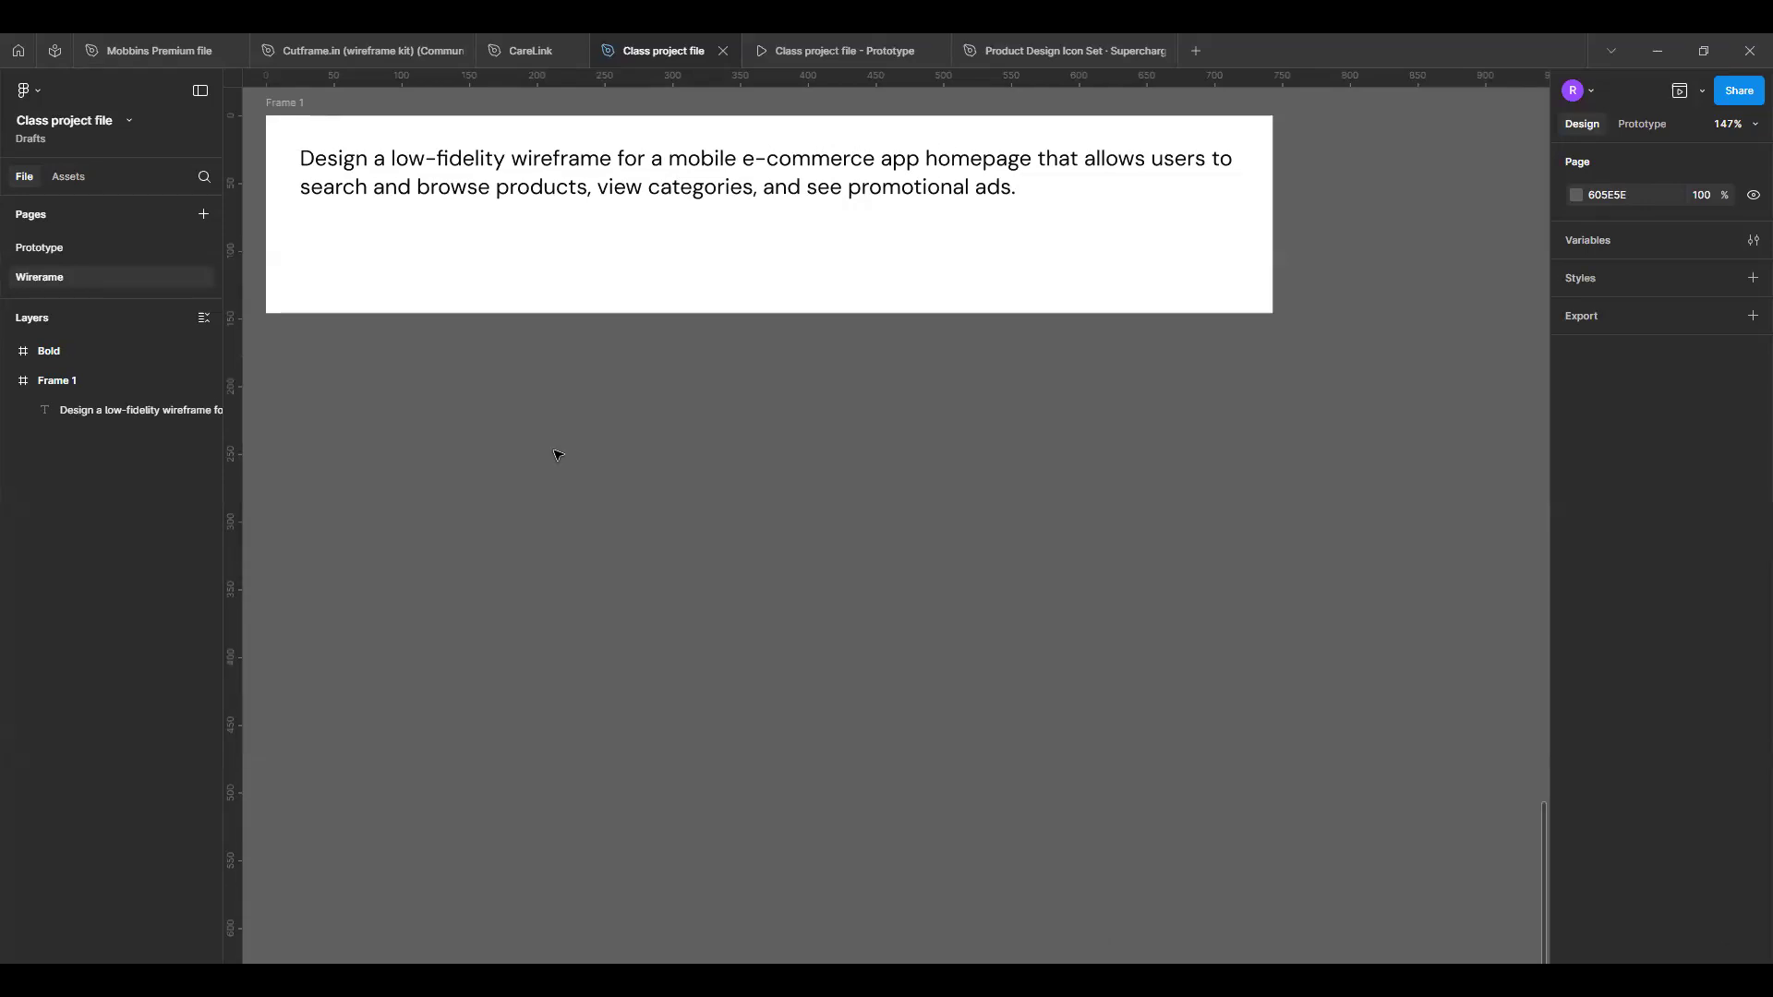
- Draw a section about 750 × 741 below the brief frame using the Section tool
scroll(434, 407, up, 3)
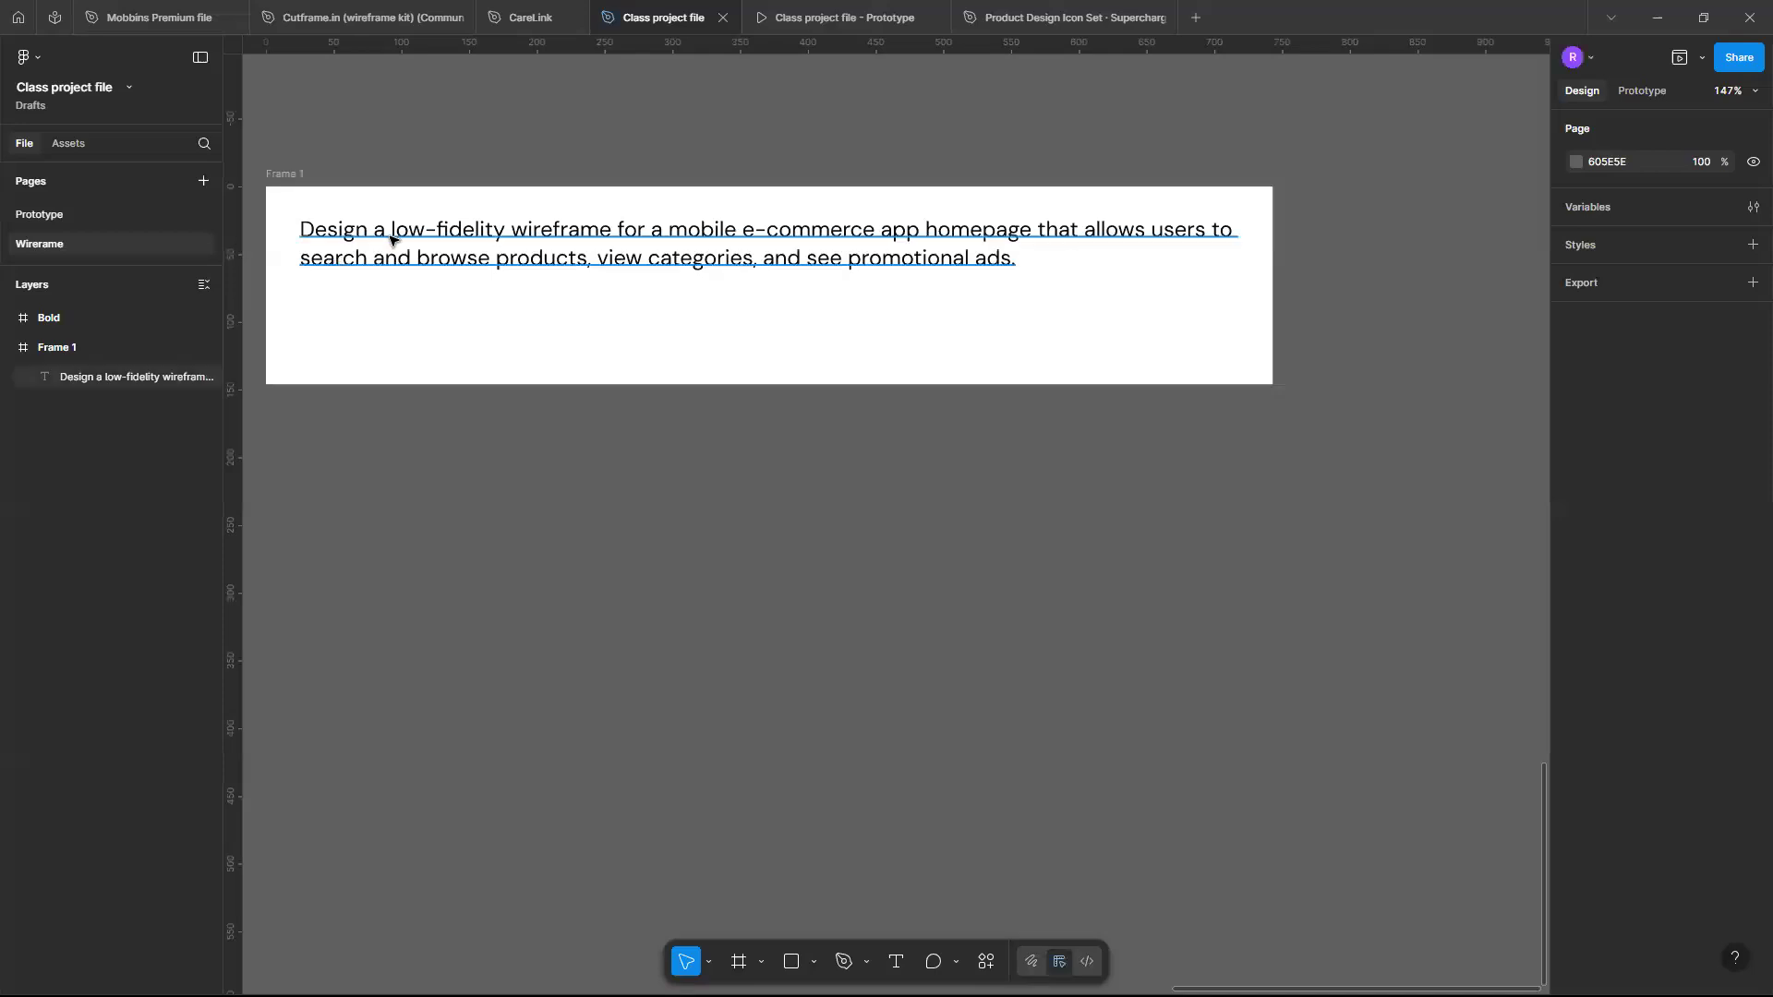
scroll(698, 275, up, 3)
scroll(971, 273, down, 3)
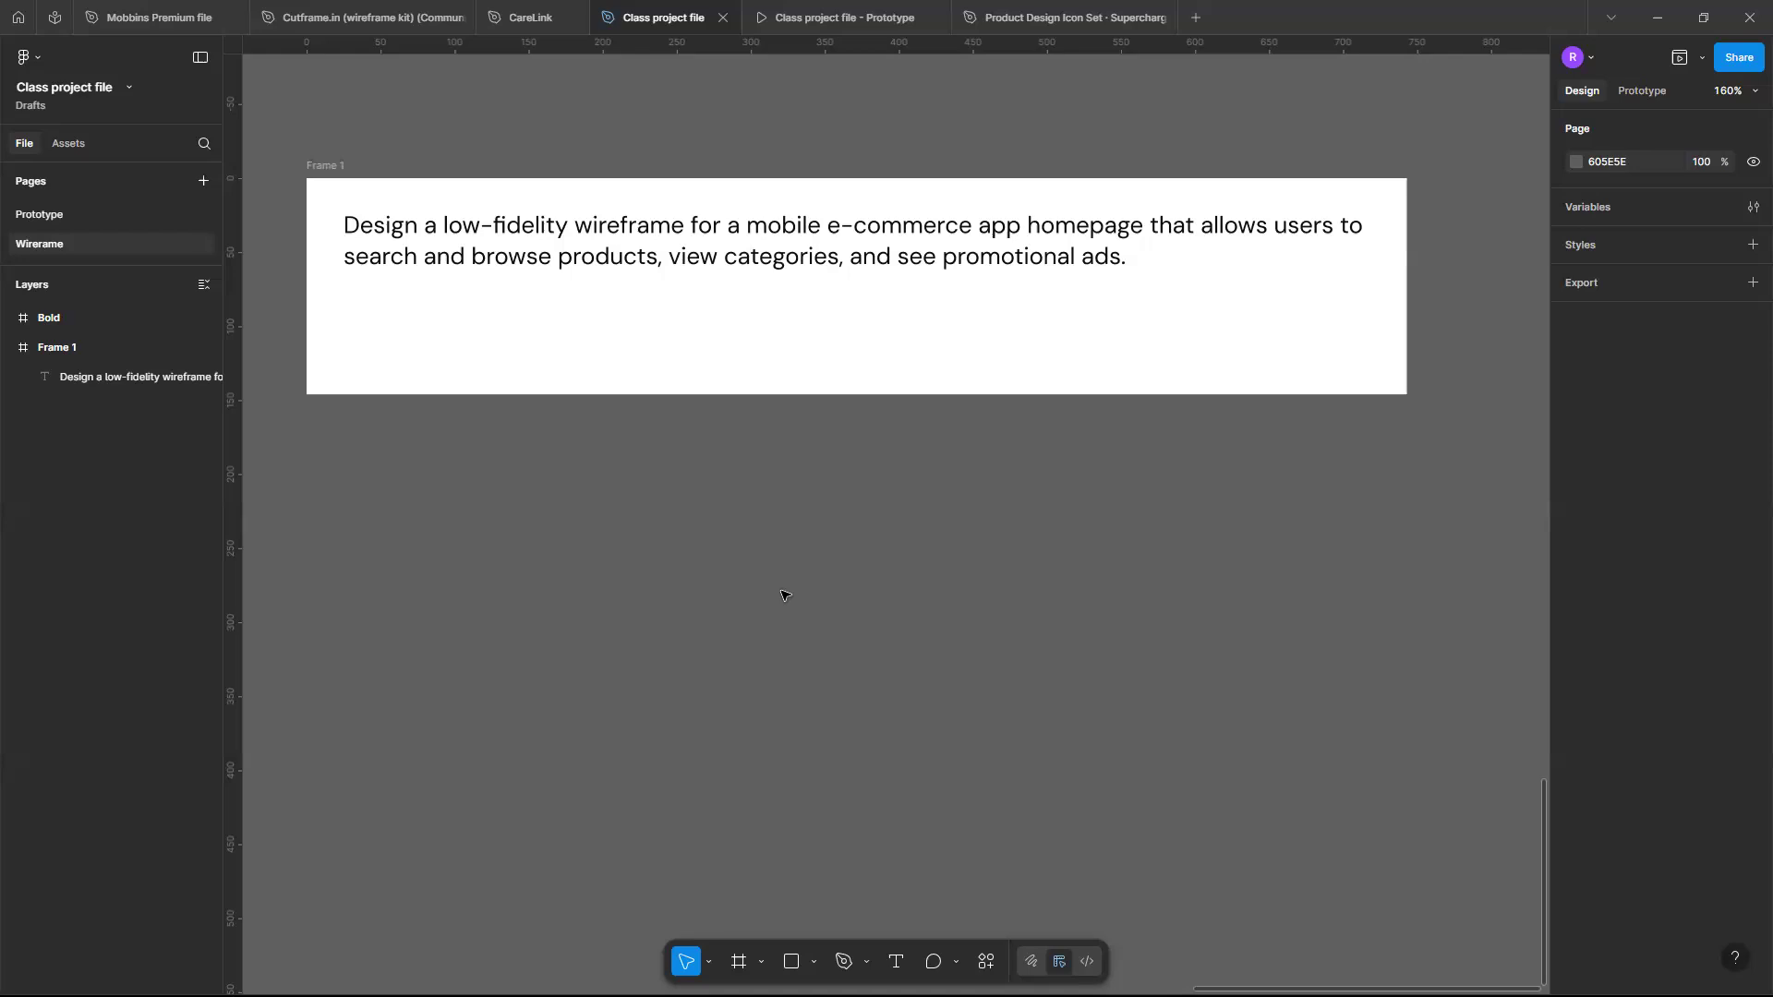
scroll(783, 594, down, 3)
scroll(784, 594, up, 1)
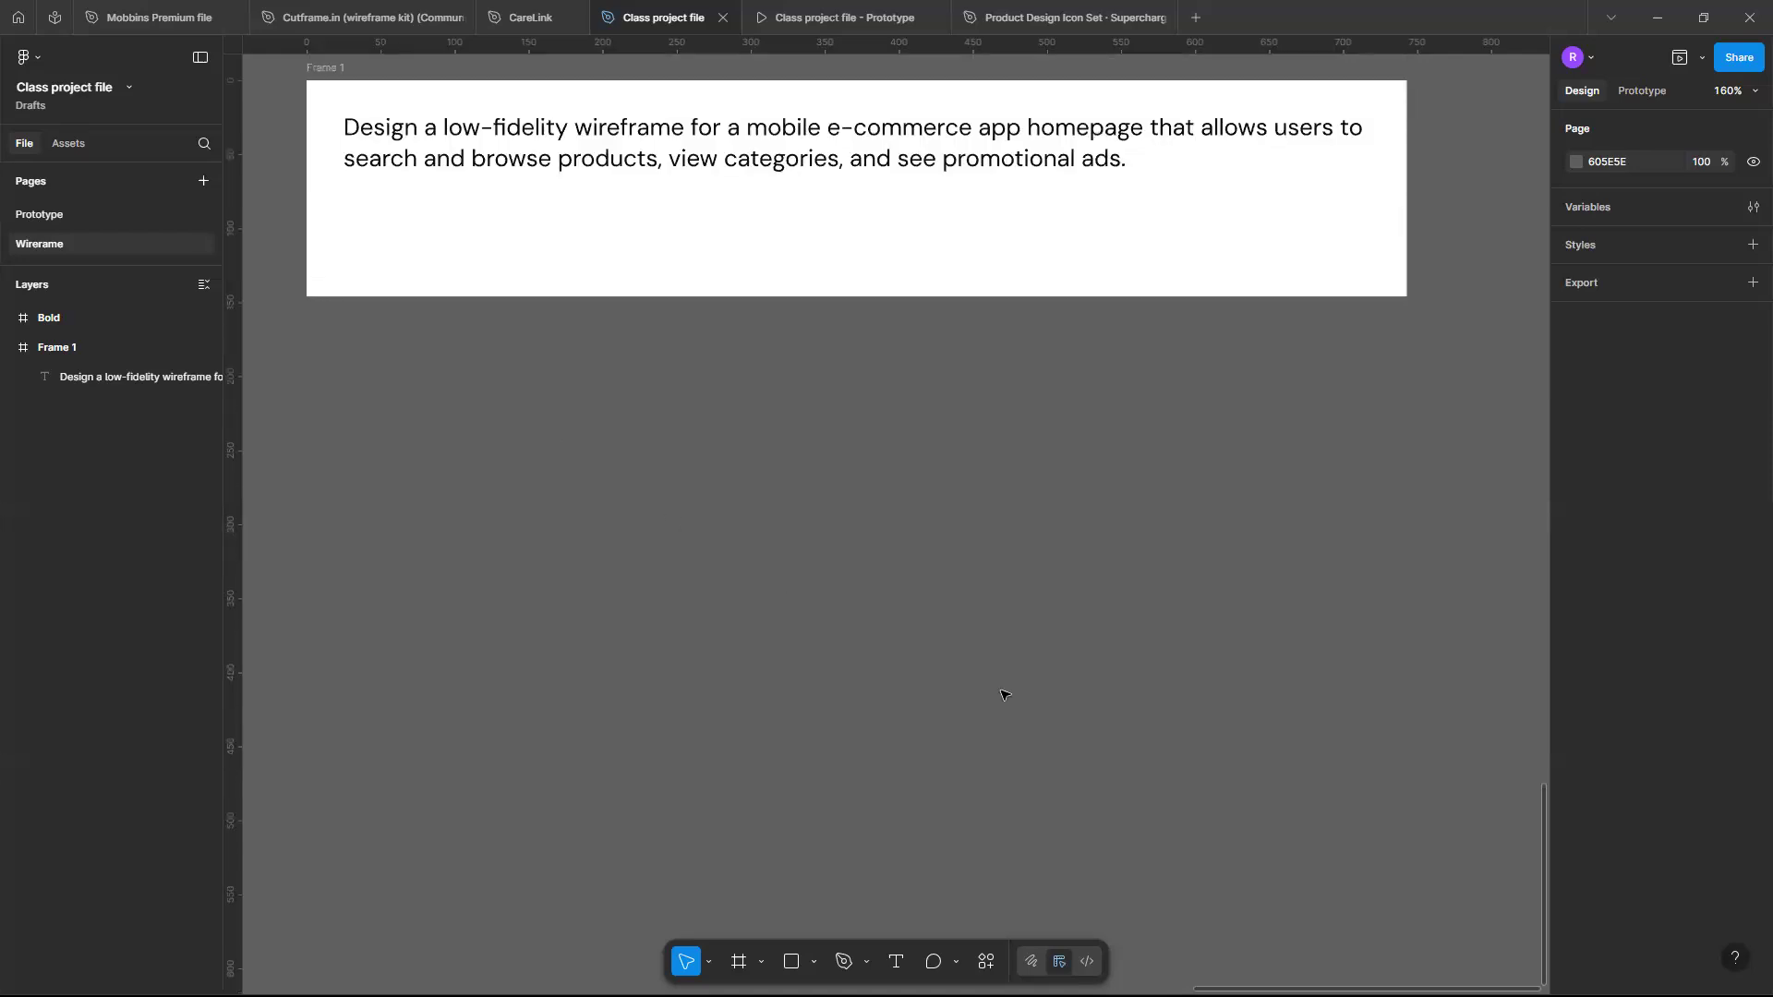
click(761, 963)
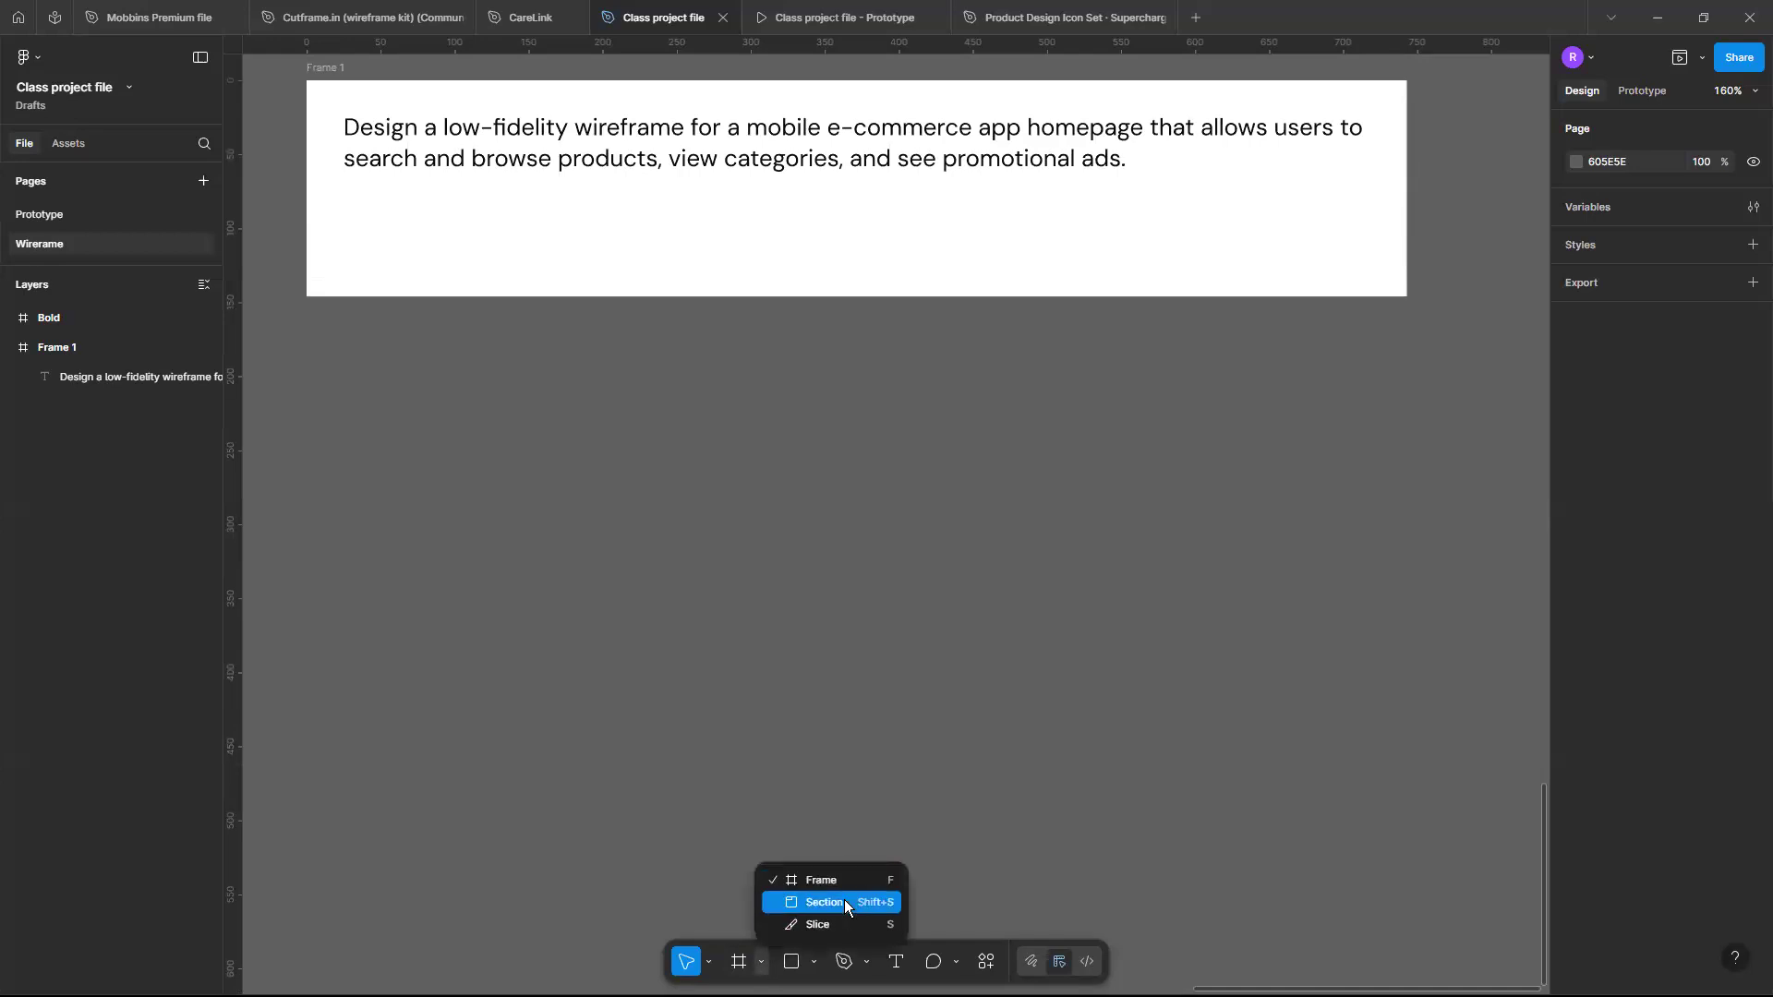
click(845, 903)
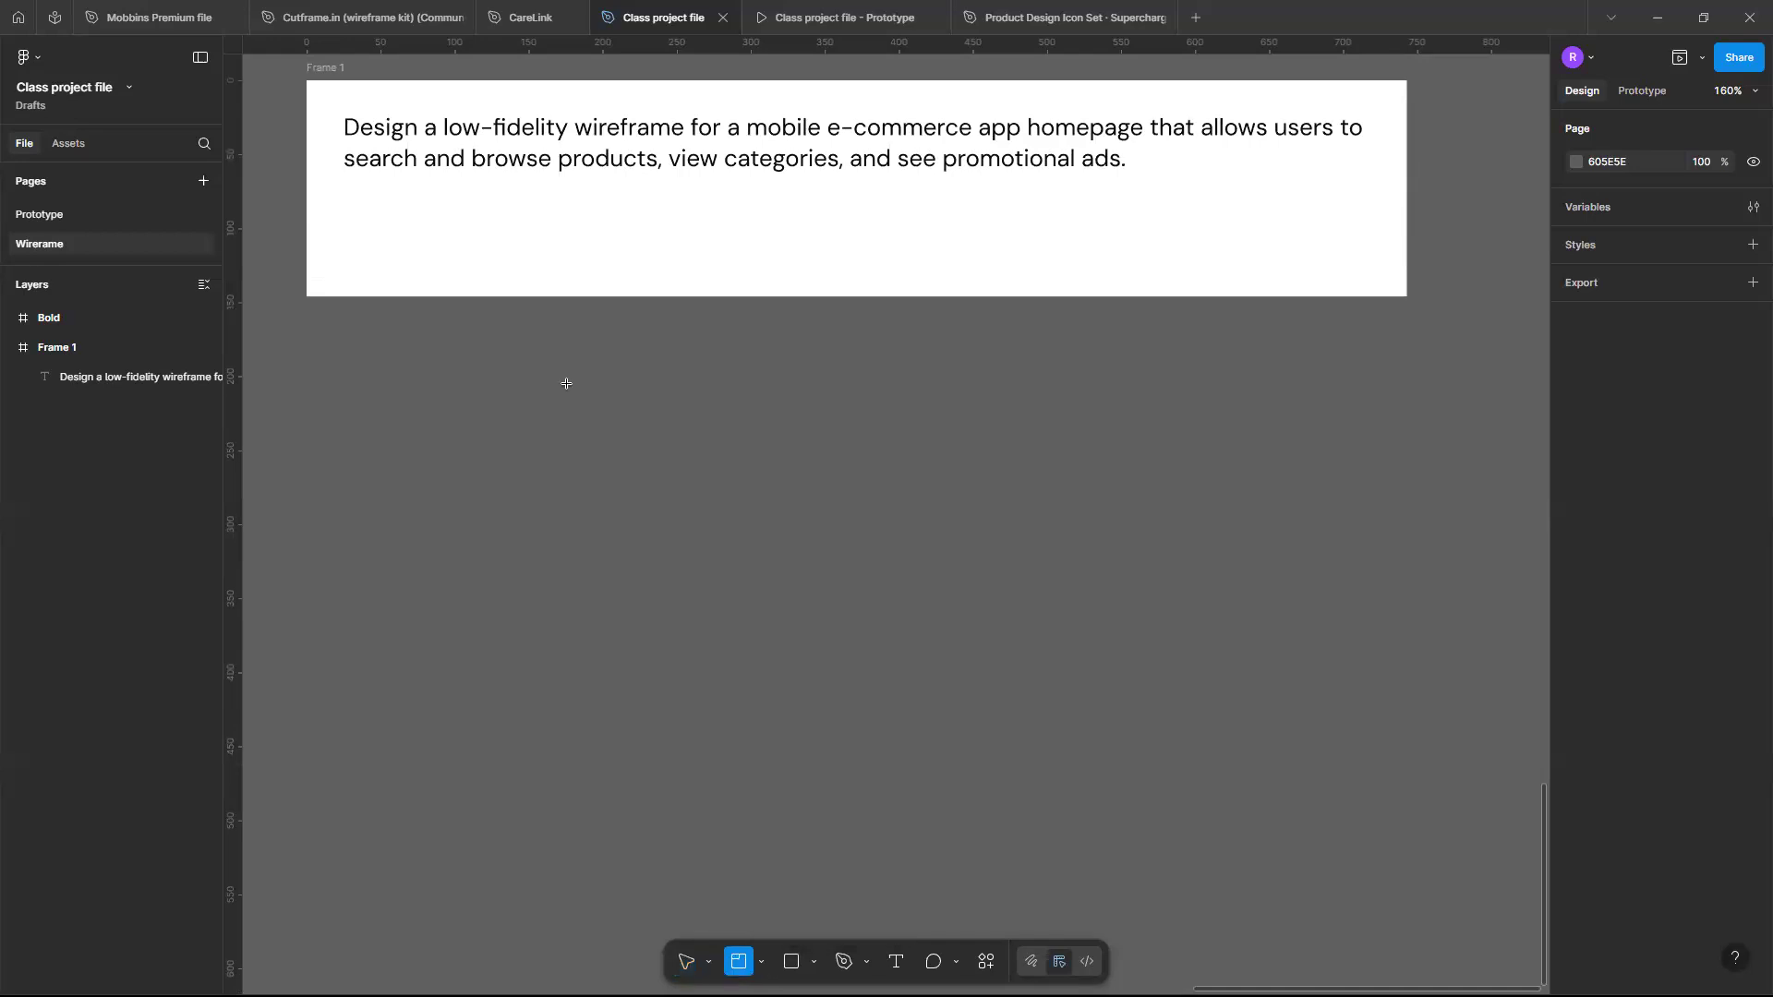
scroll(566, 383, down, 1)
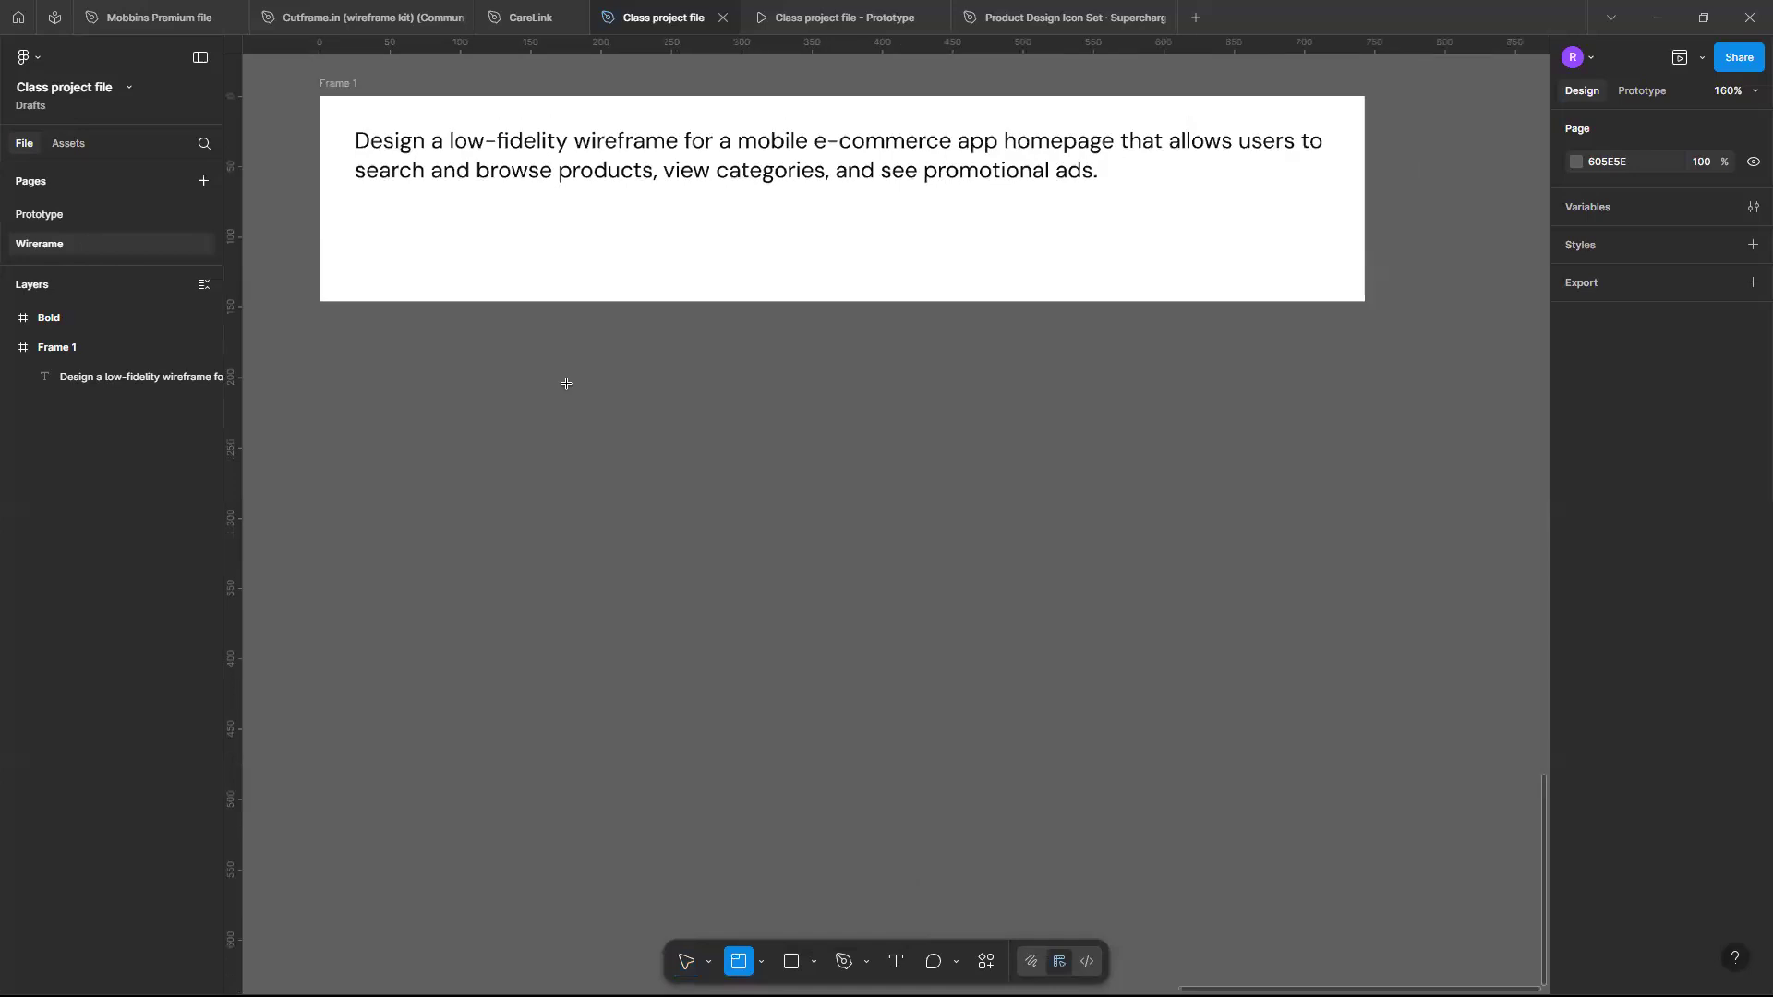
scroll(566, 384, down, 4)
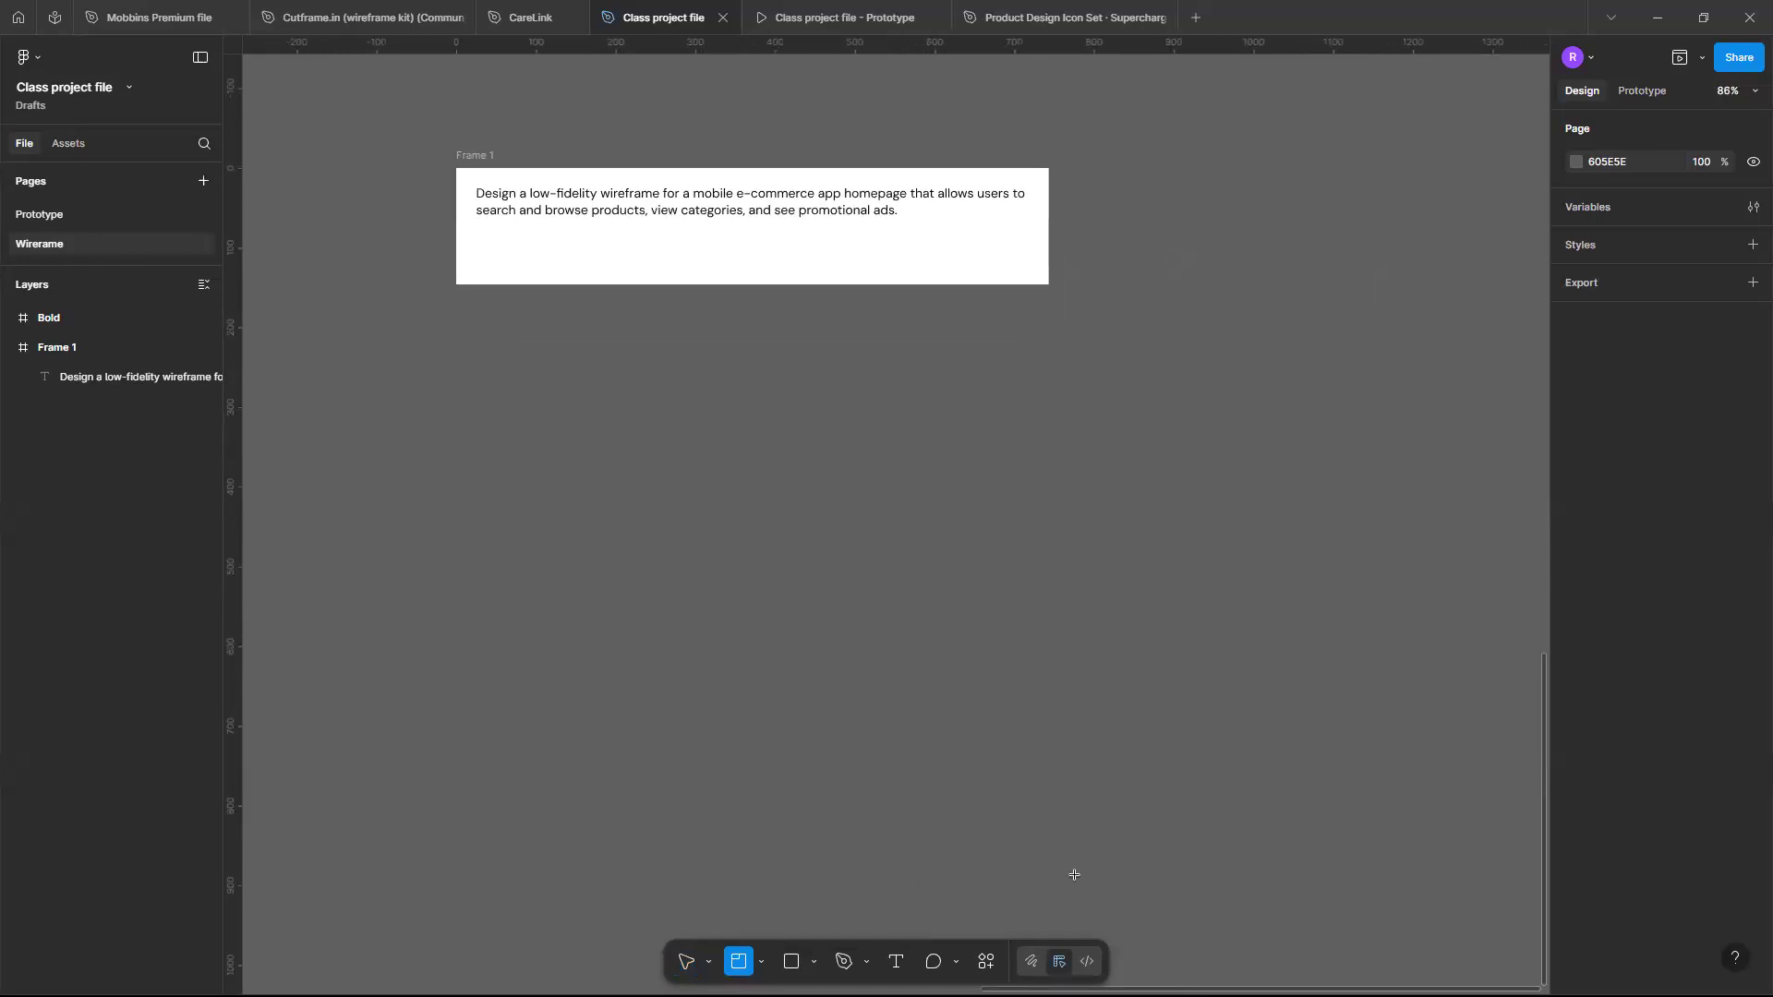
drag(456, 326, 1058, 919)
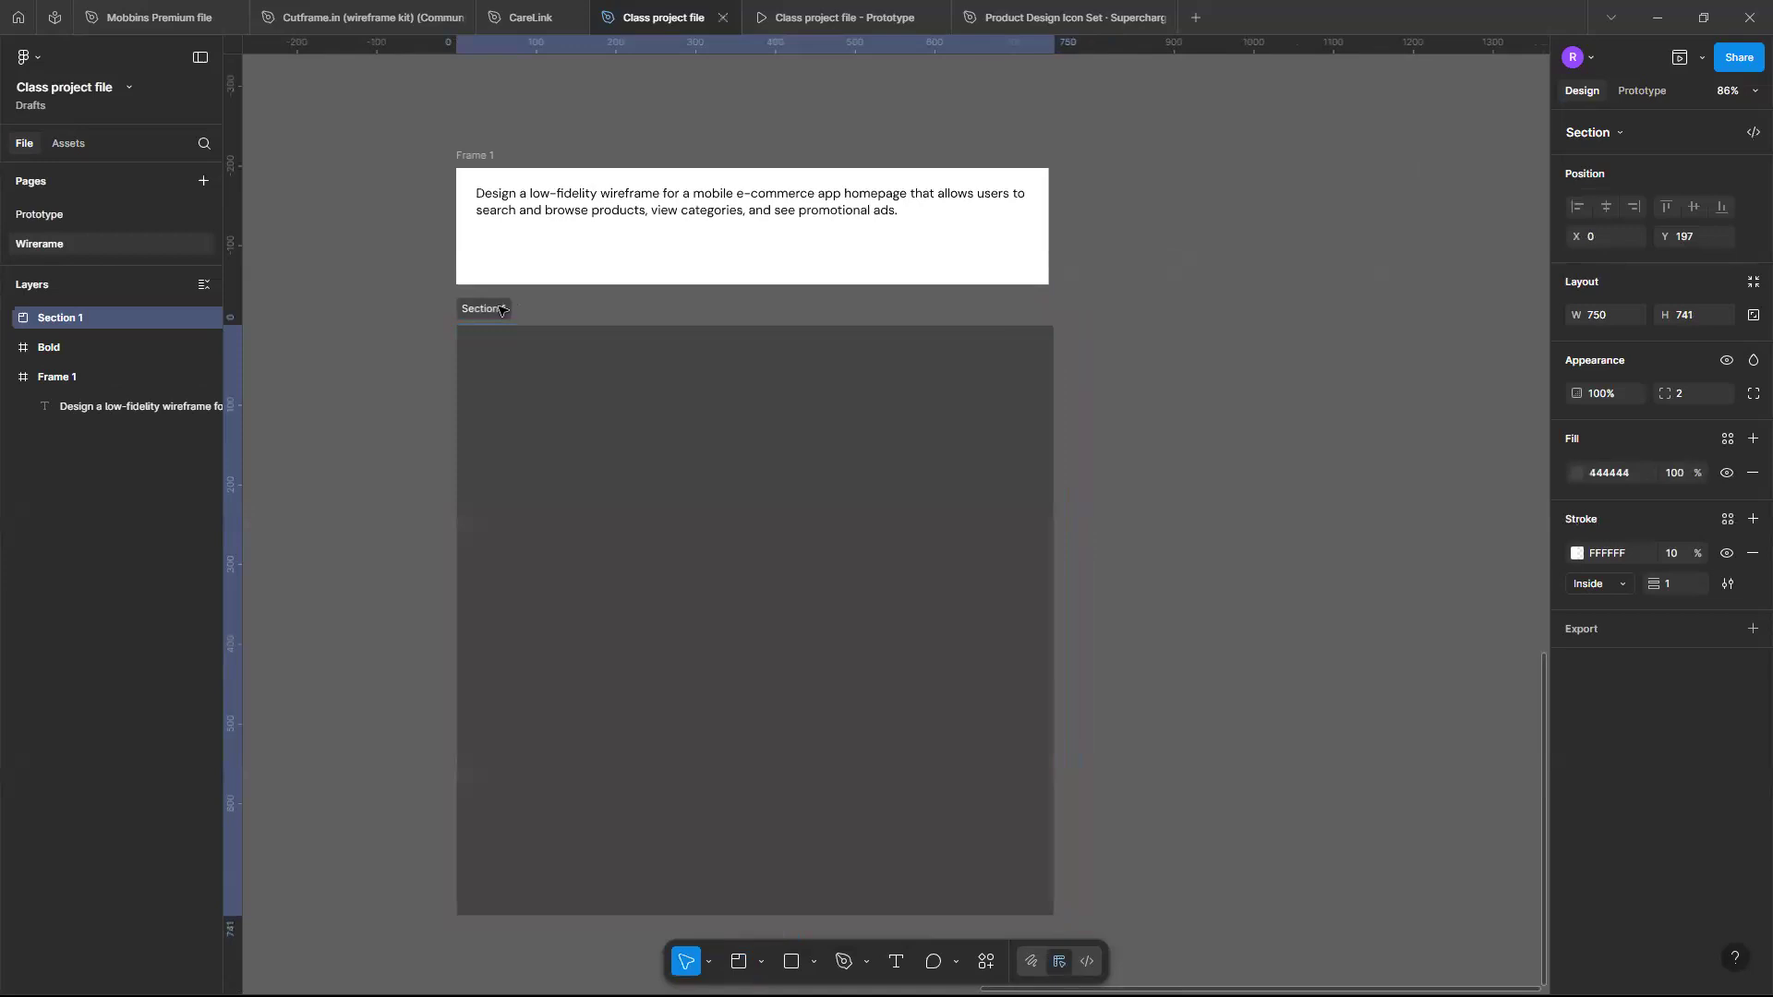
- Rename the section to E-commerce wireframe
double_click(501, 309)
text(E)
scroll(502, 310, up, 3)
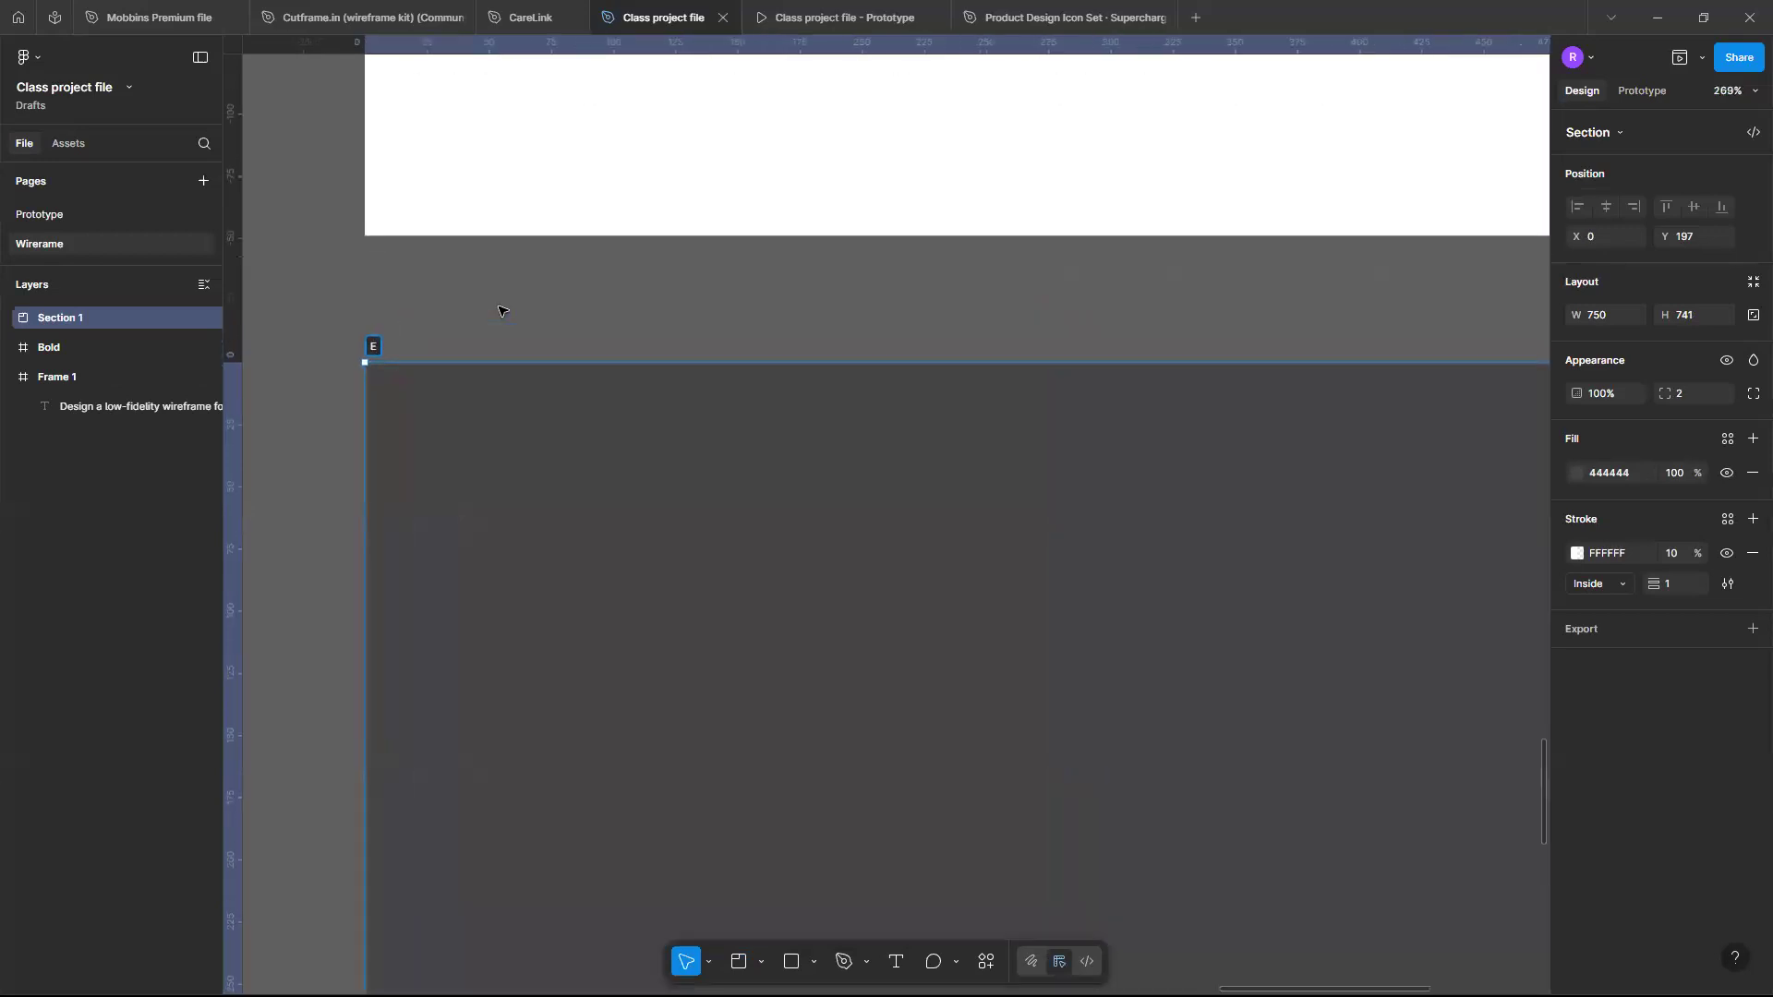
scroll(501, 311, down, 2)
key(Return)
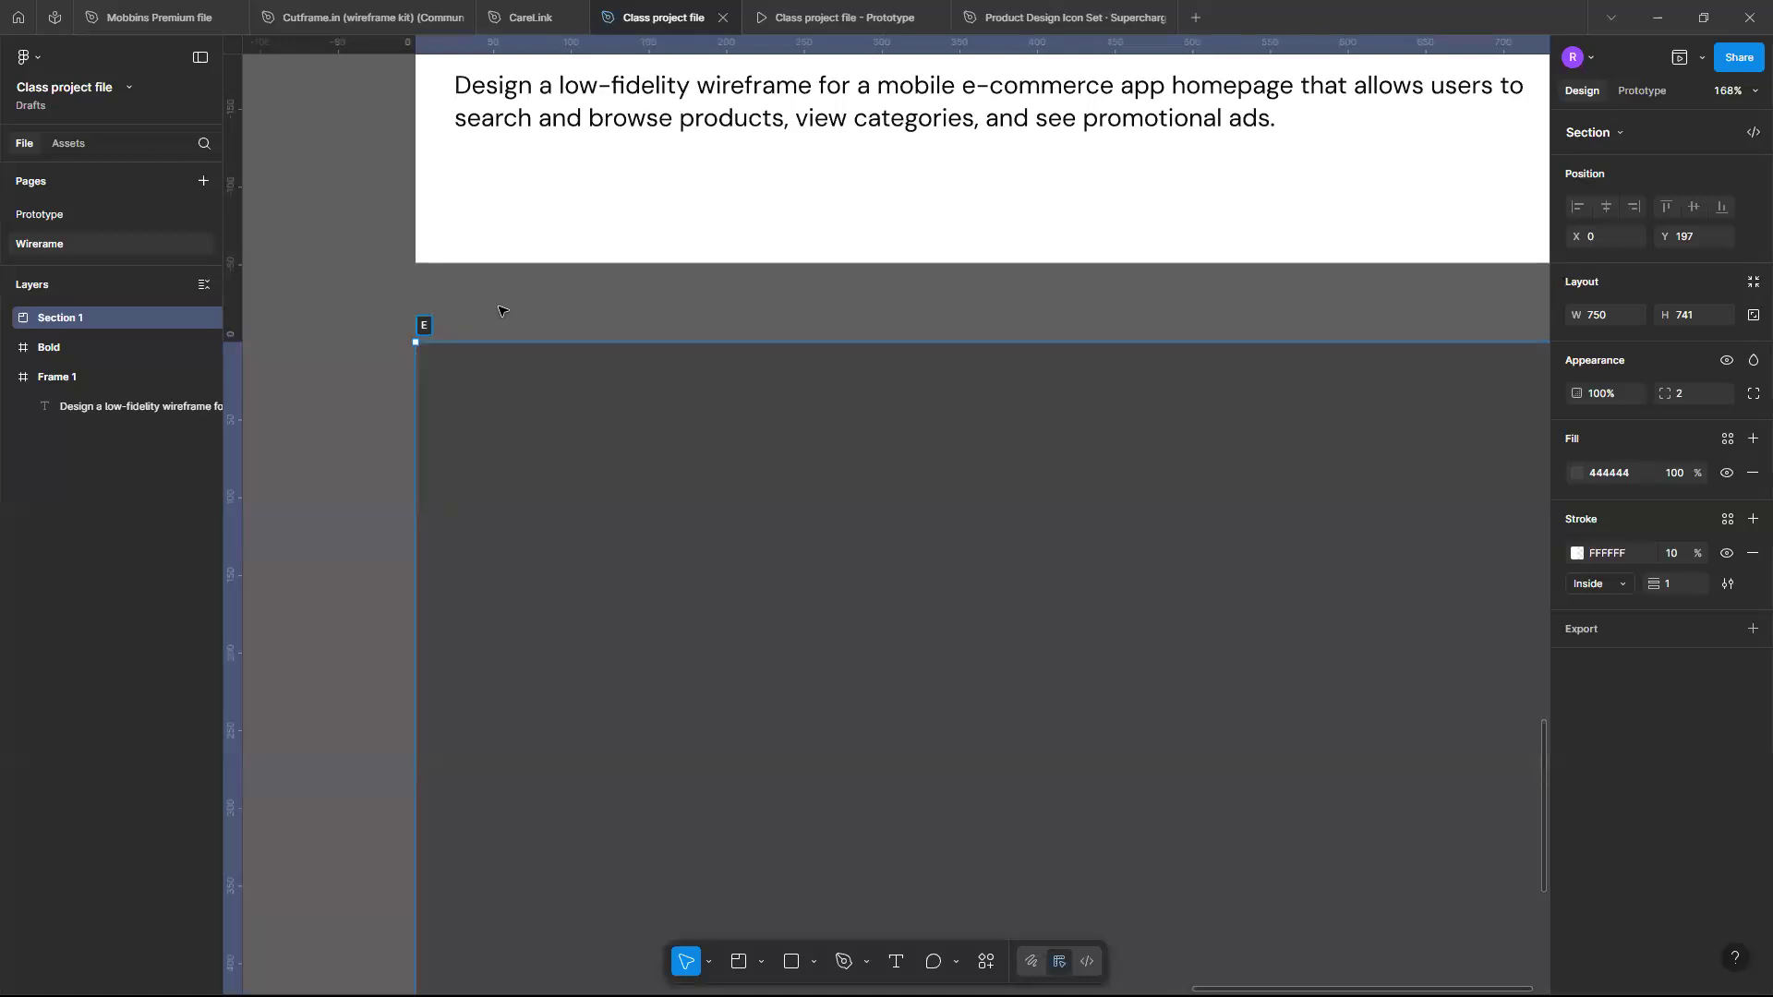
text(c)
key(BackSpace)
text(-commerce wireframe)
key(Return)
scroll(765, 377, down, 5)
scroll(764, 374, up, 5)
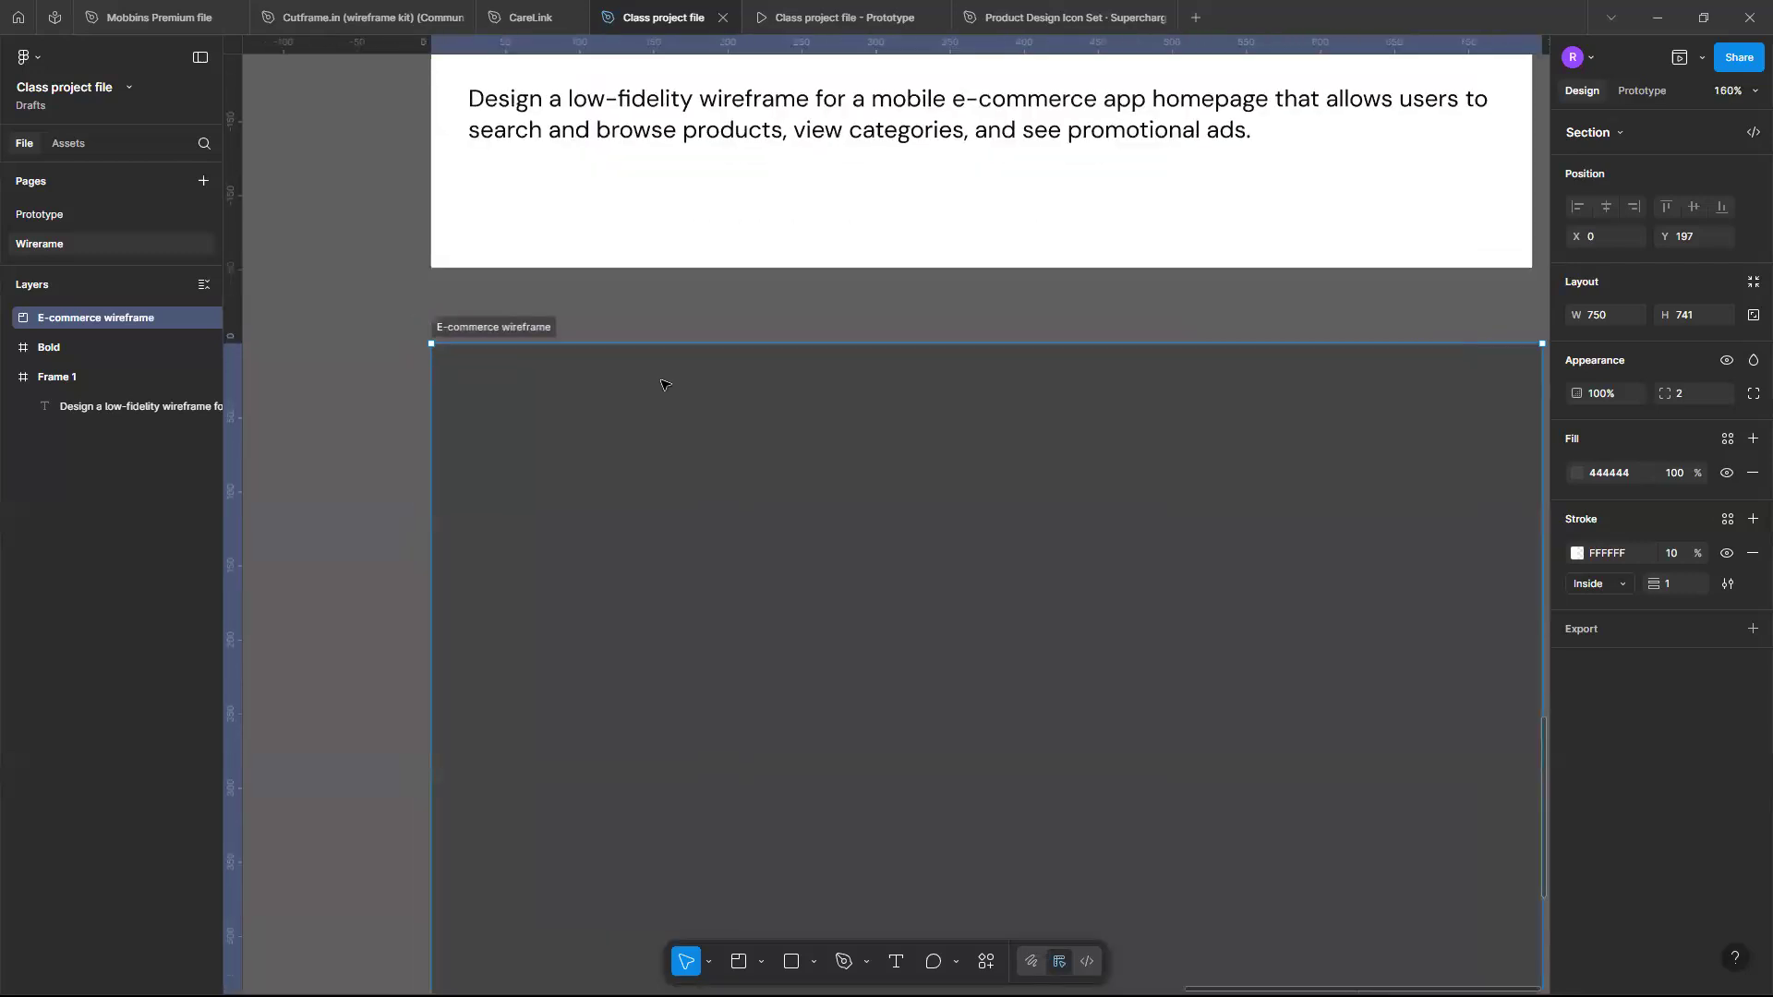
scroll(655, 381, up, 3)
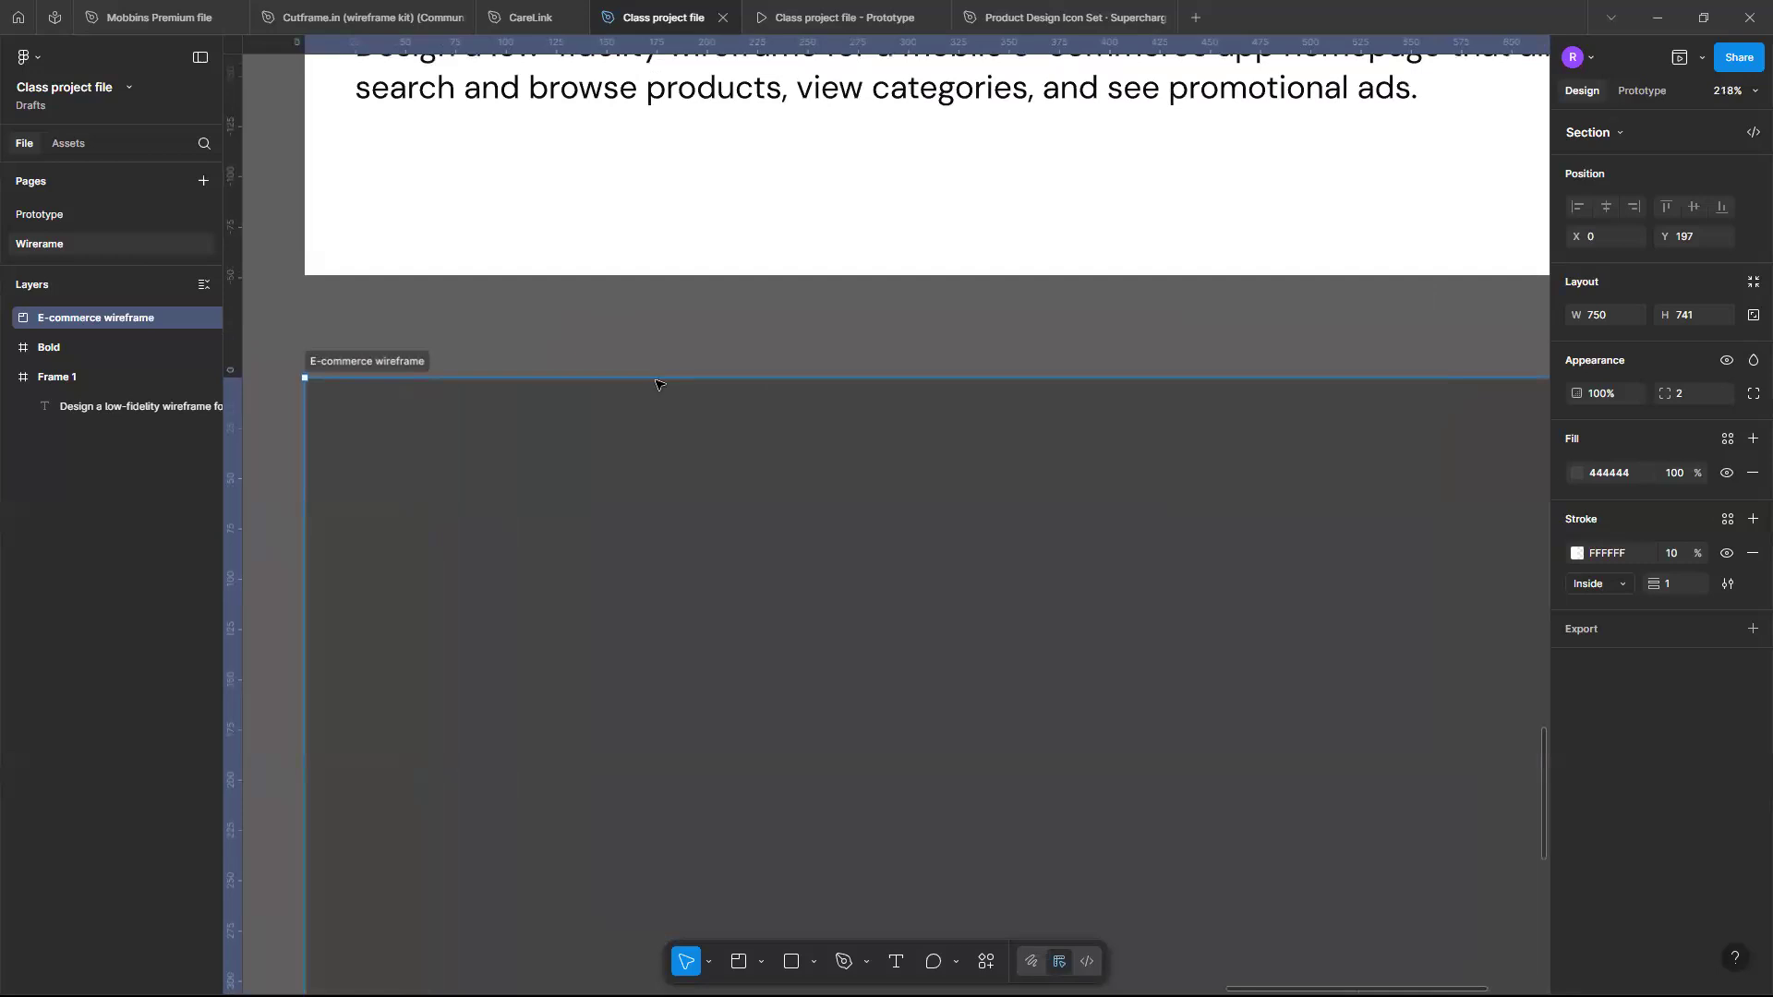
scroll(655, 381, down, 2)
scroll(655, 381, up, 3)
scroll(656, 383, down, 1)
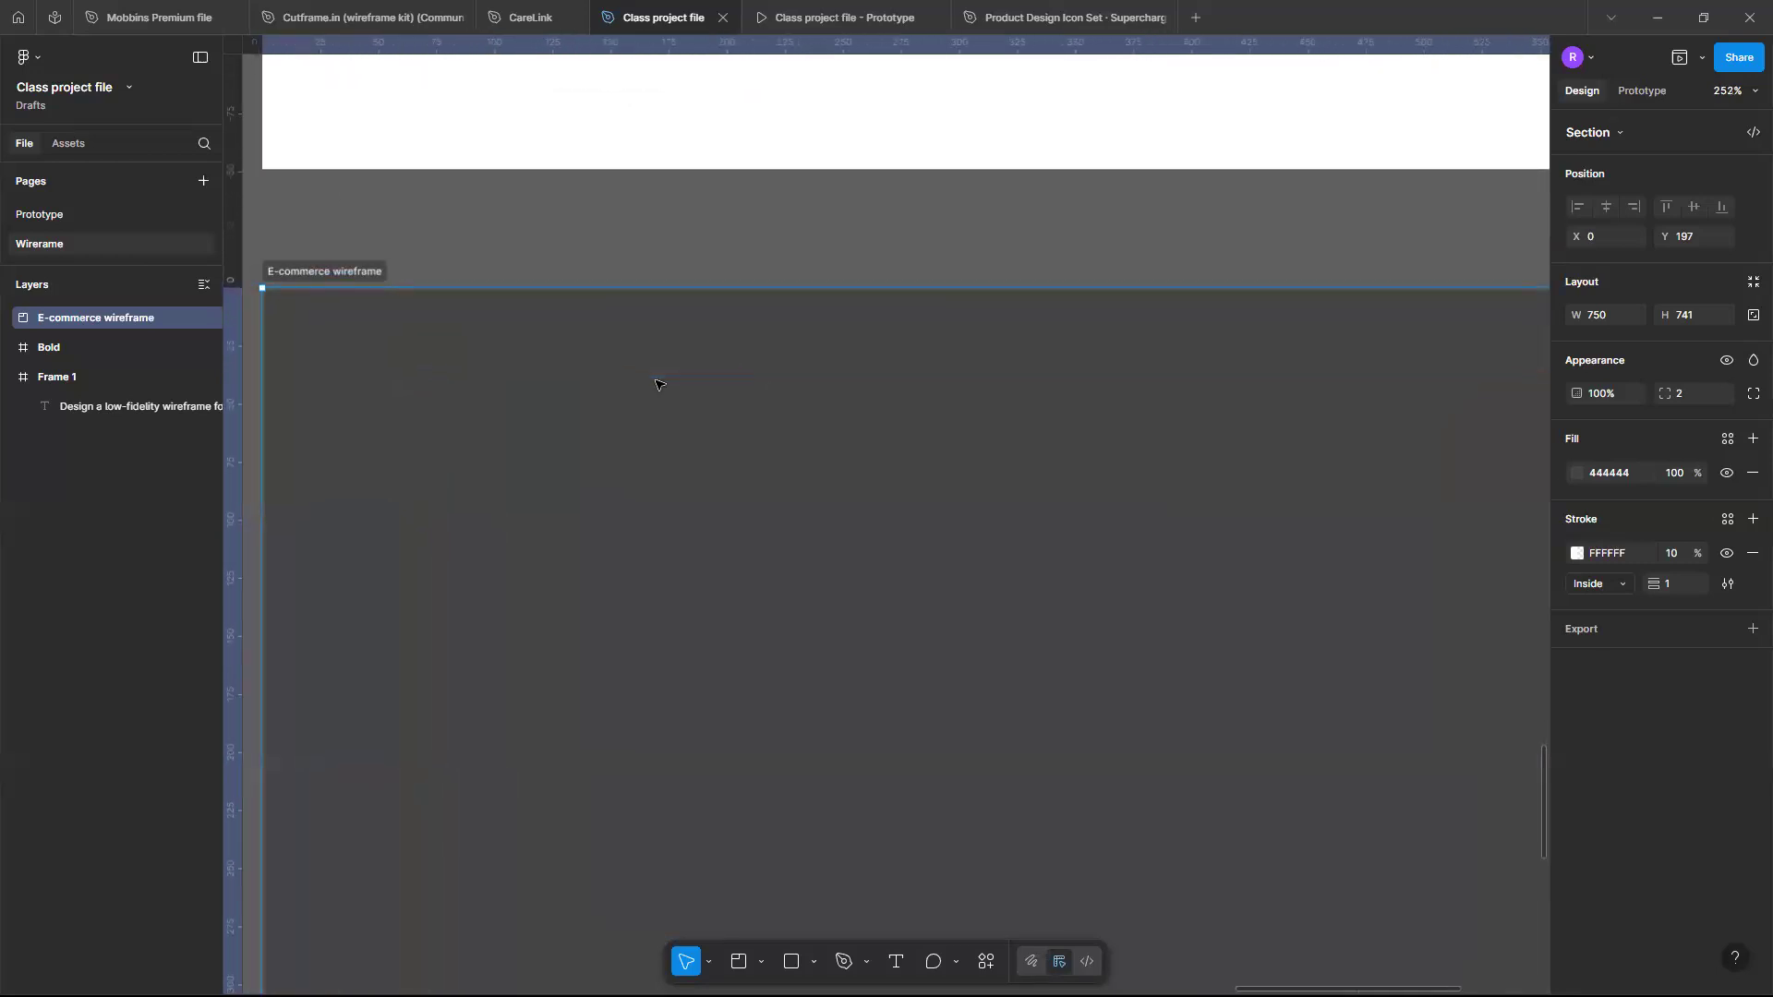
scroll(609, 370, down, 5)
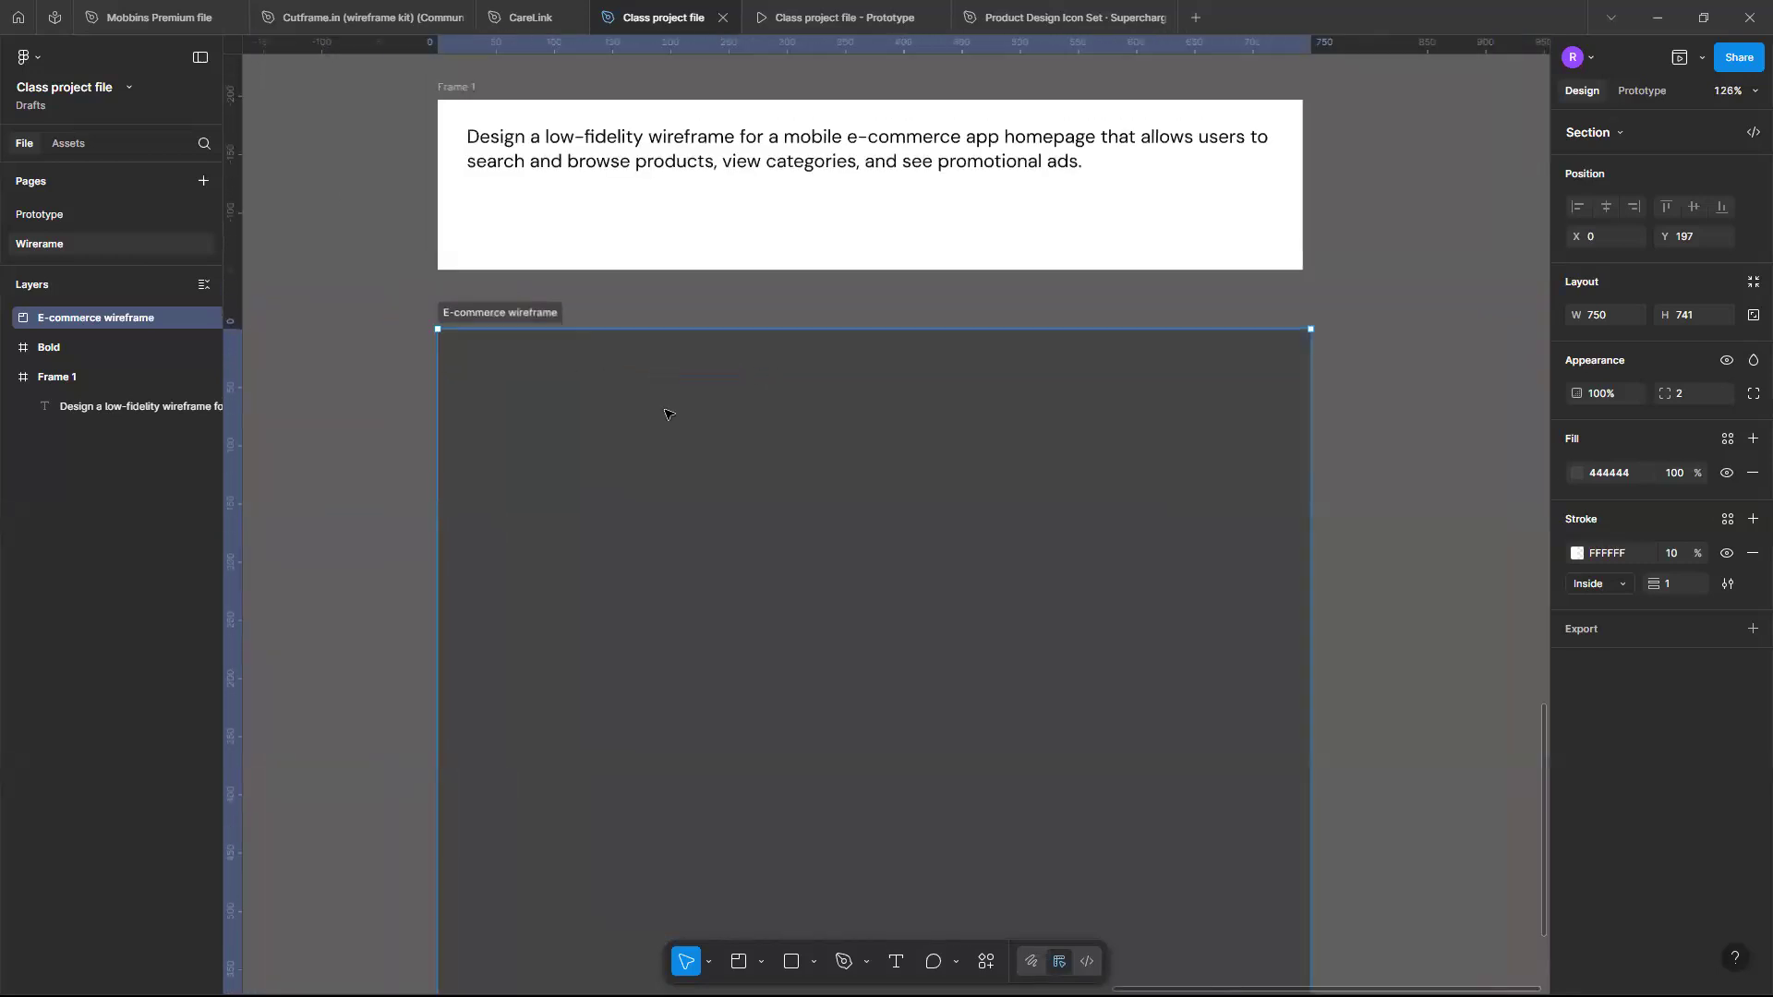
scroll(667, 413, left, 1)
scroll(667, 413, up, 5)
scroll(666, 412, down, 2)
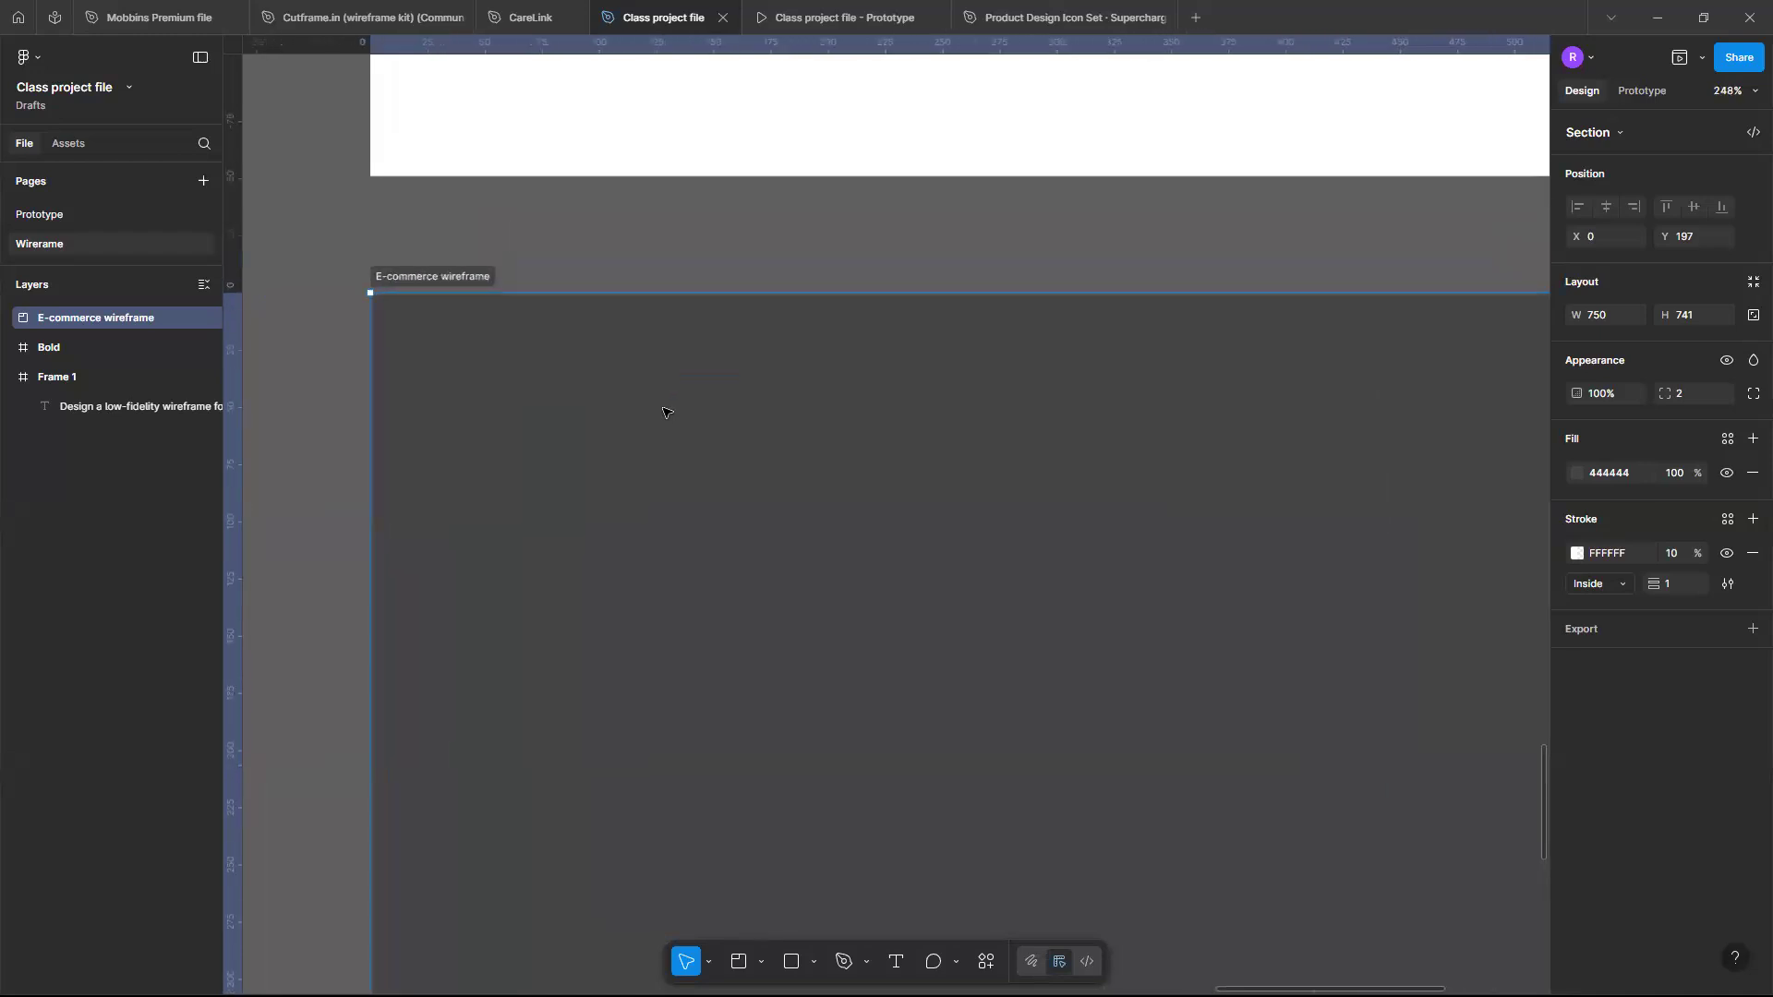
- Add an iPhone 13 mini frame (375 × 812) using the Frame tool's phone presets
click(816, 964)
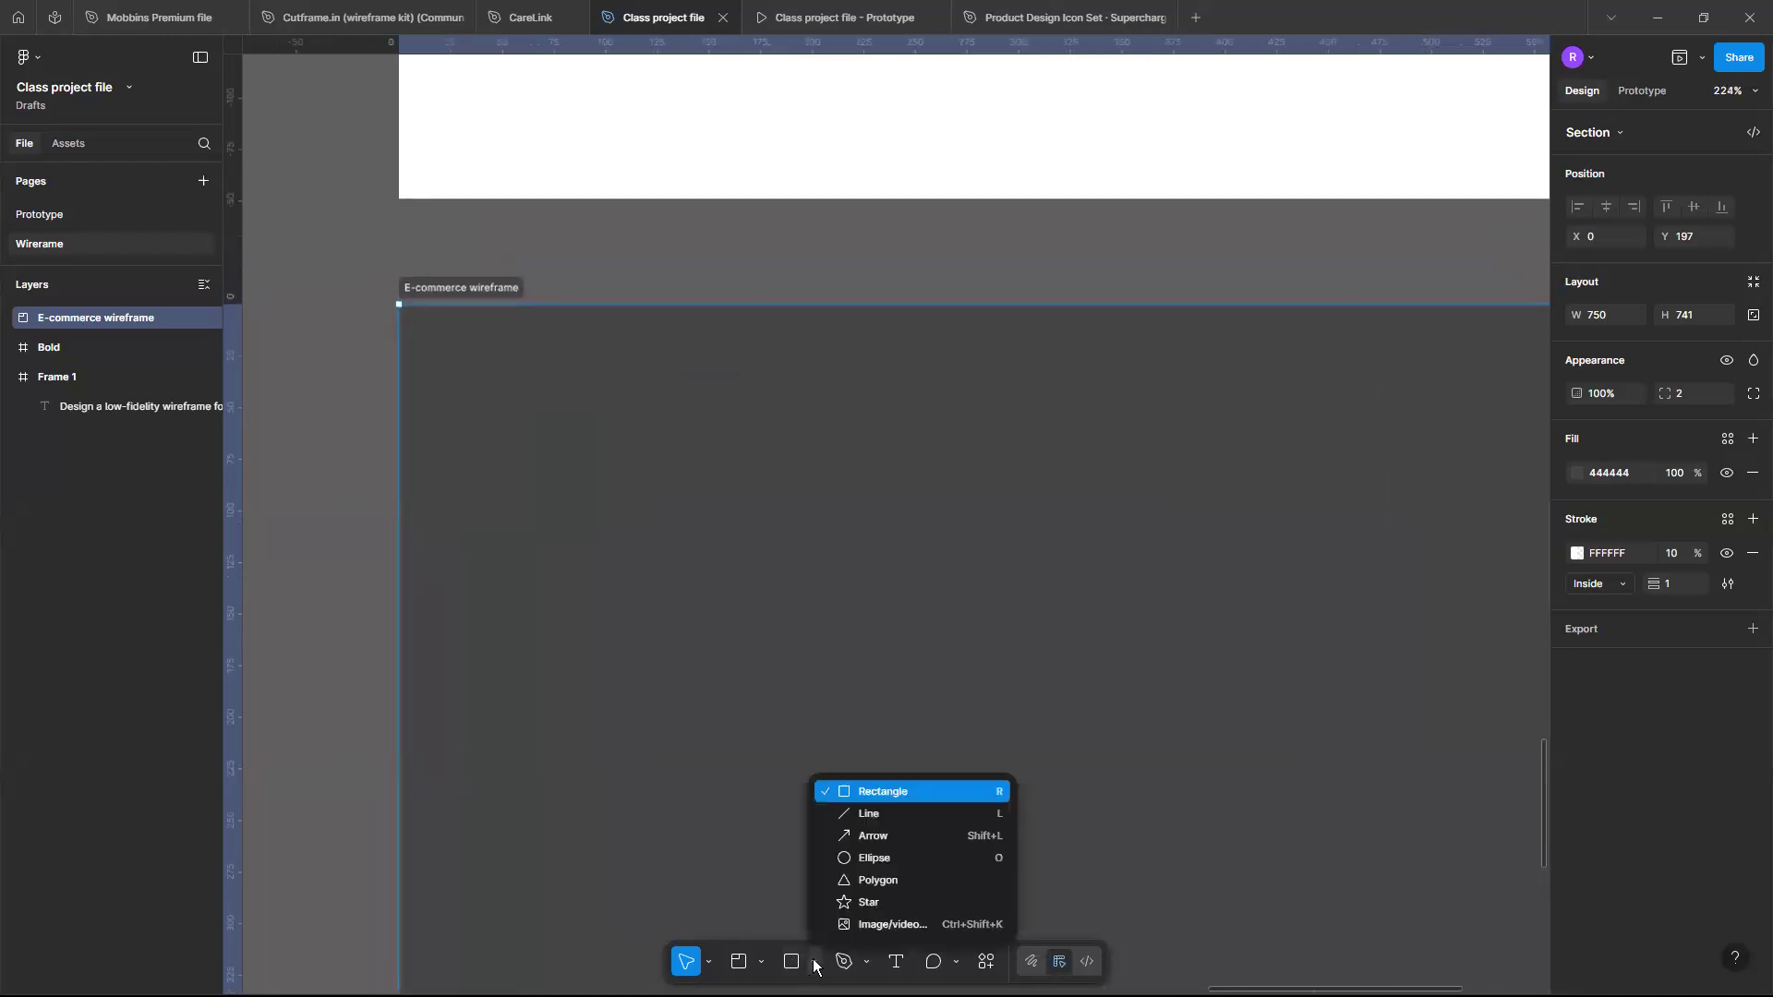
click(760, 963)
click(760, 963)
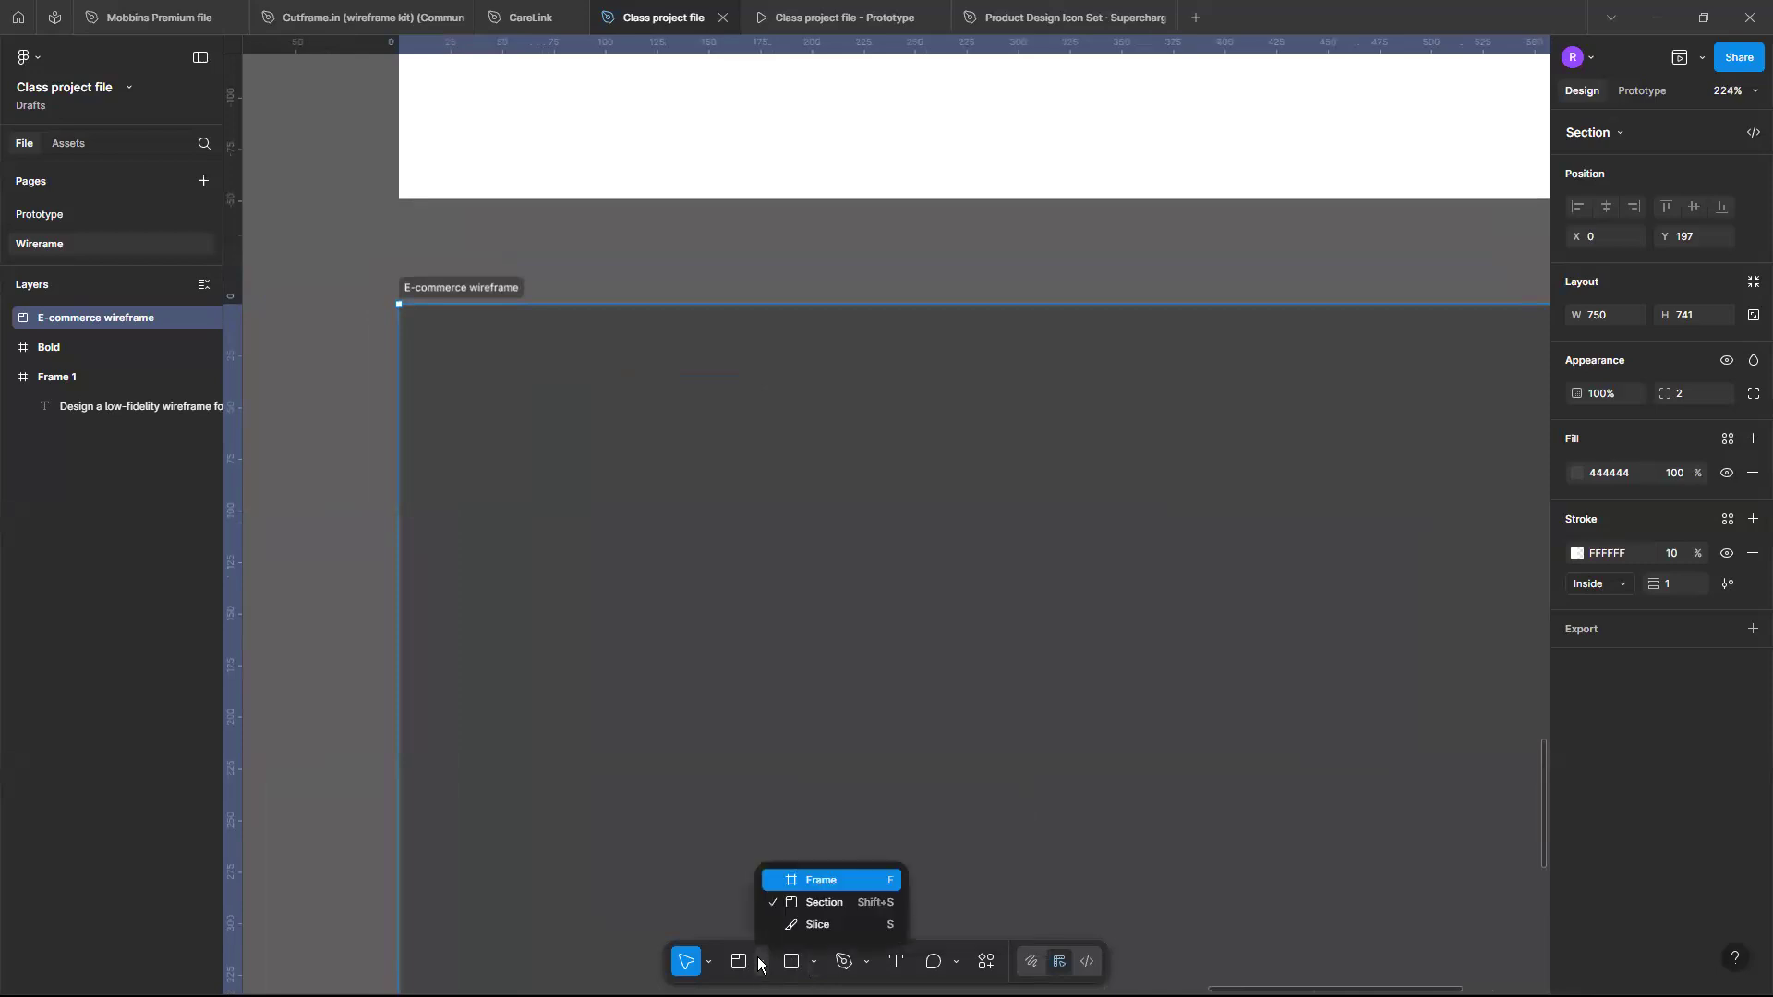
click(829, 882)
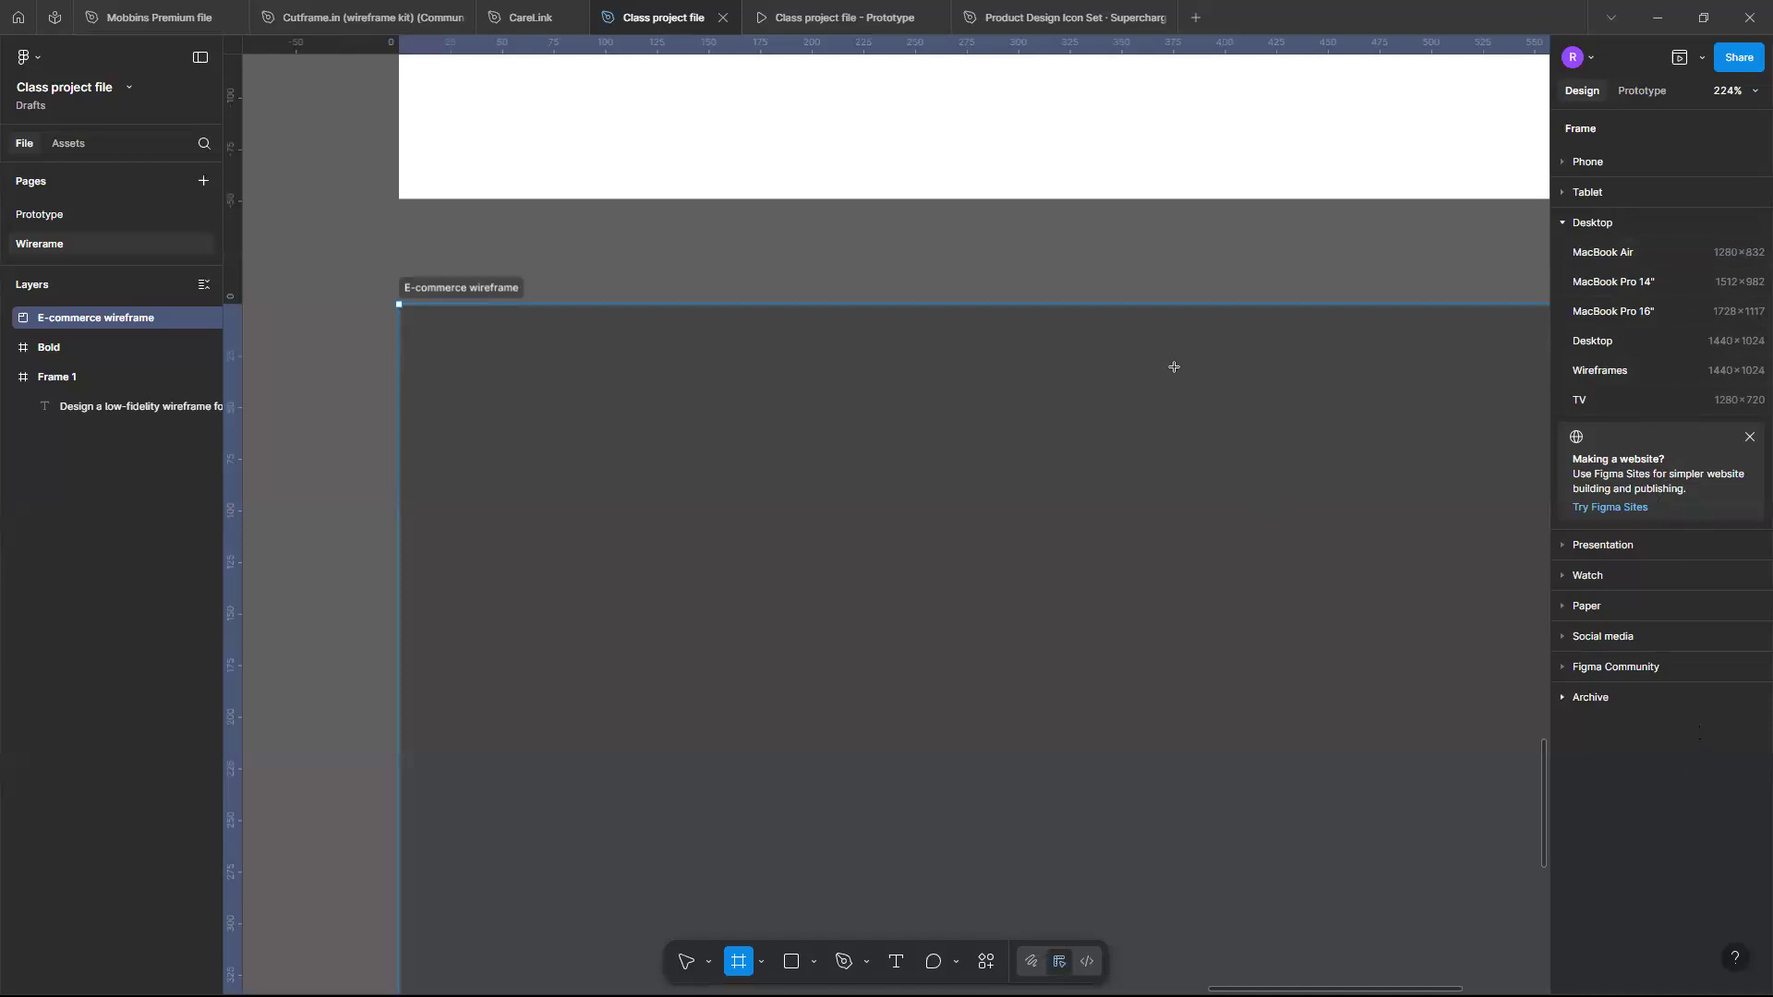
scroll(978, 218, up, 3)
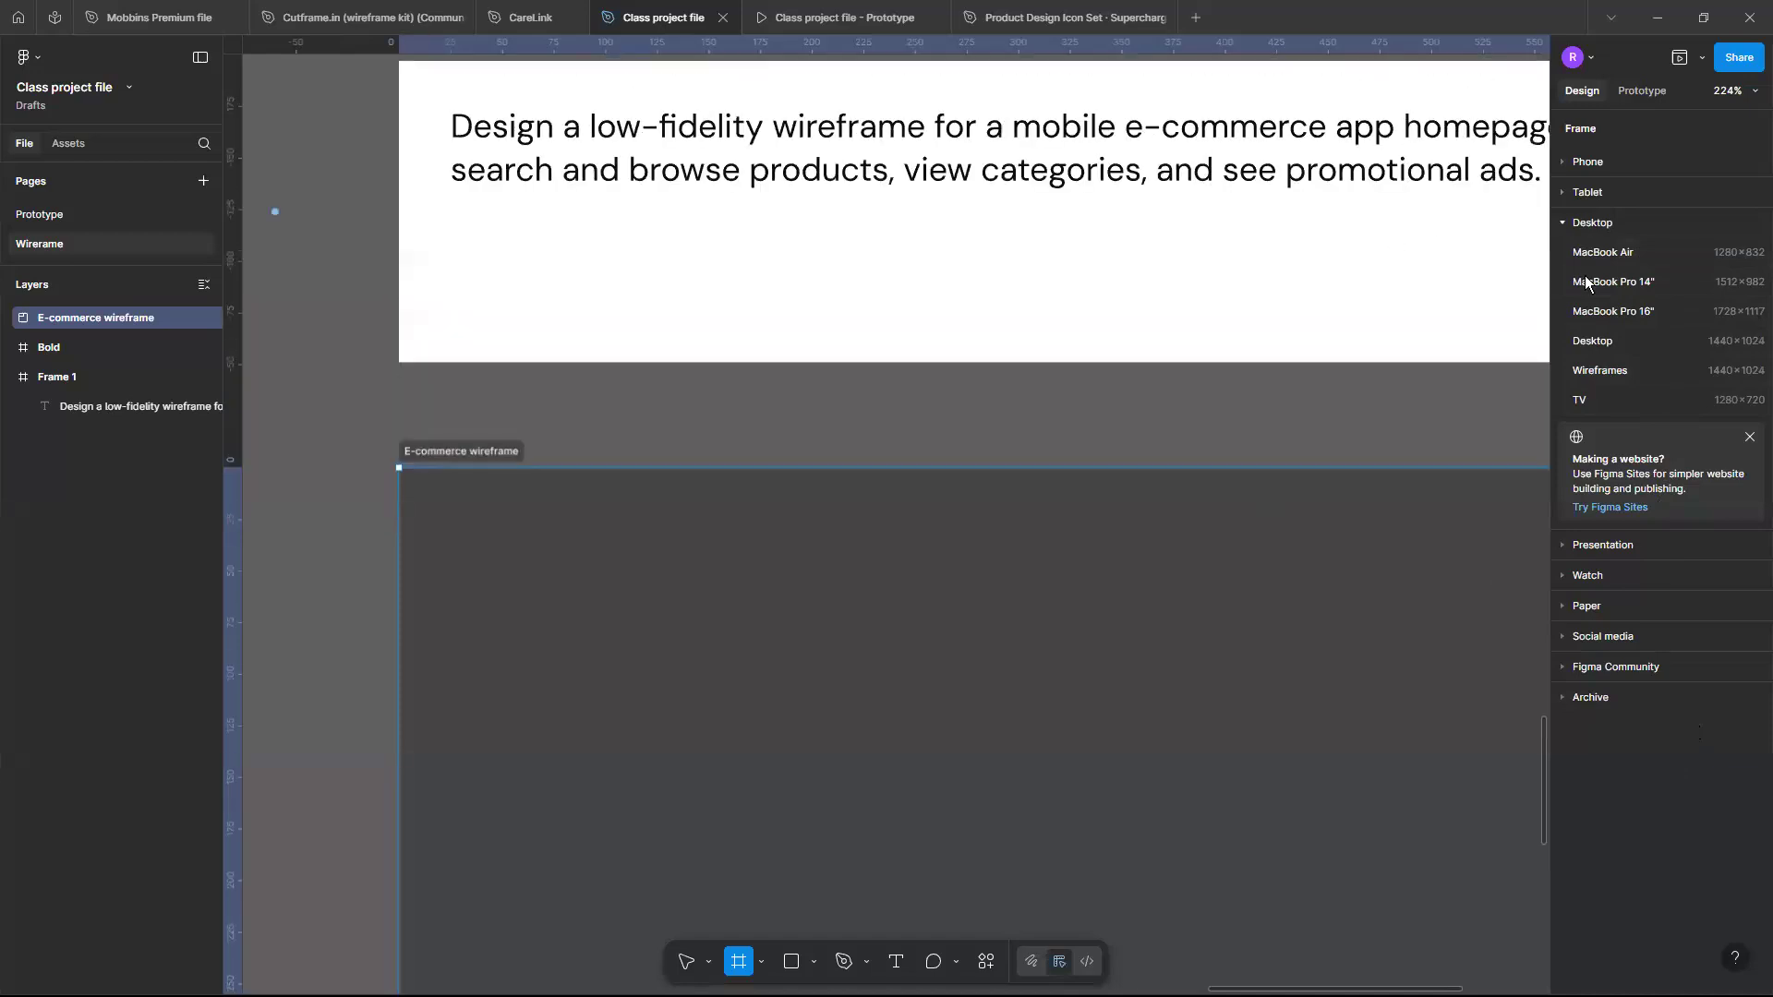
click(1564, 174)
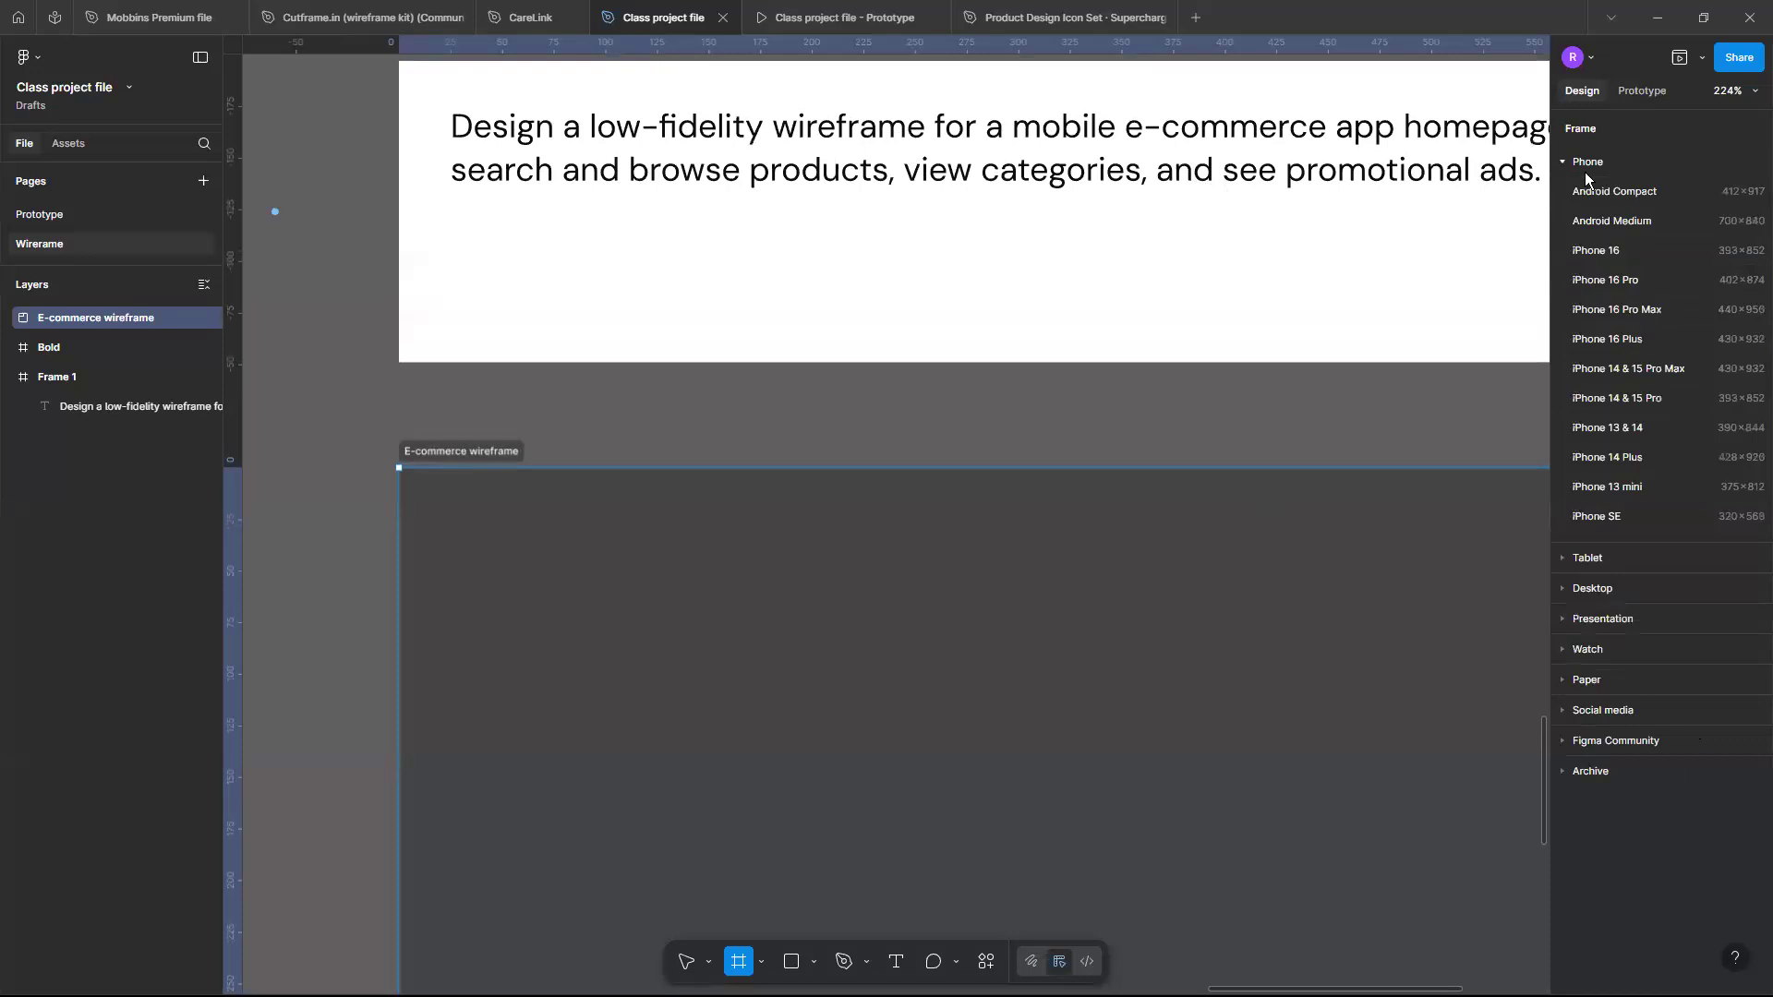
click(1623, 485)
- Move the iPhone 13 mini frame into the E-commerce wireframe section
scroll(1418, 417, down, 5)
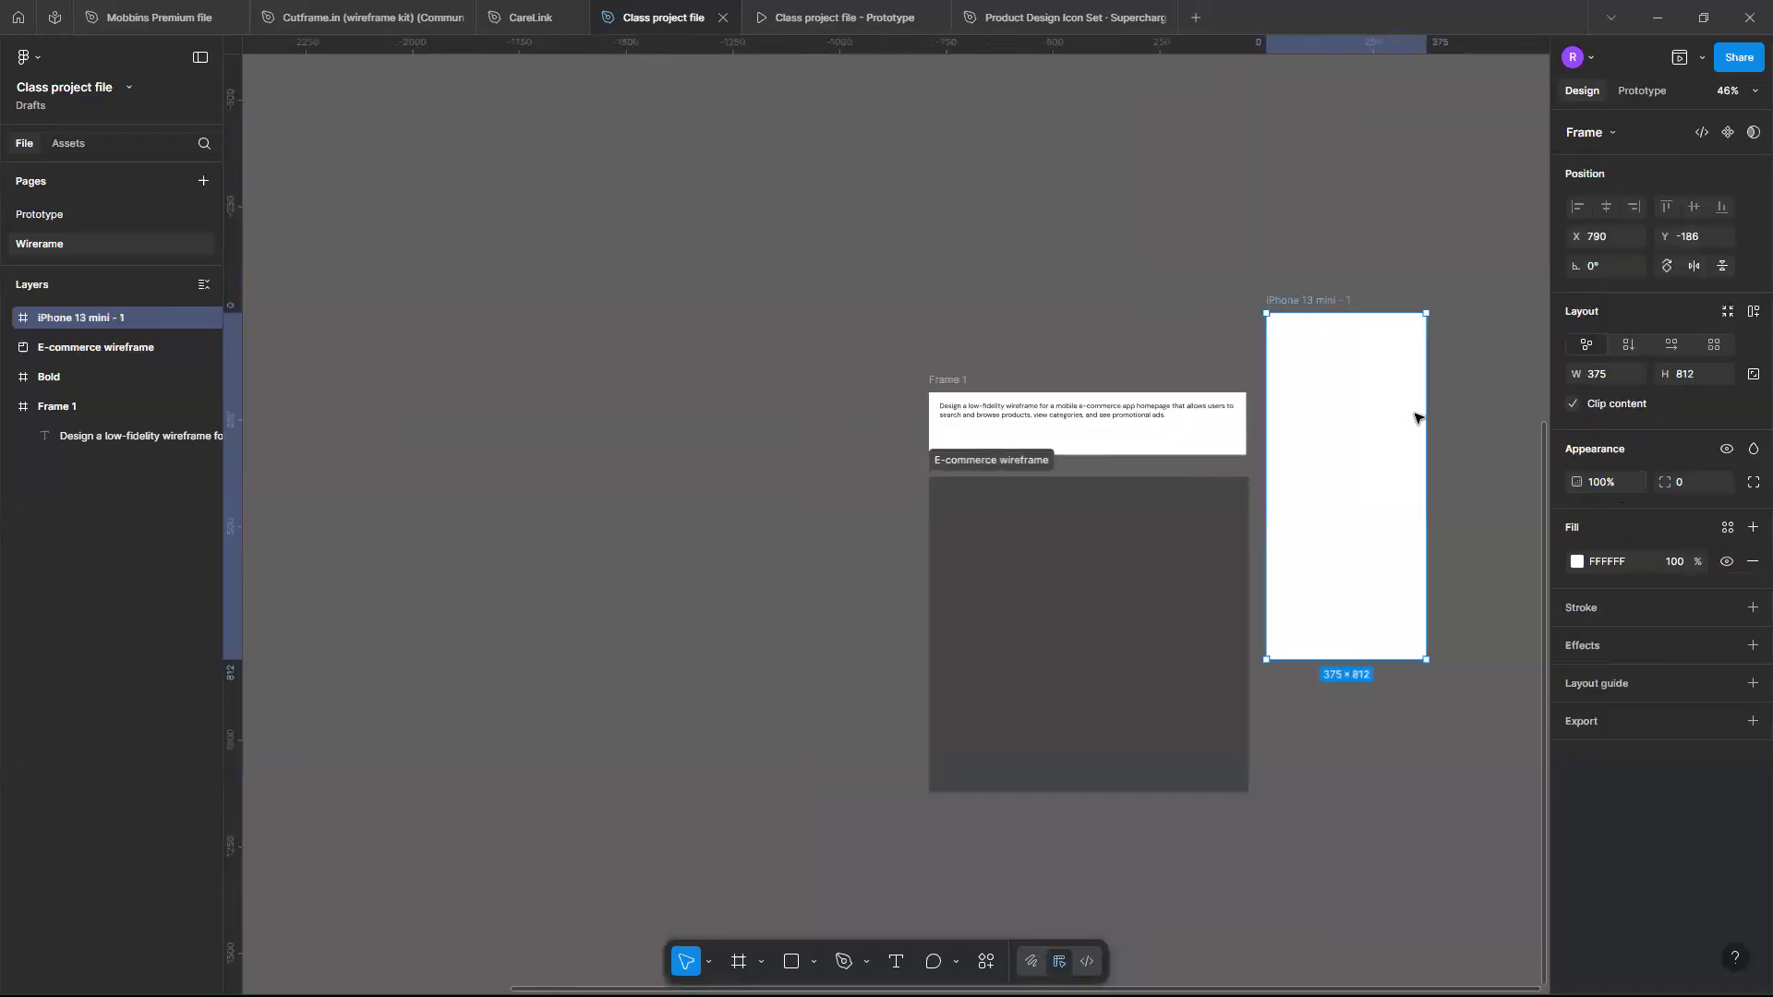
scroll(1418, 417, up, 3)
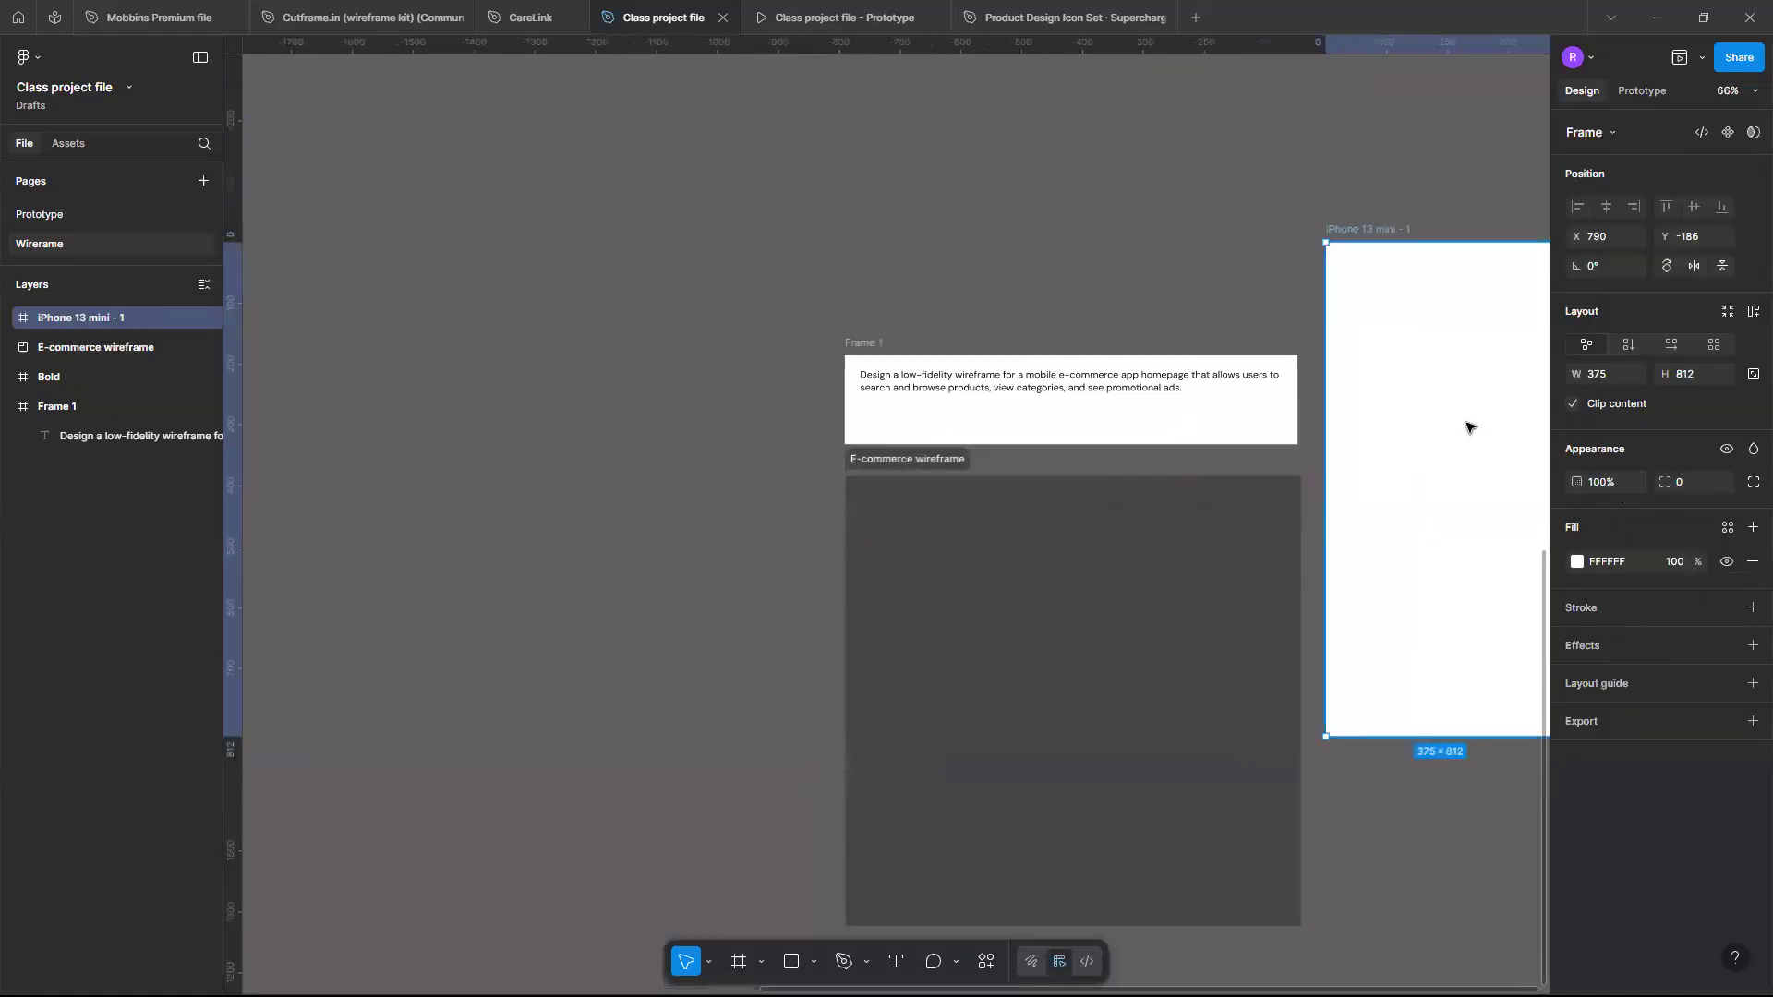
drag(1469, 428, 1030, 678)
scroll(1029, 677, down, 2)
scroll(1112, 661, down, 5)
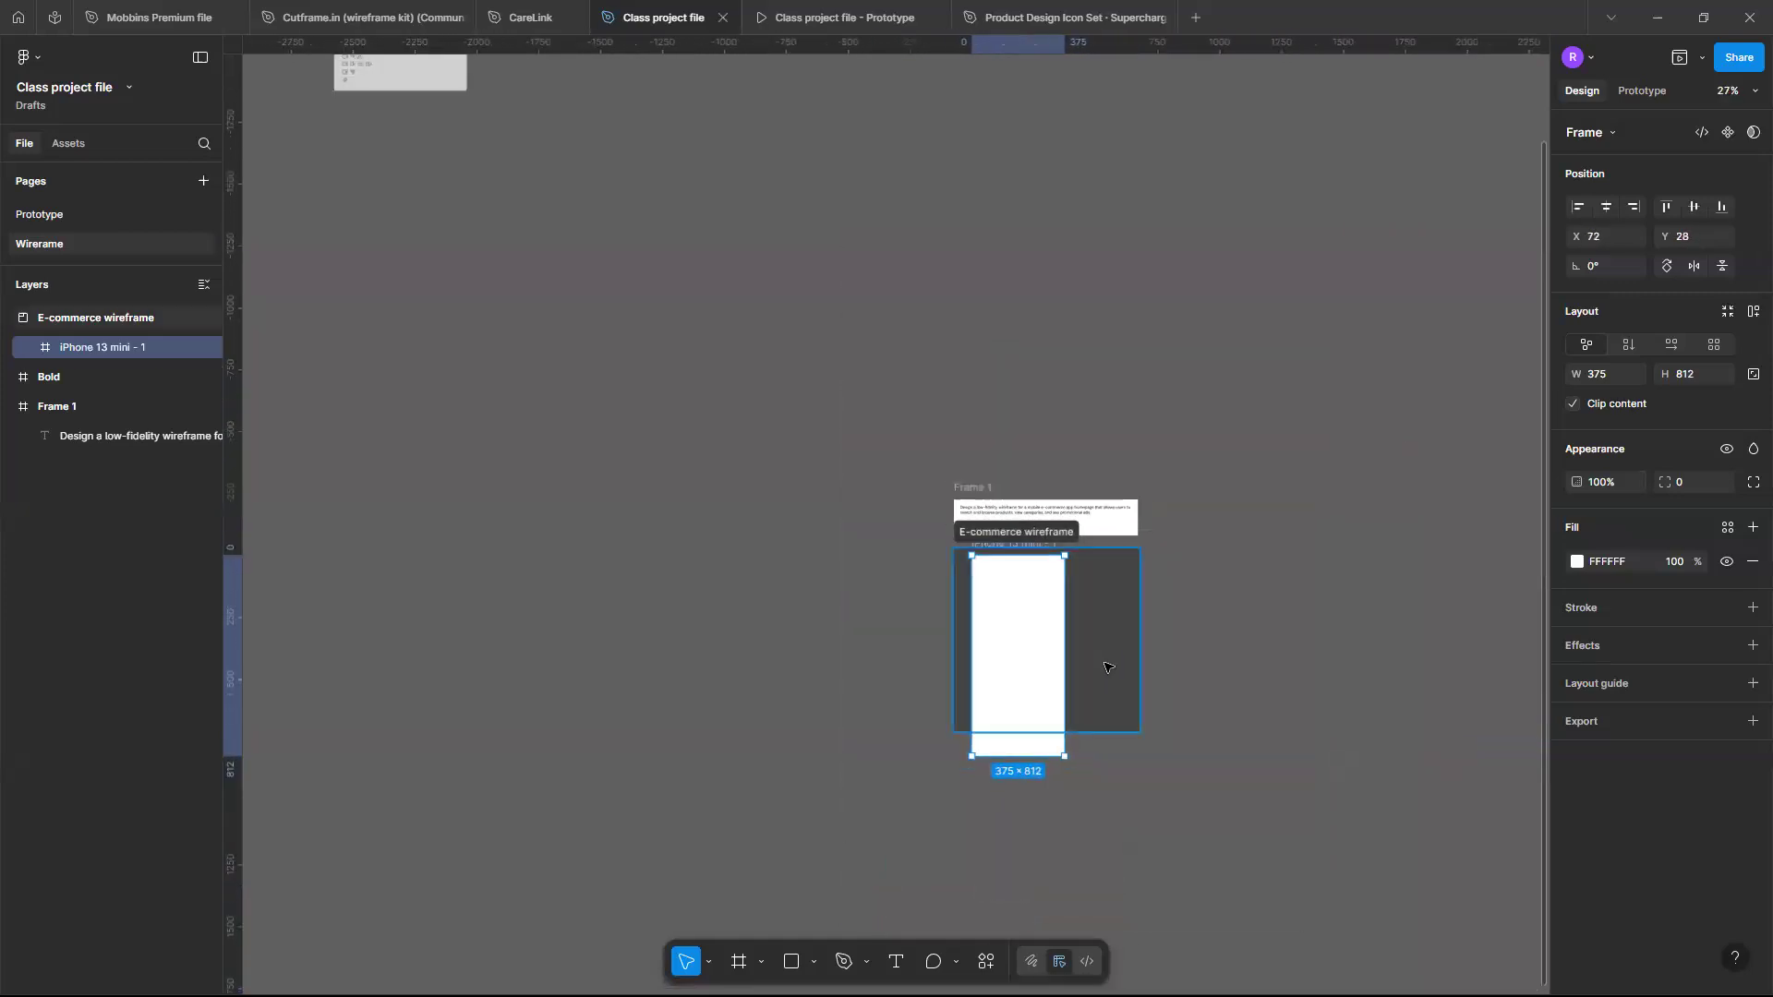
- Enlarge the E-commerce wireframe section to about 2066 × 1720
click(1150, 748)
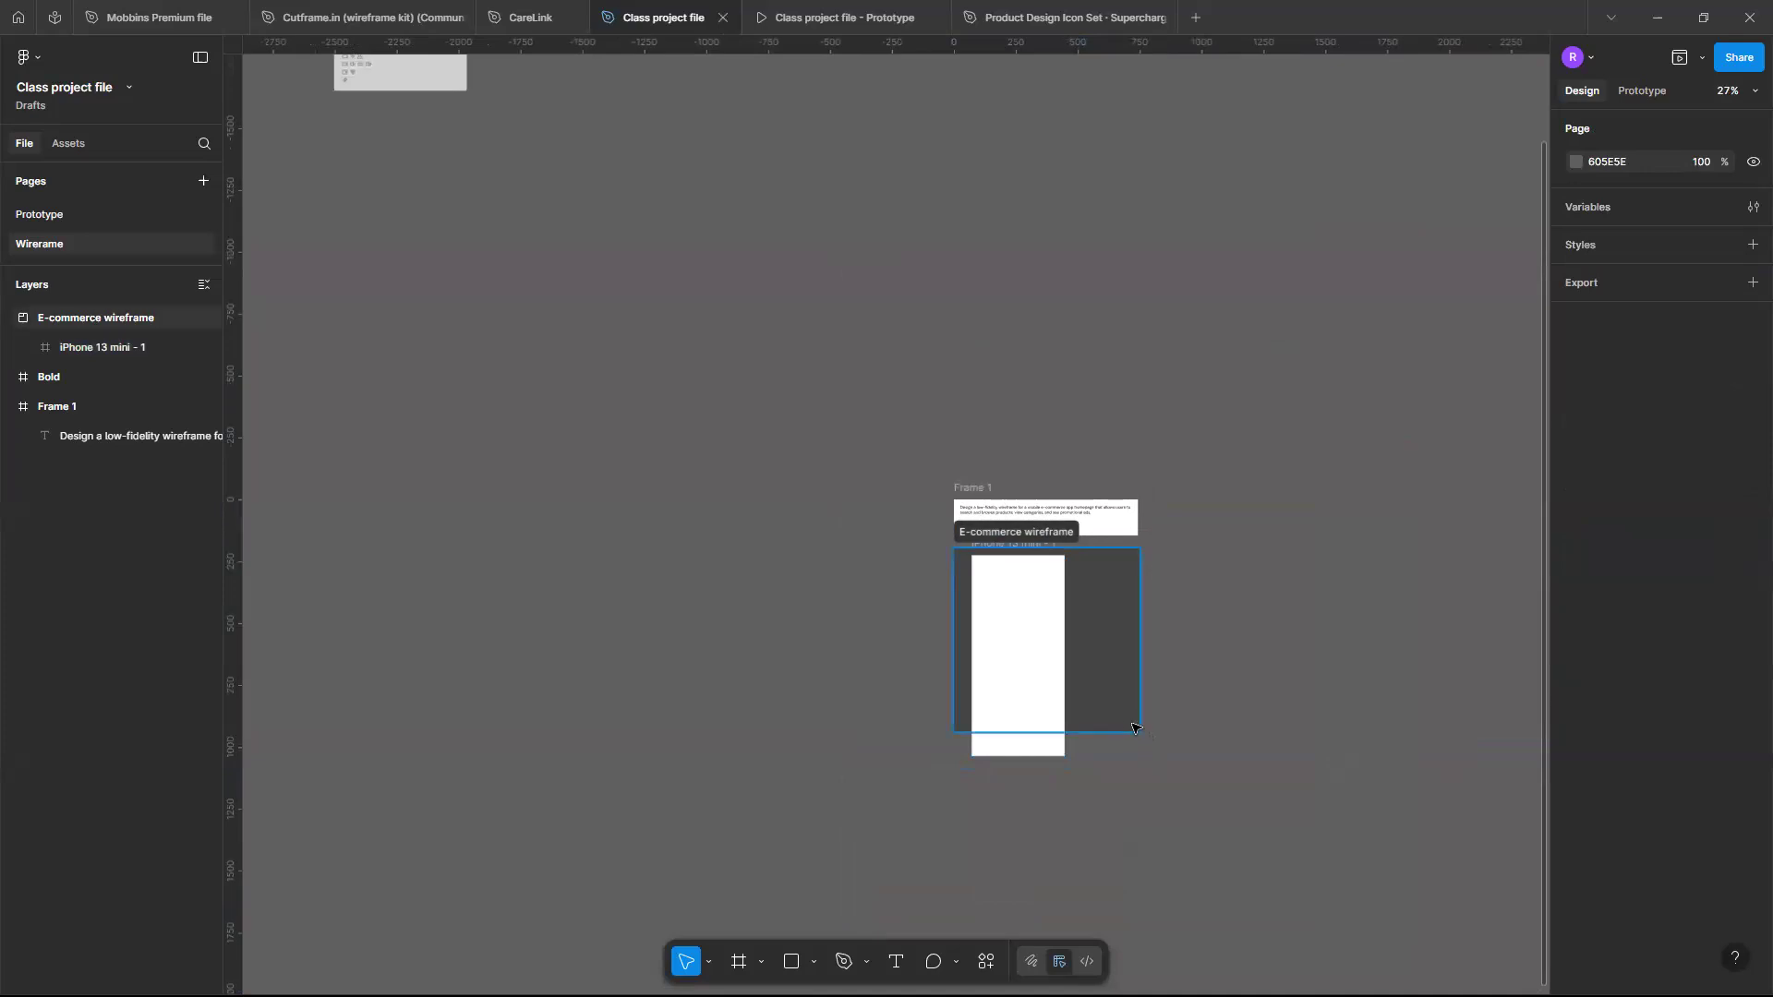
click(1134, 728)
drag(1280, 882, 1466, 974)
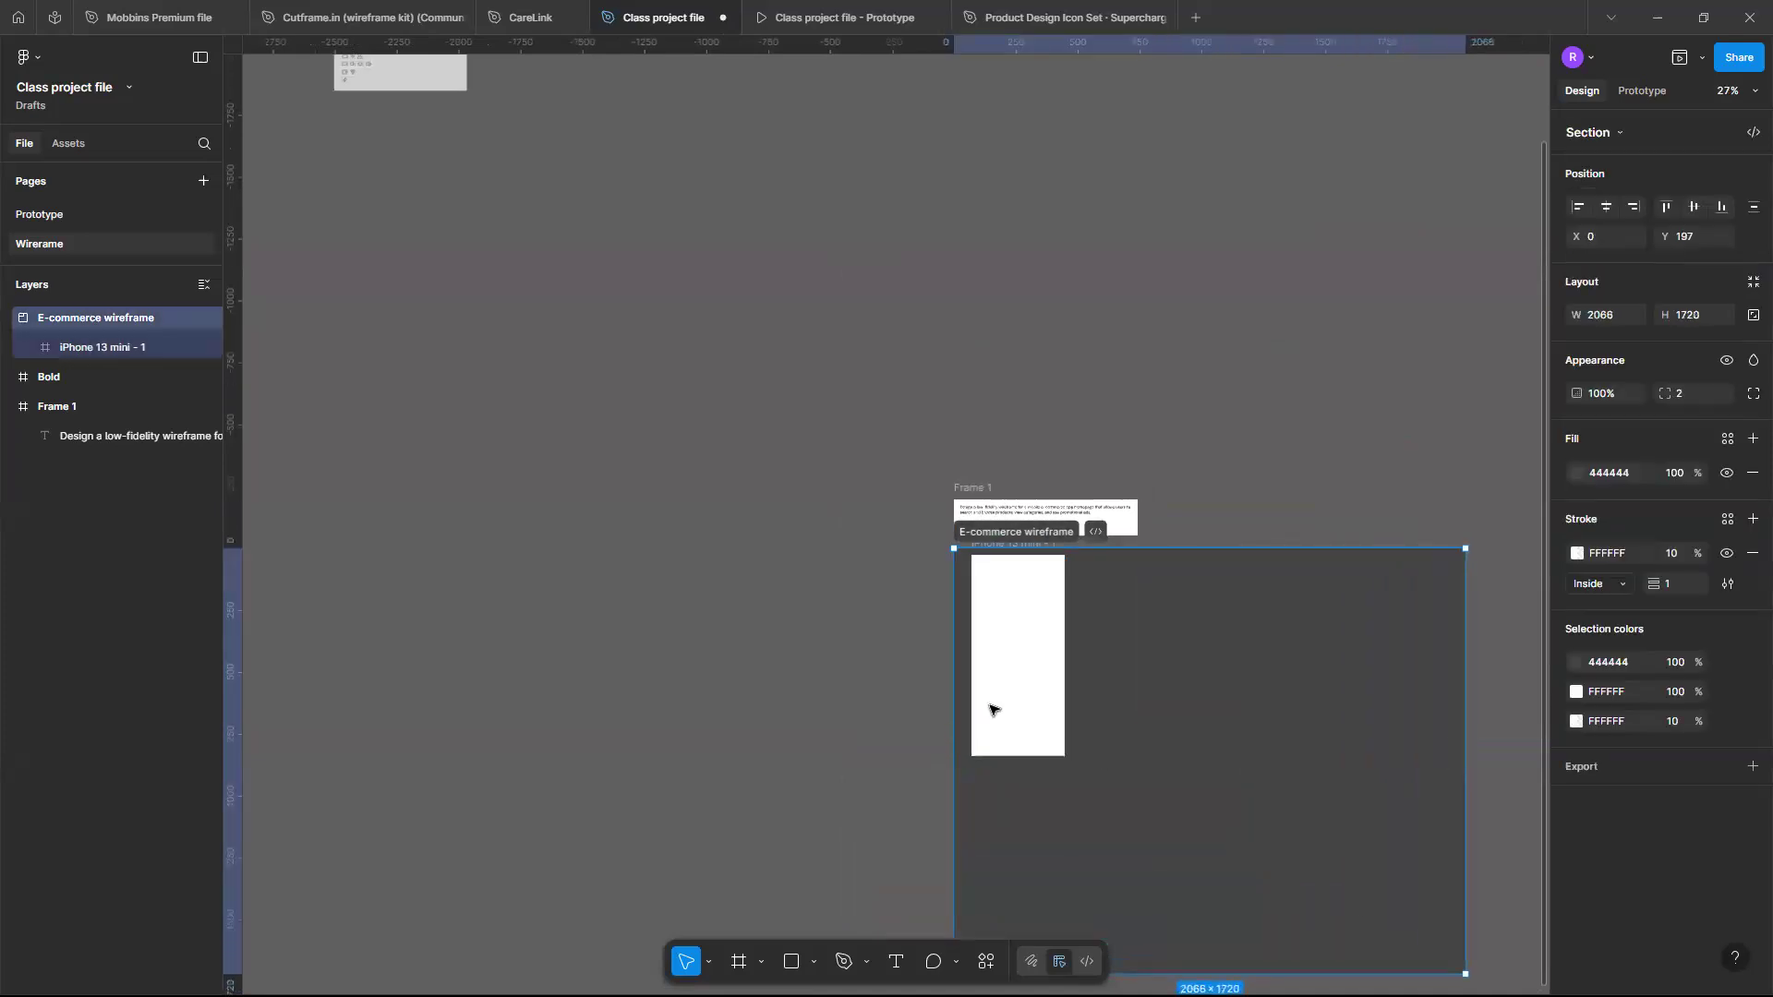
- Nudge the phone frame slightly down and right inside the section
scroll(990, 710, up, 6)
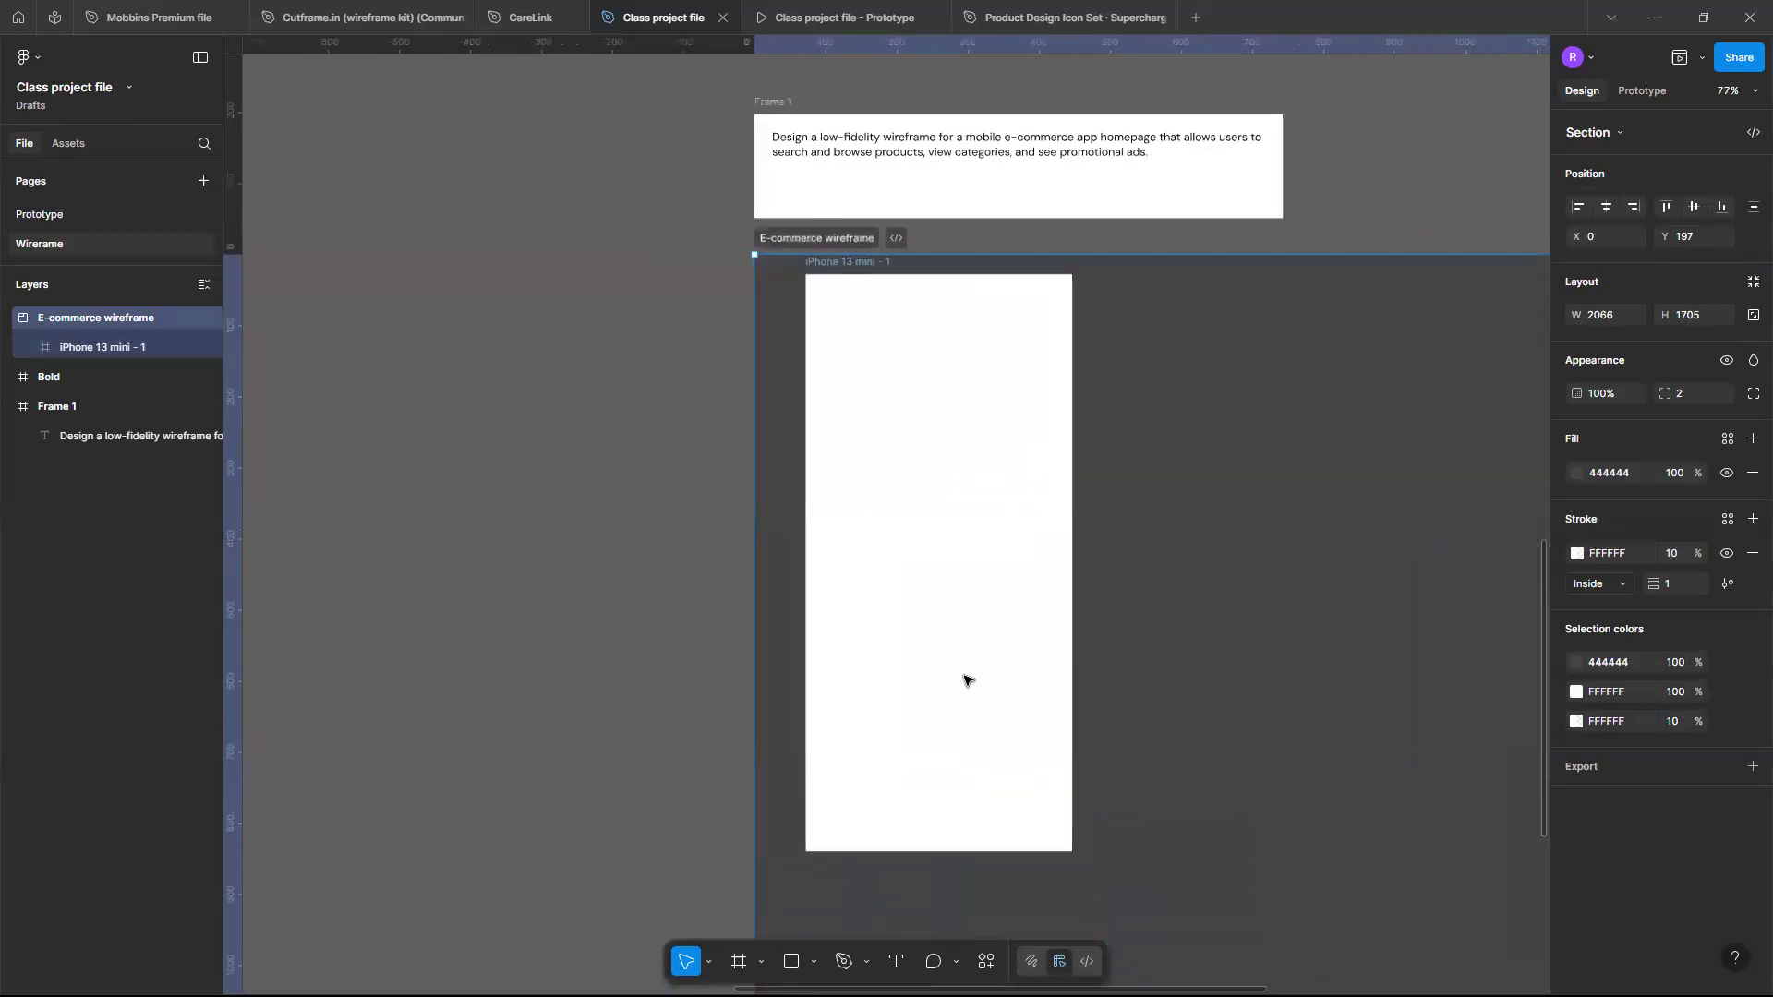
drag(966, 680, 978, 709)
scroll(978, 709, up, 3)
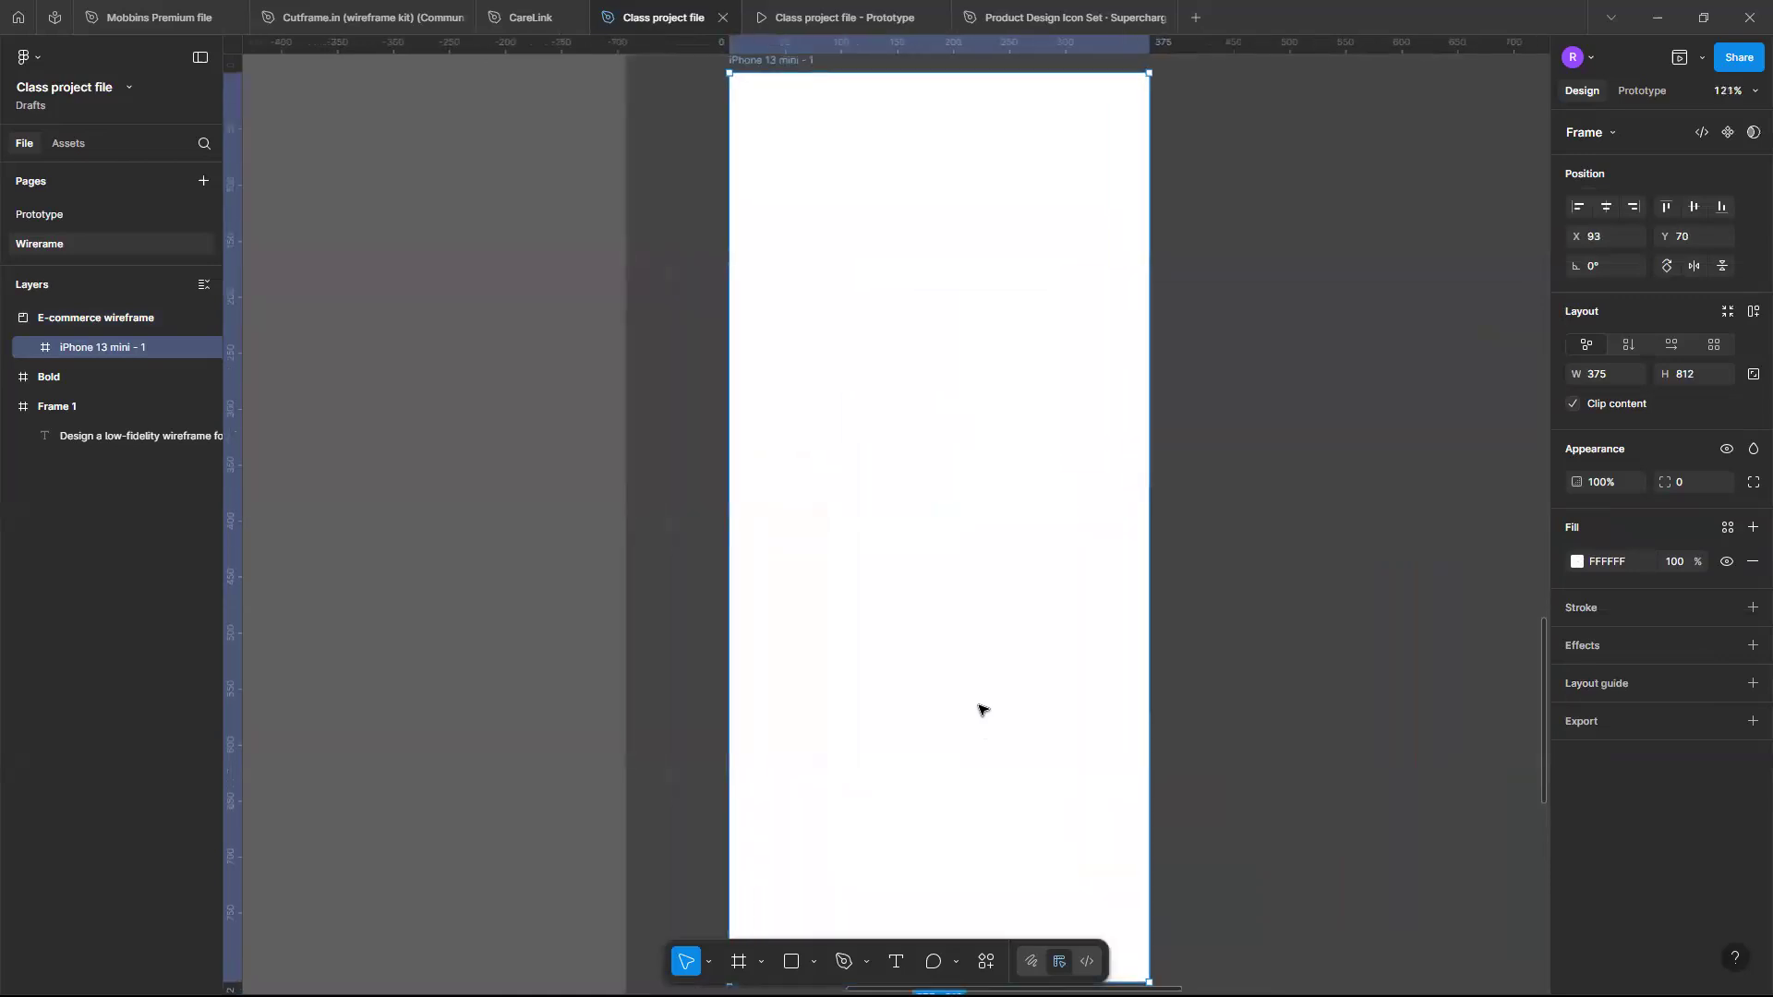
- Set the phone frame's corner radius to 32
scroll(980, 709, up, 1)
scroll(979, 709, down, 2)
scroll(979, 712, down, 1)
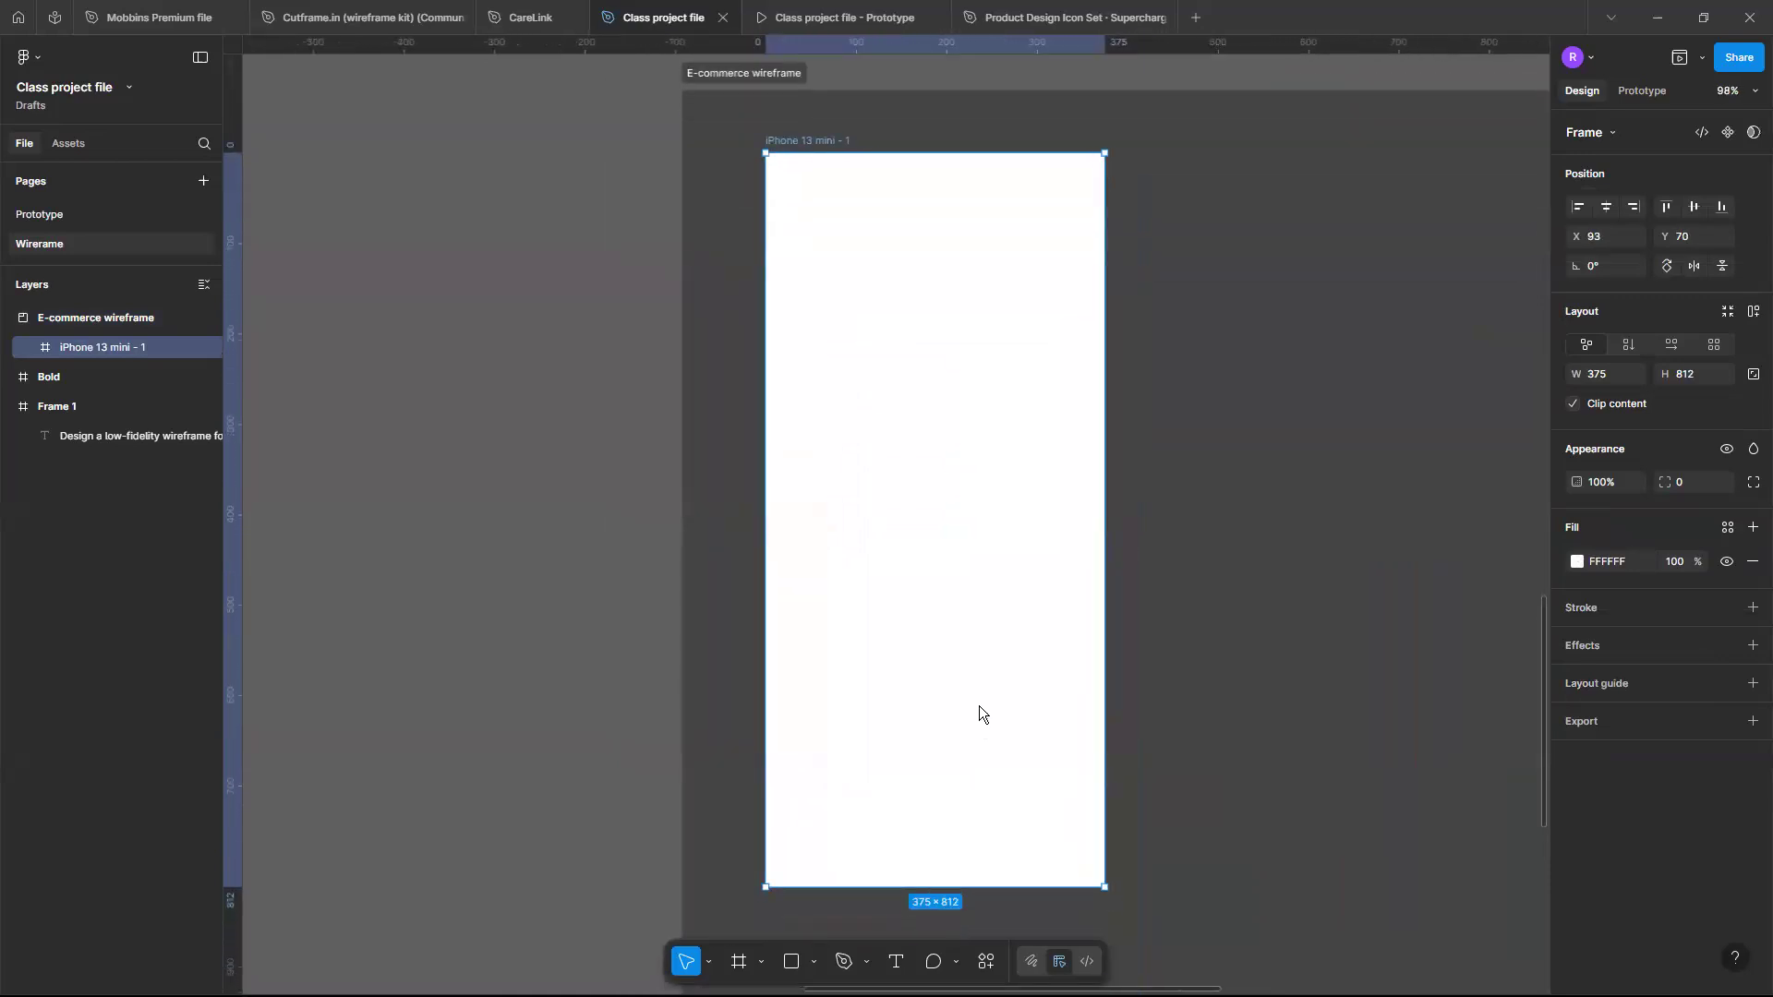
right_click(980, 713)
click(822, 533)
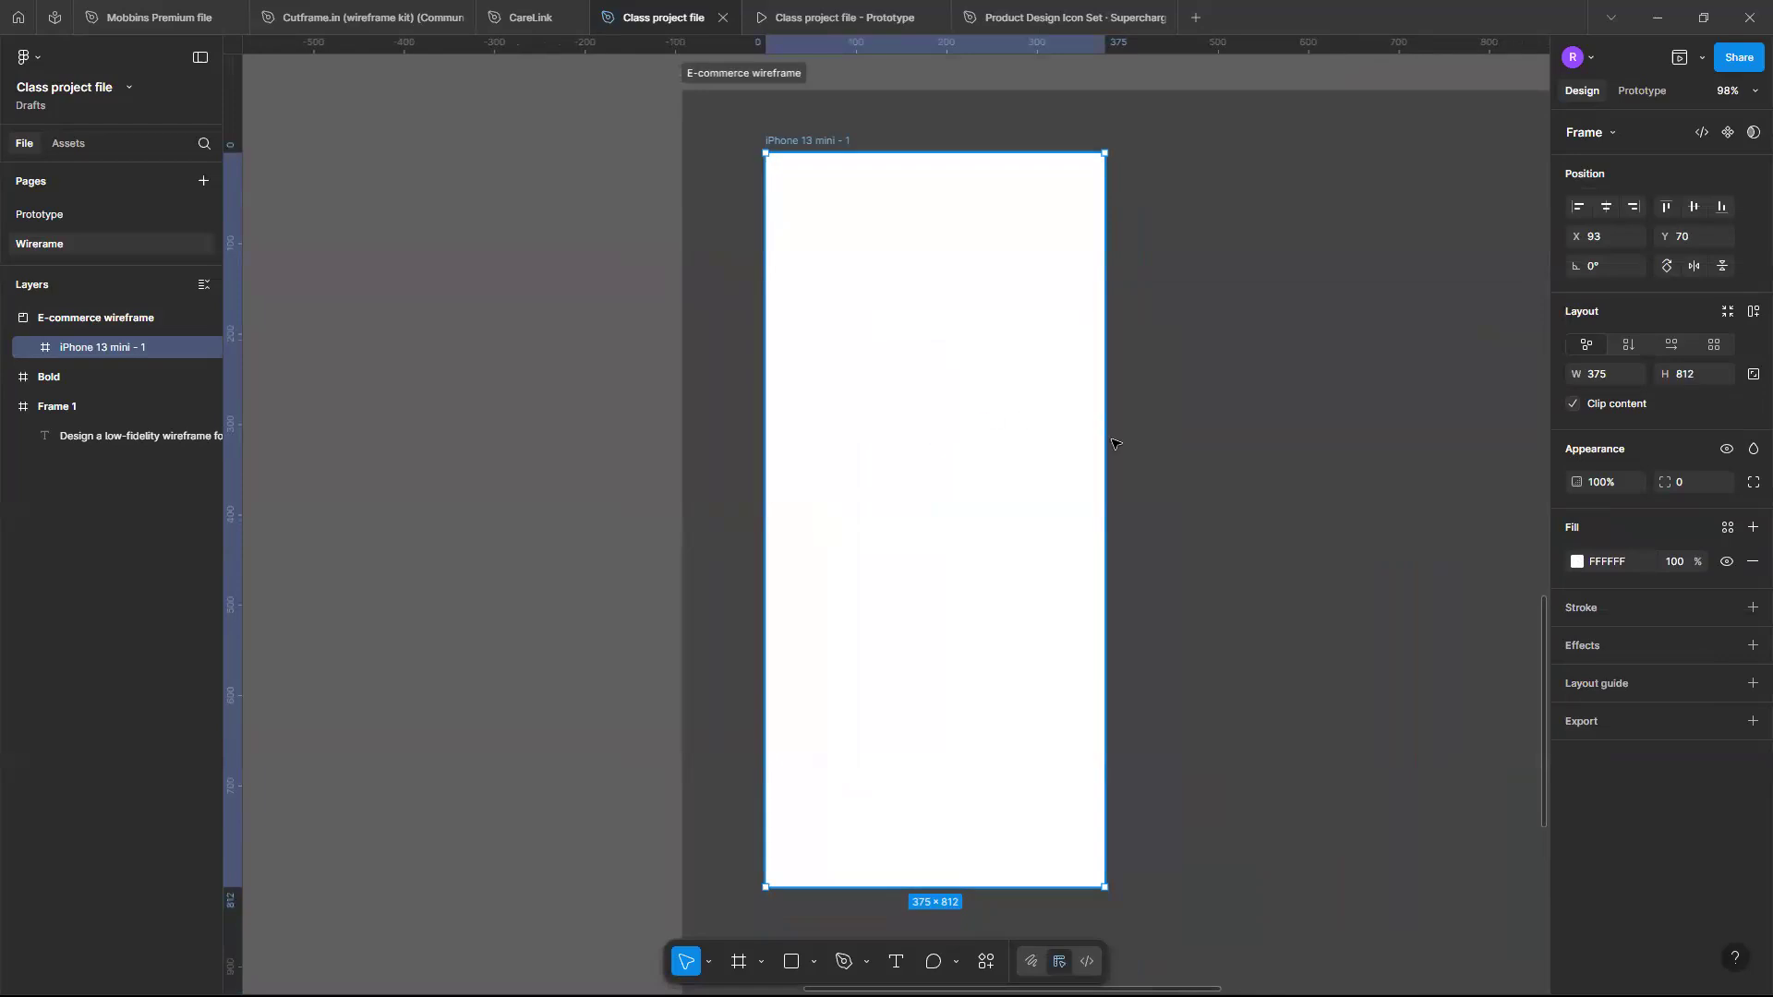
click(1034, 429)
click(1034, 430)
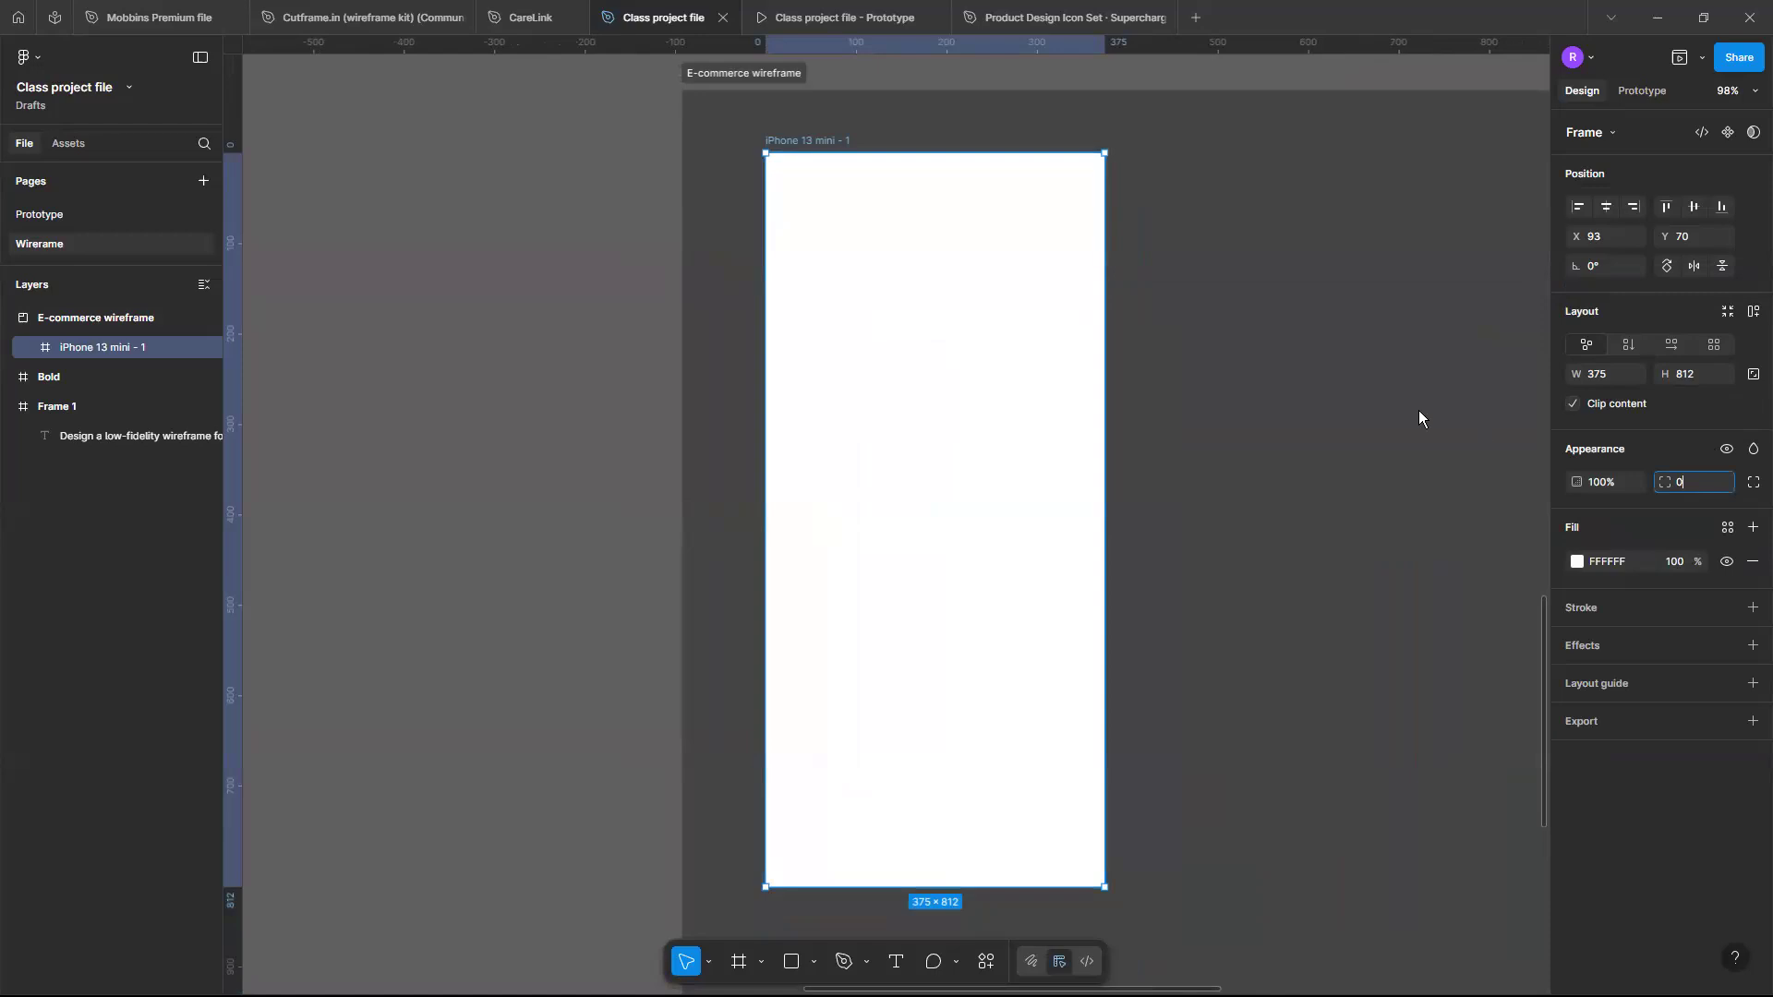
click(1686, 482)
text(32)
key(Return)
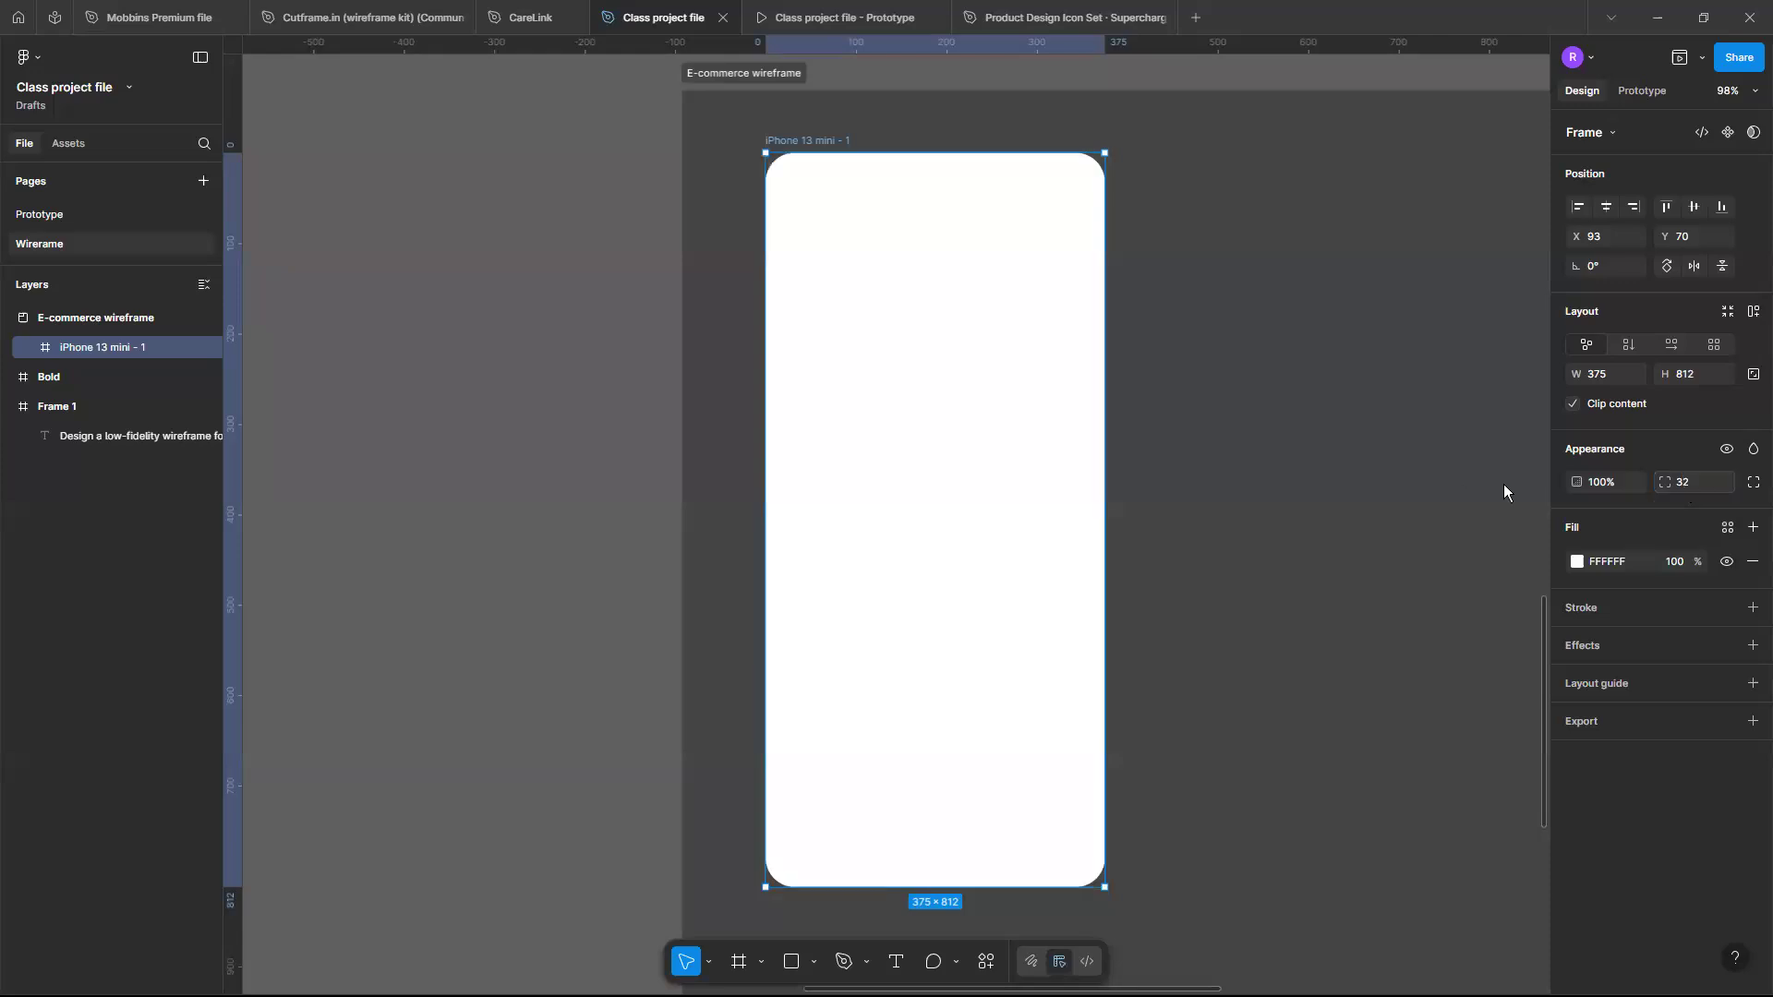
click(1367, 530)
- Reposition the phone frame inside the section to about X 123, Y 200
scroll(1124, 431, up, 3)
scroll(1124, 432, down, 3)
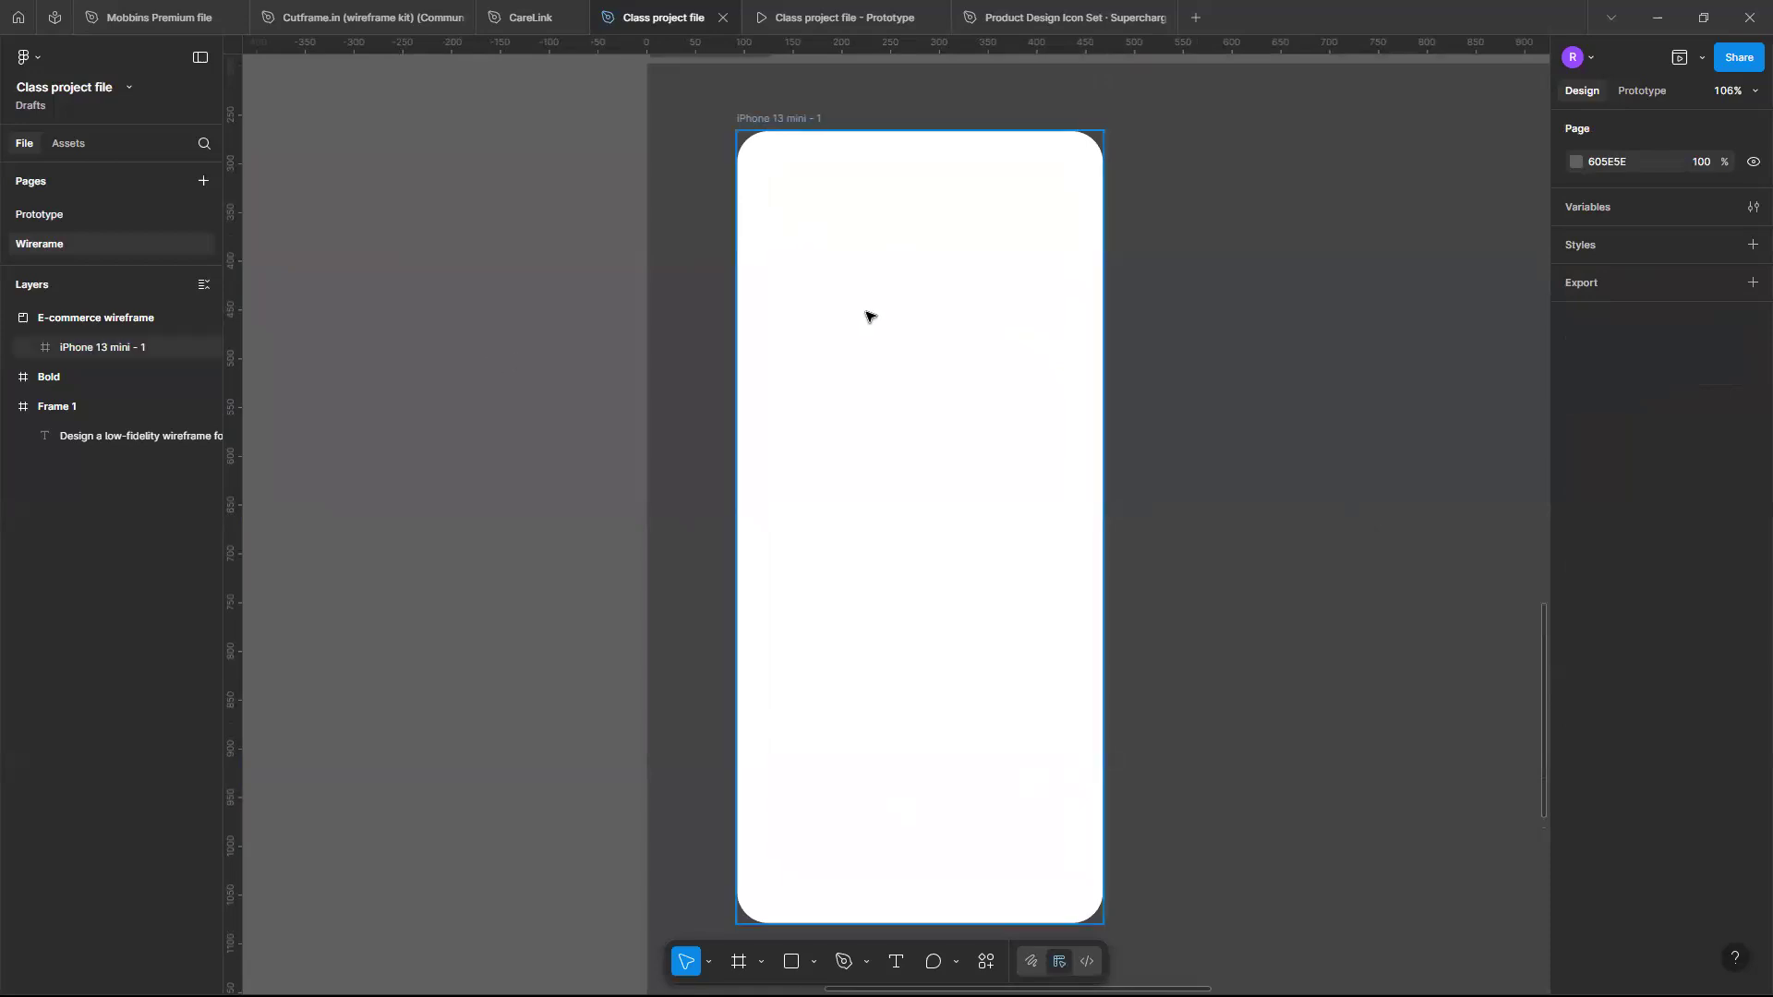
scroll(1051, 409, down, 5)
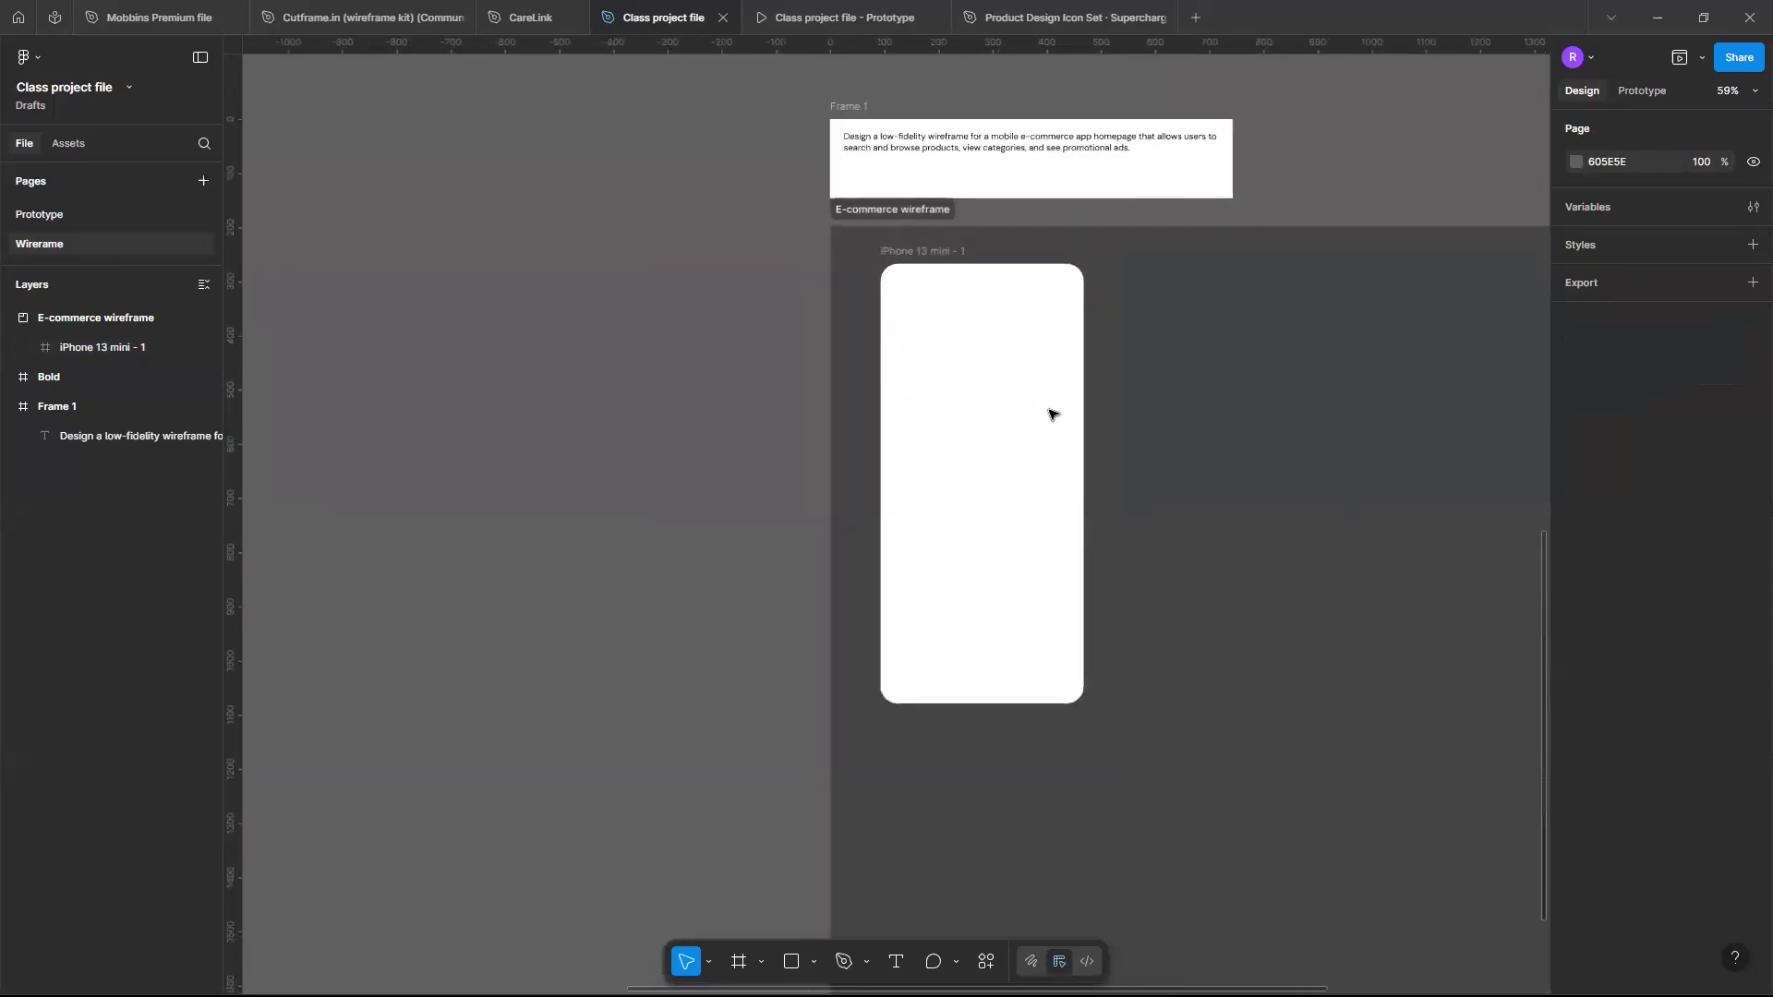
scroll(924, 416, right, 2)
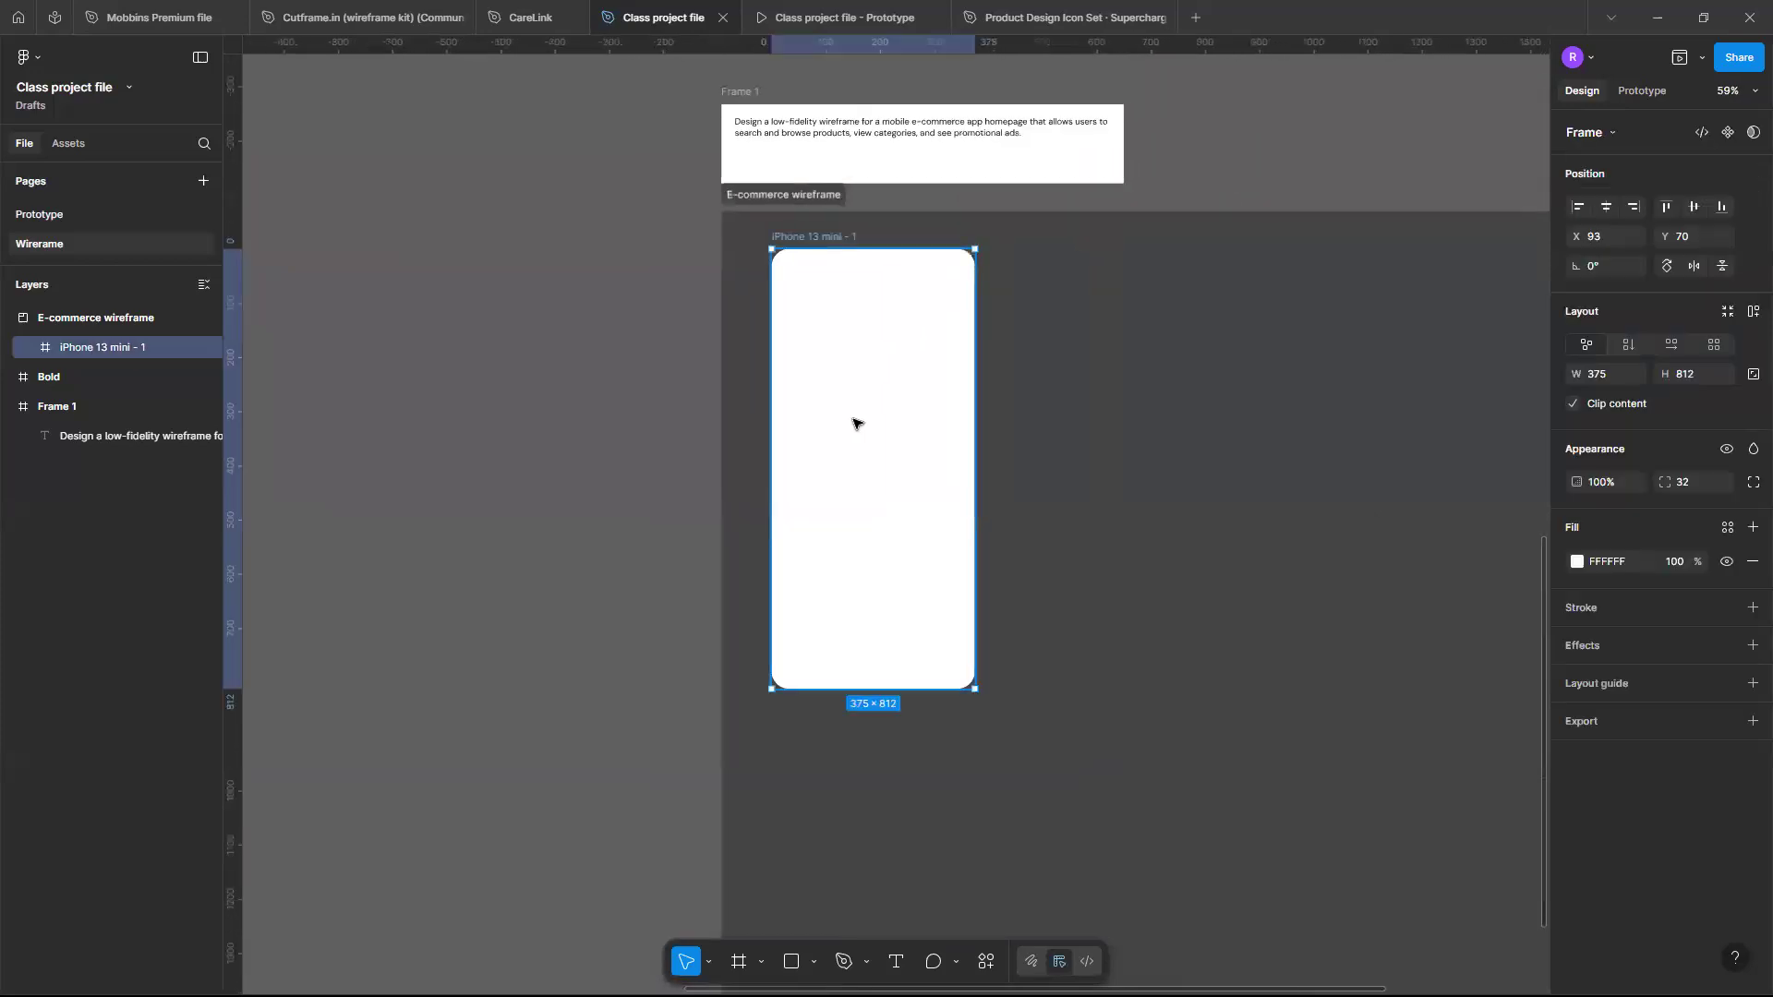
scroll(853, 418, right, 1)
scroll(852, 419, up, 1)
scroll(852, 418, down, 1)
drag(807, 455, 902, 479)
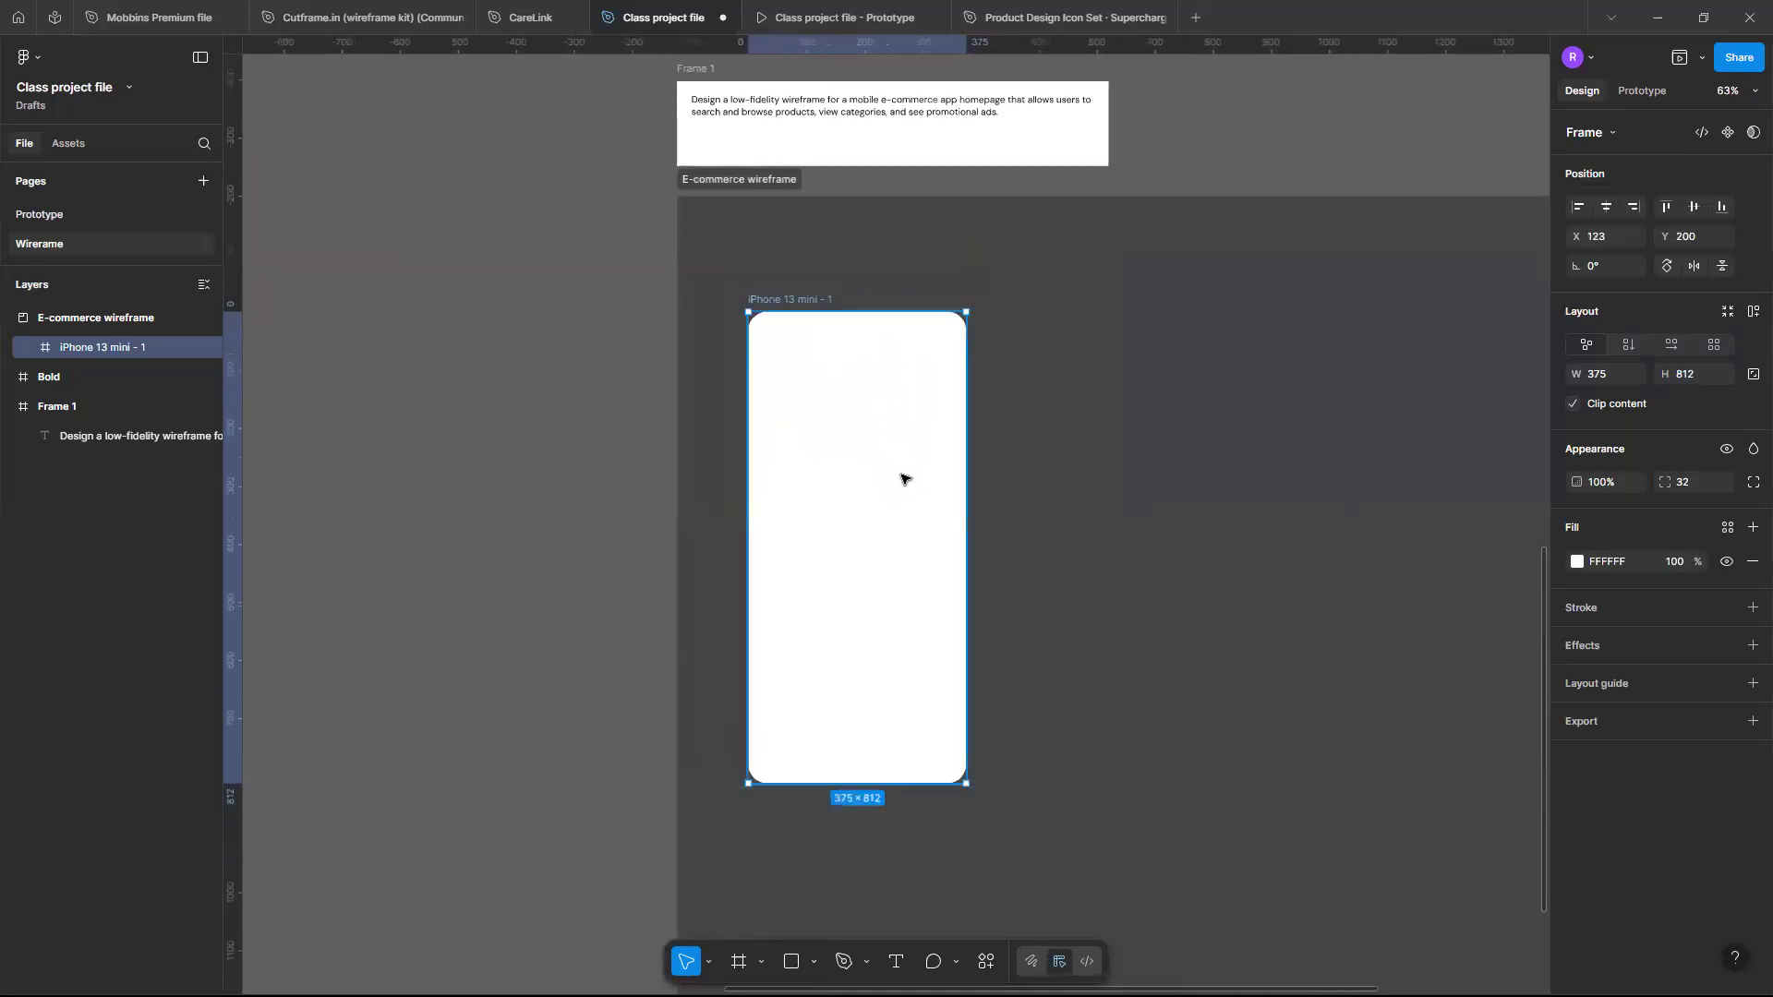
- Move the phone frame up and left inside the section to about X 71, Y 58
scroll(859, 370, up, 1)
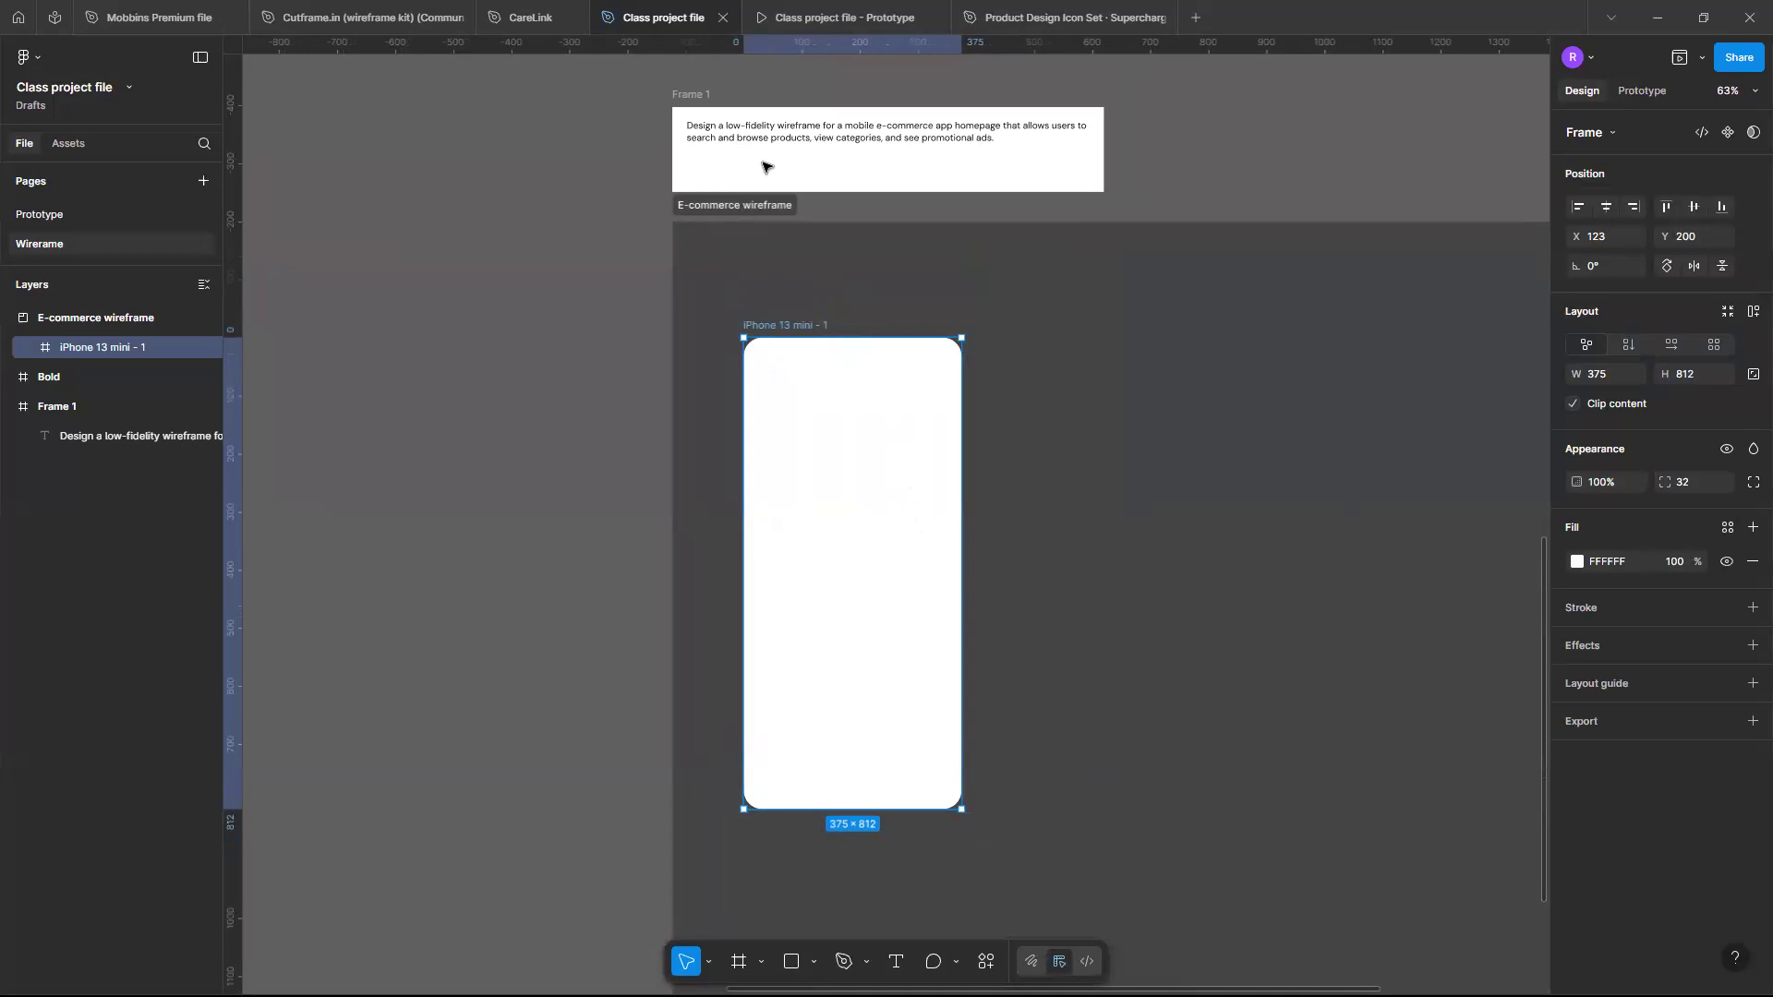
drag(800, 480, 769, 403)
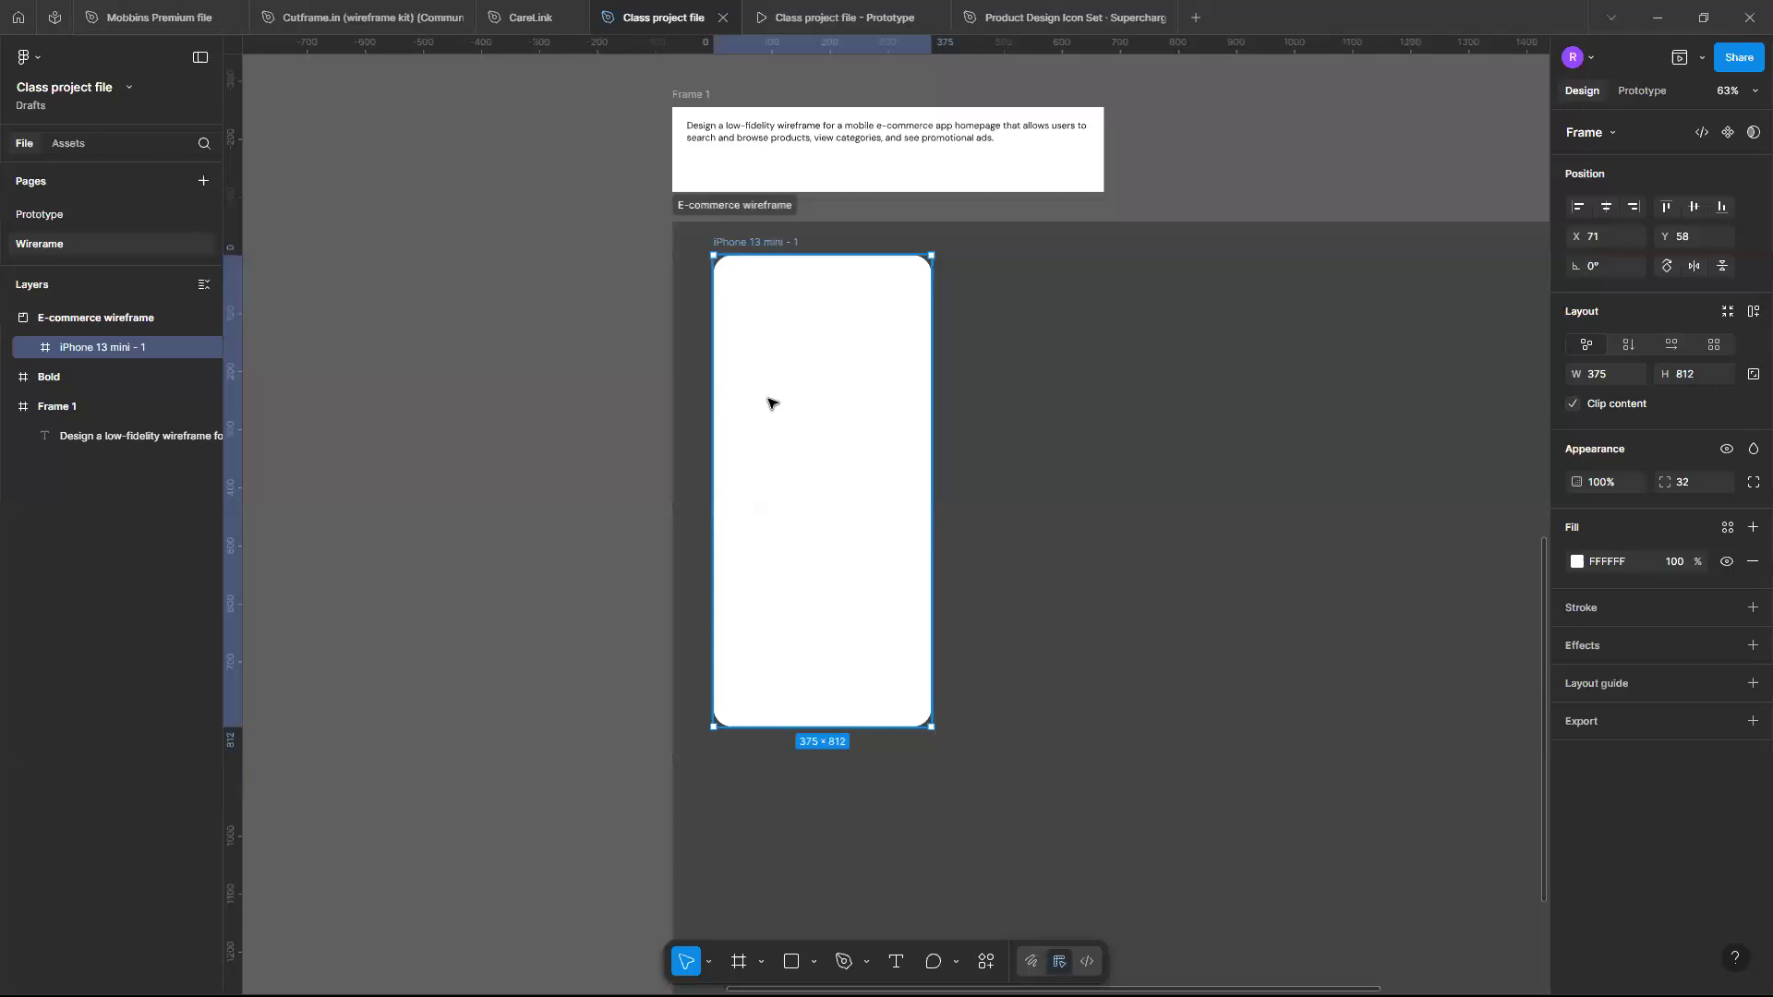
click(961, 647)
- Draw a rectangle about 49 × 44 near the bottom-left corner of the phone frame
scroll(961, 646, up, 3)
scroll(847, 830, left, 2)
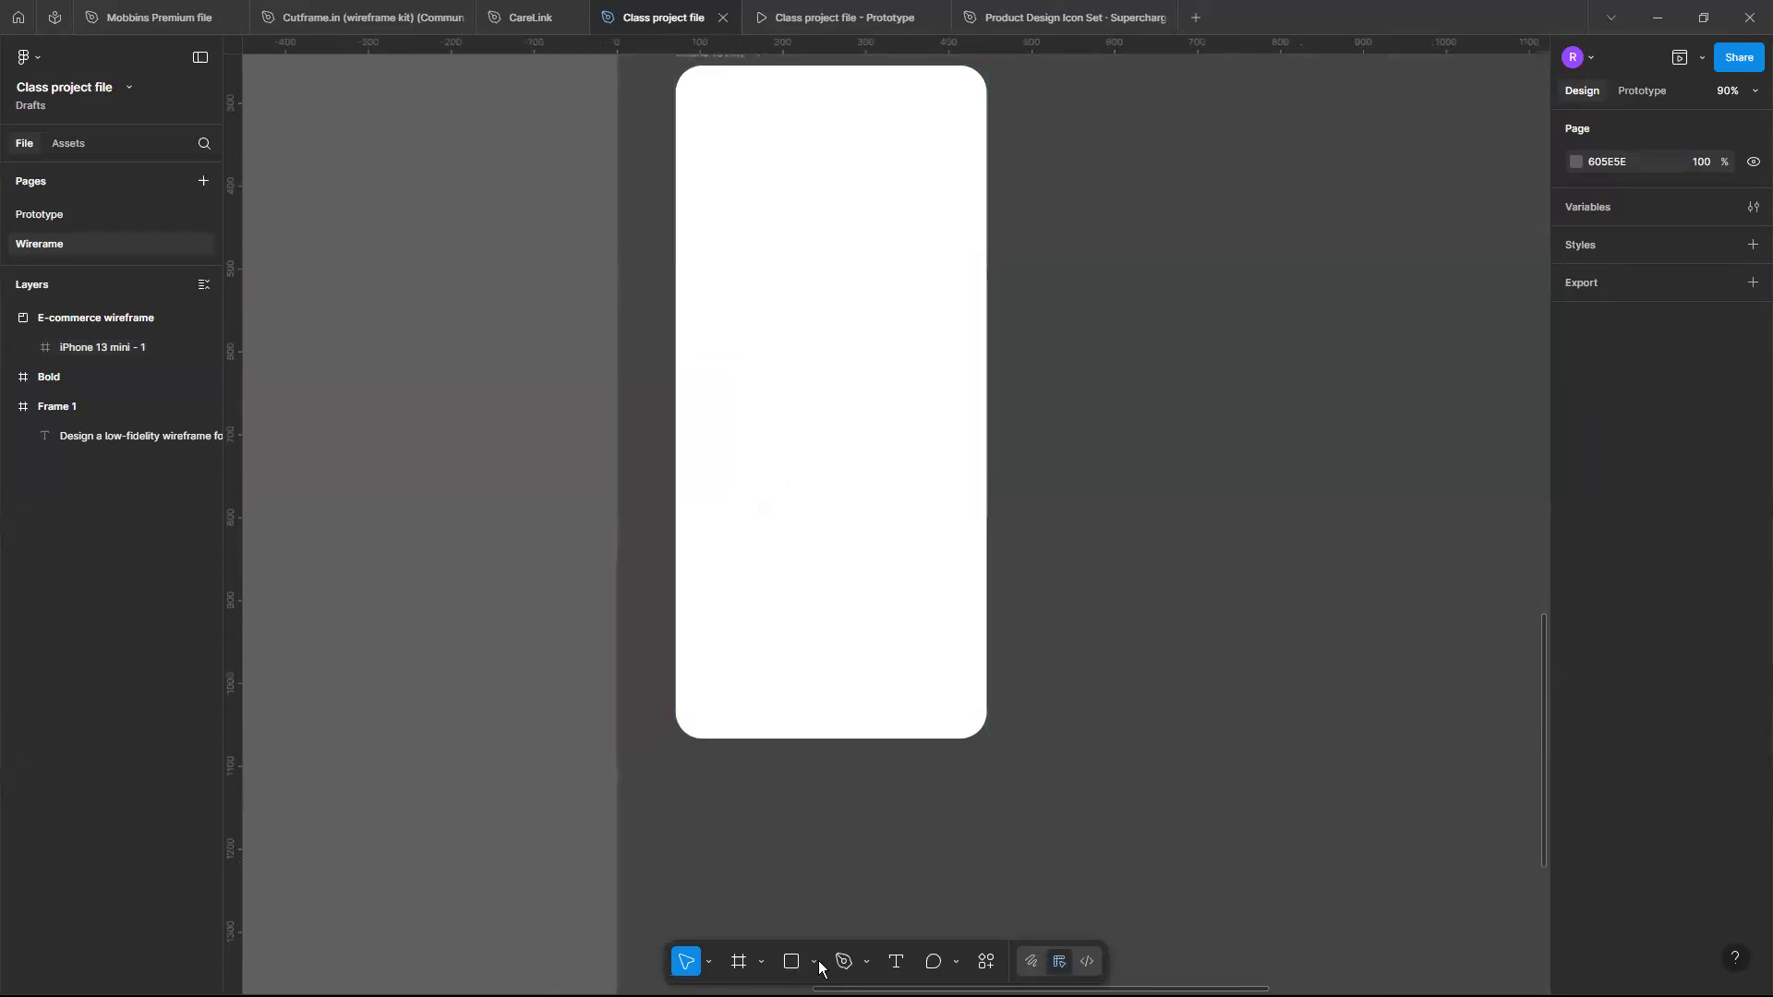
click(791, 962)
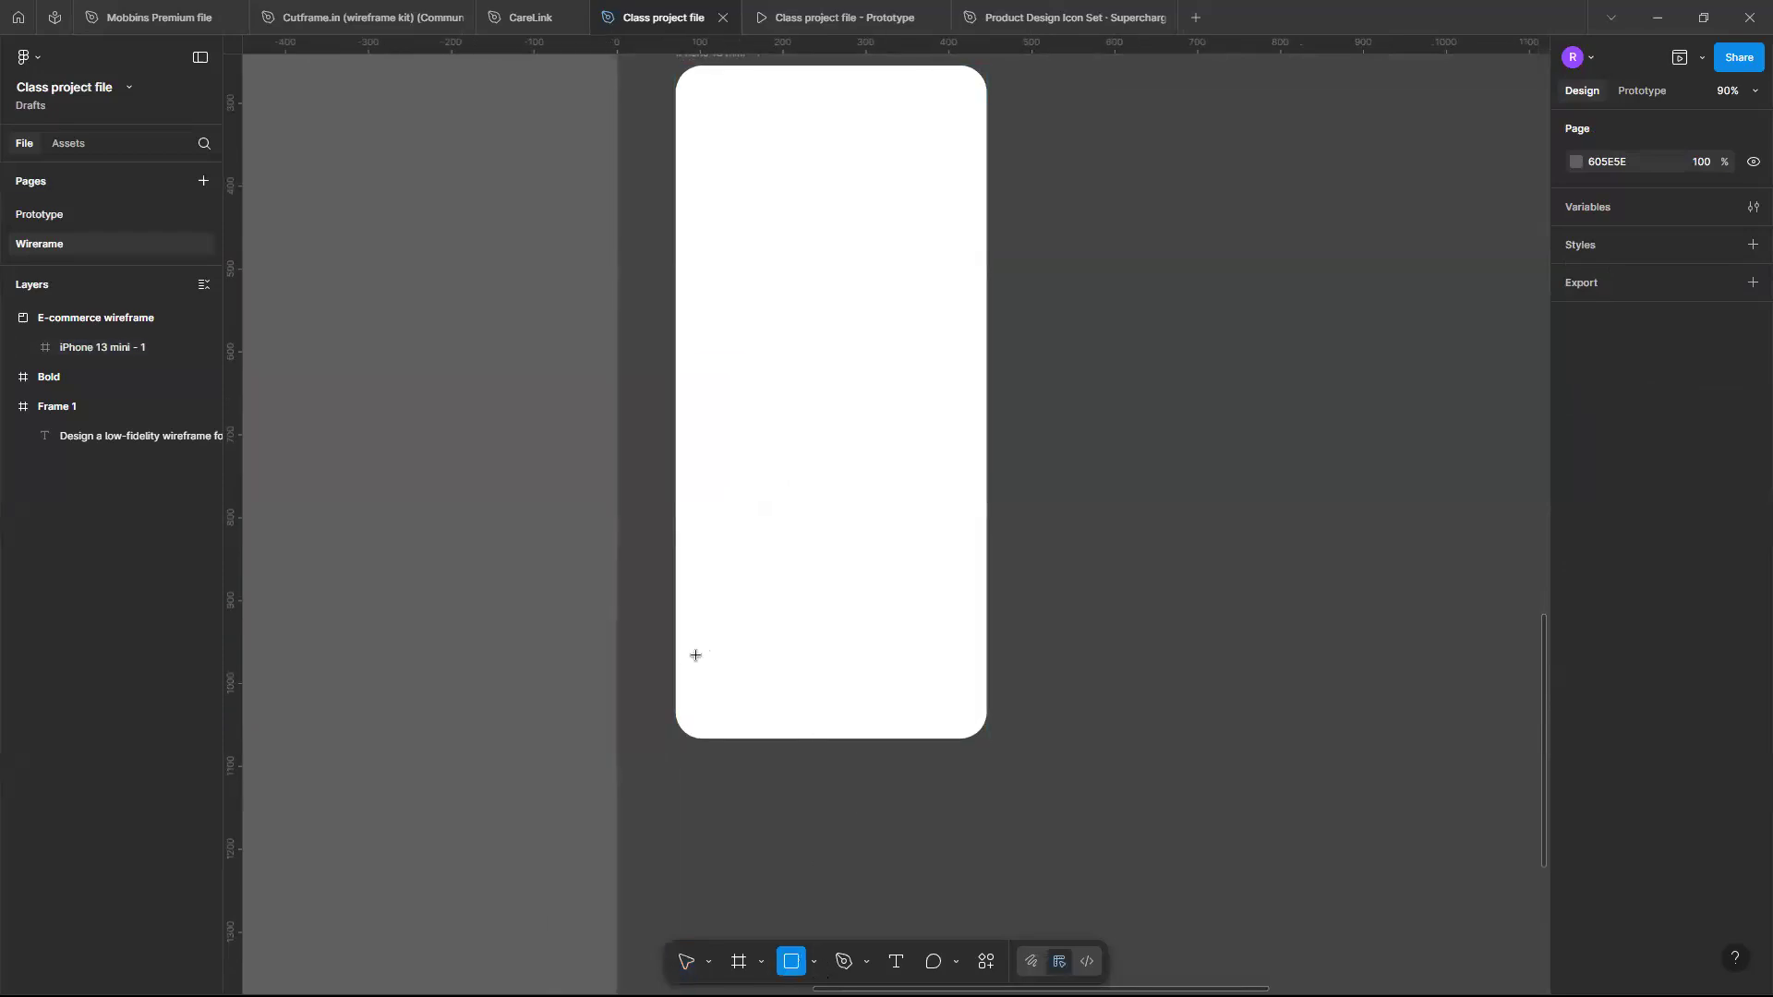
scroll(710, 672, up, 4)
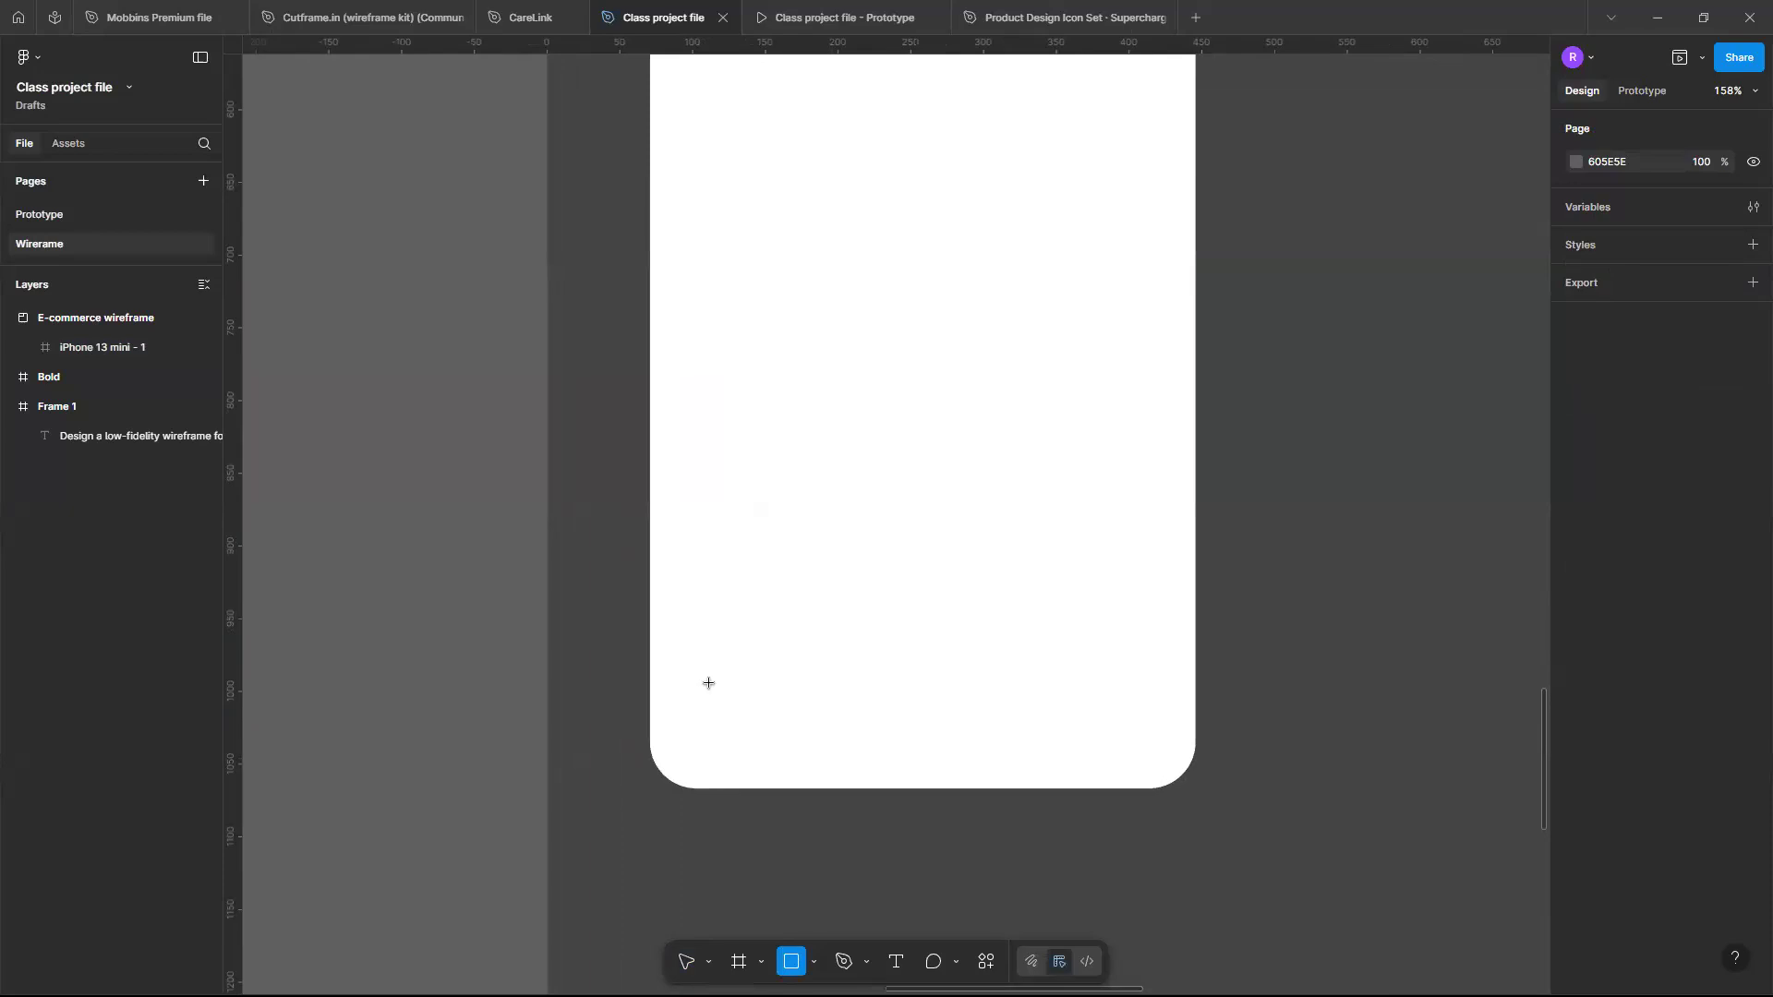
click(814, 963)
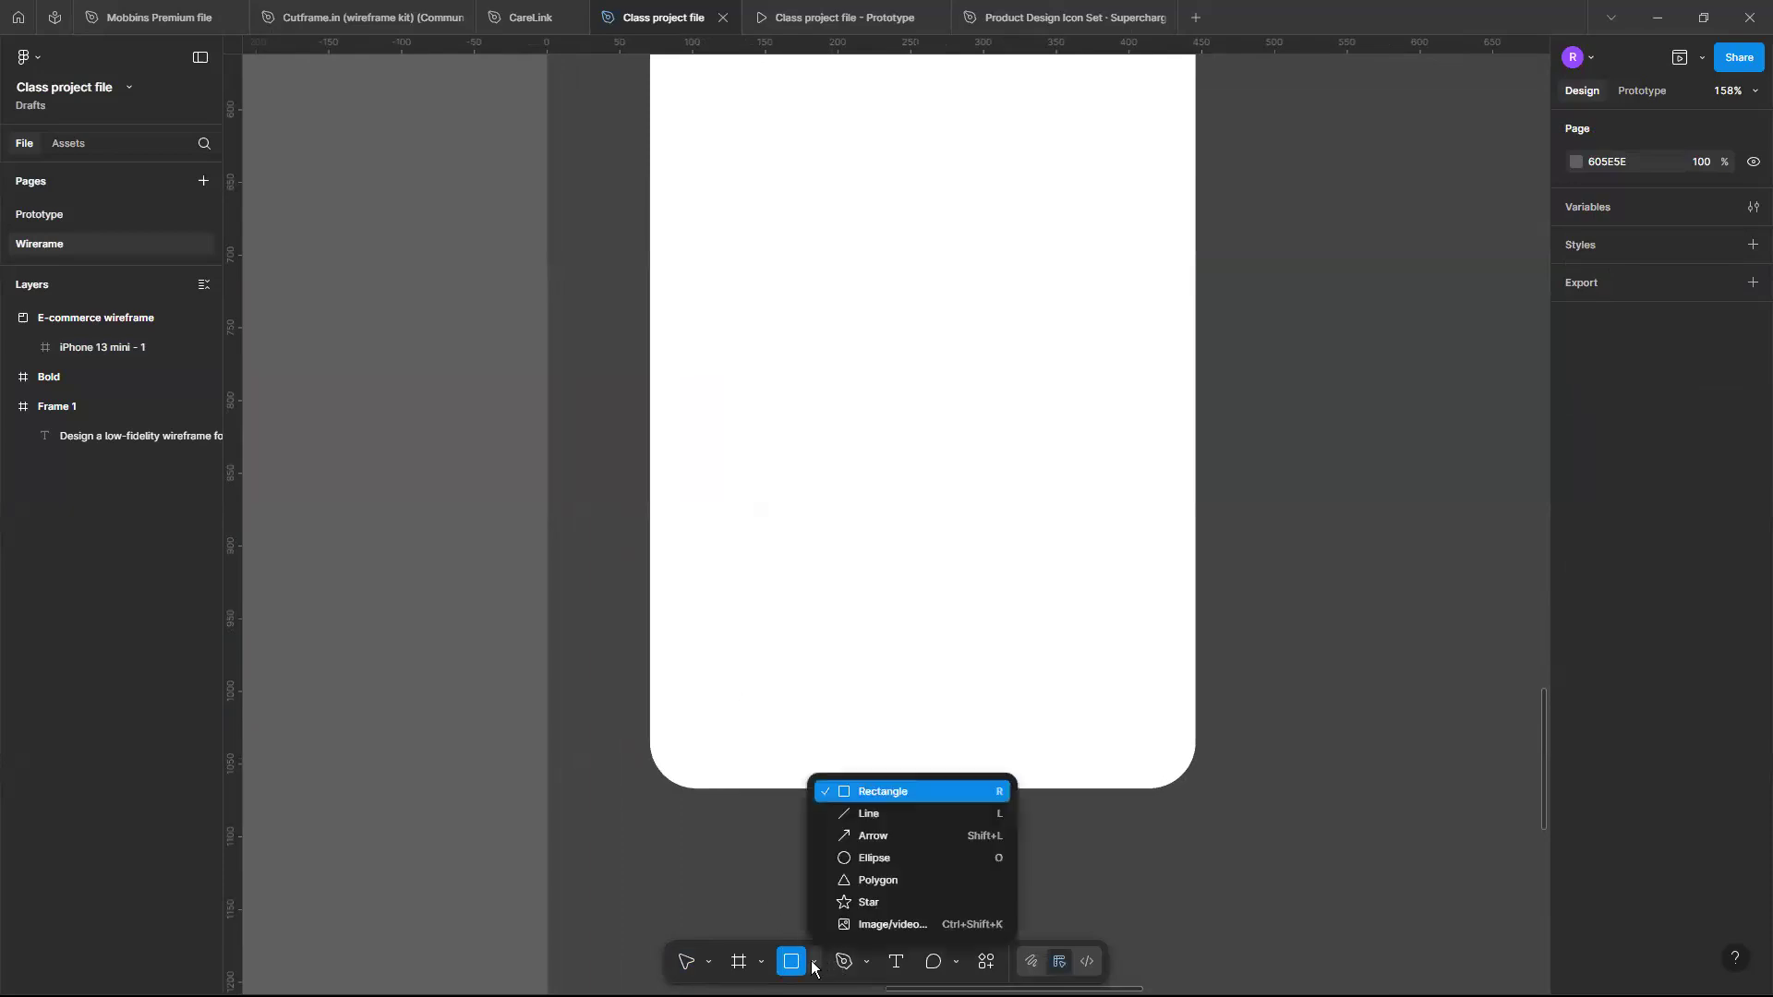
click(896, 792)
mouse_move(693, 691)
mouse_down()
mouse_move(776, 732)
mouse_move(763, 755)
mouse_up()
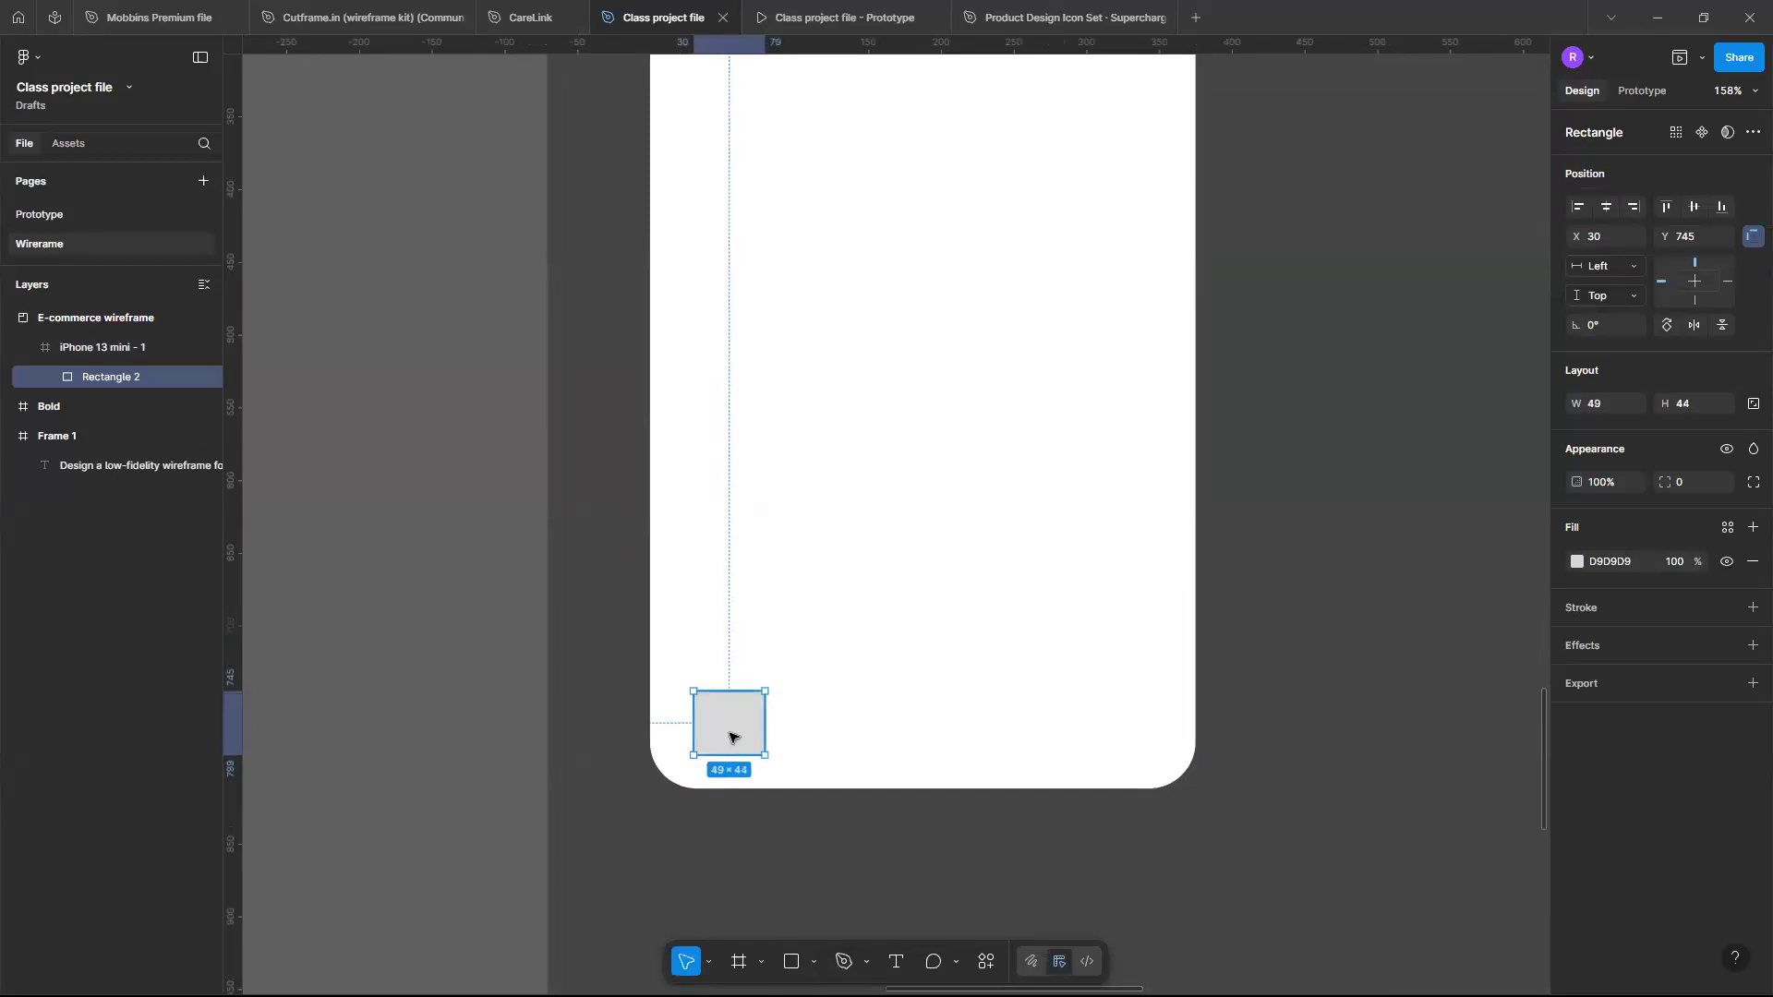
mouse_move(729, 737)
mouse_down()
mouse_move(890, 732)
mouse_move(731, 713)
mouse_up()
key(ctrl+z)
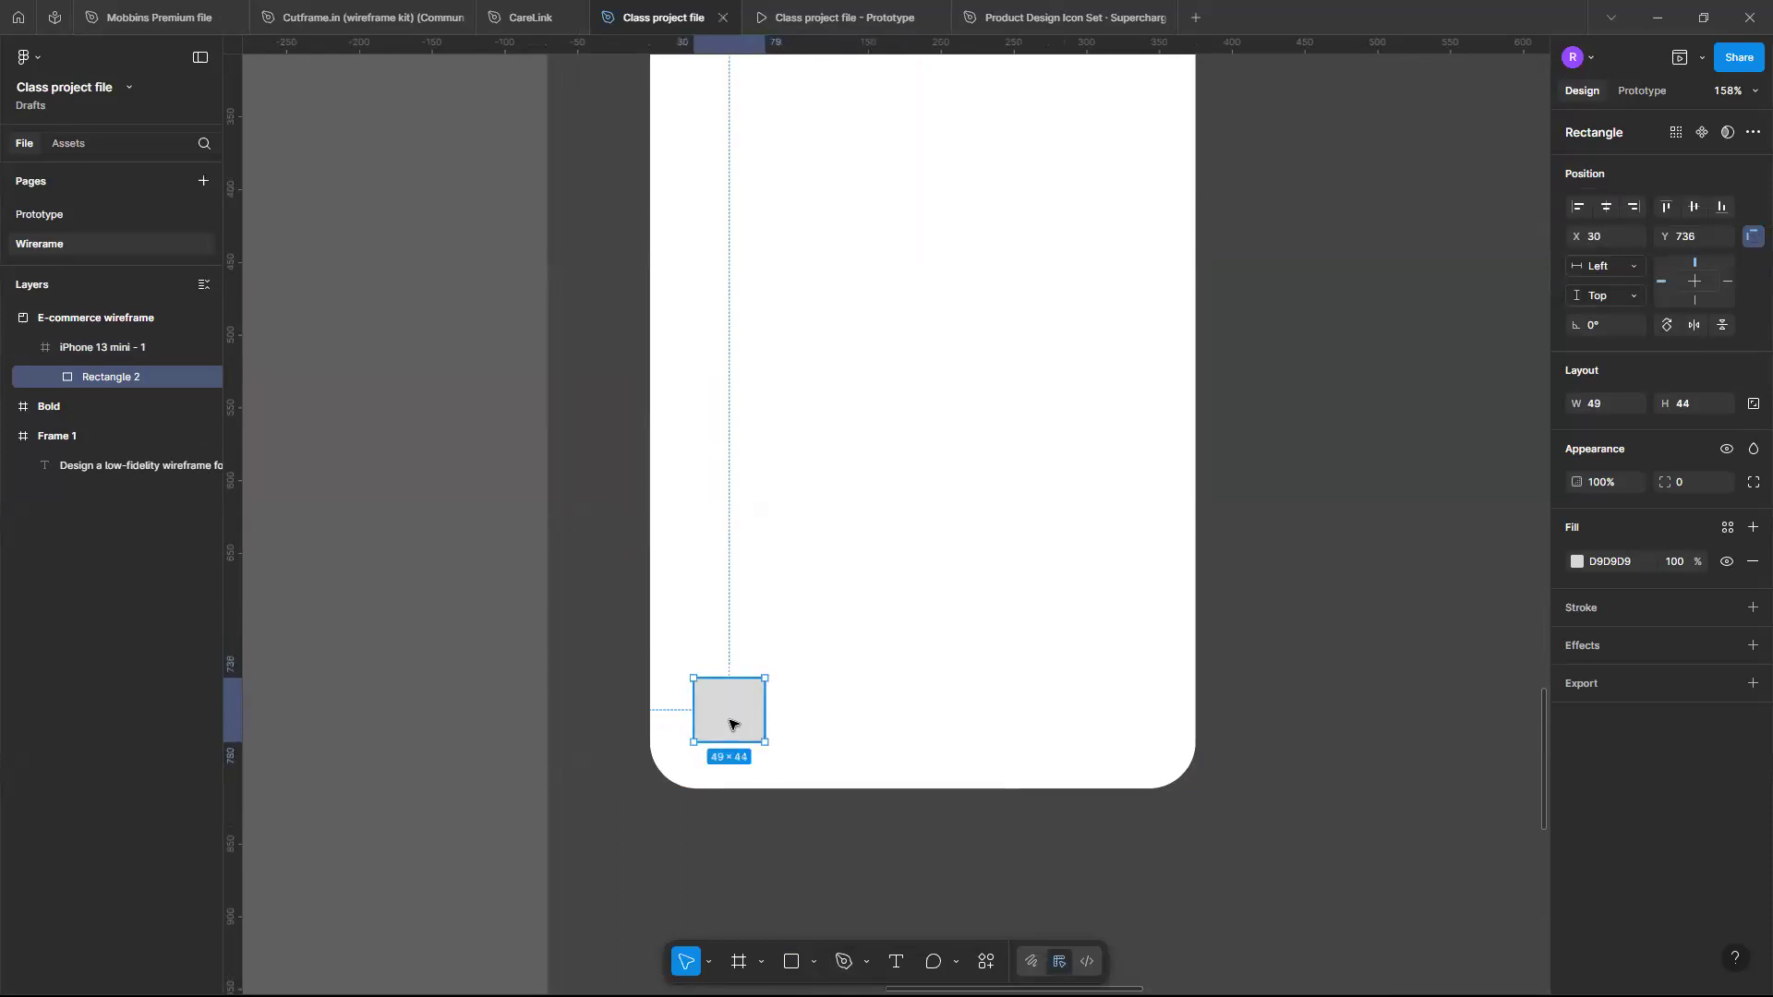
- Duplicate the rectangle three times to make a row of four squares along the bottom of the phone
key(ctrl+d)
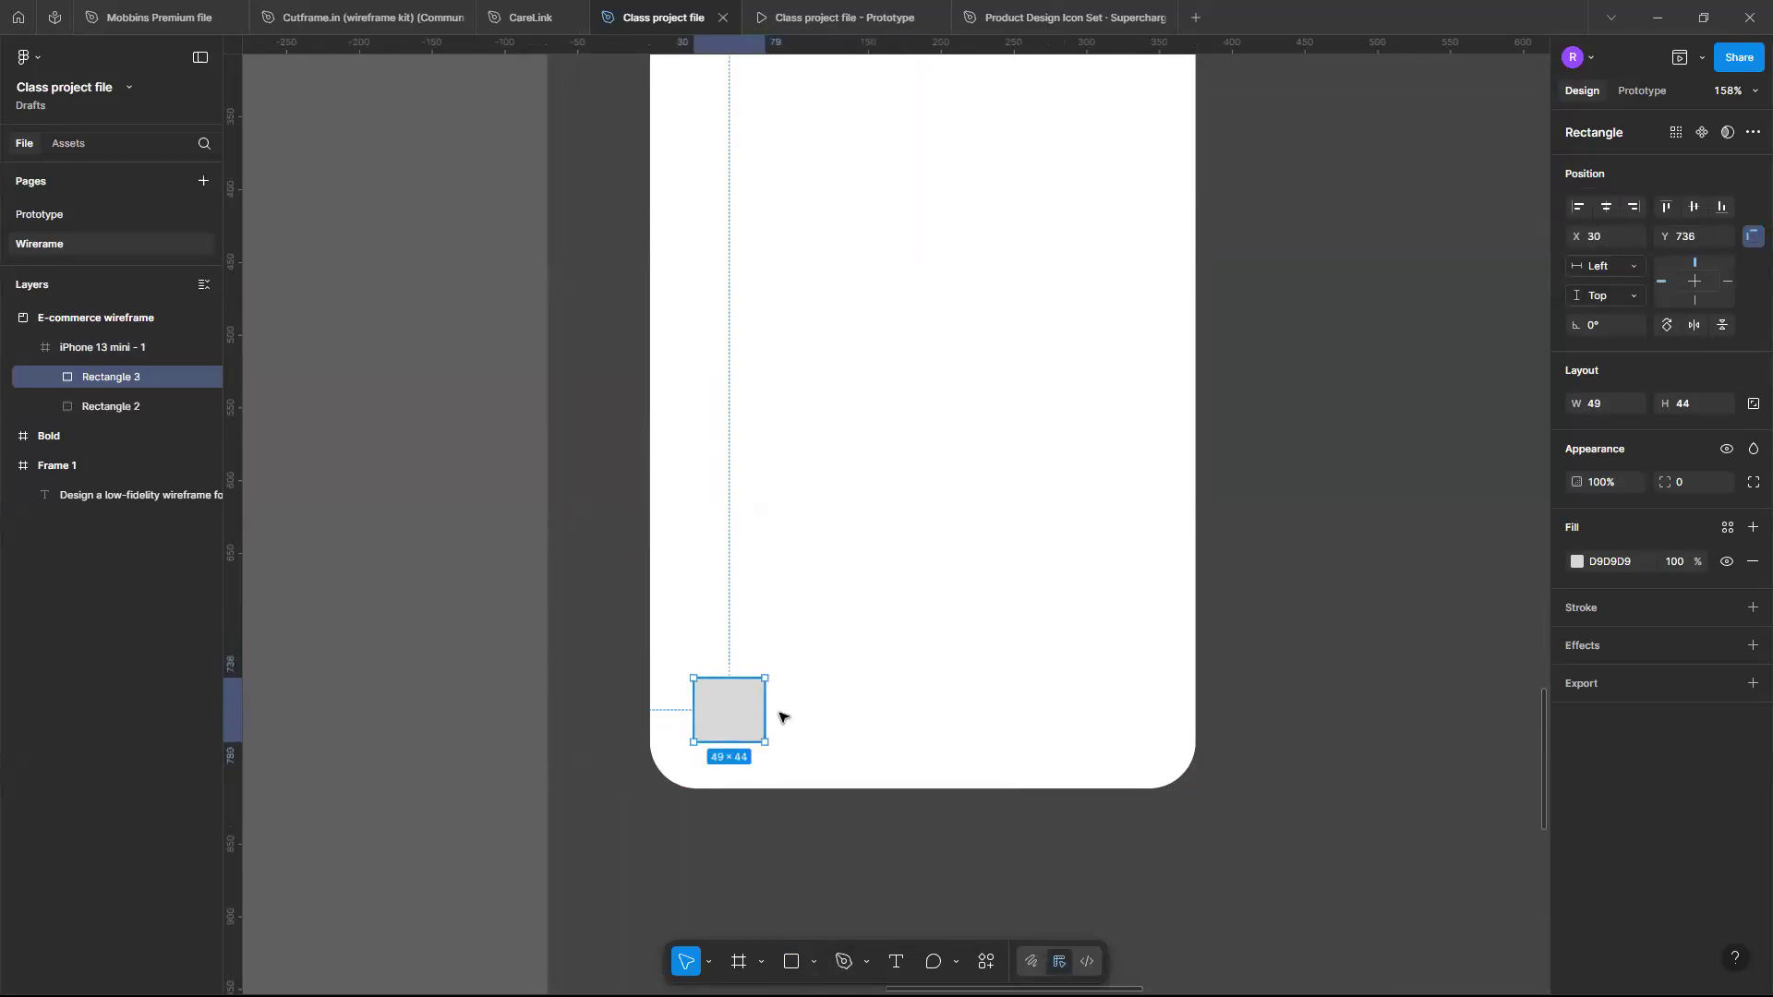
drag(740, 706, 875, 709)
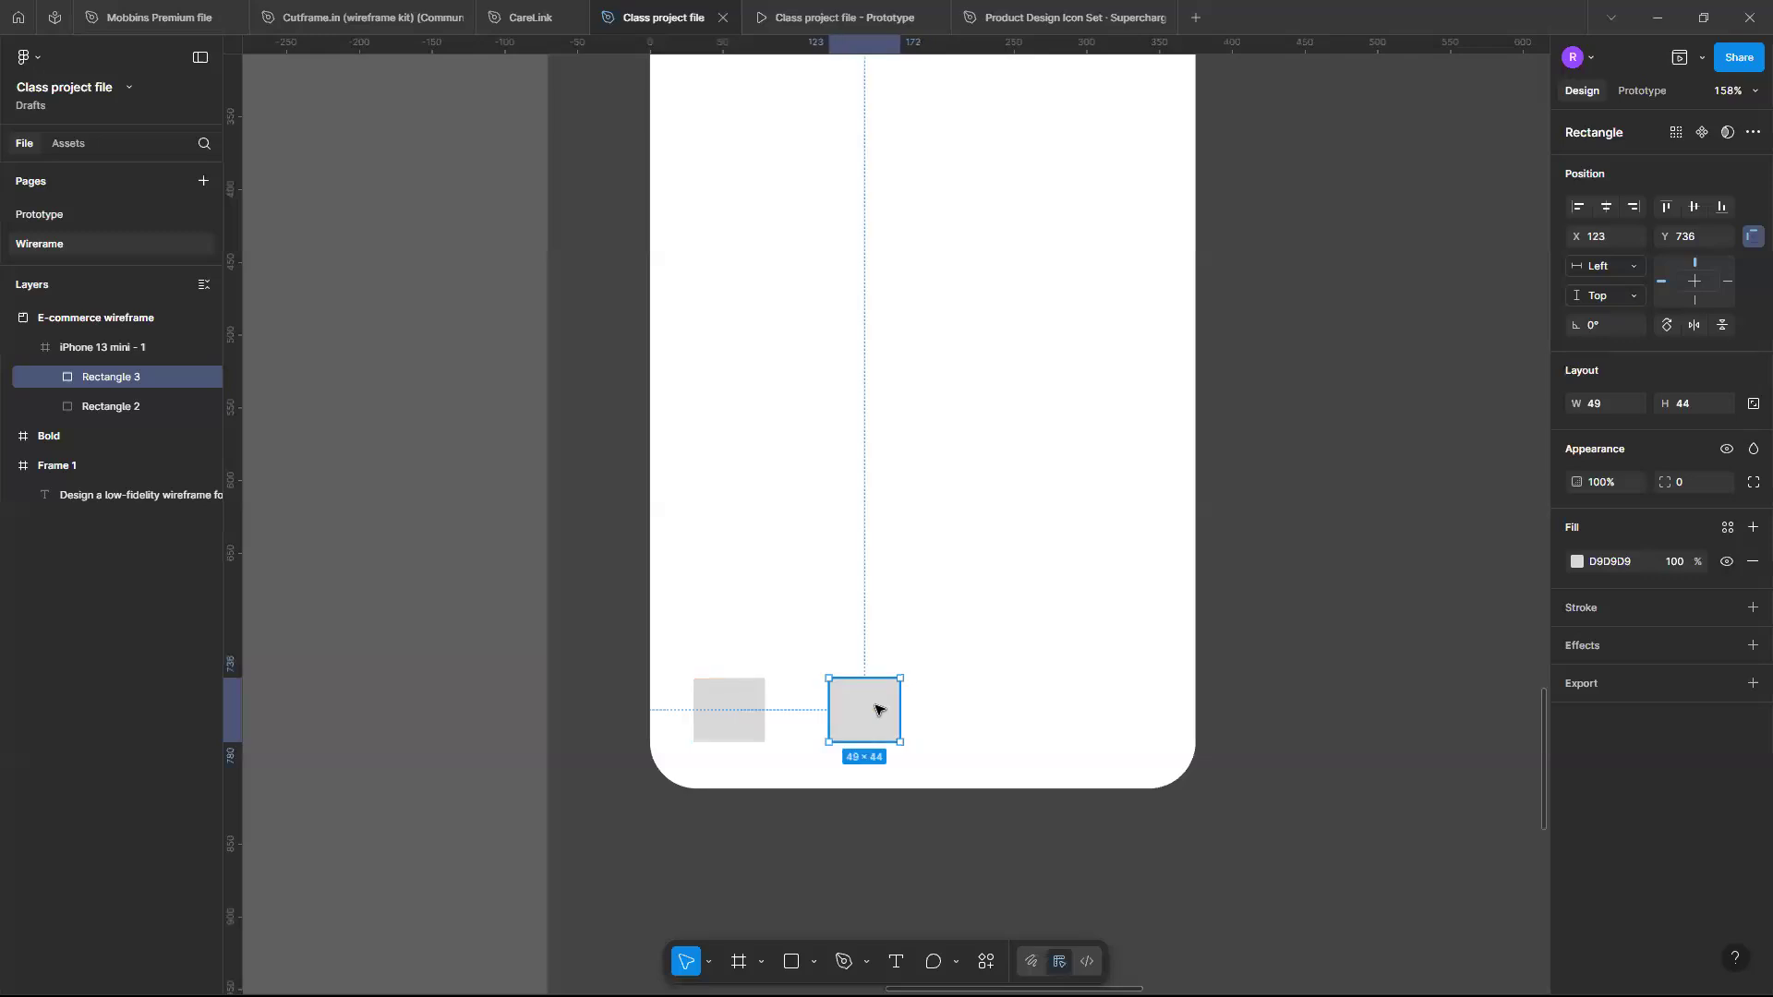
key(ctrl+d)
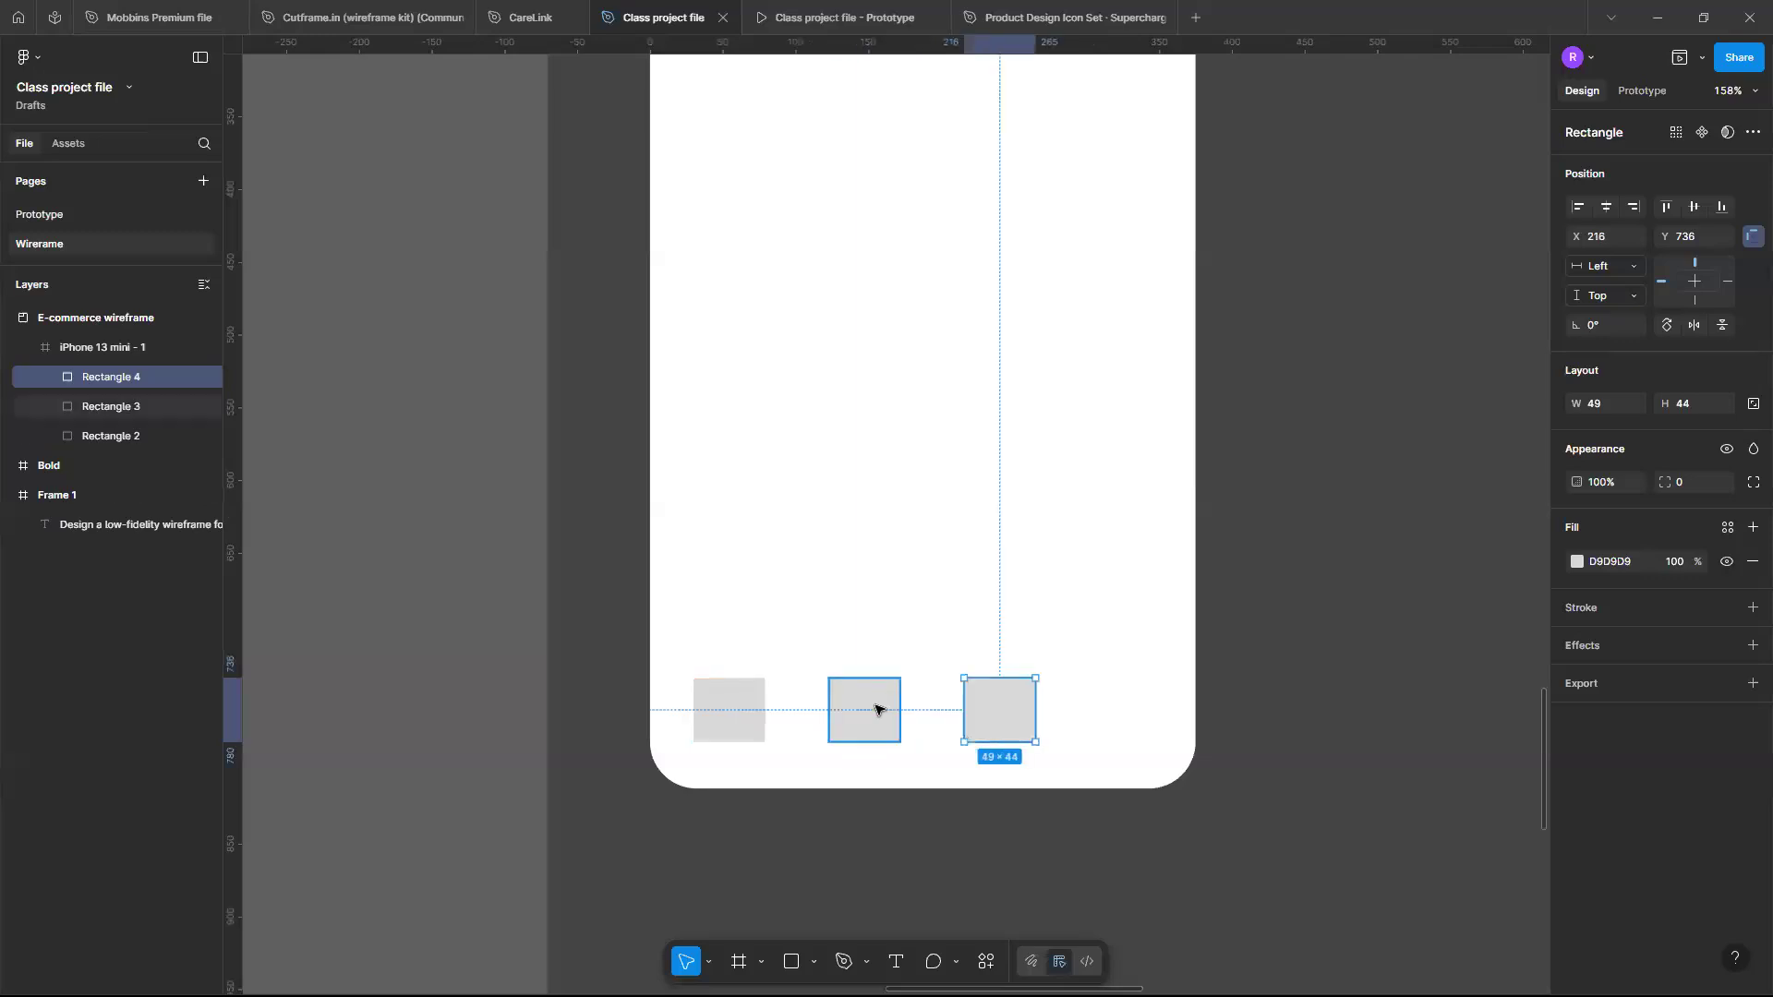
key(ctrl+d)
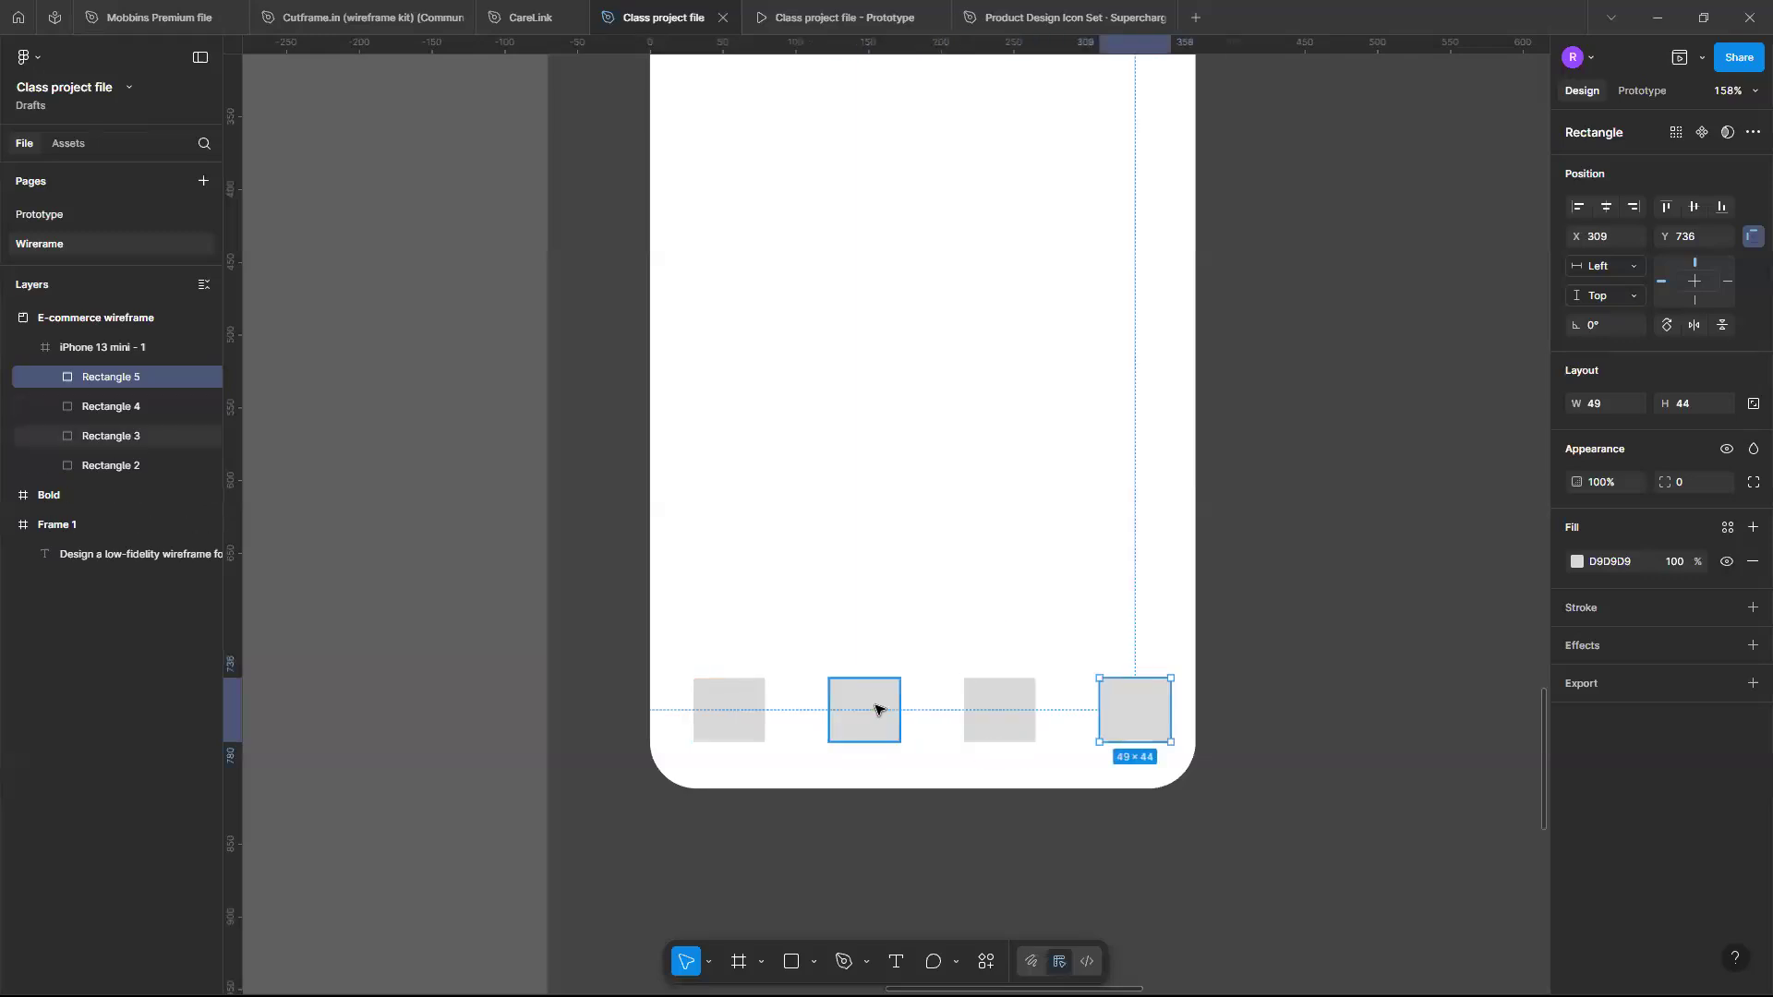
- Nudge the first square to about X 18, Y 742
click(733, 697)
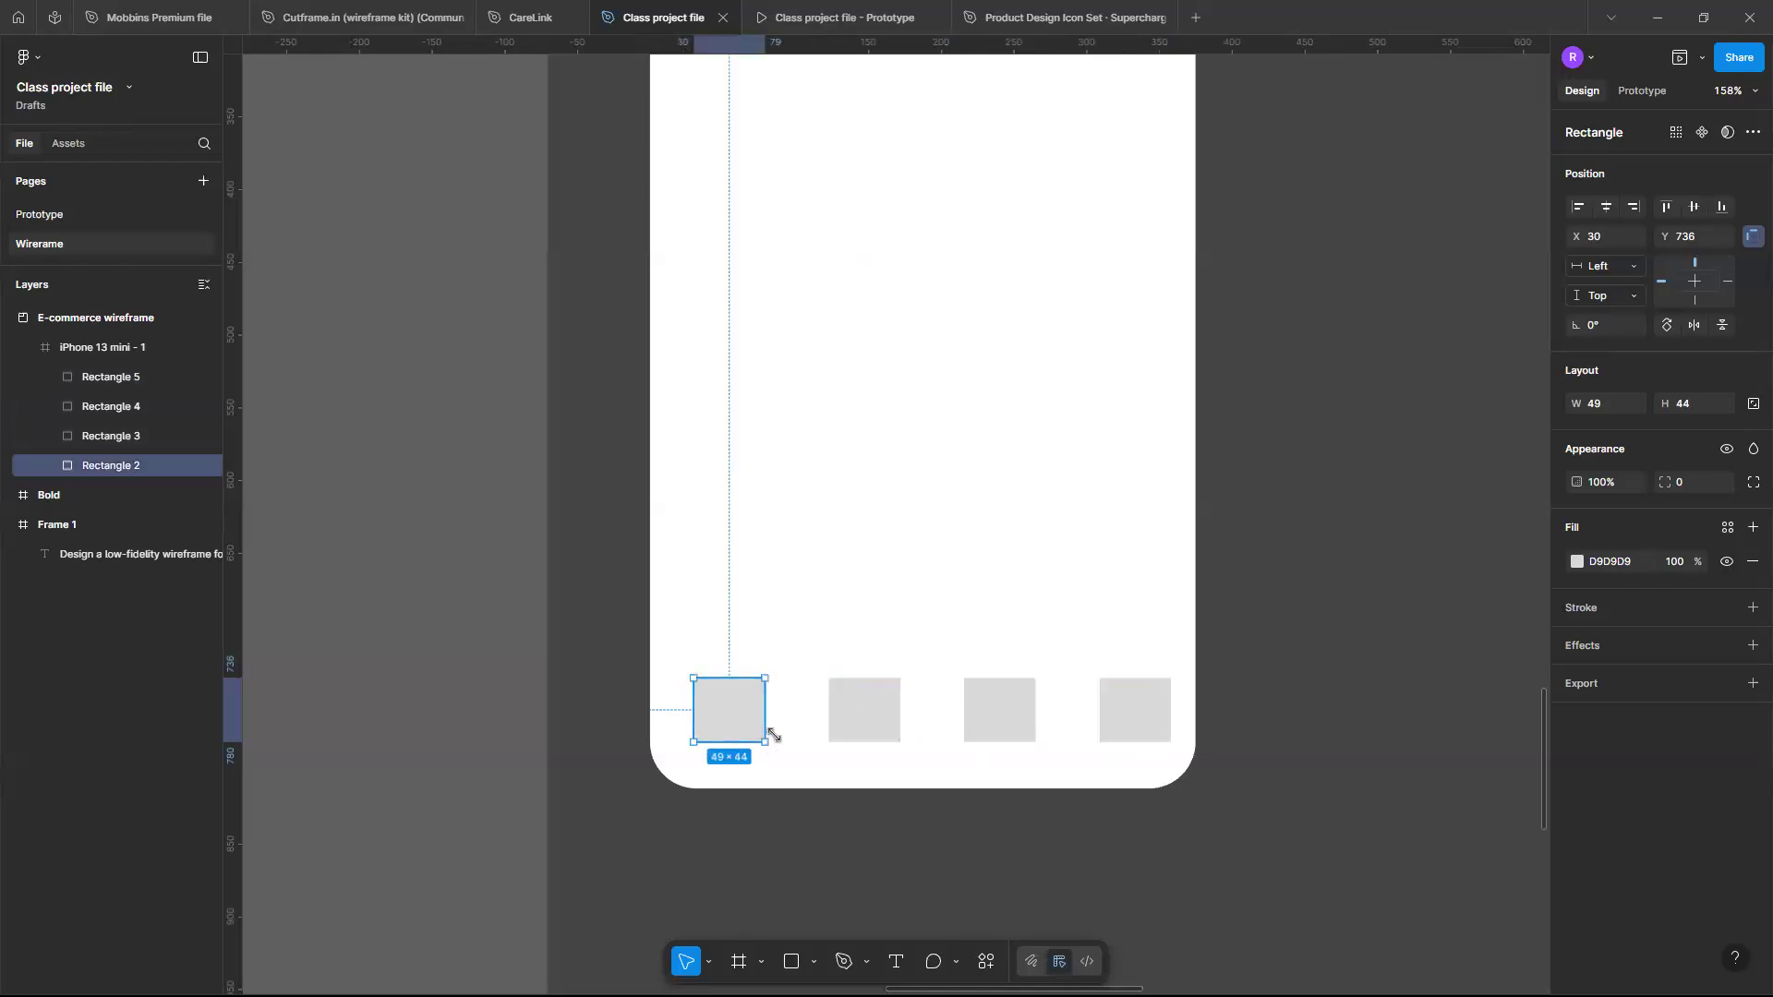
key(Left)
key(Left)
key(Left)
key(Left)
key(Left)
key(Left)
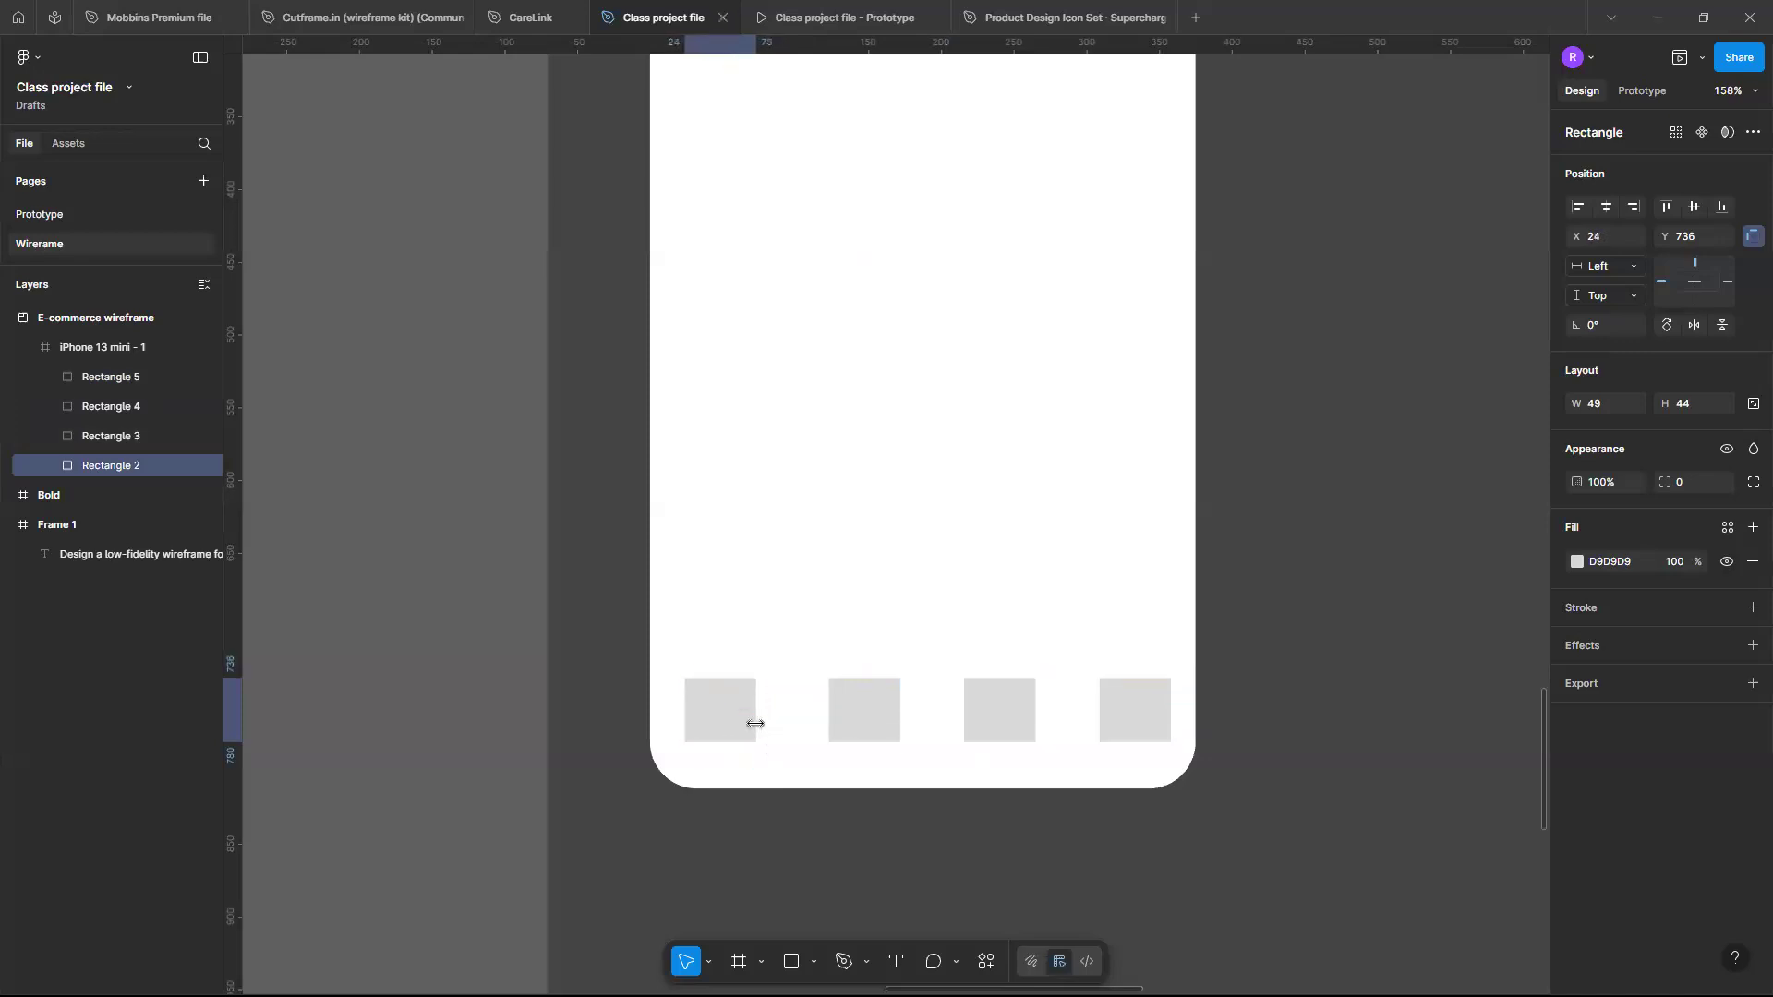
key(Left)
key(Left)
key(Left)
key(Left)
key(Left)
key(Left)
key(Left)
key(Left)
key(Down)
key(Down)
key(Down)
key(Down)
key(Down)
key(Down)
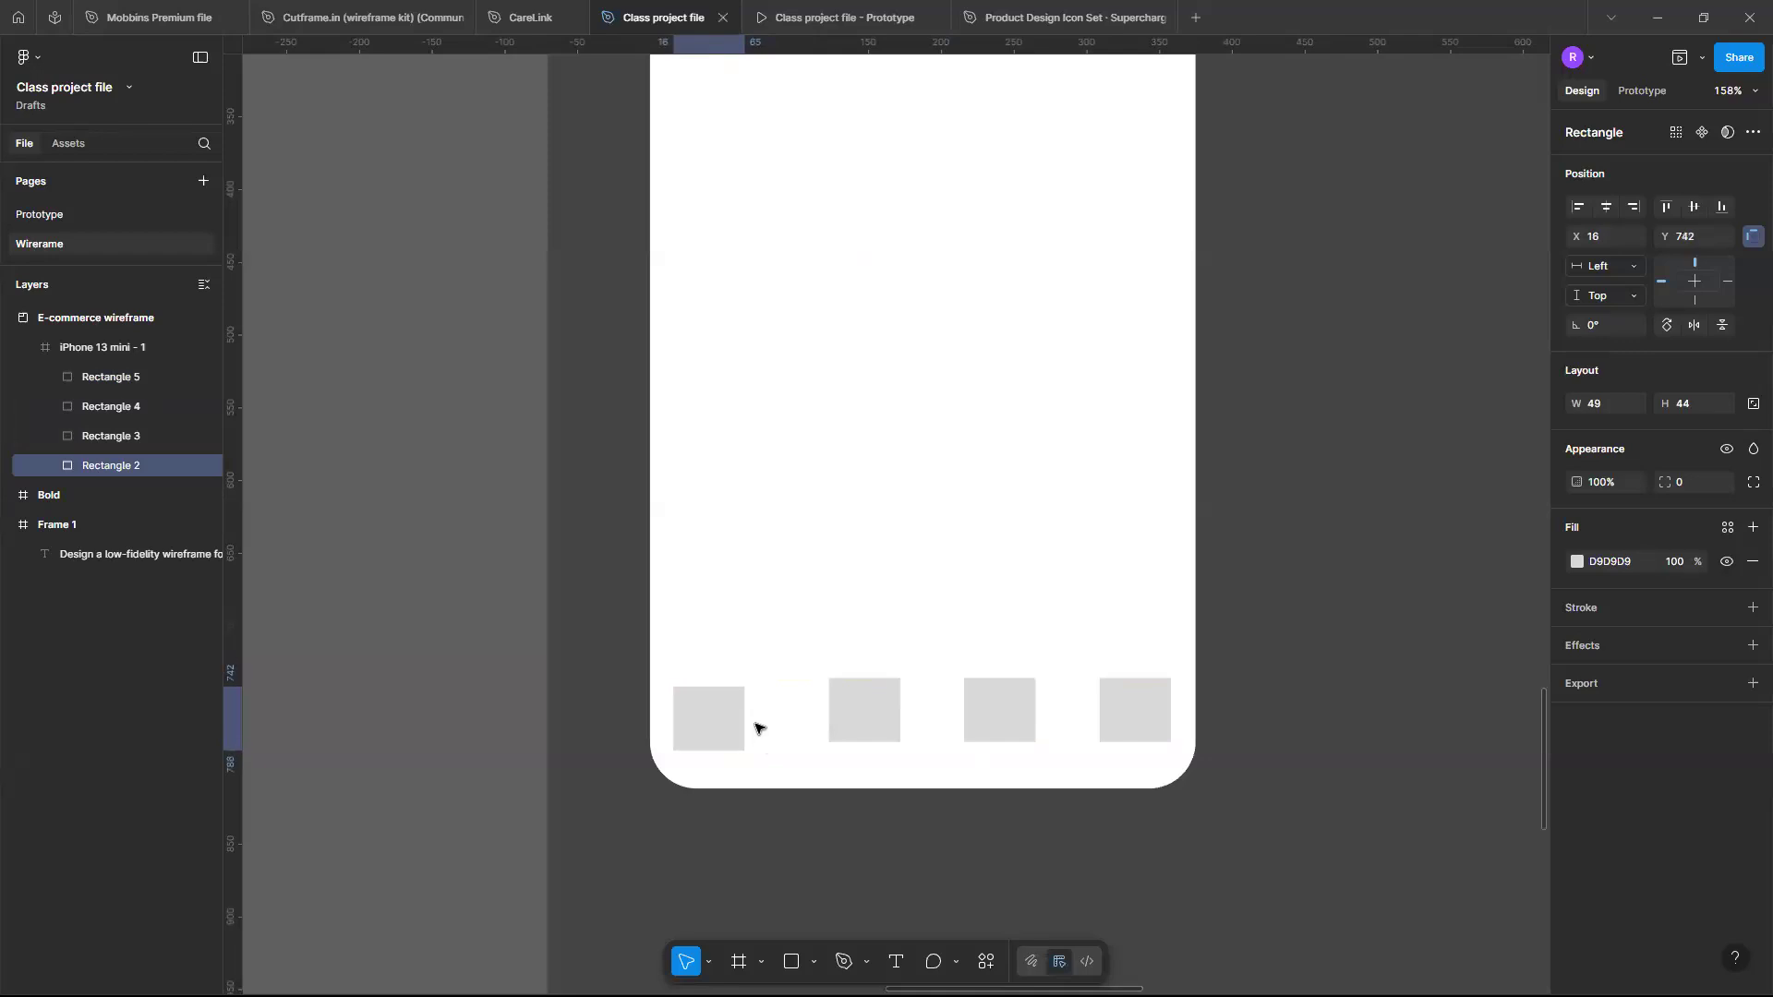
key(Right)
key(Right)
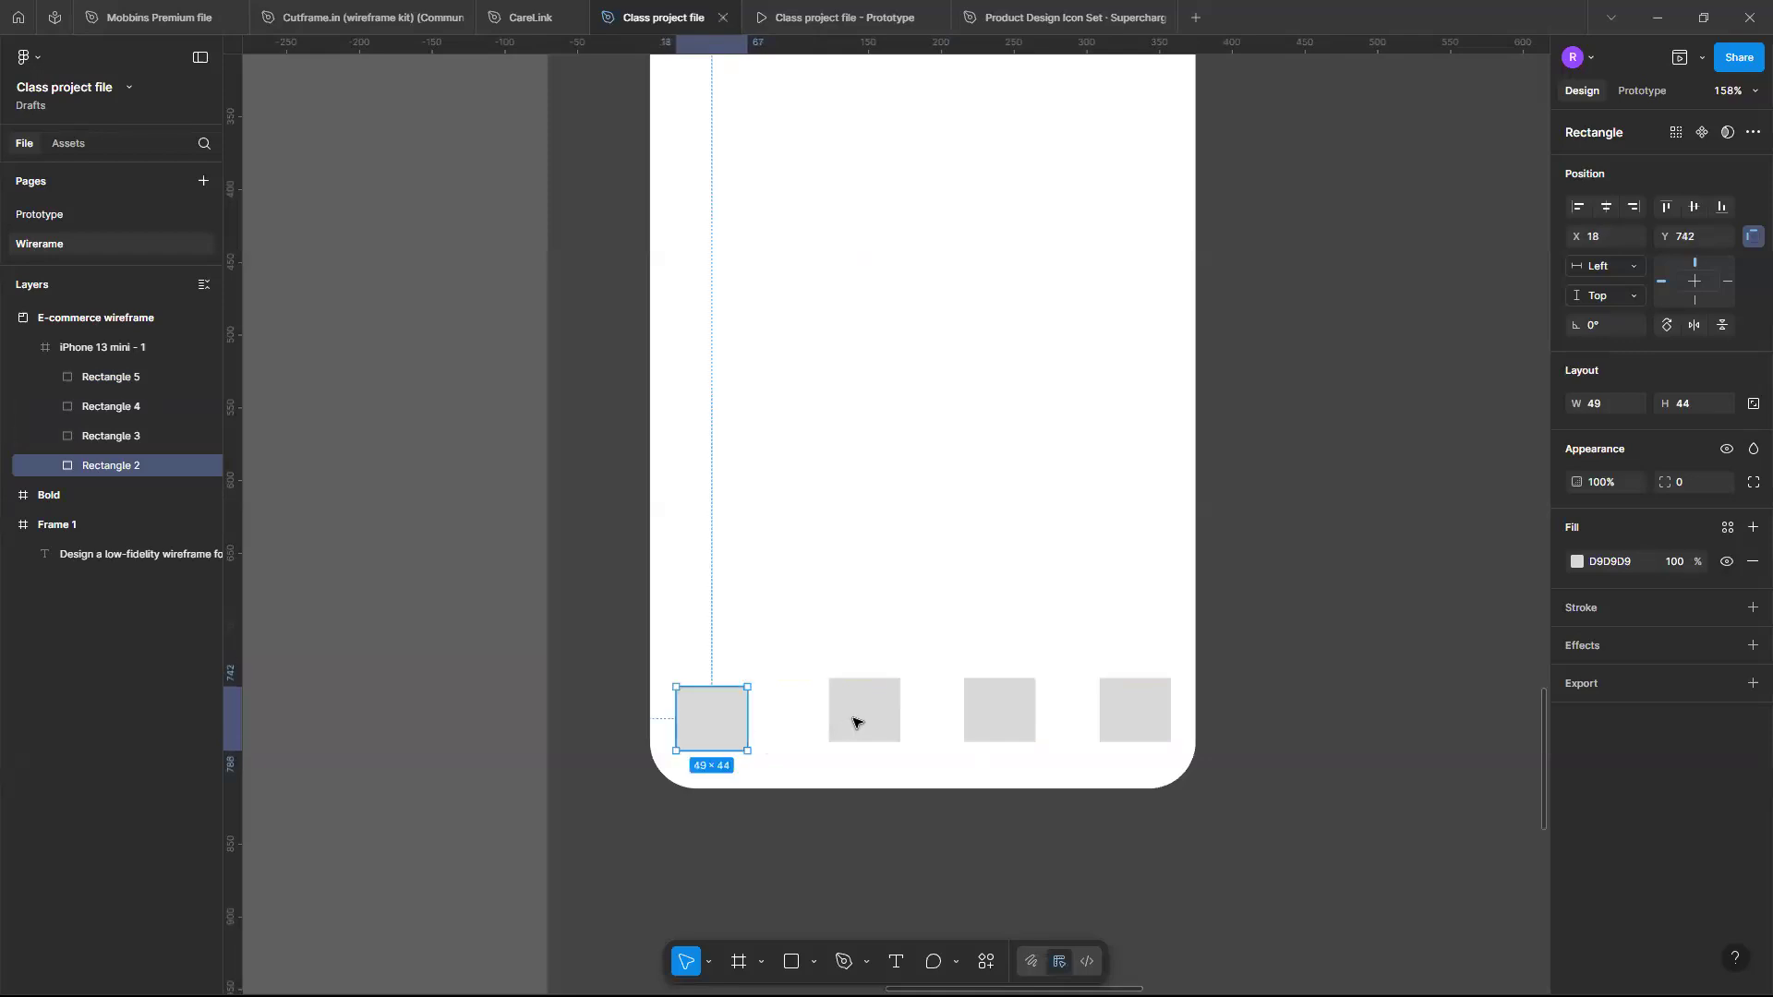
- Shift the other three squares left to tighten the row, lowering the third square to Y 742
drag(855, 722, 828, 730)
drag(981, 727, 948, 727)
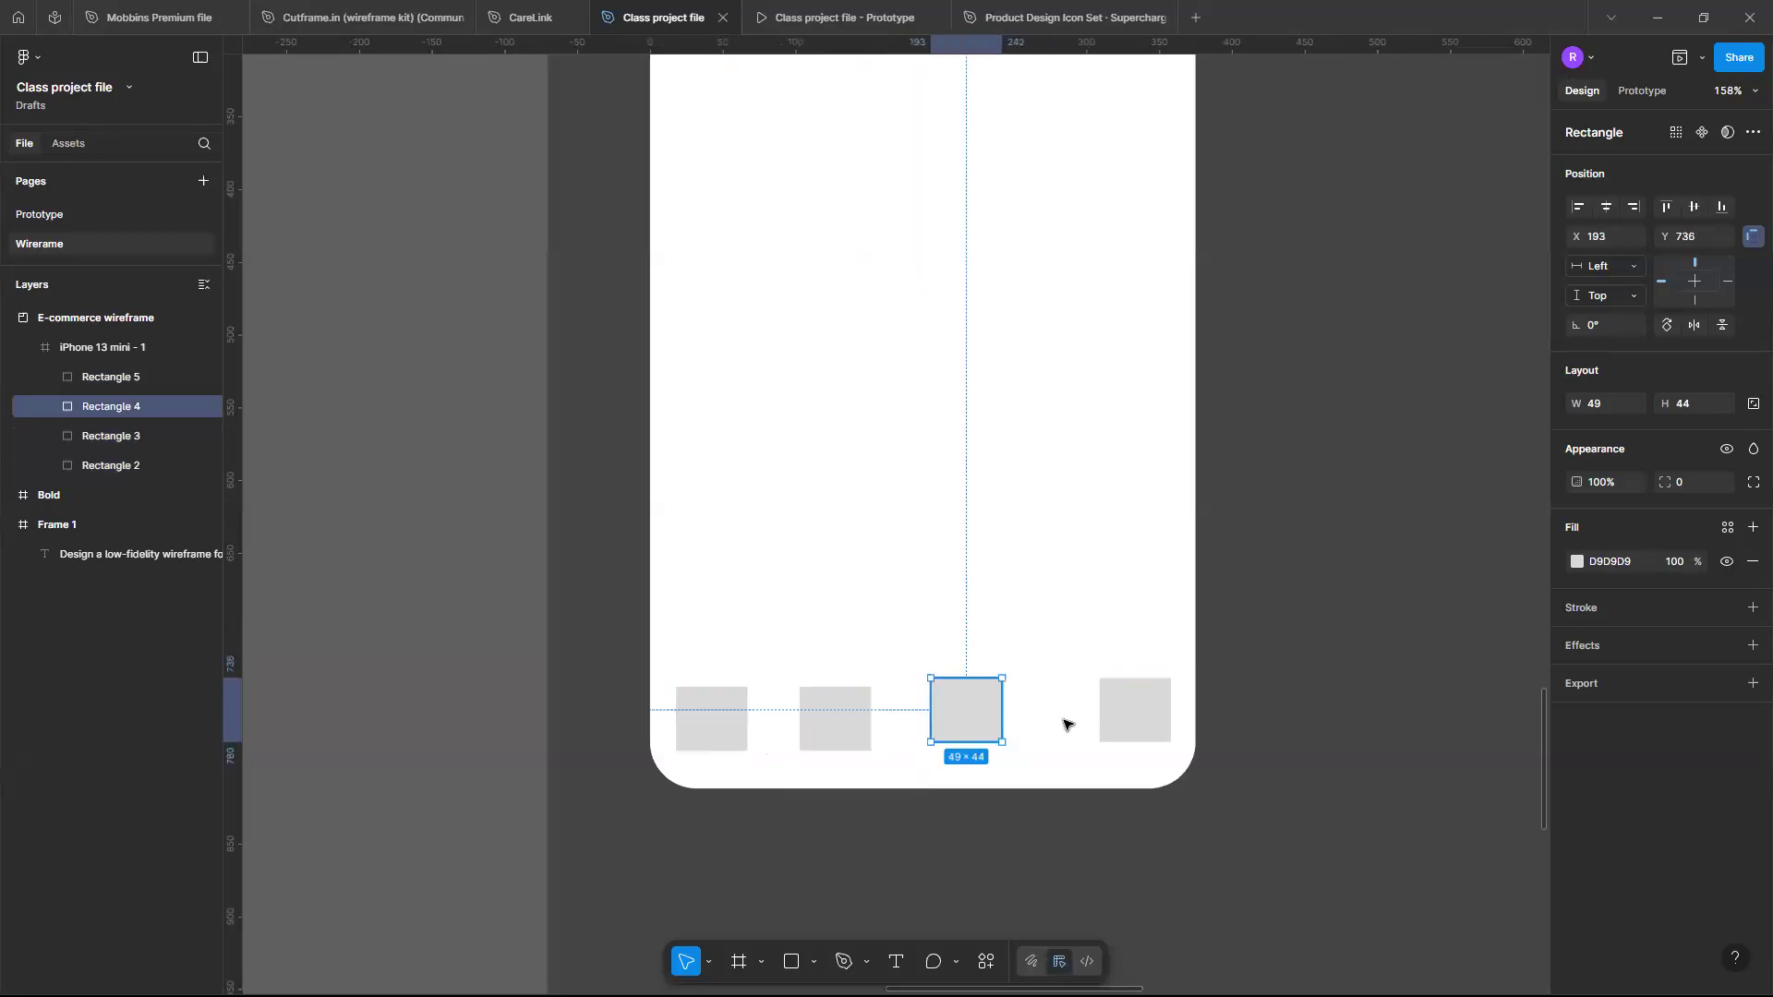
drag(1119, 722, 1091, 717)
click(965, 725)
drag(962, 733, 964, 741)
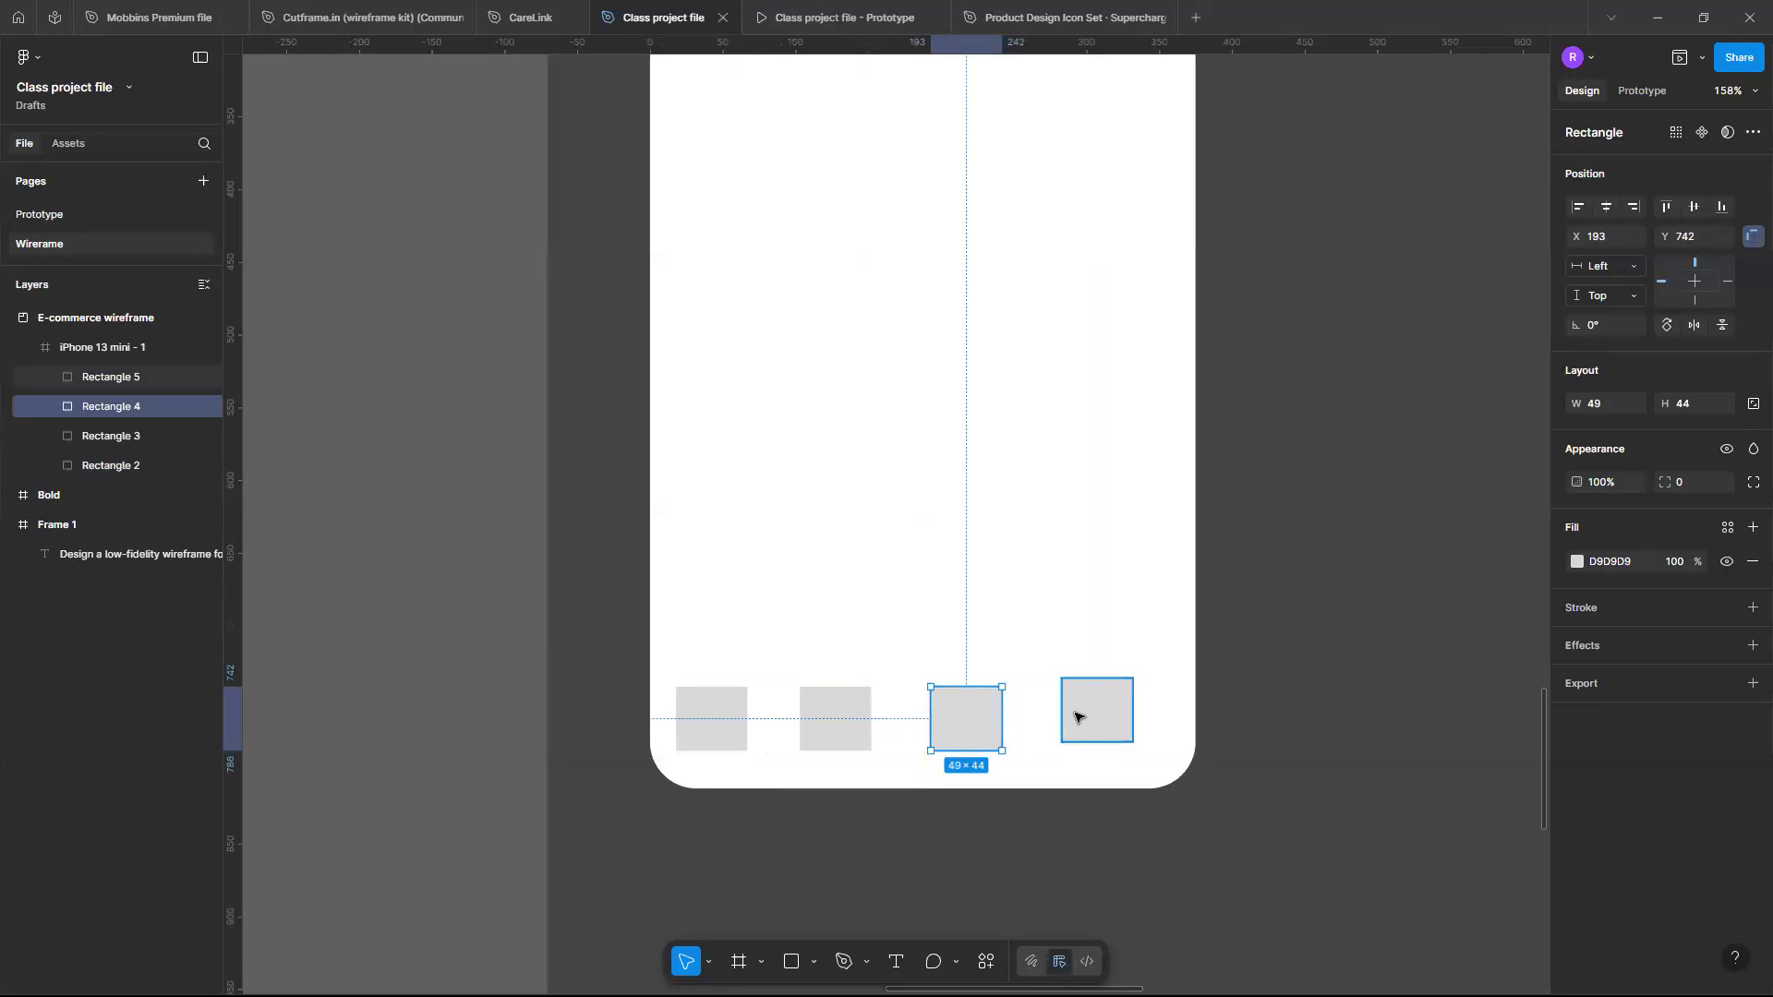
- Select all four squares, tidy them into even spacing and align their vertical centres
click(1075, 717)
click(694, 721)
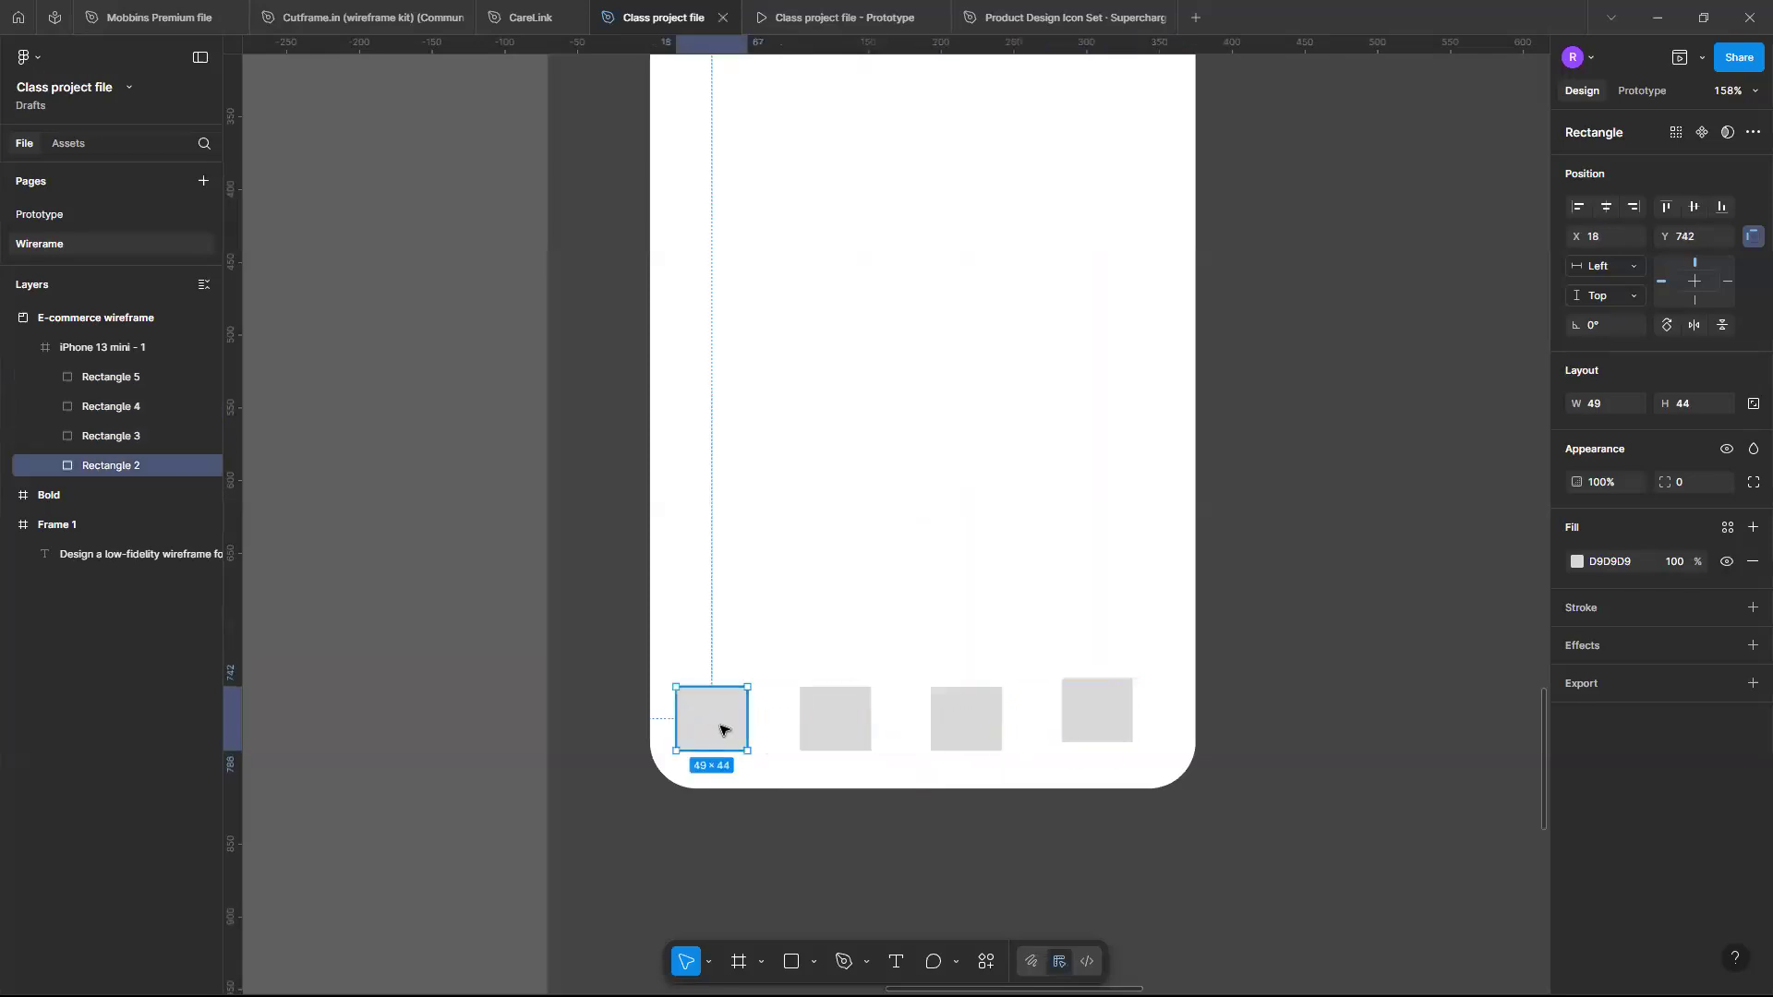
shift+click(854, 717)
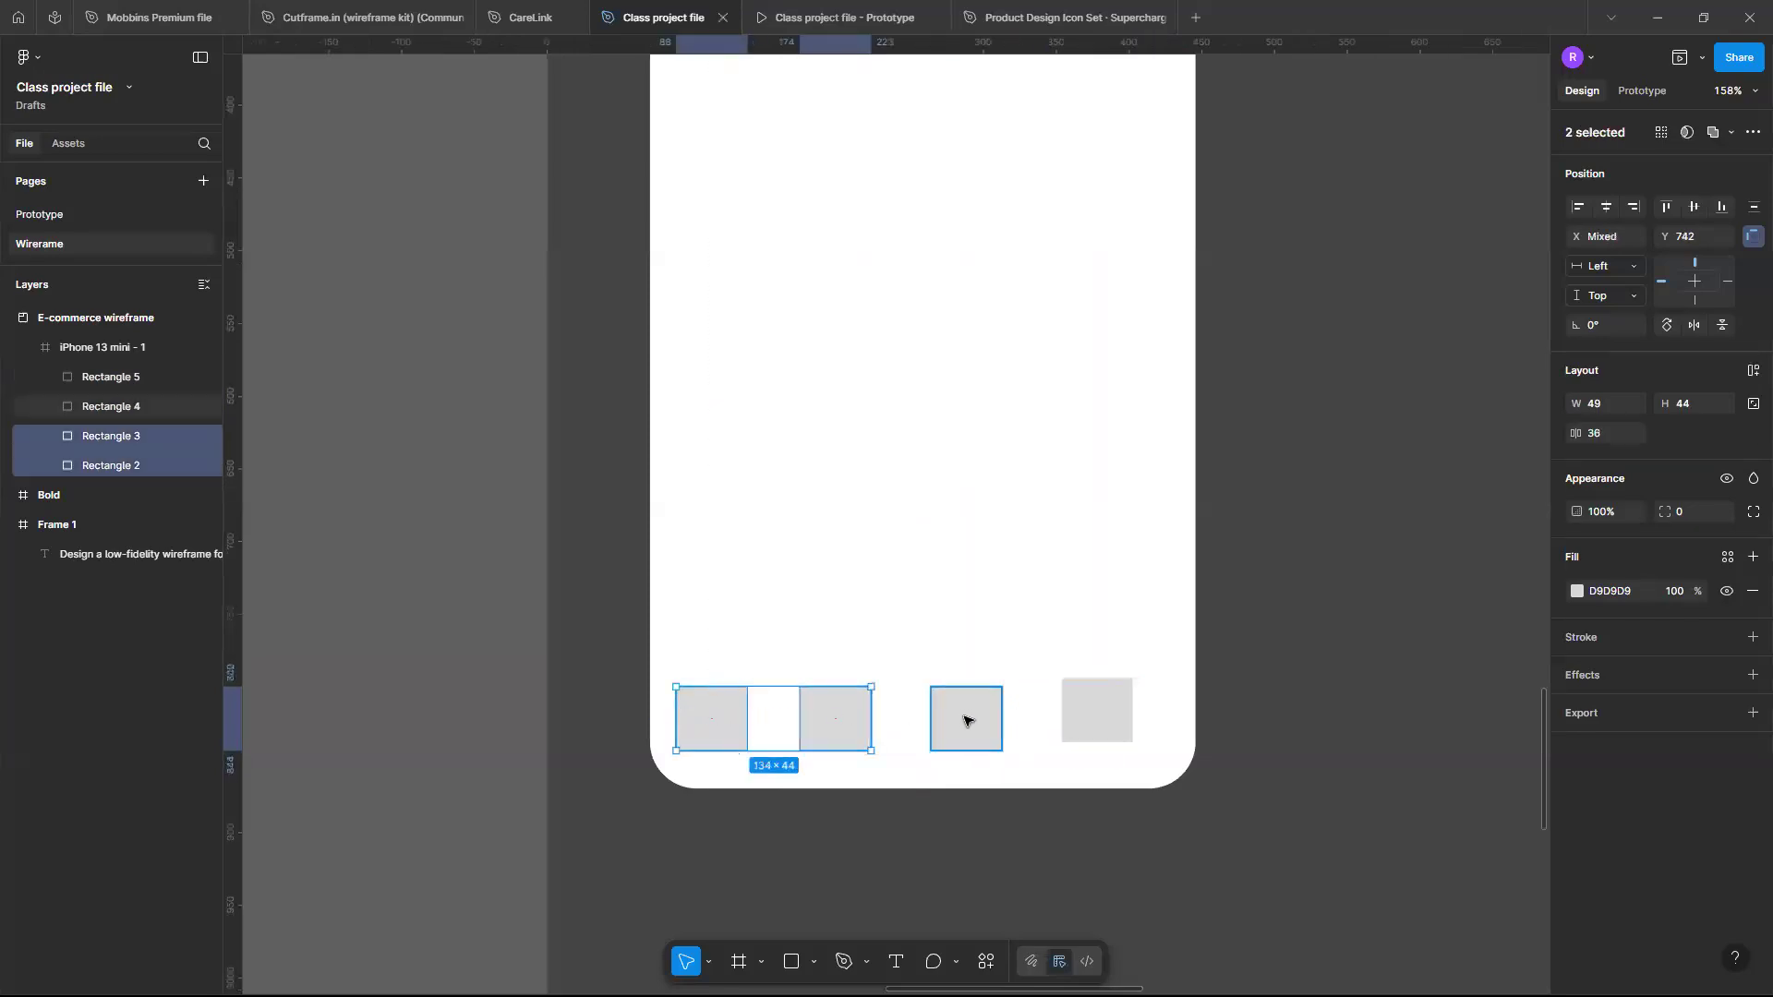
shift+click(965, 720)
shift+click(1112, 725)
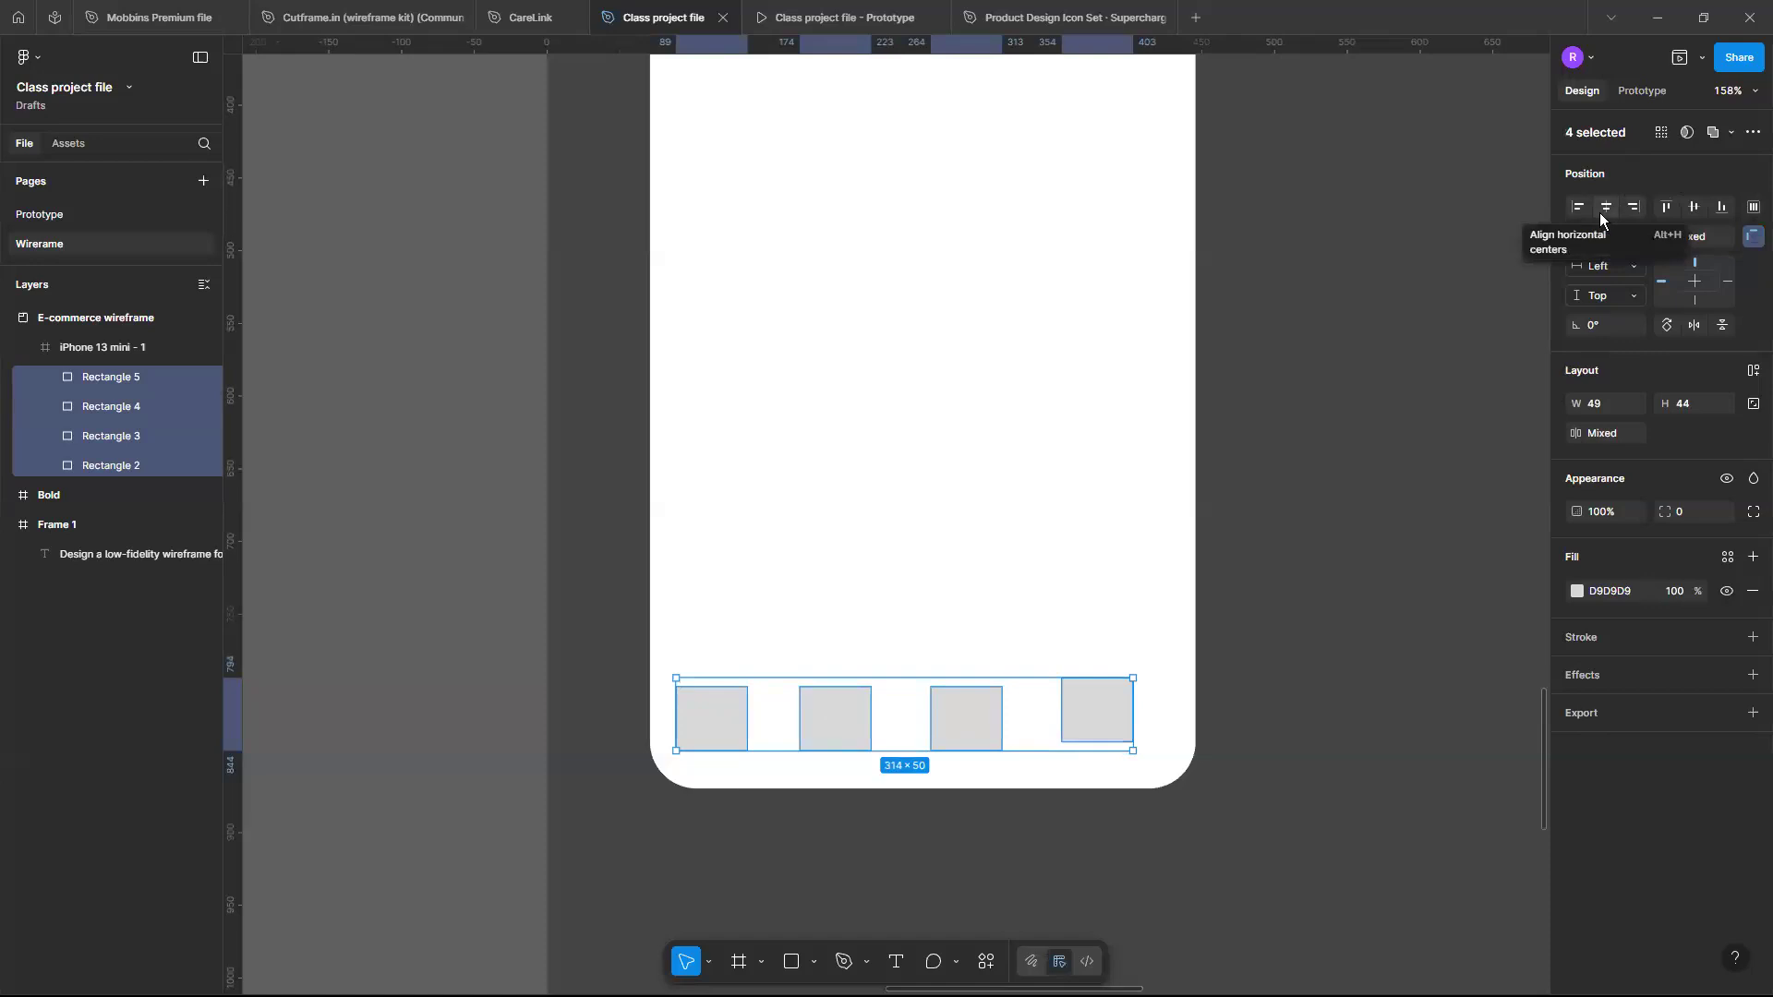
click(1750, 211)
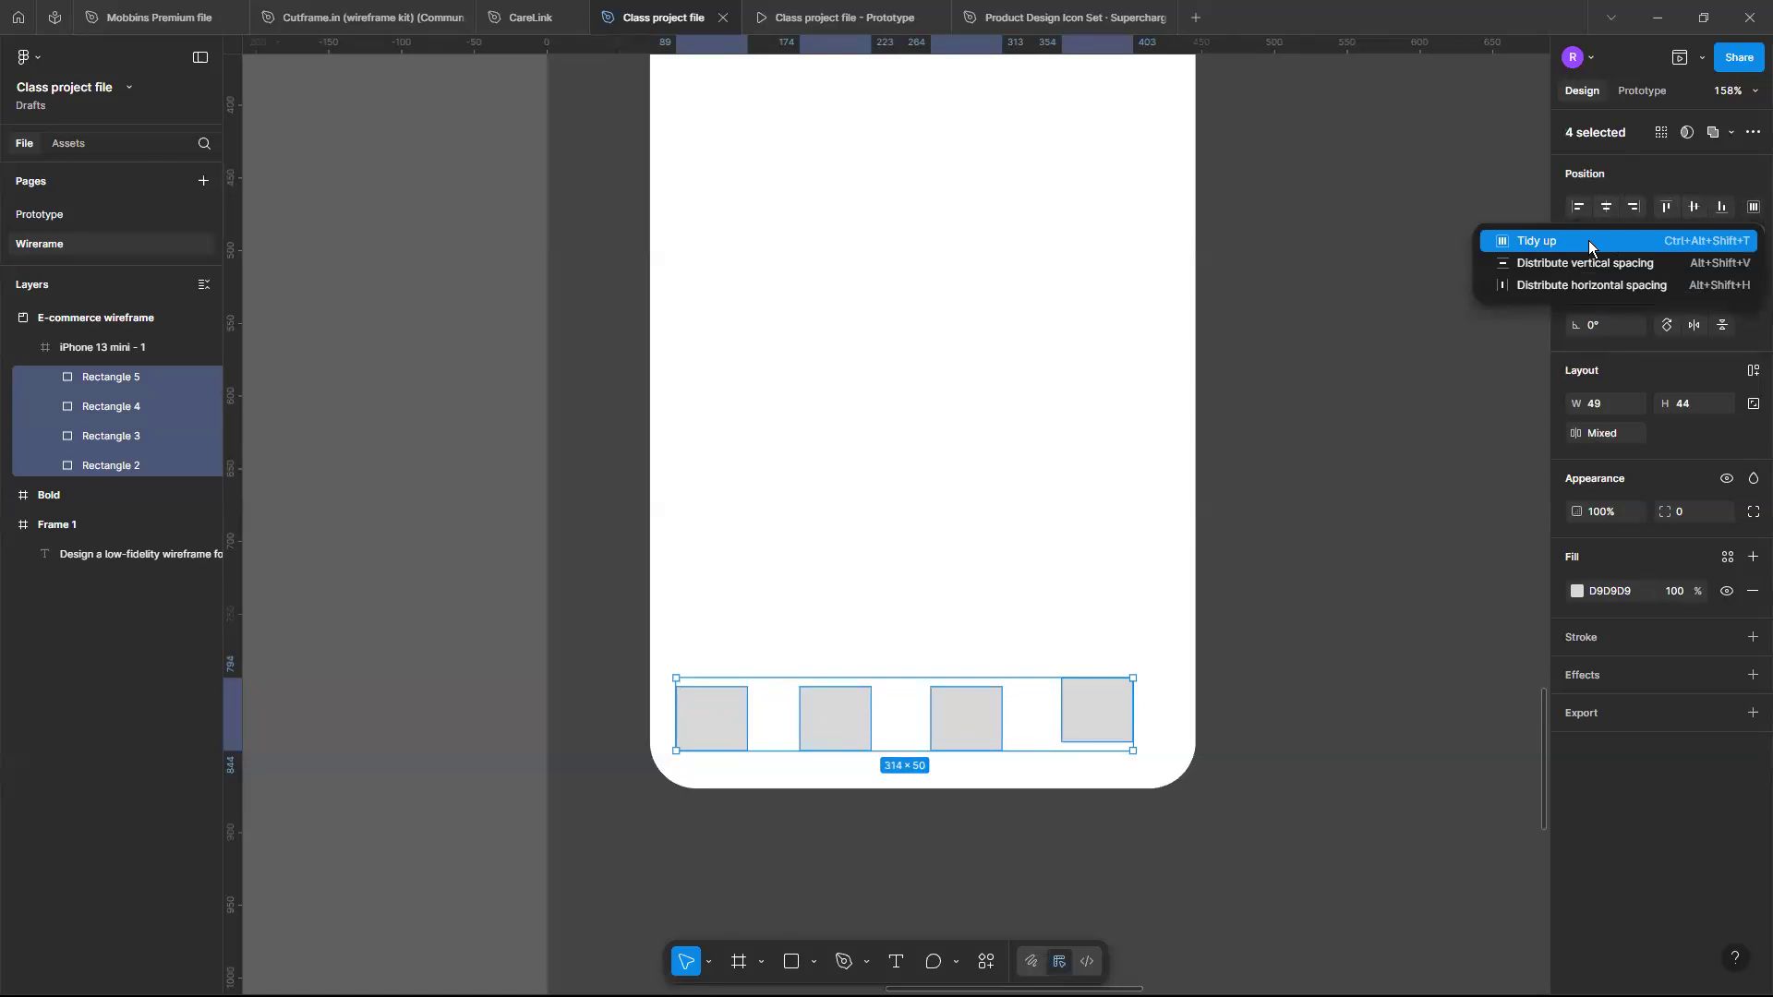
click(1589, 242)
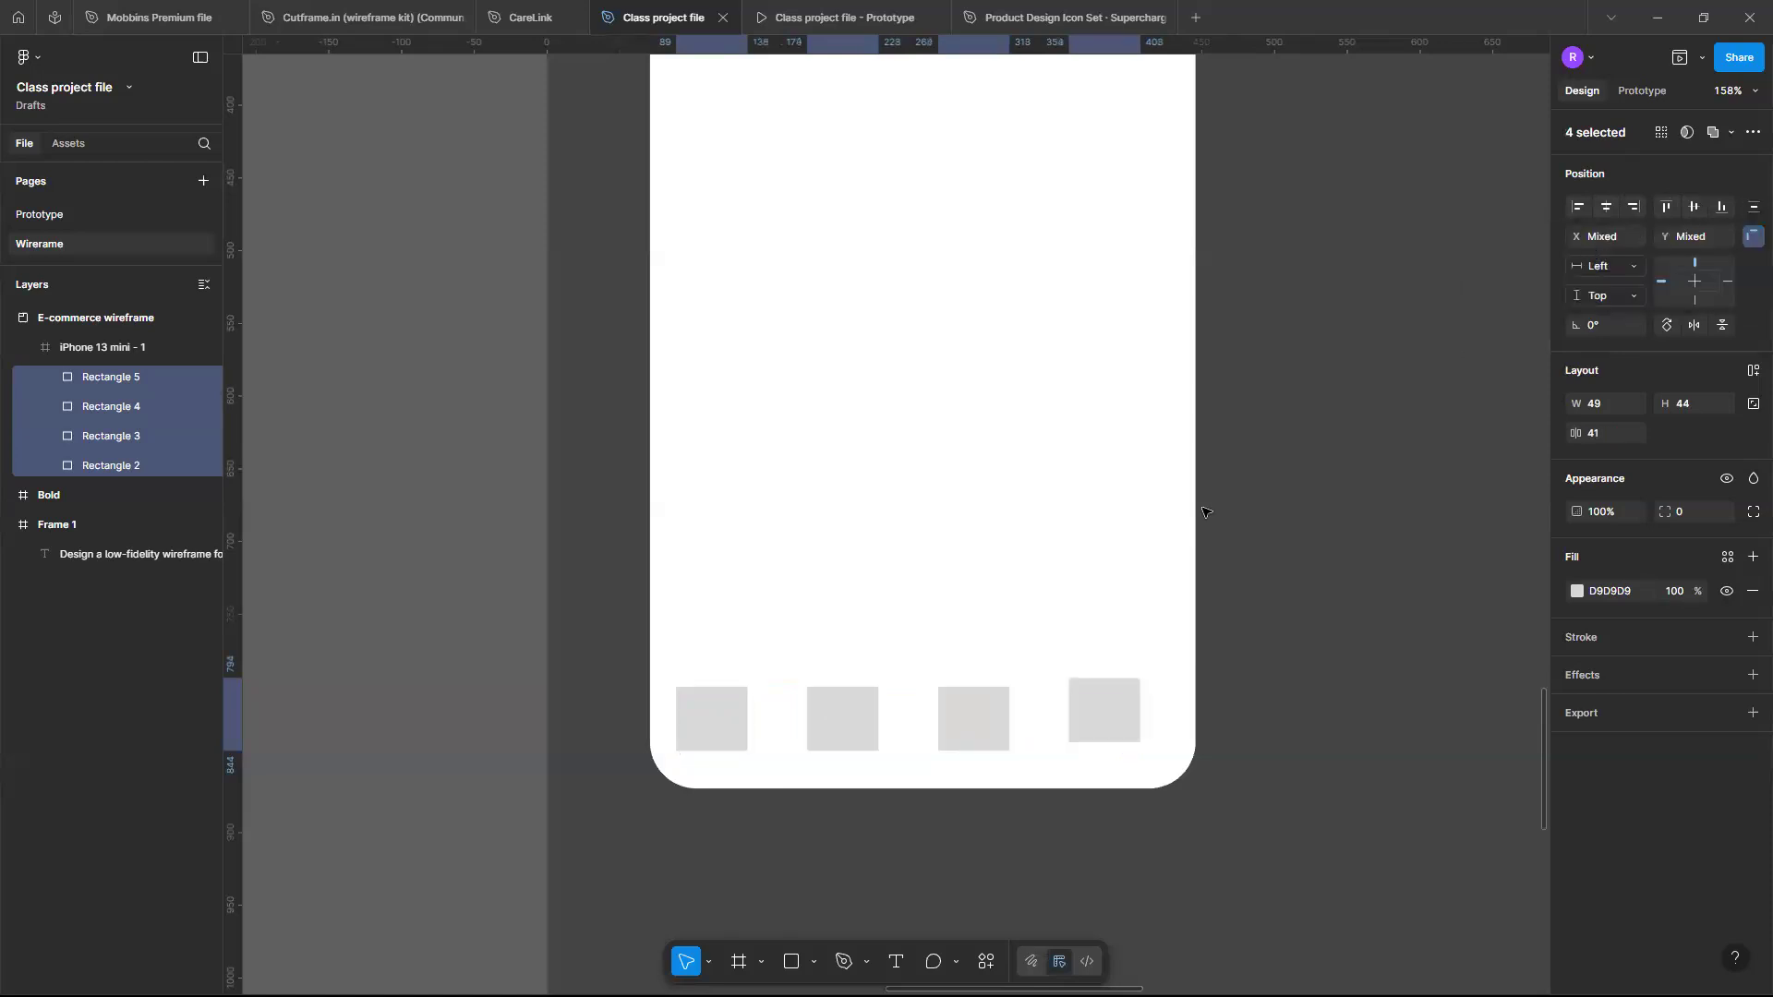
click(1723, 211)
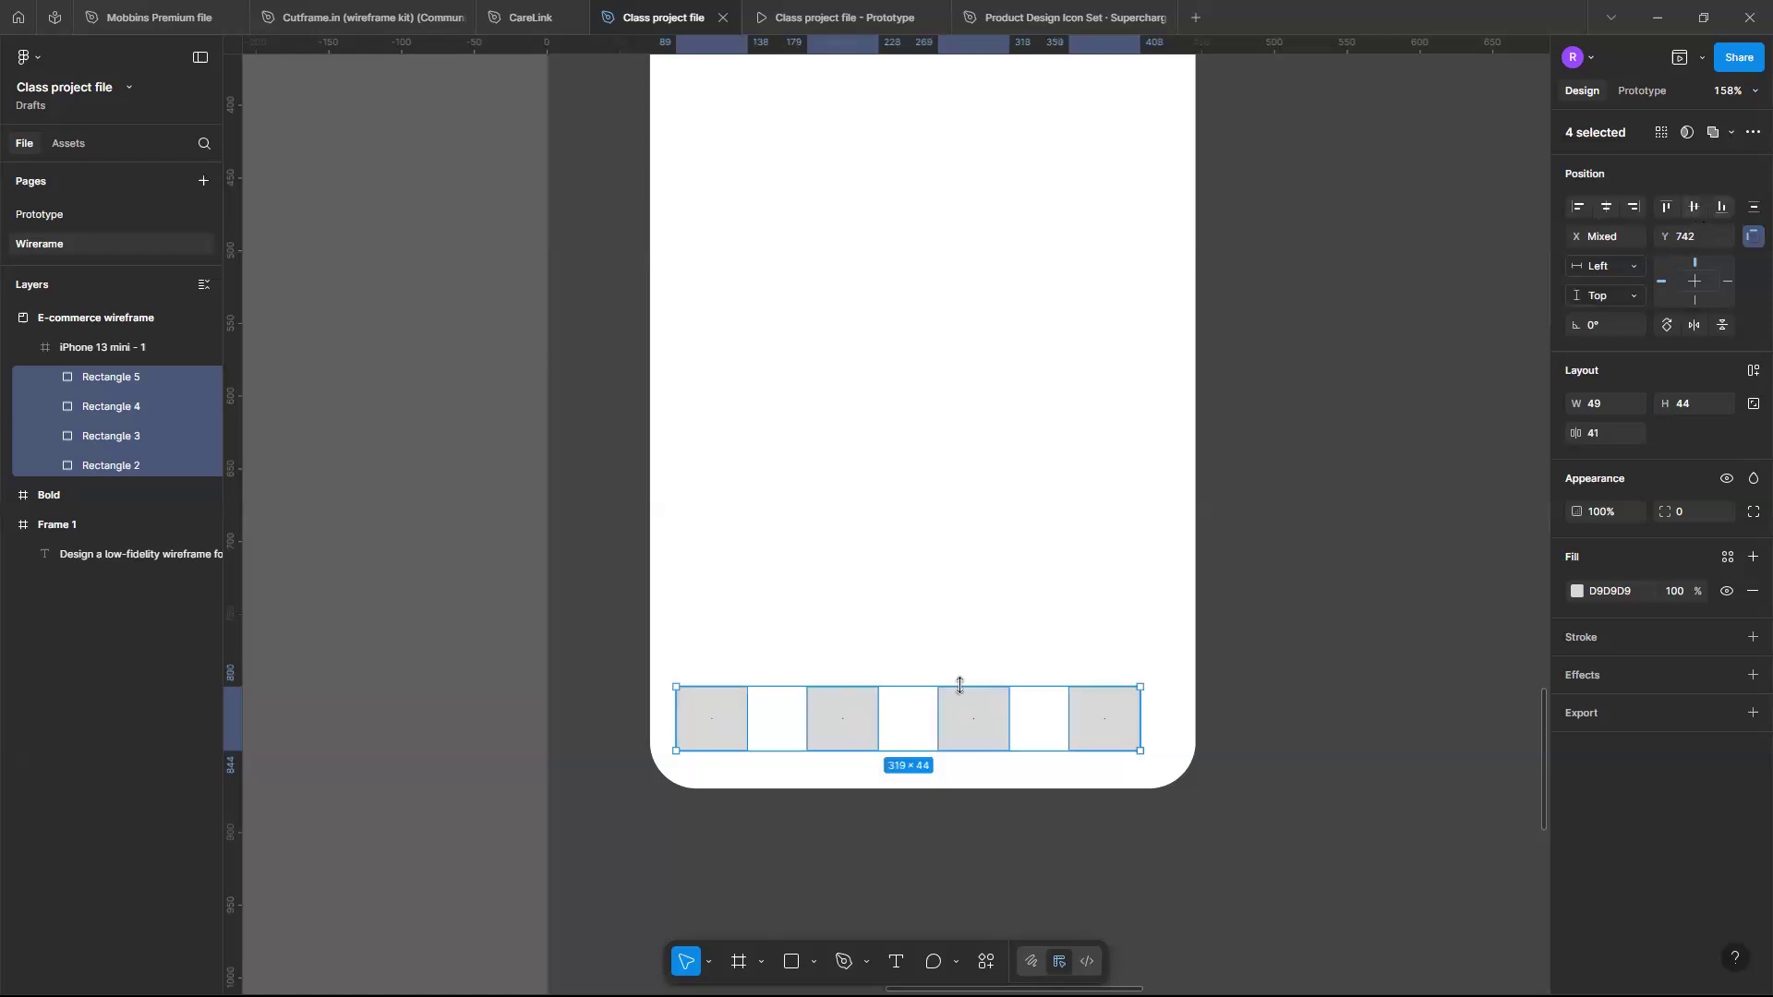
- Move the row of four squares slightly up and right to about Y 735
drag(938, 716, 948, 713)
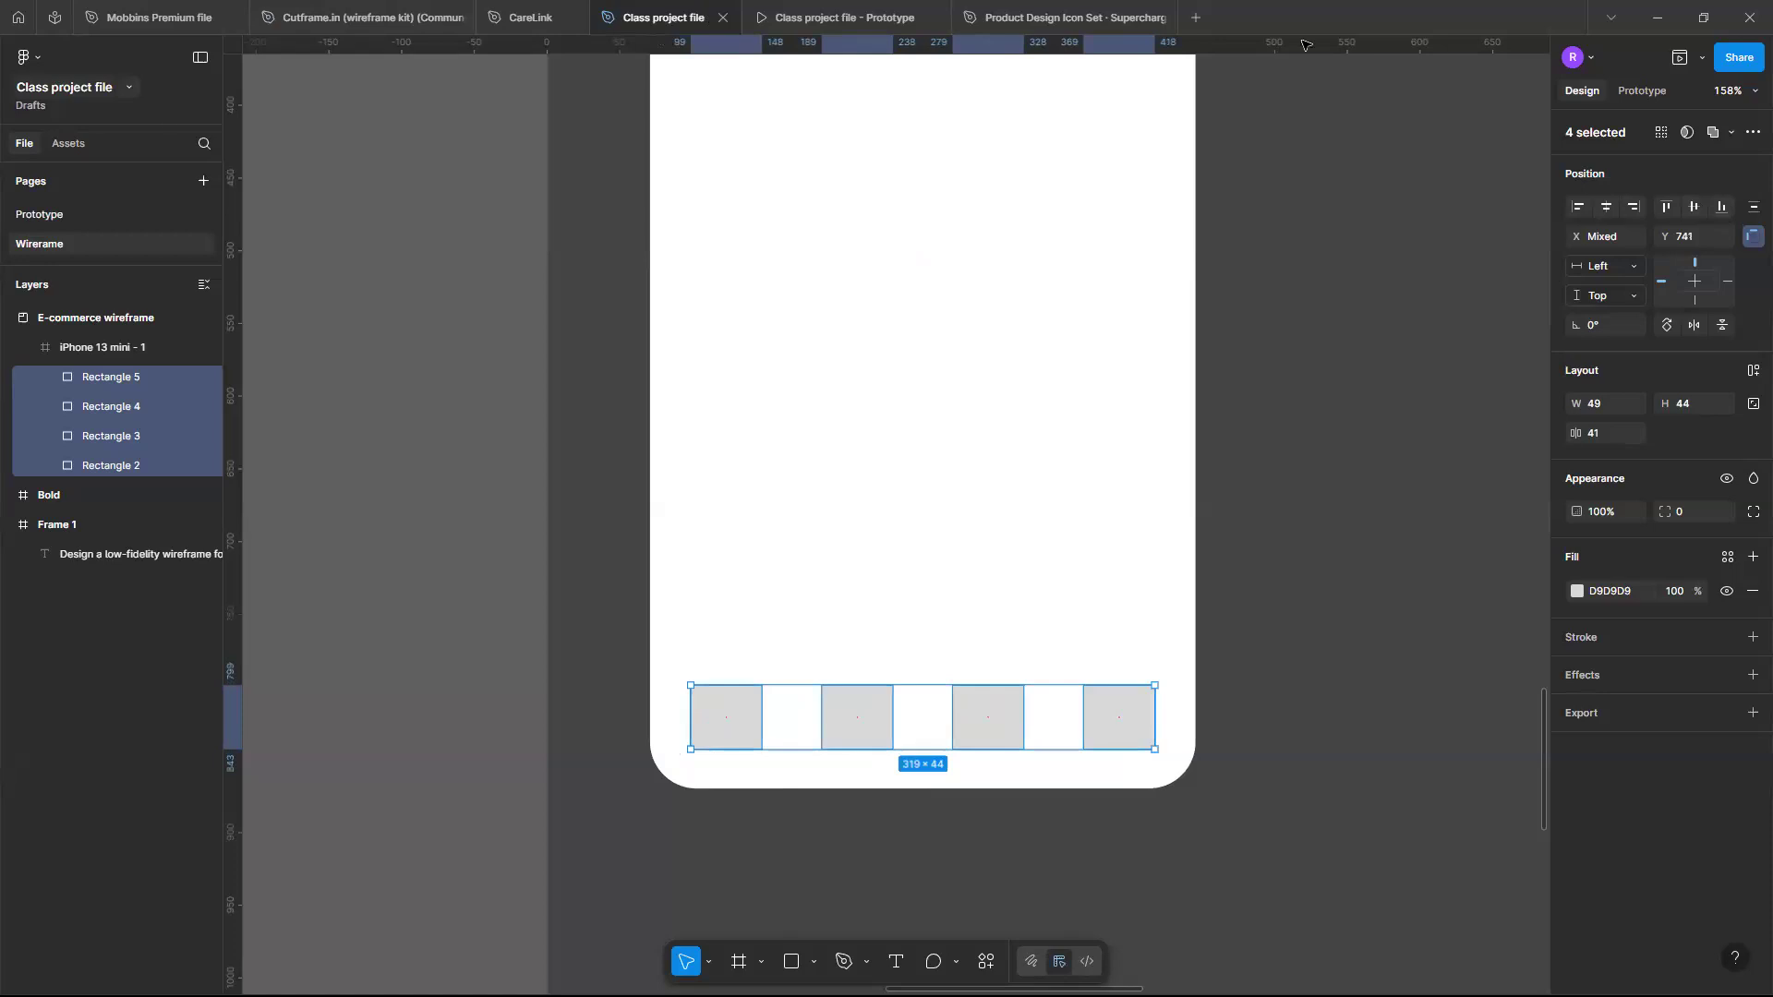
drag(1062, 717, 938, 729)
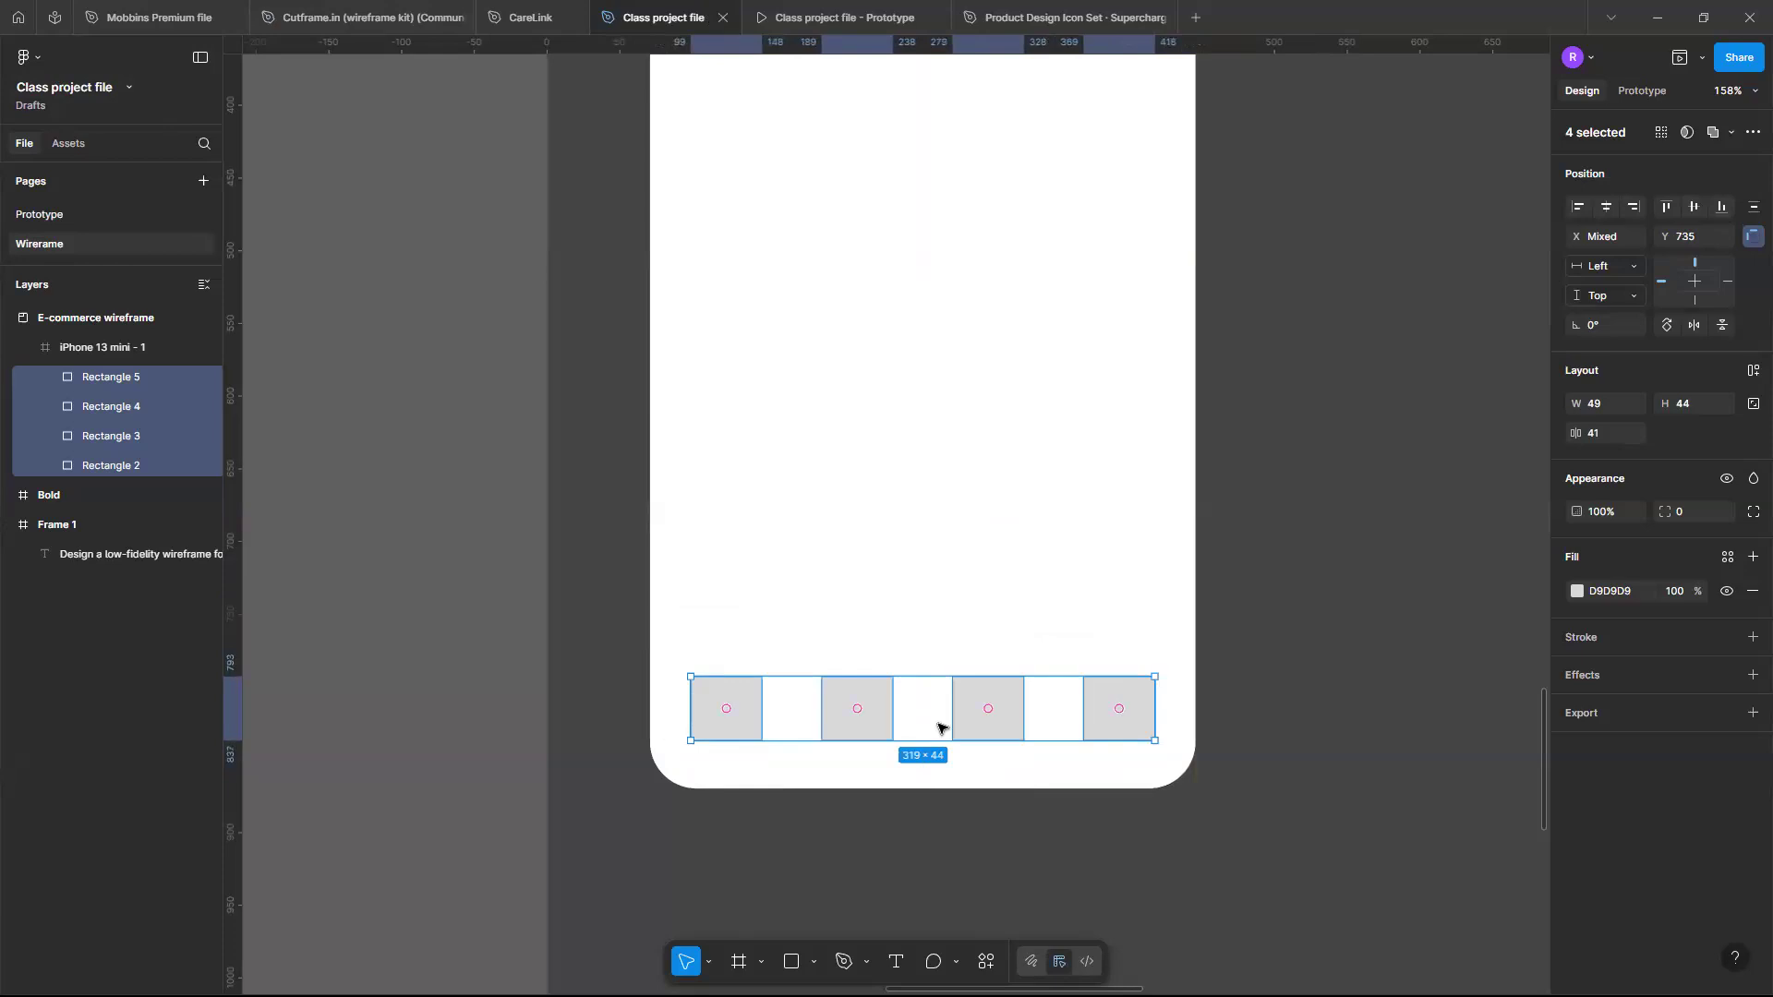
key(Down)
key(Down)
key(Up)
key(Up)
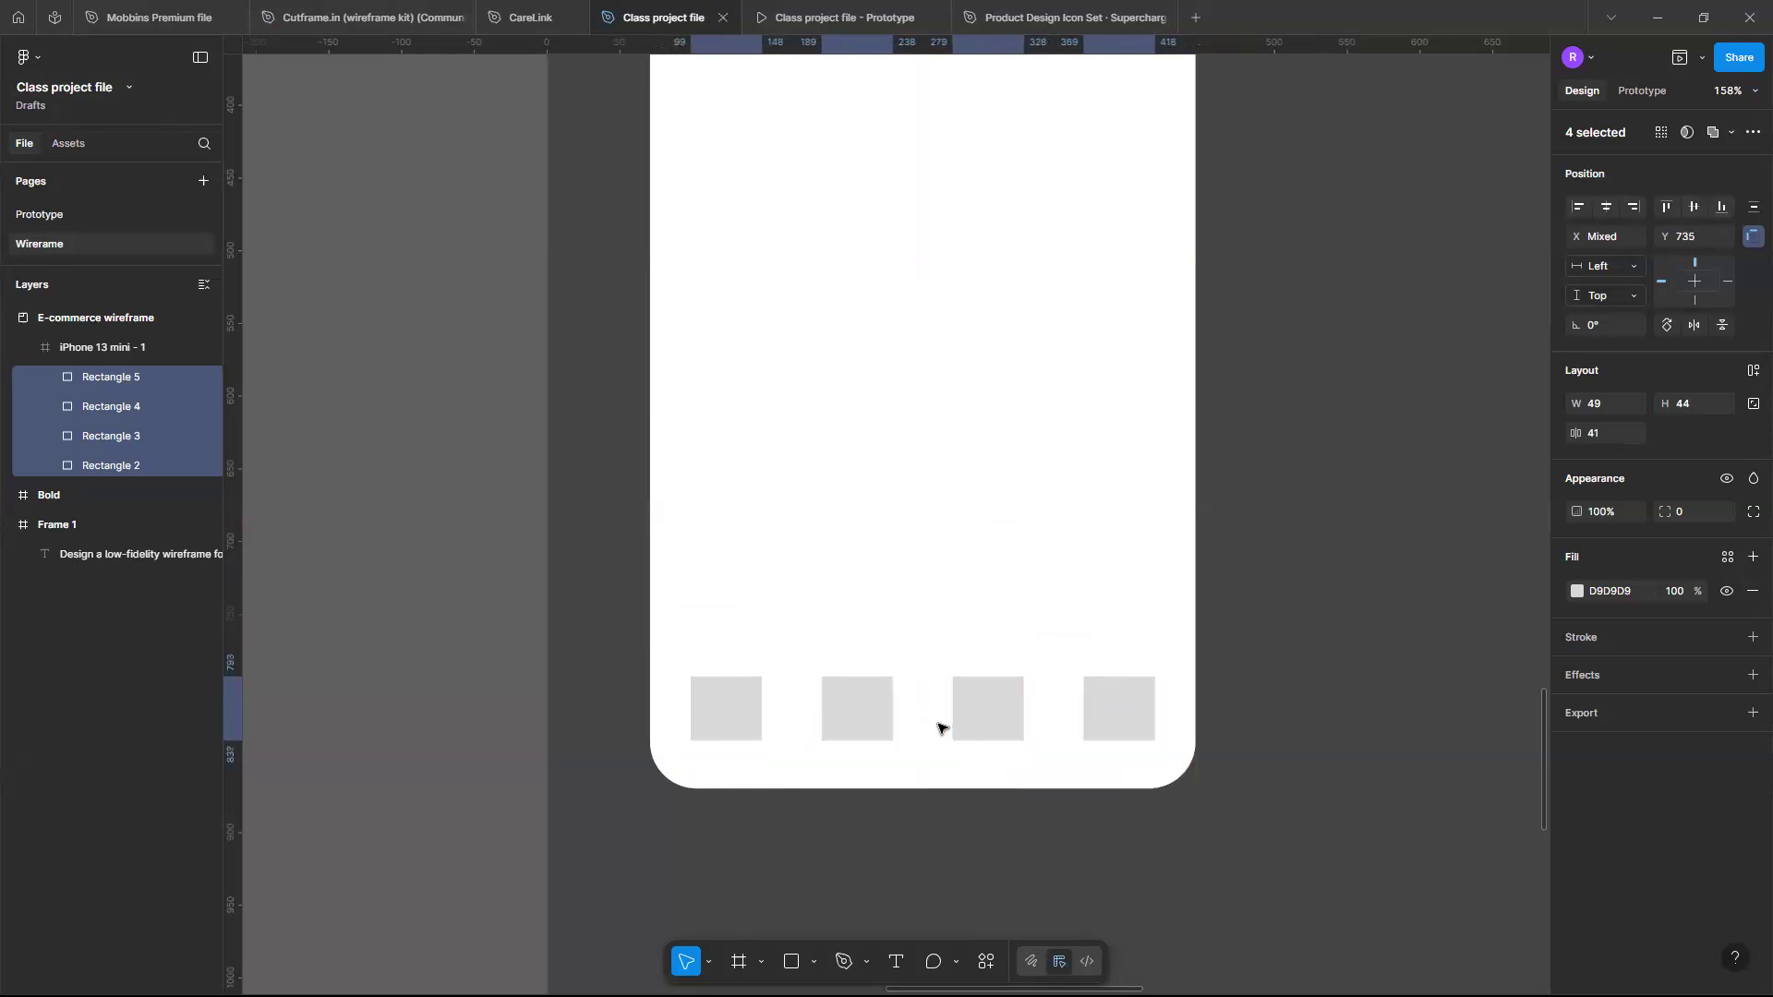
- Duplicate the first square and reshape it into a full-width 375 × 3 divider line at Y 725 above the icon row
scroll(937, 729, down, 5)
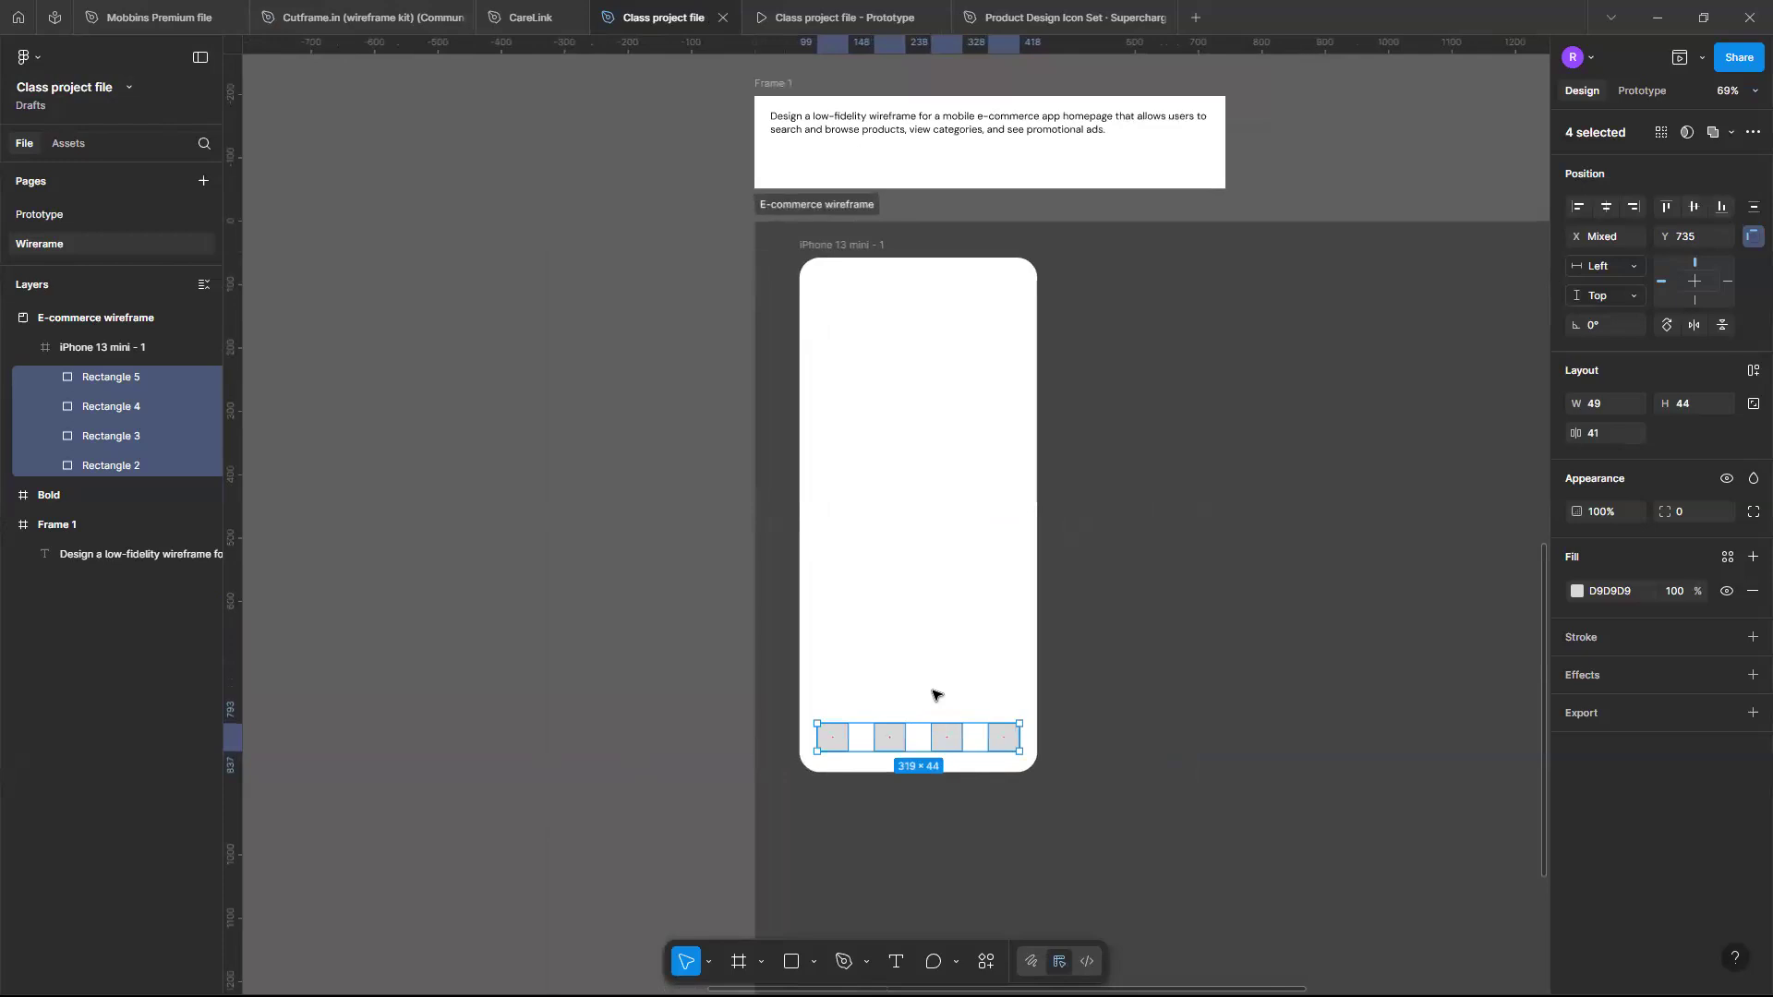
click(862, 737)
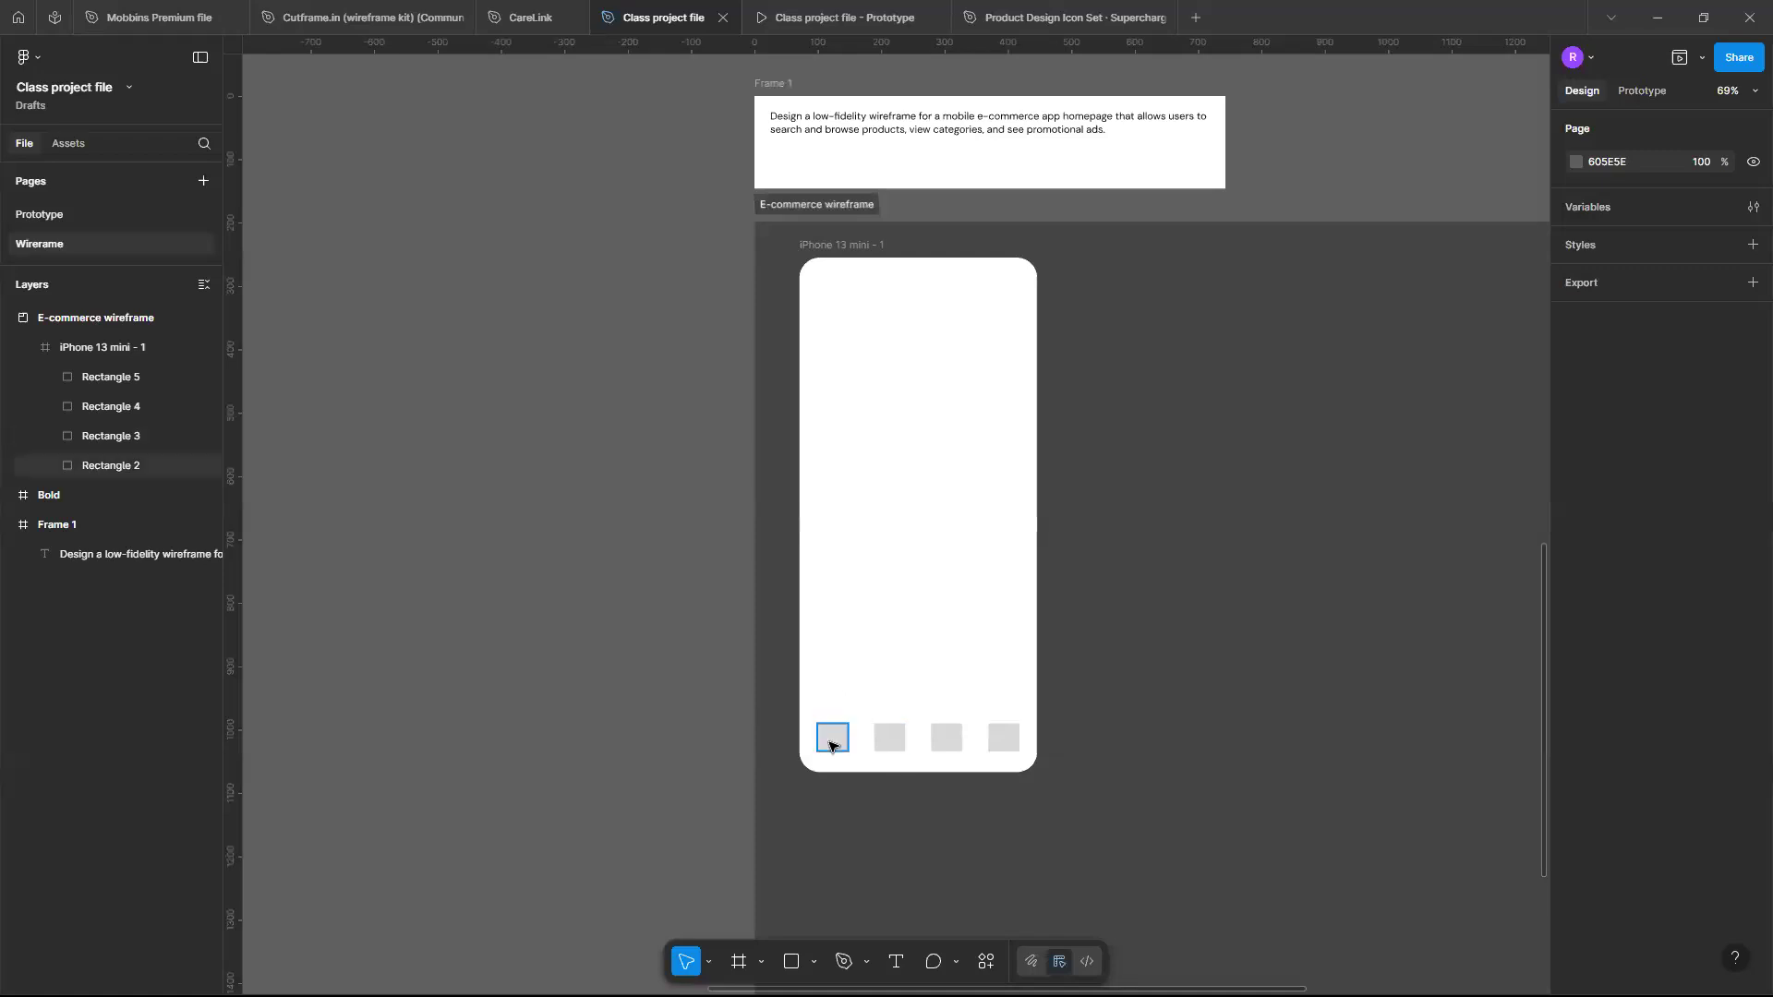
mouse_move(830, 747)
mouse_down()
mouse_move(816, 732)
mouse_move(830, 744)
mouse_up()
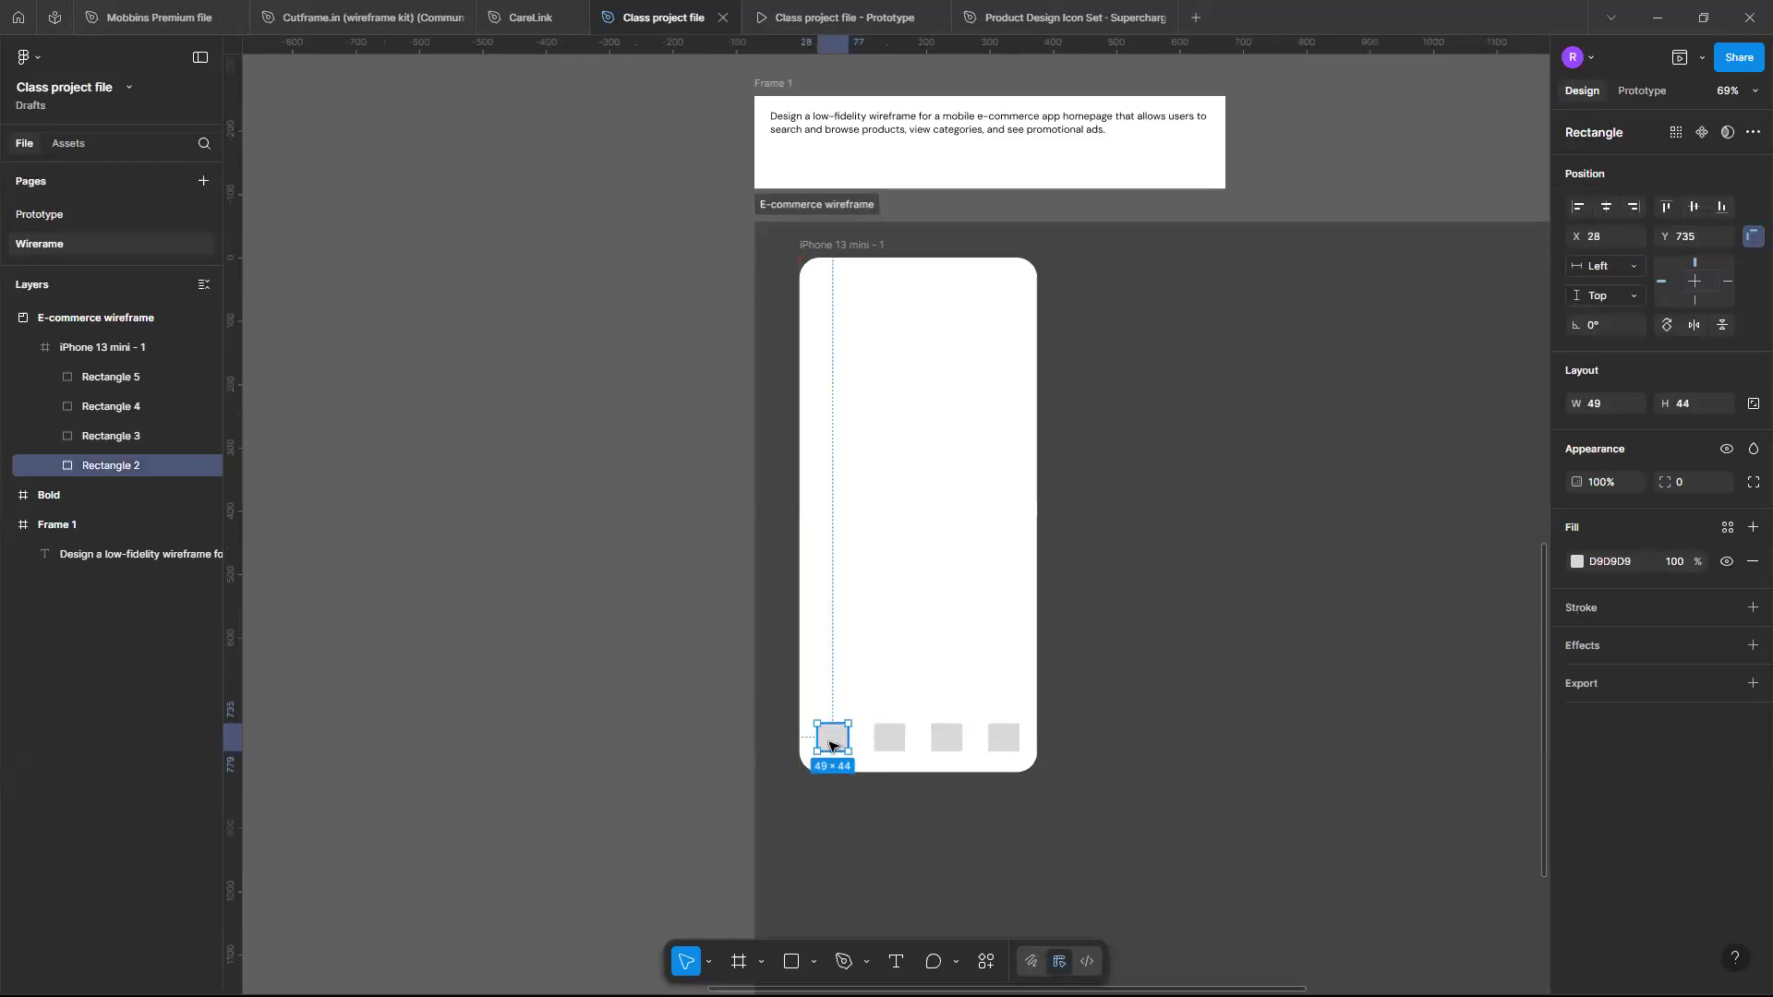
key(ctrl+d)
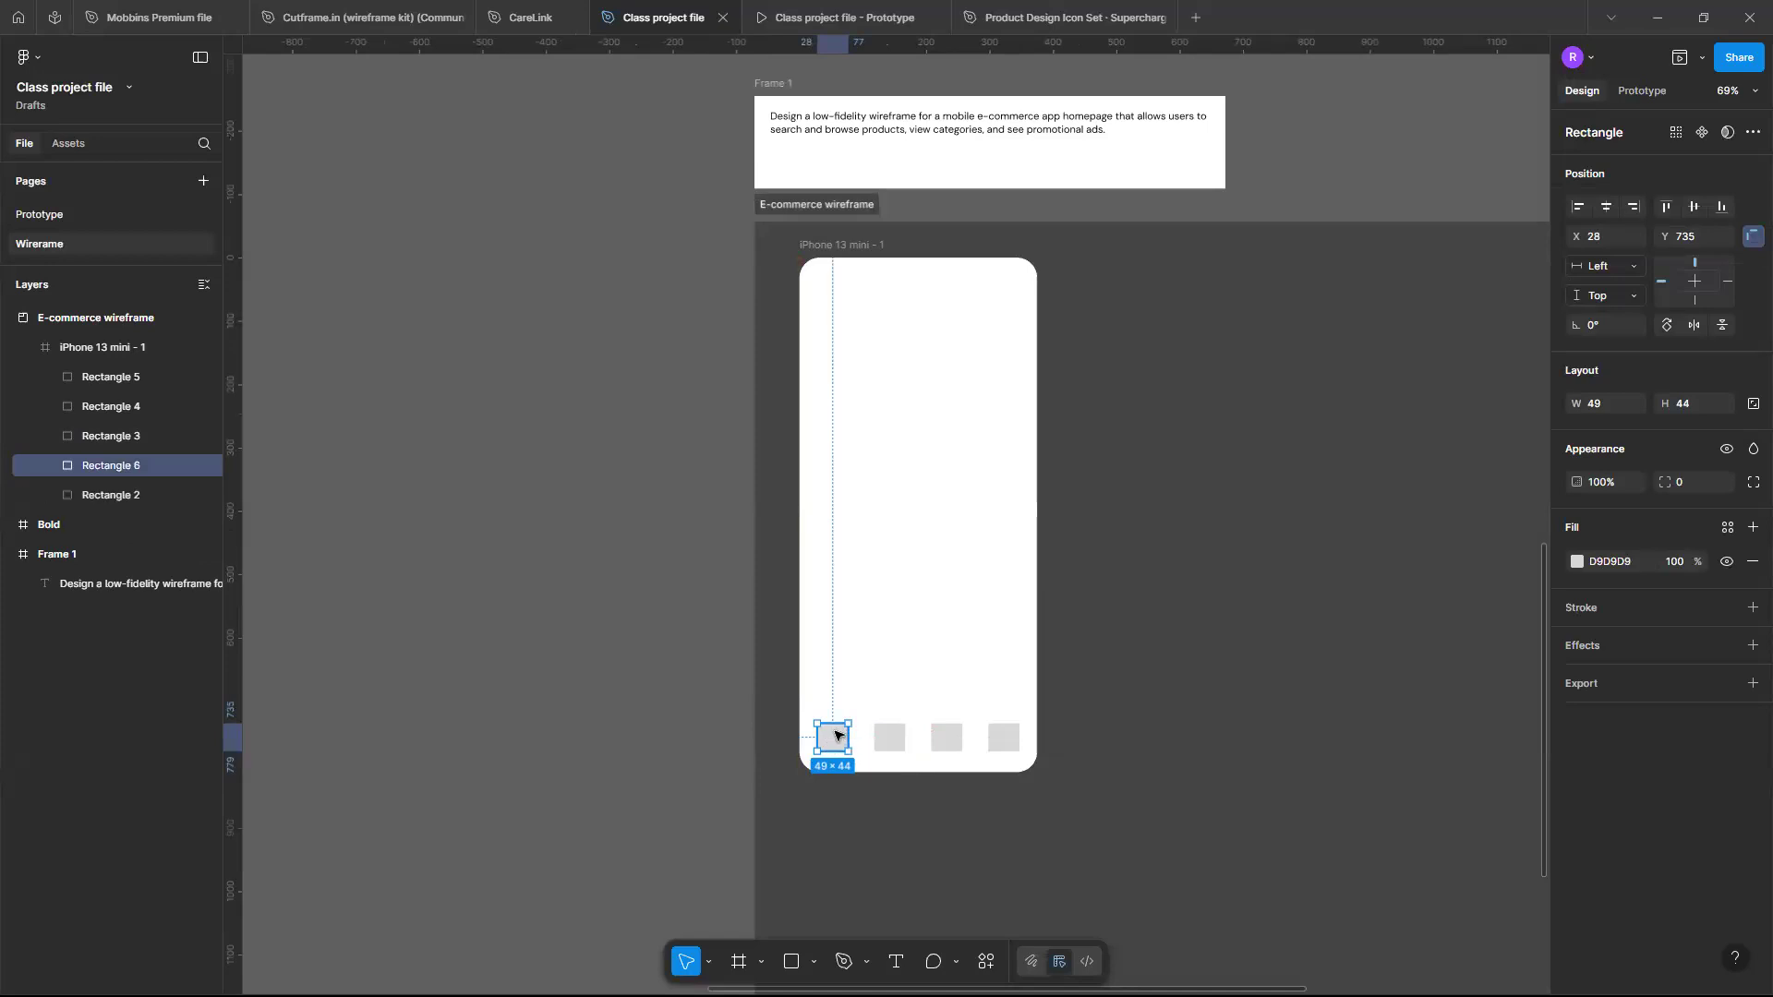
scroll(838, 736, up, 4)
drag(838, 736, 1145, 672)
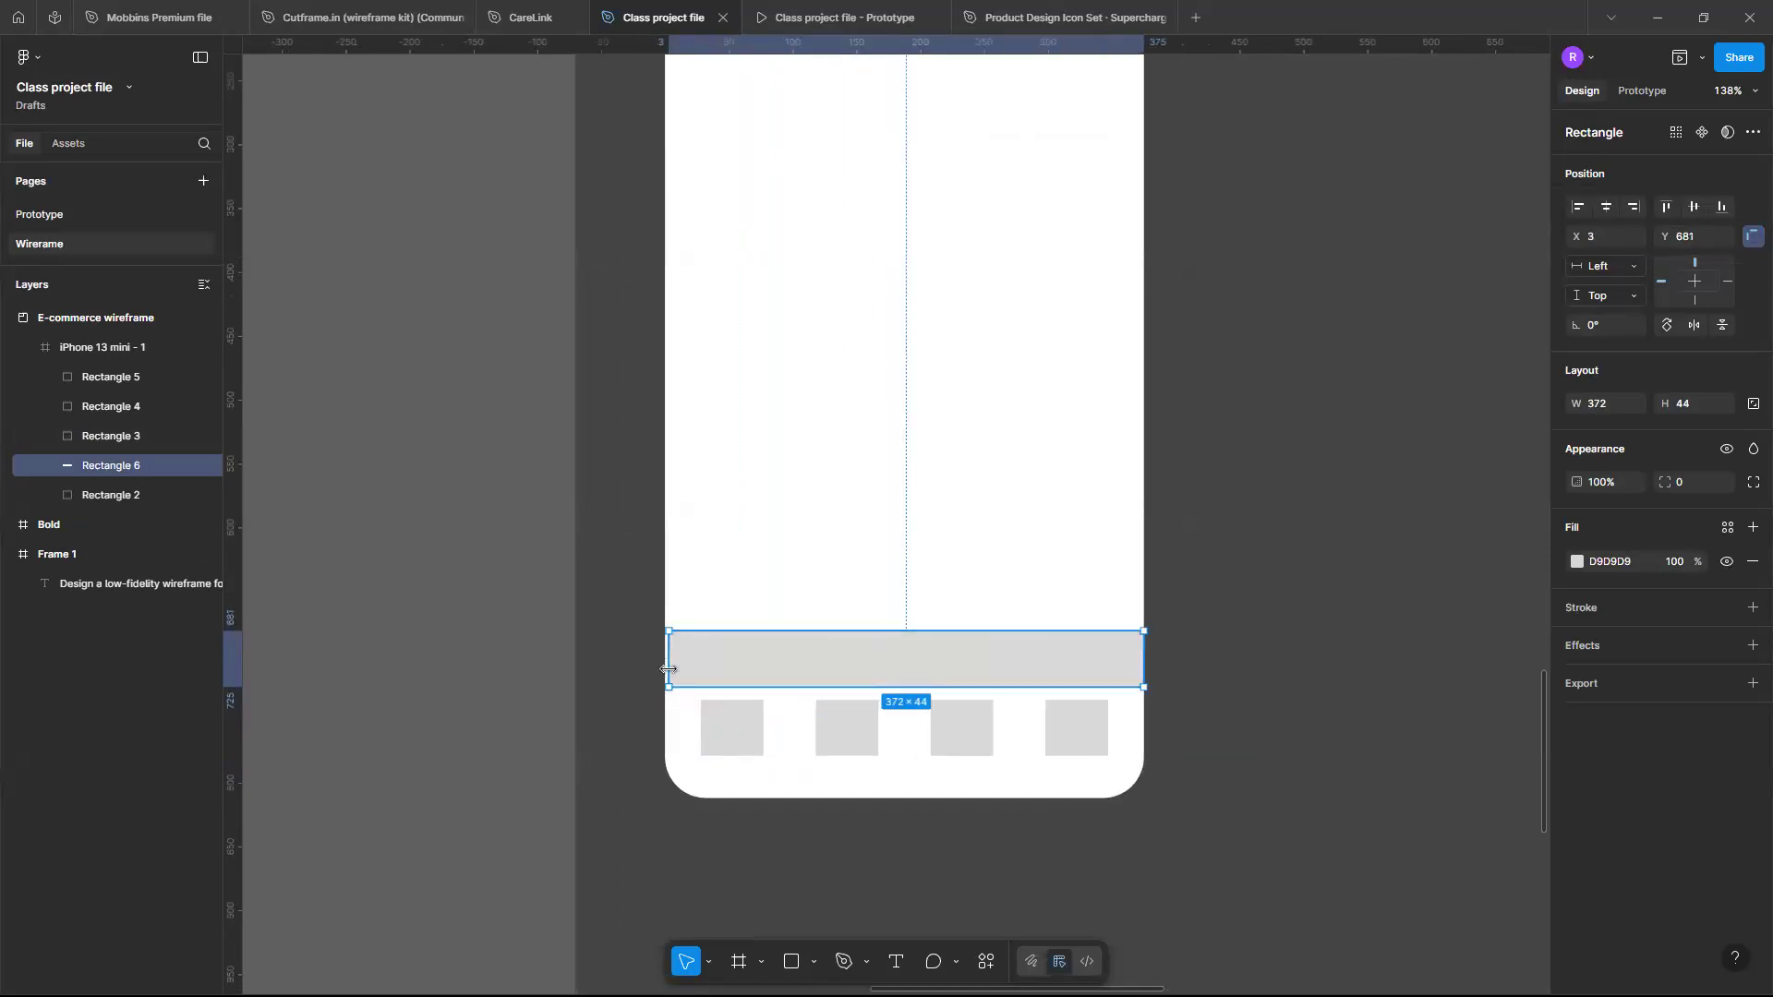
drag(647, 669, 644, 668)
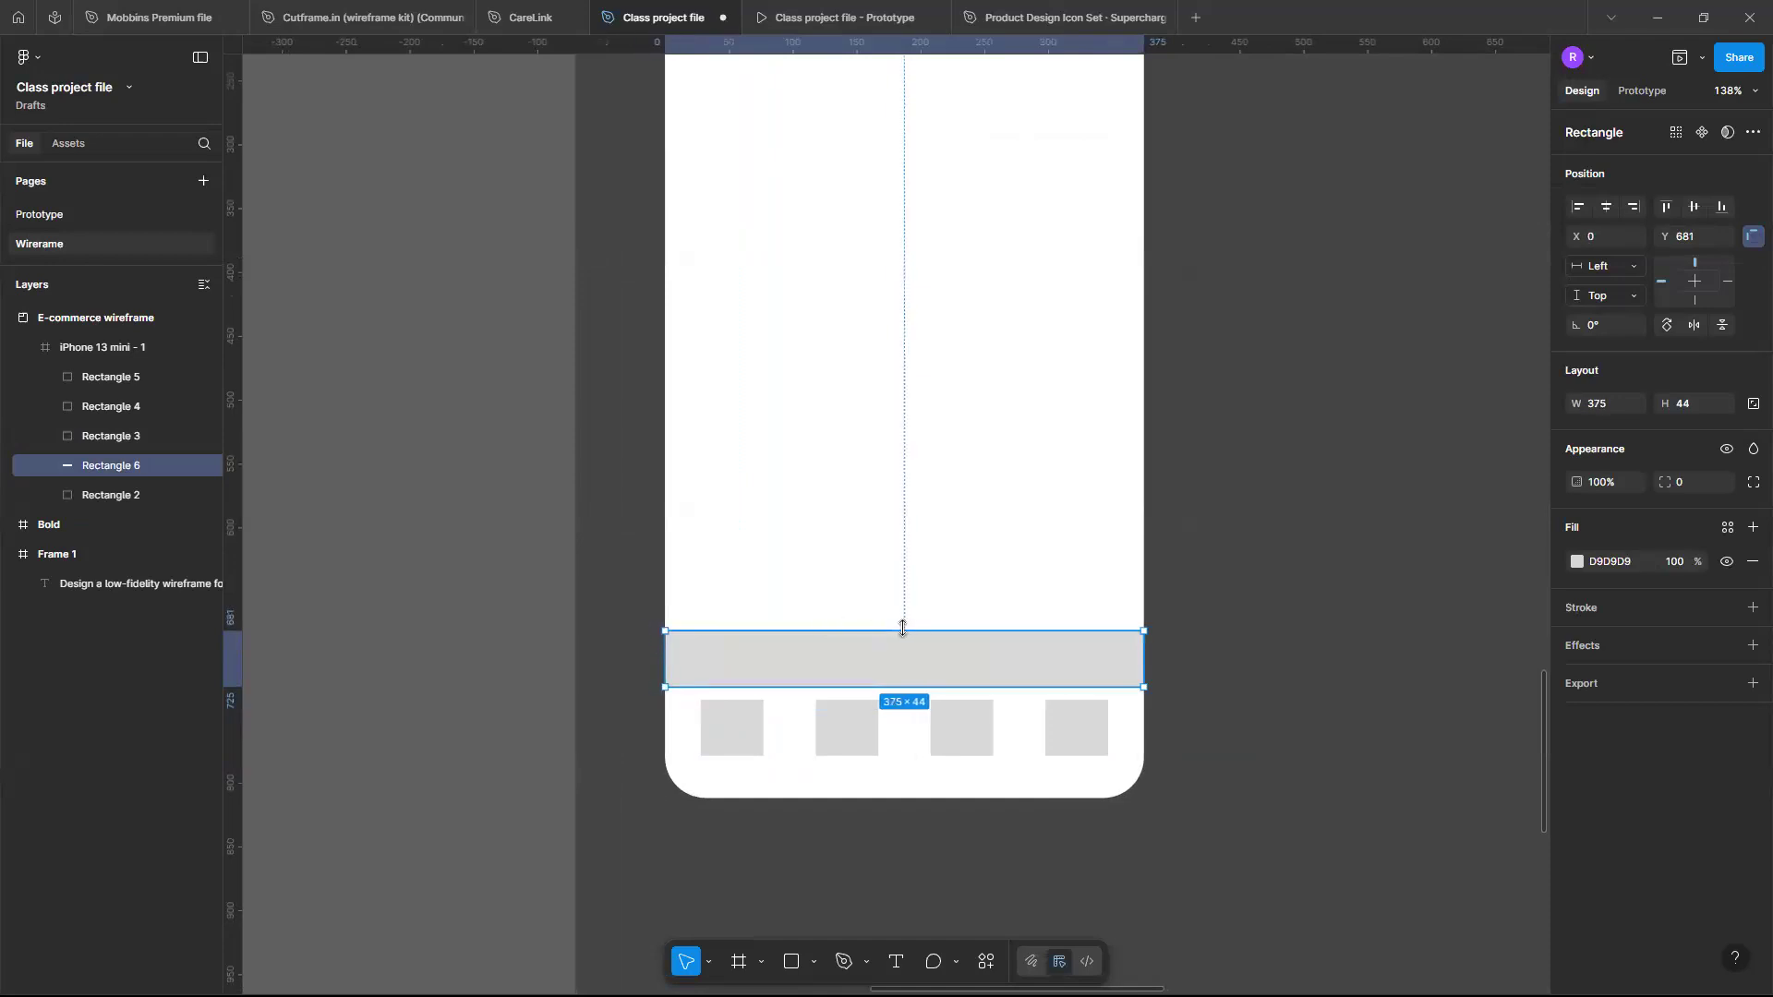
drag(906, 633, 905, 689)
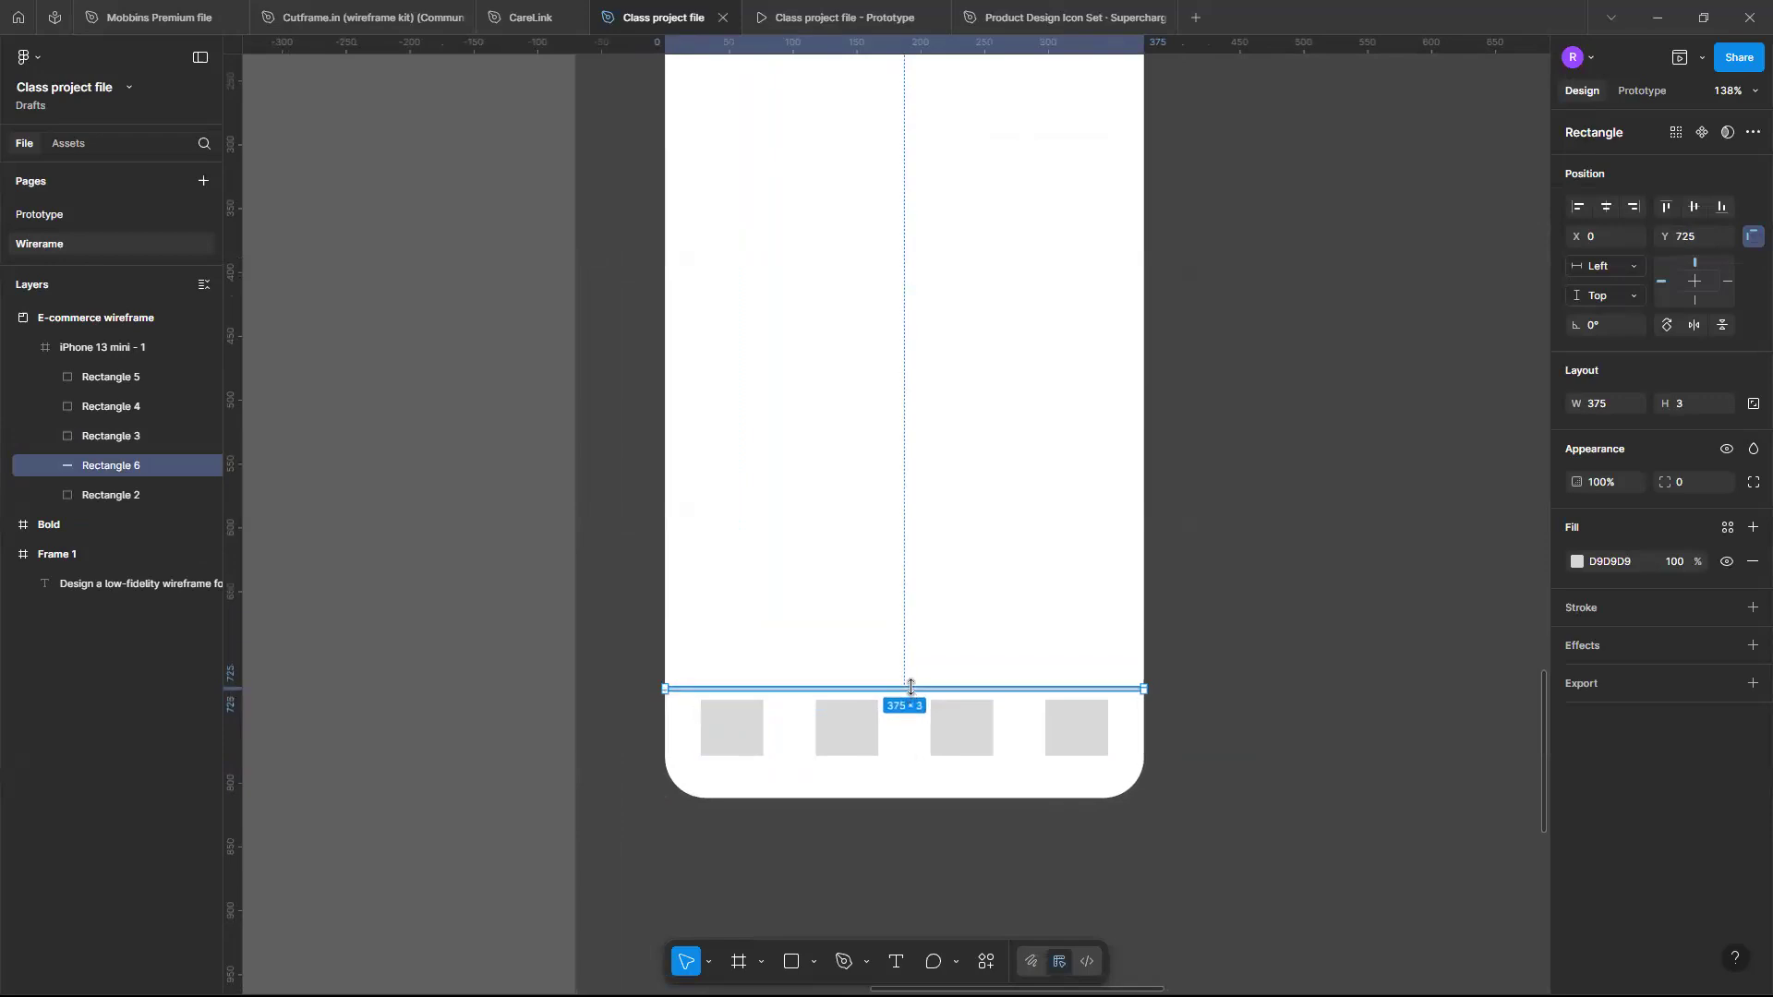
click(941, 666)
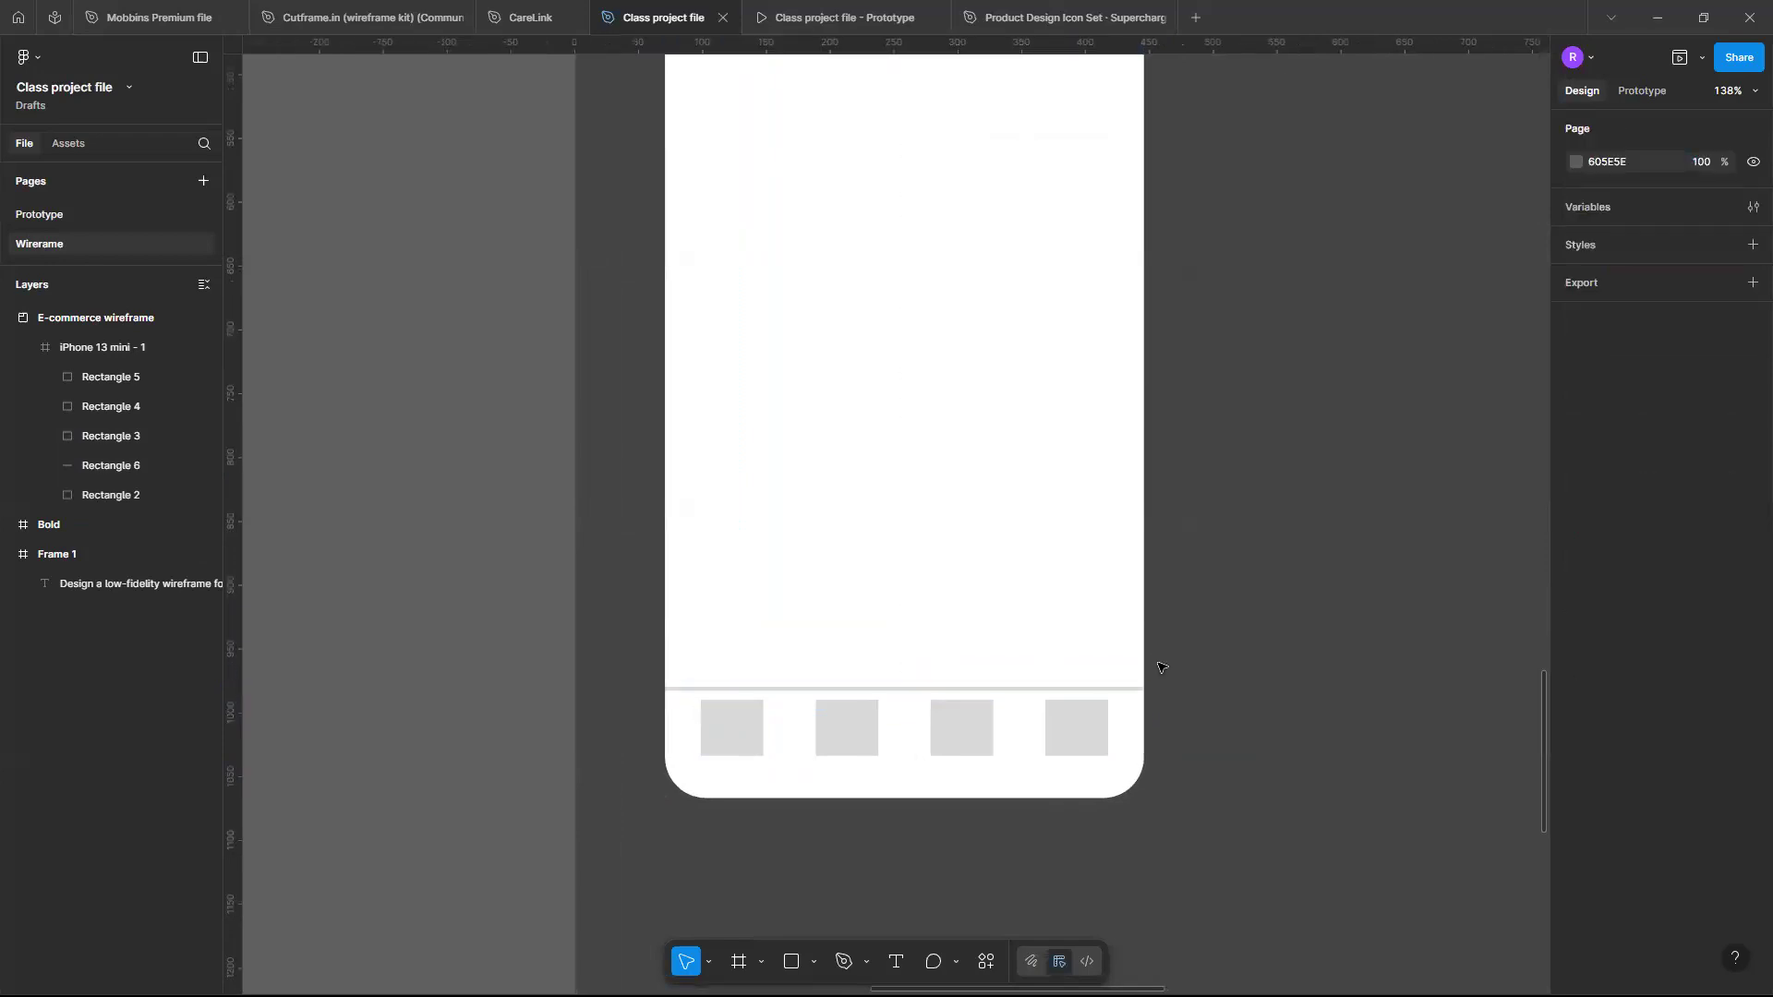
scroll(1162, 667, down, 1)
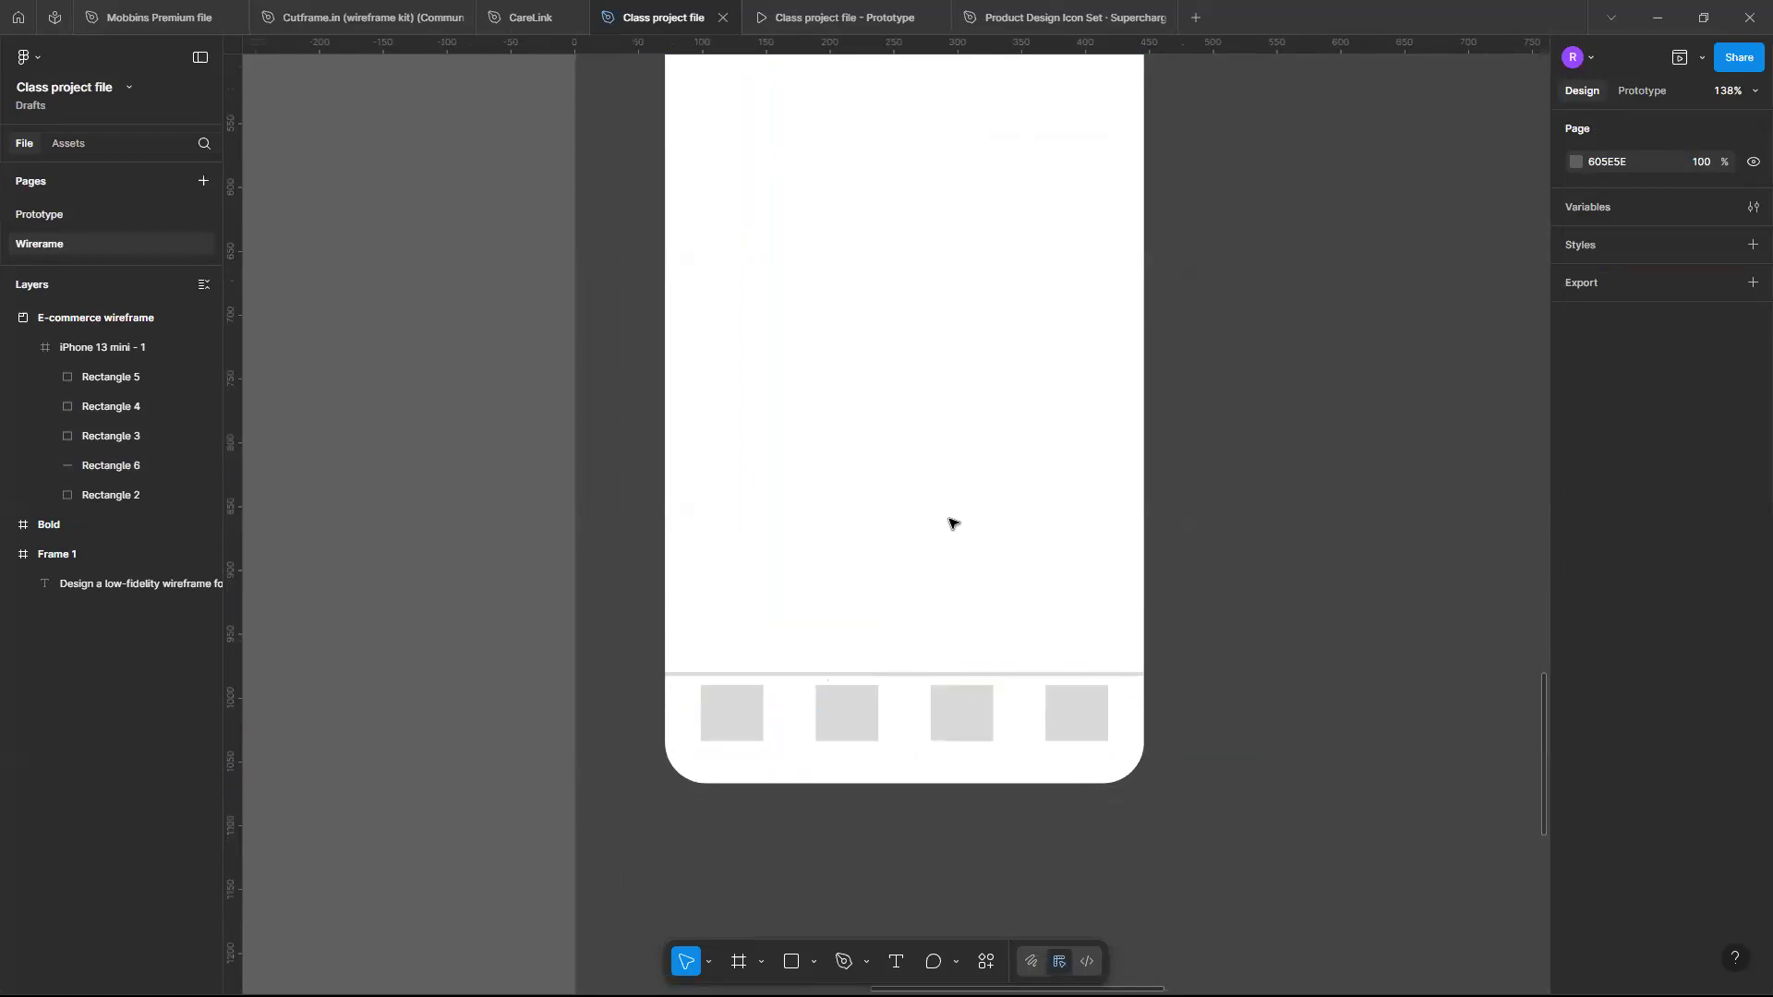
scroll(952, 524, down, 3)
scroll(831, 471, up, 1)
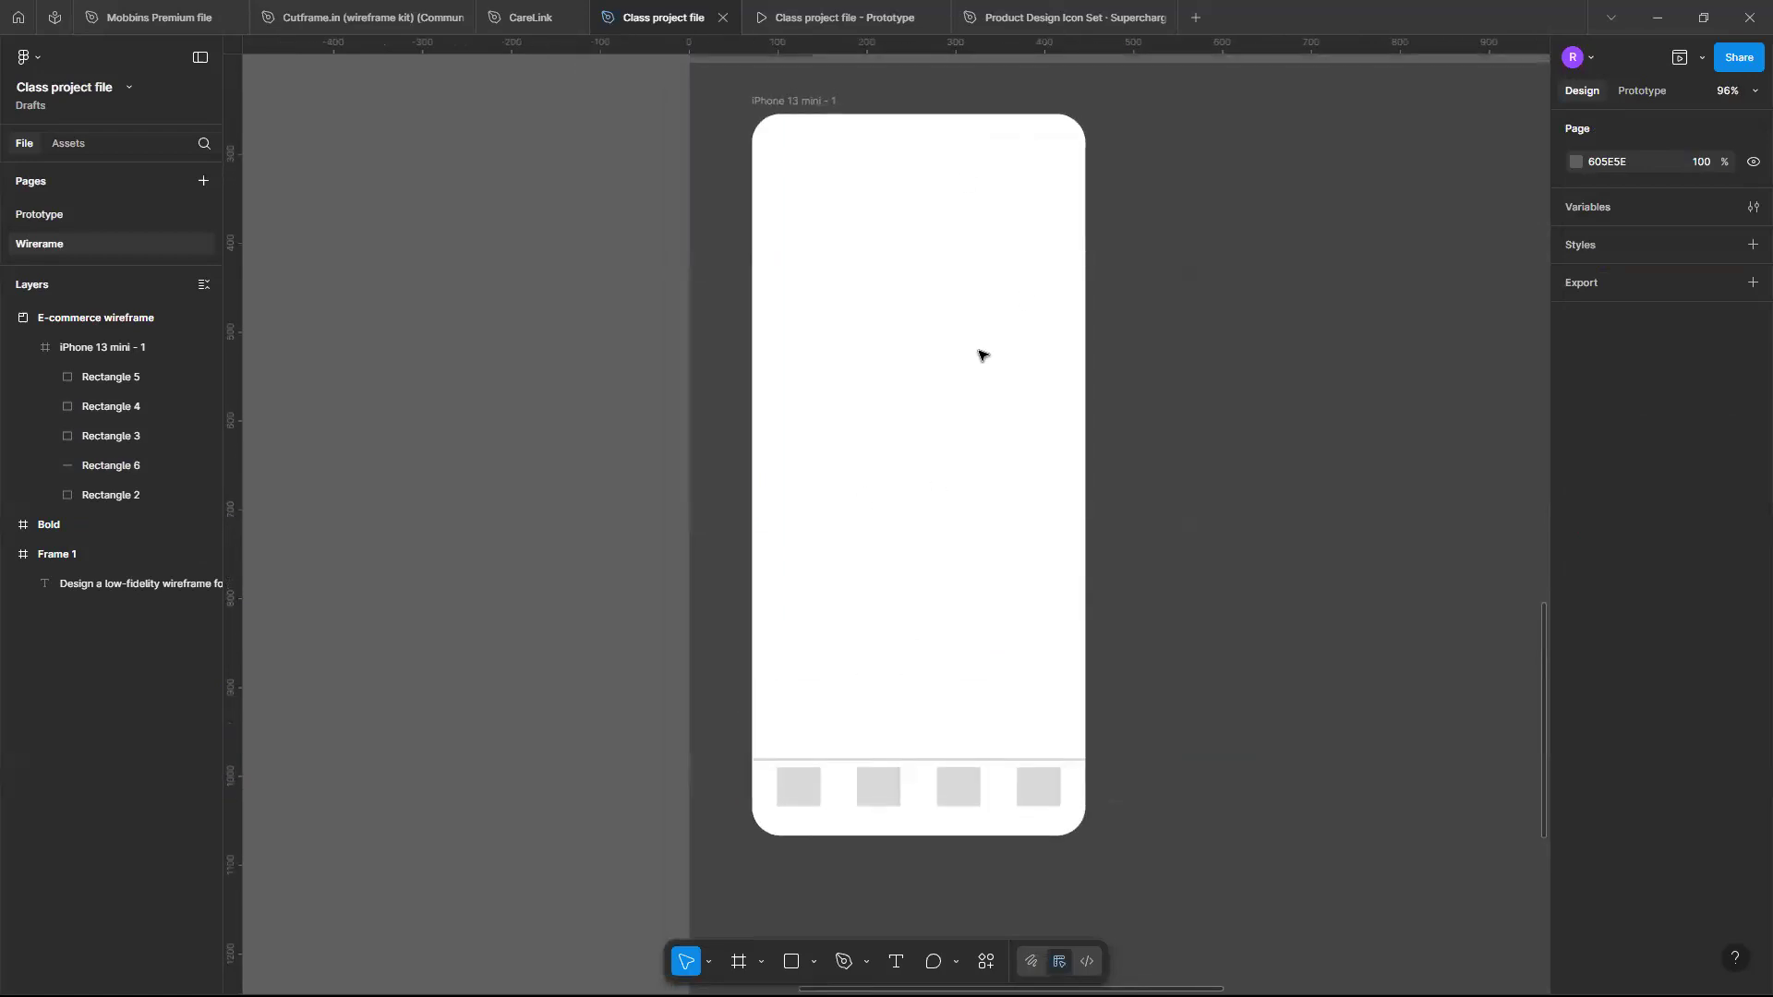
click(813, 798)
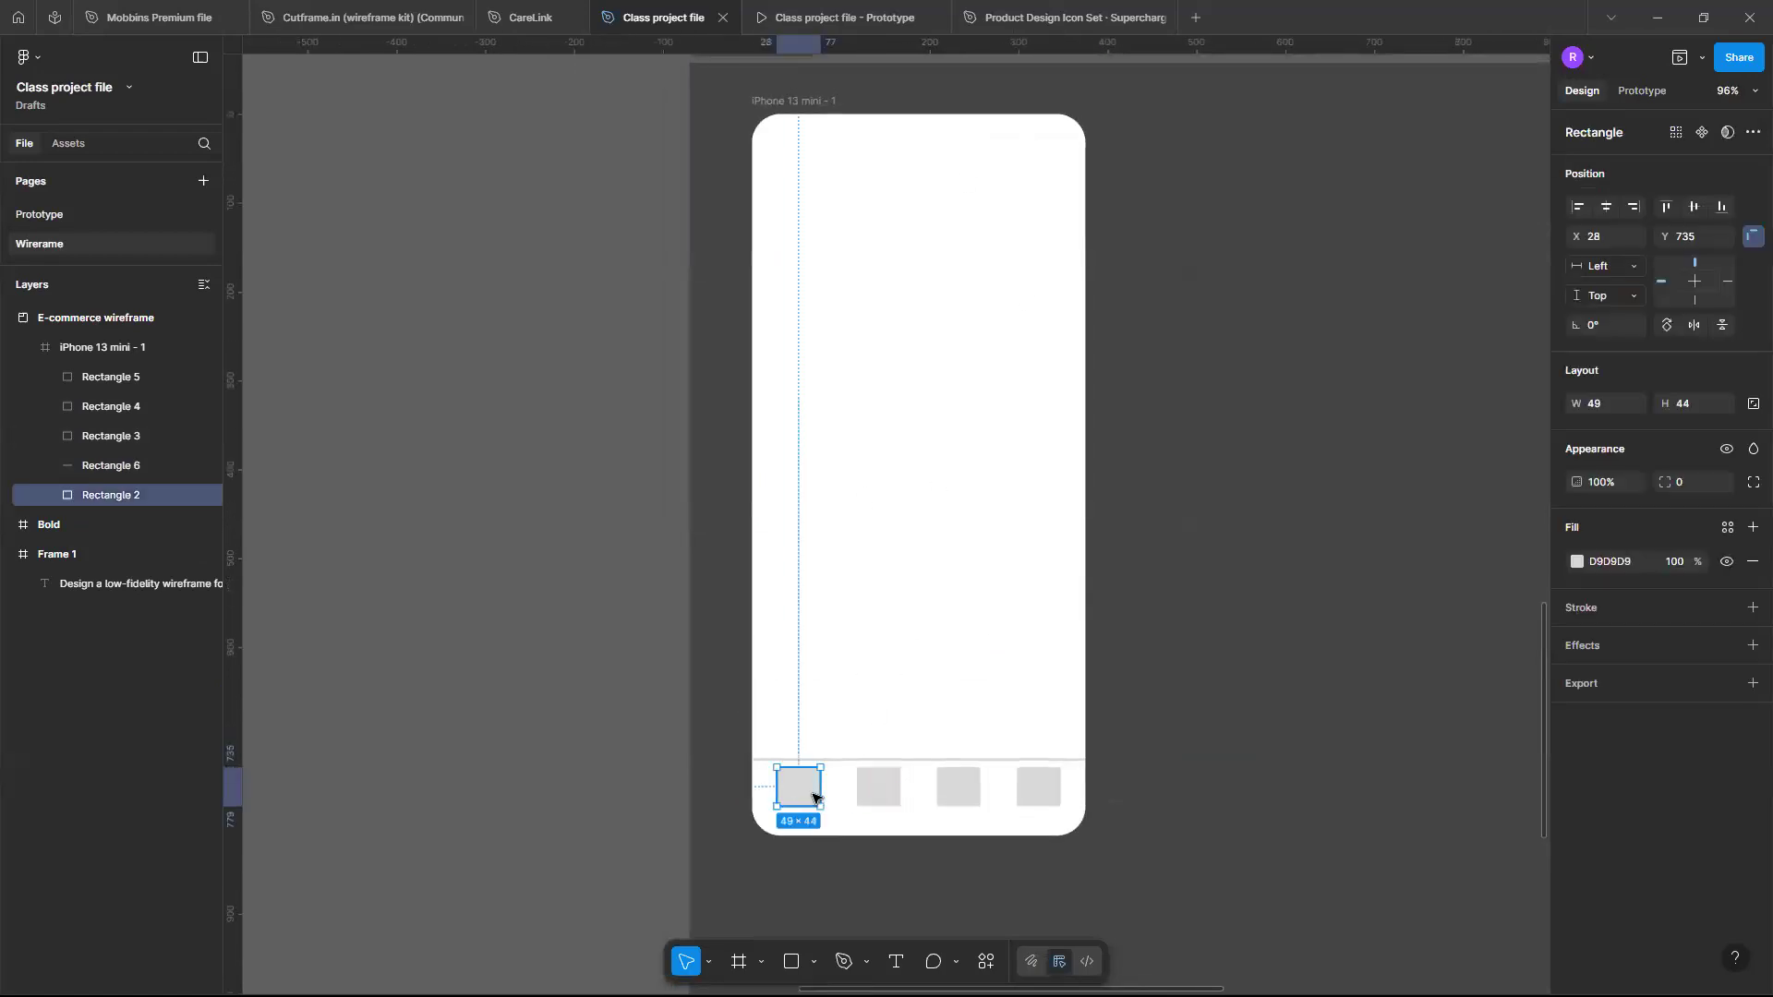
shift+click(894, 790)
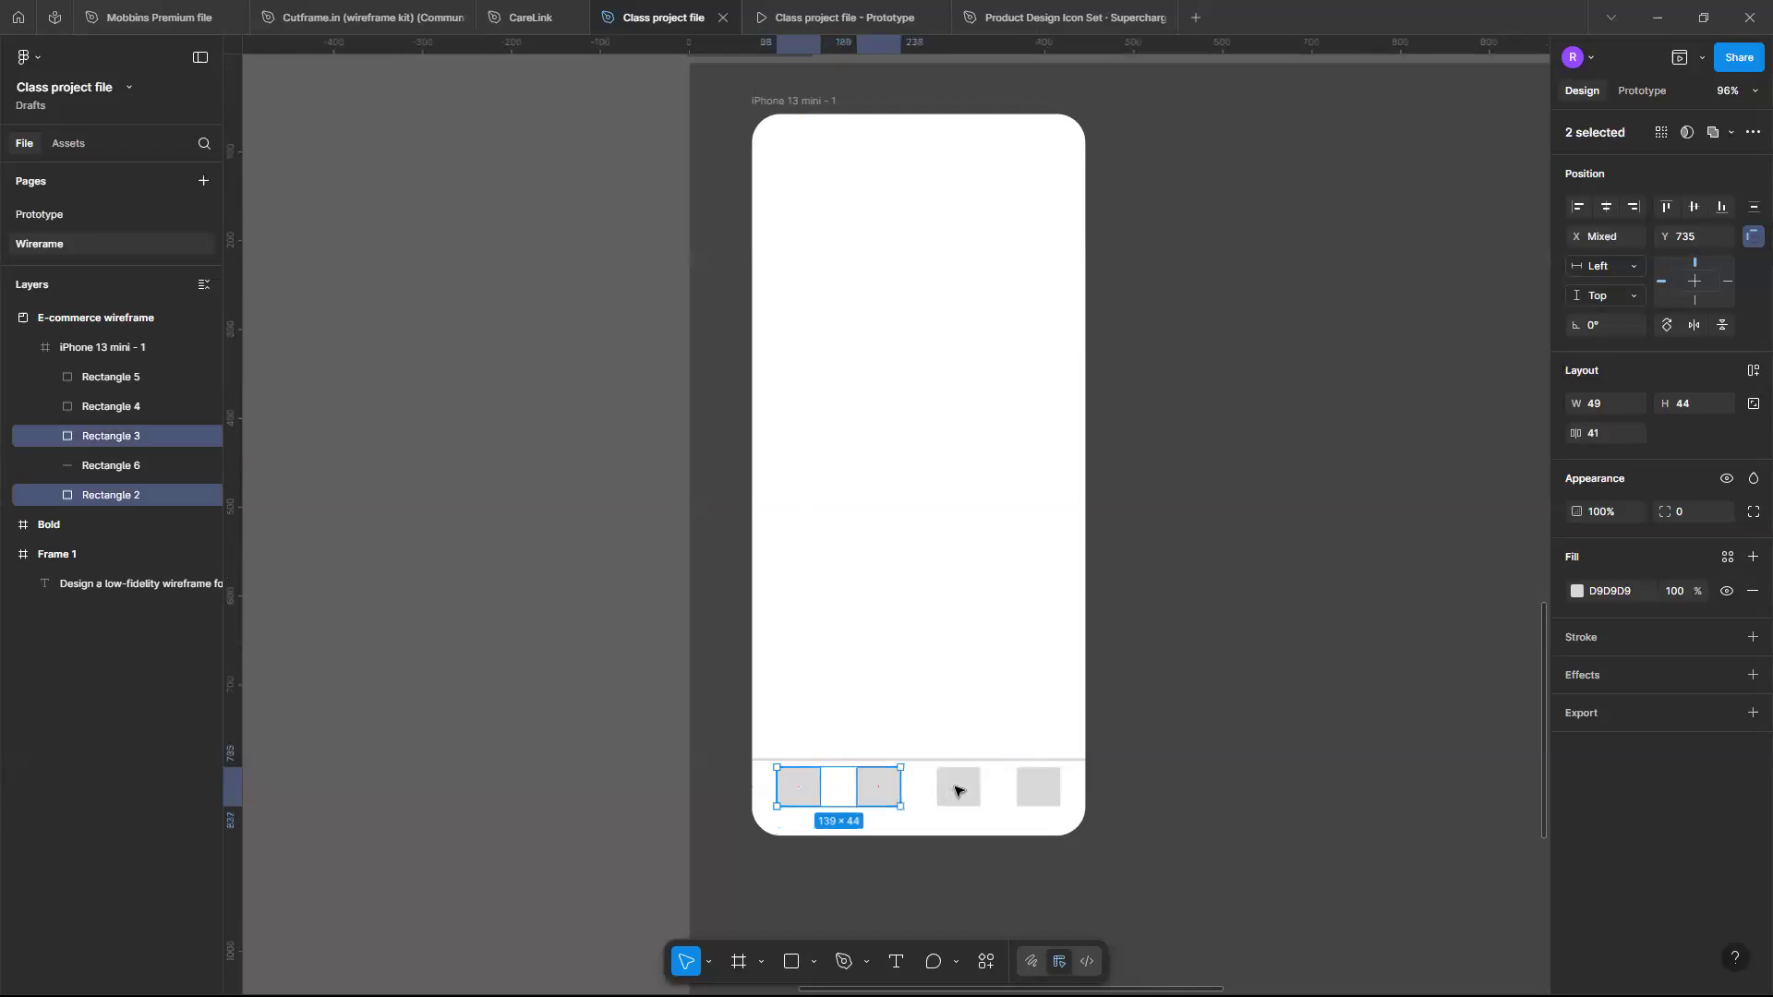
shift+click(957, 792)
drag(957, 791, 1041, 800)
shift+click(1042, 801)
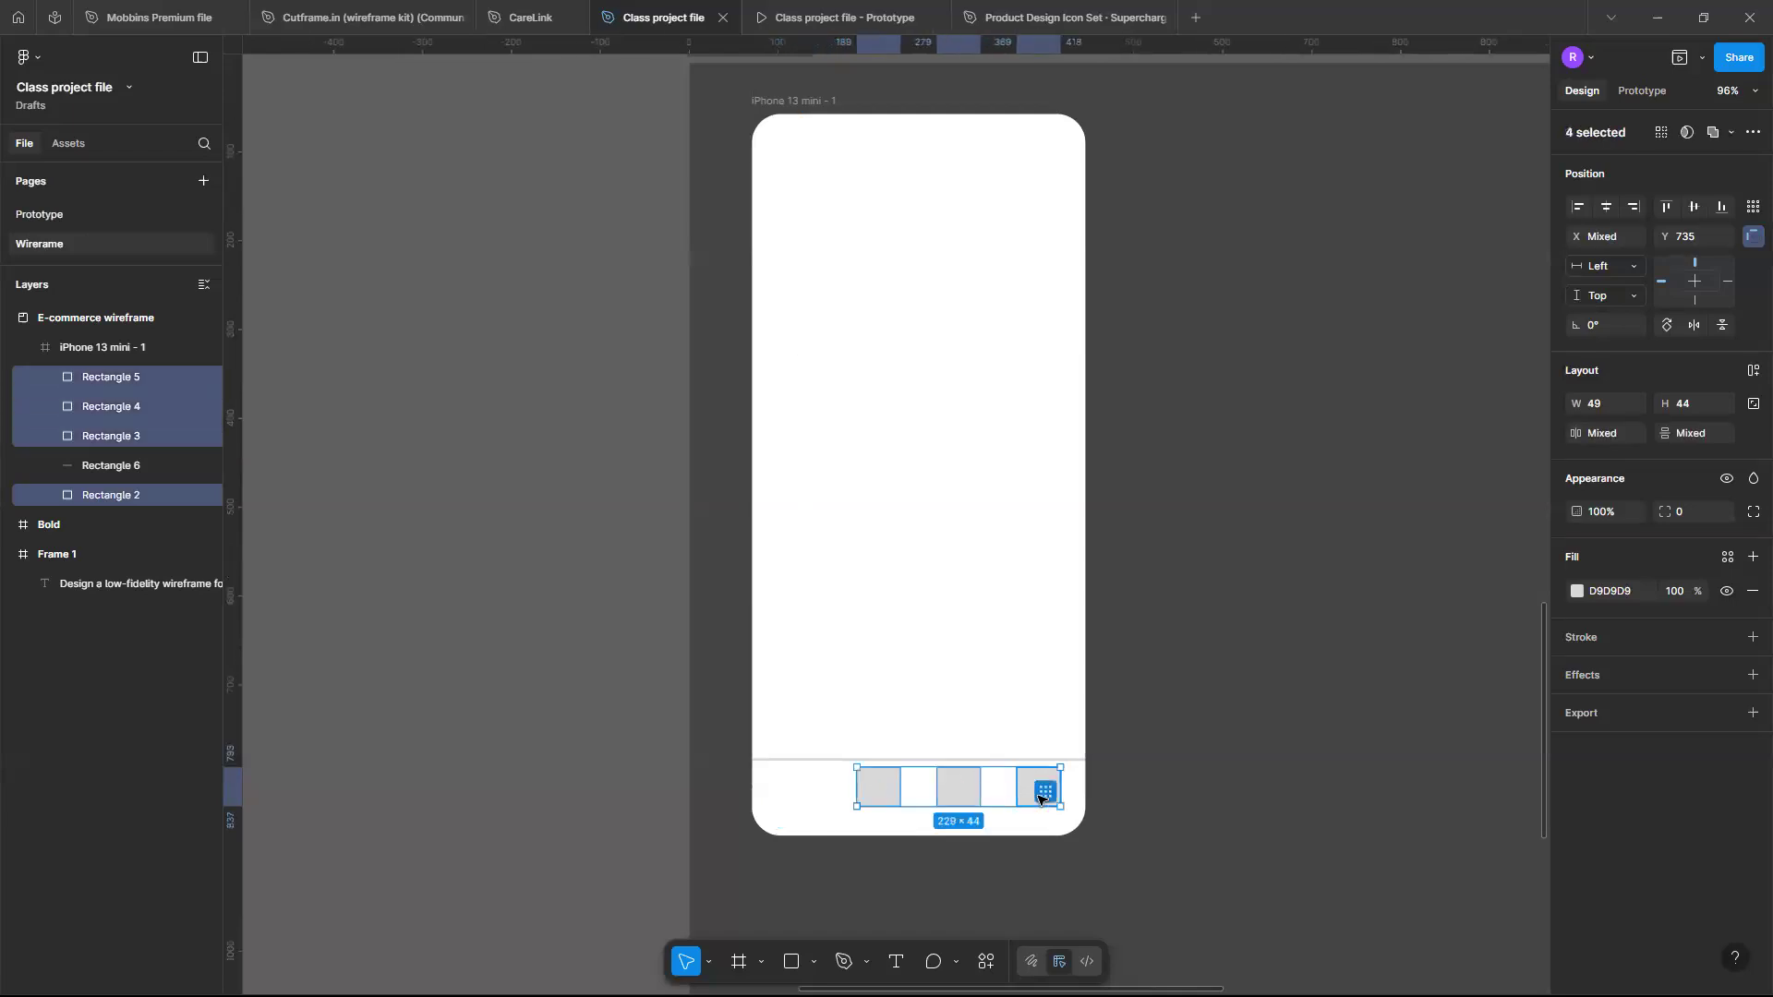
shift+click(1040, 799)
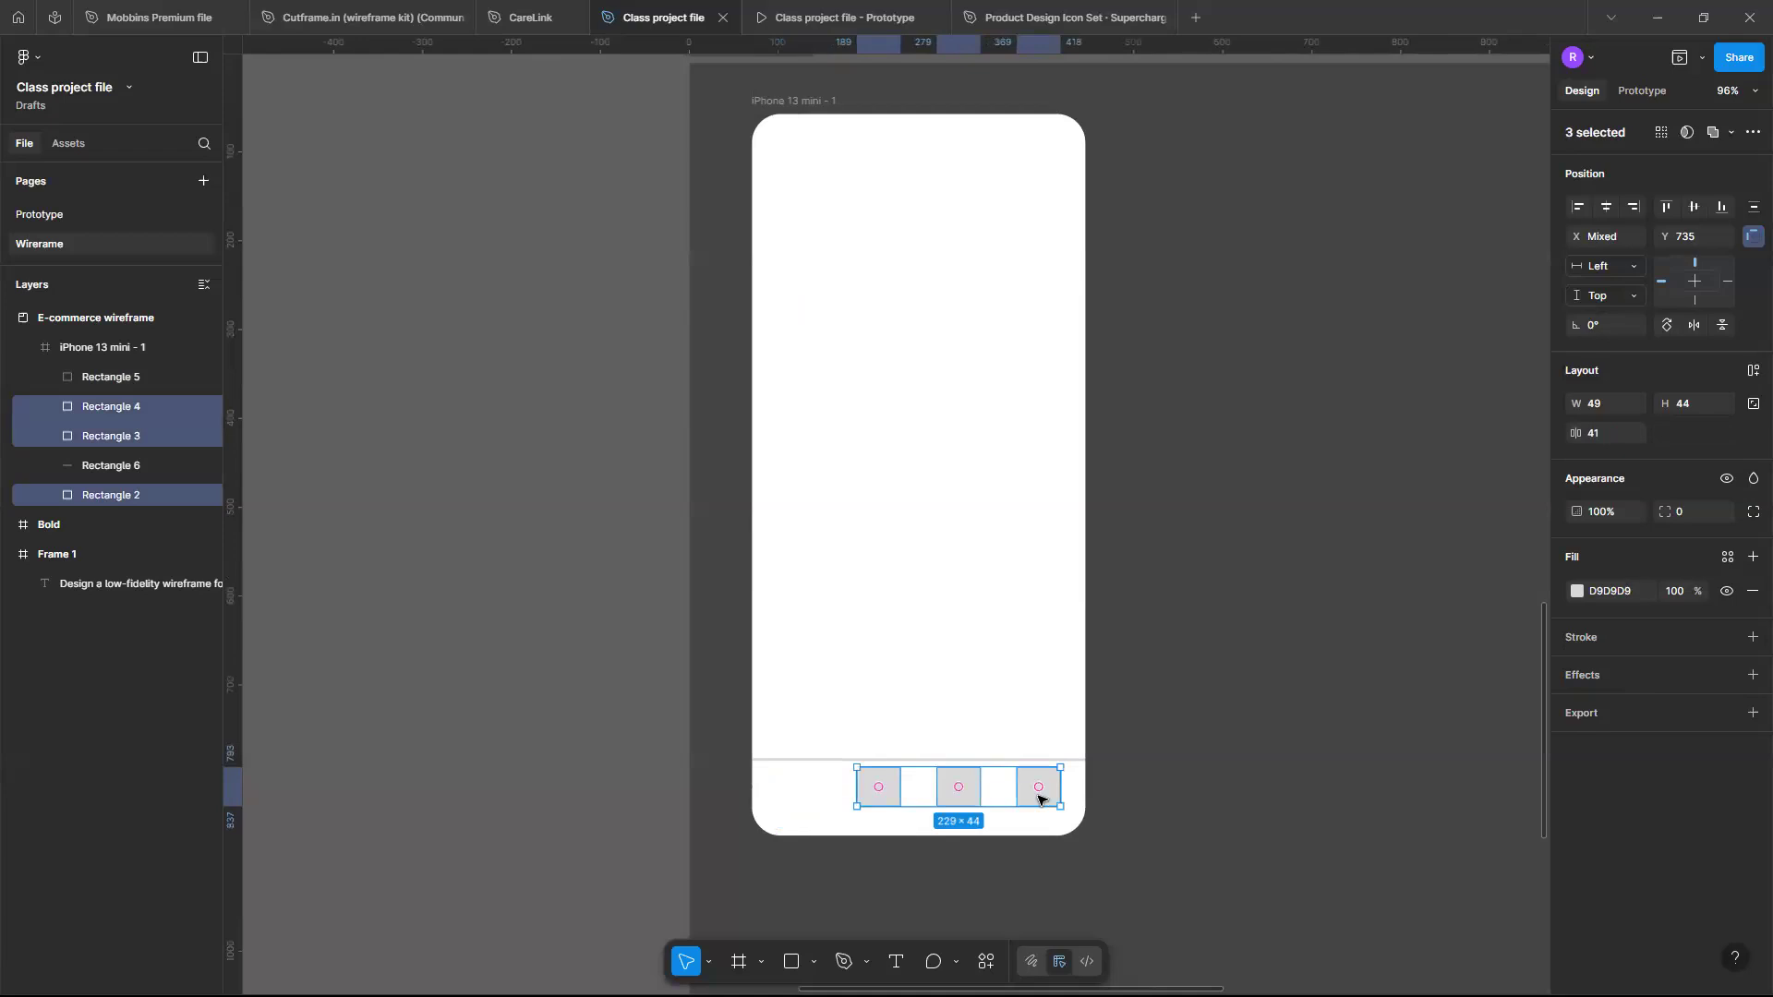
key(ctrl+z)
- Select all four bottom navigation squares and nudge the row down to Y 743
shift+click(958, 799)
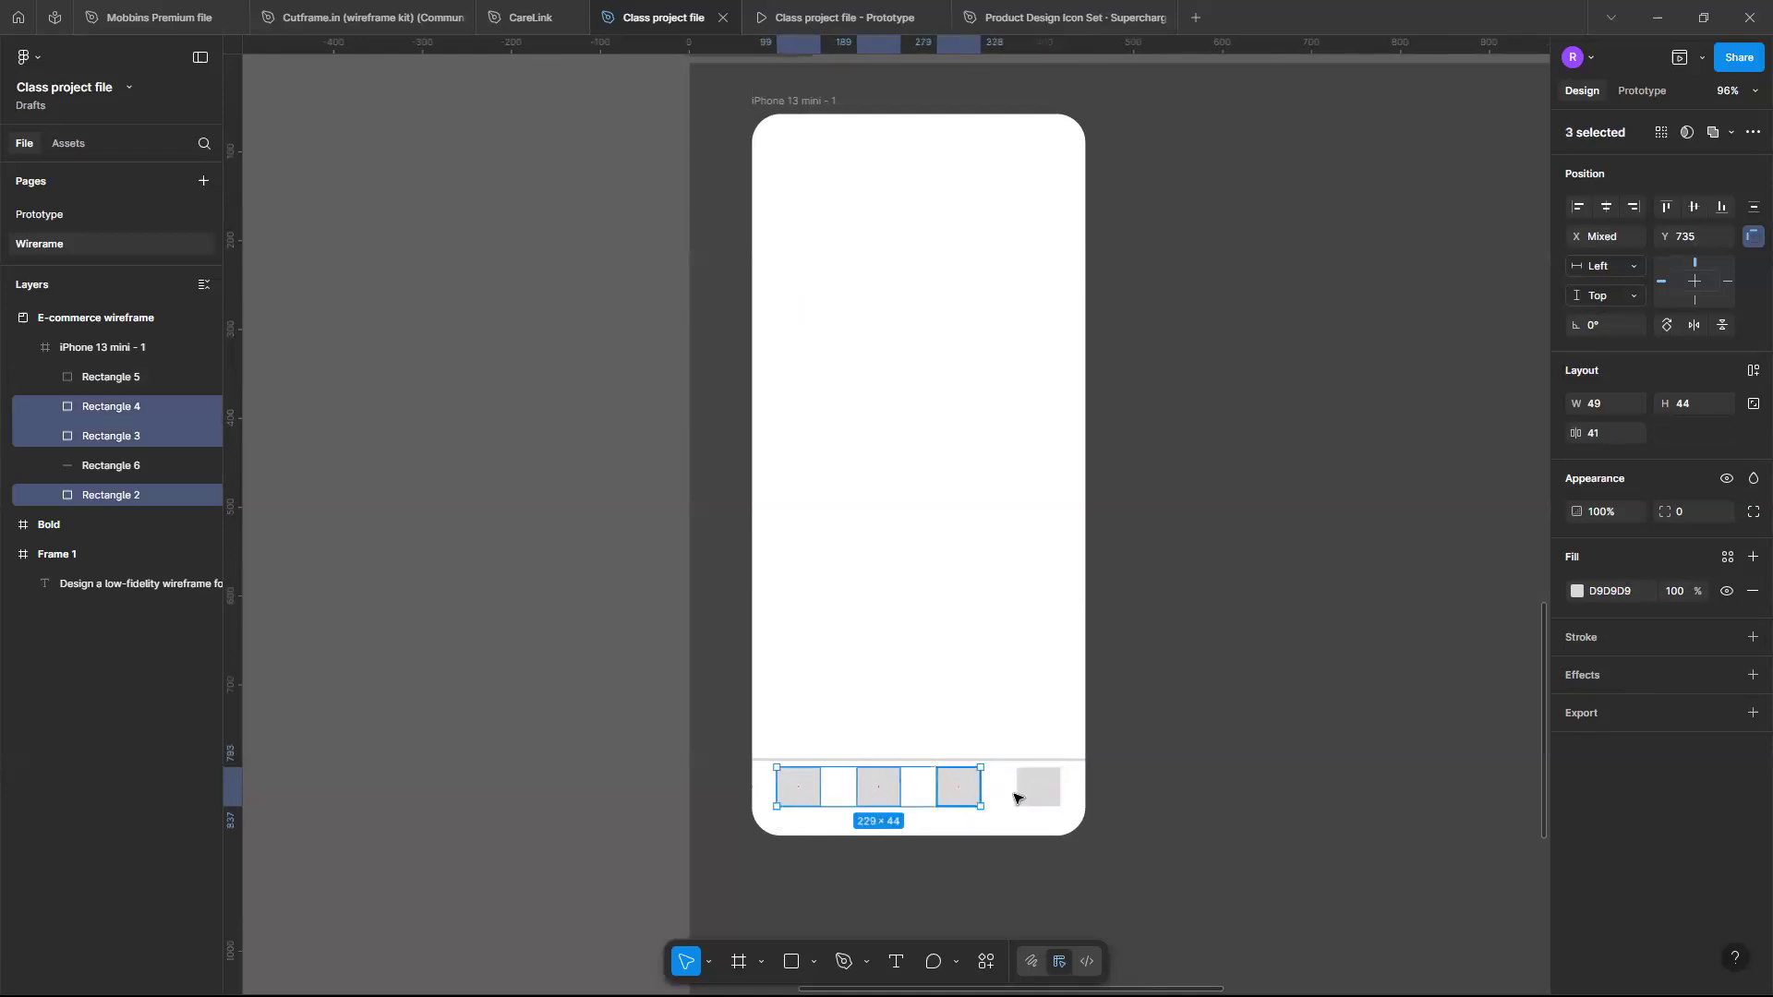
shift+click(1031, 799)
key(shift+Down)
key(shift+Down)
key(shift+Down)
key(shift+Up)
key(shift+Up)
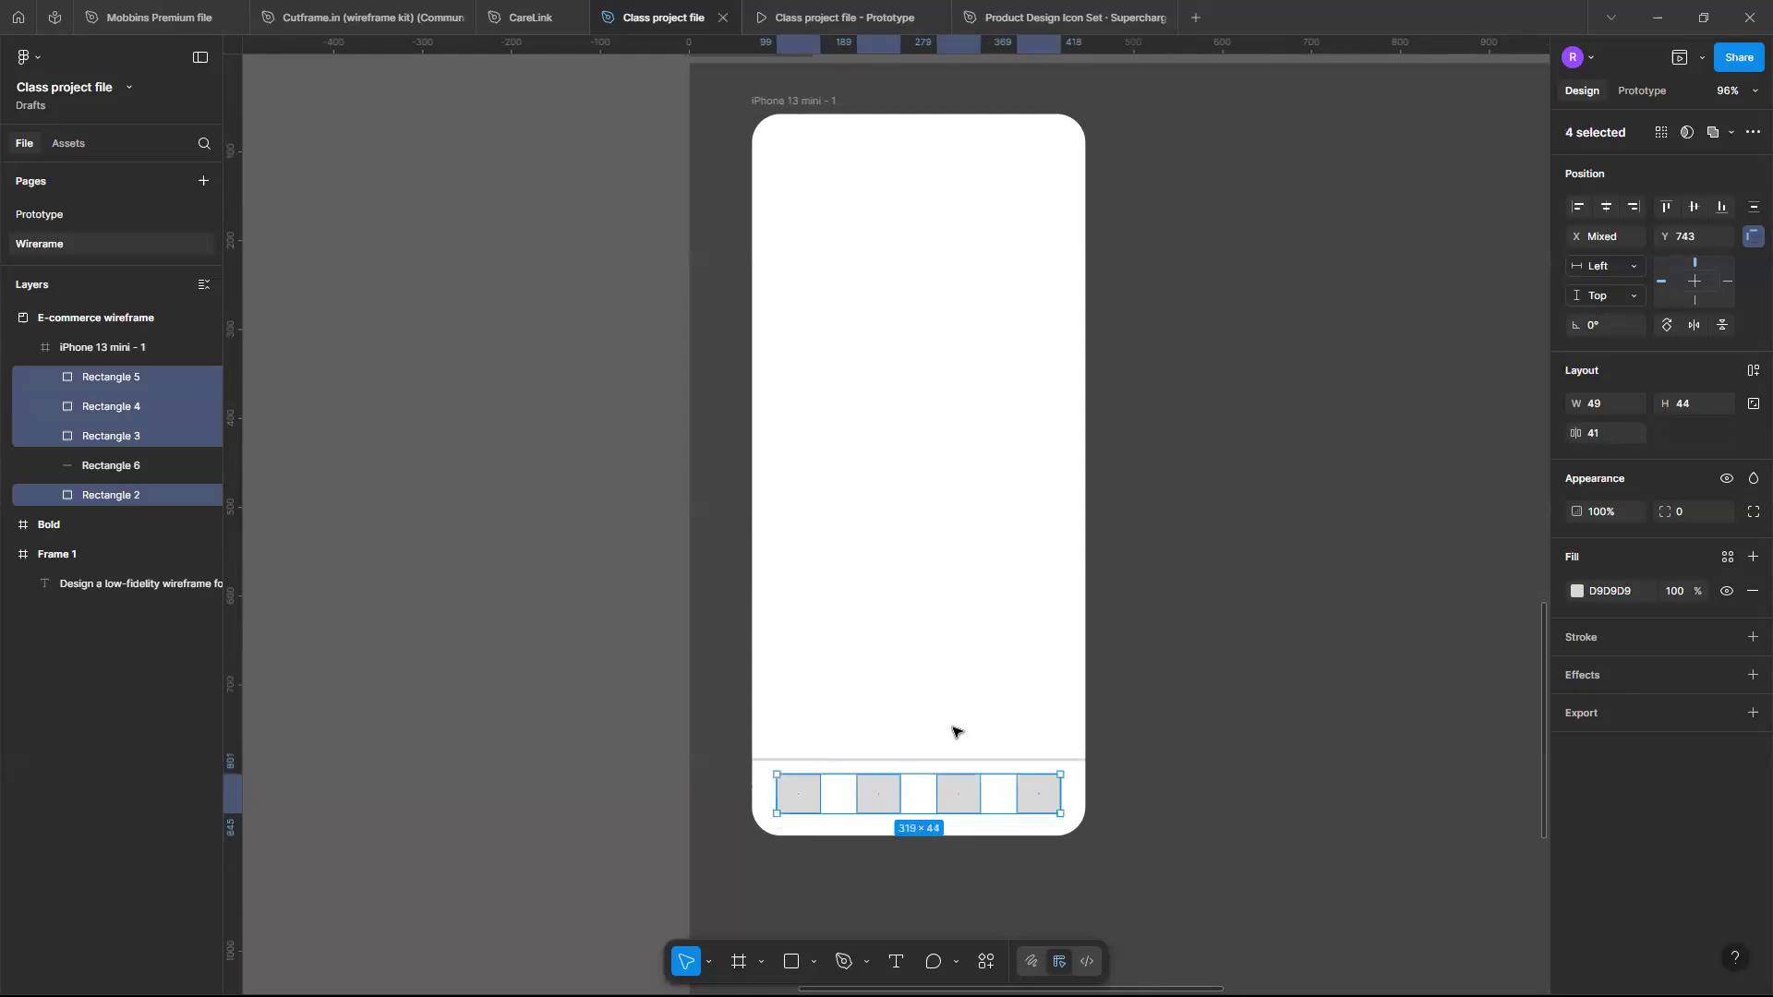
click(953, 731)
- Draw a 314 × 51 rectangle near the top of the phone frame for the search bar, placing it at X 31, Y 82
scroll(953, 732, up, 2)
scroll(953, 731, down, 3)
scroll(953, 732, up, 2)
scroll(953, 731, up, 2)
scroll(953, 732, up, 2)
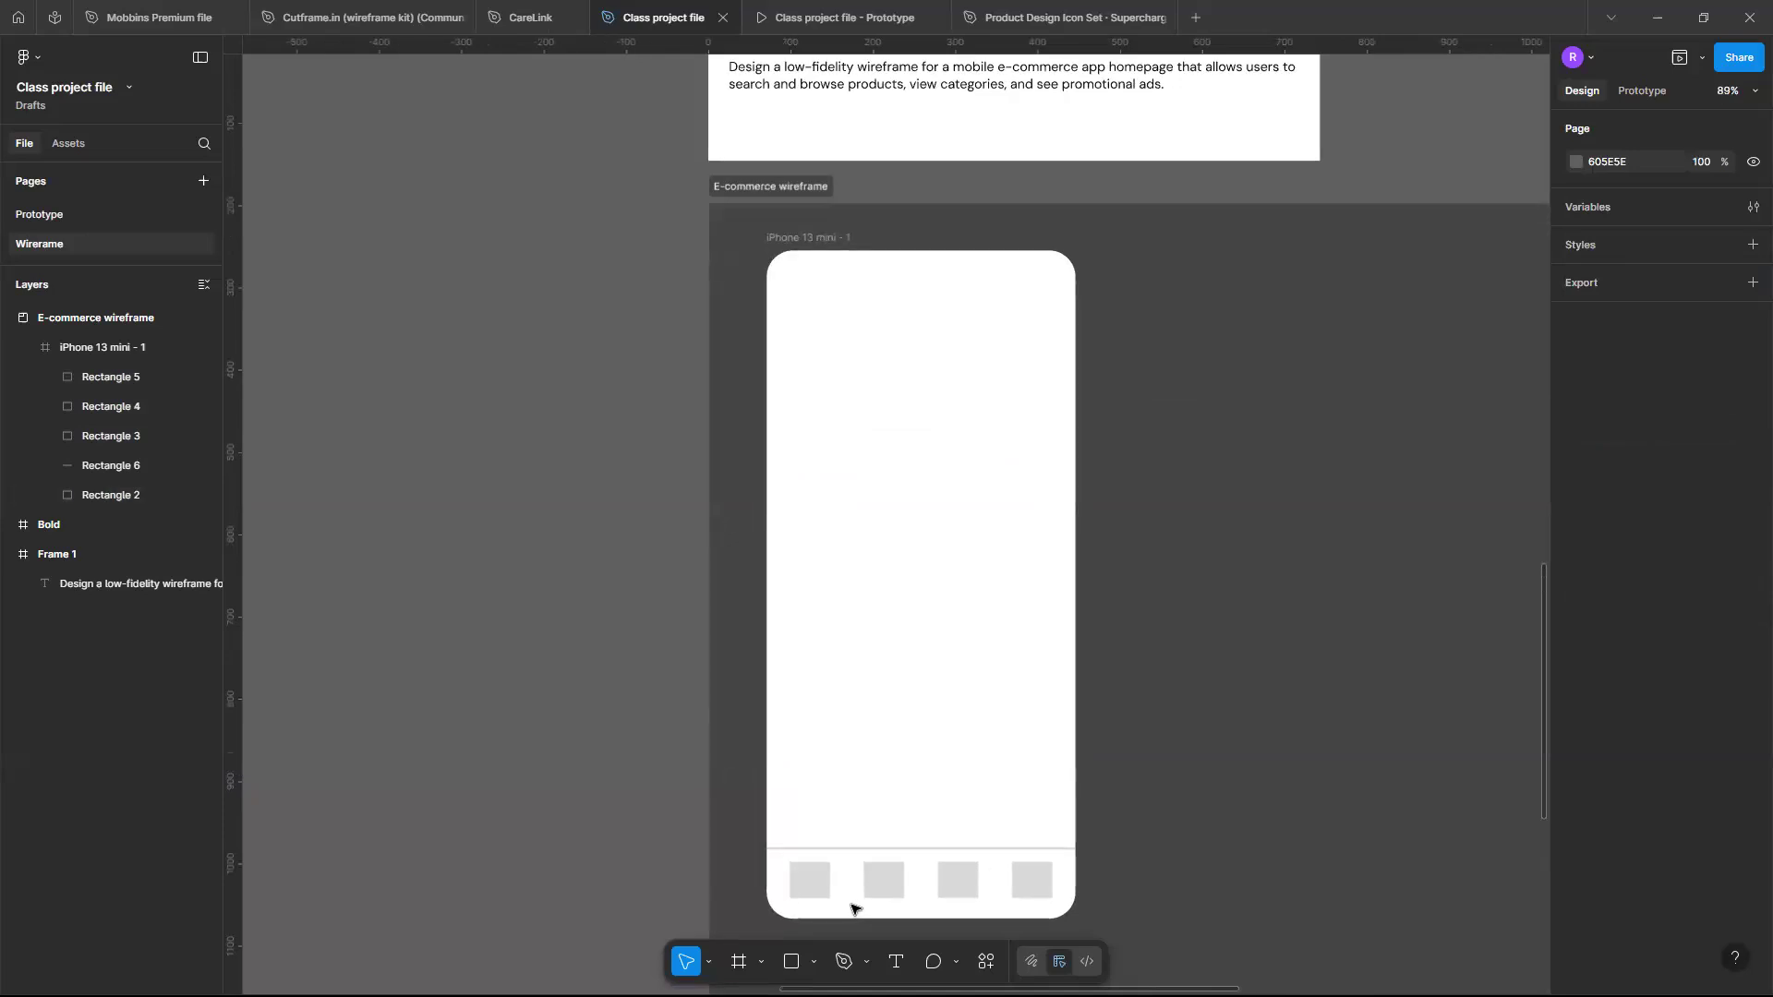
scroll(851, 909, up, 1)
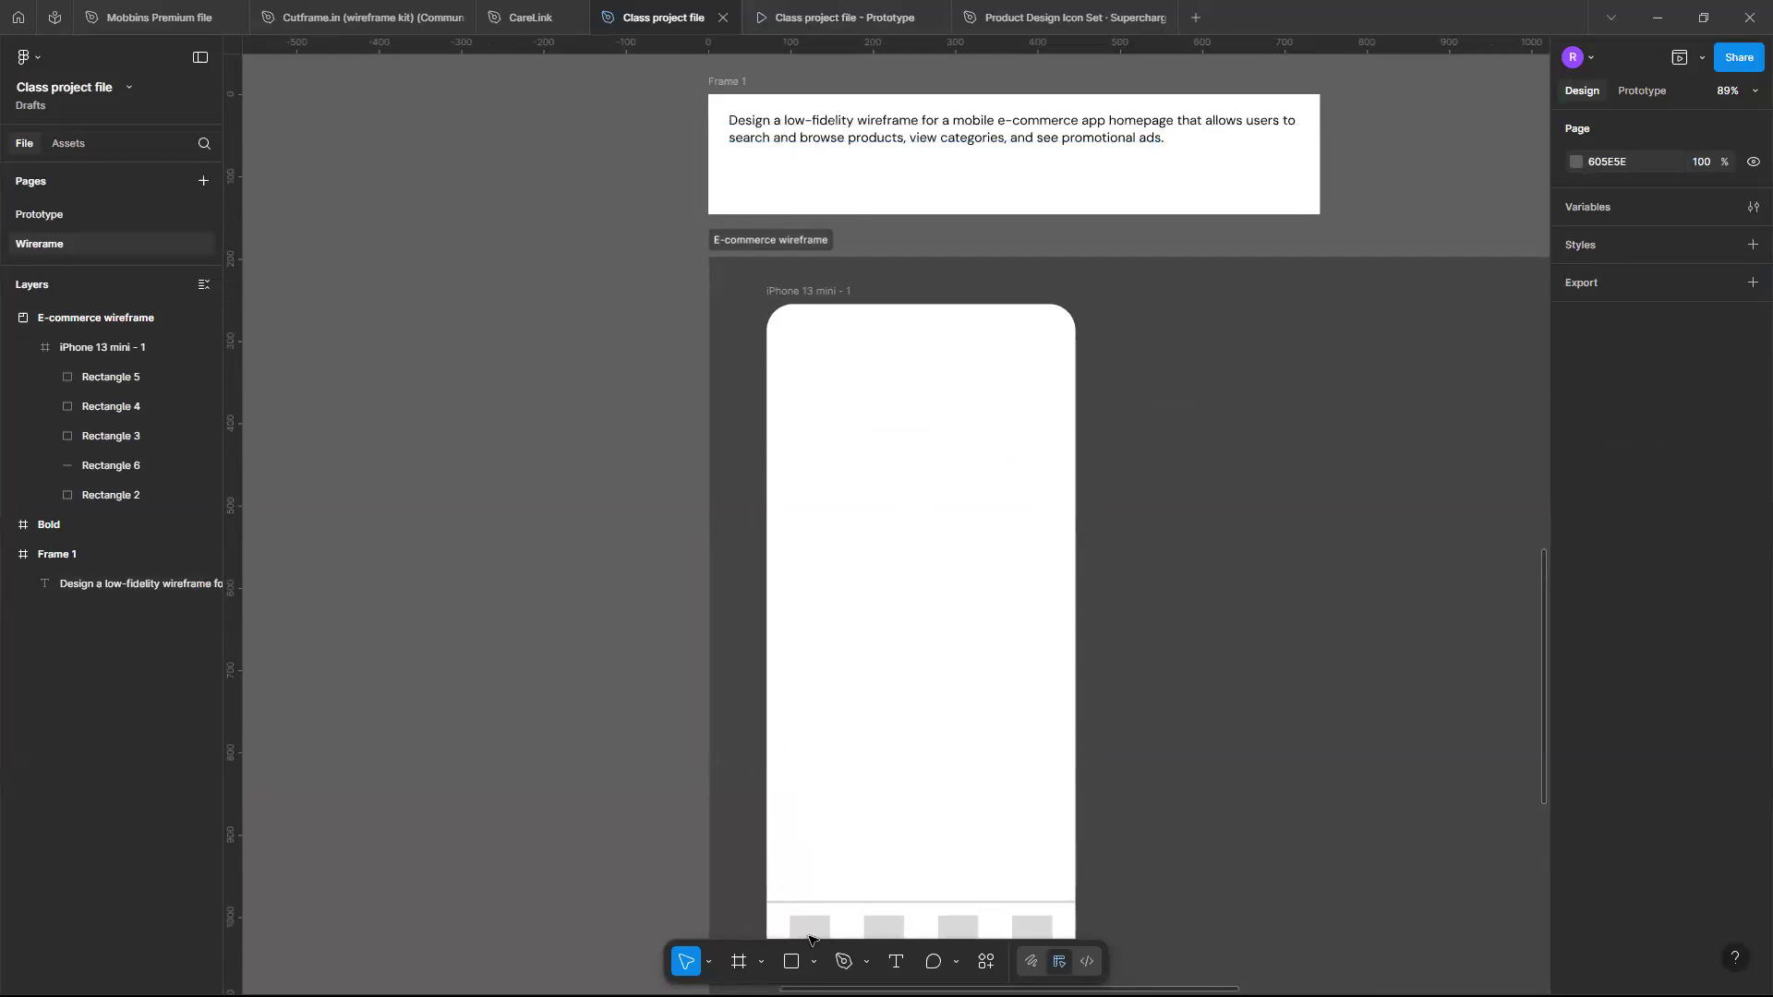
click(789, 963)
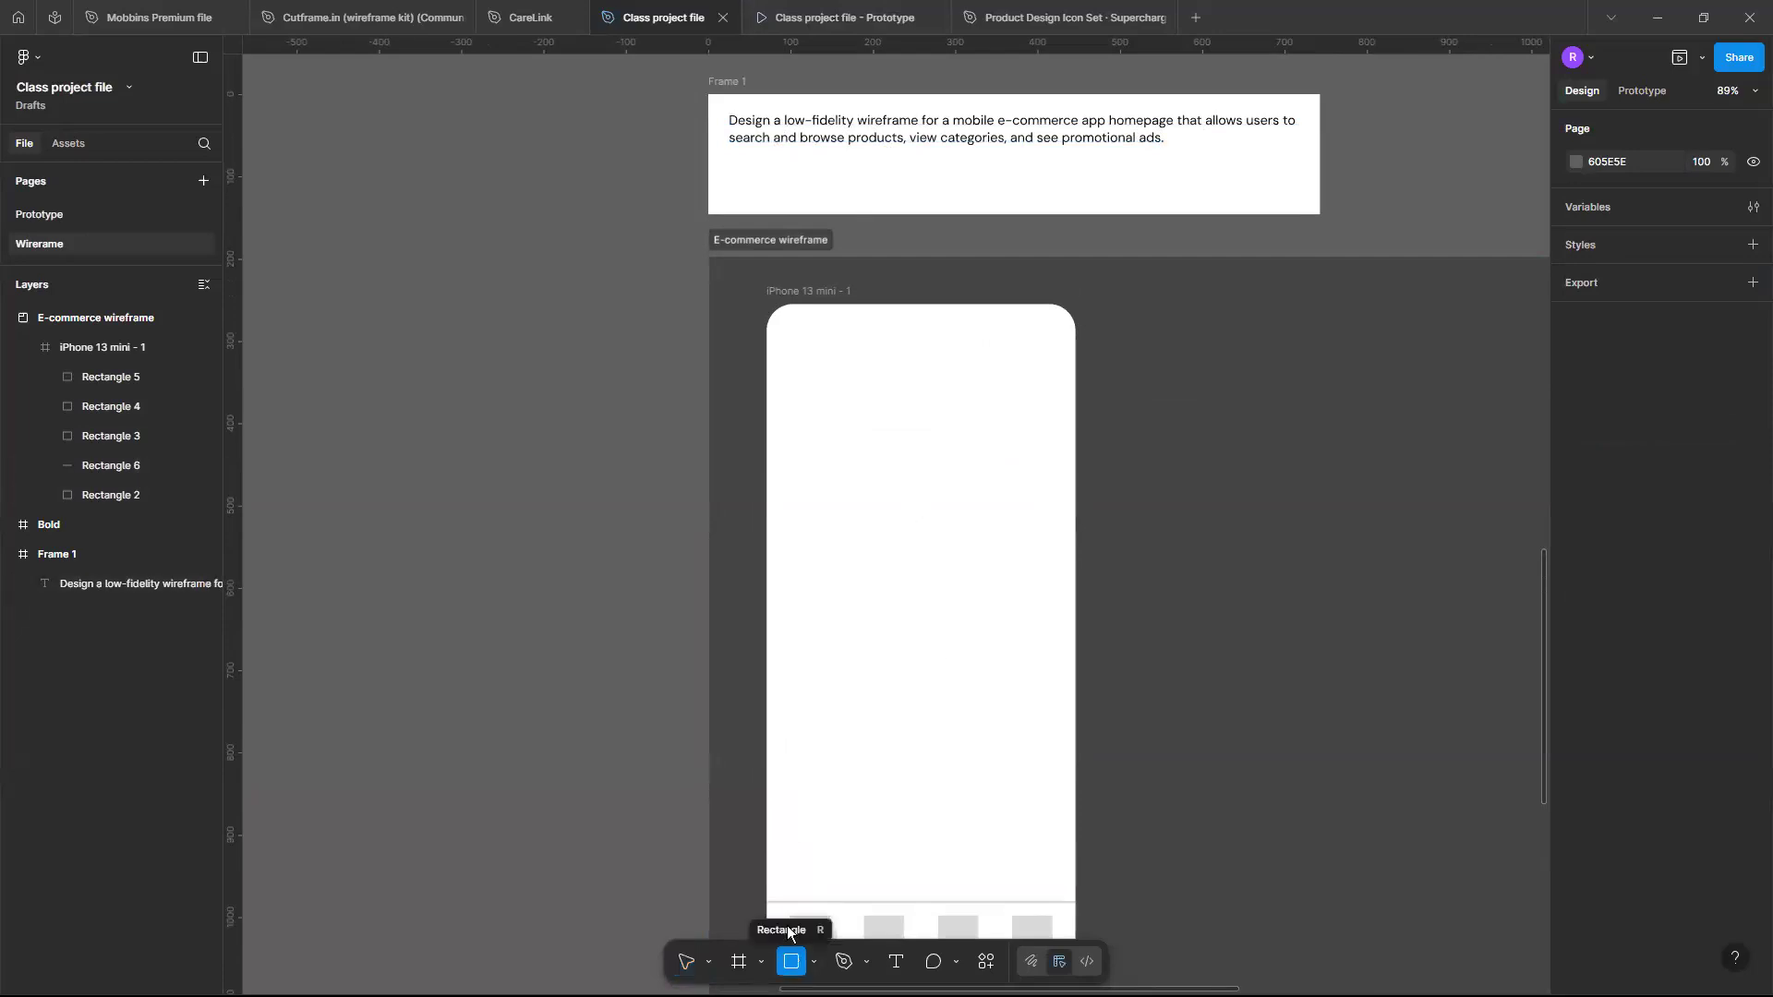
scroll(823, 399, up, 5)
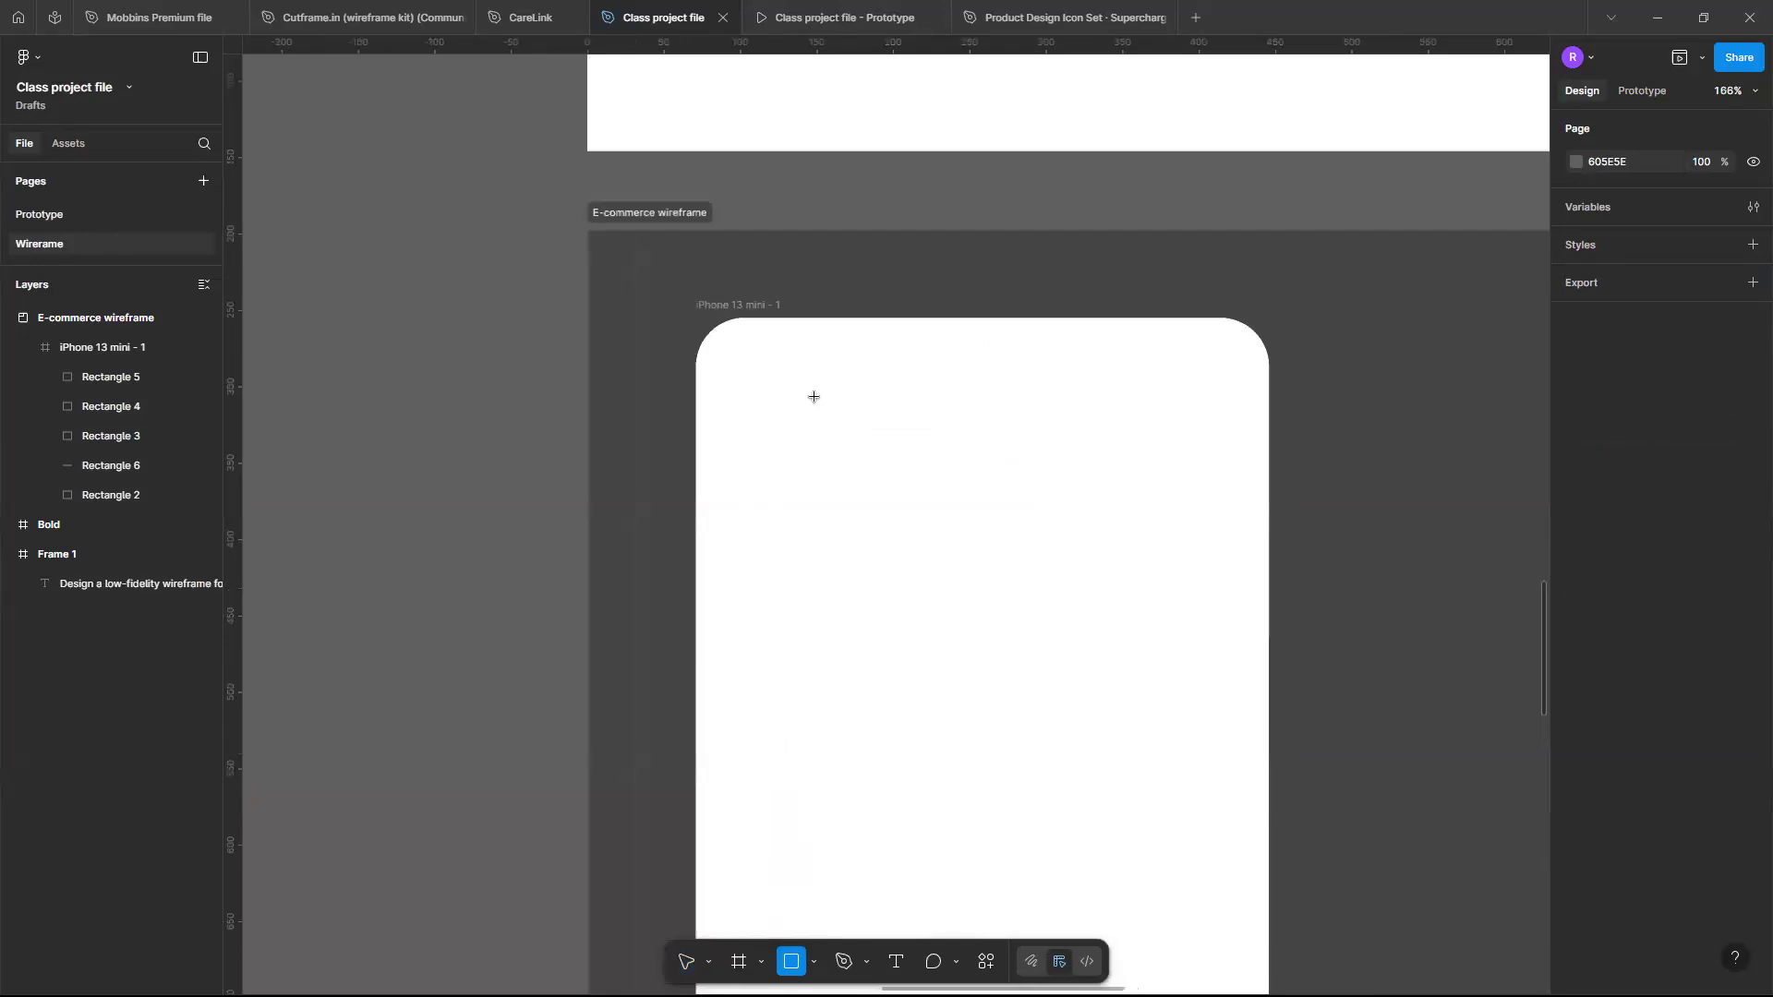
drag(726, 419, 1206, 497)
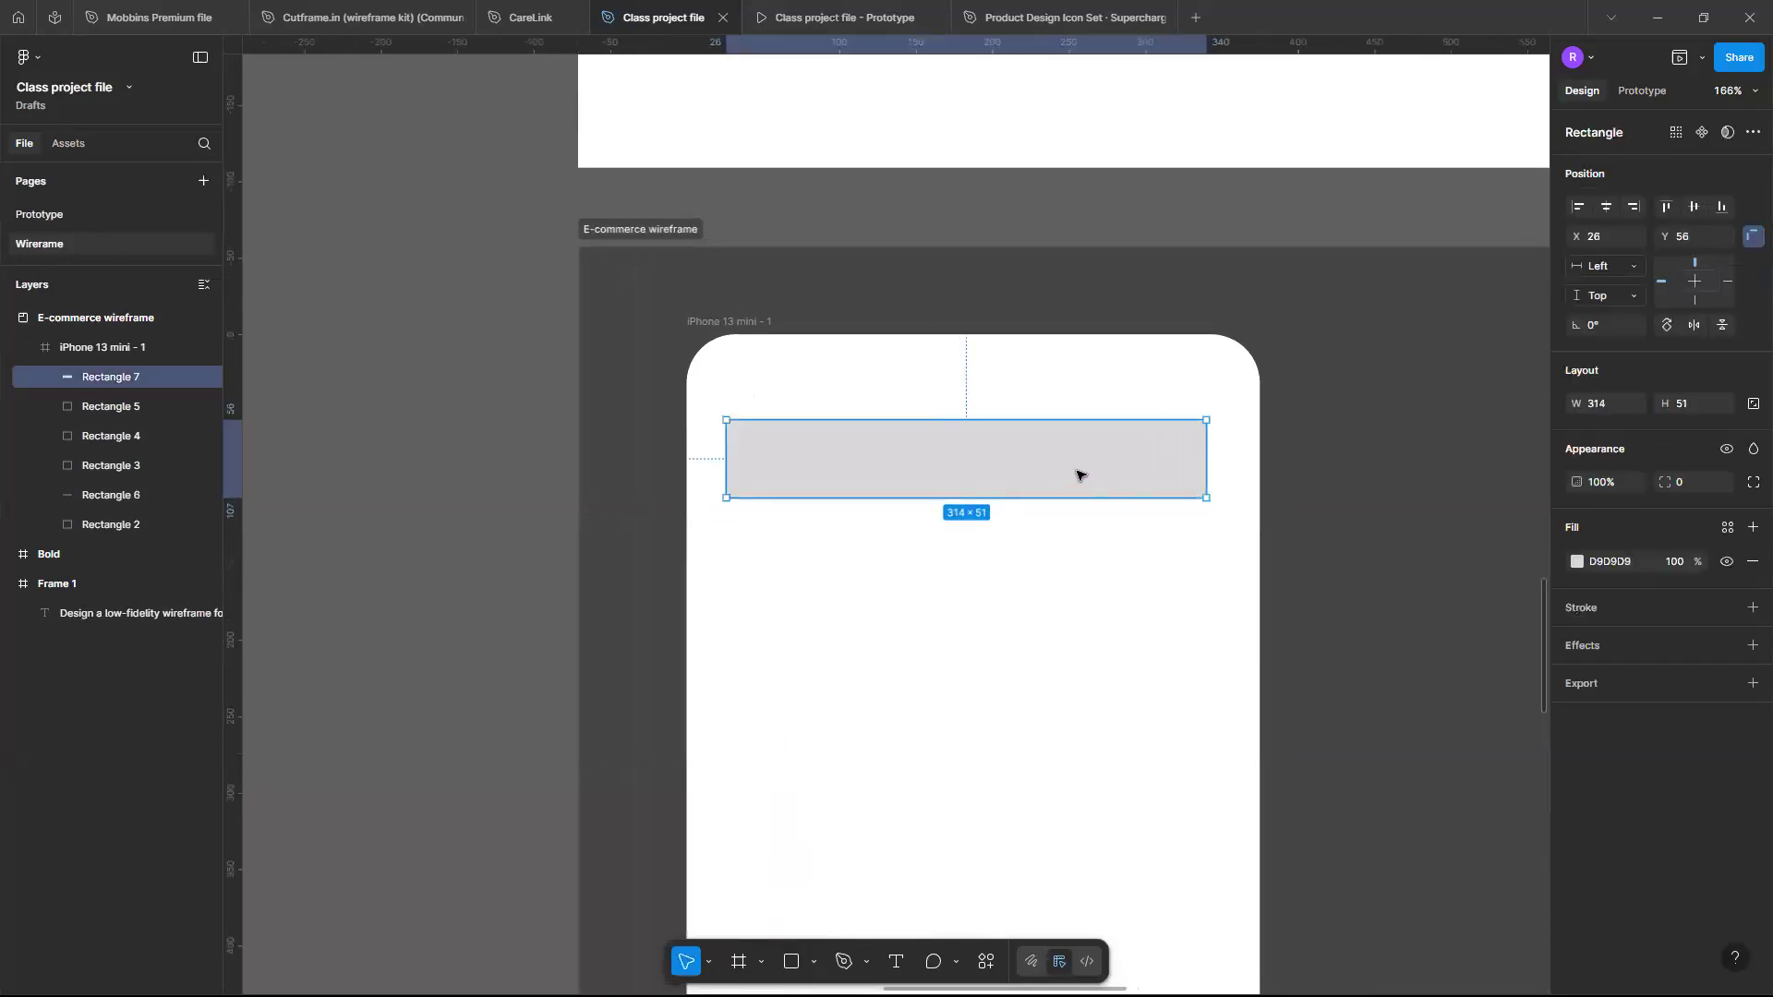
drag(1077, 472, 1084, 475)
key(Down)
key(Down)
key(Down)
key(Down)
key(Down)
key(Down)
key(Down)
key(Down)
key(Down)
key(Down)
key(Down)
key(Down)
key(Down)
key(Down)
key(Down)
key(Down)
key(Down)
key(Down)
key(Down)
key(Down)
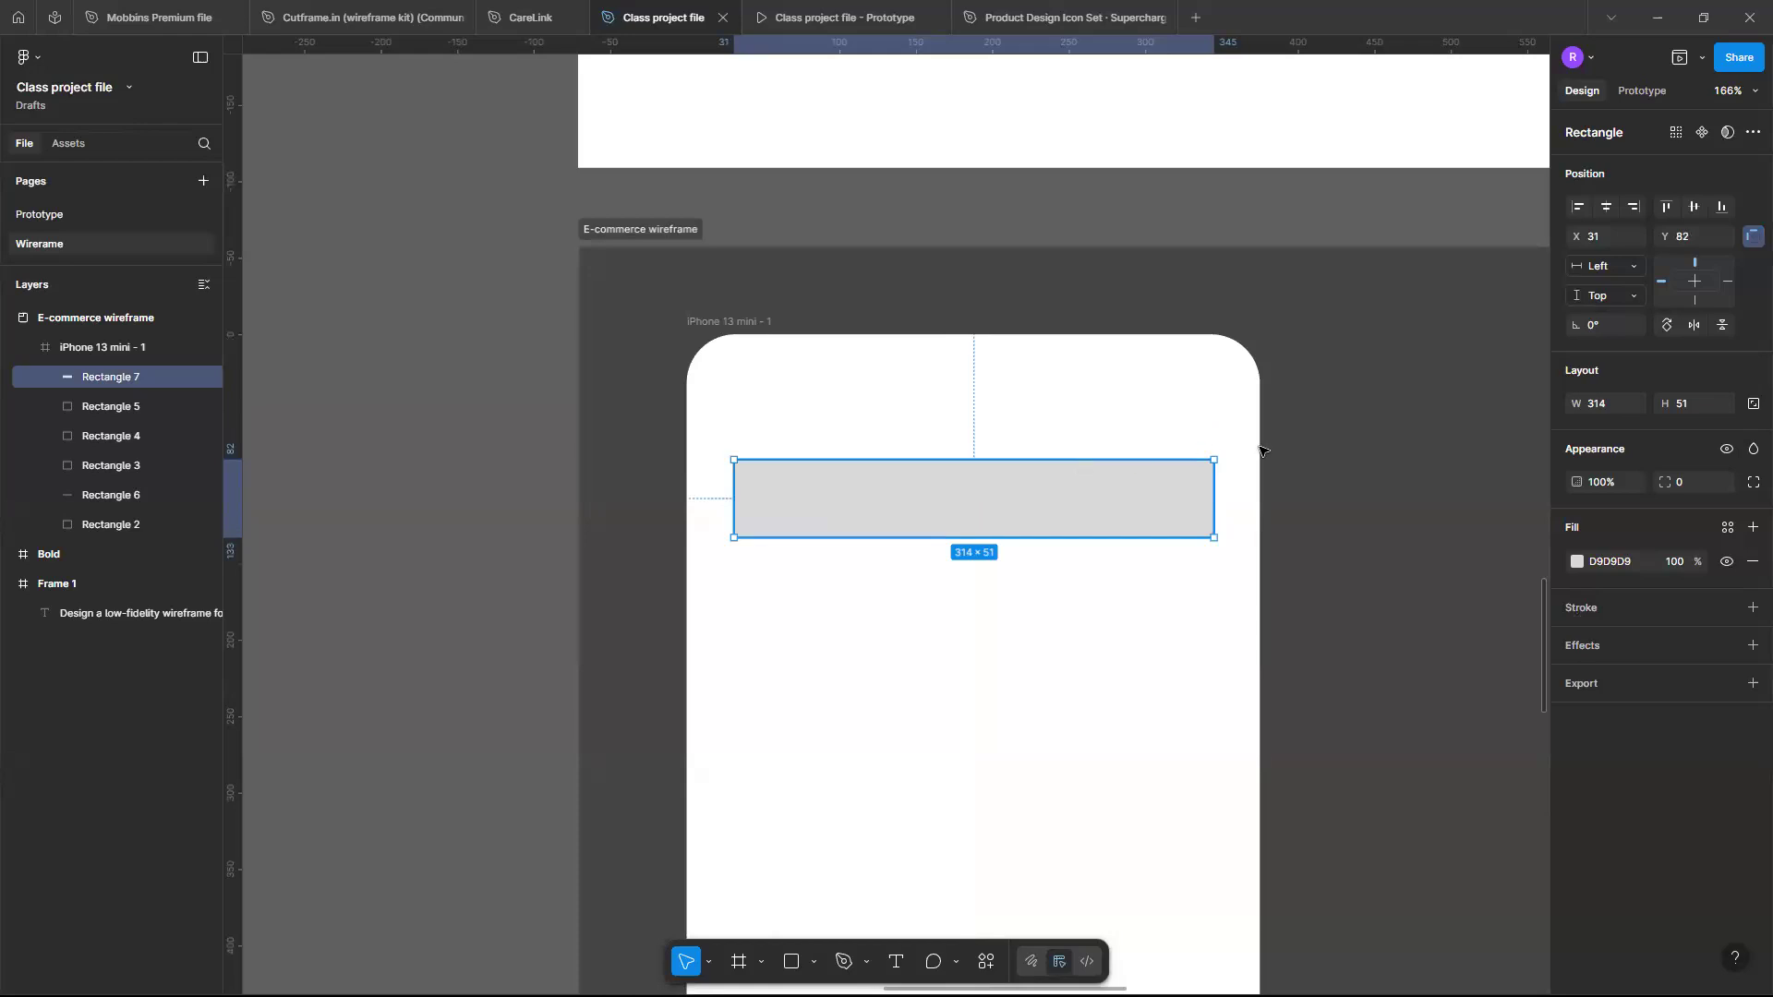
key(Escape)
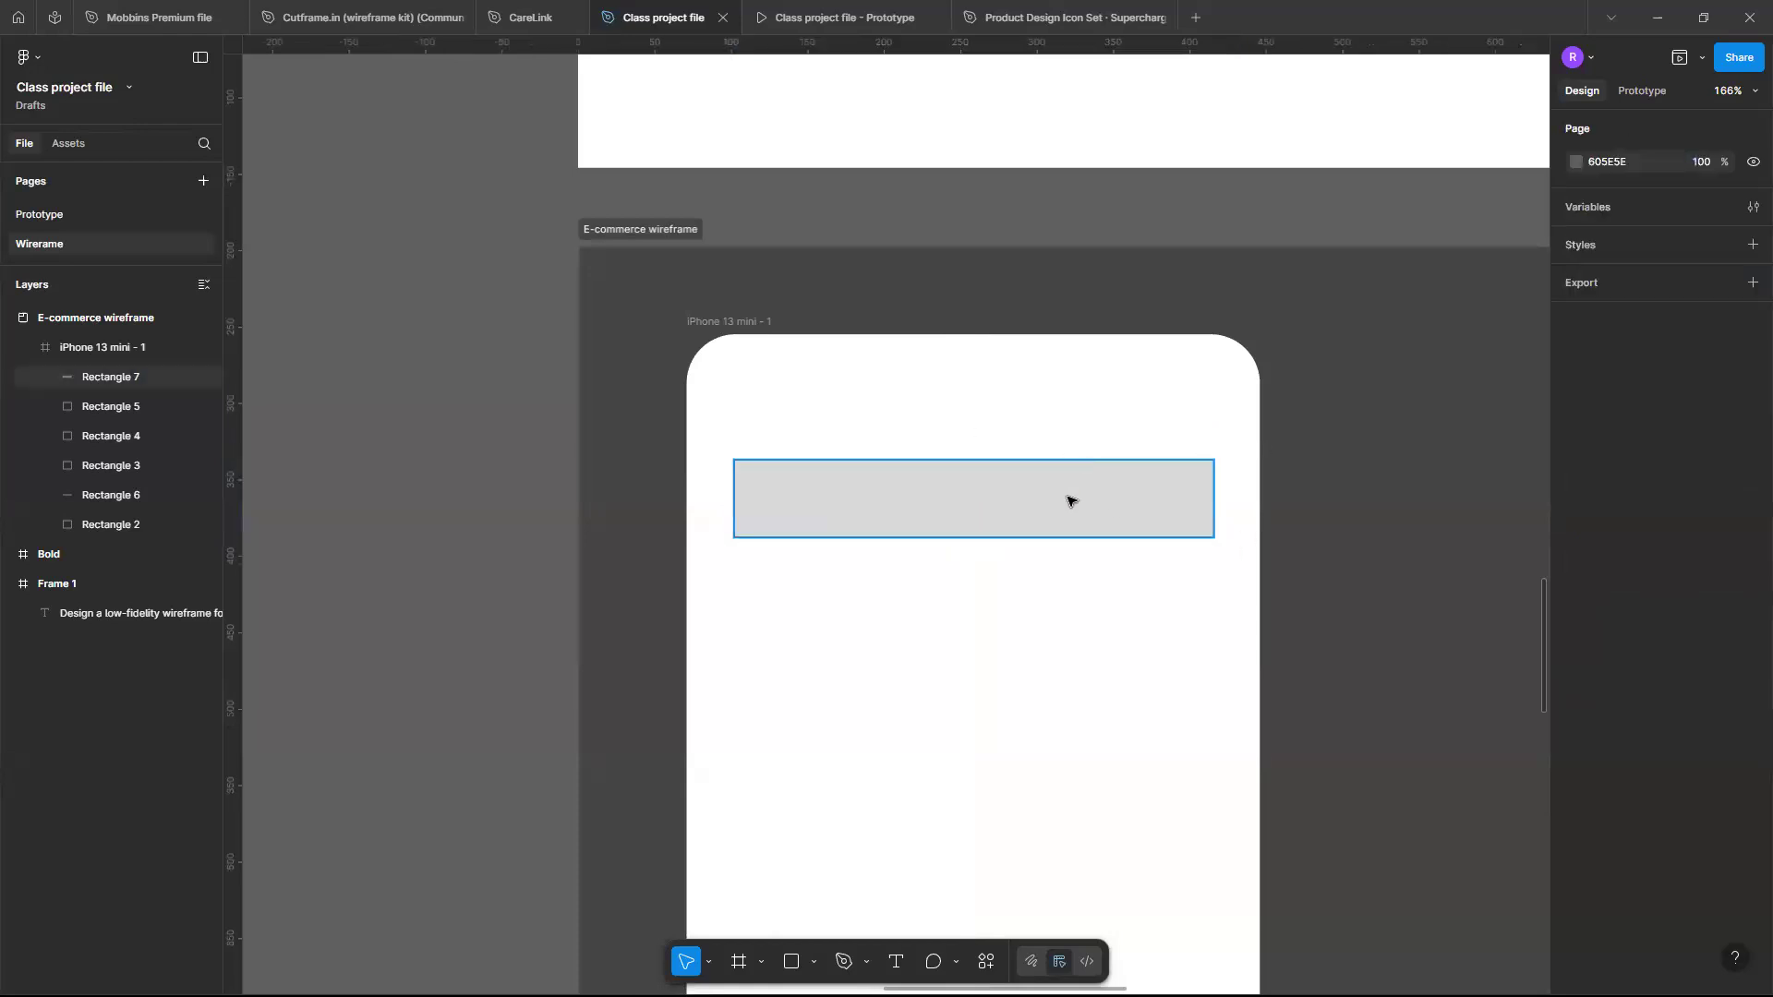
- Round the search bar's corners with a corner radius of 32
click(1143, 498)
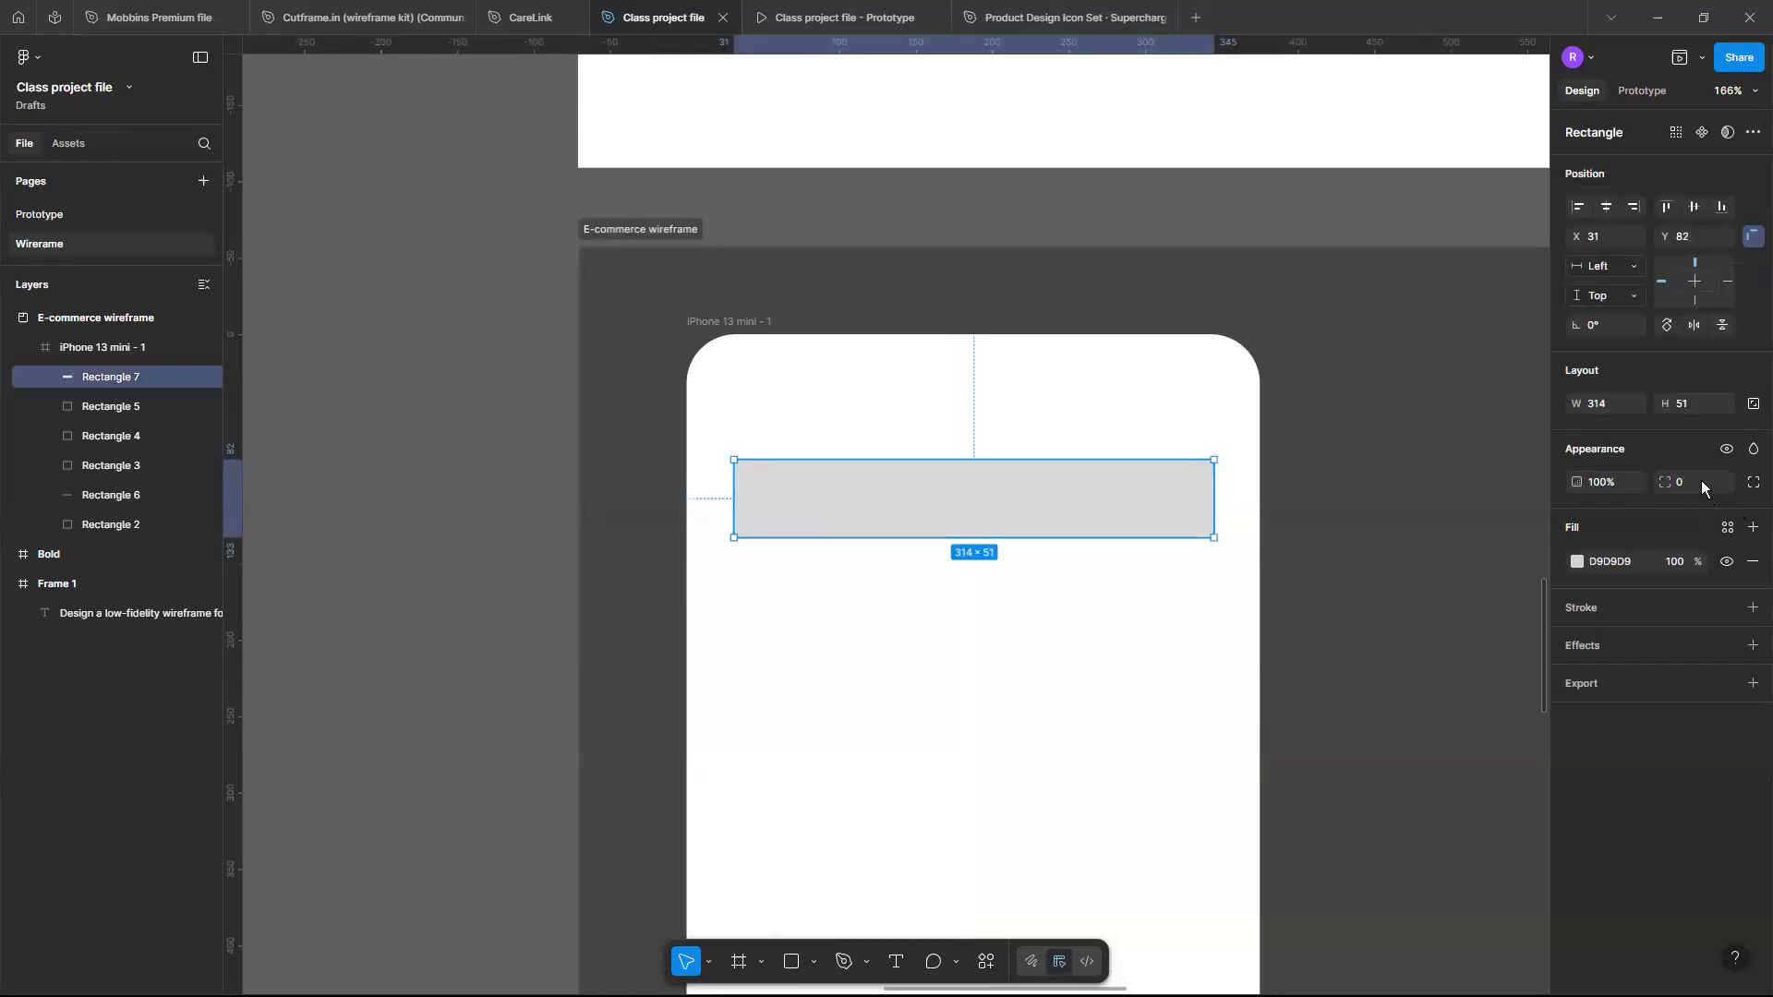
click(1700, 482)
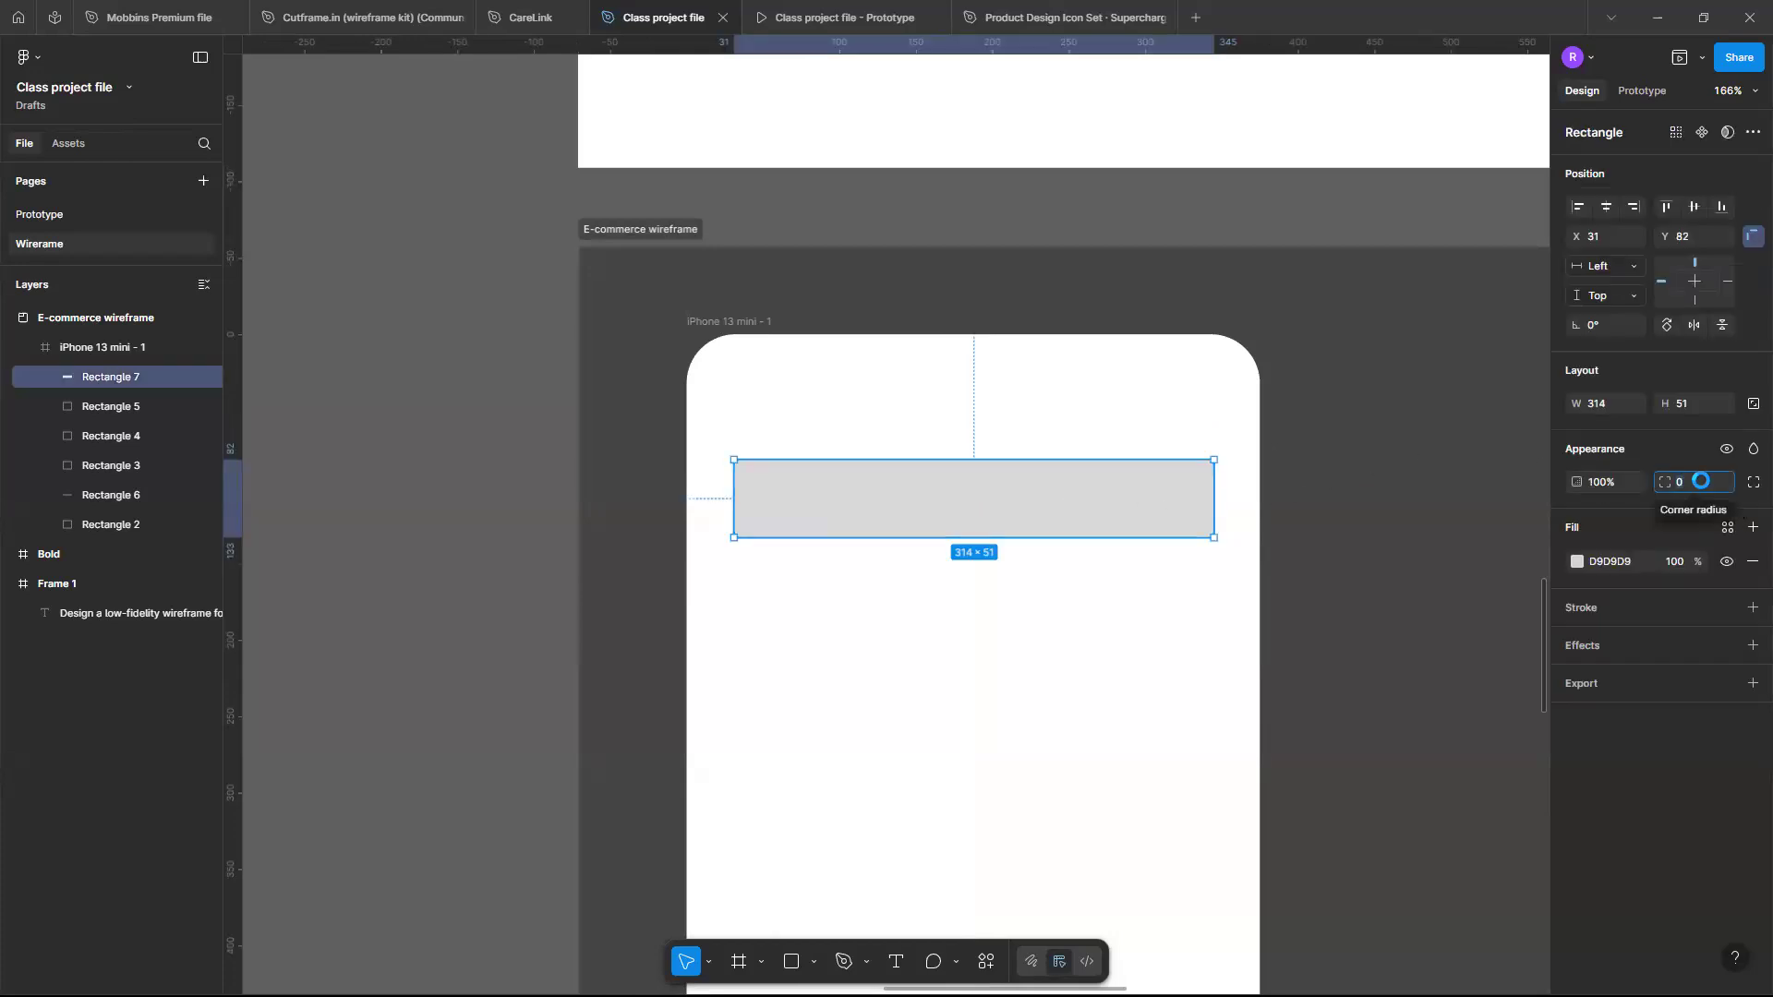
text(32)
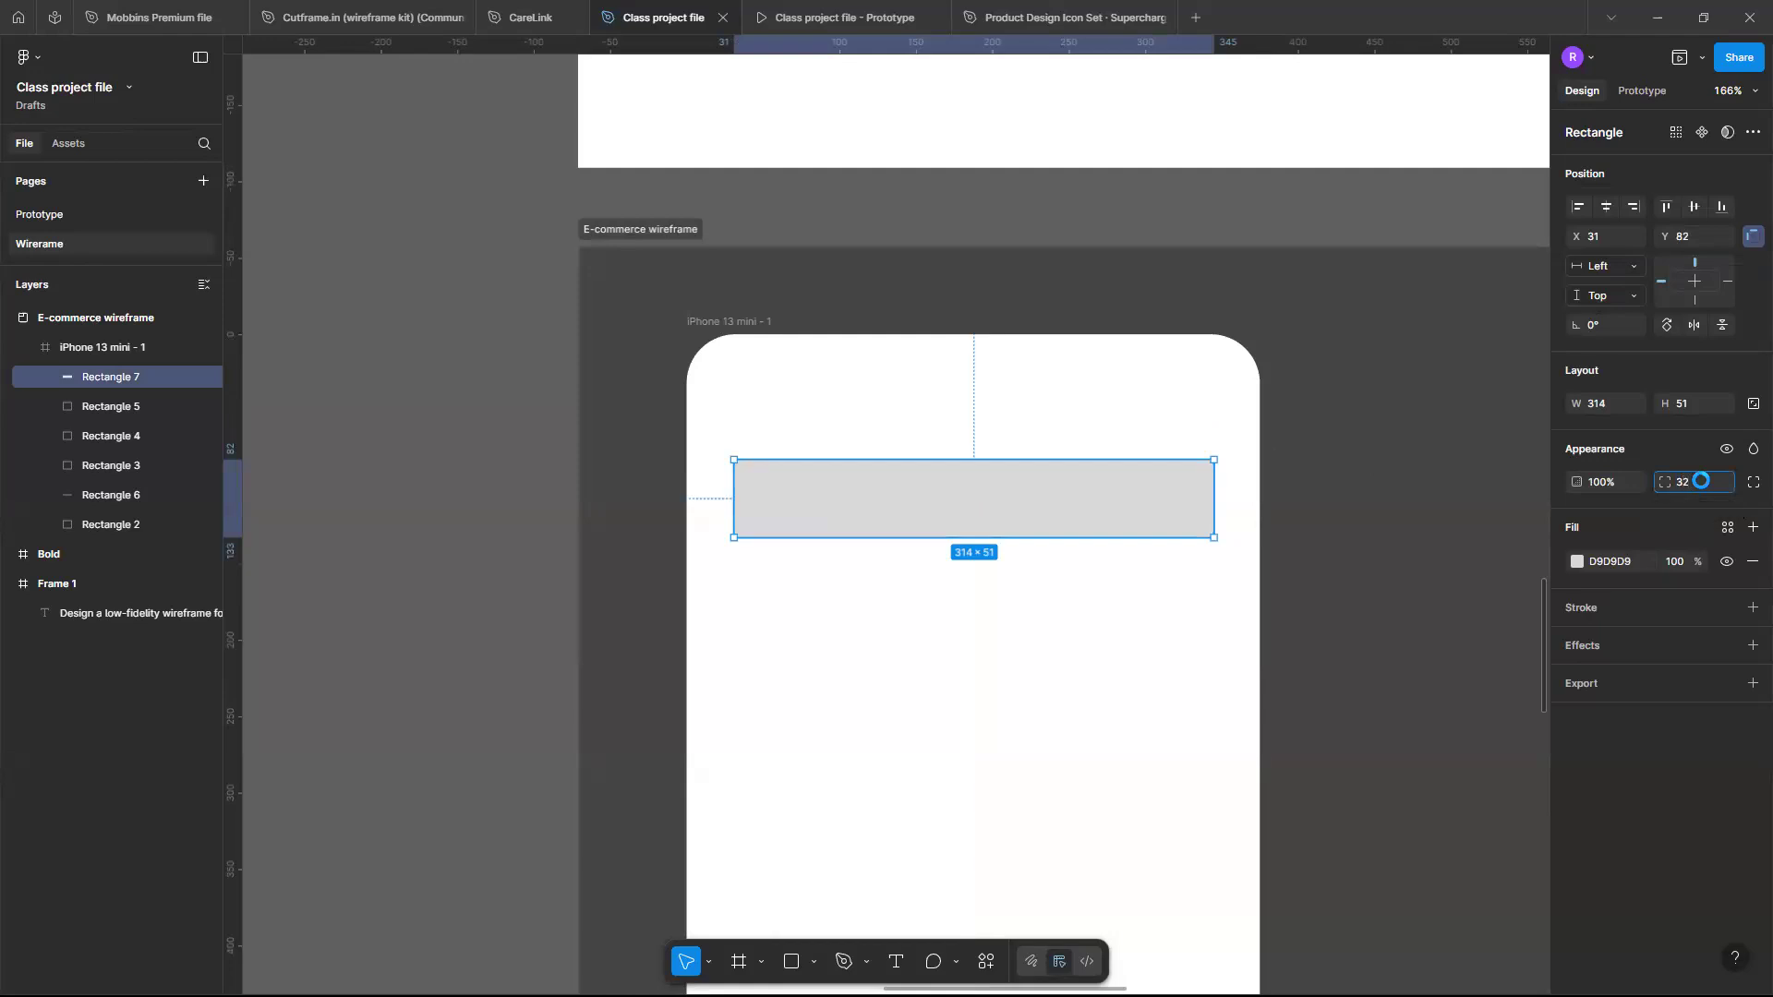
key(Return)
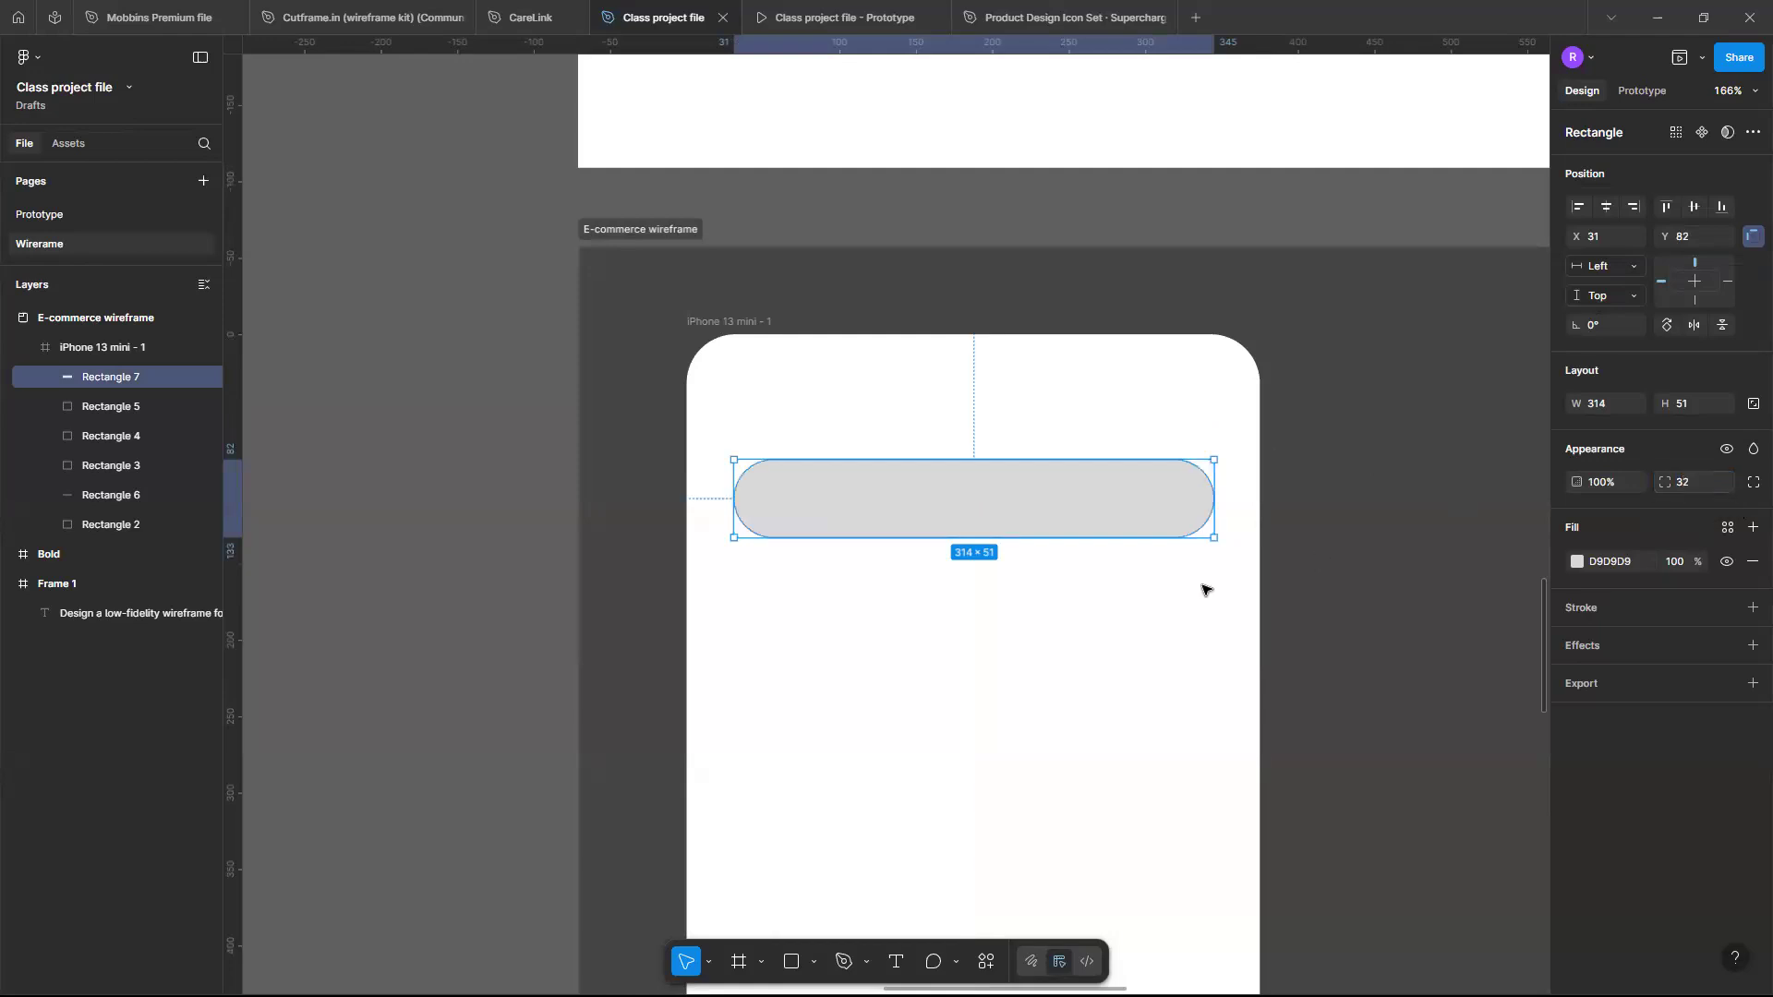
click(1153, 572)
- Move the search bar to Y 81 and stretch both ends so it spans about 331 wide from X 21
drag(1061, 507, 1058, 514)
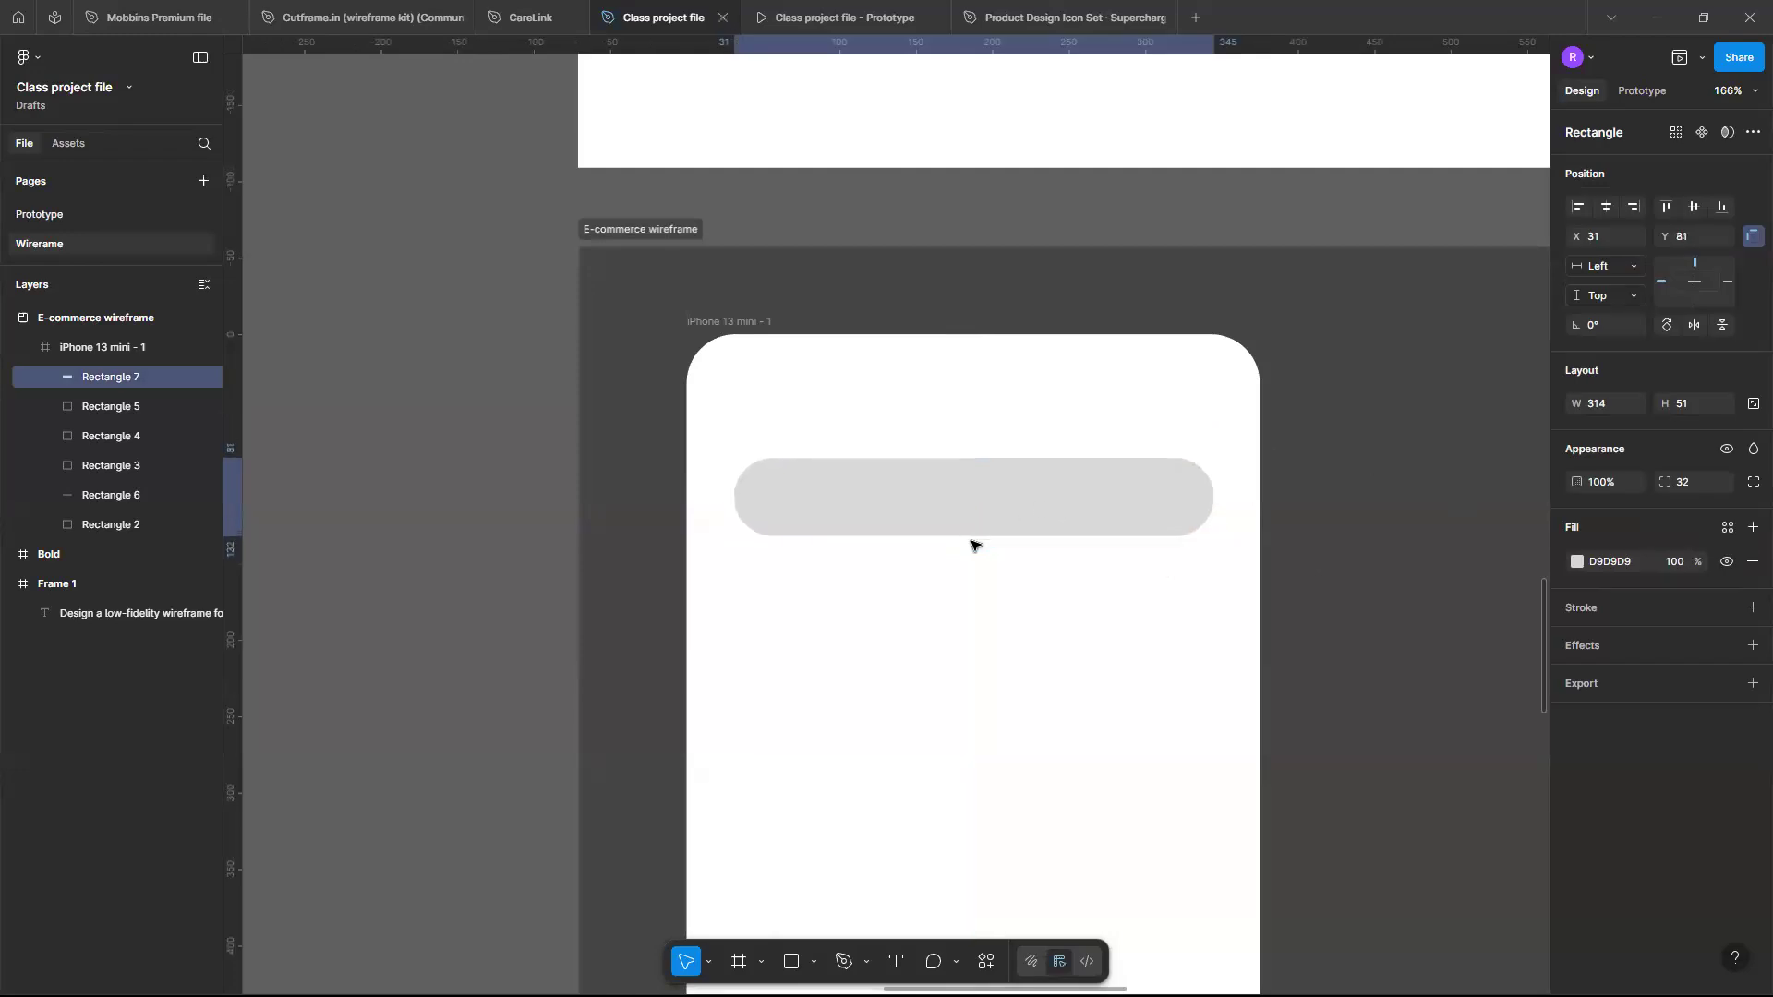
drag(728, 500, 717, 496)
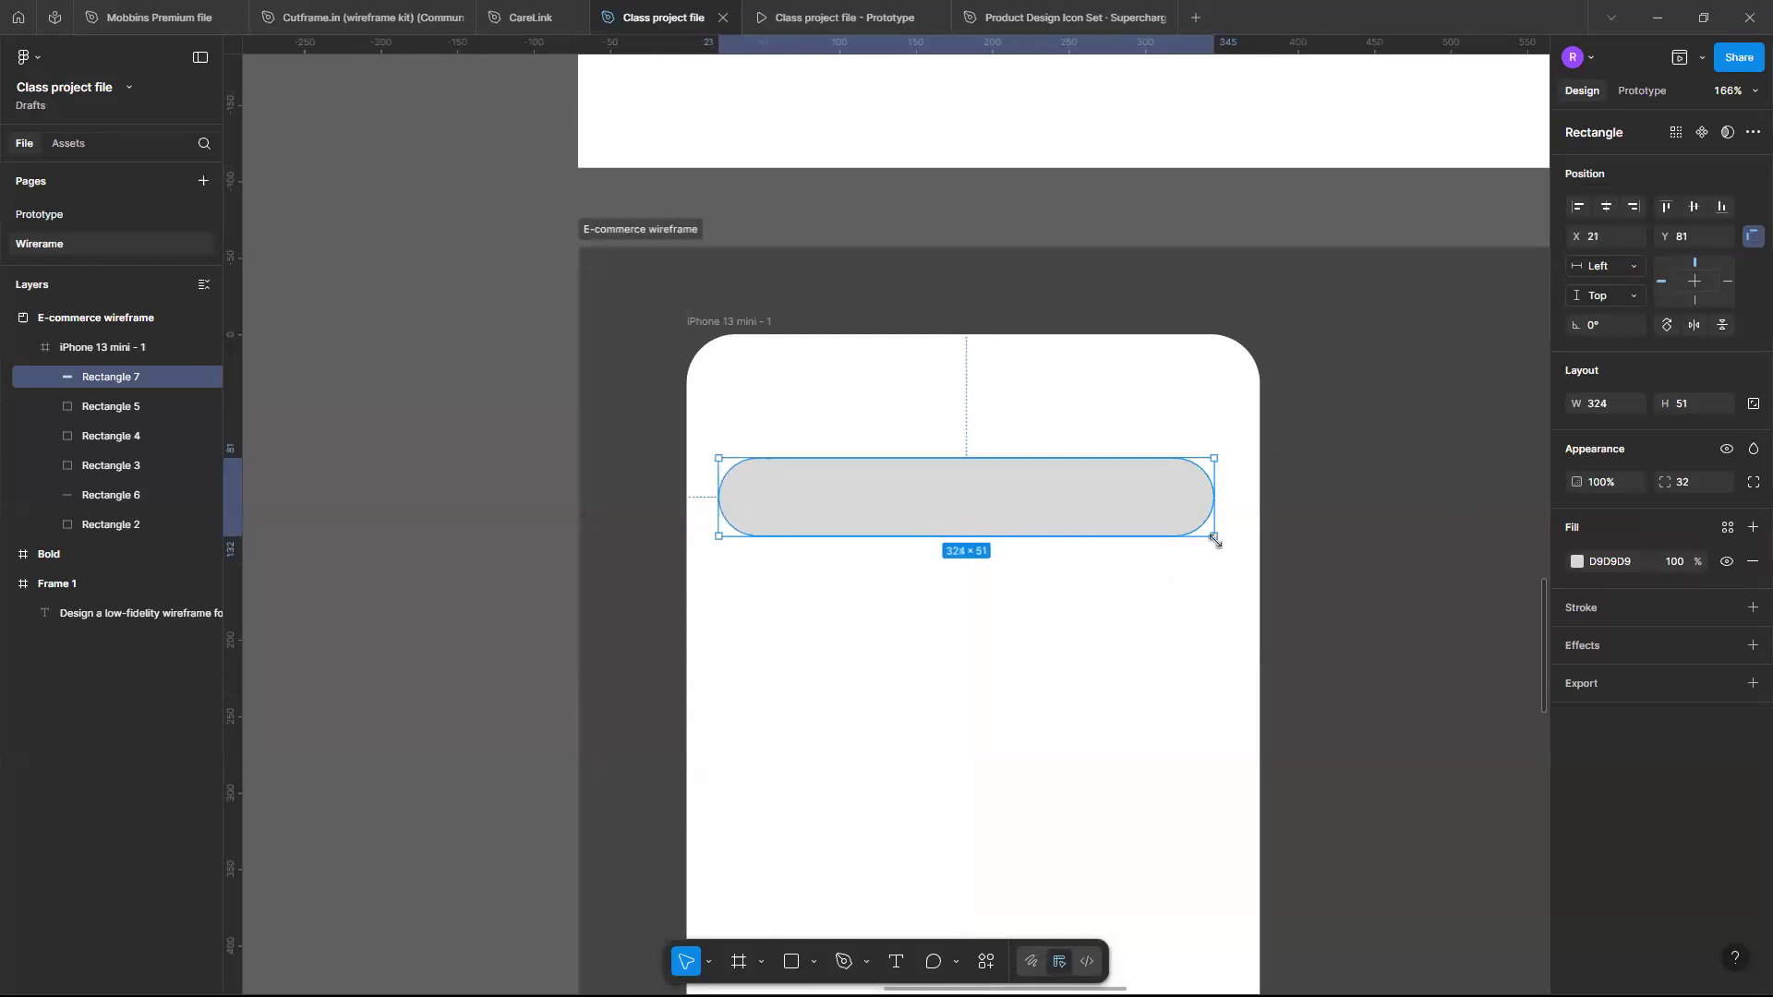
drag(1221, 501, 1228, 499)
click(1150, 568)
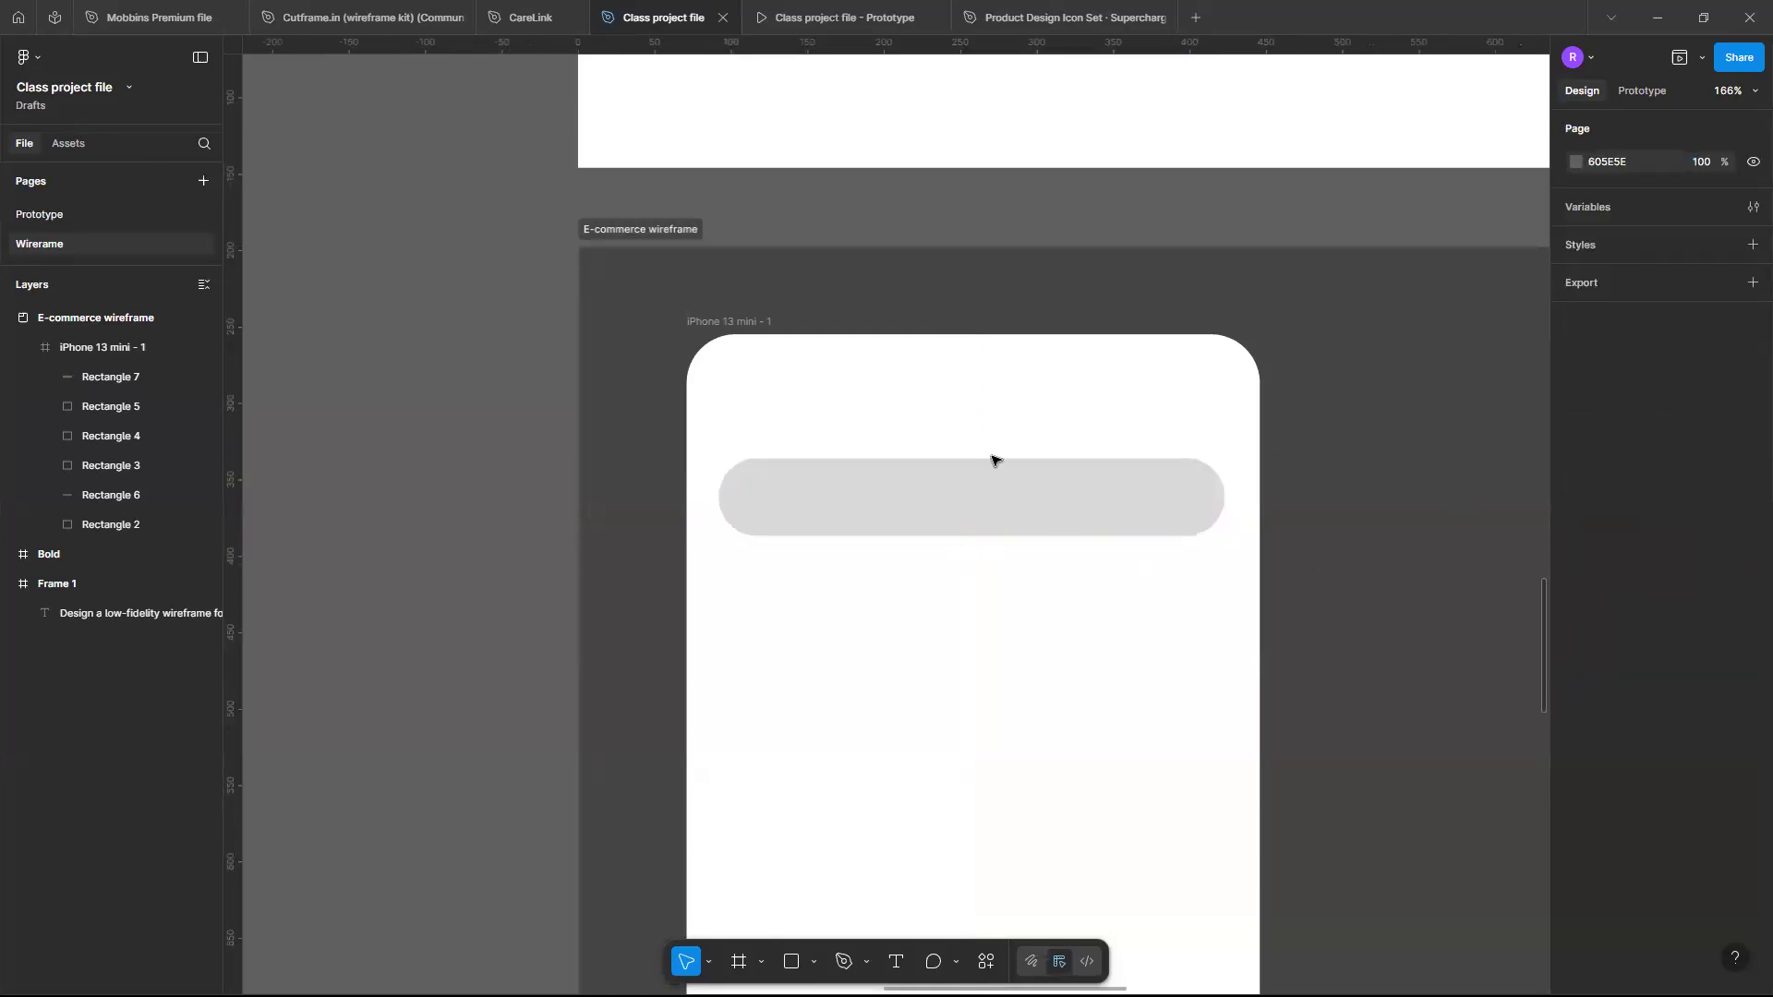
click(1007, 499)
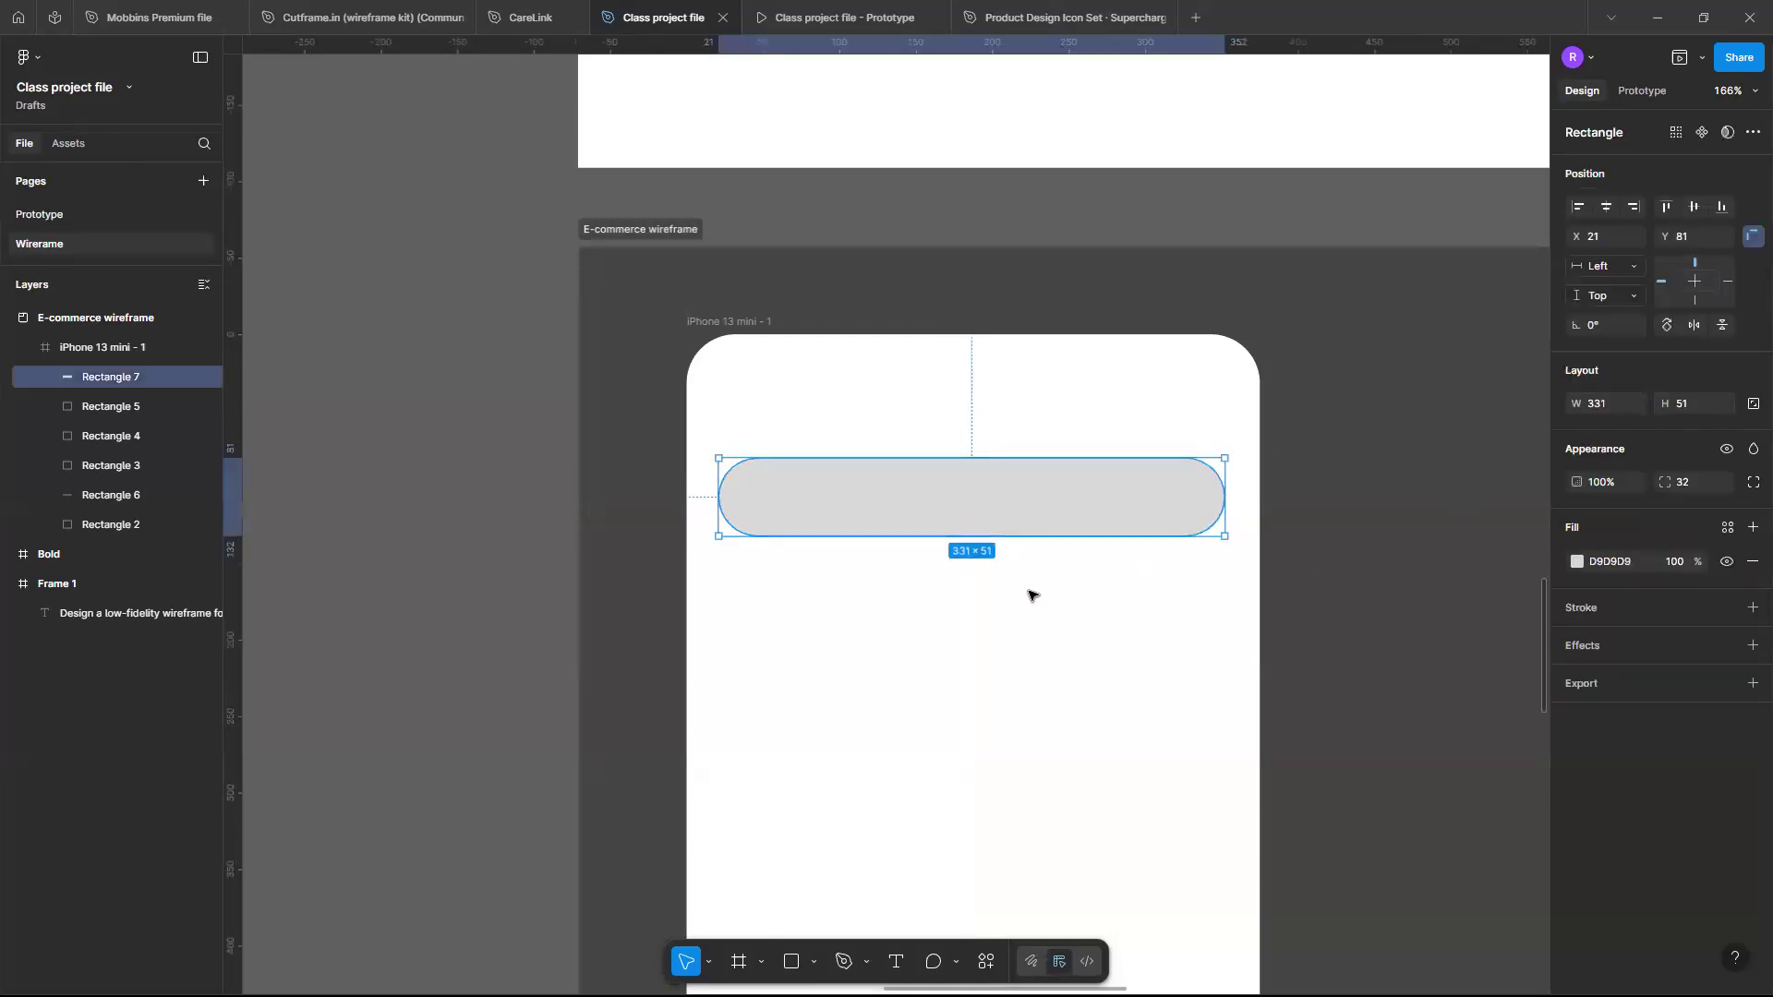
- Add a grey 787878 stroke to the search bar and remove its fill
scroll(1029, 594, down, 4)
scroll(1028, 594, down, 5)
scroll(1028, 594, up, 3)
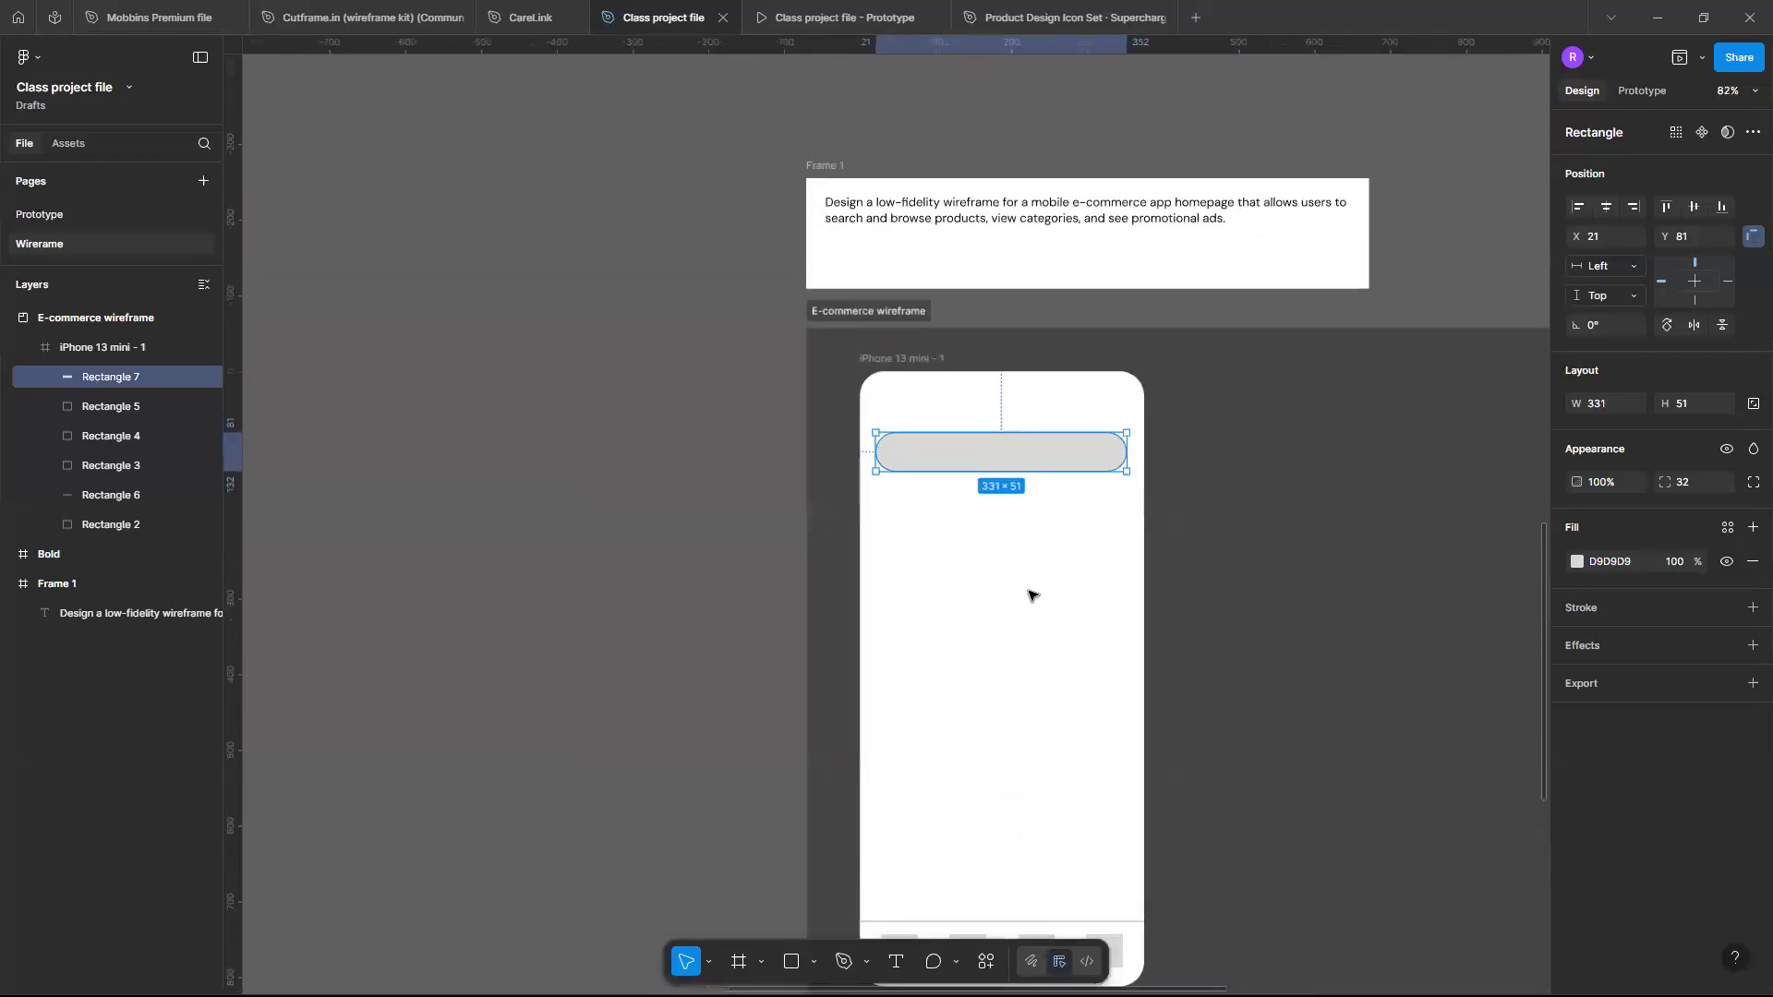
scroll(1017, 560, up, 1)
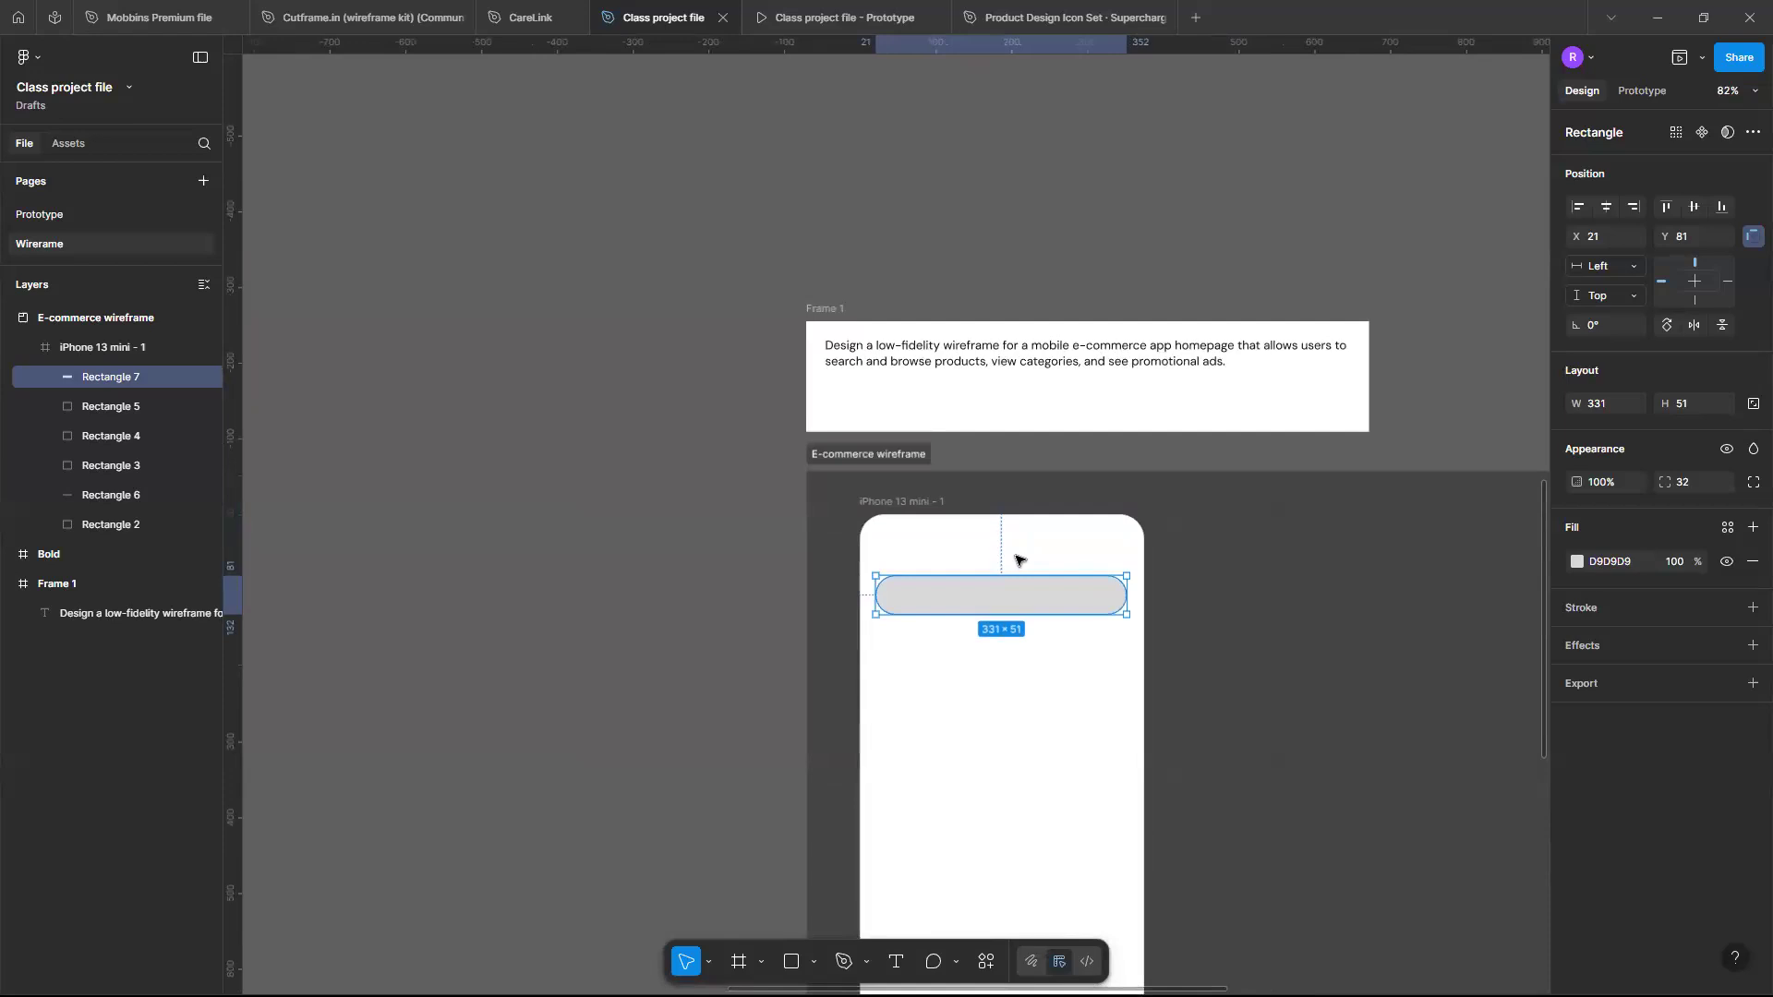
scroll(1017, 559, up, 3)
scroll(1030, 622, up, 1)
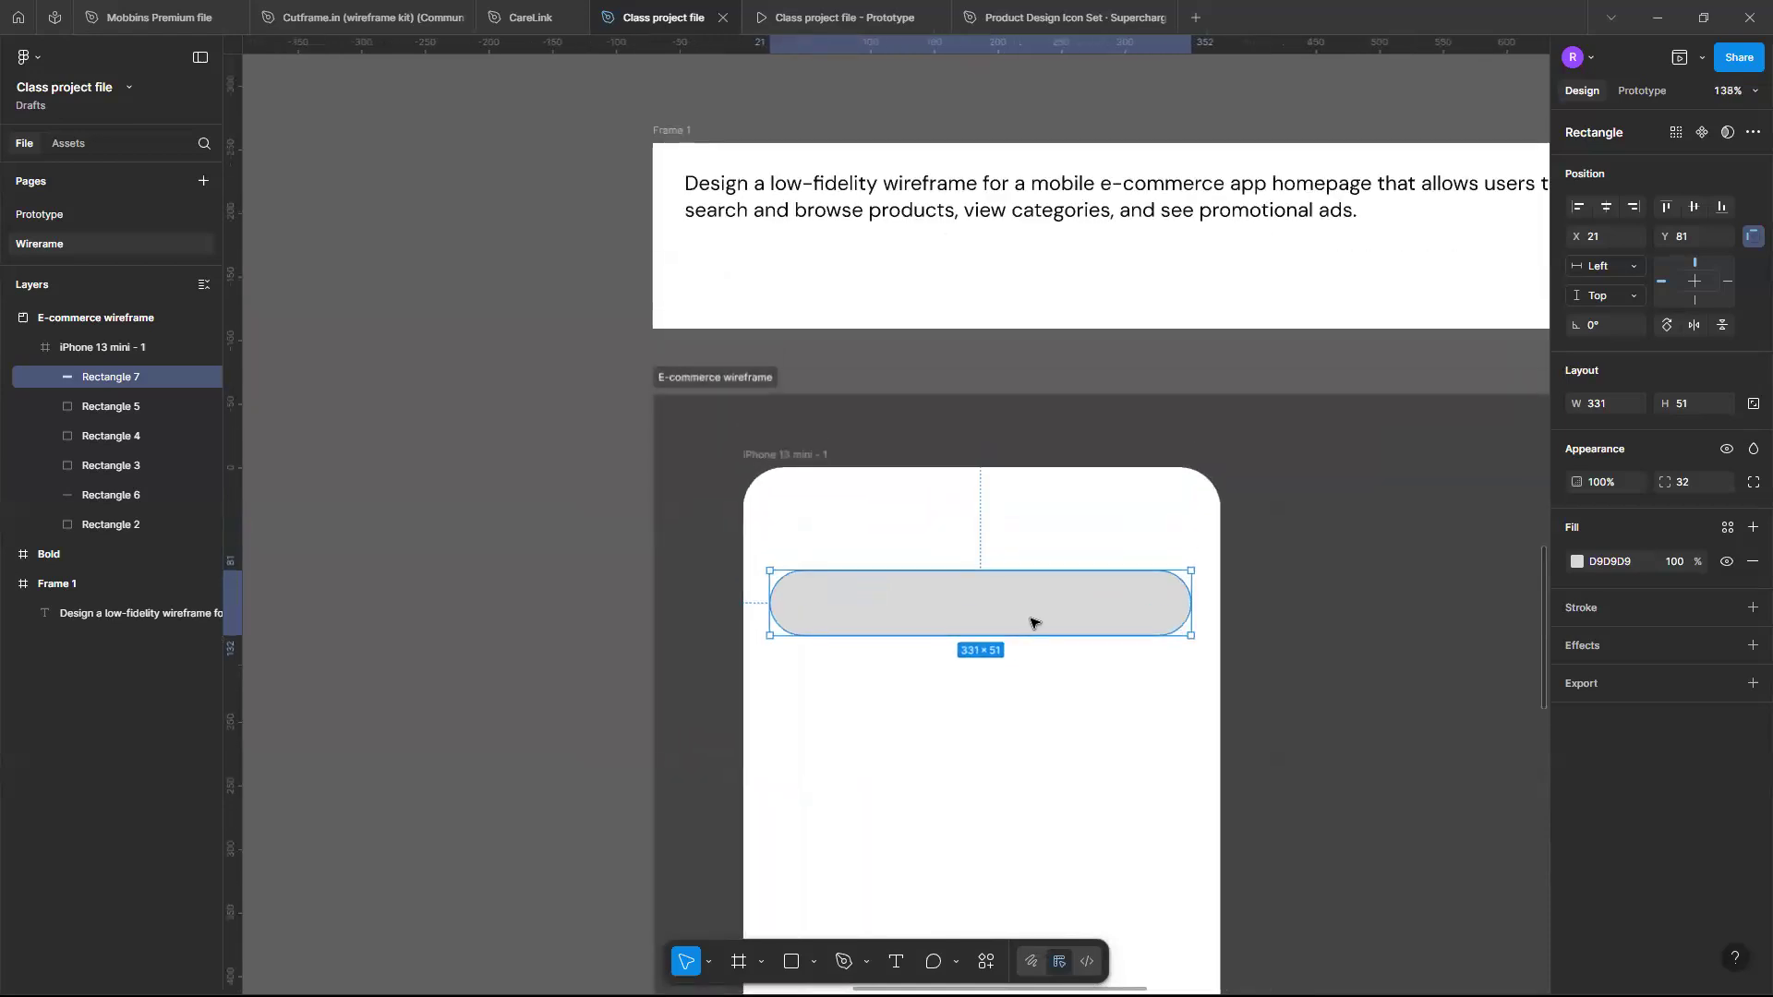
click(1754, 610)
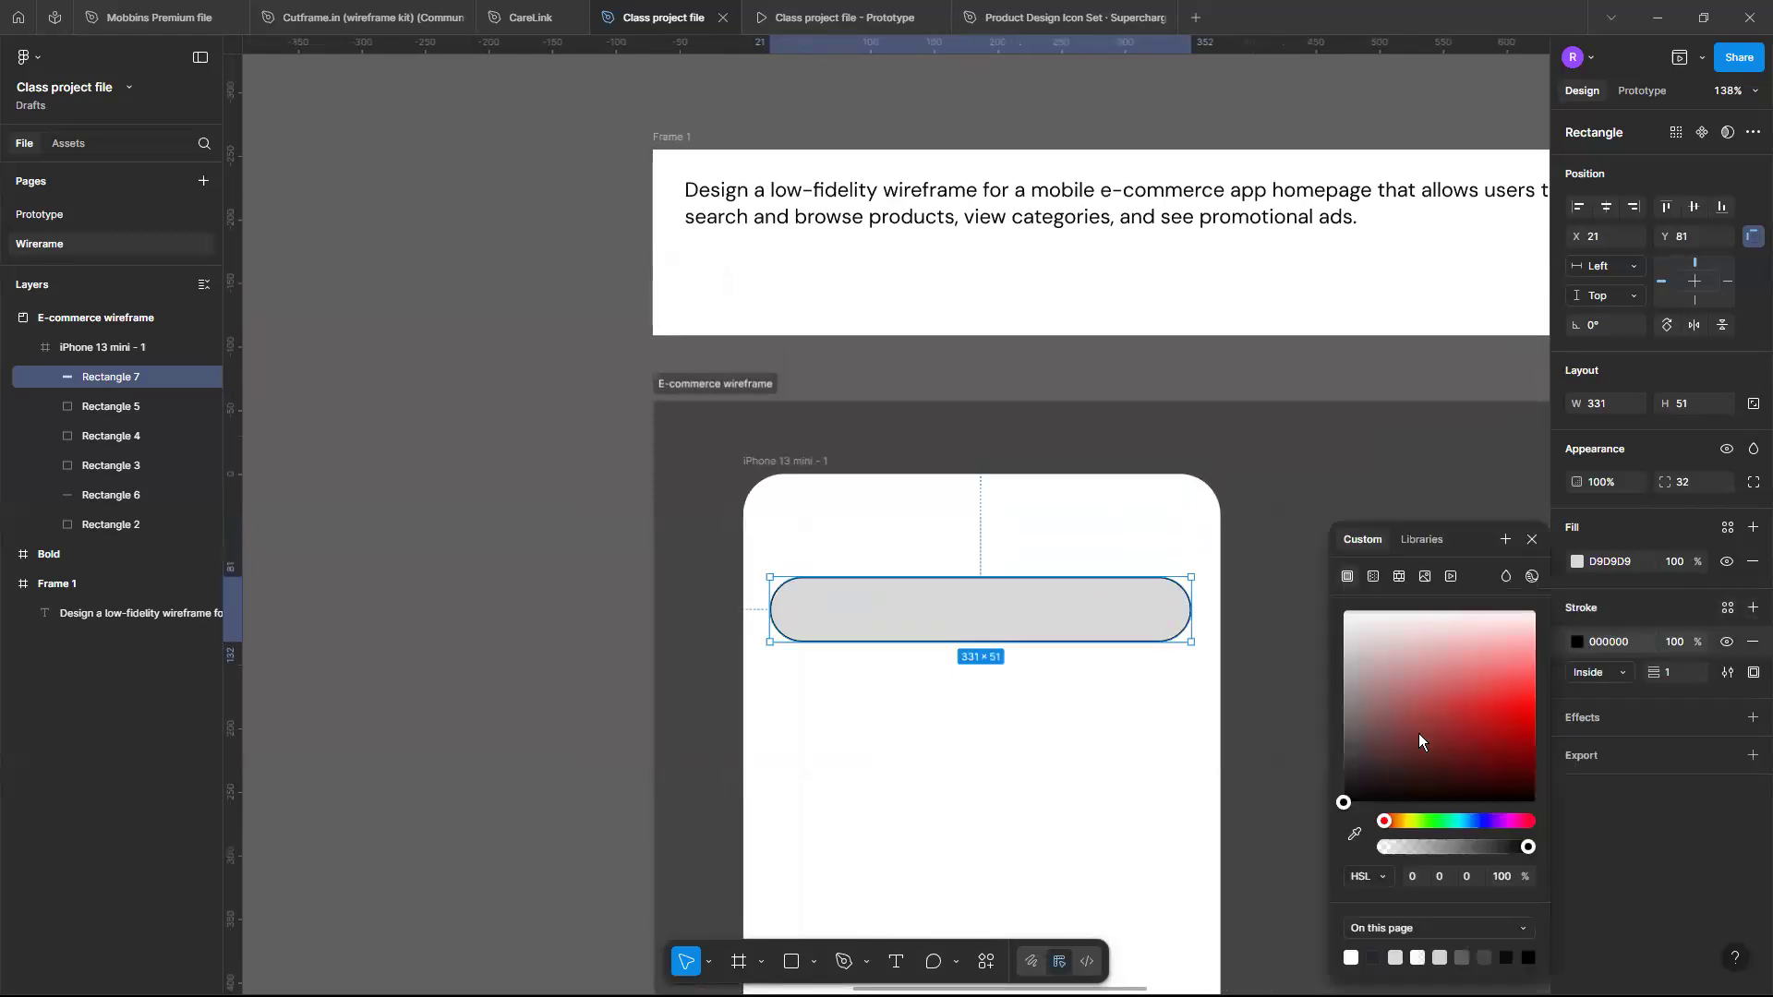
mouse_move(1352, 724)
mouse_down()
mouse_move(1341, 748)
mouse_move(1343, 710)
mouse_up()
click(1752, 564)
click(1148, 697)
click(1148, 697)
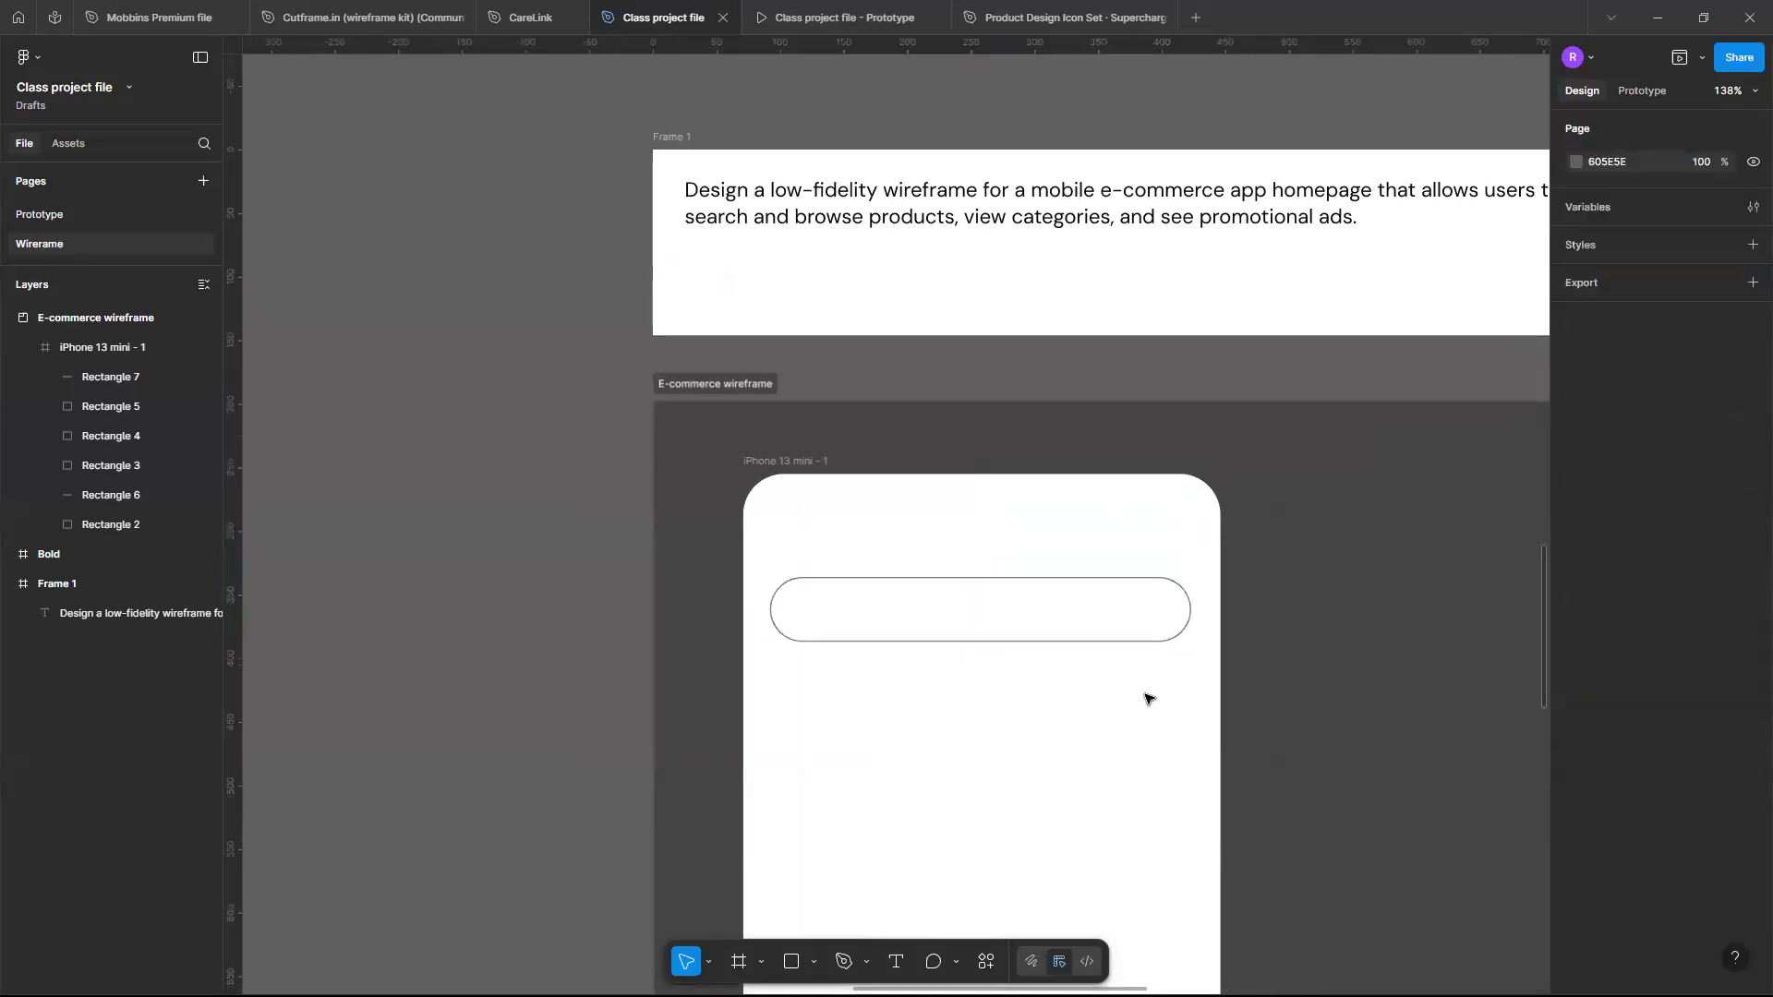
- Set the search bar's corner radius to 16
scroll(1148, 697, up, 3)
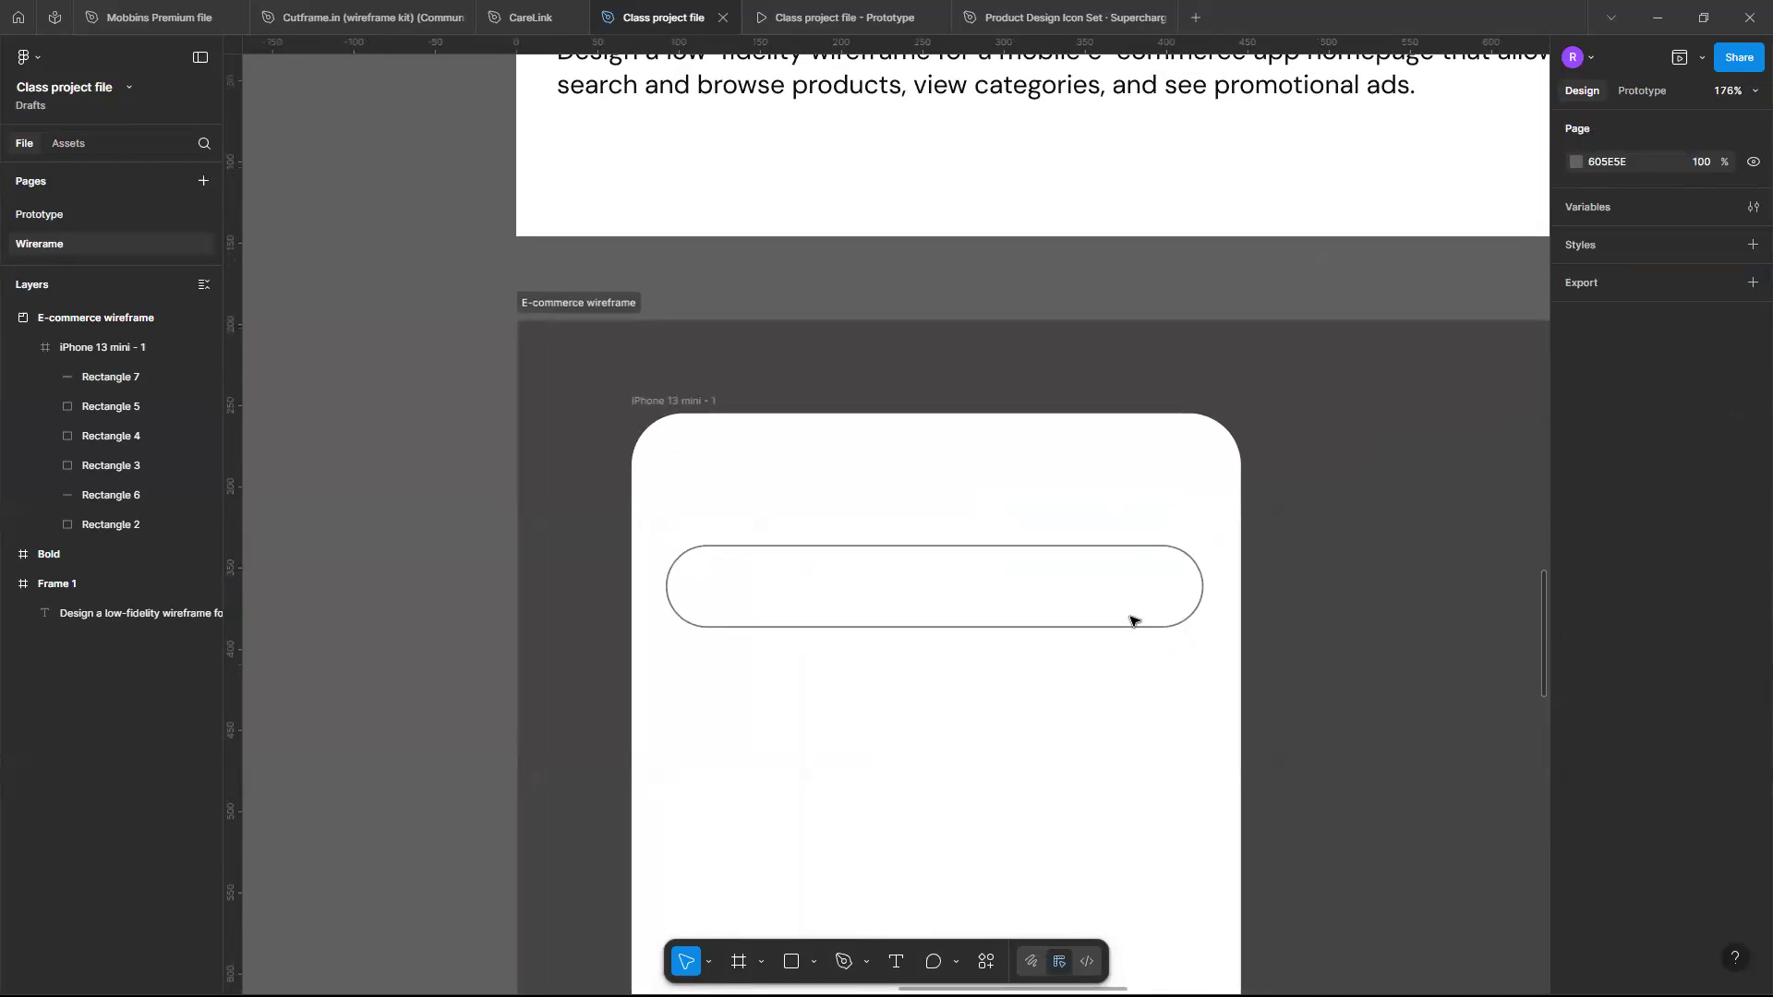
click(1161, 552)
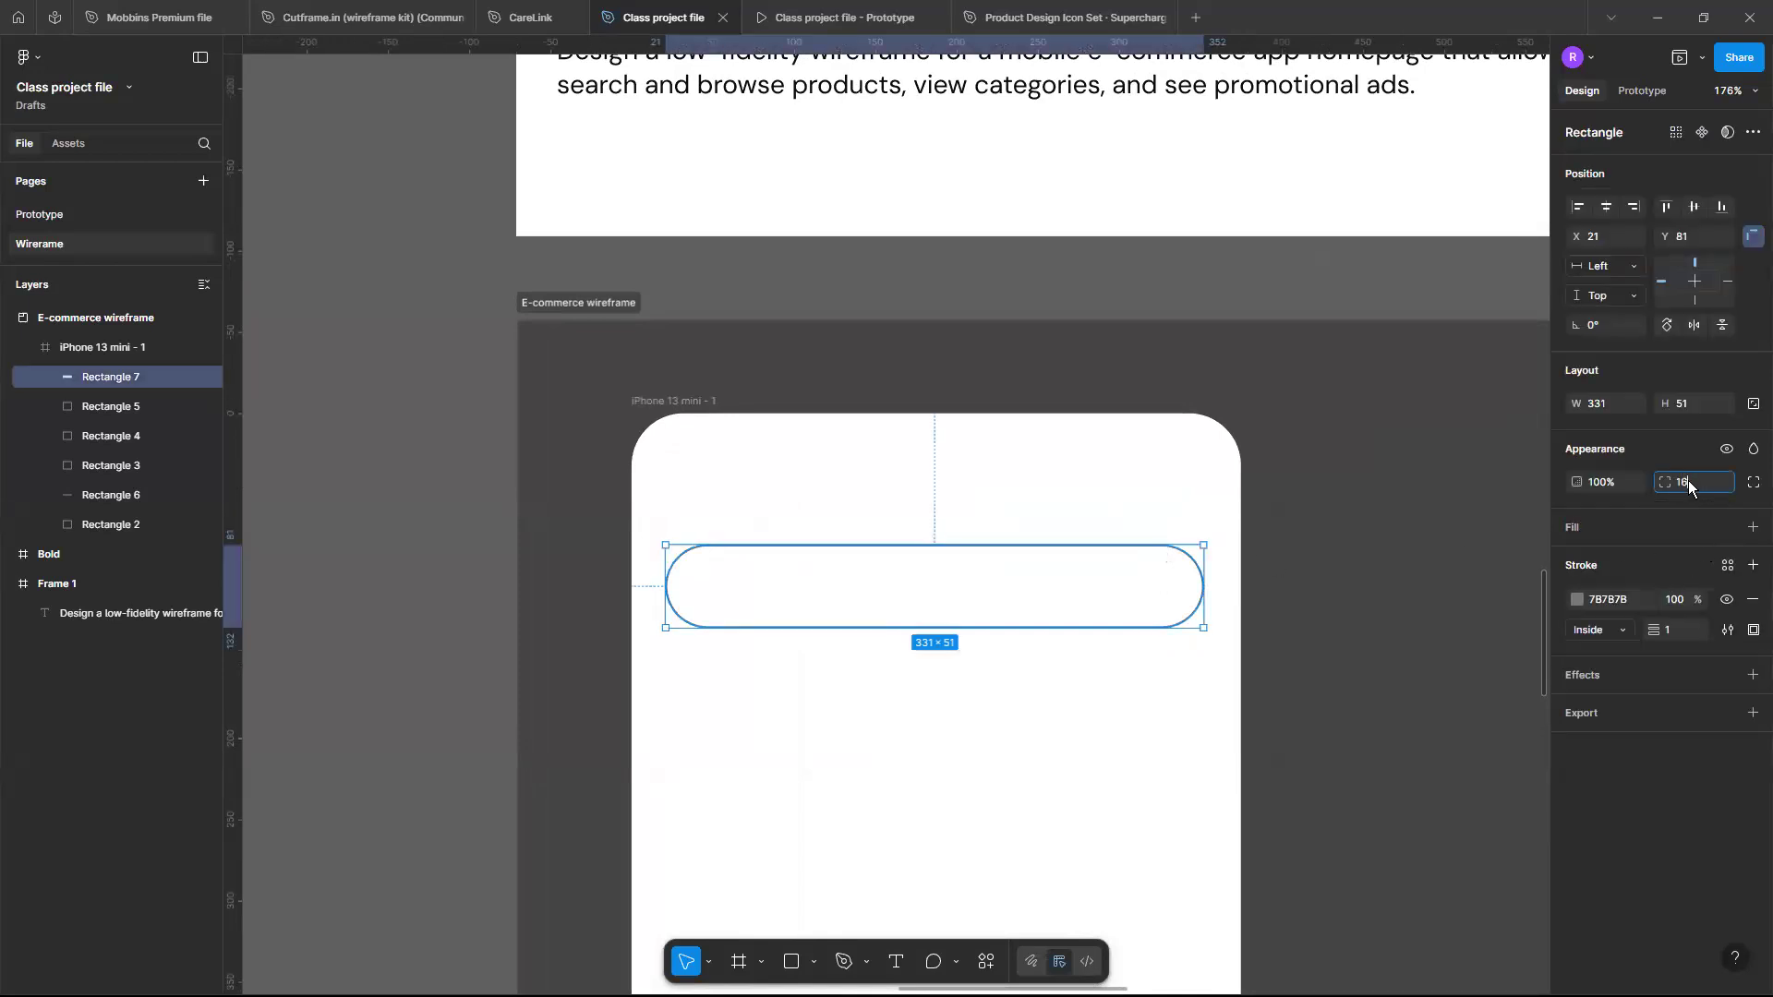
click(1689, 480)
text(16)
key(Return)
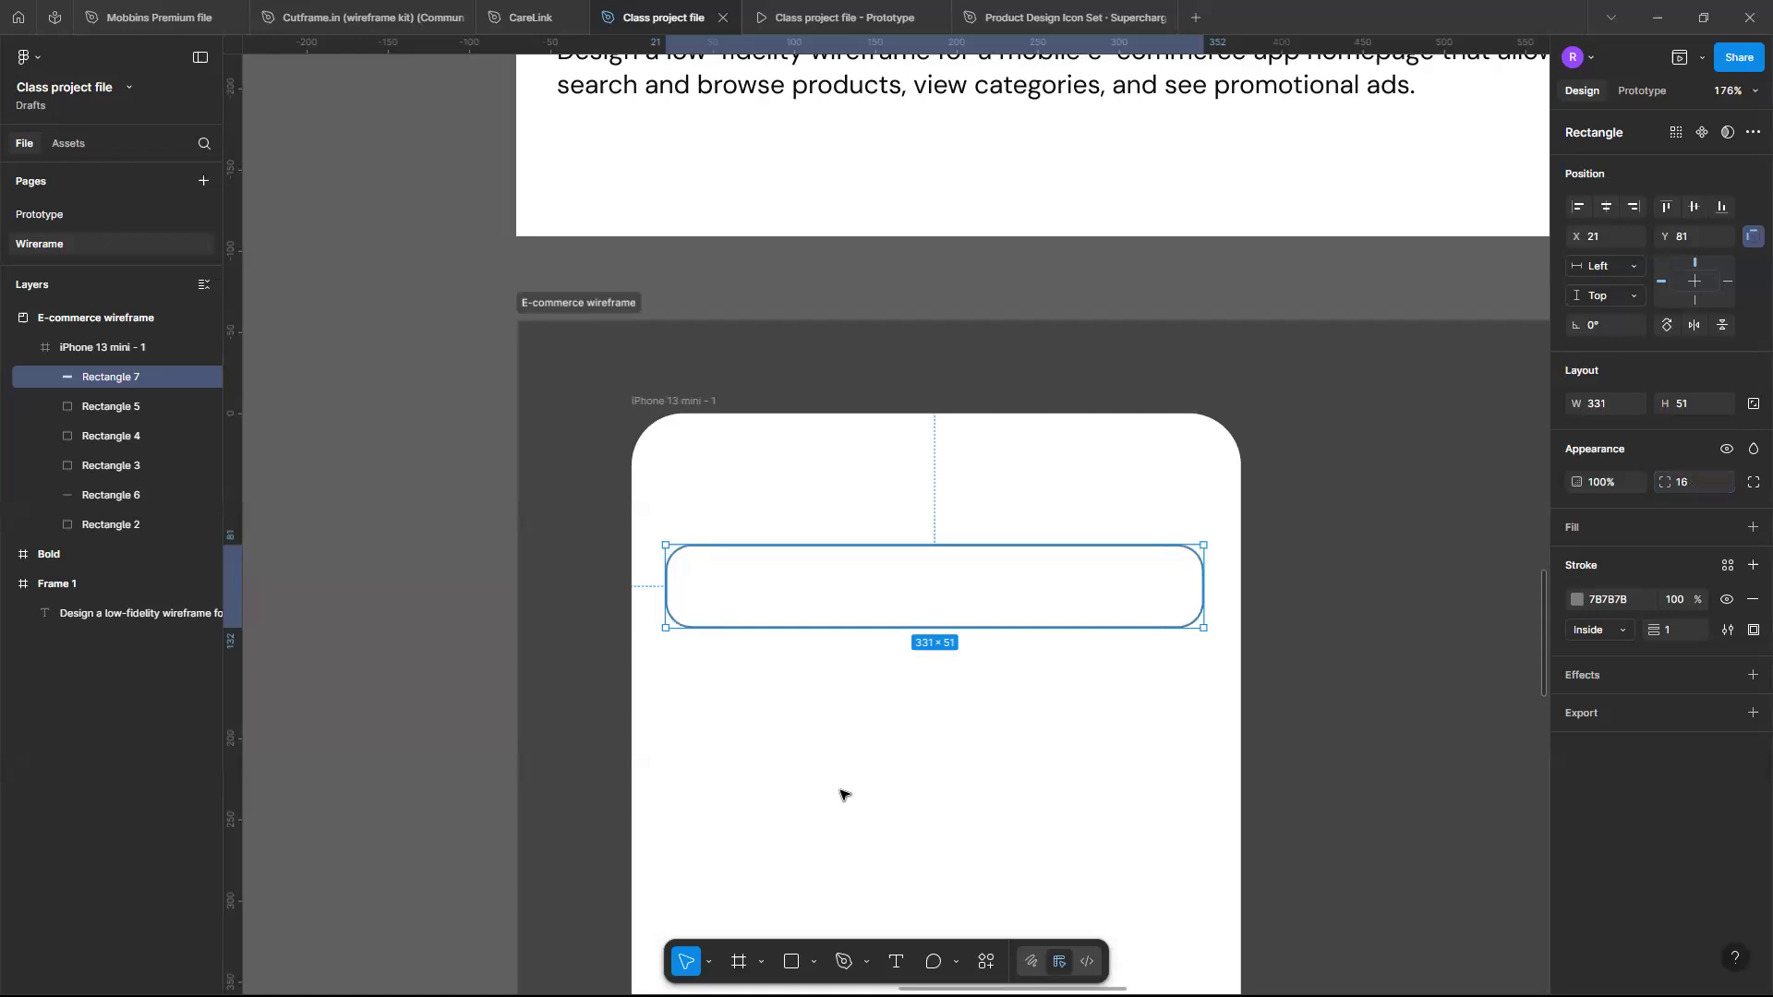
click(942, 595)
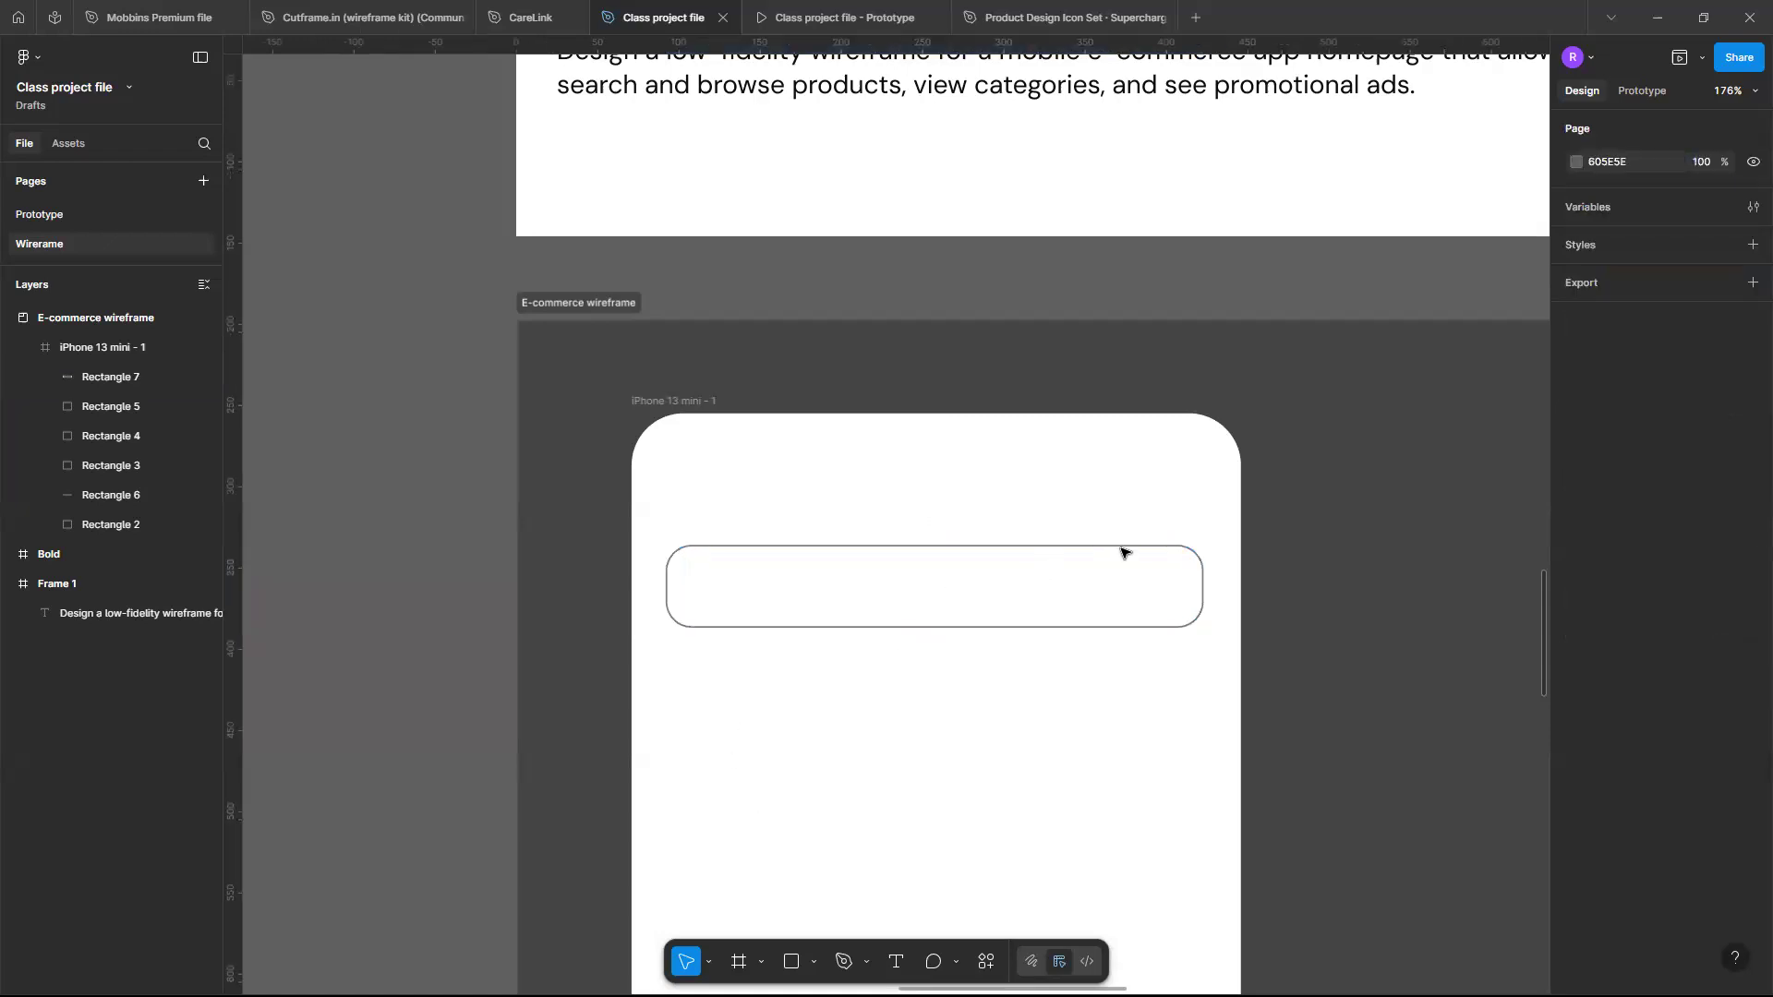
- Move the search bar slightly down to X 22, Y 90
click(1124, 616)
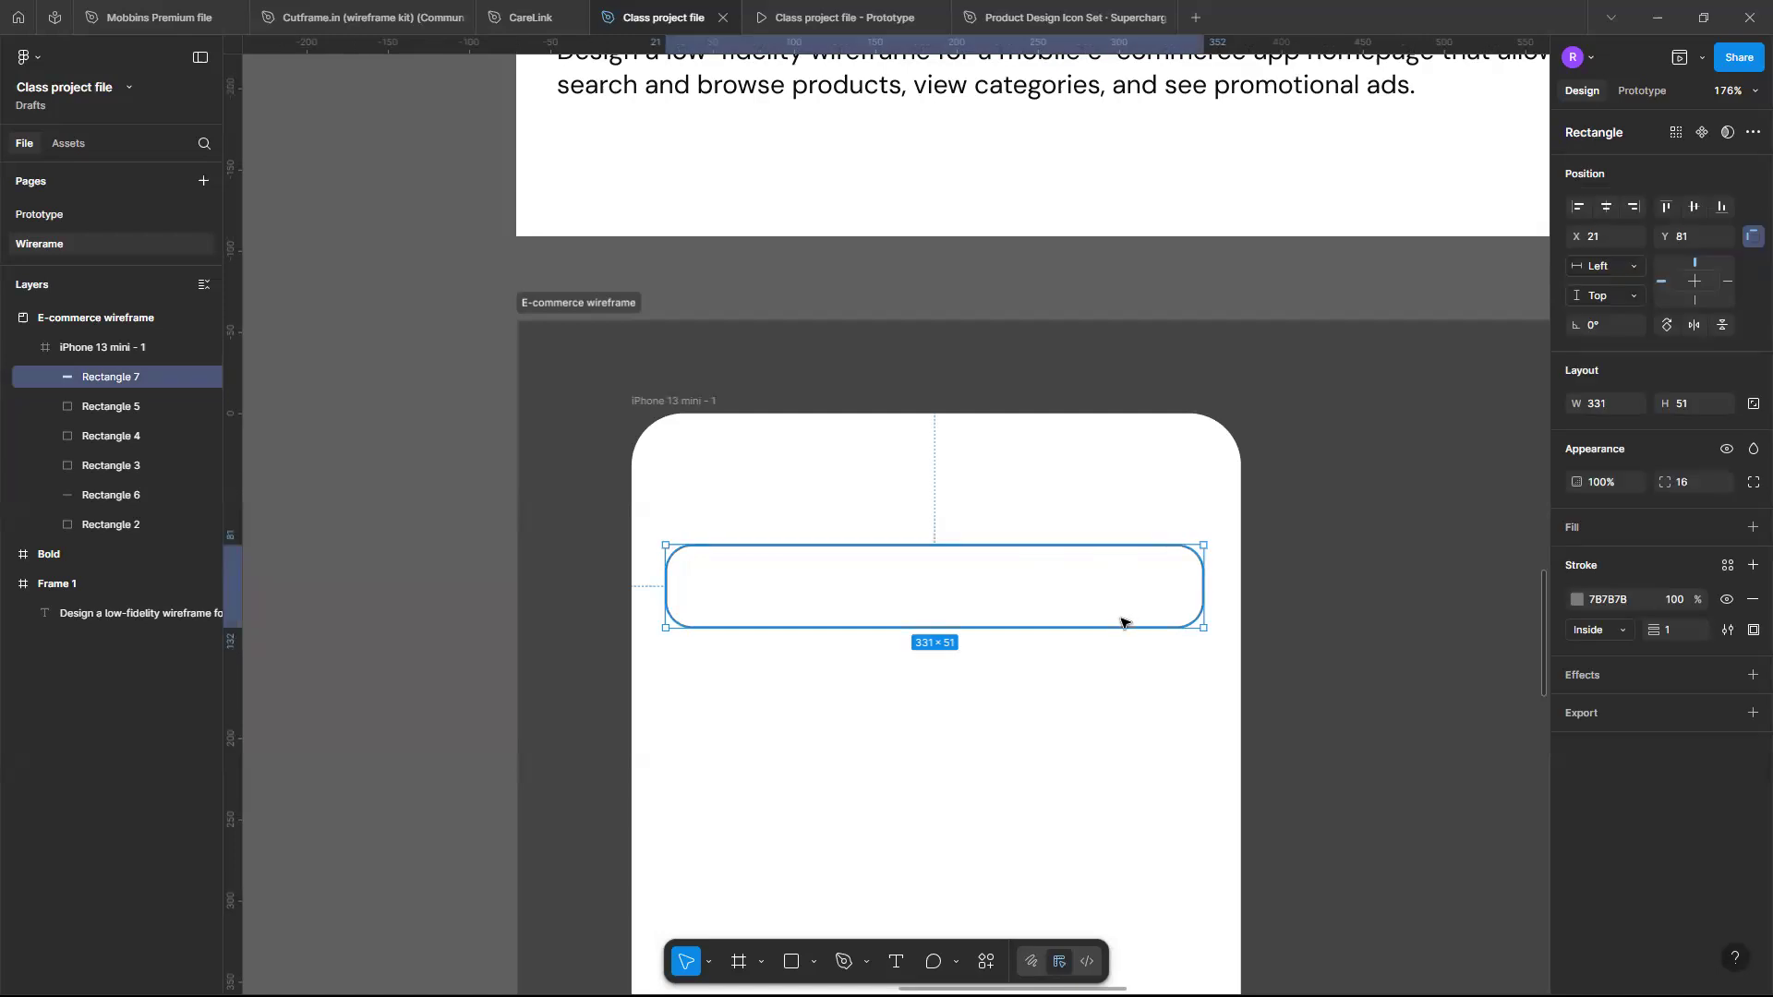
drag(1123, 606, 1108, 601)
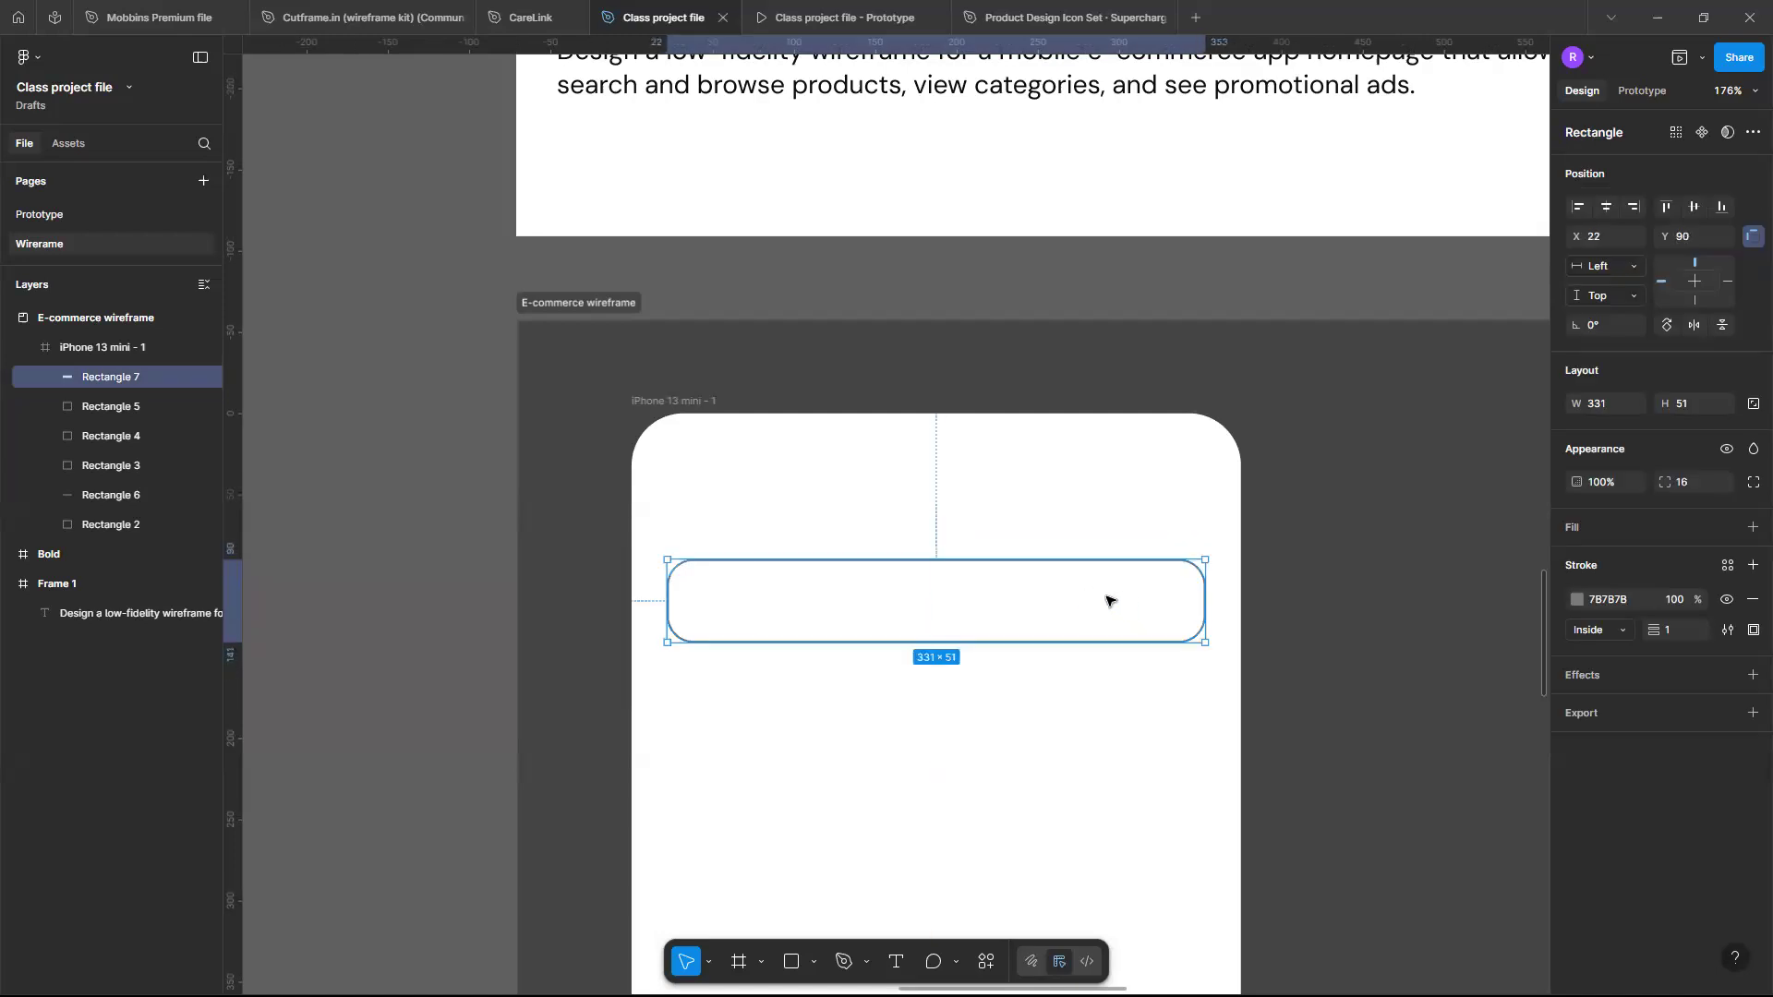
click(848, 461)
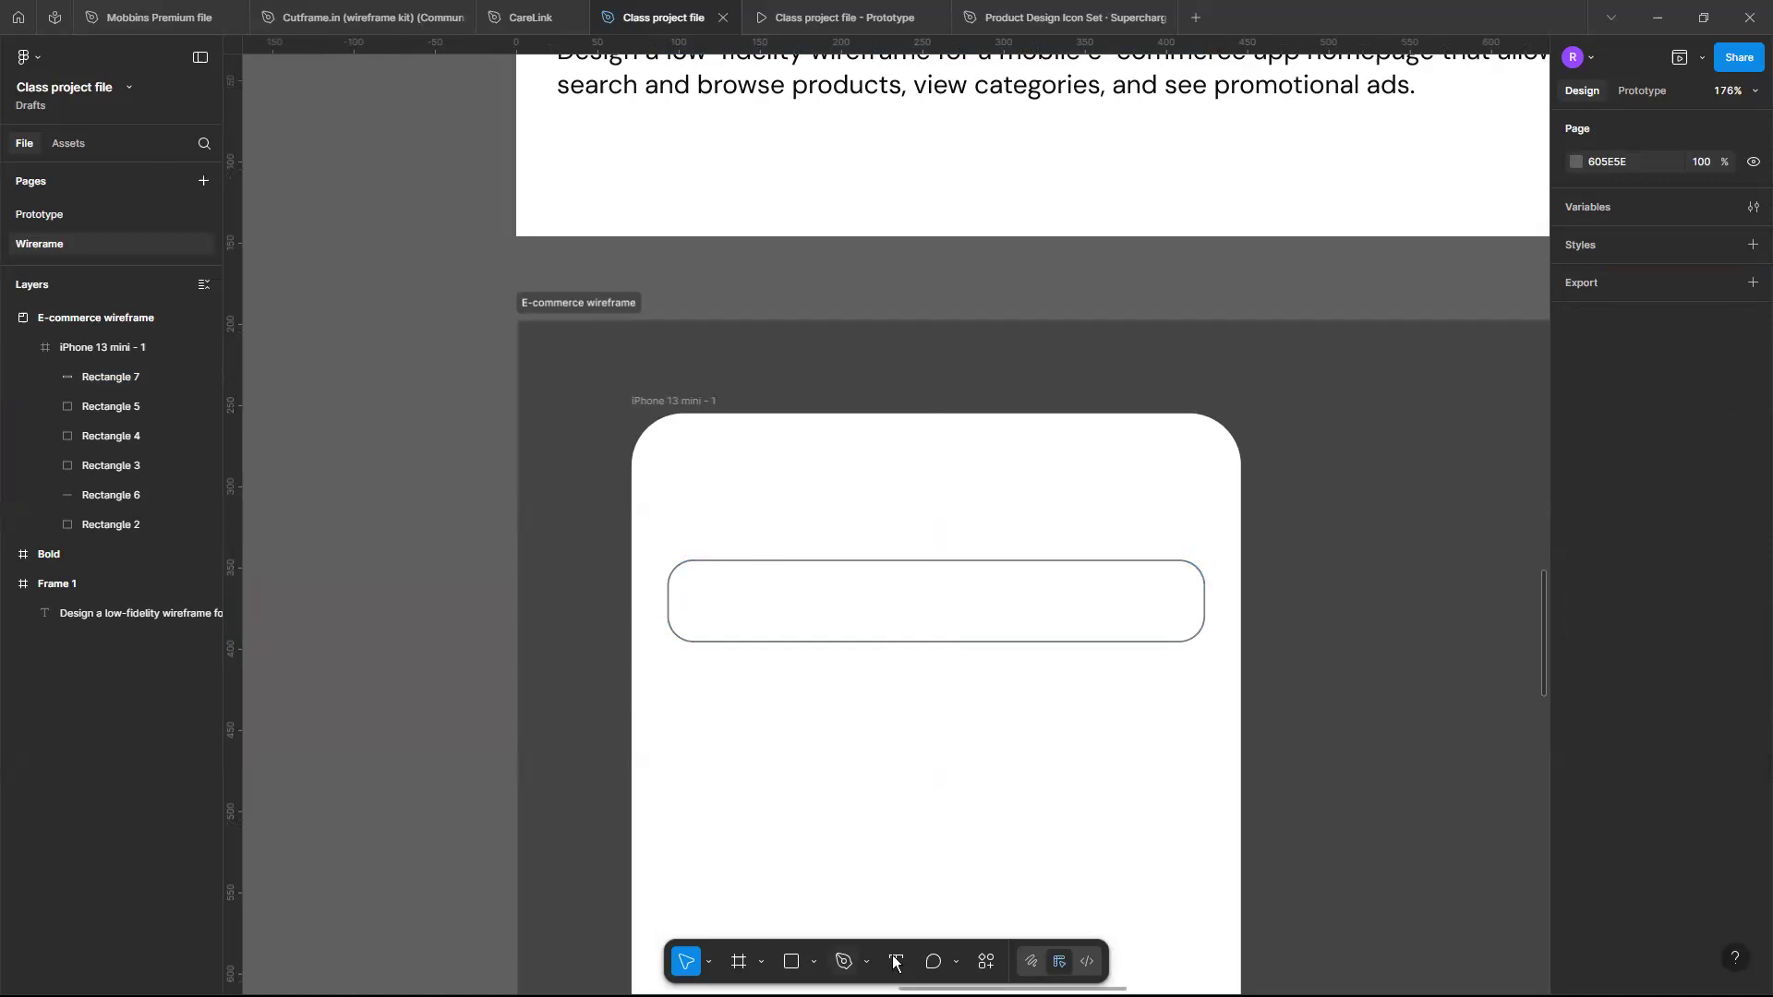
key(t)
drag(691, 495, 994, 538)
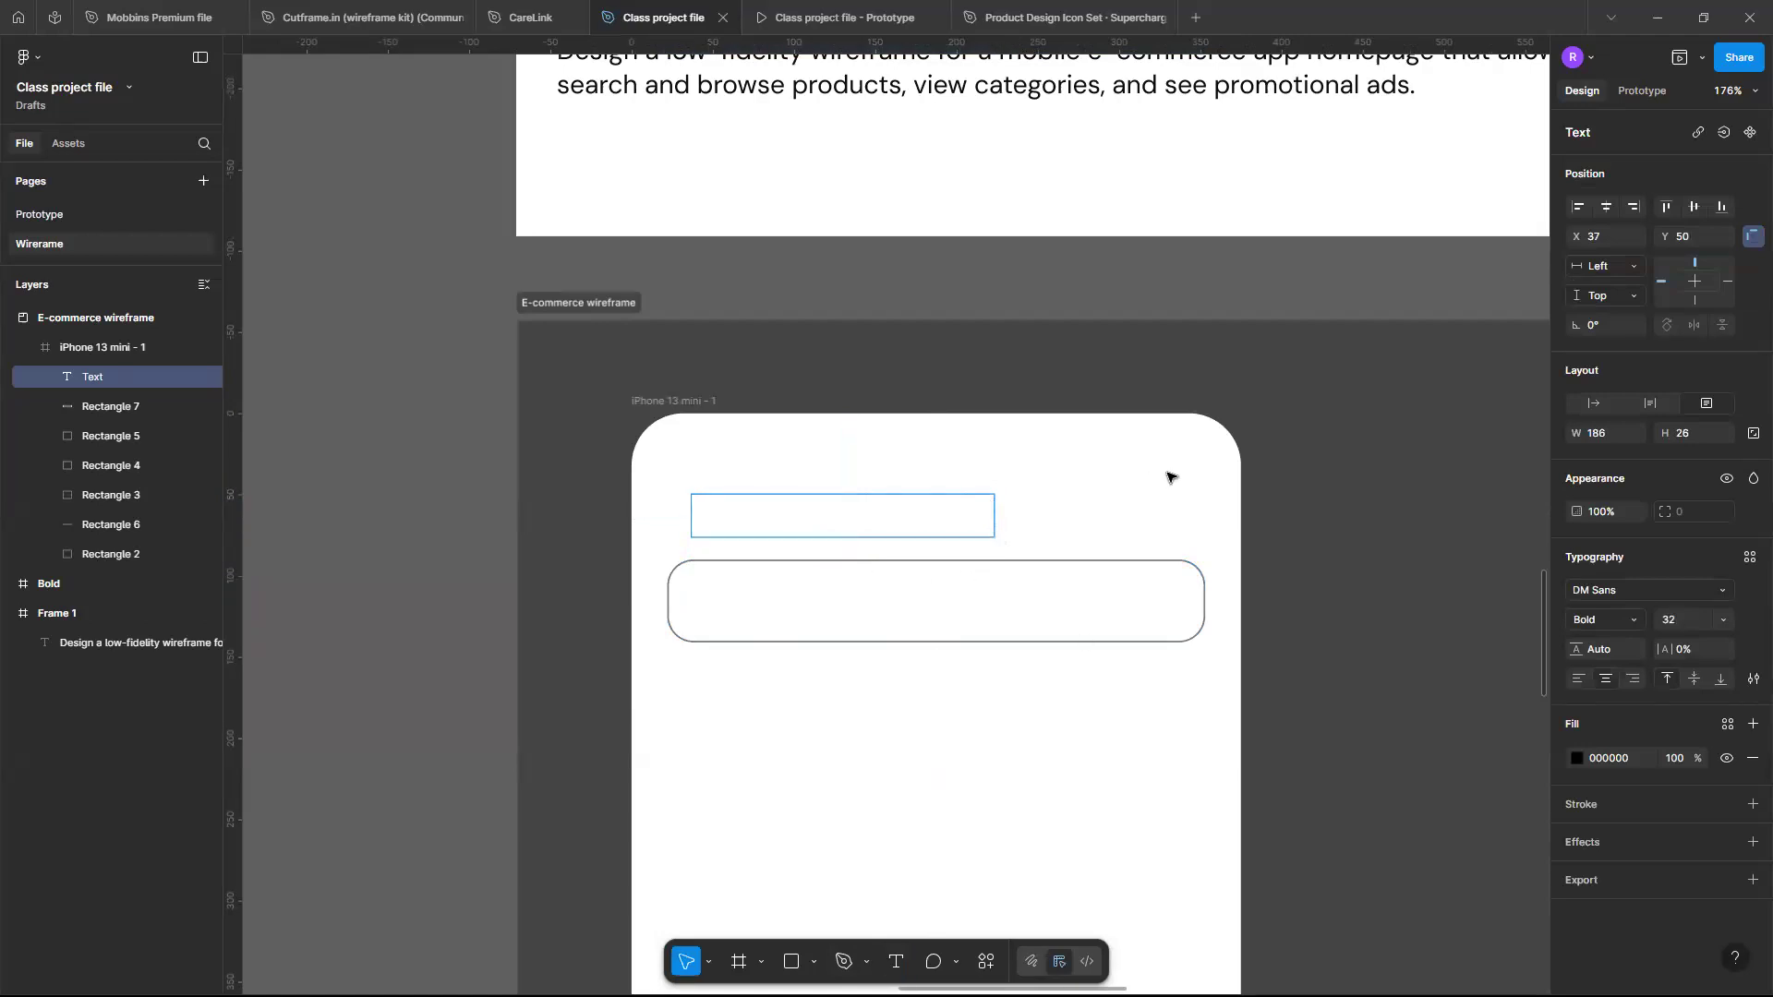
click(958, 518)
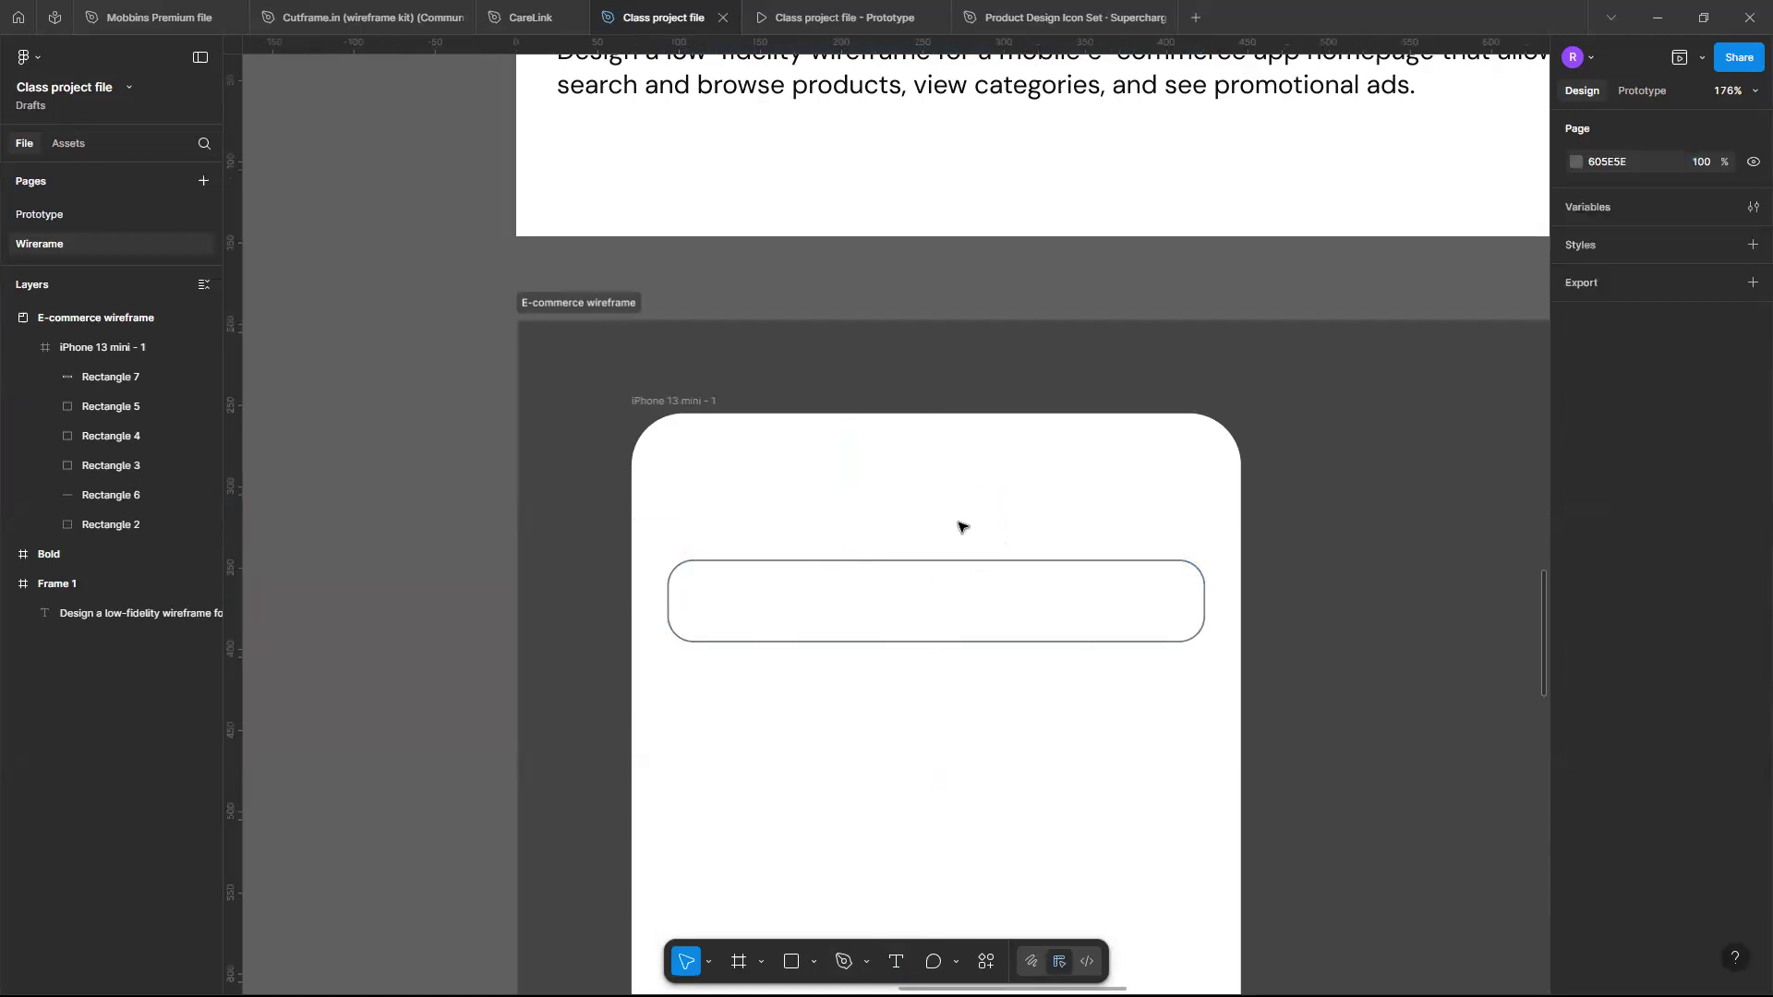
- Draw a thin grey placeholder bar about 227×7 near the top of the phone frame and duplicate it just below
click(791, 962)
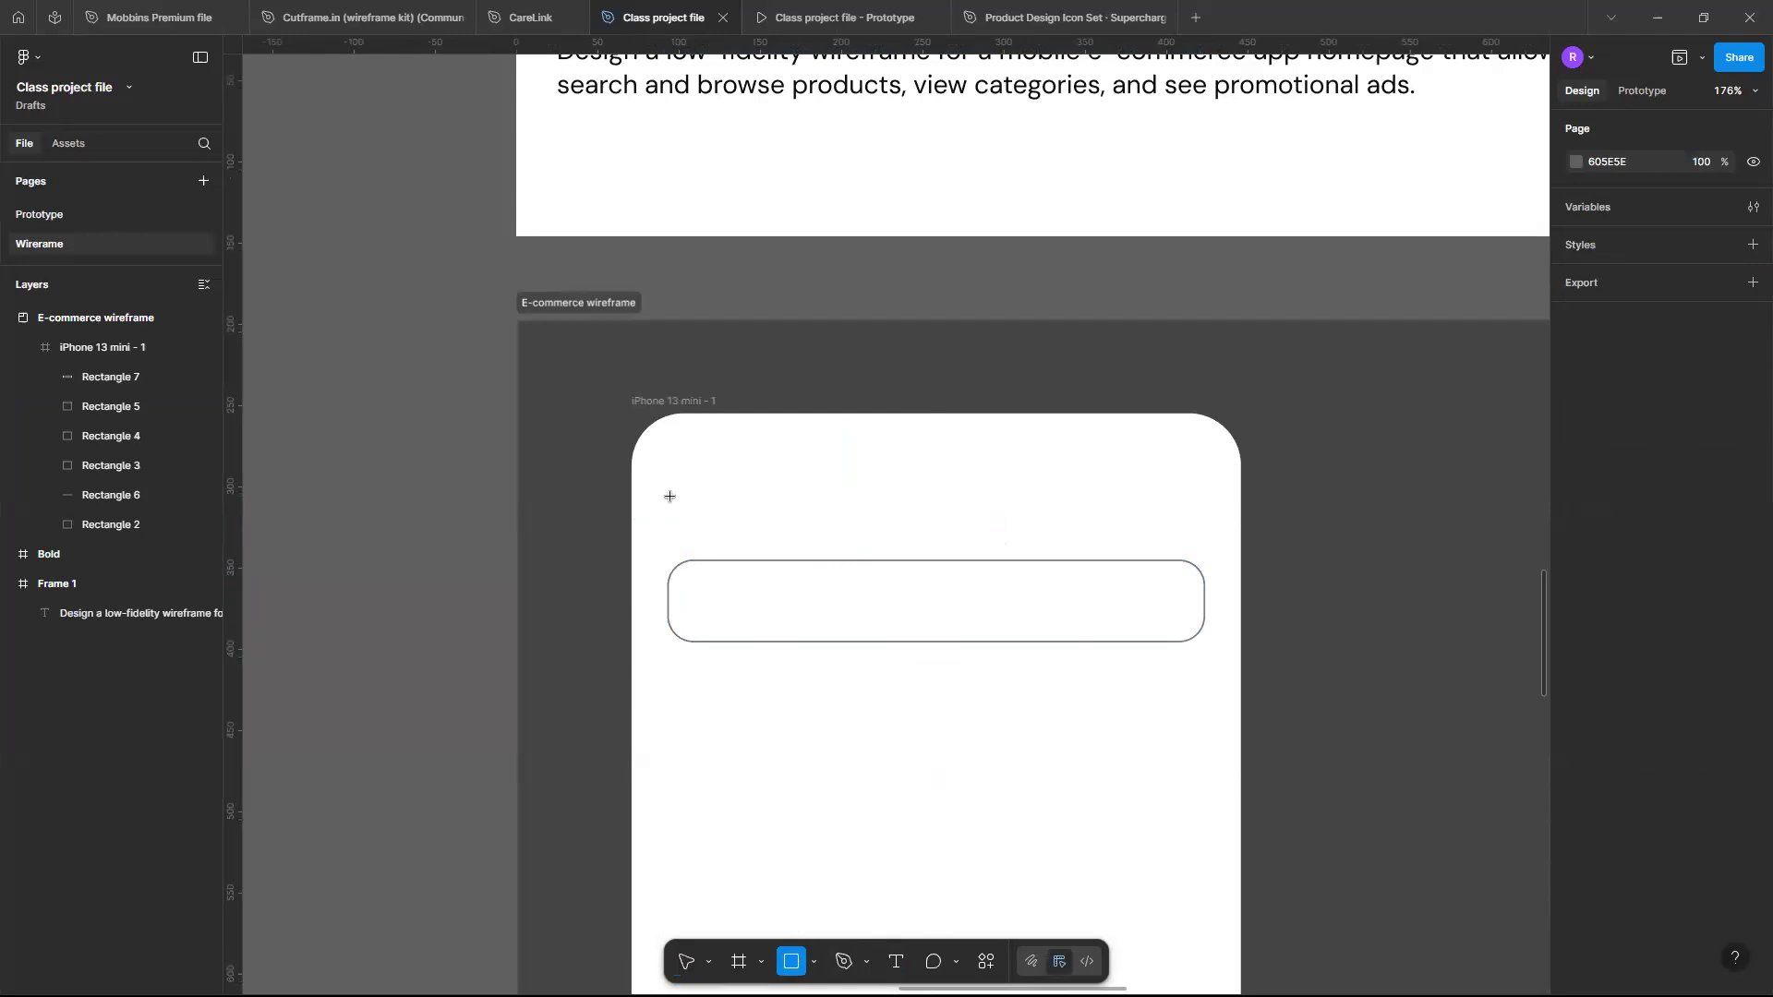
drag(671, 497, 1039, 507)
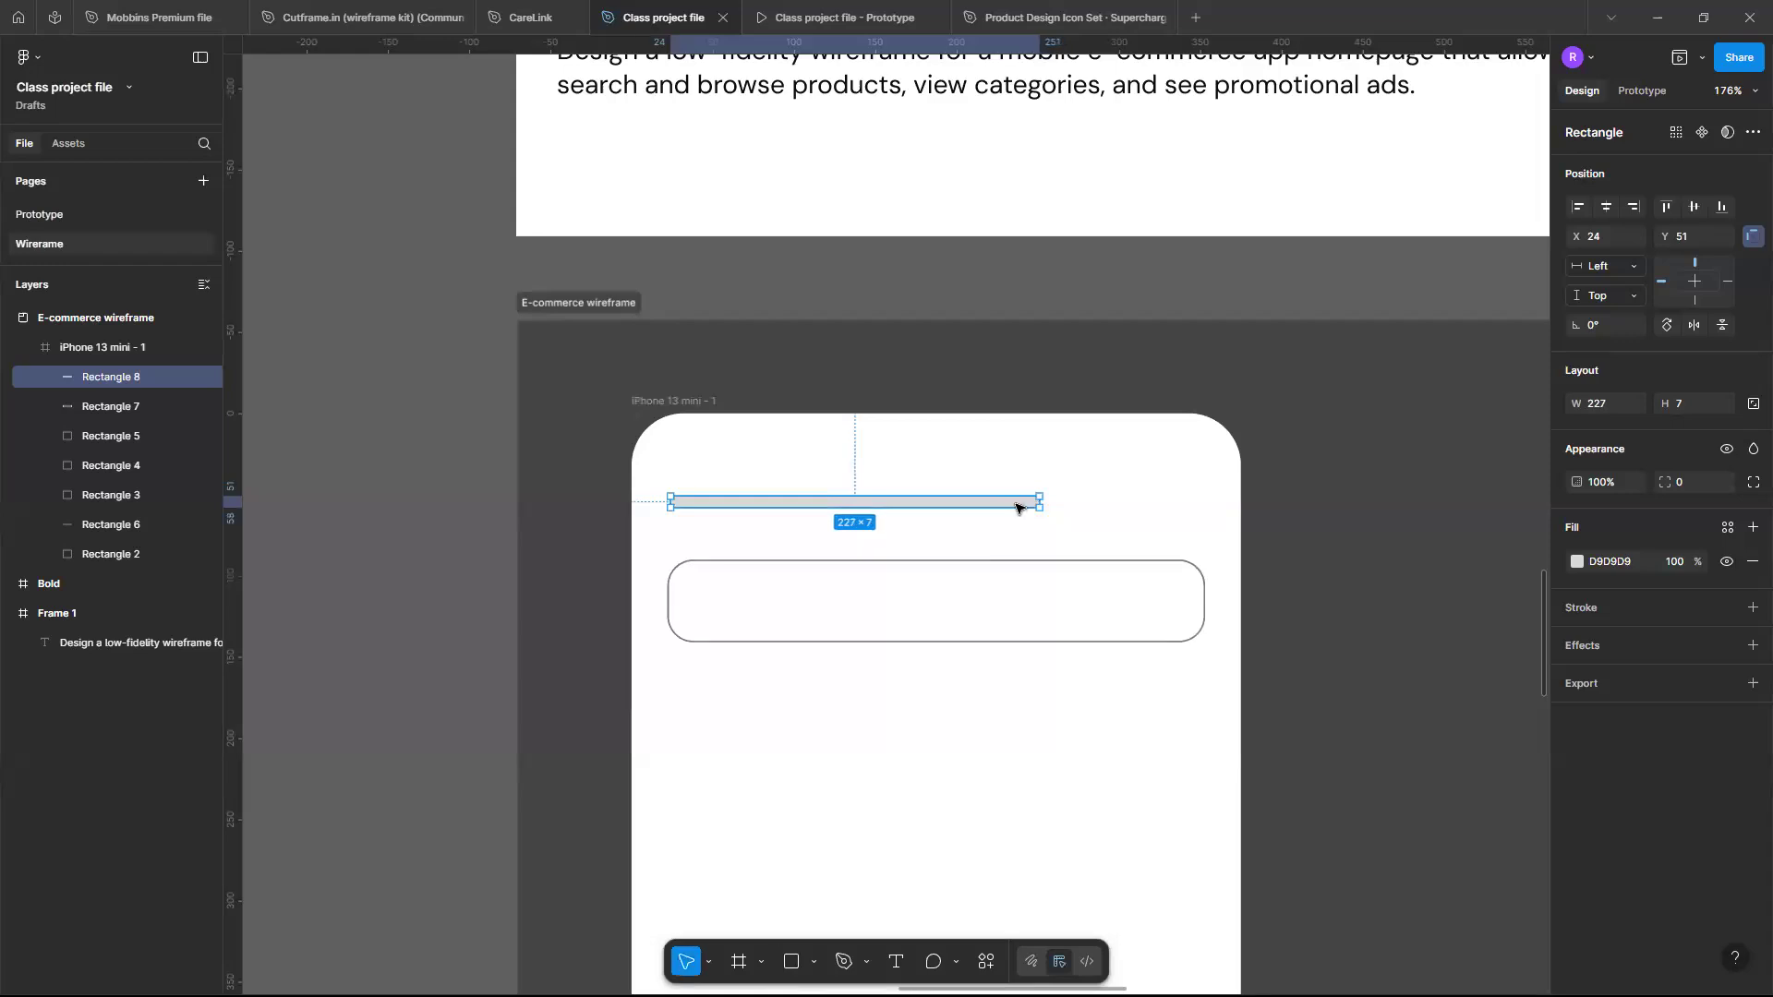
drag(1017, 507, 1016, 519)
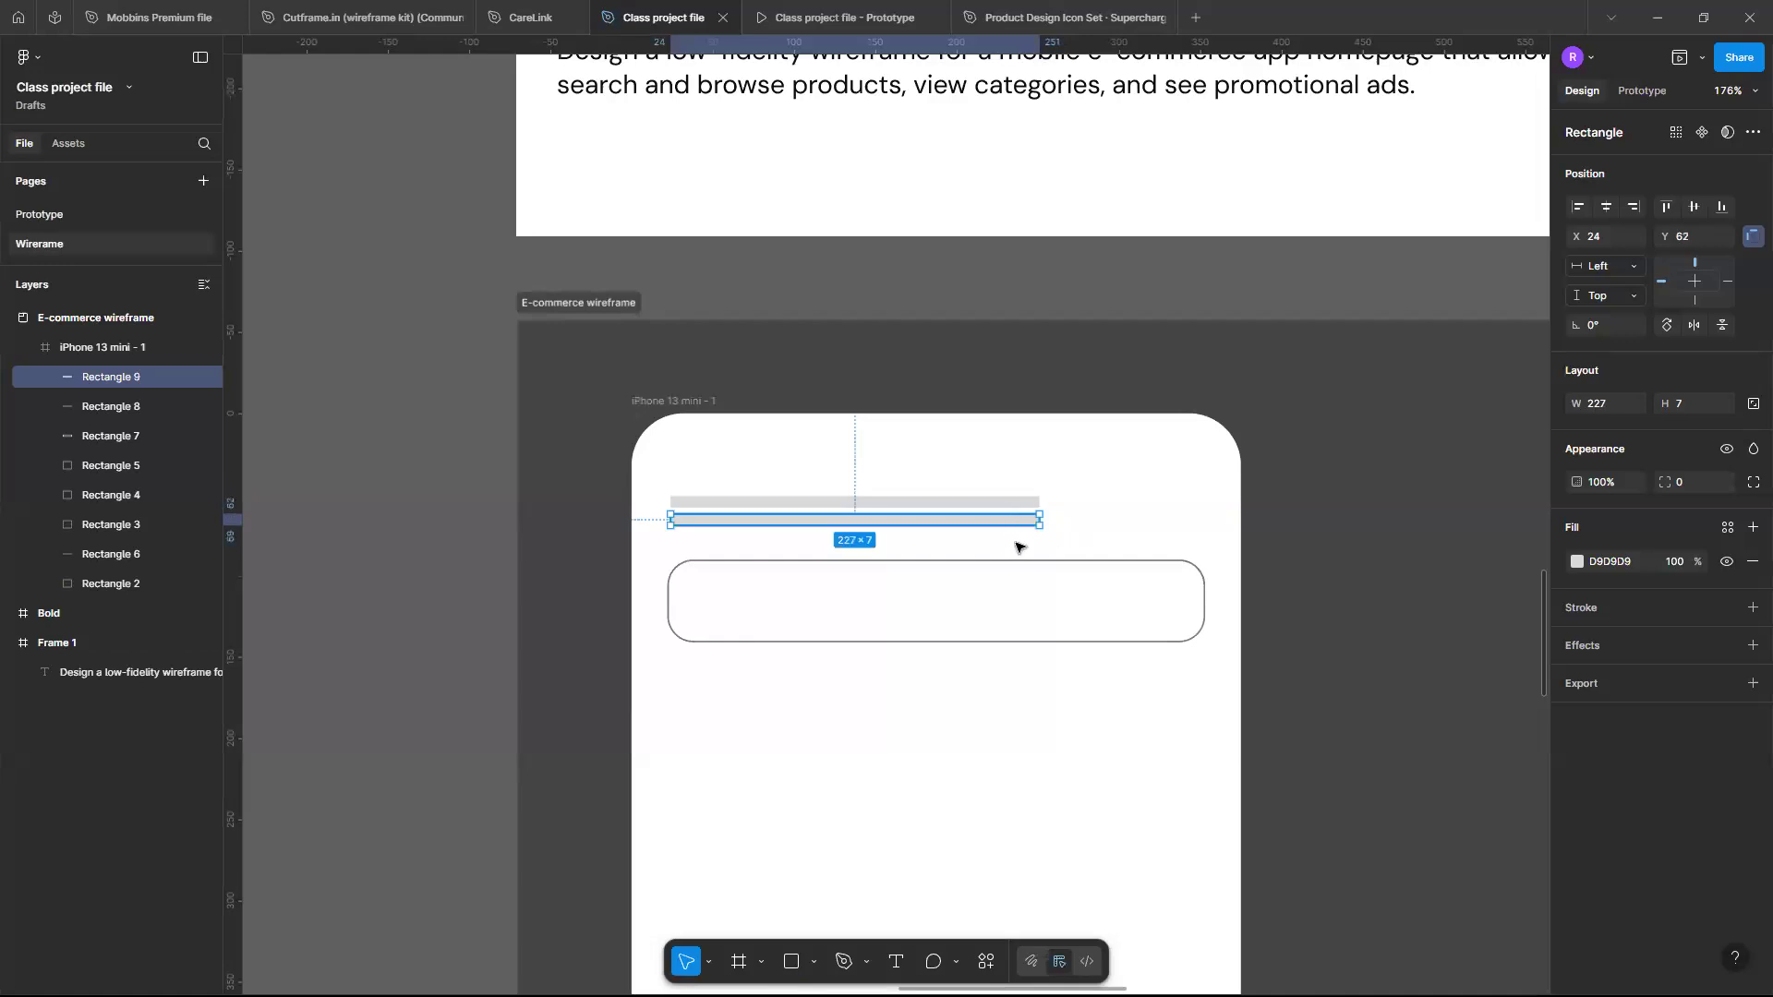
- Duplicate the bar again and shorten the new copy to about 135 wide at Y 74
key(shift+d)
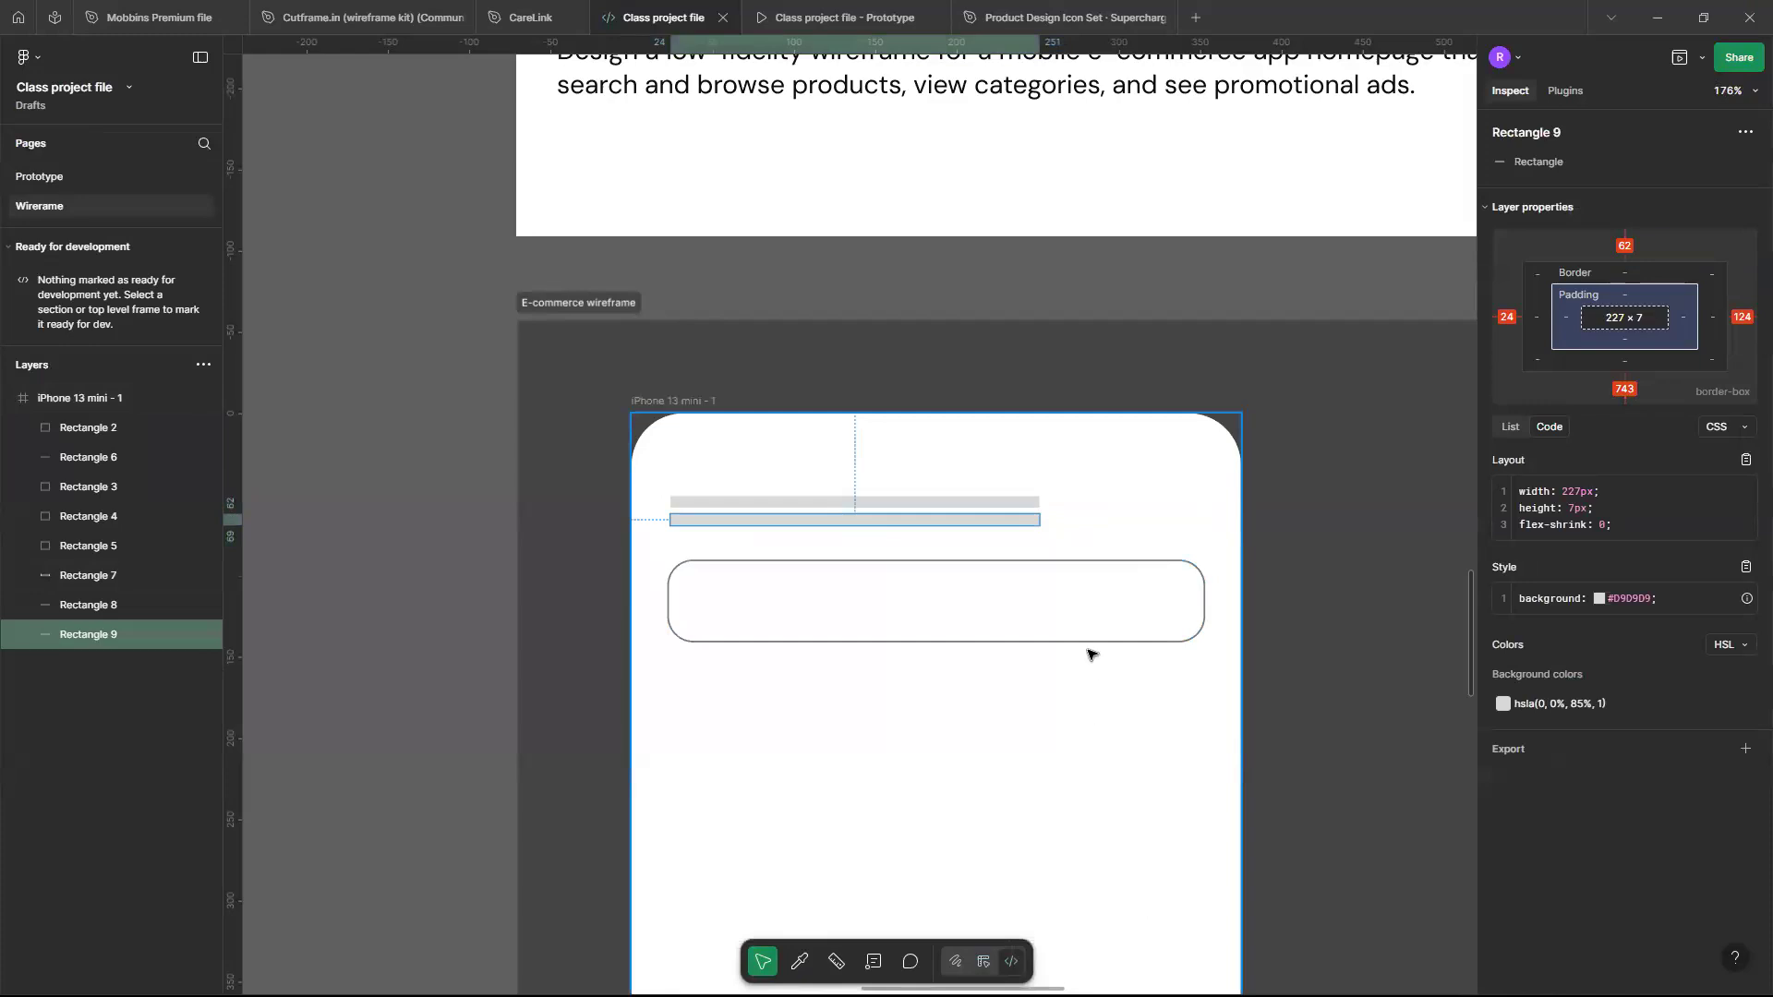
key(shift+d)
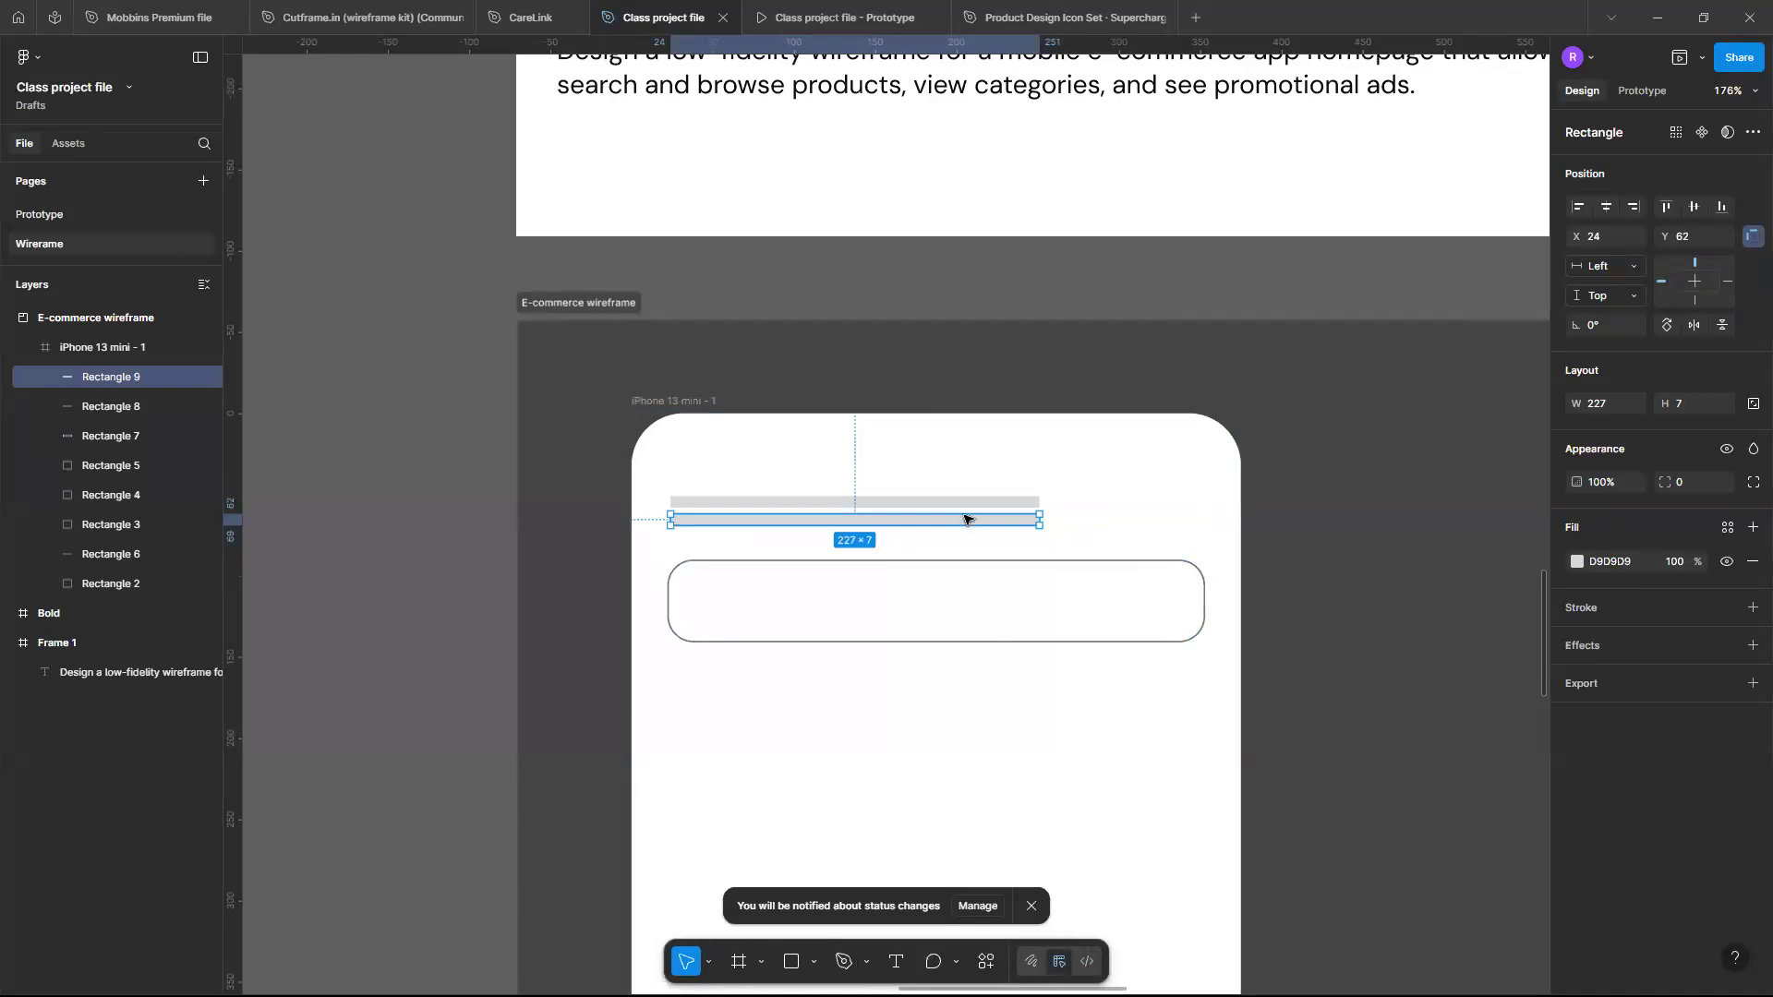
drag(966, 528, 967, 532)
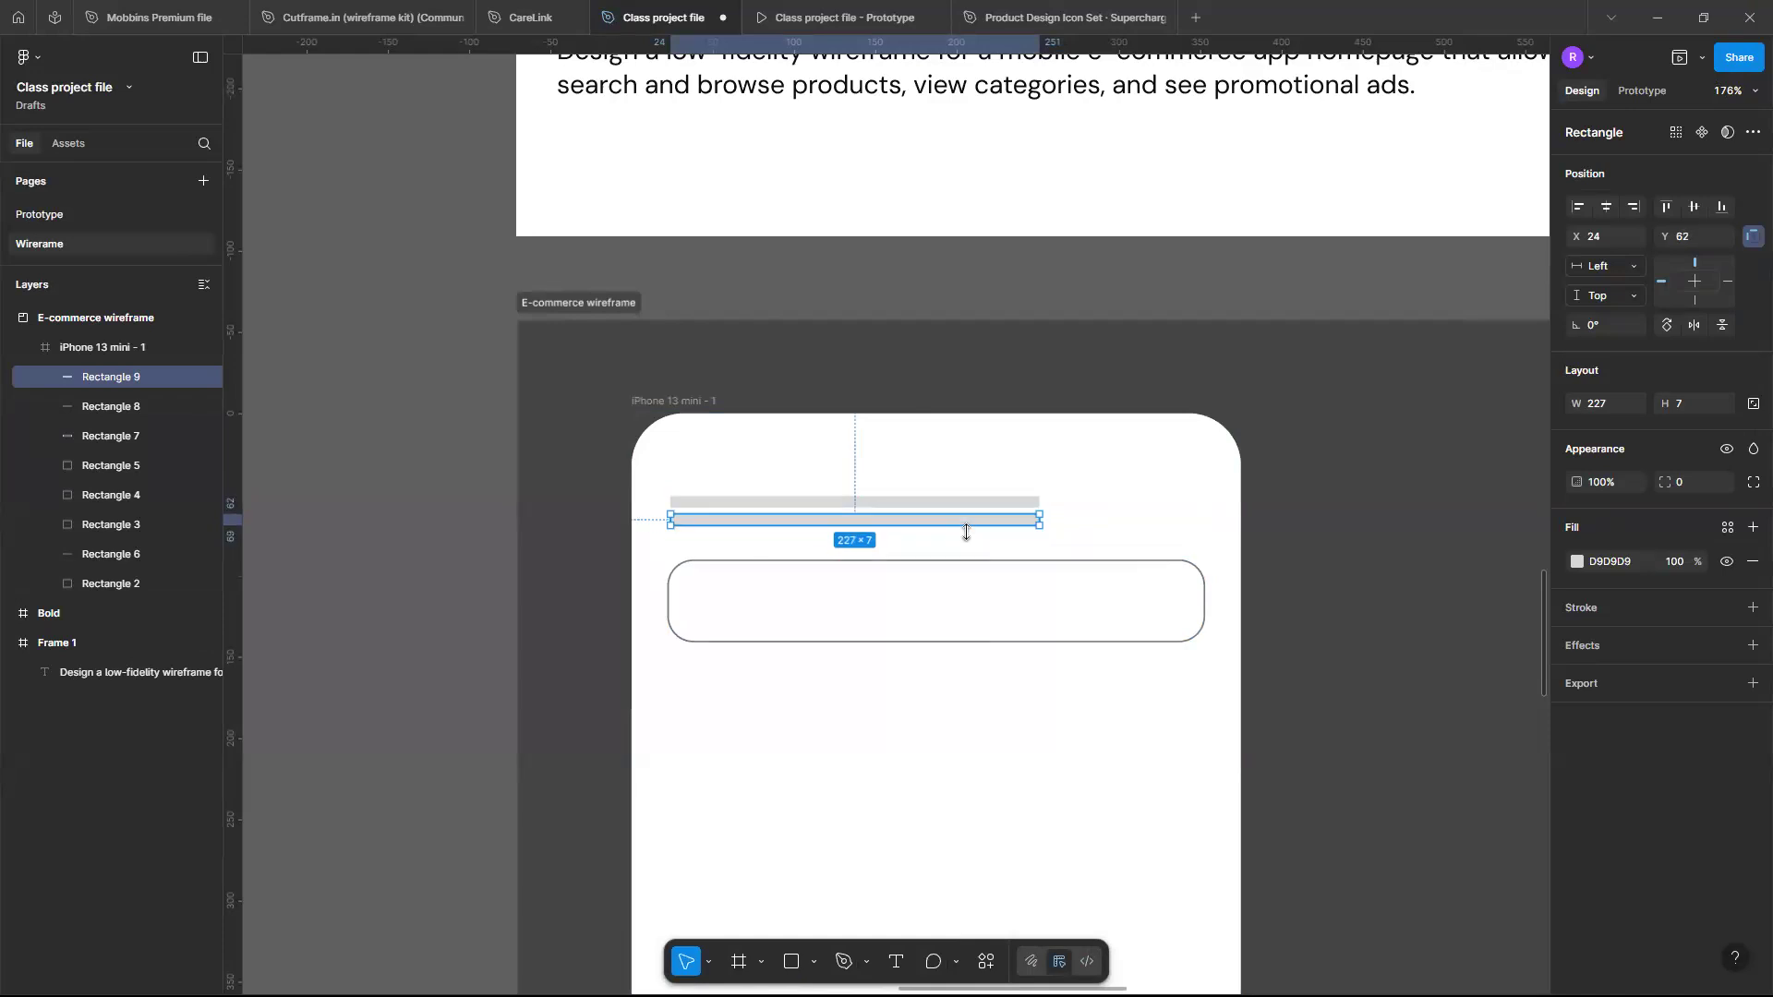
key(ctrl+d)
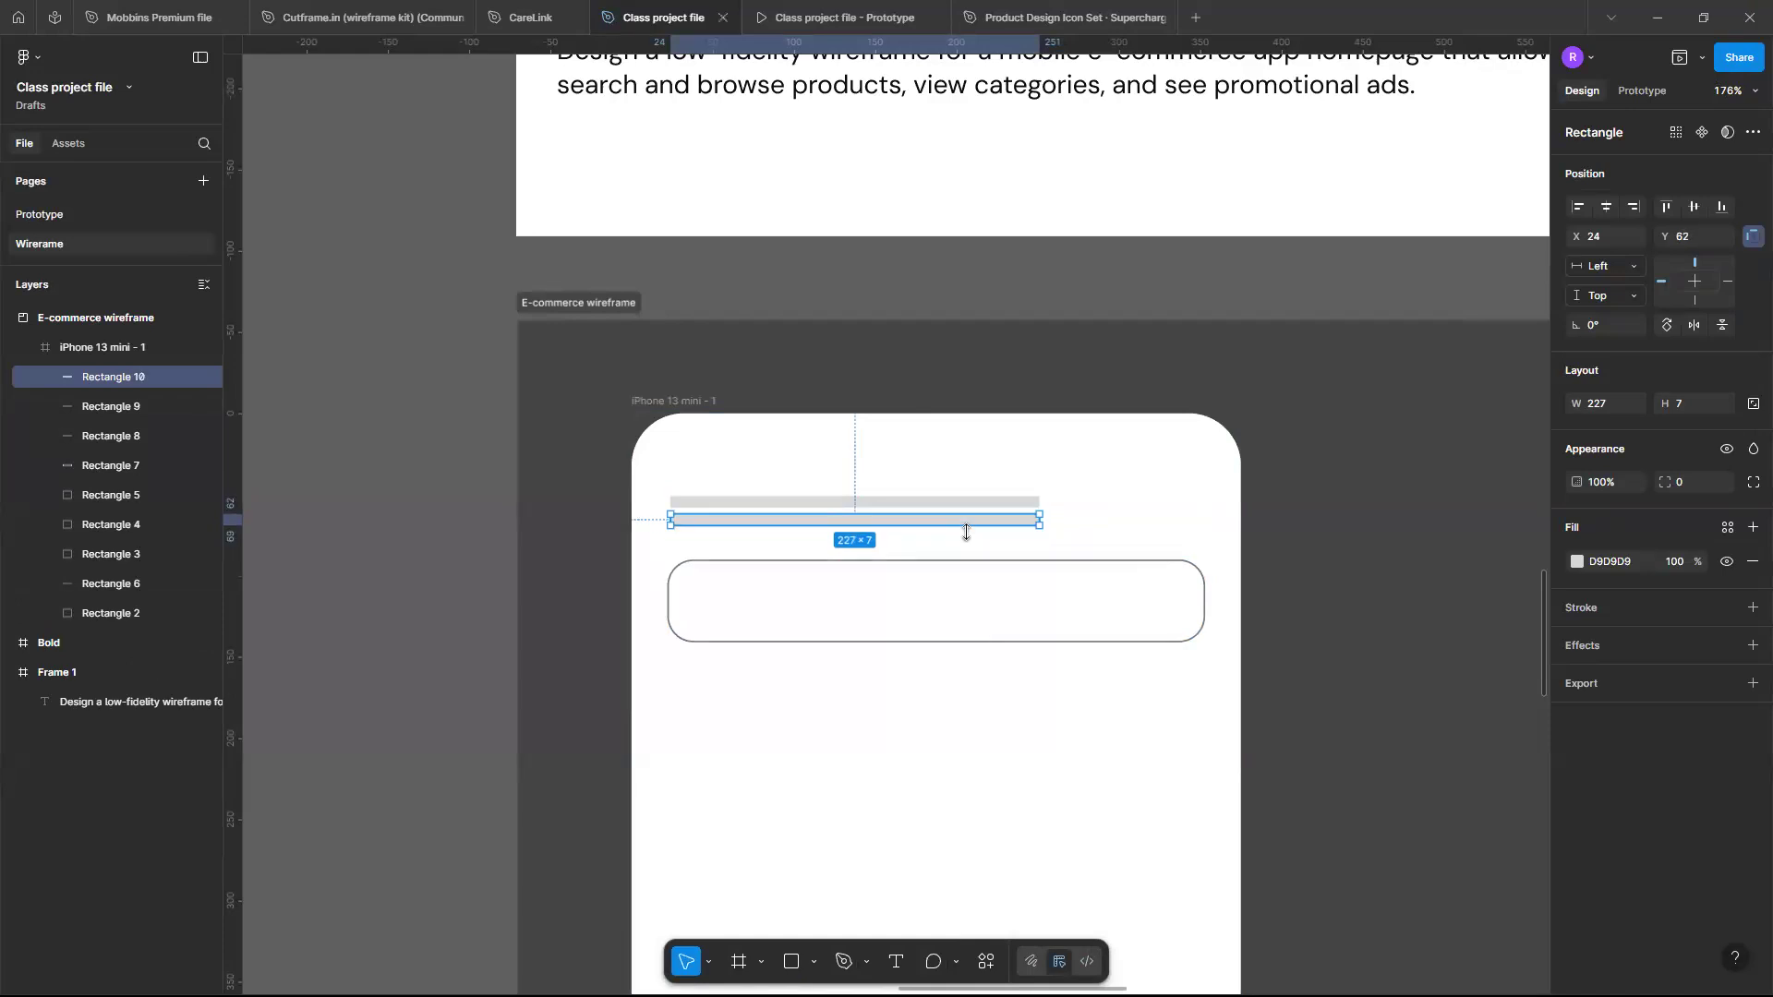
drag(966, 532, 890, 538)
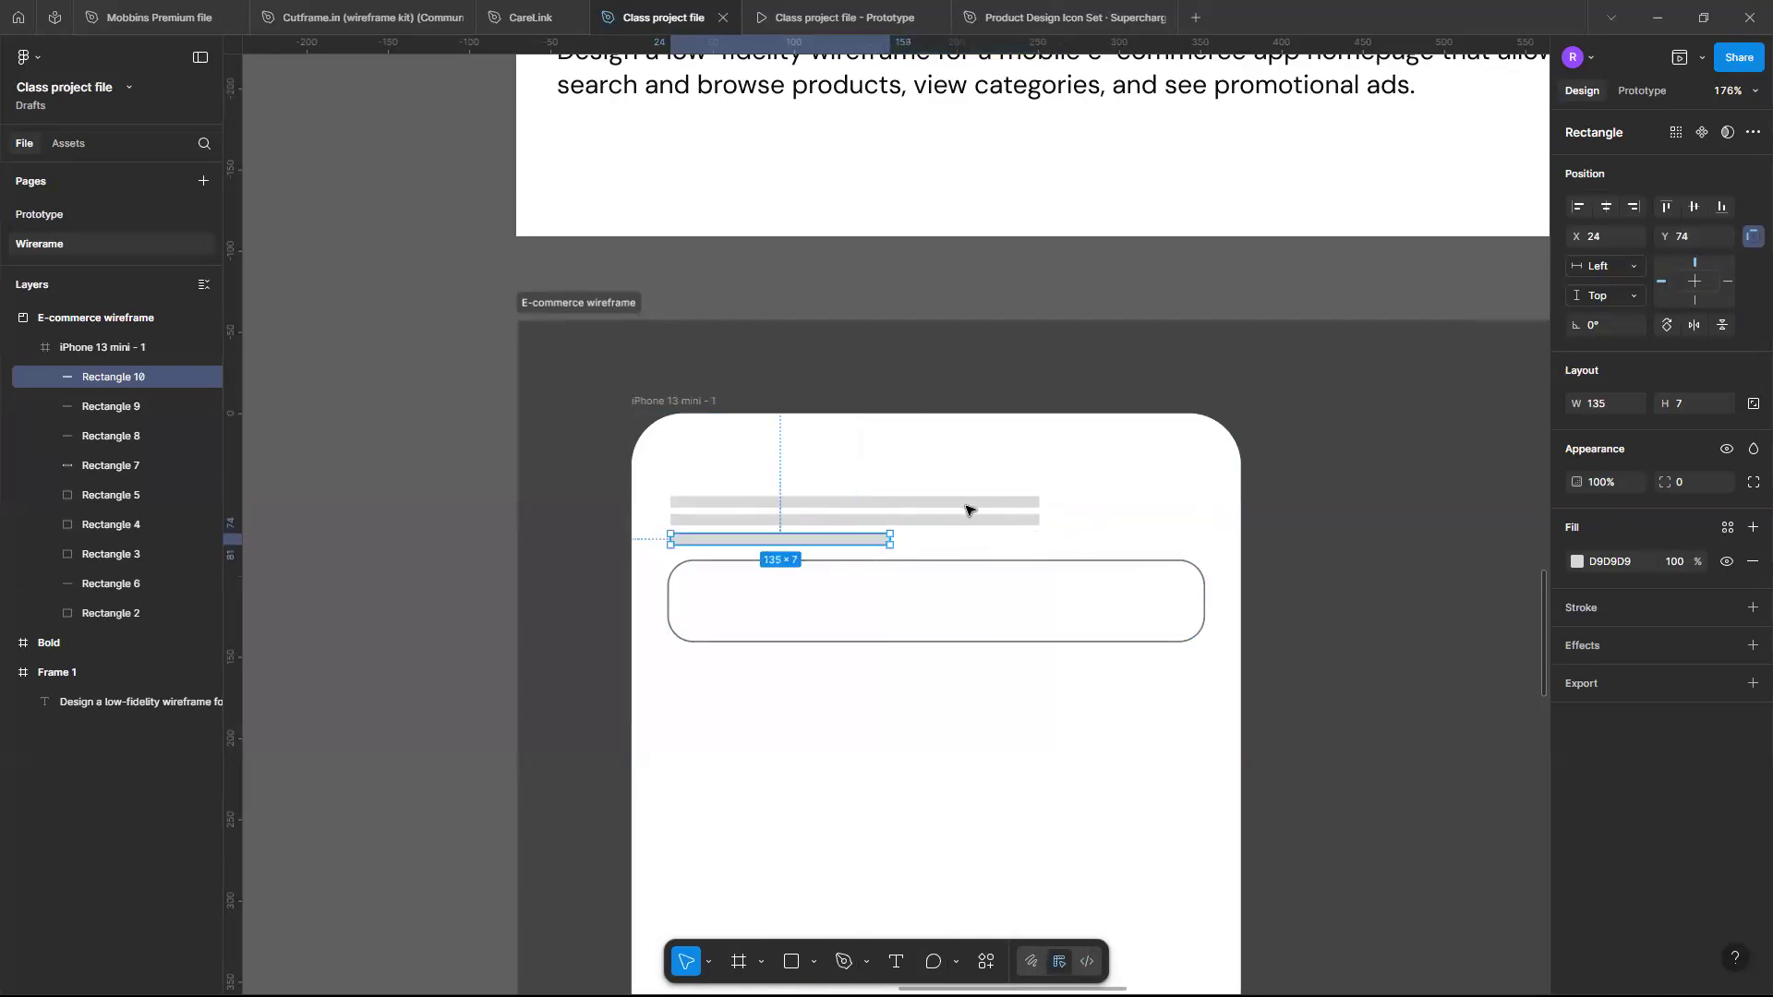
- Shorten the middle placeholder bar to about 195 wide
click(1021, 520)
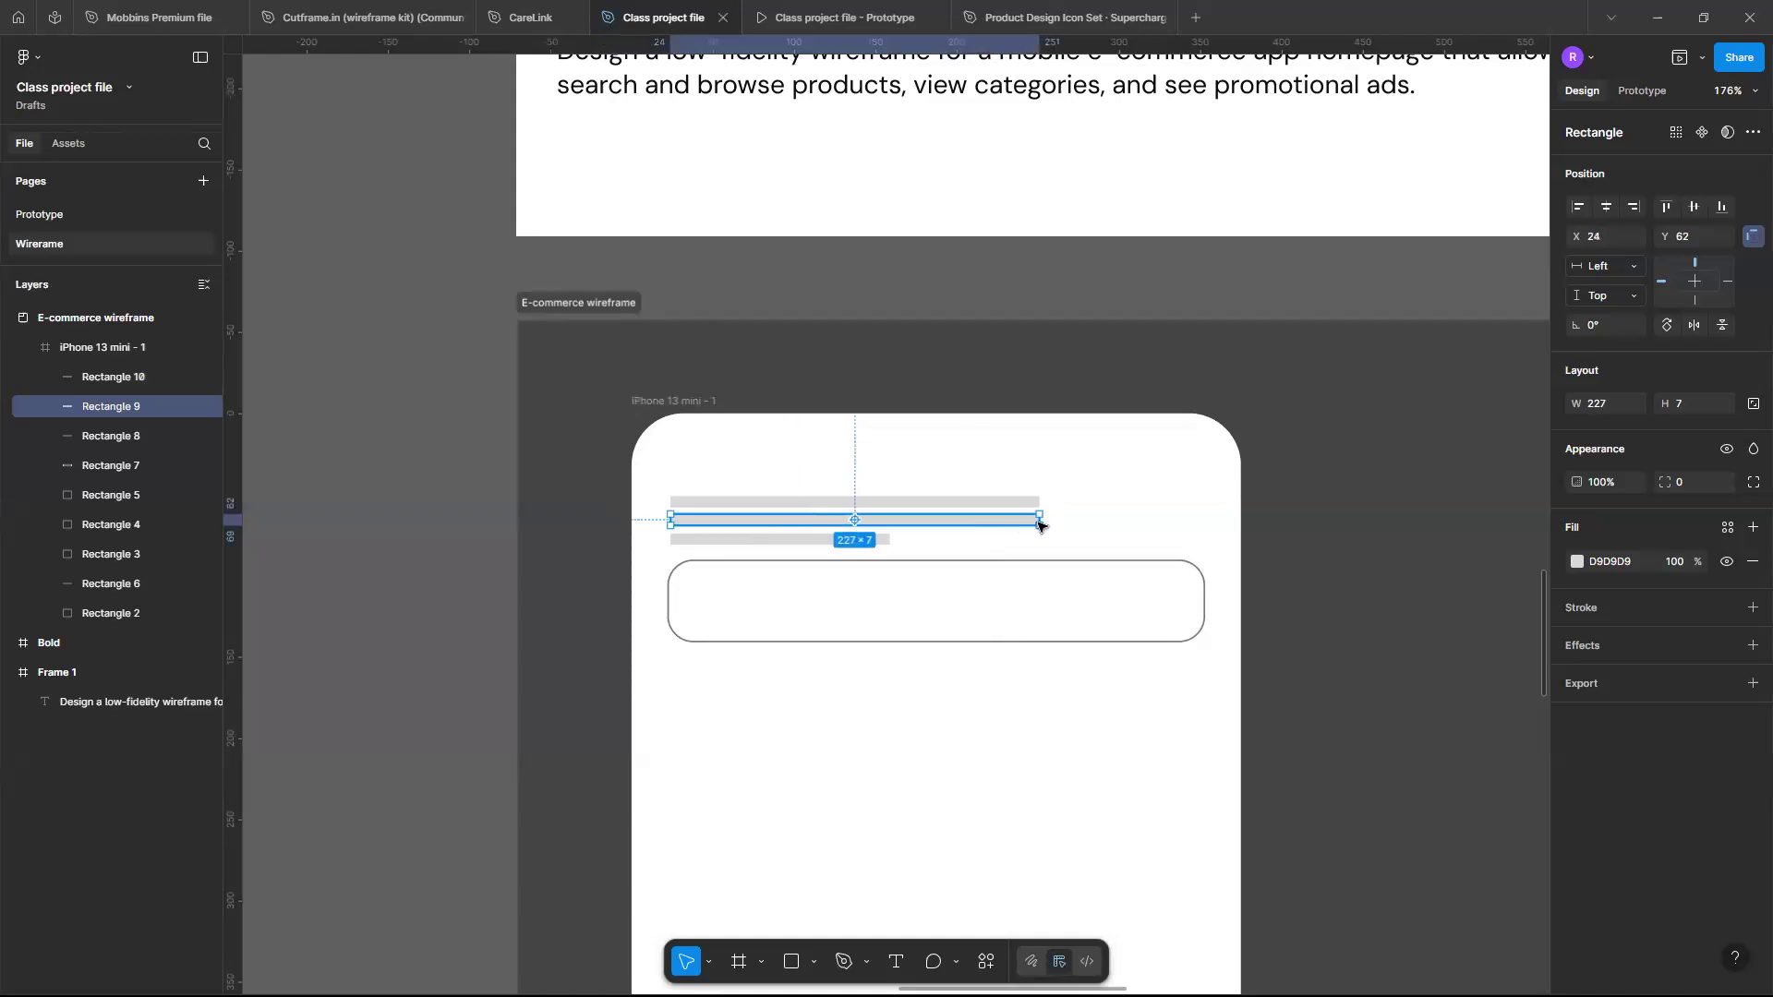
drag(1039, 523, 986, 523)
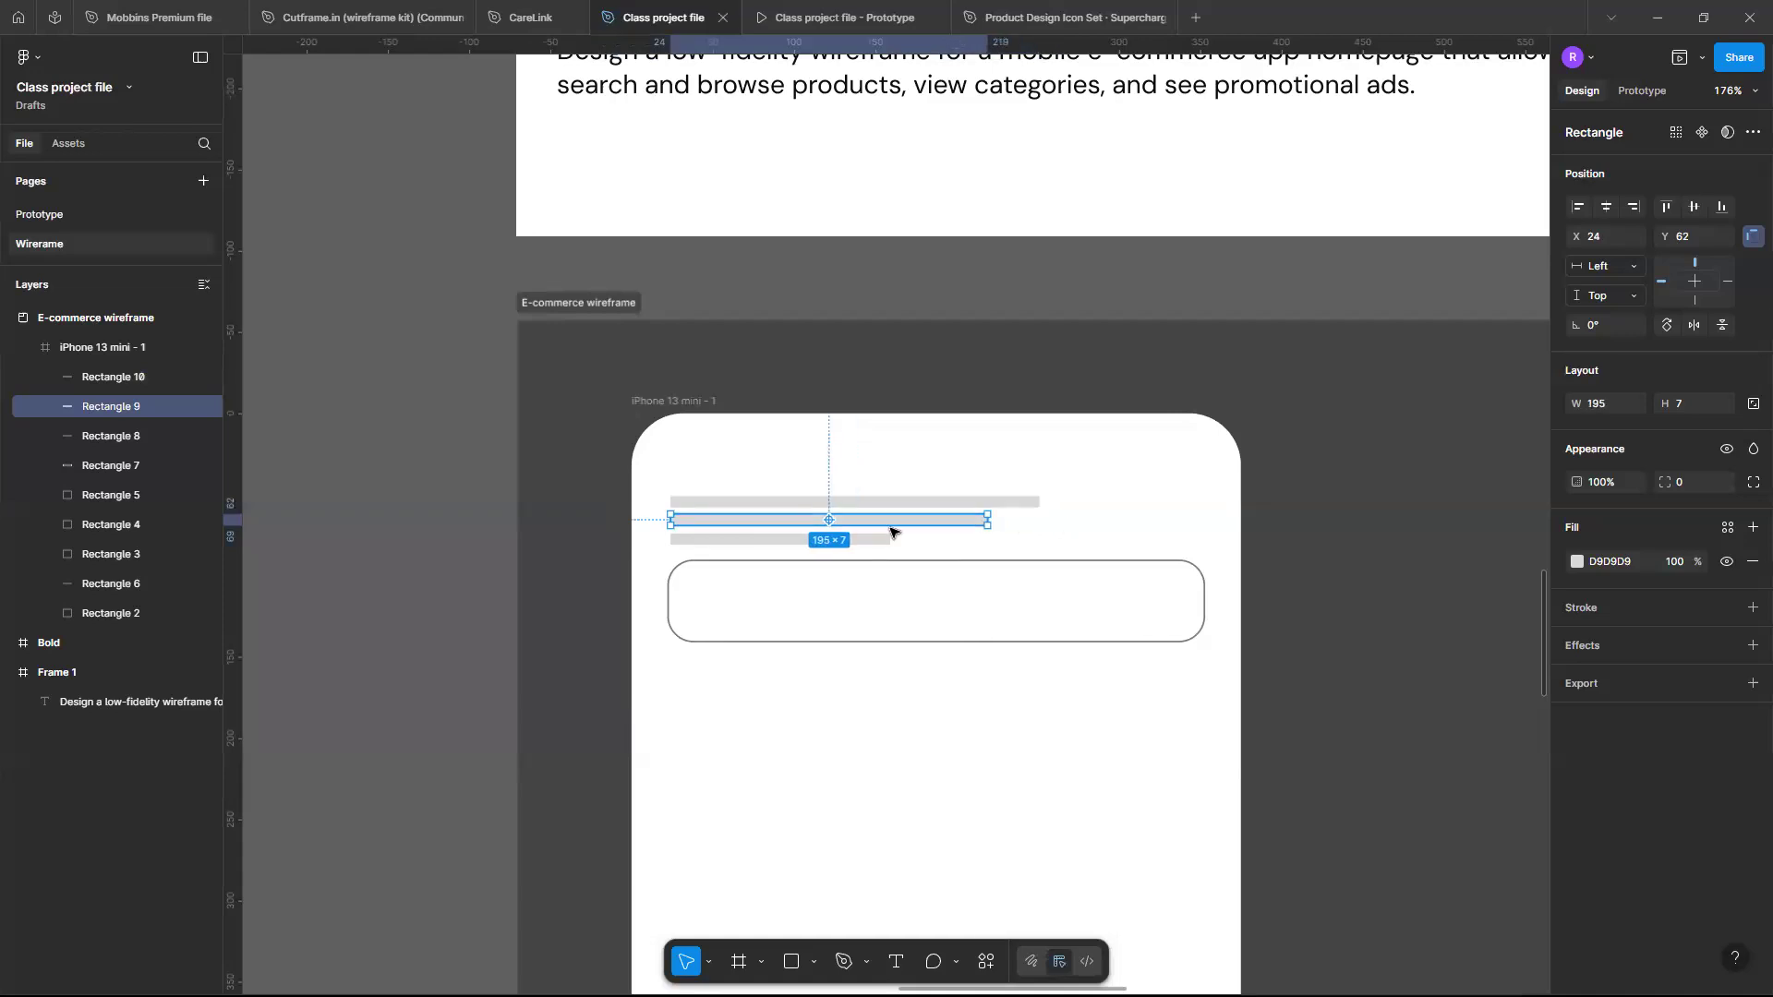
click(781, 554)
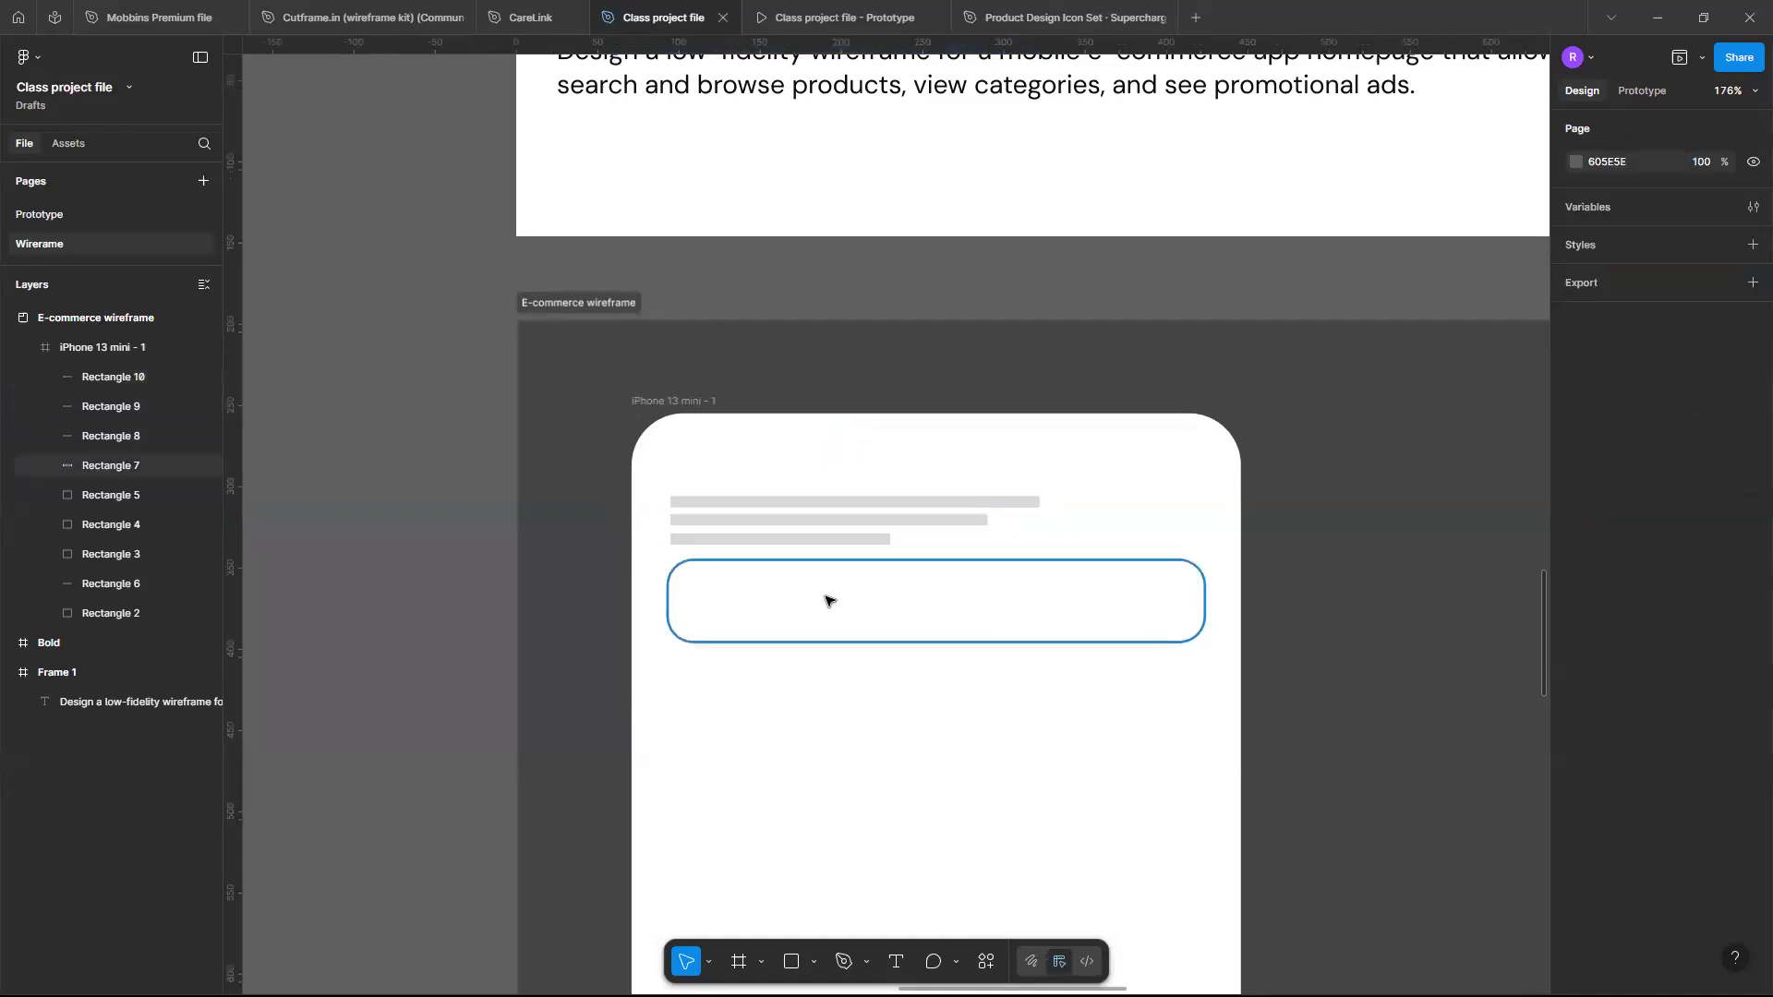
- Nudge the search bar down to Y 100
click(907, 561)
key(Down)
key(Down)
key(Down)
key(Down)
key(Down)
key(Down)
key(Down)
key(Down)
key(Down)
key(Down)
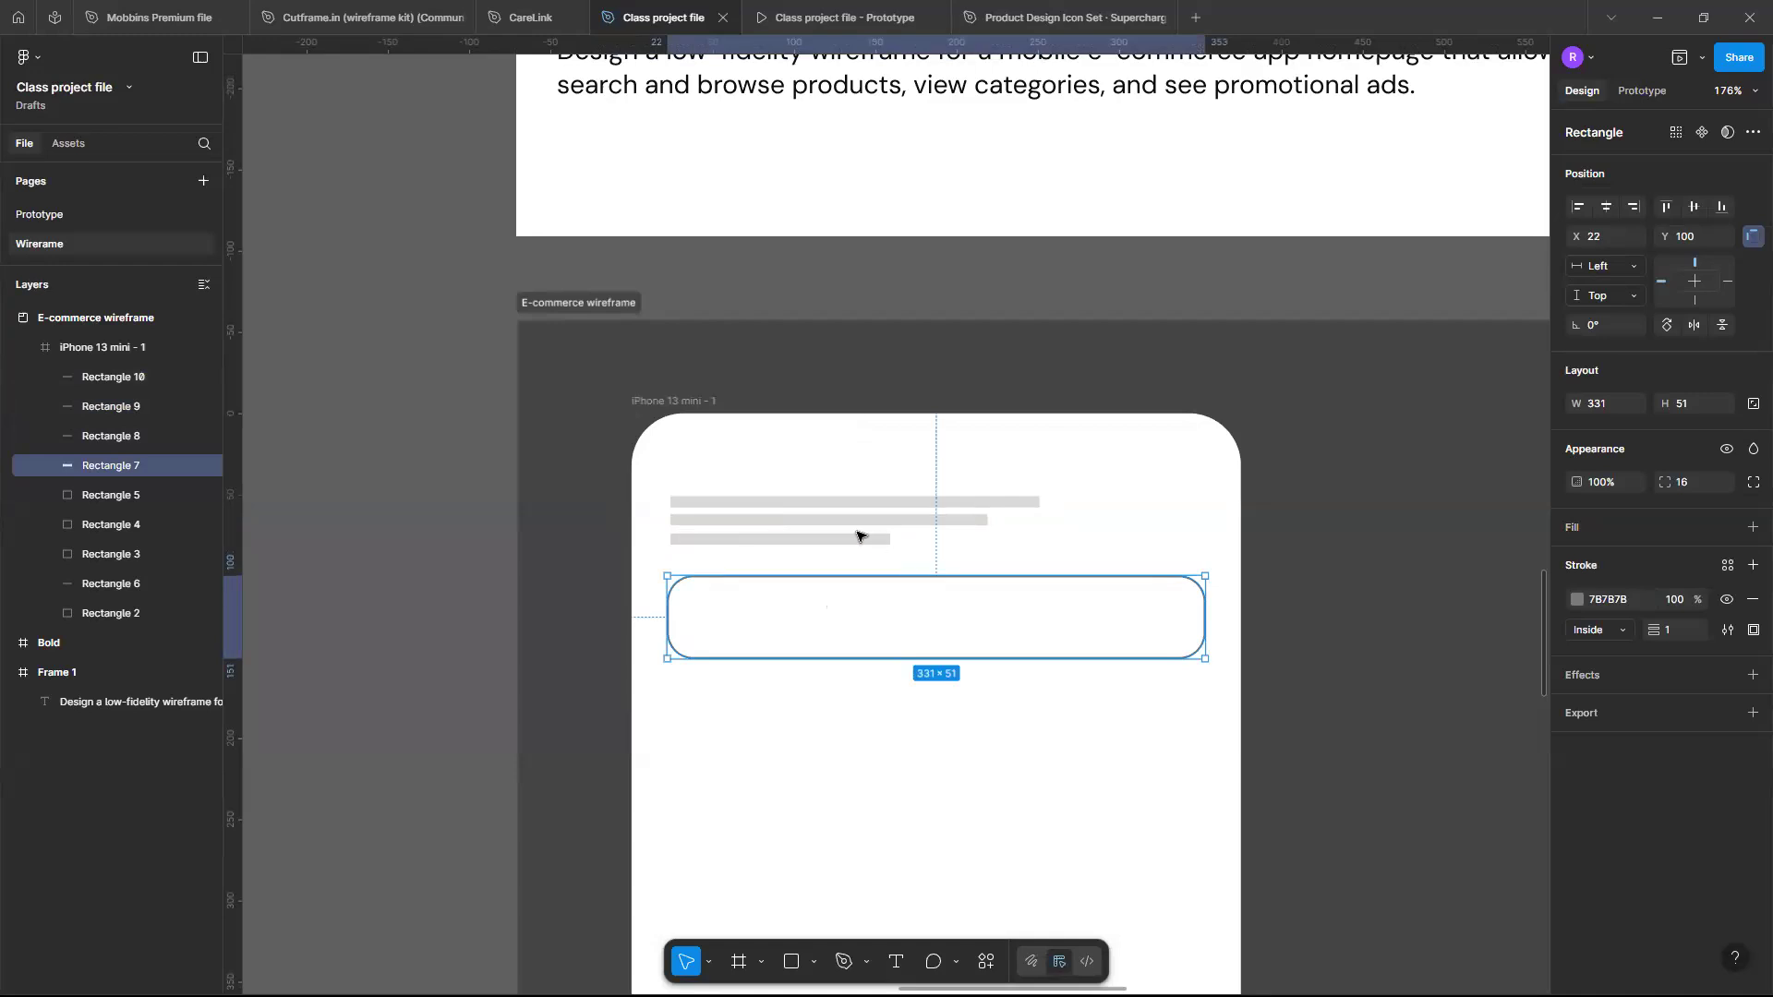
- Place a 100×100 circle in the top-right corner of the phone frame
scroll(857, 536, down, 6)
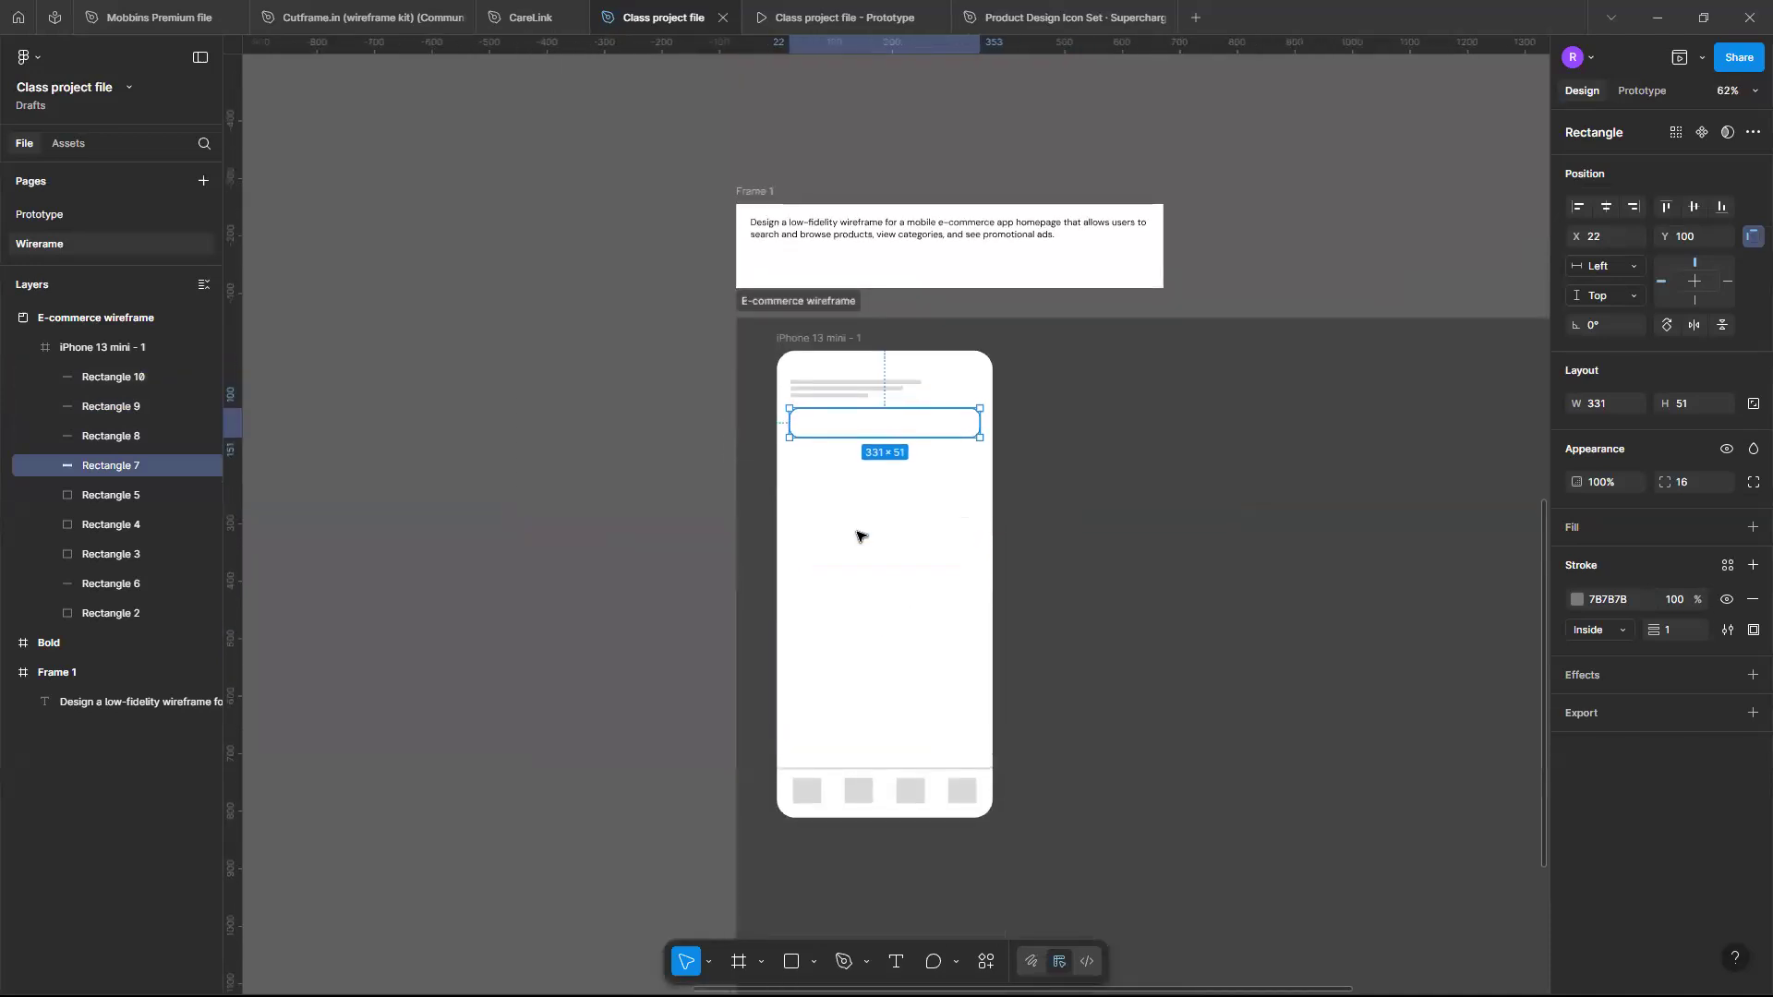
scroll(868, 489, up, 5)
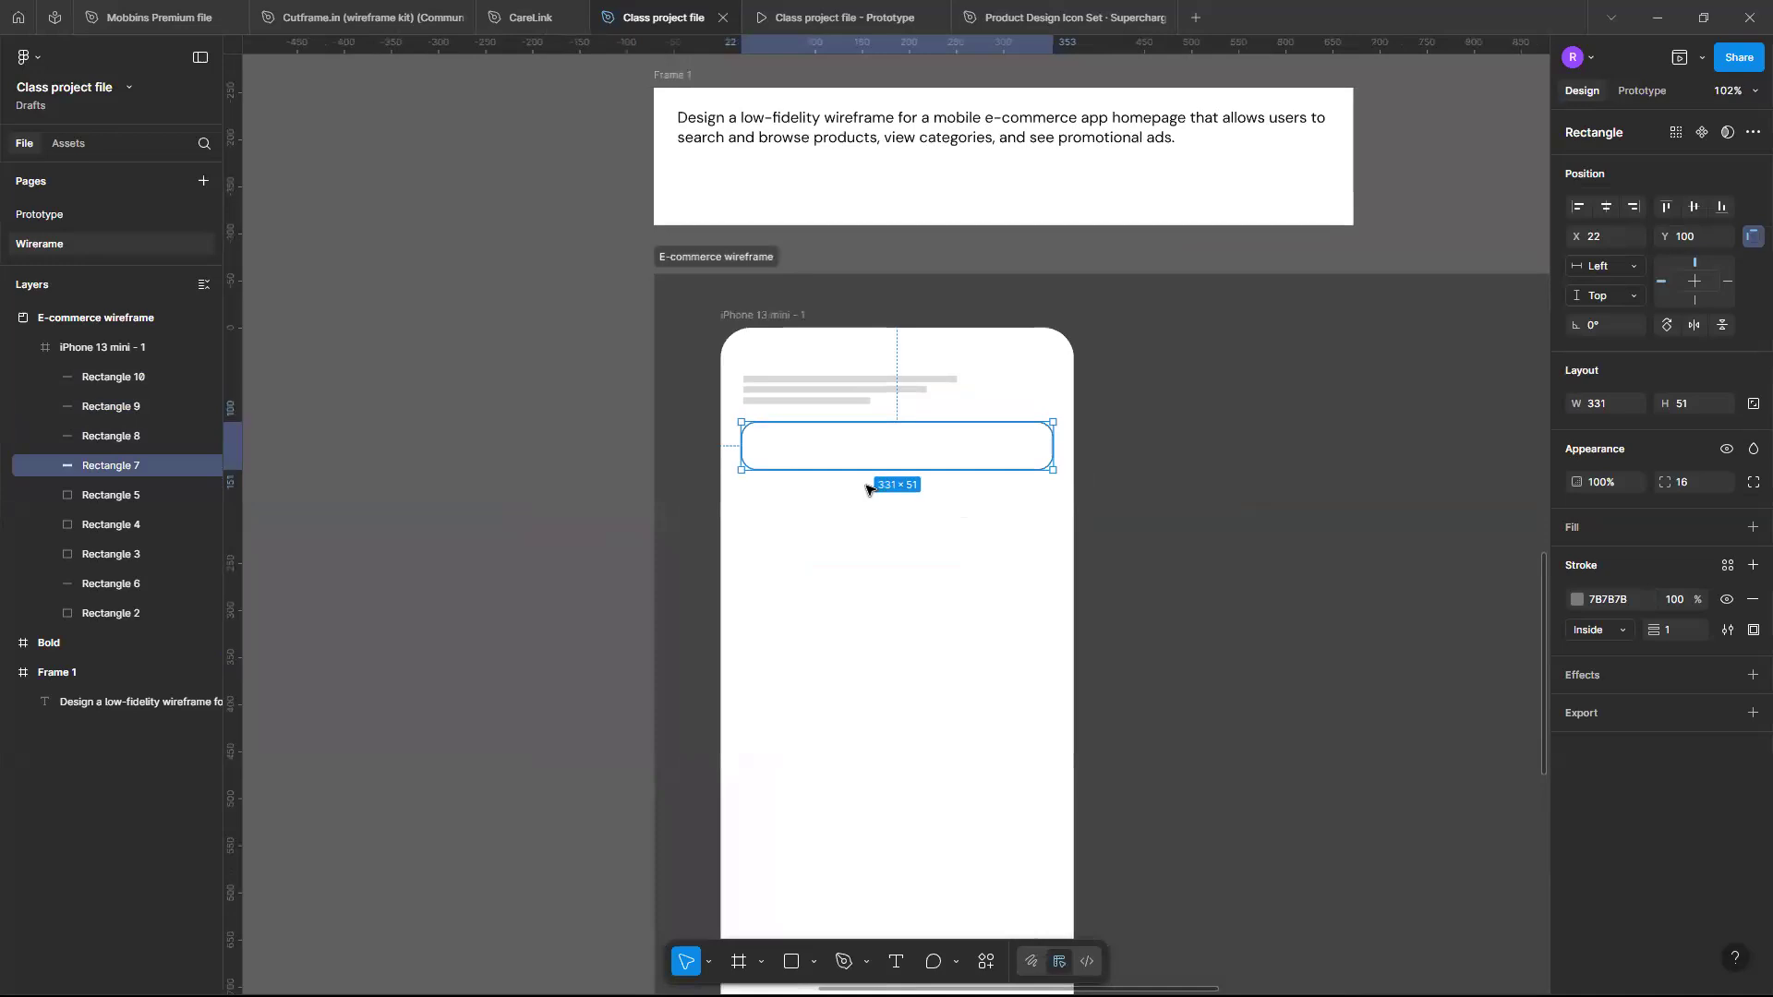
scroll(868, 489, up, 3)
scroll(871, 491, up, 2)
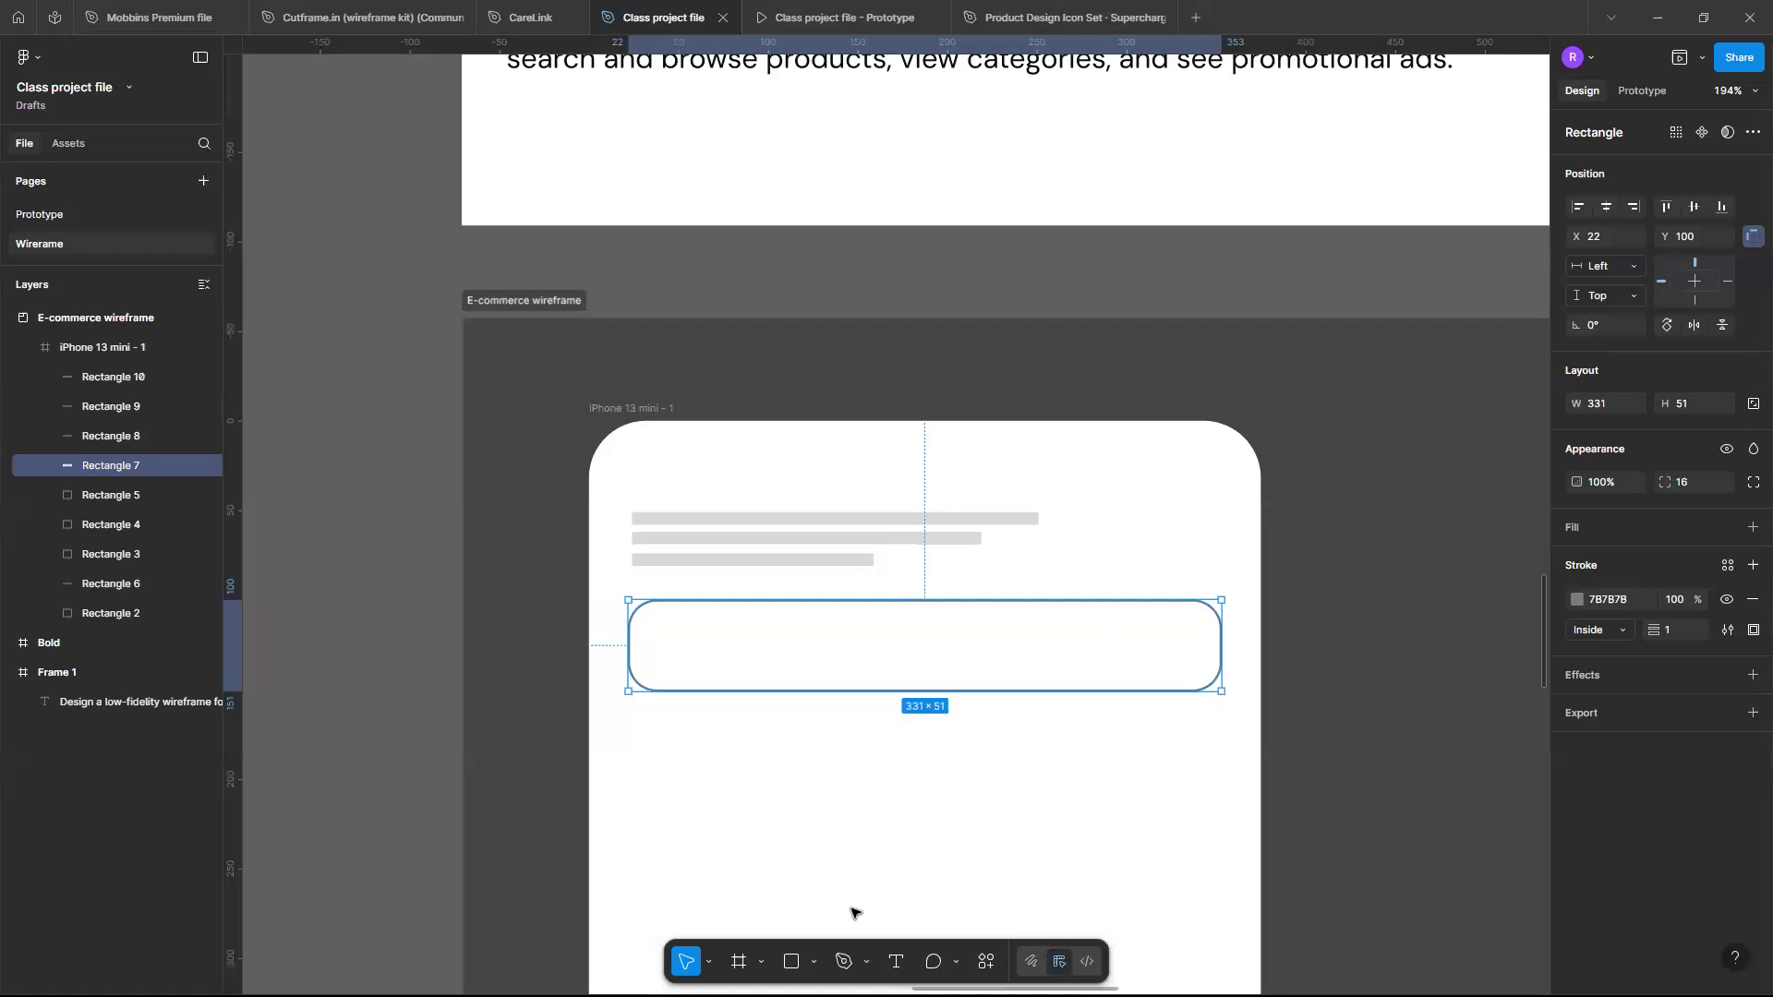
click(1089, 635)
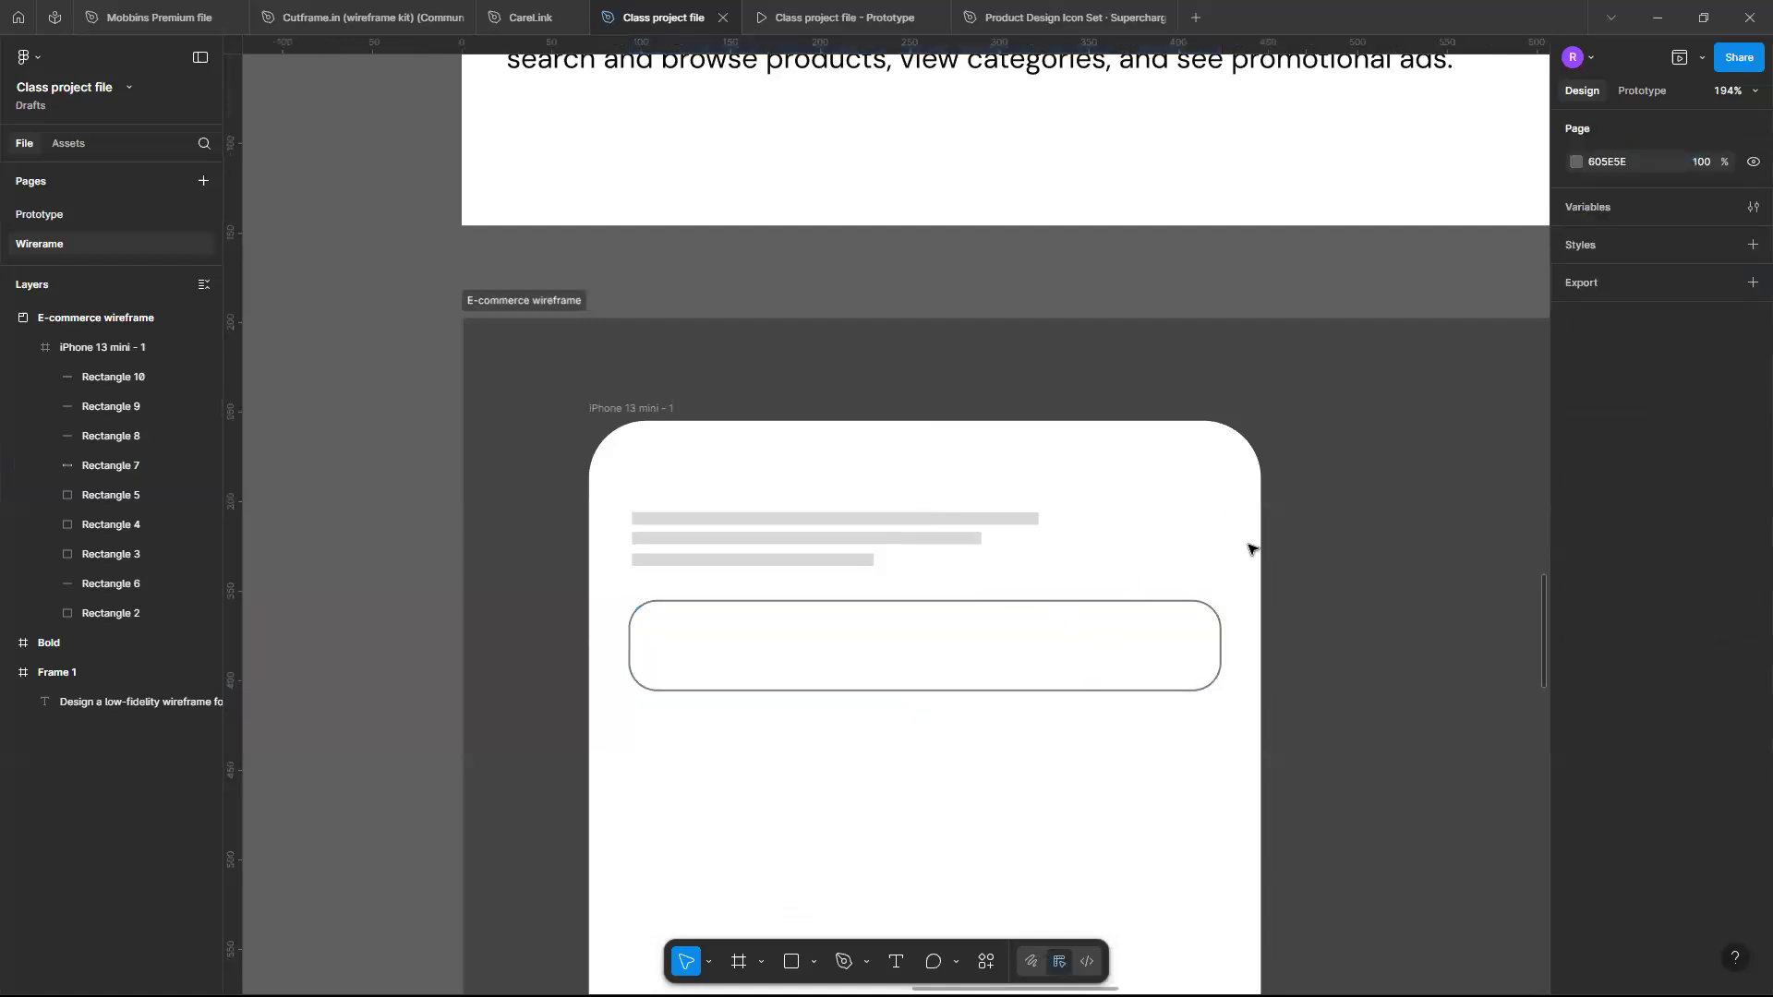
click(814, 961)
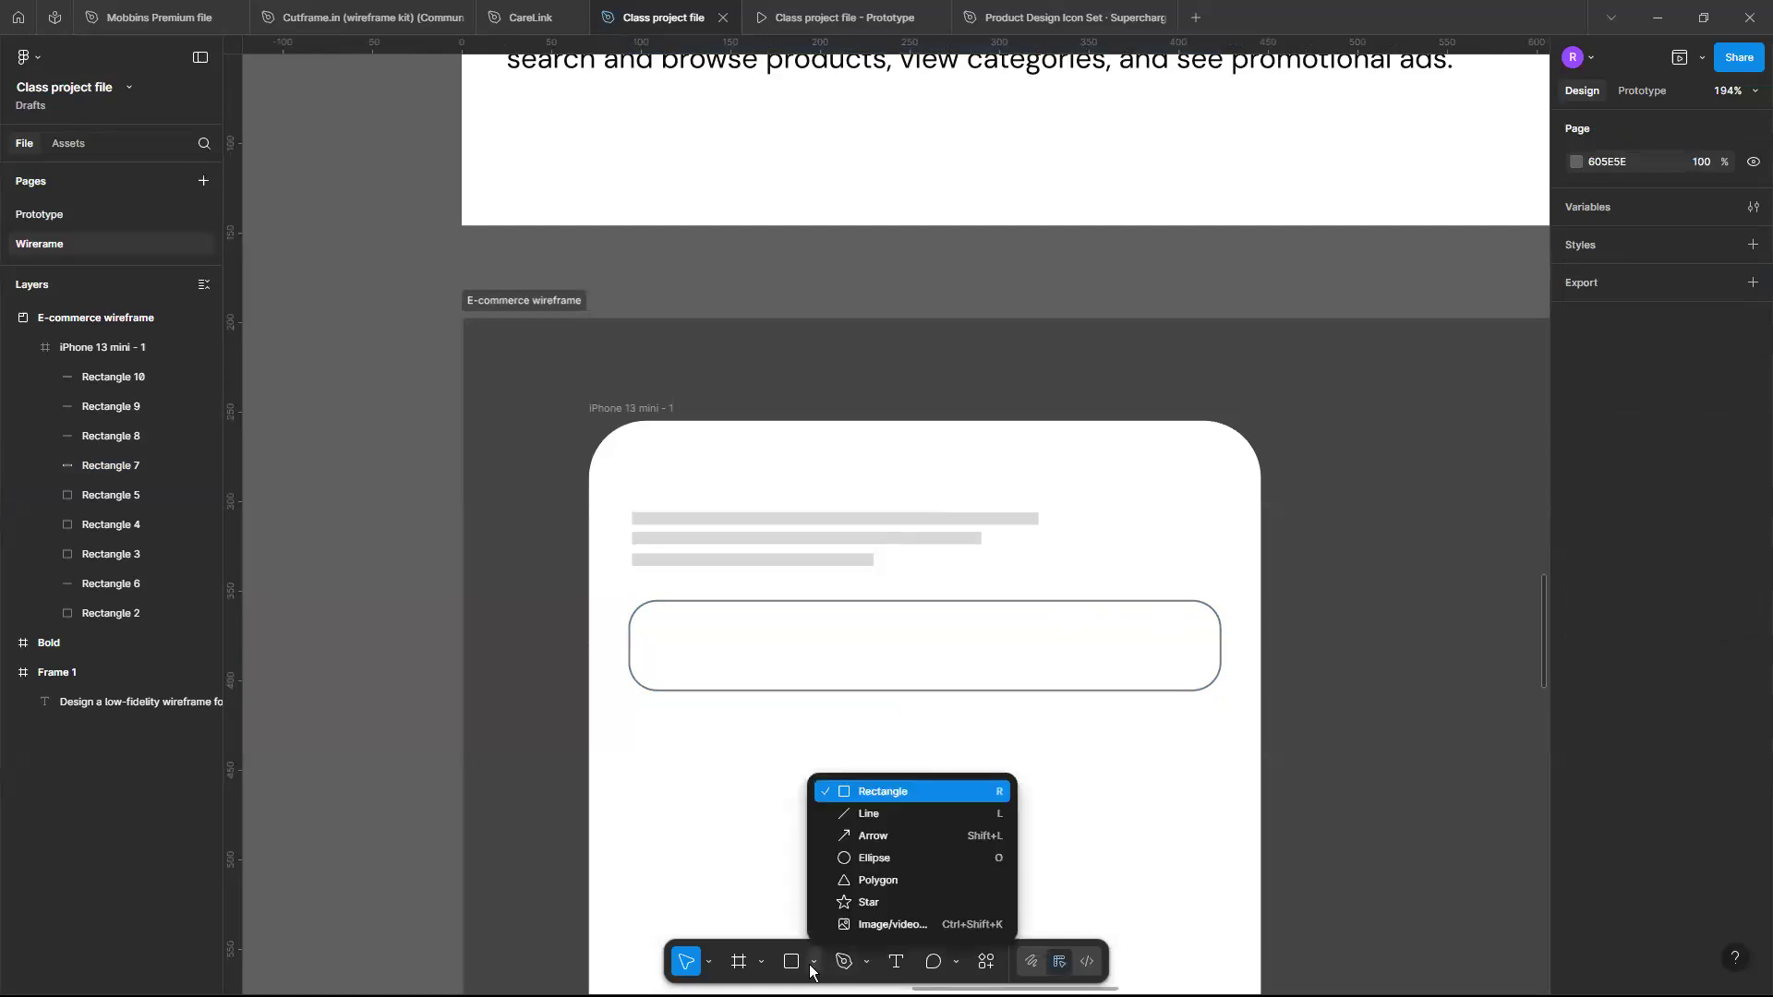
click(905, 861)
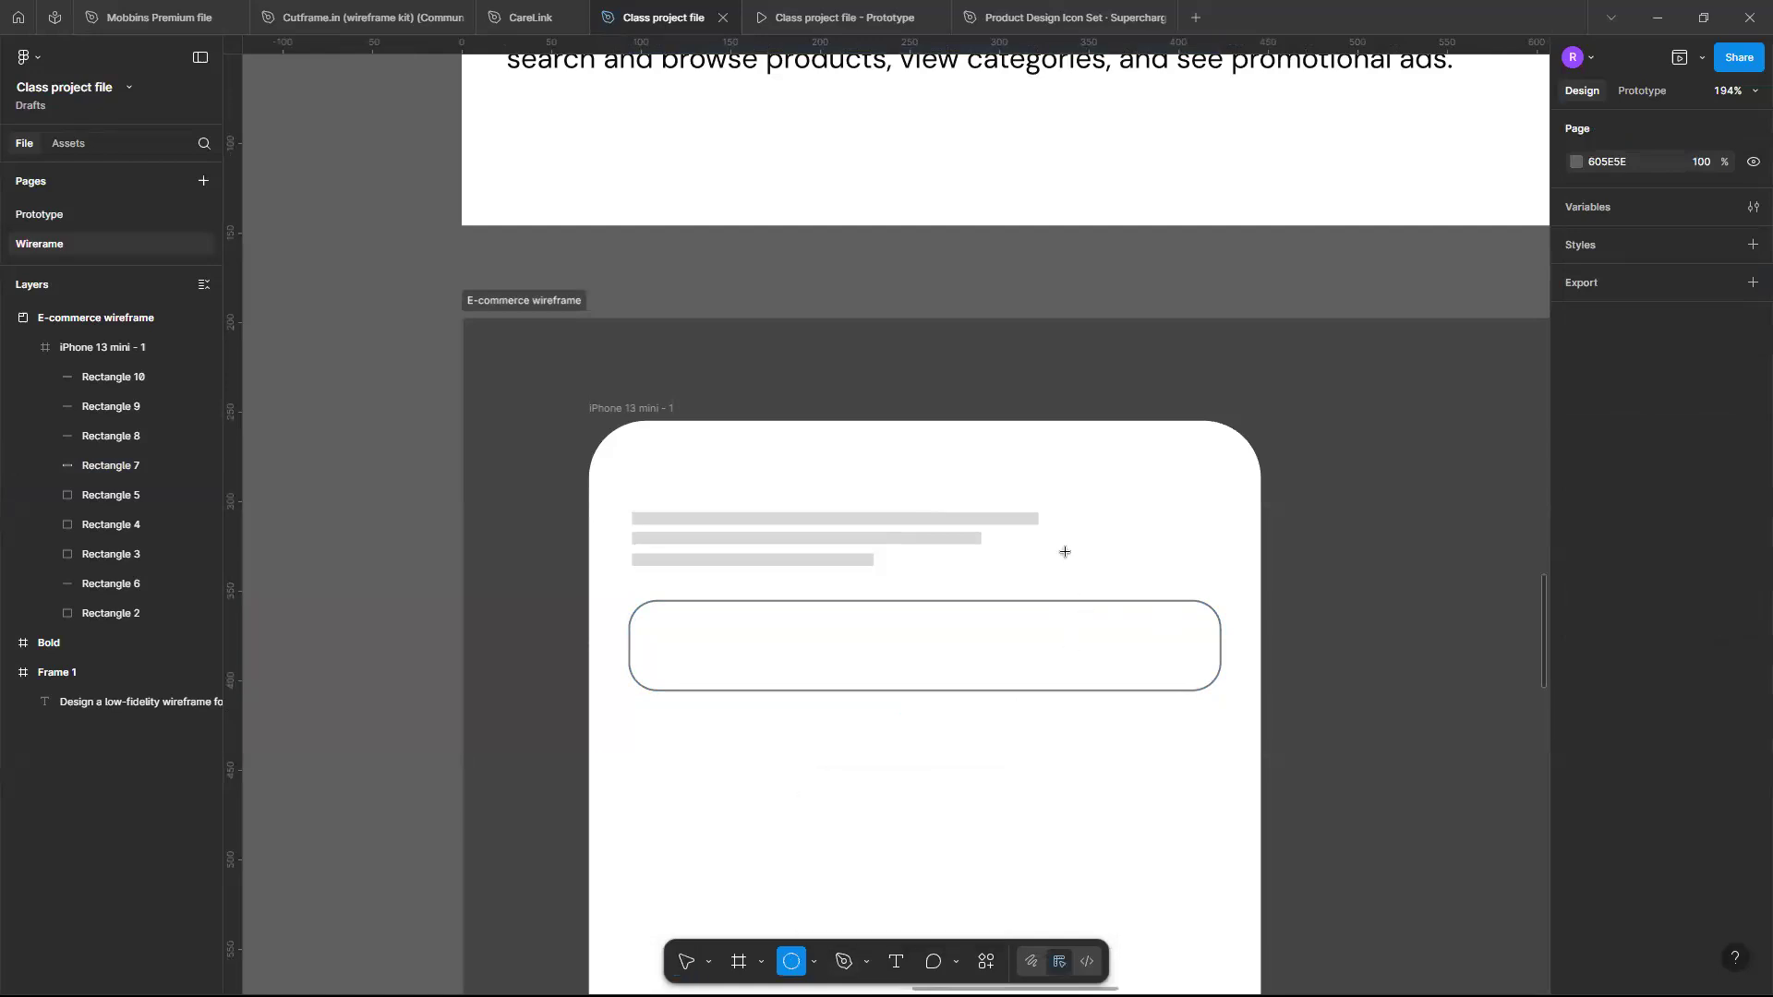
click(1161, 515)
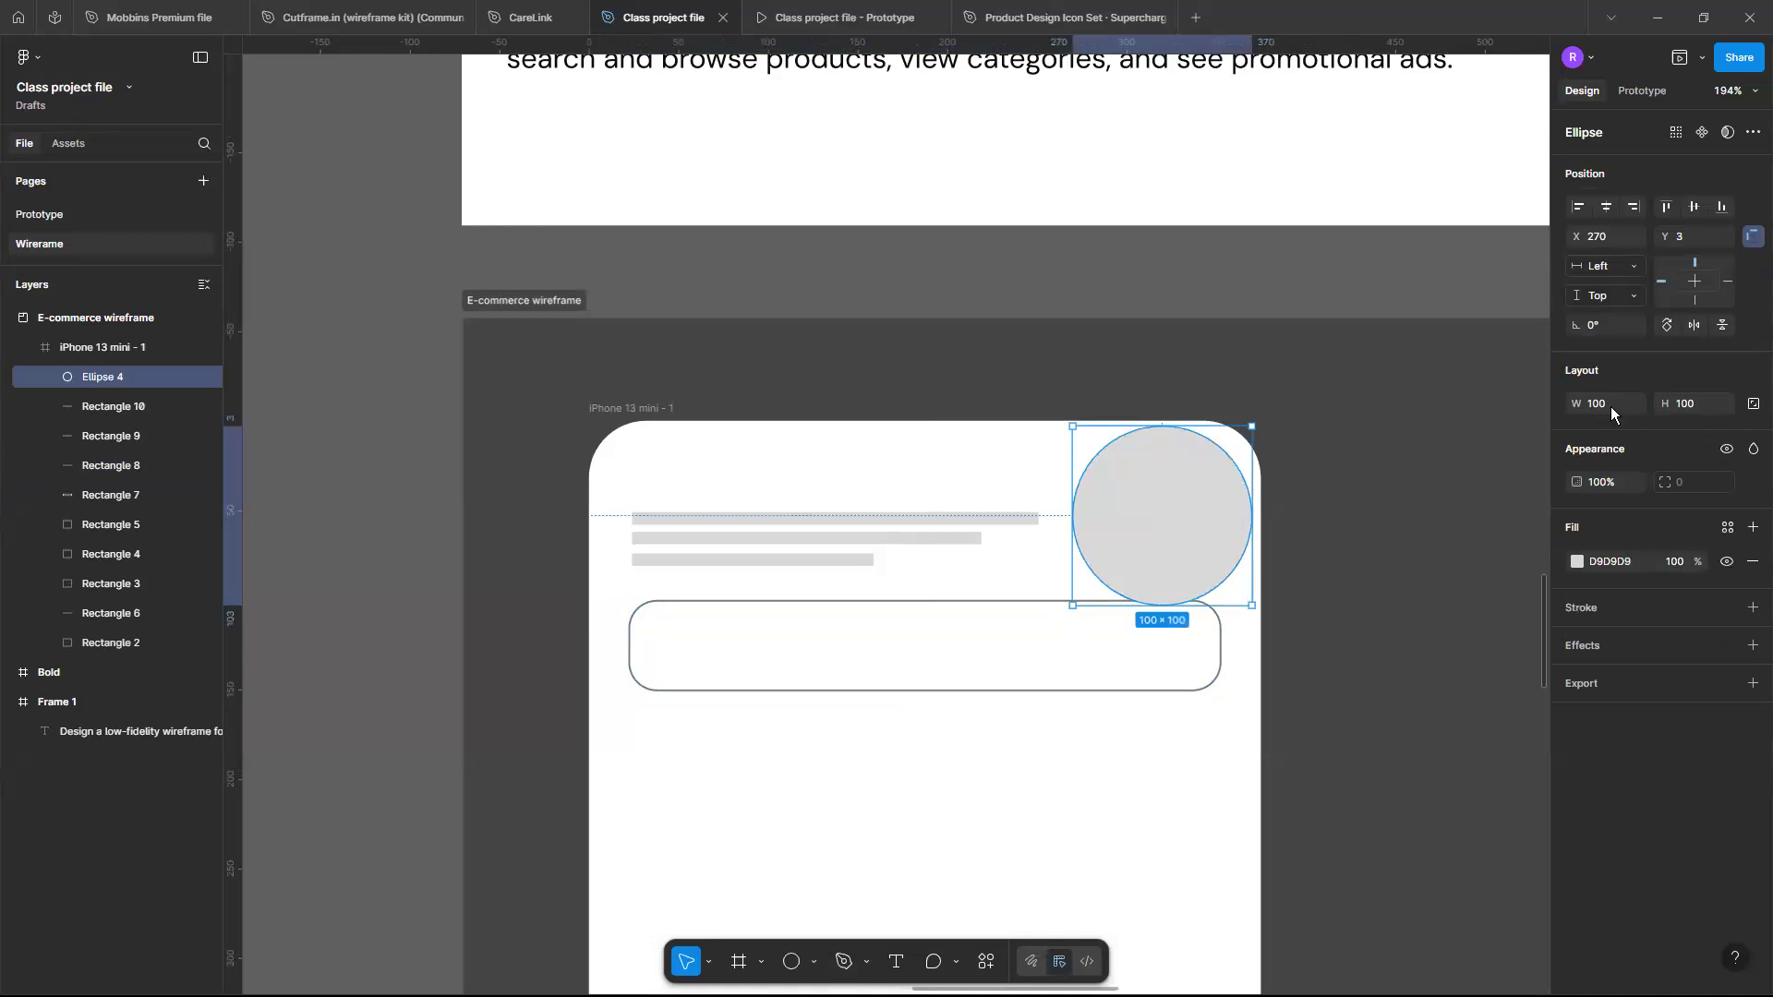
- Lock the circle's proportions, resize it to 50×50, and move it beside the placeholder text bars
click(1611, 402)
click(1670, 427)
click(1755, 411)
click(1615, 407)
text(50)
key(Return)
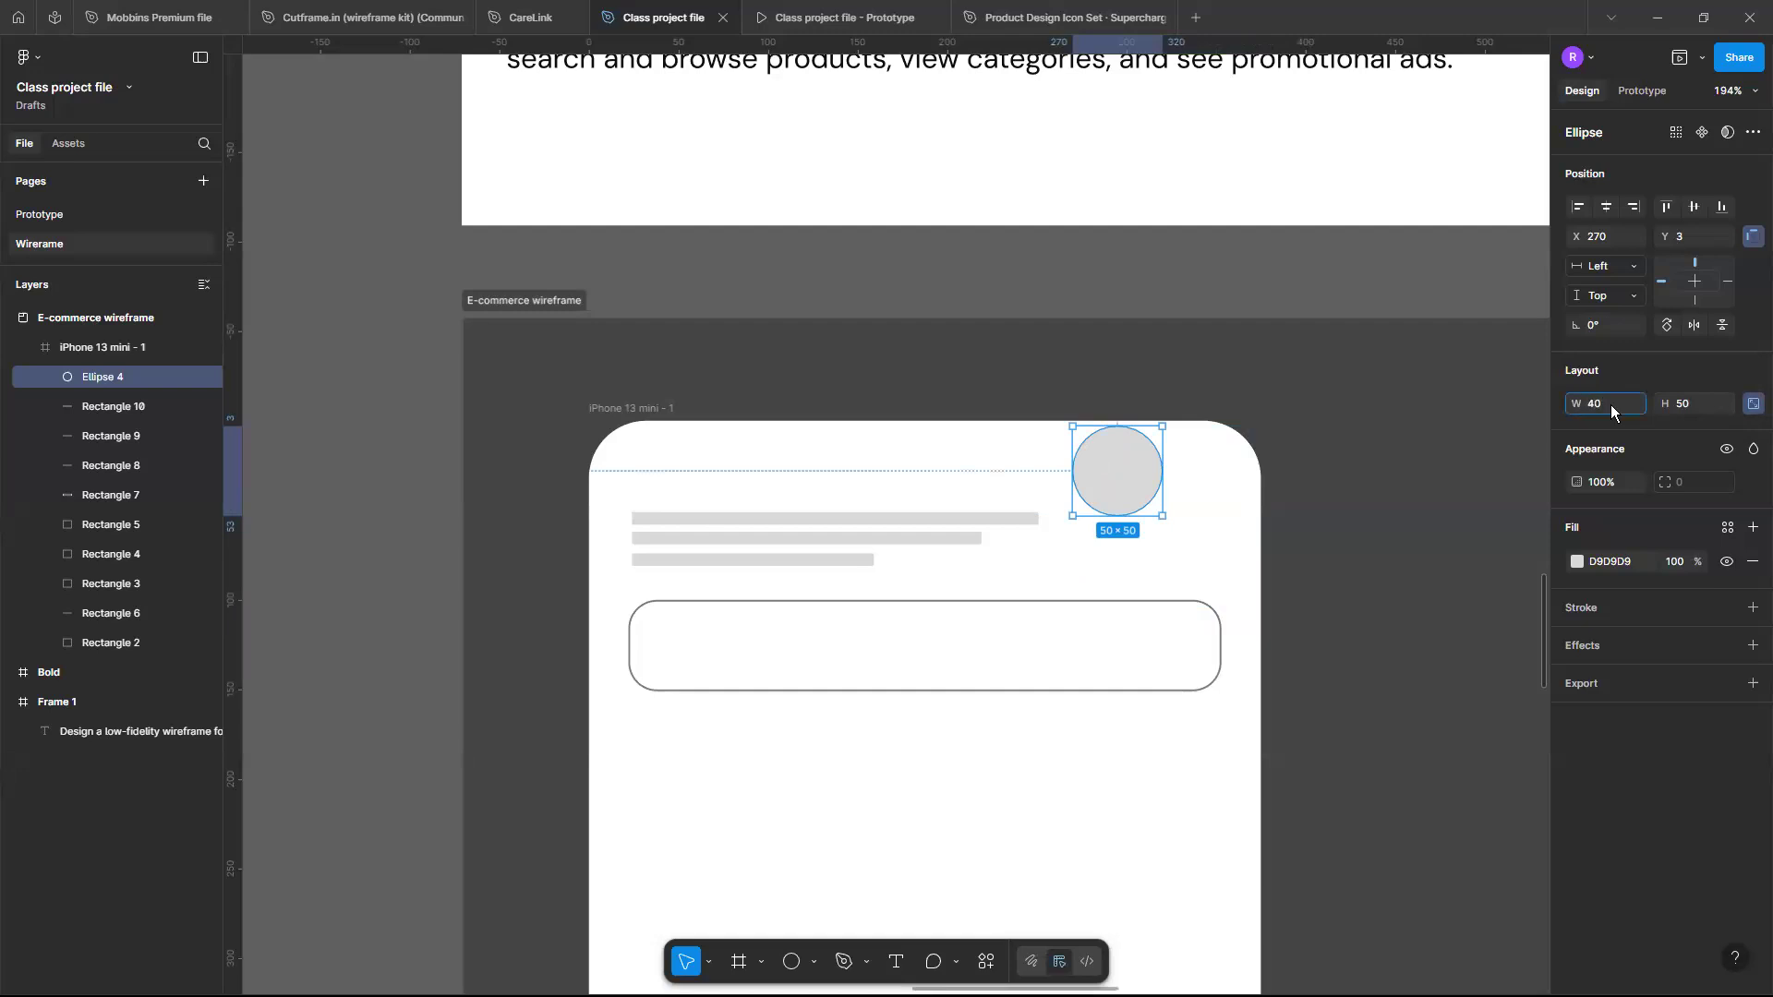
key(Return)
drag(1101, 477, 1184, 552)
click(1068, 823)
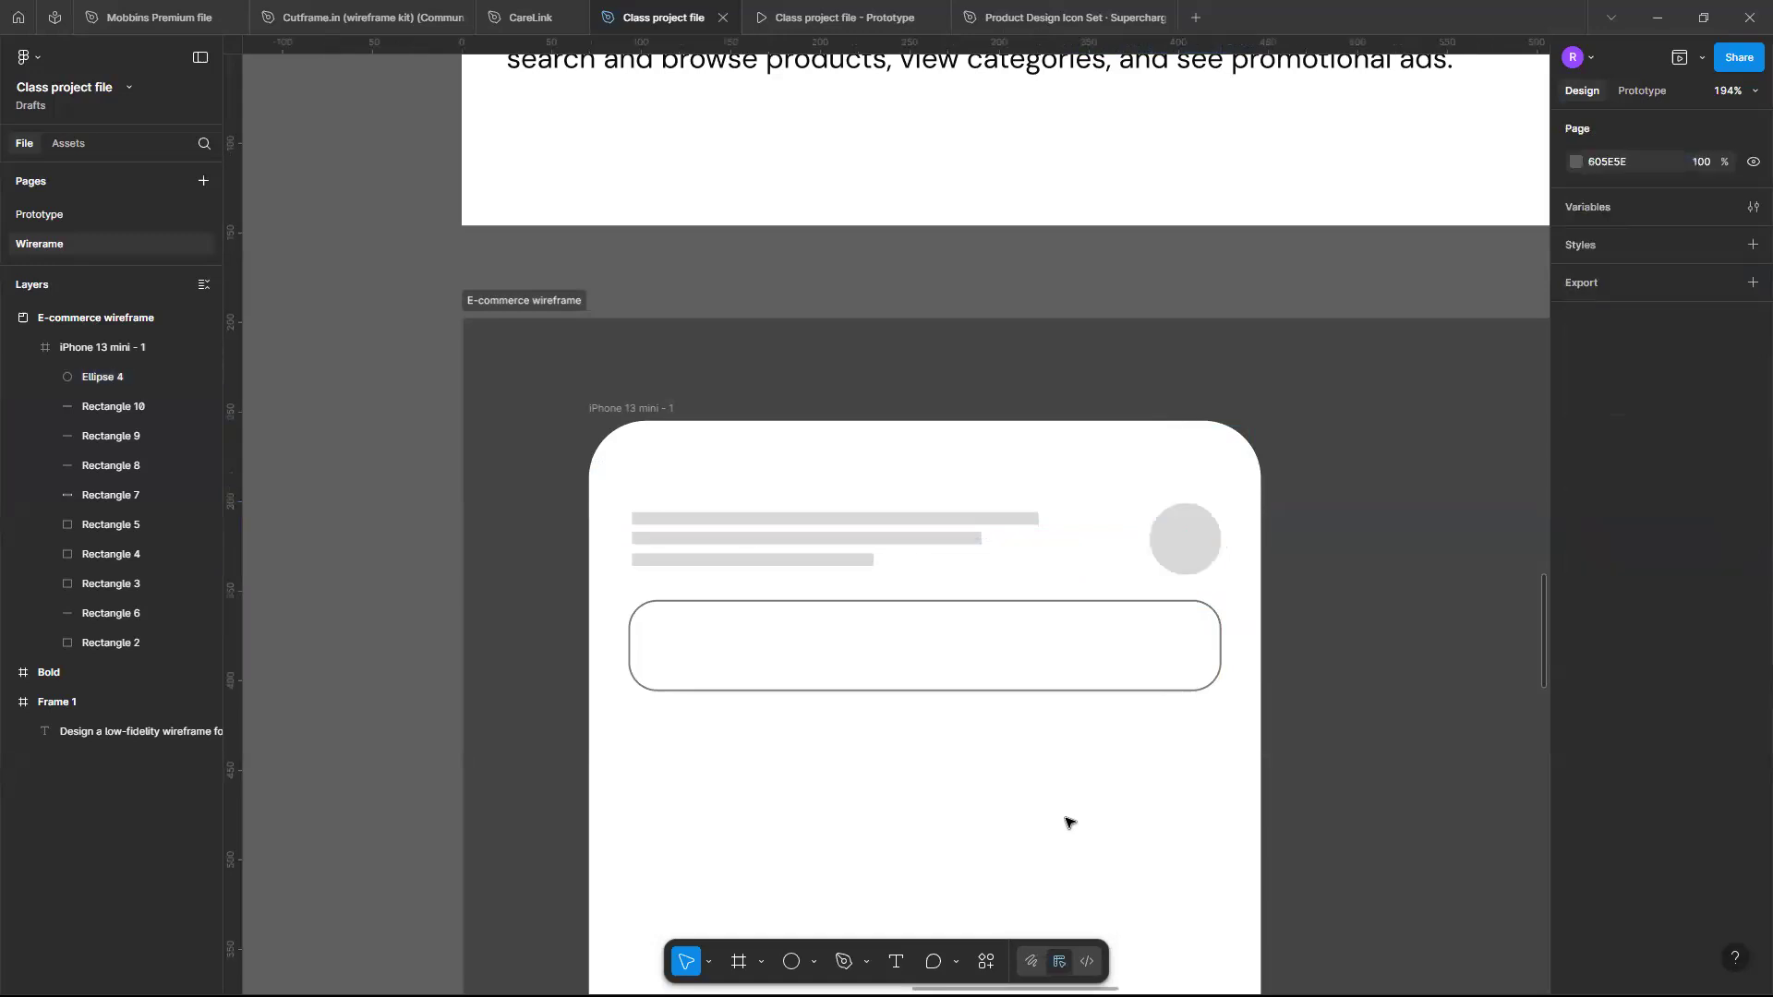
- Set the search bar's stroke weight to 2 and its alignment to Outside
scroll(1068, 823, down, 4)
scroll(1069, 823, down, 3)
scroll(1071, 813, up, 2)
scroll(1038, 384, down, 1)
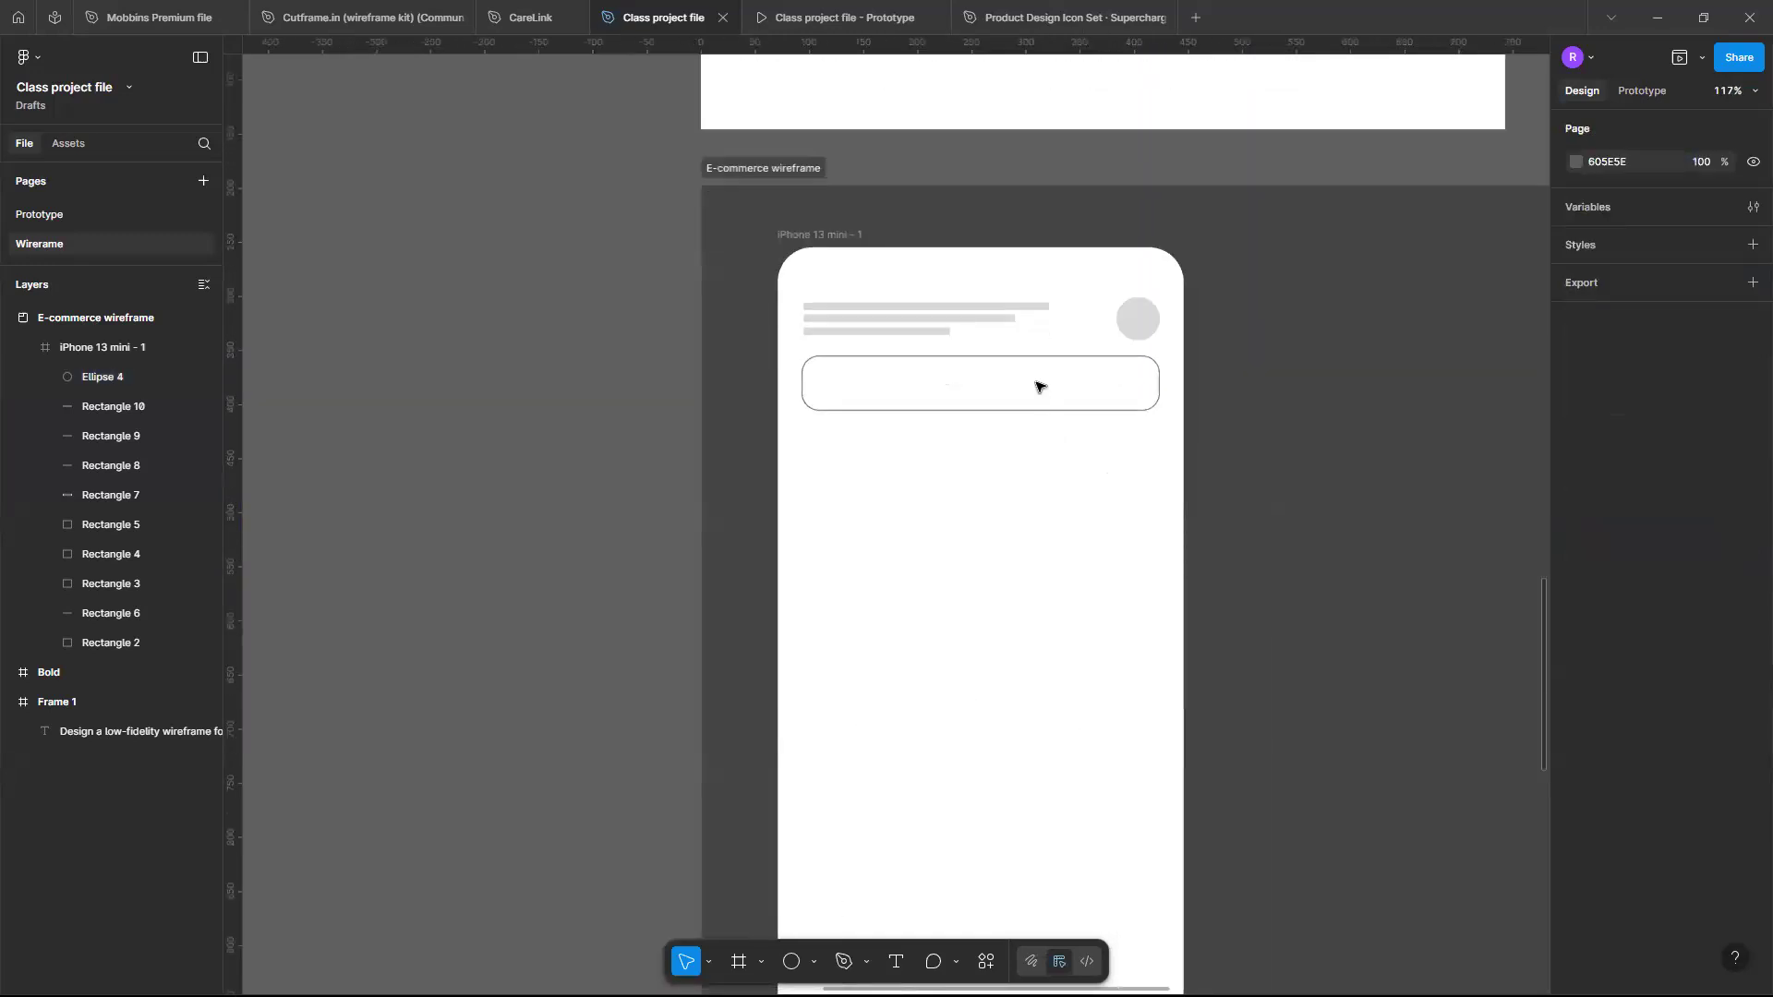
click(1114, 357)
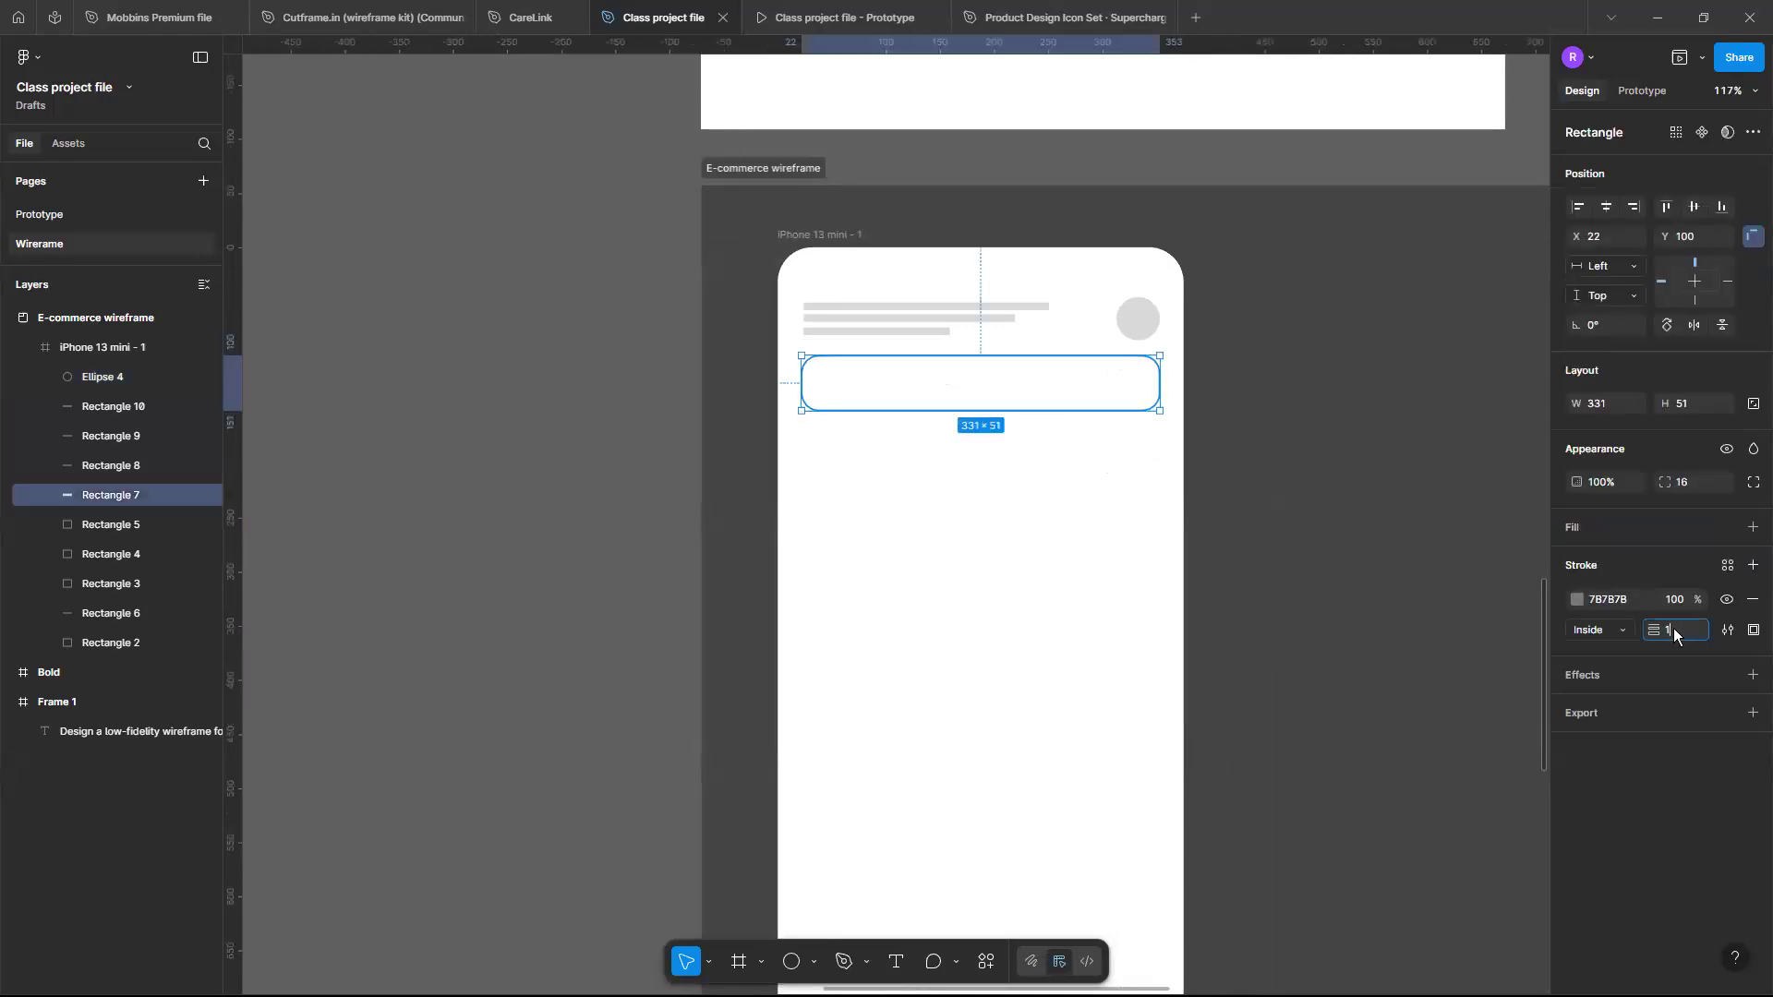
key(Return)
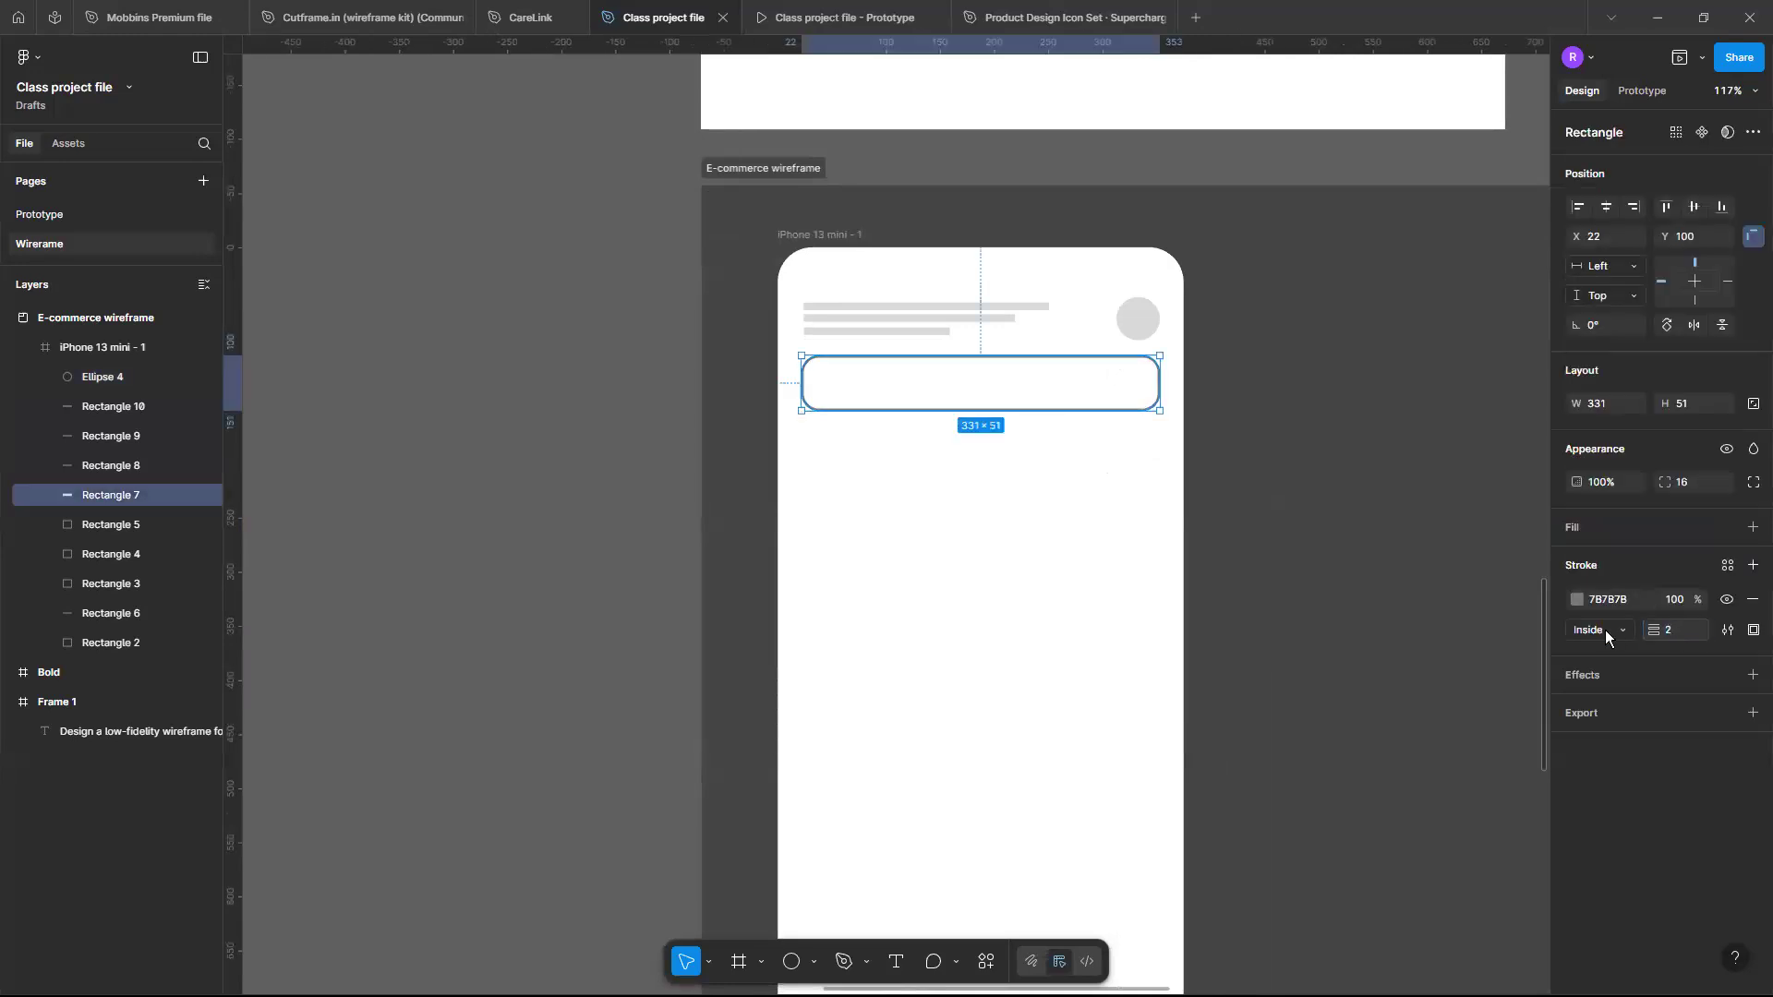
click(1623, 633)
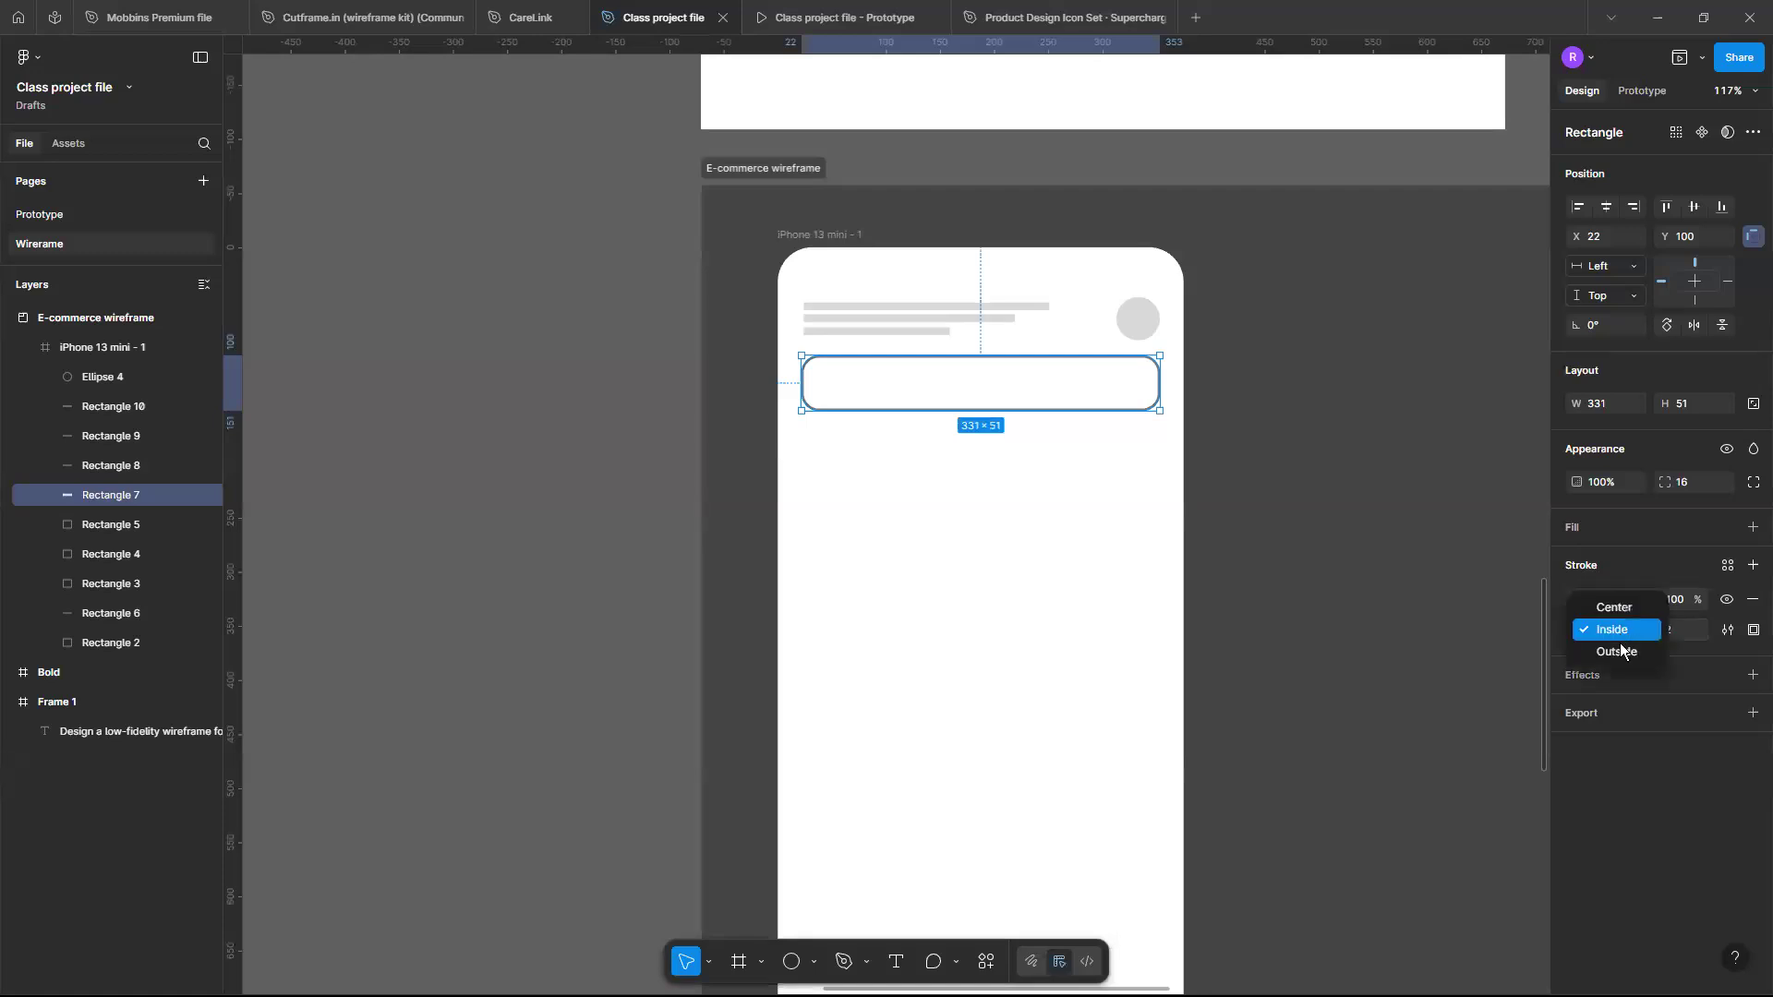
click(1614, 651)
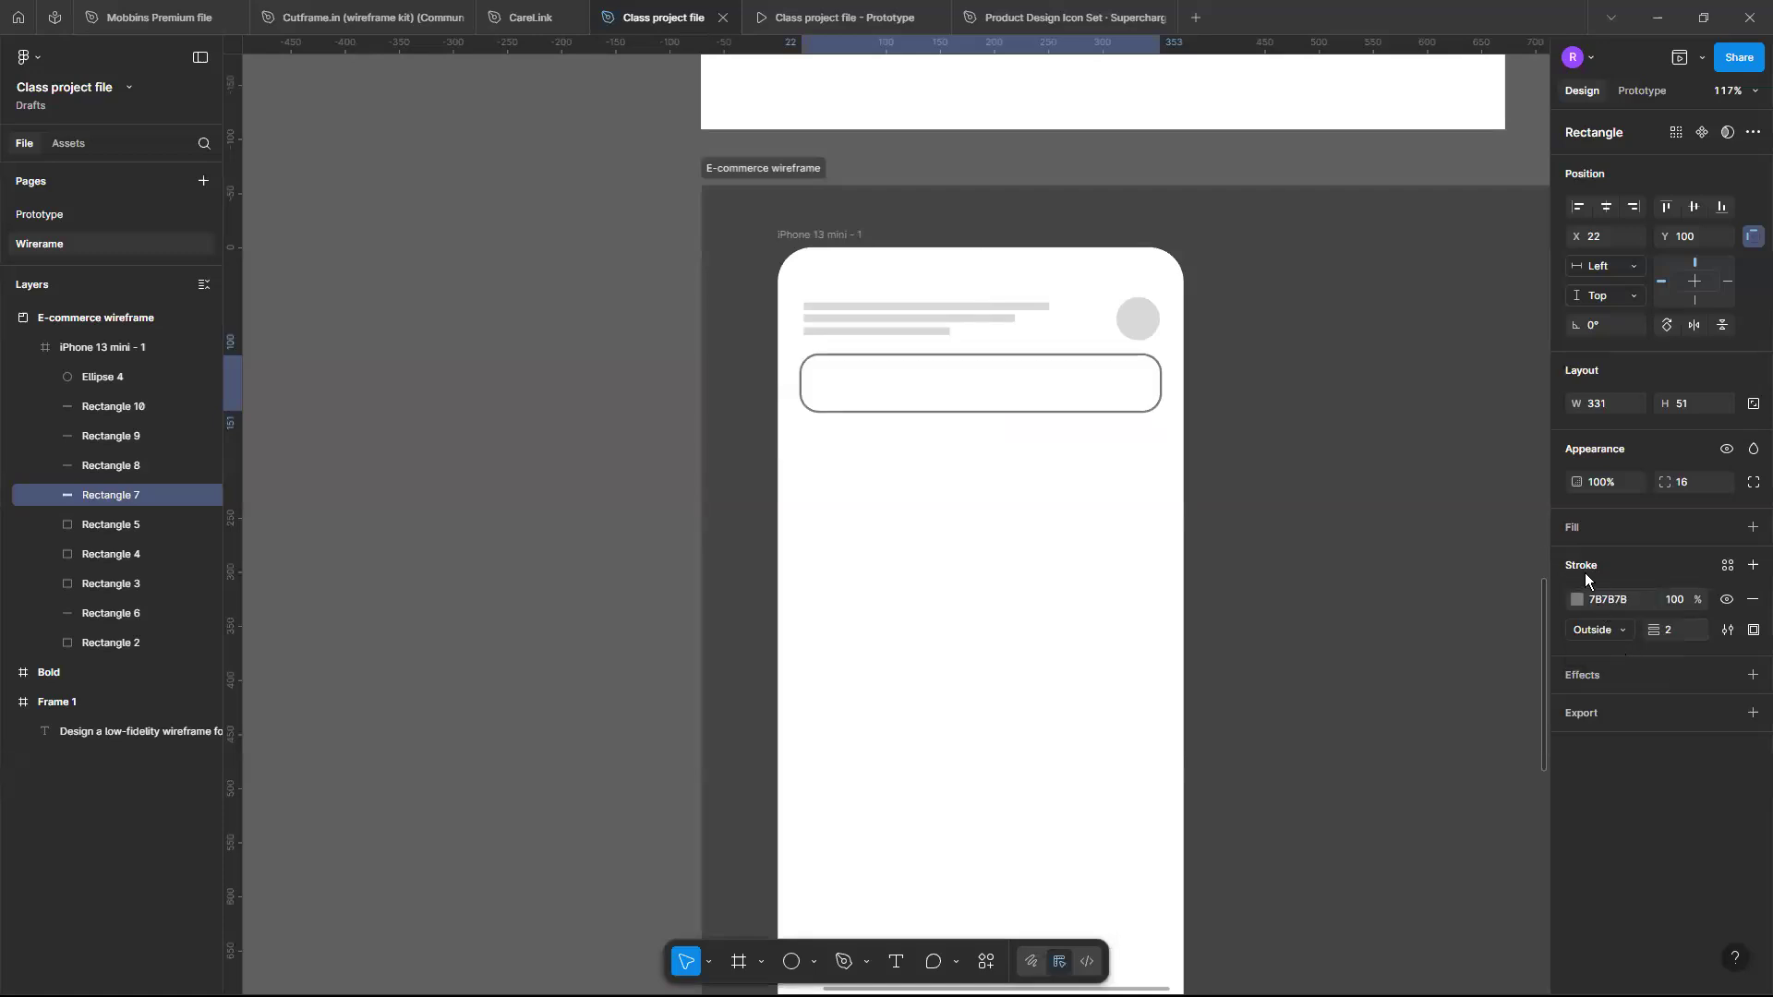
- Change the search bar's stroke colour to a light grey swatch
click(1575, 601)
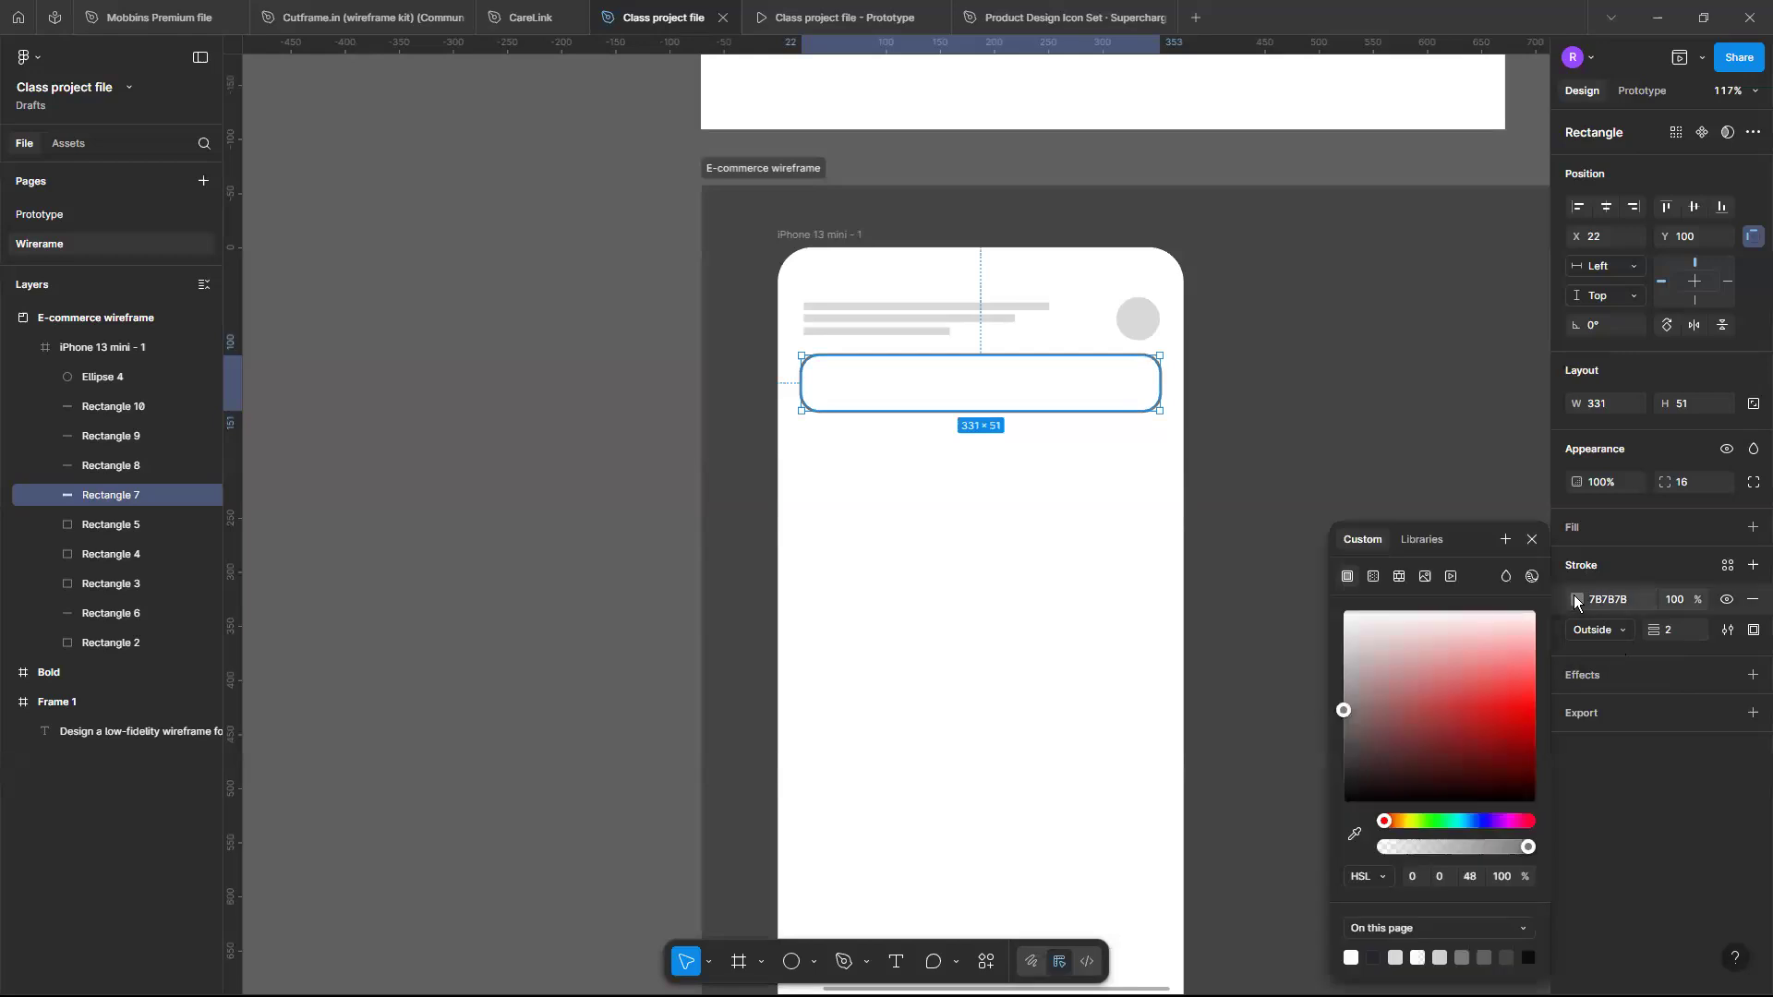
click(1345, 744)
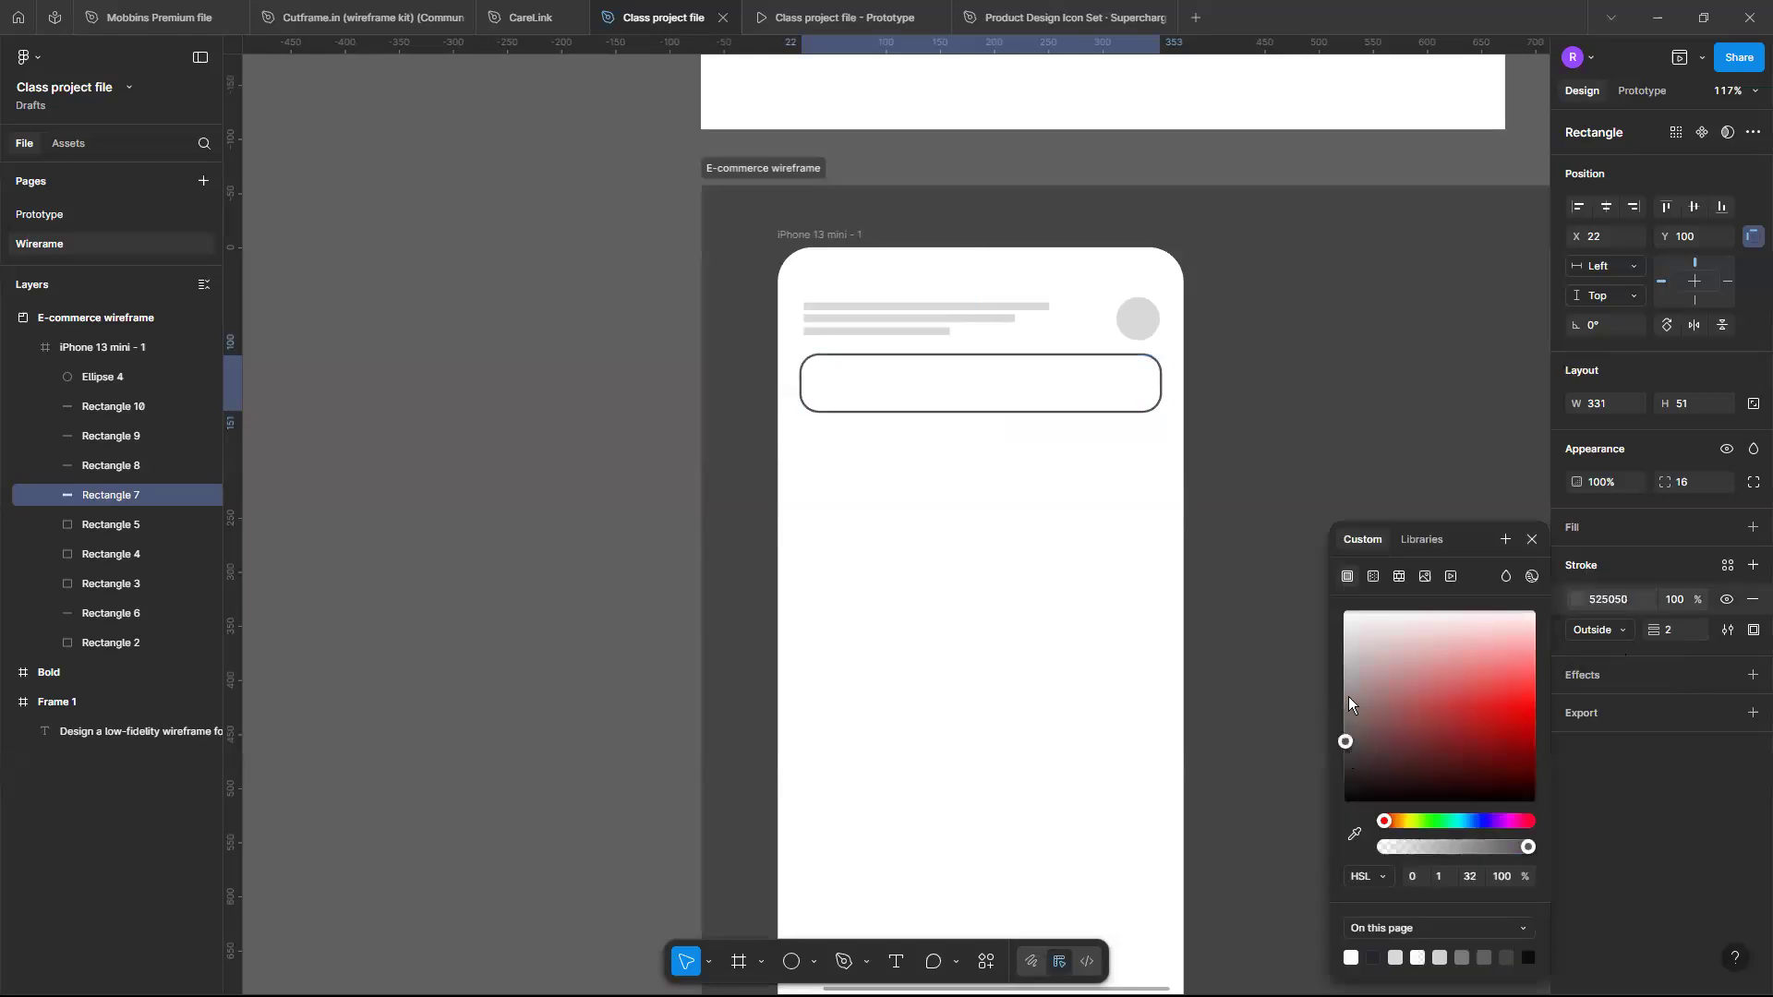
click(1348, 690)
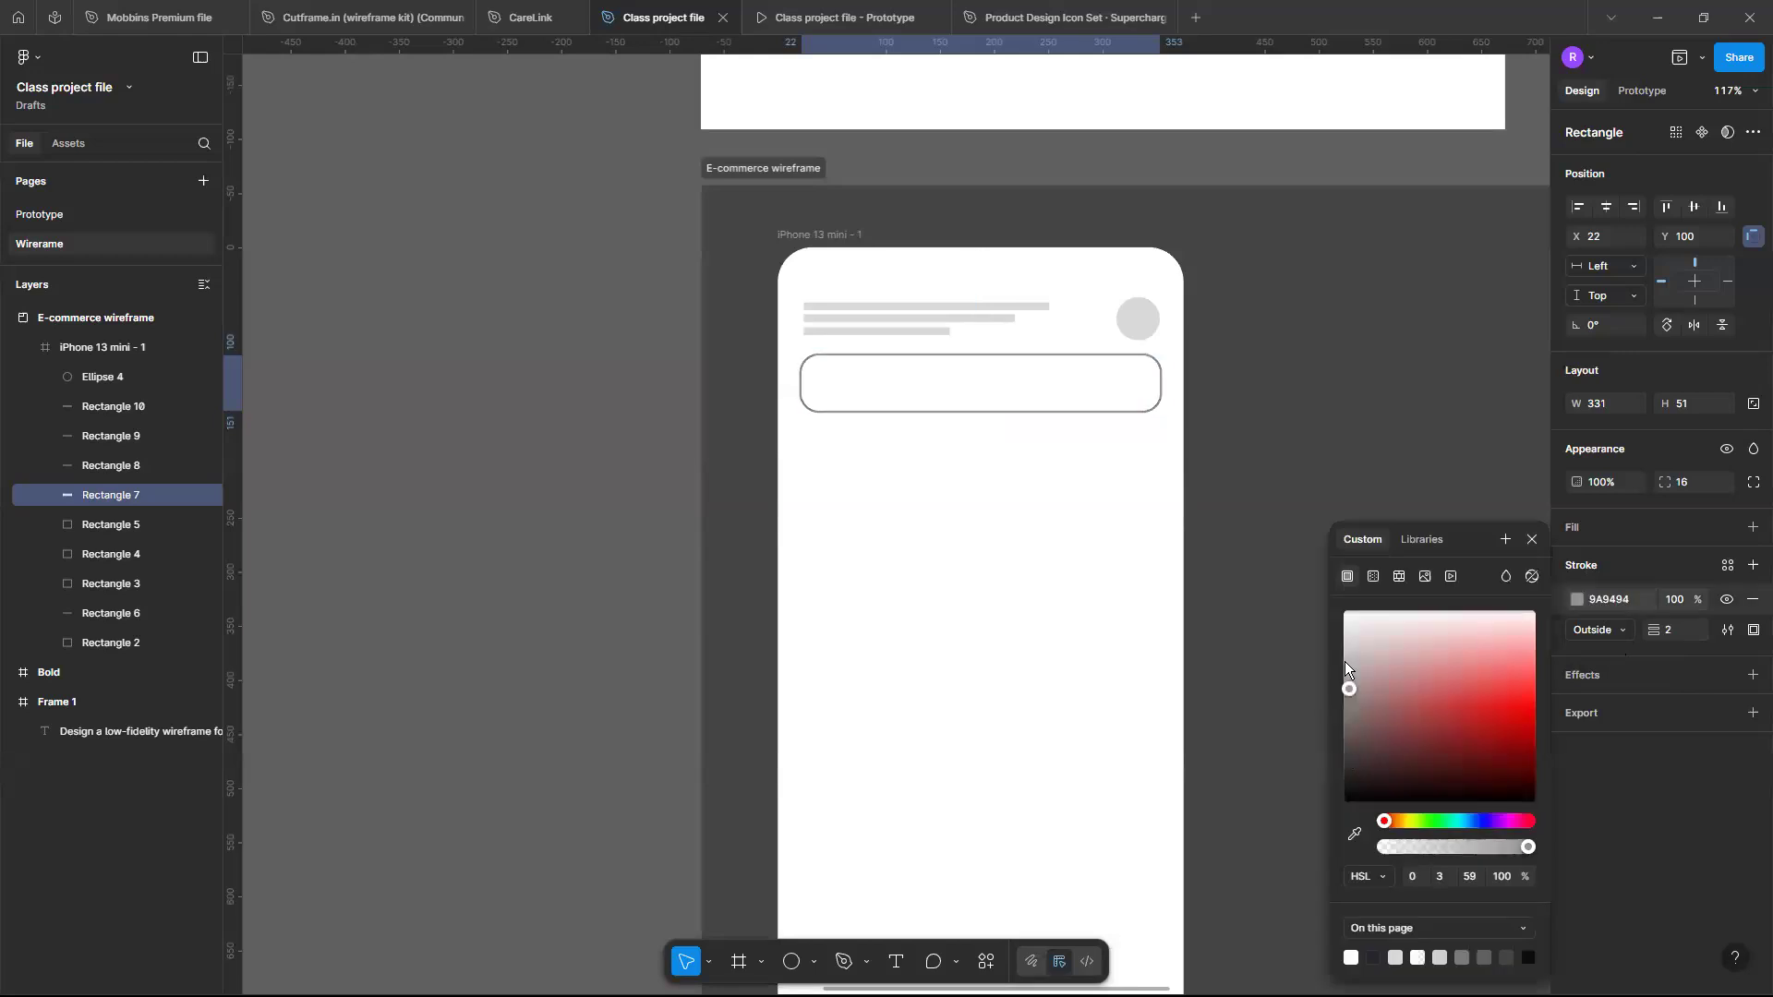
click(1344, 661)
click(1344, 671)
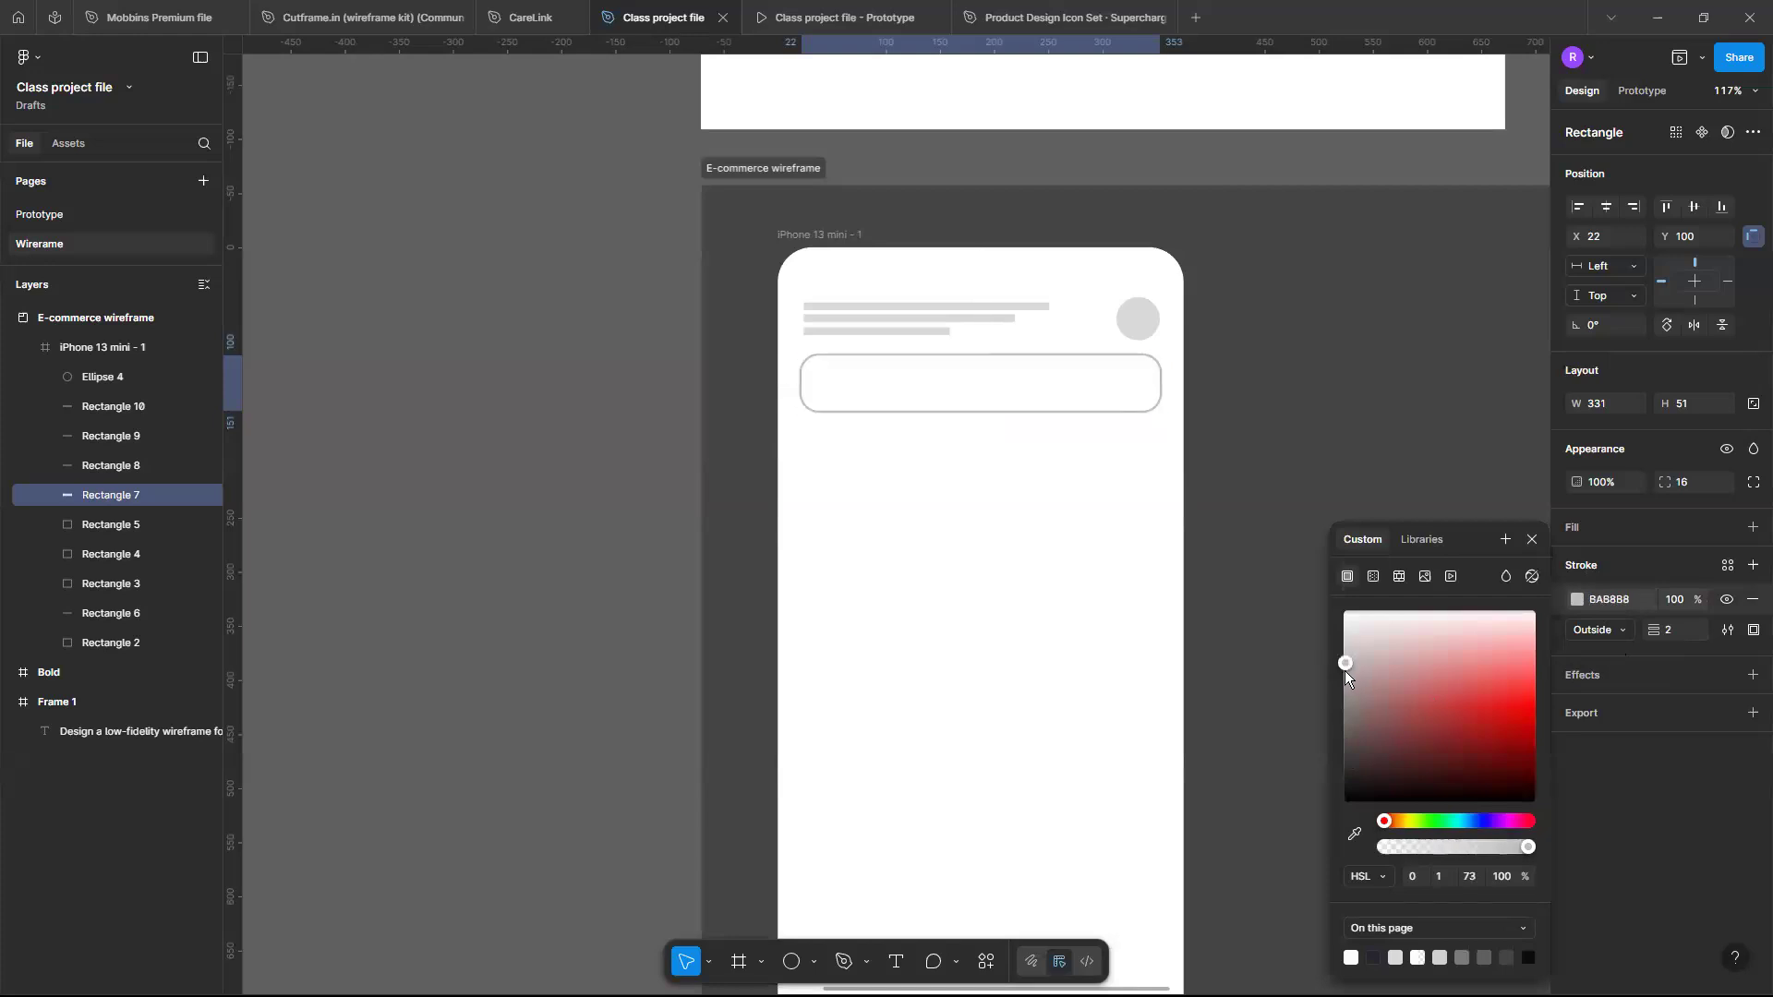
click(1485, 955)
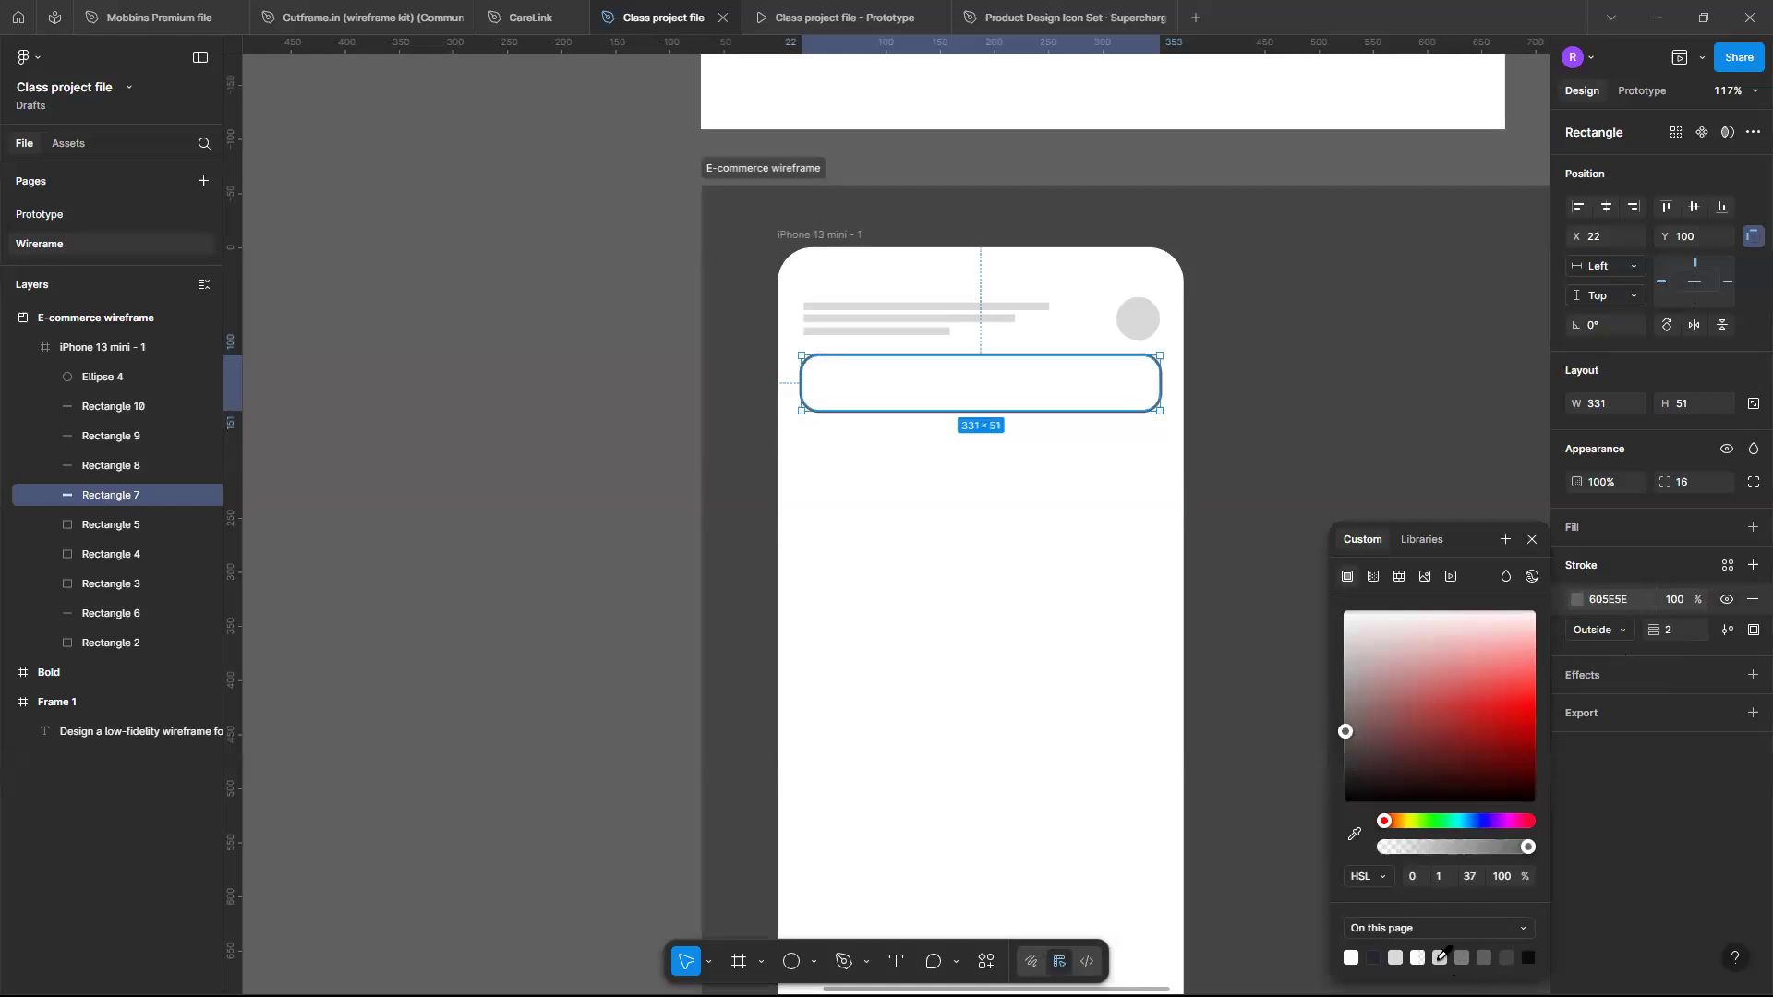
click(1441, 956)
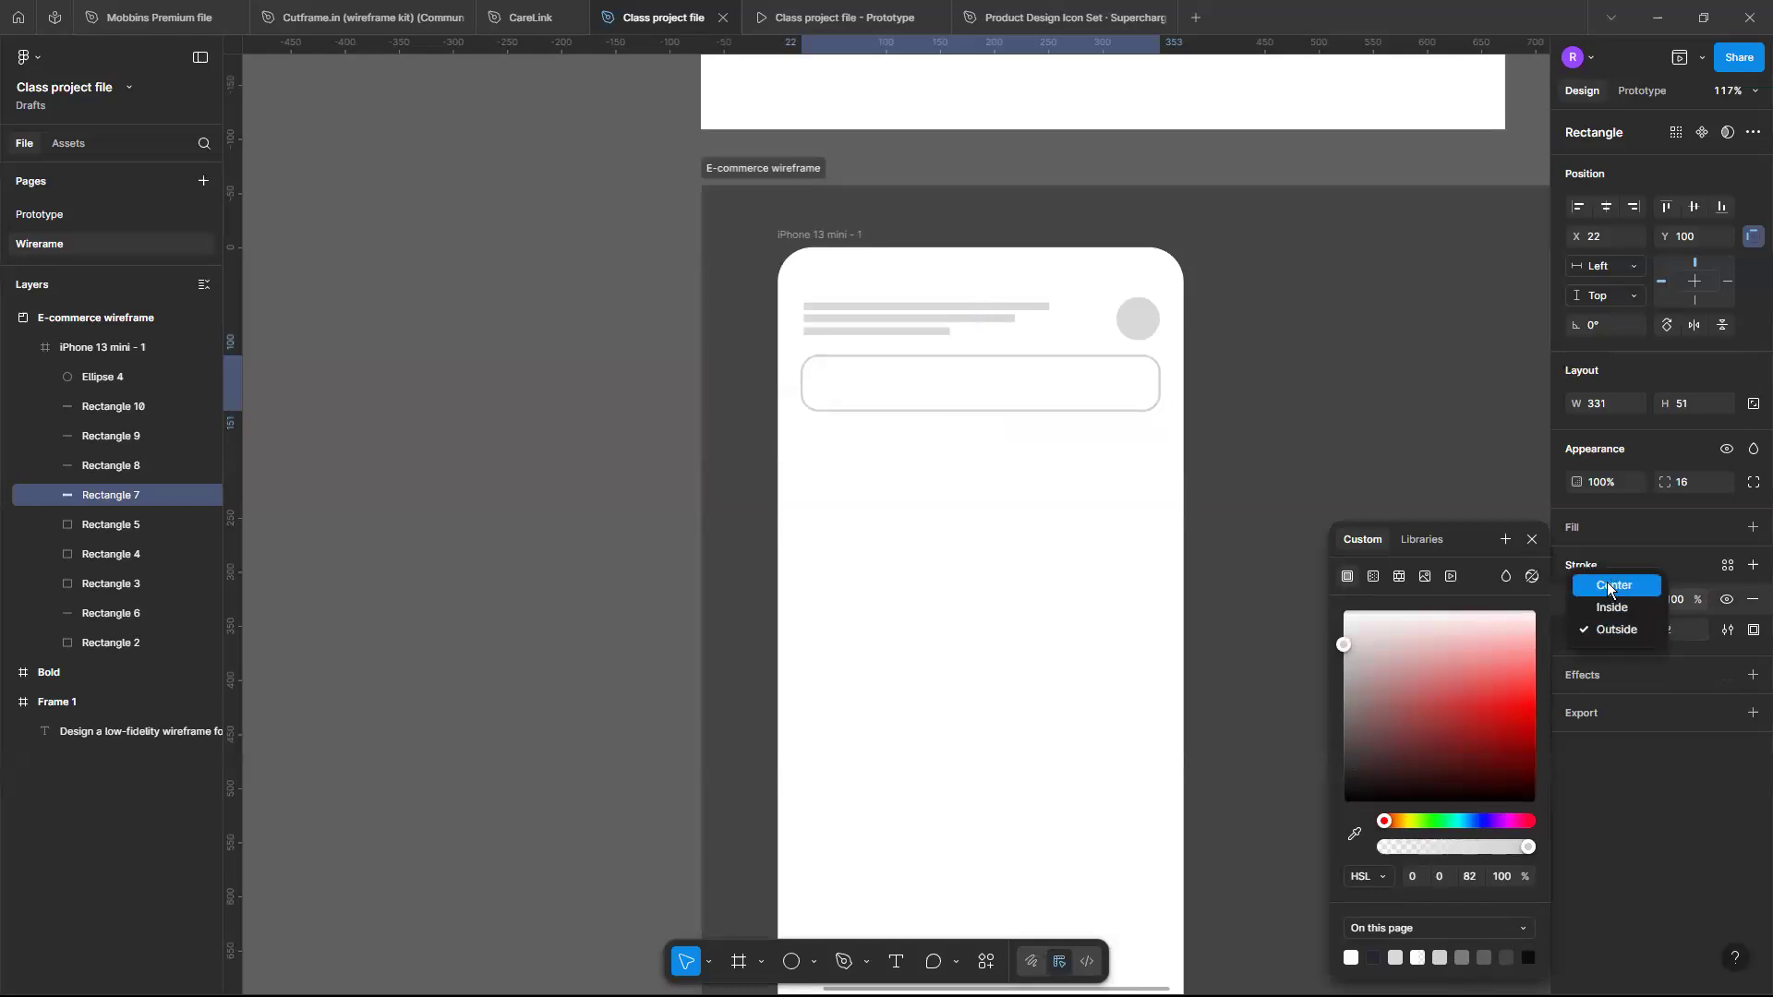
- Set the search bar's stroke alignment to Center
click(1612, 586)
click(1093, 552)
scroll(1093, 554, up, 2)
scroll(1093, 554, up, 3)
scroll(1092, 554, down, 5)
scroll(1092, 555, down, 2)
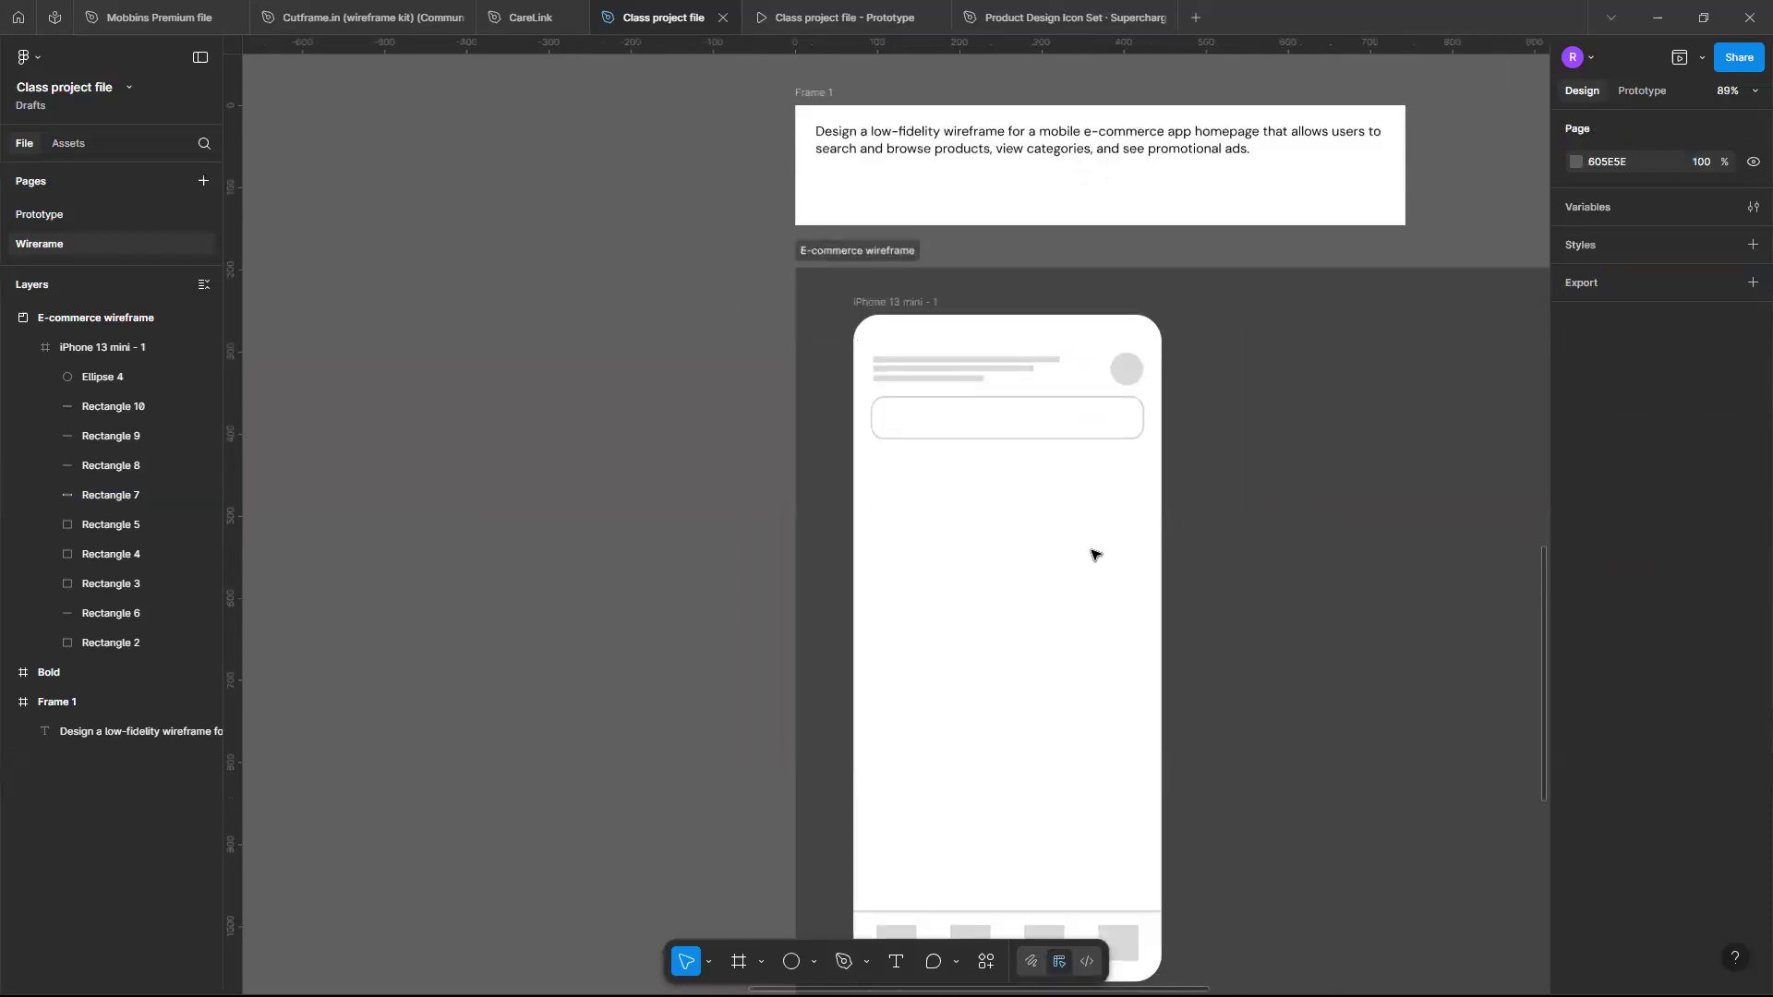
- Examine the search bar's stroke settings and the header layout at different zoom levels
scroll(1092, 554, down, 3)
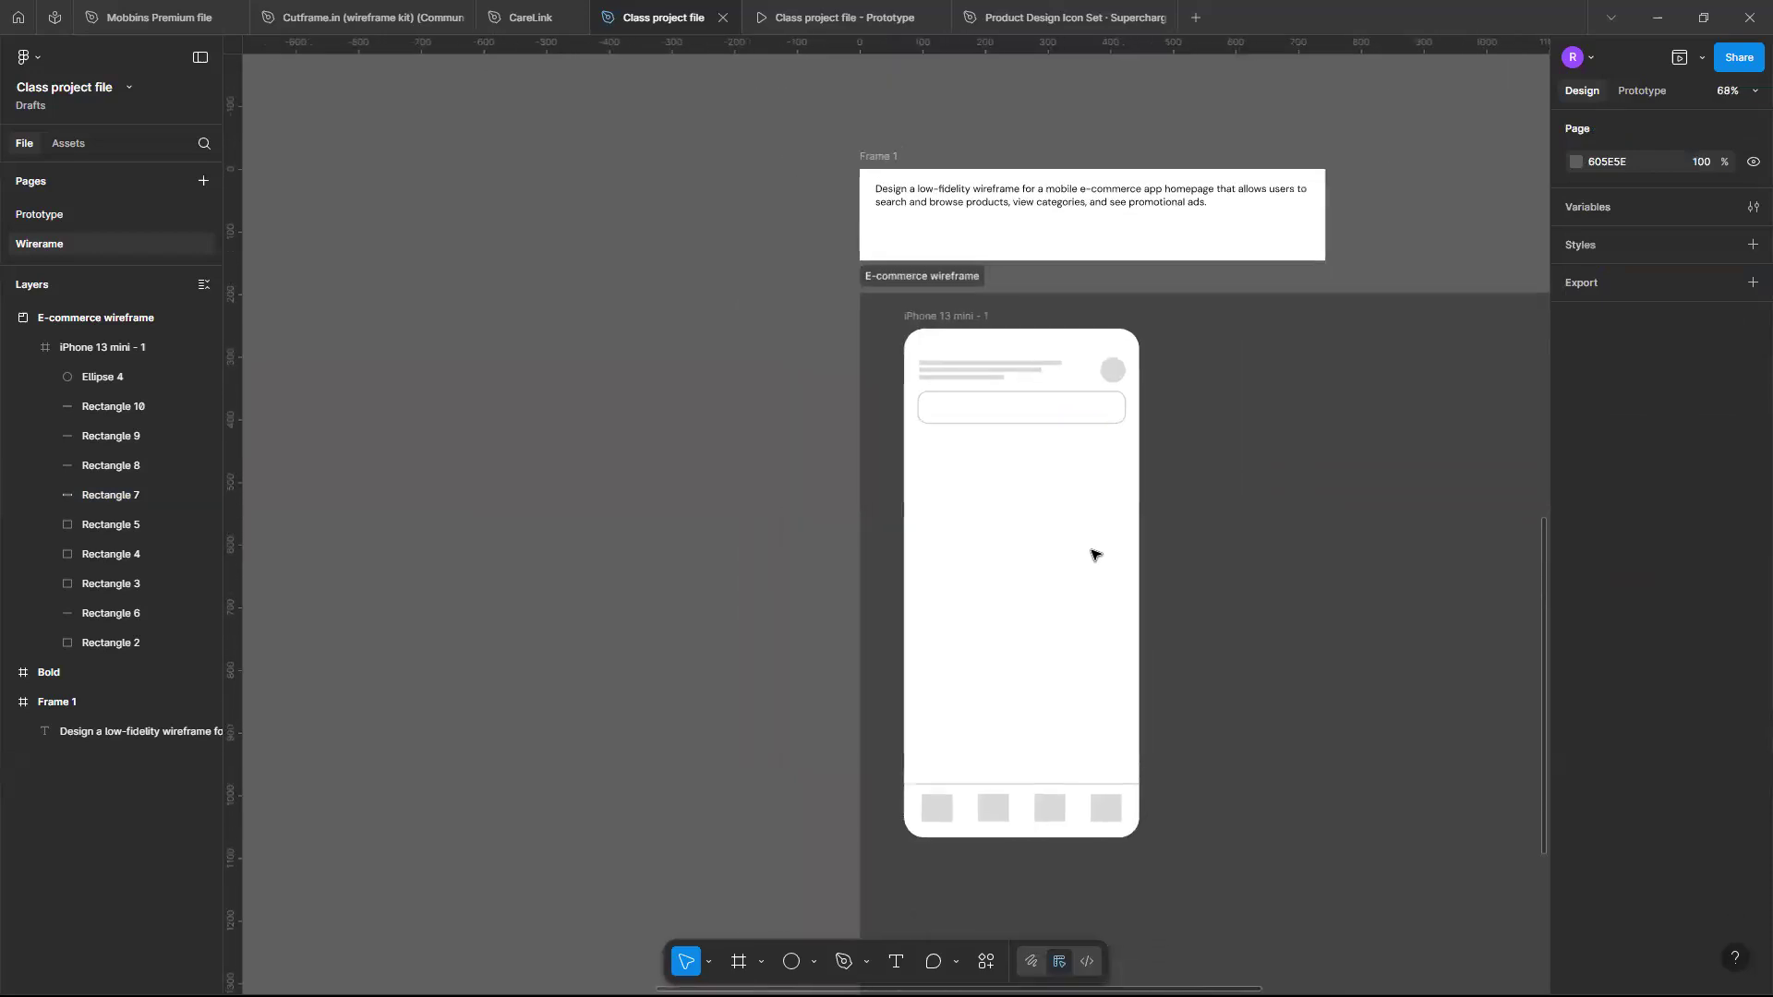
scroll(1093, 553, up, 1)
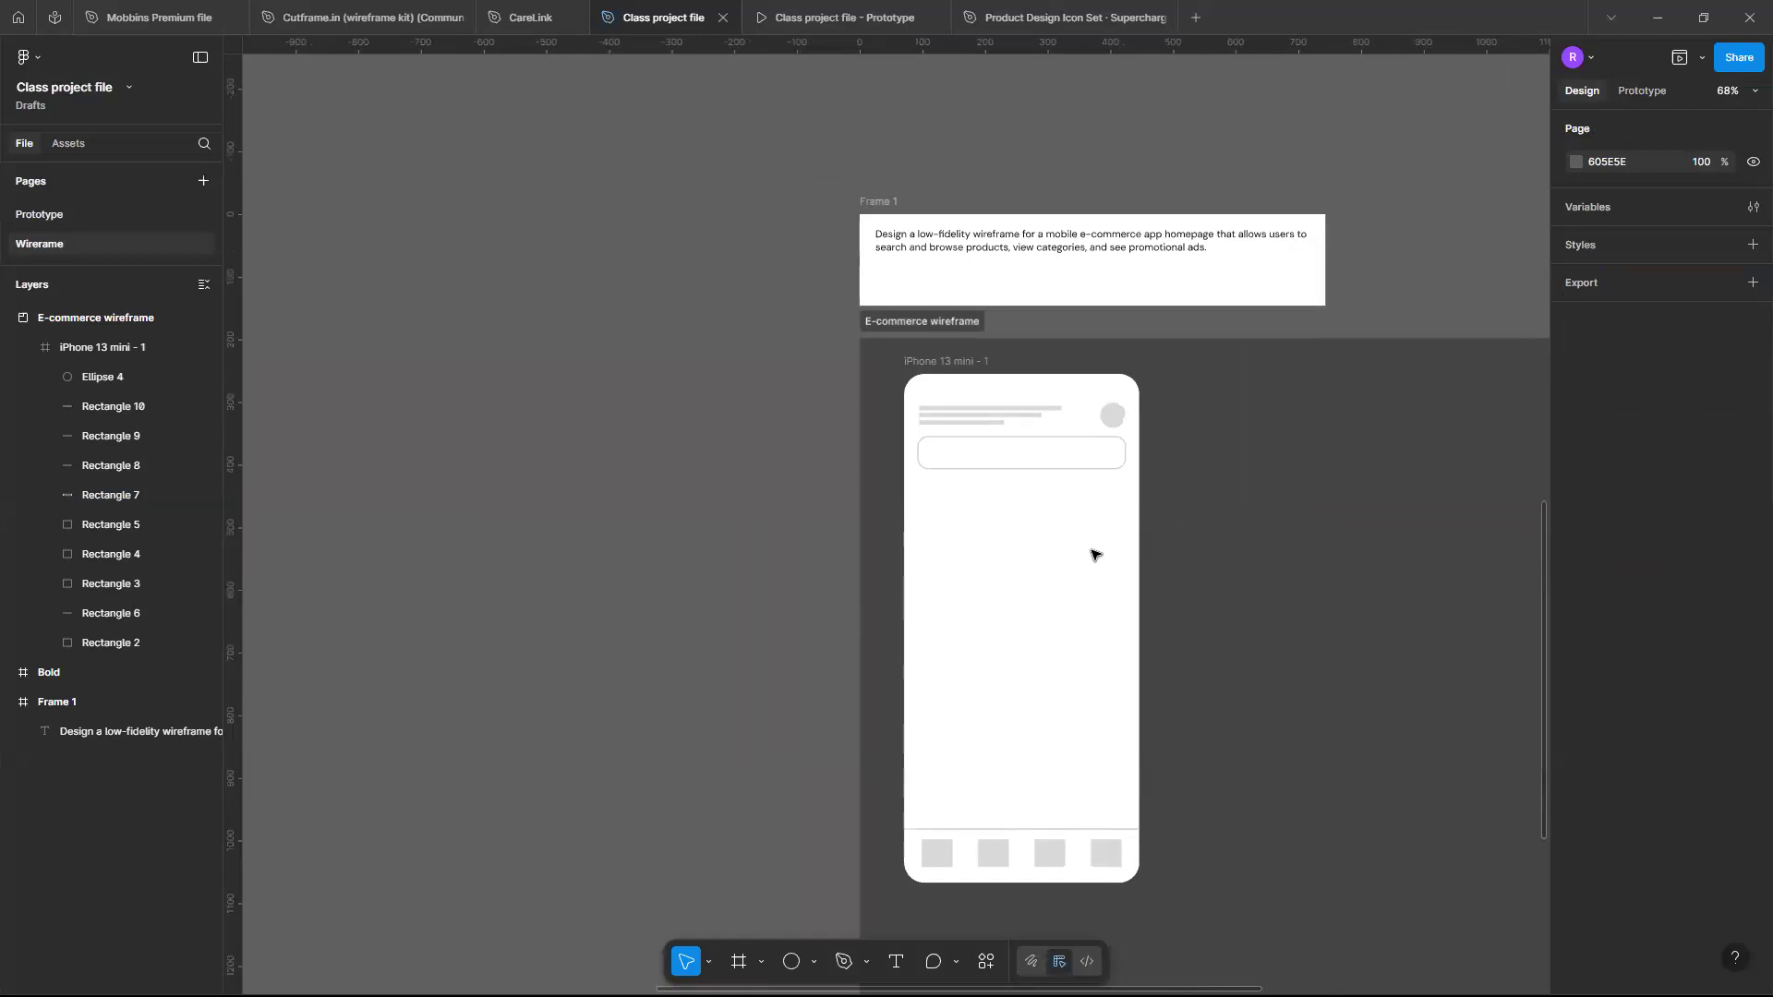
scroll(1093, 550, up, 3)
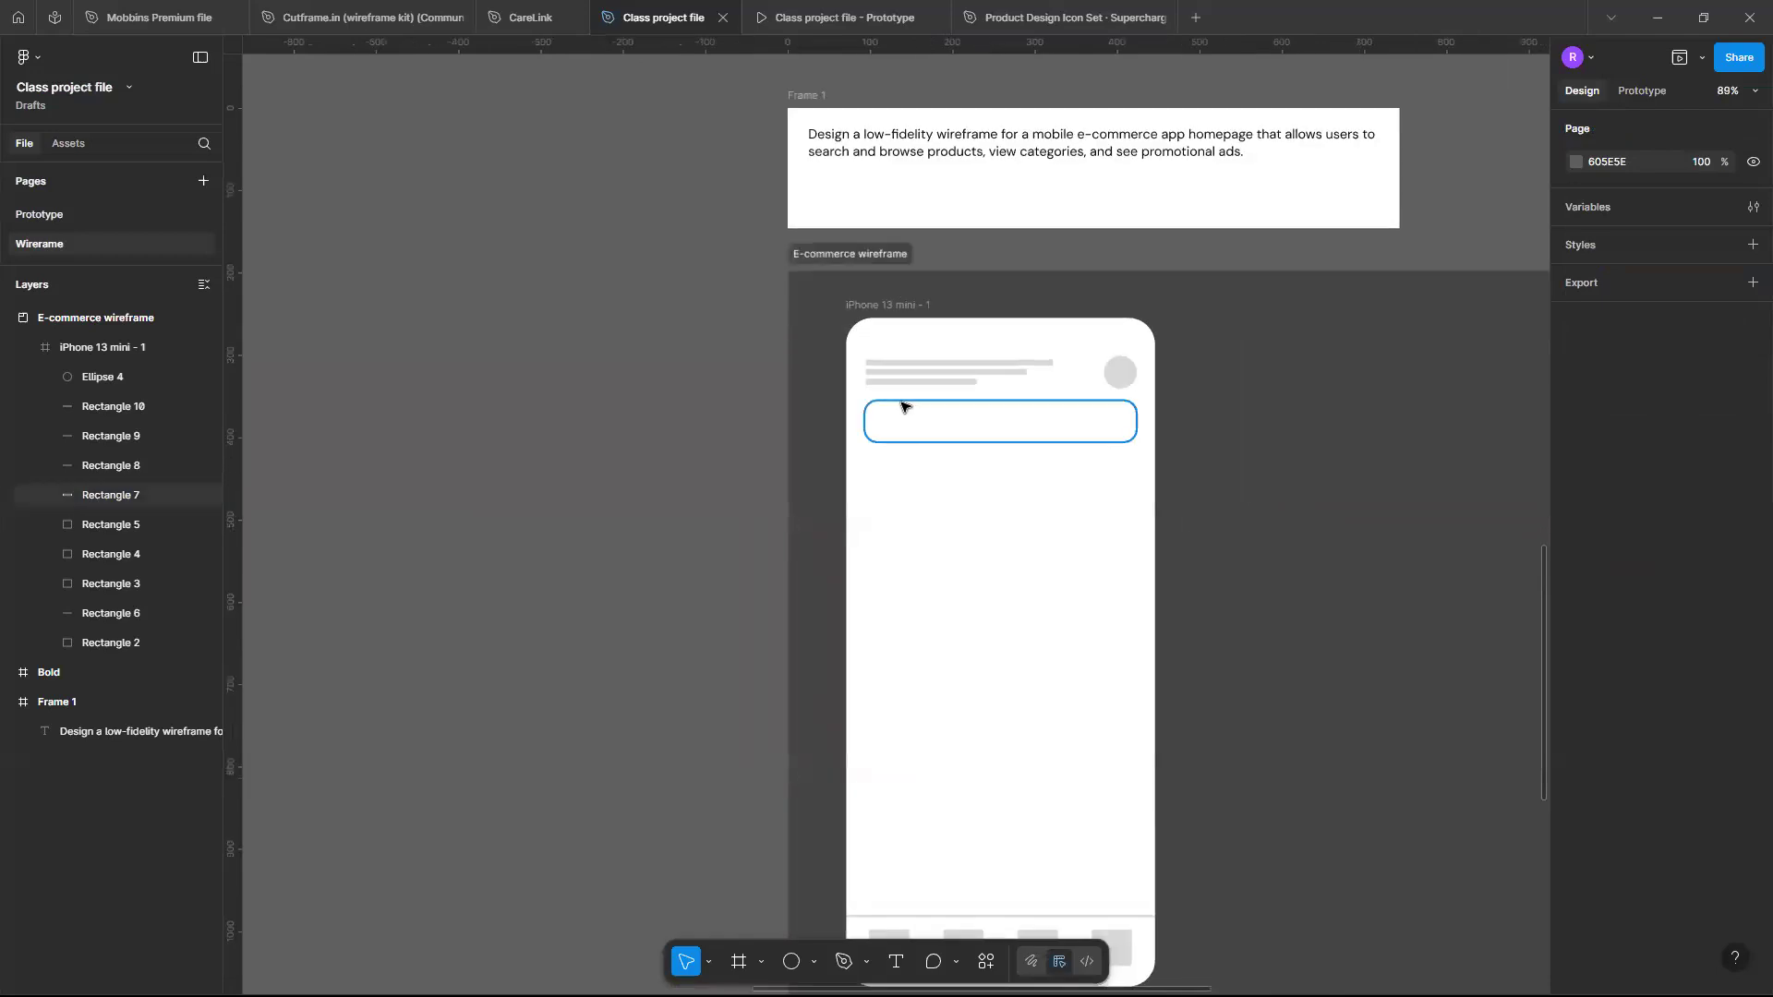
click(988, 407)
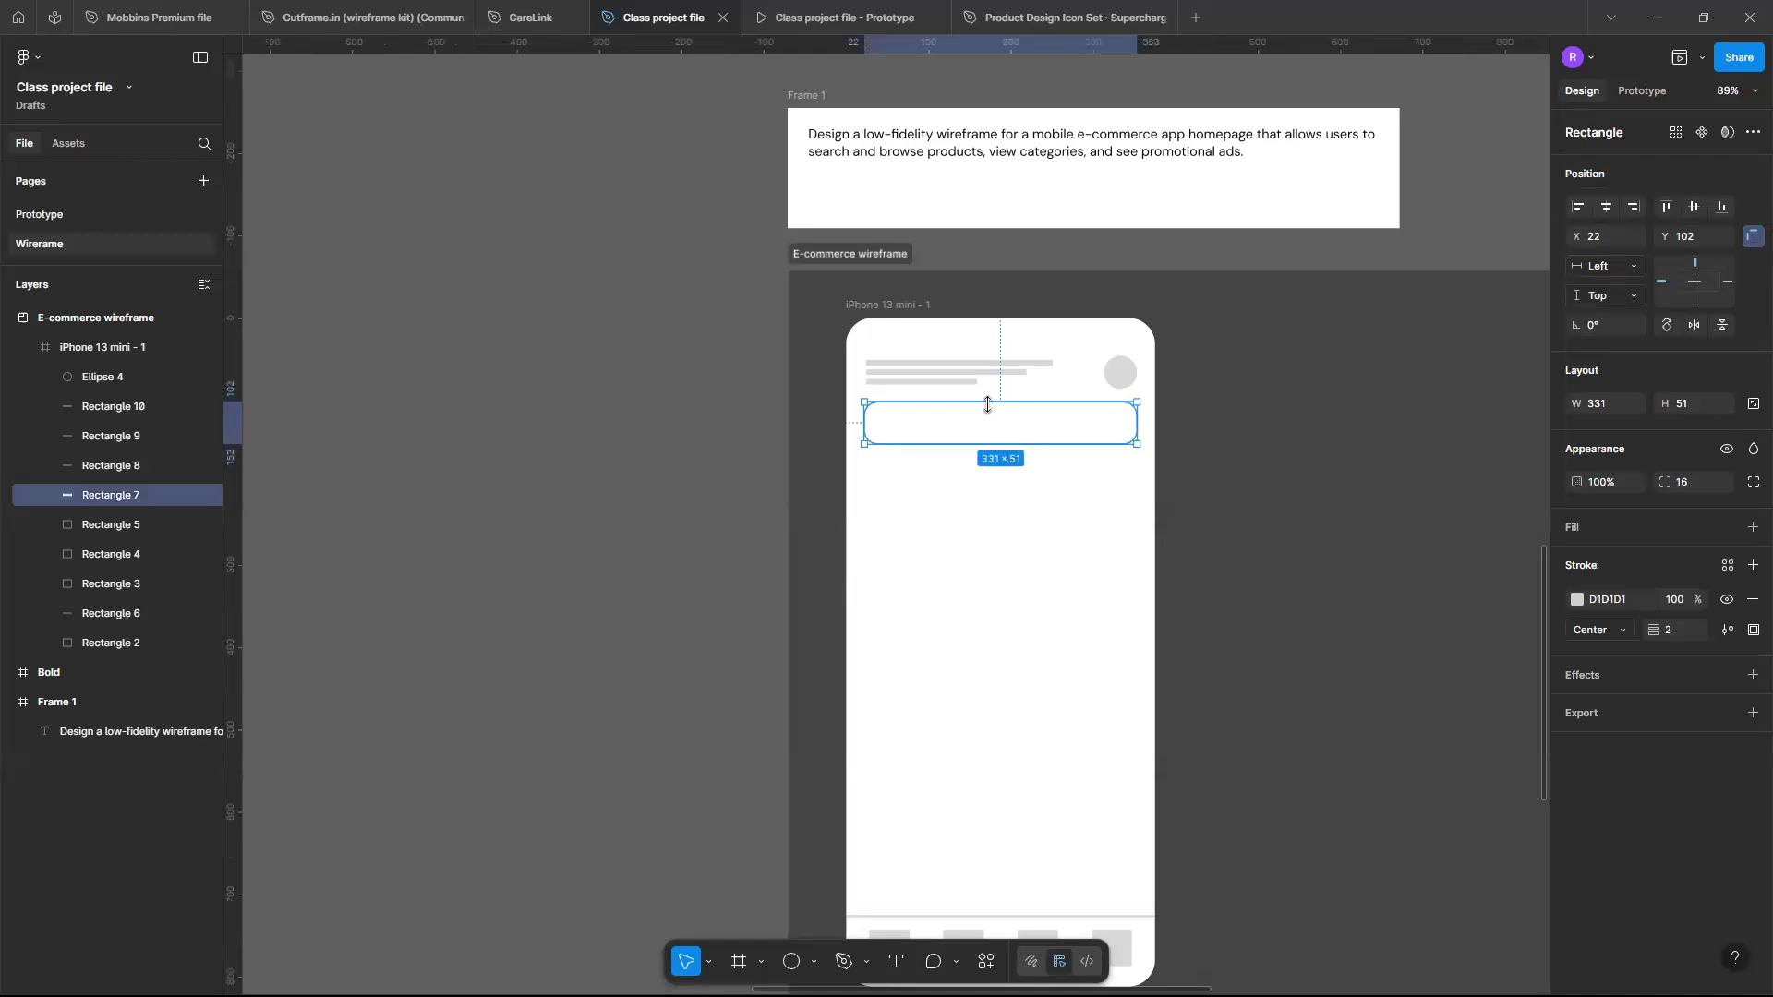
scroll(979, 402, up, 5)
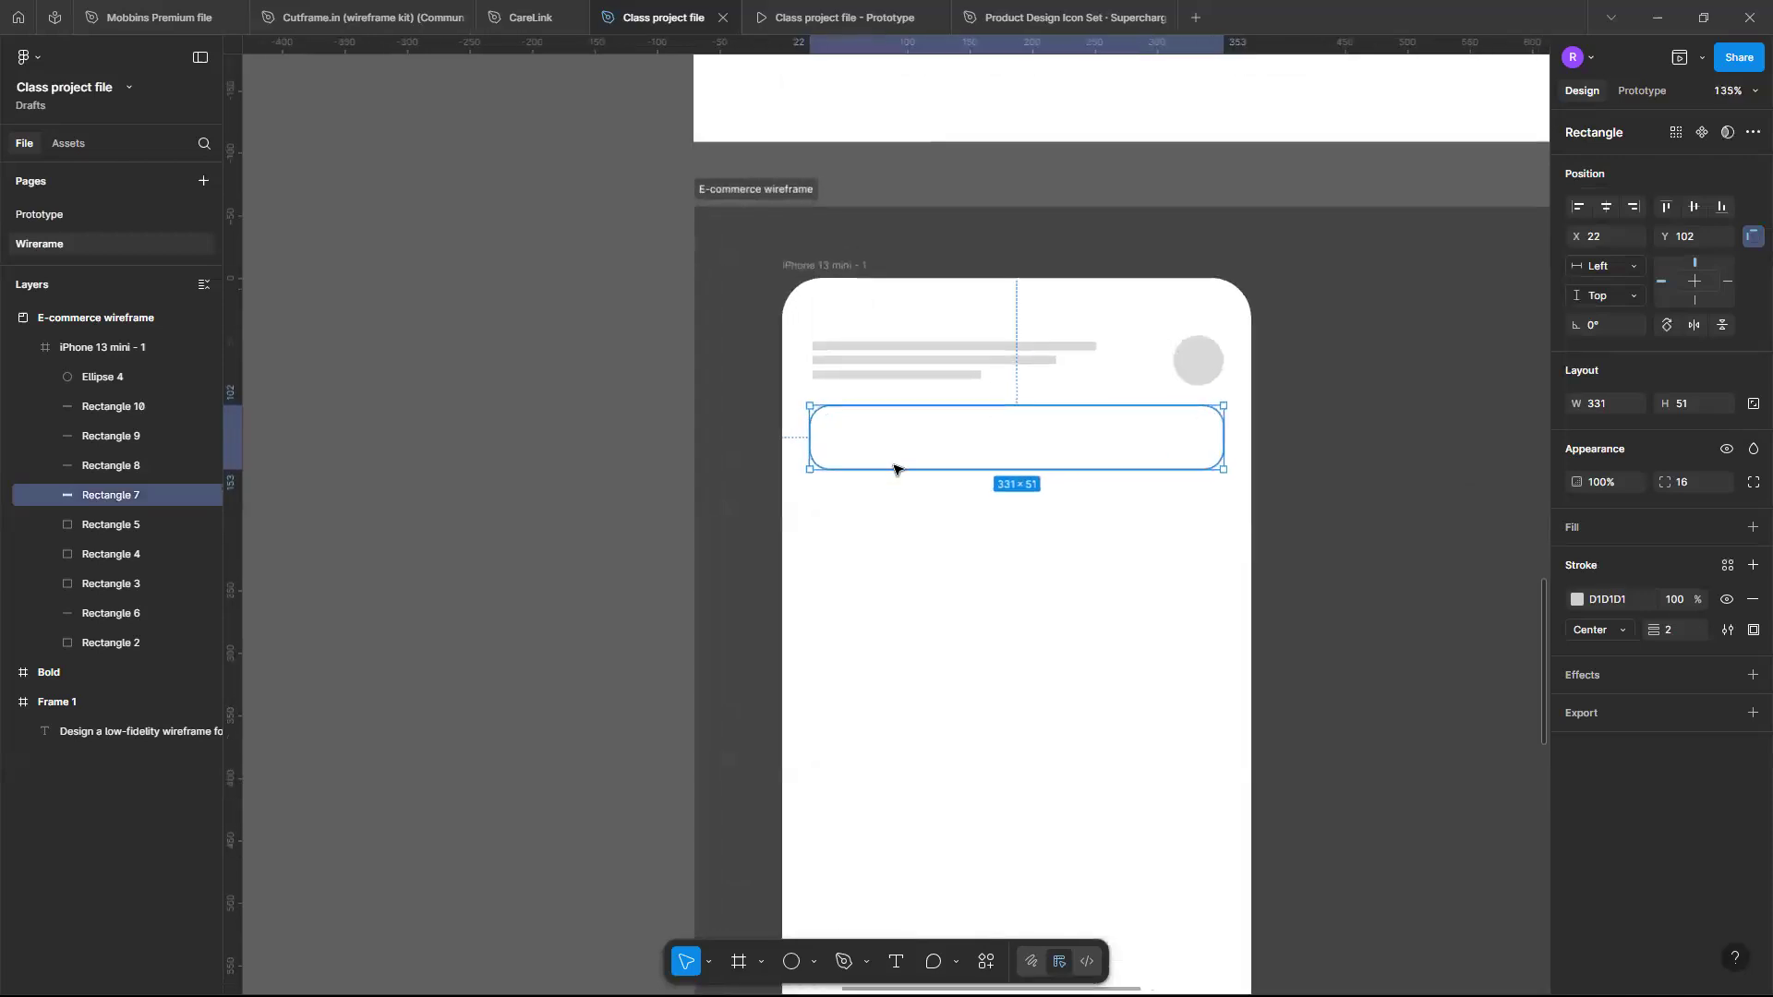
click(886, 451)
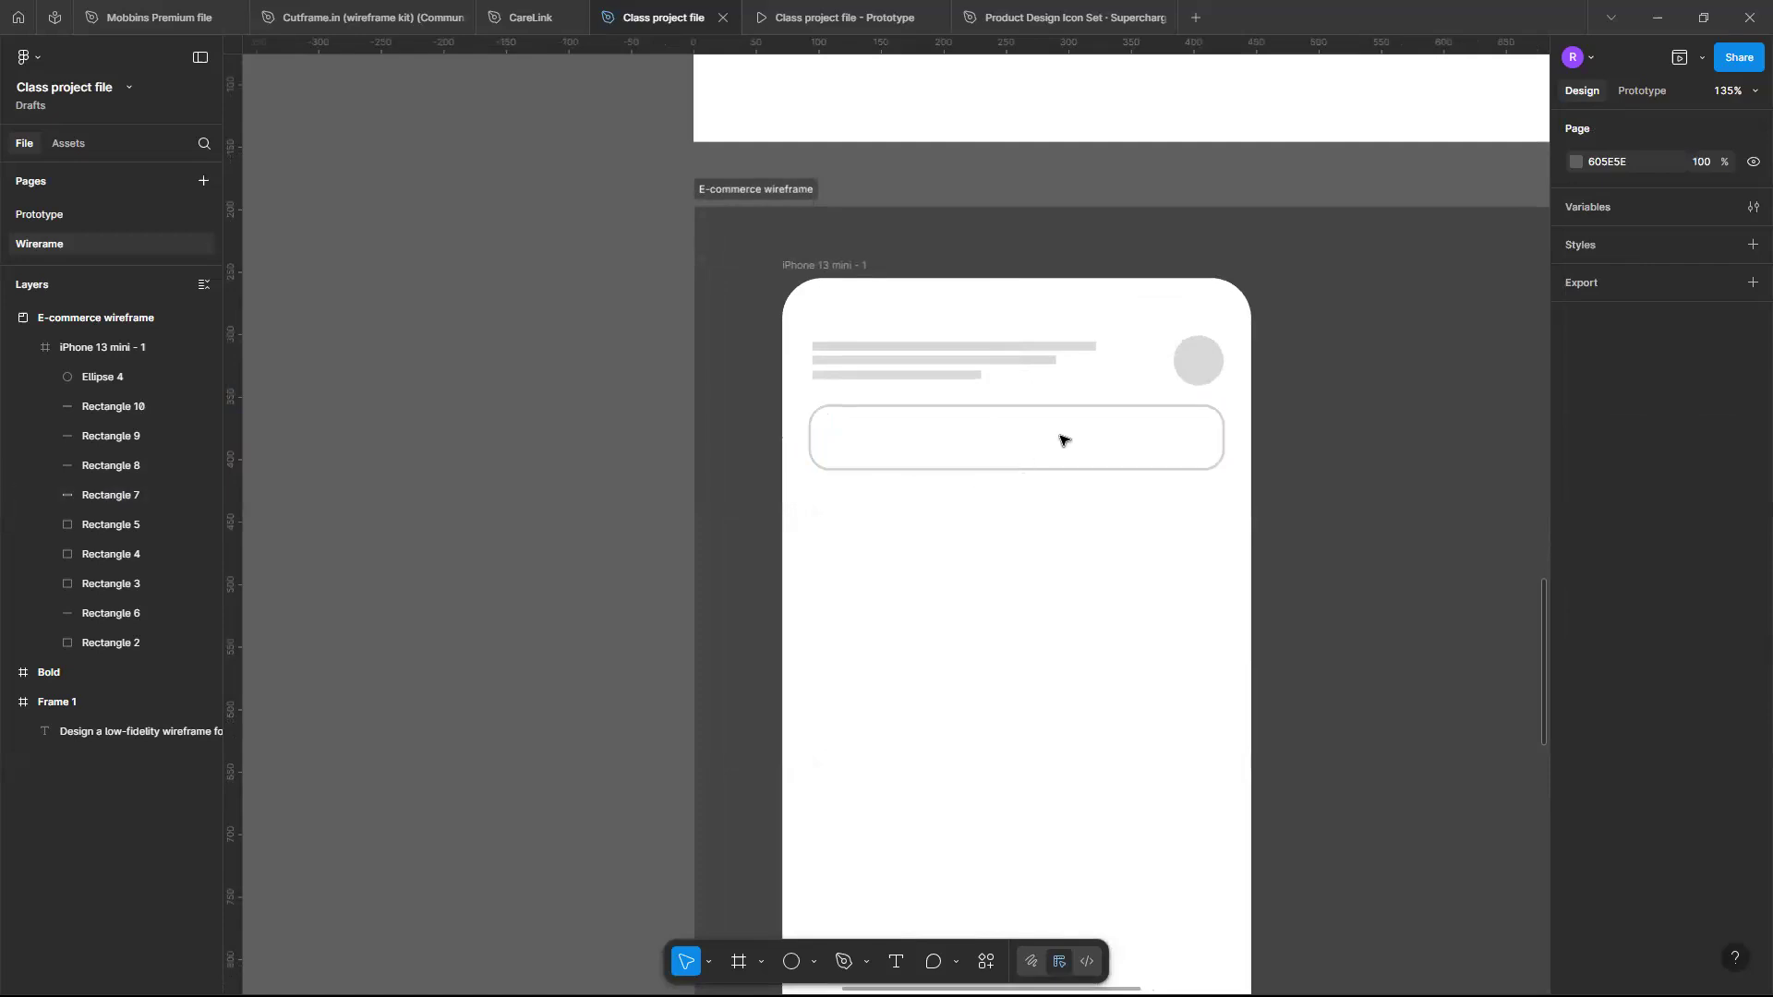
click(1219, 423)
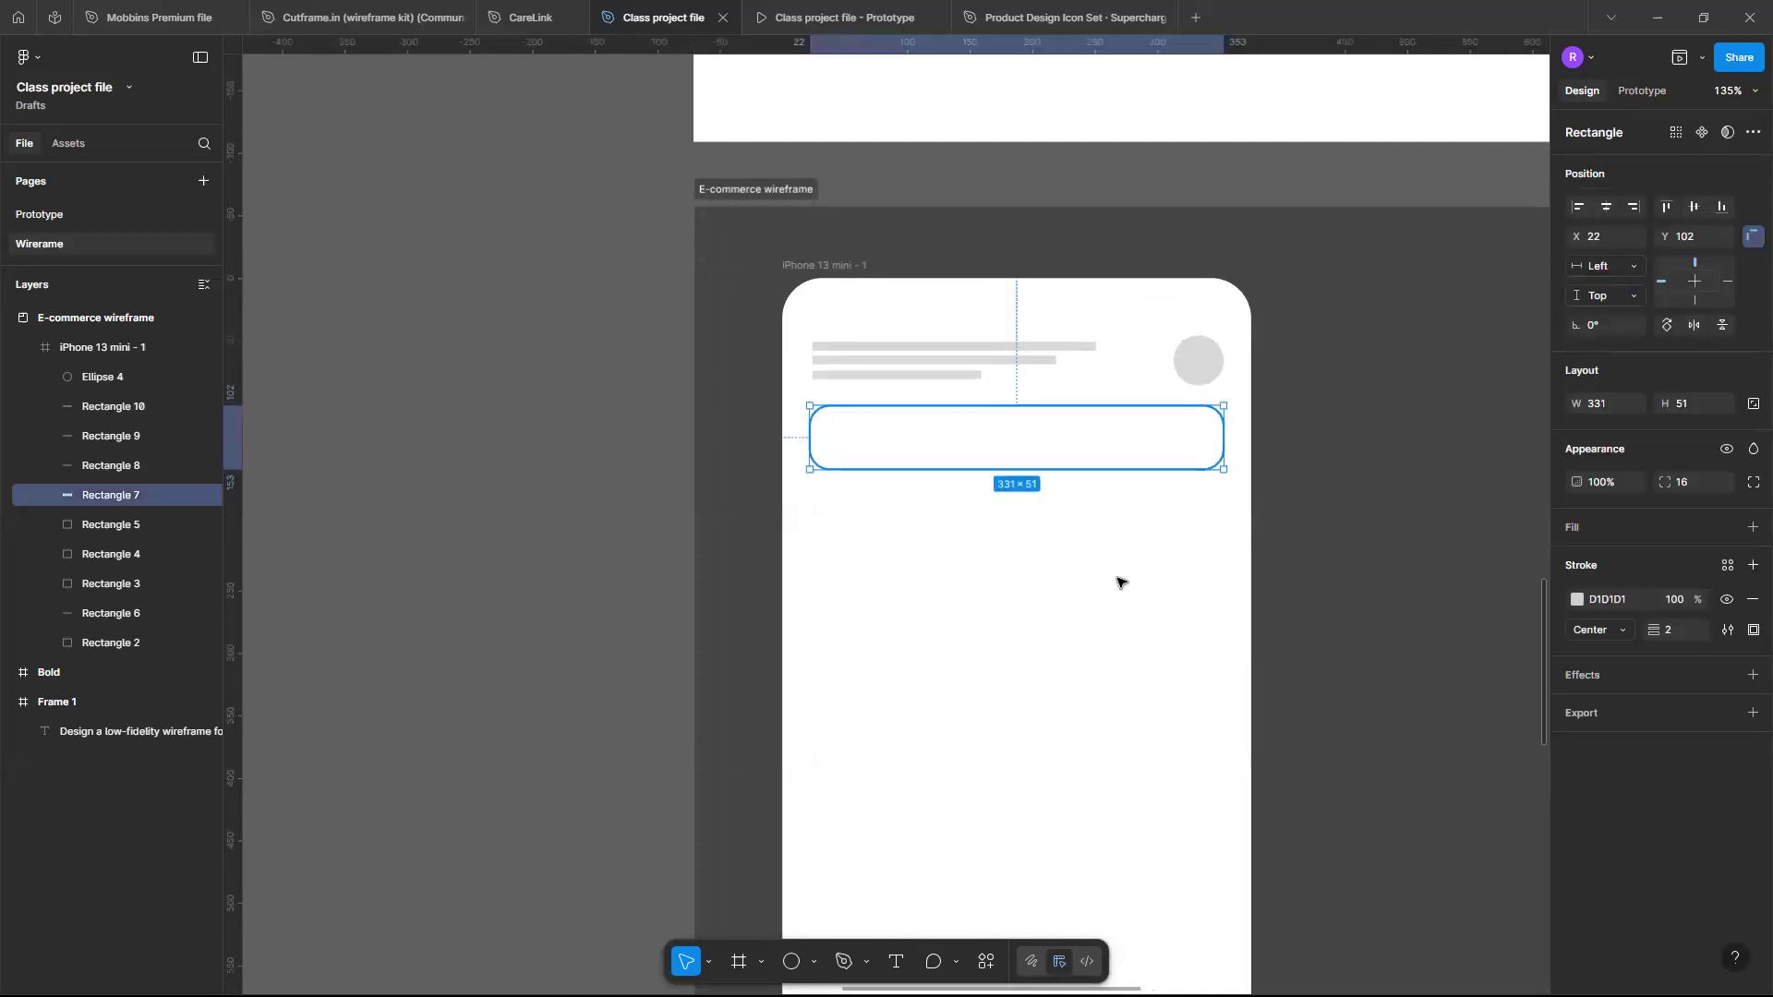
click(1141, 531)
scroll(1132, 529, down, 3)
scroll(1077, 377, up, 2)
scroll(1341, 302, up, 3)
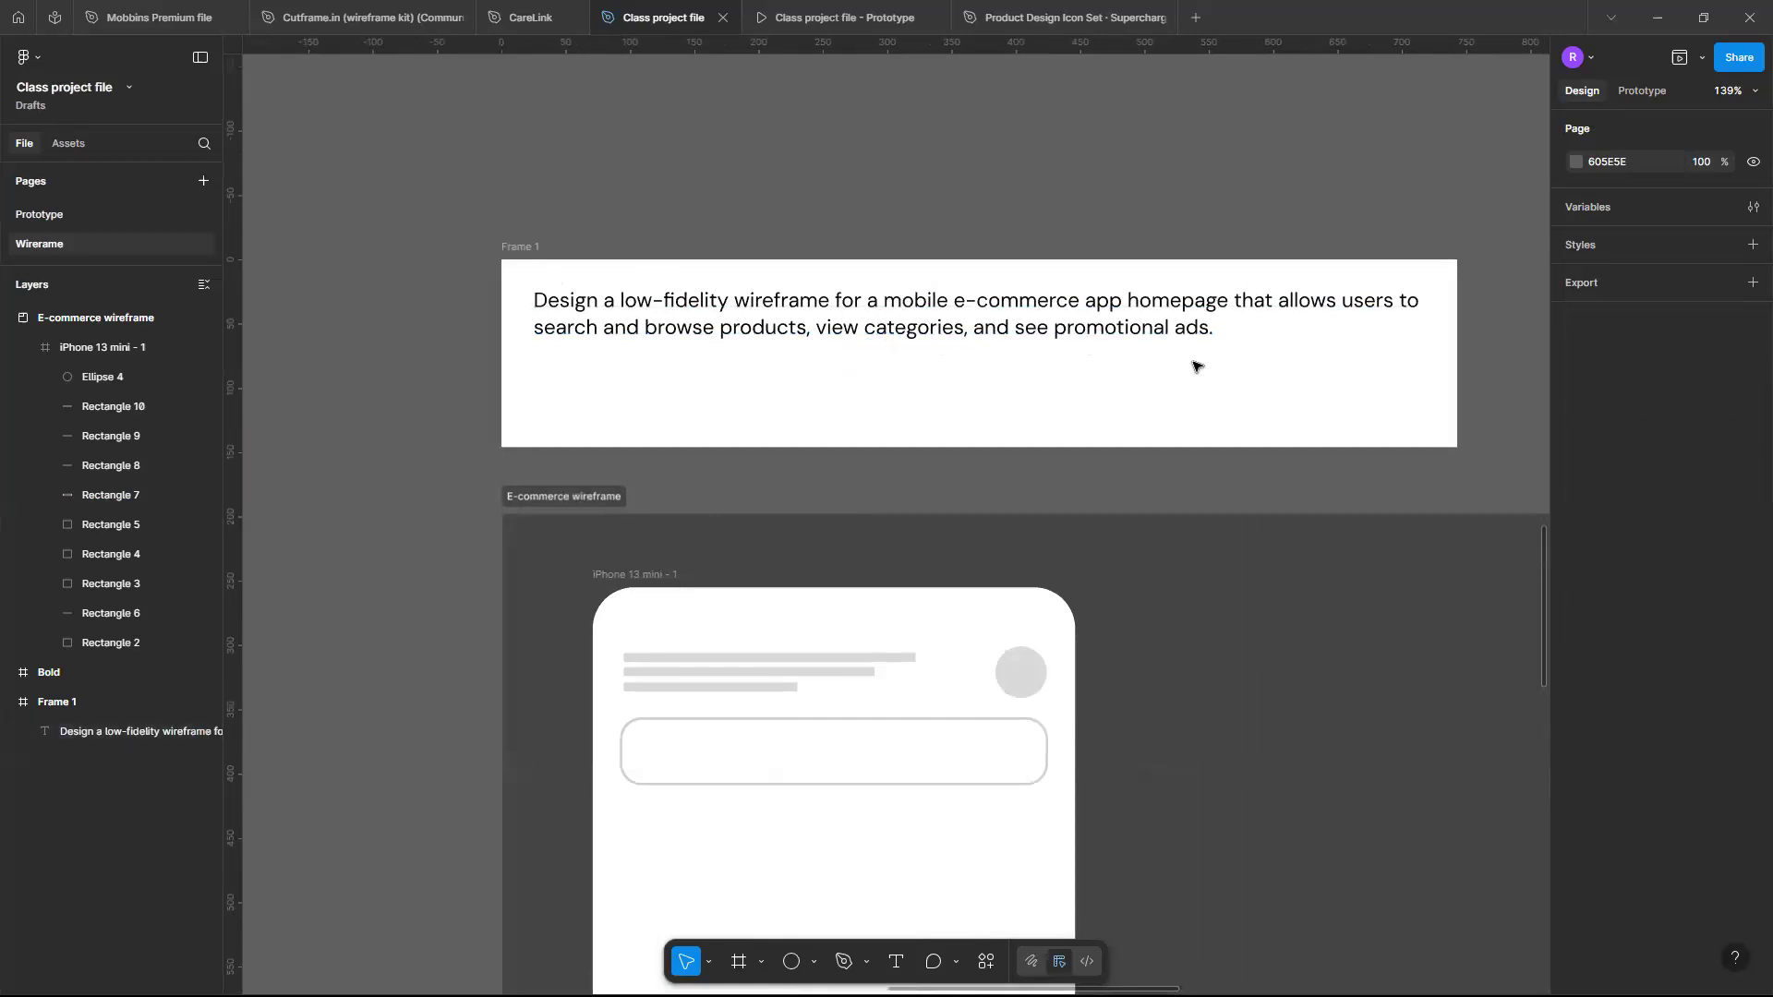
scroll(1197, 367, down, 3)
scroll(1197, 367, down, 3)
scroll(1197, 367, up, 4)
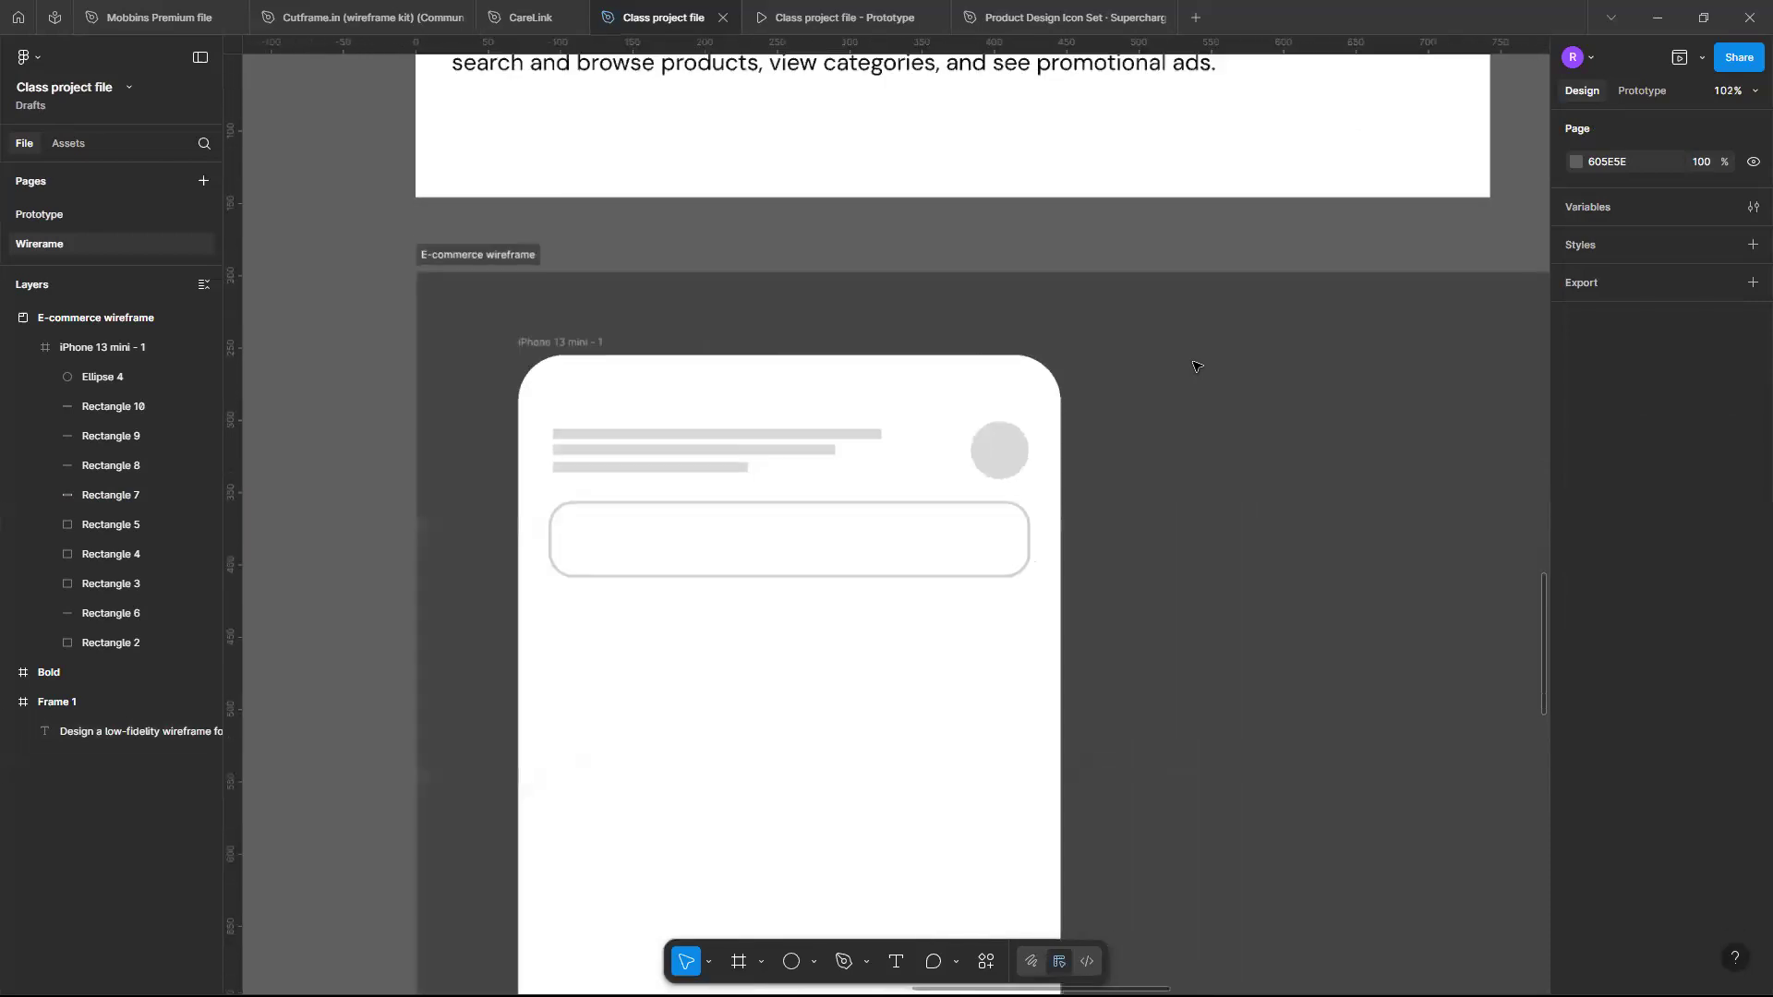
scroll(844, 540, left, 1)
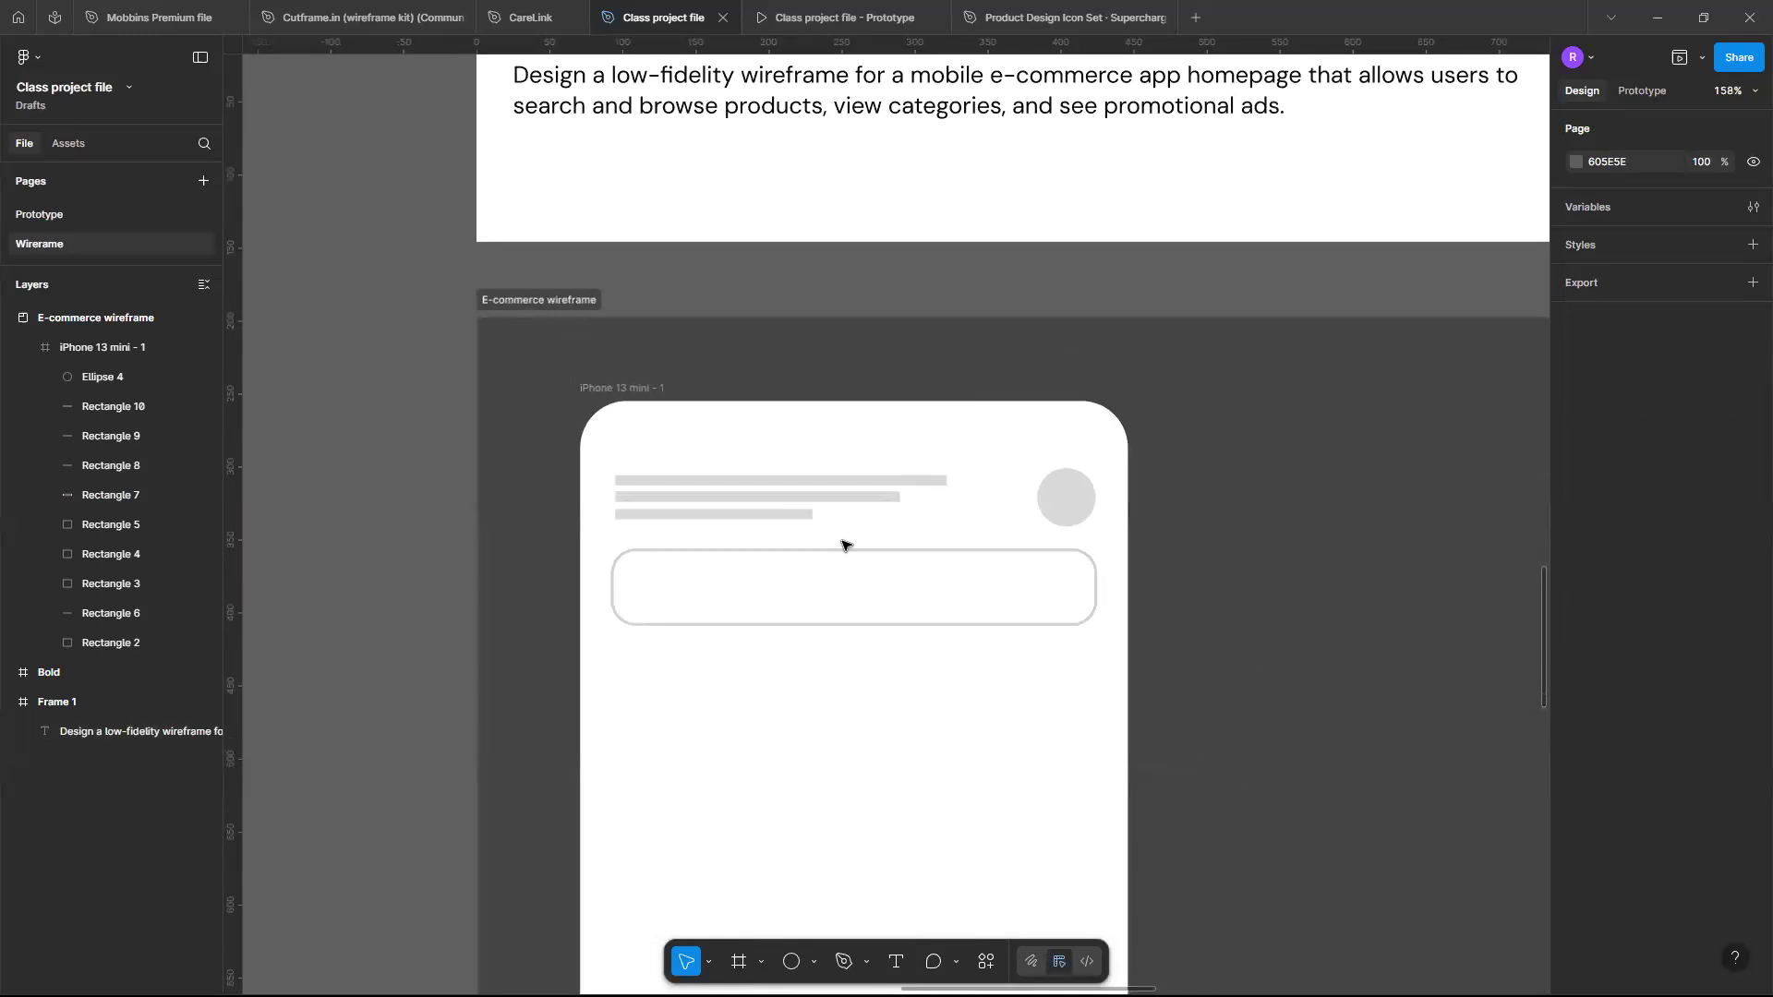
scroll(766, 714, down, 1)
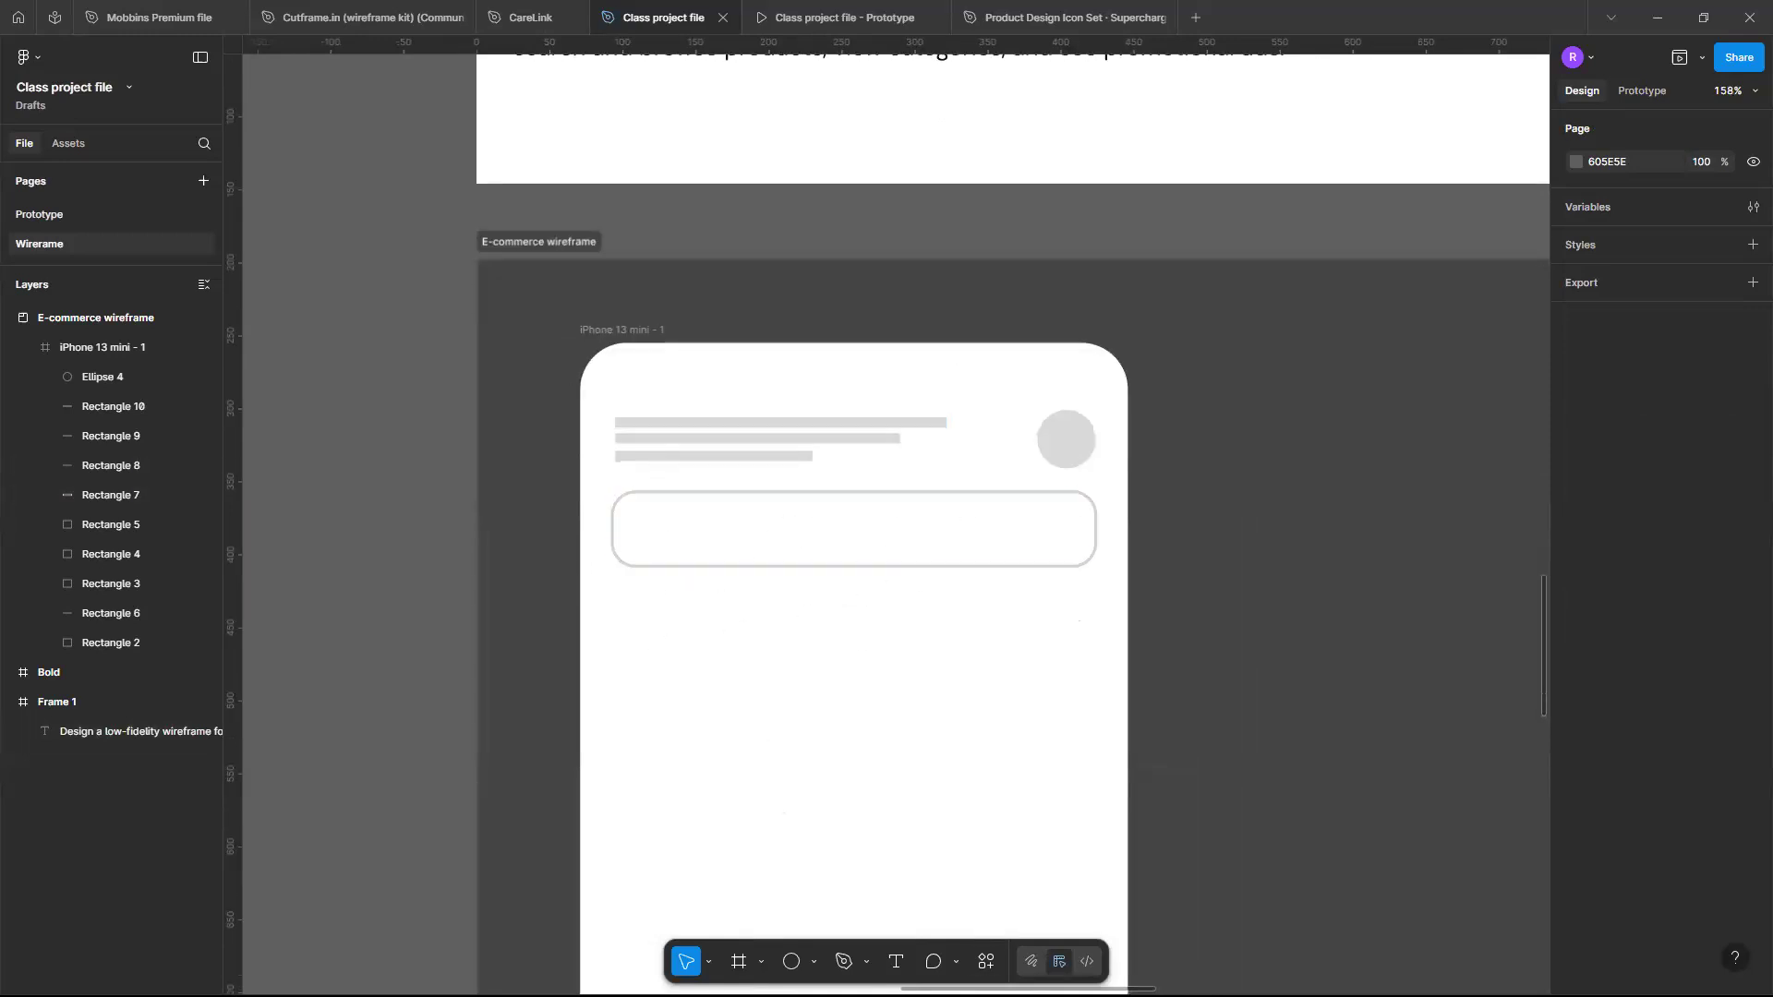
- Draw a promotional banner rectangle about 323×202 below the search bar
click(811, 963)
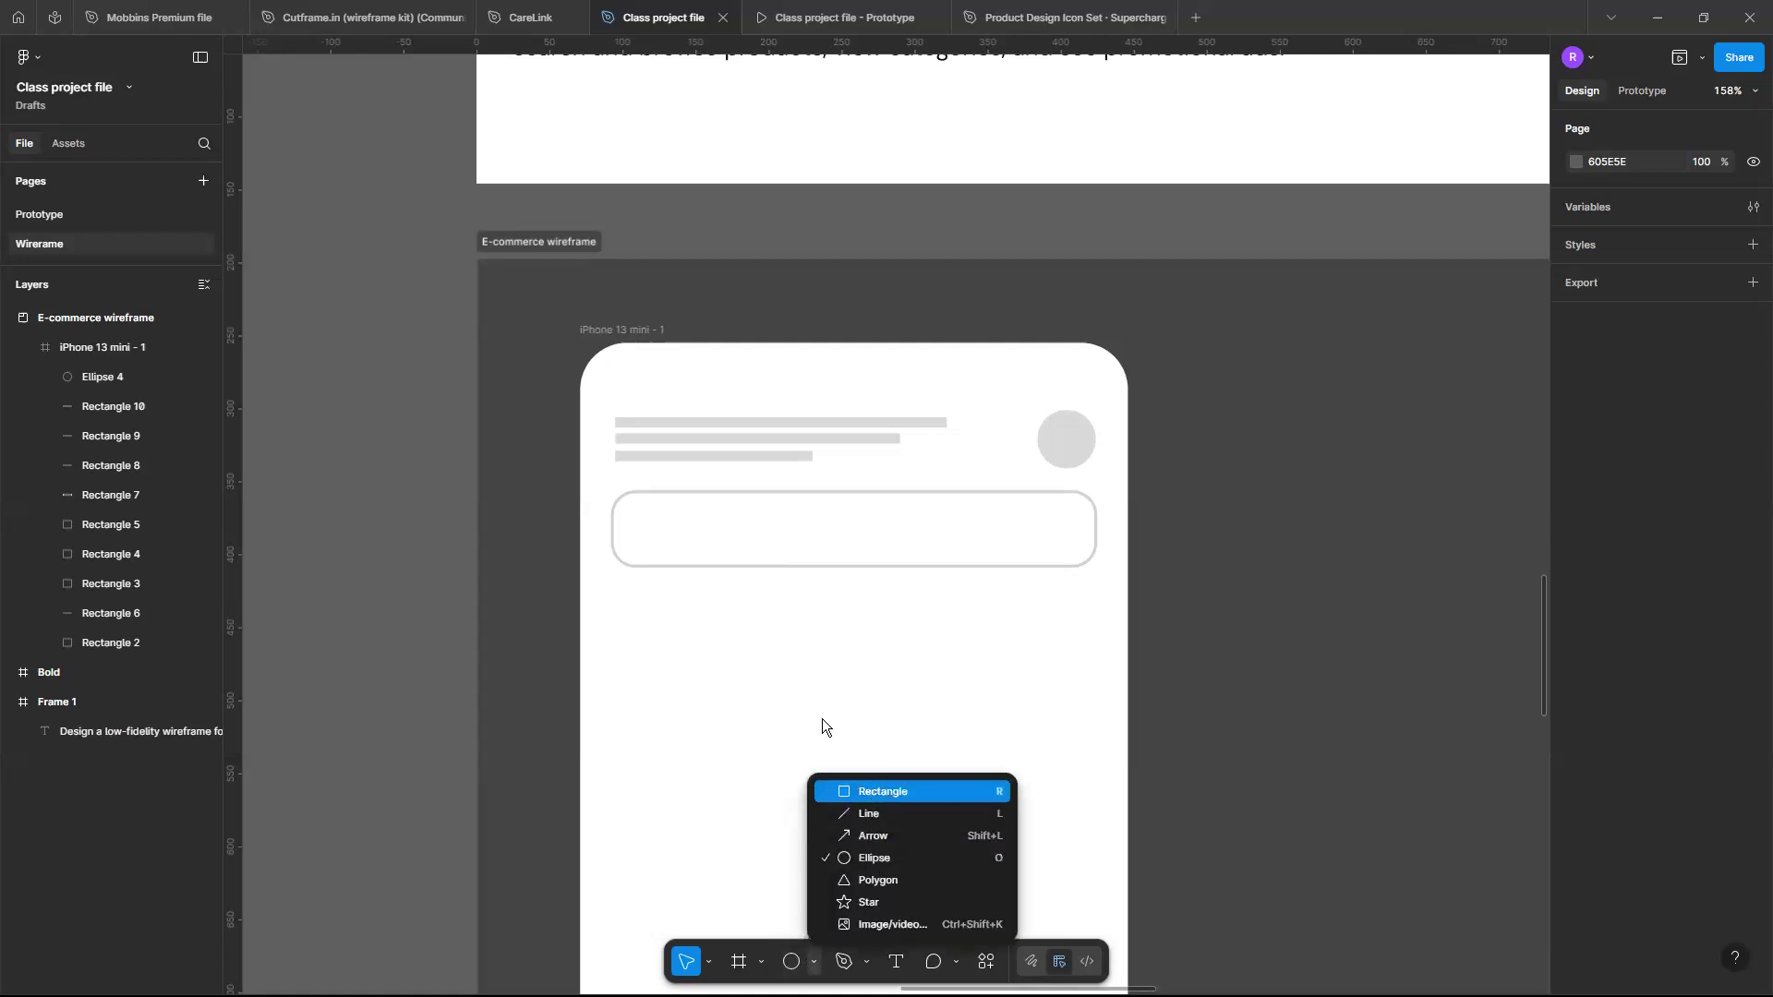
key(r)
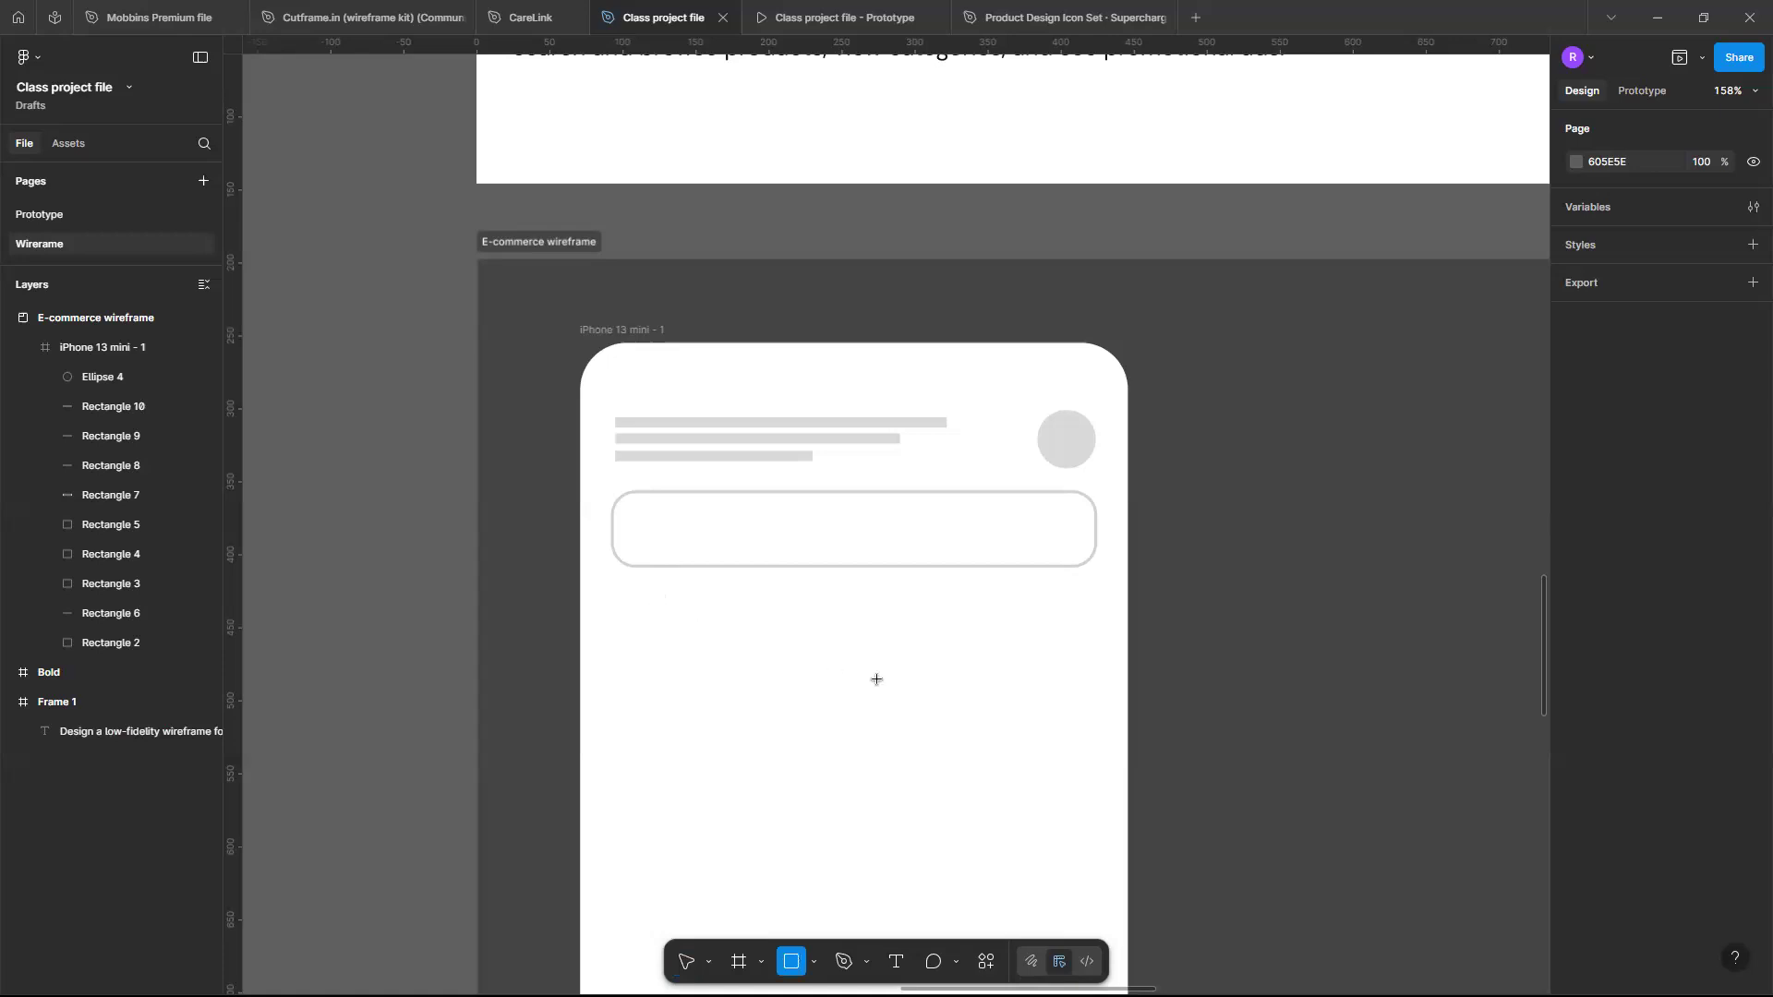
mouse_move(625, 589)
mouse_down()
mouse_move(998, 772)
mouse_move(1093, 845)
mouse_move(1087, 898)
mouse_up()
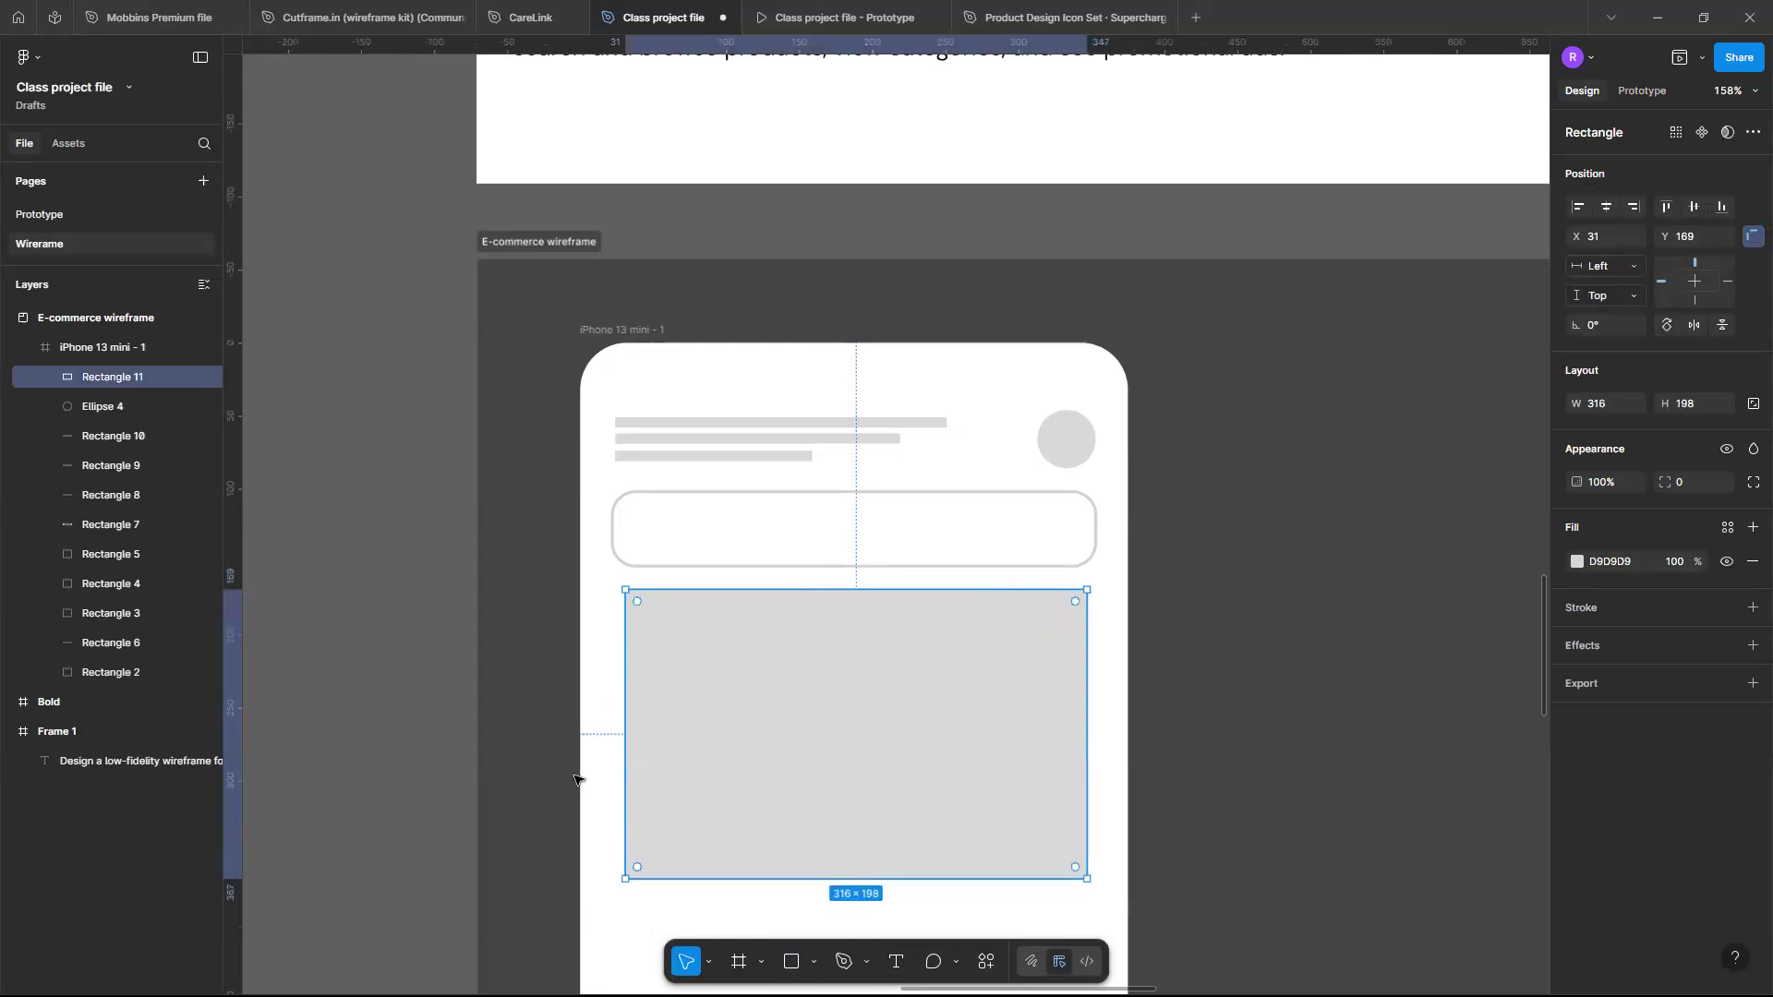
drag(625, 751, 619, 751)
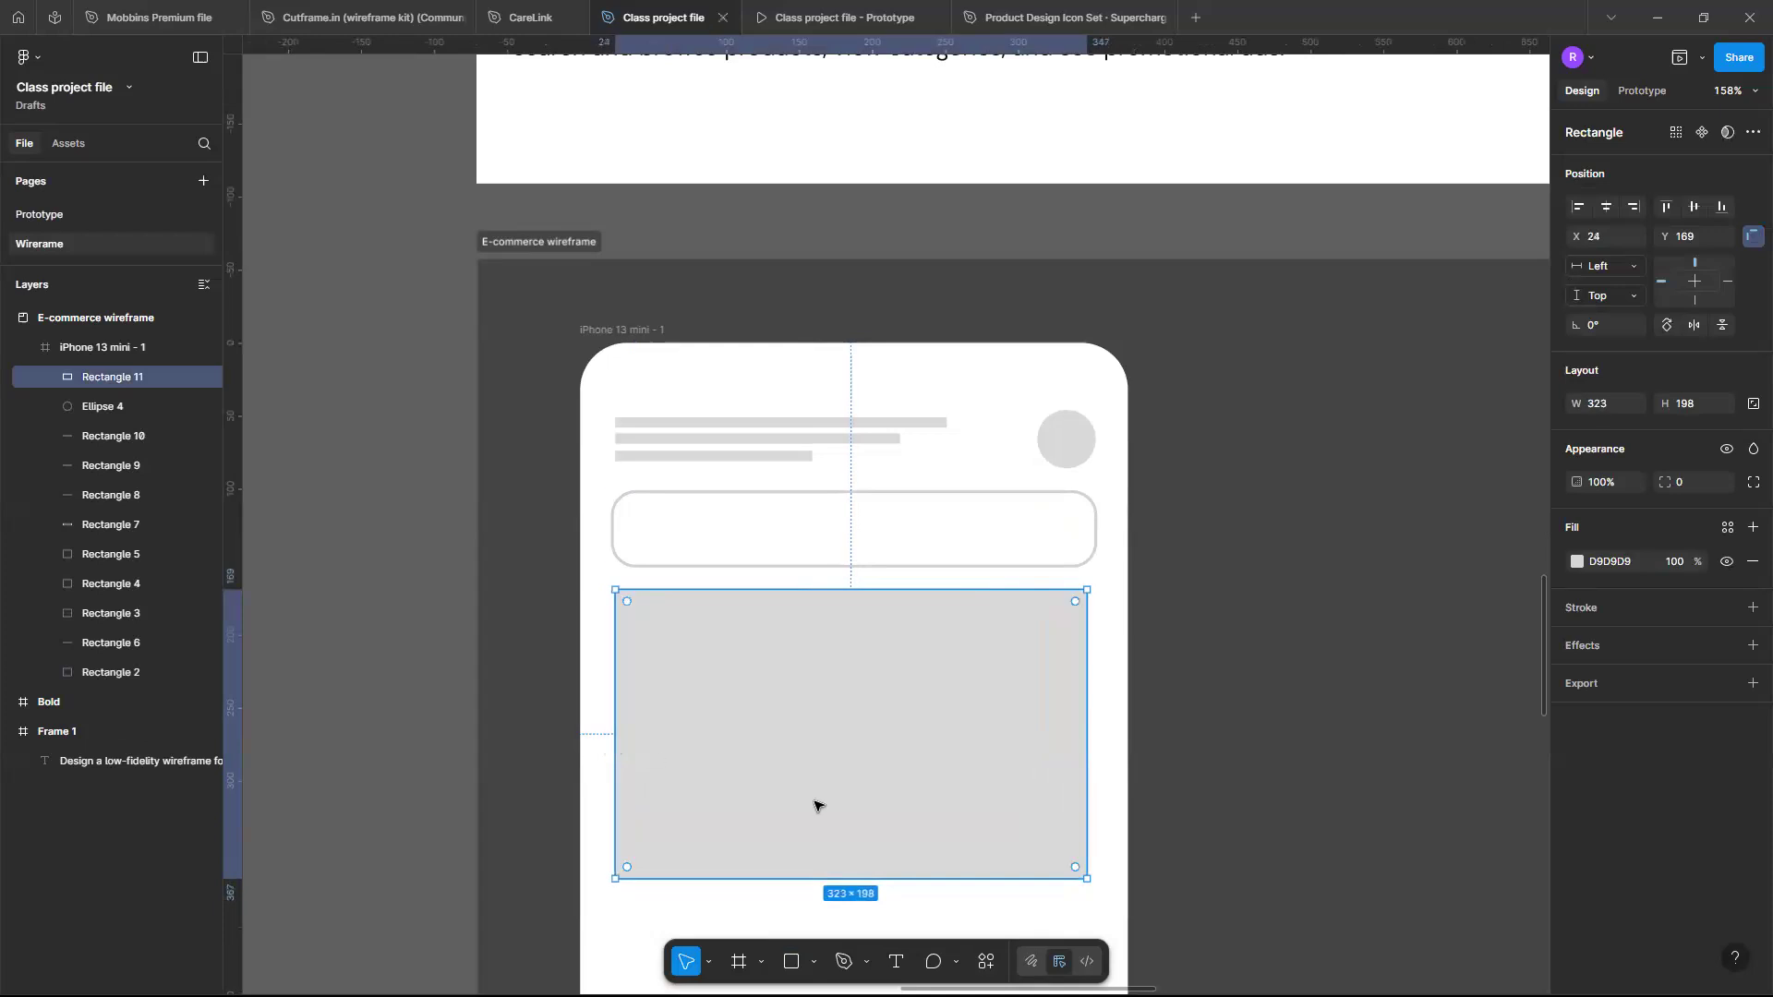
scroll(814, 806, down, 3)
drag(864, 738, 864, 741)
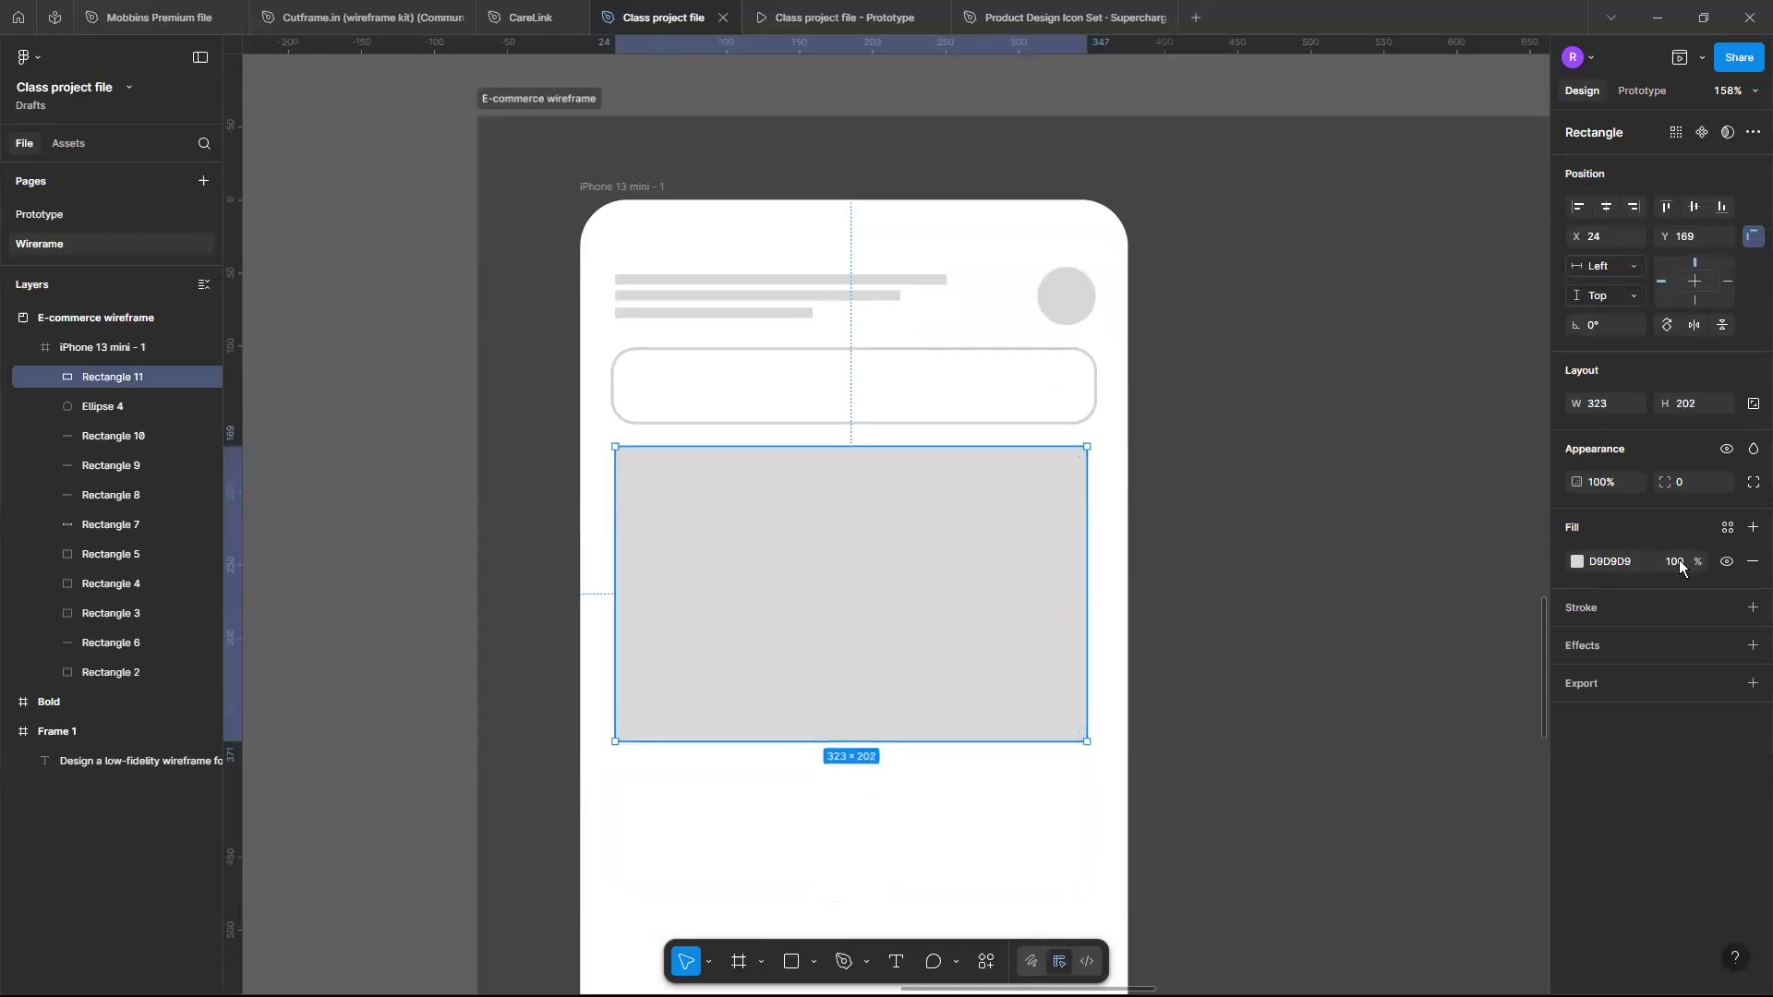
- Set the banner's corner radius to 16 and shorten its height to about 189
click(1704, 482)
text(16)
key(Return)
click(1054, 822)
click(883, 685)
drag(868, 740, 866, 722)
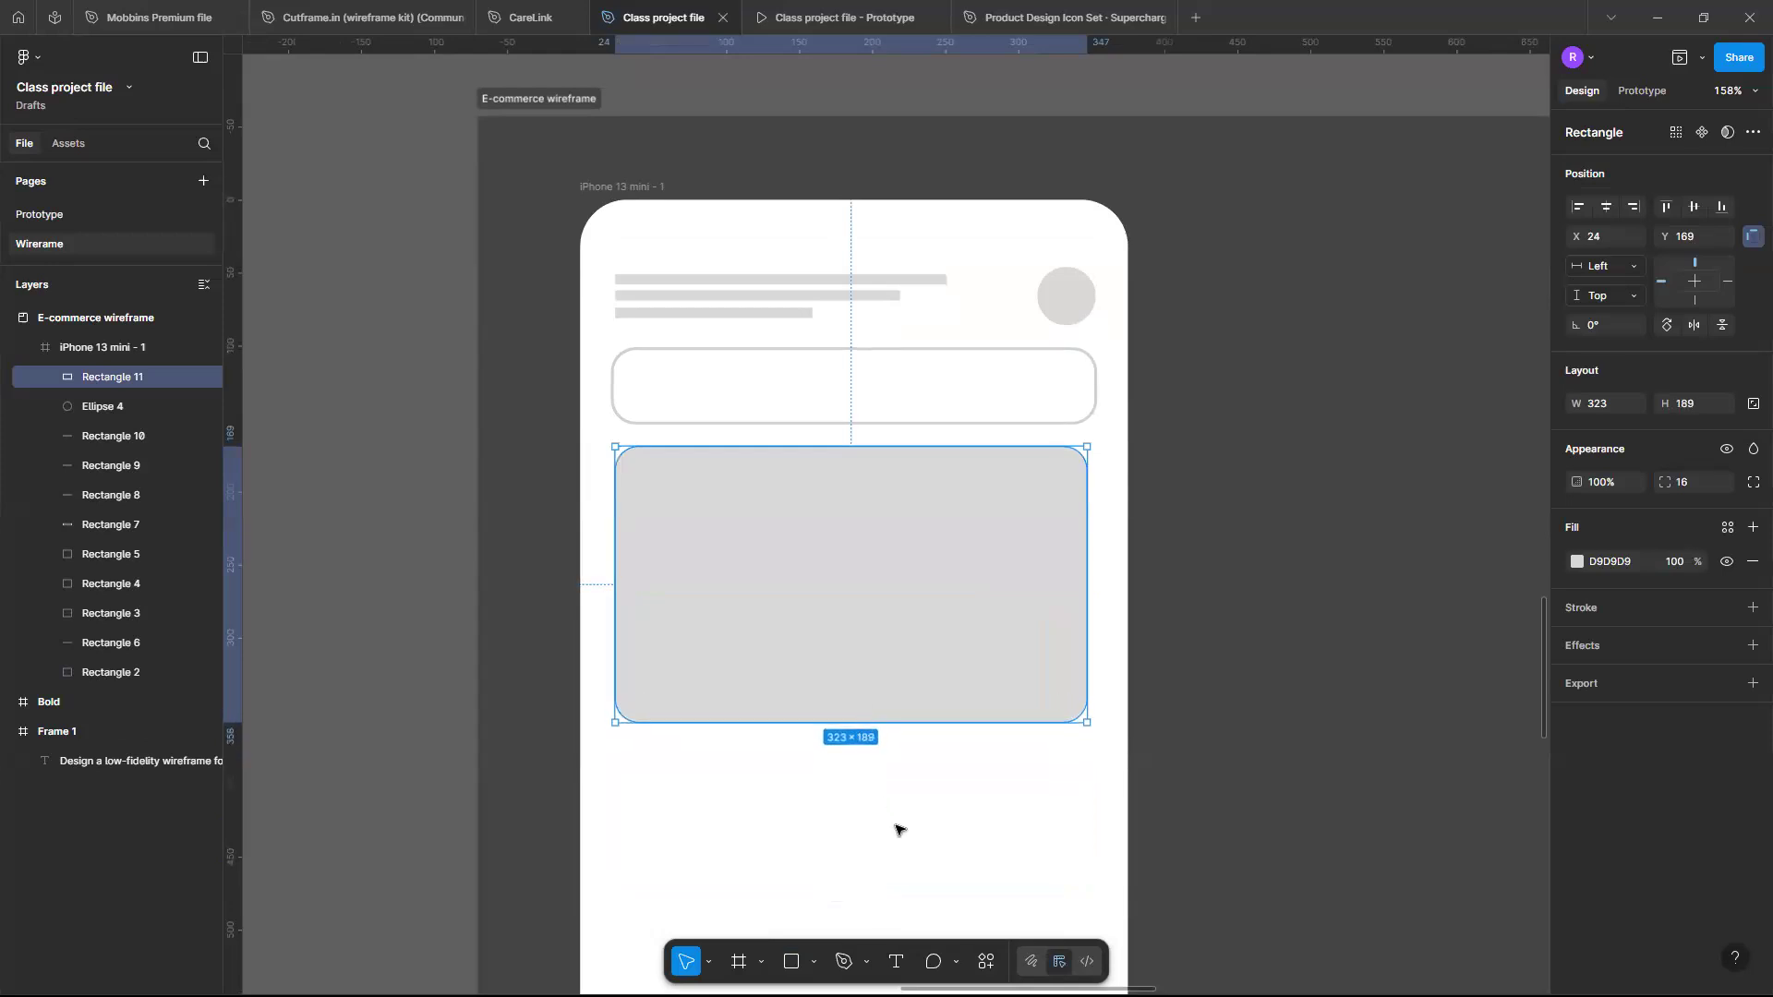
click(899, 831)
- Duplicate the three header placeholder text bars into the banner area
scroll(900, 830, down, 1)
scroll(899, 830, down, 1)
scroll(899, 830, up, 1)
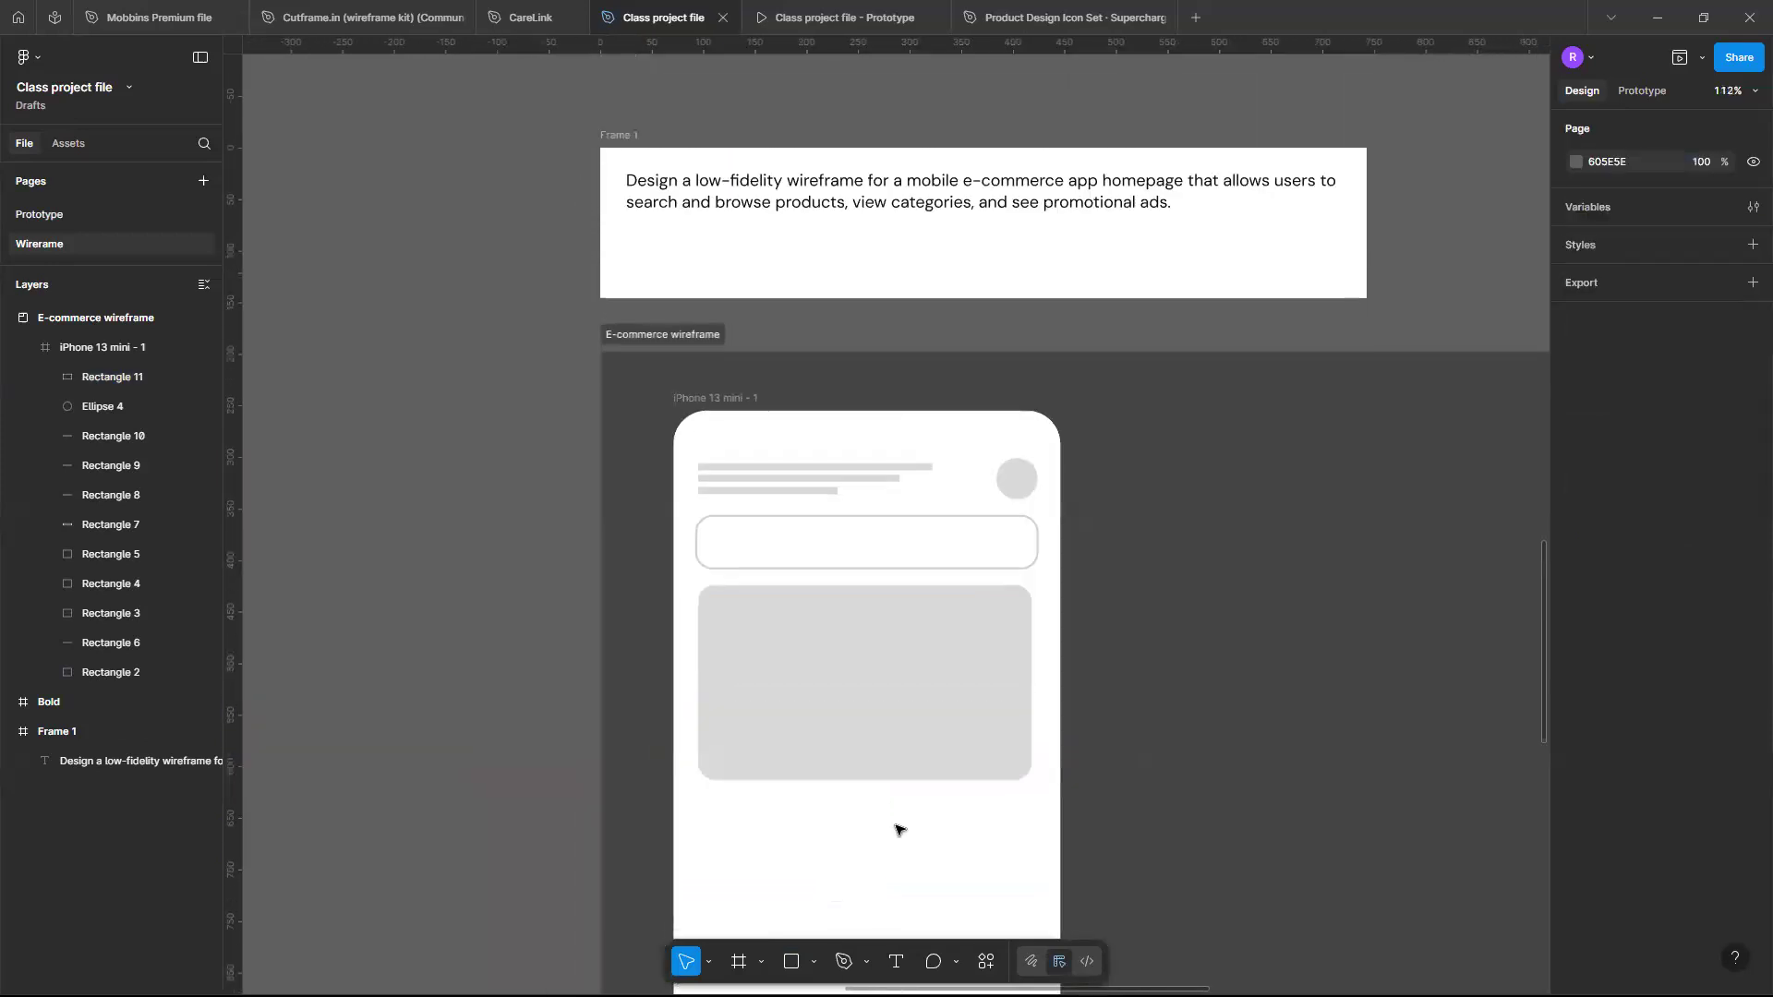
scroll(900, 831, up, 2)
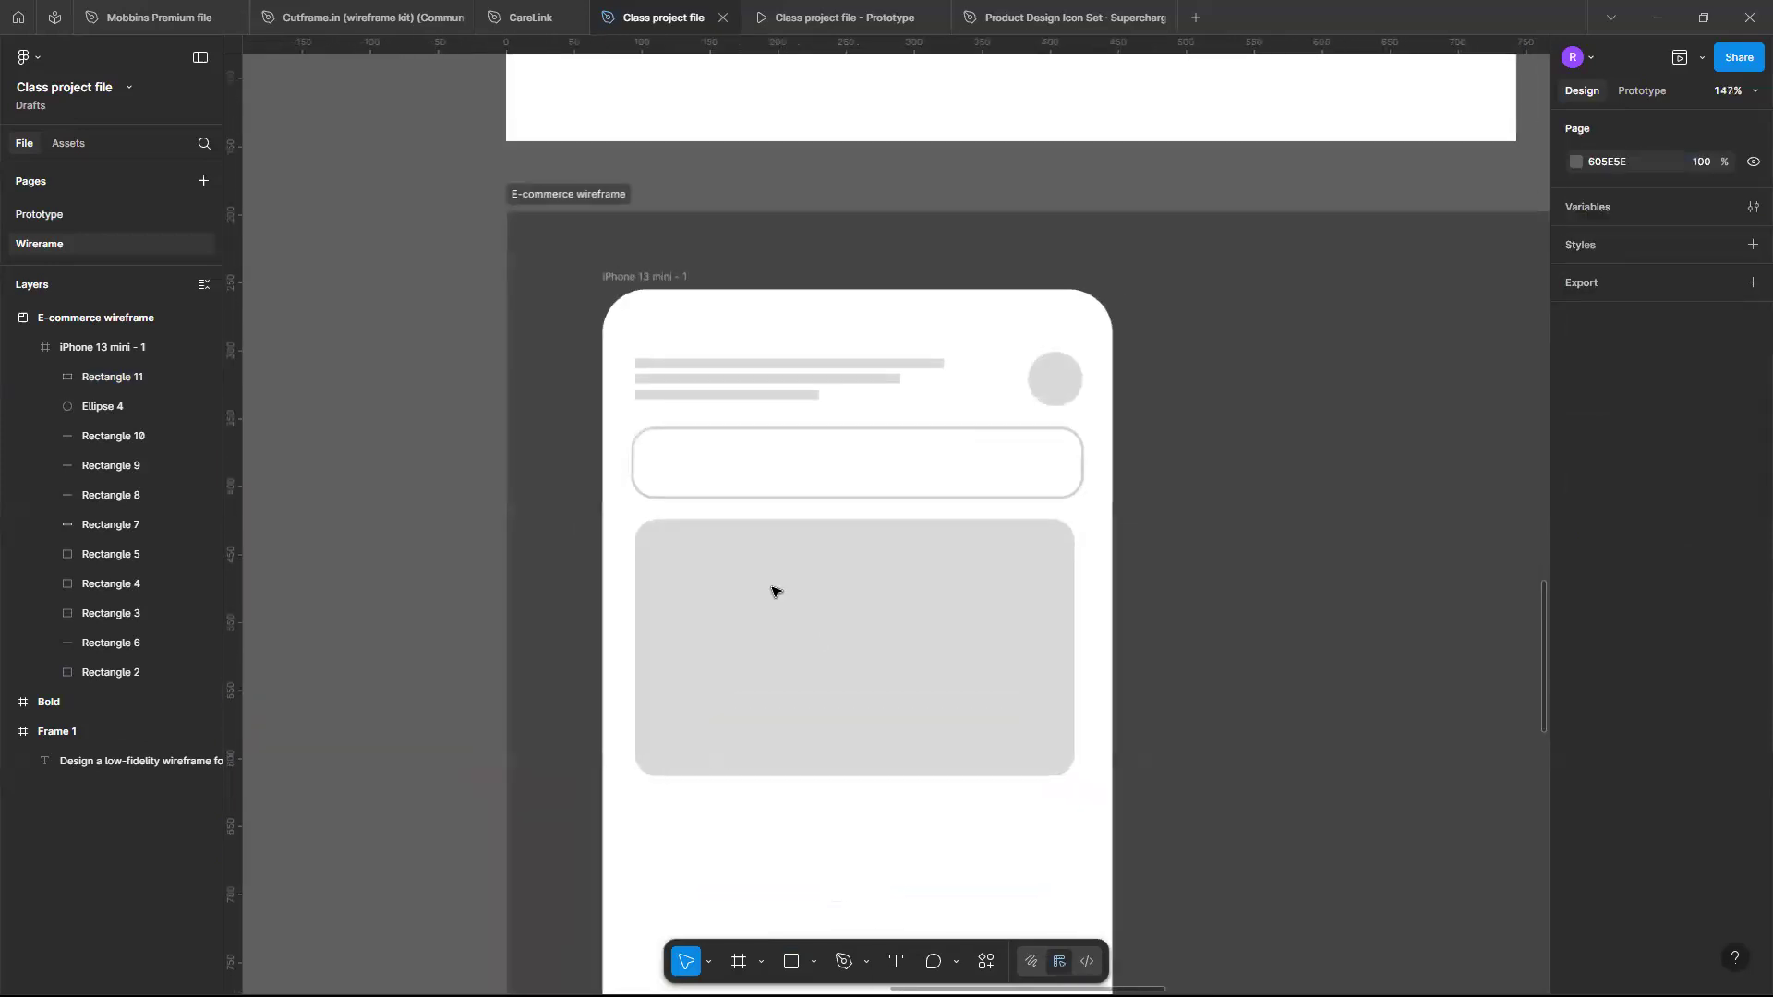
click(728, 366)
shift+click(731, 378)
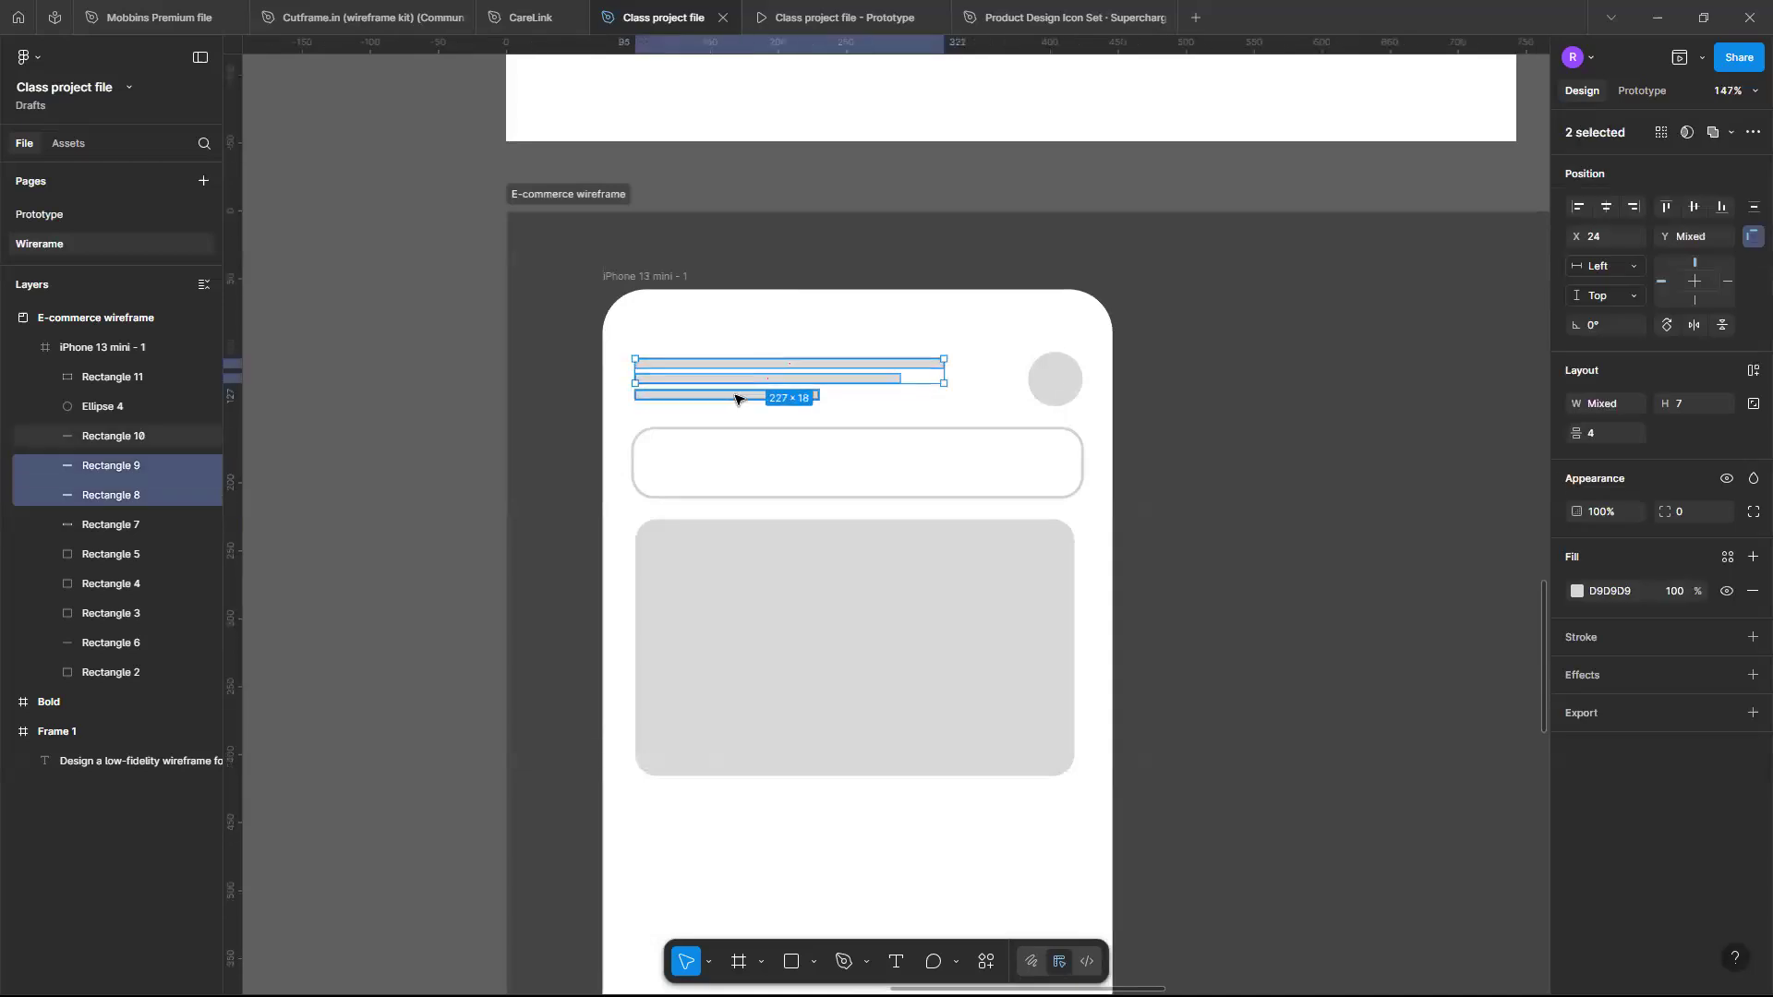
shift+click(735, 399)
drag(766, 384, 778, 693)
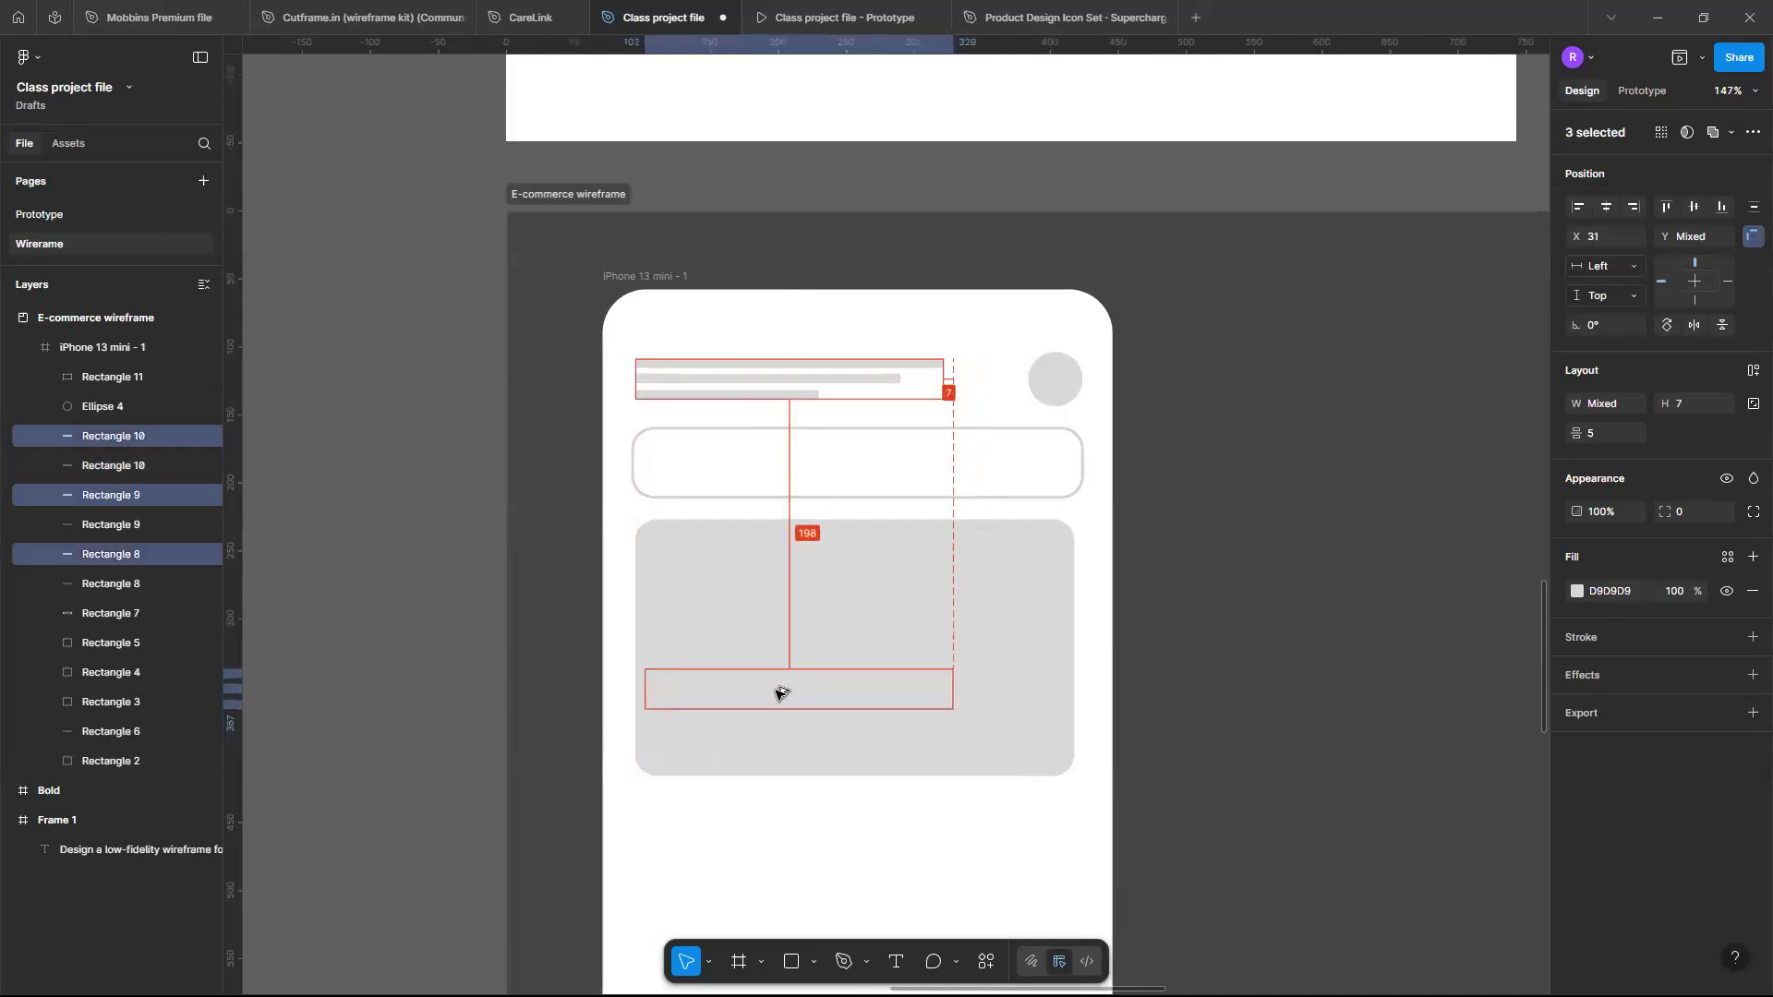
drag(778, 693, 782, 698)
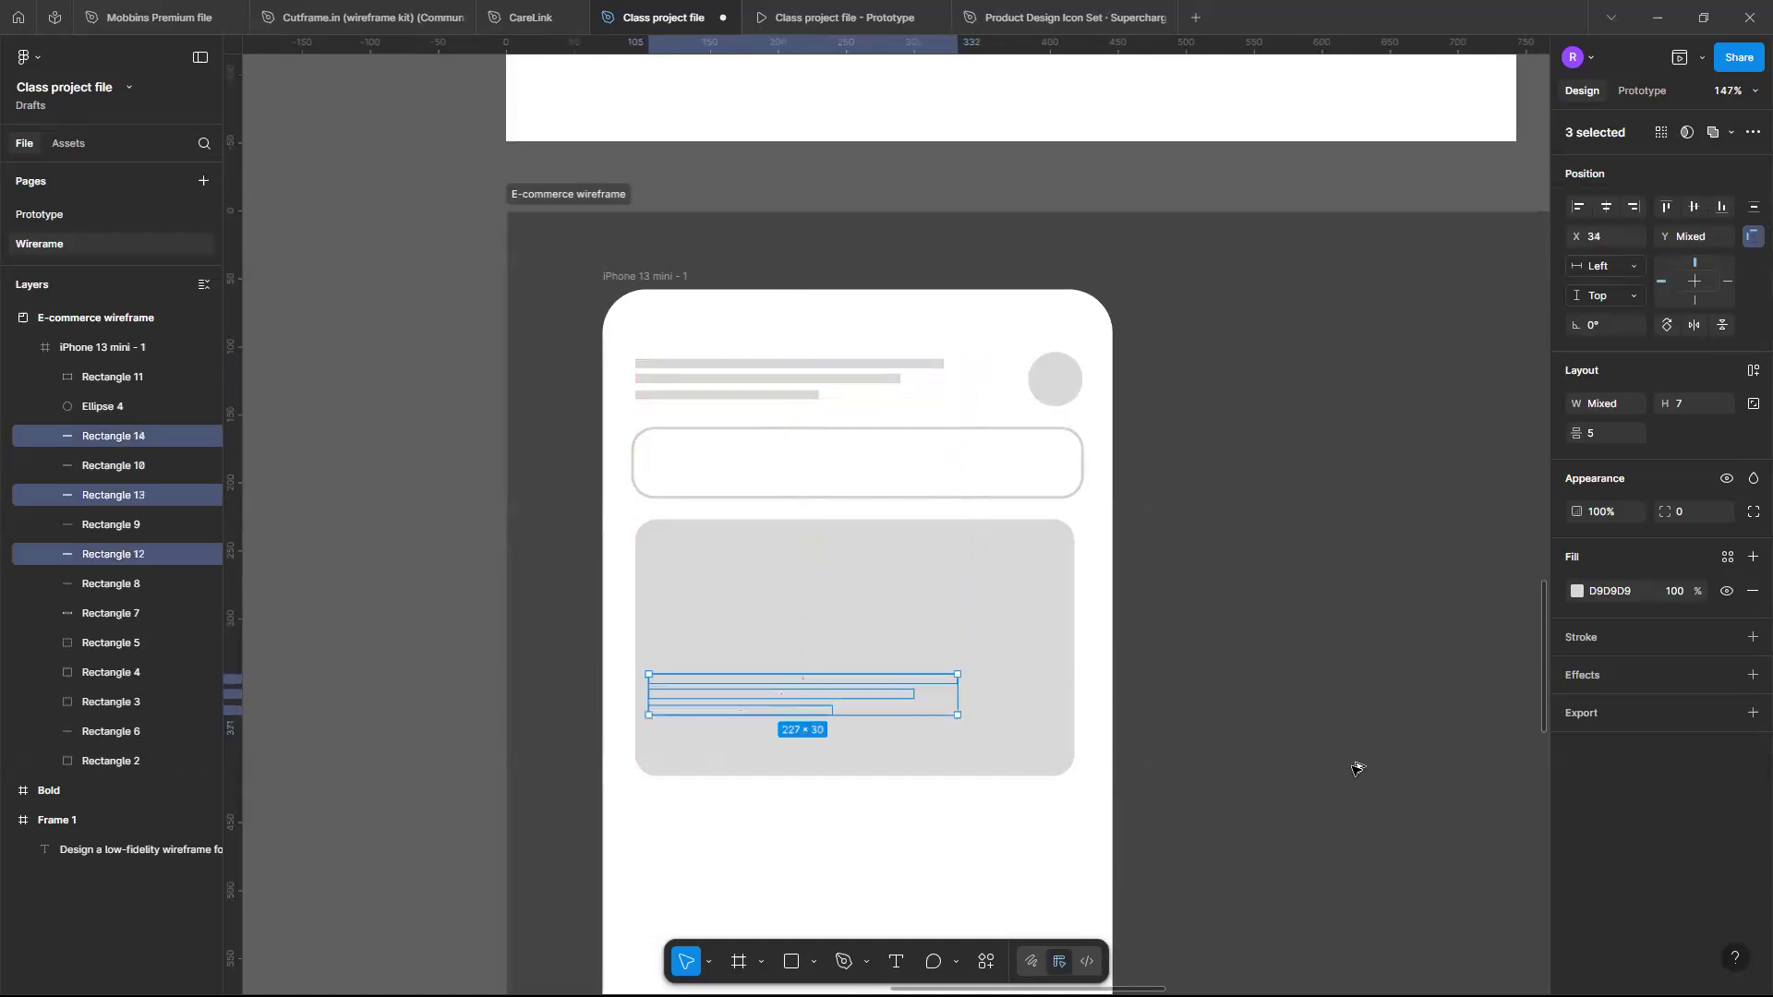
- Change the copied bars' fill to a dark grey swatch
click(1577, 591)
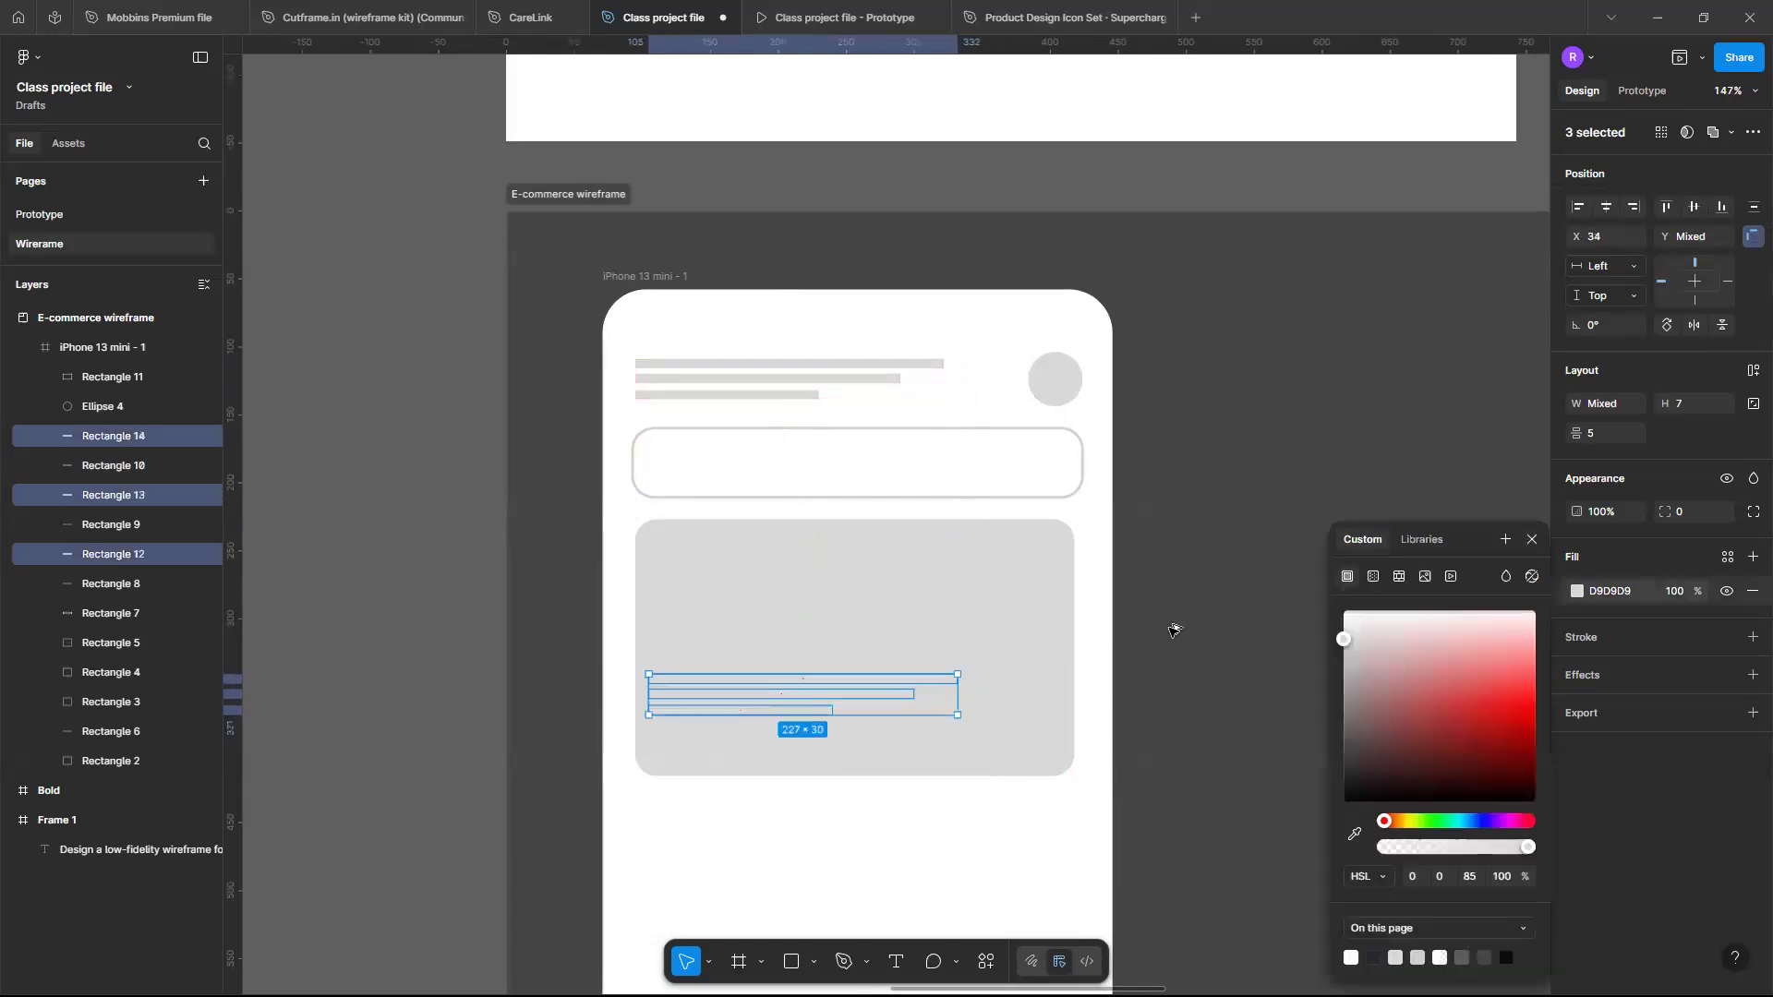
click(1349, 754)
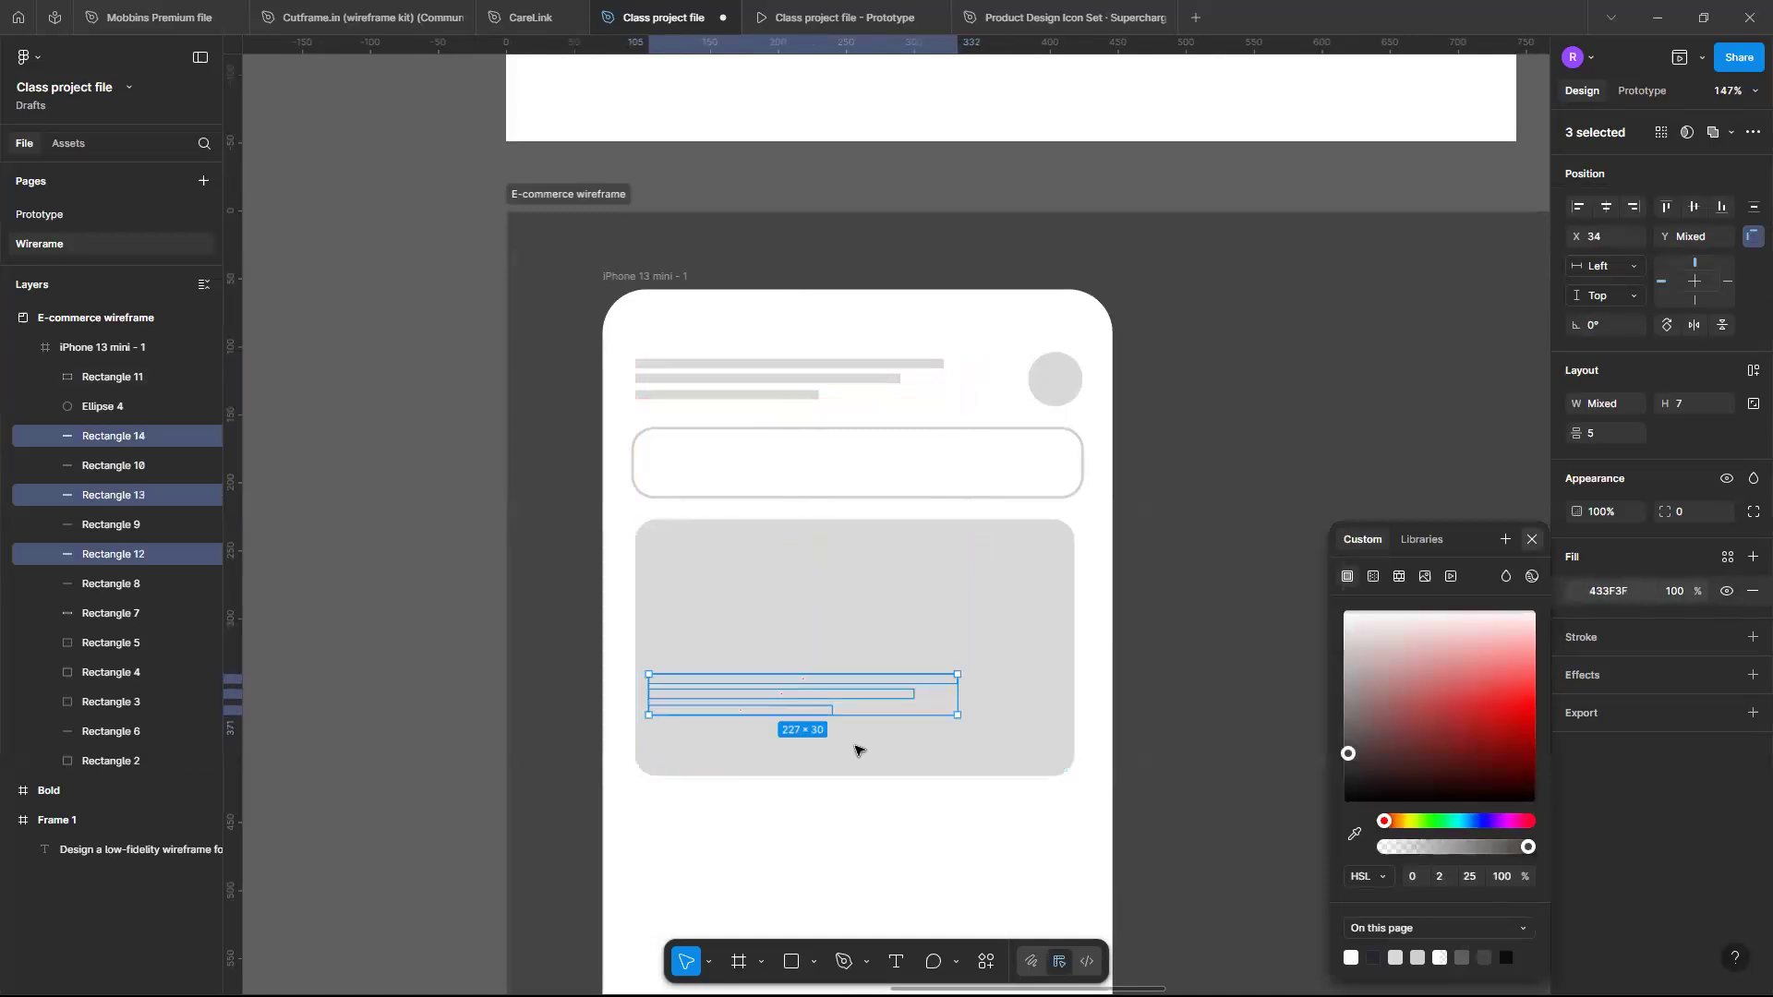
key(Escape)
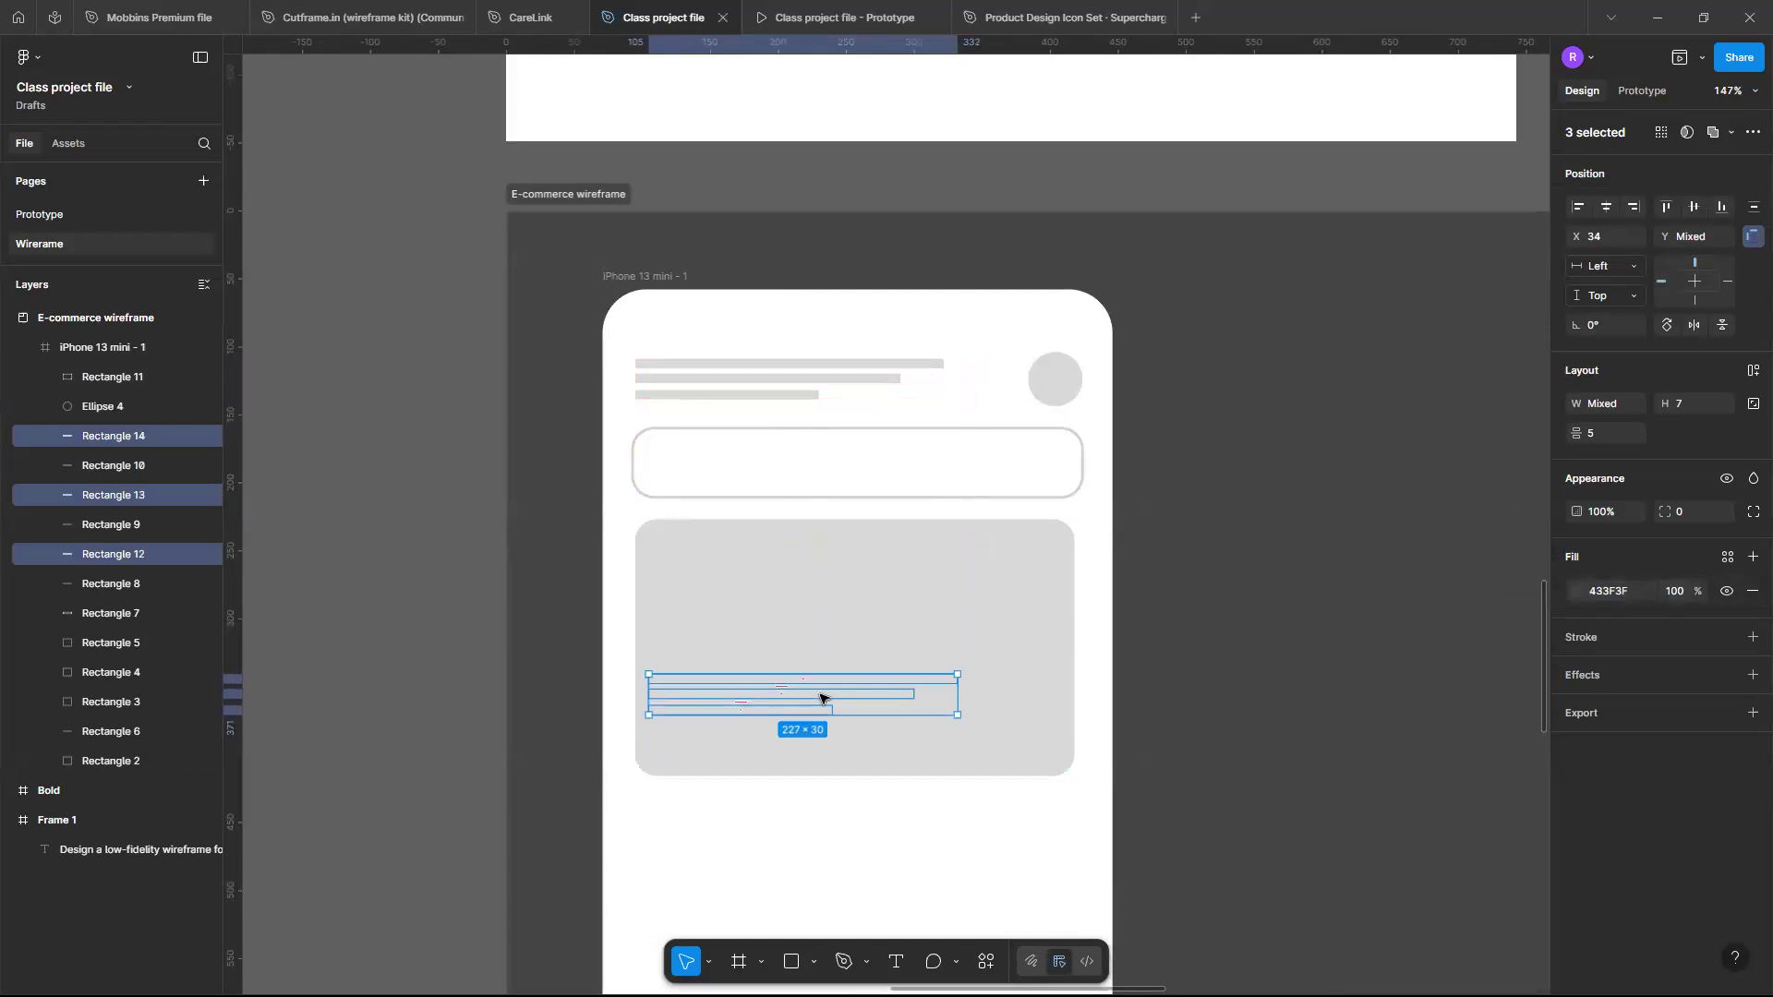
- Bring the copied bars in front of the banner rectangle
key(ctrl+bracketleft)
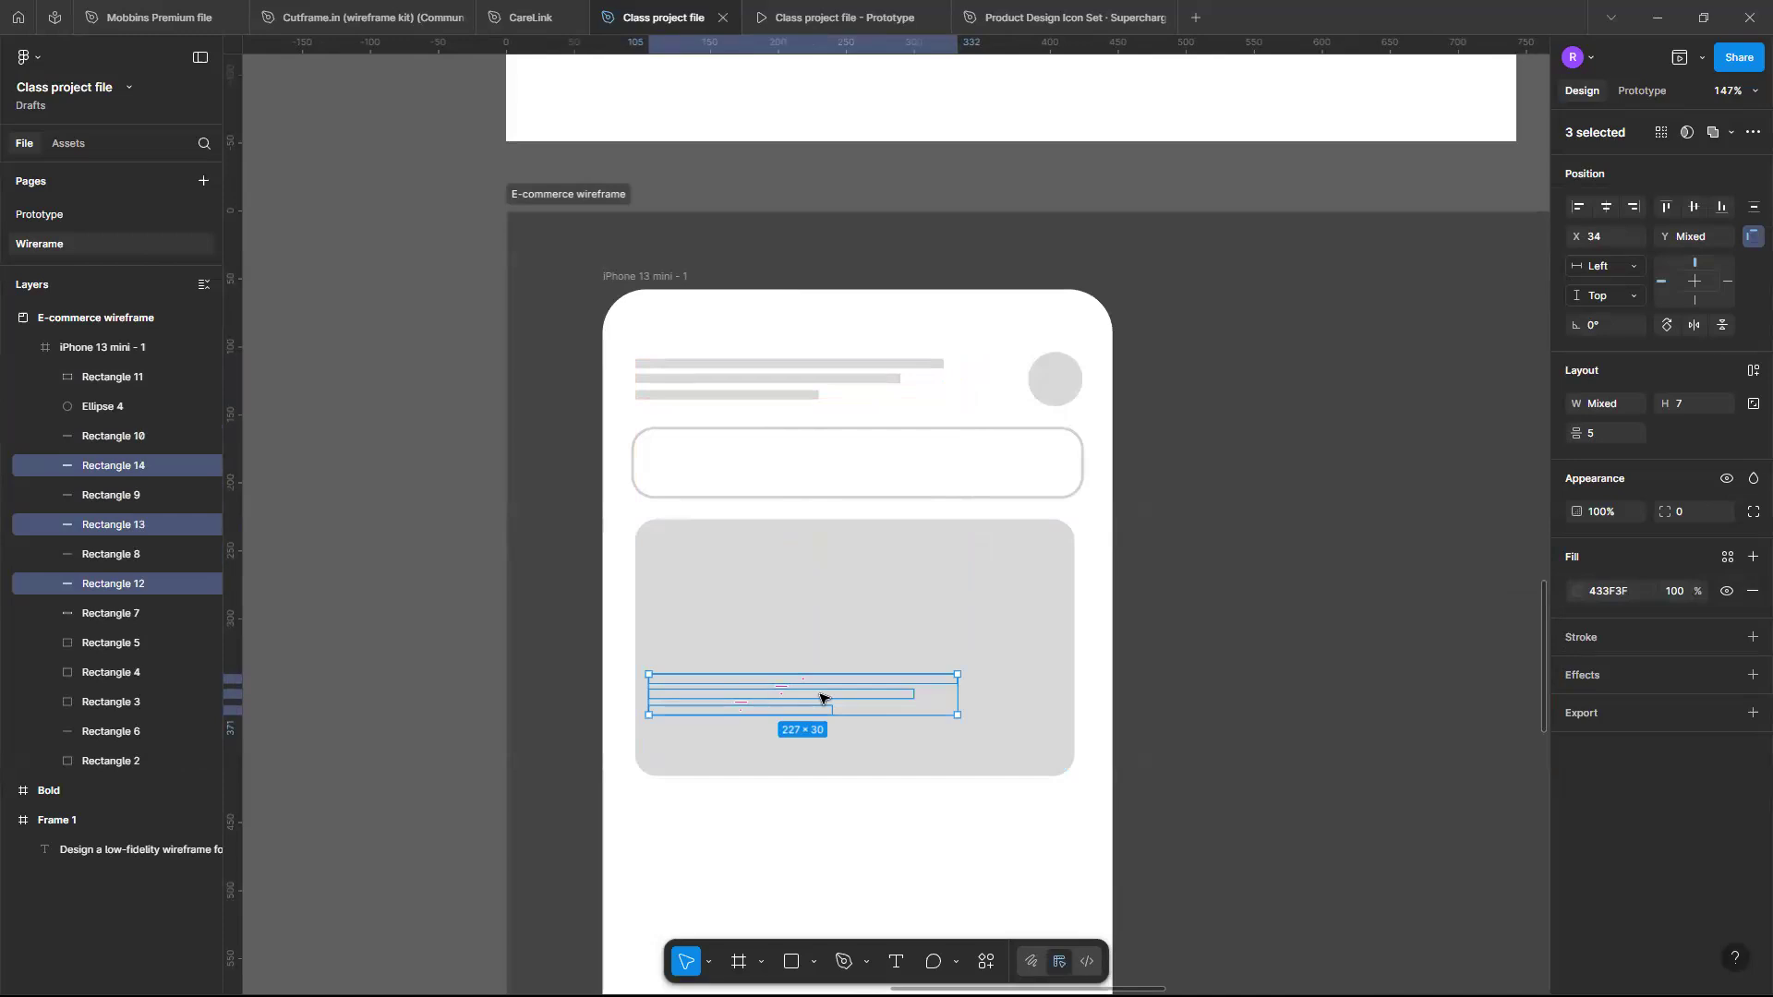
key(ctrl+bracketright)
key(ctrl+bracketright)
key(ctrl+bracketright)
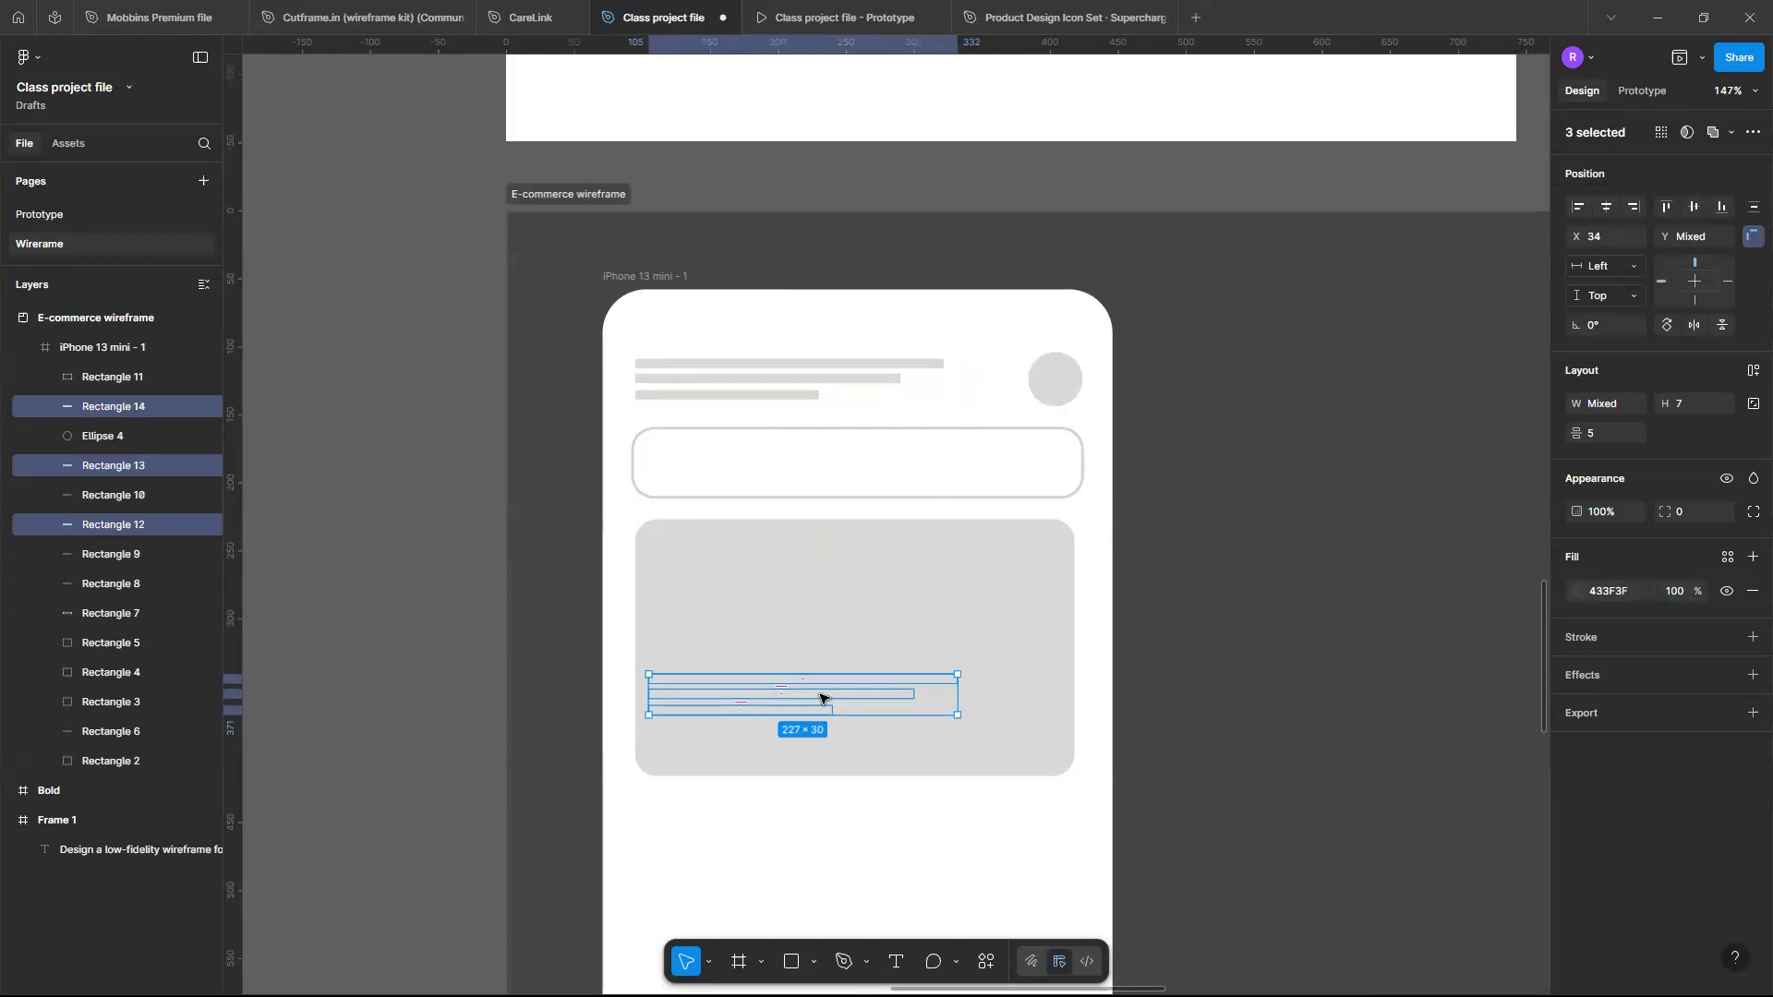
key(ctrl+bracketright)
key(ctrl+bracketright)
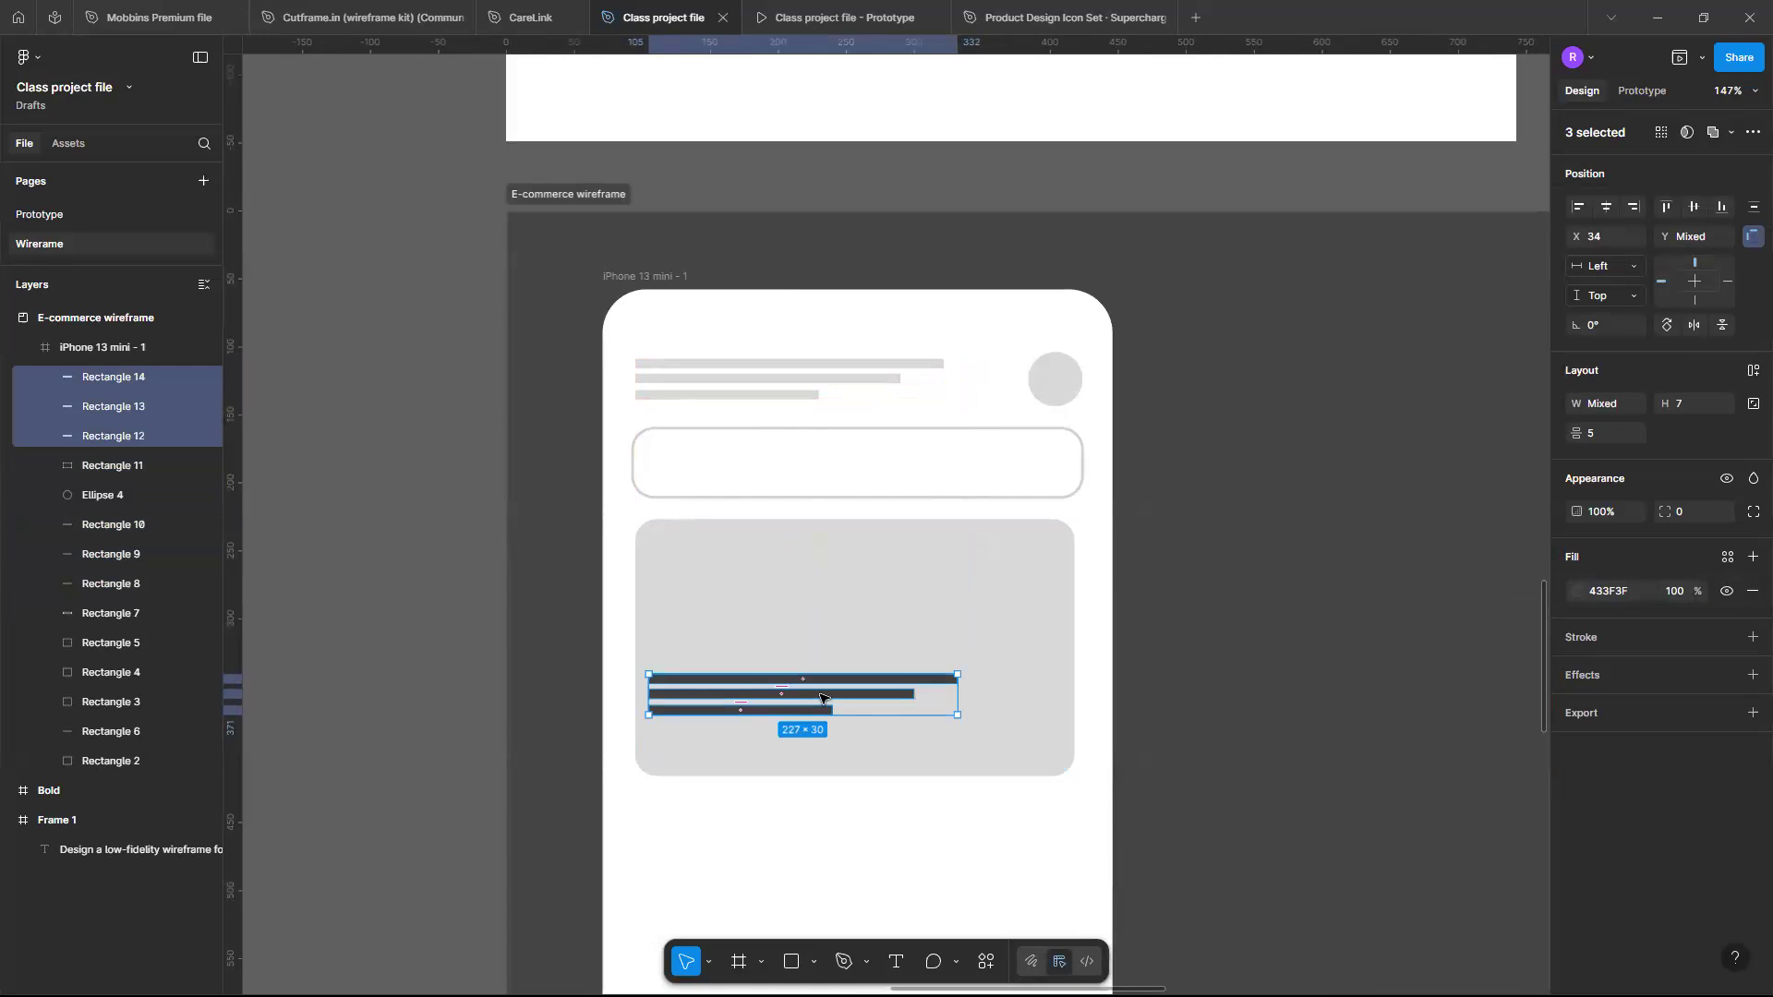
- Nudge the bars into the banner's top-left corner and resize them to about 114 wide and 10 high
key(Down)
key(Down)
key(Down)
key(Down)
key(Down)
key(Down)
key(Down)
key(Down)
key(Down)
key(Down)
key(Down)
key(Down)
key(Down)
key(Down)
key(Down)
key(Down)
key(Down)
key(Down)
key(Down)
key(Down)
key(Down)
key(Down)
key(Down)
key(Right)
key(Right)
drag(958, 737, 741, 606)
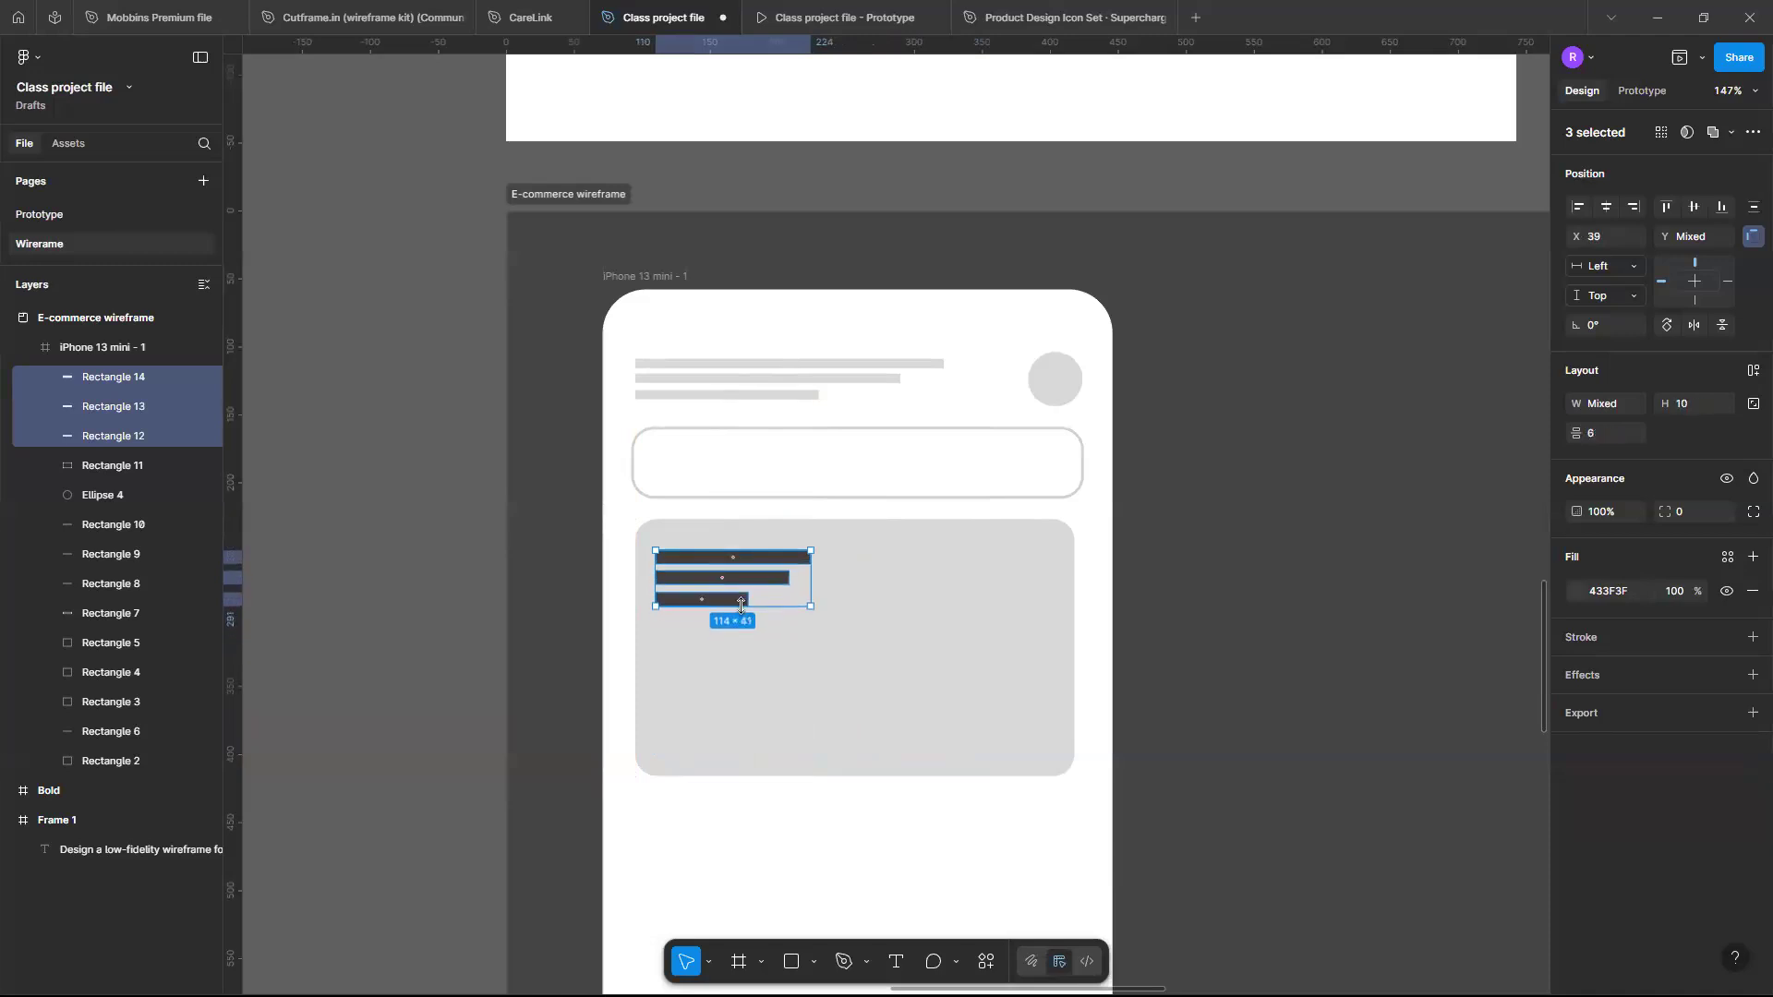
- Set the vertical spacing between the banner bars to 12
click(1601, 431)
key(Return)
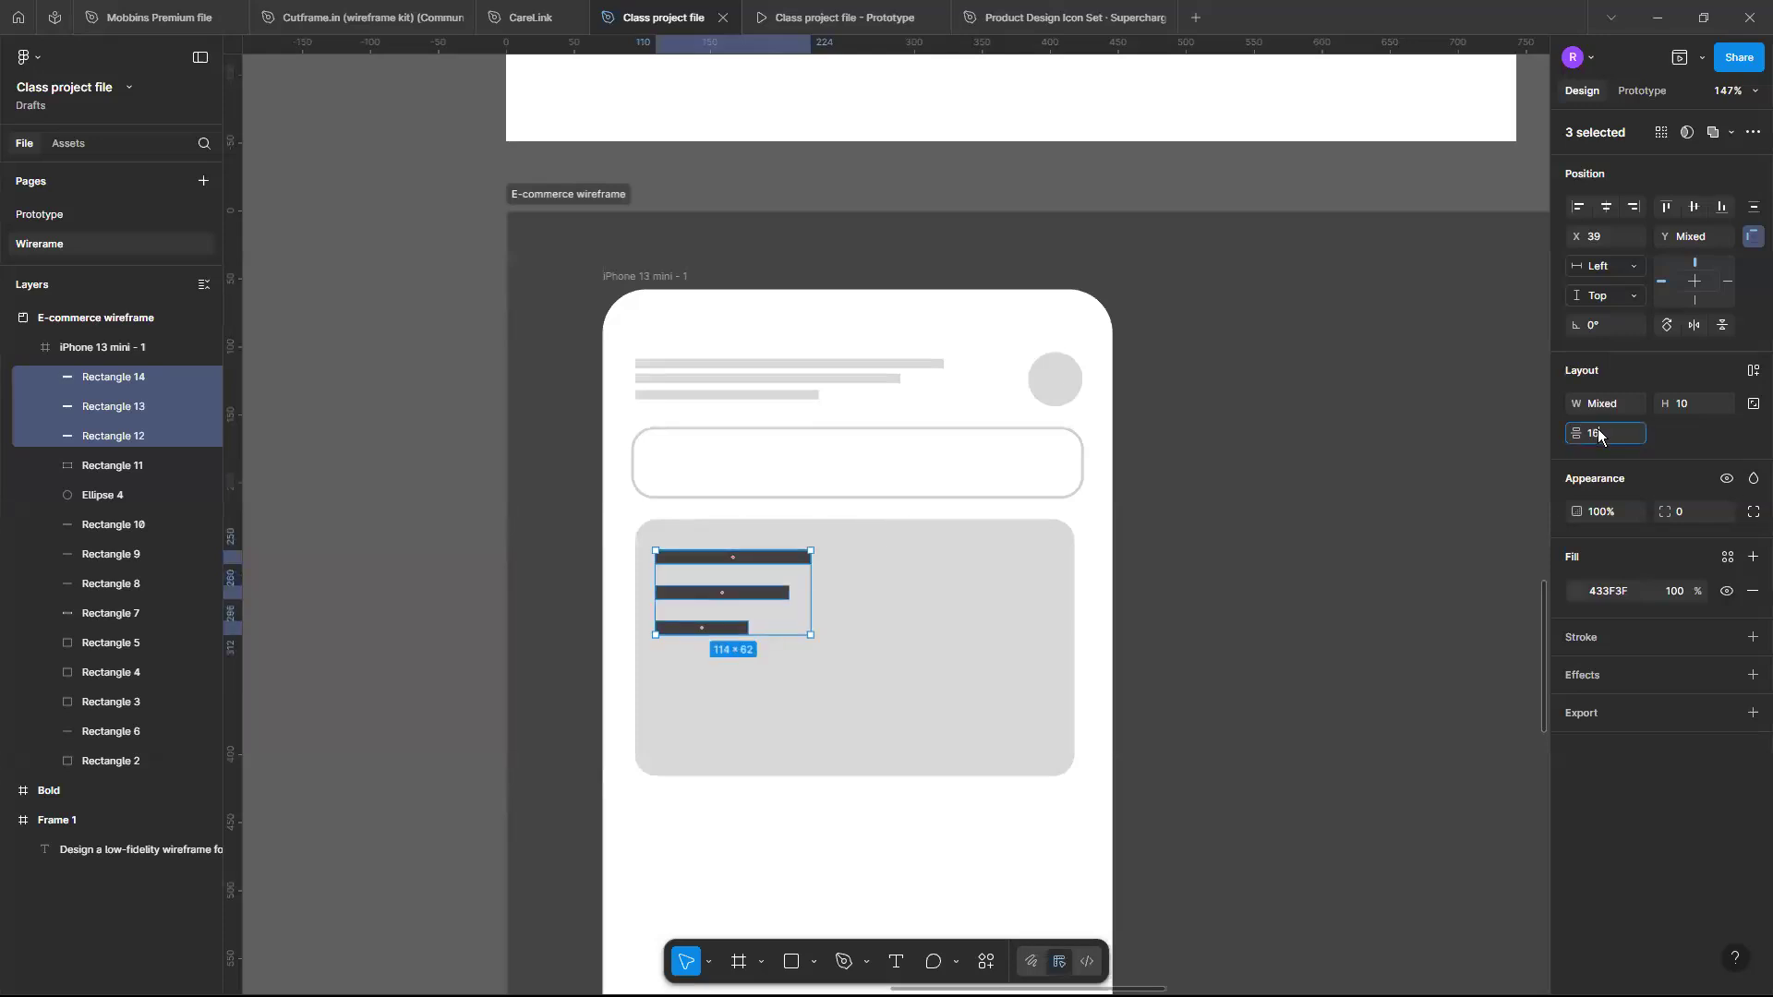
click(1597, 433)
text(12)
key(Return)
click(1054, 884)
- Duplicate the top banner bar and place the copy below the banner
scroll(1055, 884, down, 1)
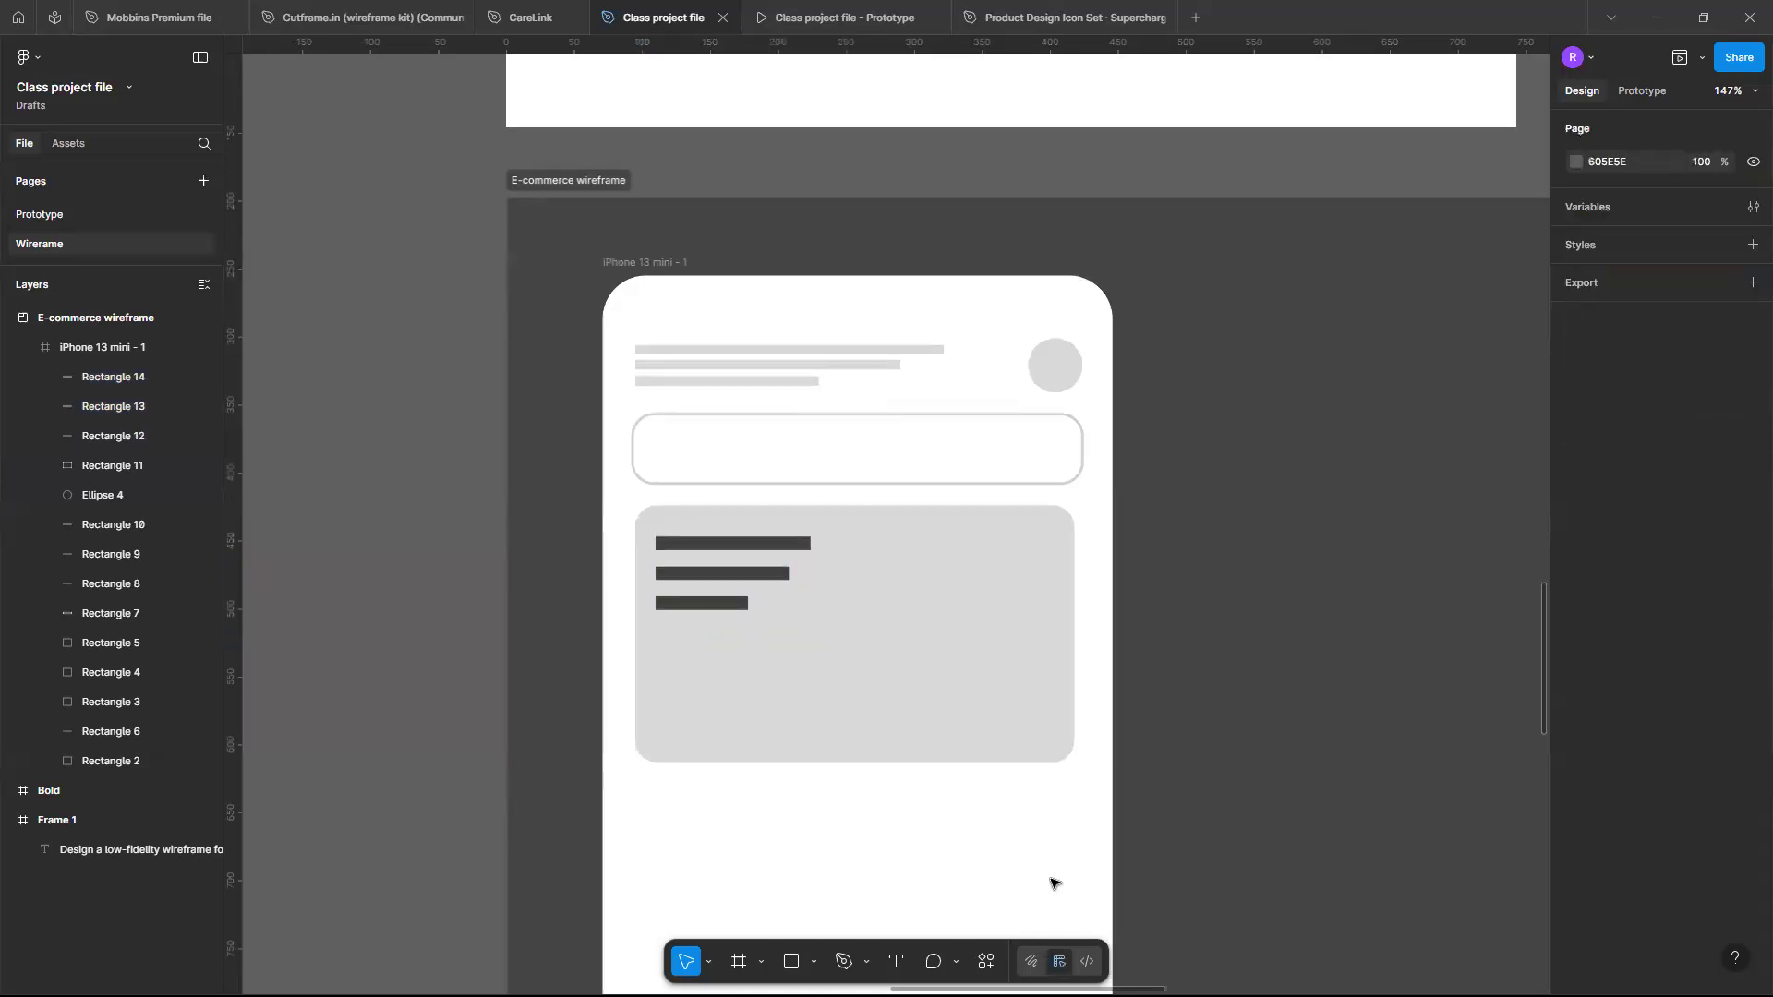
scroll(1055, 884, down, 3)
scroll(1054, 884, down, 1)
scroll(1055, 884, down, 1)
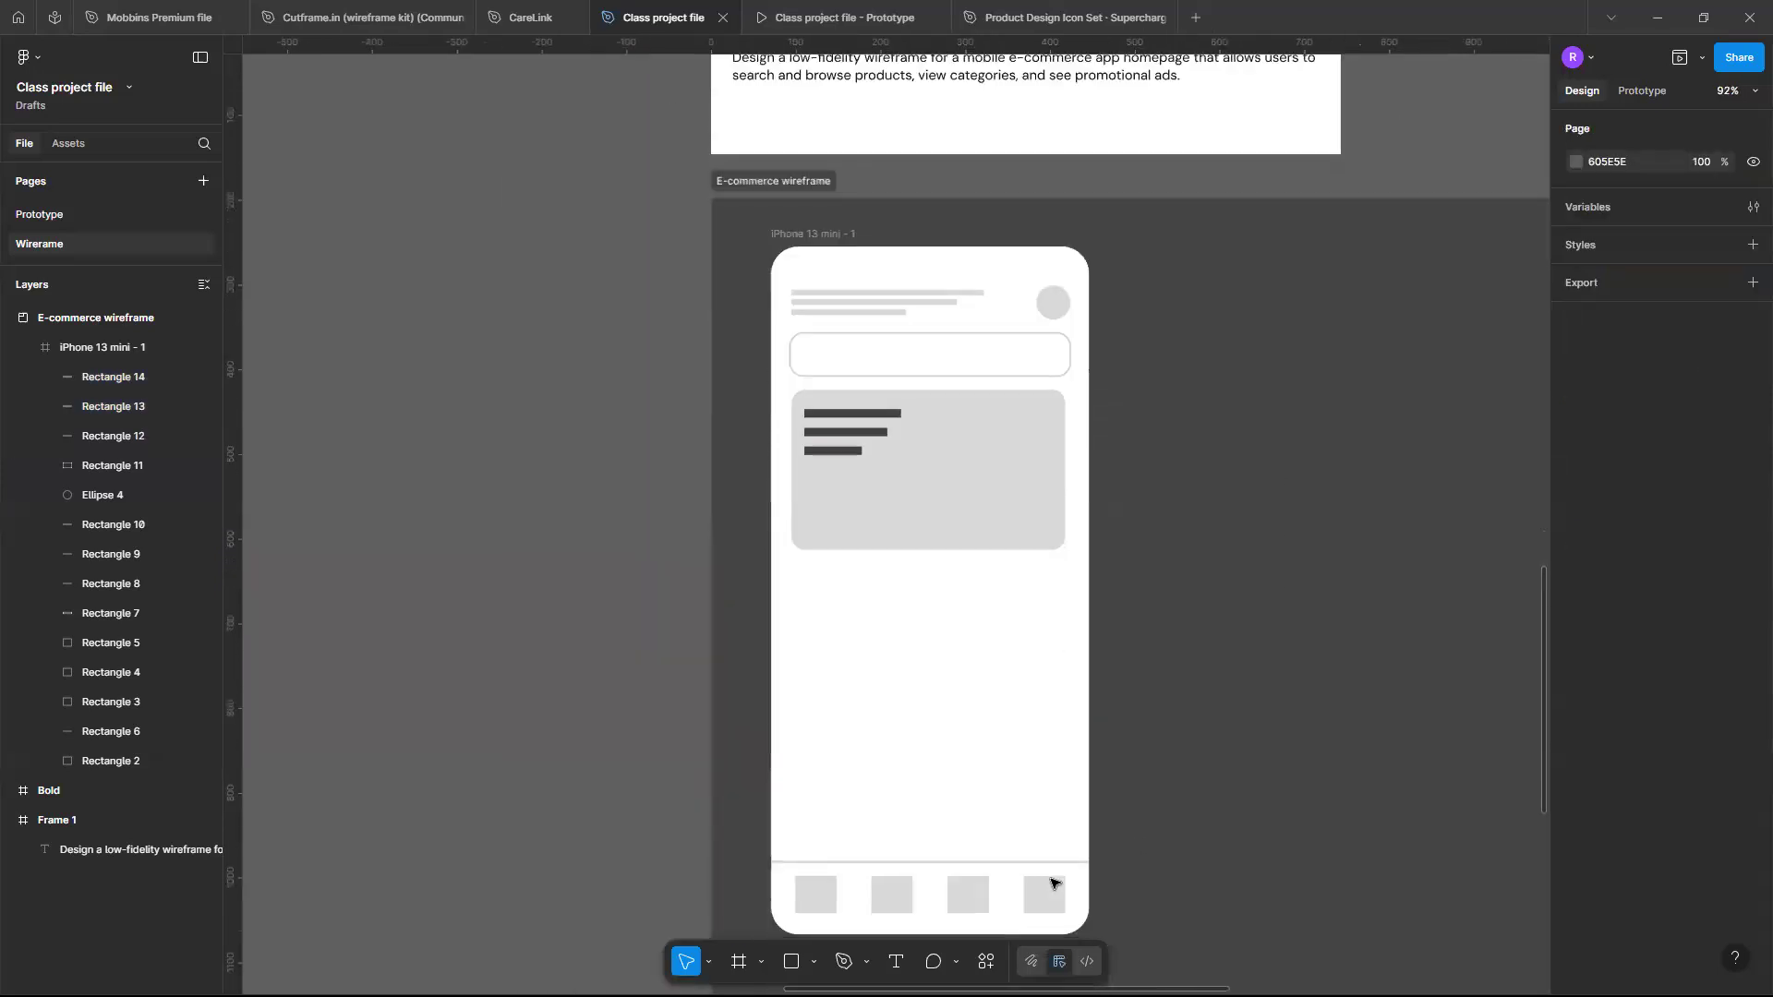
scroll(1055, 884, up, 1)
scroll(1054, 884, right, 1)
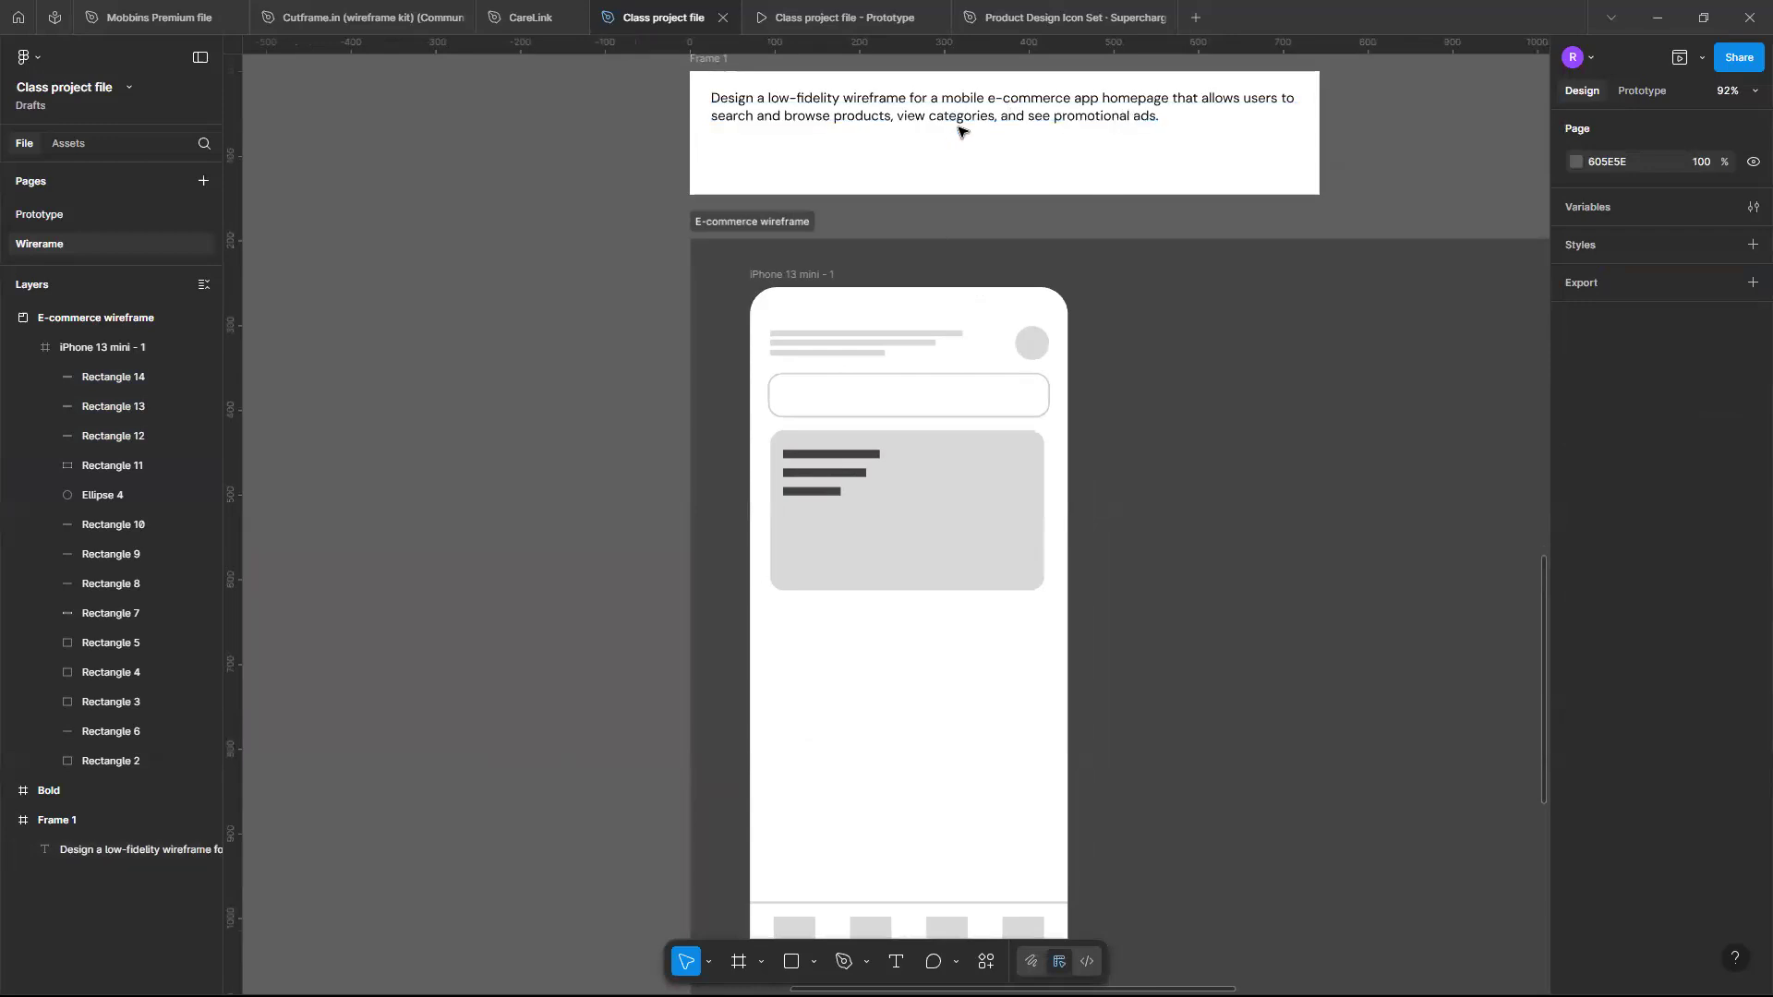
click(856, 461)
scroll(856, 459, up, 3)
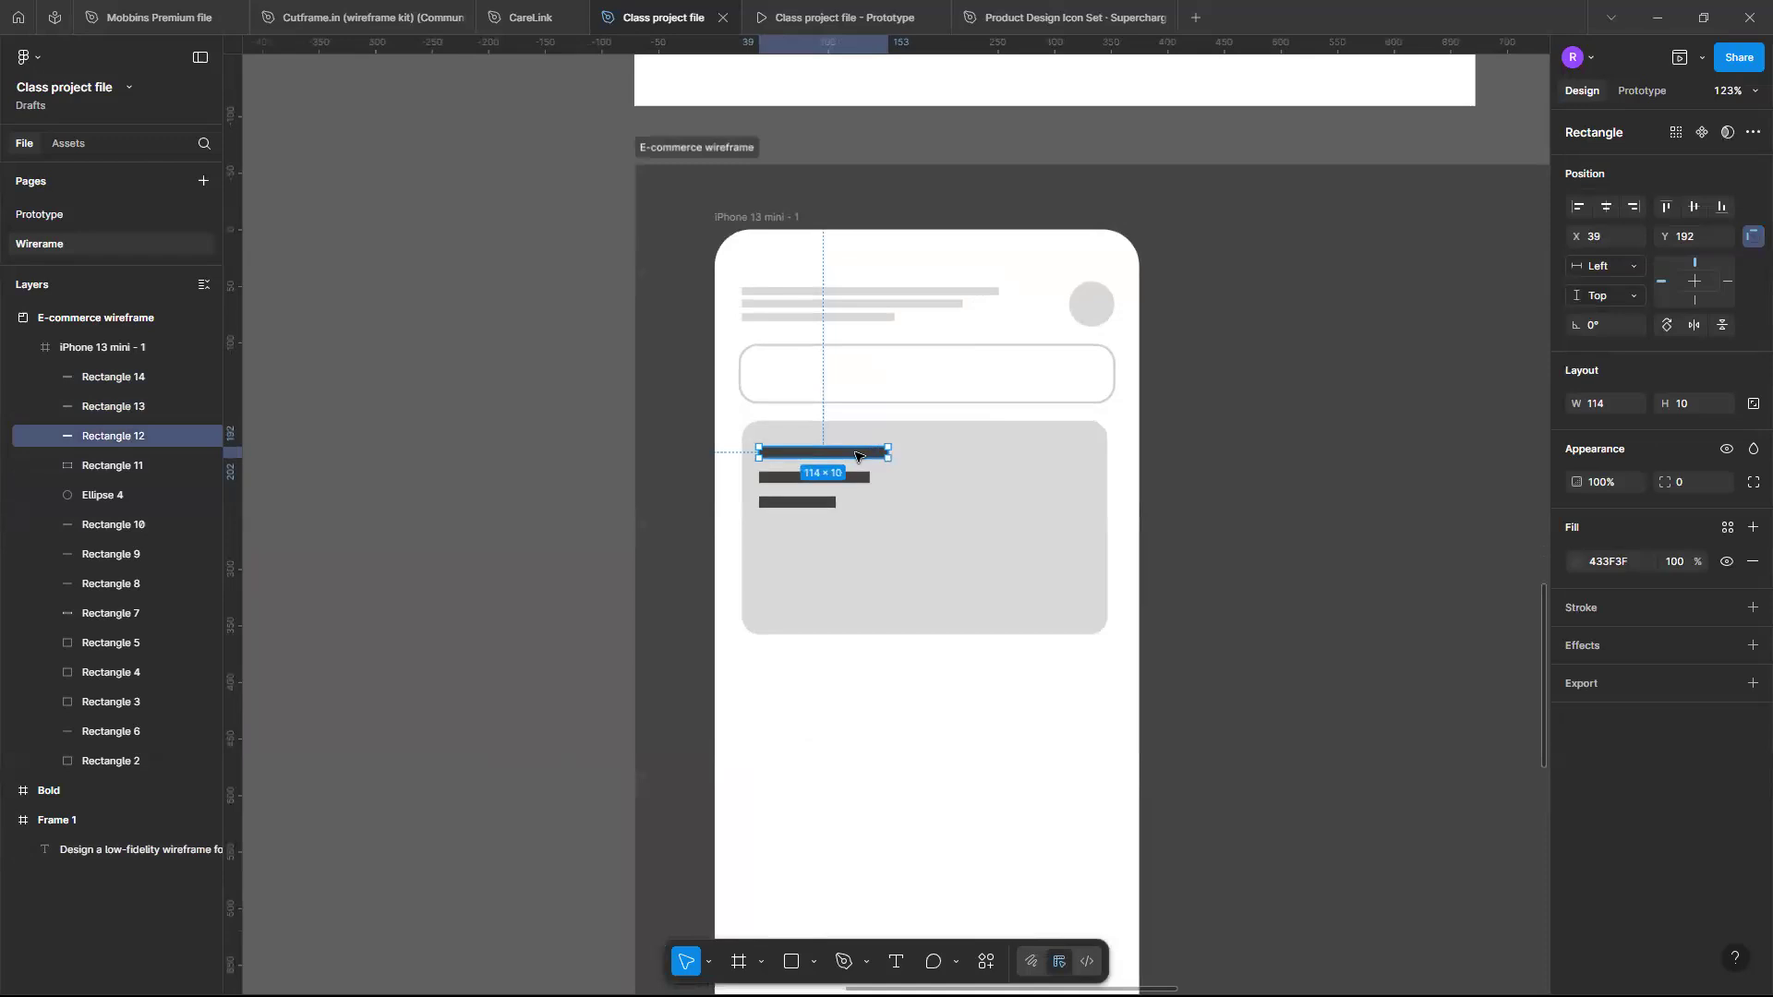
drag(856, 455, 846, 665)
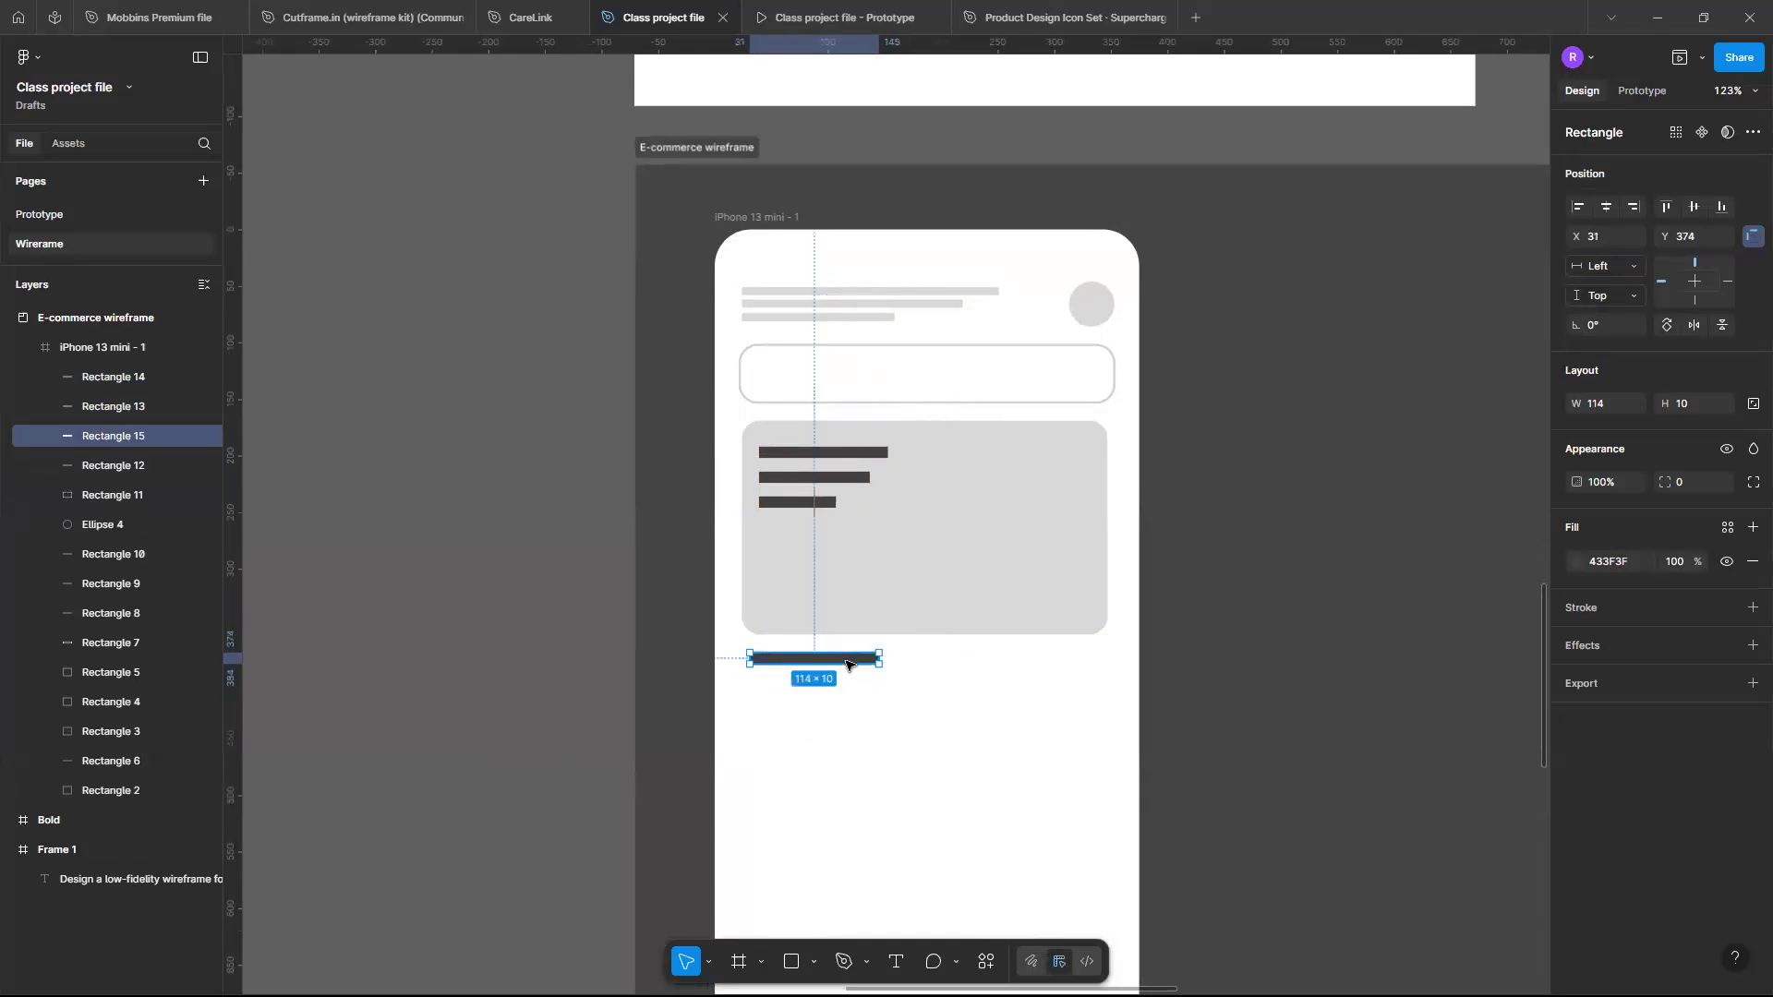
- Nudge the copied bar horizontally to align it below the banner
key(Right)
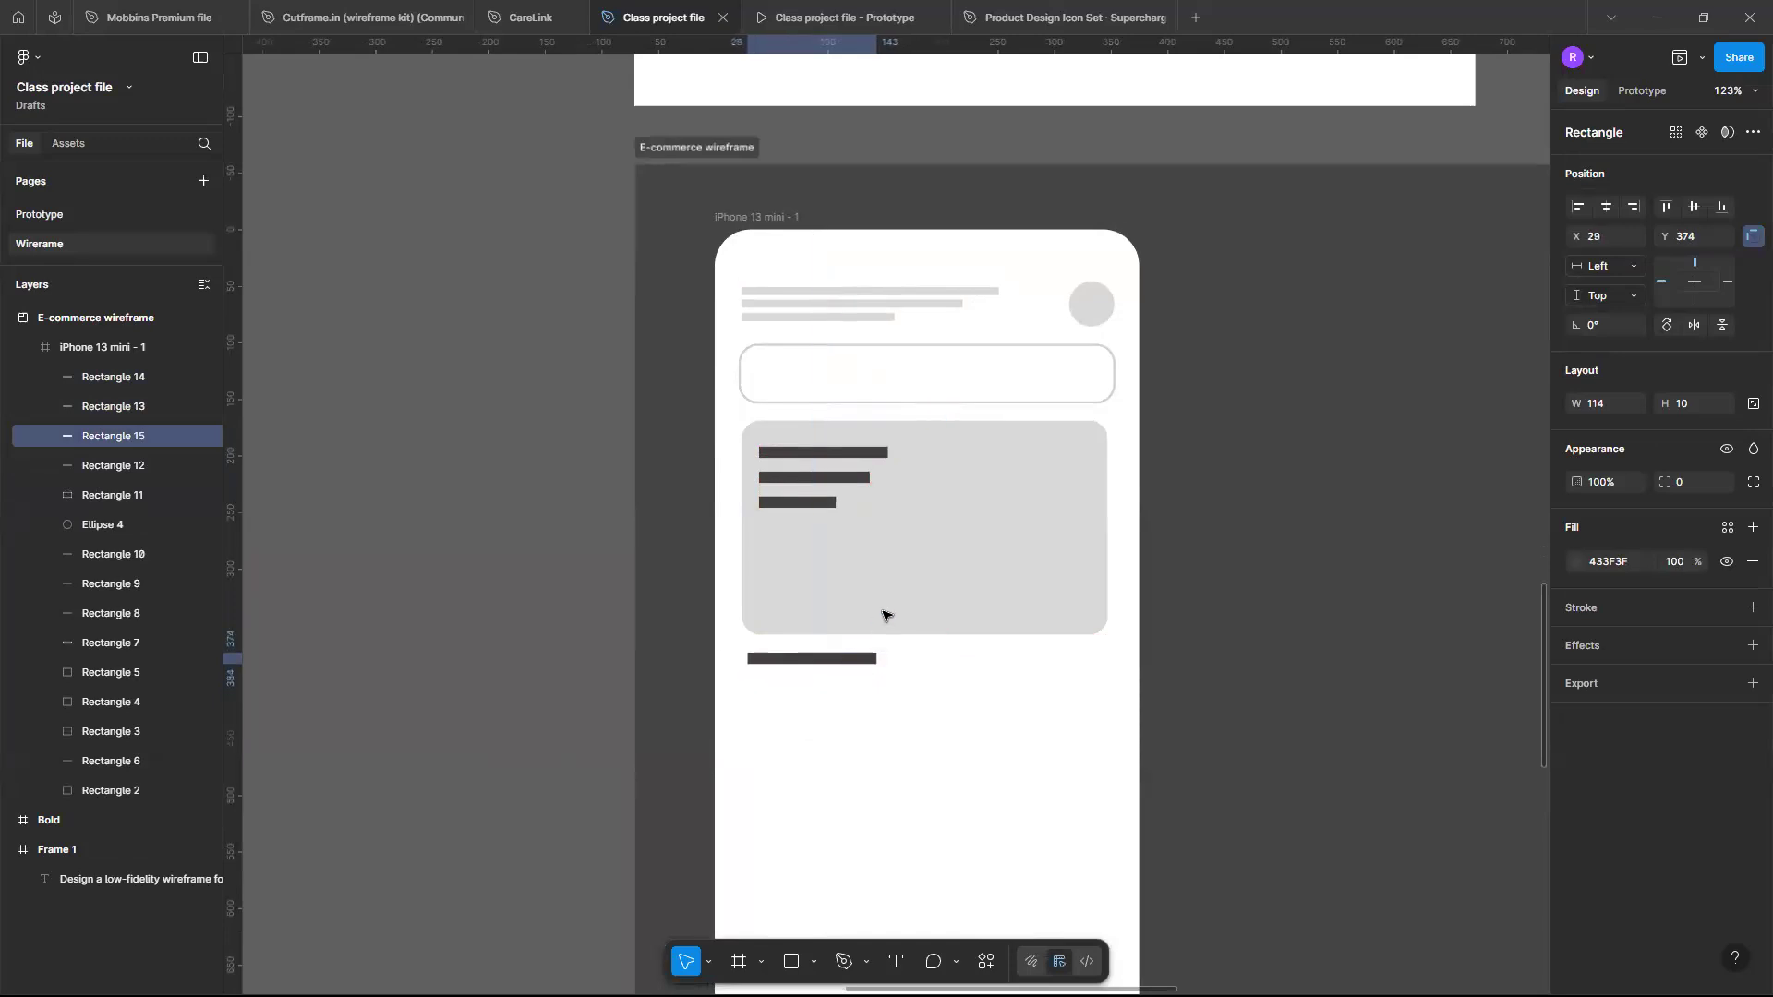
scroll(886, 613, down, 2)
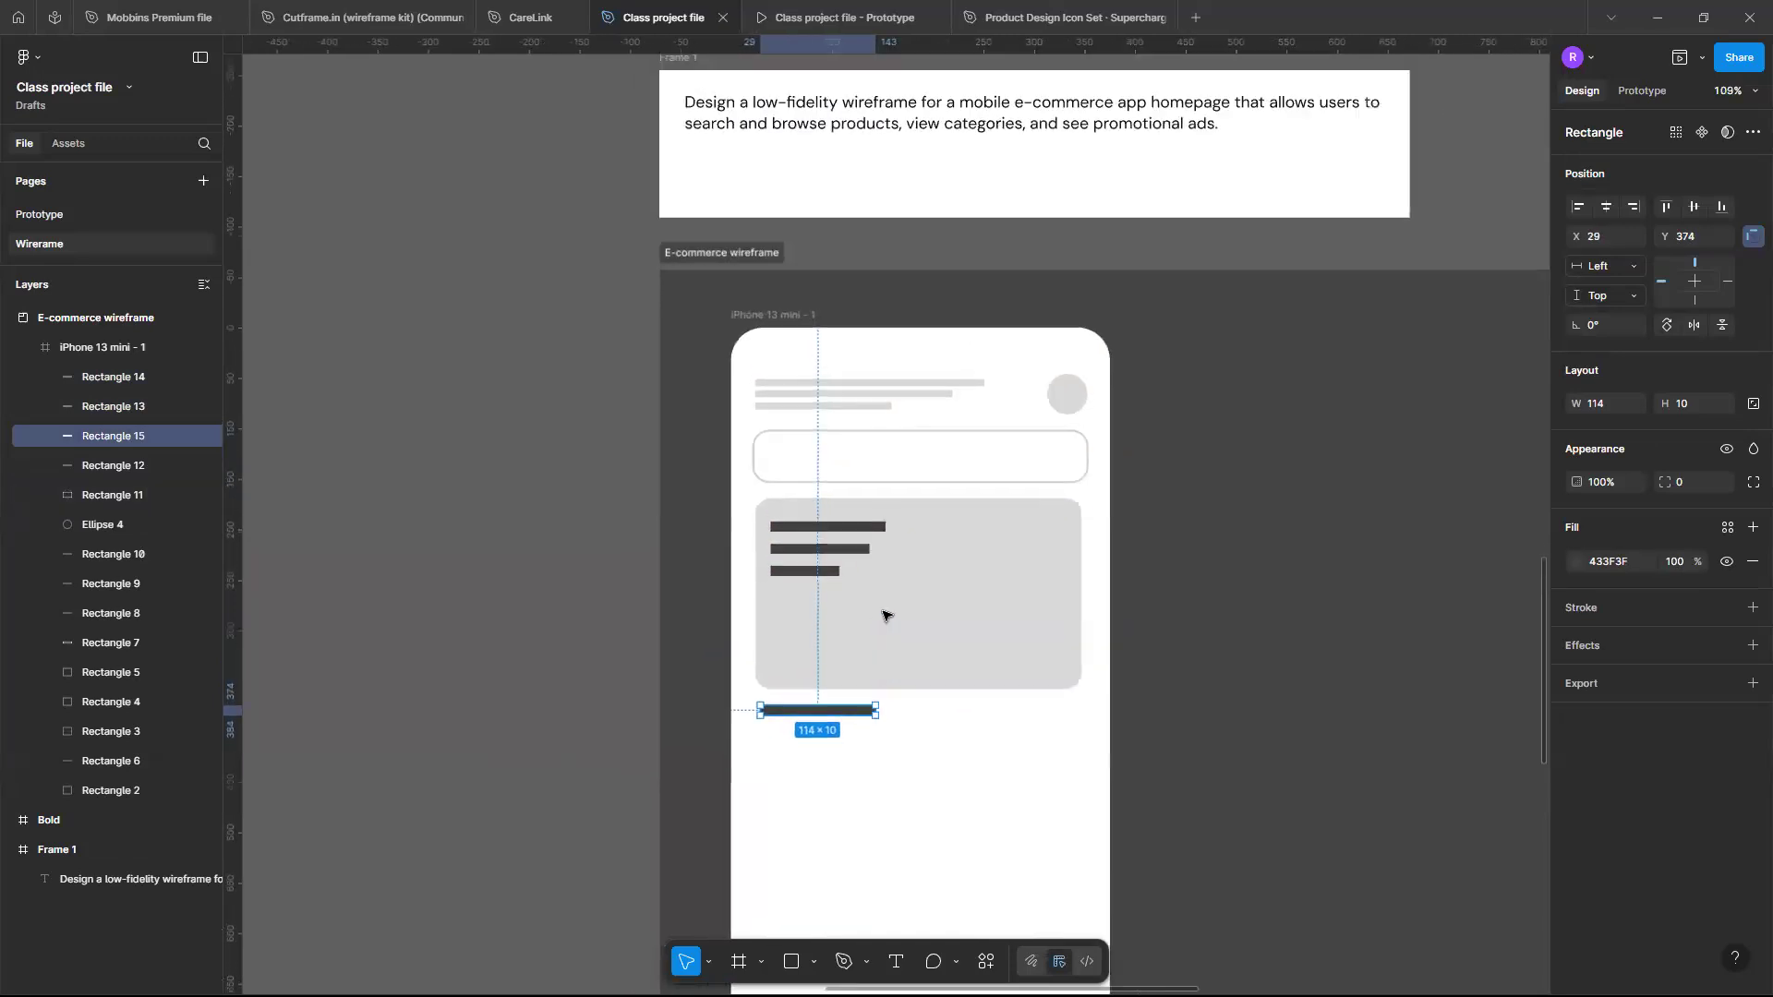
scroll(863, 557, up, 3)
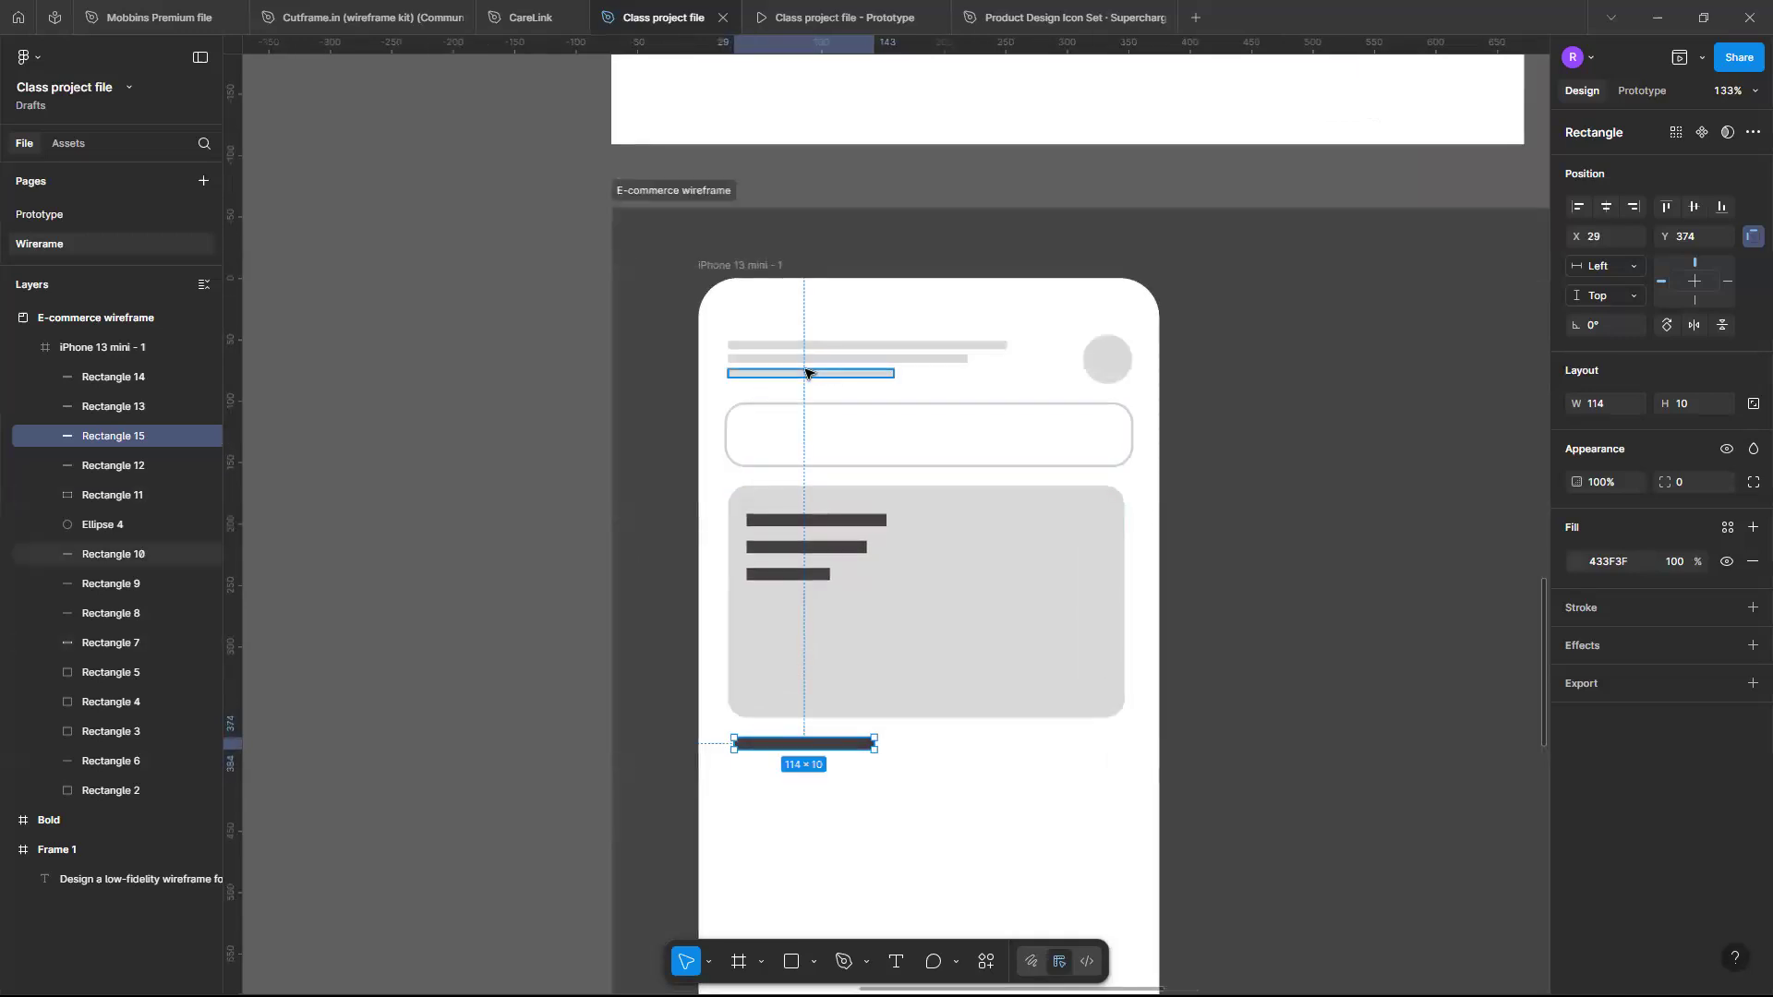
- Group the three grey header text bars at the top of the screen
click(868, 344)
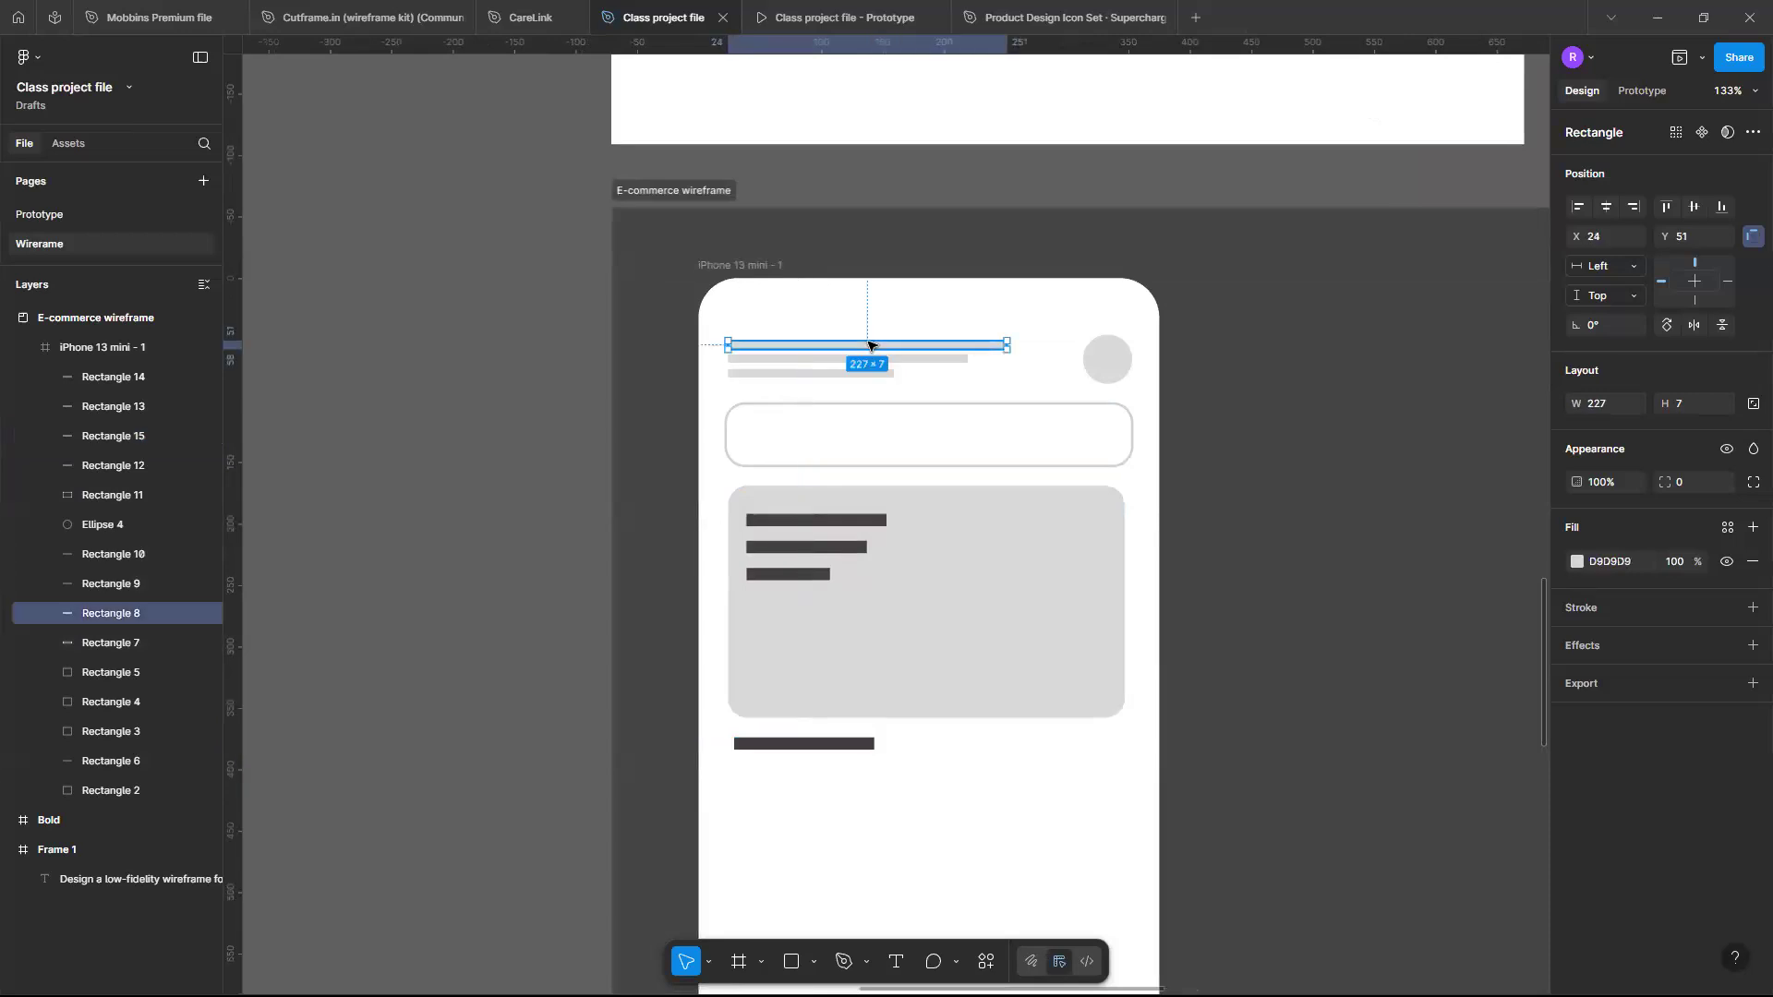
drag(661, 347, 818, 390)
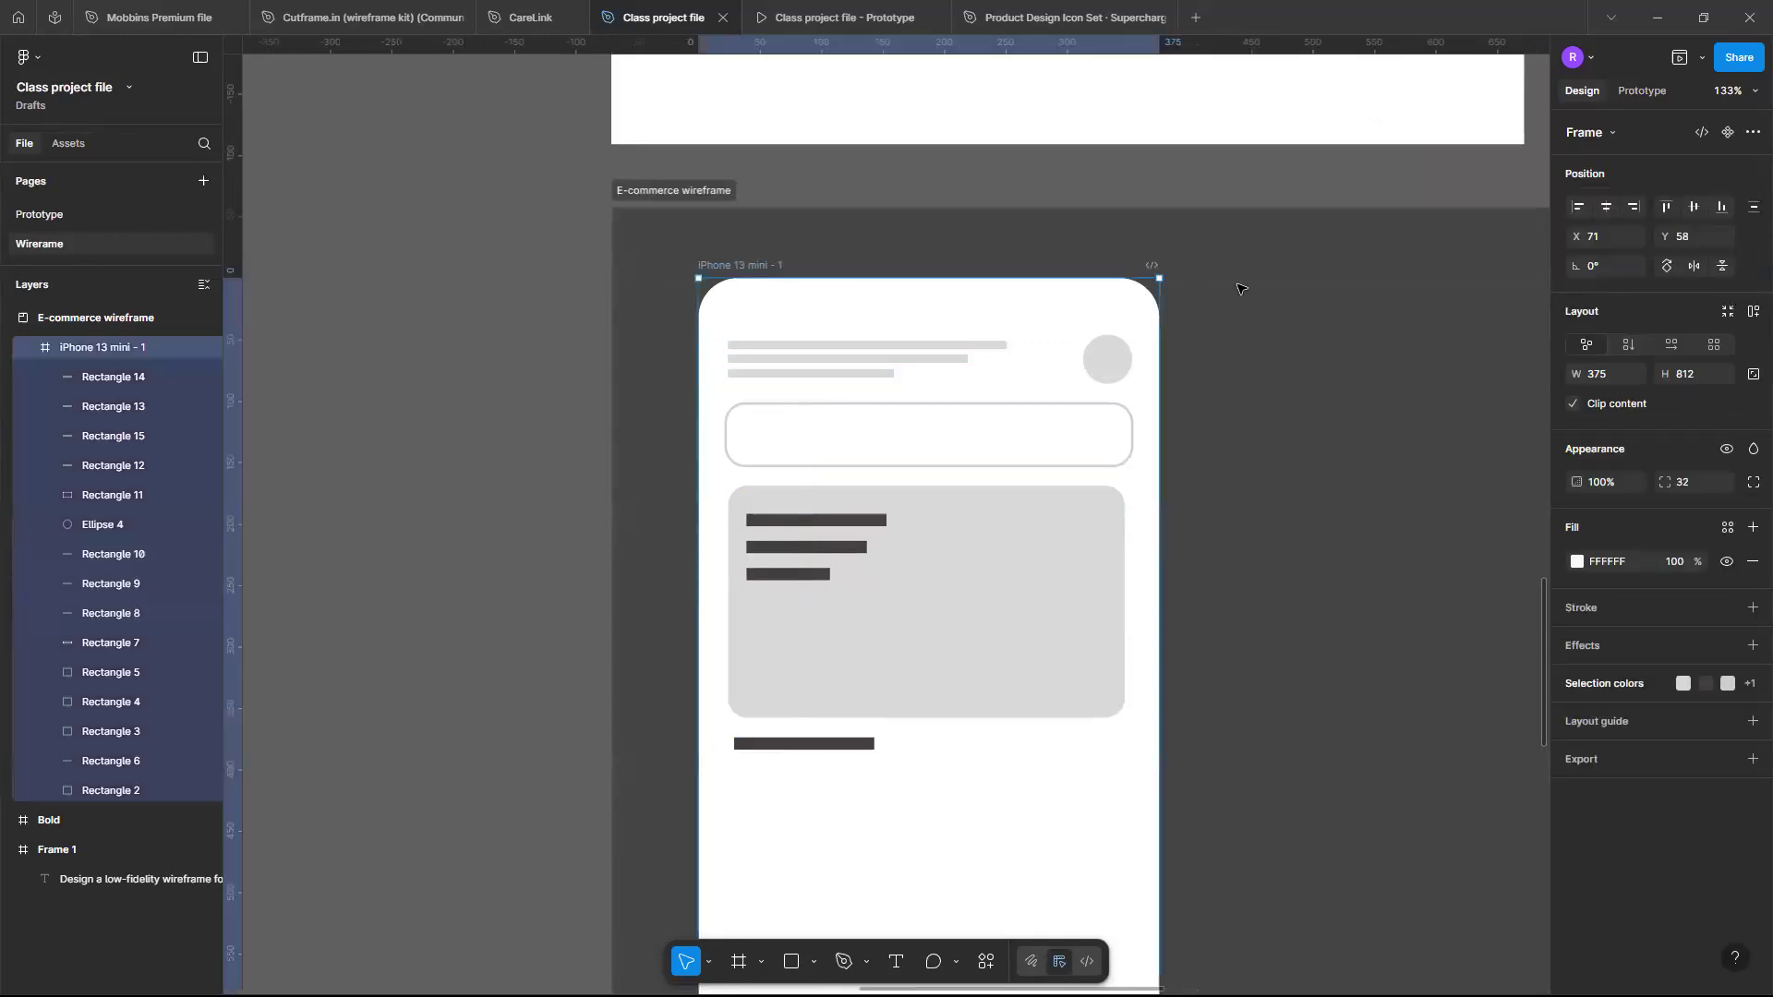
key(Escape)
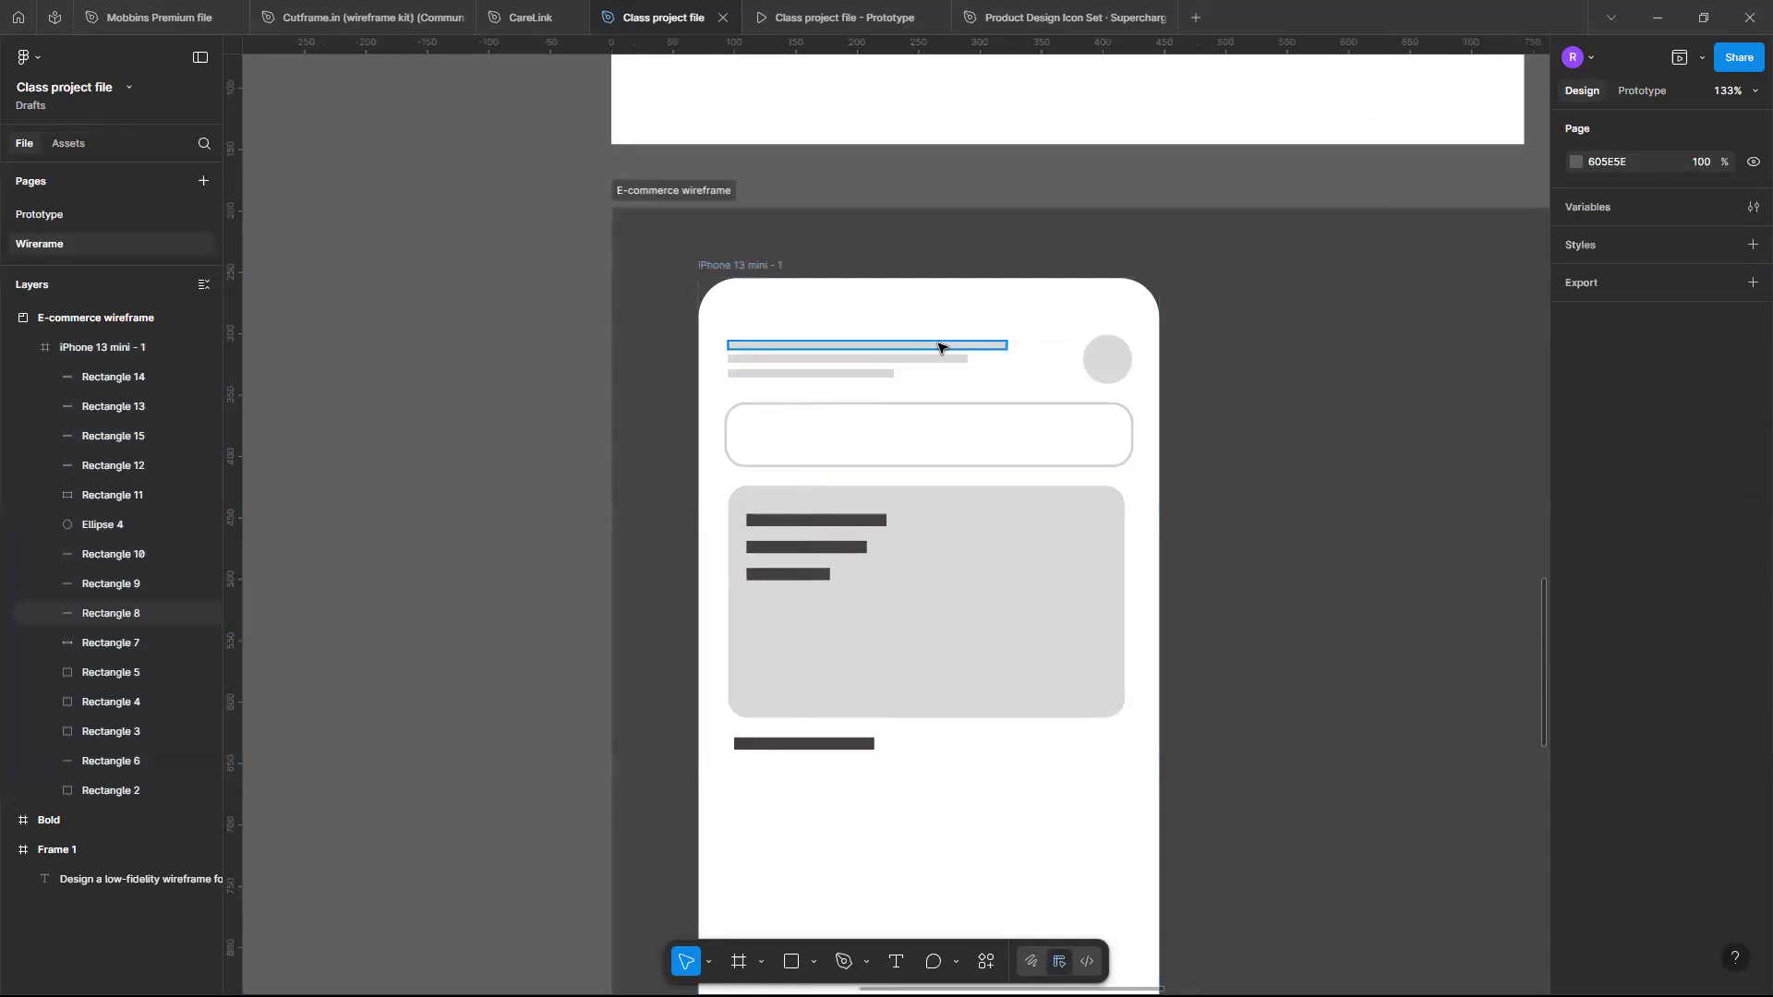
click(939, 348)
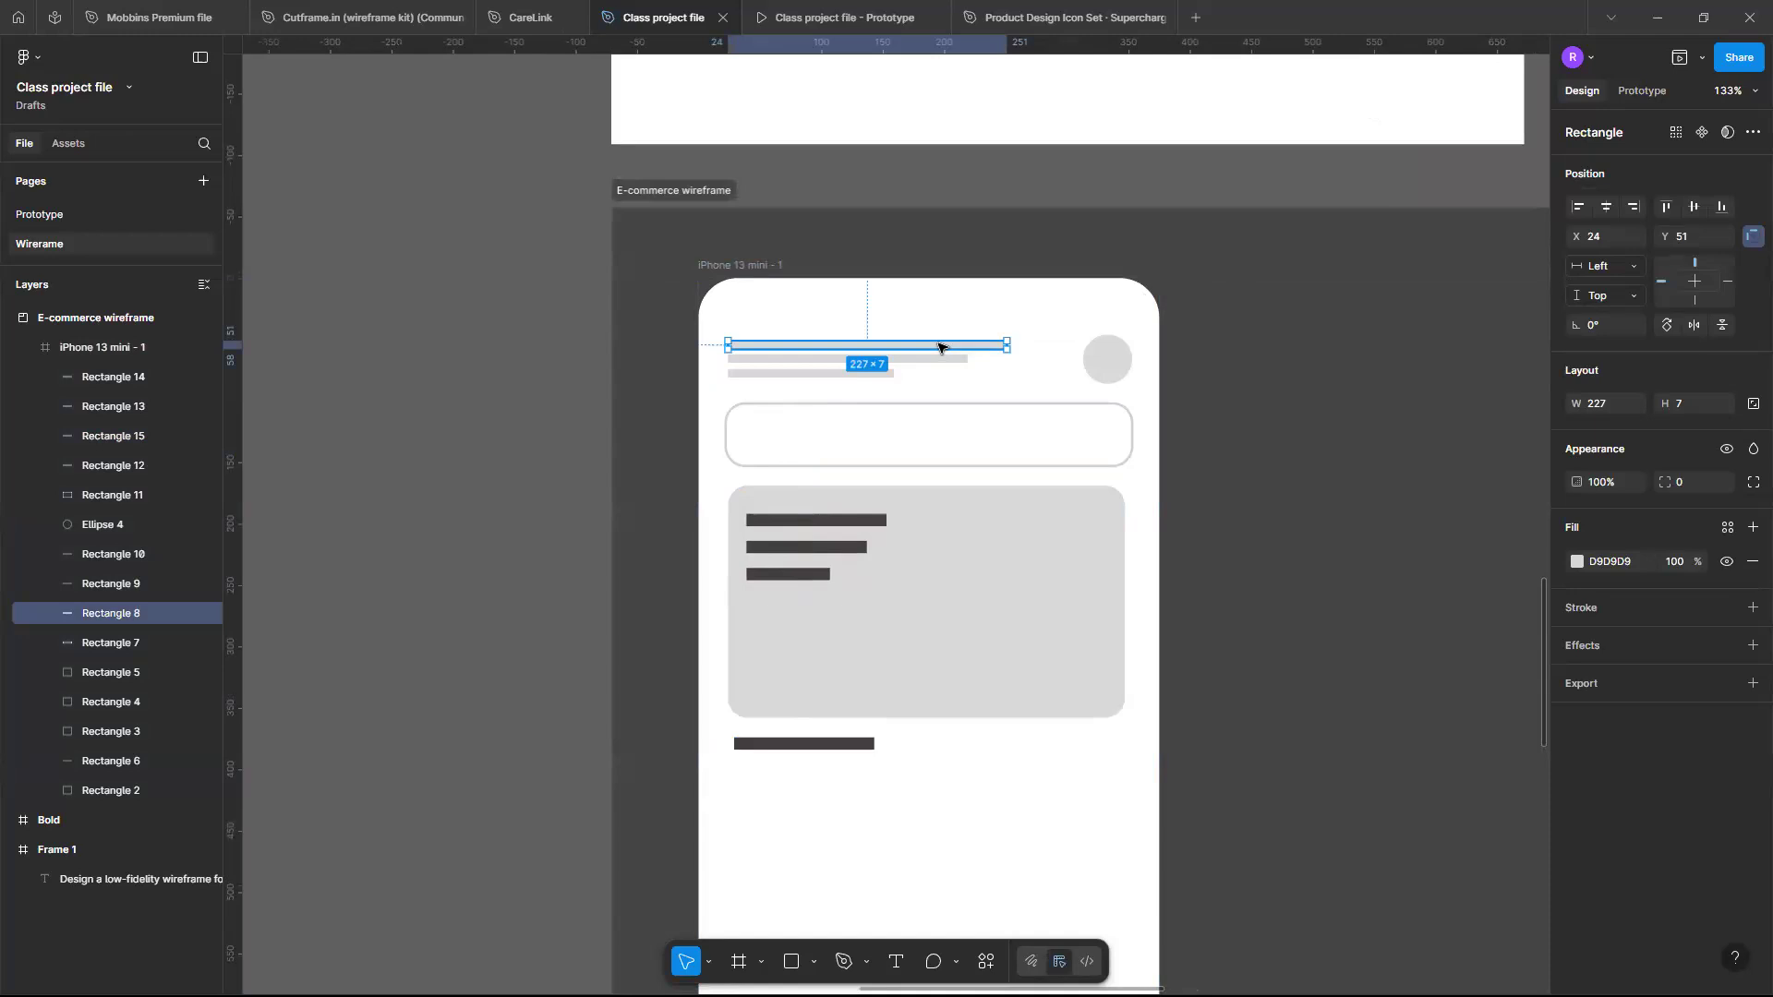
shift+click(935, 359)
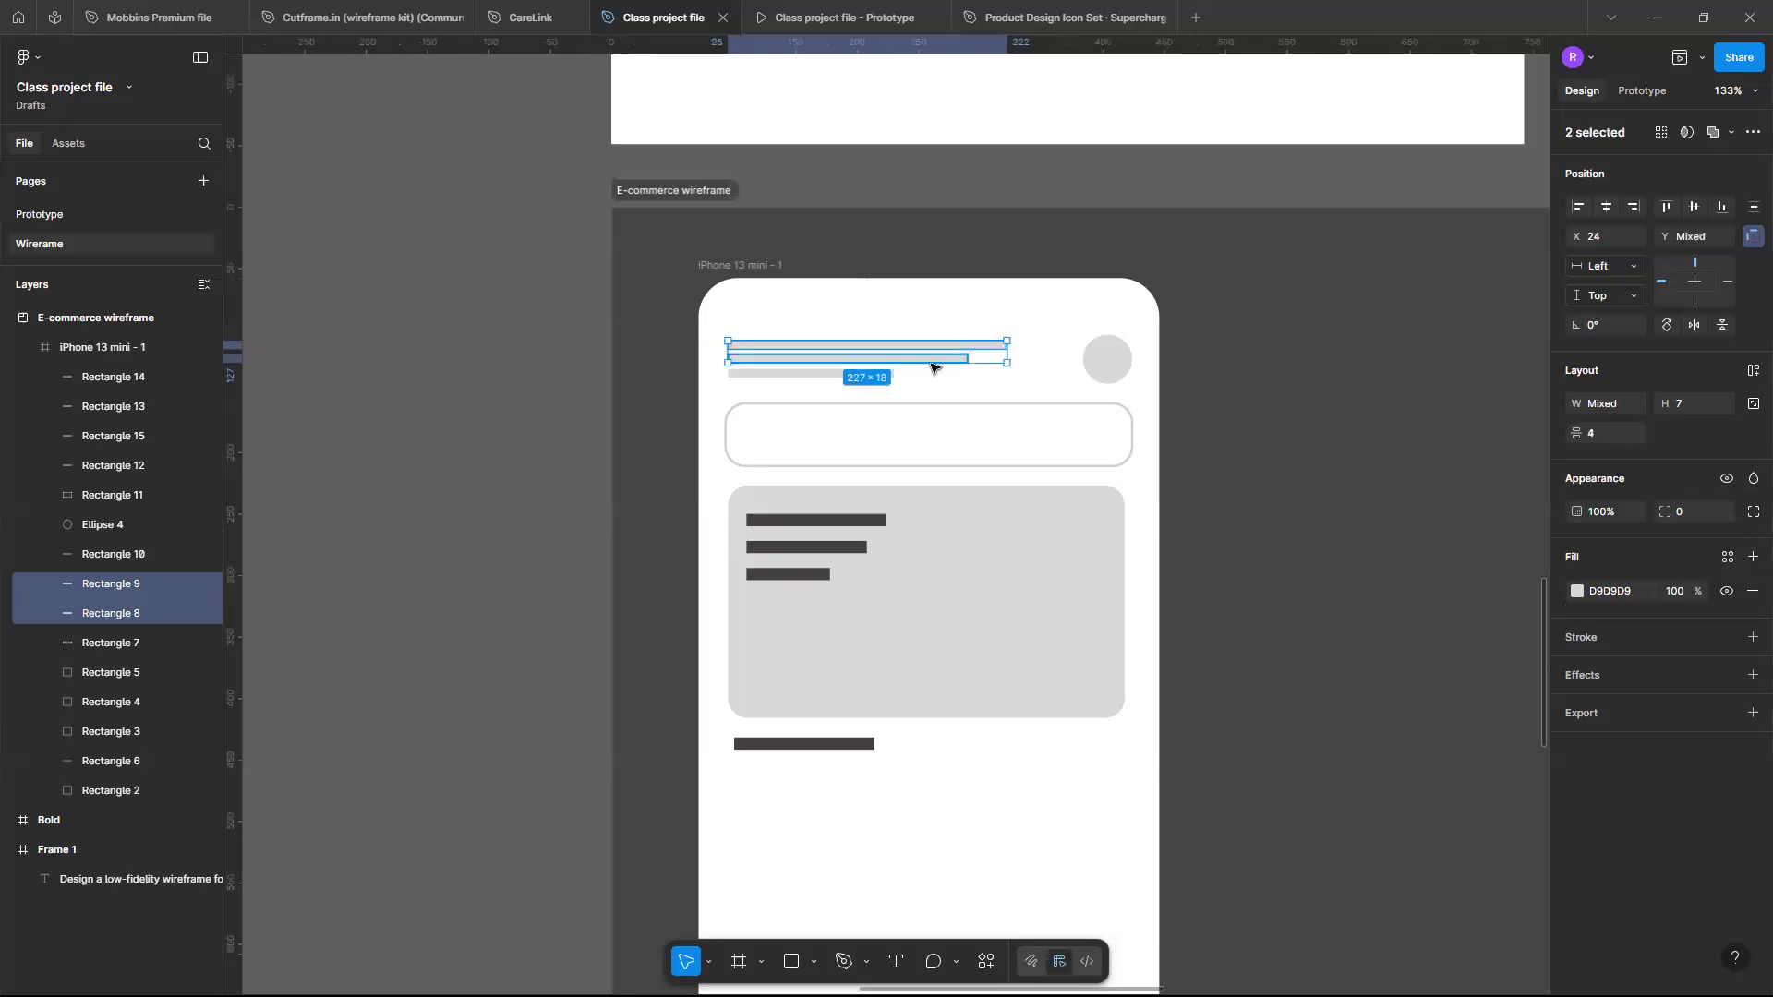
shift+click(825, 375)
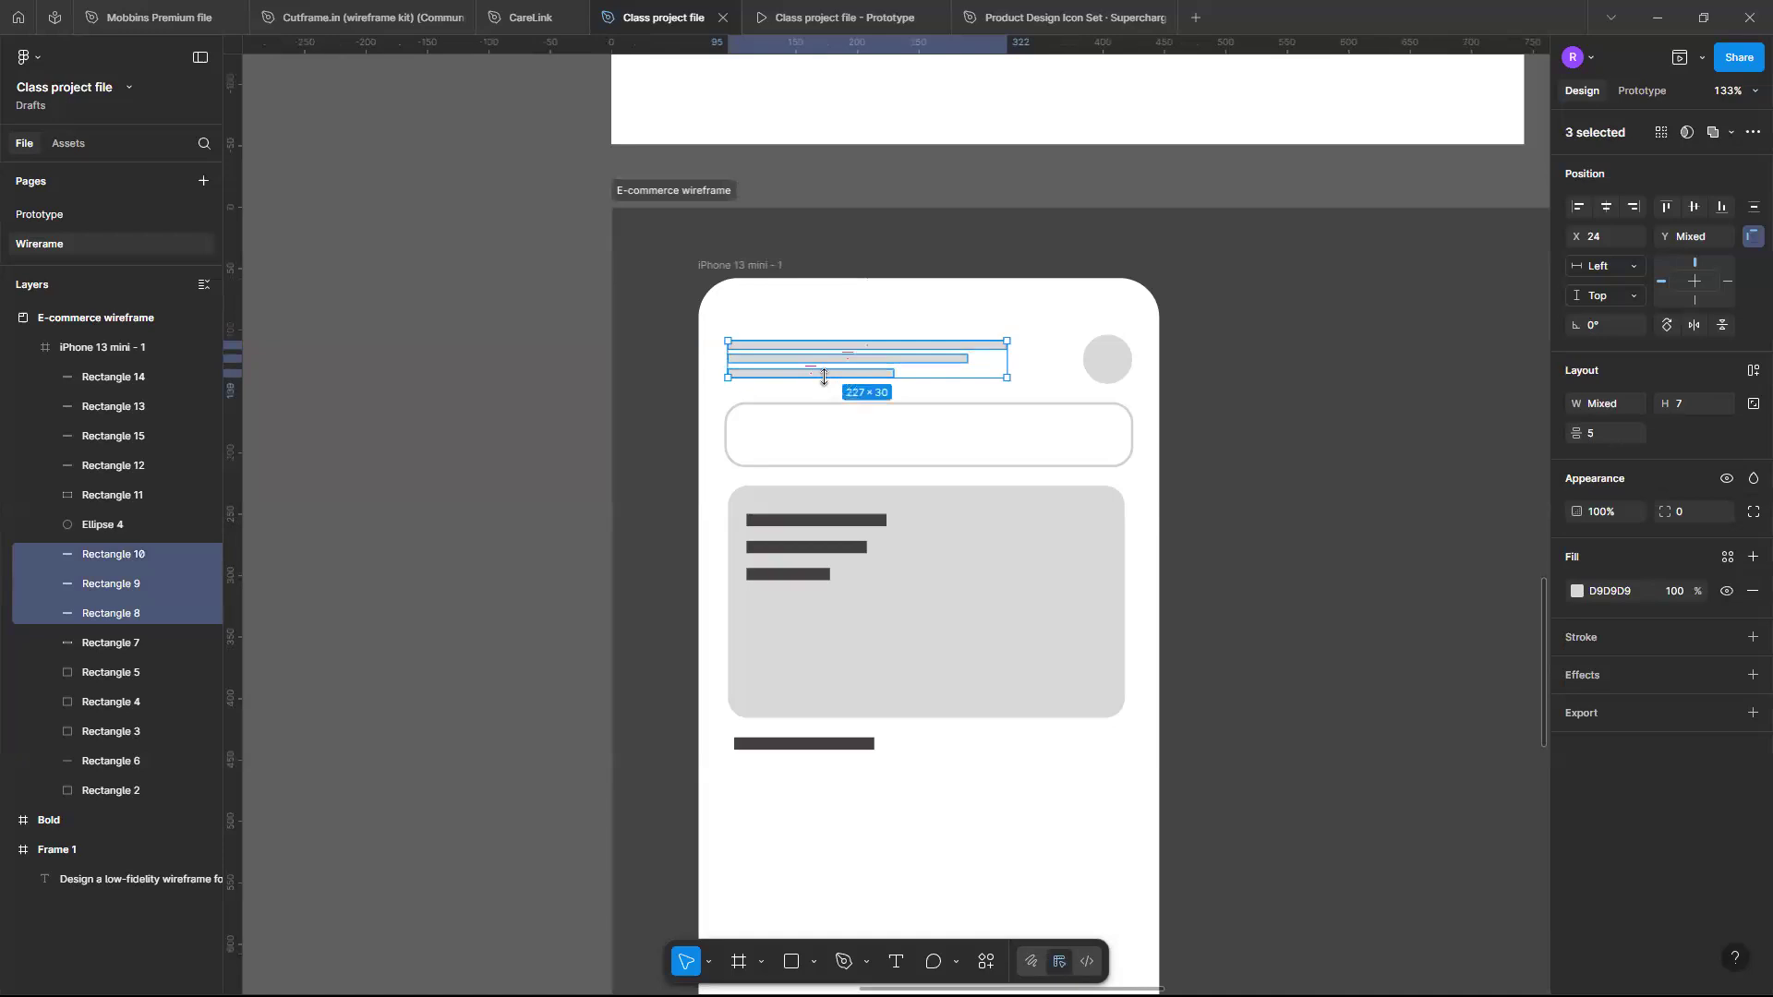
key(ctrl+g)
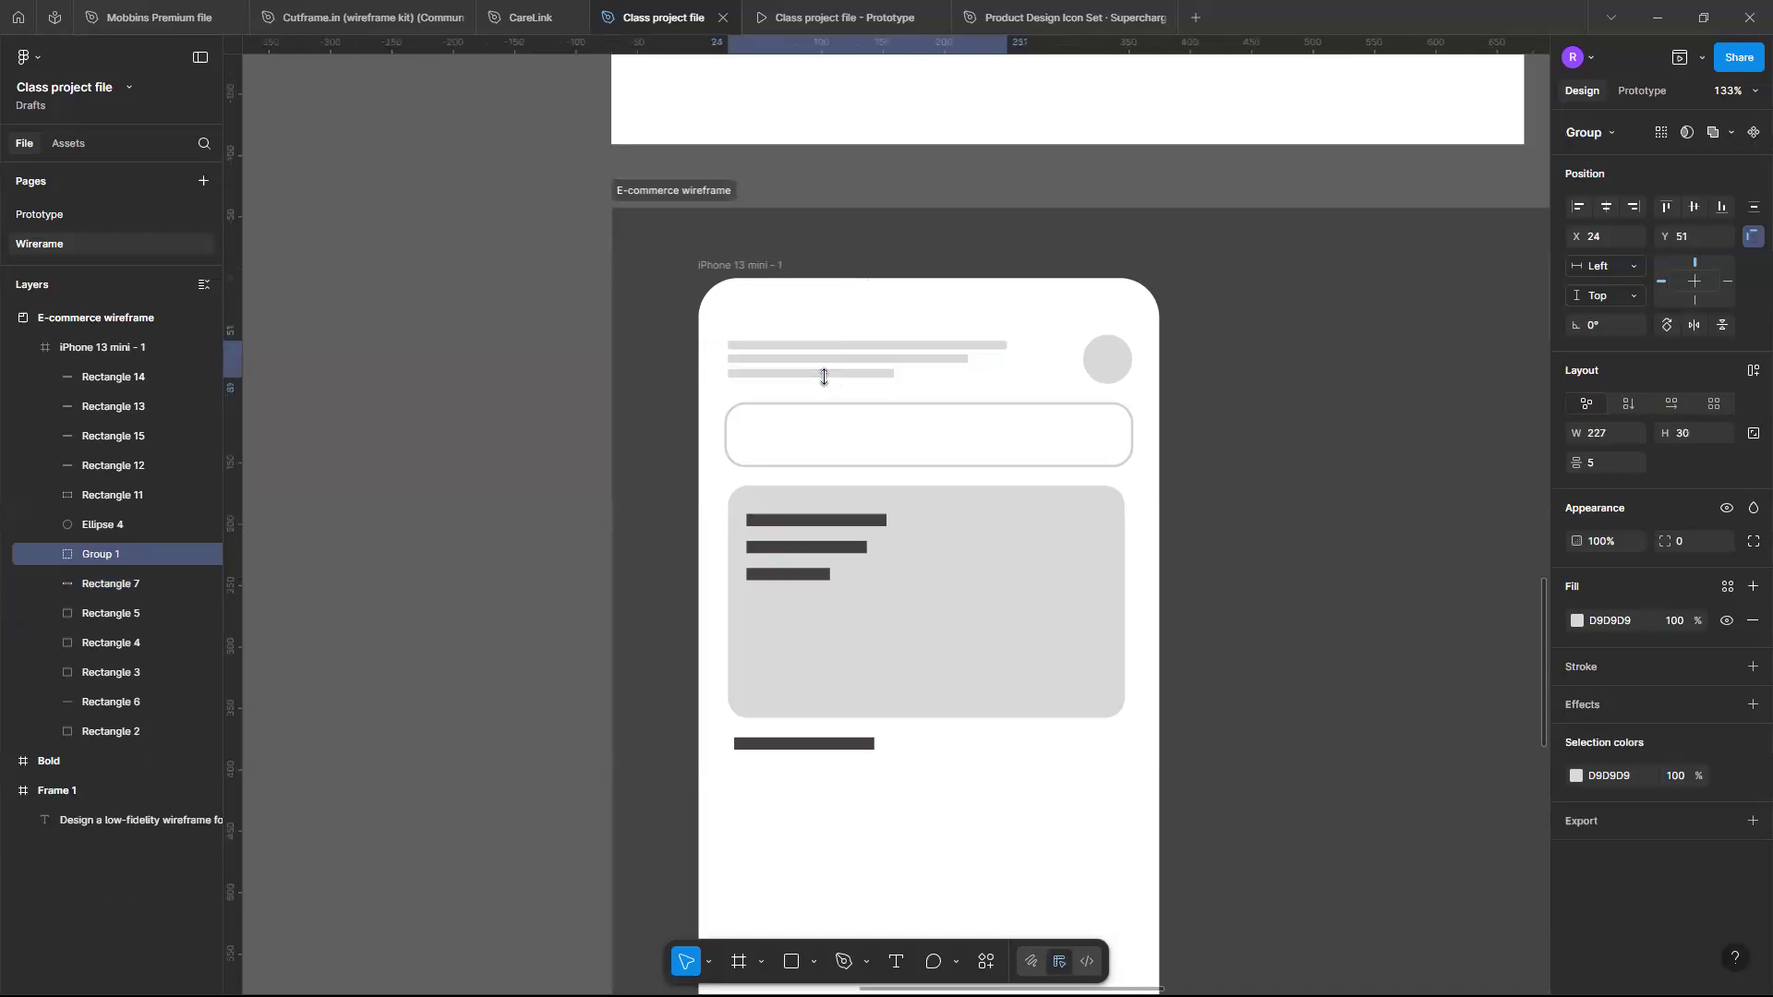
- Rename the header text group as Welcome message
double_click(104, 555)
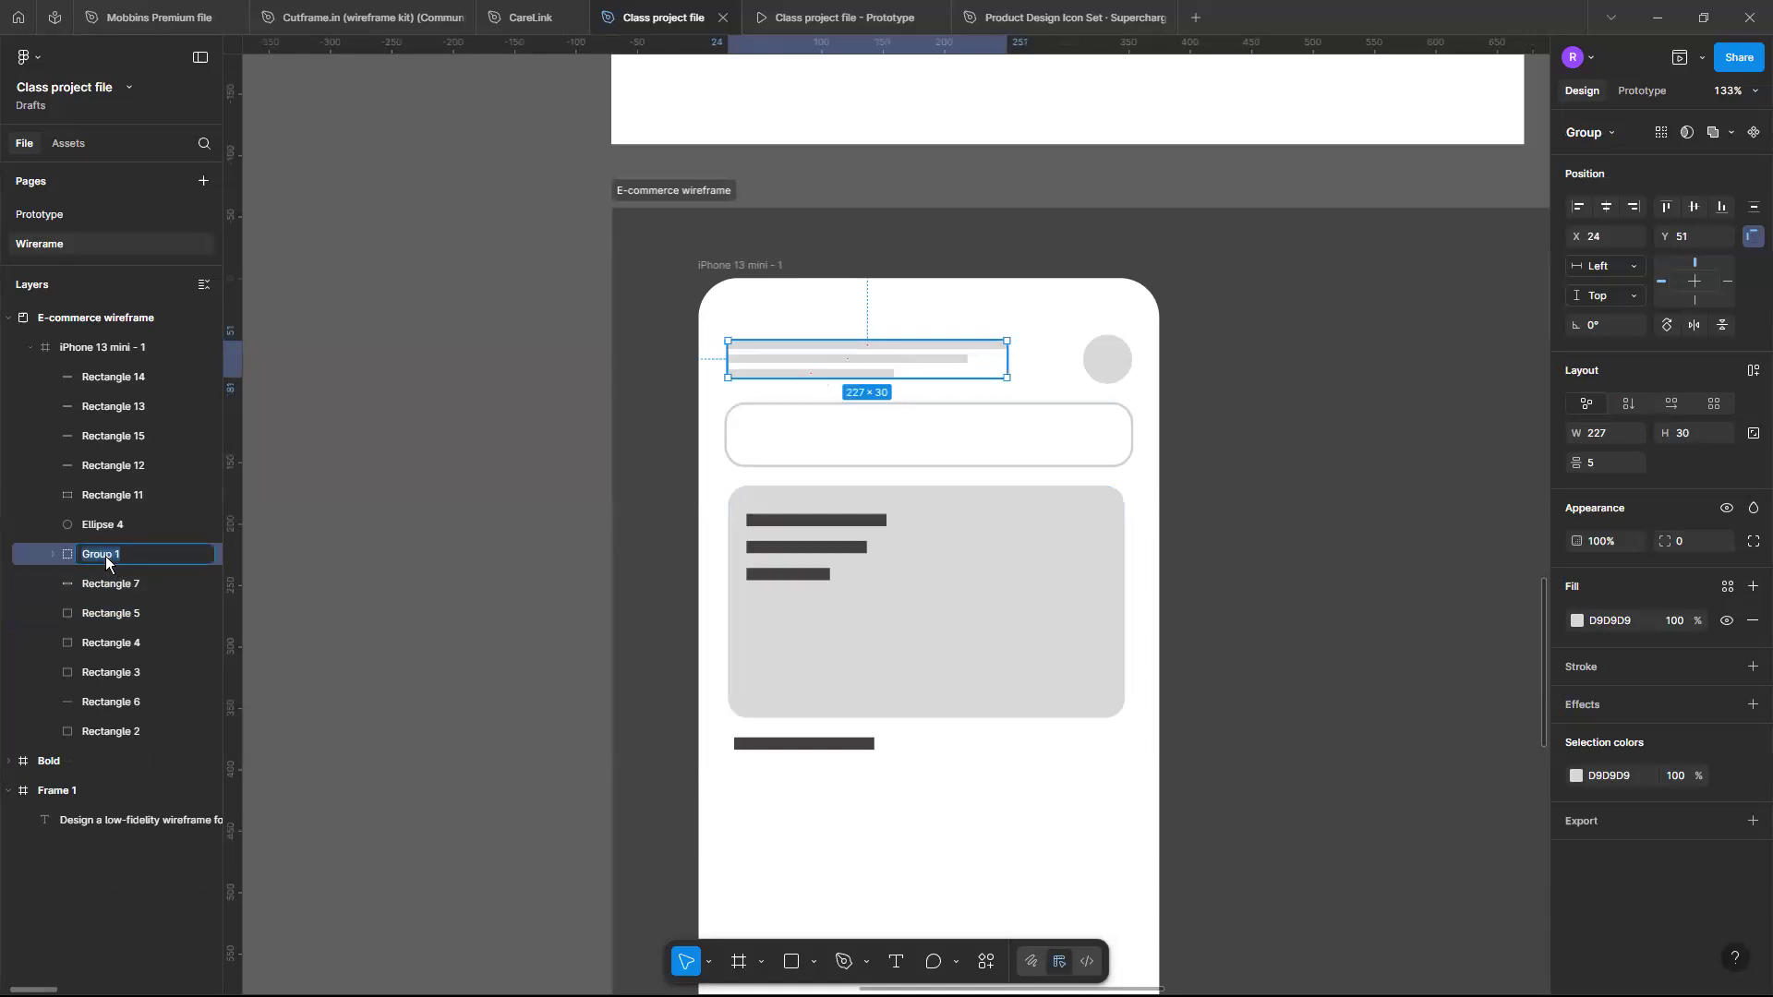
text(Welcome message)
key(Return)
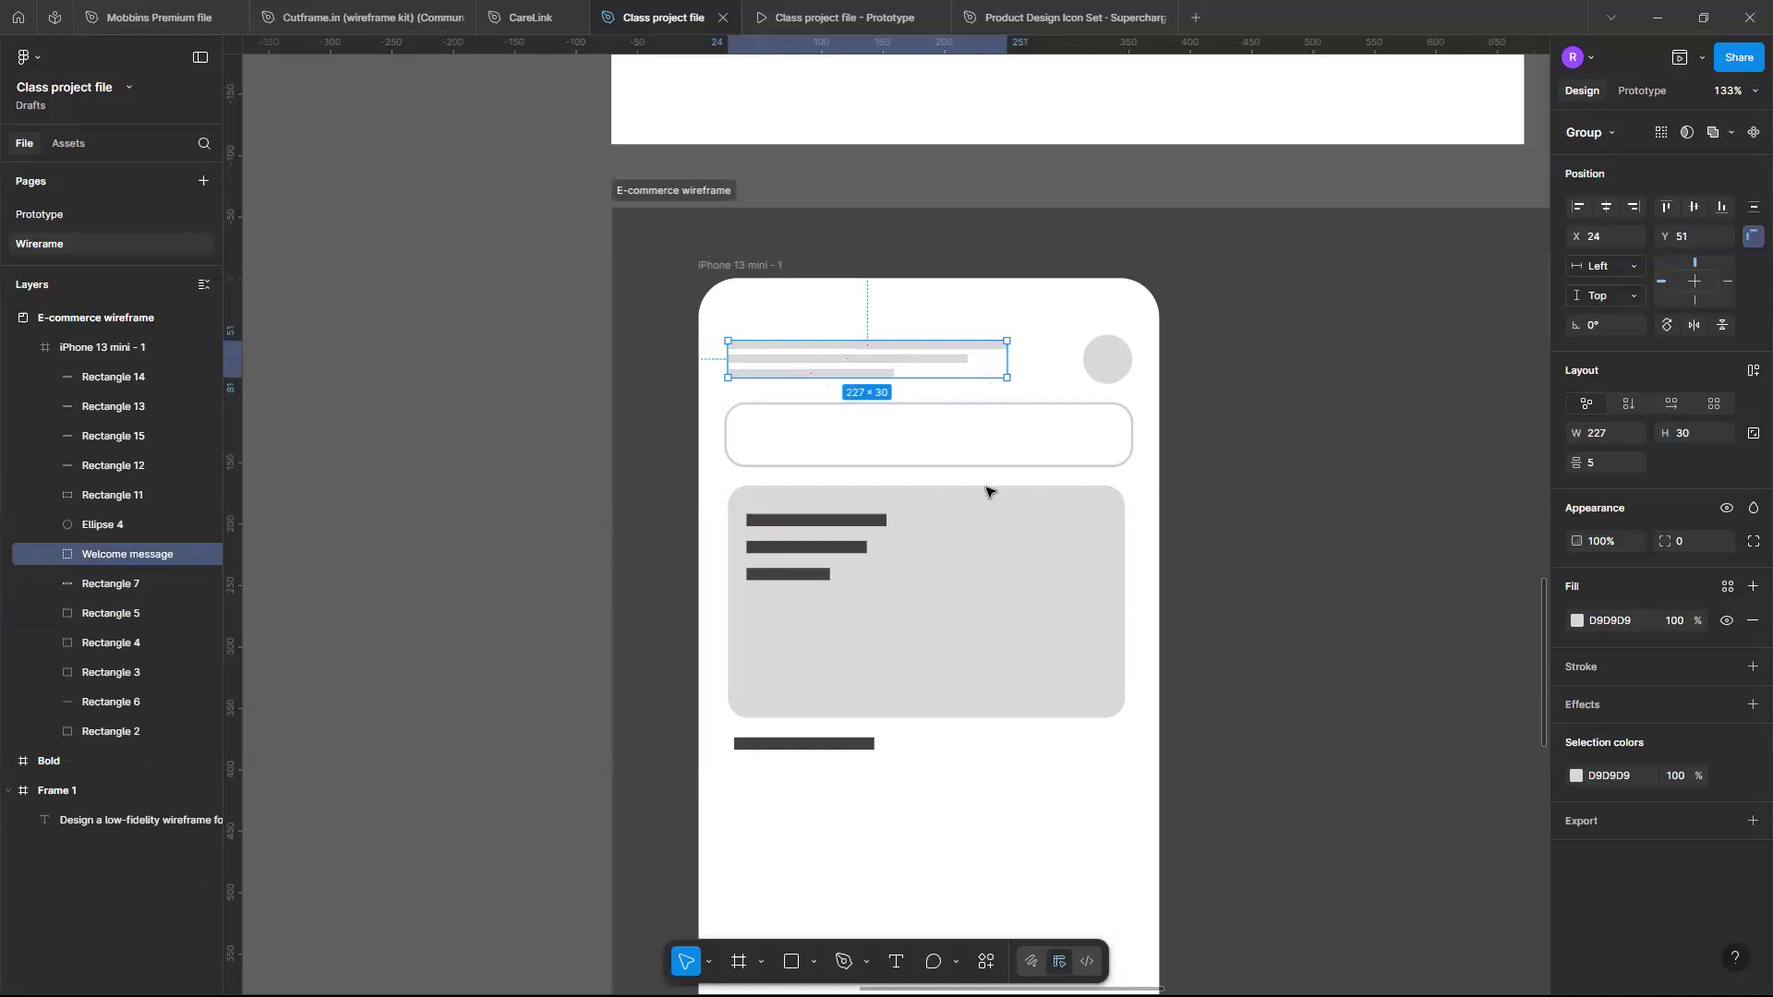
- Rename the circle in the header as Profile picture
click(1104, 365)
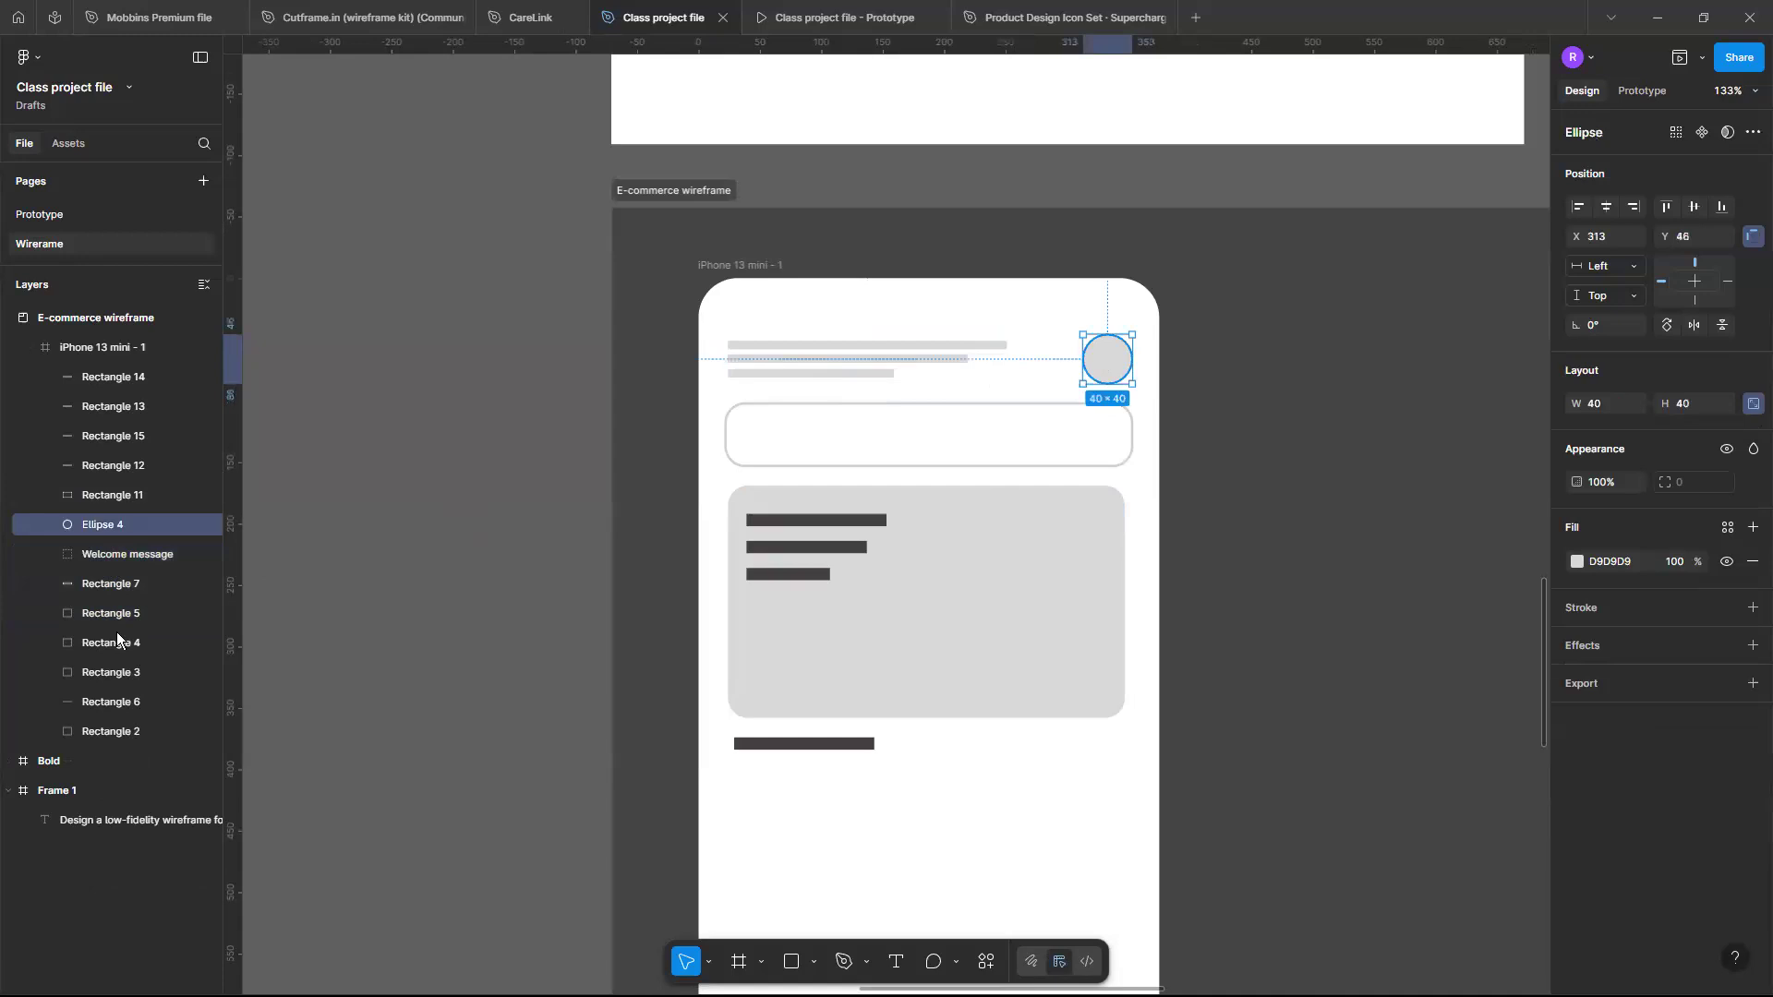
double_click(117, 529)
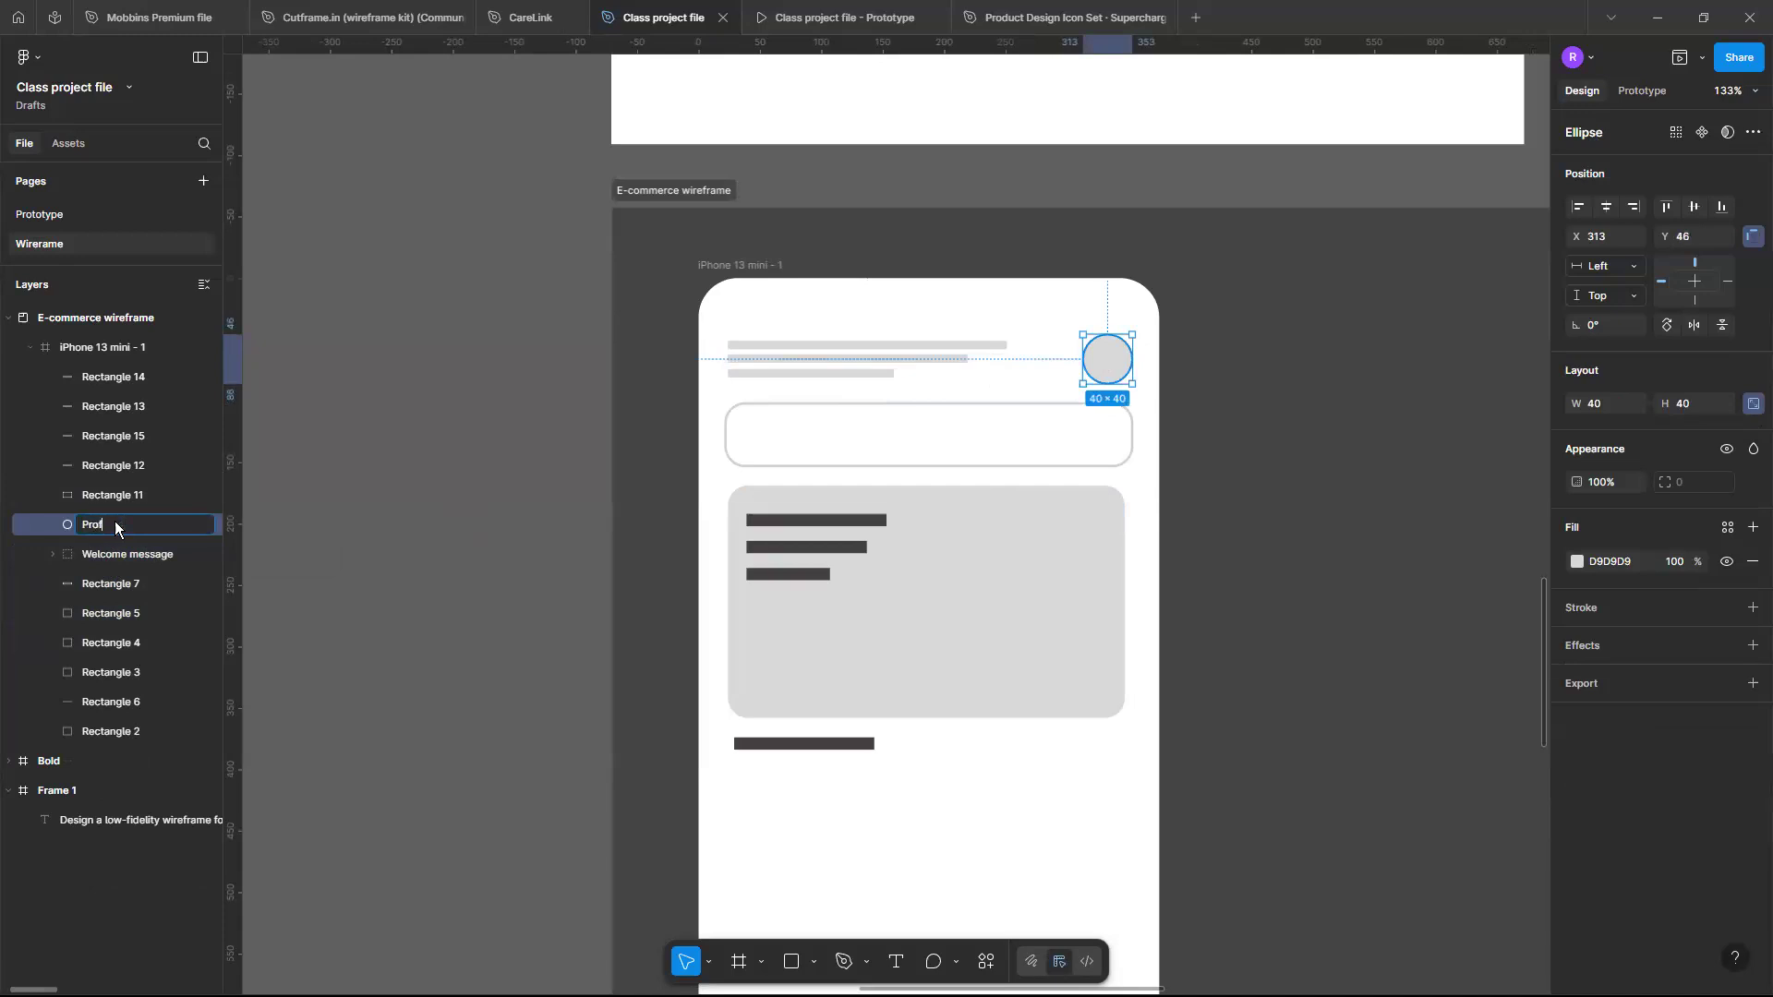
text(Profile picture)
key(Return)
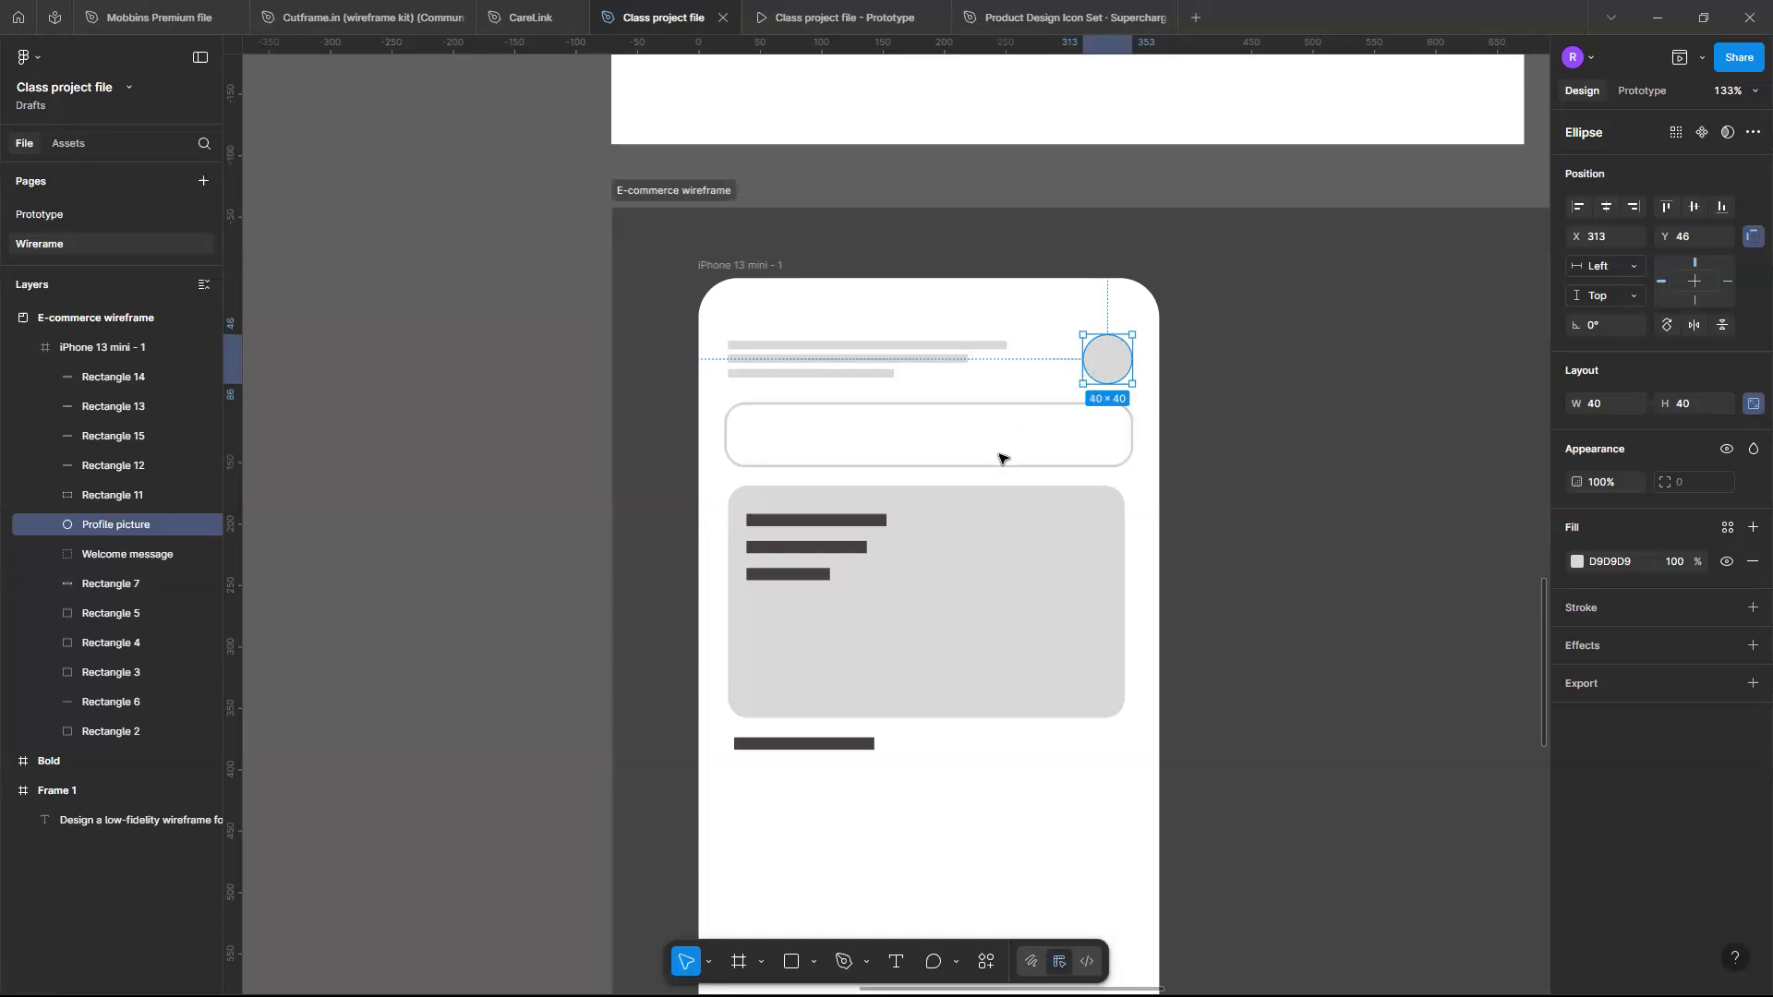
- Rename the outlined rounded rectangle below the header as Search bar
click(1110, 466)
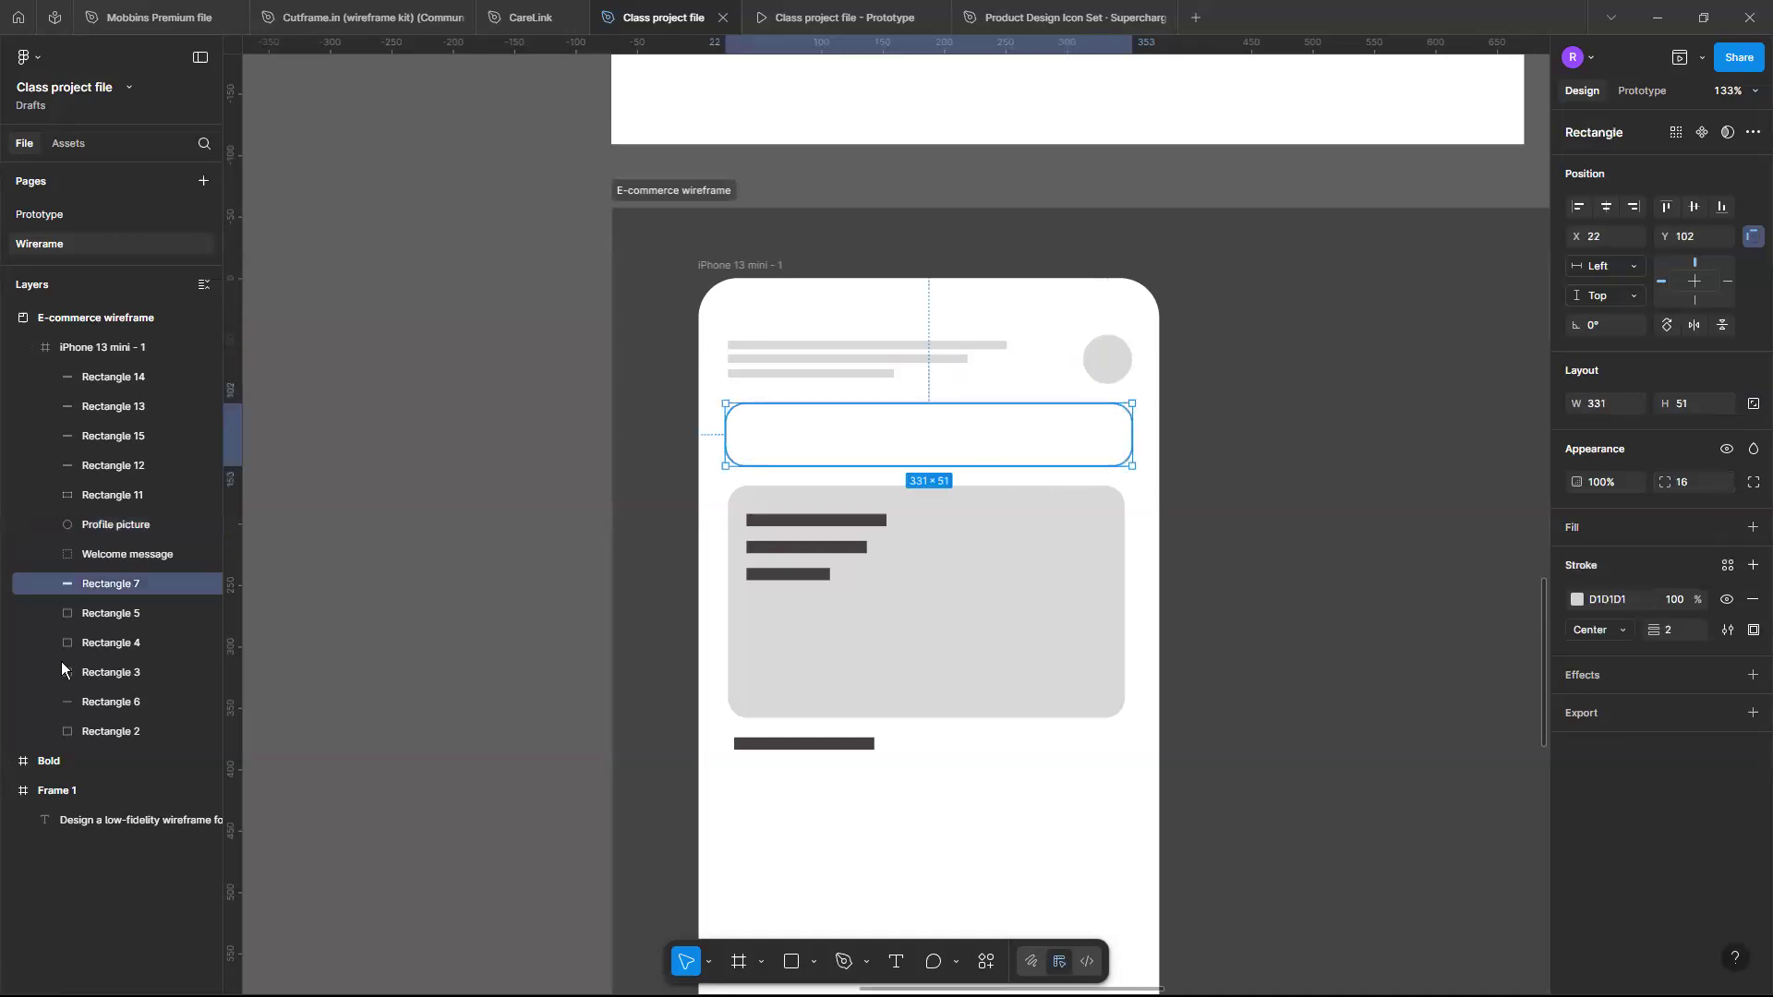
double_click(140, 584)
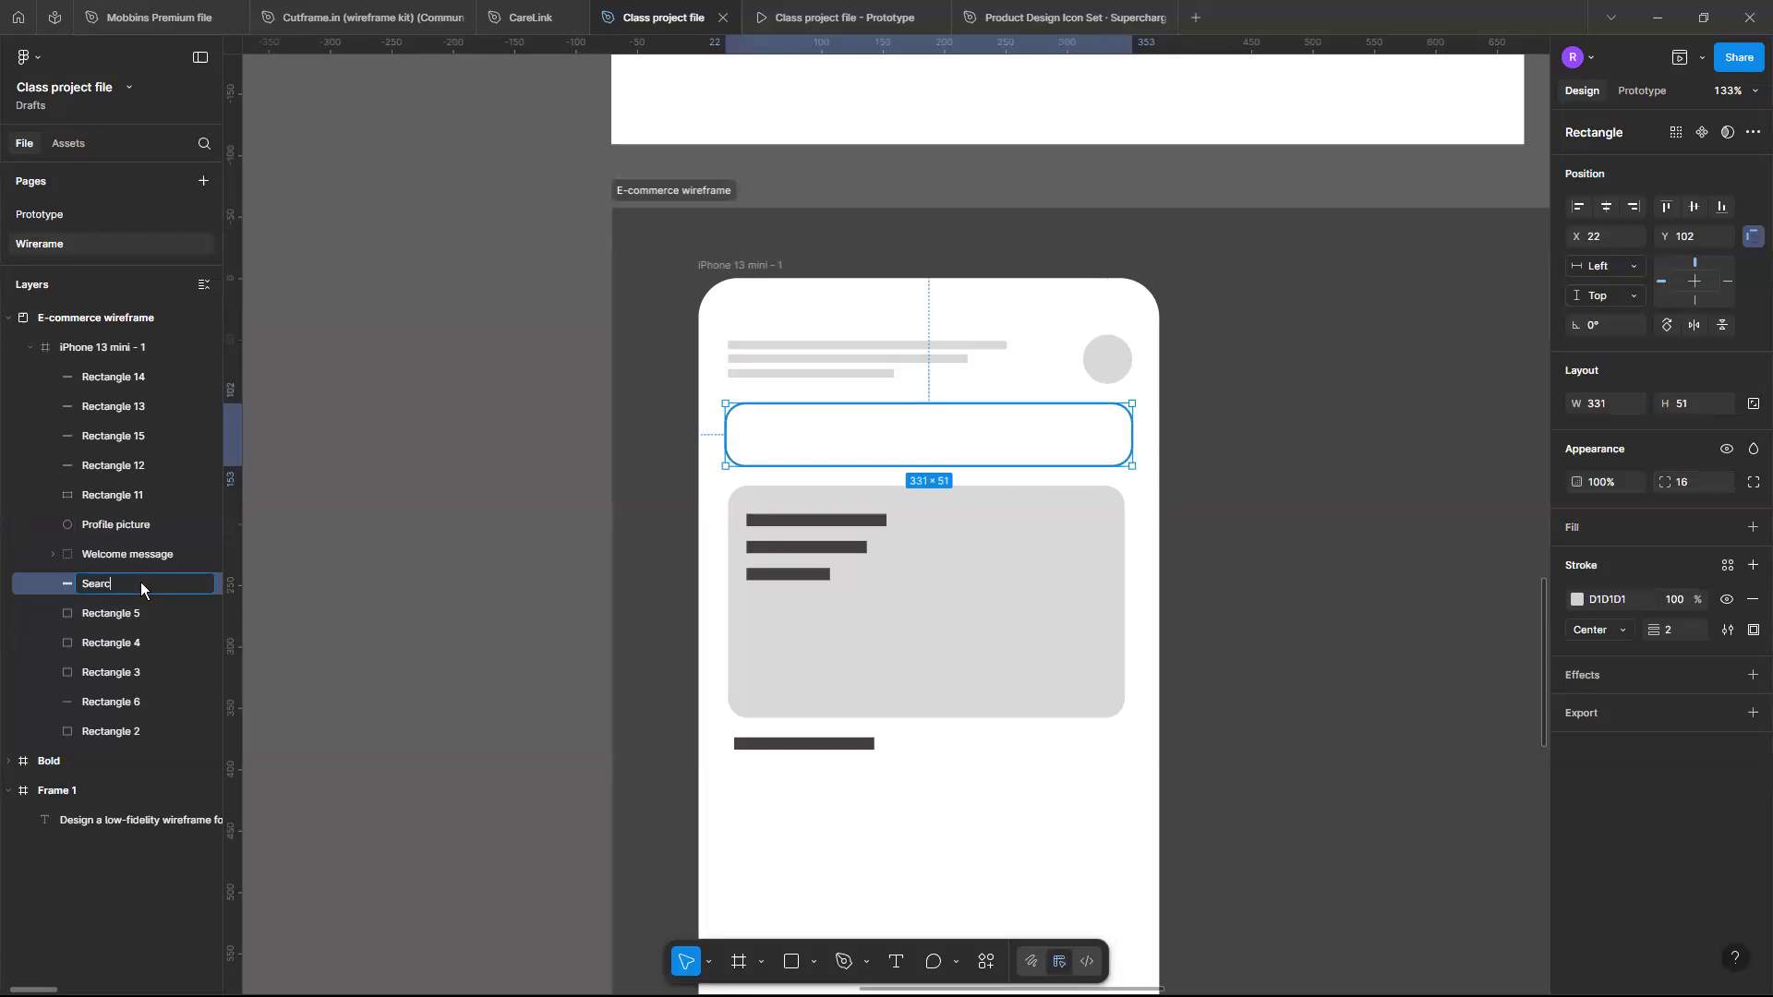
text(r)
key(Return)
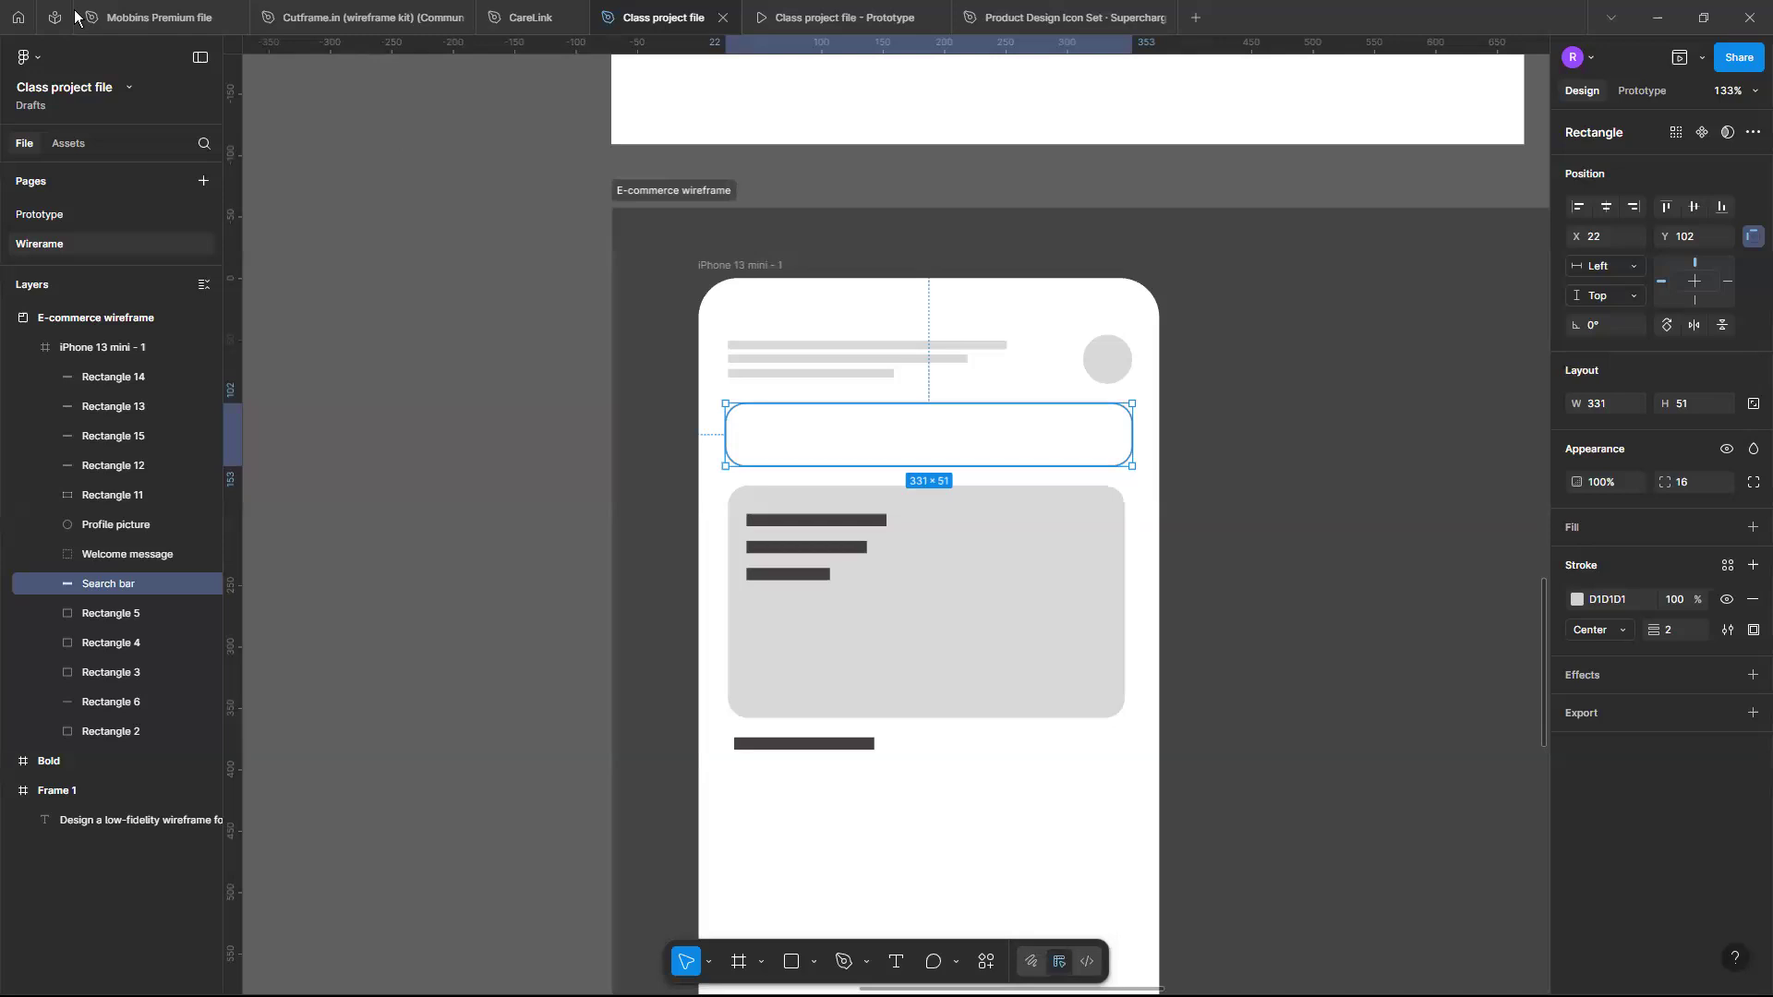
click(946, 569)
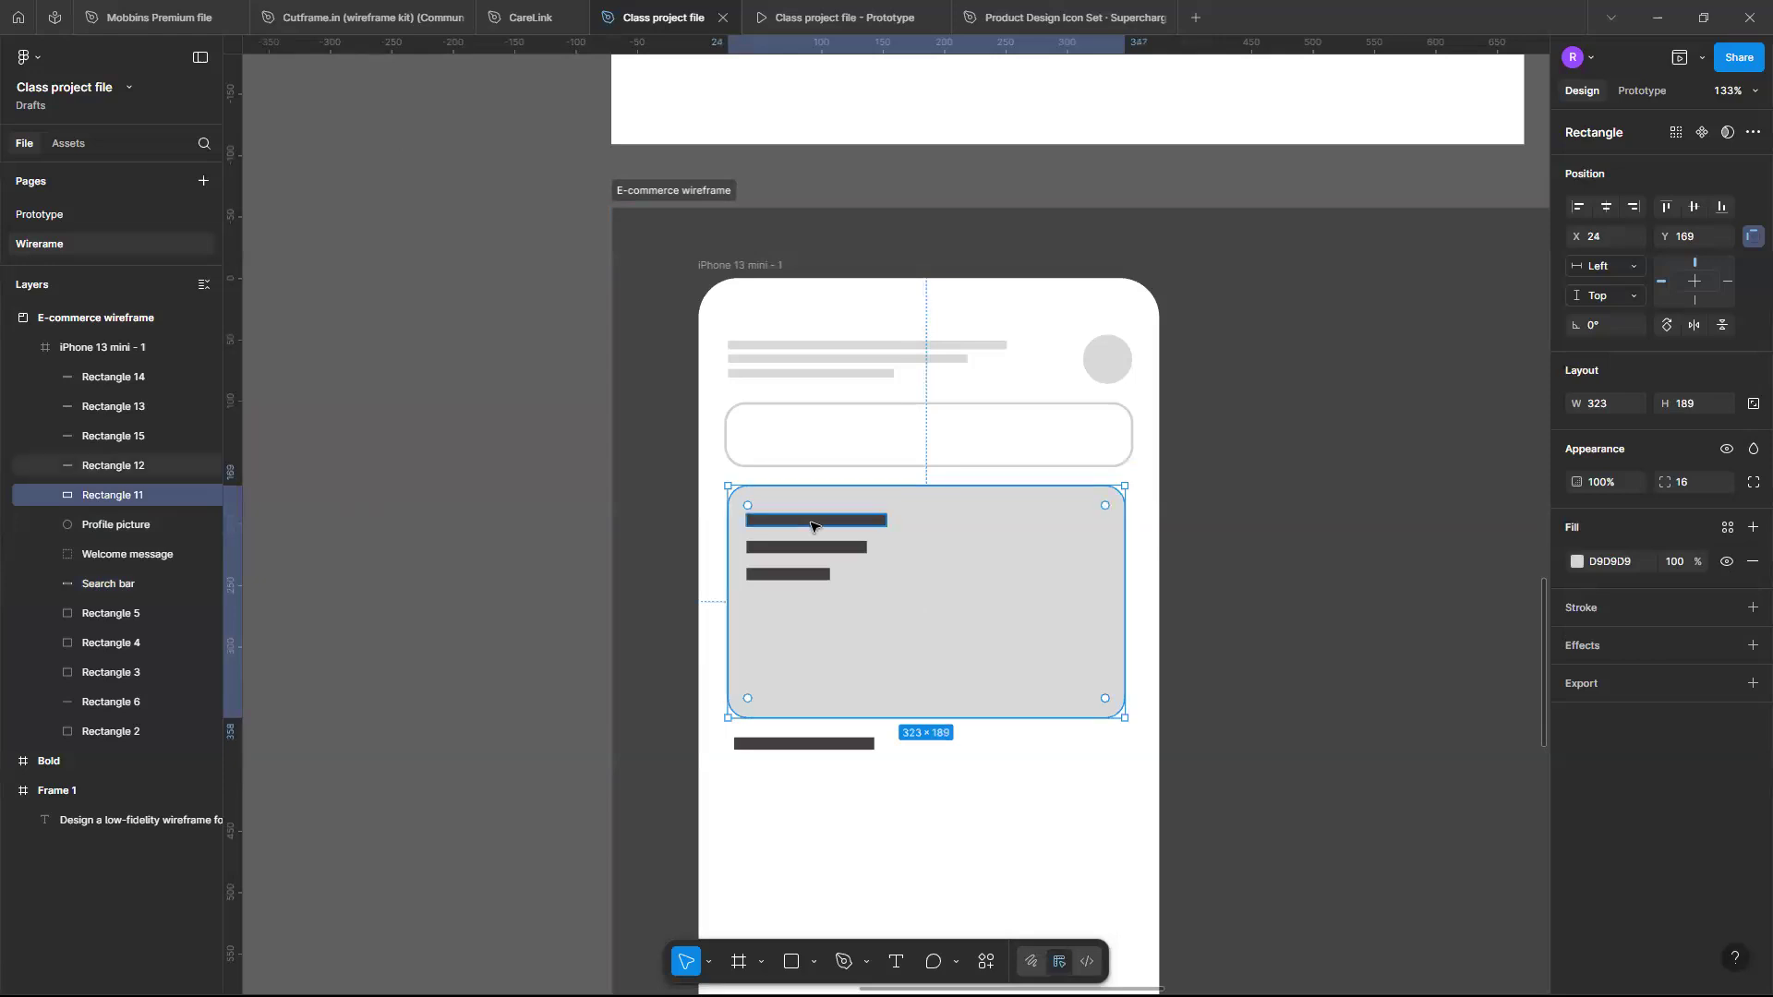
drag(811, 526, 810, 552)
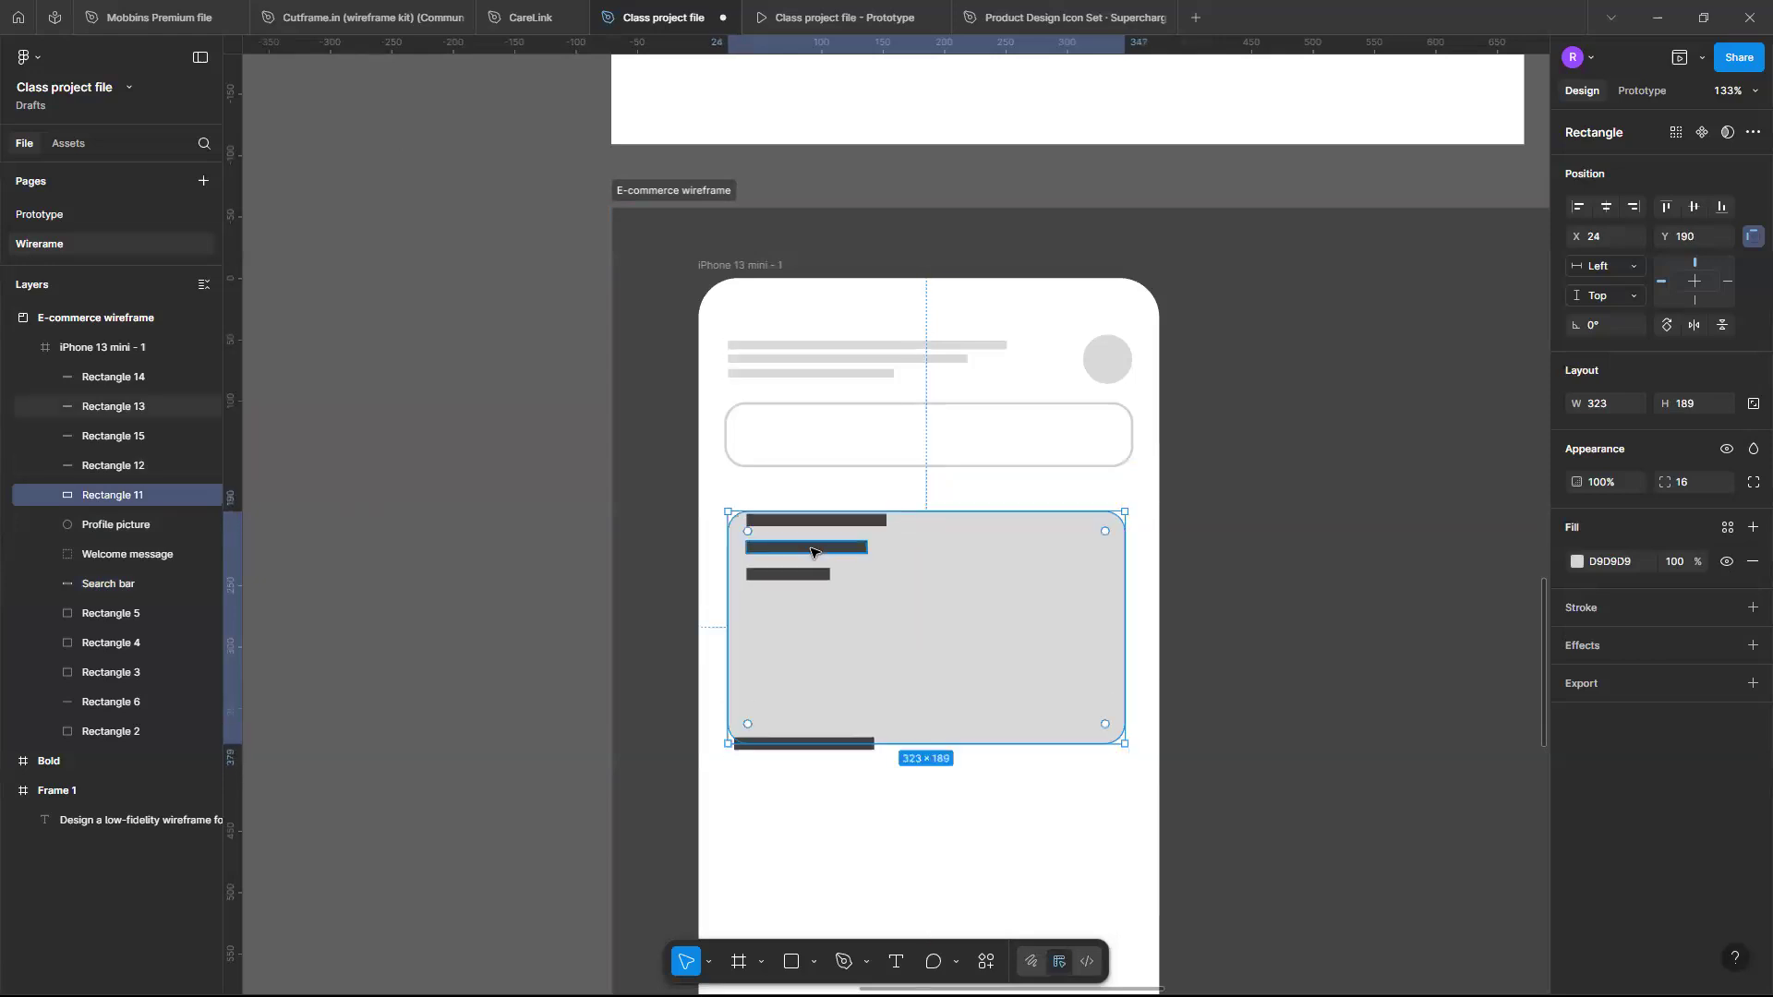
key(ctrl+z)
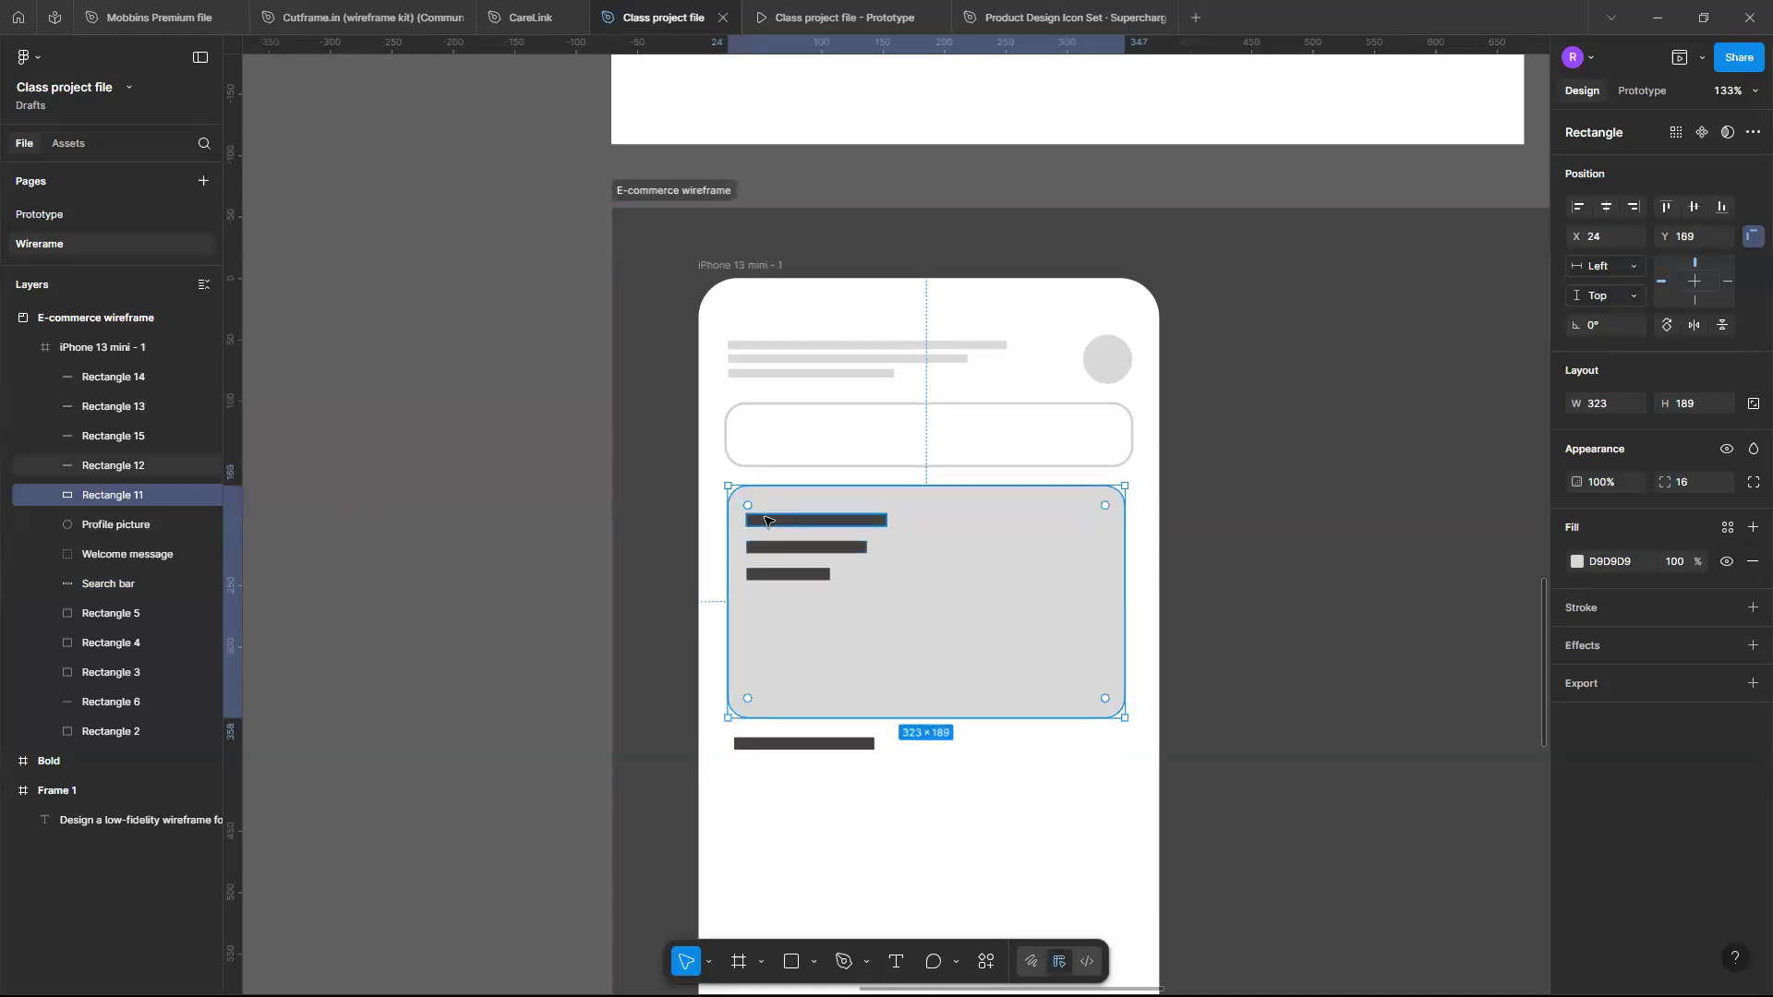
drag(771, 520, 799, 554)
key(ctrl+z)
- Group the banner rectangle together with its three dark bars
shift+click(819, 523)
shift+click(800, 580)
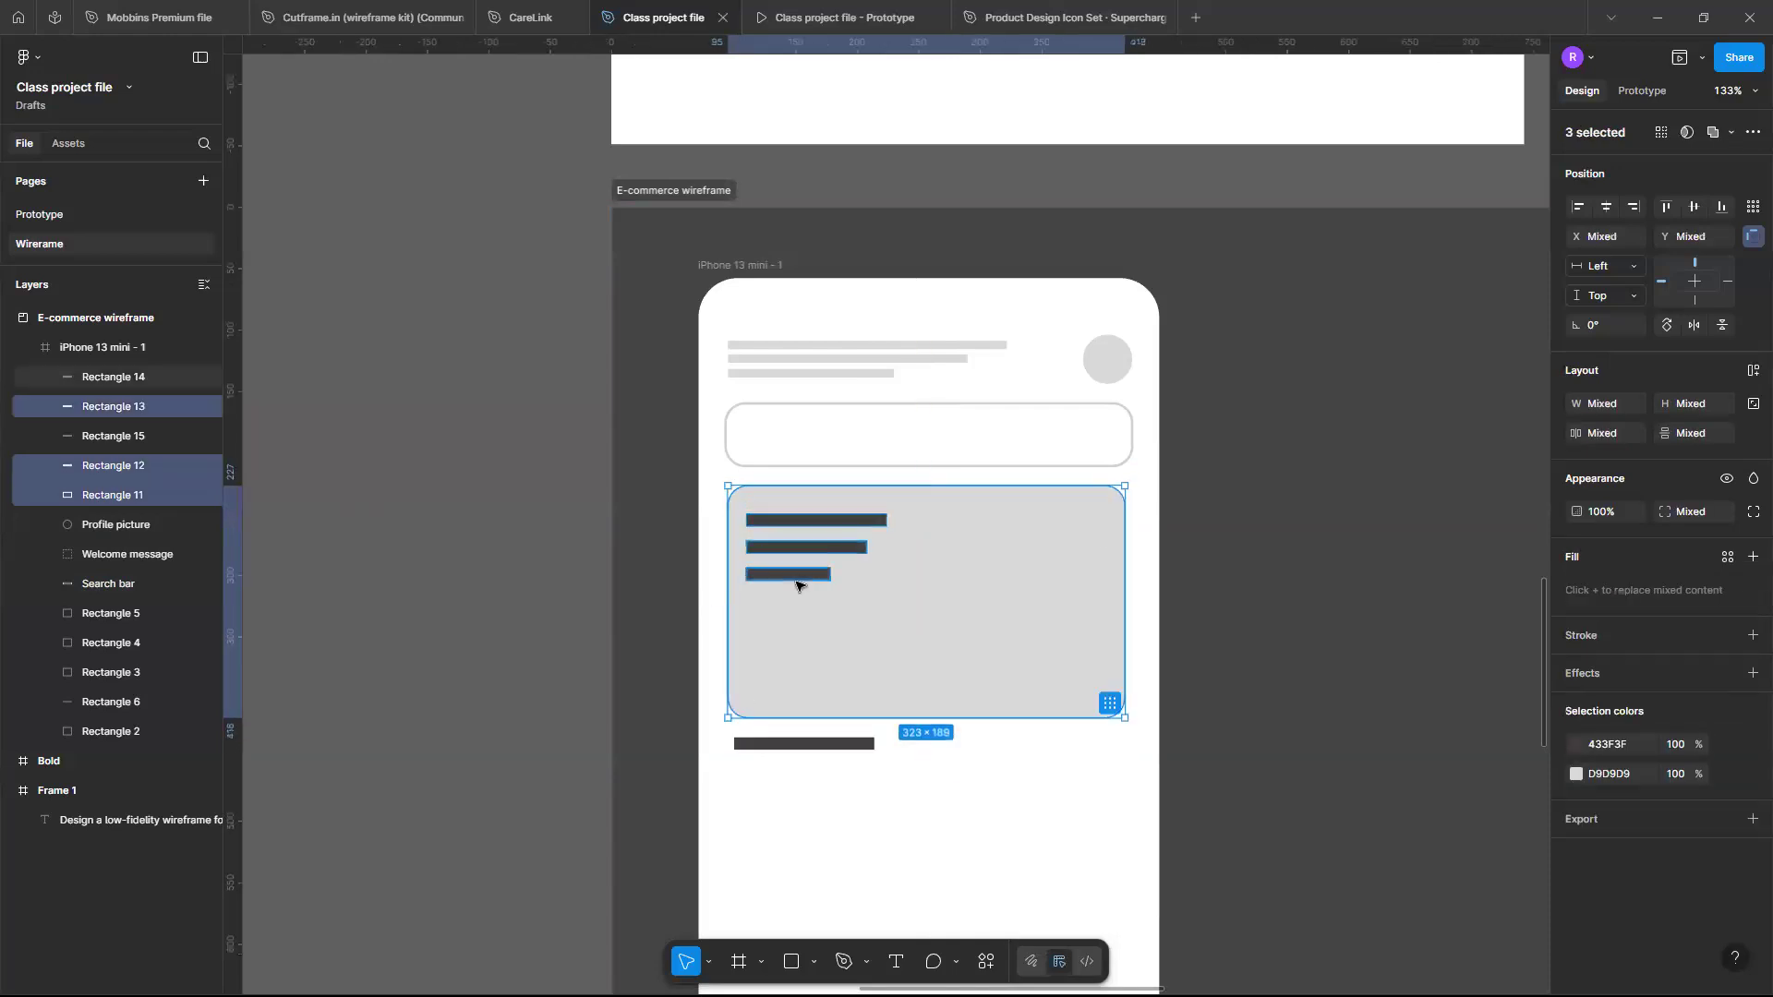
shift+click(798, 585)
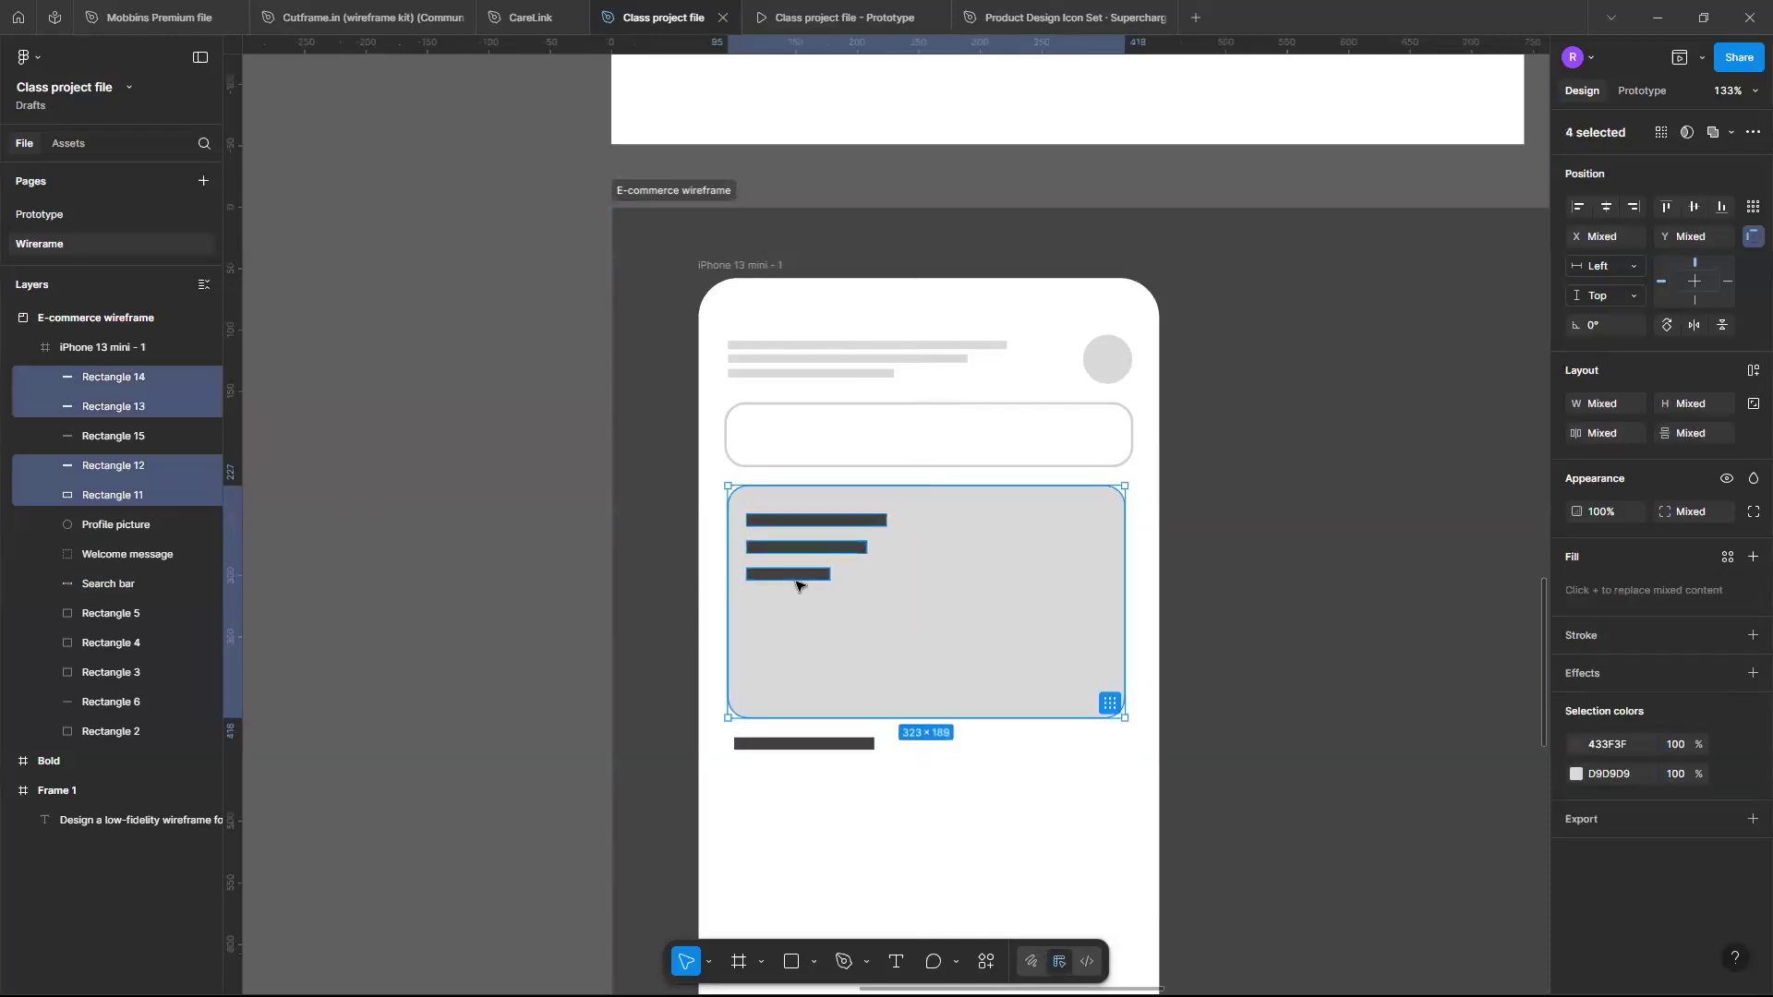
key(ctrl+g)
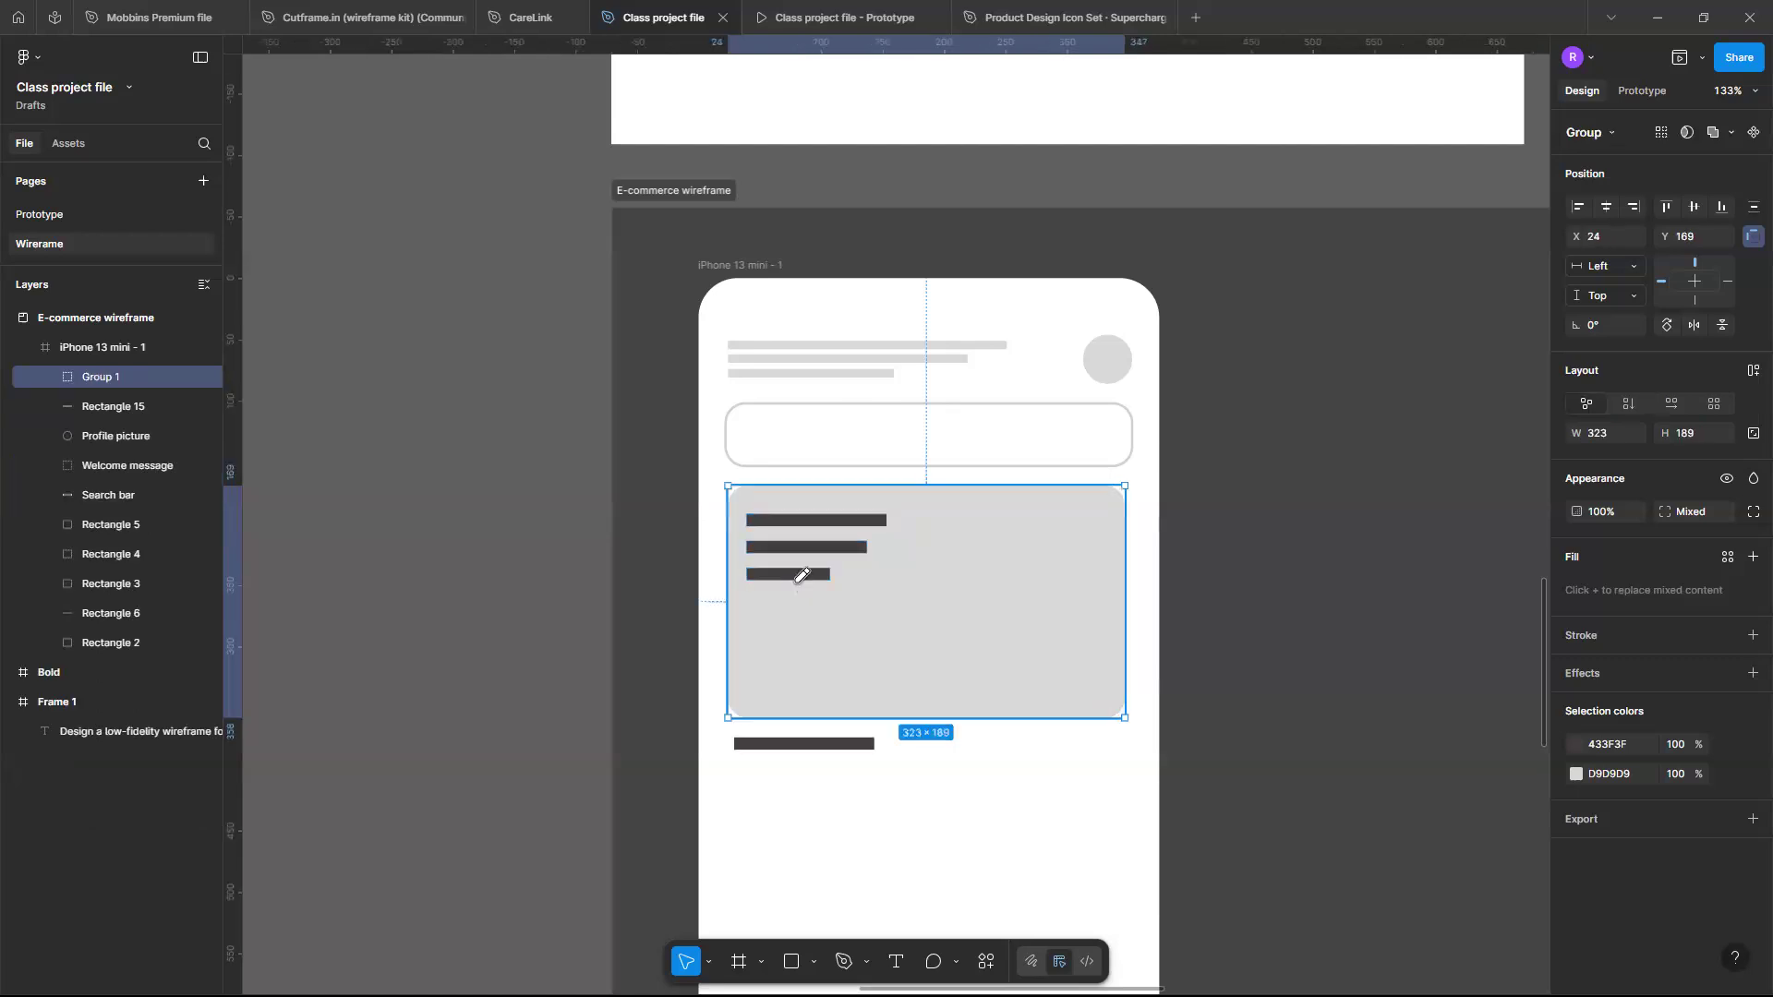
- Rename the banner group as Promotional banner
key(shift+p)
click(111, 377)
double_click(101, 378)
text(Promotional banne)
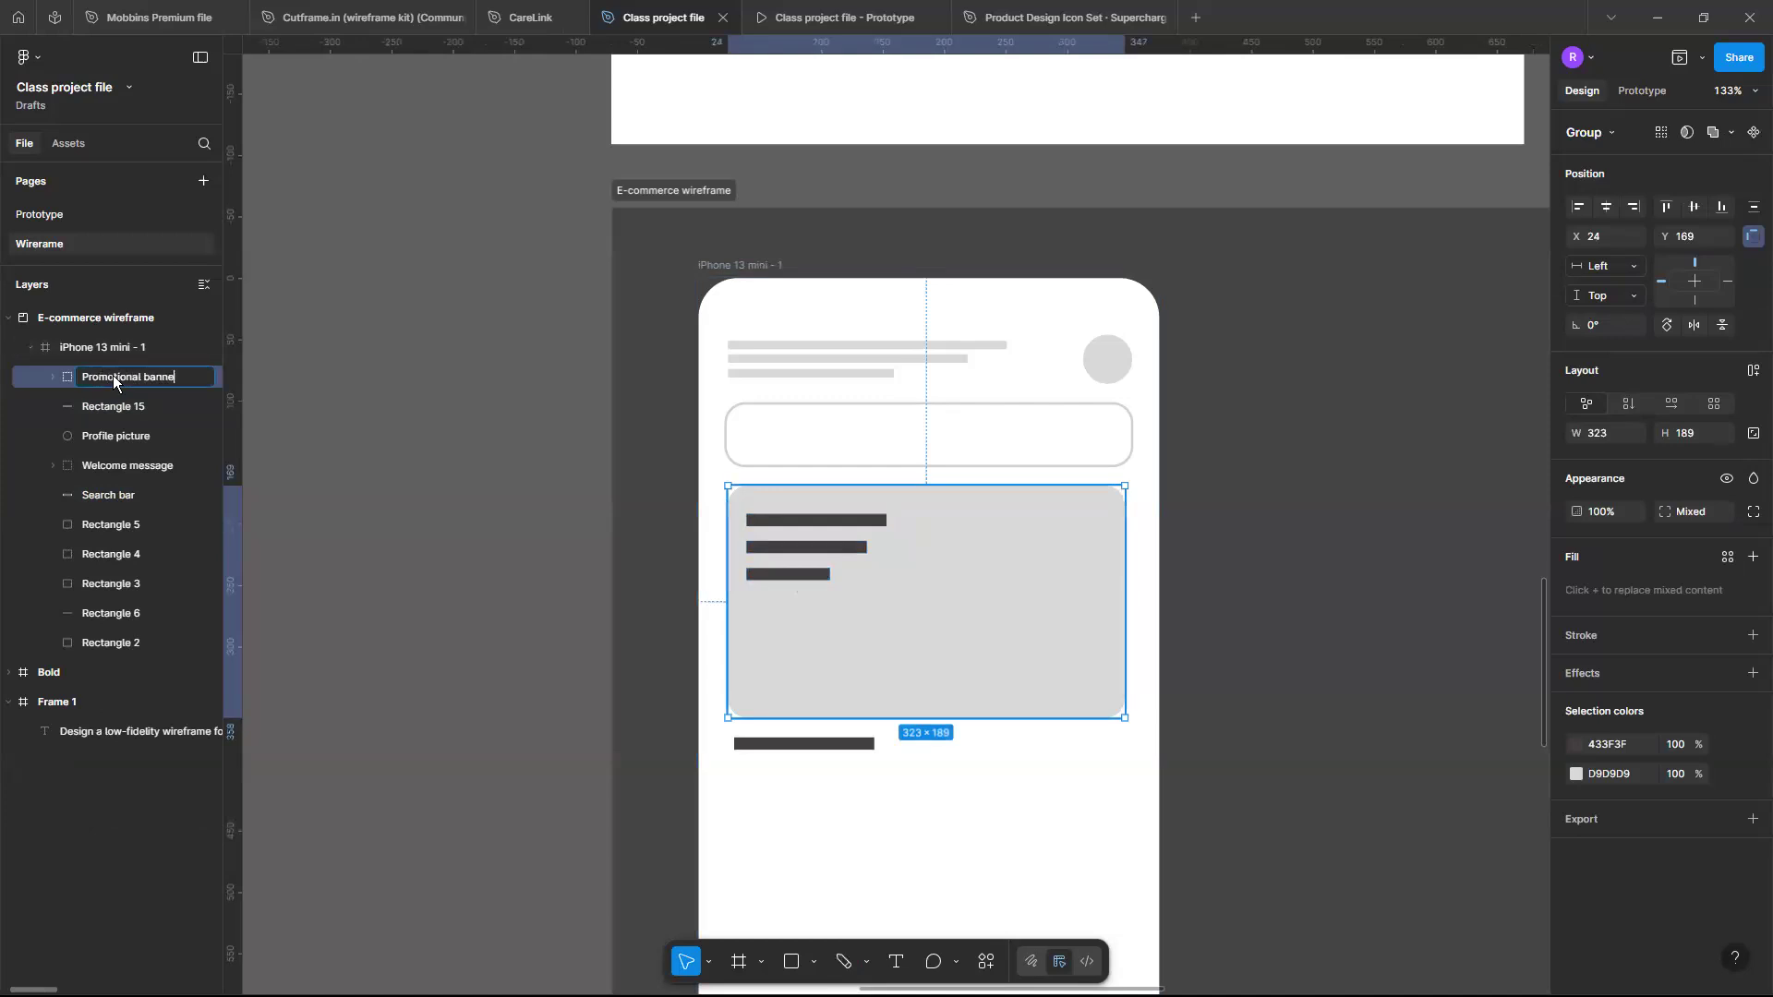
key(Return)
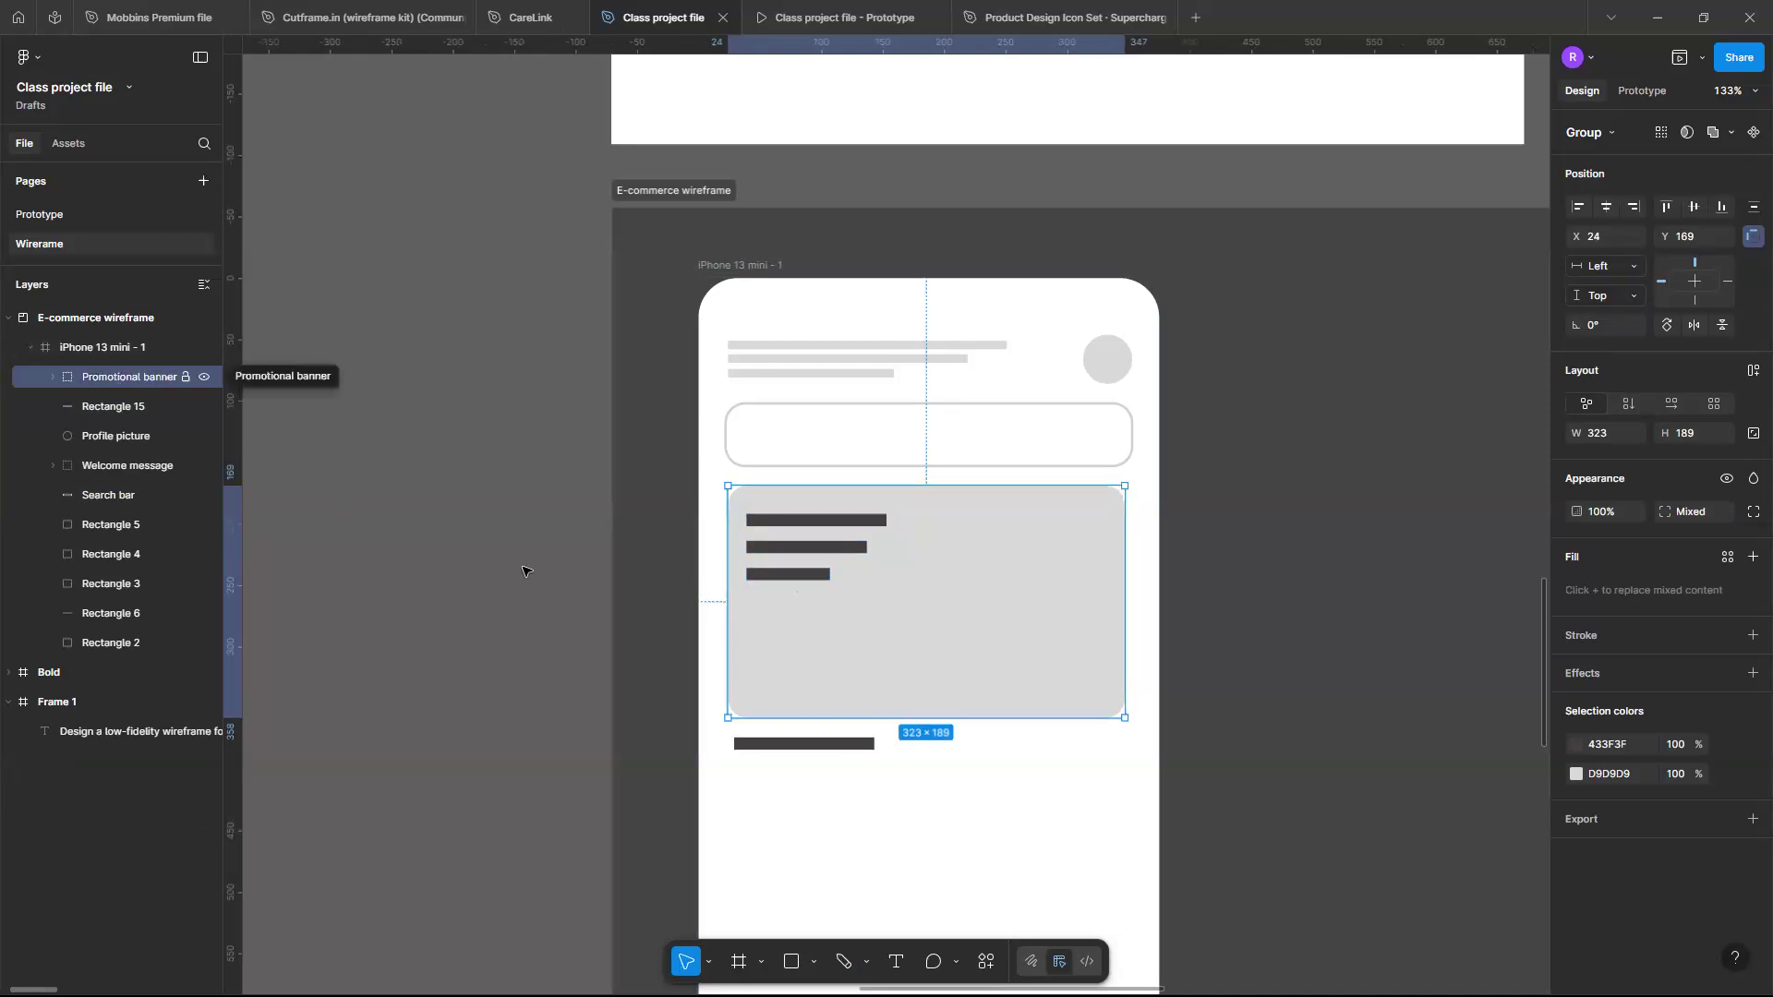
click(940, 767)
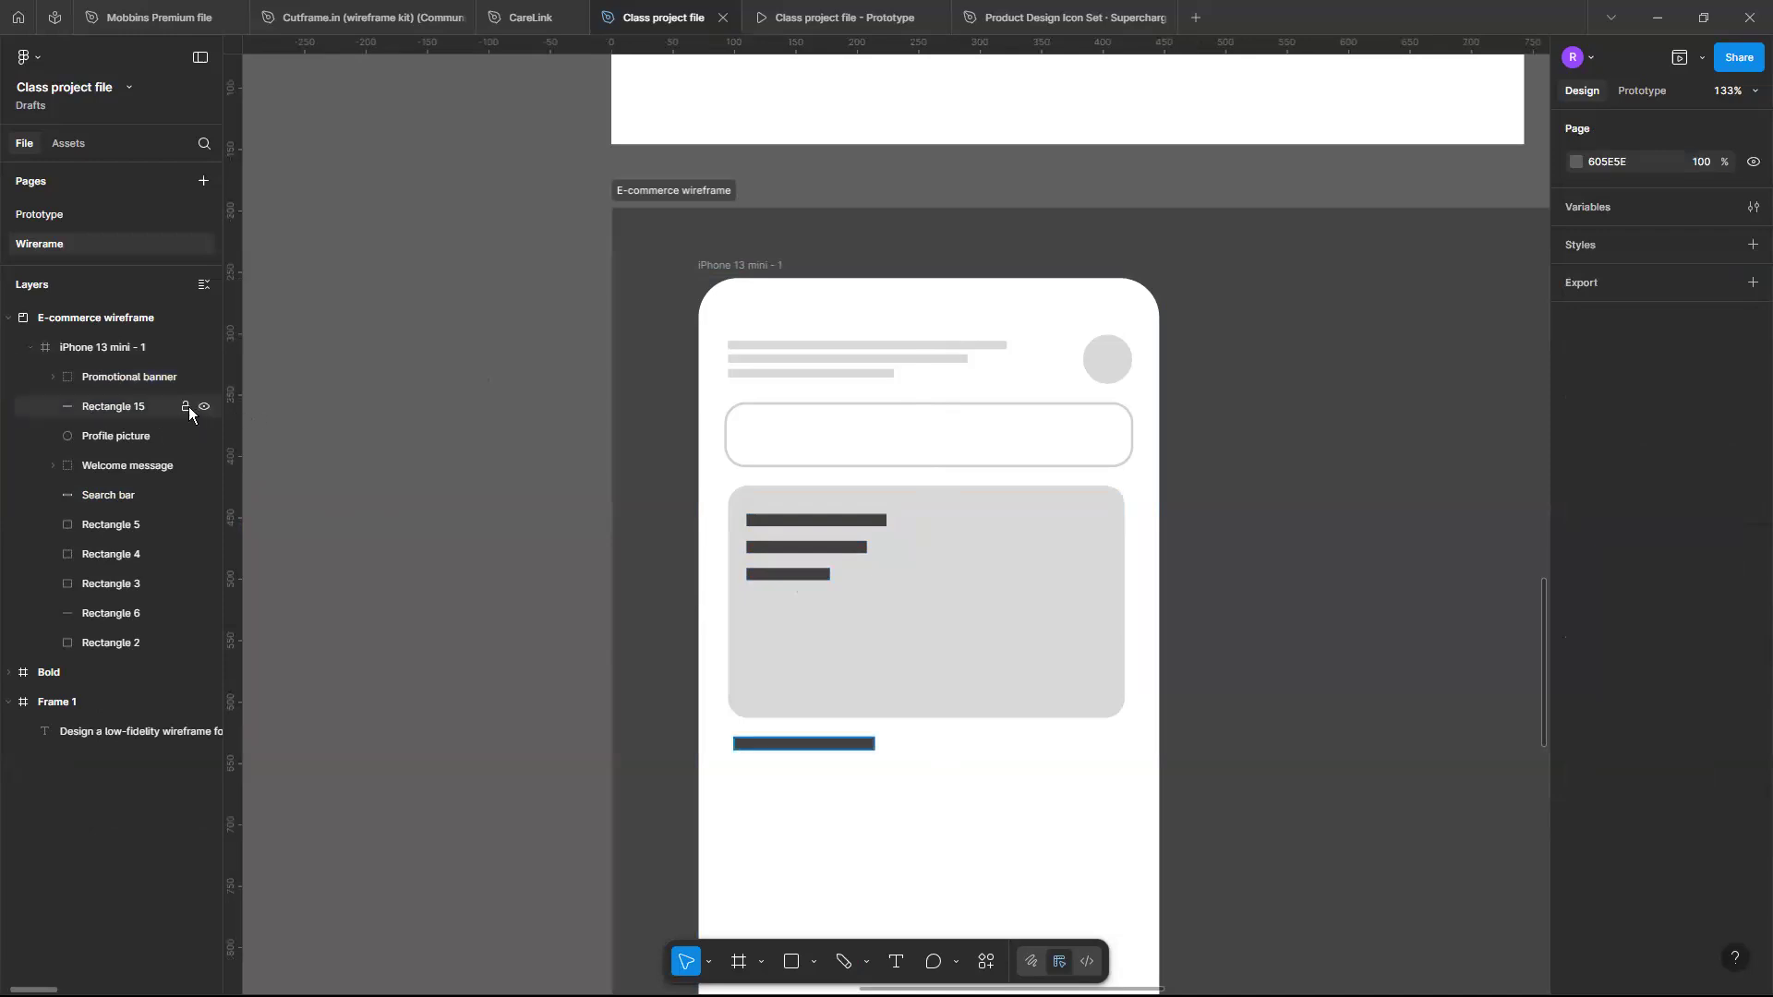
scroll(930, 629, down, 2)
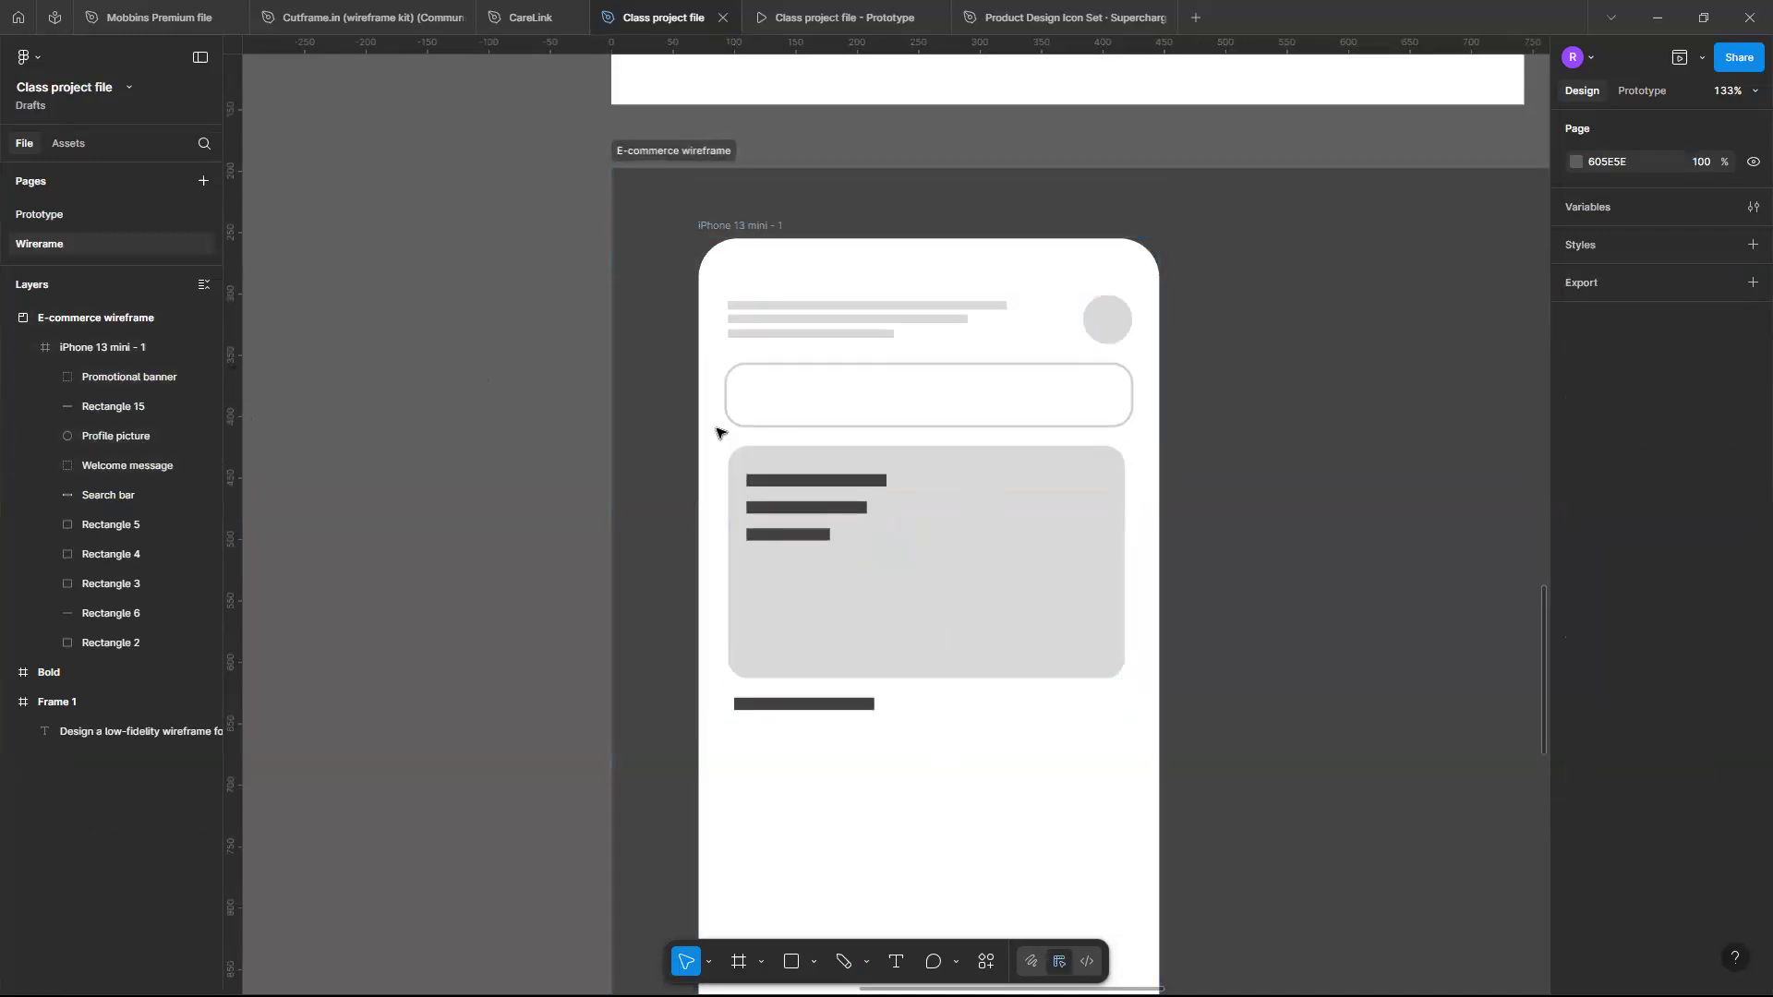
scroll(717, 430, right, 4)
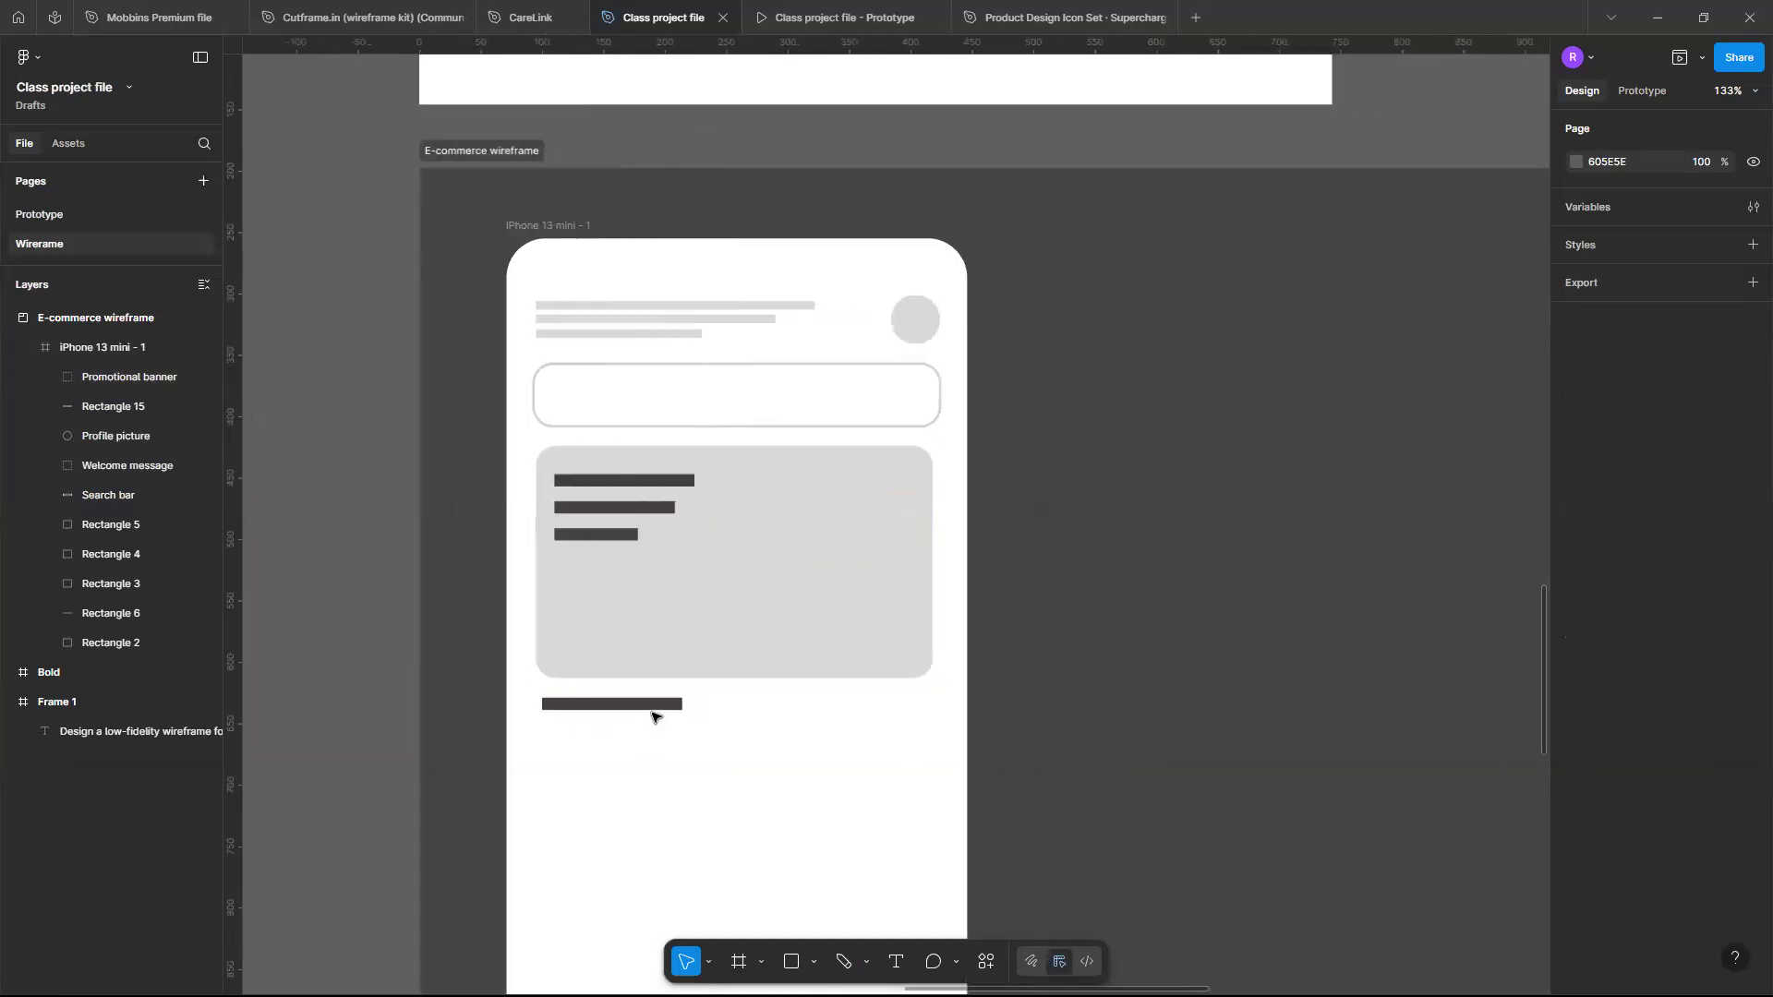
click(105, 529)
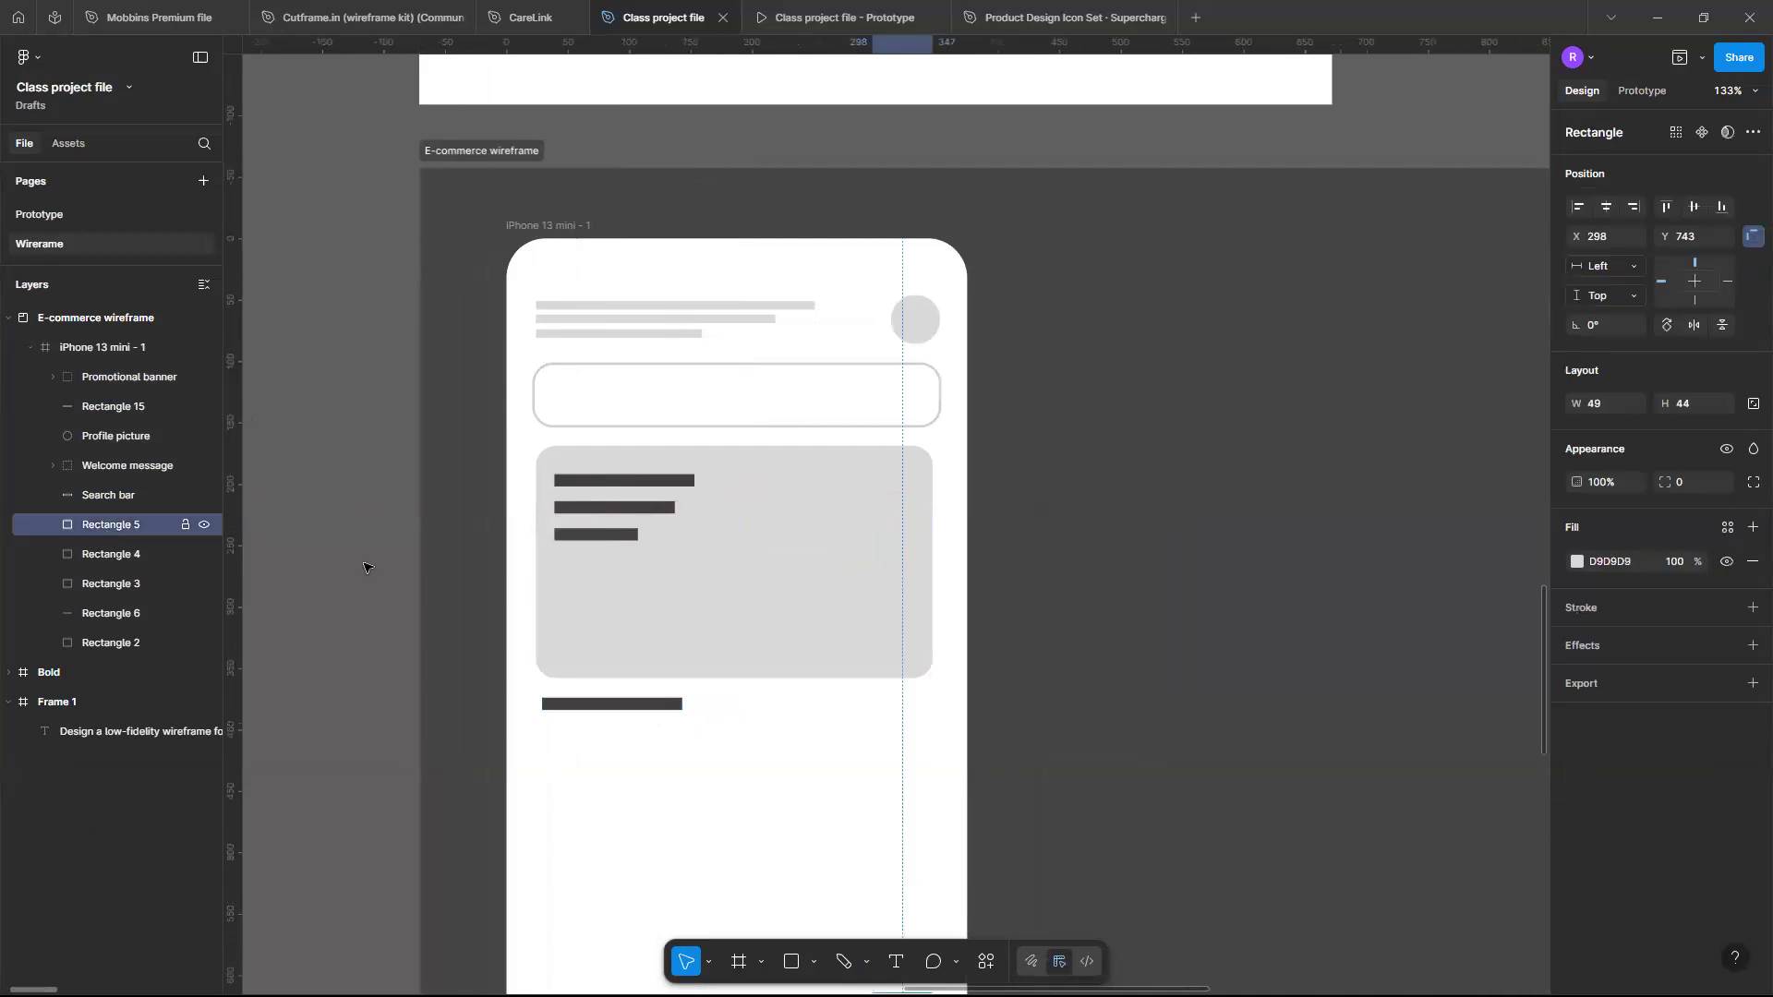
scroll(502, 659, down, 5)
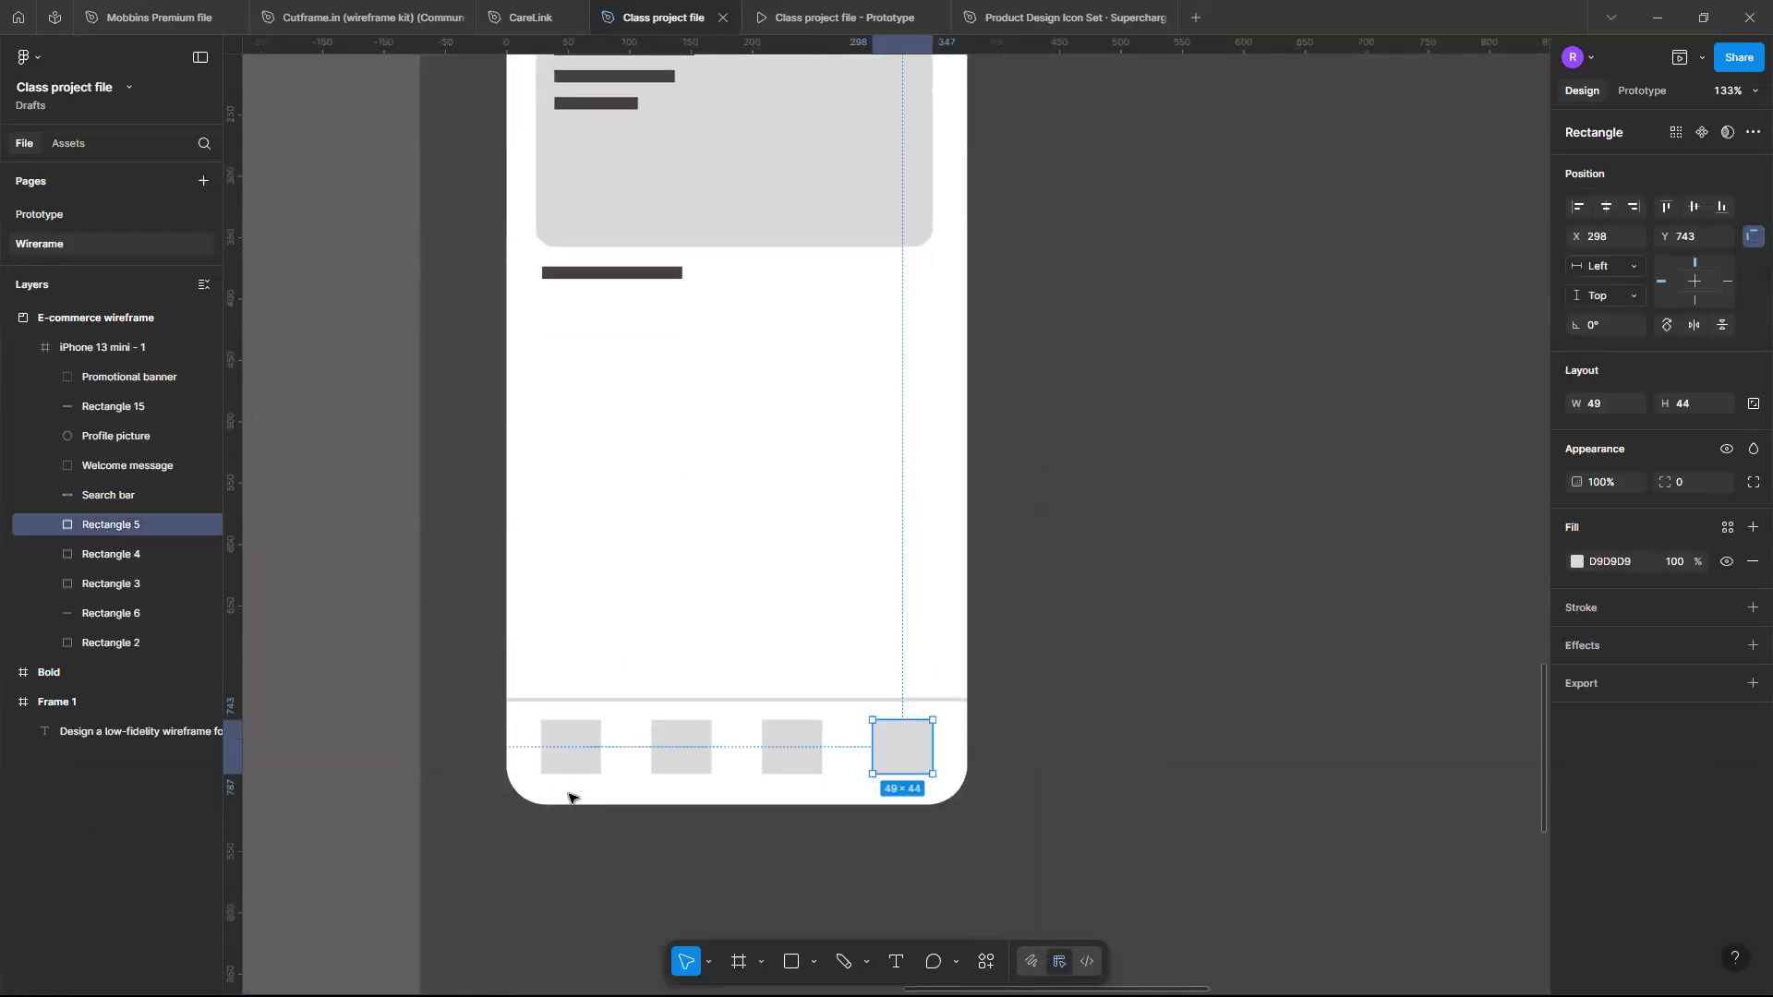
drag(567, 772, 674, 759)
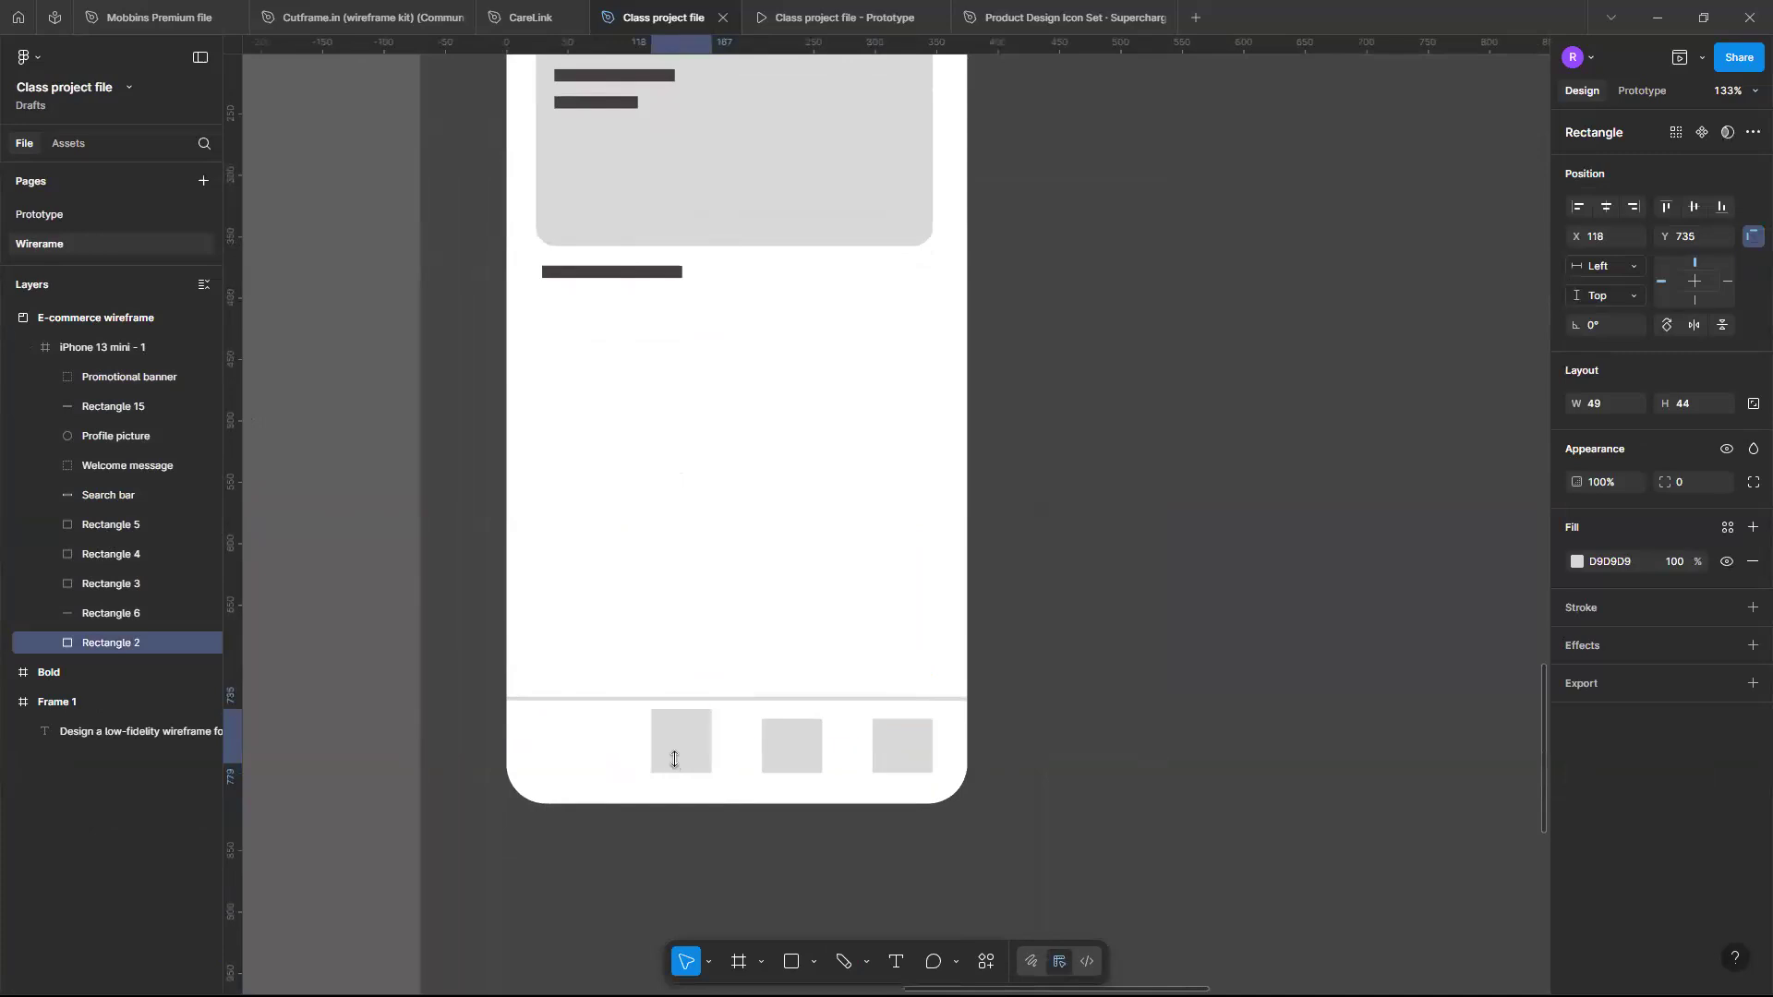
key(ctrl+z)
key(ctrl+z)
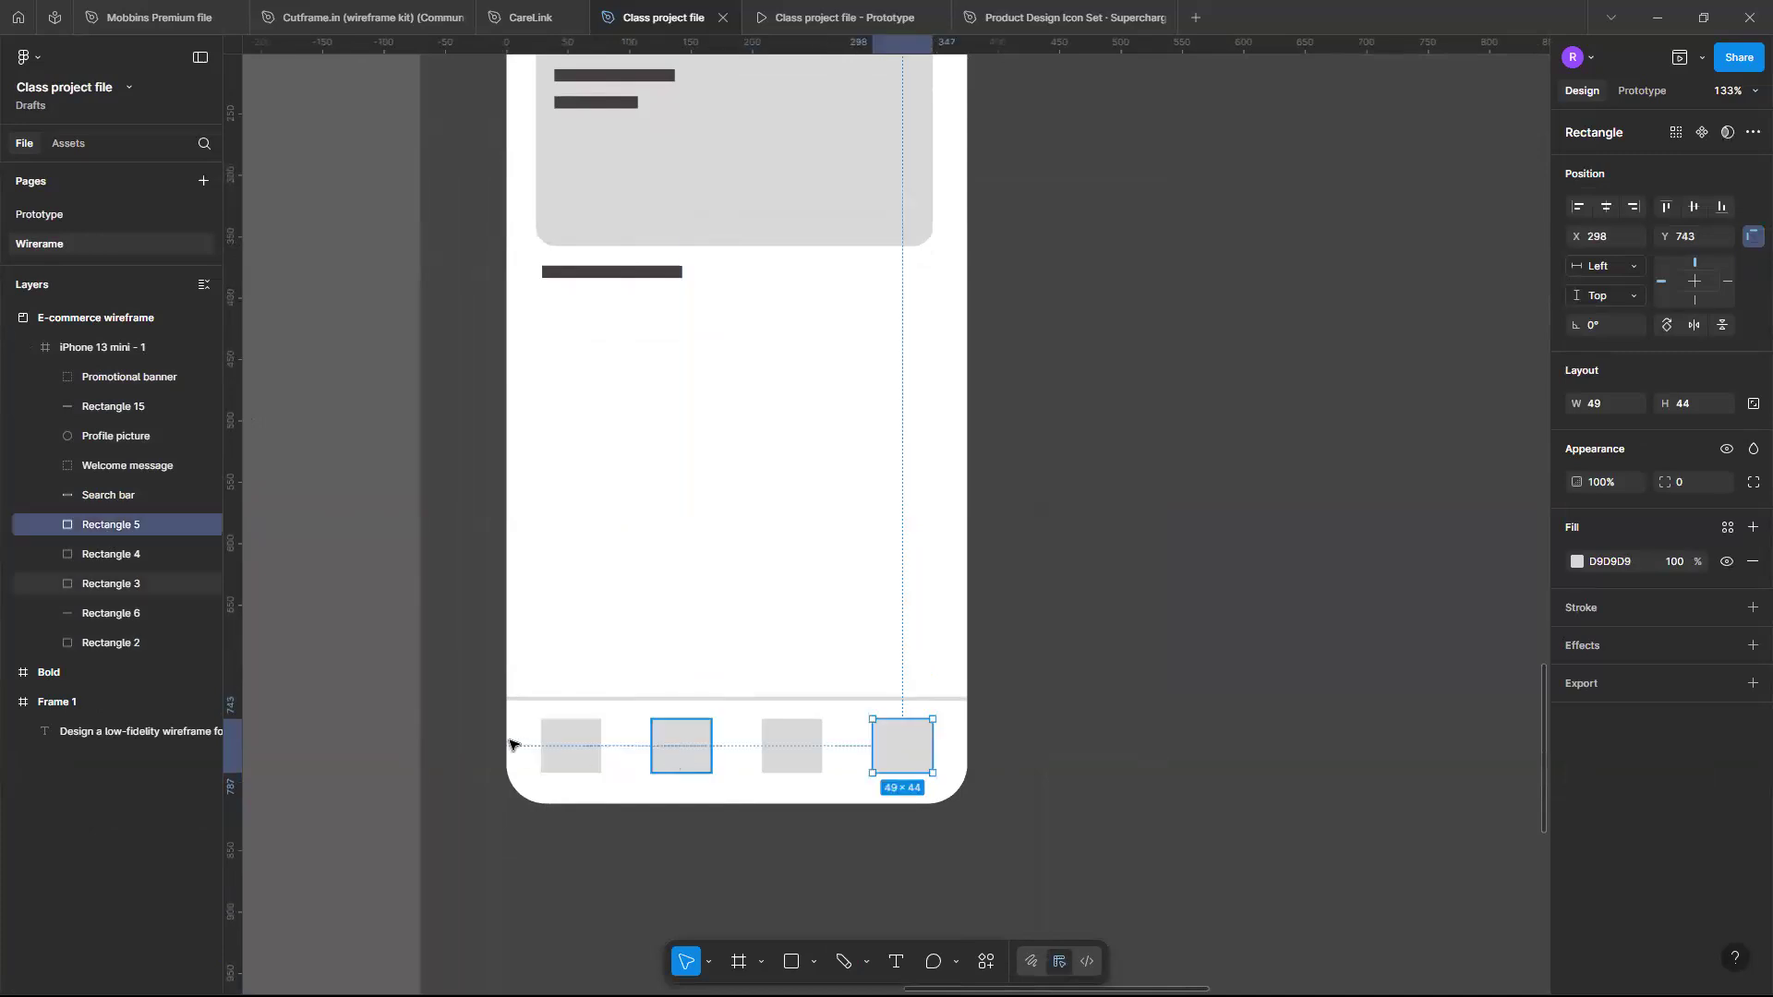
- Group the bottom divider line and the four navigation icon squares together
click(600, 700)
shift+click(595, 741)
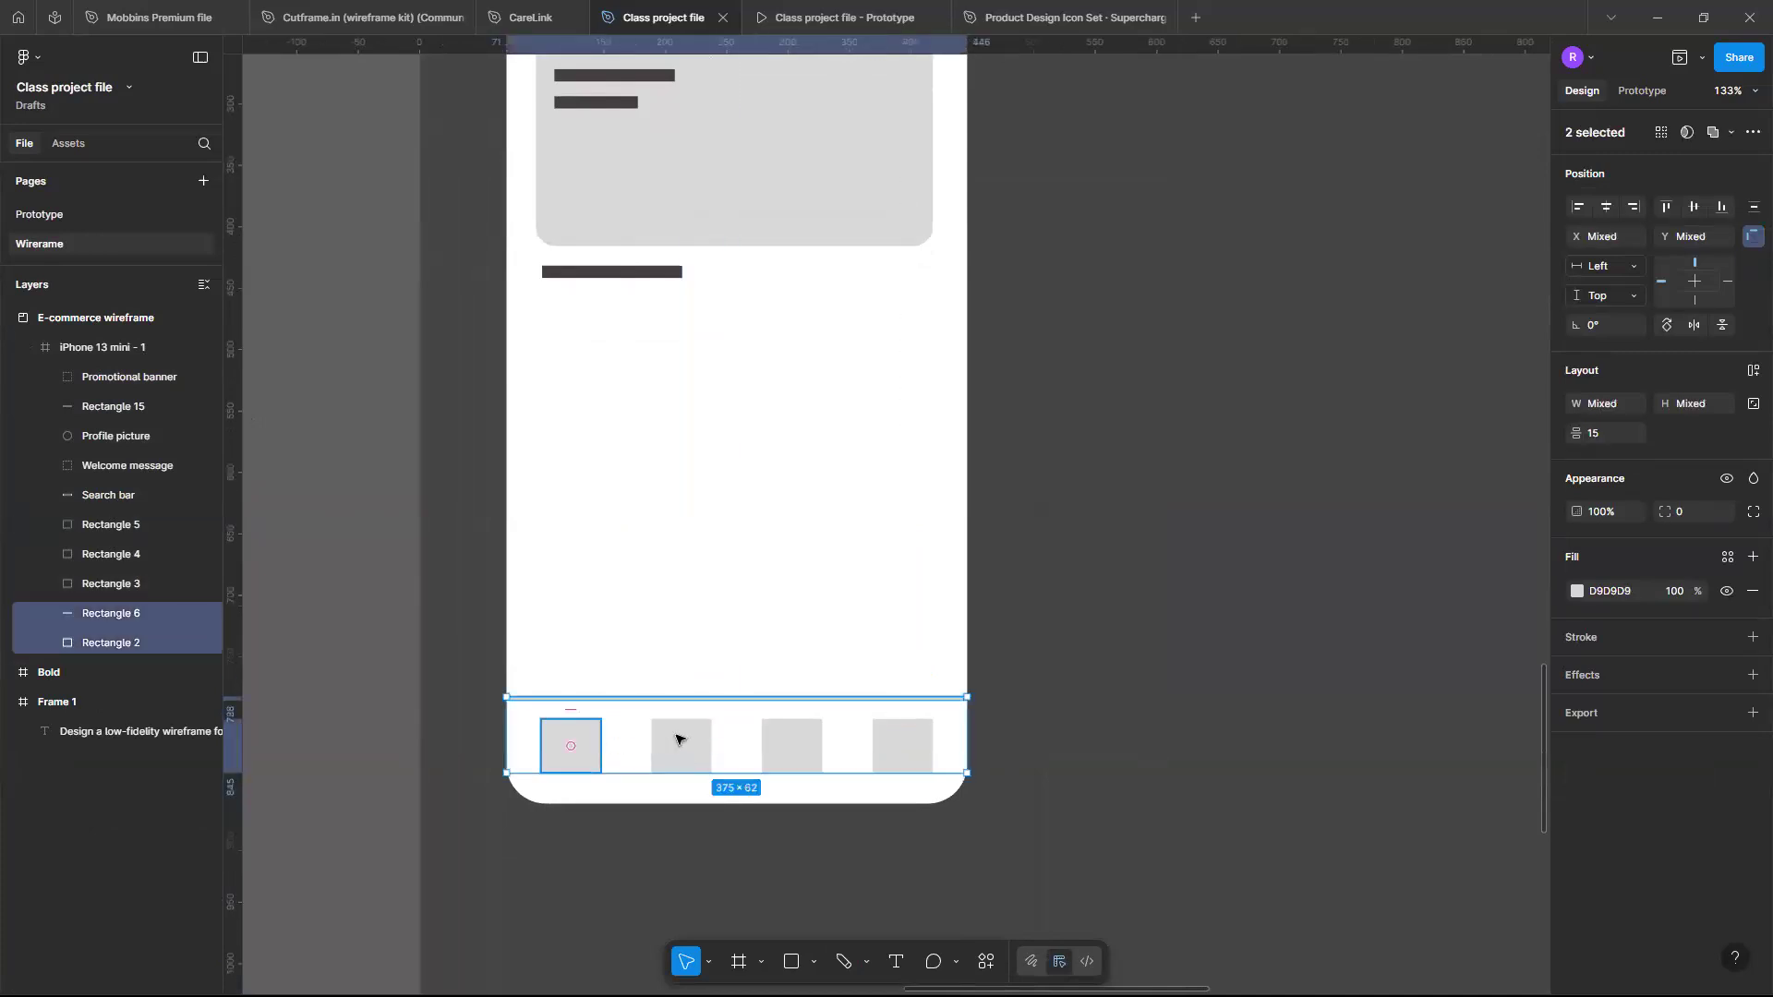
shift+click(780, 740)
shift+click(892, 746)
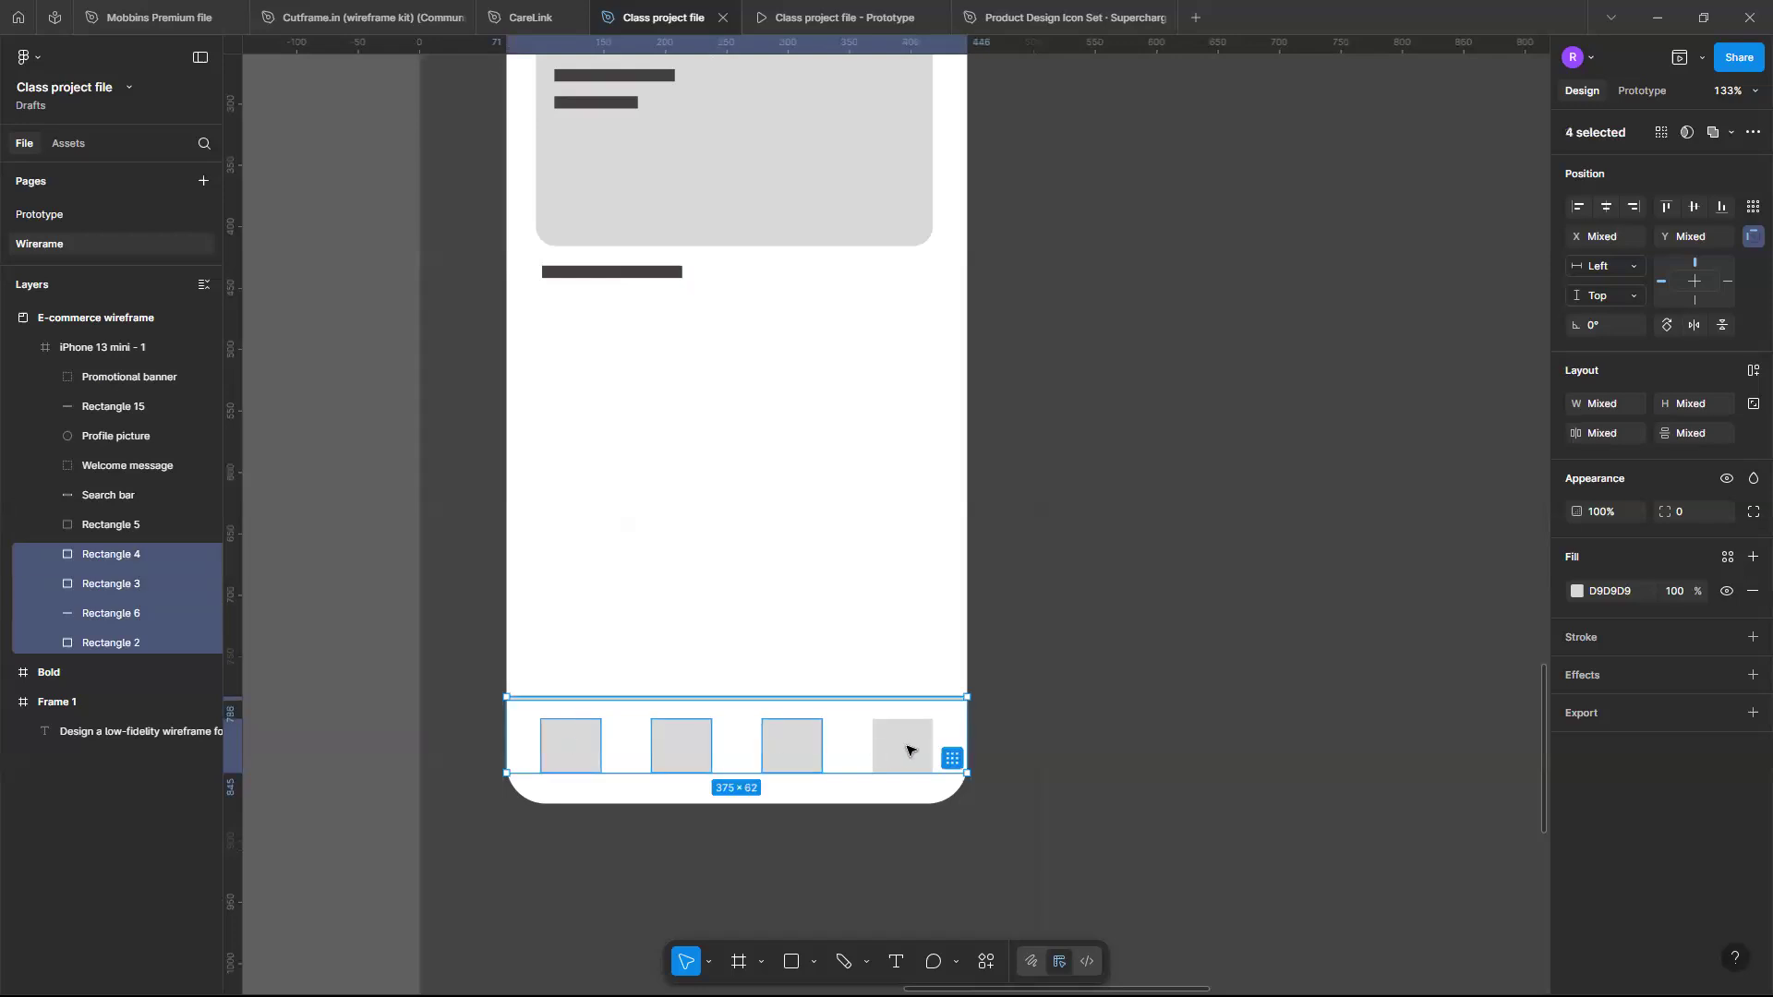
shift+click(908, 750)
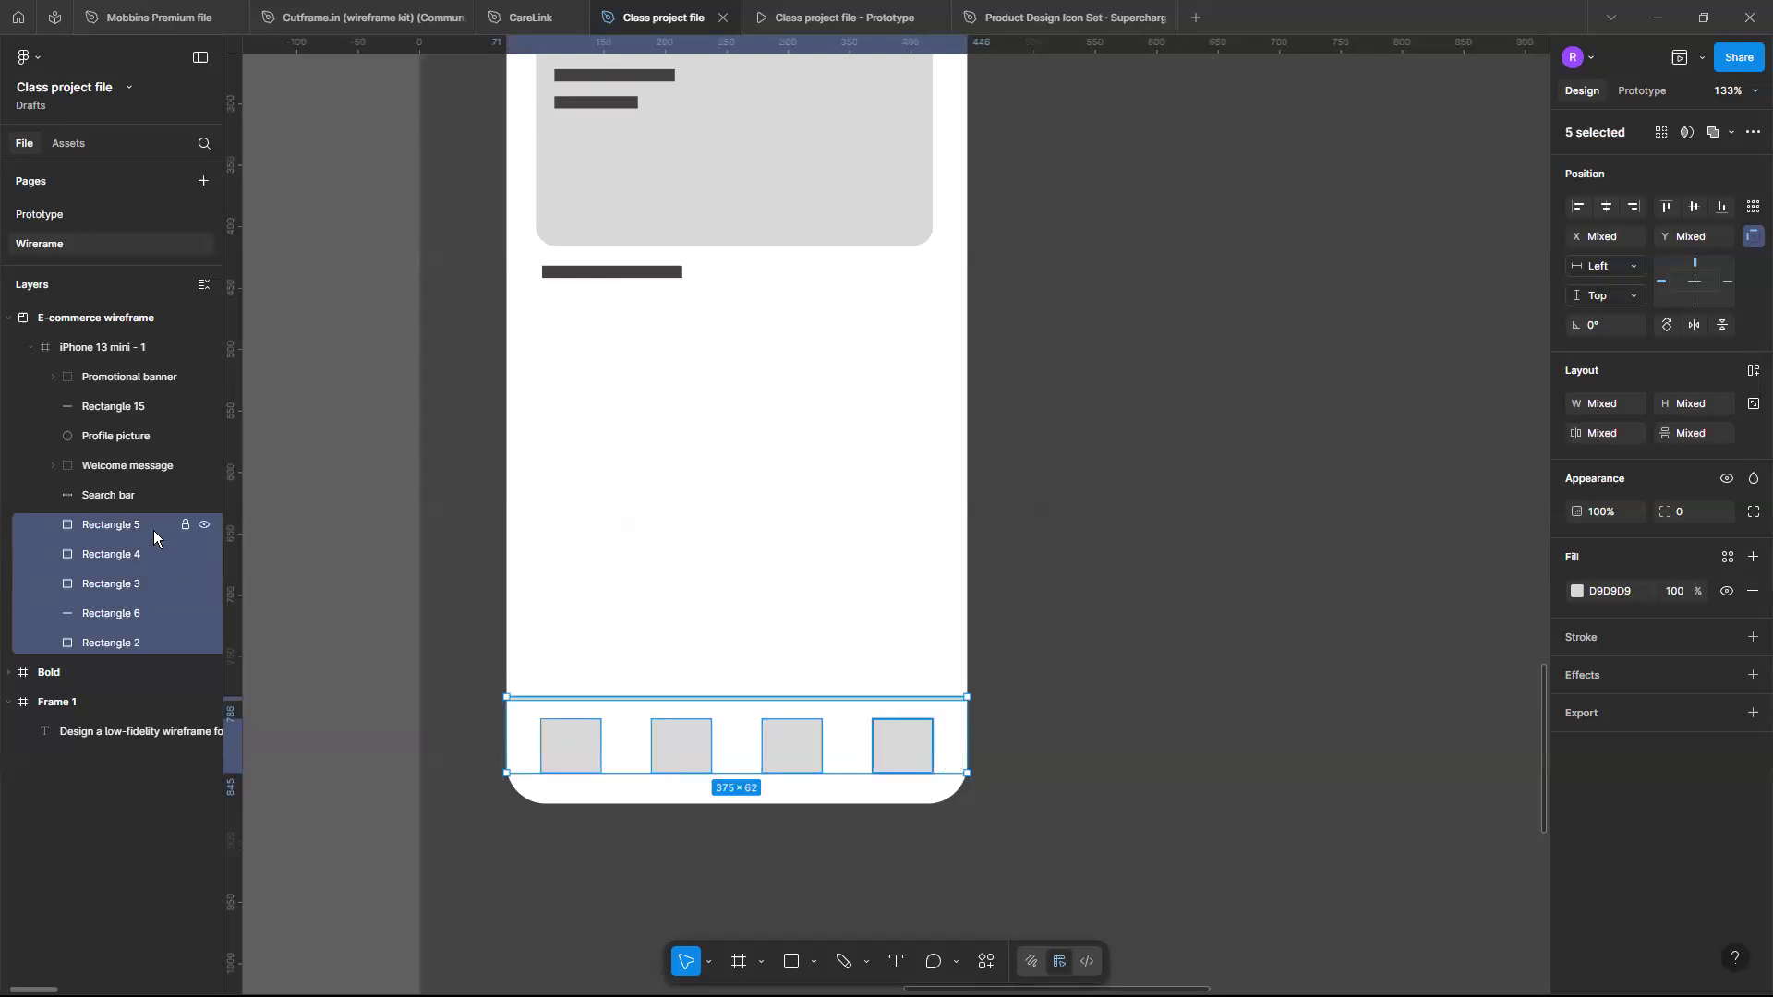
key(ctrl+g)
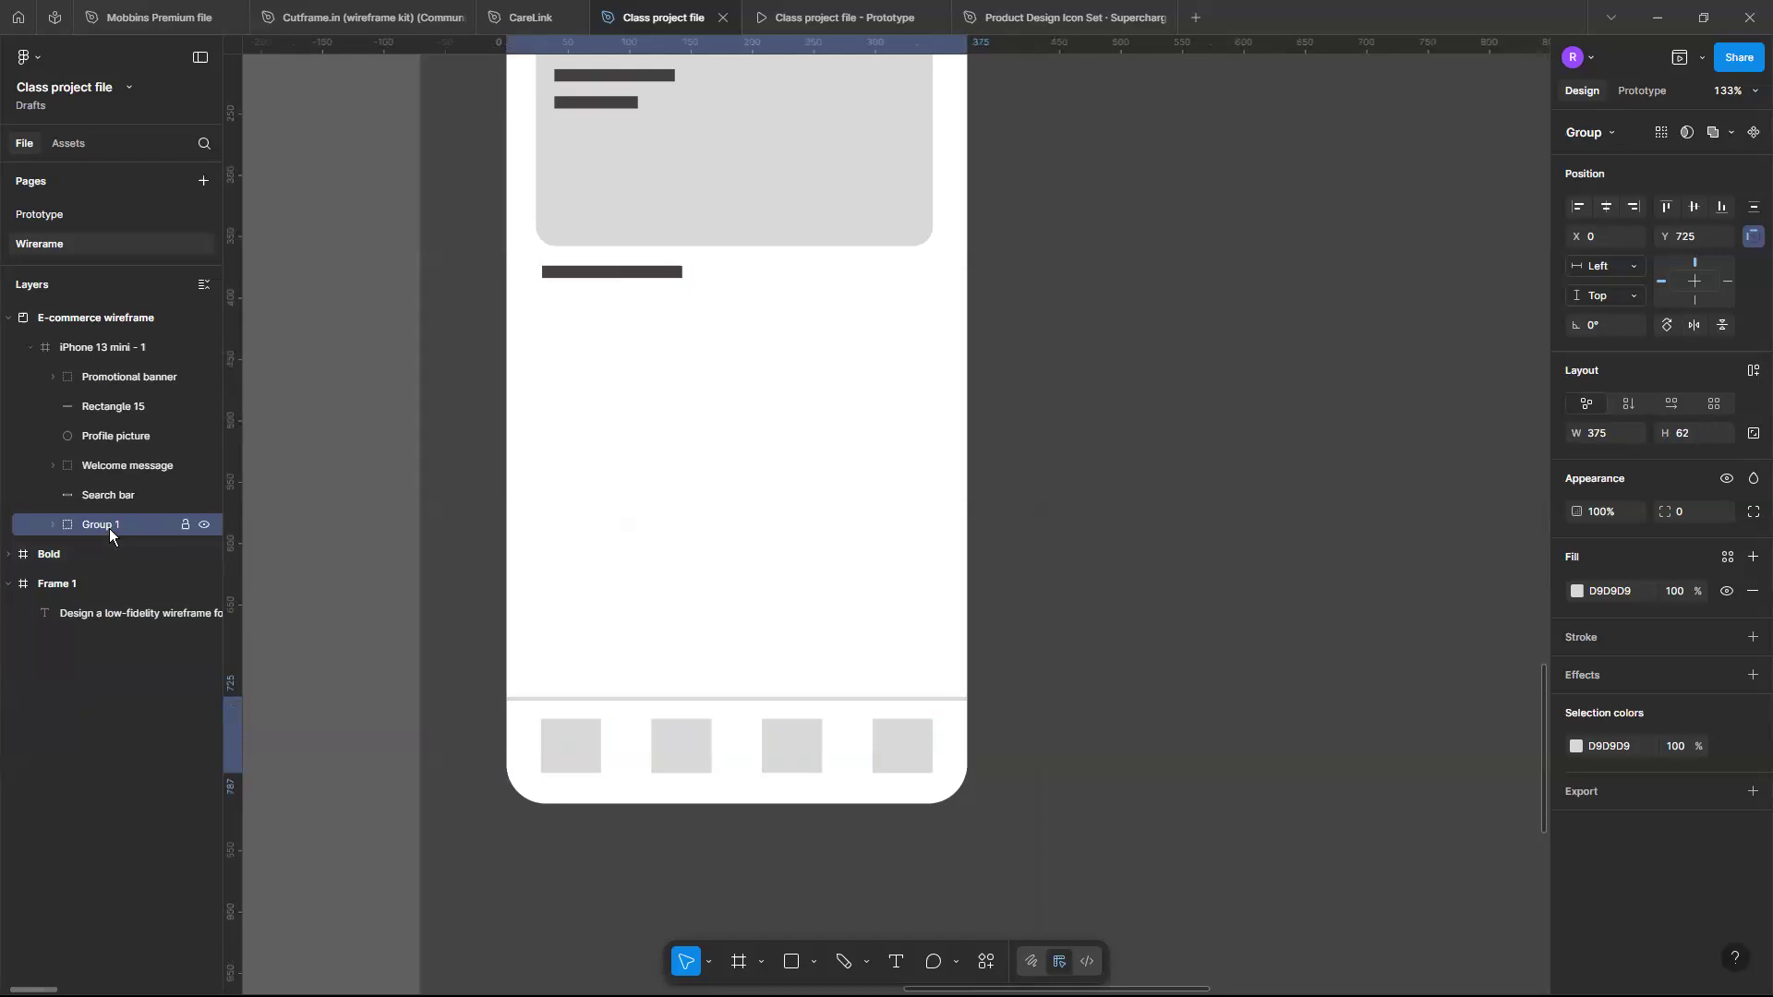
- Rename the bottom navigation group as Nav bar
double_click(109, 528)
text(Nav)
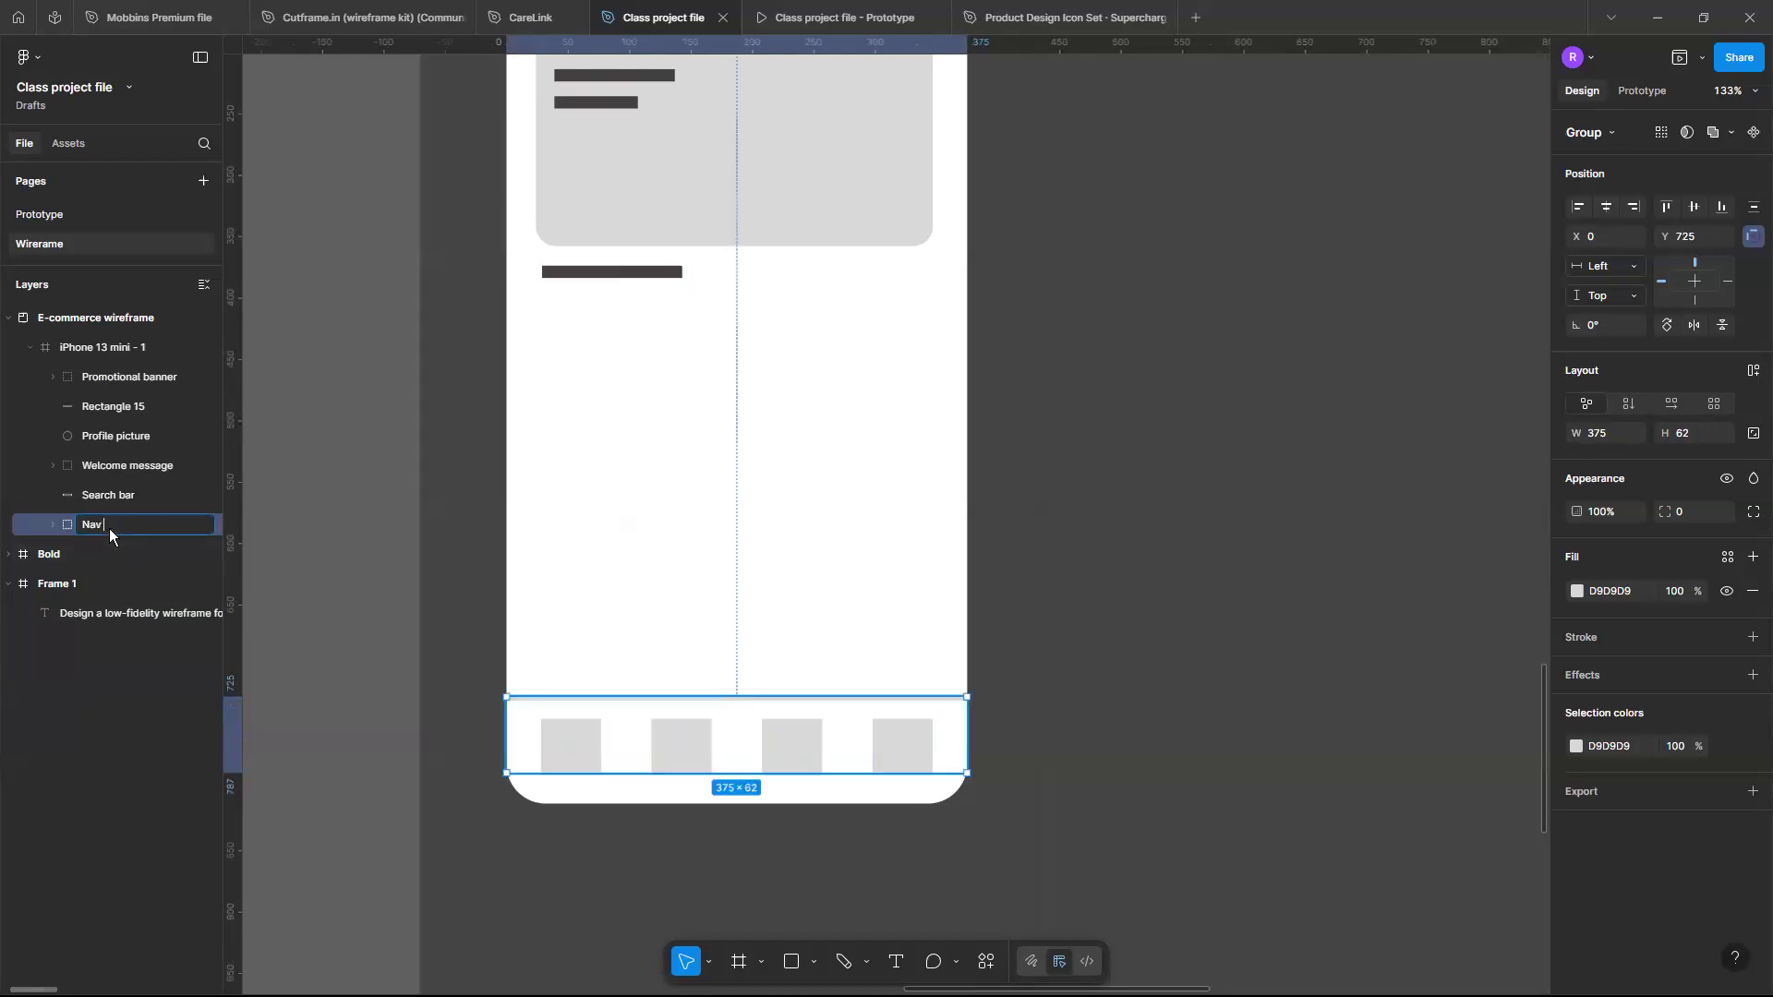
text( bar)
key(Return)
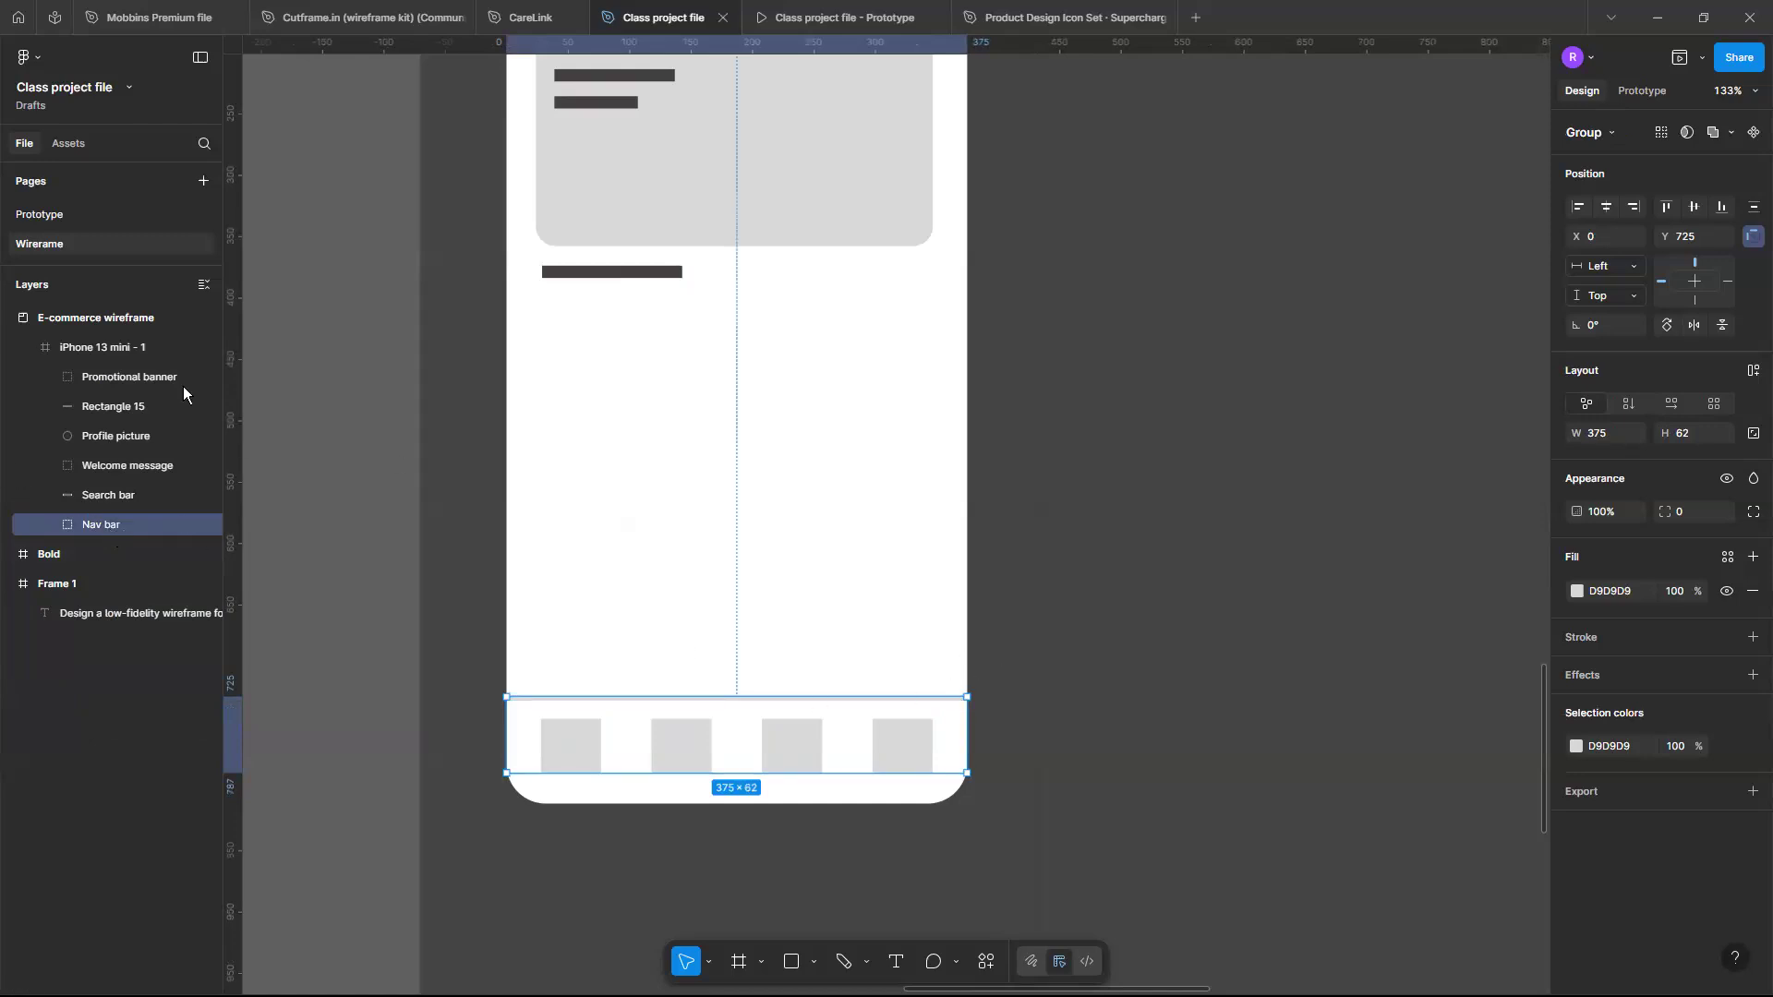
- Draw a rectangle about 103 x 71 below the section heading bar under the promotional banner
click(140, 292)
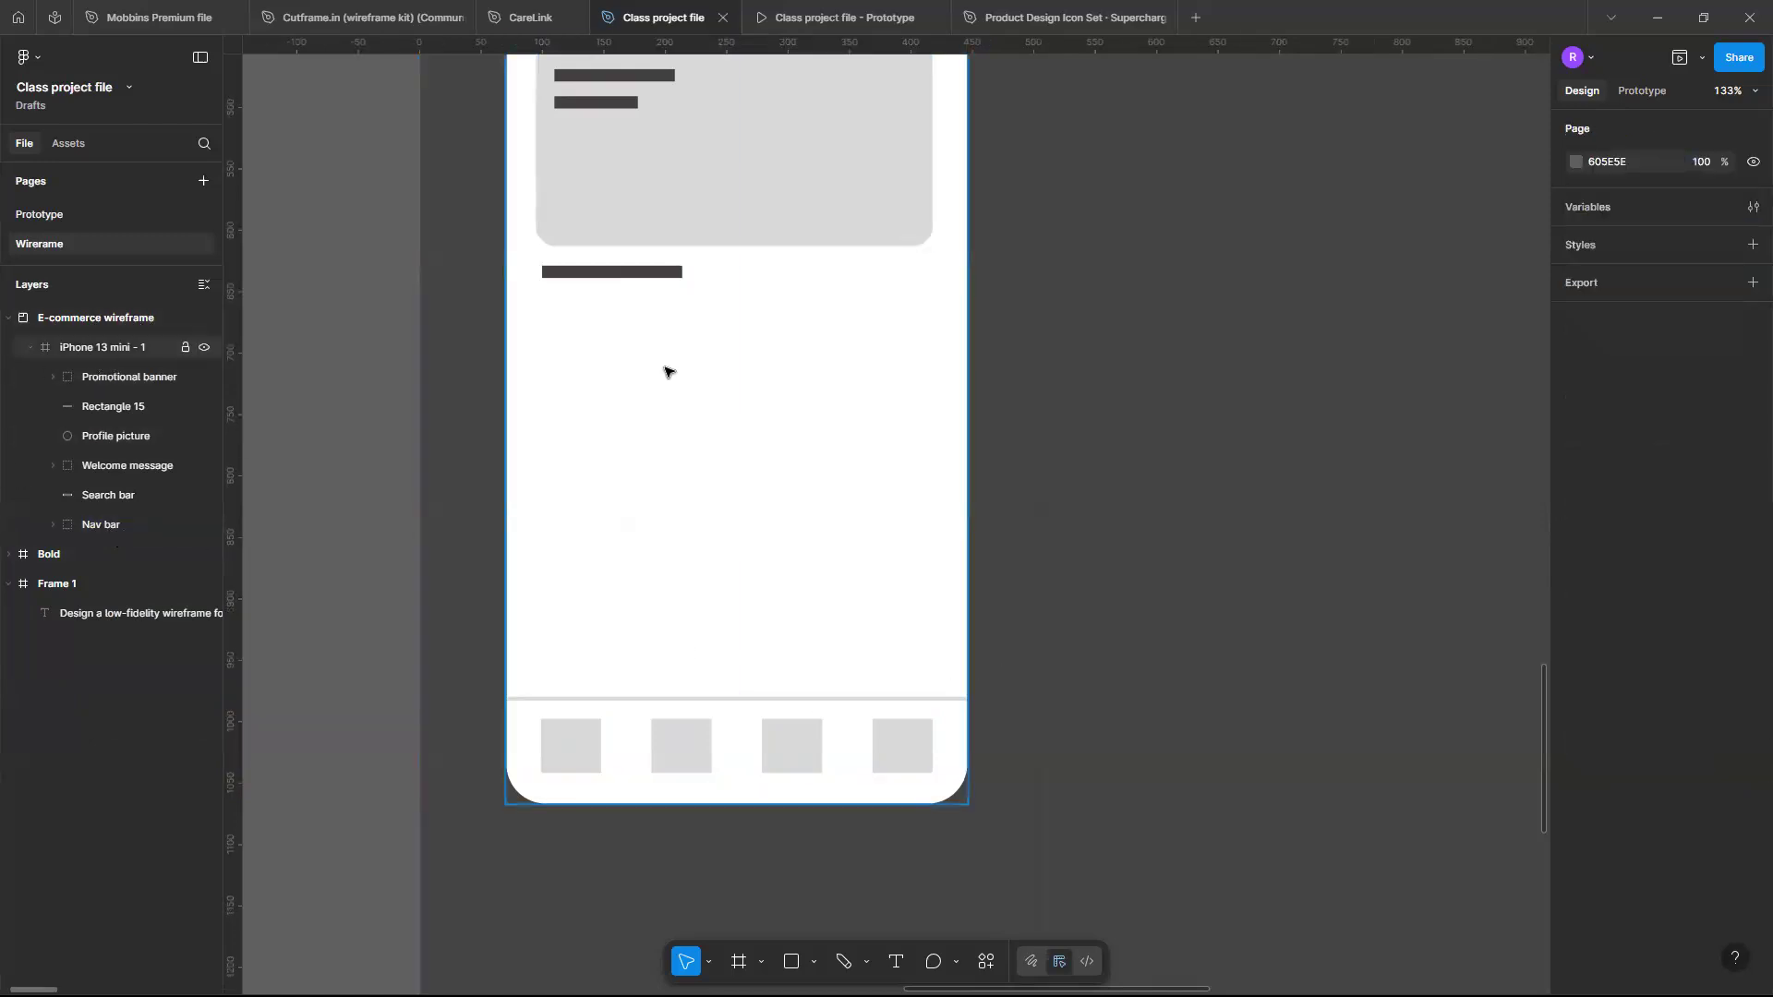
scroll(647, 368, up, 5)
scroll(248, 421, down, 2)
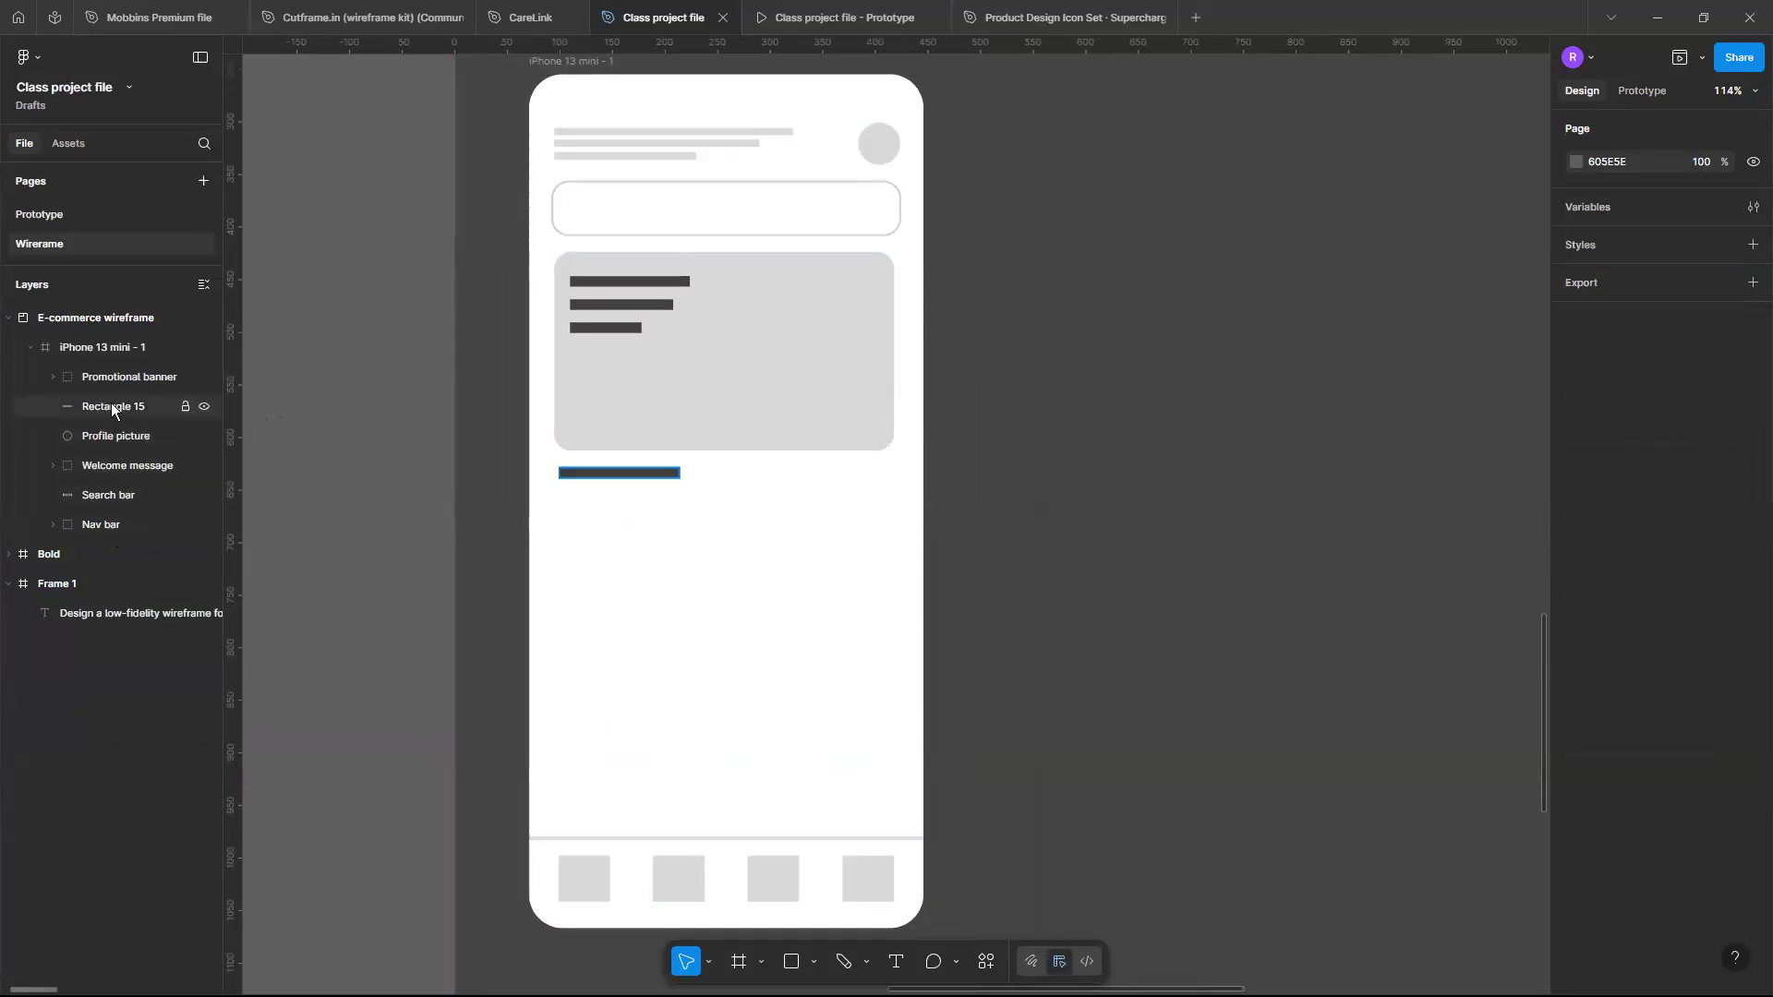
click(618, 472)
scroll(659, 481, up, 1)
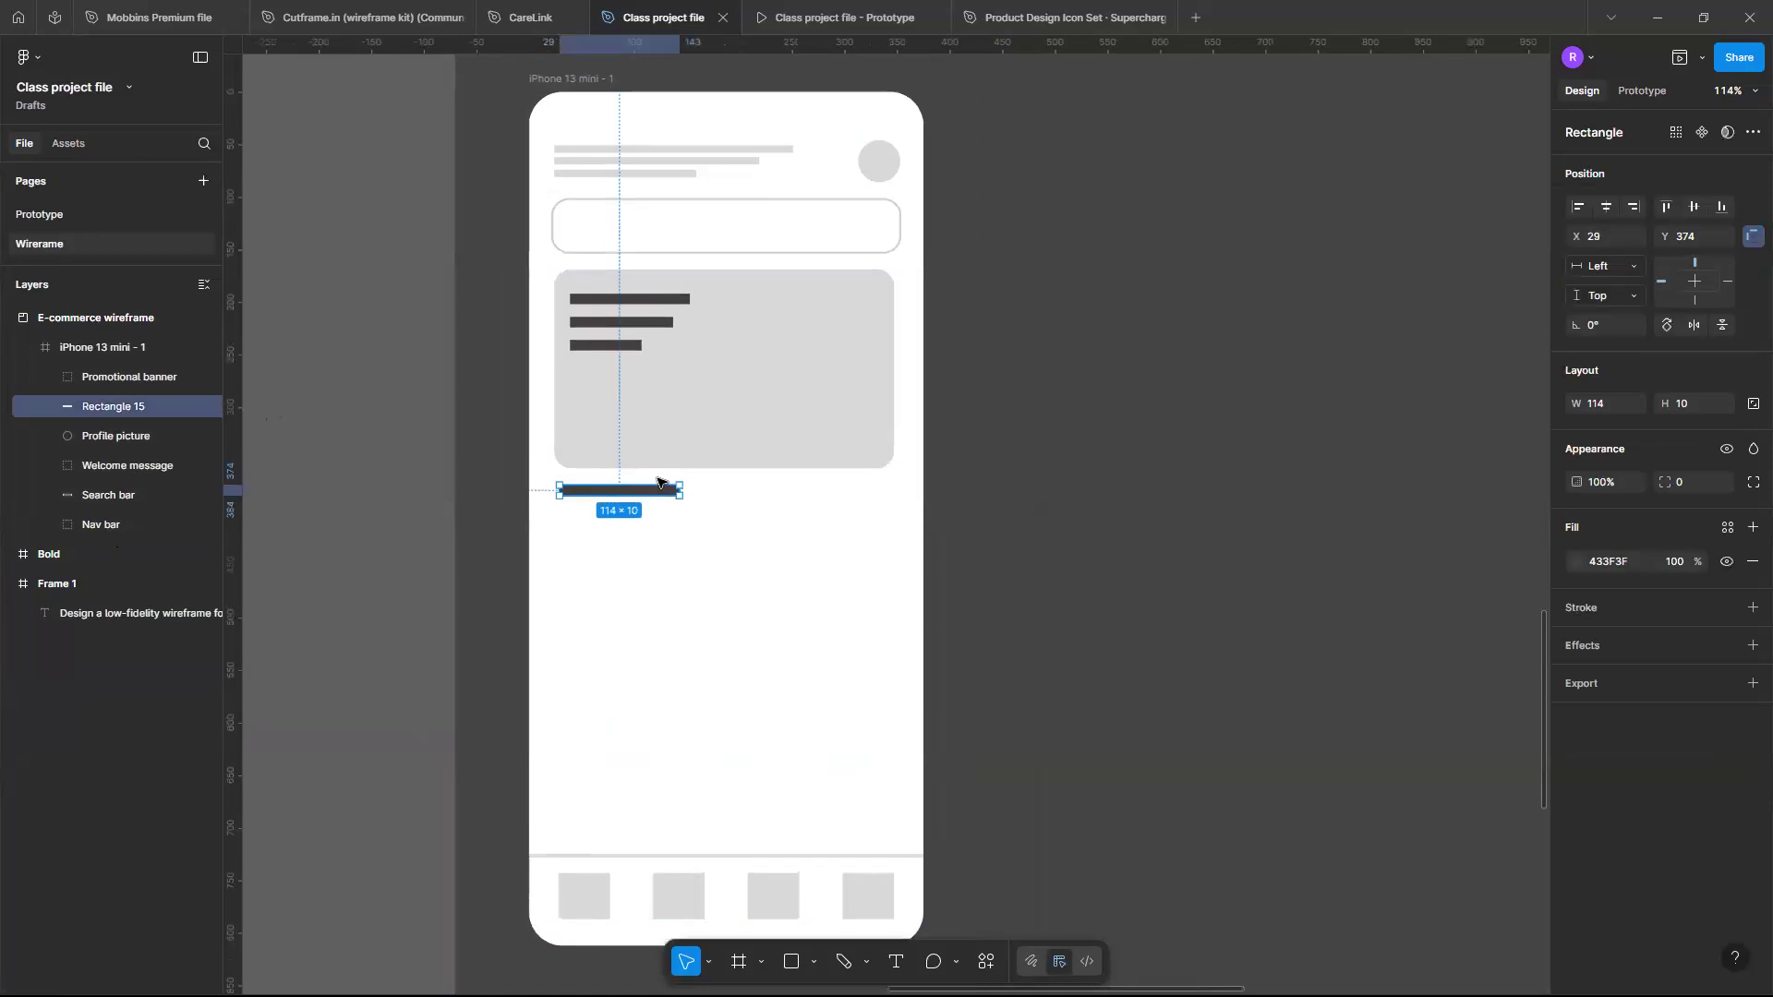
scroll(660, 478, up, 5)
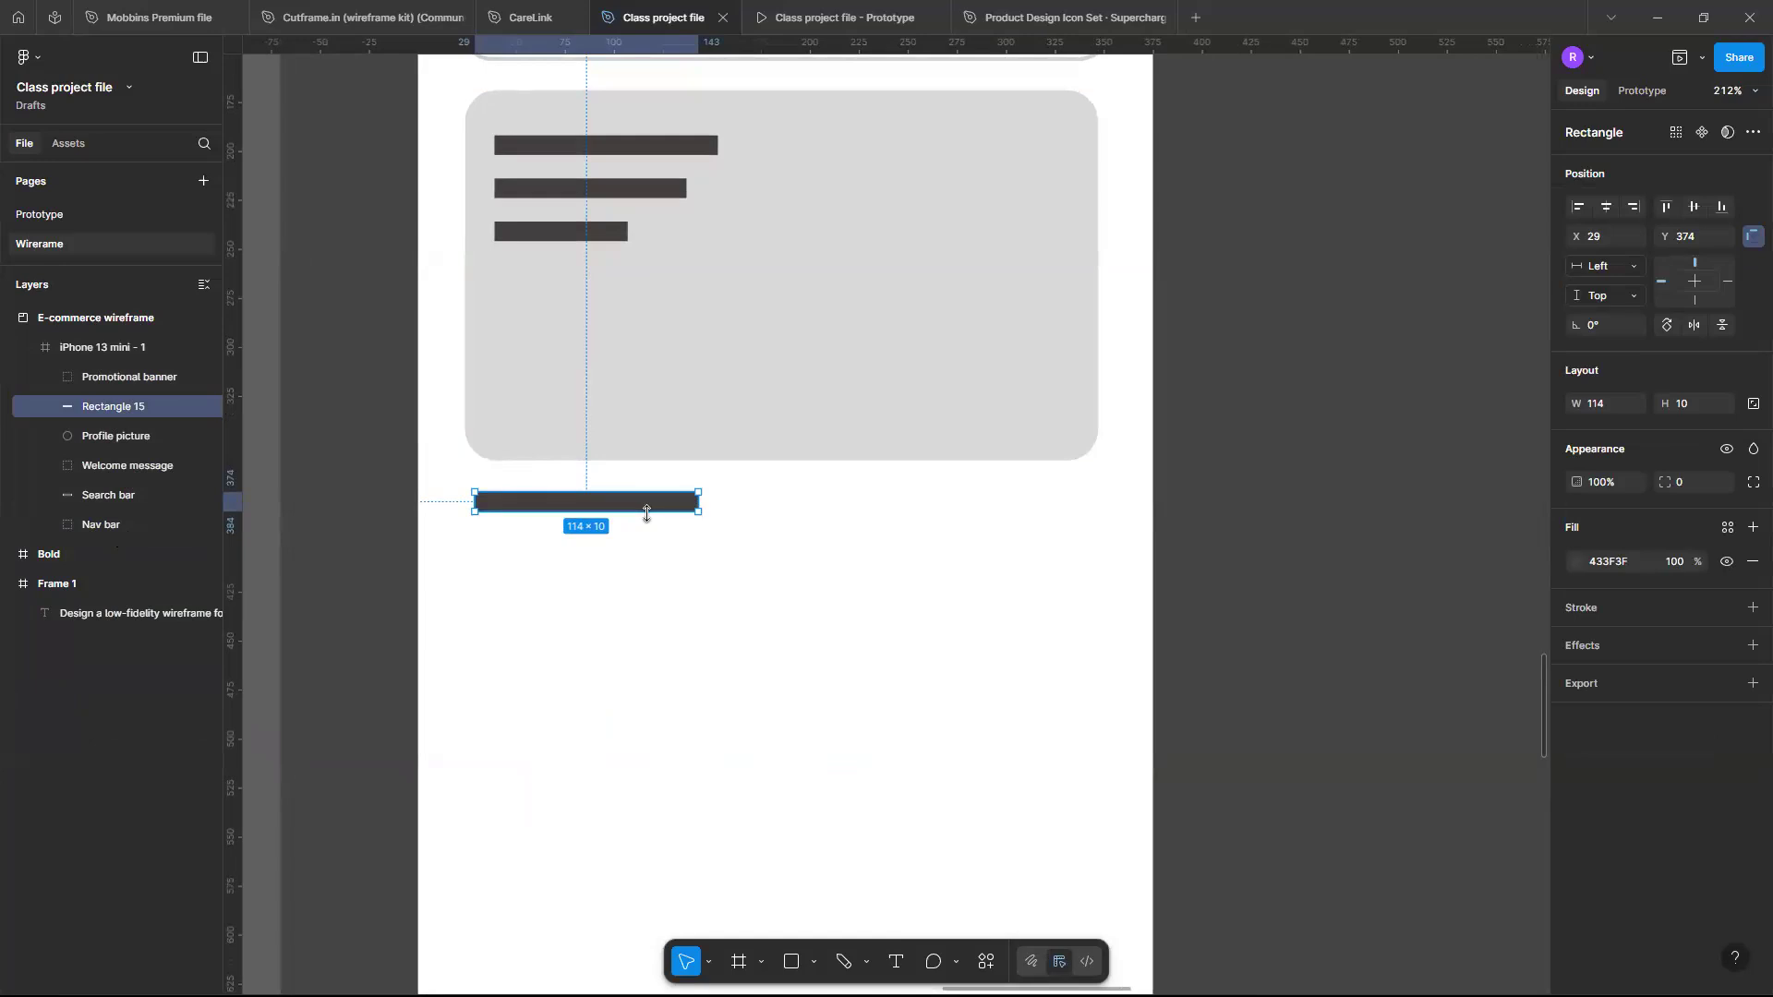
click(777, 404)
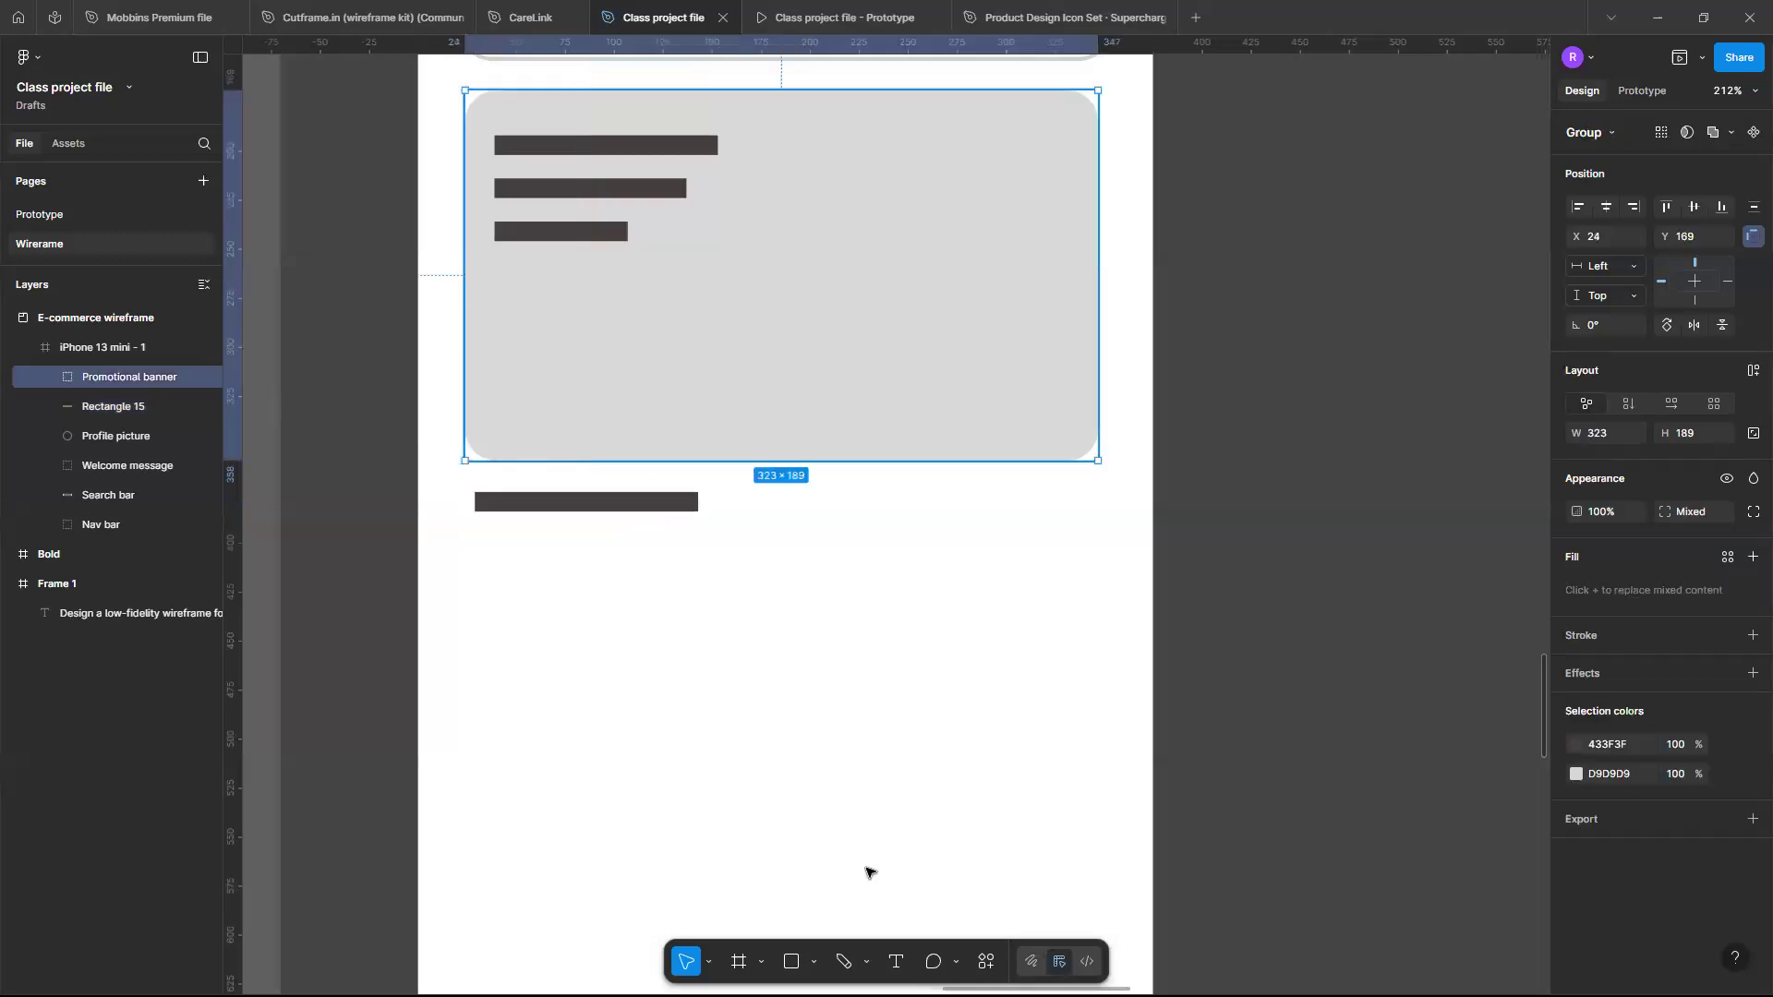
key(r)
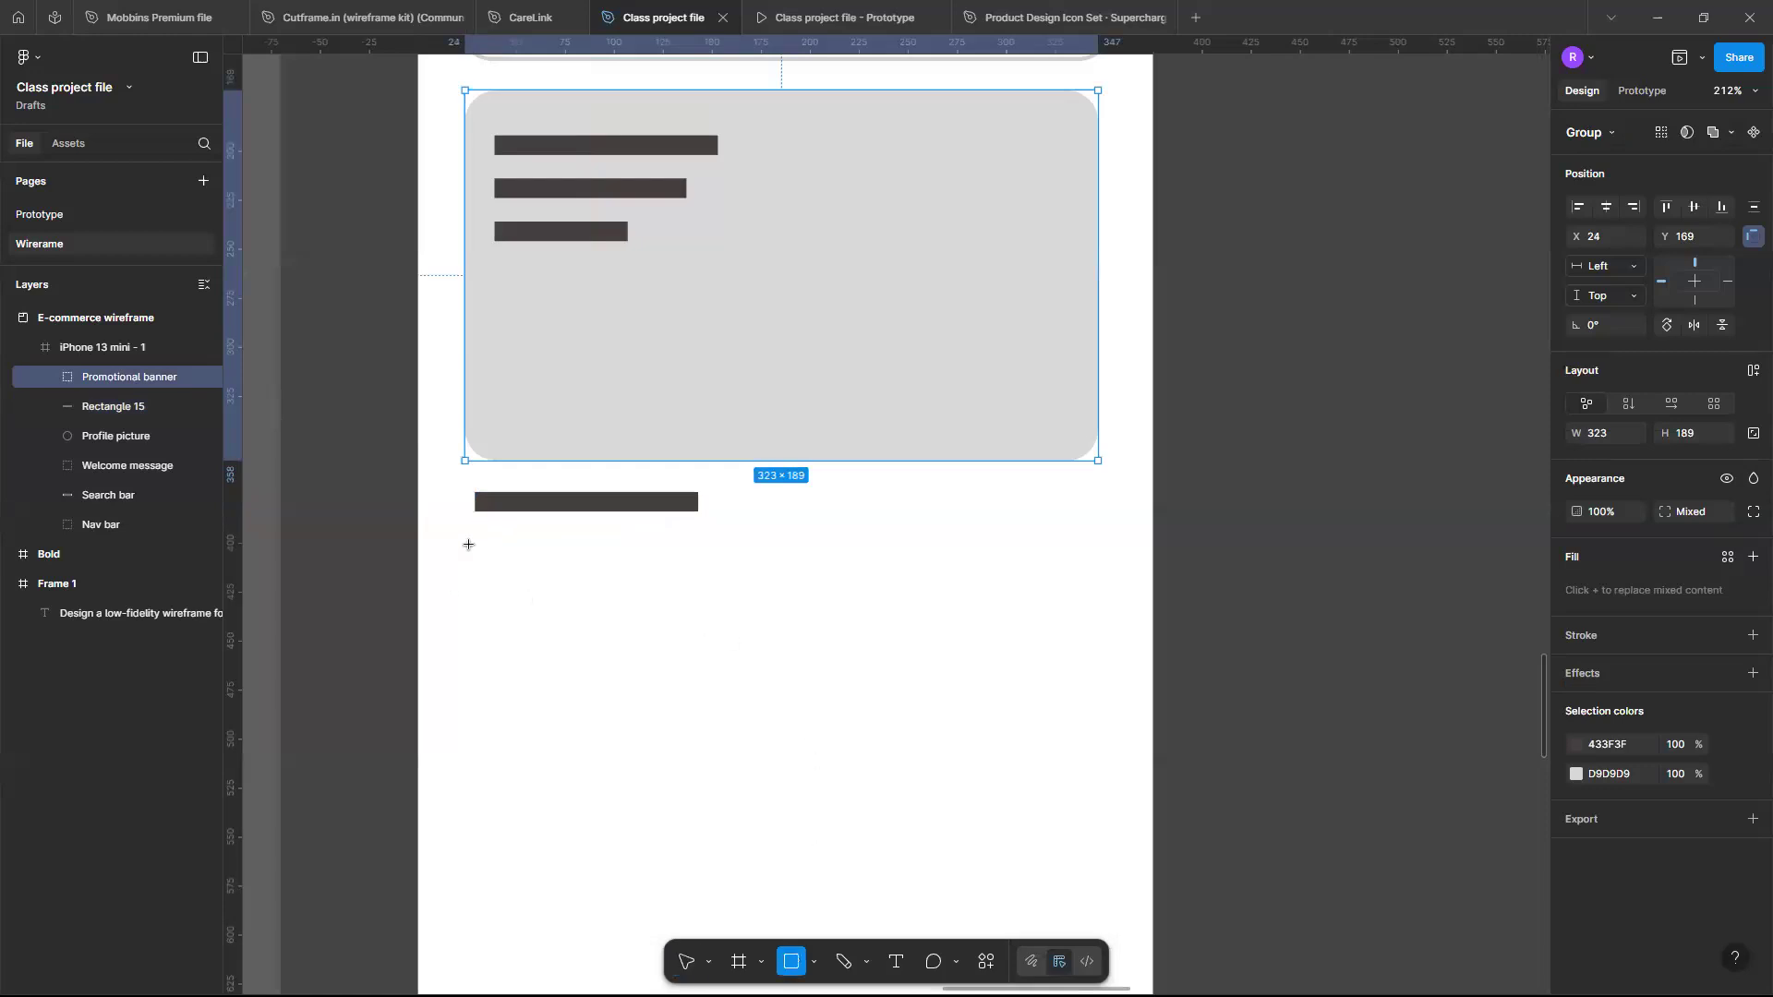
mouse_move(475, 540)
mouse_down()
mouse_move(662, 618)
mouse_move(665, 745)
mouse_move(687, 729)
mouse_move(673, 677)
mouse_up()
- Set the new rectangle's corner radius to 16 and stretch its height to about 84
click(1696, 482)
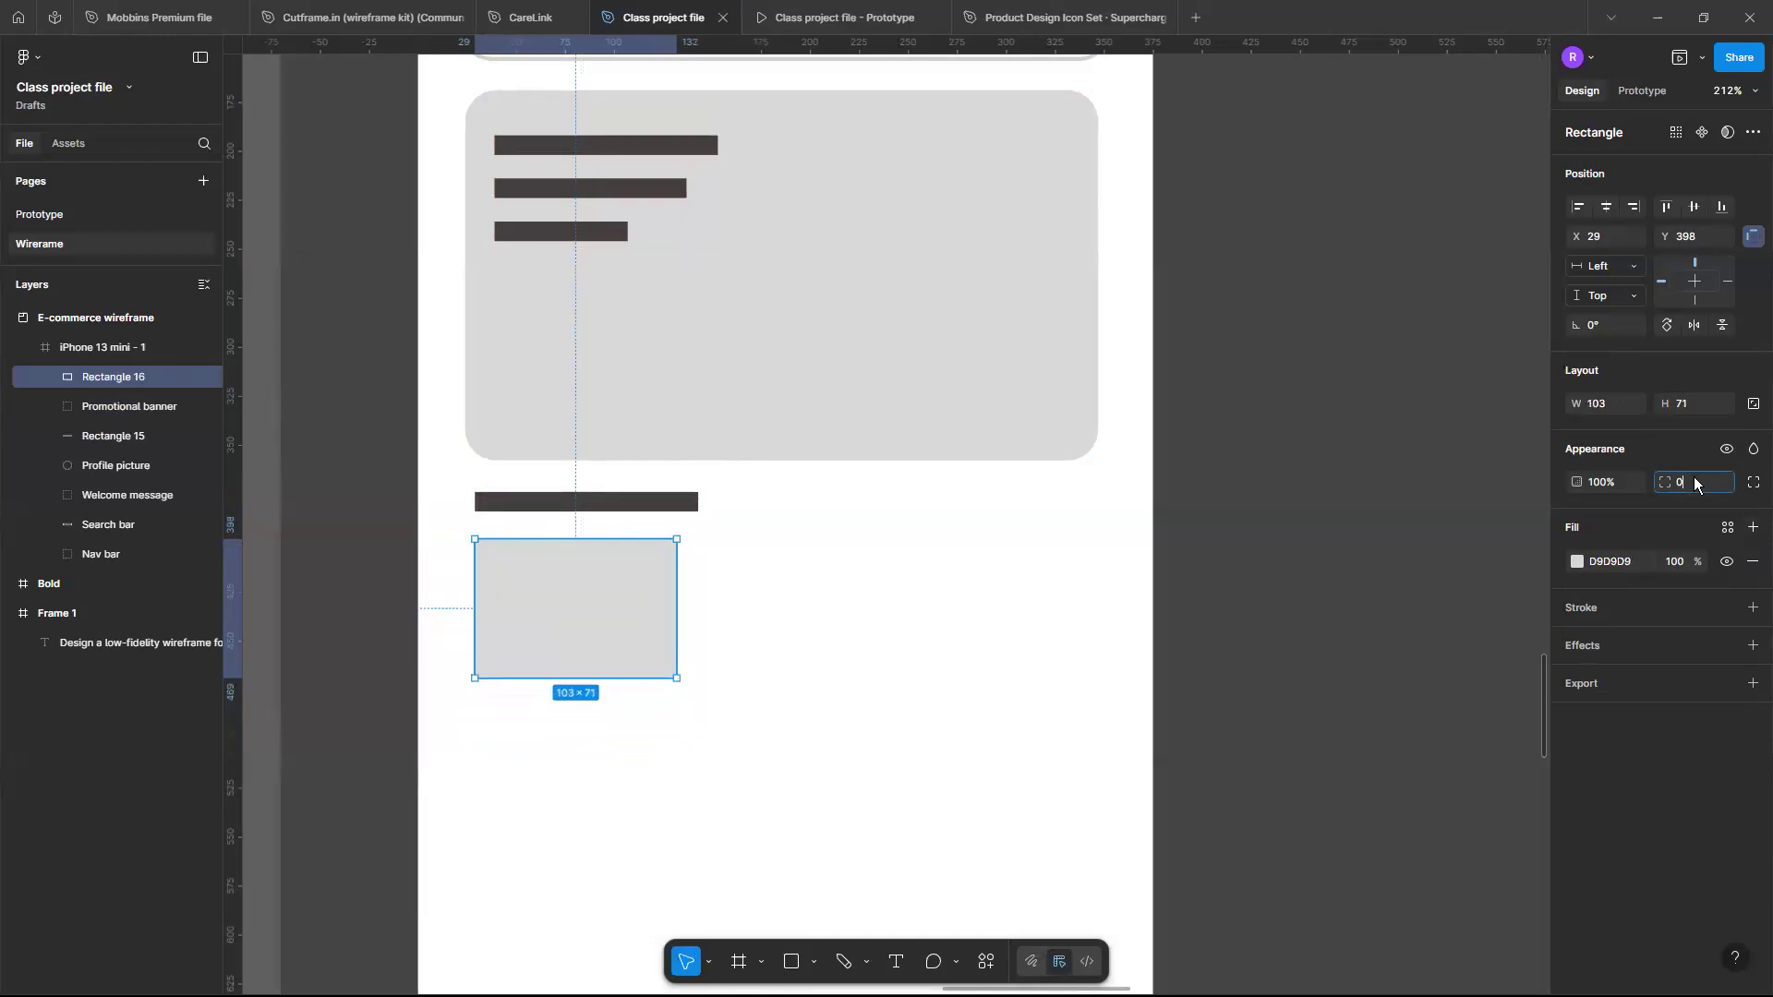
text(16)
key(Return)
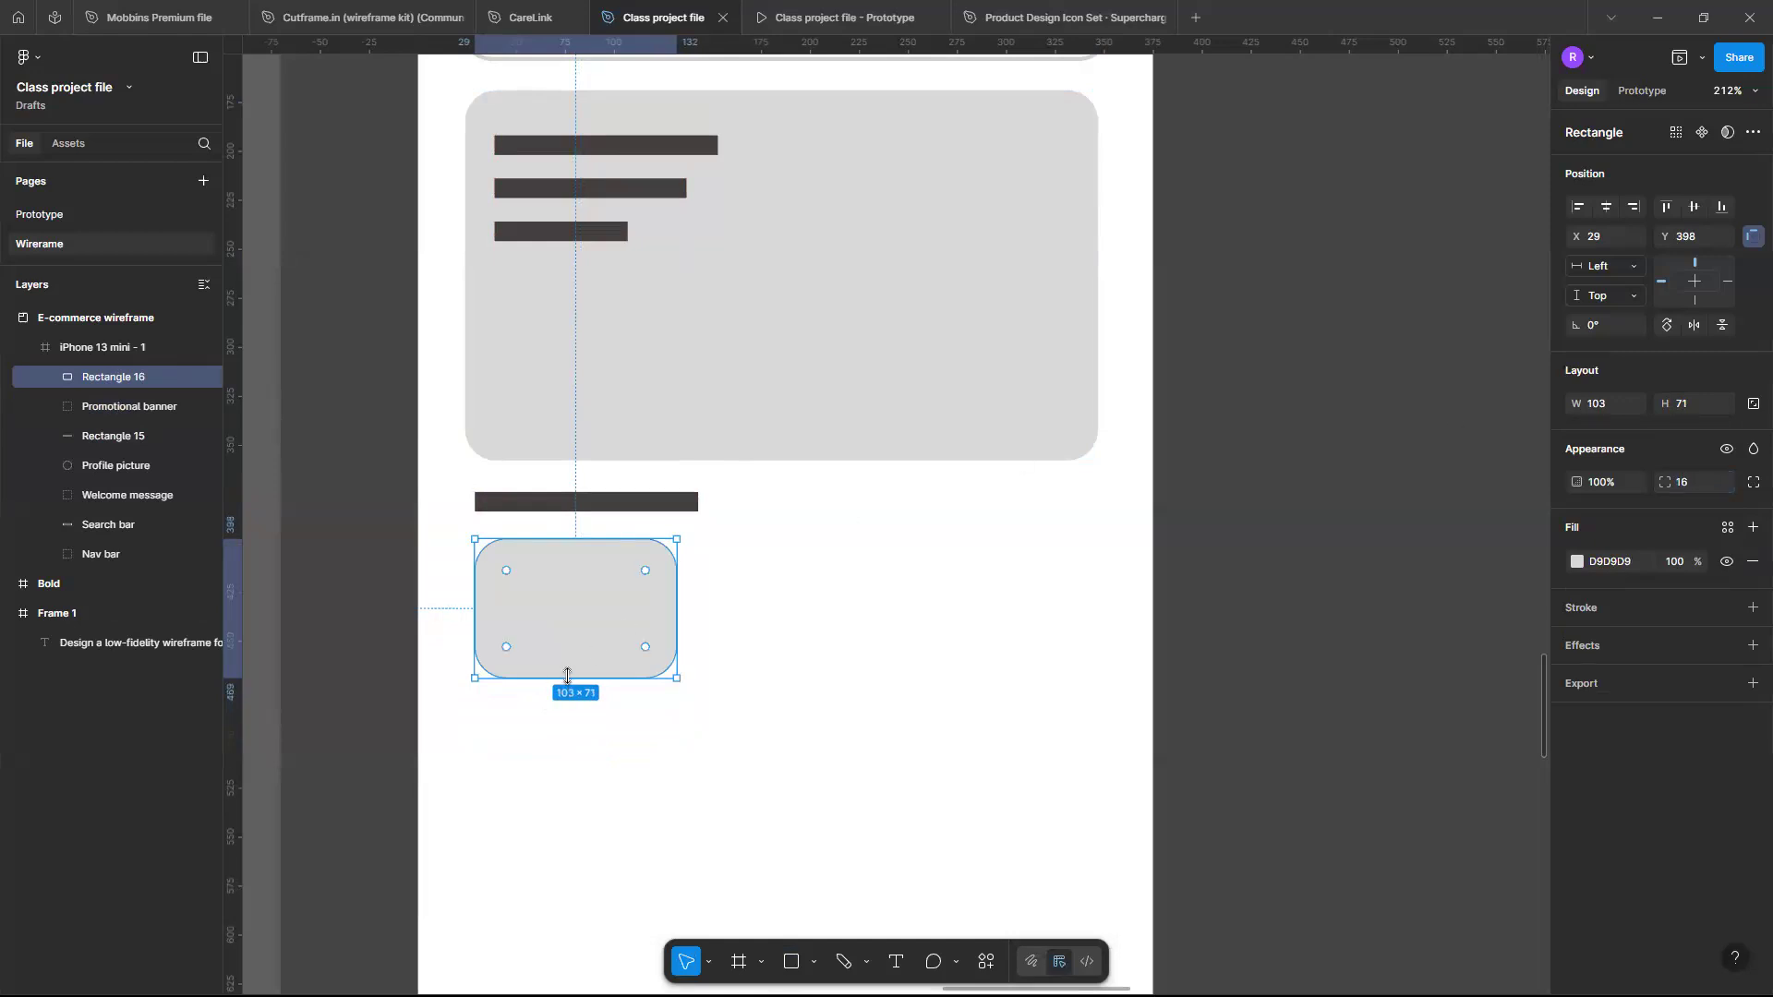
drag(565, 677, 566, 703)
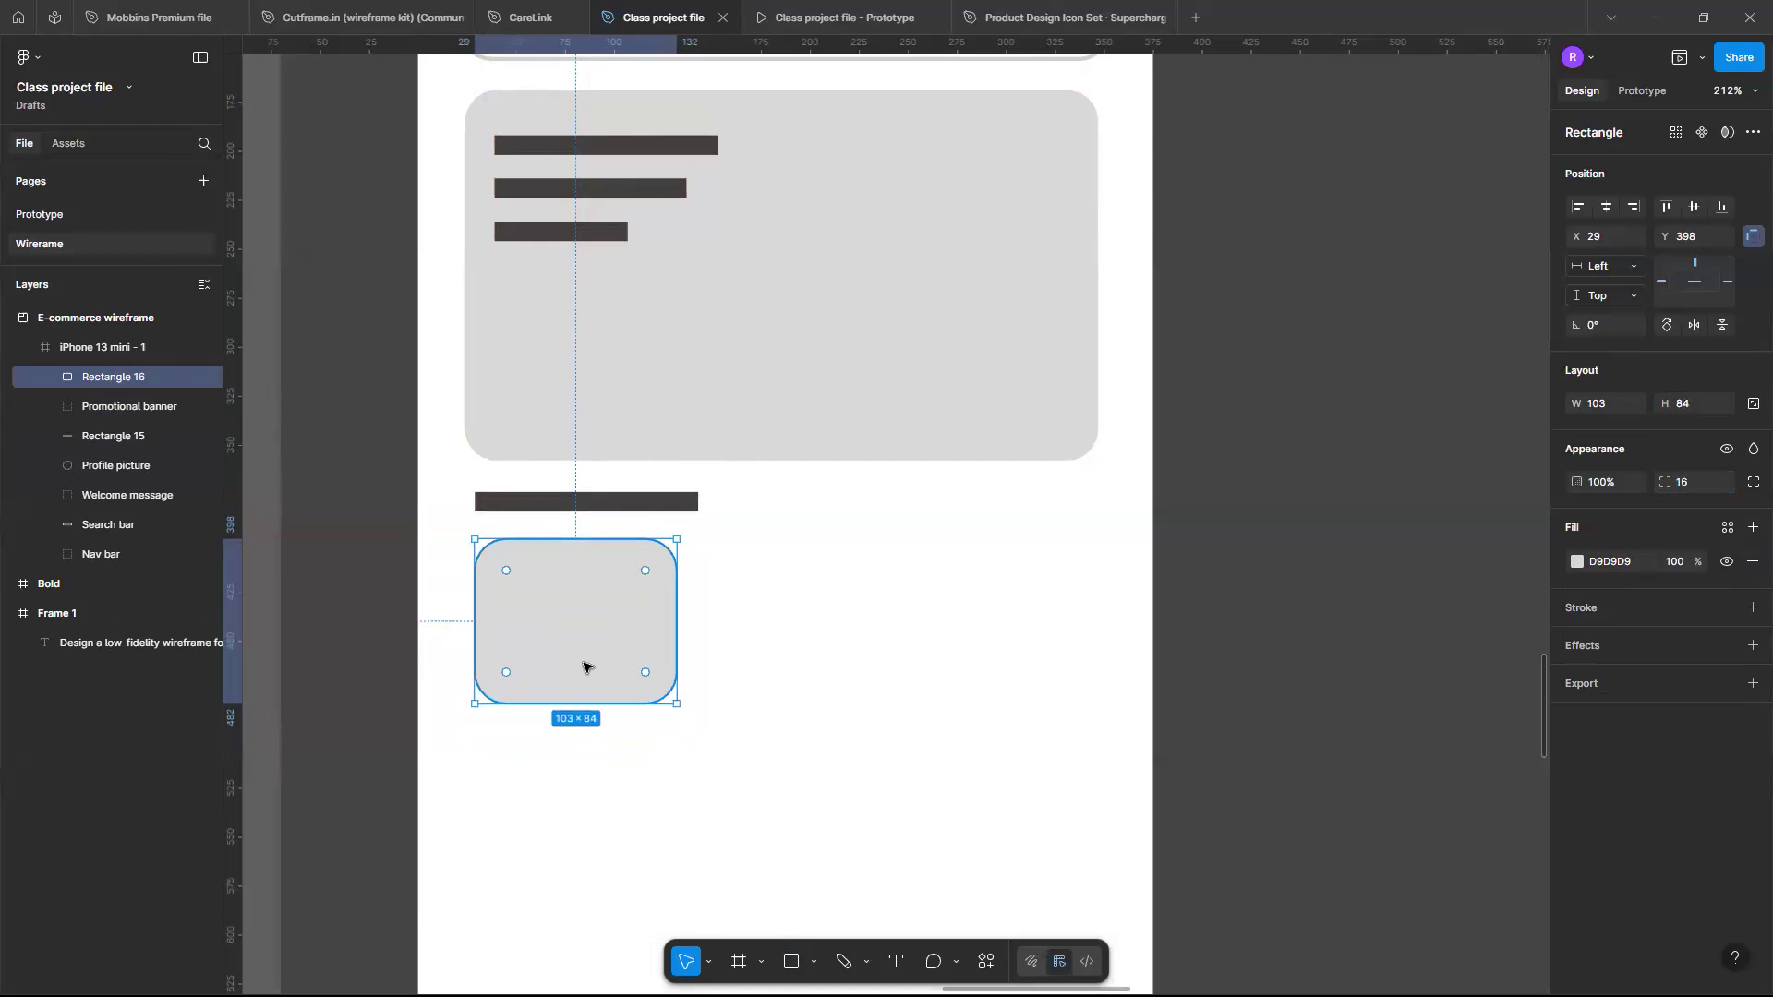
- Duplicate the rounded card twice to form a row of three cards under the heading bar
drag(588, 663, 809, 656)
key(ctrl+z)
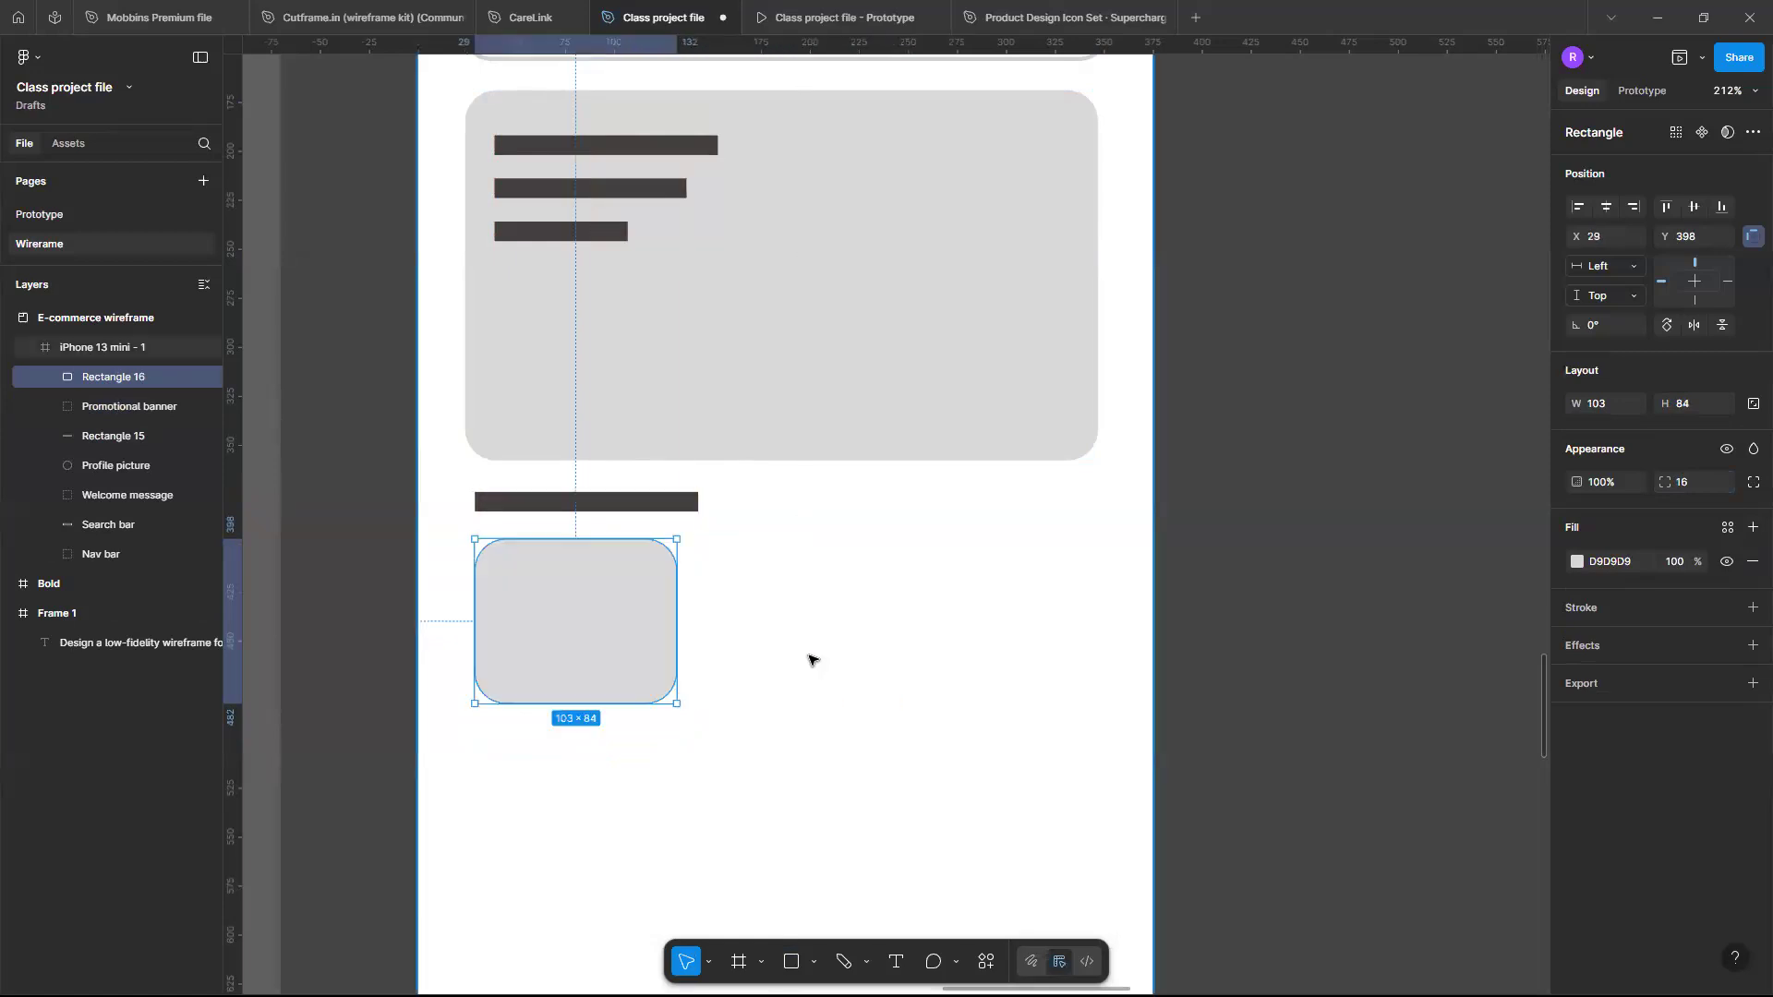
key(ctrl+d)
drag(645, 639, 868, 639)
key(ctrl+d)
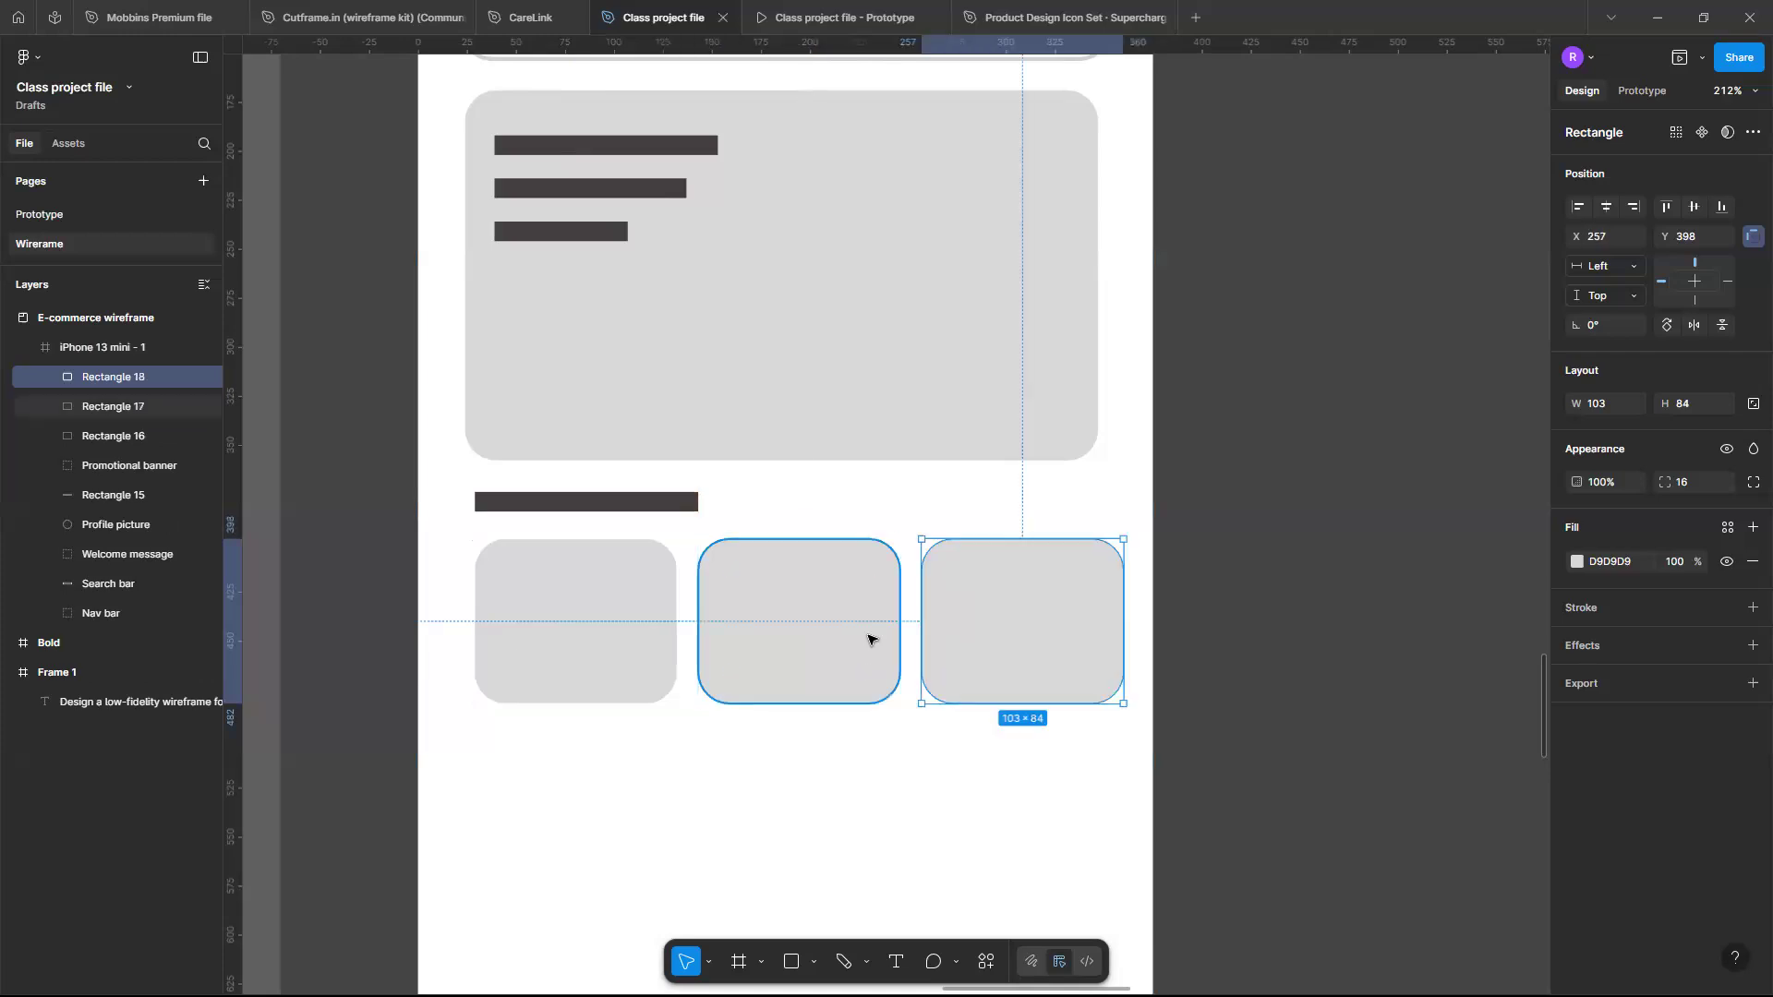
- Duplicate the section heading bar below the row of cards
click(642, 766)
scroll(642, 767, down, 3)
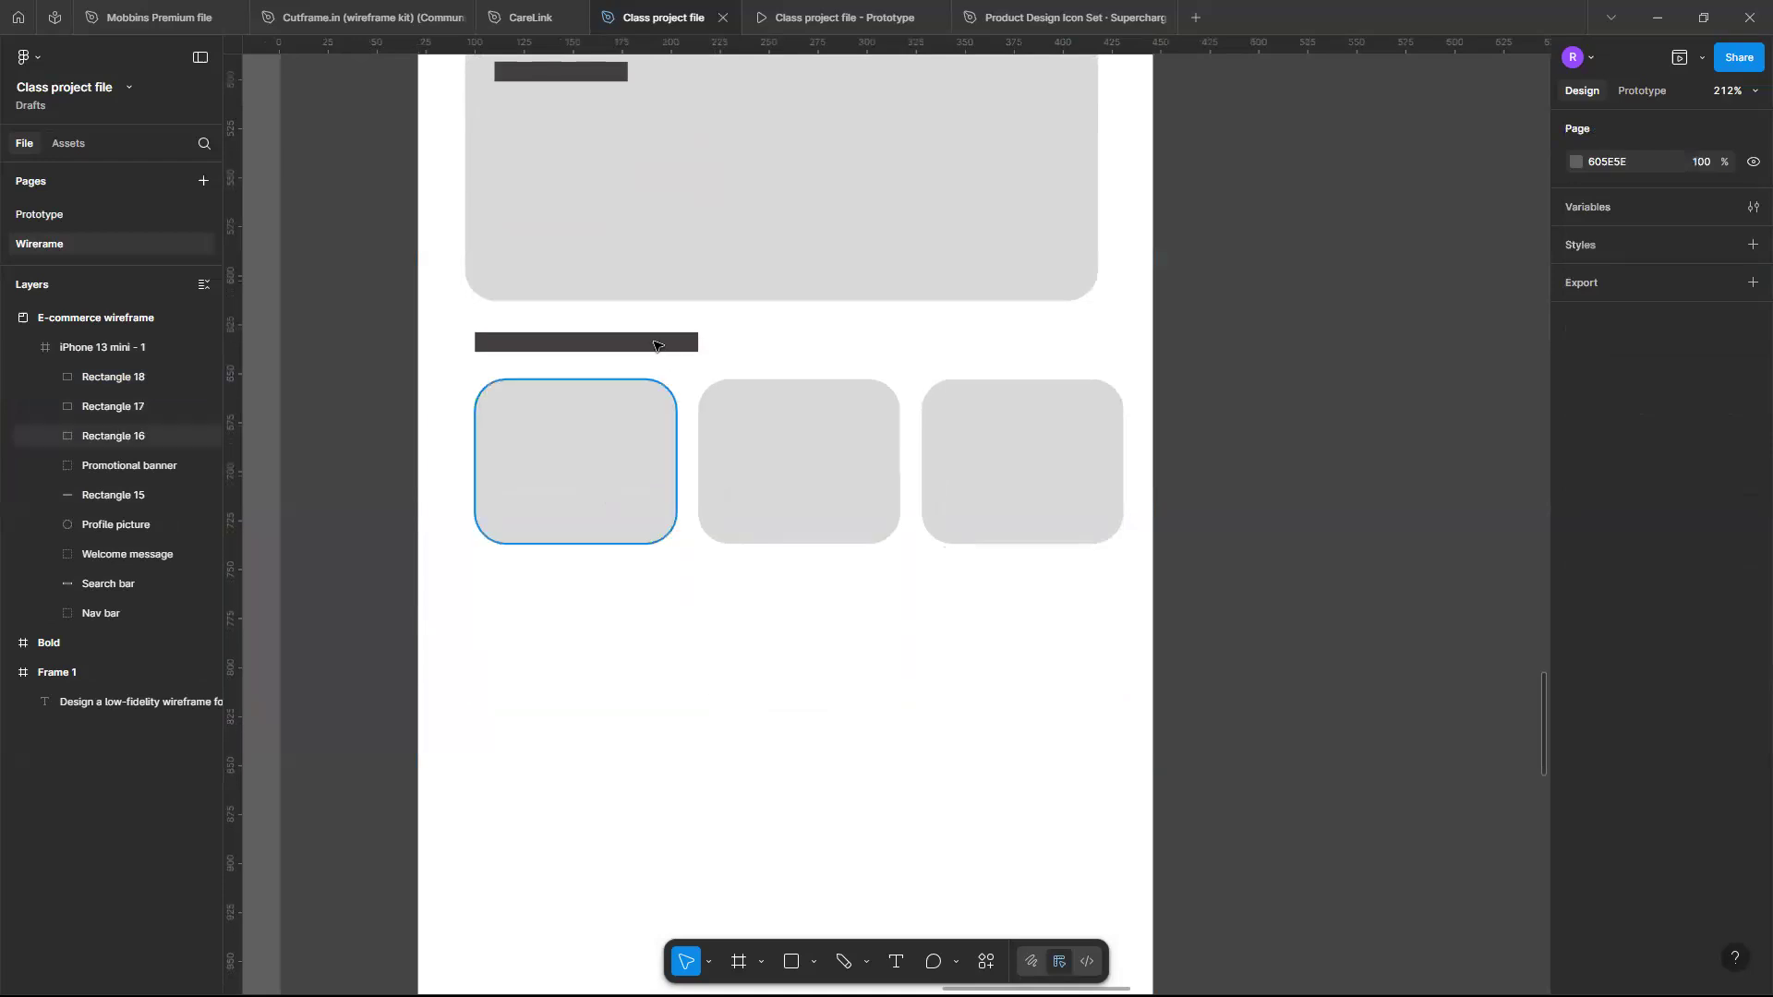
drag(649, 342, 652, 610)
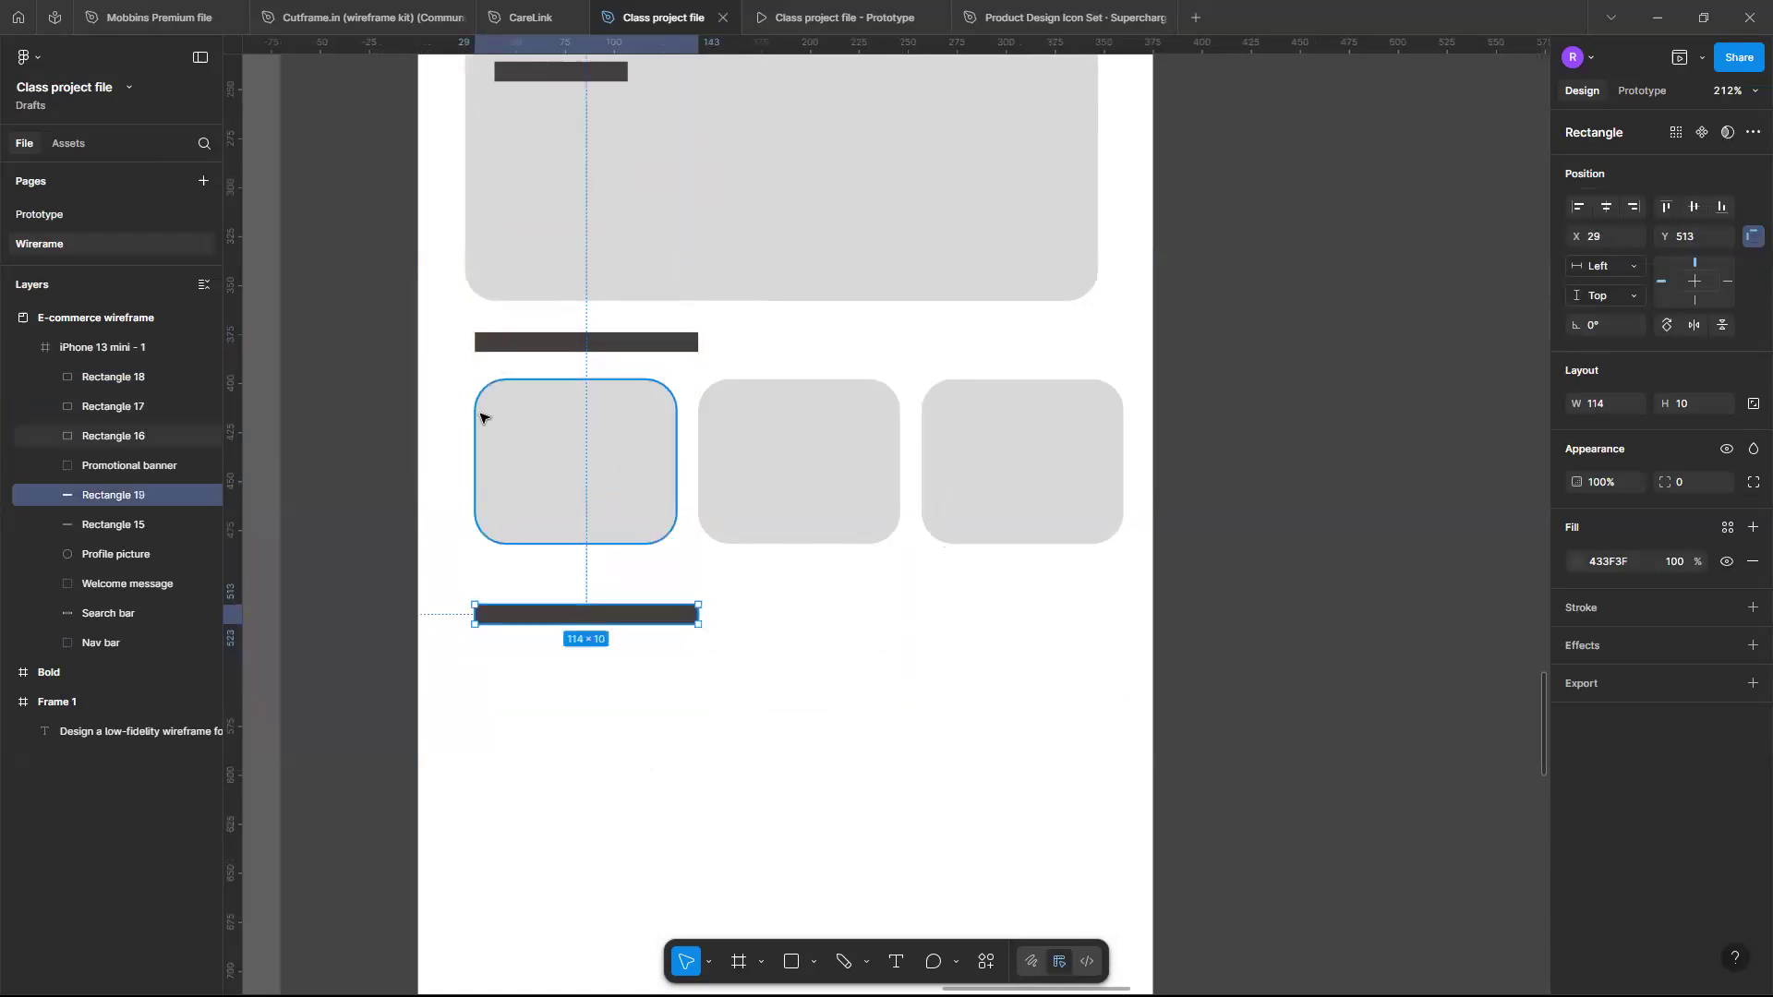
- Select the three cards and duplicate the row below the second heading bar
click(550, 435)
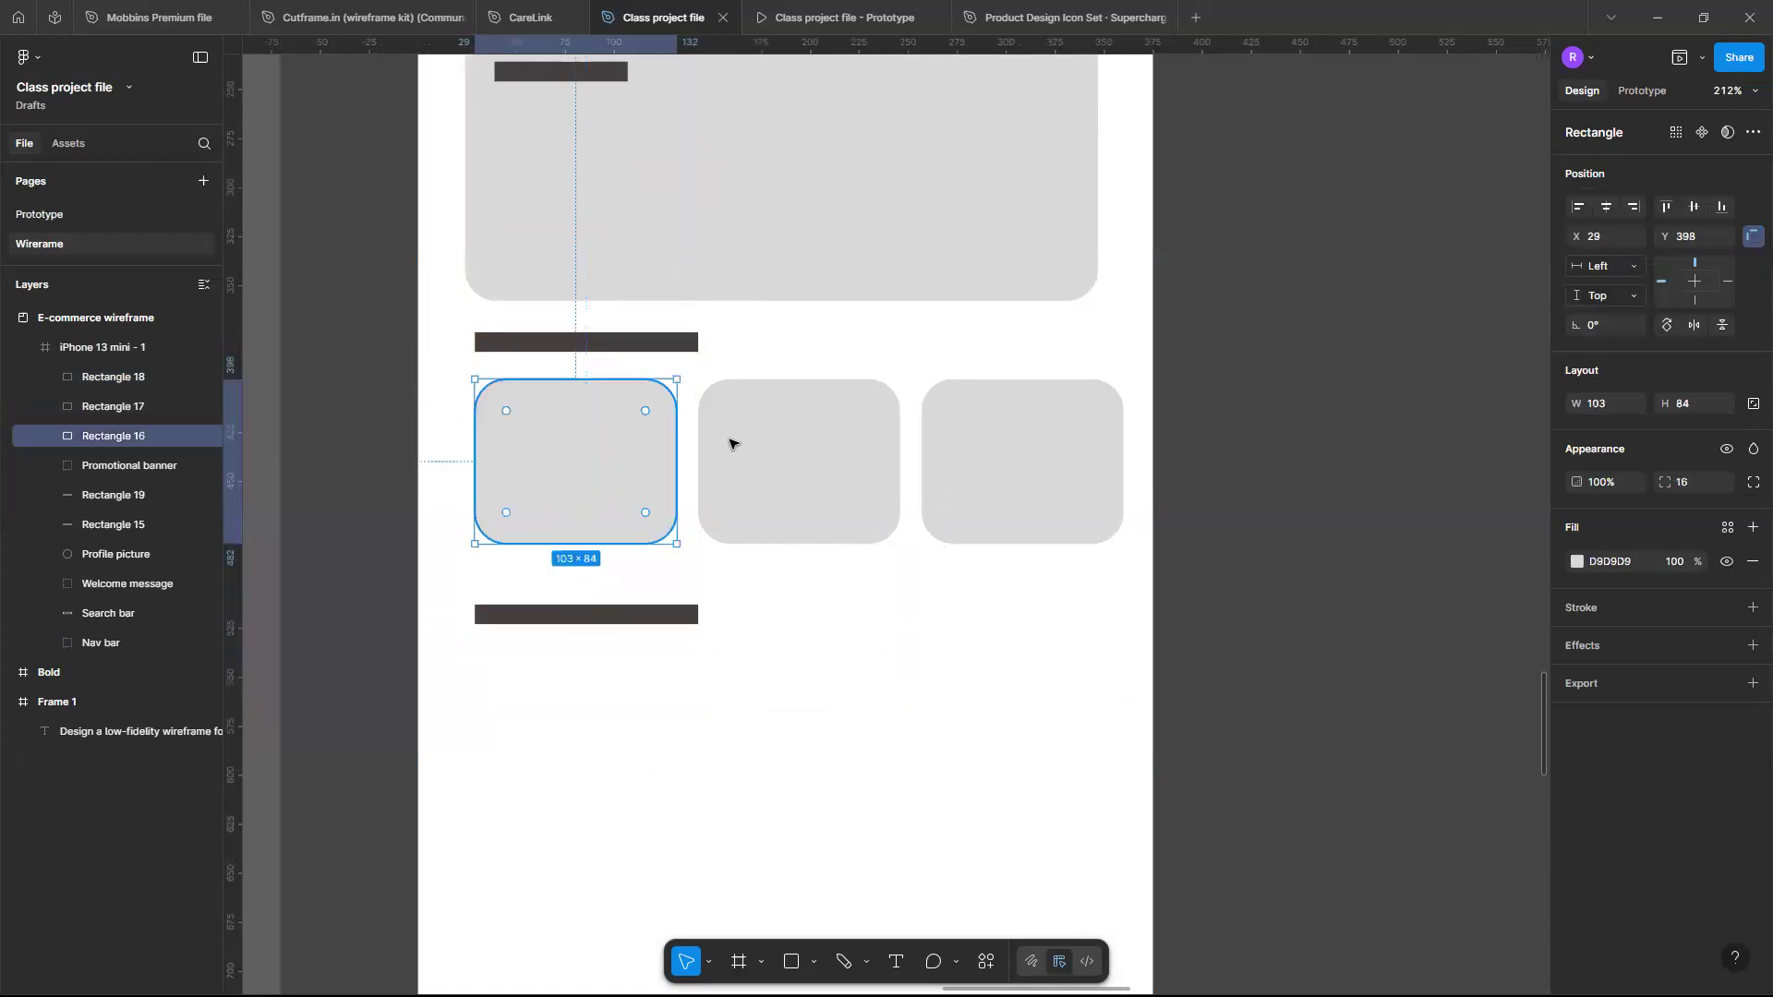
shift+click(879, 447)
shift+click(981, 452)
drag(768, 483, 772, 750)
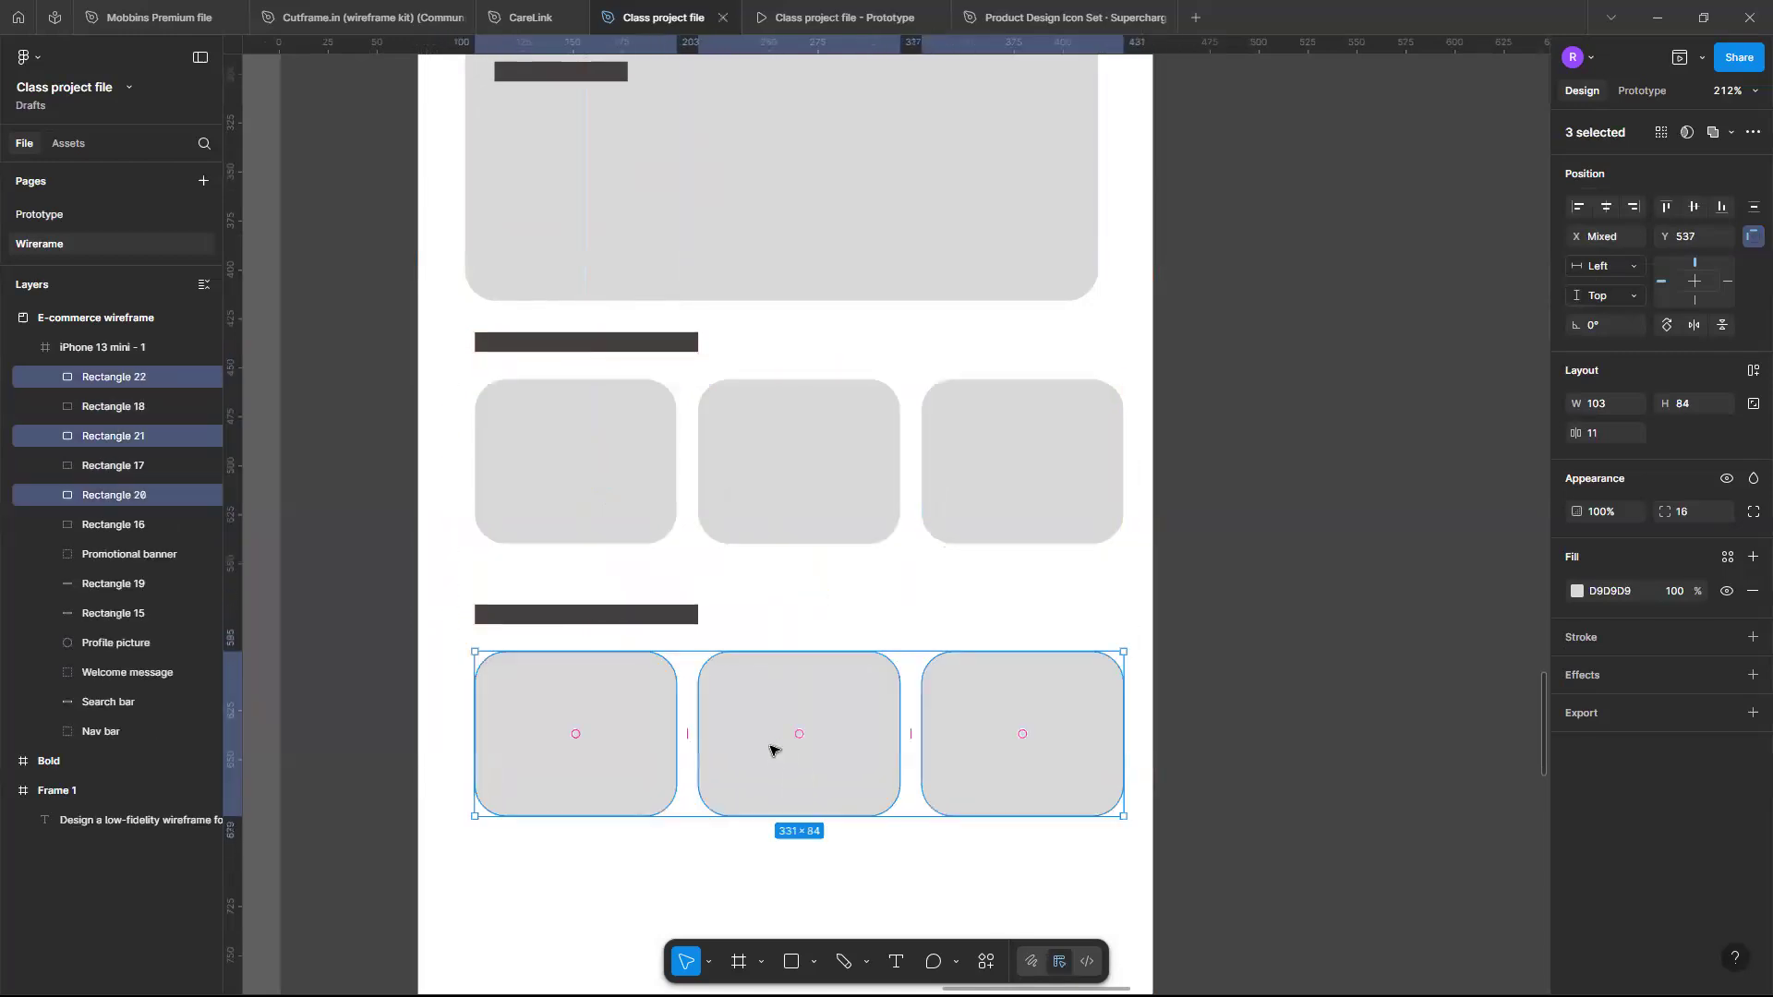
click(942, 860)
scroll(942, 856, down, 5)
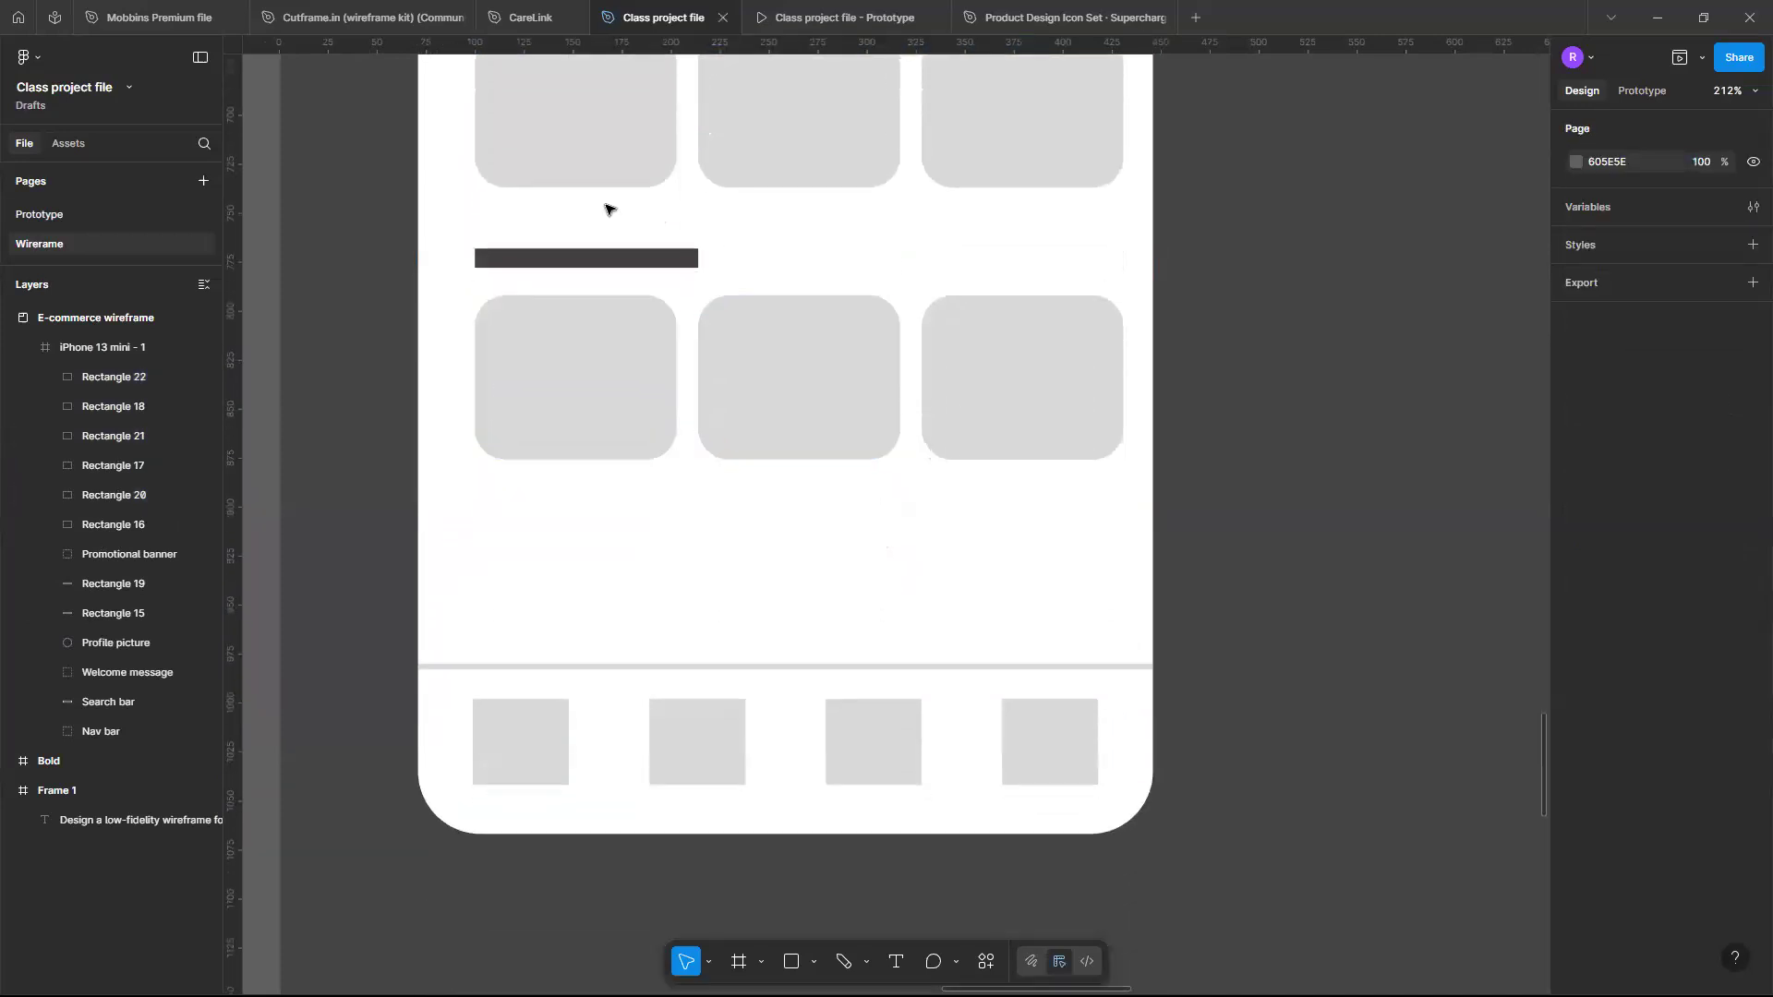
scroll(605, 207, up, 2)
scroll(634, 268, down, 3)
scroll(674, 286, up, 2)
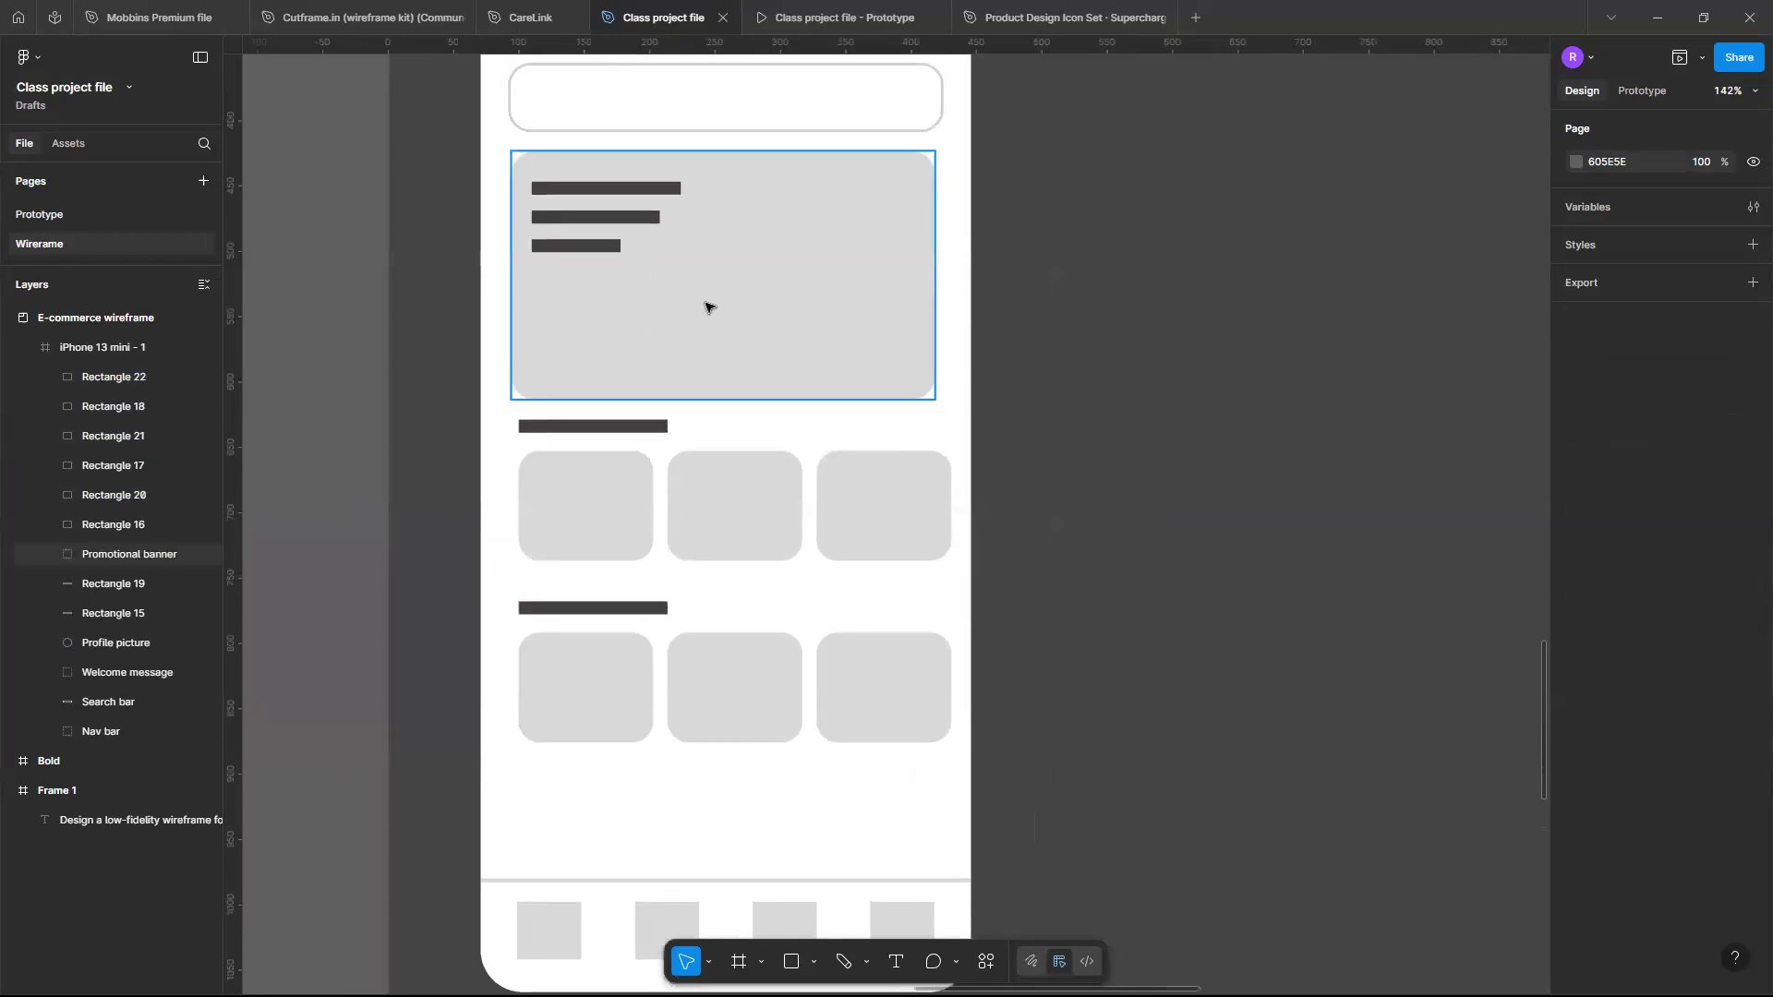
click(708, 305)
drag(674, 365, 745, 895)
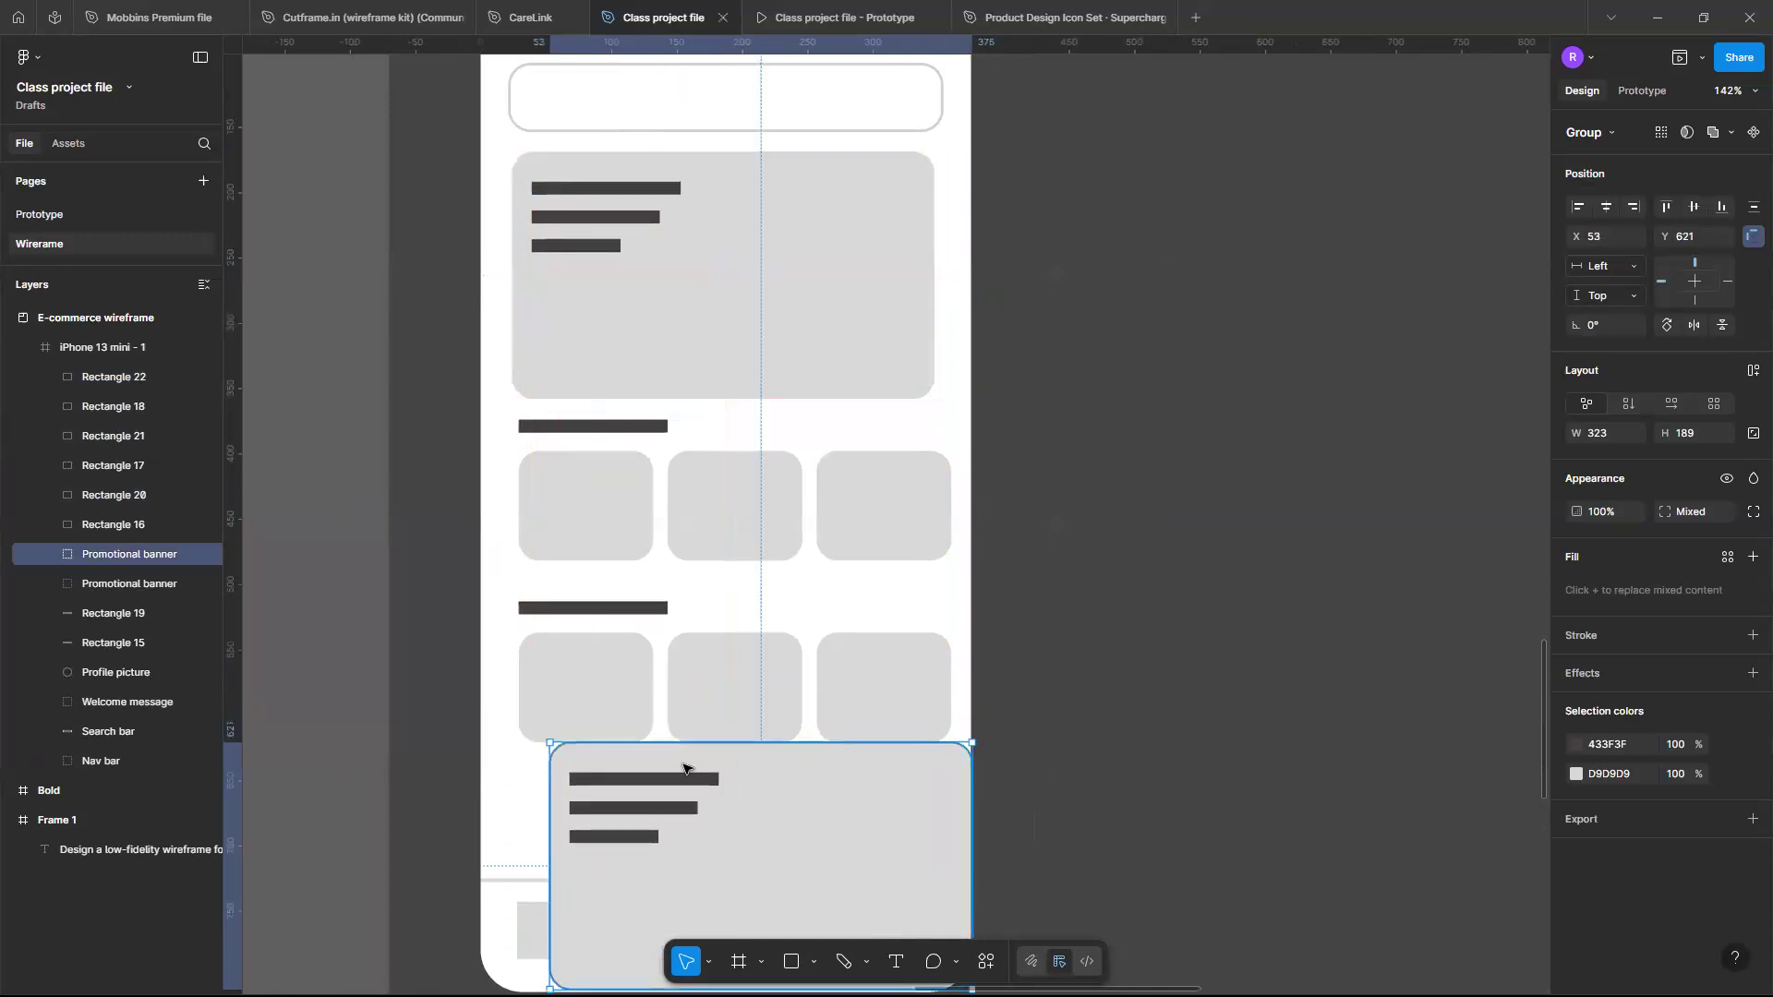
key(ctrl+z)
- Create a wide rounded rectangle about 325 x 73 between the second card row and the nav bar
scroll(618, 533, down, 2)
click(605, 545)
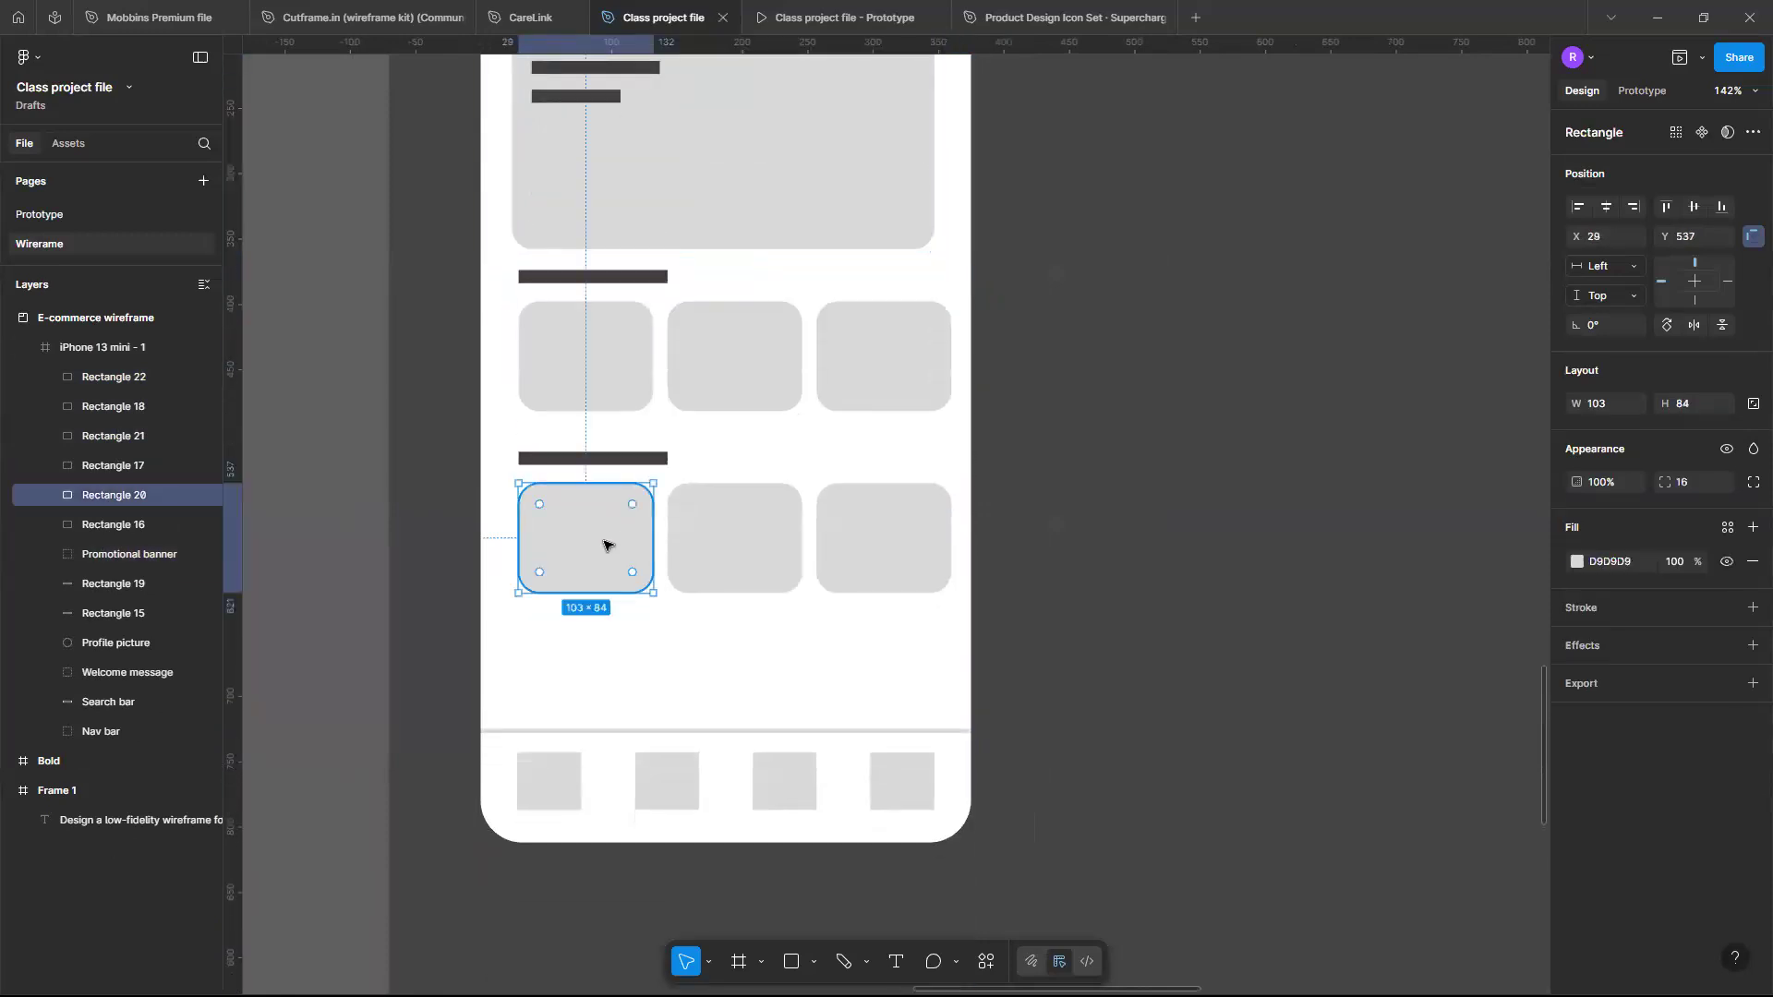
drag(604, 545, 942, 703)
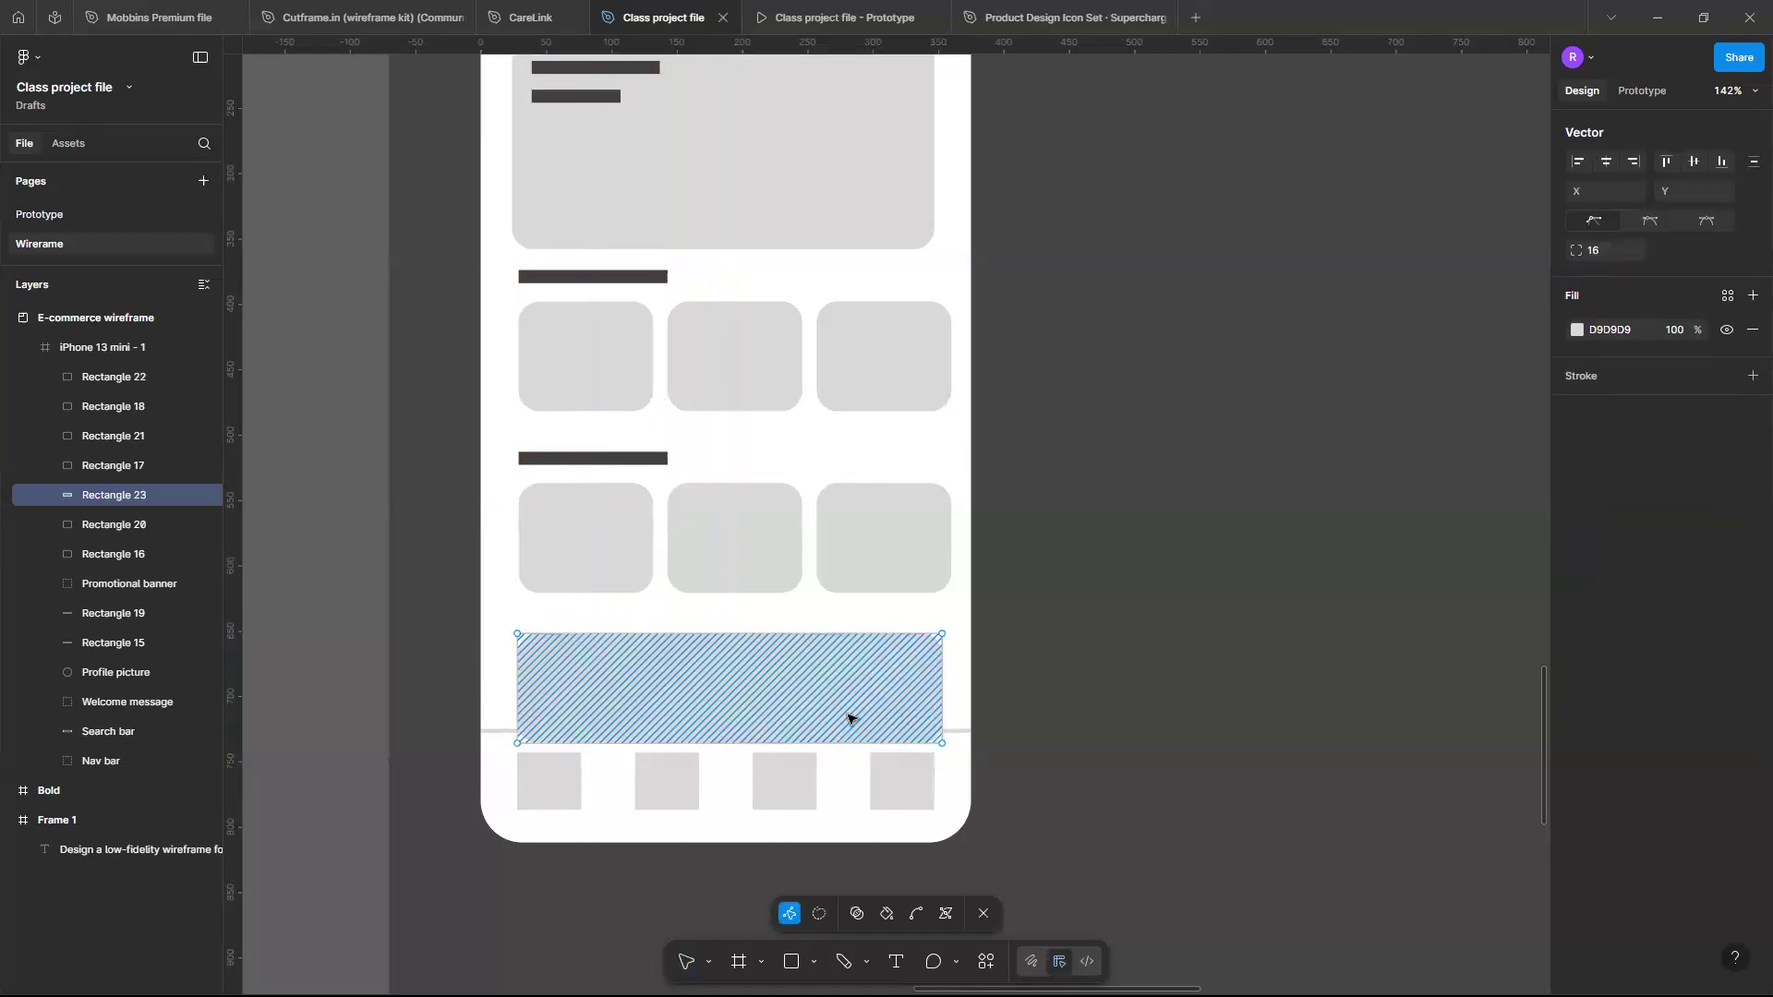
key(Escape)
drag(737, 739, 737, 729)
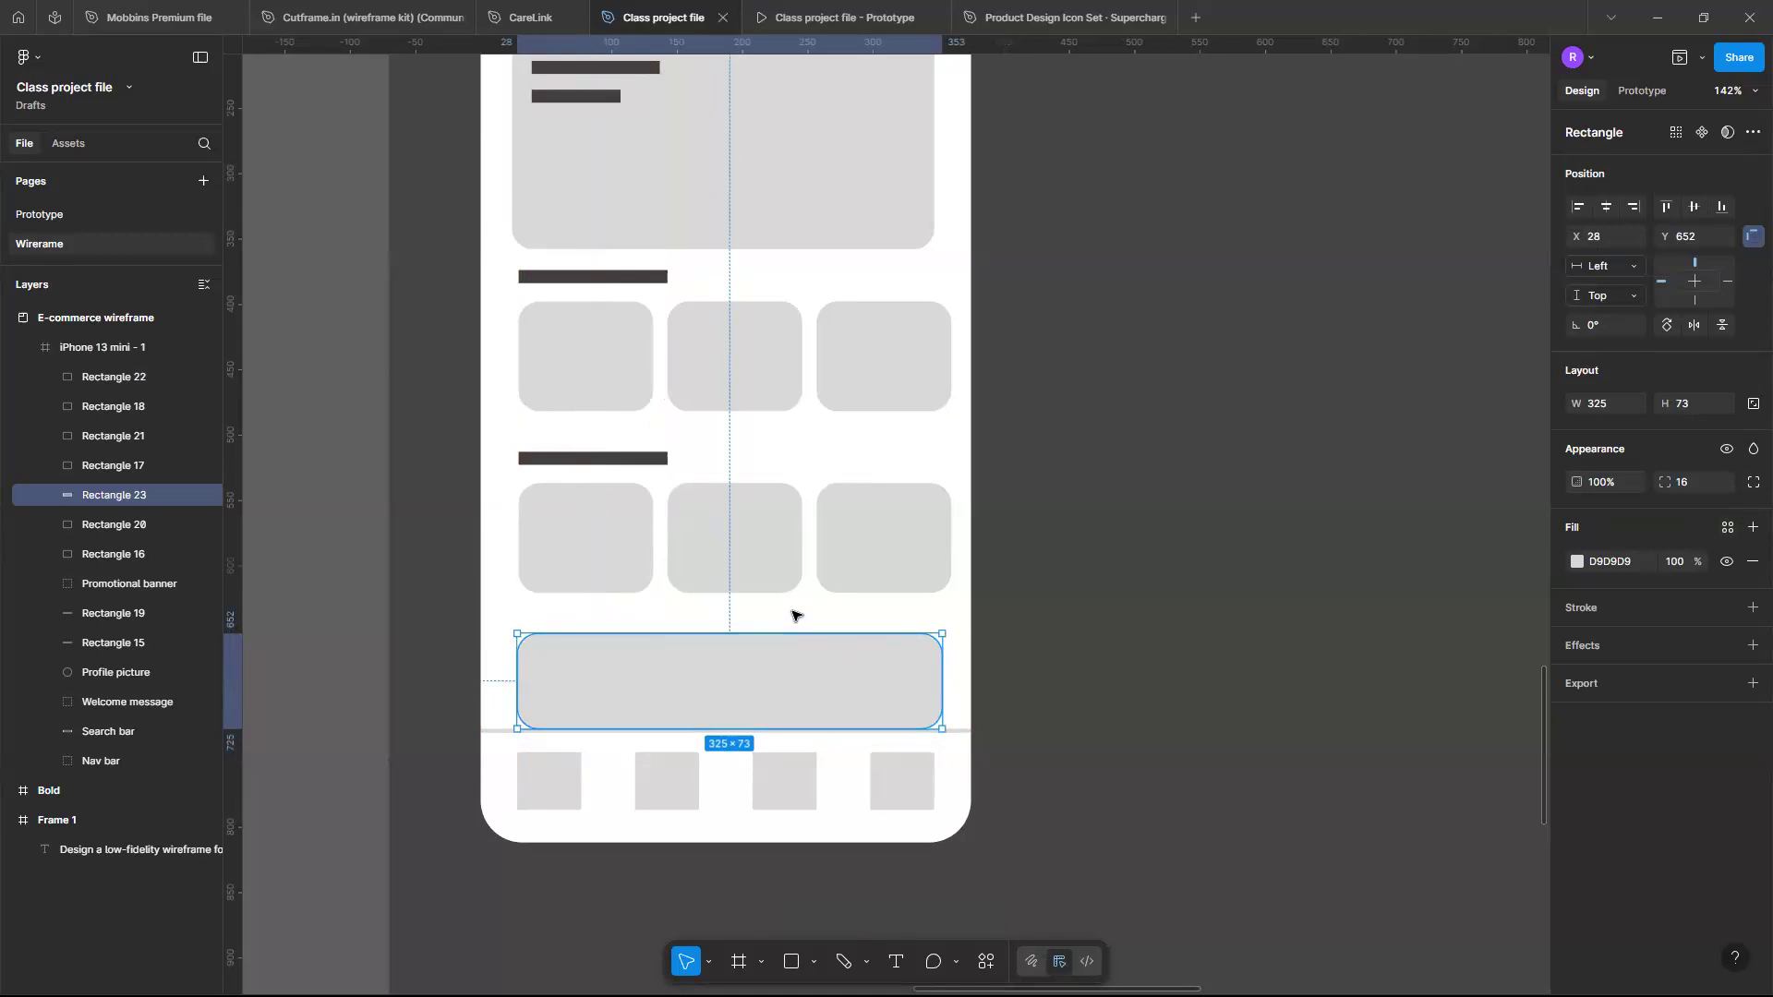
- Extend the wide rectangle upward to a height of about 89
scroll(792, 615, down, 3)
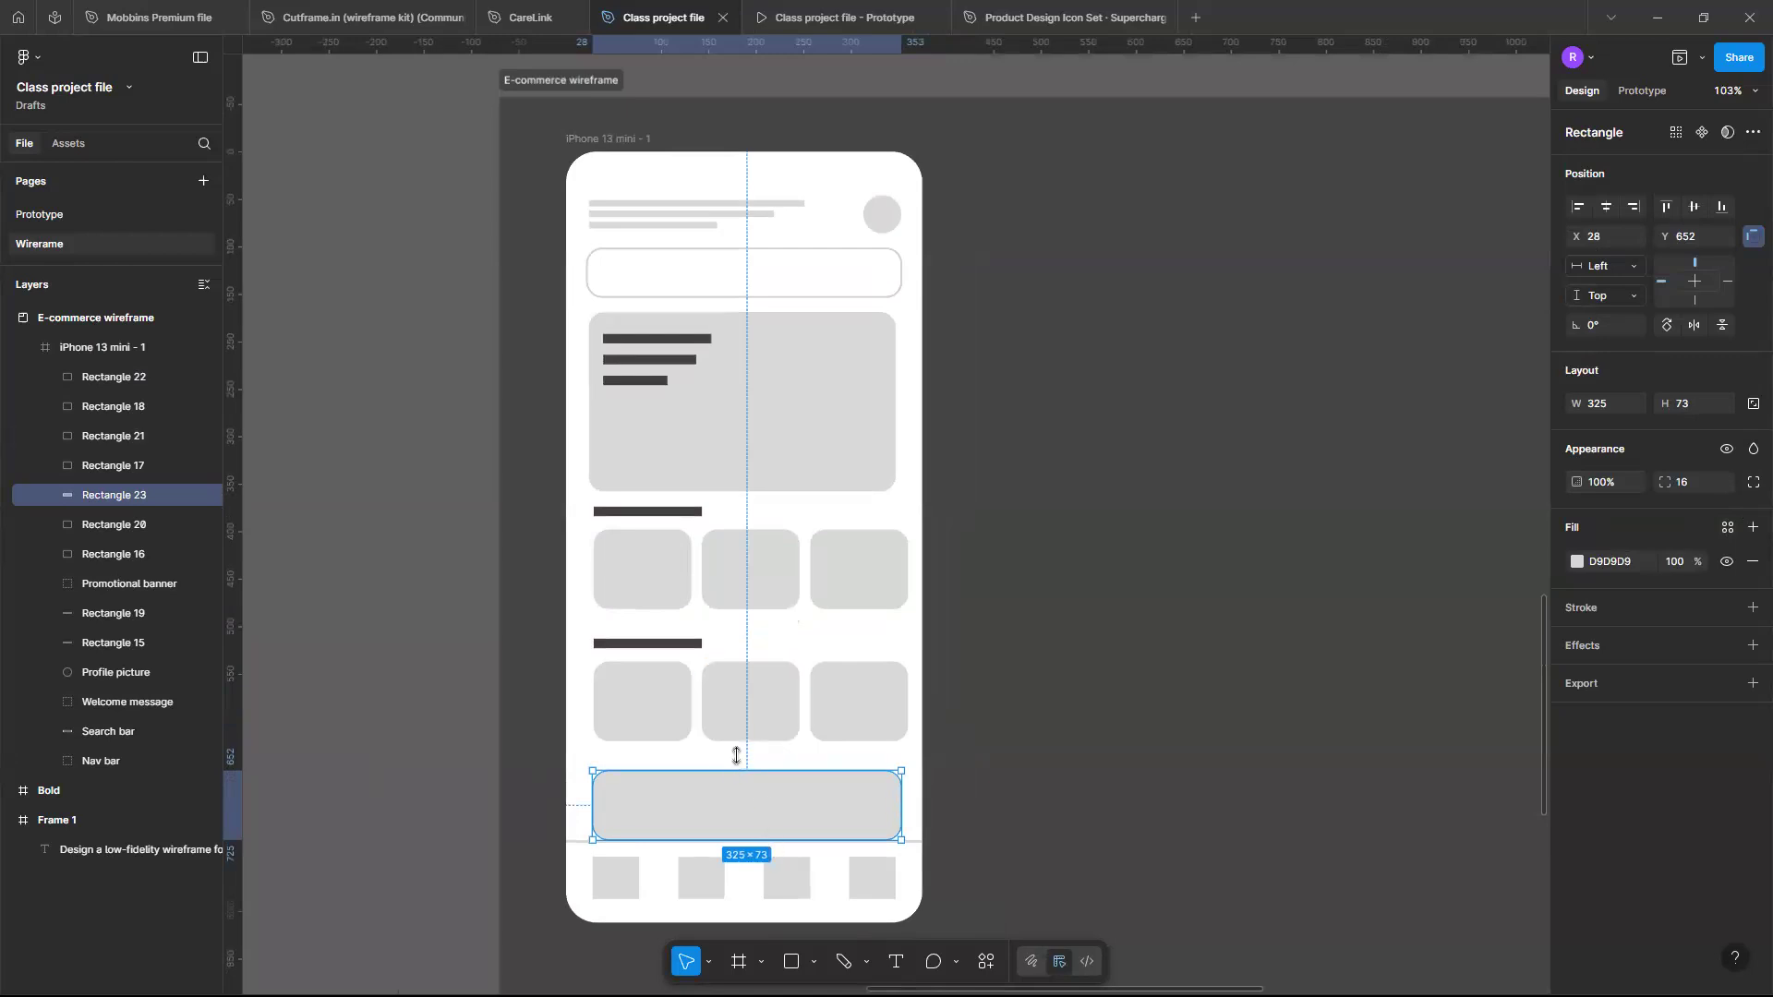
drag(736, 756, 733, 750)
scroll(736, 760, up, 1)
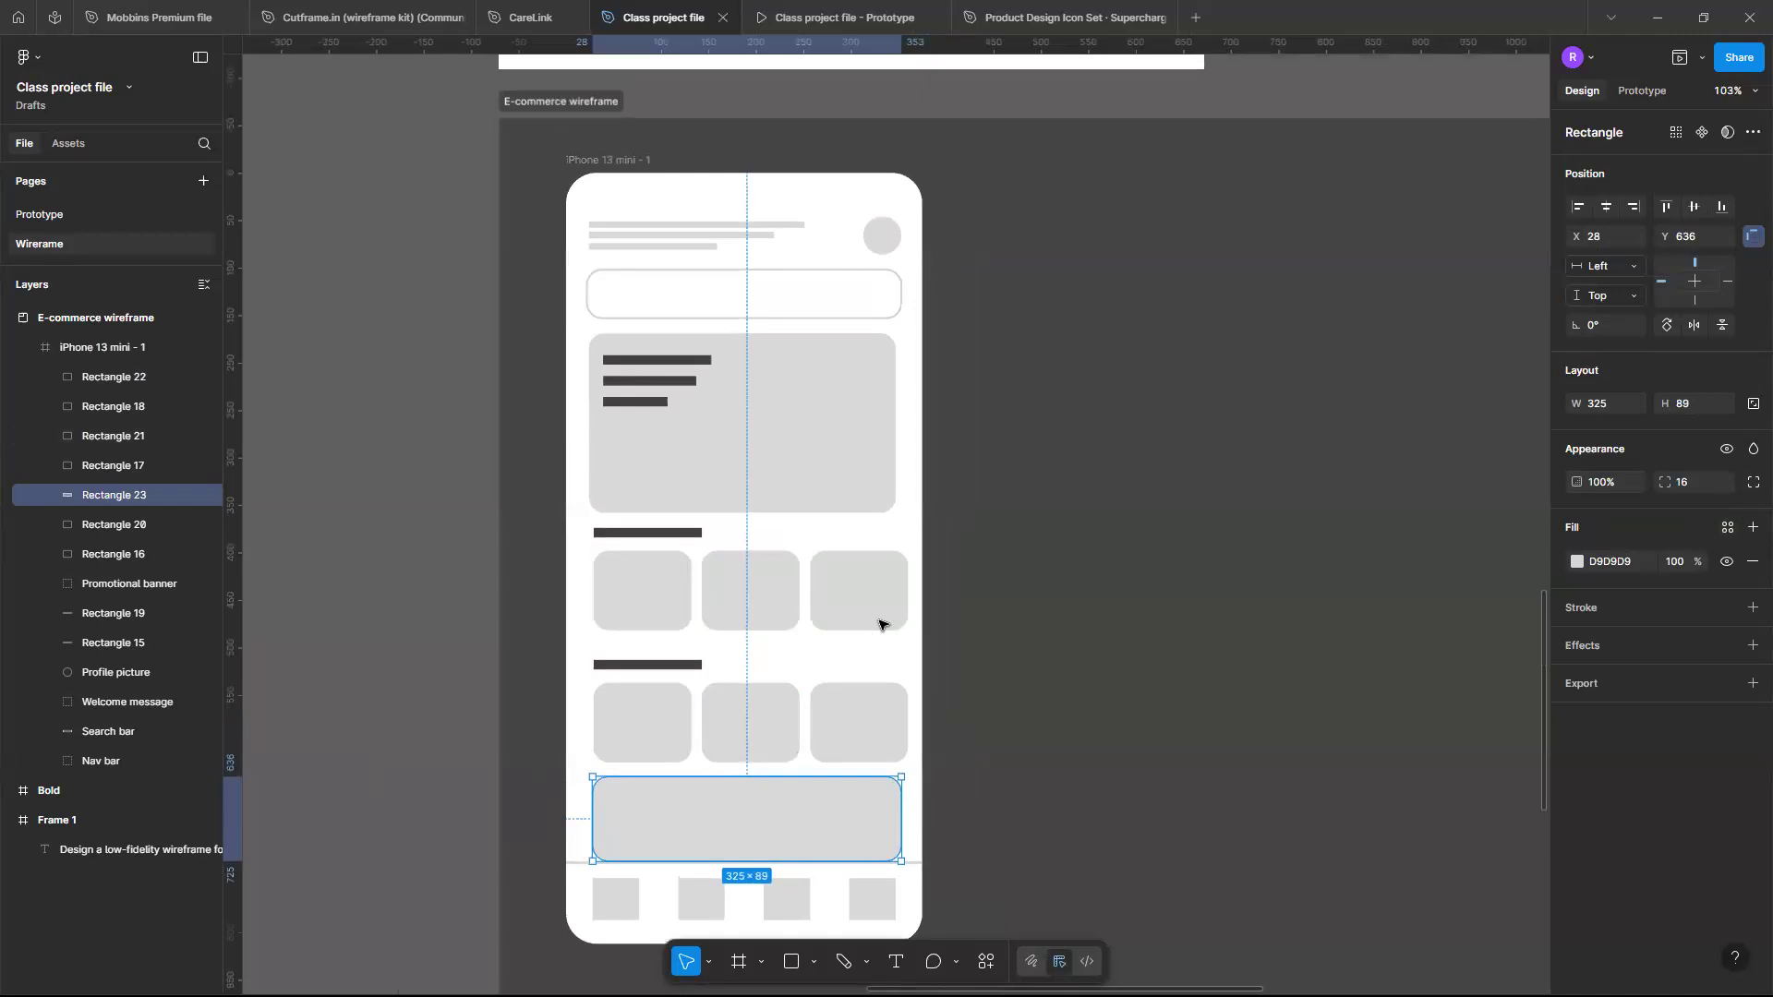
- Narrow the rightmost card in each row to about 96 wide
click(908, 596)
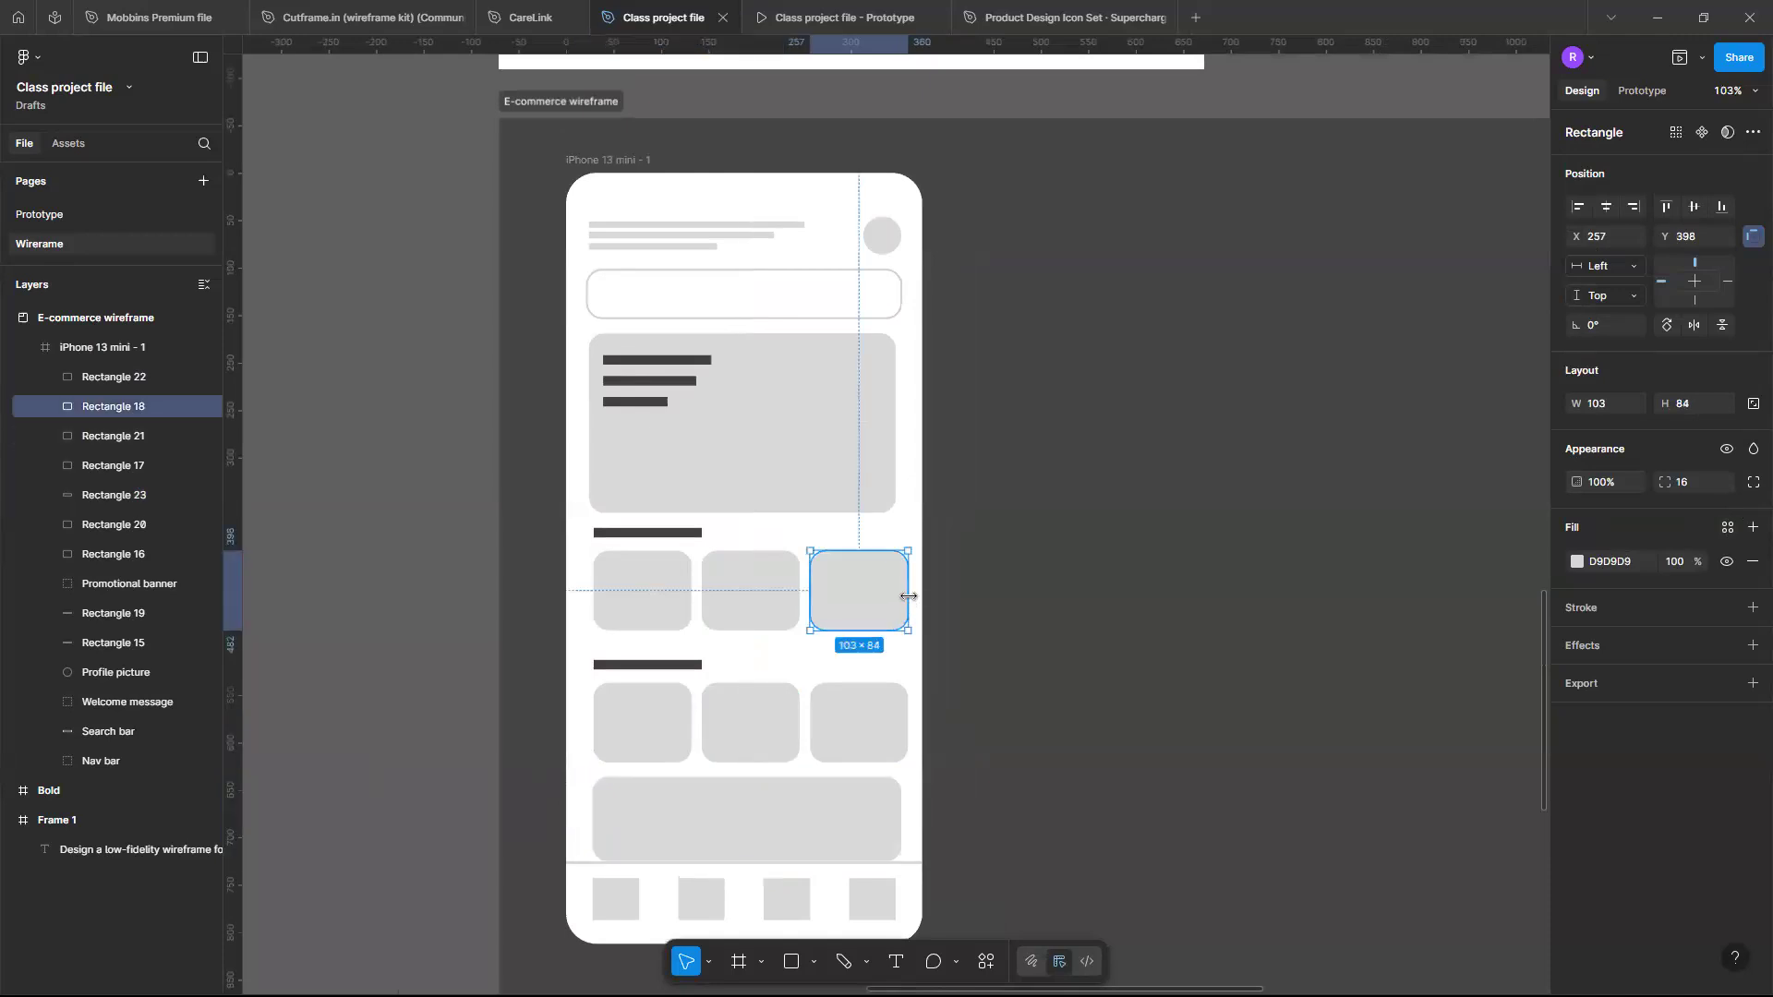
drag(909, 597, 902, 596)
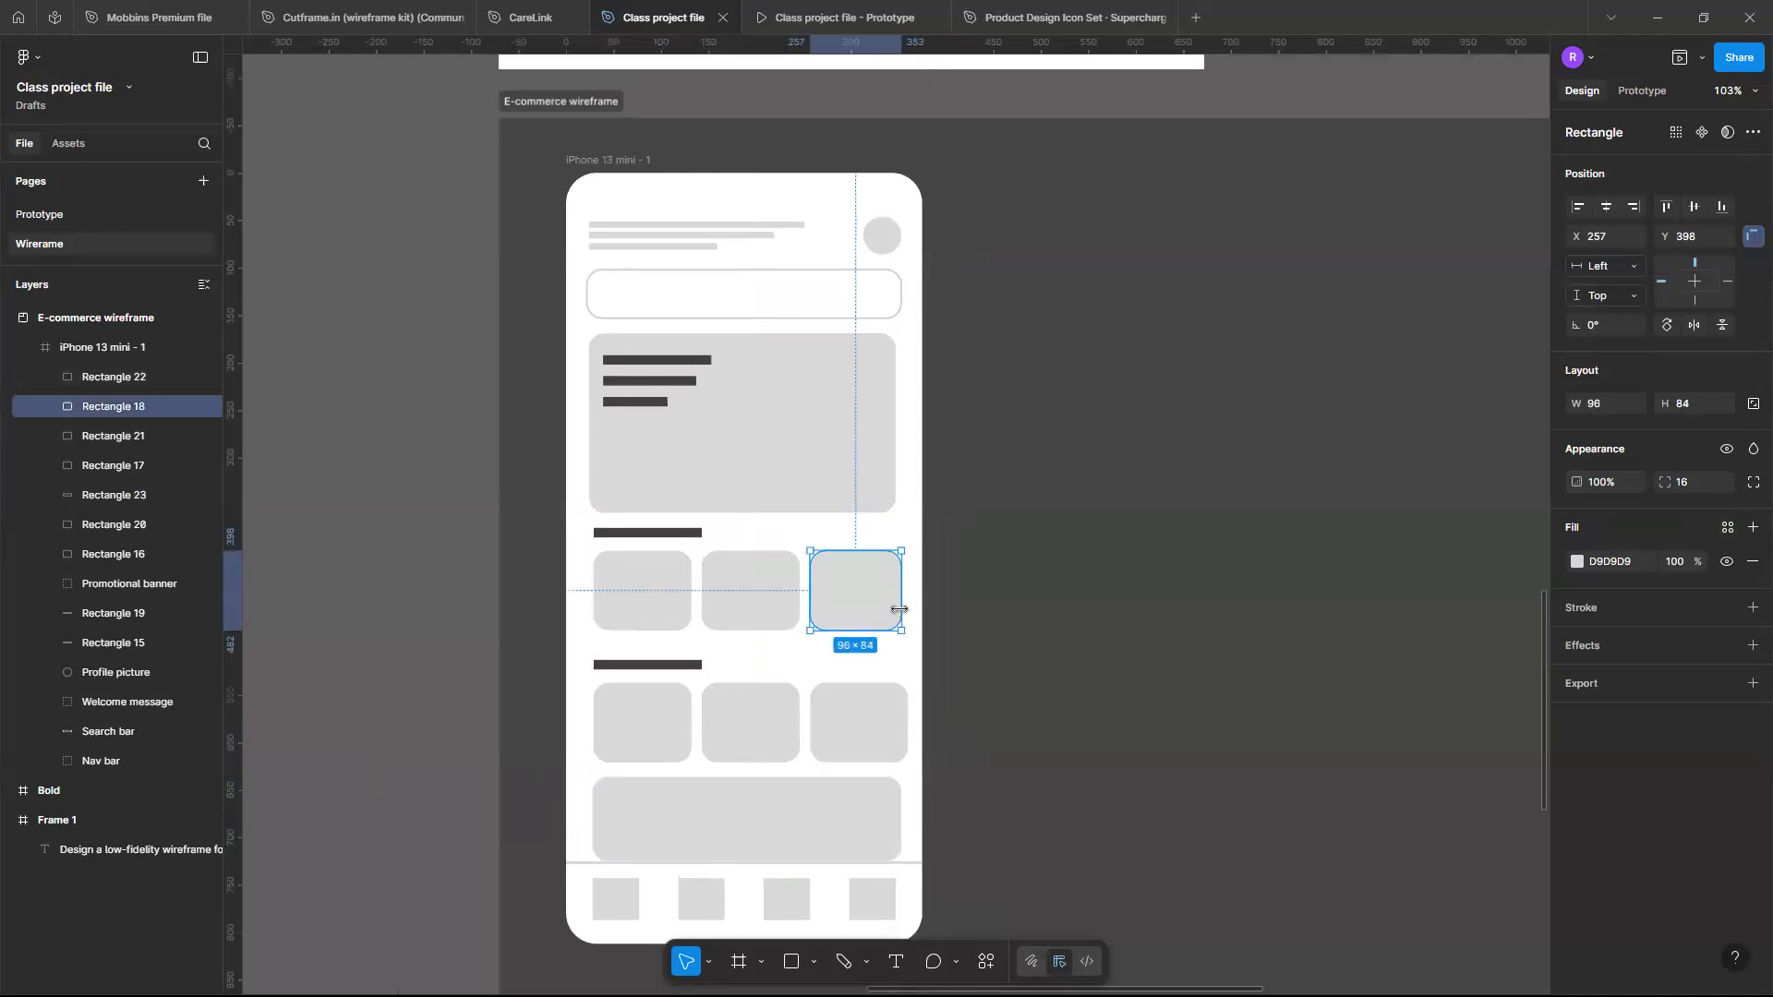
click(891, 732)
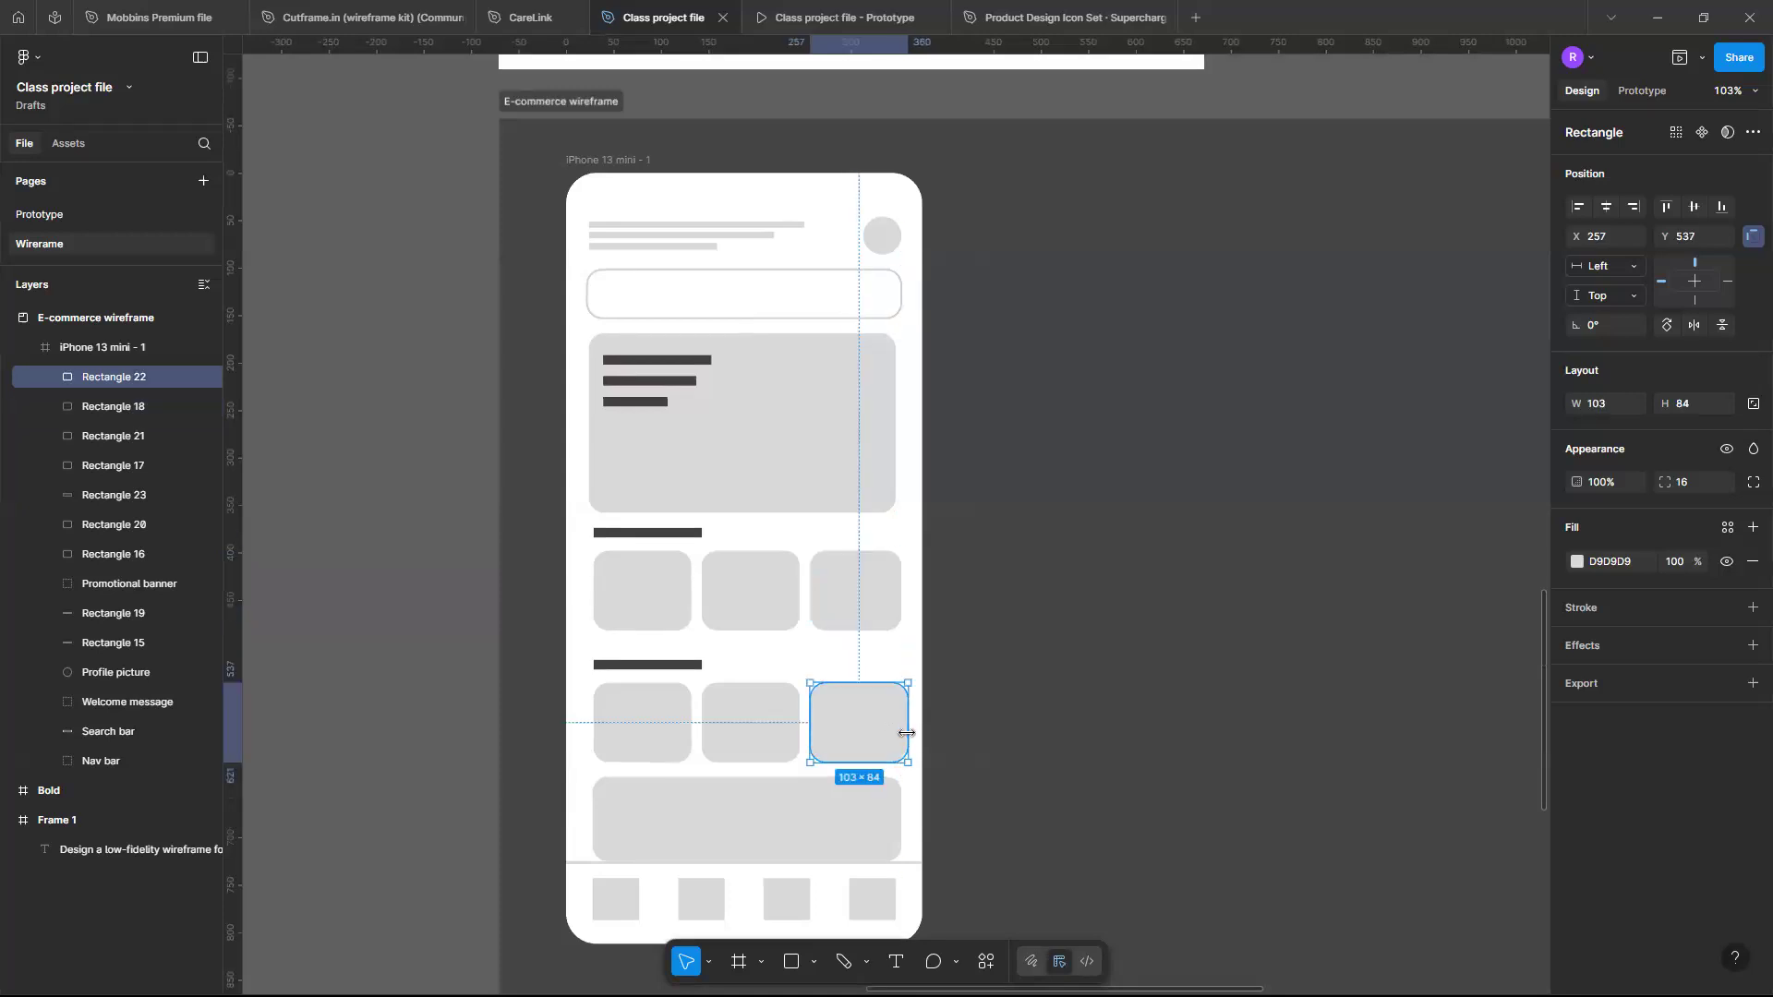
drag(907, 734, 901, 731)
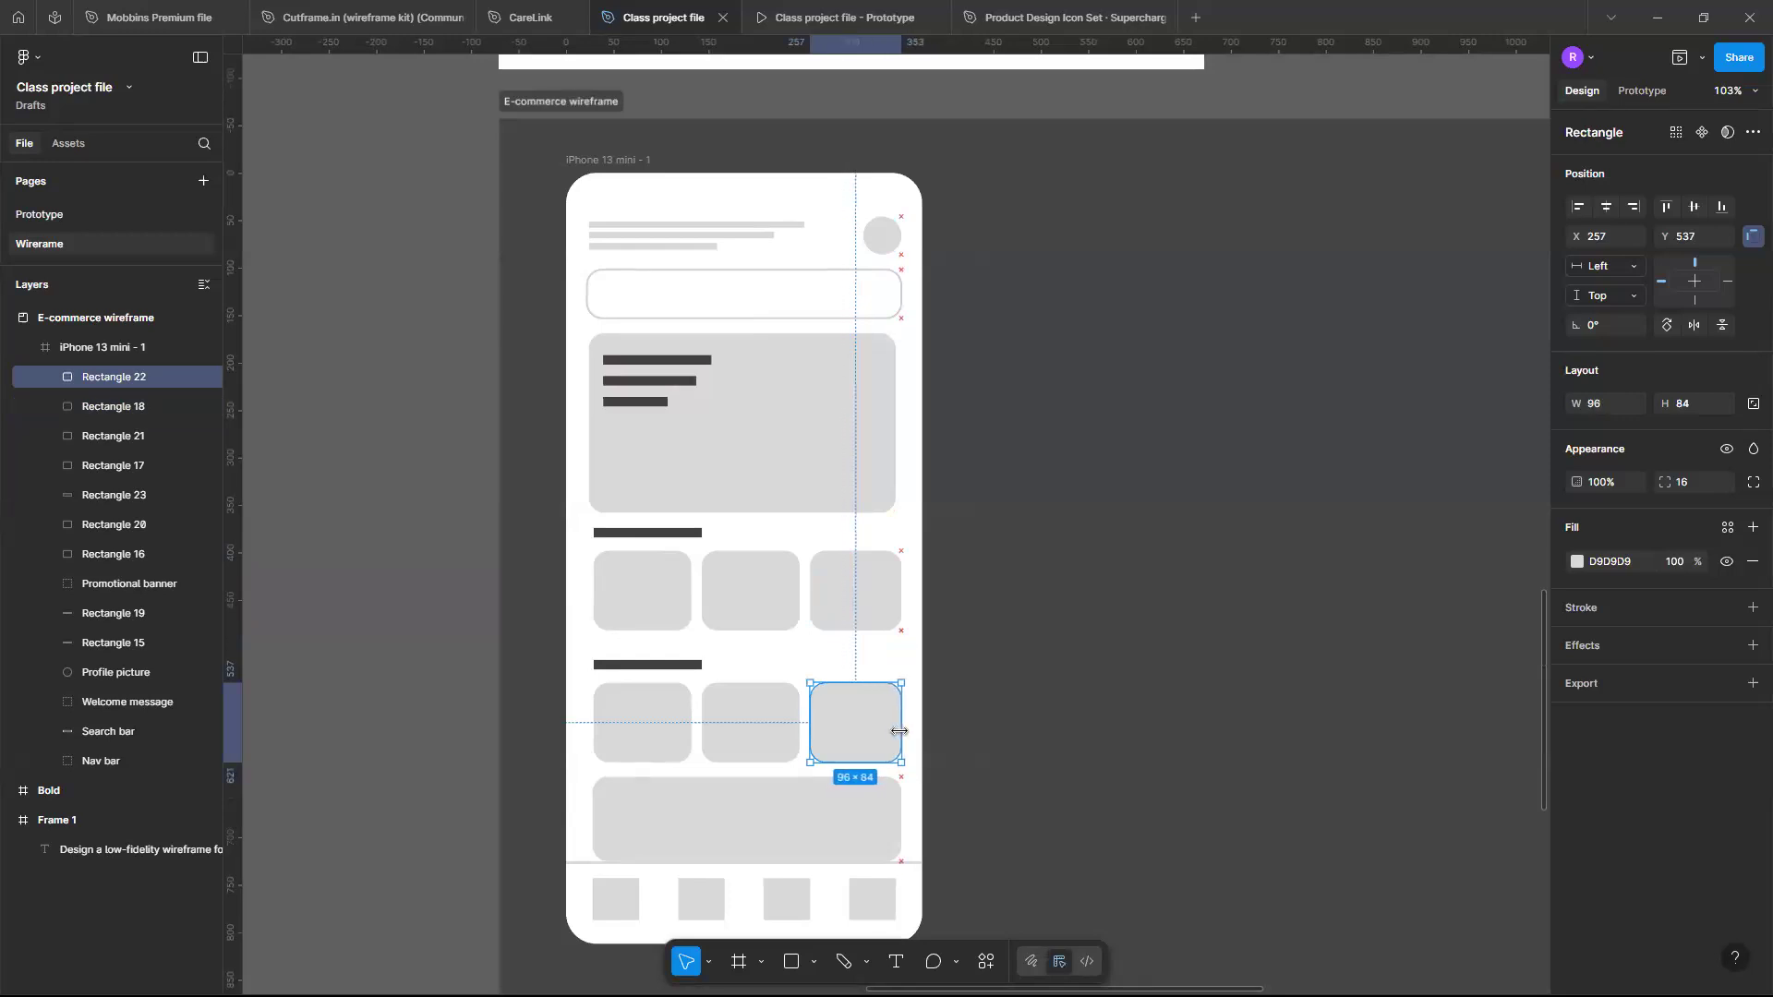
- Narrow the wide bottom rectangle slightly and the bottom-right card to about 85 wide
click(901, 805)
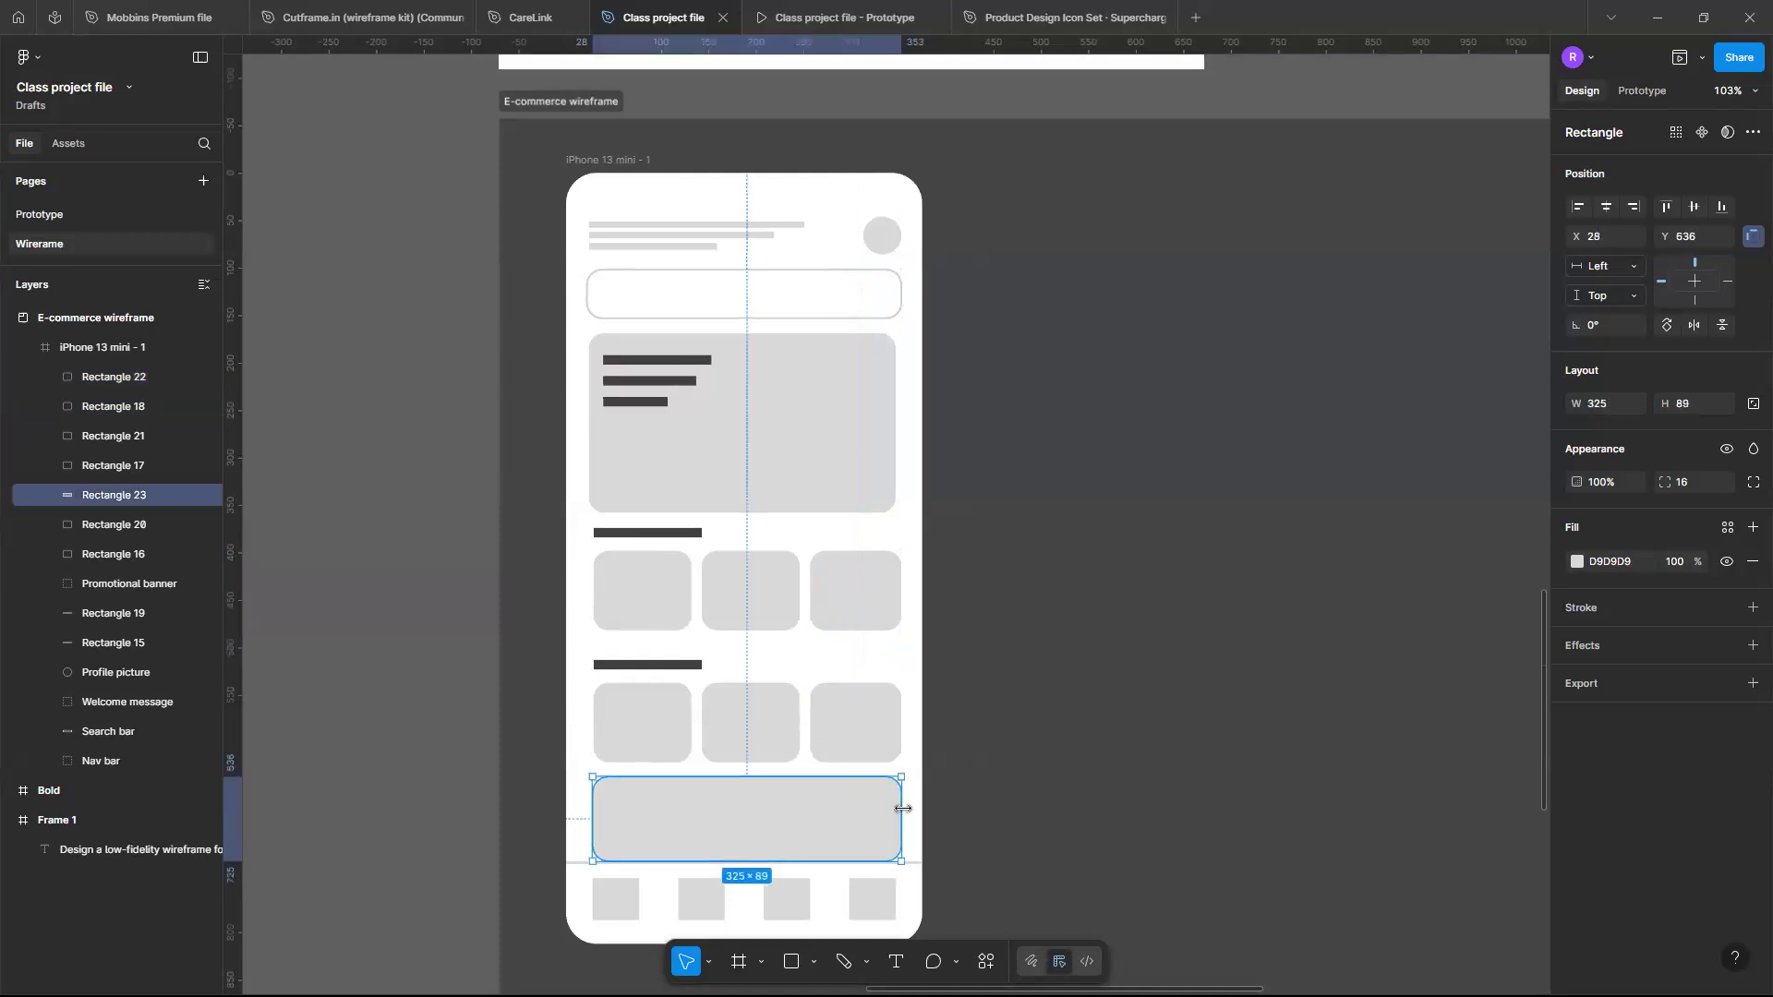
drag(891, 811, 884, 811)
click(882, 757)
drag(903, 739, 891, 739)
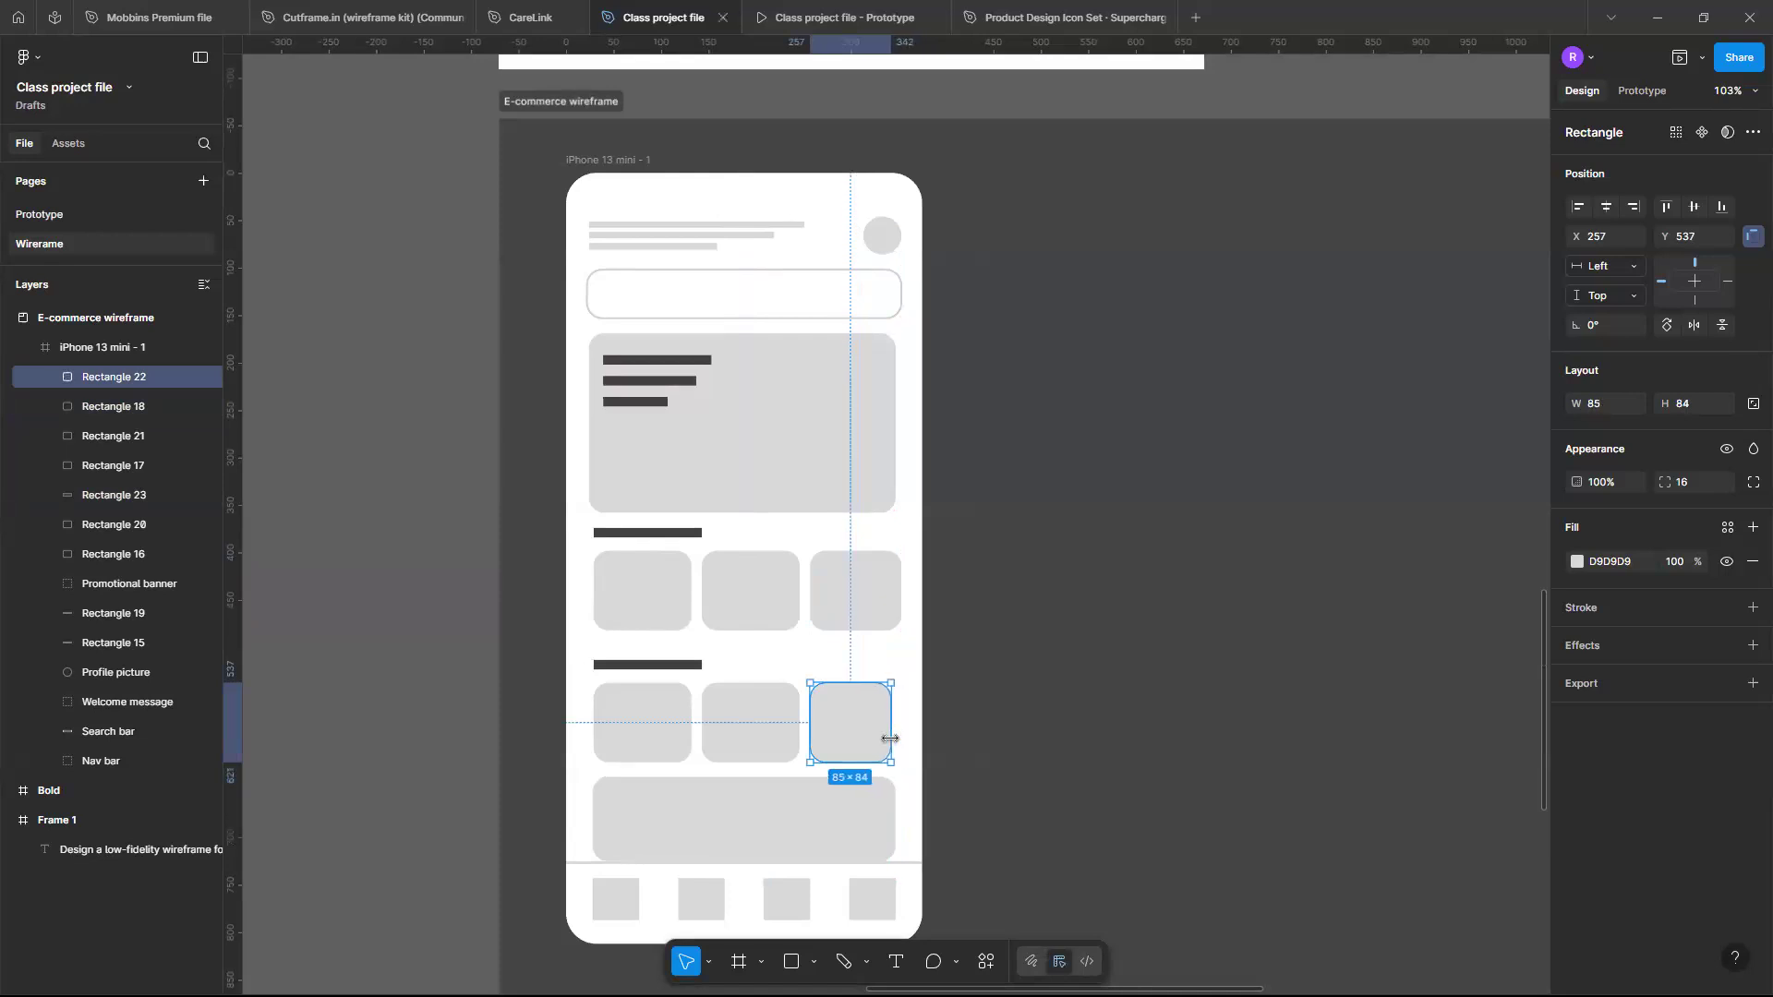
- Resize the right-hand card in both product rows to about 90 wide
click(891, 615)
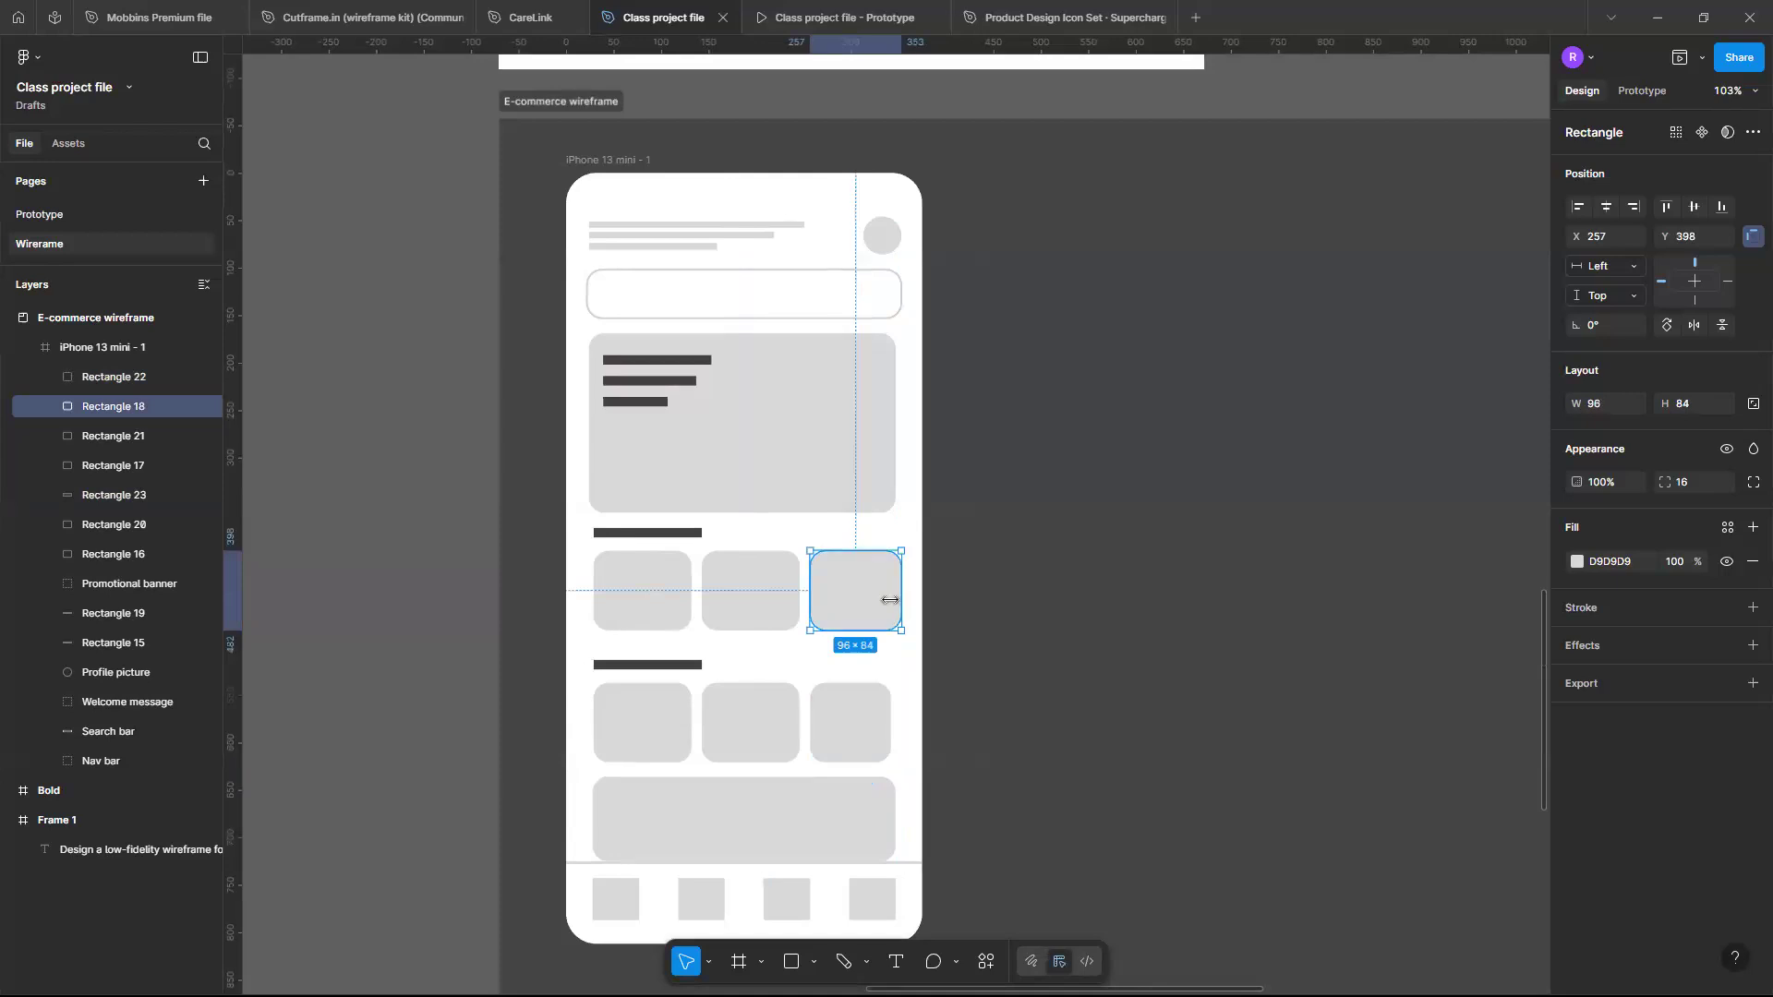
drag(886, 594, 902, 593)
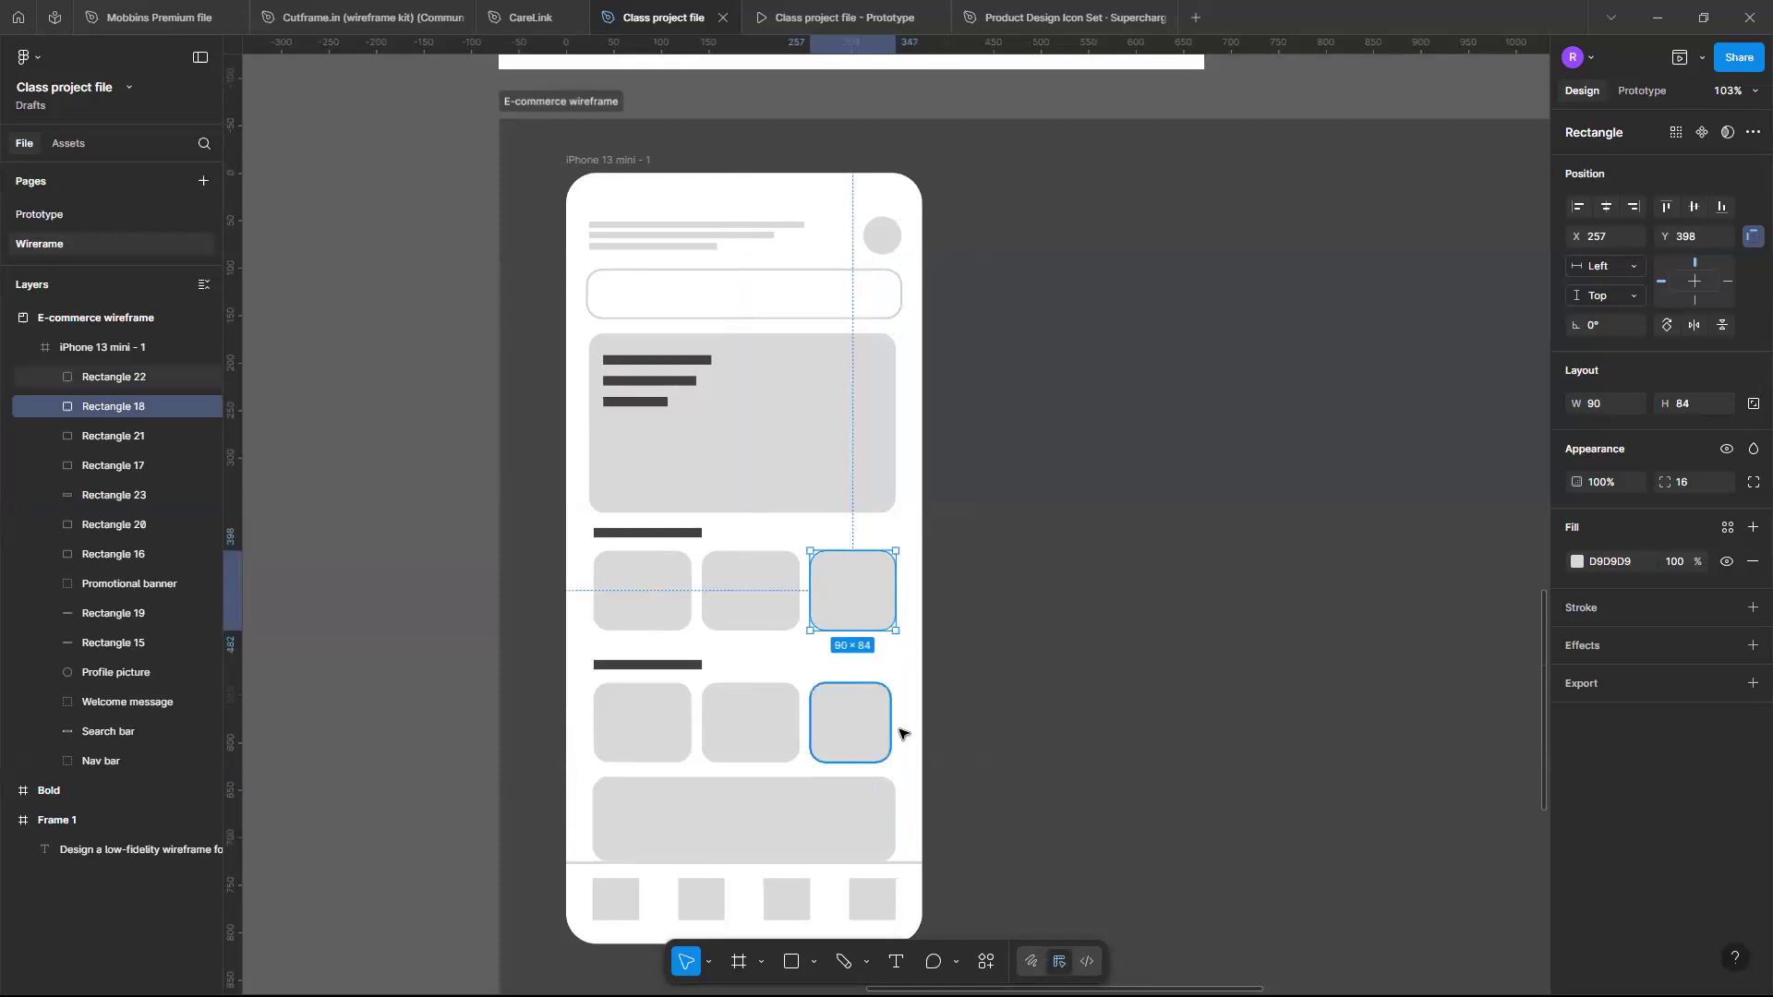
click(890, 731)
drag(896, 731, 894, 728)
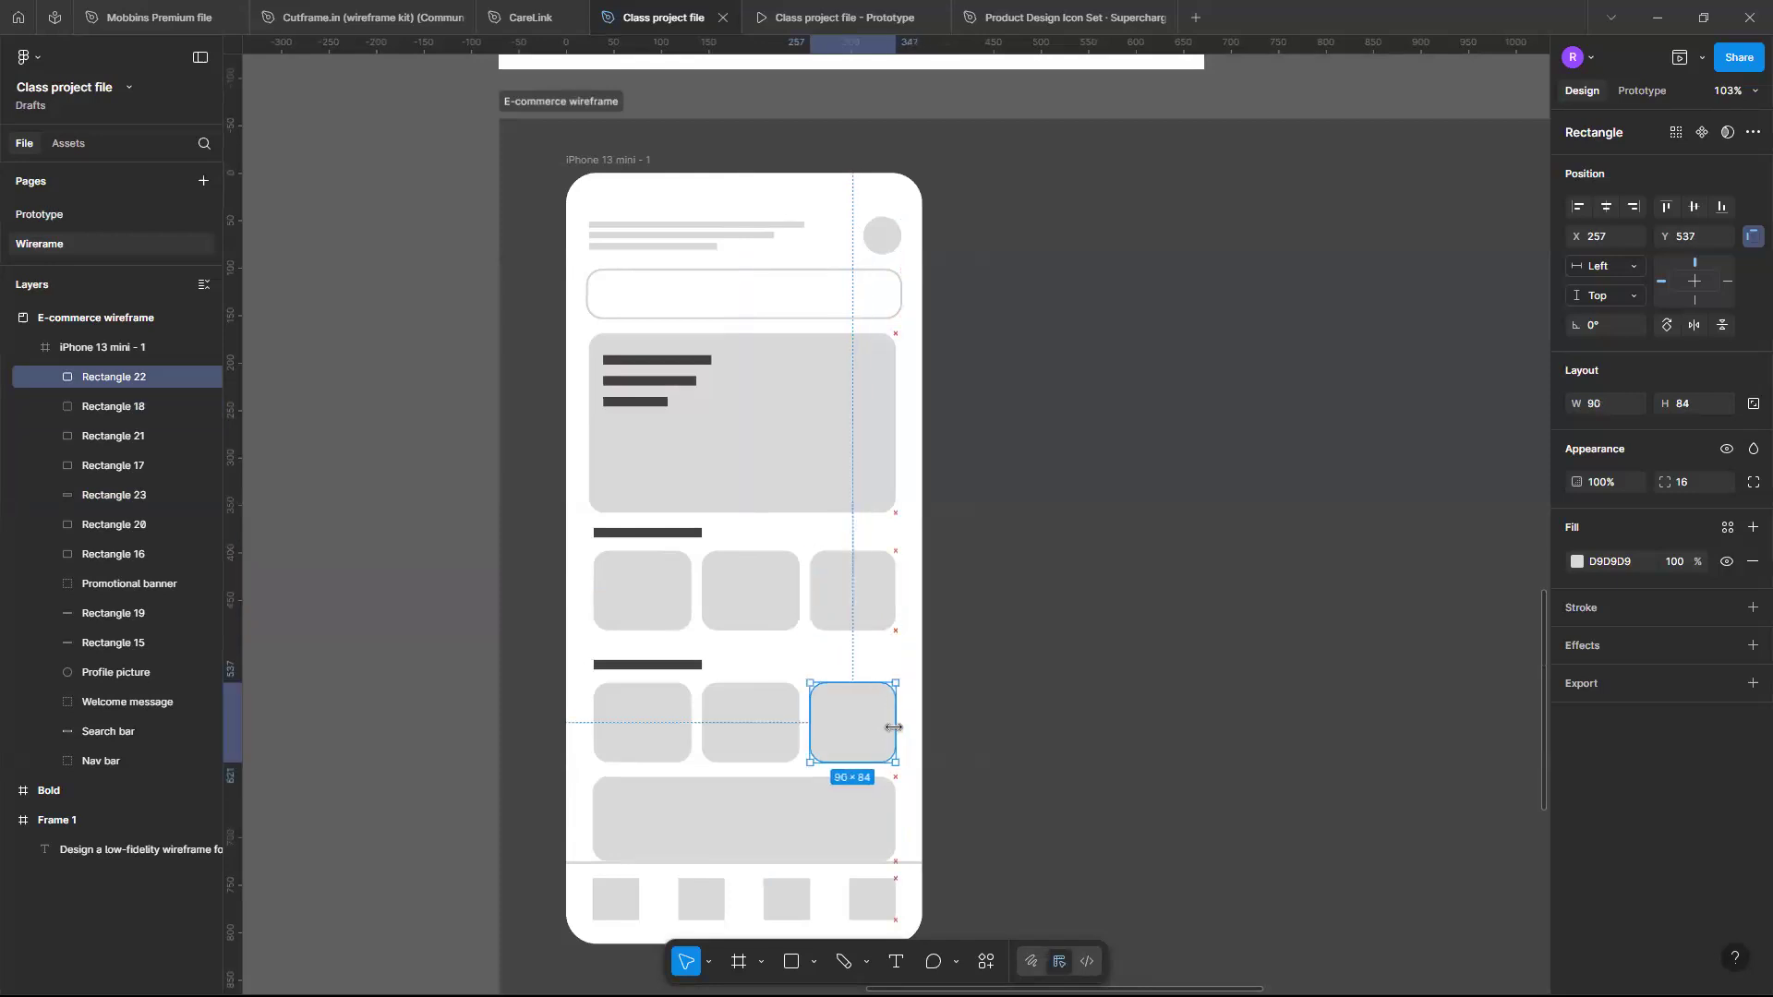
- Reduce the corner radius of the wide bottom rectangle above the nav bar to 10
click(889, 822)
scroll(877, 794, down, 1)
scroll(840, 734, down, 1)
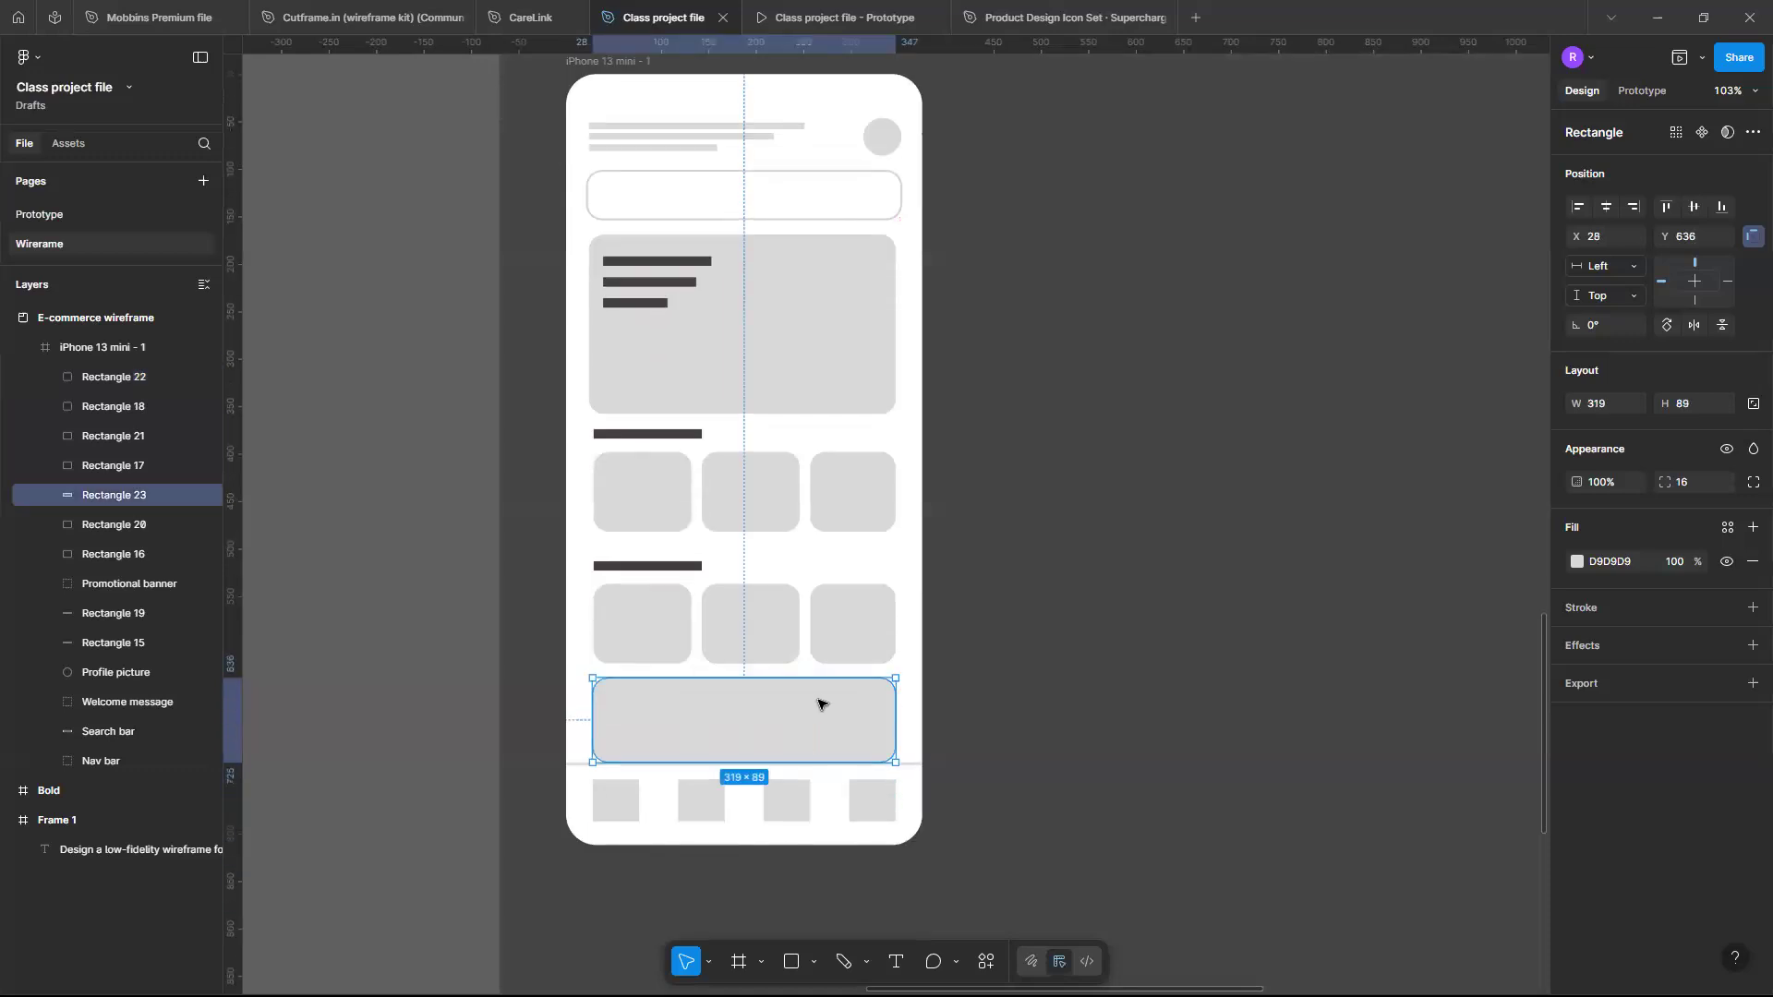
scroll(819, 704, down, 1)
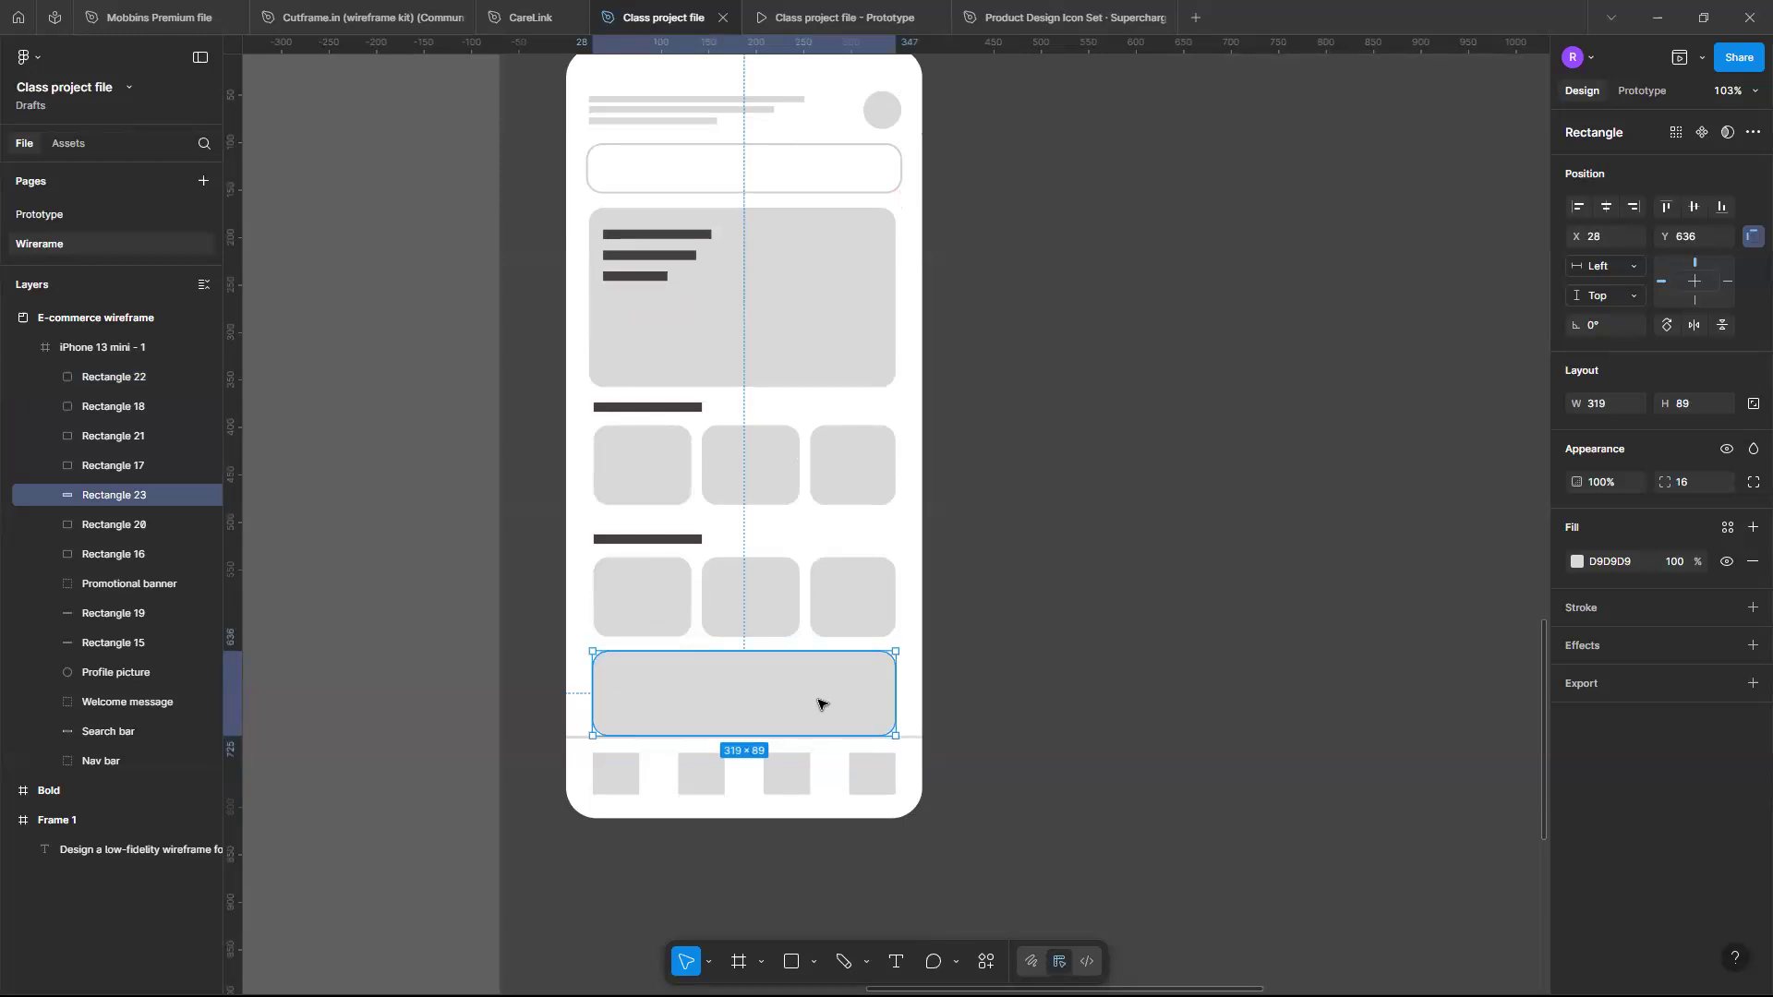
scroll(659, 531, up, 4)
scroll(659, 531, right, 1)
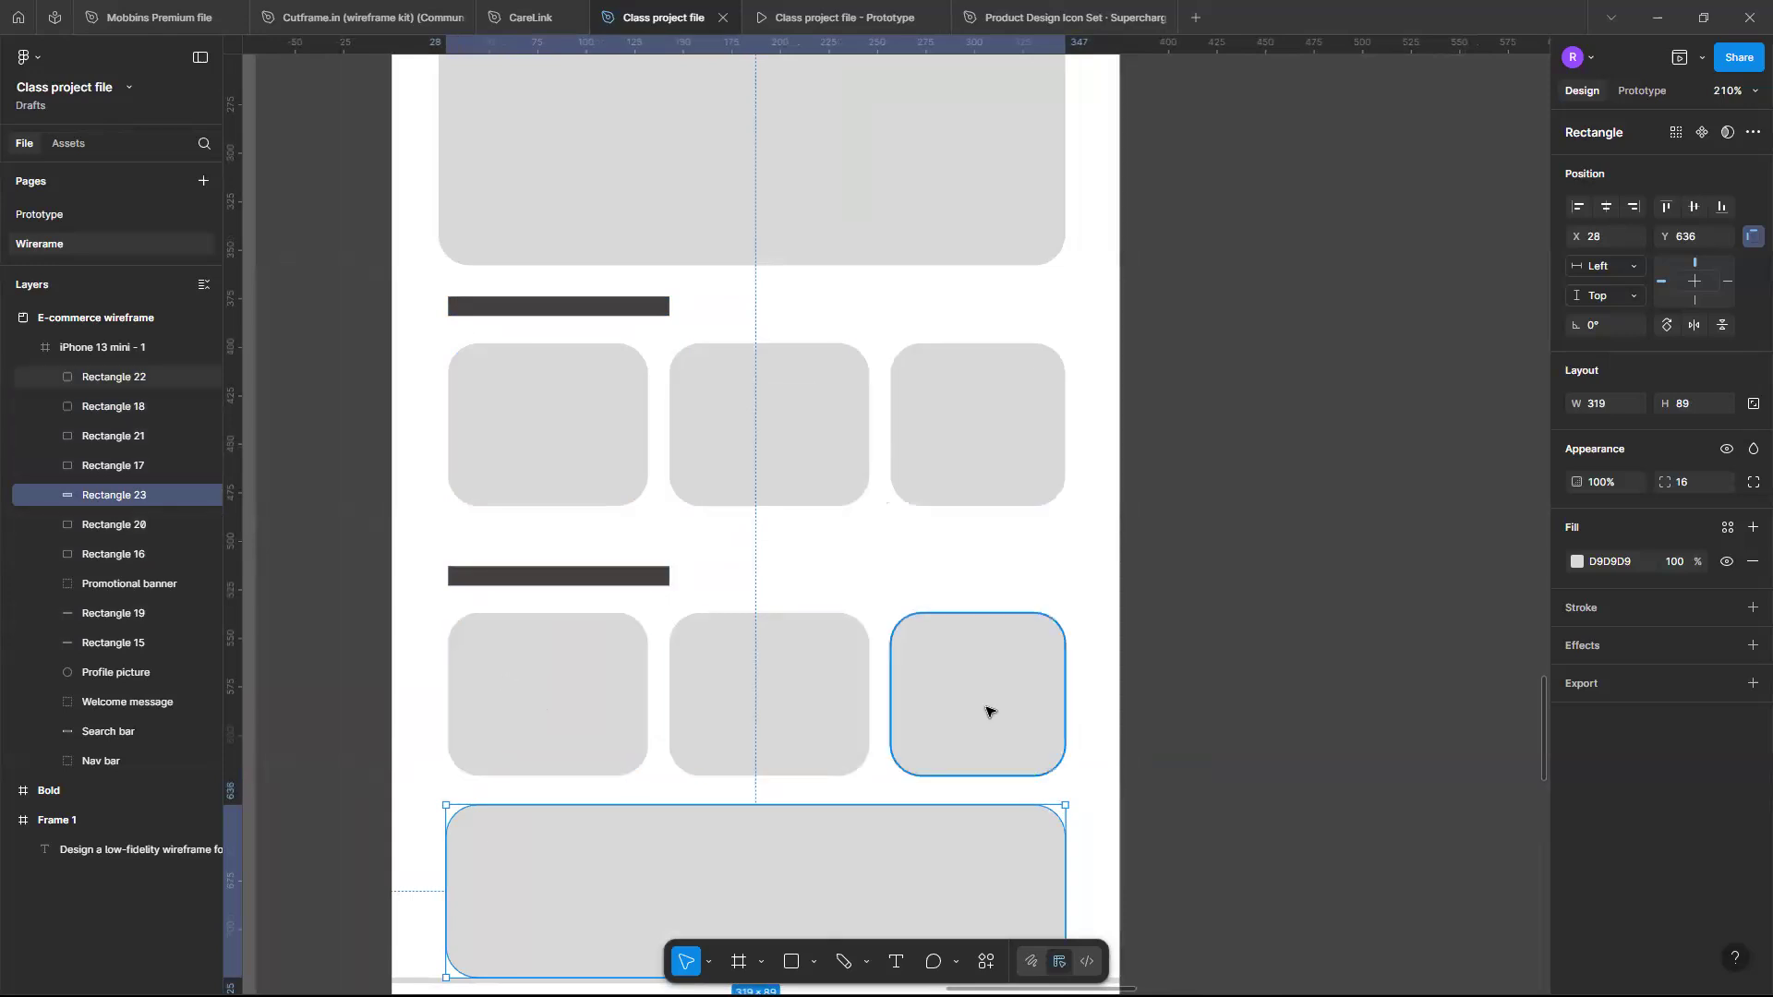
scroll(867, 744, down, 3)
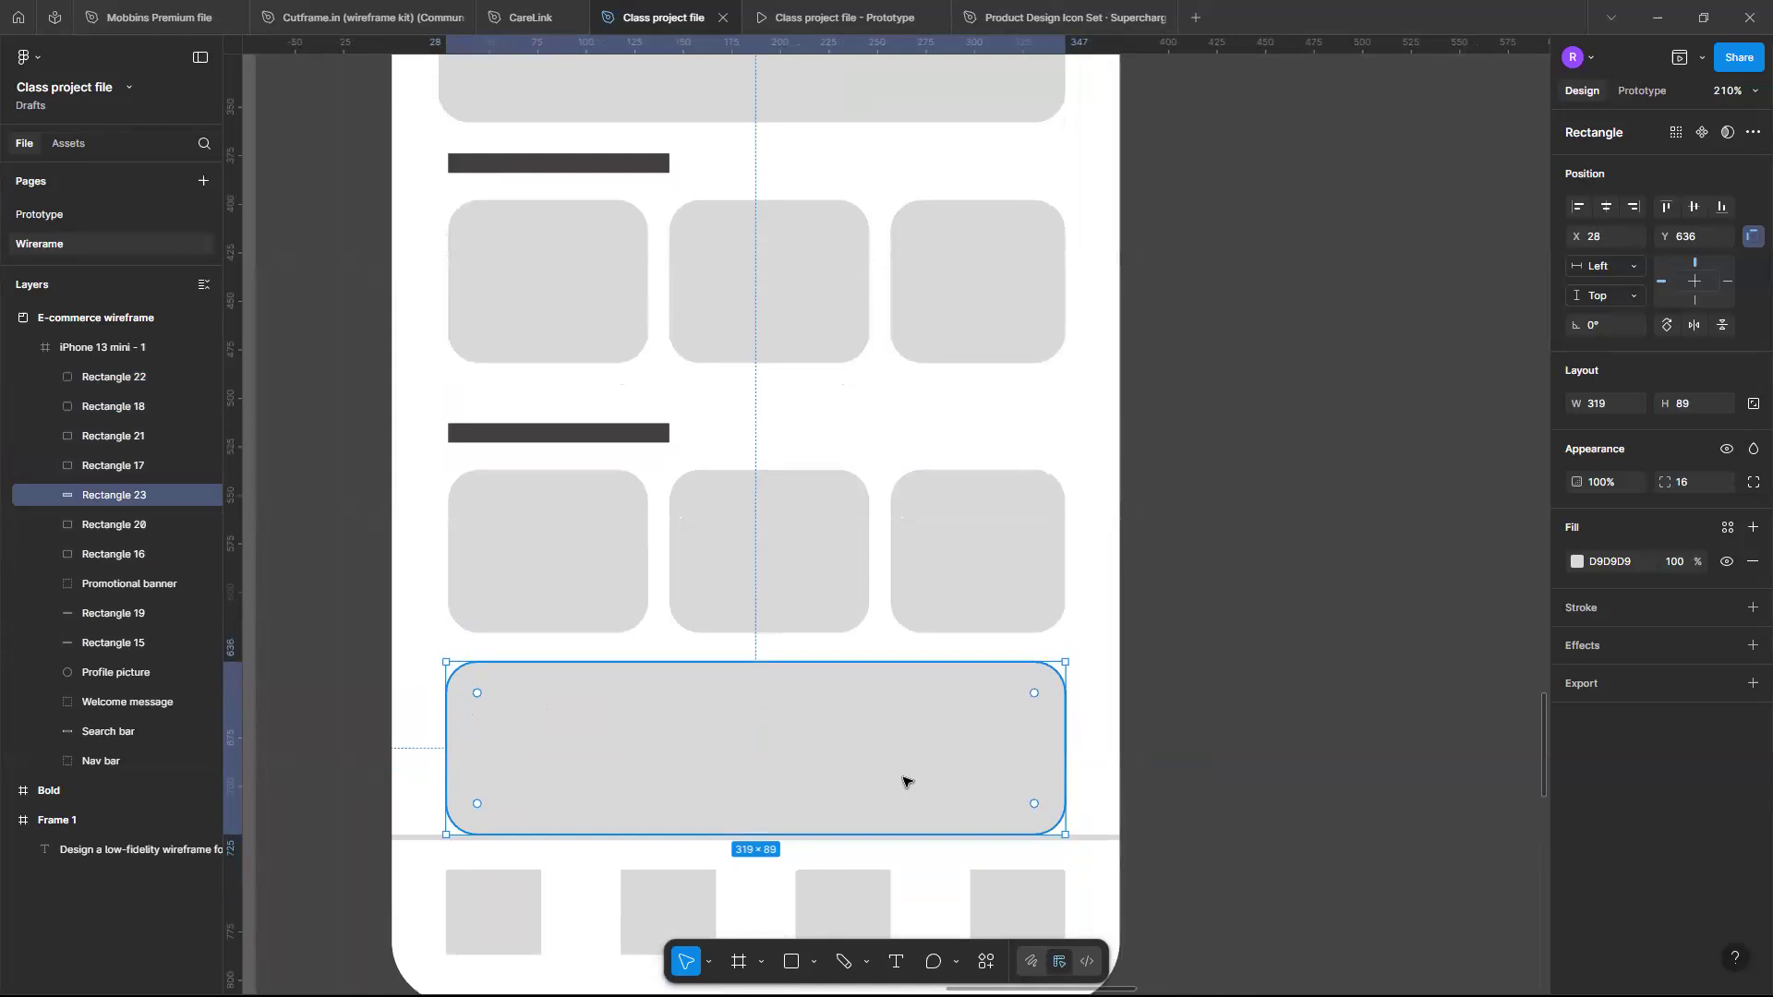
scroll(903, 782, down, 5)
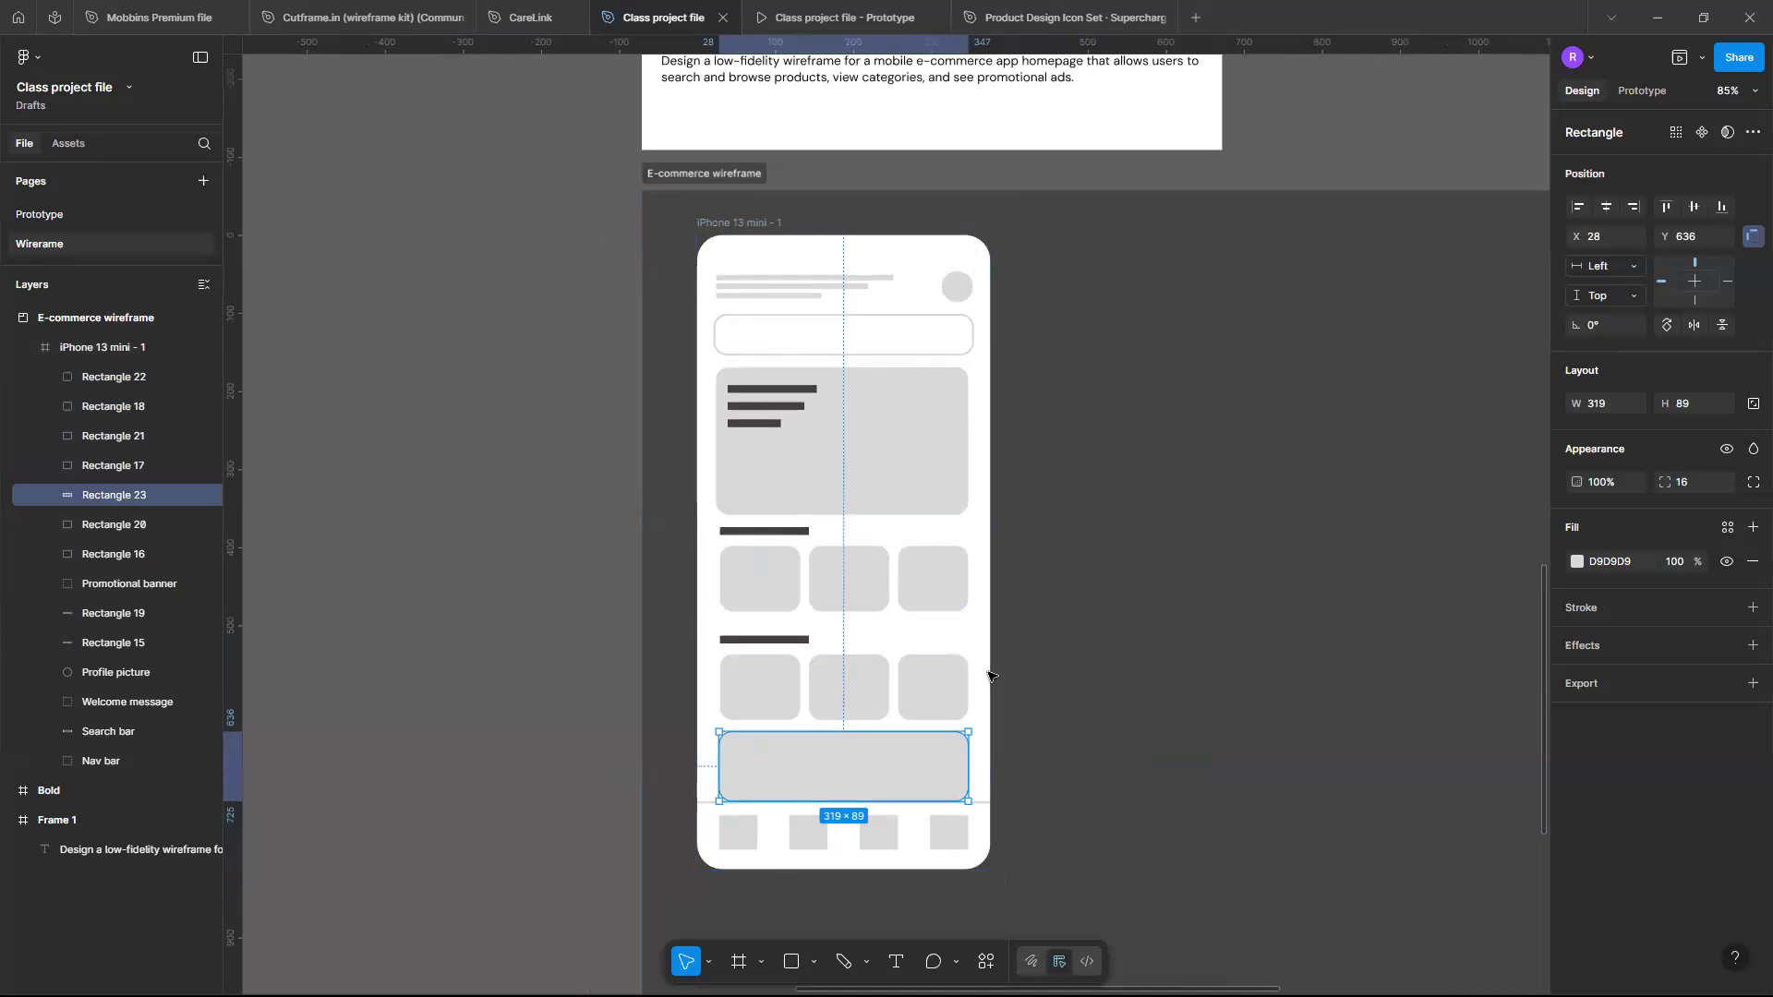
scroll(934, 688, up, 3)
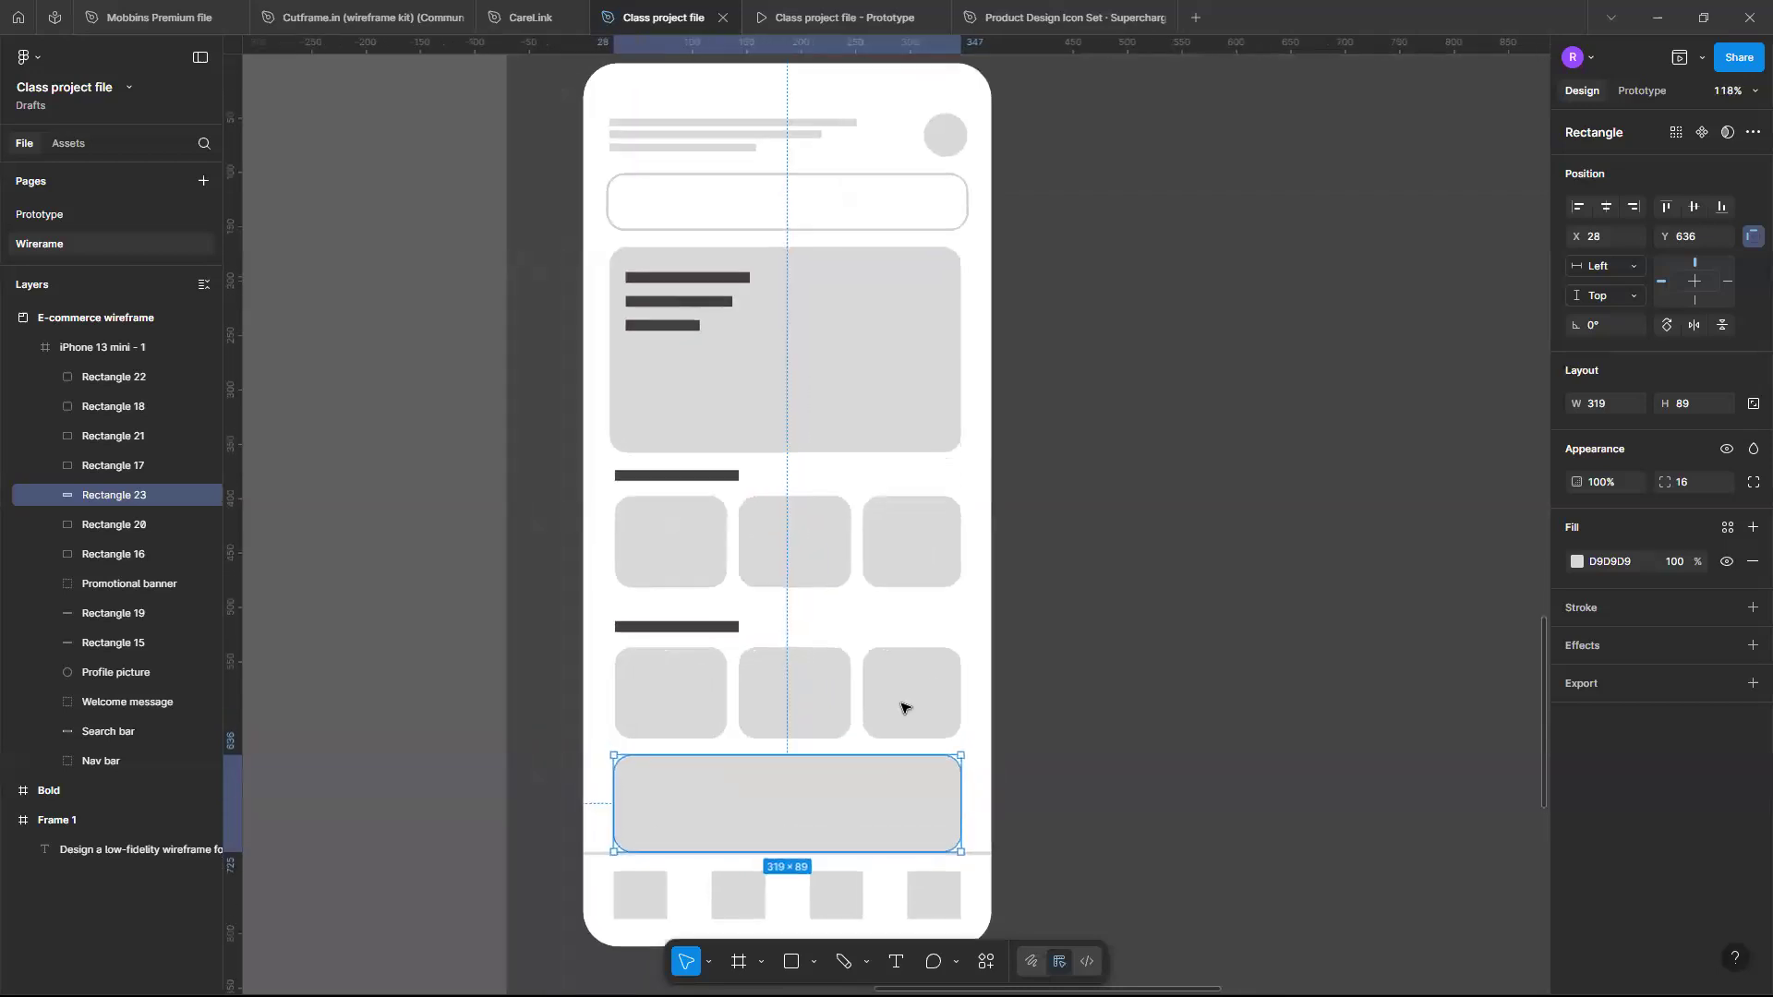
scroll(902, 705, up, 4)
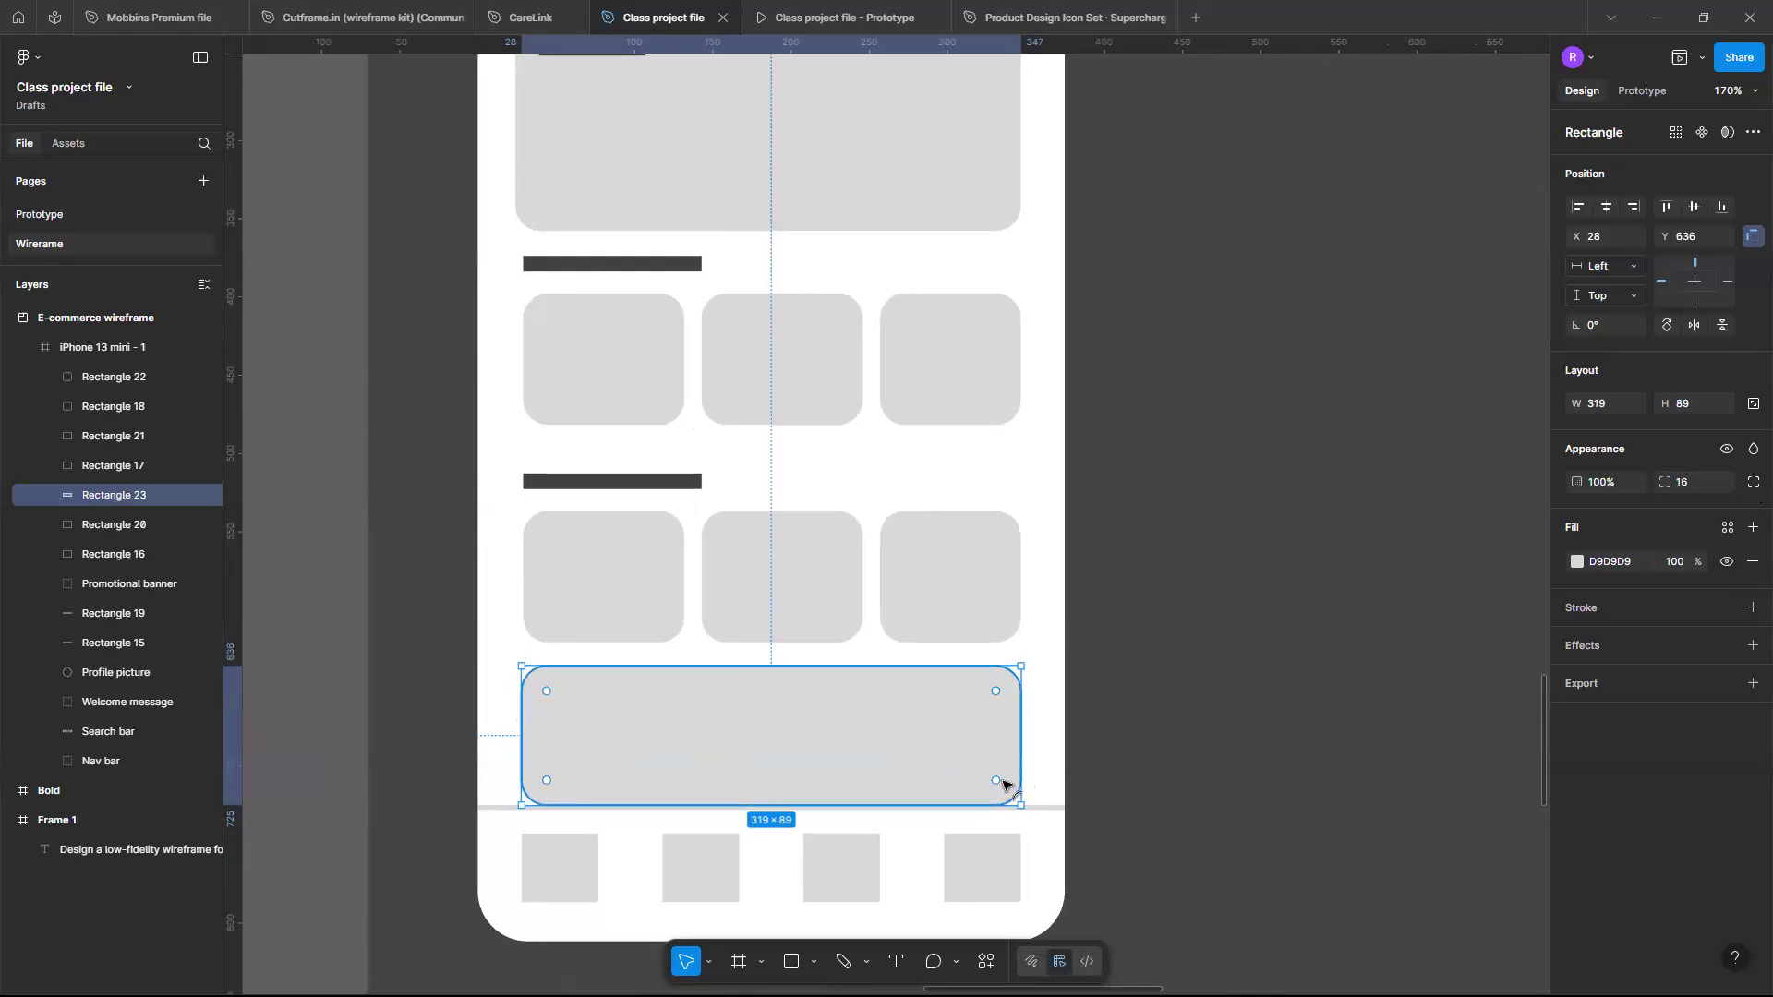
mouse_move(547, 783)
scroll(547, 783, up, 5)
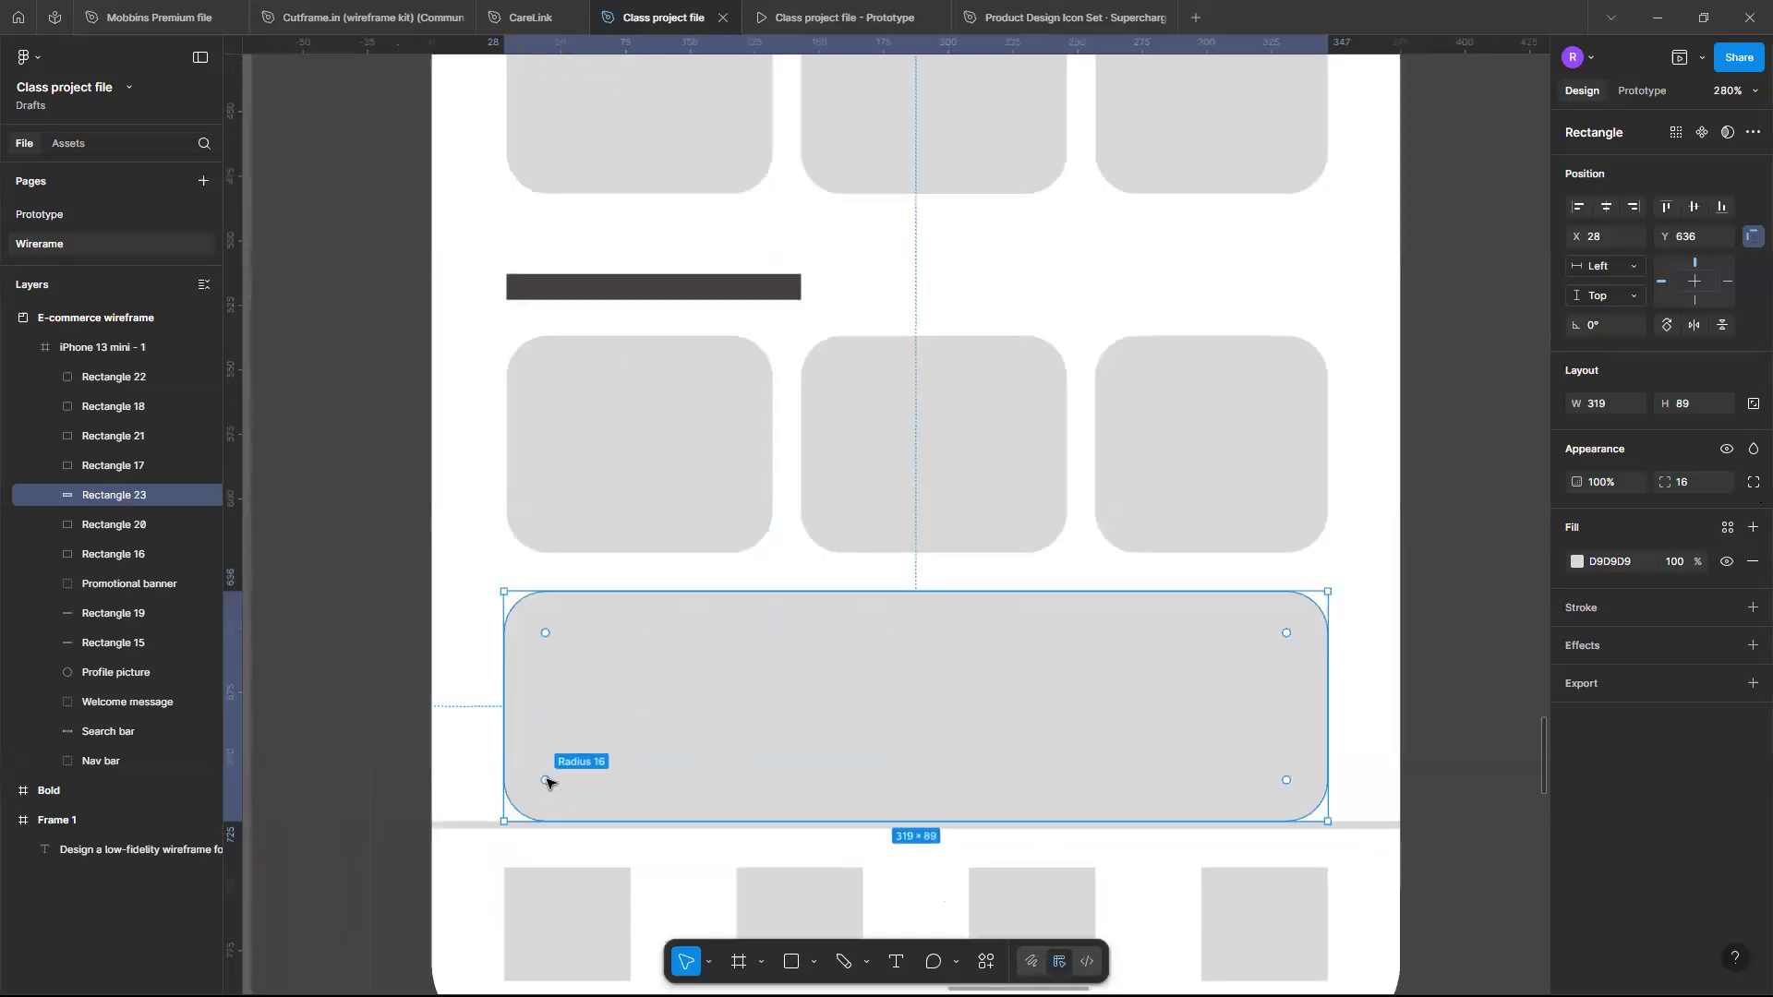
scroll(550, 781, right, 2)
mouse_move(1190, 783)
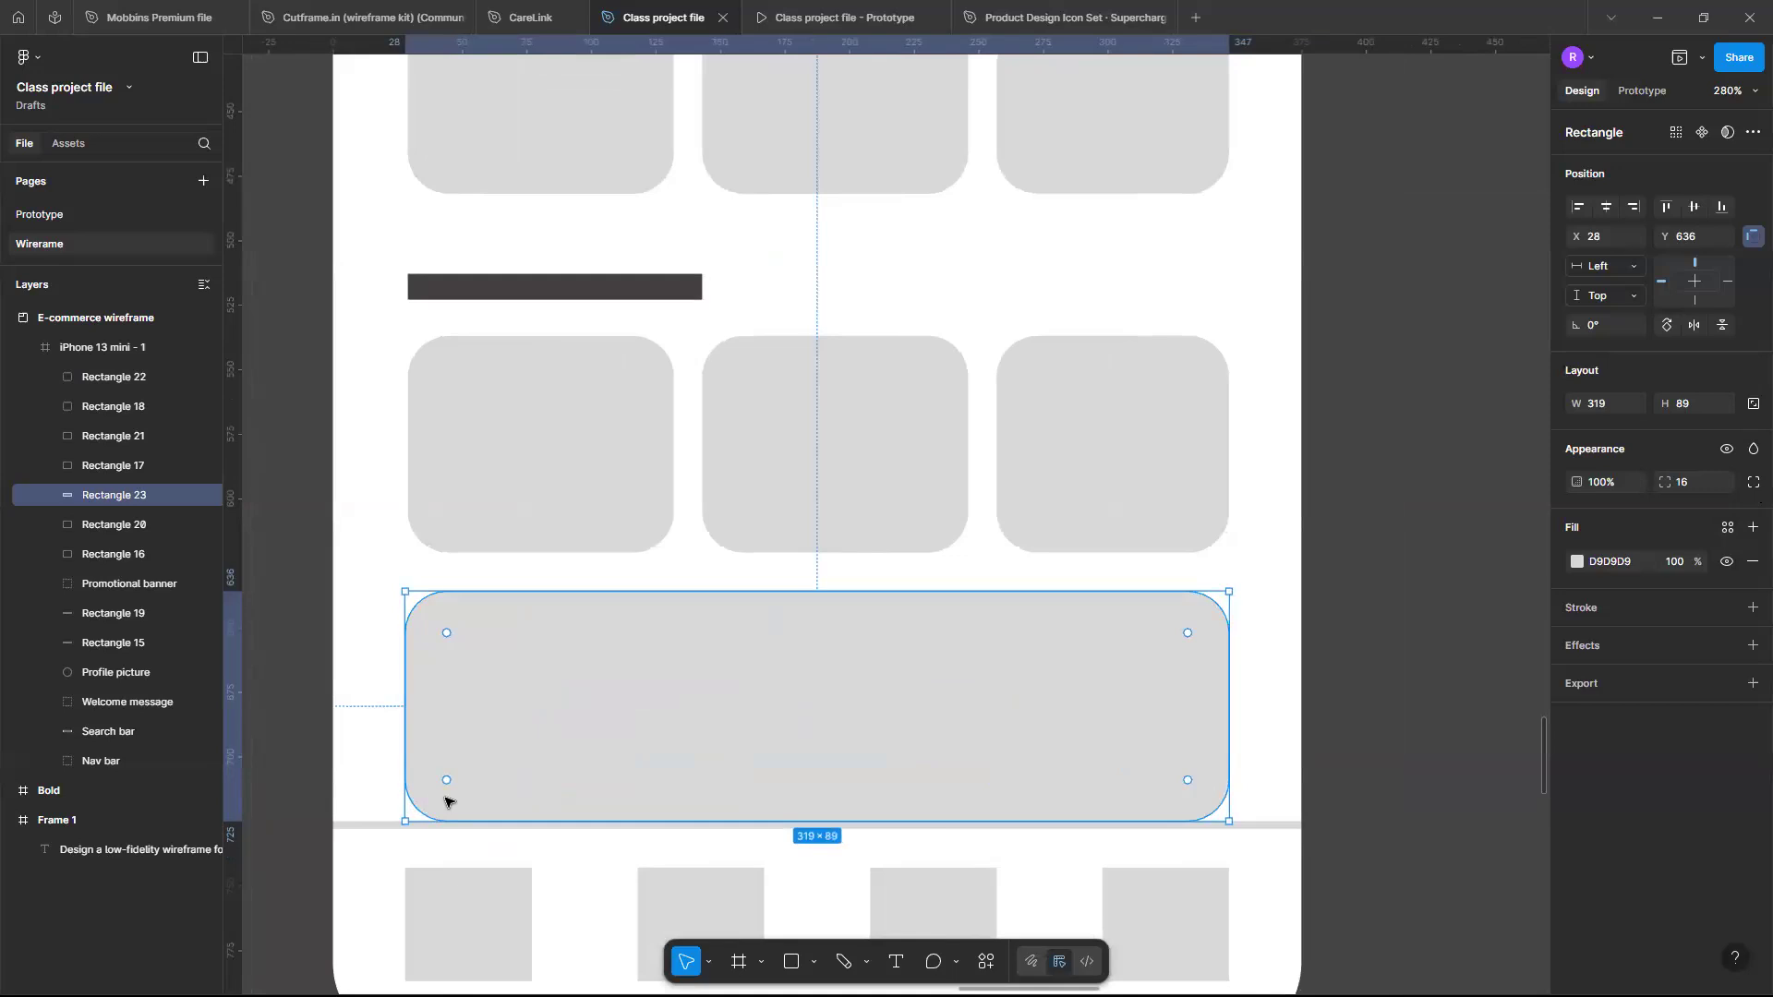
mouse_move(452, 780)
drag(450, 780, 396, 831)
drag(524, 758, 437, 802)
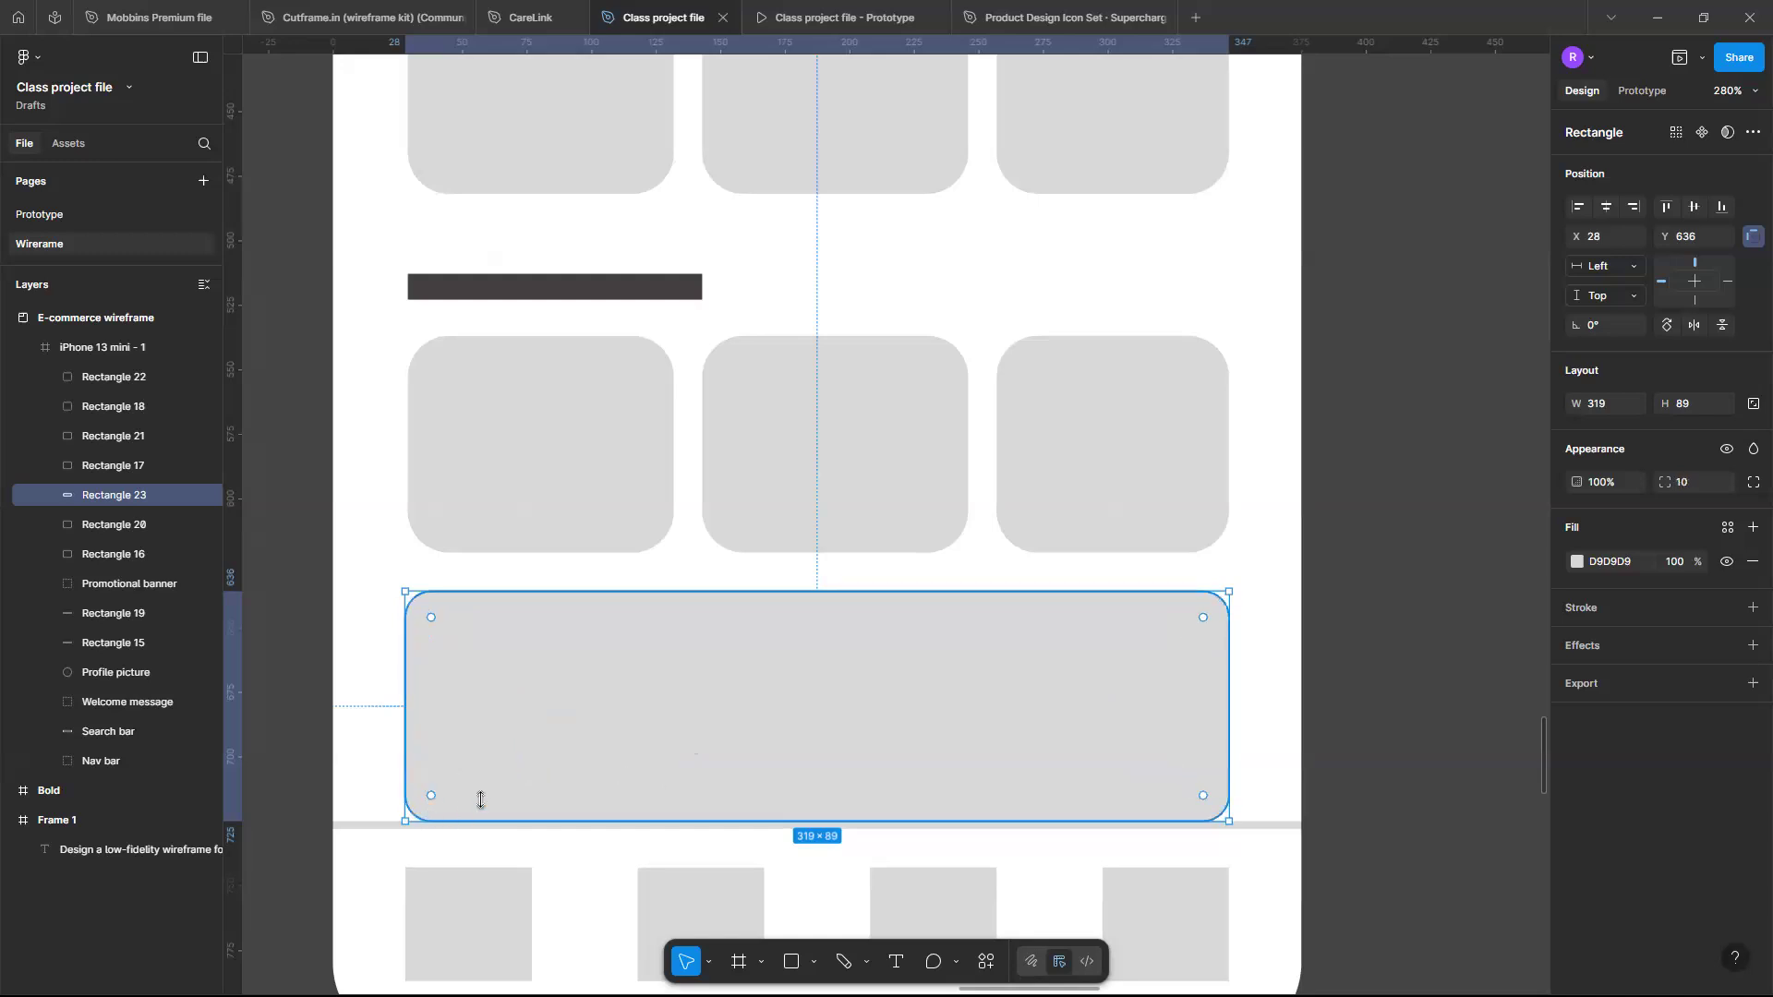
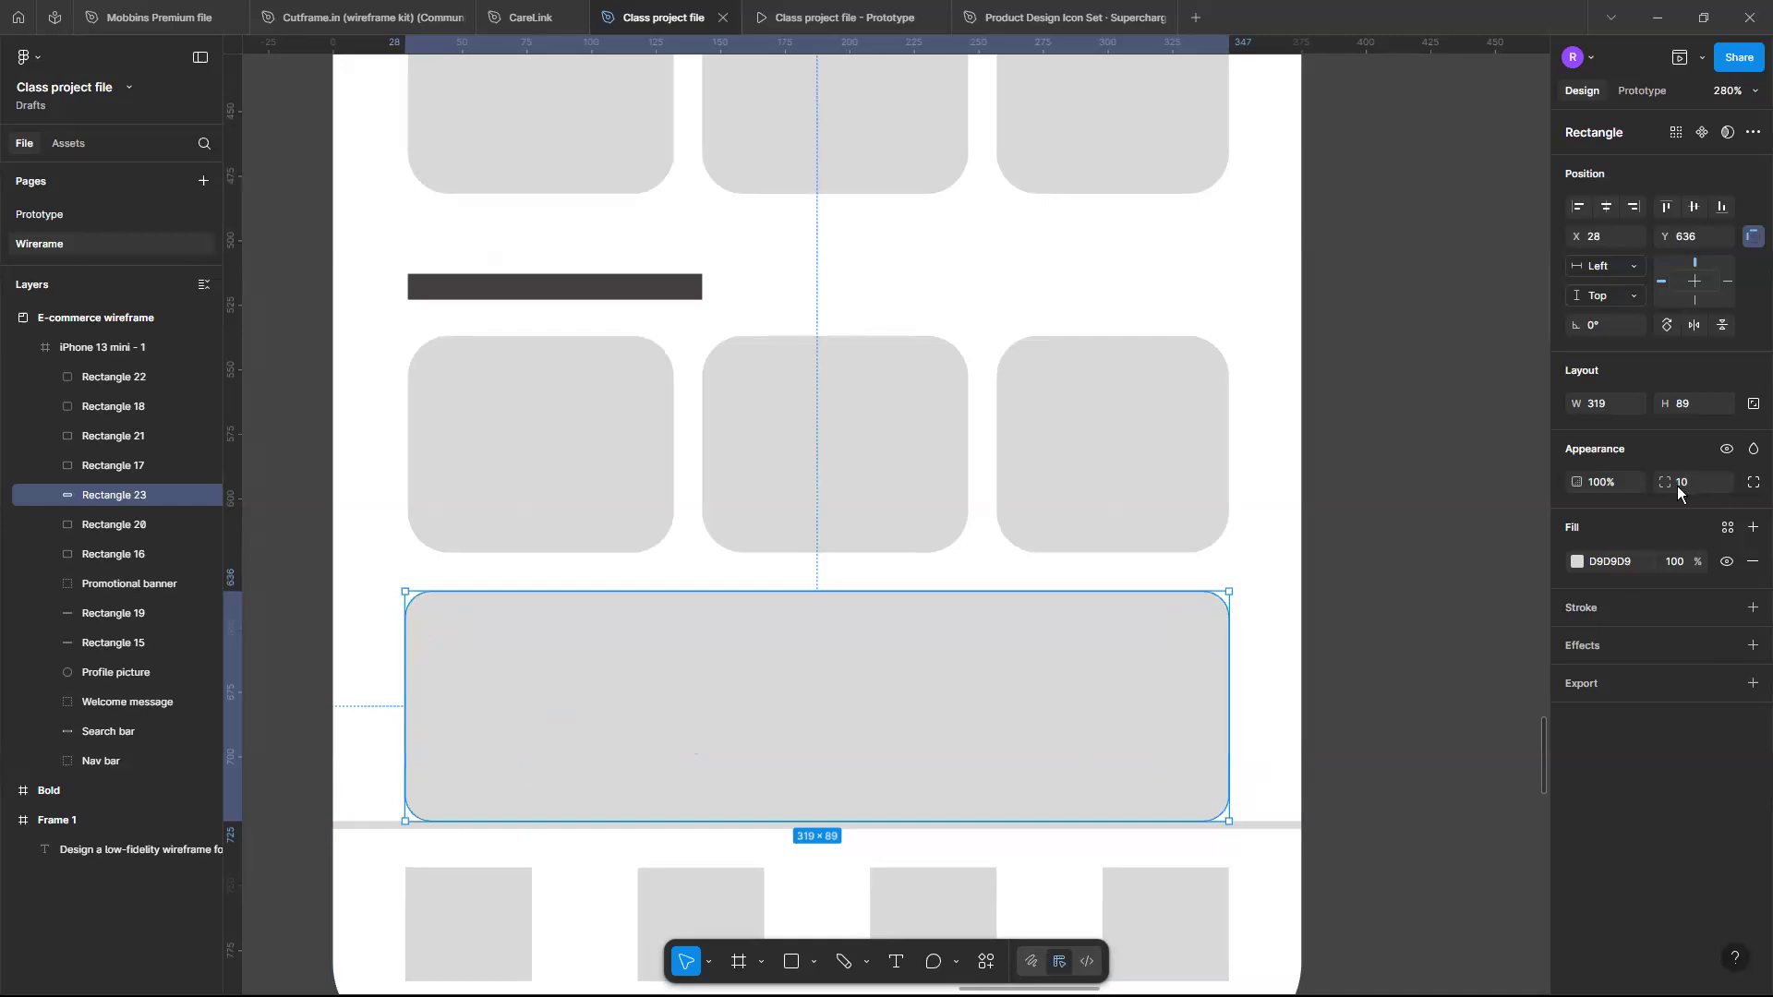
- Switch the wide bottom rectangle to individual corners and set its bottom-right and bottom-left radii to 0
click(1753, 482)
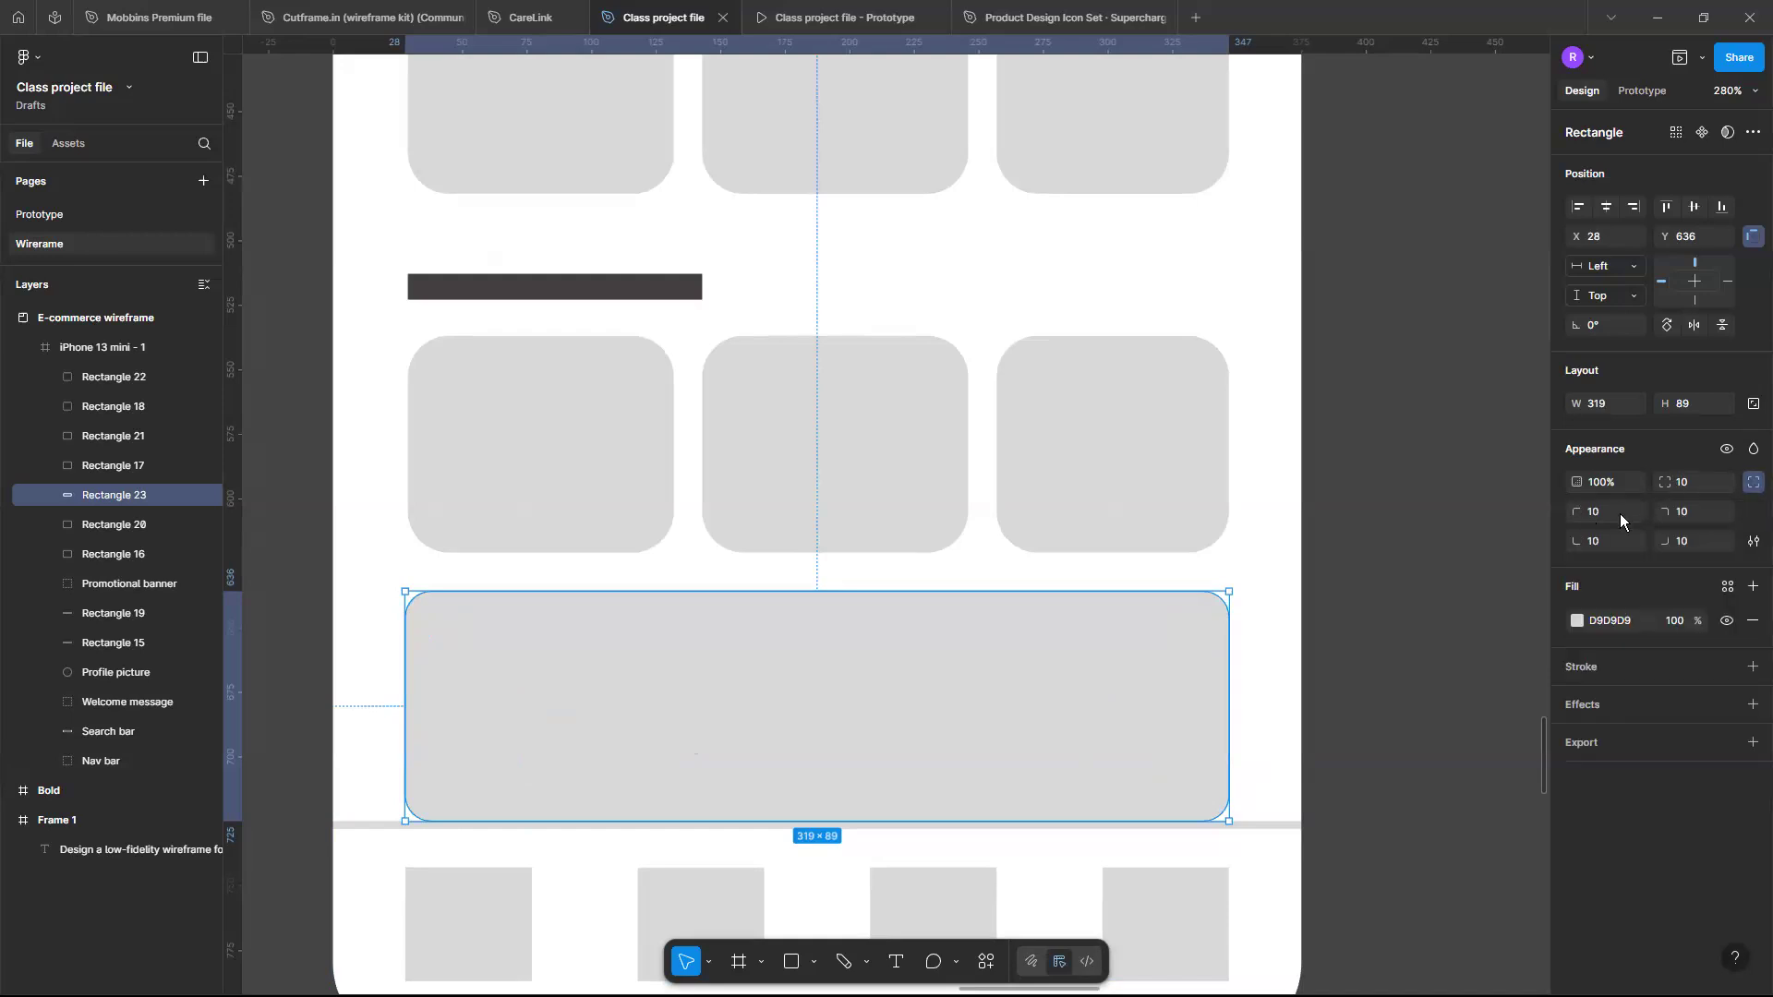
click(1690, 545)
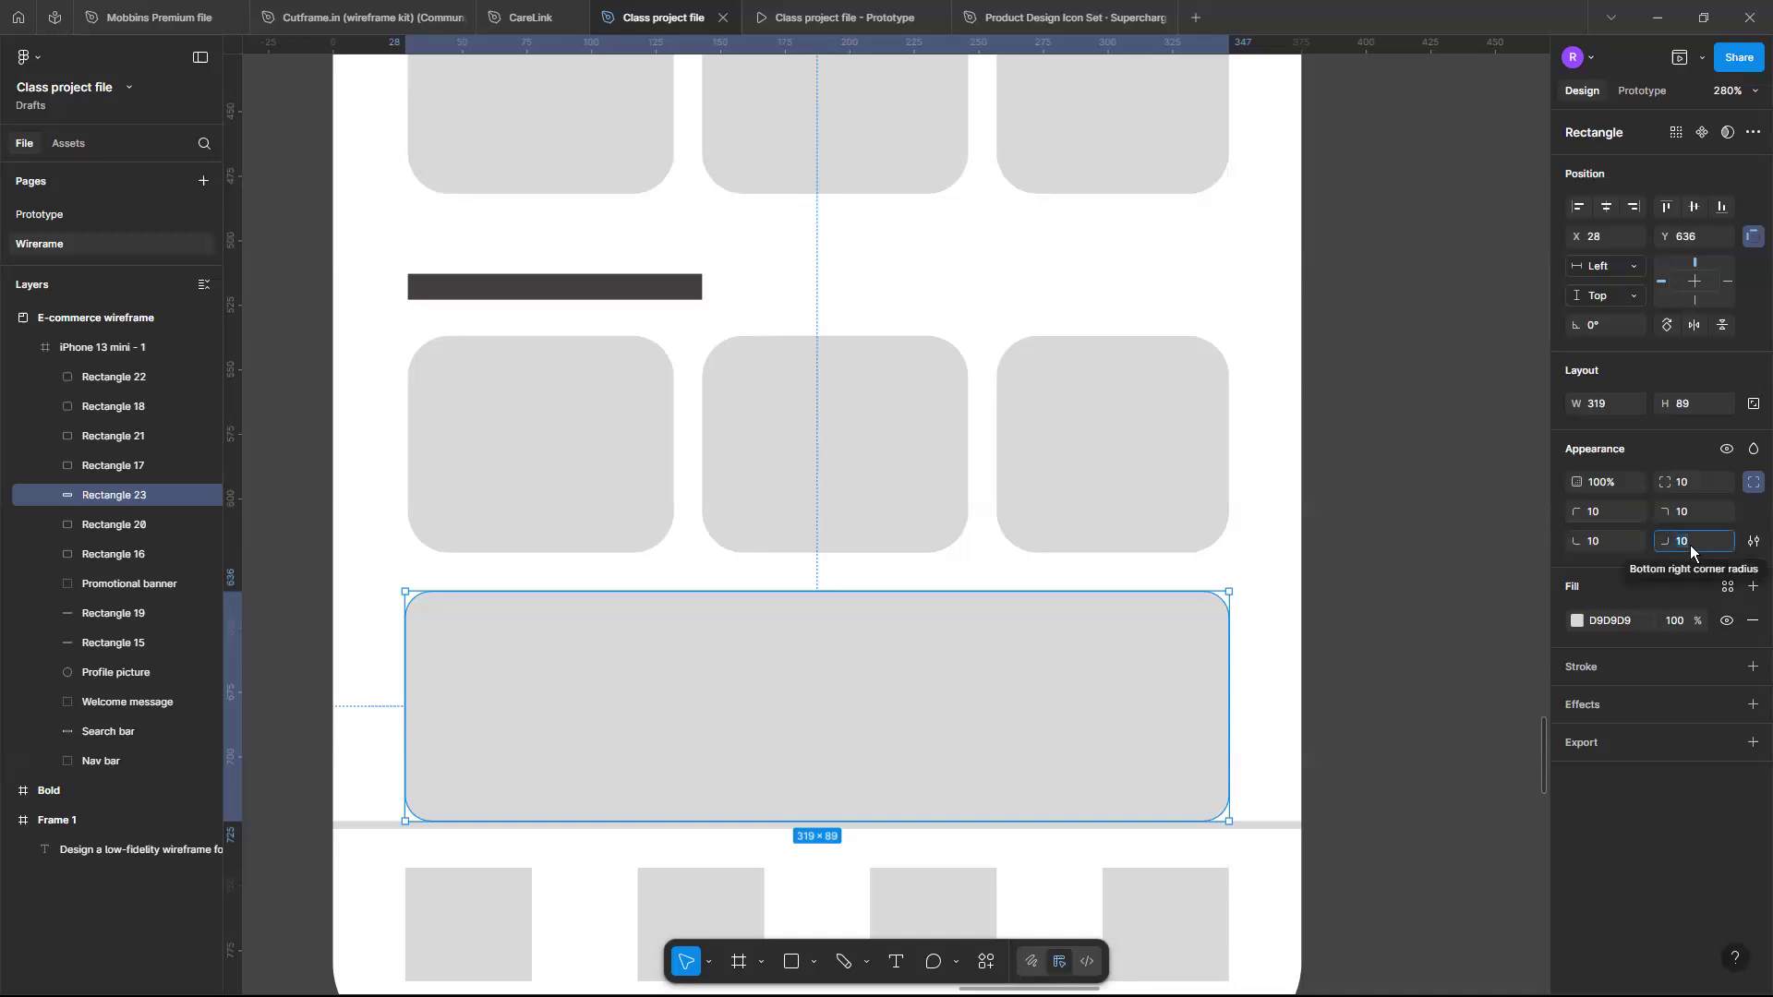
text(0)
key(Return)
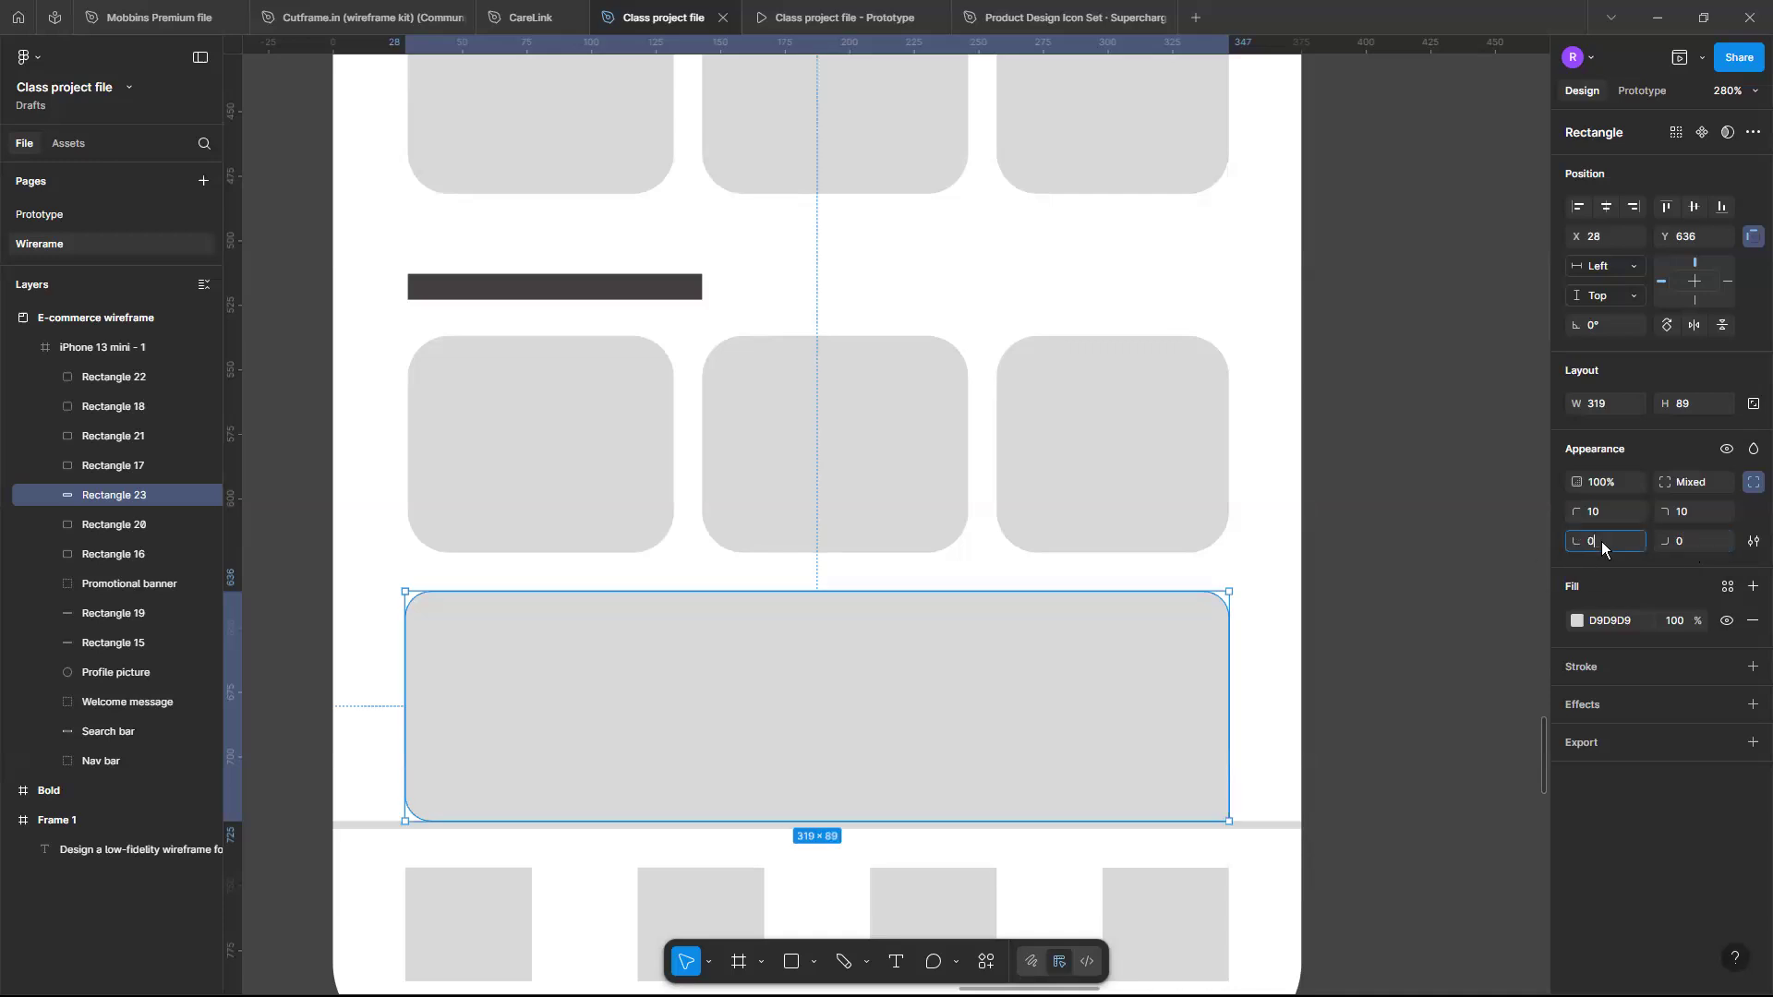
click(1601, 541)
text(0)
key(Return)
click(1302, 656)
- Examine the nav bar group and the layers it contains
scroll(1302, 656, down, 3)
scroll(1302, 655, down, 1)
scroll(1302, 656, up, 2)
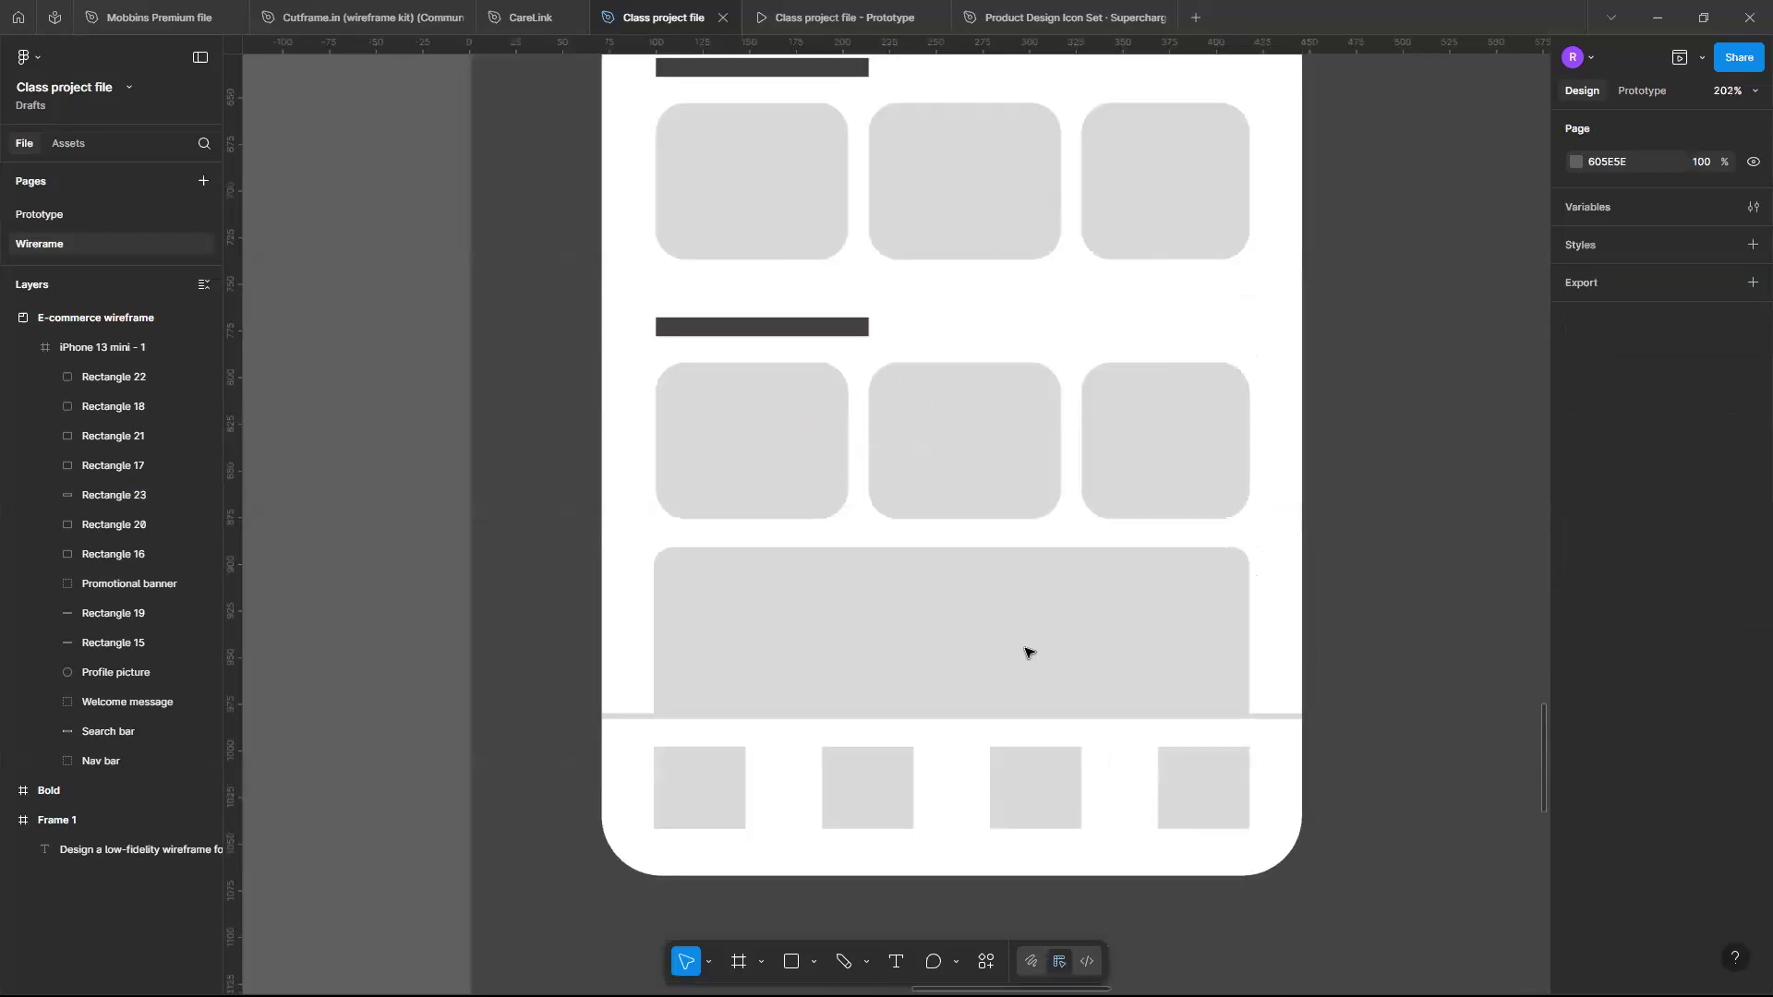
click(1270, 717)
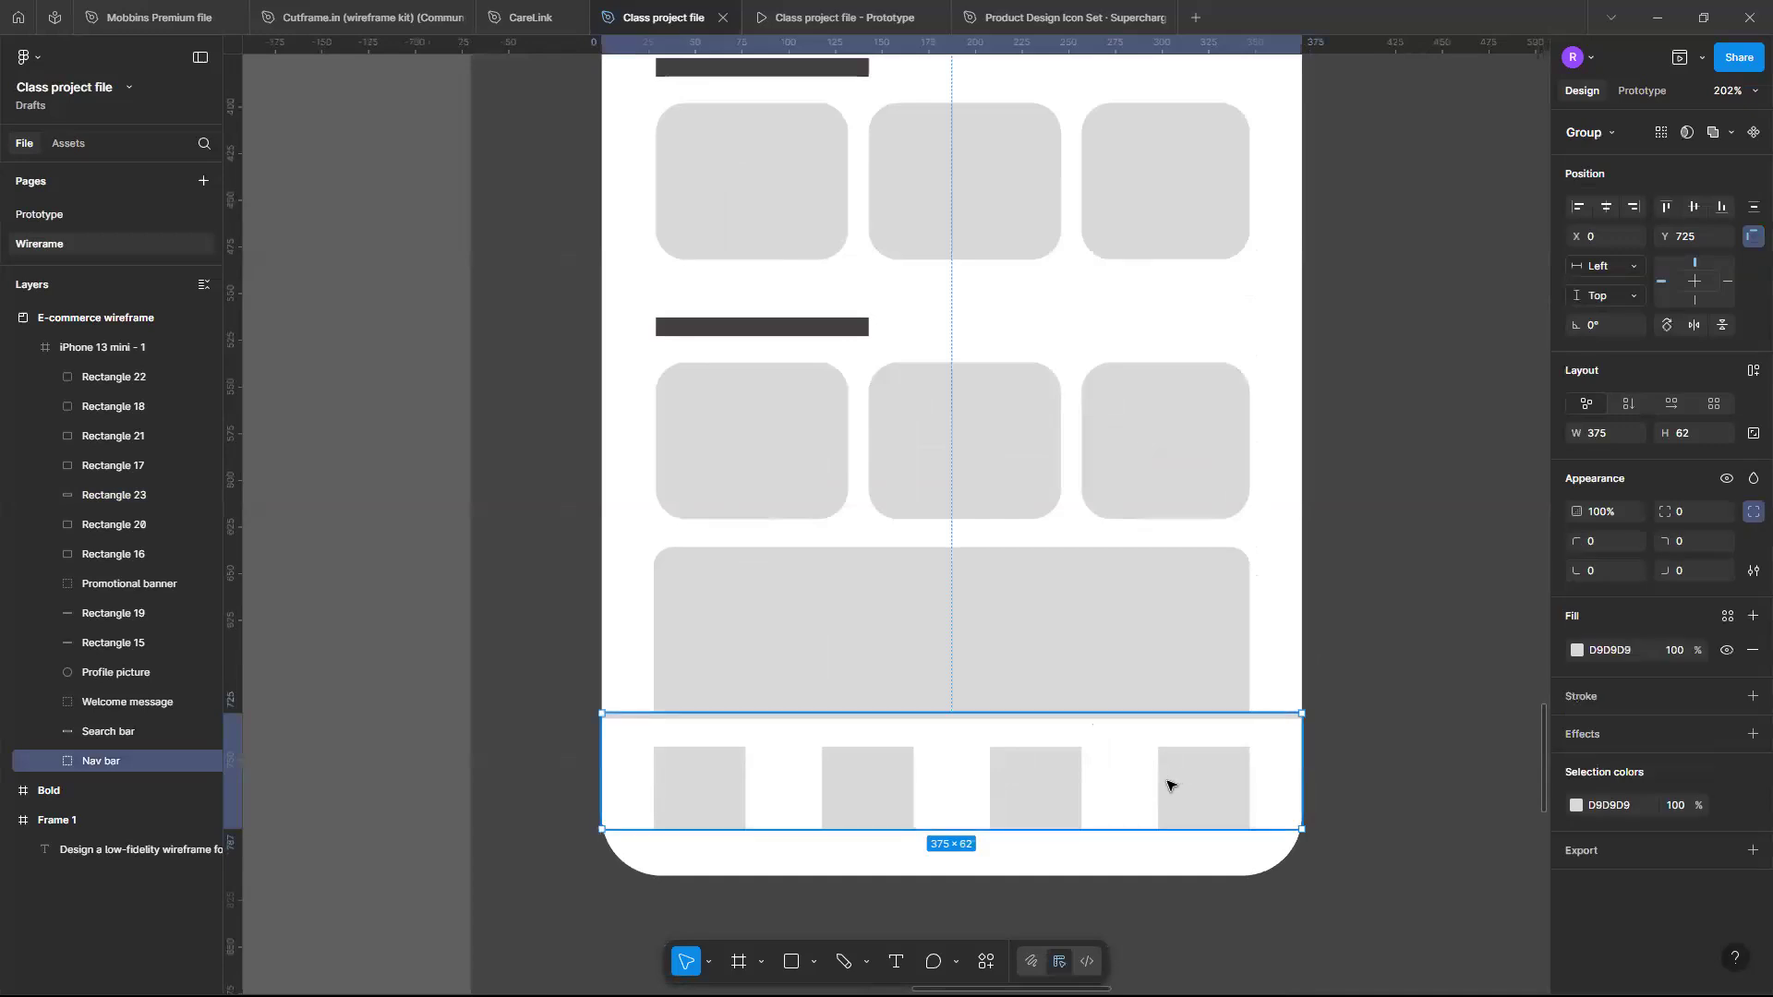
click(52, 761)
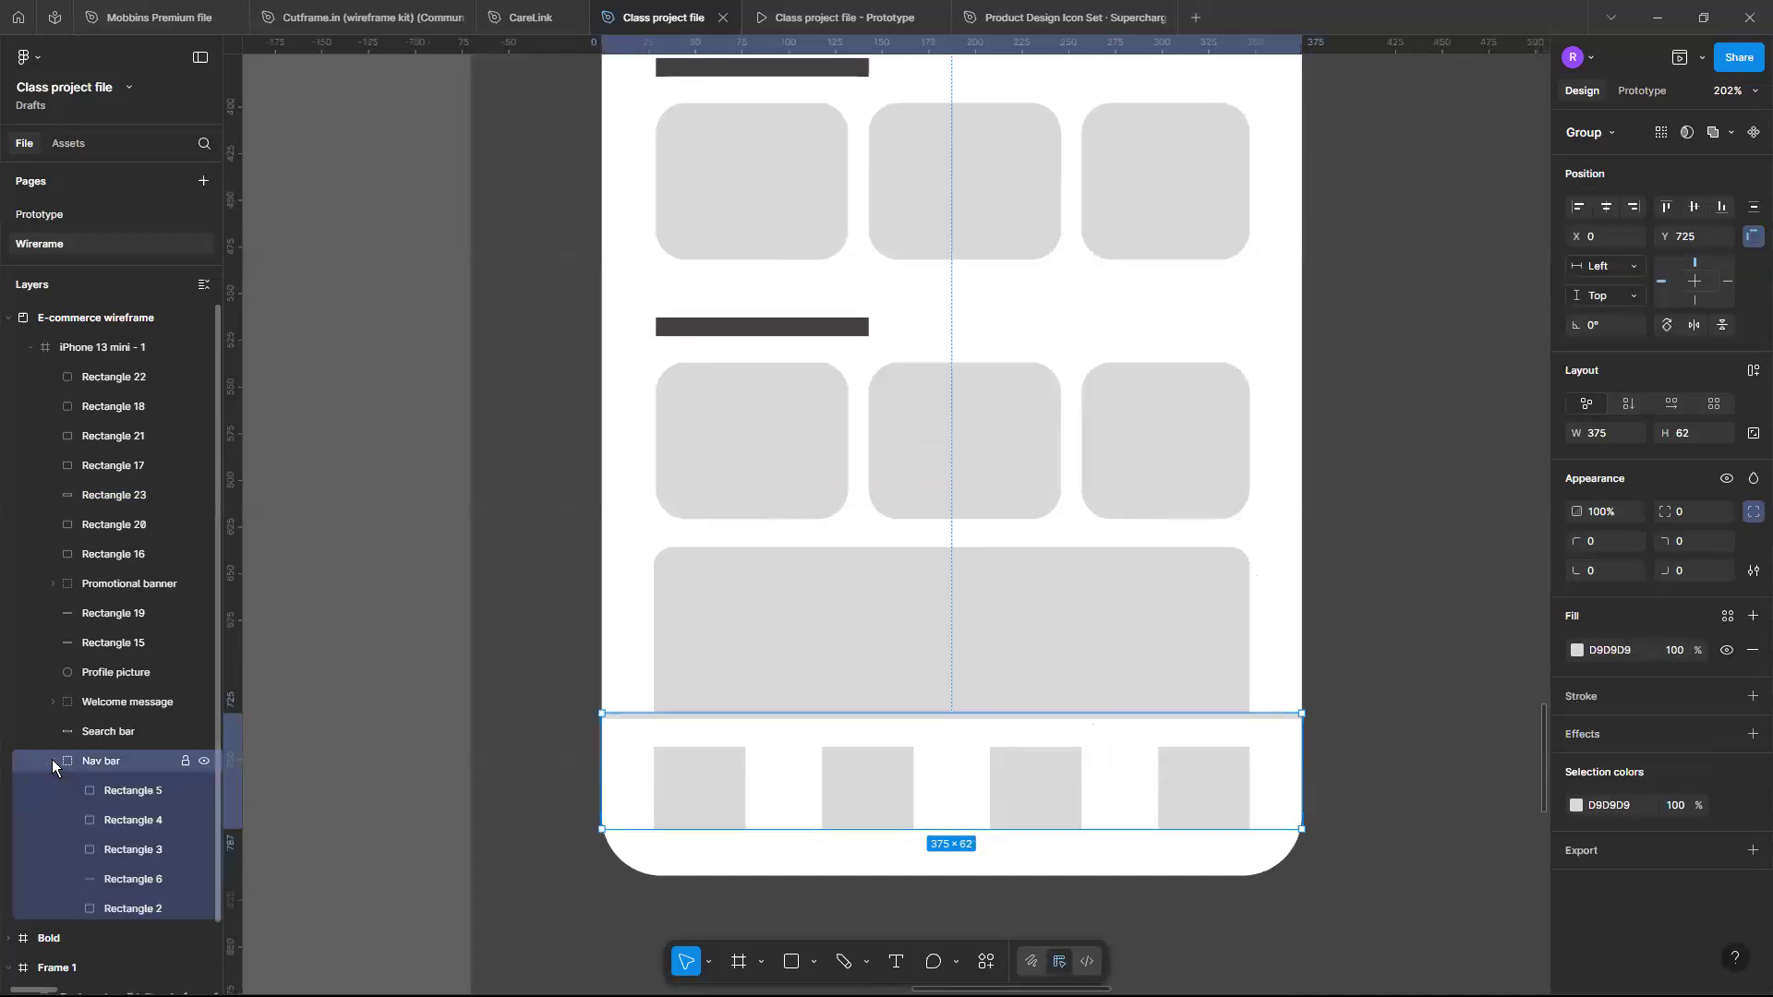
click(52, 761)
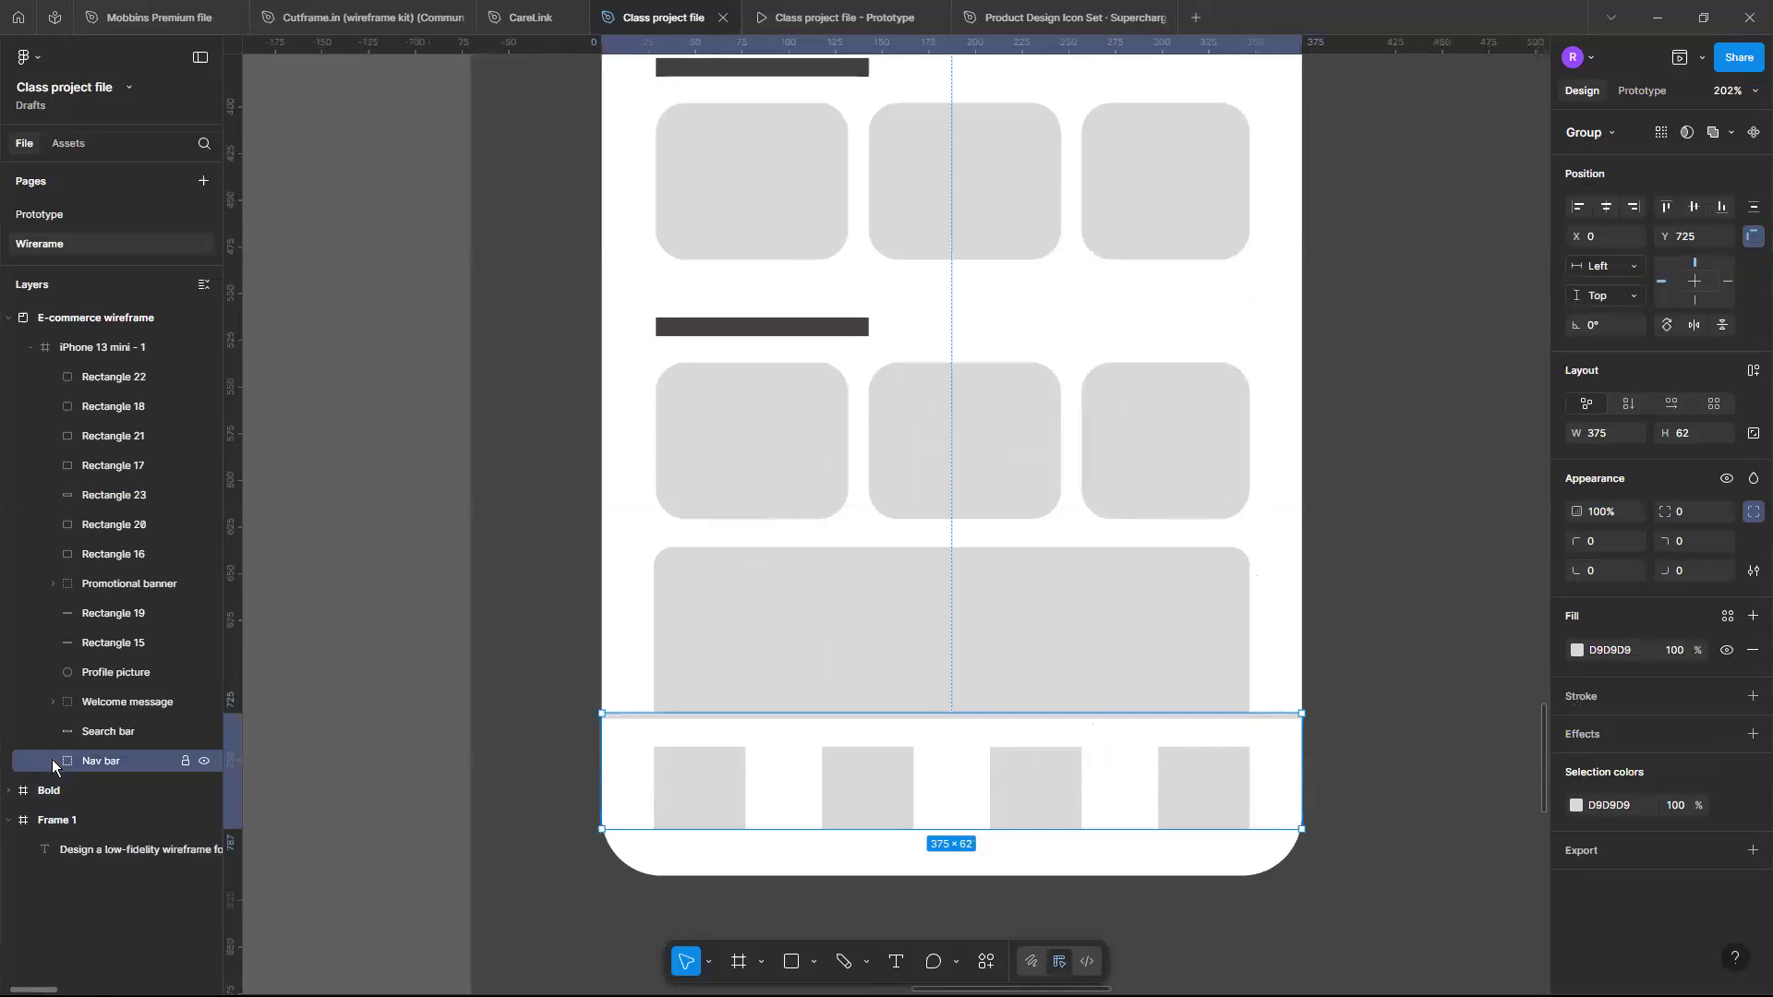
click(1354, 609)
- Set the height of the nav bar's top divider line to 1
scroll(1353, 609, down, 5)
scroll(1354, 609, up, 3)
scroll(1354, 609, right, 2)
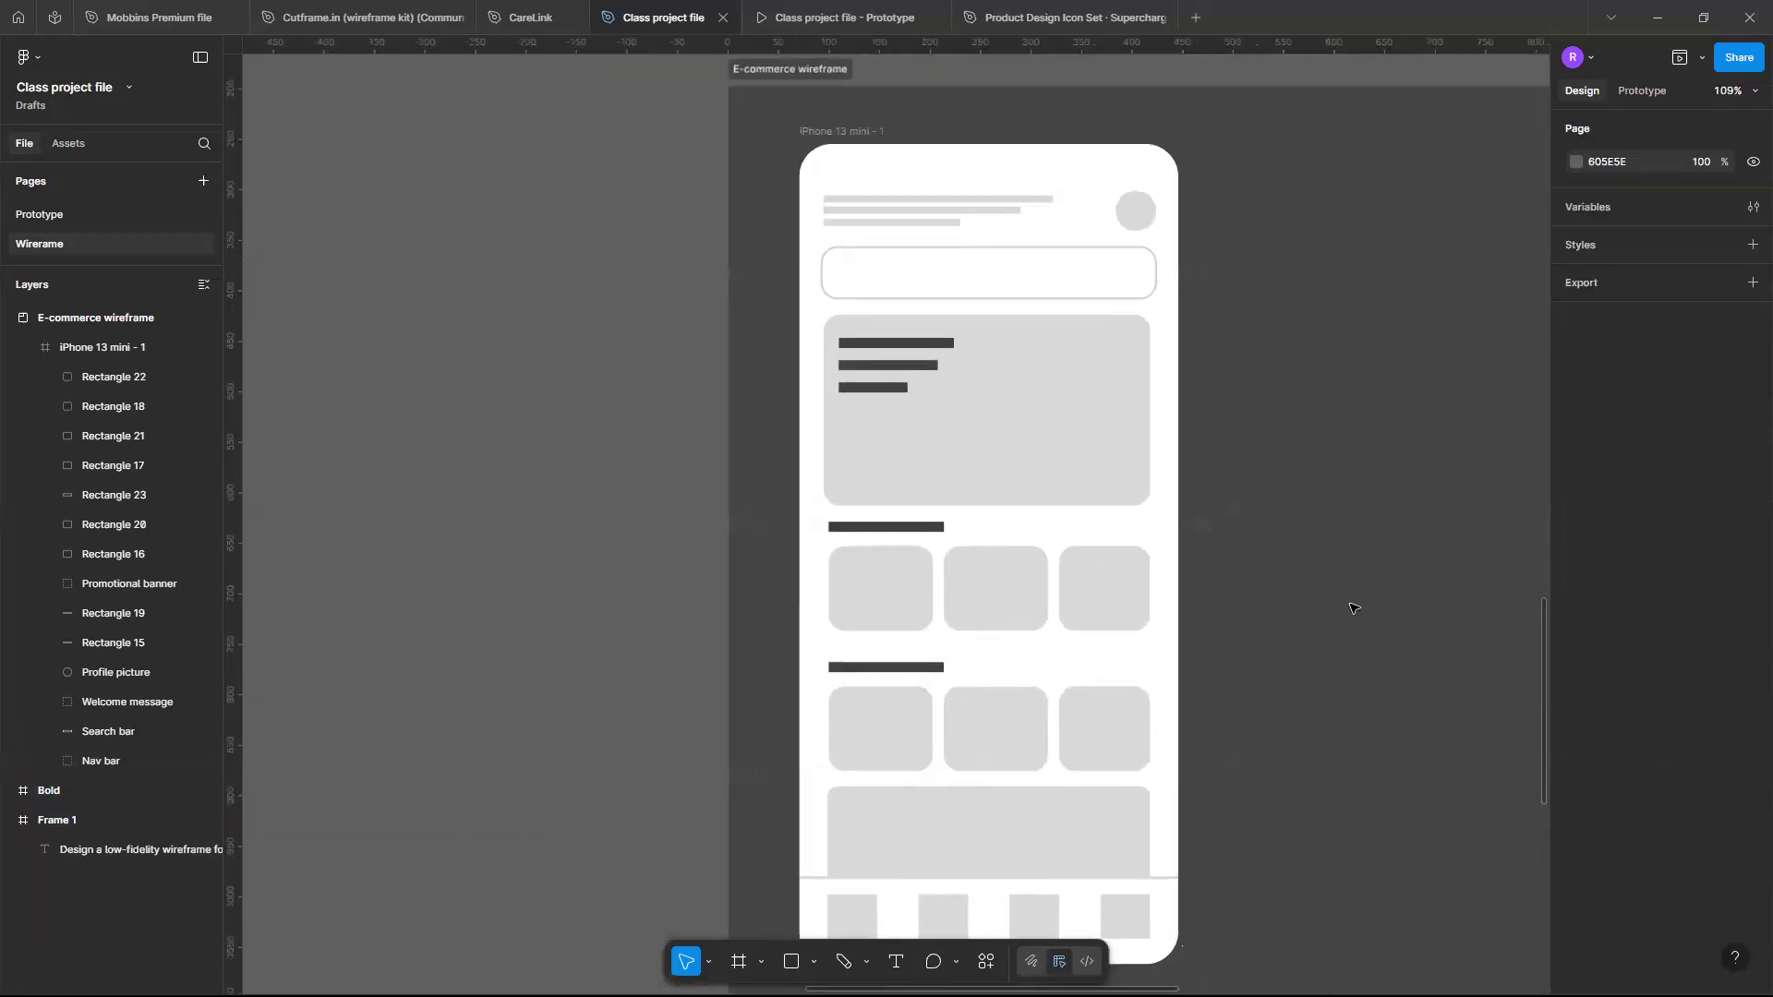
scroll(1354, 609, down, 3)
scroll(1125, 465, up, 5)
scroll(1125, 464, down, 1)
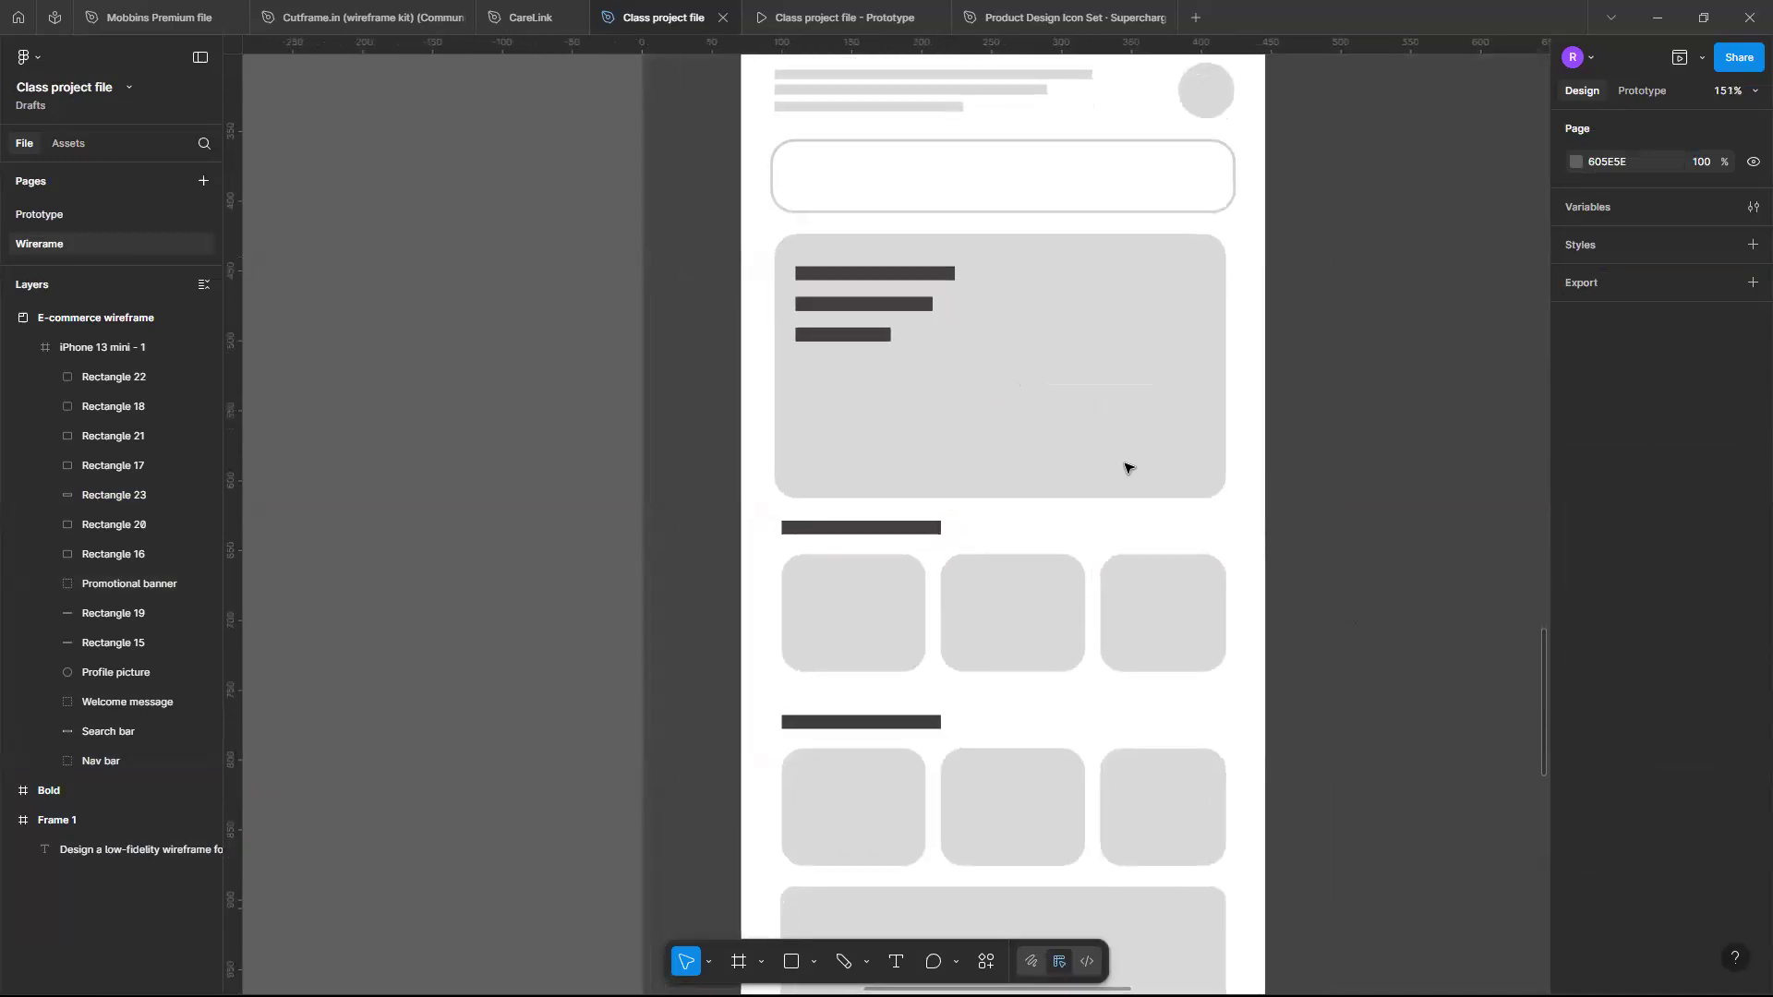
scroll(1125, 468, down, 3)
scroll(1128, 468, up, 1)
scroll(1127, 554, down, 2)
scroll(1136, 524, up, 2)
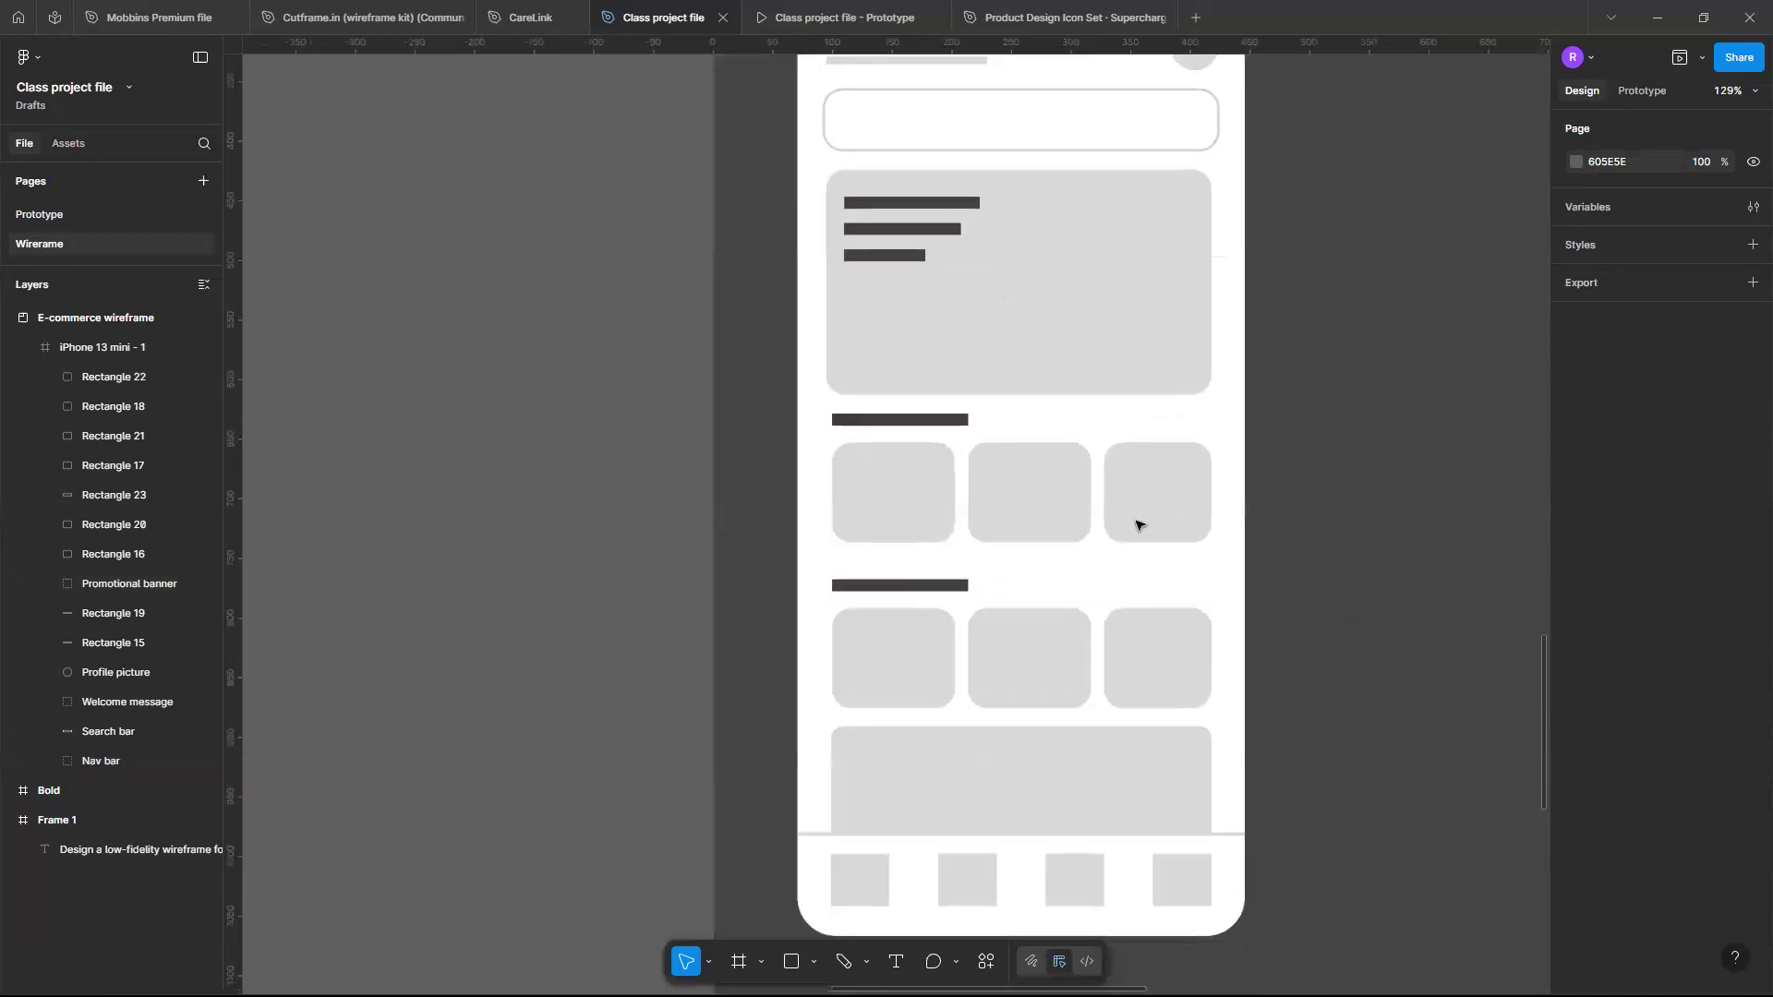
scroll(1136, 524, down, 2)
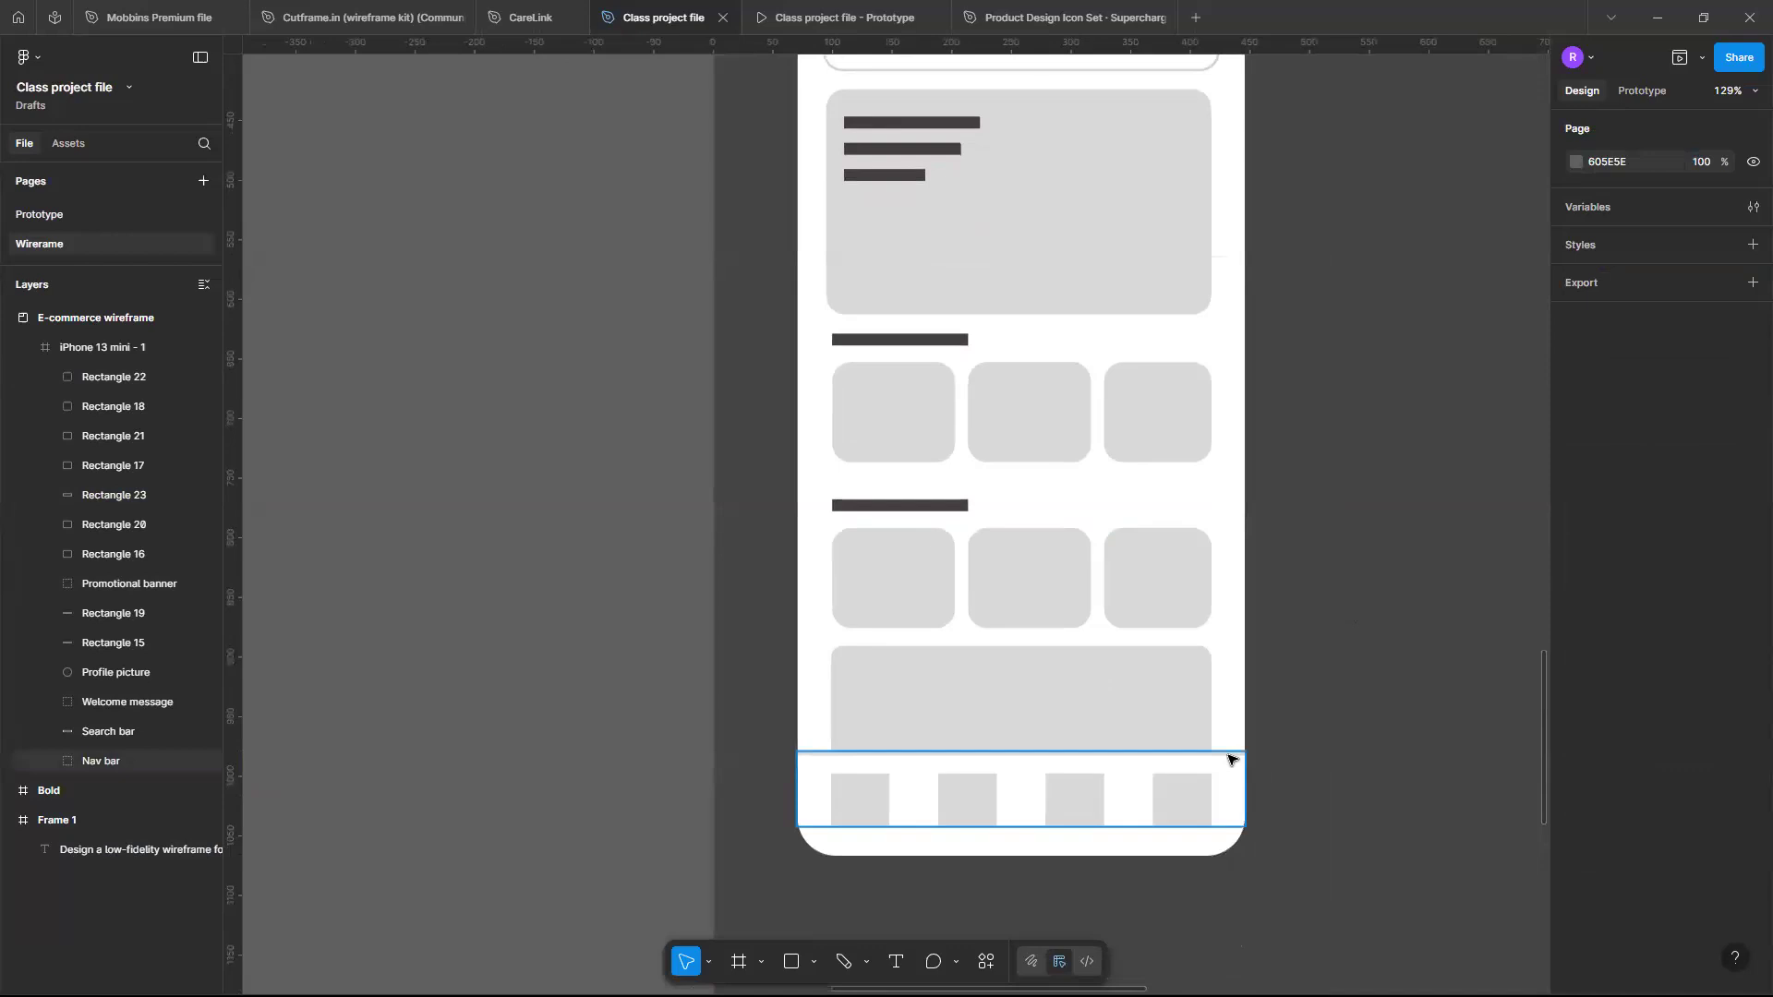
scroll(1154, 762, right, 2)
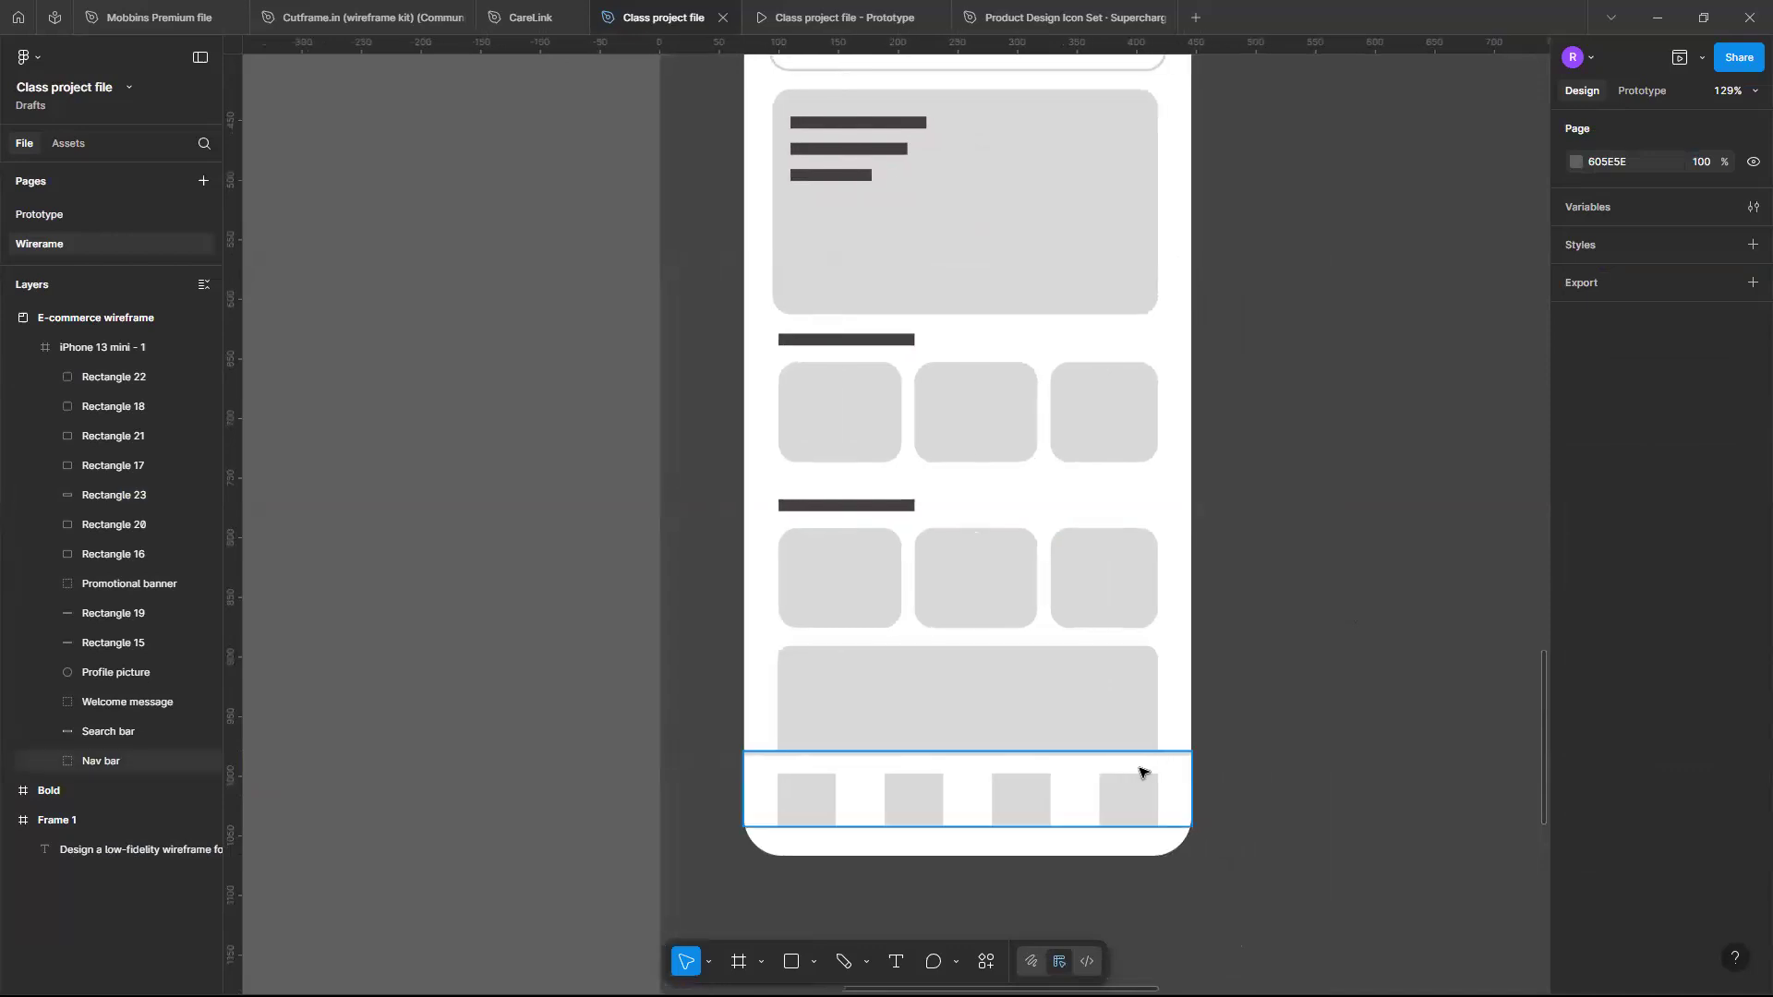
scroll(1016, 397, up, 1)
scroll(1062, 508, down, 3)
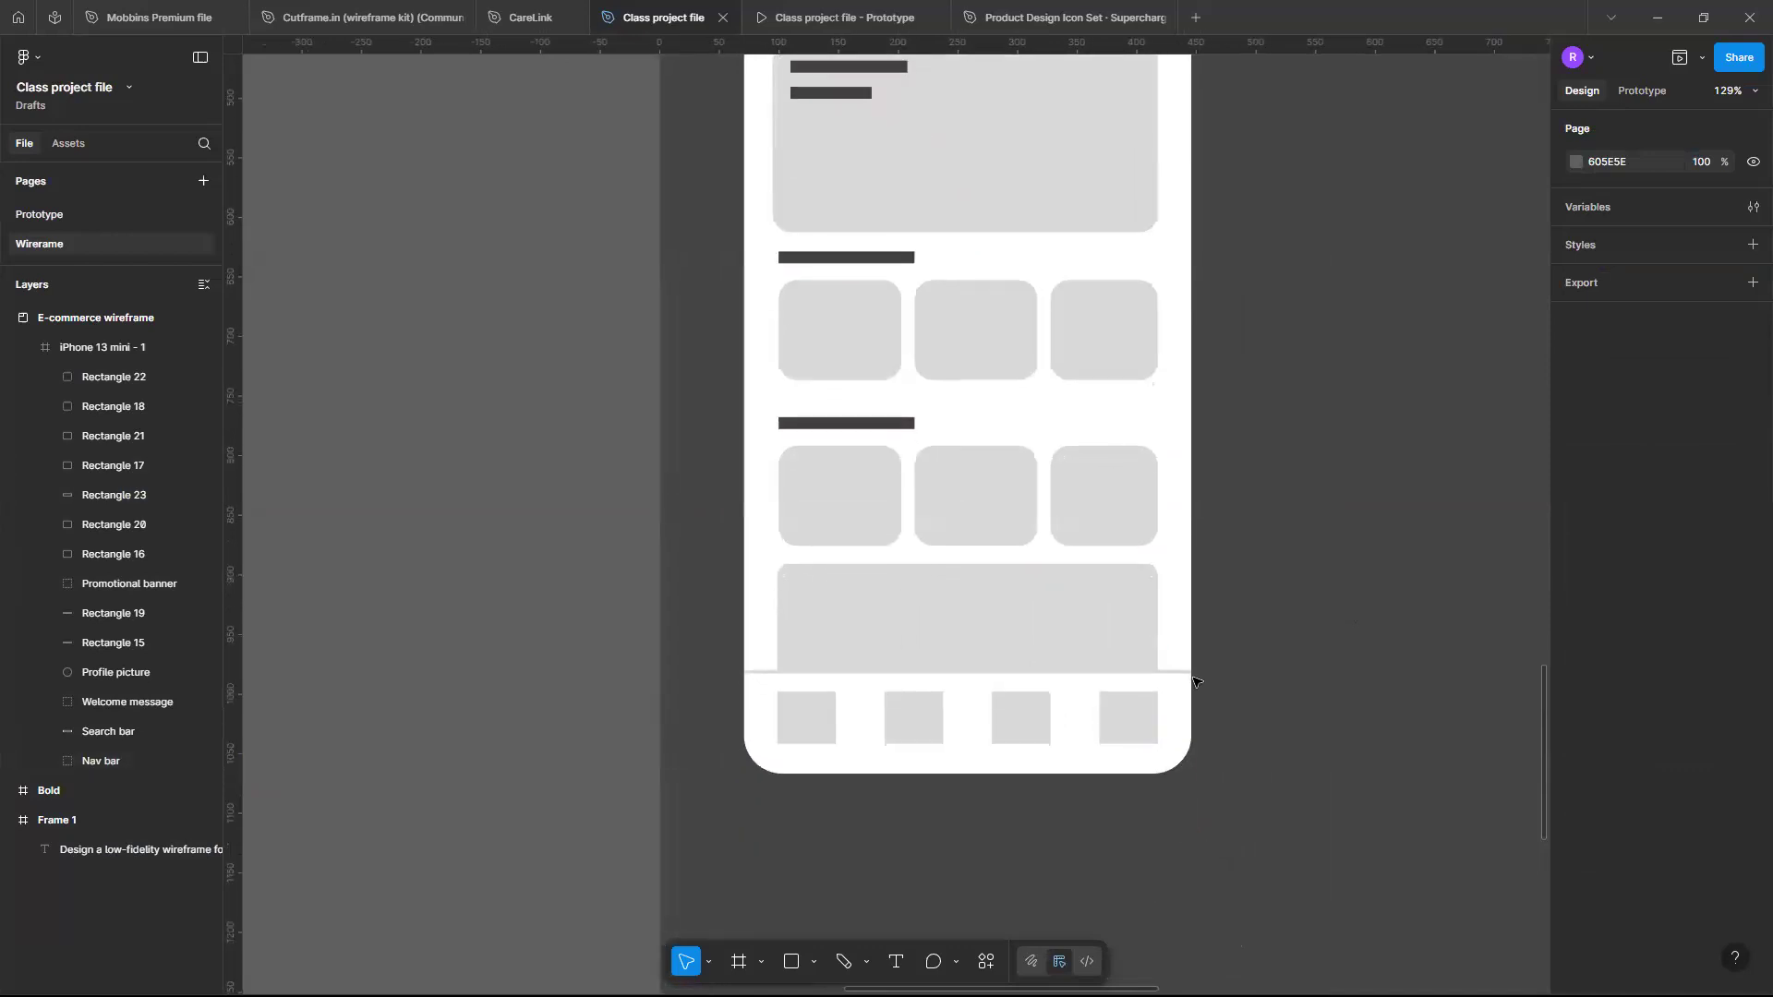
scroll(1171, 694, up, 5)
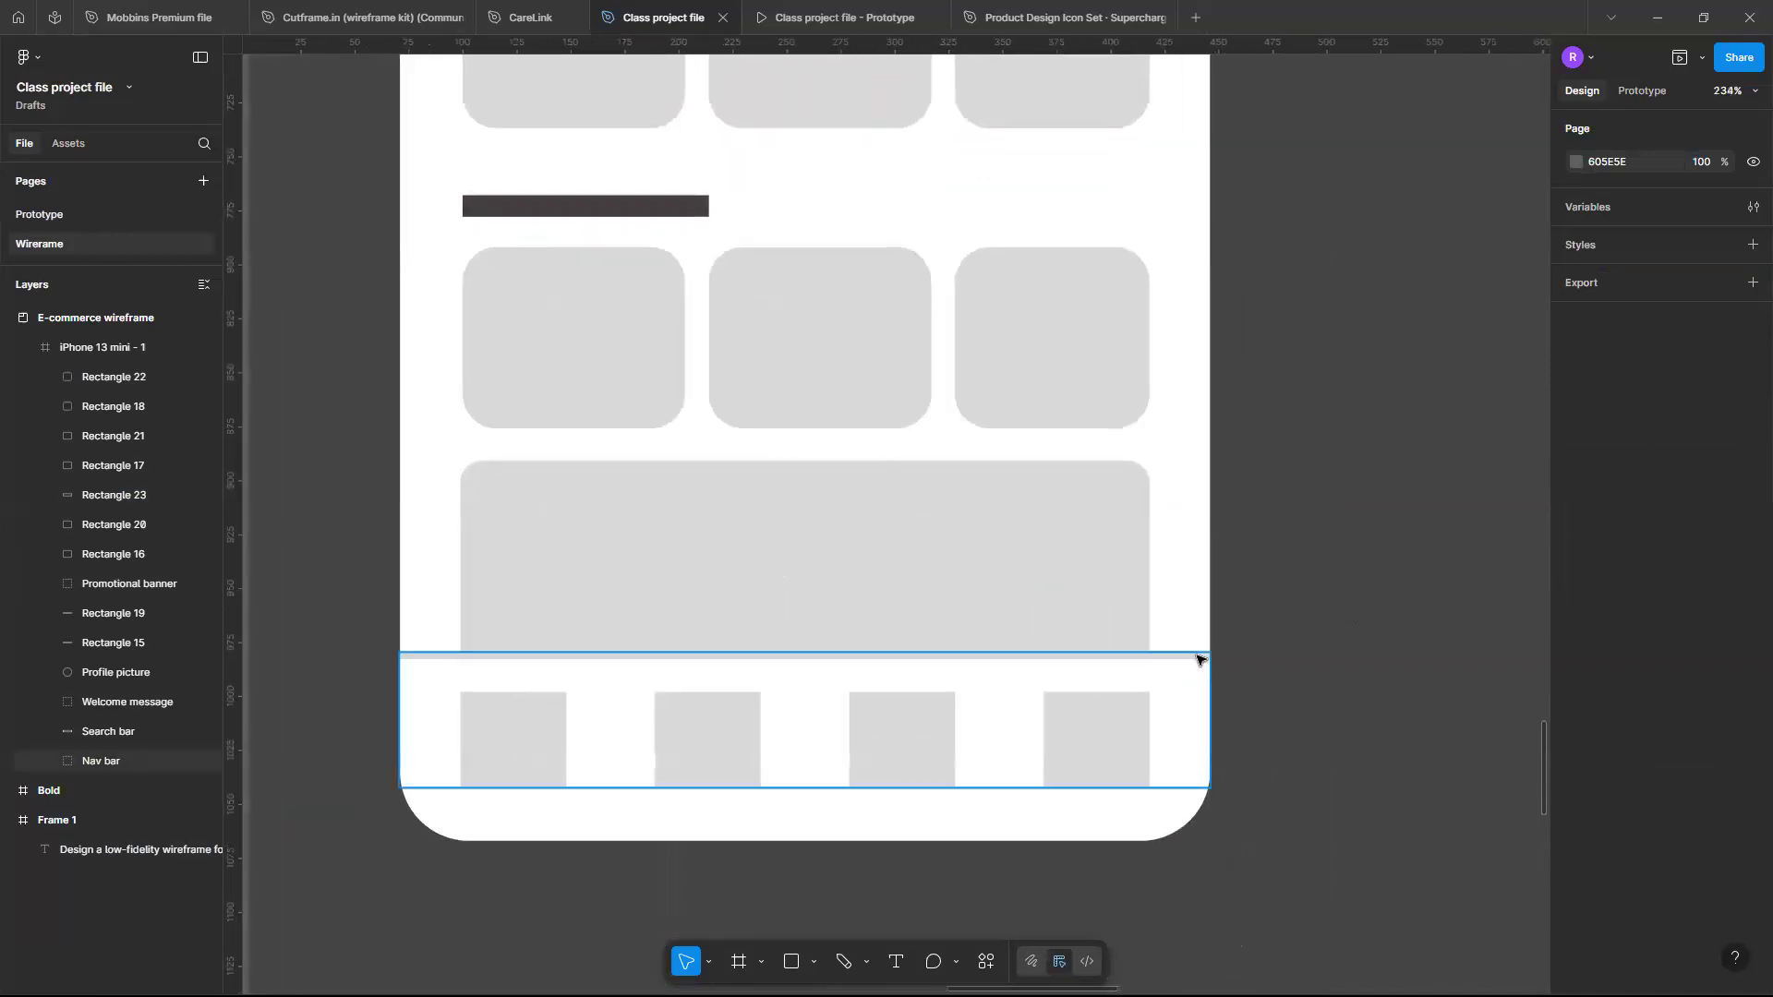
click(1198, 660)
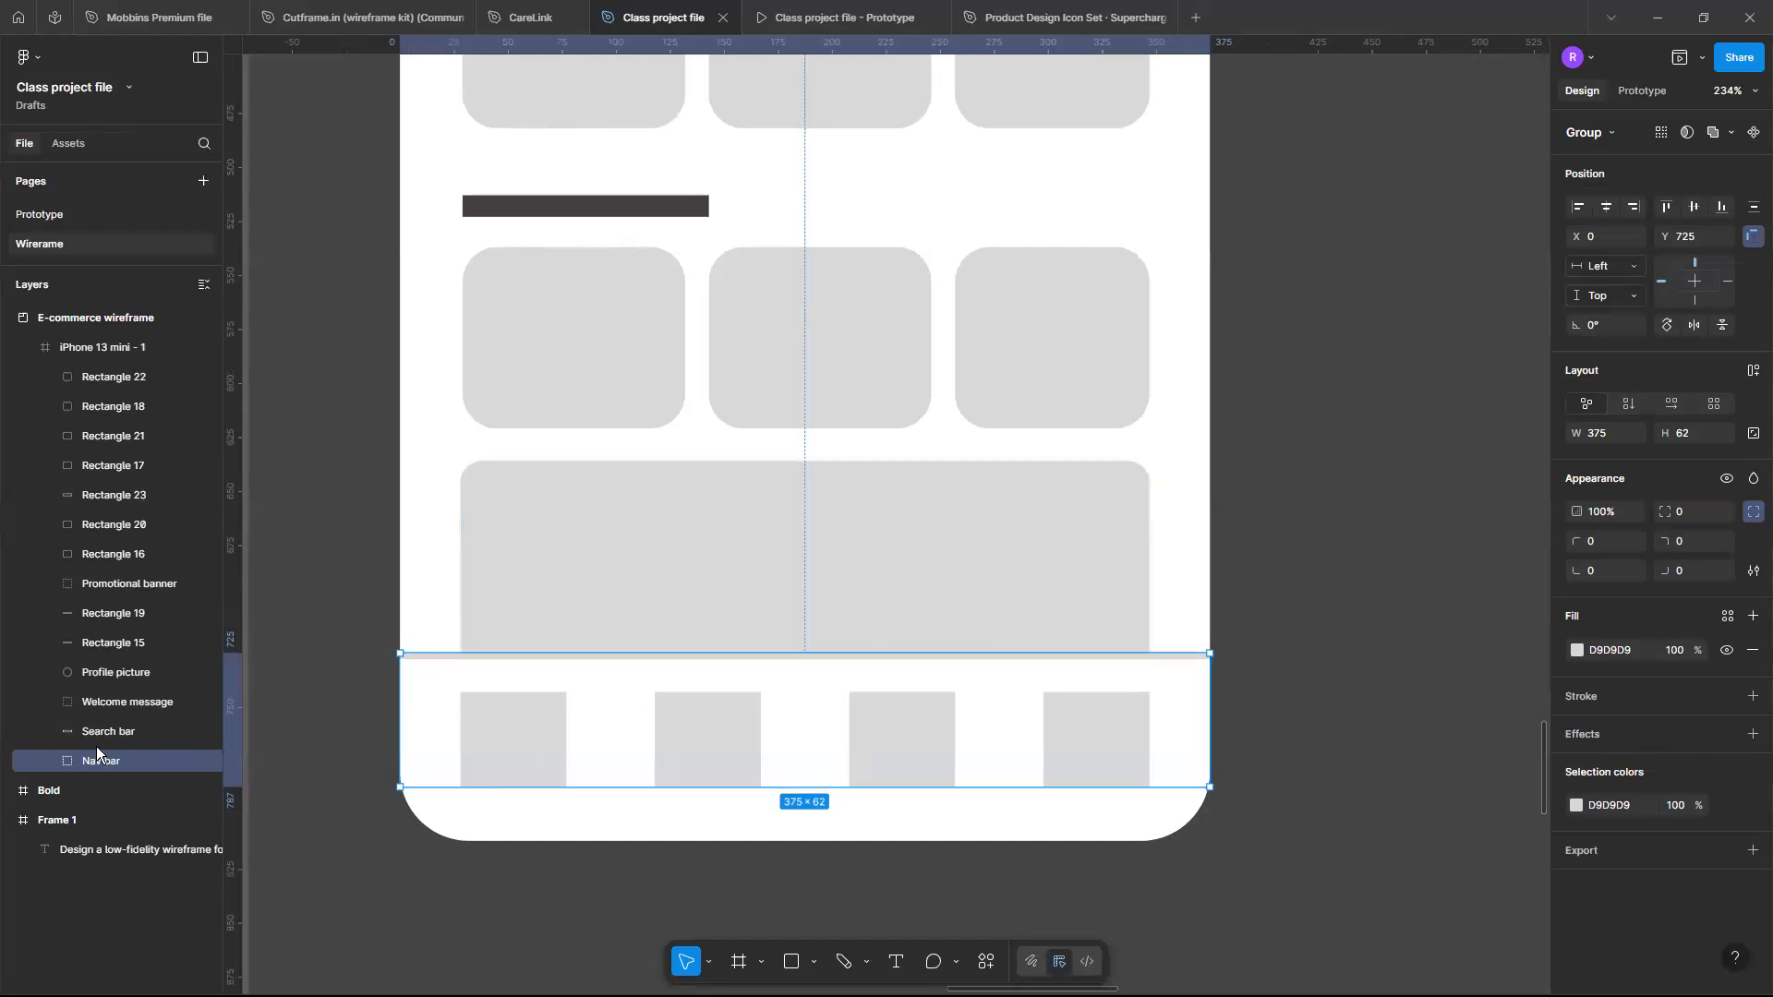
click(52, 761)
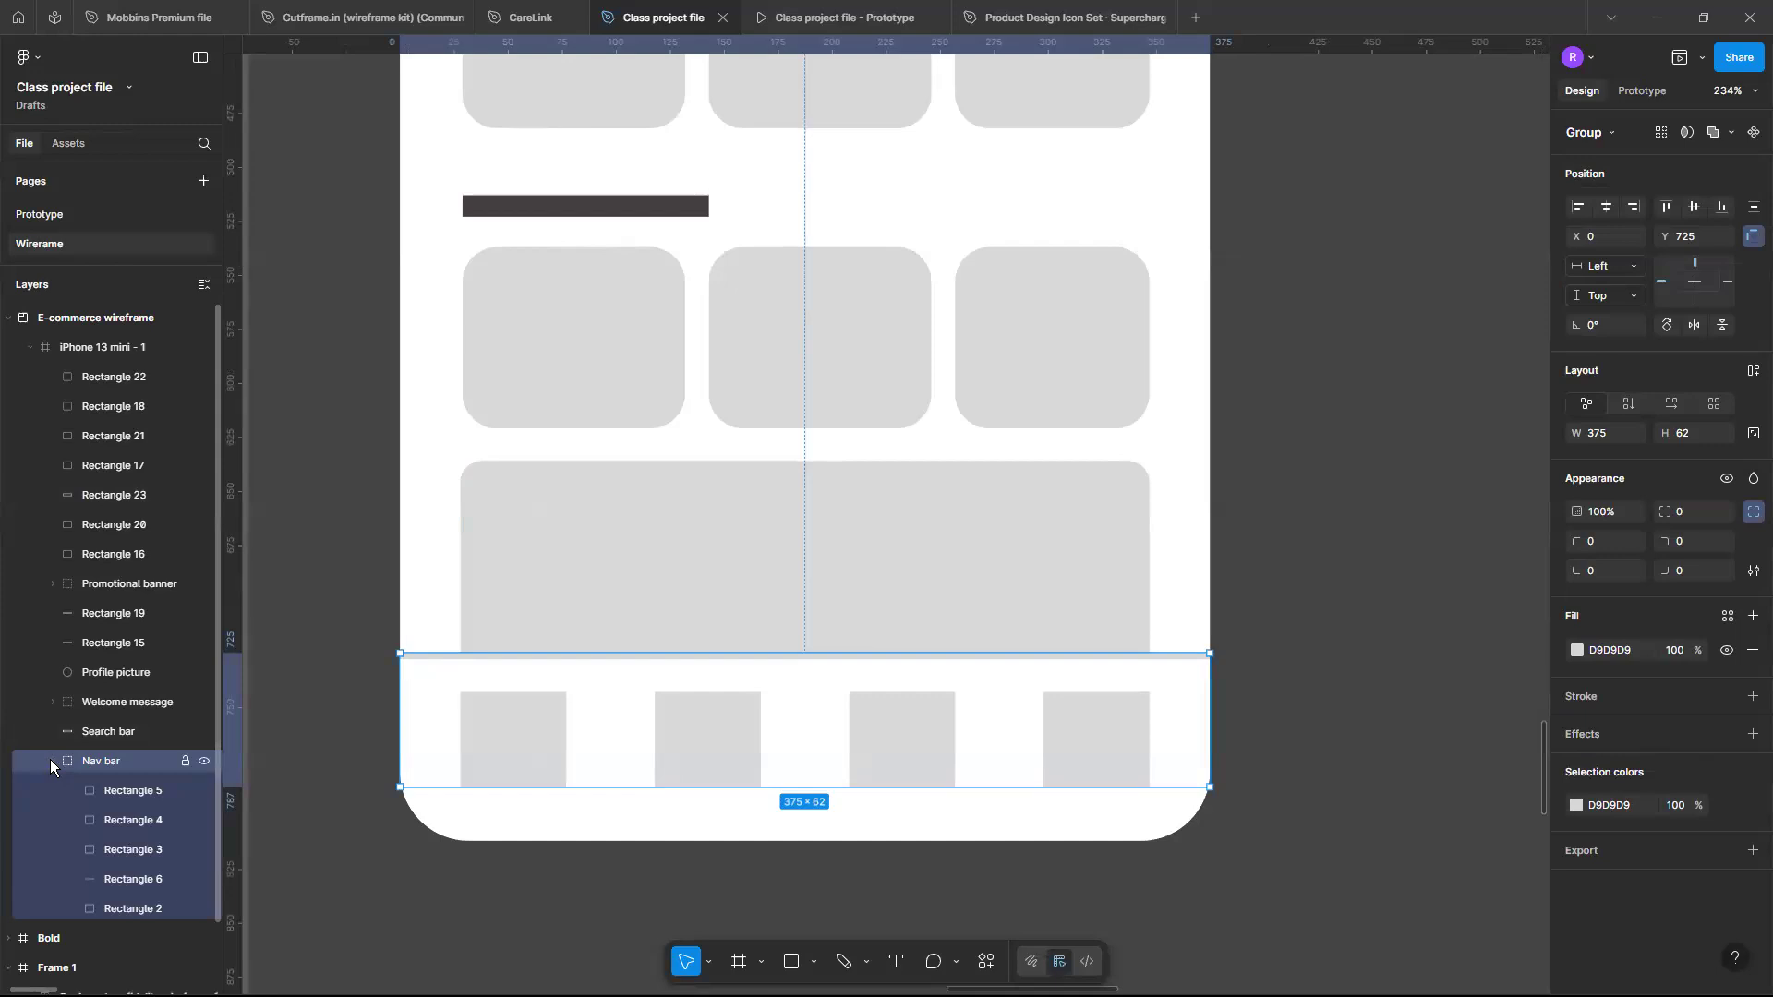
click(141, 882)
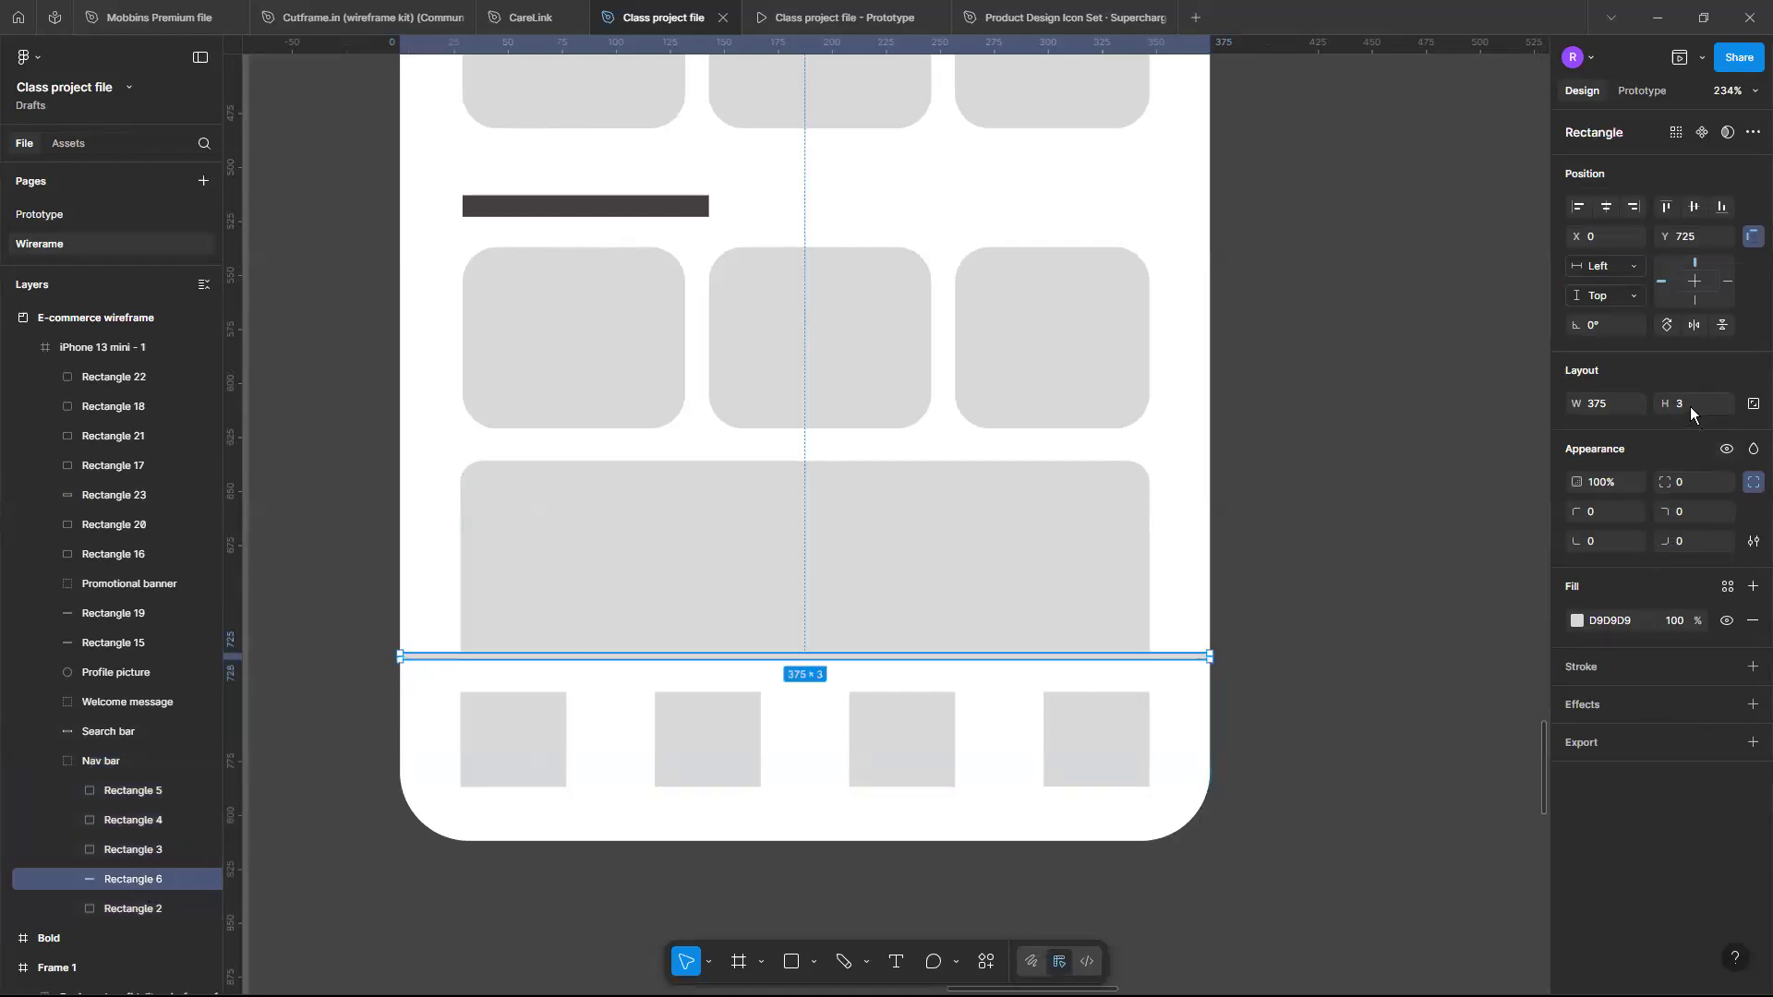
key(Return)
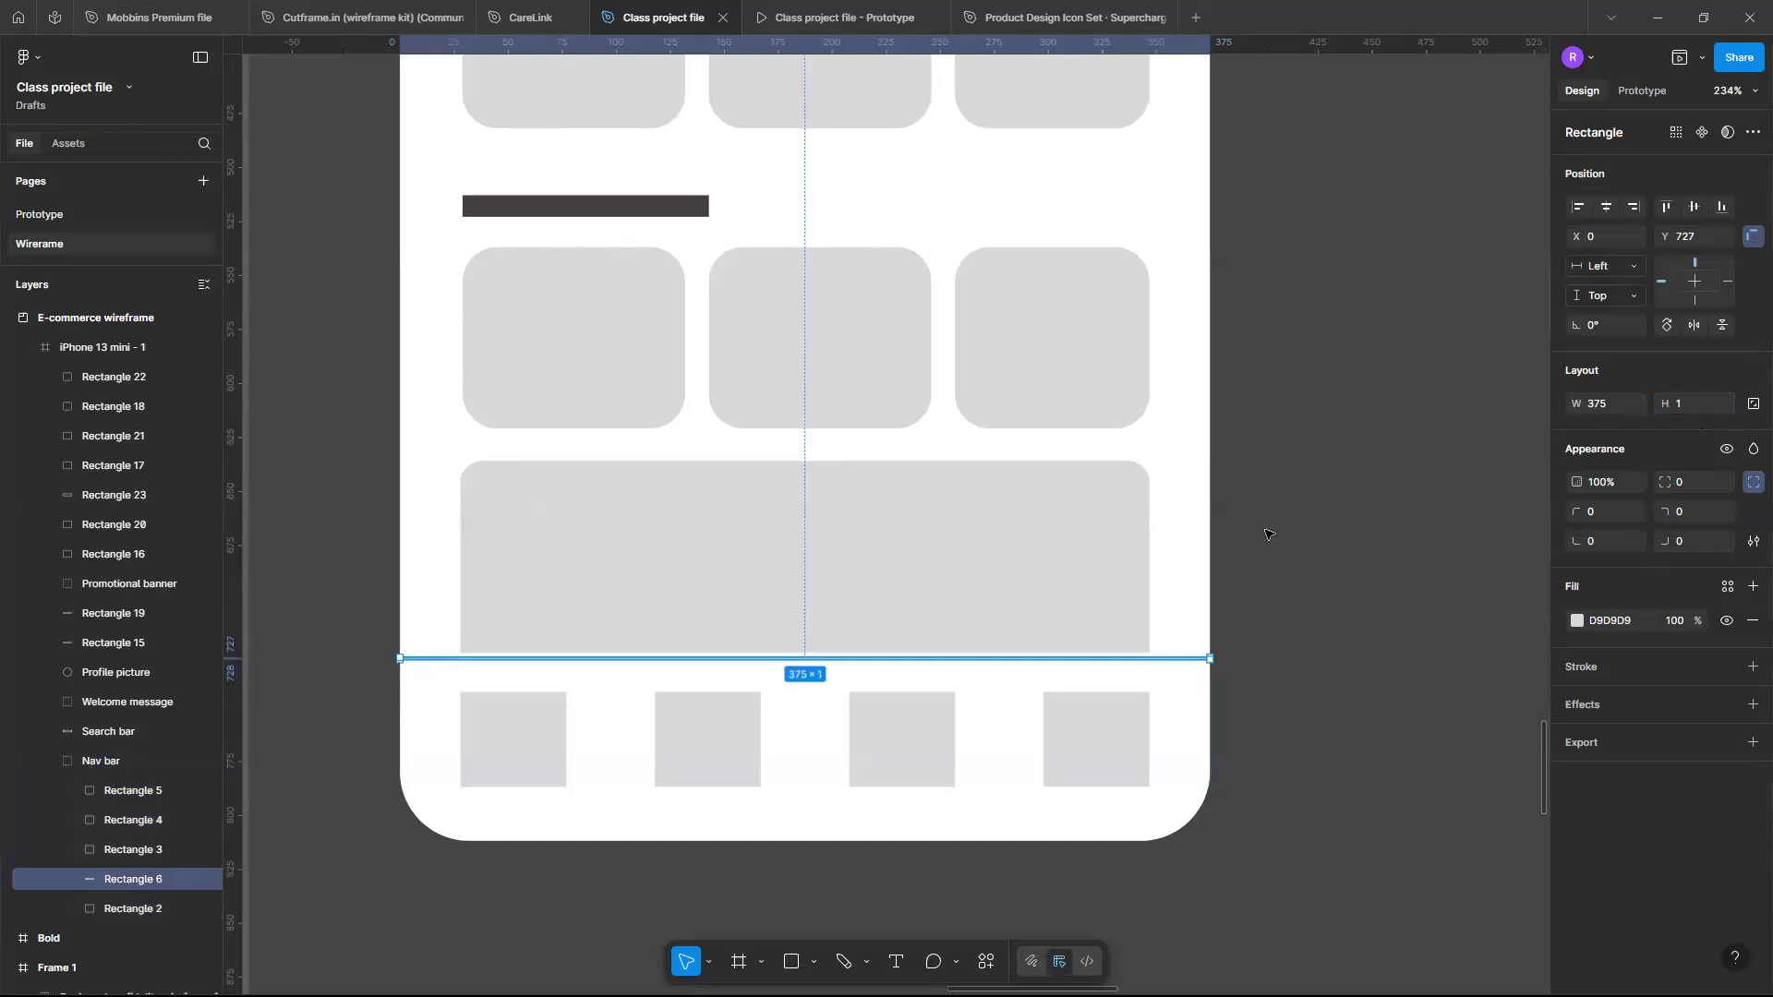
click(1304, 534)
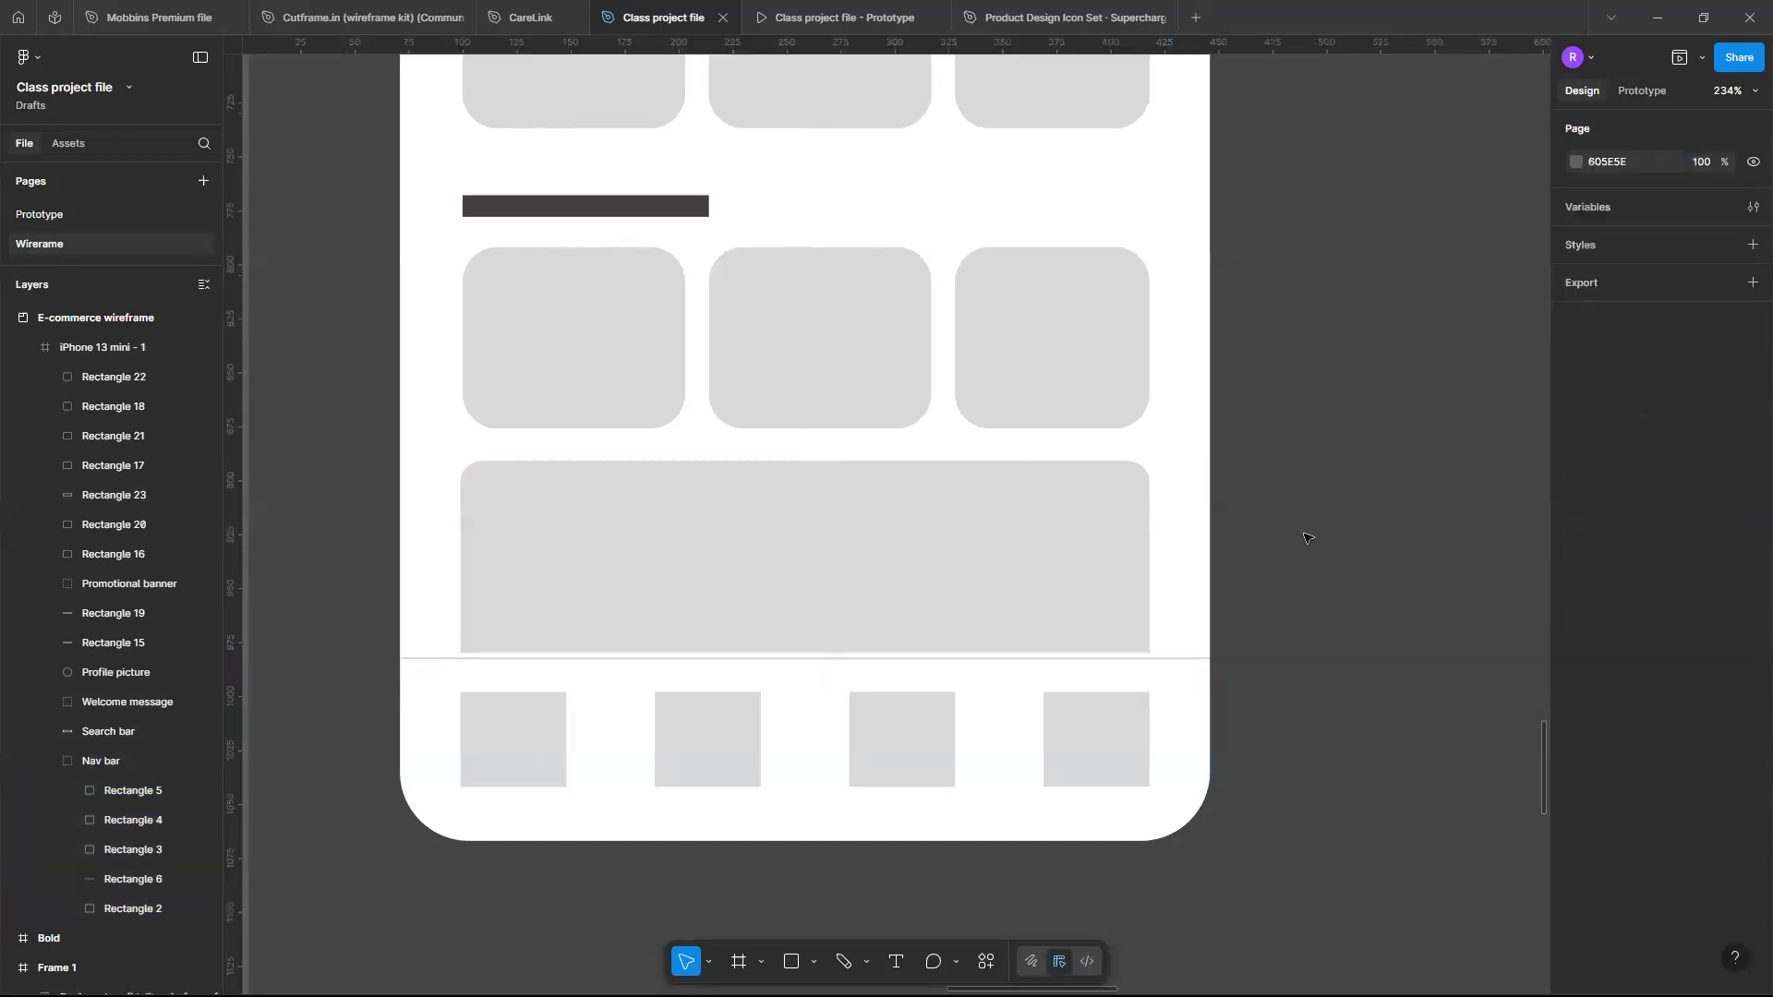
- Nudge the wide bottom rectangle down slightly so it sits on the nav bar divider
click(1045, 620)
drag(1042, 618, 1043, 623)
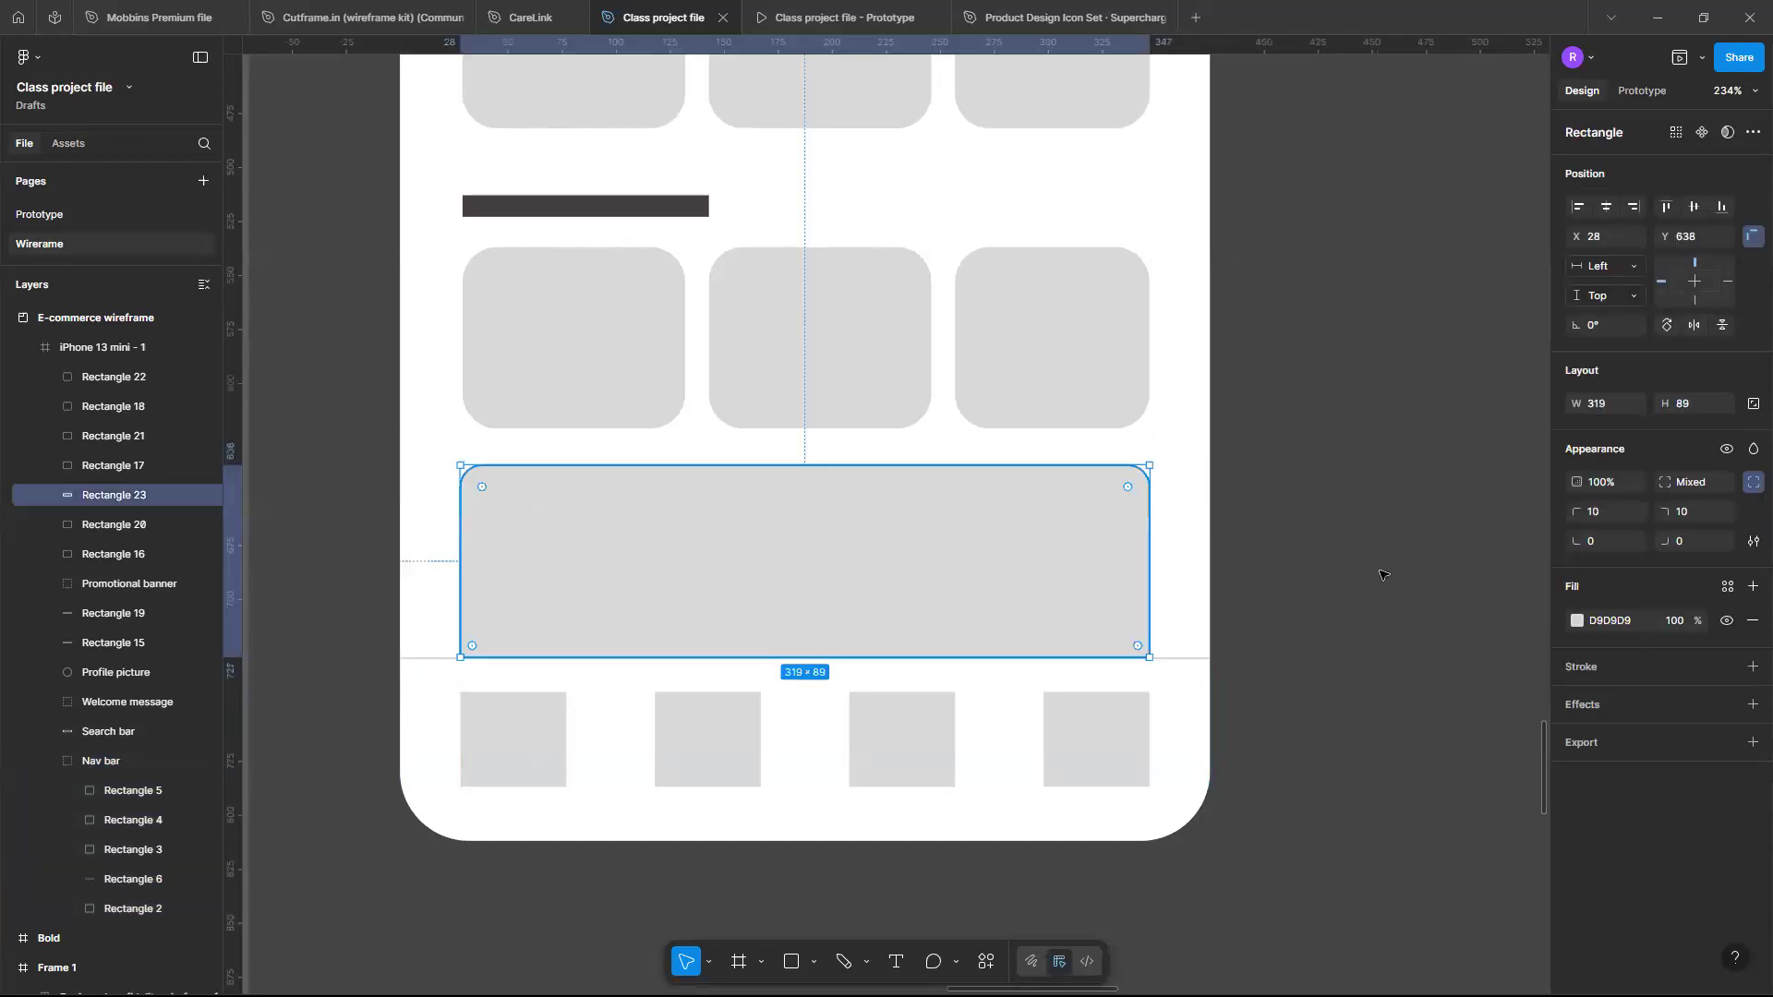
click(1380, 574)
- Inspect how the wide bottom rectangle sits above the nav bar
scroll(1381, 574, down, 3)
scroll(1383, 574, up, 3)
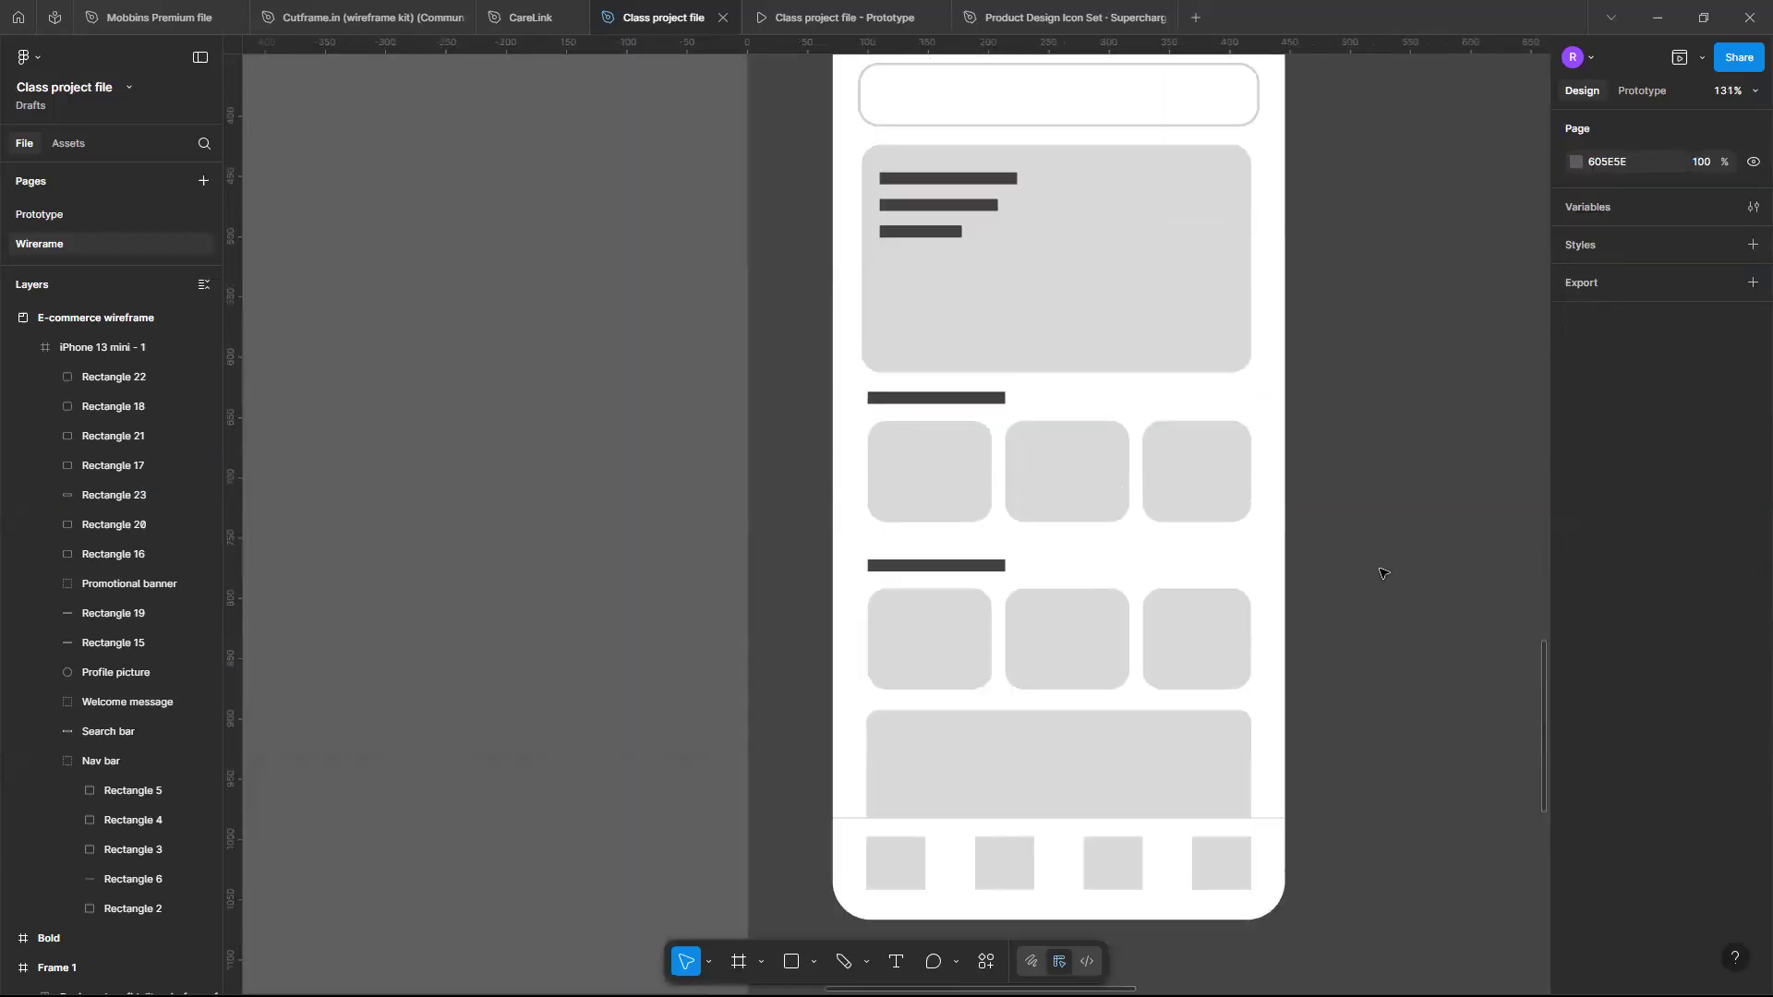
scroll(1383, 573, down, 3)
scroll(1382, 573, up, 1)
scroll(1383, 574, up, 1)
scroll(1383, 574, right, 2)
scroll(1382, 573, up, 2)
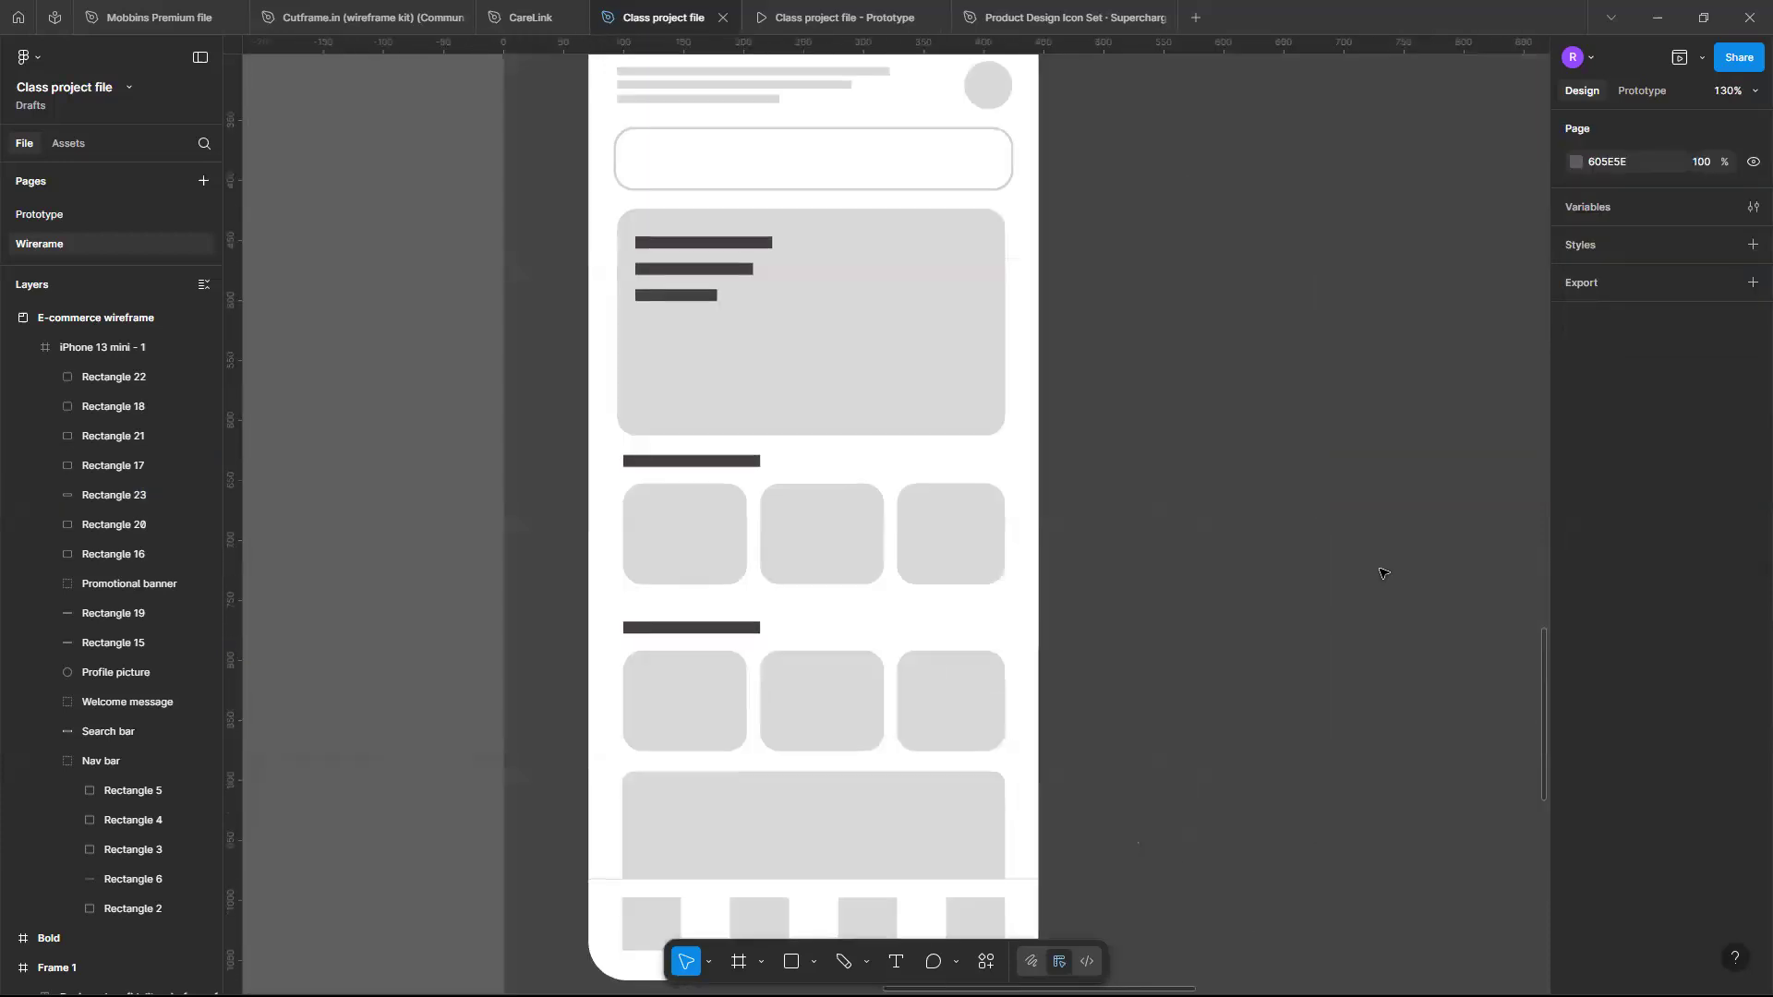
scroll(1380, 575, left, 2)
scroll(1381, 575, down, 1)
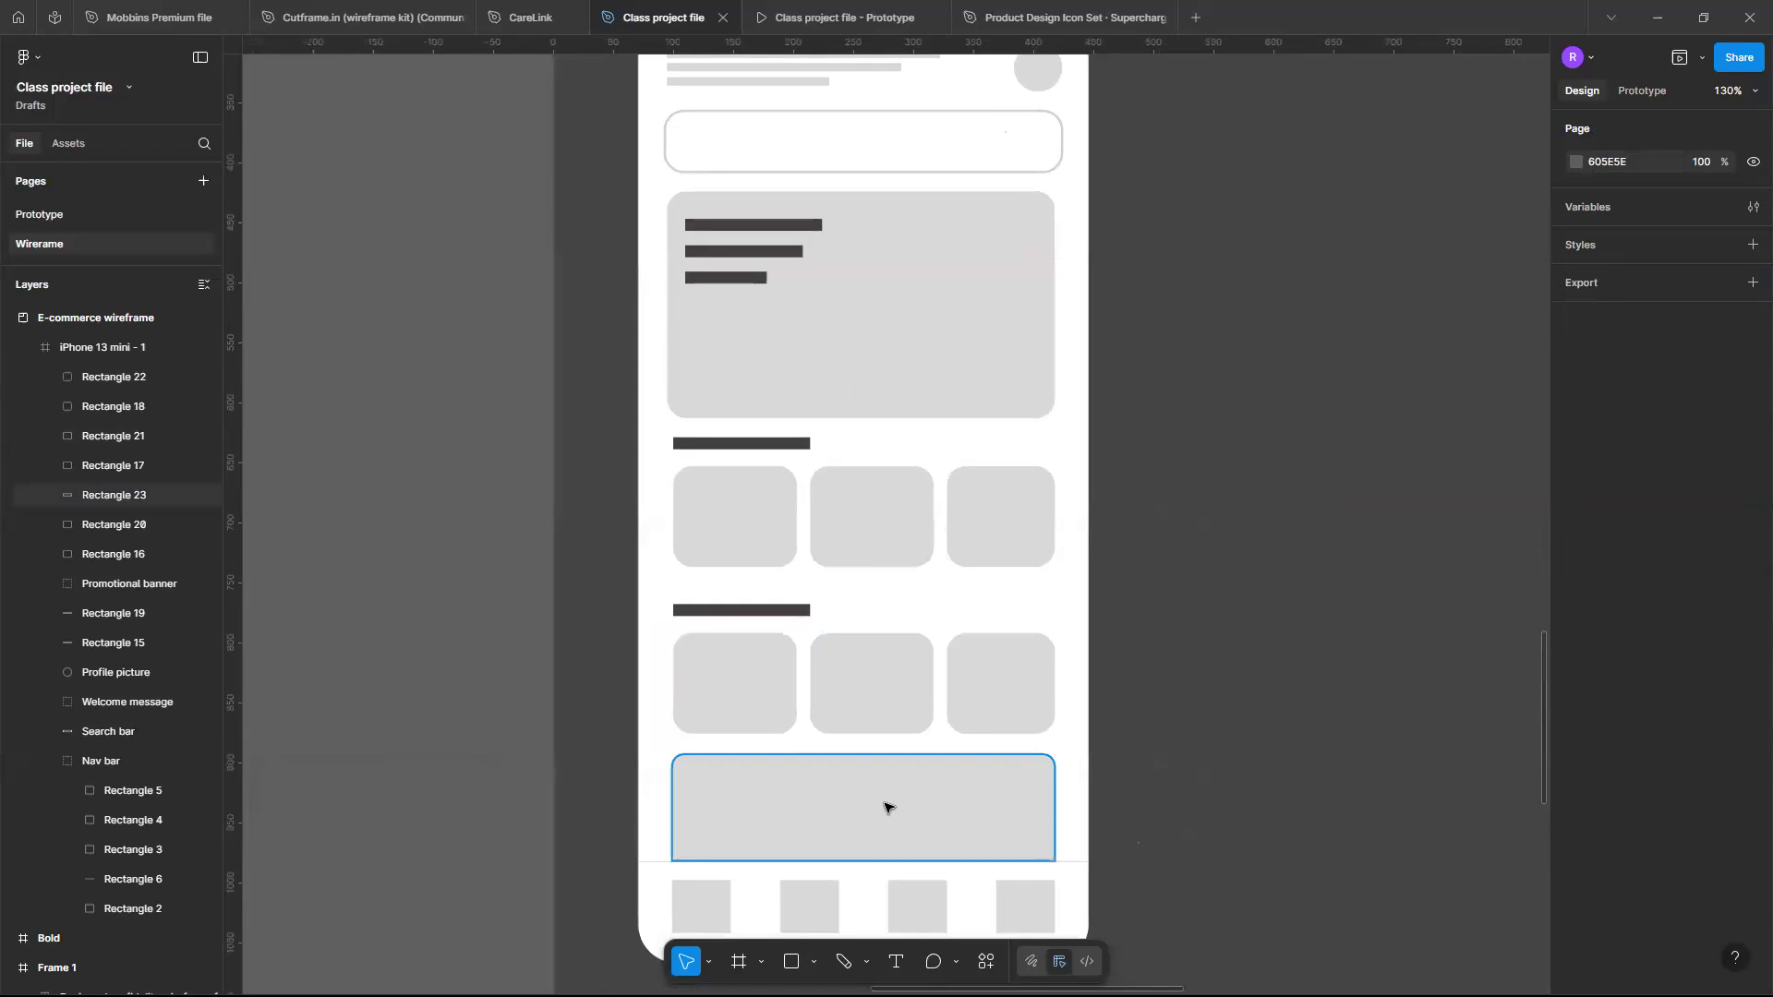
click(885, 808)
scroll(885, 808, down, 3)
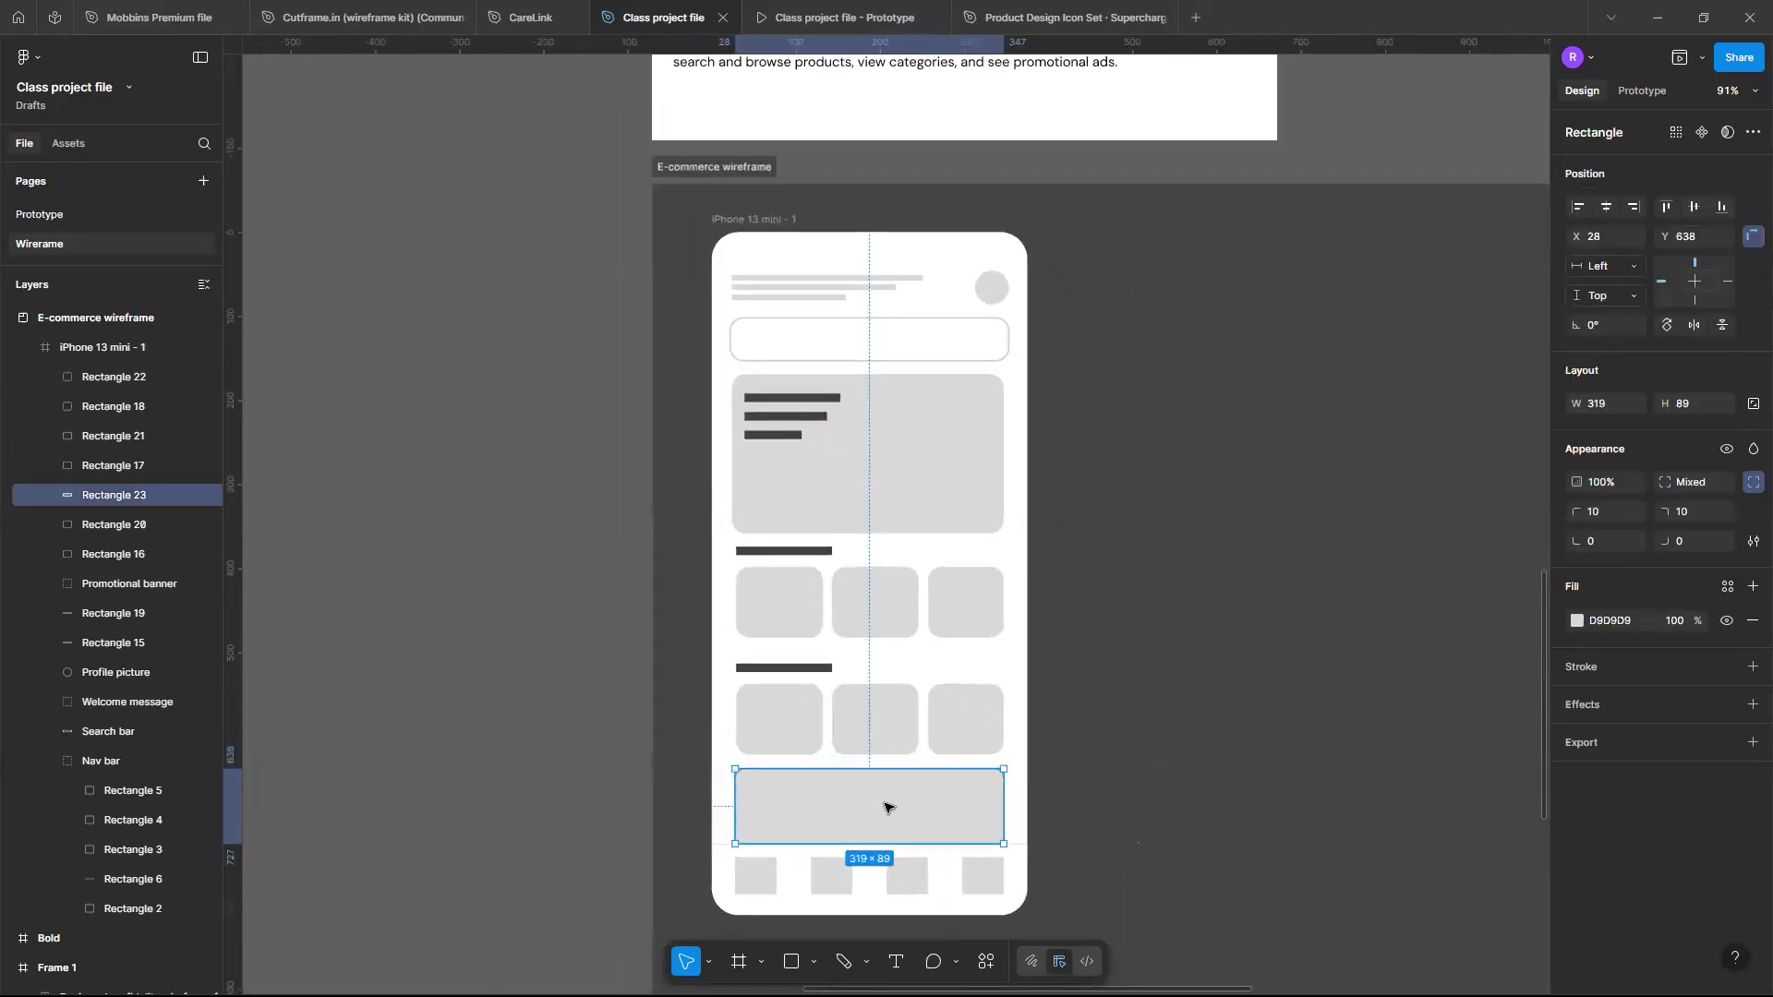
scroll(885, 808, up, 1)
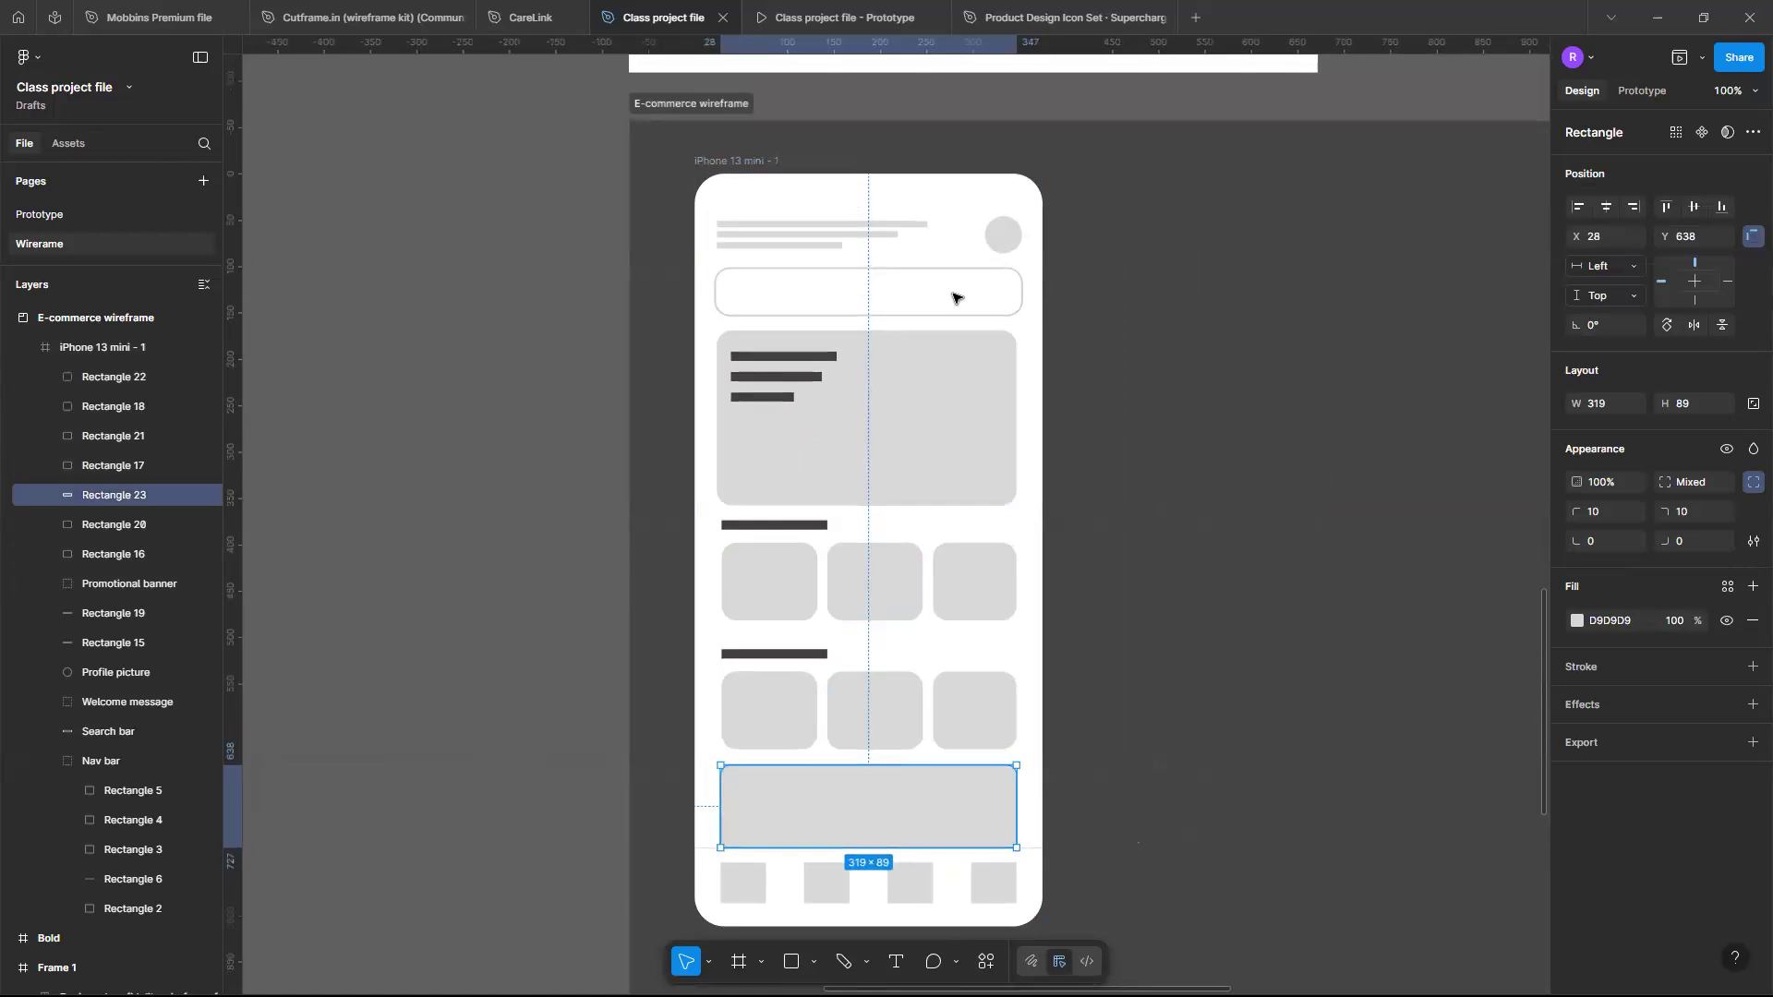
click(1141, 525)
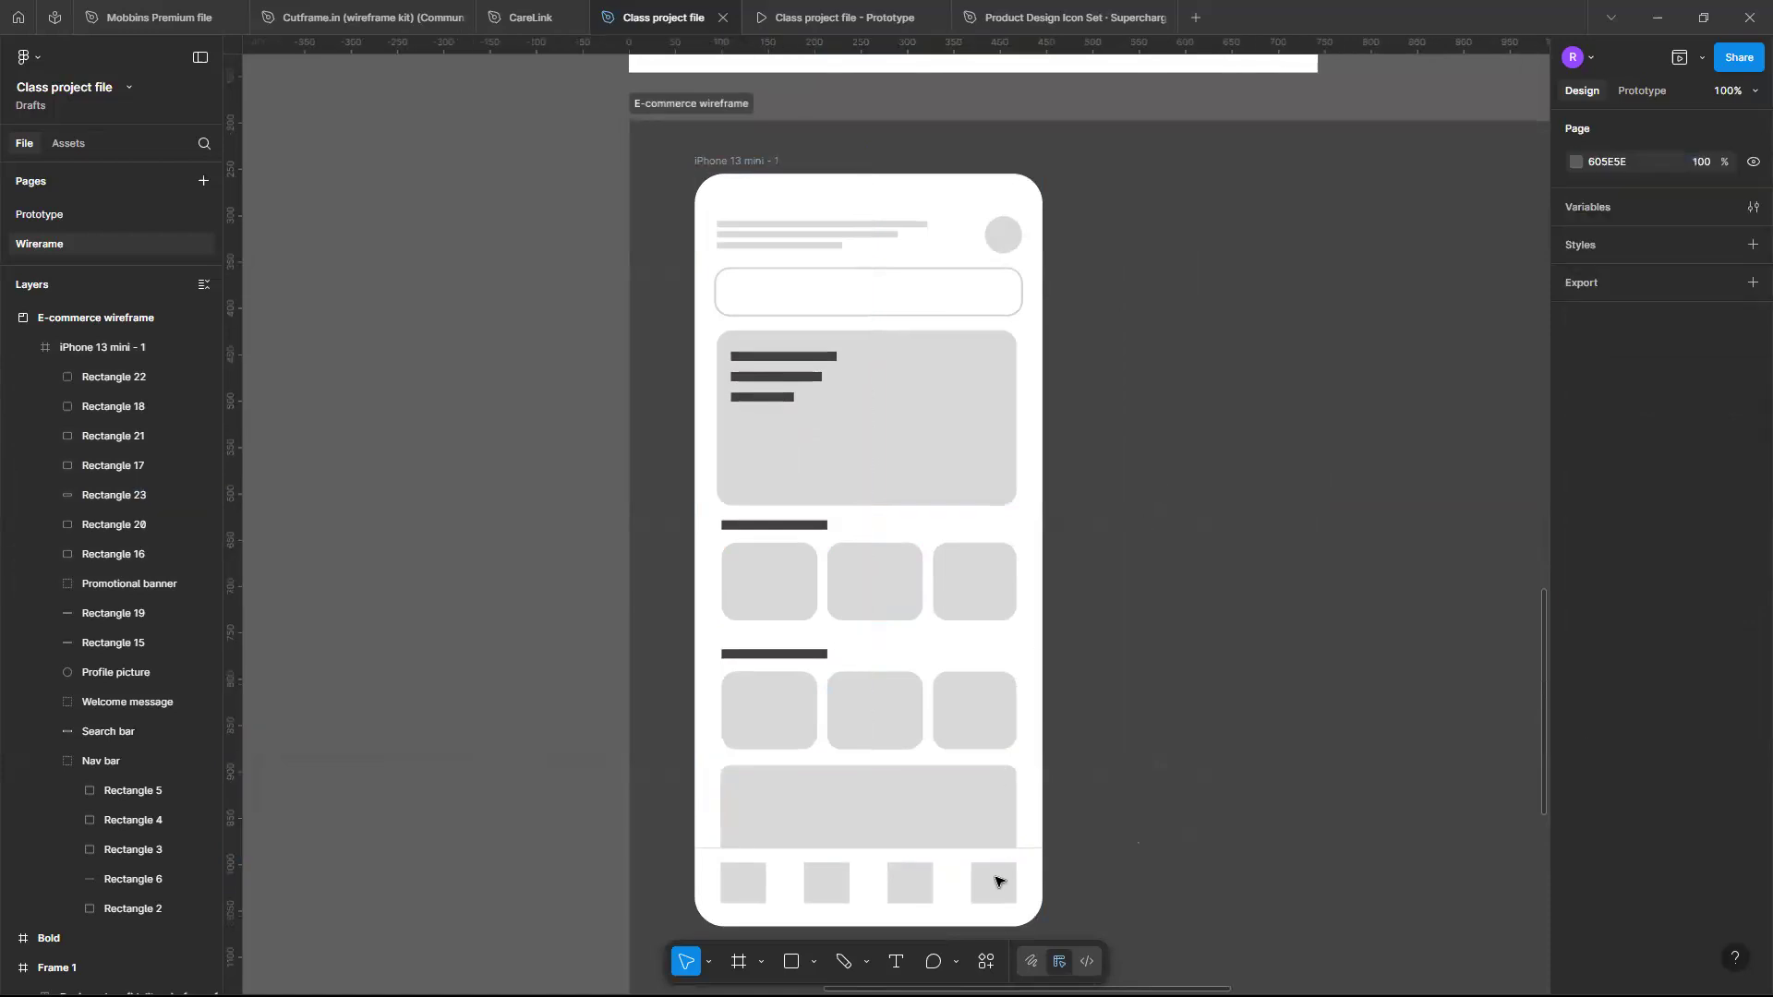
- Review the whole wireframe at different zoom levels across the canvas
scroll(981, 803, up, 5)
scroll(982, 805, down, 1)
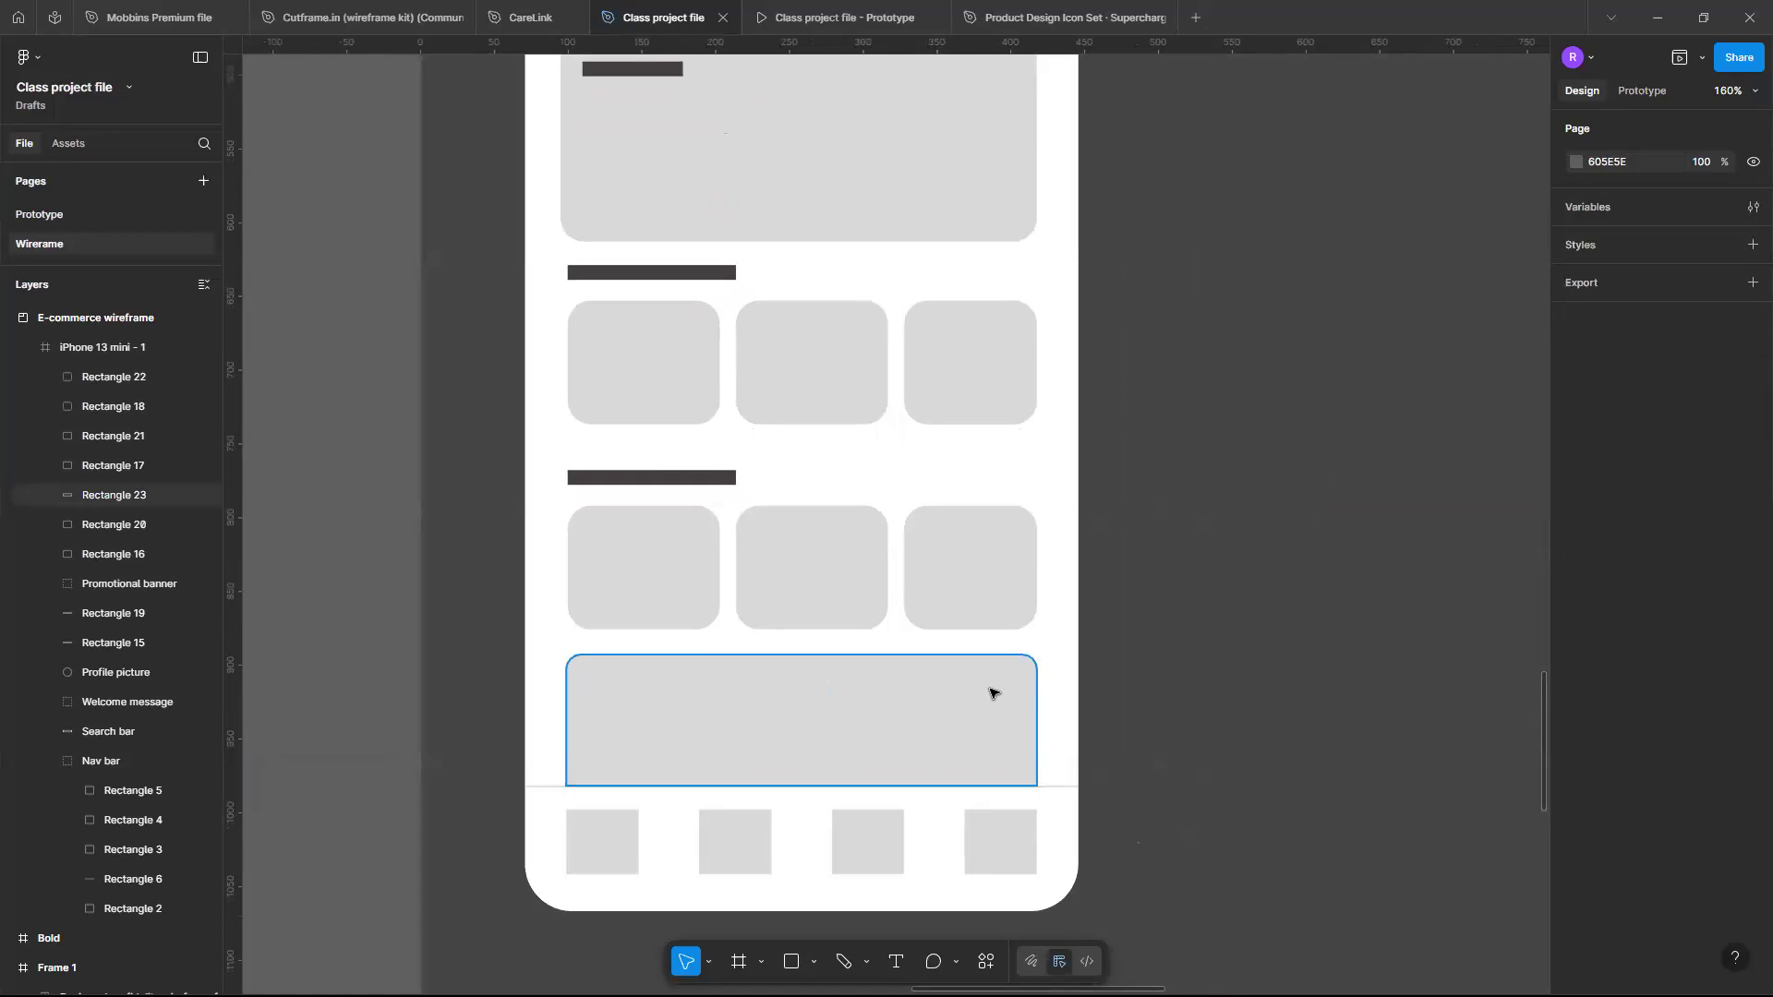
scroll(910, 413, up, 5)
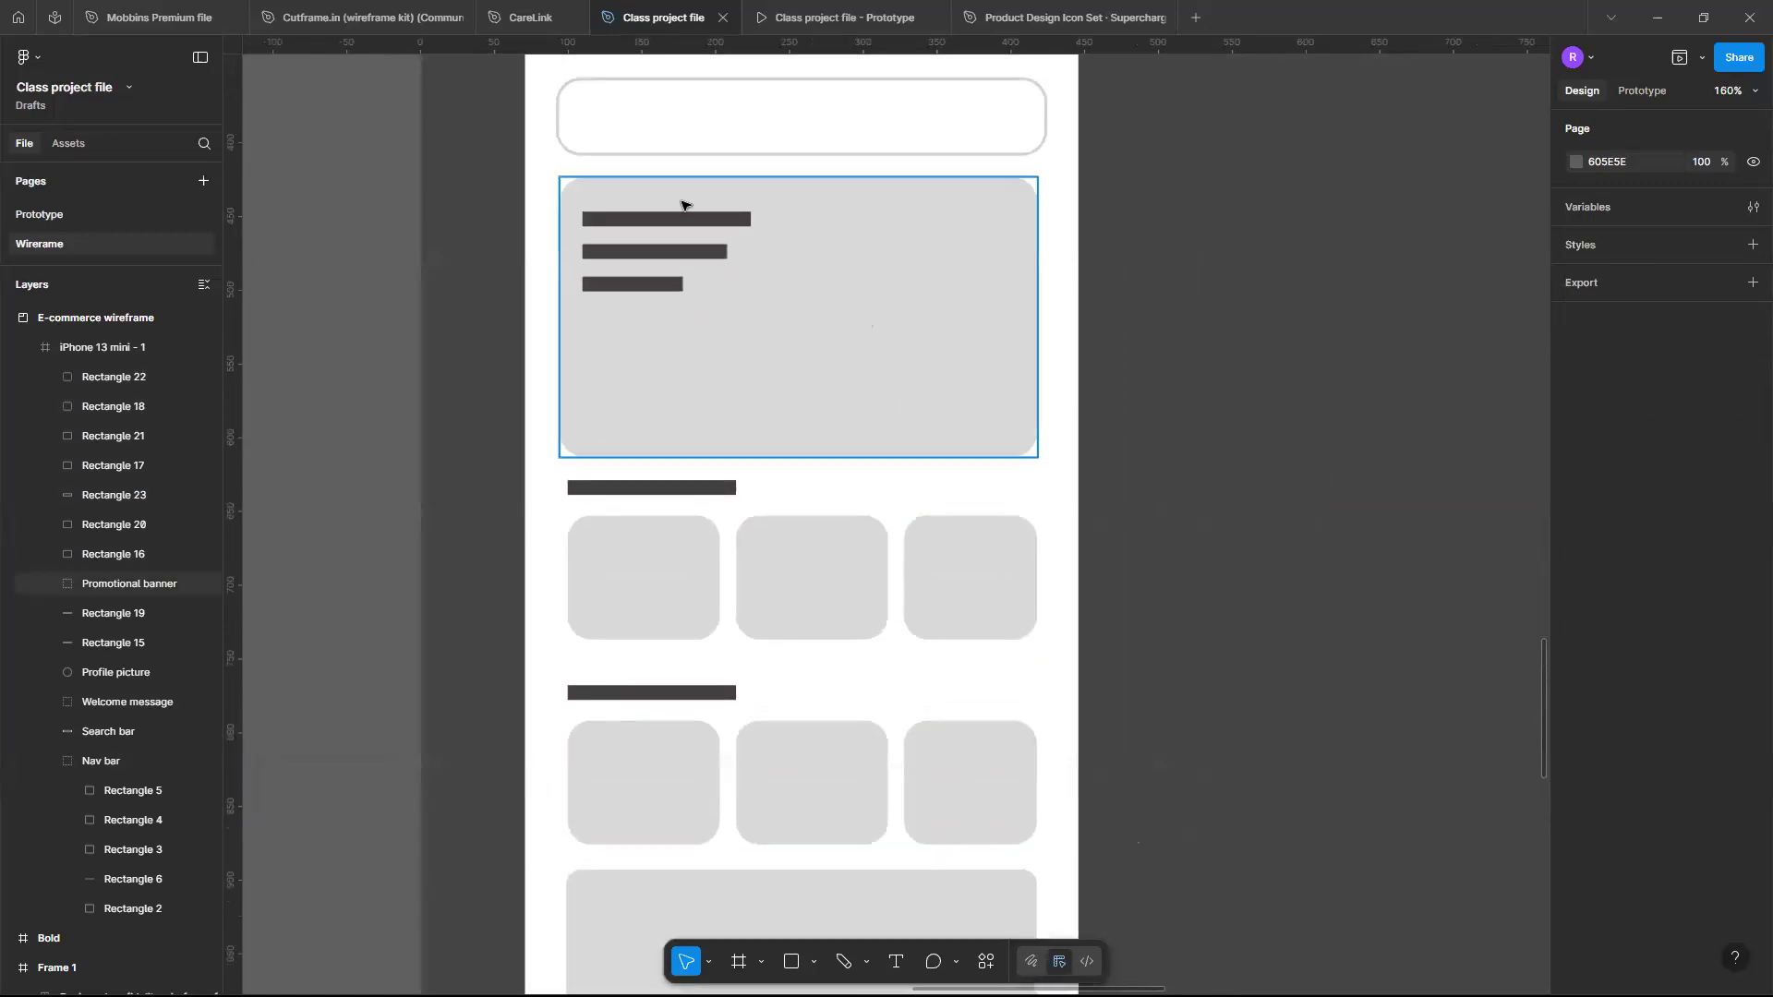
scroll(919, 278, down, 4)
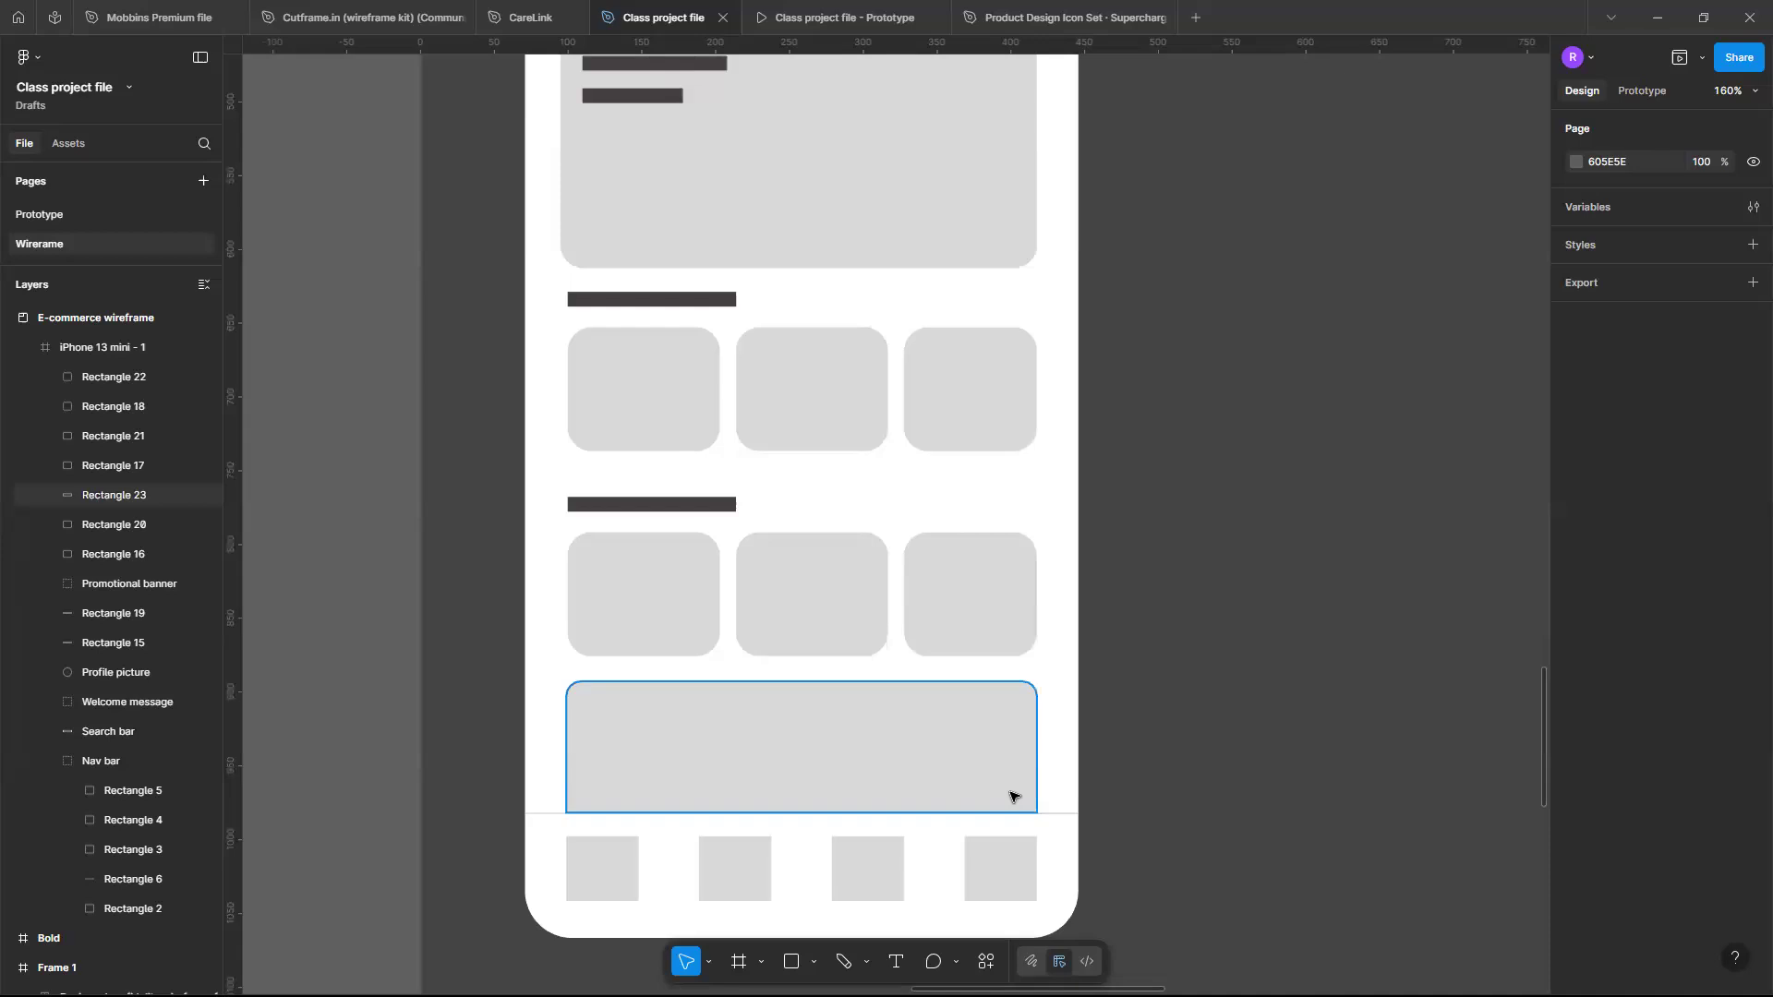
scroll(1011, 796, down, 5)
scroll(1011, 796, up, 5)
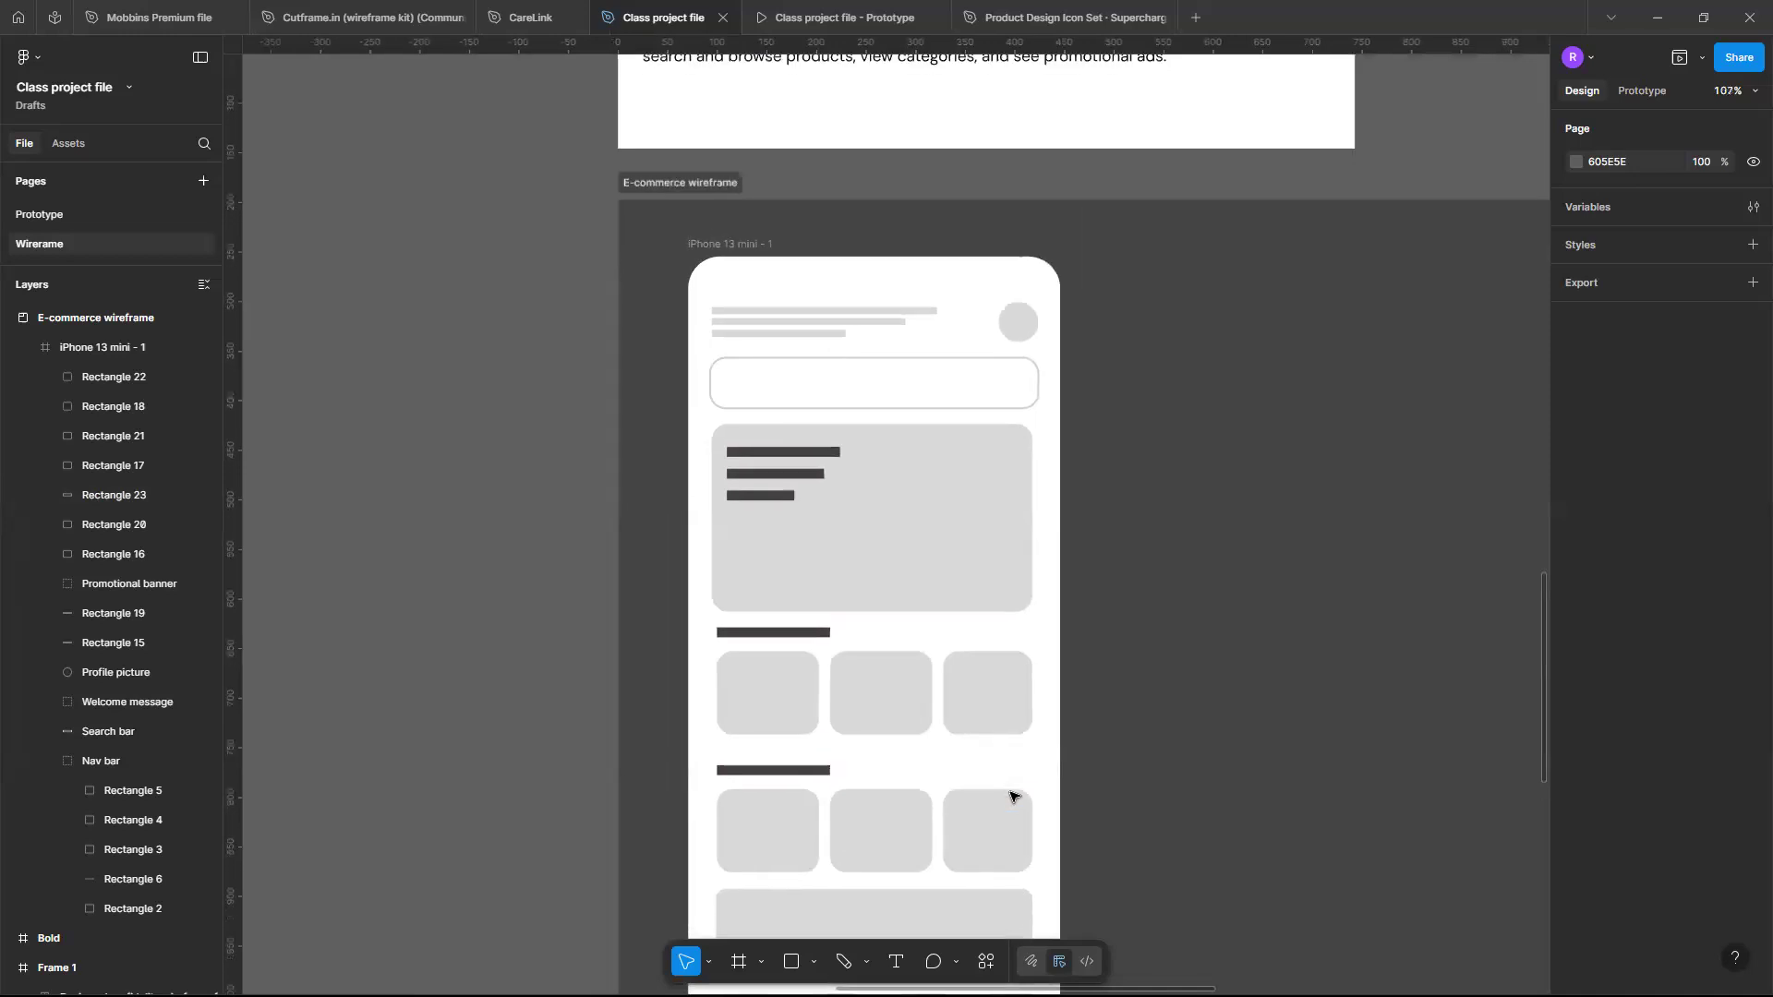
scroll(1011, 796, down, 3)
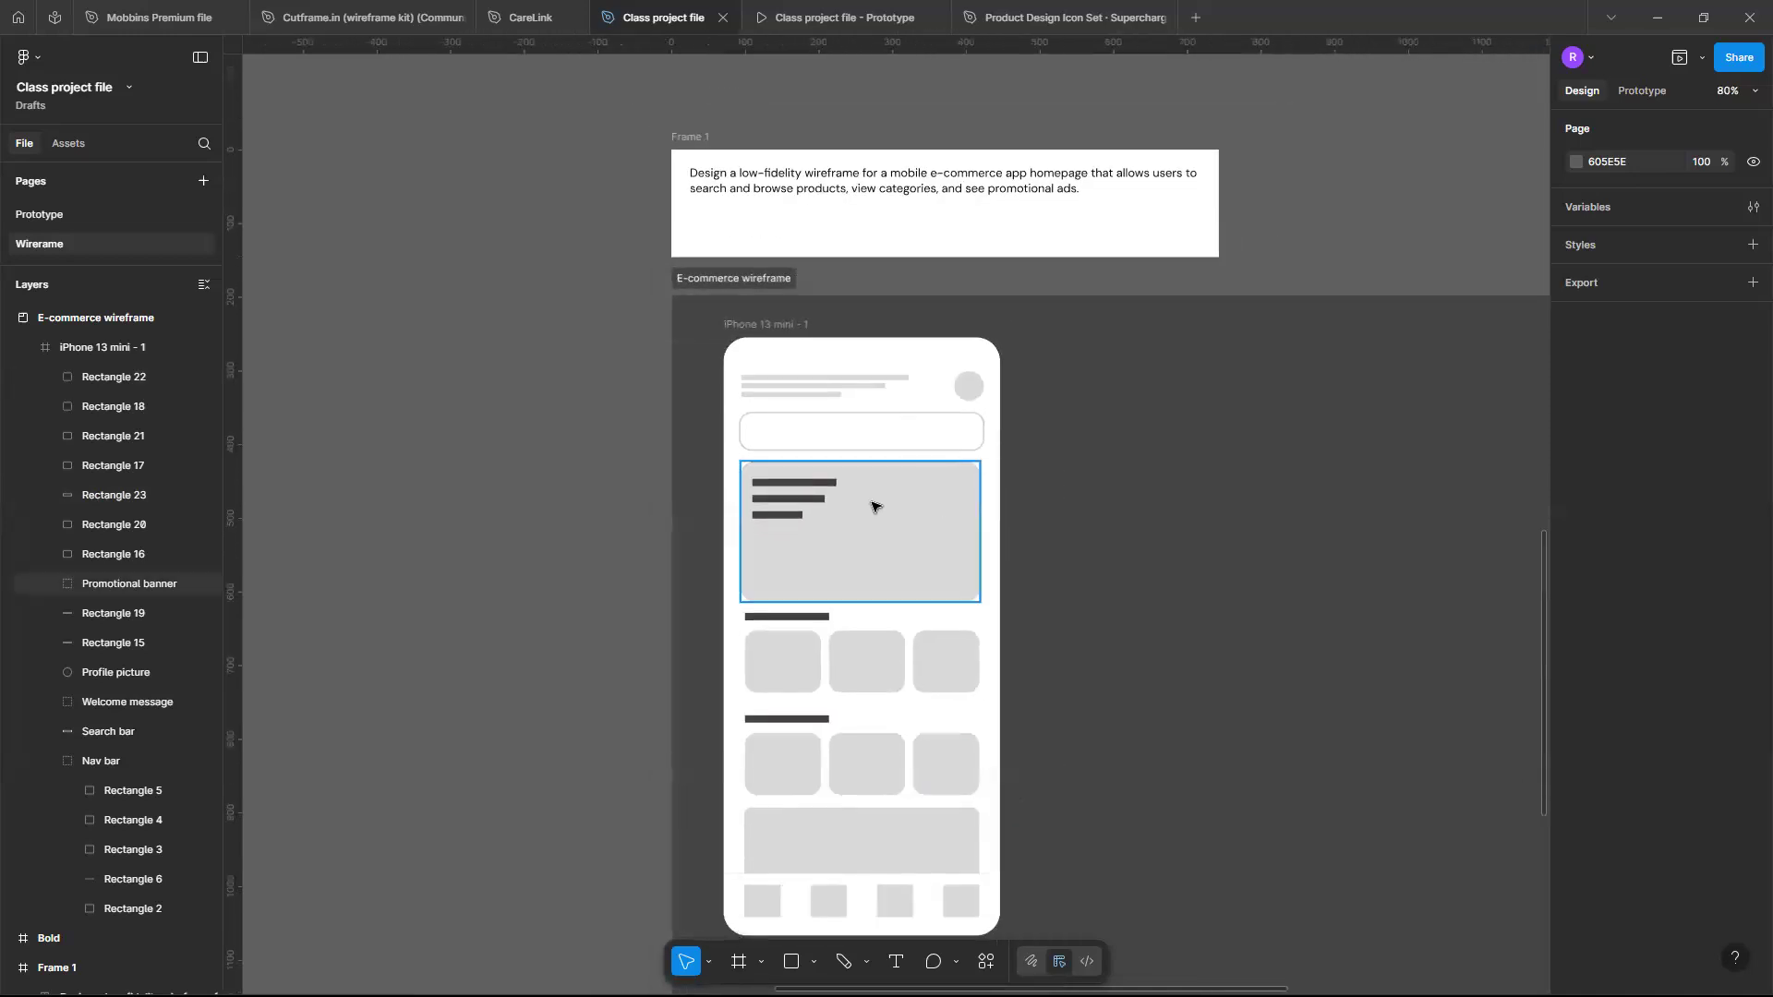
scroll(864, 502, up, 4)
scroll(878, 476, down, 2)
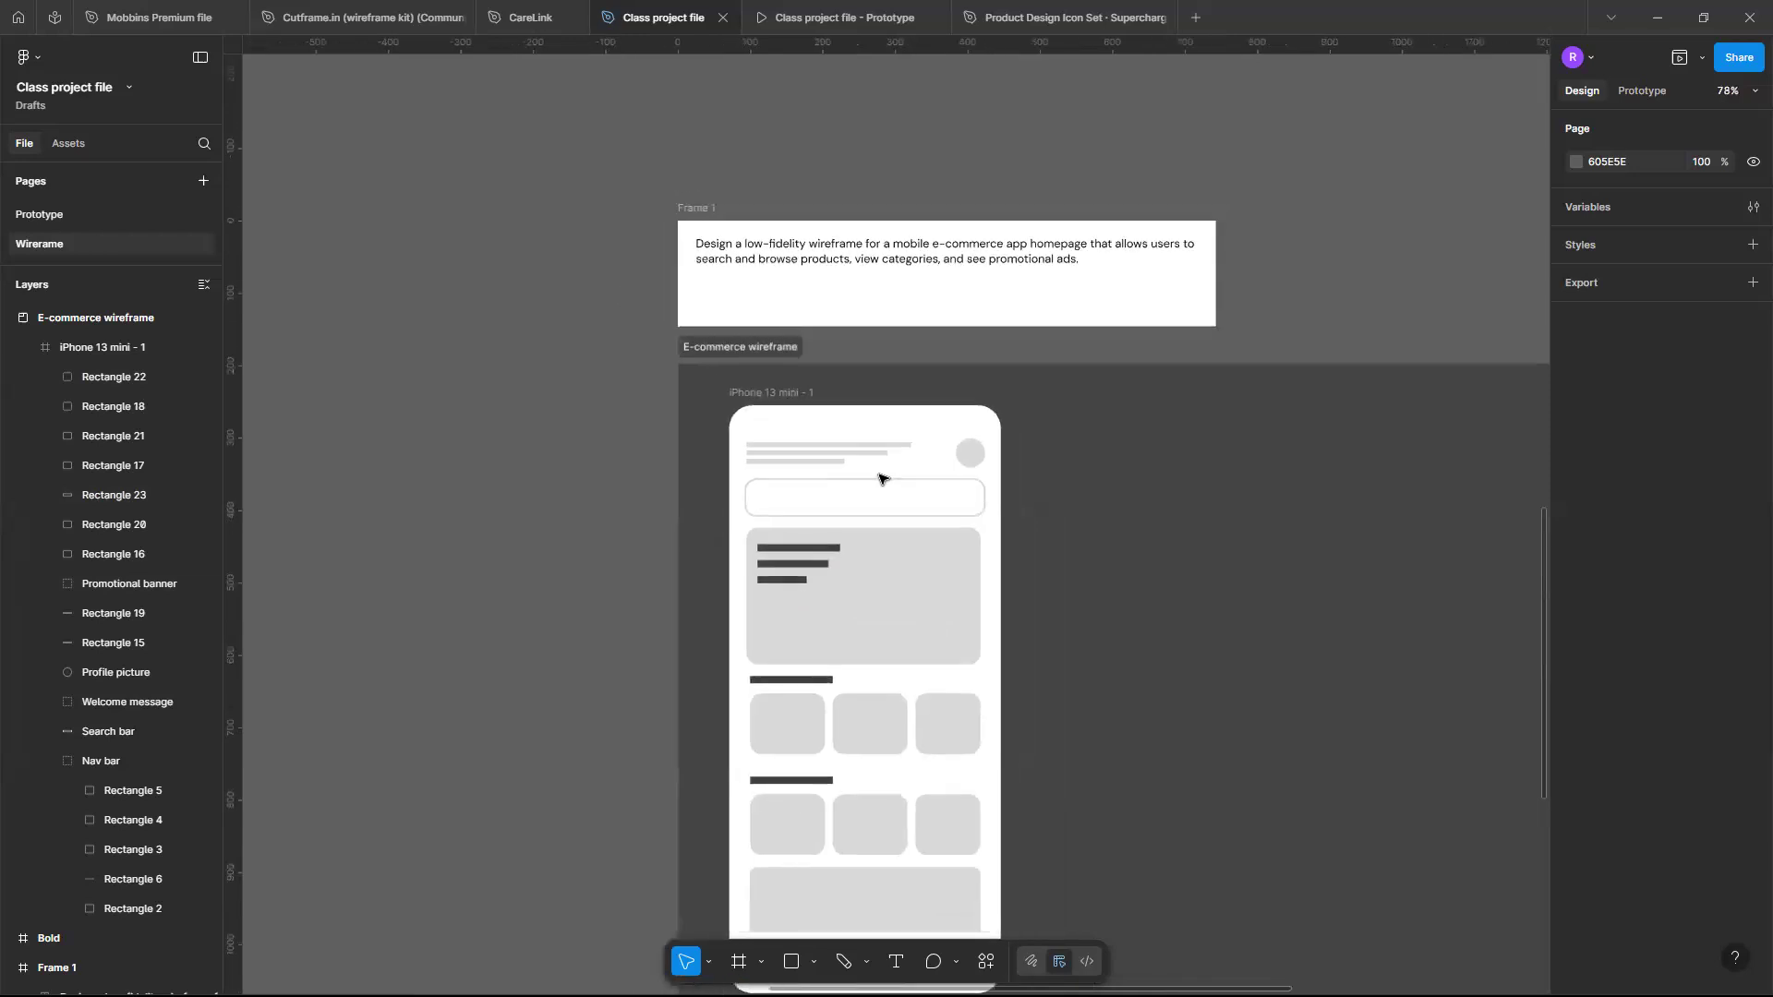
scroll(879, 478, down, 4)
scroll(879, 478, up, 6)
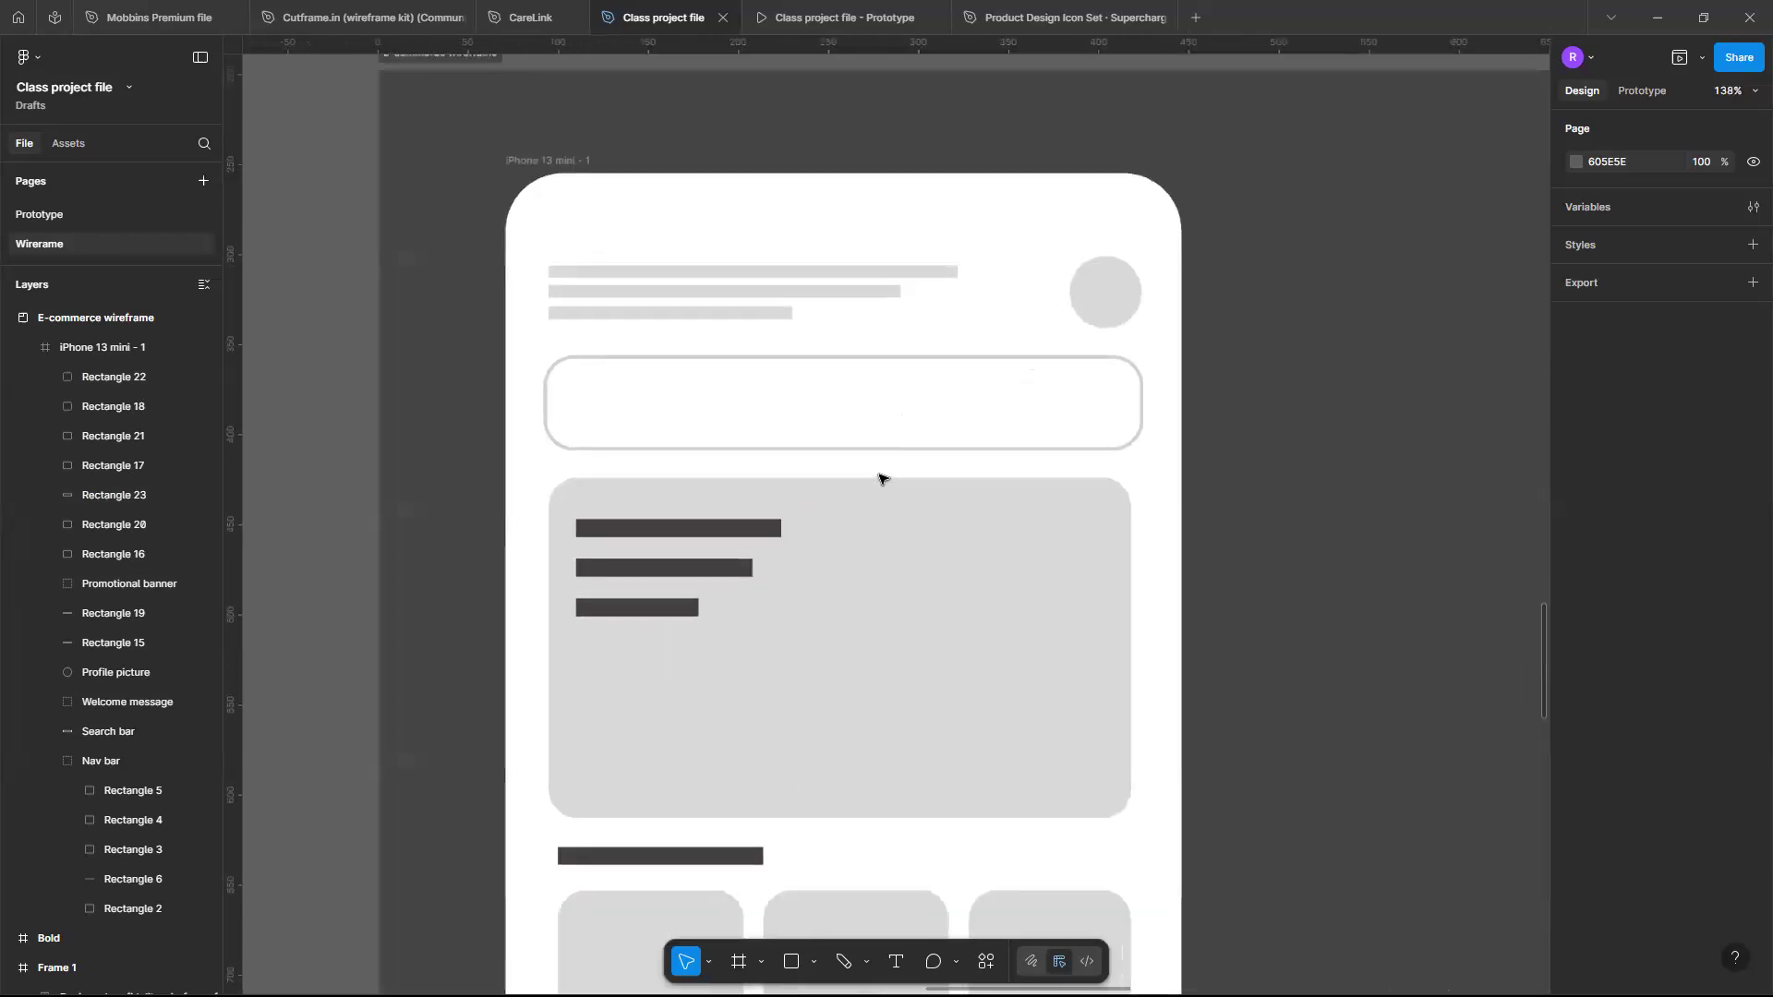
scroll(879, 477, down, 1)
scroll(879, 478, down, 5)
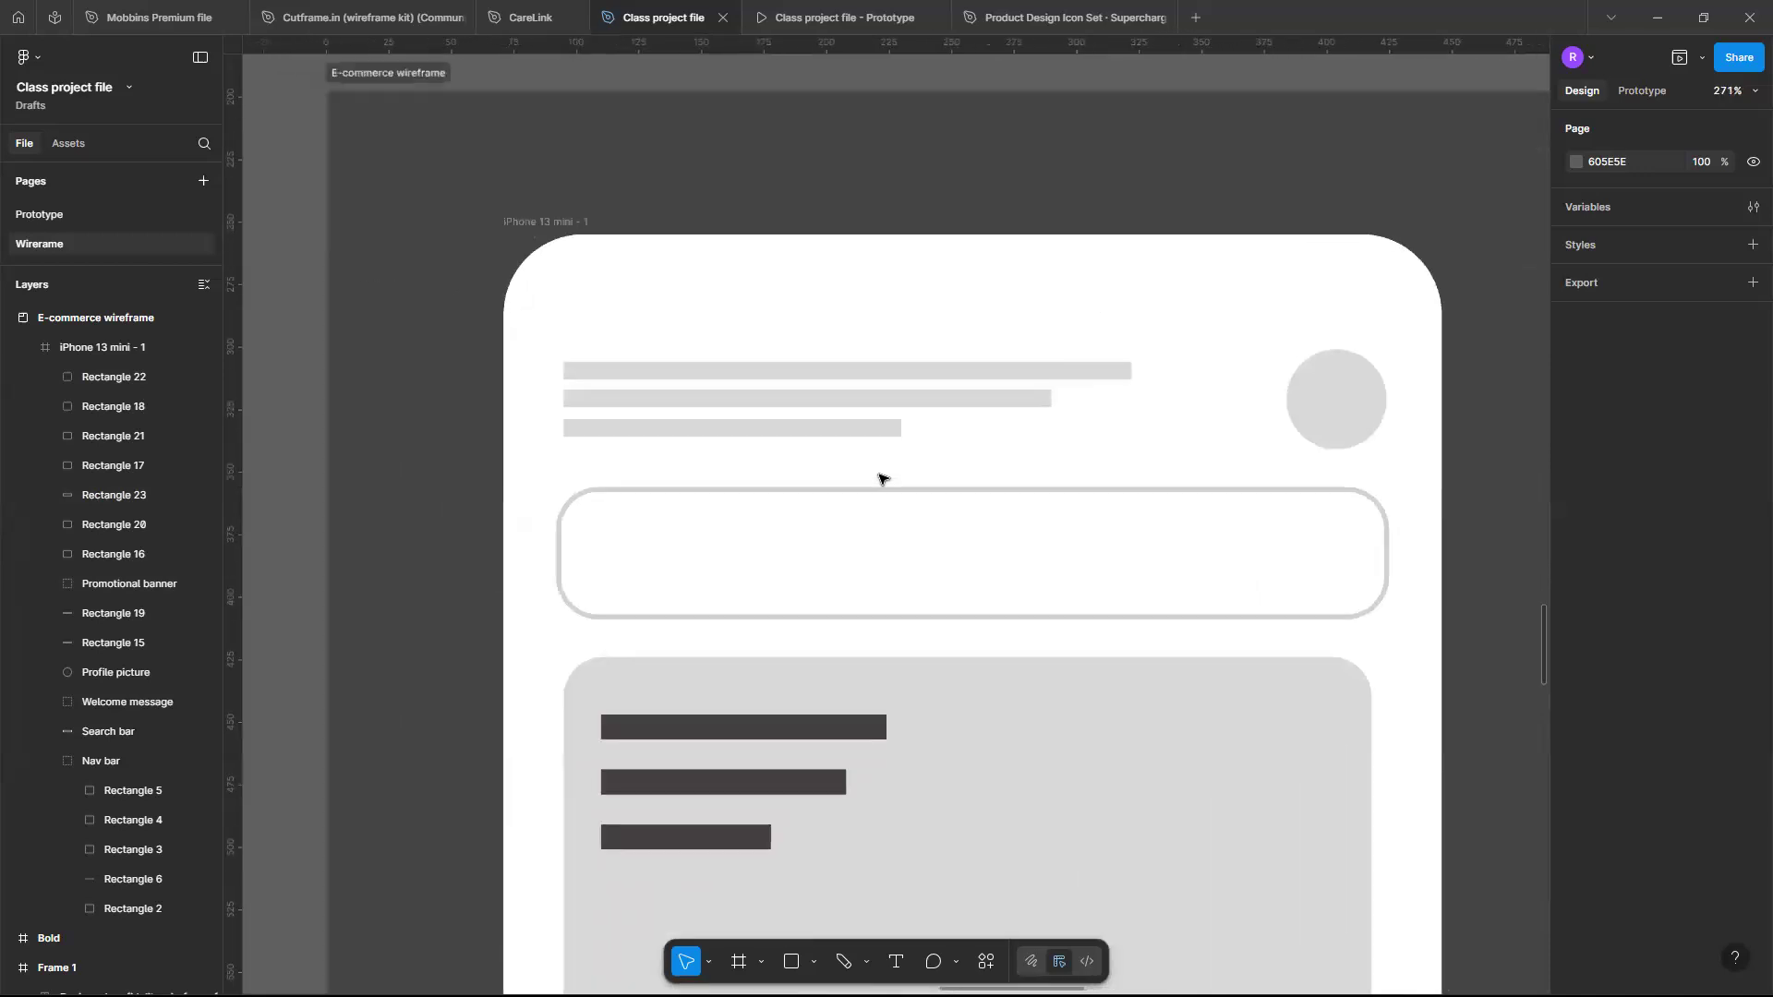
scroll(880, 478, down, 7)
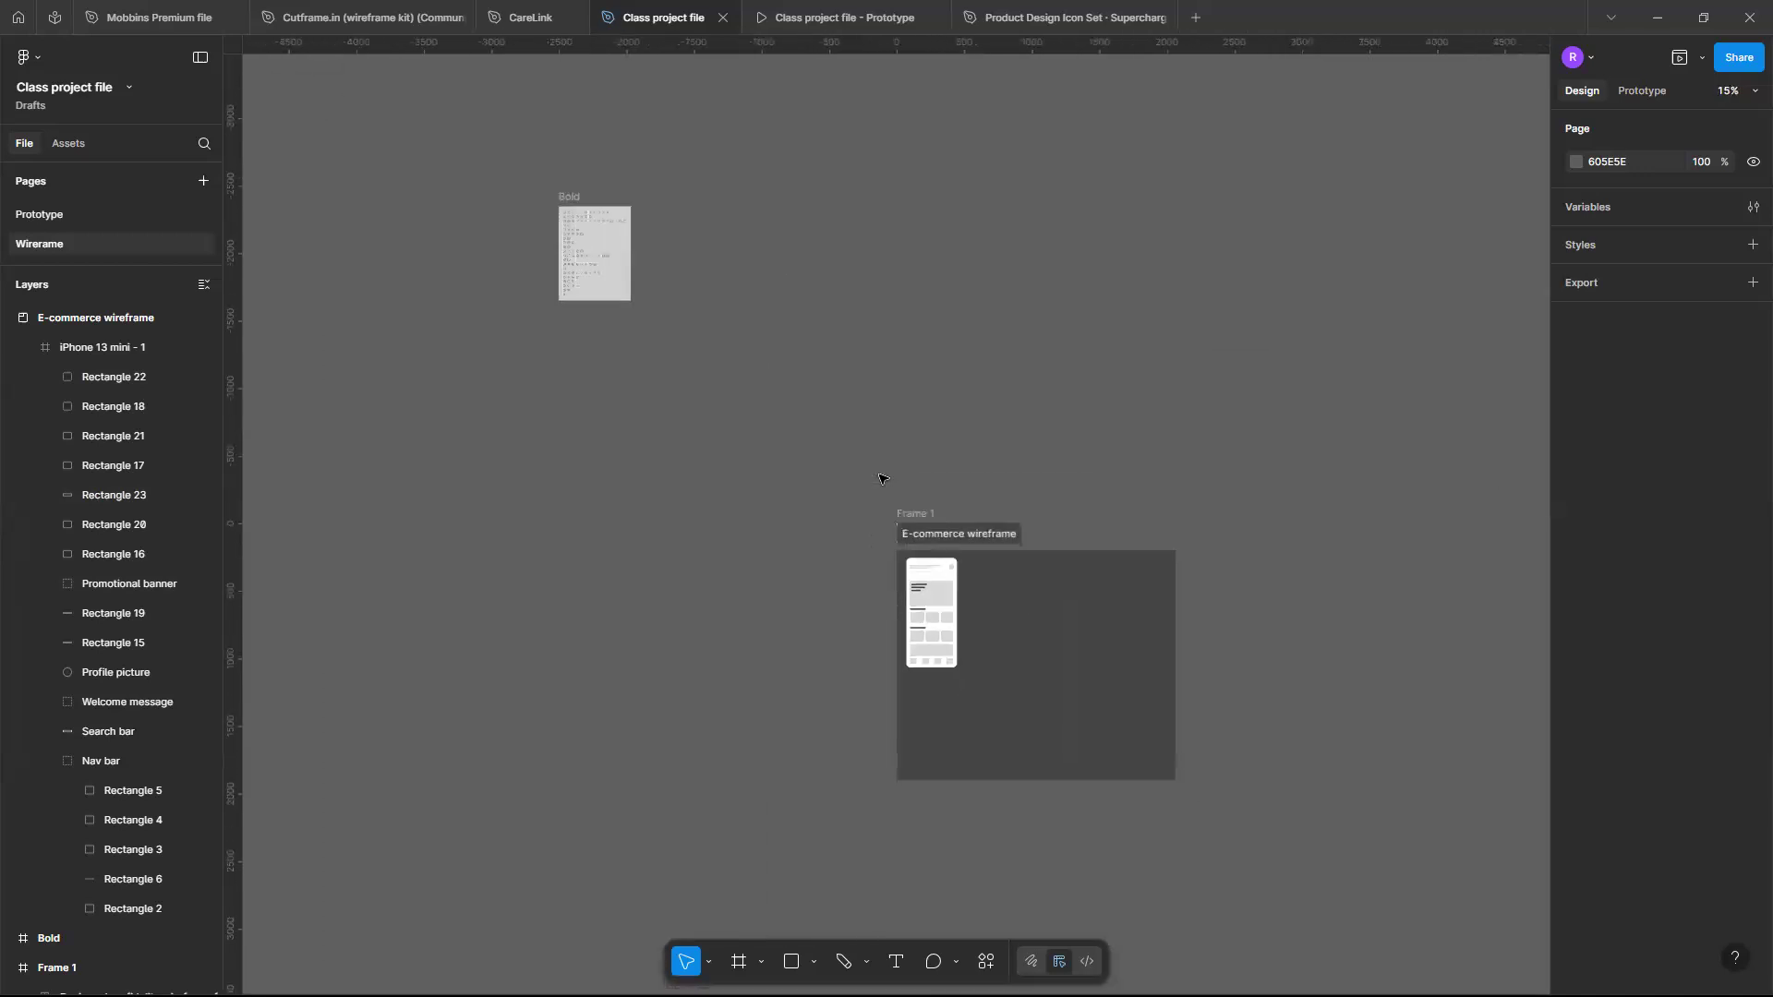
- Select the search icon in the Bold icon set to copy it
scroll(695, 423, up, 3)
scroll(694, 423, left, 2)
scroll(694, 422, up, 8)
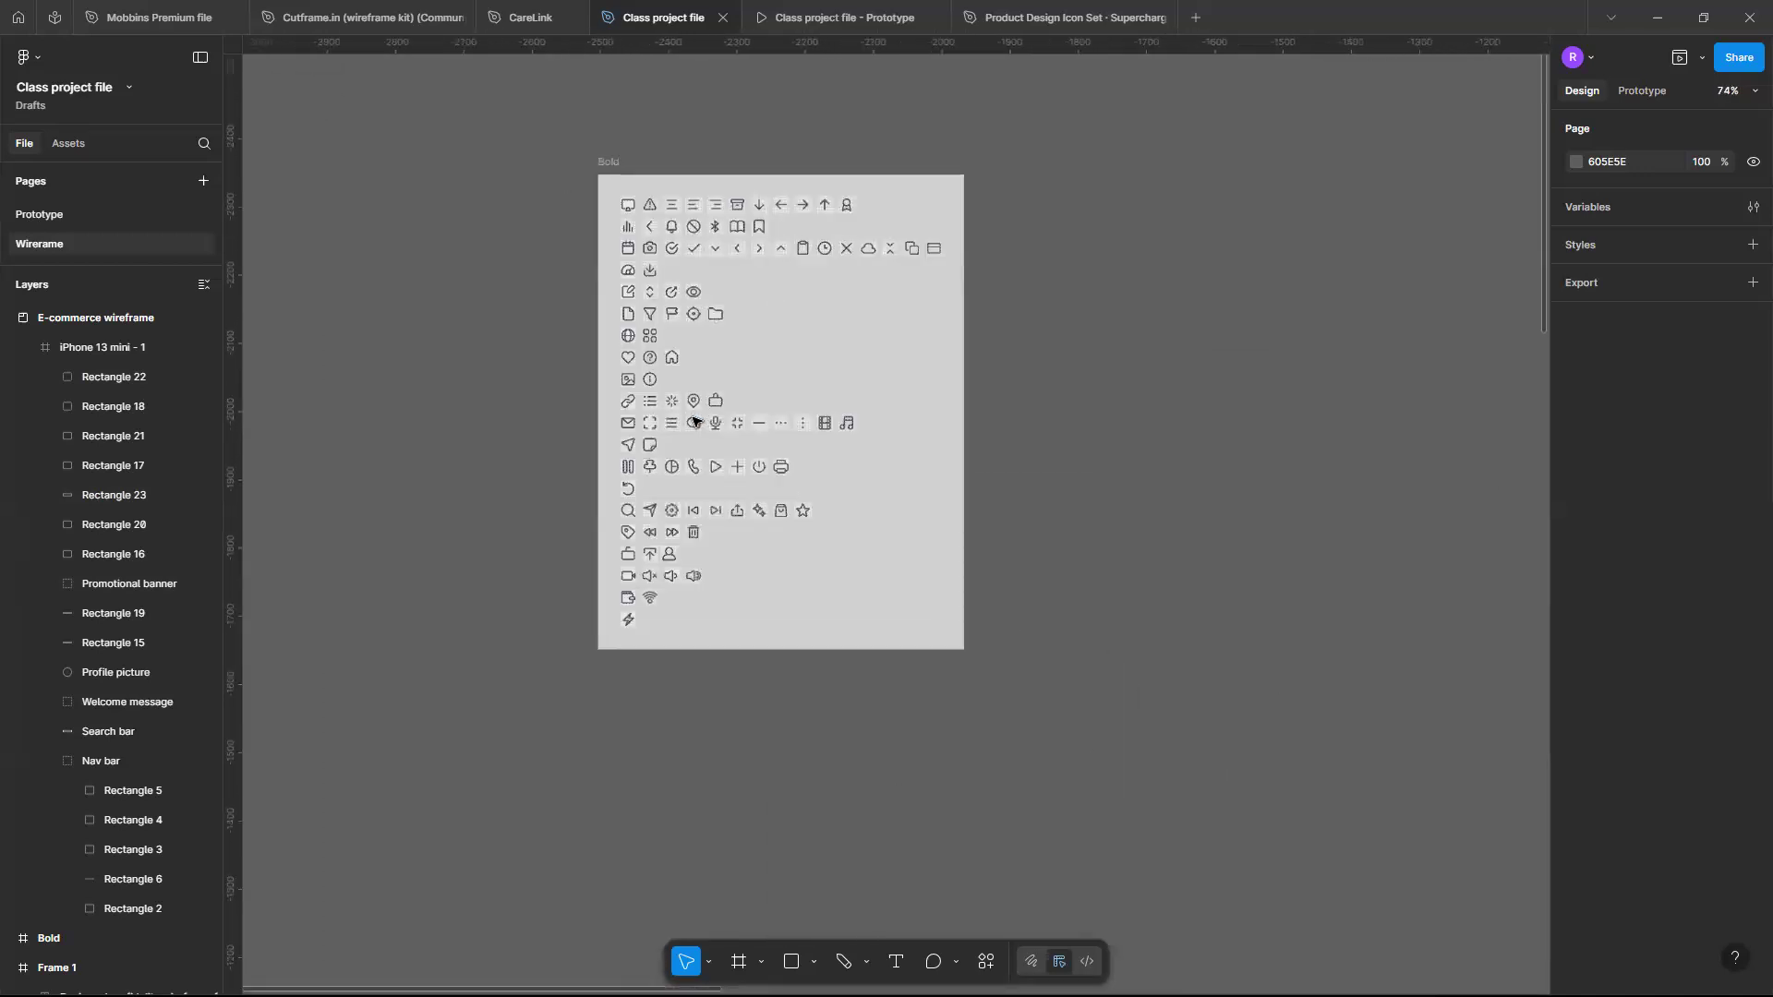
scroll(694, 422, up, 2)
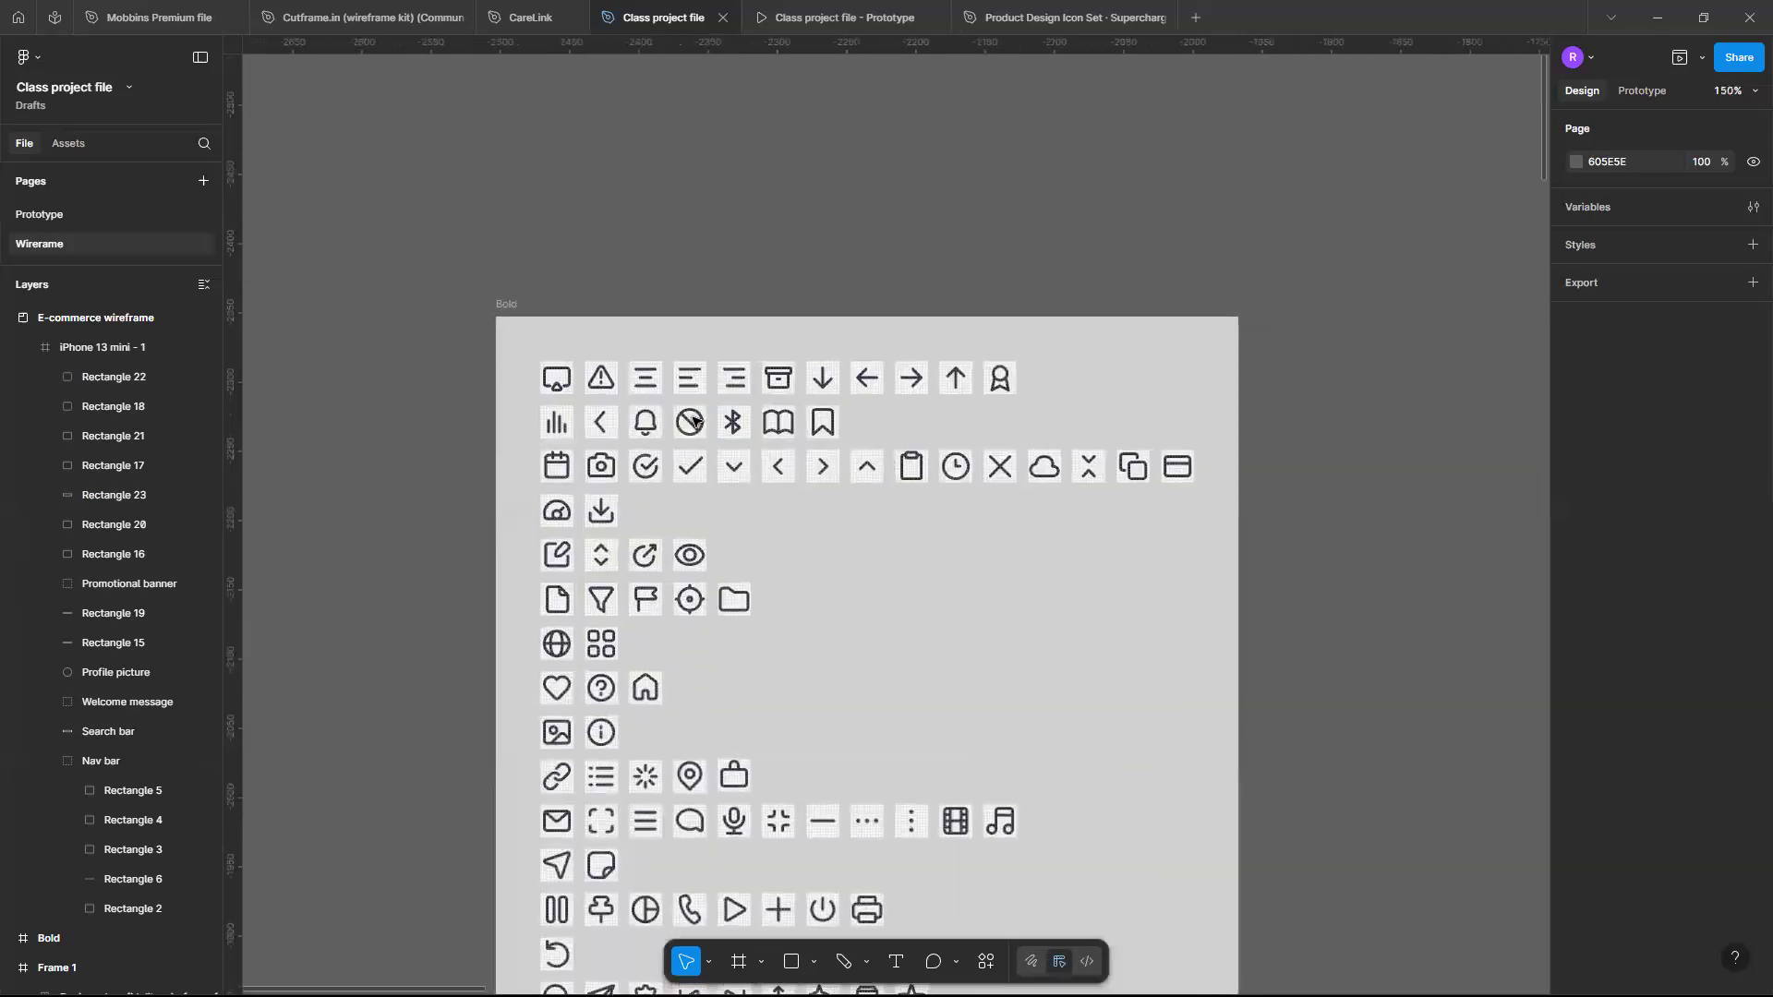
scroll(695, 422, up, 2)
scroll(750, 460, up, 2)
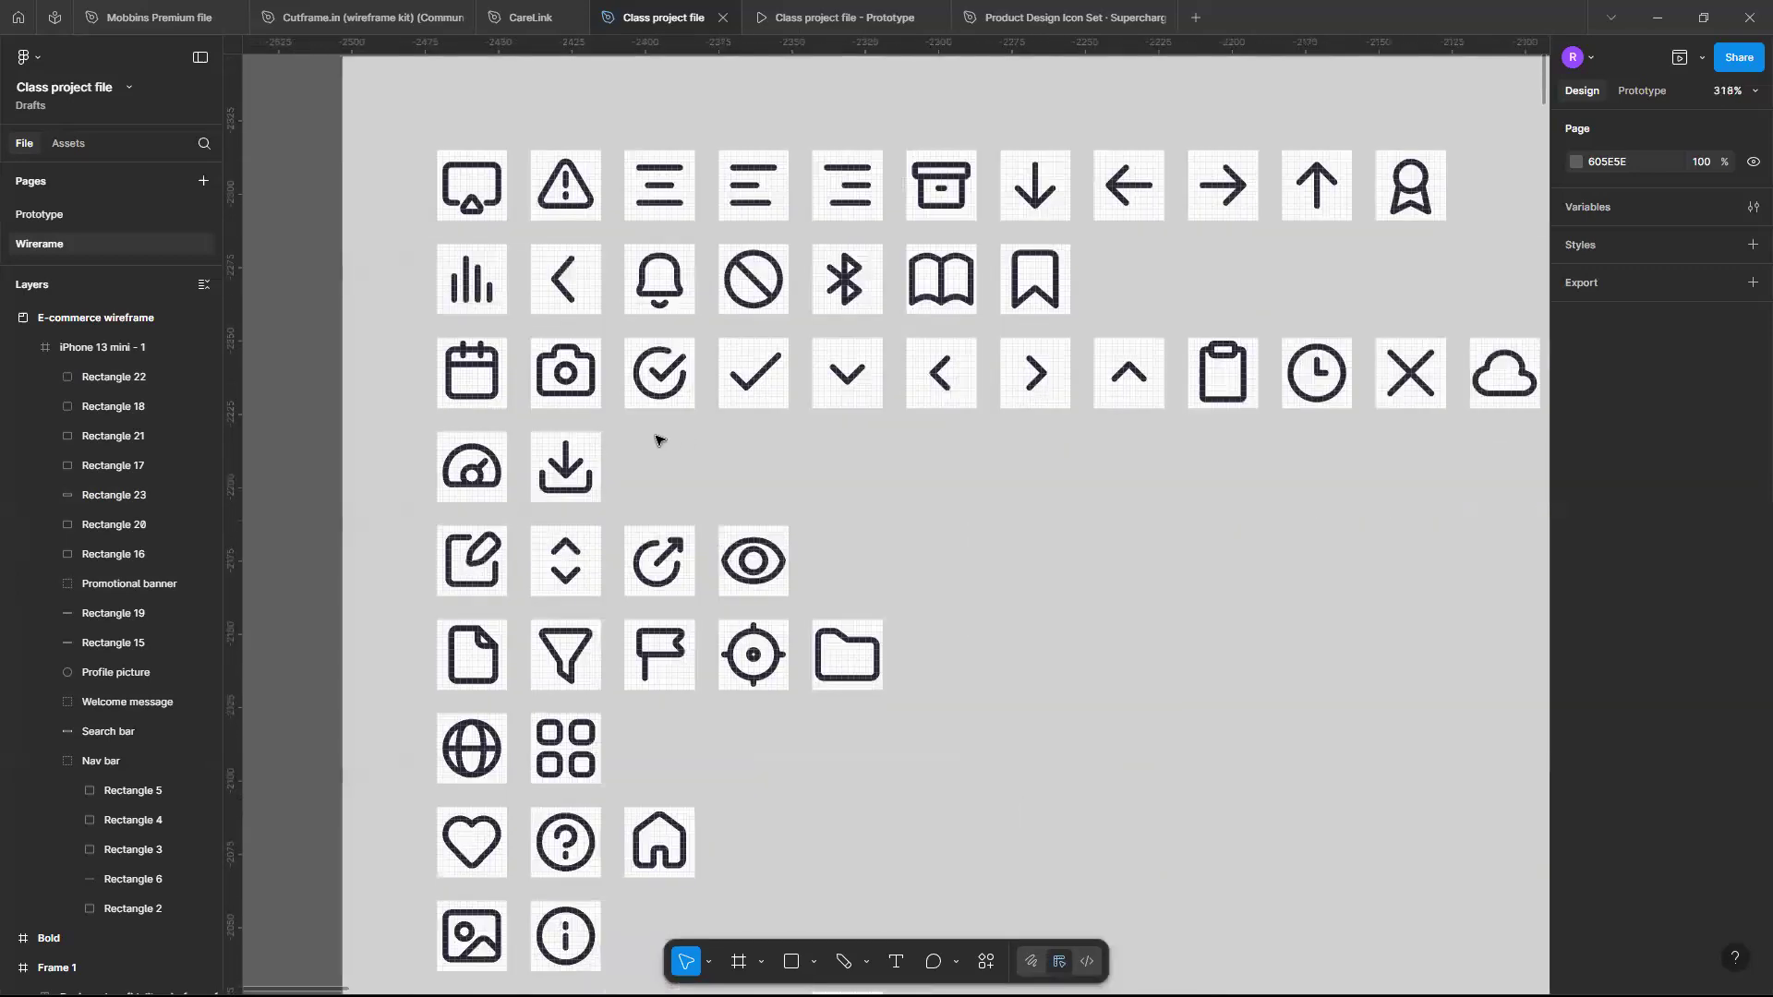
scroll(657, 441, down, 2)
scroll(628, 554, down, 2)
scroll(584, 727, down, 2)
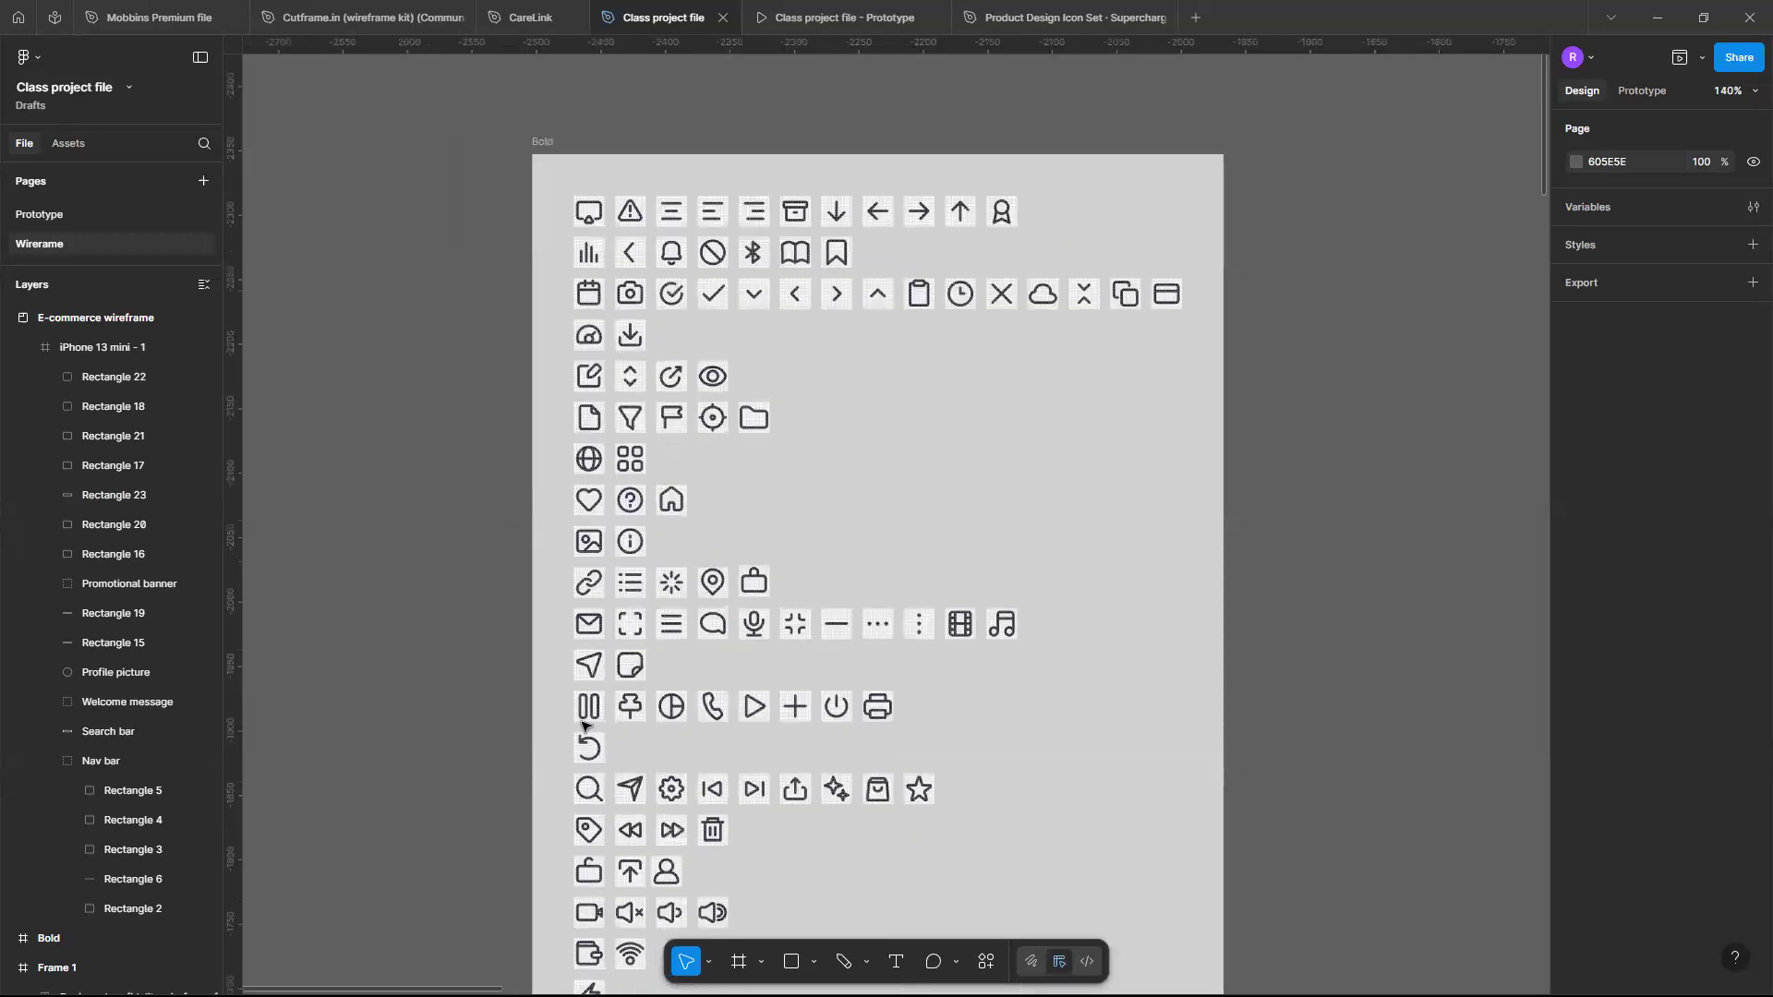
scroll(583, 727, down, 2)
scroll(590, 681, up, 2)
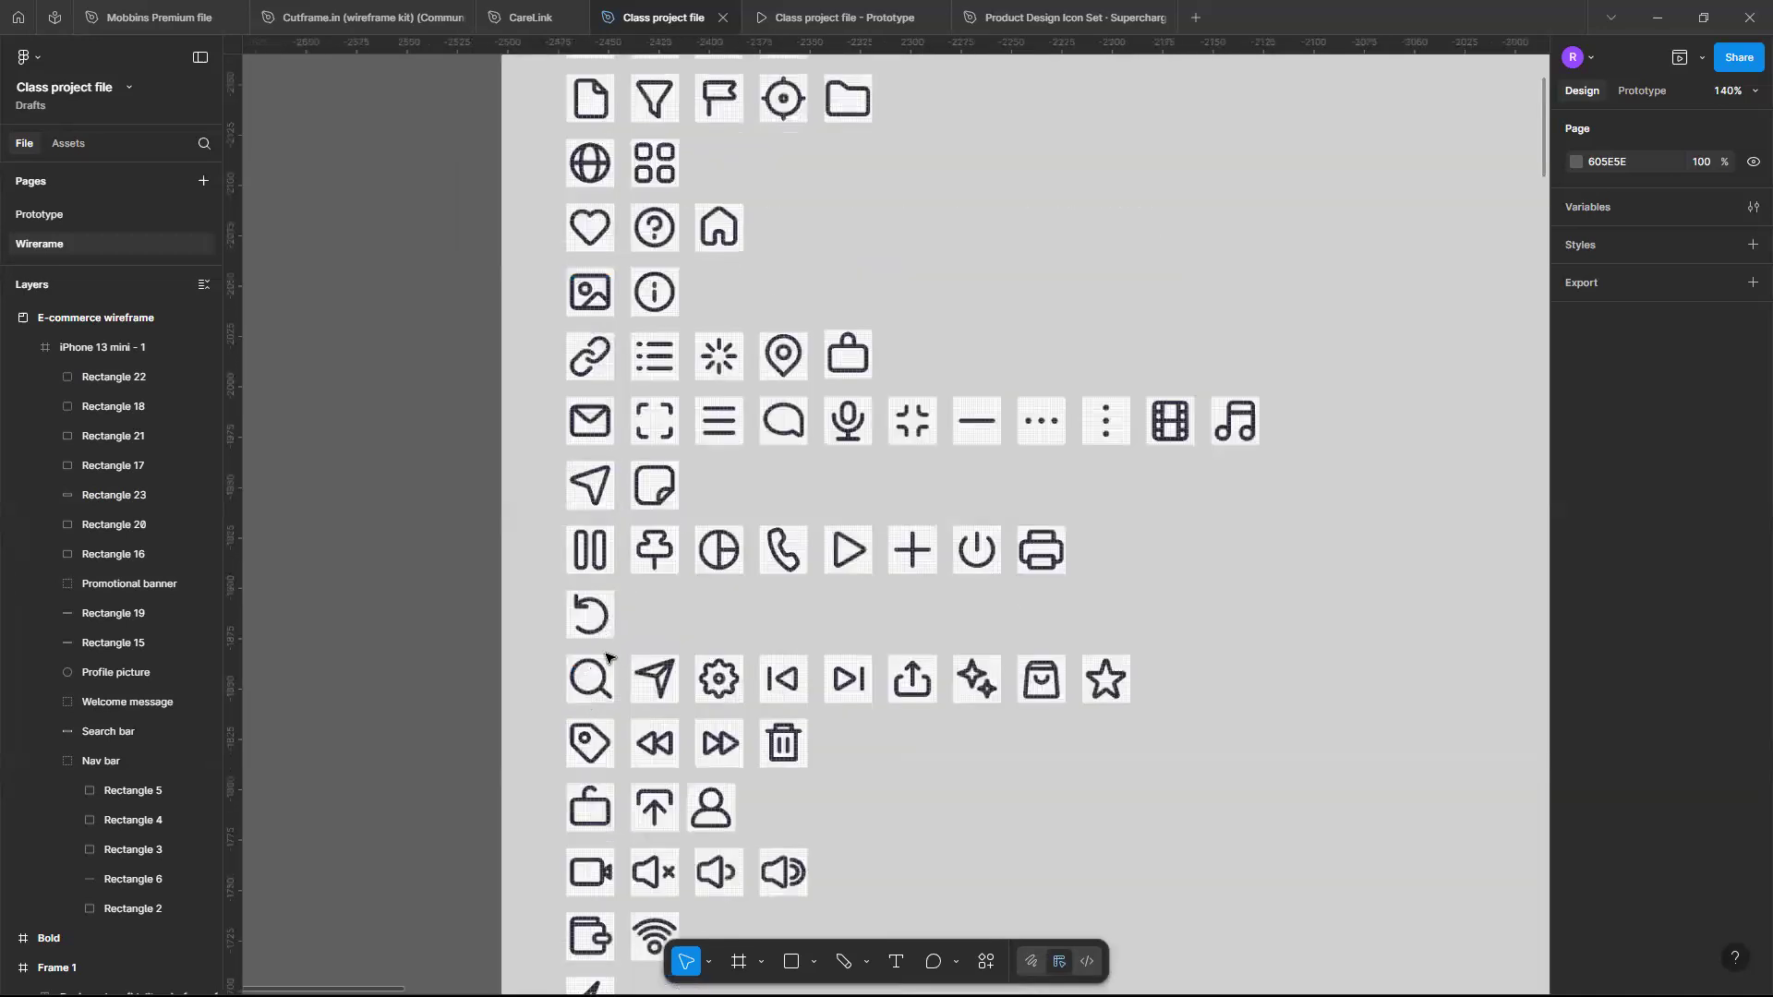
scroll(607, 657, up, 3)
scroll(607, 658, up, 2)
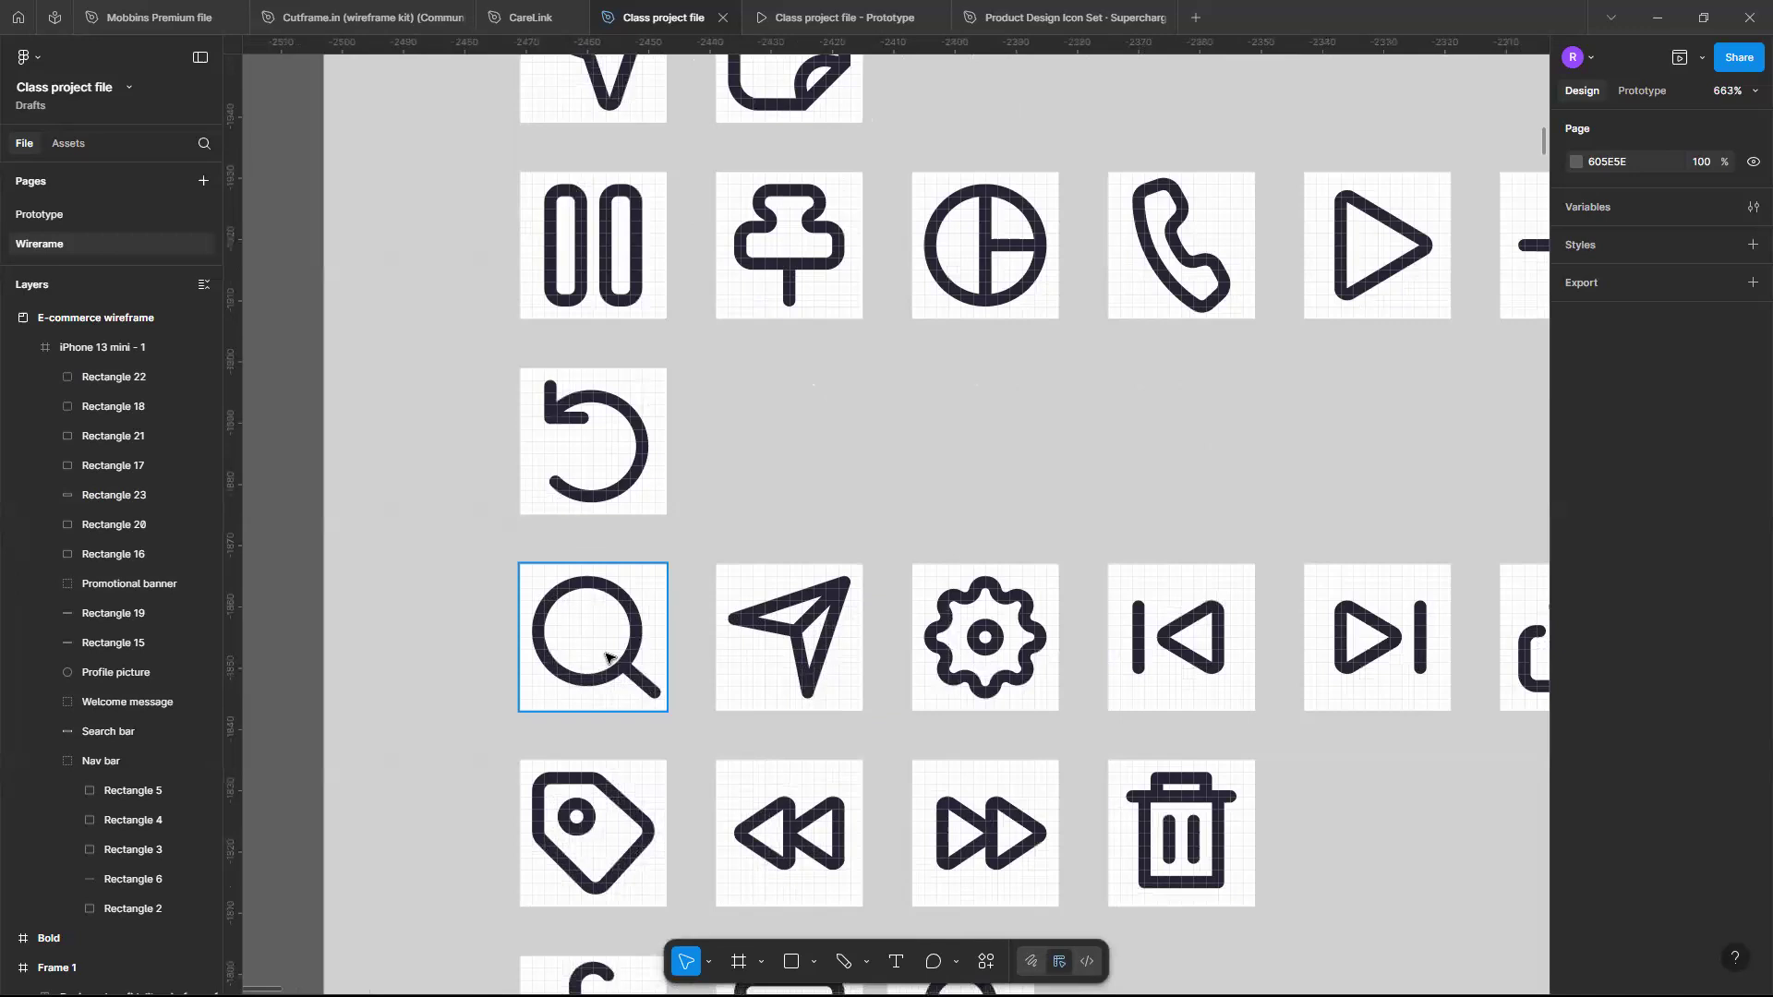
click(607, 657)
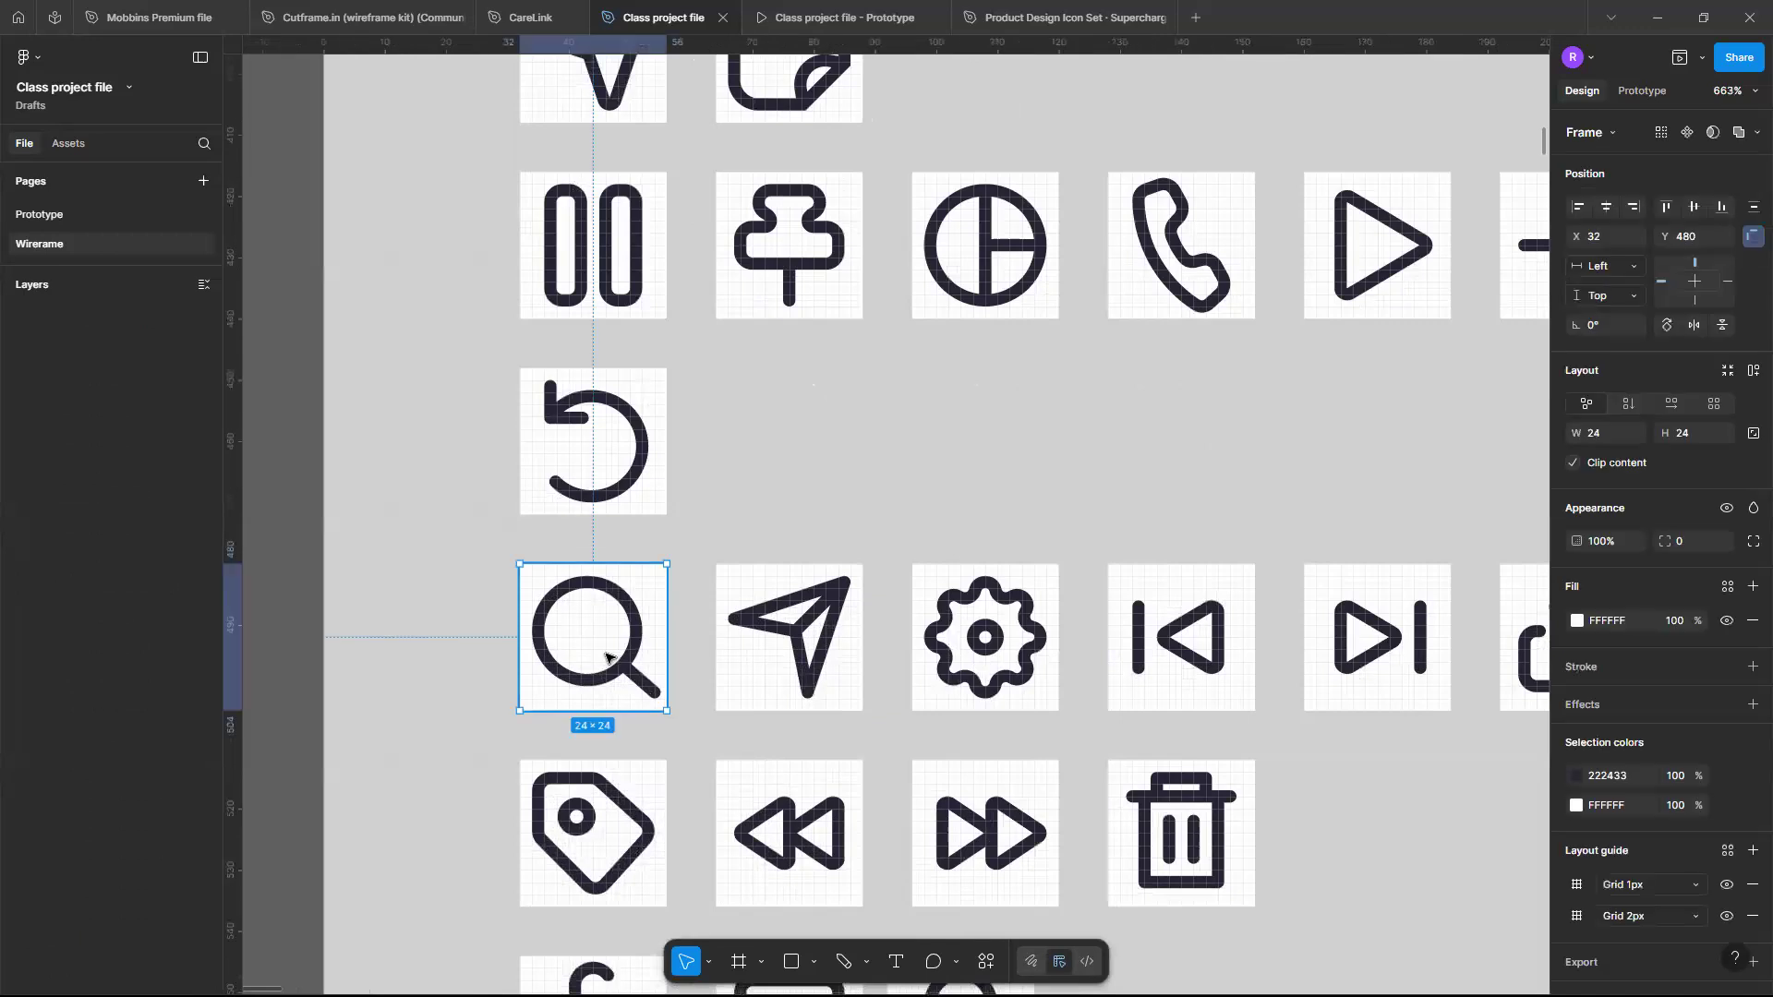
- Paste the search icon into the wireframe and place it at the left end of the search bar
scroll(607, 658, down, 15)
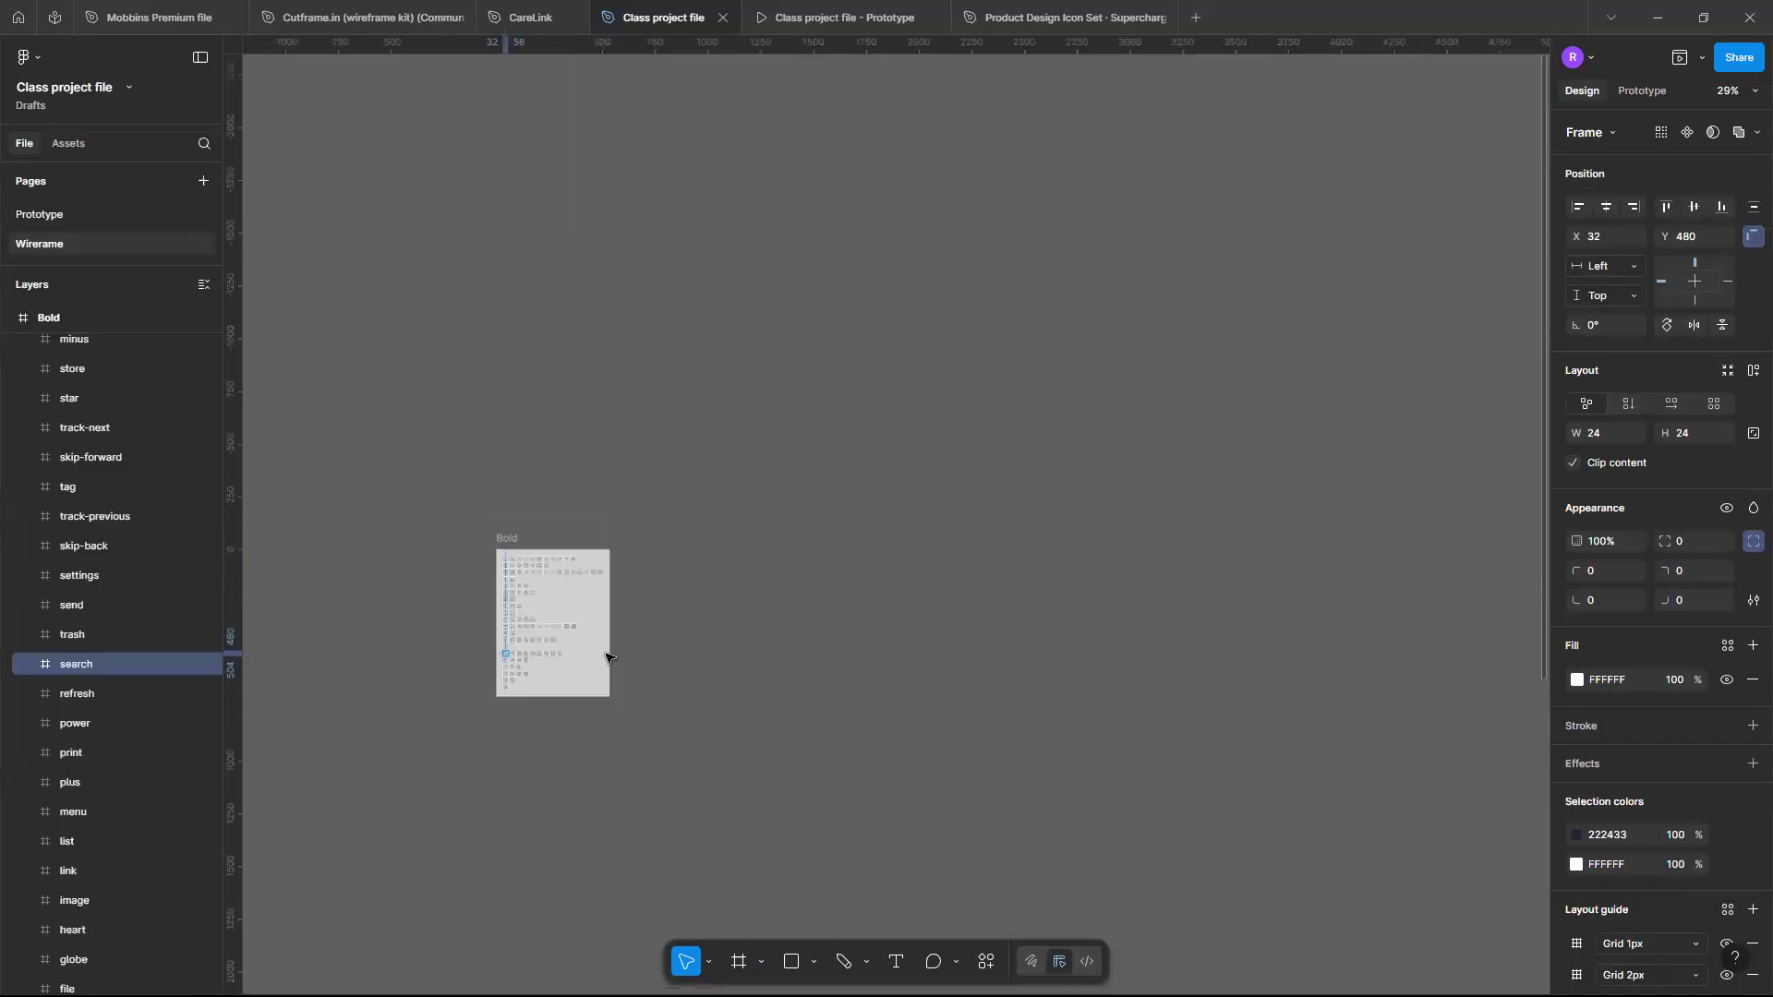
scroll(728, 716, down, 5)
scroll(742, 783, up, 10)
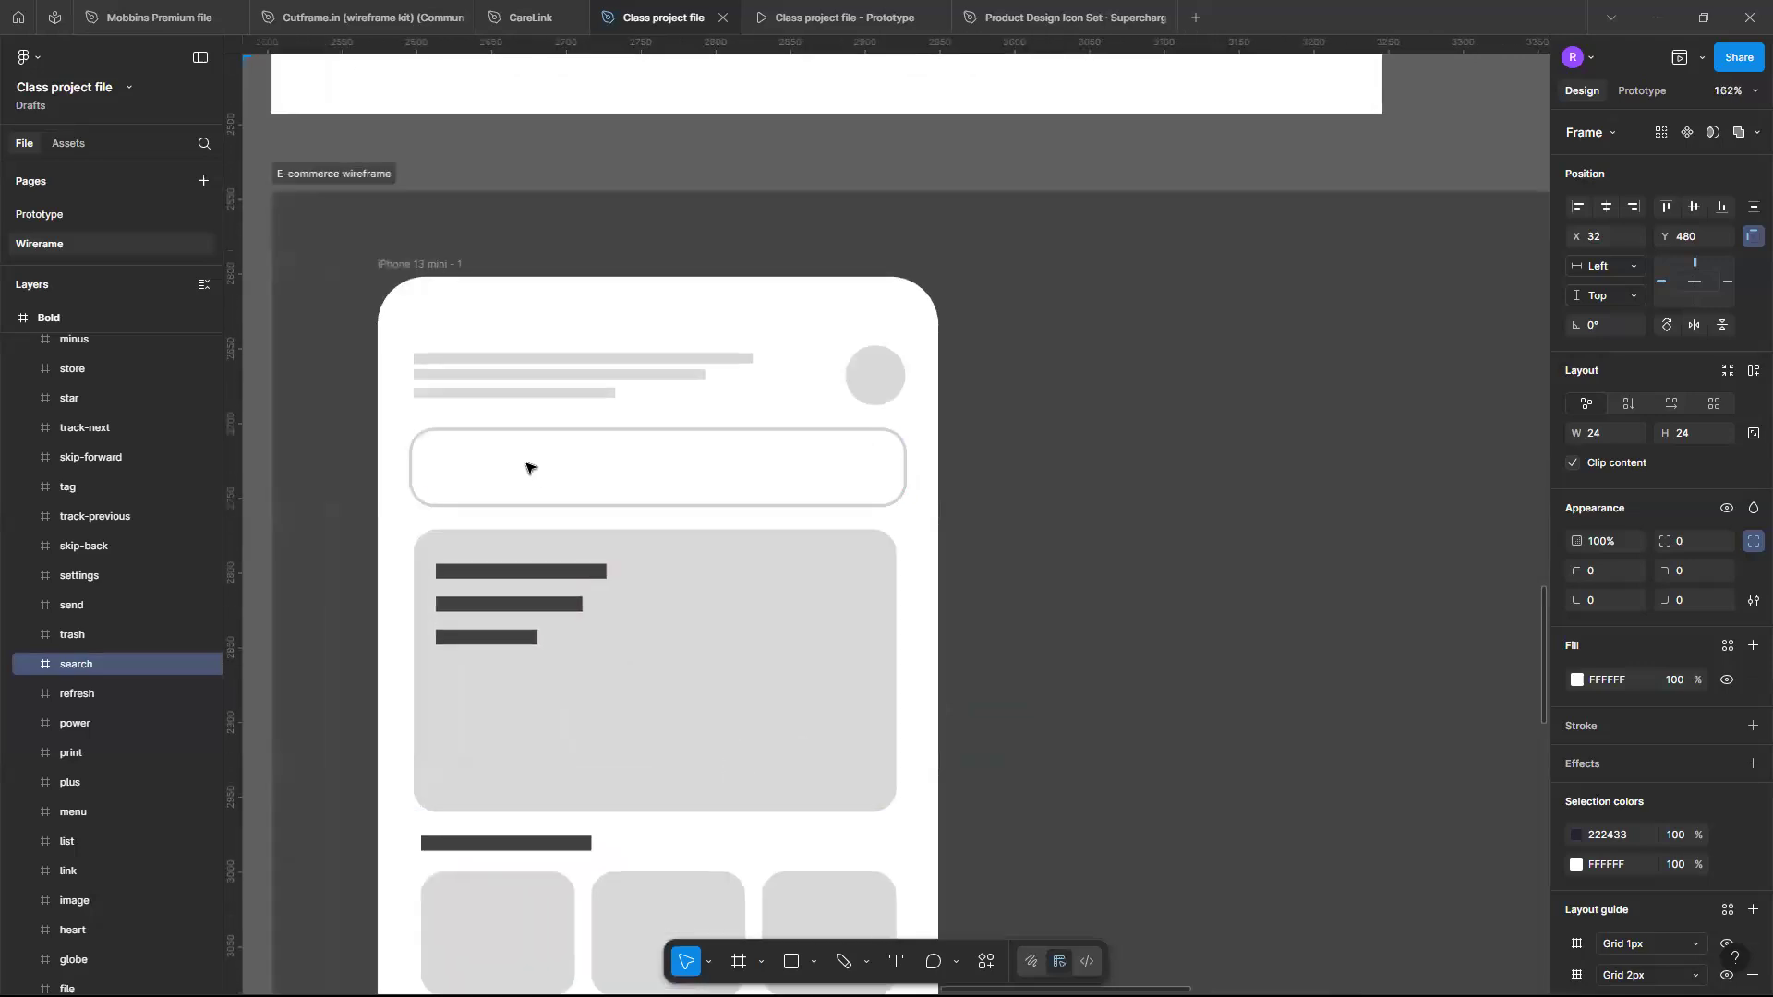
click(556, 469)
scroll(605, 444, down, 4)
scroll(606, 445, up, 4)
scroll(606, 445, up, 1)
scroll(606, 446, left, 1)
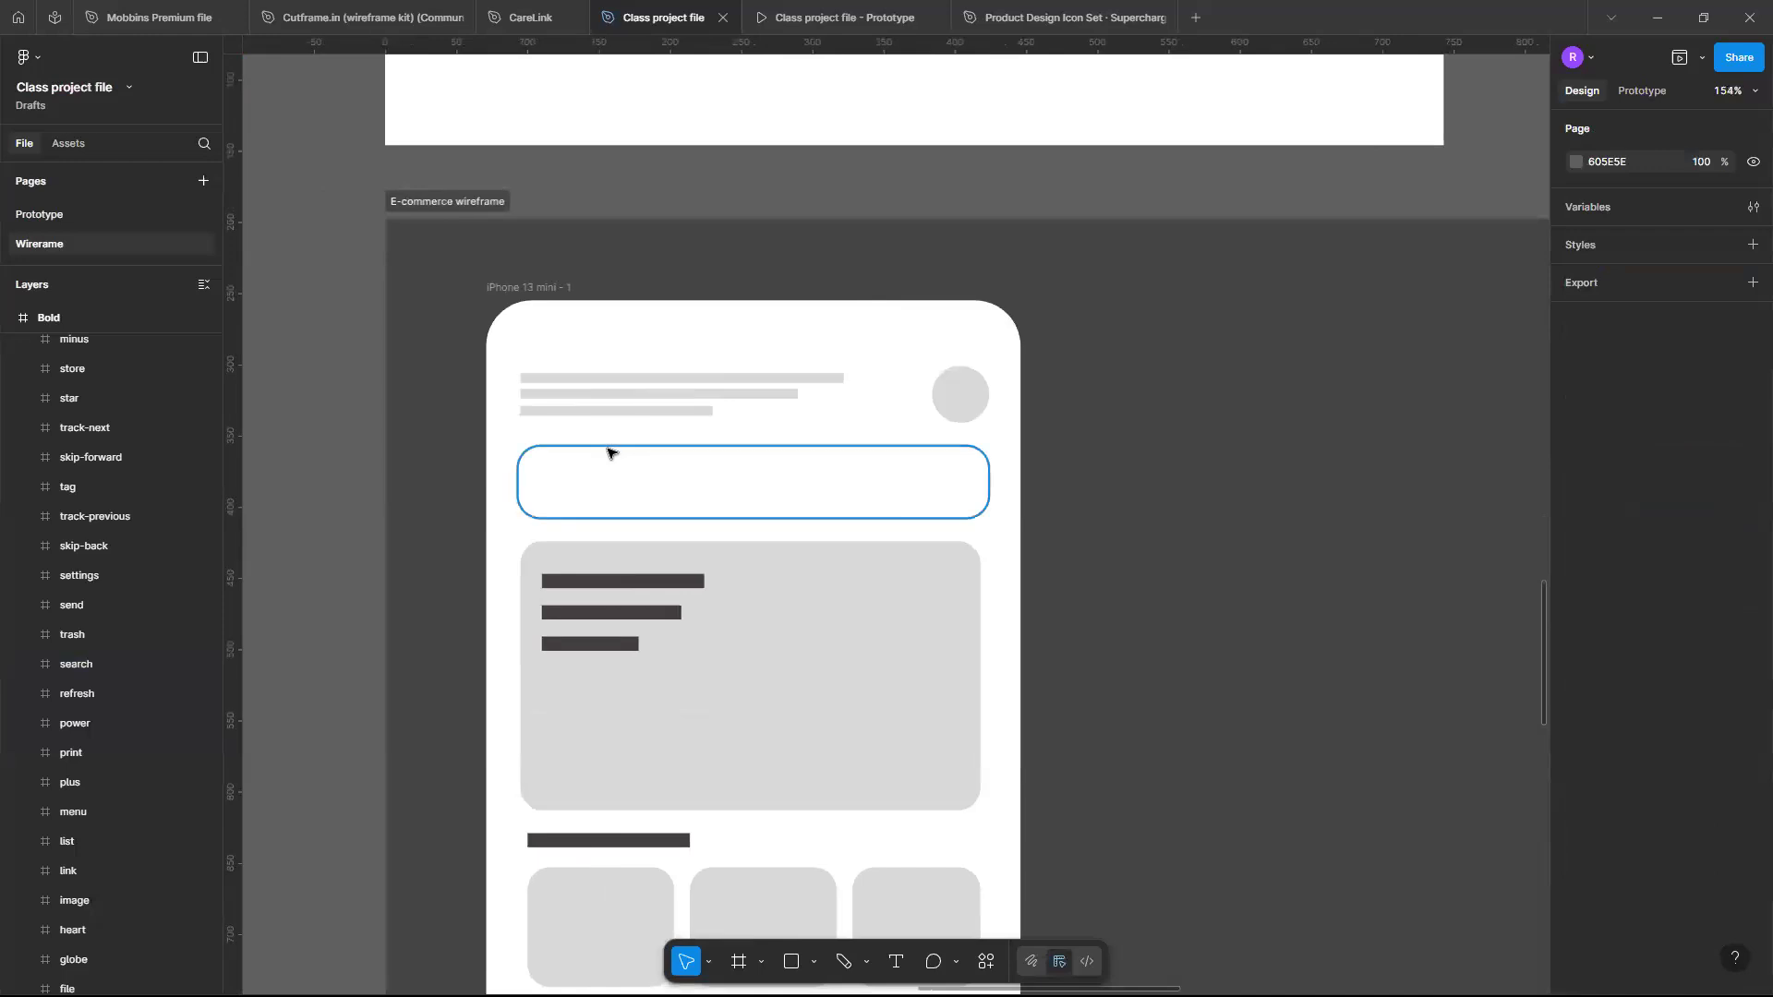
click(607, 450)
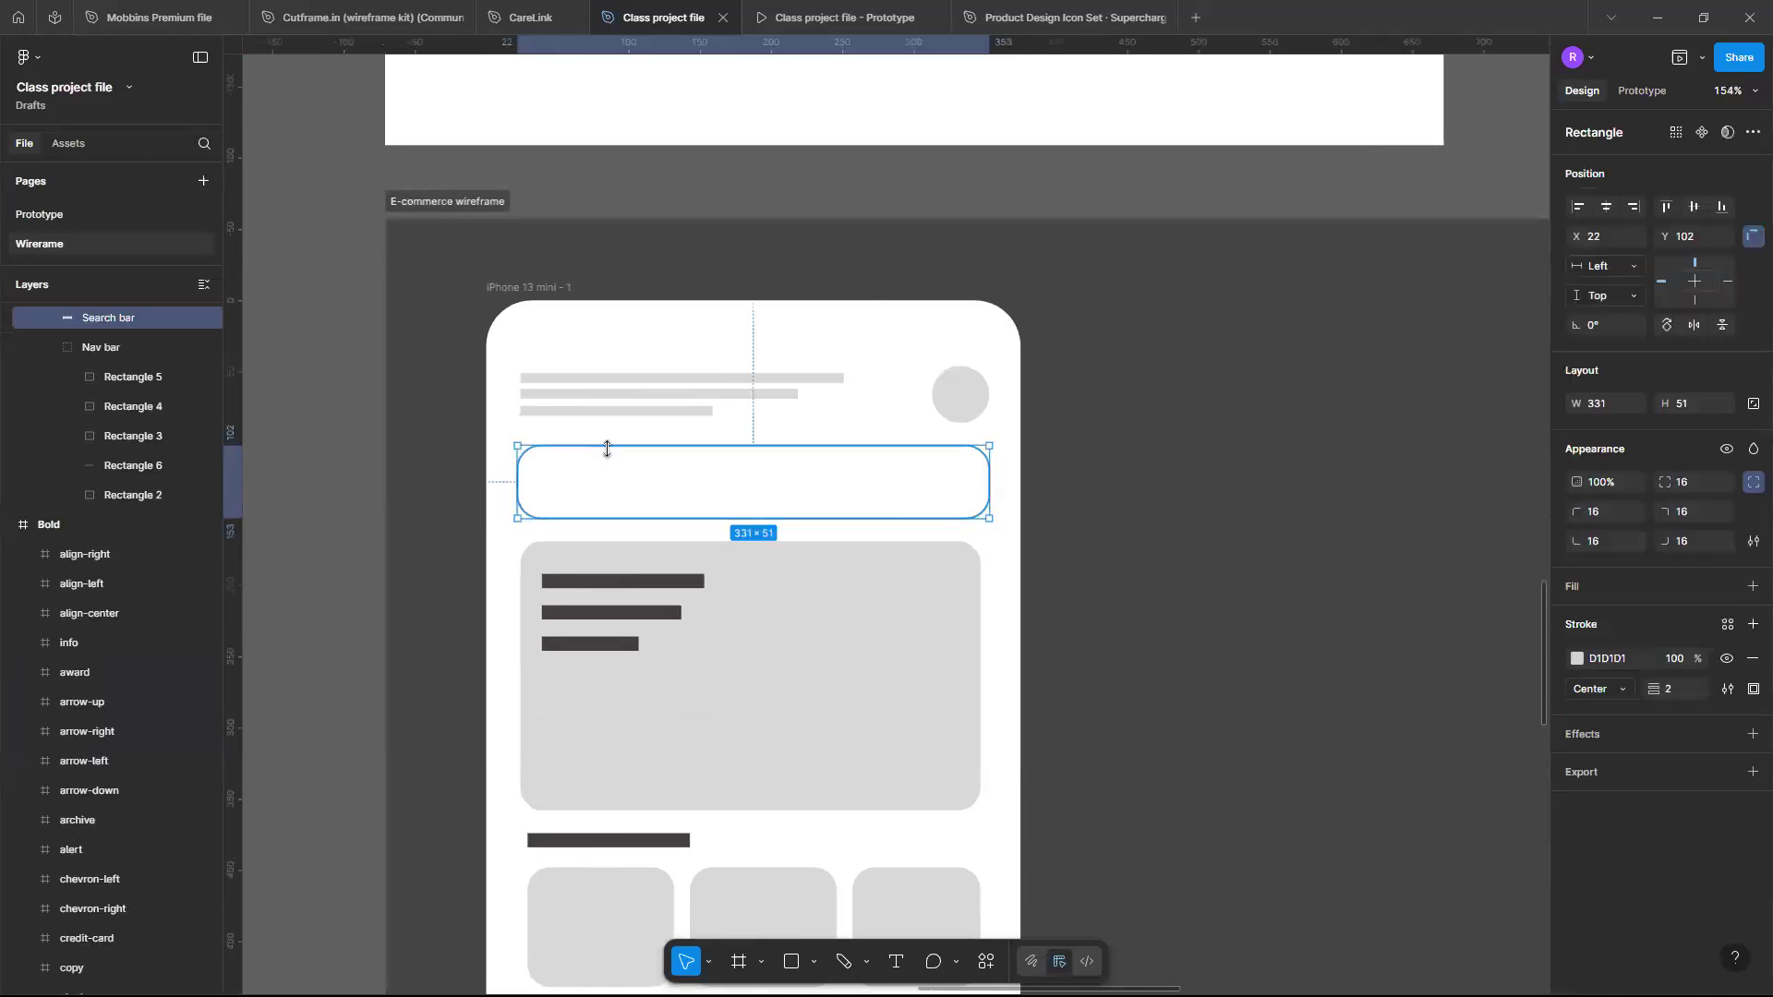
key(ctrl+v)
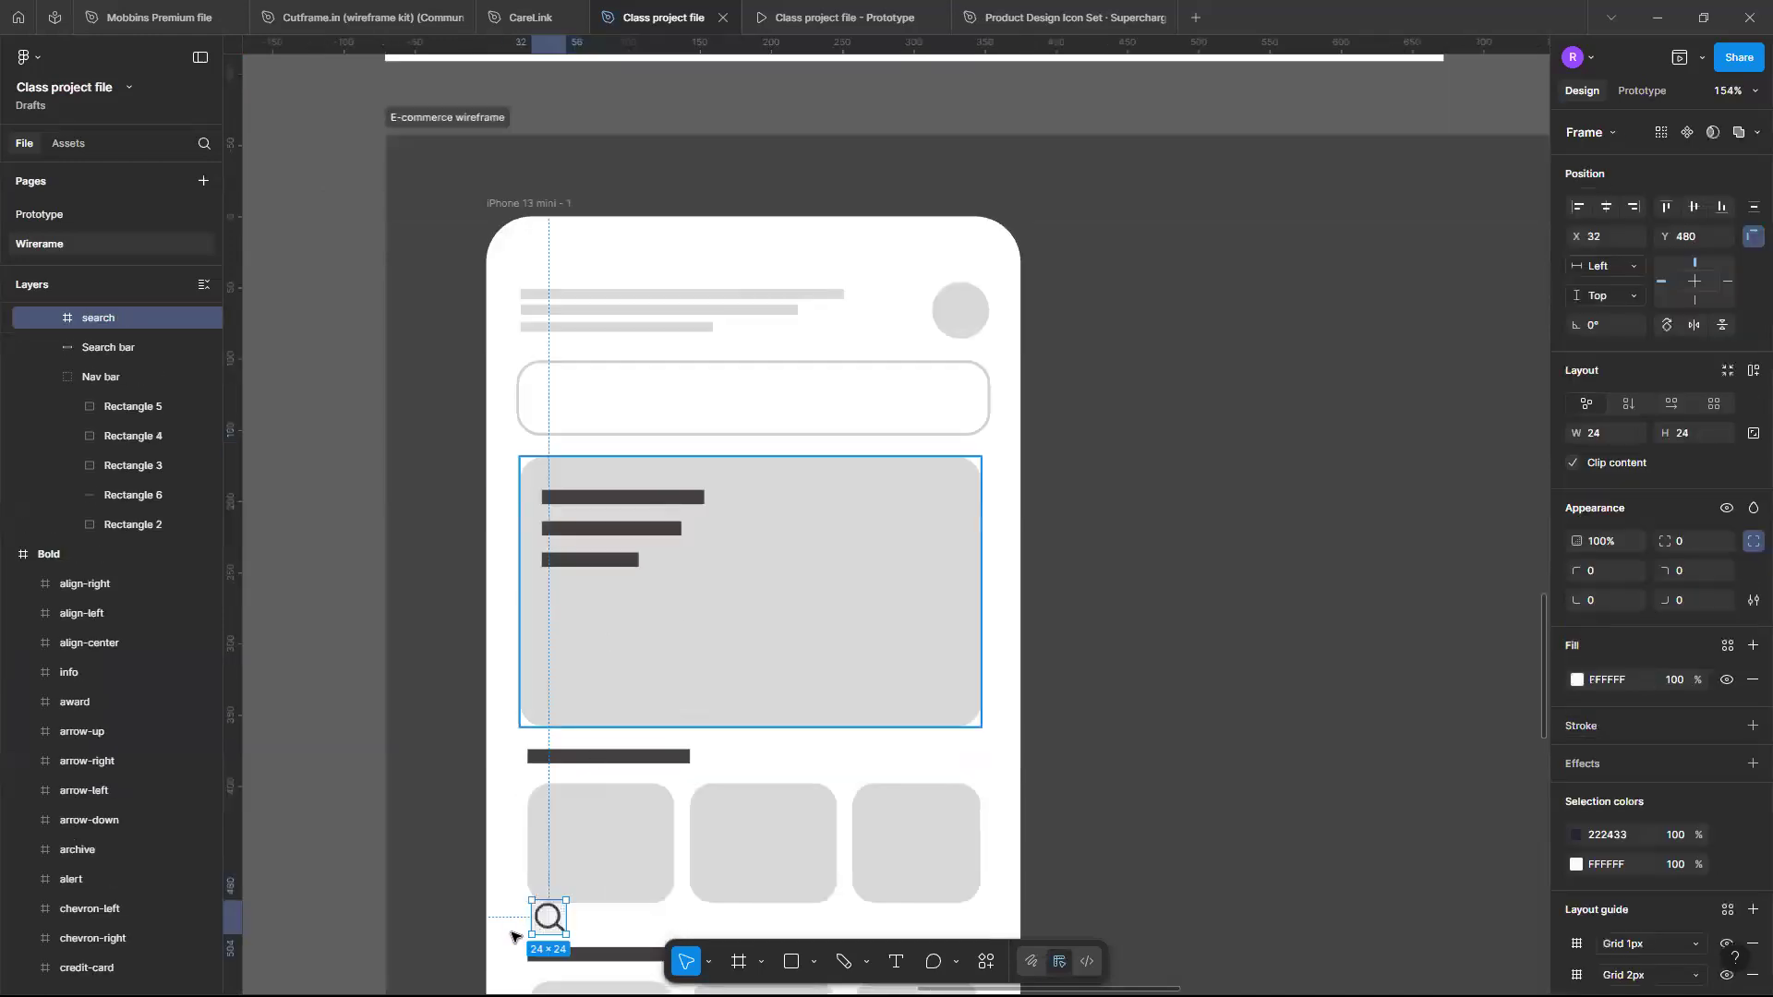
drag(545, 920, 554, 407)
- Remove the layout grids from the pasted search icon
scroll(554, 407, up, 6)
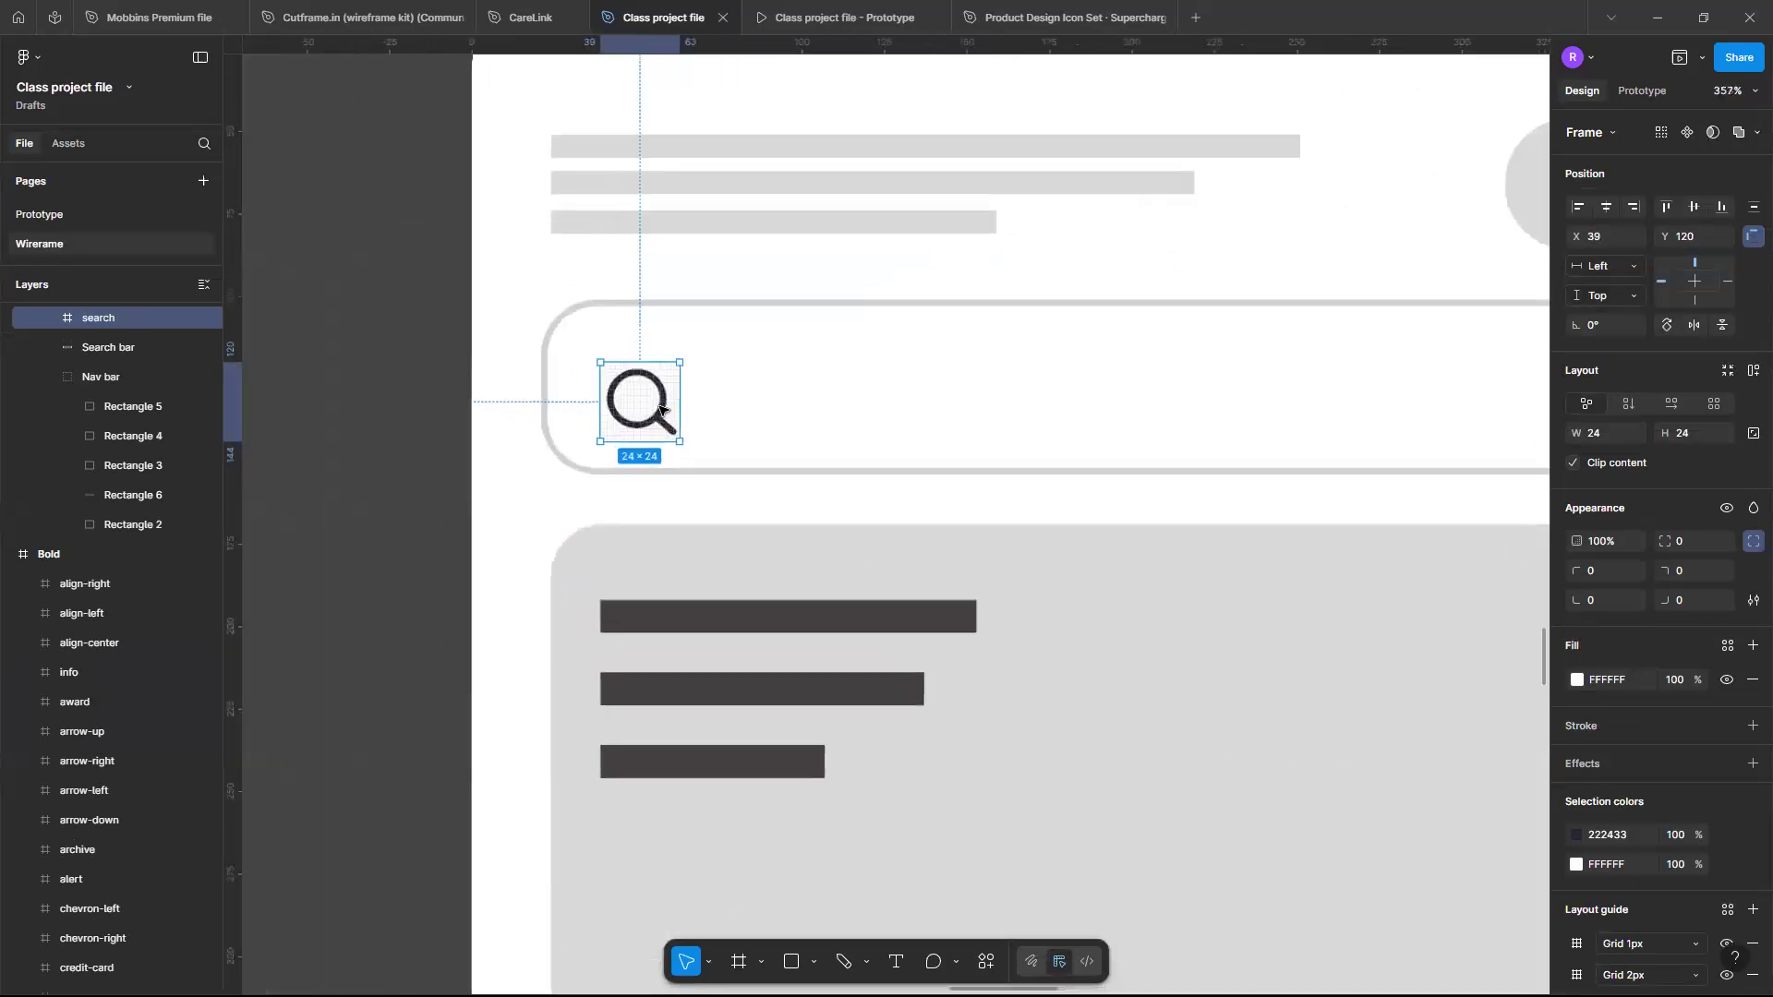
scroll(660, 407, up, 6)
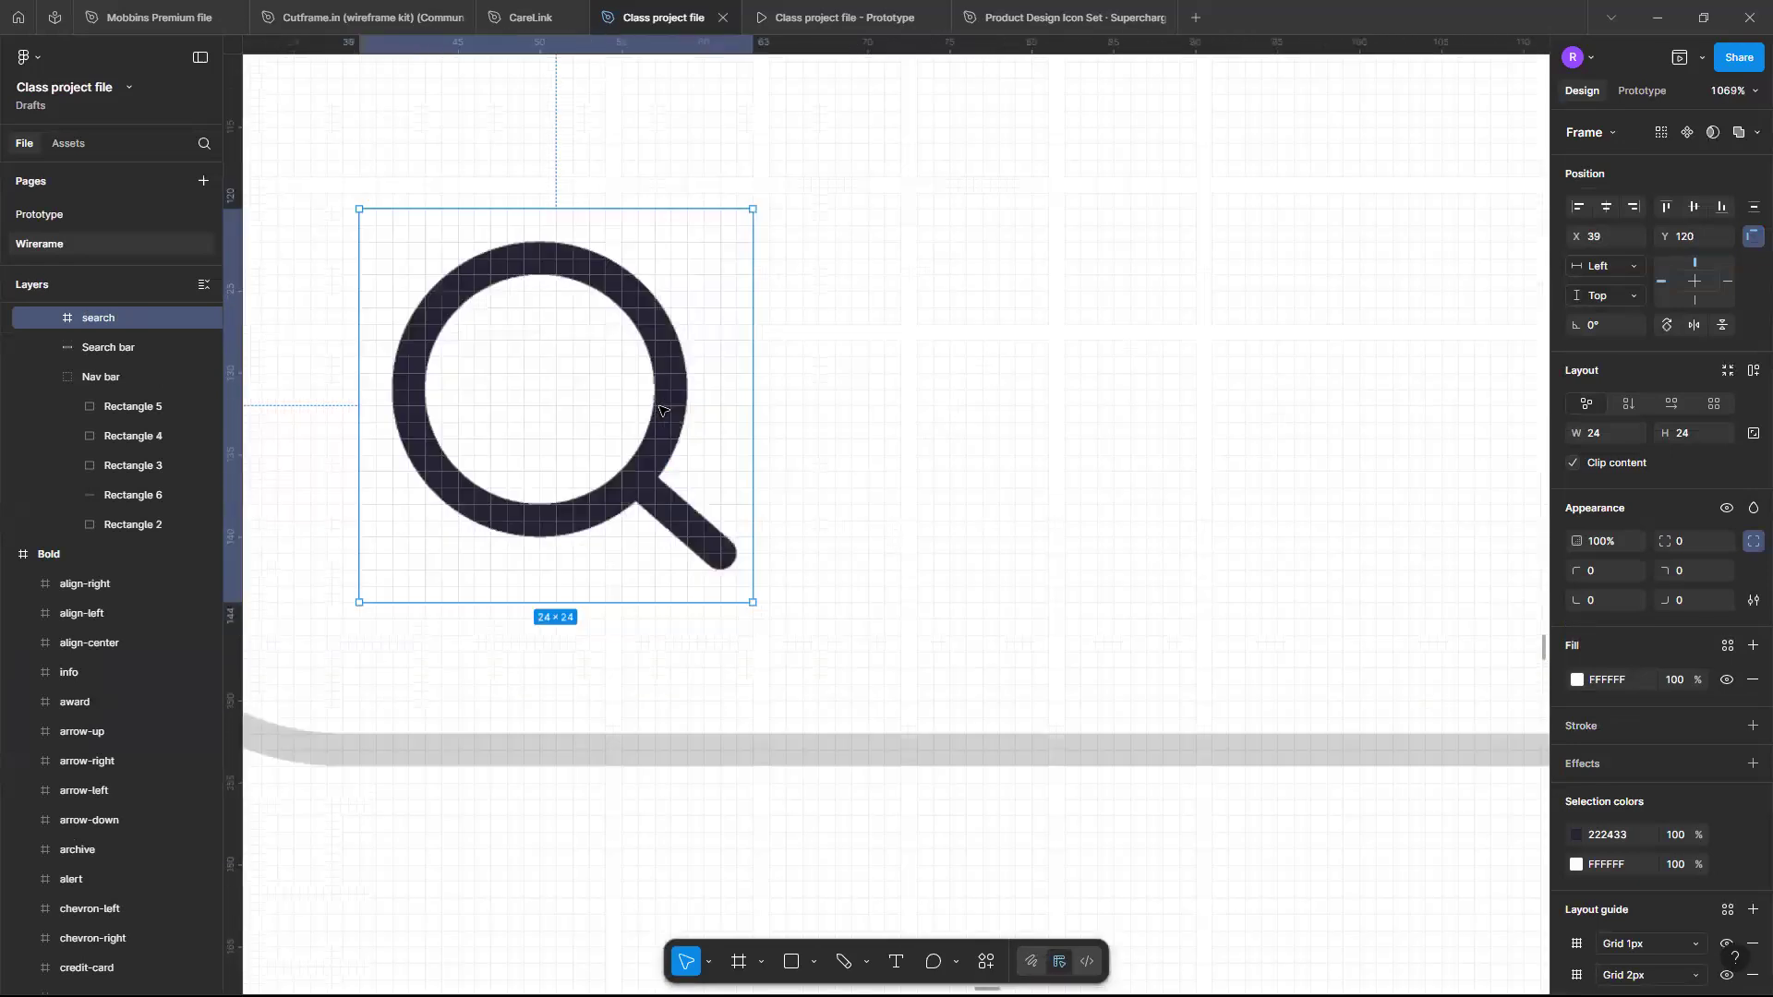
scroll(663, 411, up, 2)
scroll(662, 411, left, 3)
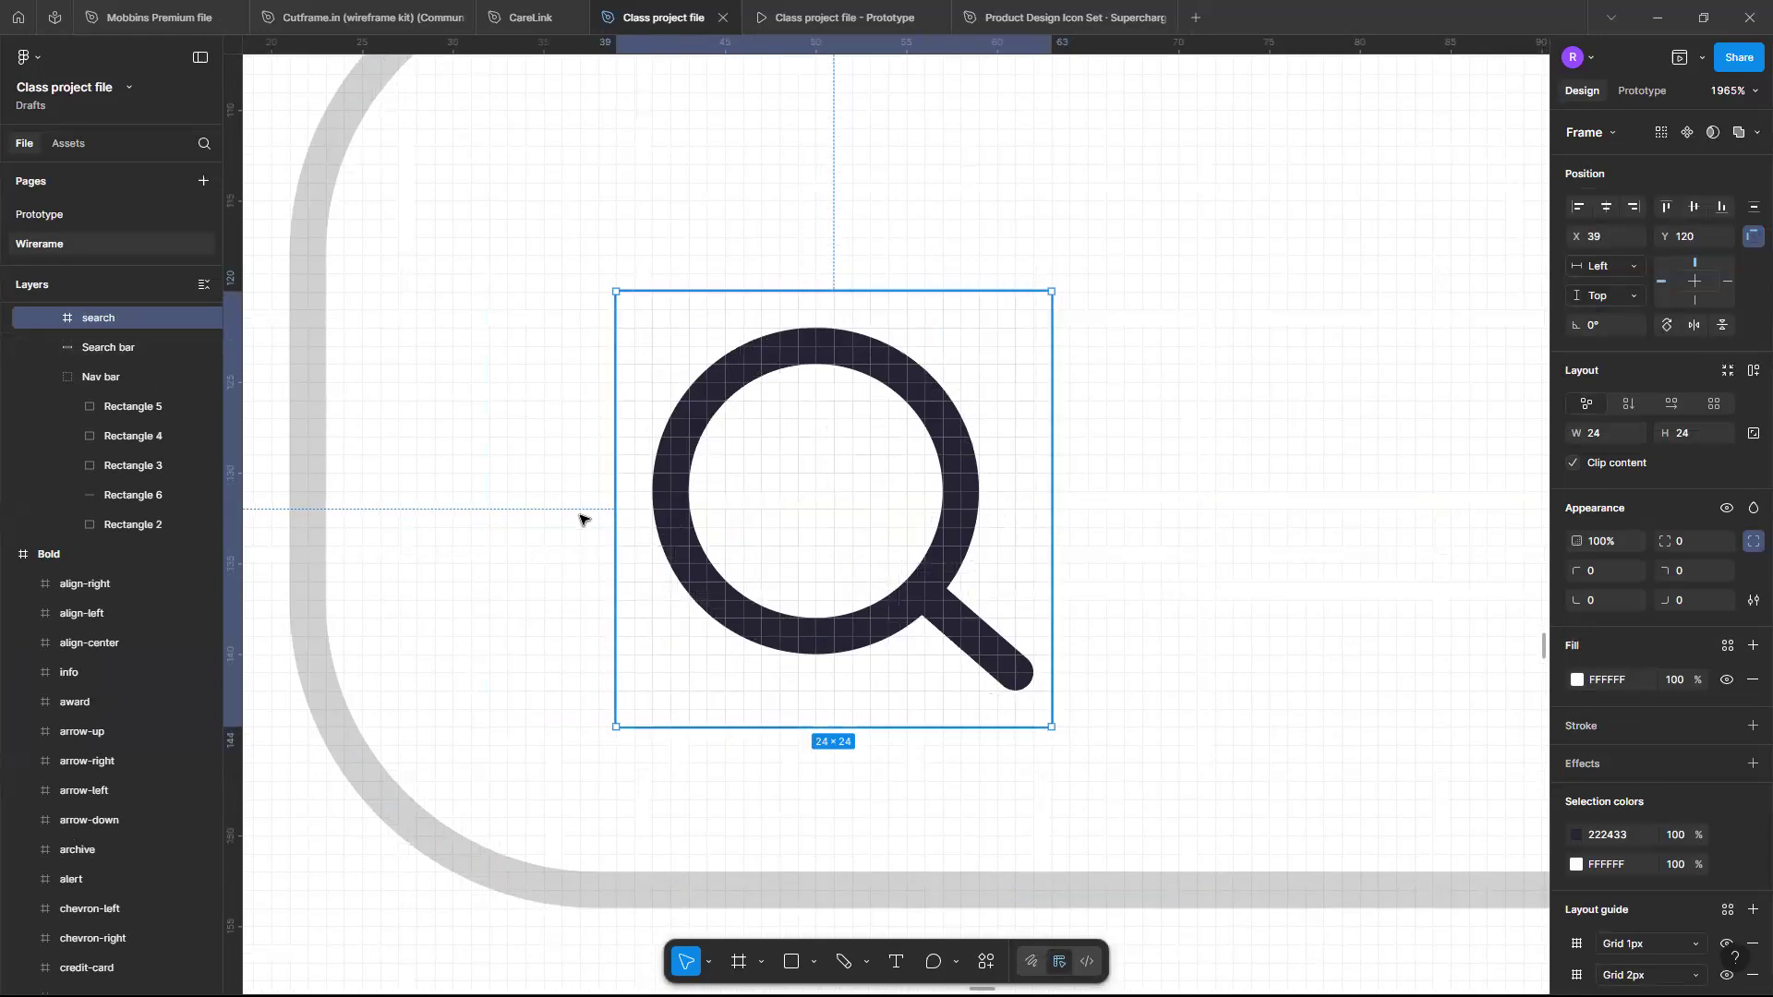
scroll(1752, 862, down, 1)
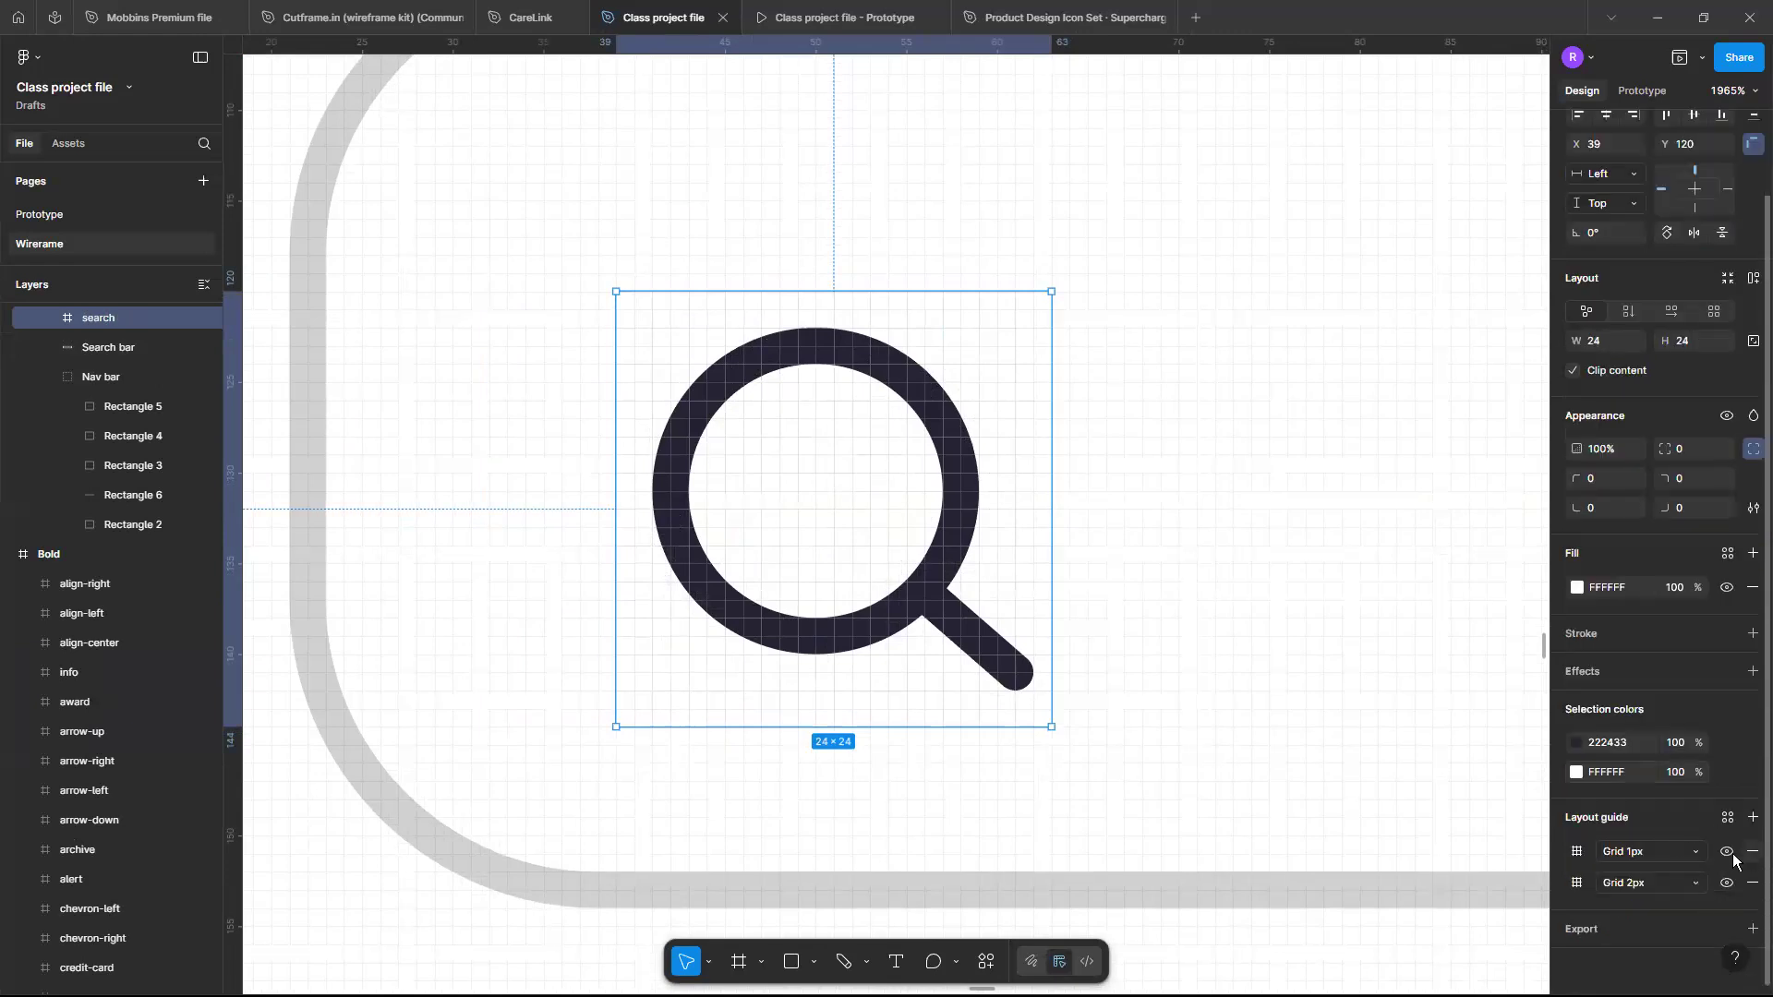
click(1727, 853)
click(1751, 853)
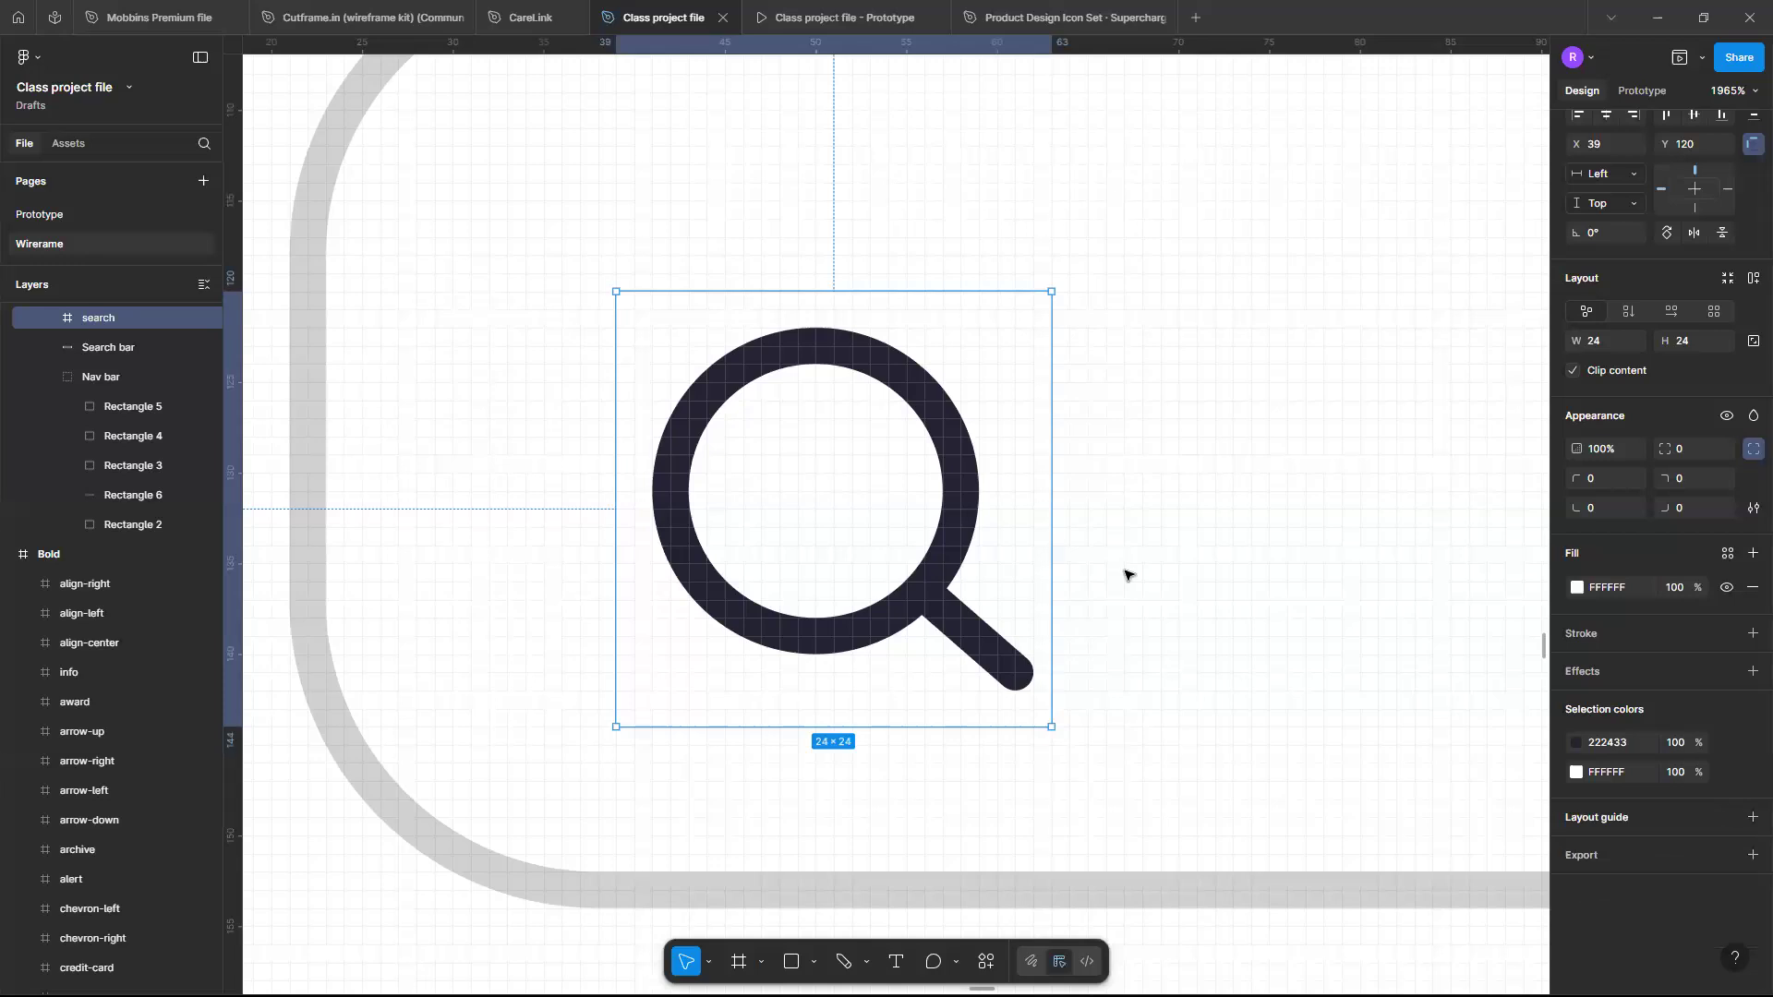
- Recolour the search icon's dark selection colour to 605E5E
scroll(1128, 575, down, 5)
drag(909, 527, 788, 717)
scroll(785, 711, down, 2)
scroll(784, 710, down, 4)
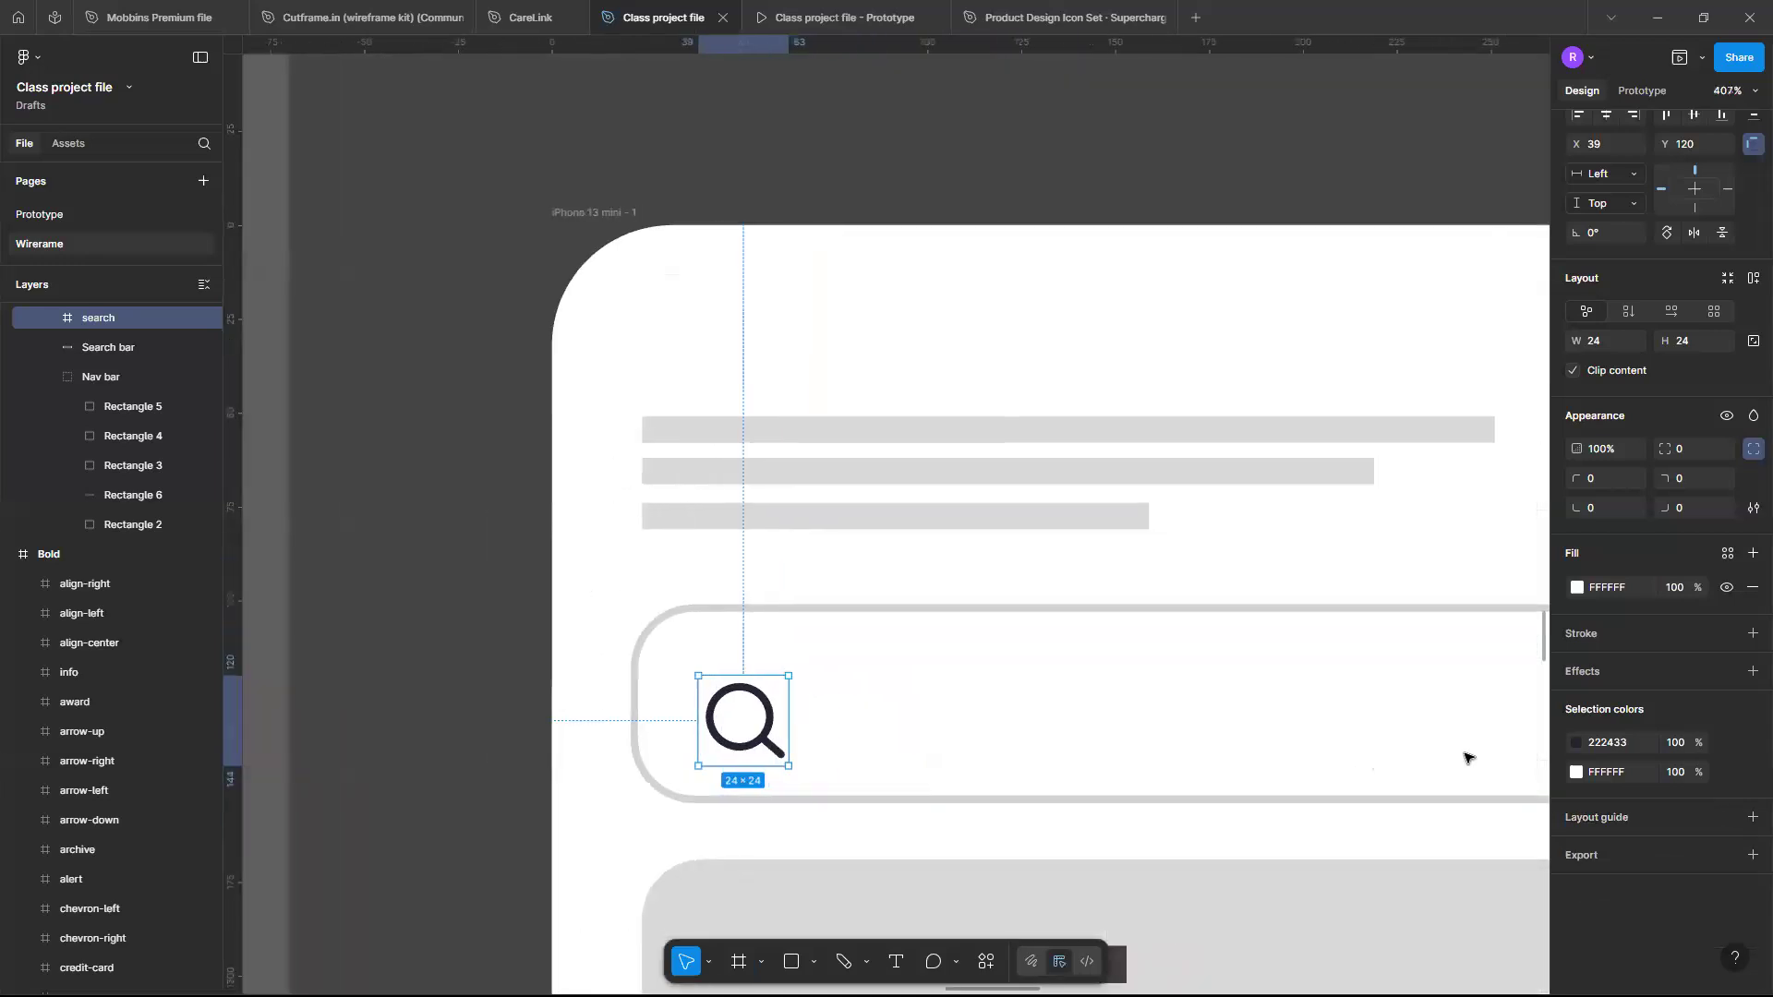
click(1577, 743)
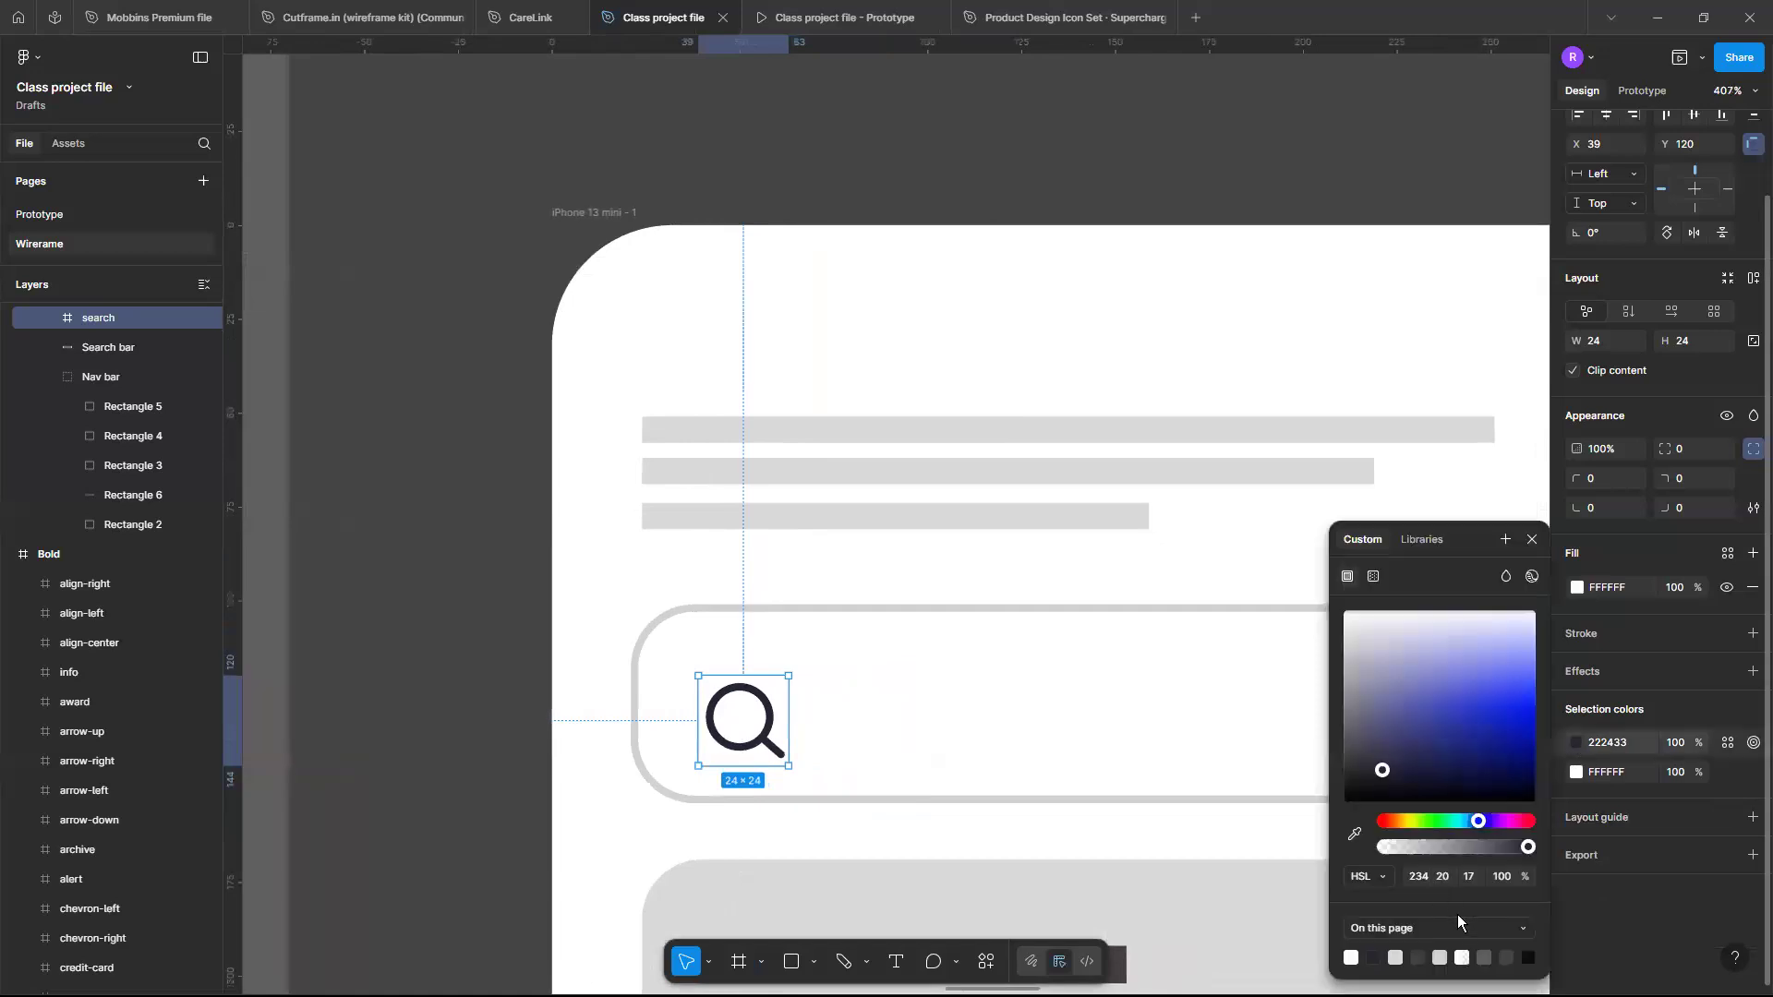
click(1486, 956)
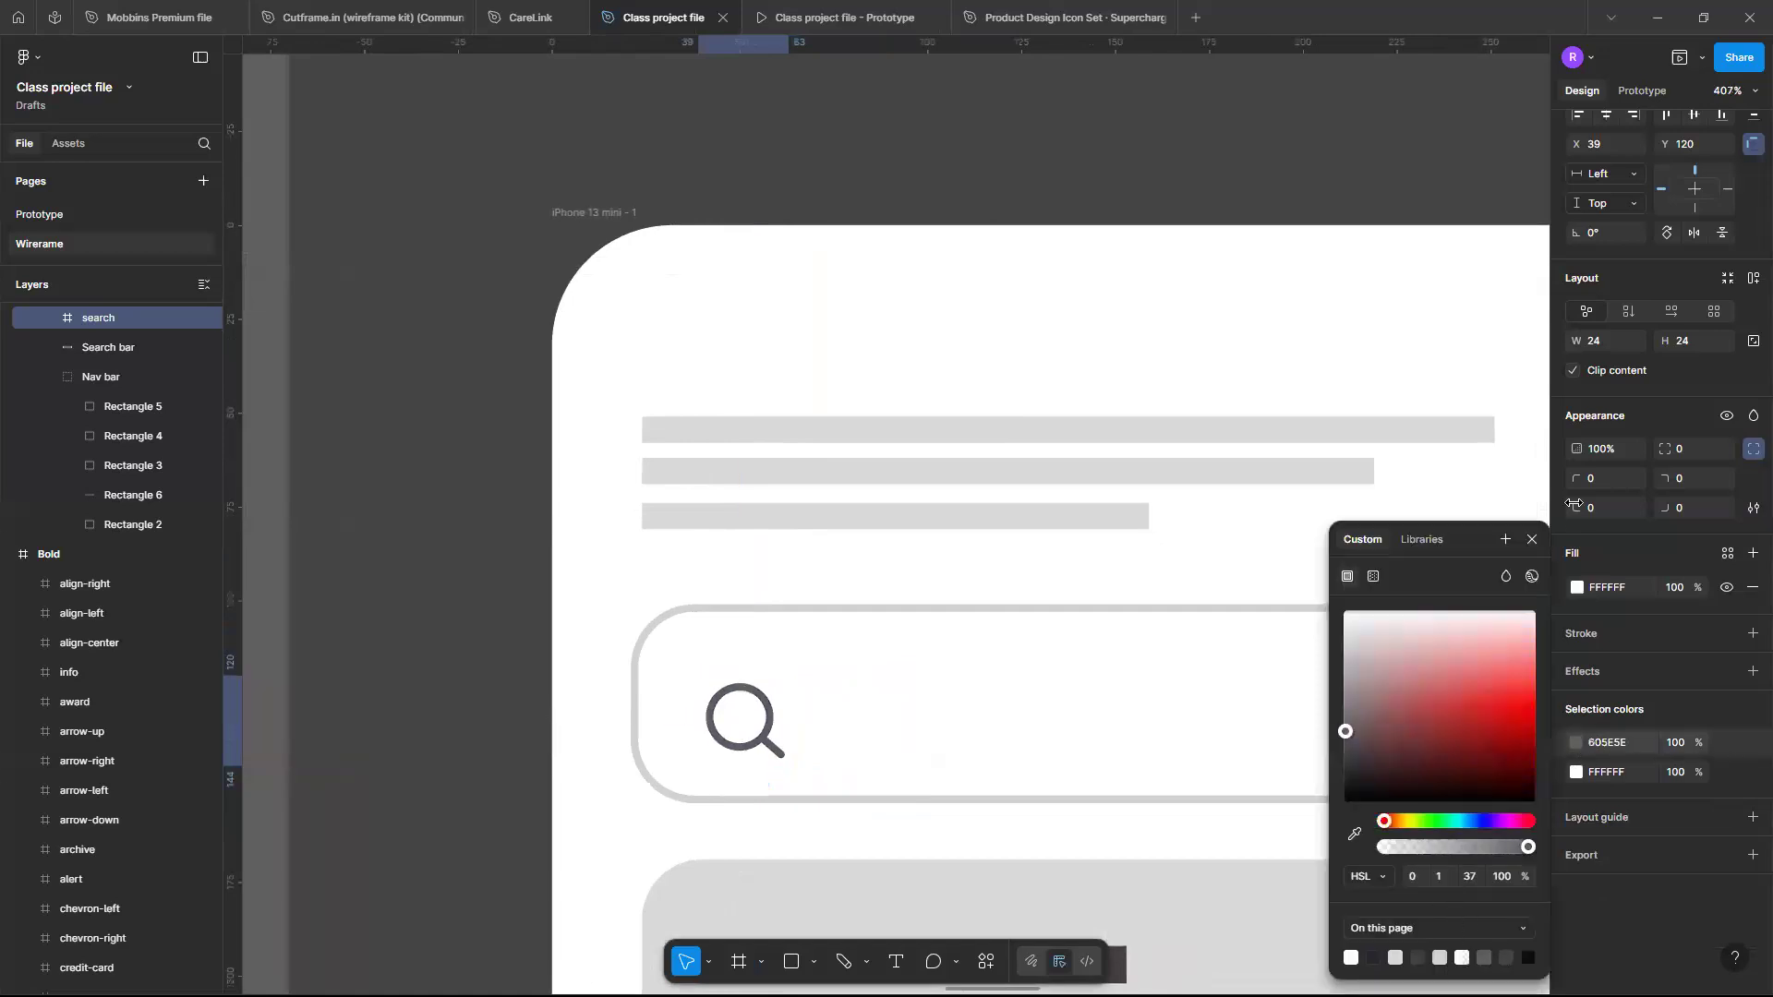
key(Escape)
- Nudge the search icon slightly up and left inside the search bar
scroll(982, 573, right, 2)
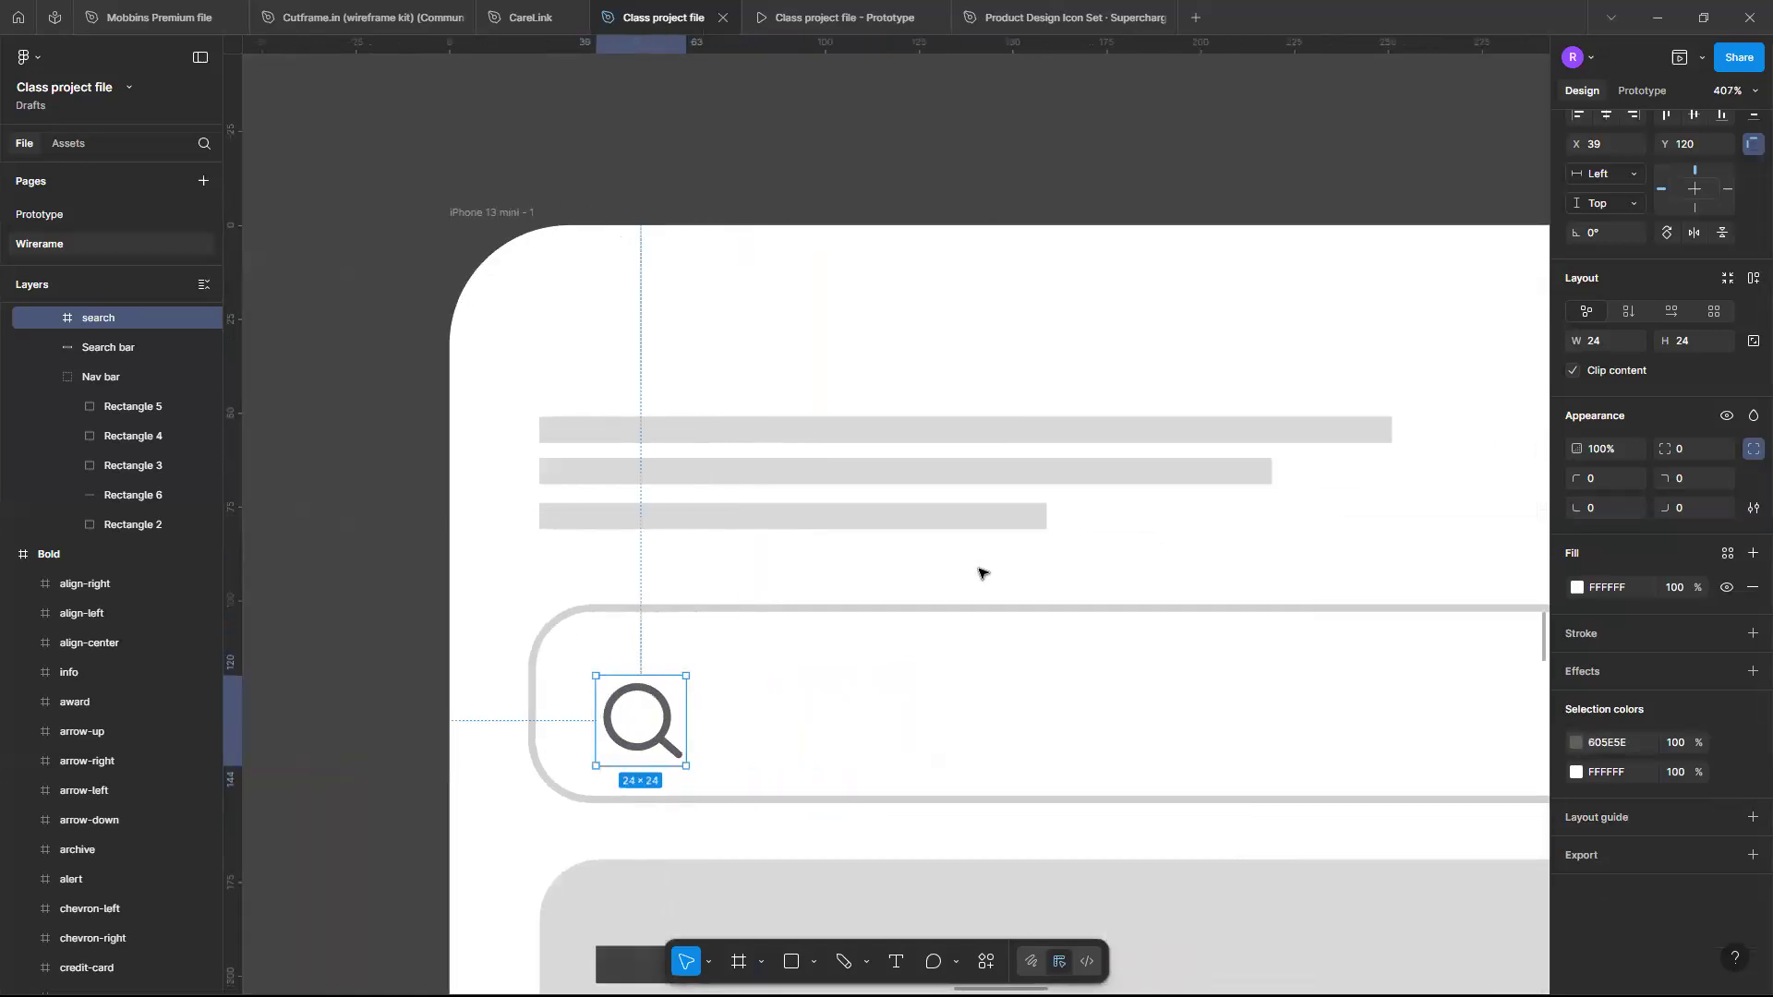
scroll(982, 573, down, 1)
scroll(859, 572, down, 1)
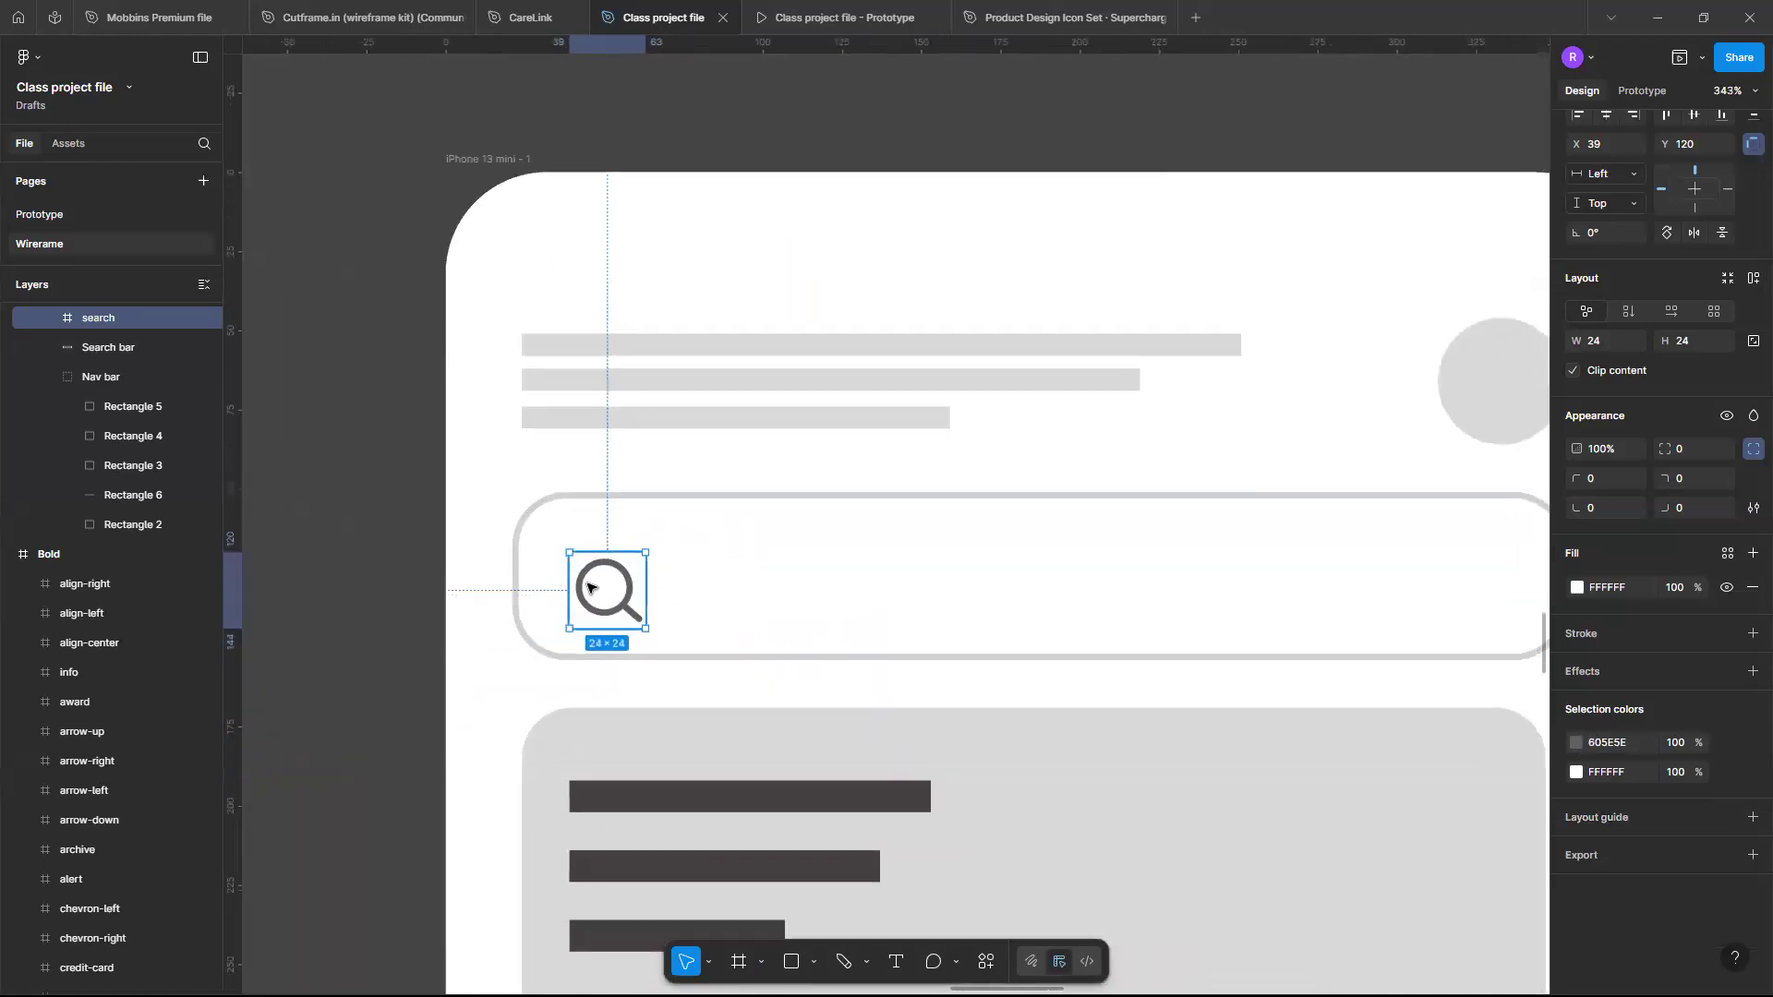
mouse_move(573, 578)
mouse_down()
mouse_move(537, 566)
mouse_move(570, 575)
mouse_up()
scroll(573, 574, down, 5)
scroll(647, 568, right, 1)
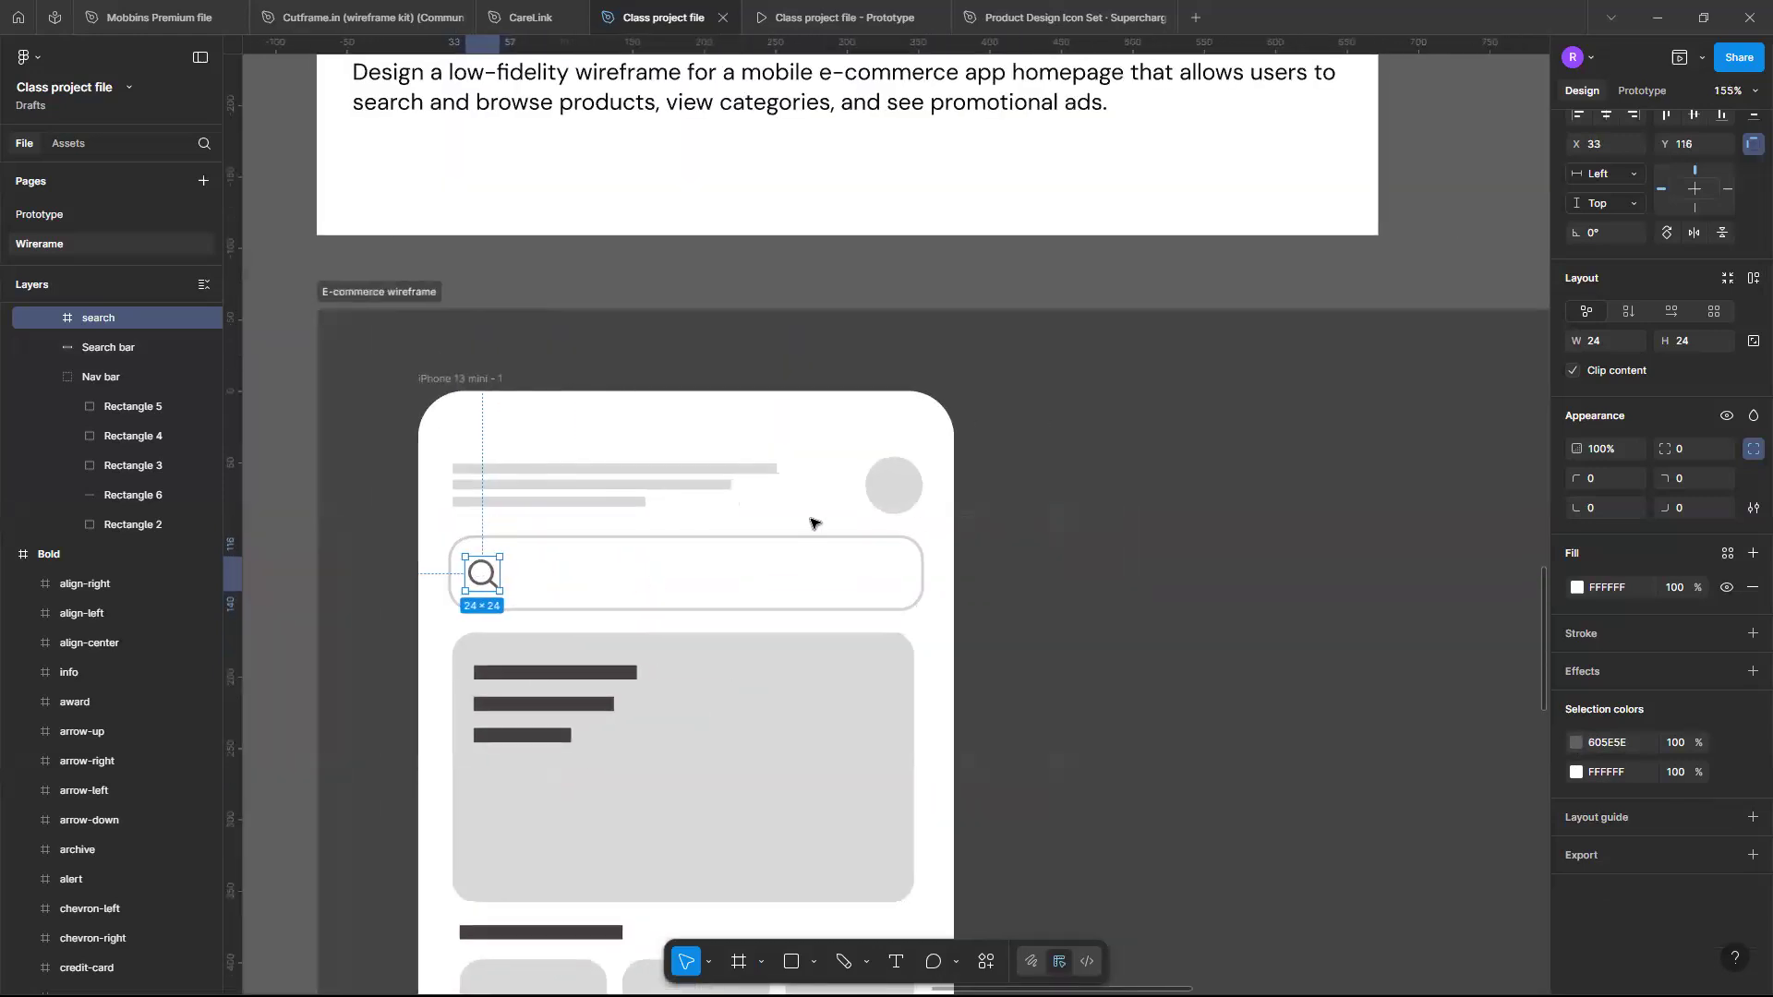
click(1003, 539)
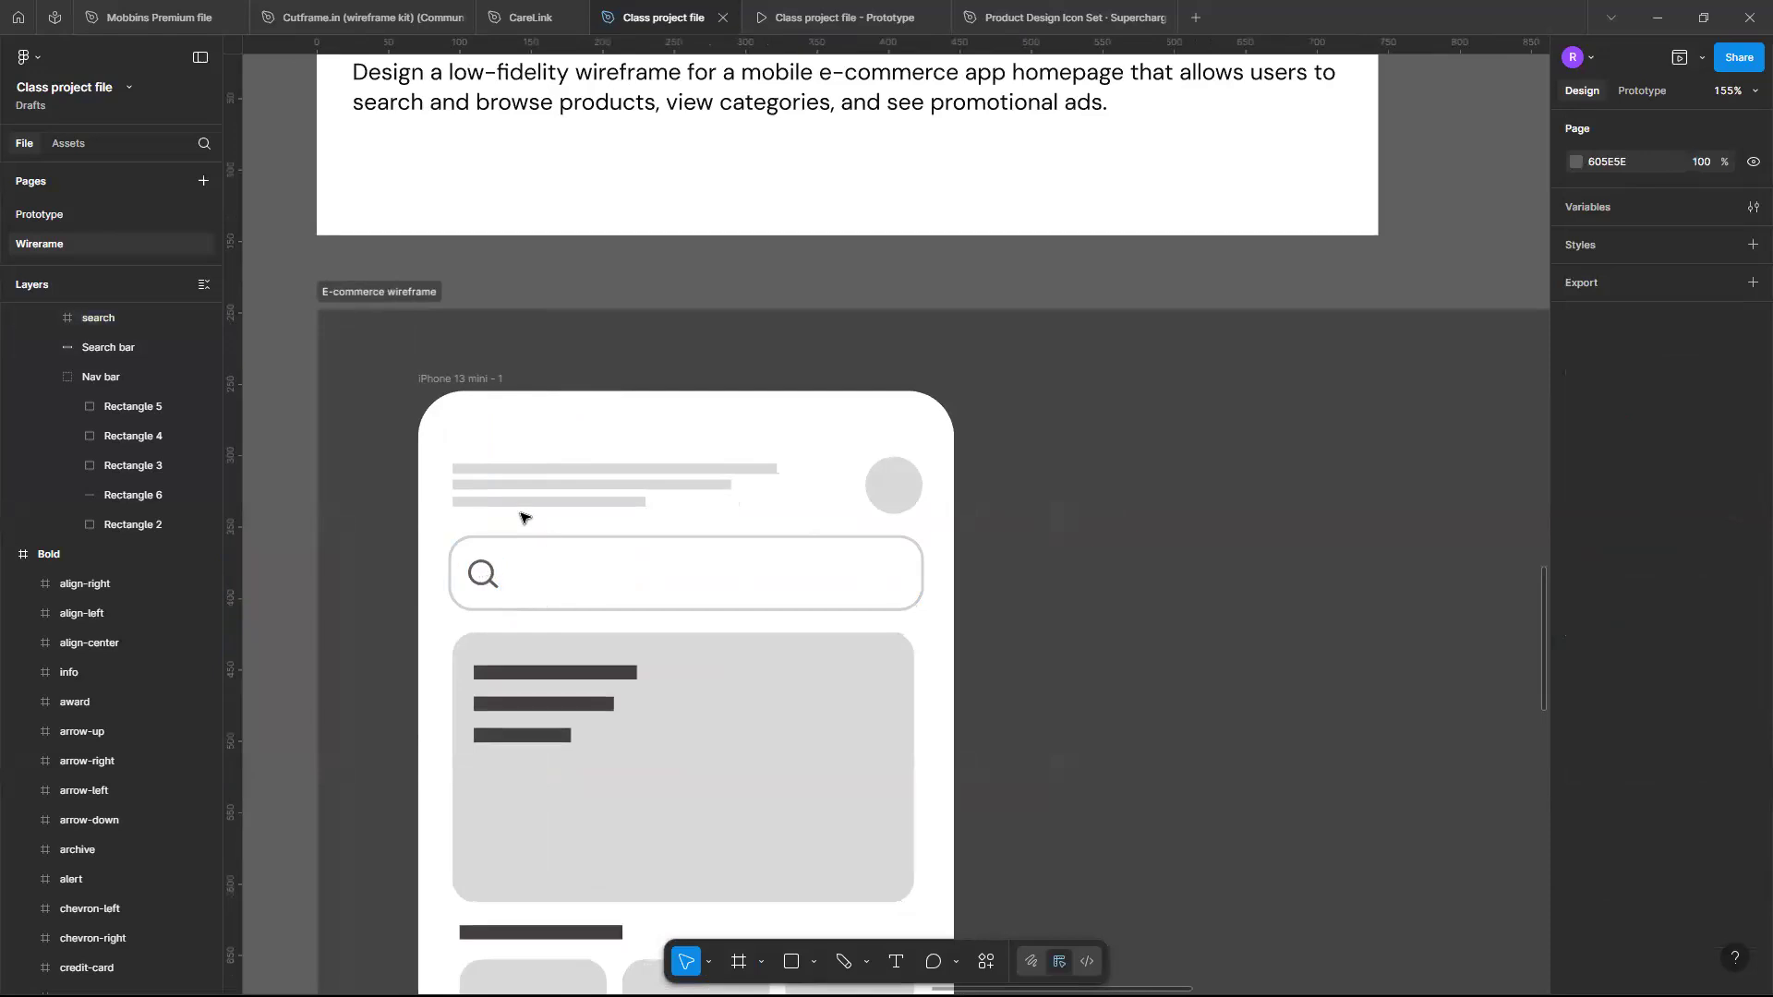
- Copy the image icon from the Bold icon set and paste it into the promotional banner
scroll(524, 518, down, 5)
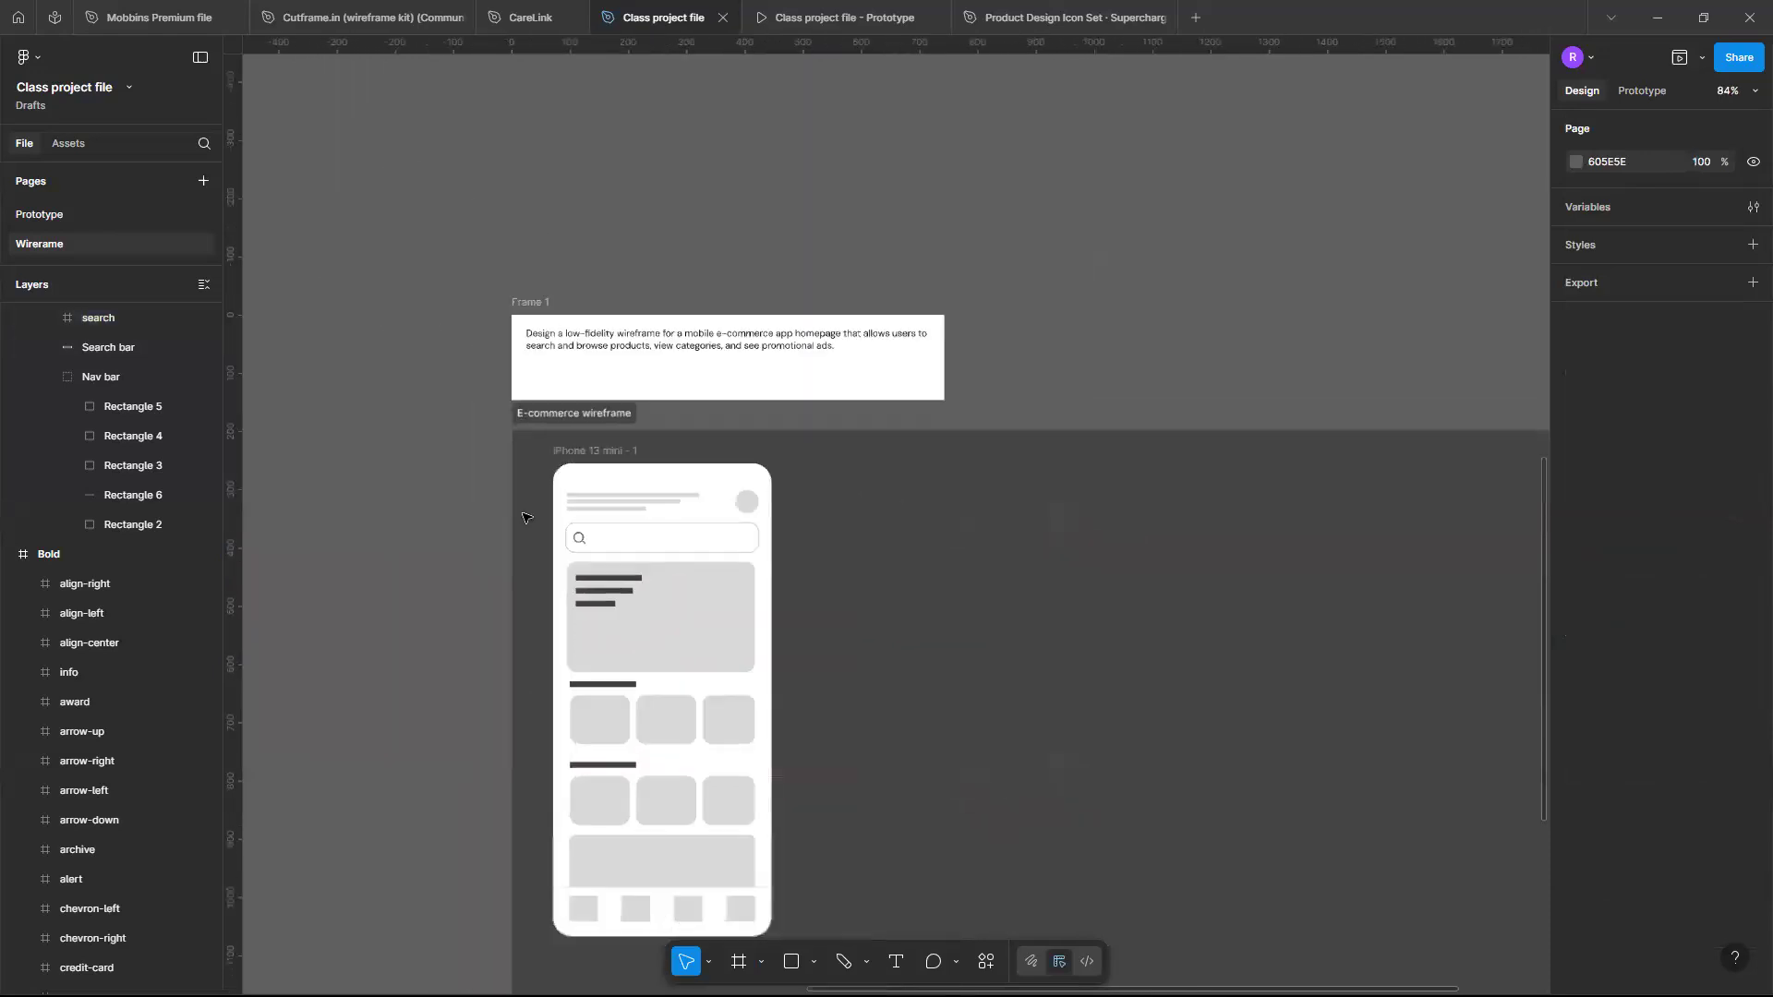
scroll(524, 517, down, 4)
scroll(526, 514, left, 4)
scroll(526, 515, up, 6)
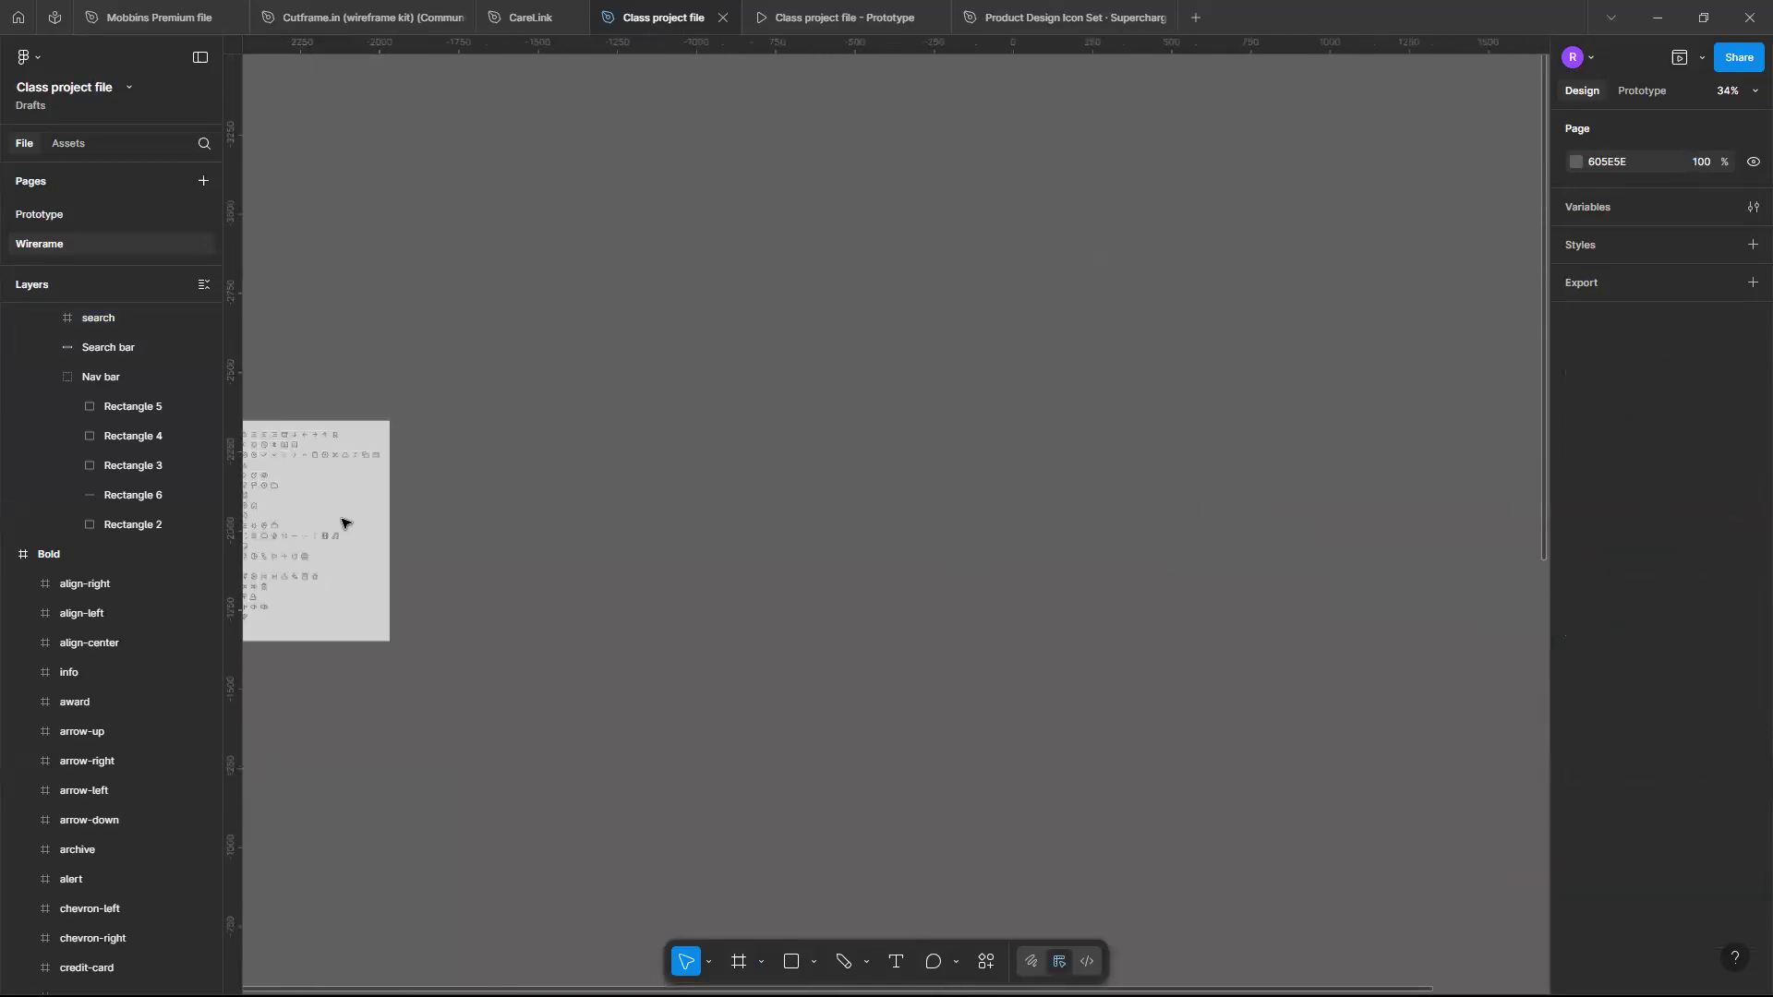
scroll(344, 518, left, 5)
scroll(816, 457, up, 2)
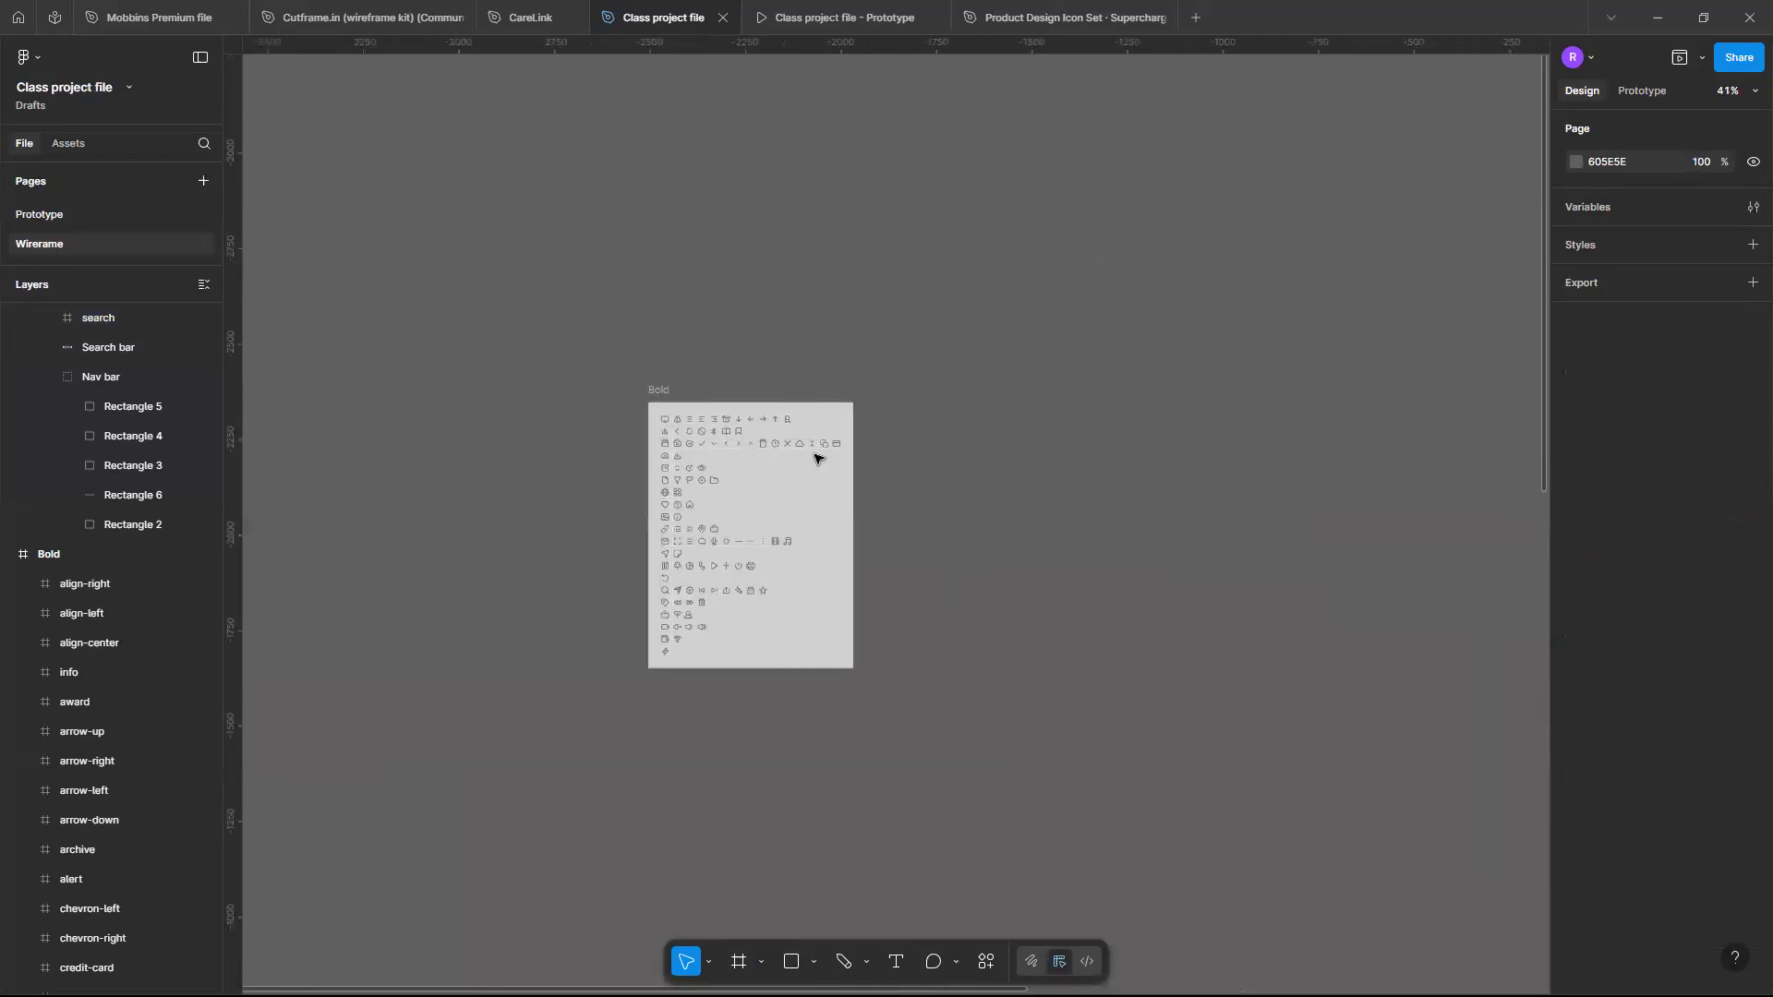
scroll(815, 458, up, 6)
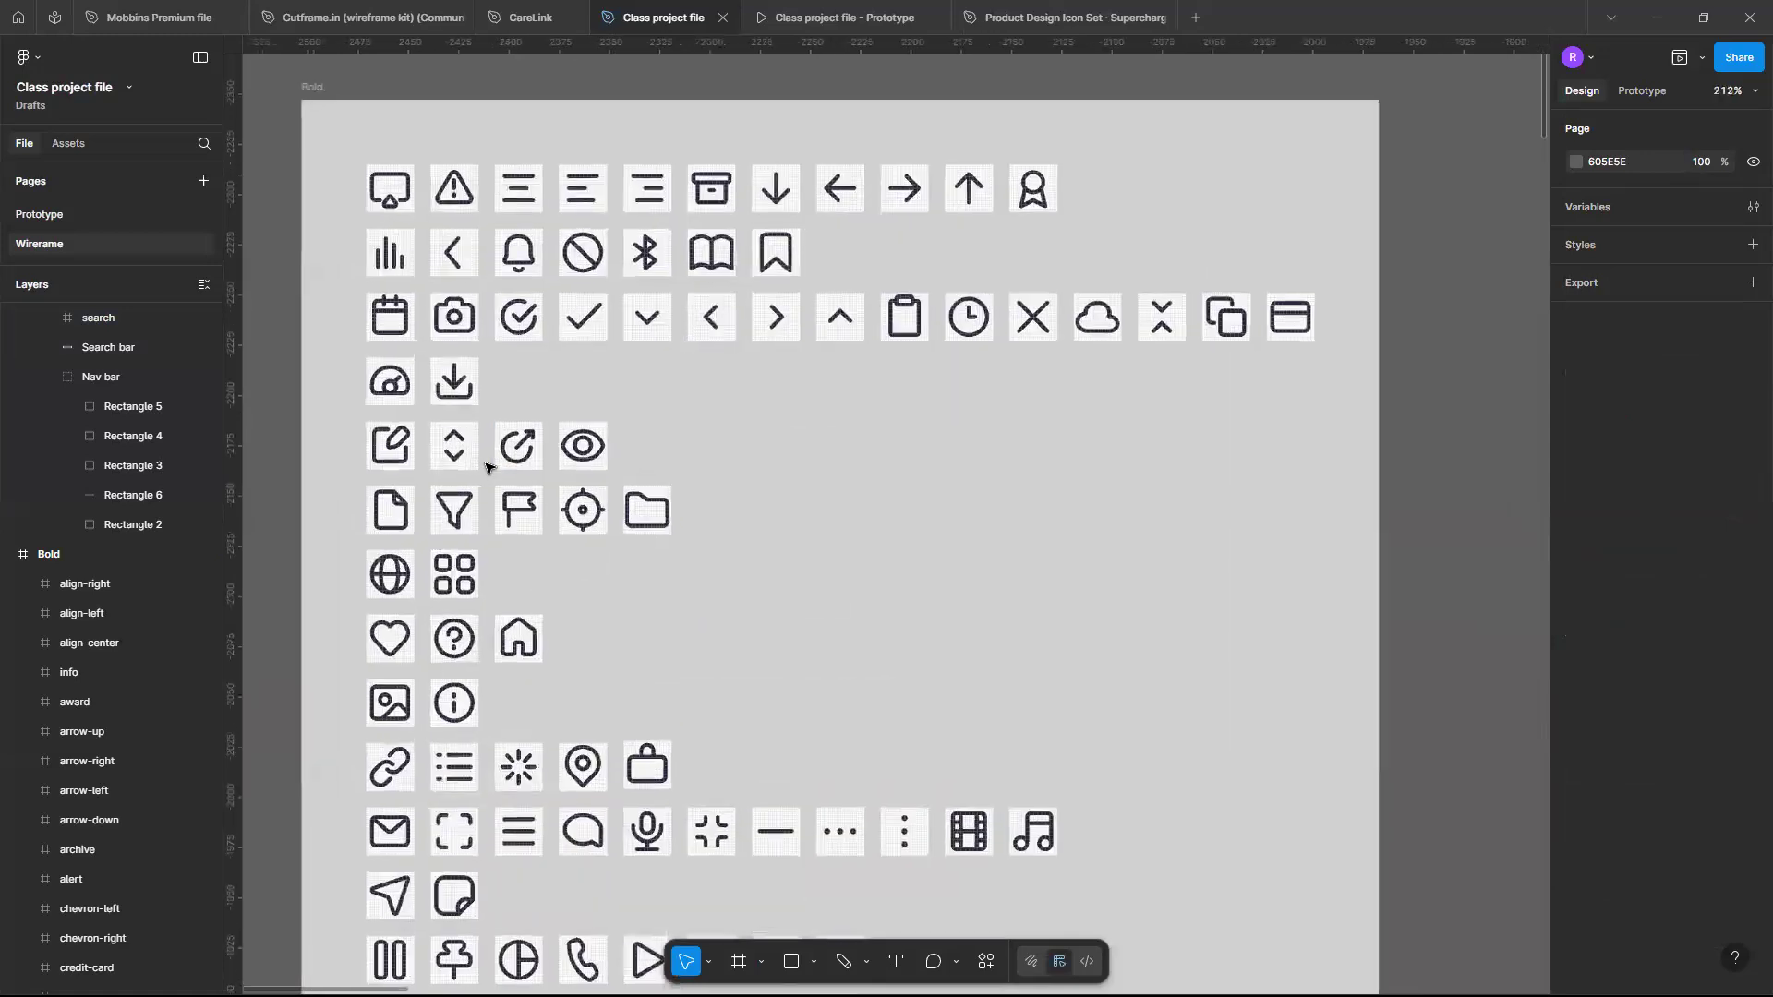
scroll(487, 466, up, 1)
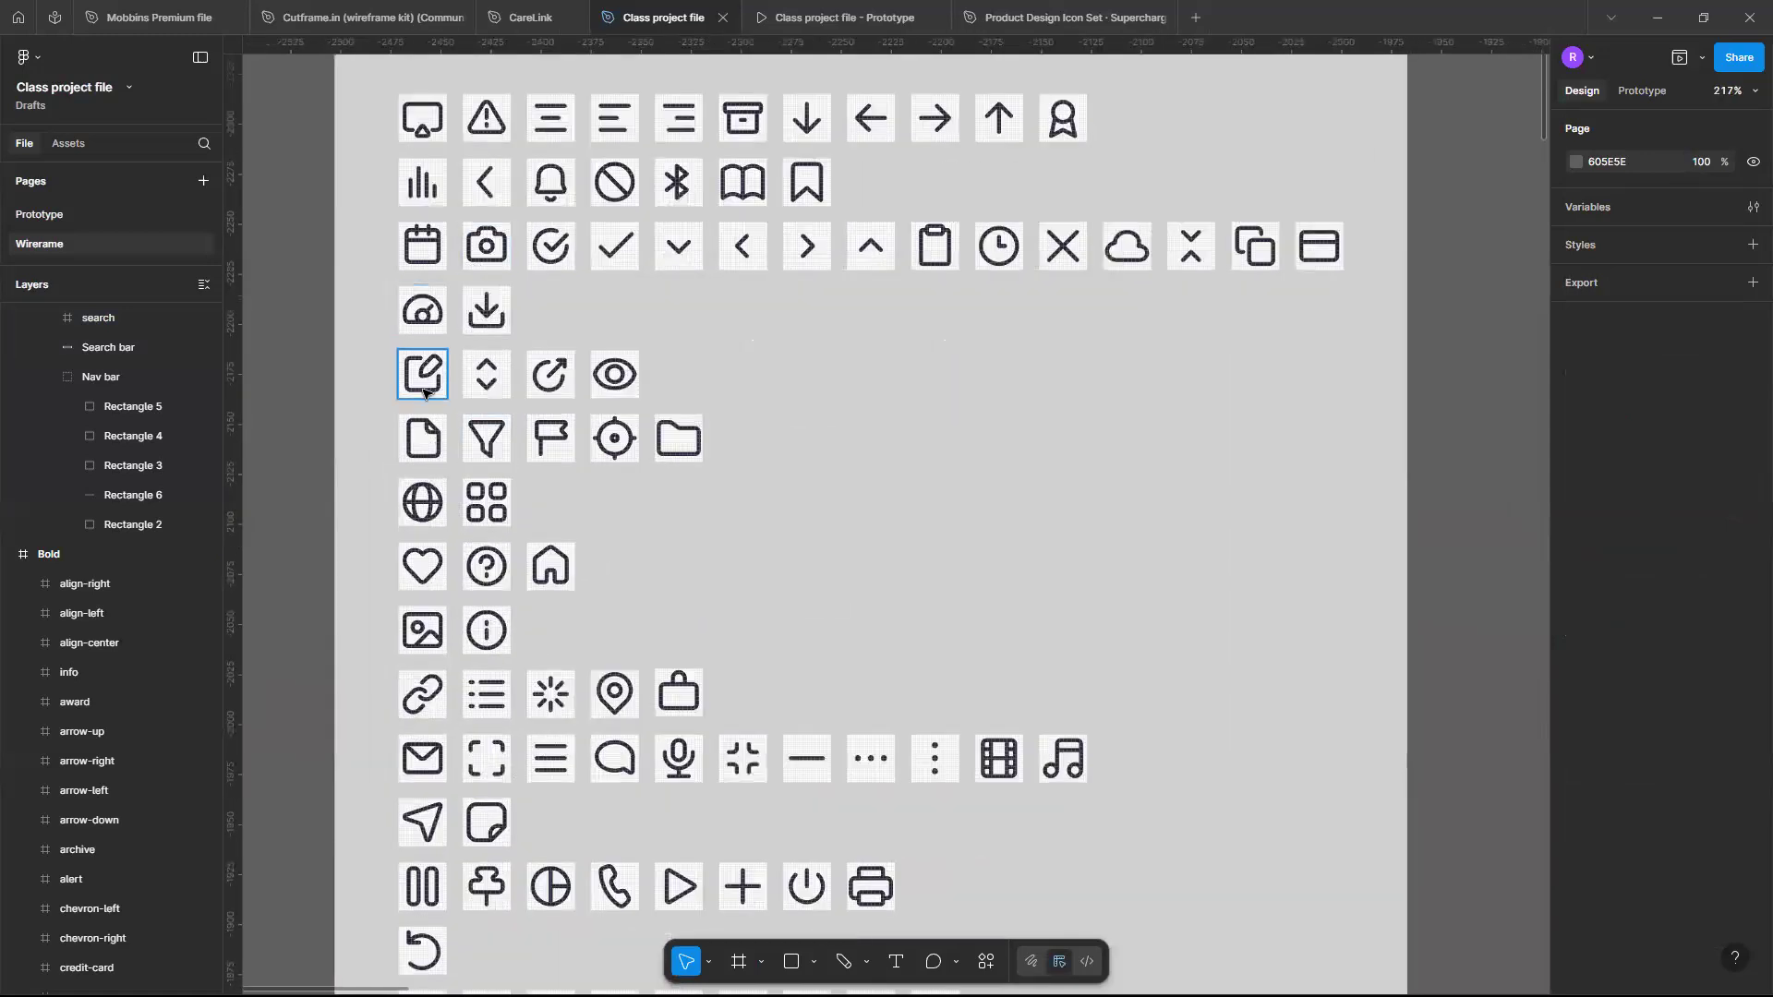
scroll(439, 370, up, 1)
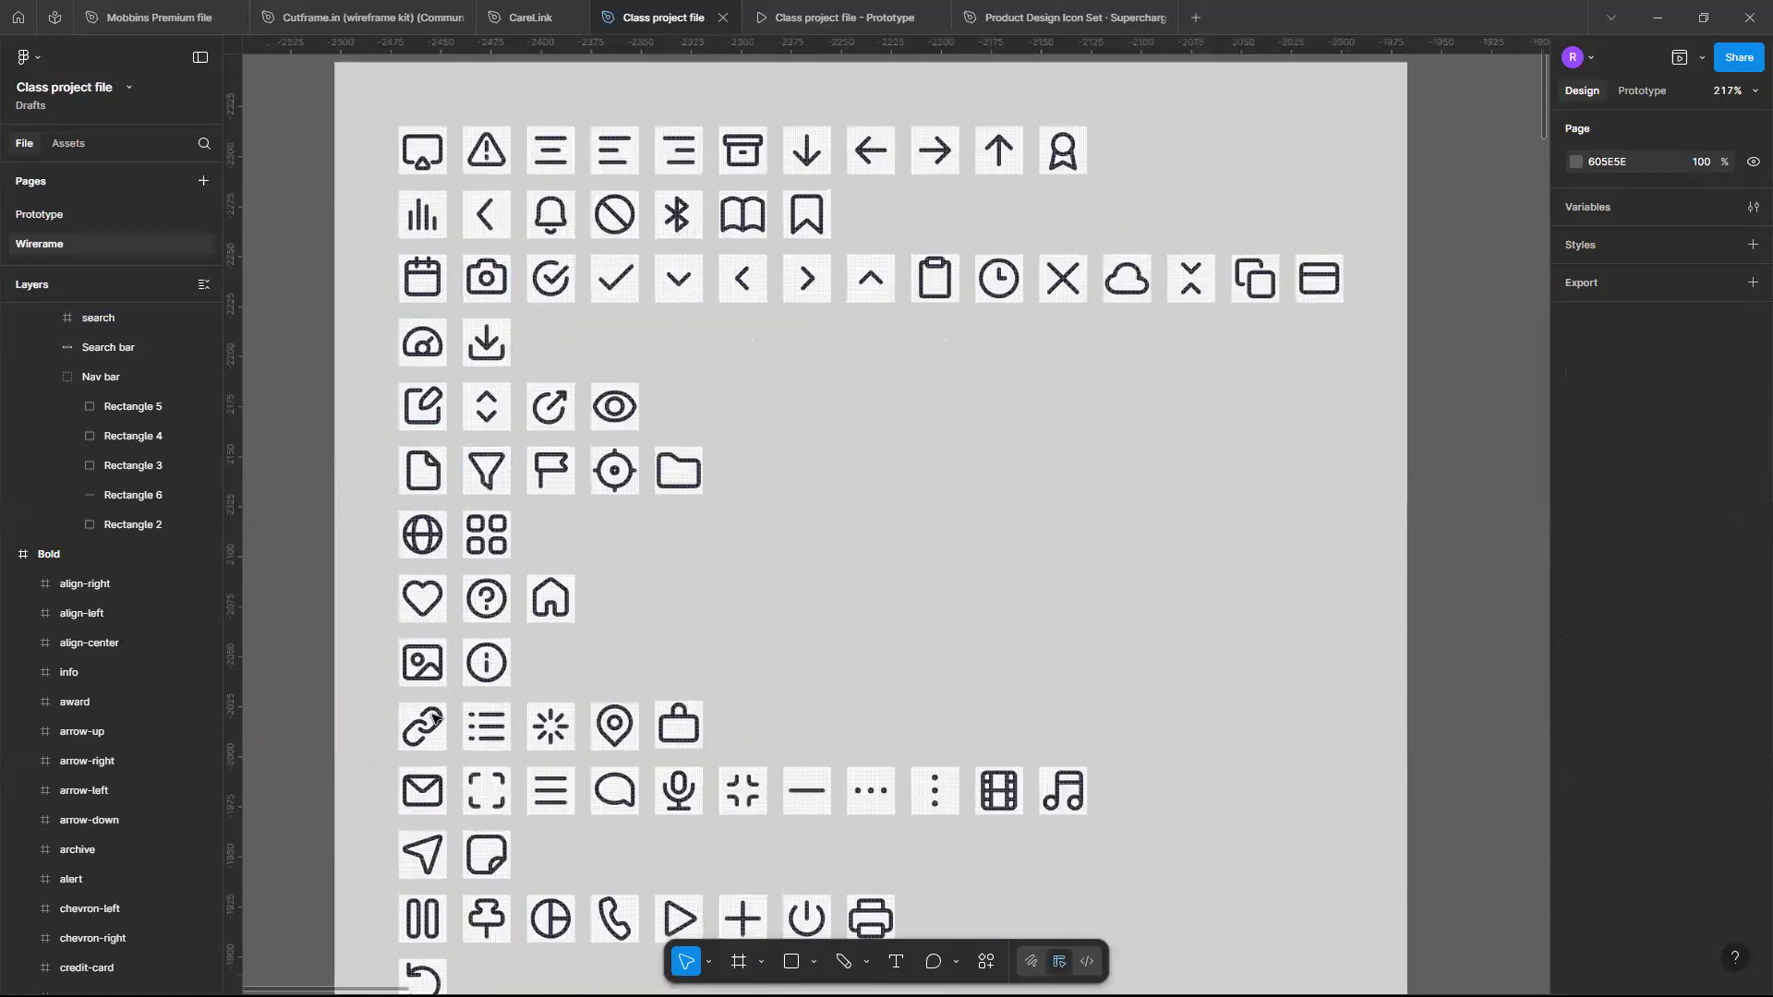
click(431, 704)
scroll(431, 702, up, 1)
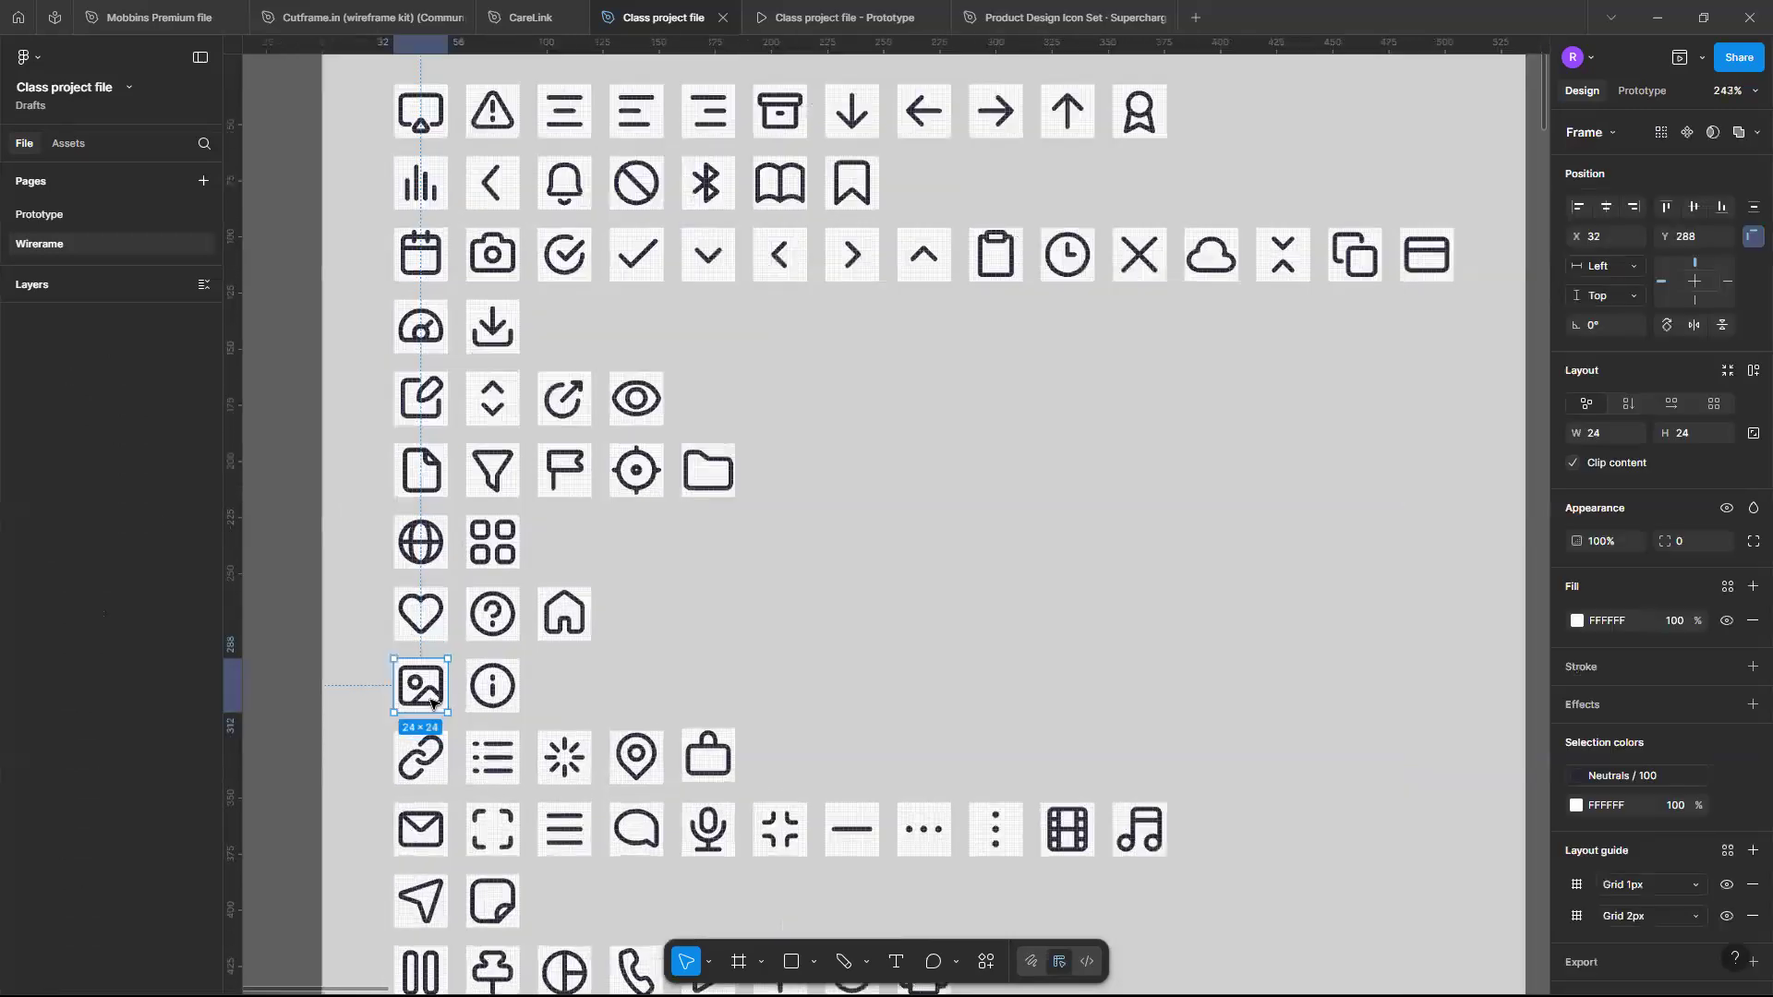
scroll(432, 701, up, 5)
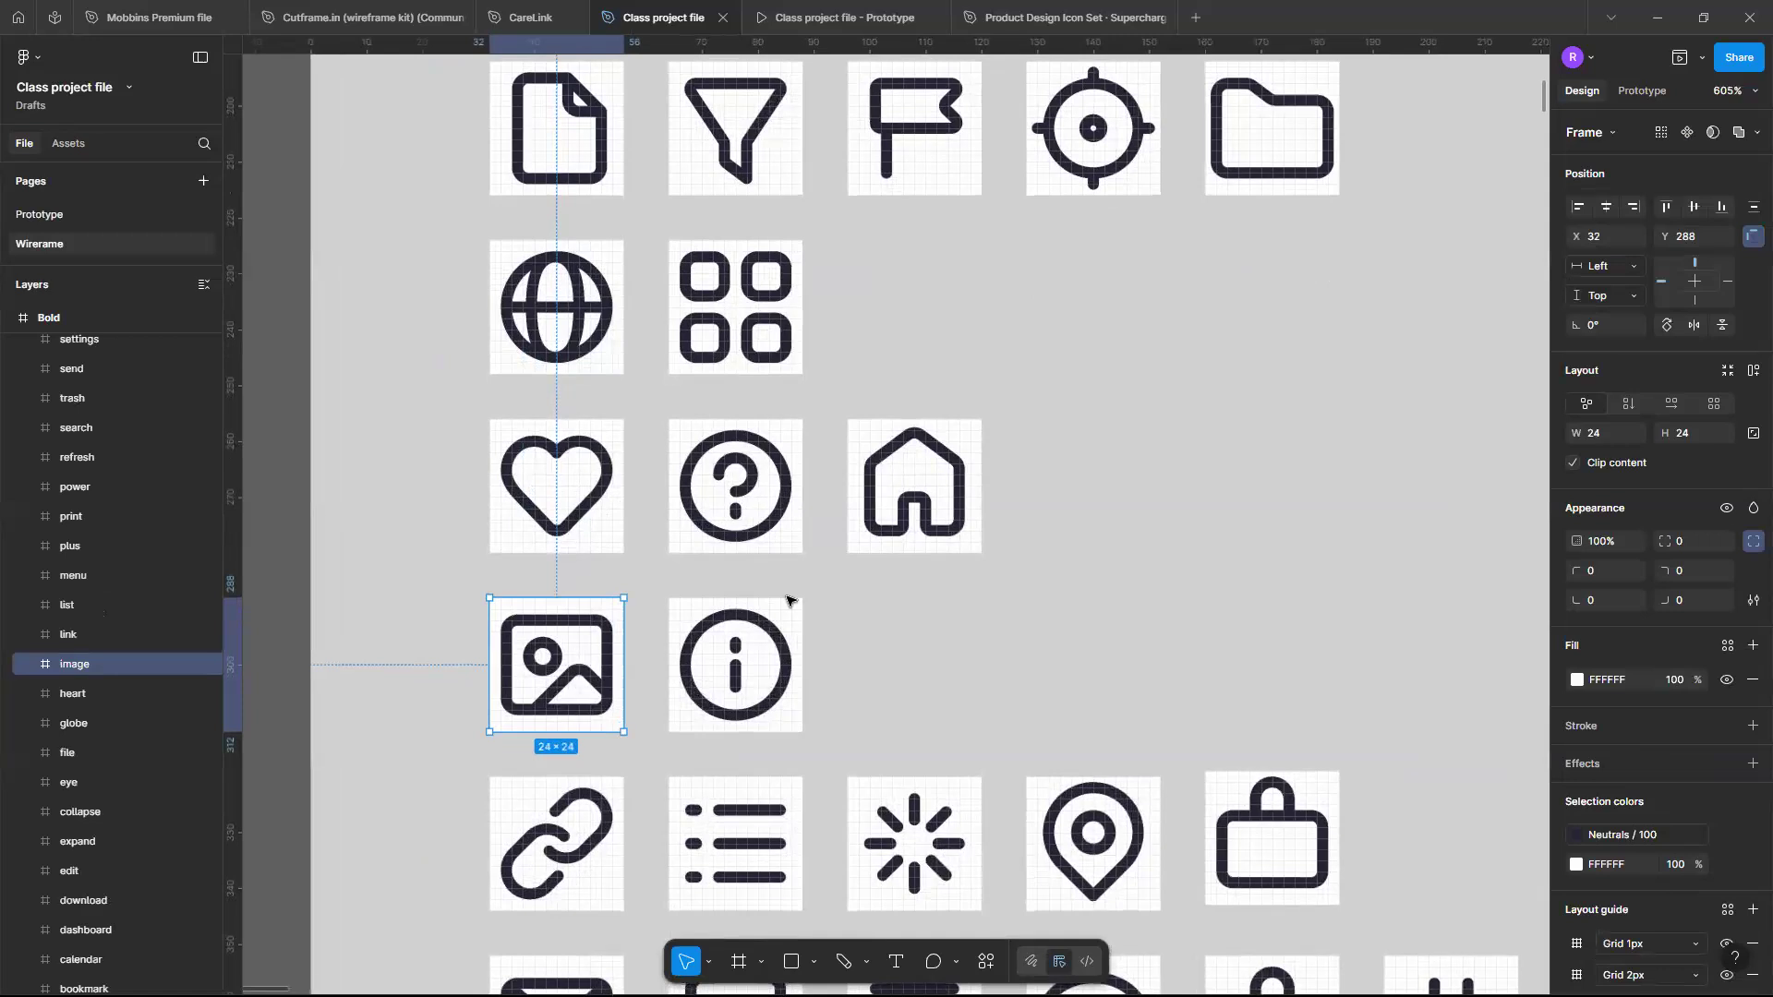
scroll(790, 599, down, 10)
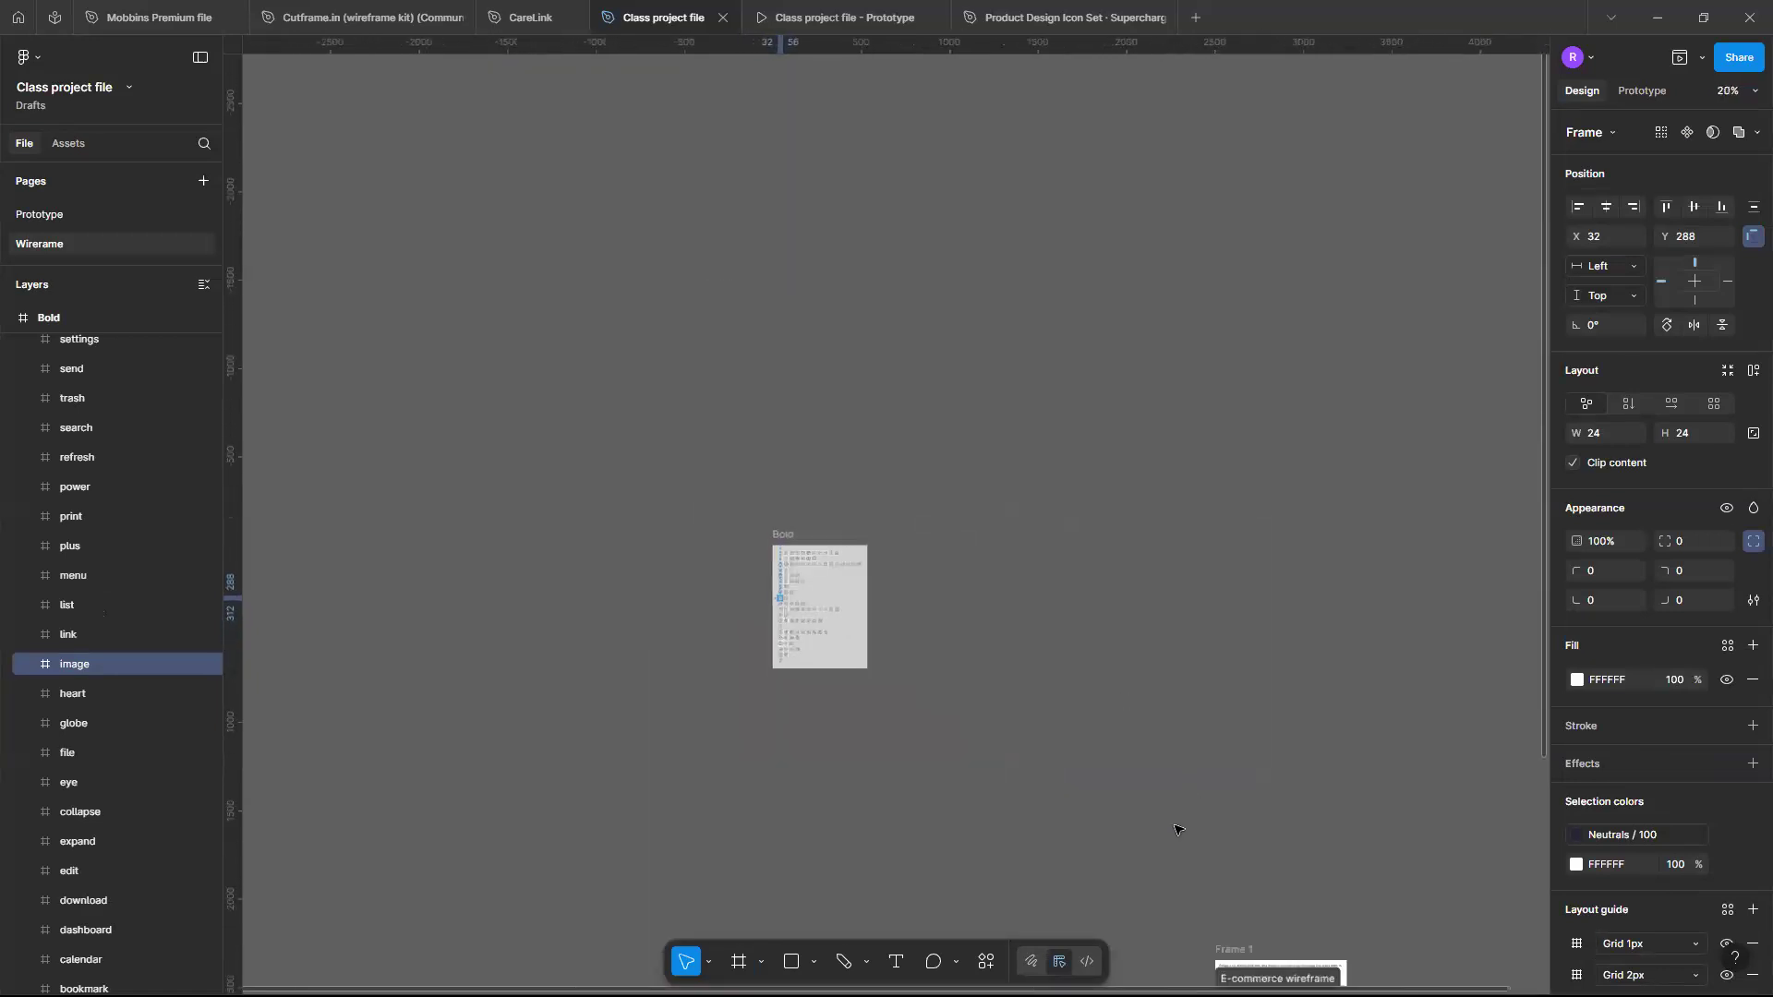
scroll(966, 742, up, 5)
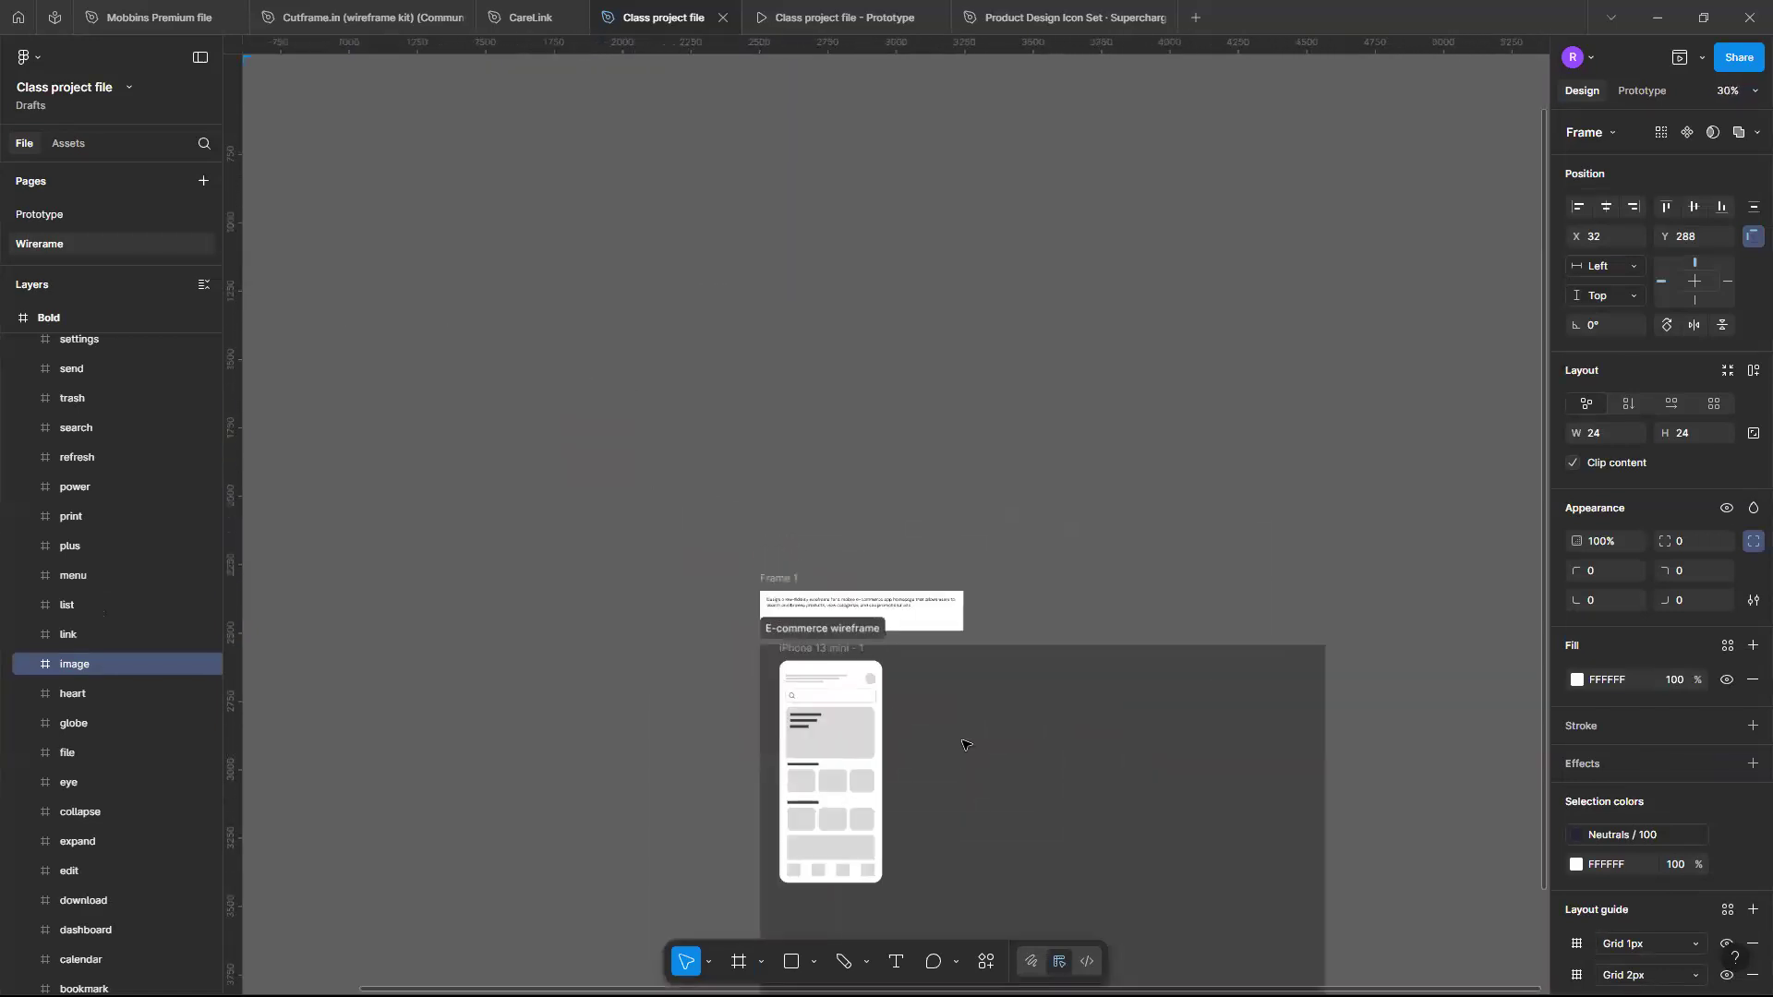
scroll(848, 781, up, 4)
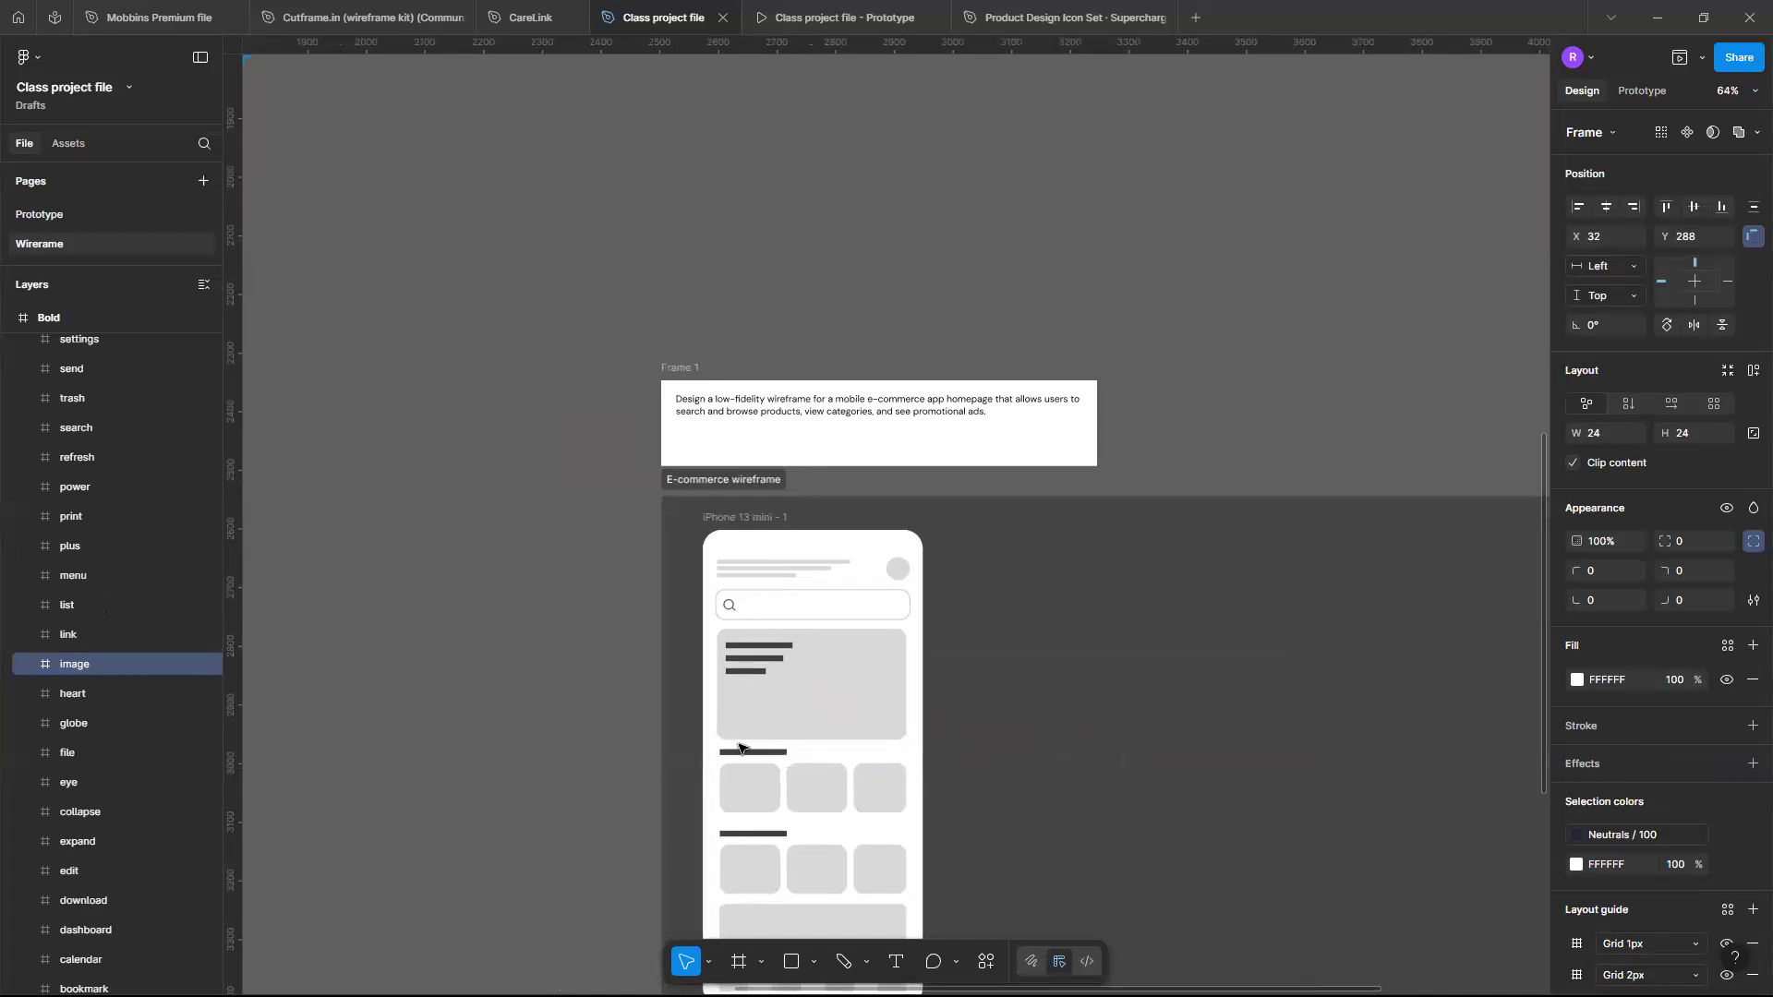
scroll(740, 748, up, 3)
click(850, 682)
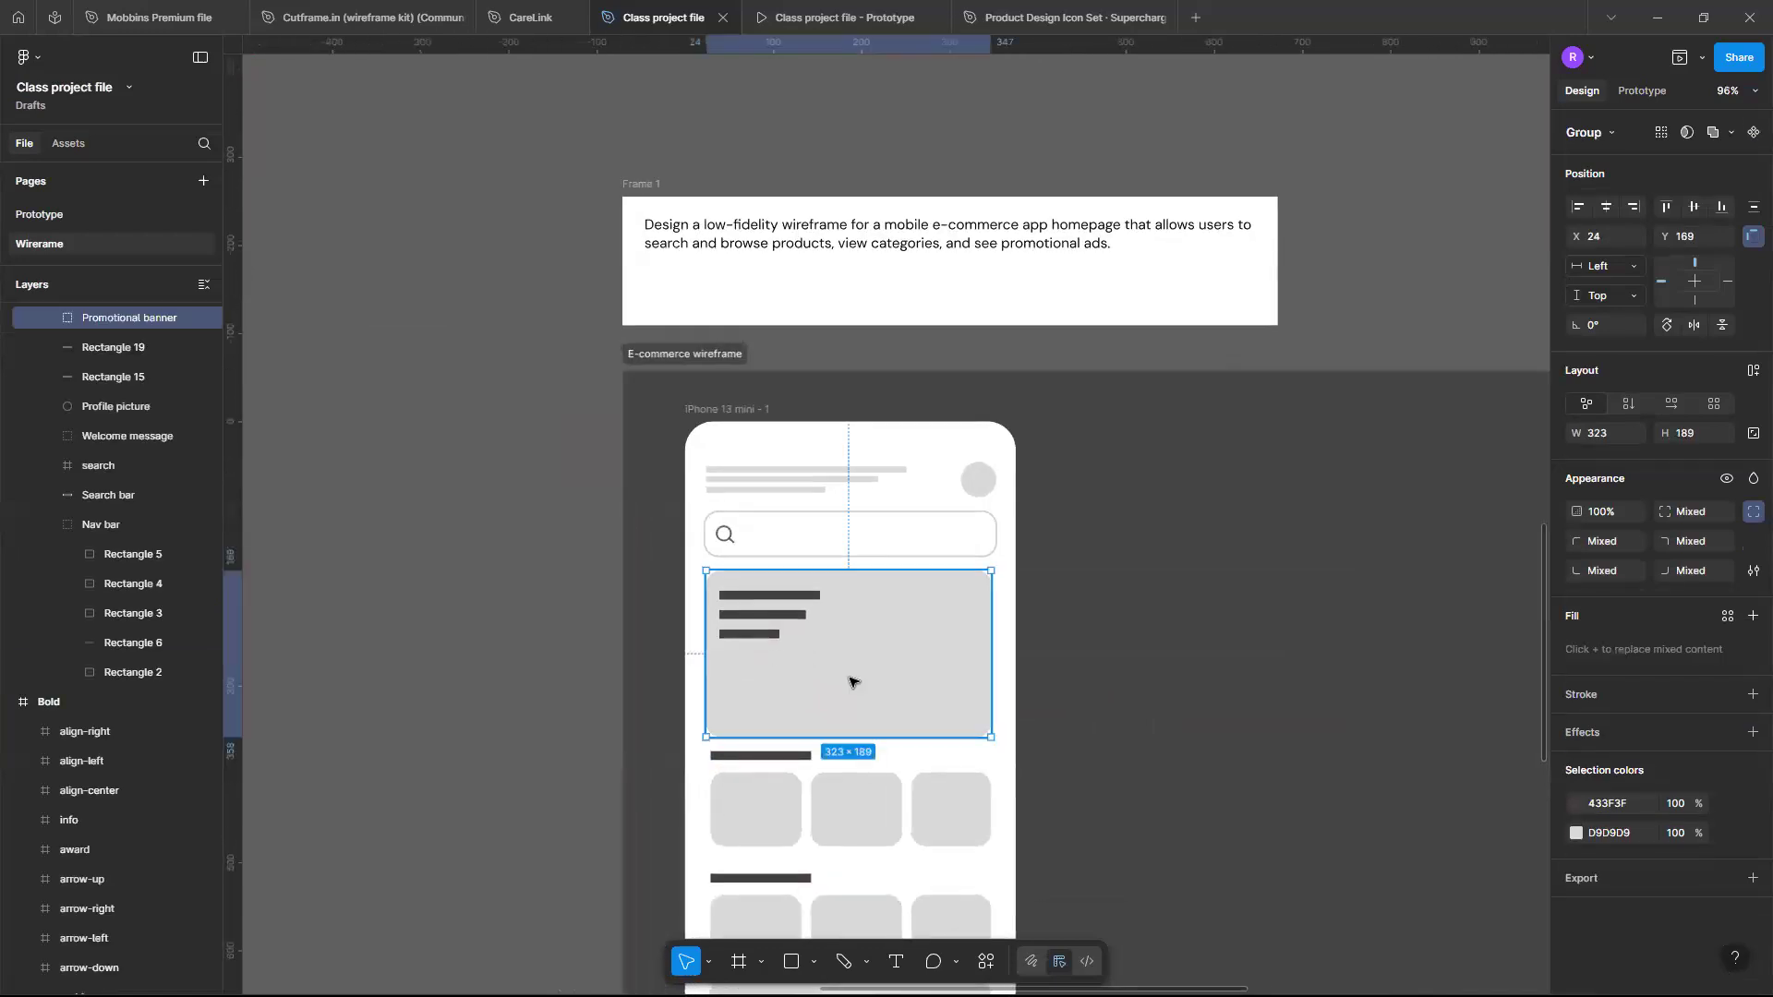
key(ctrl+v)
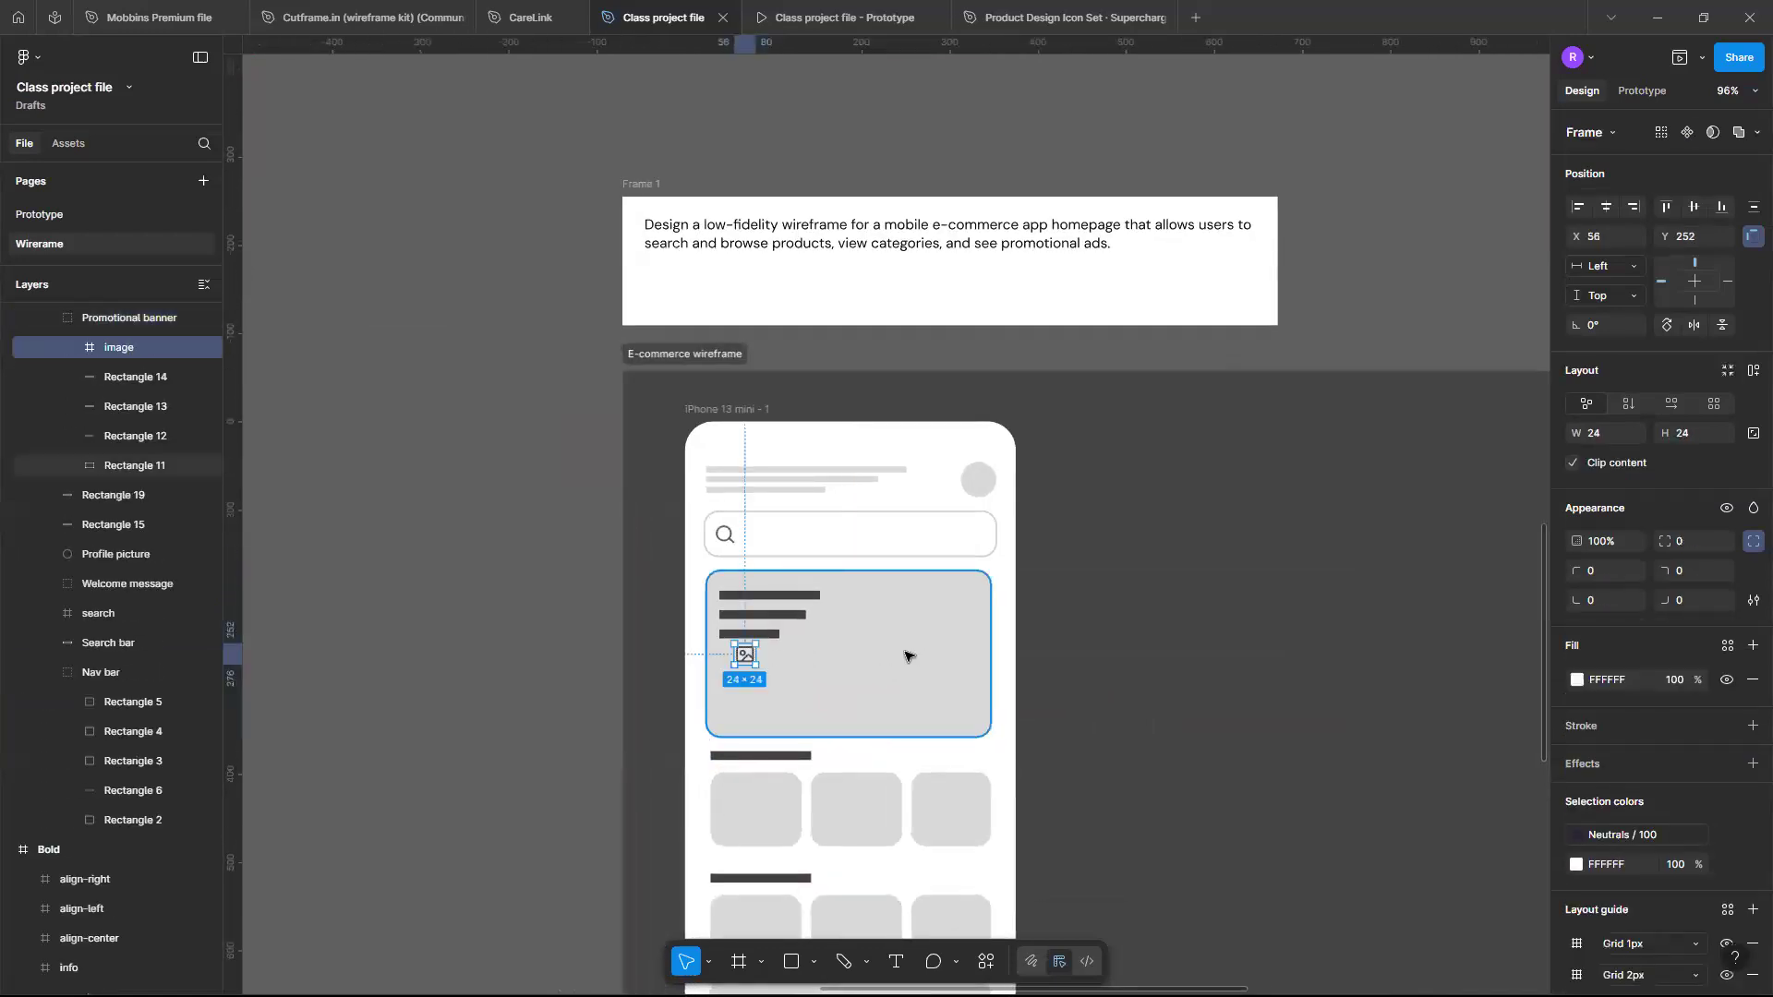
- Remove the layout grids from the pasted image icon
scroll(772, 671, up, 5)
scroll(772, 671, right, 1)
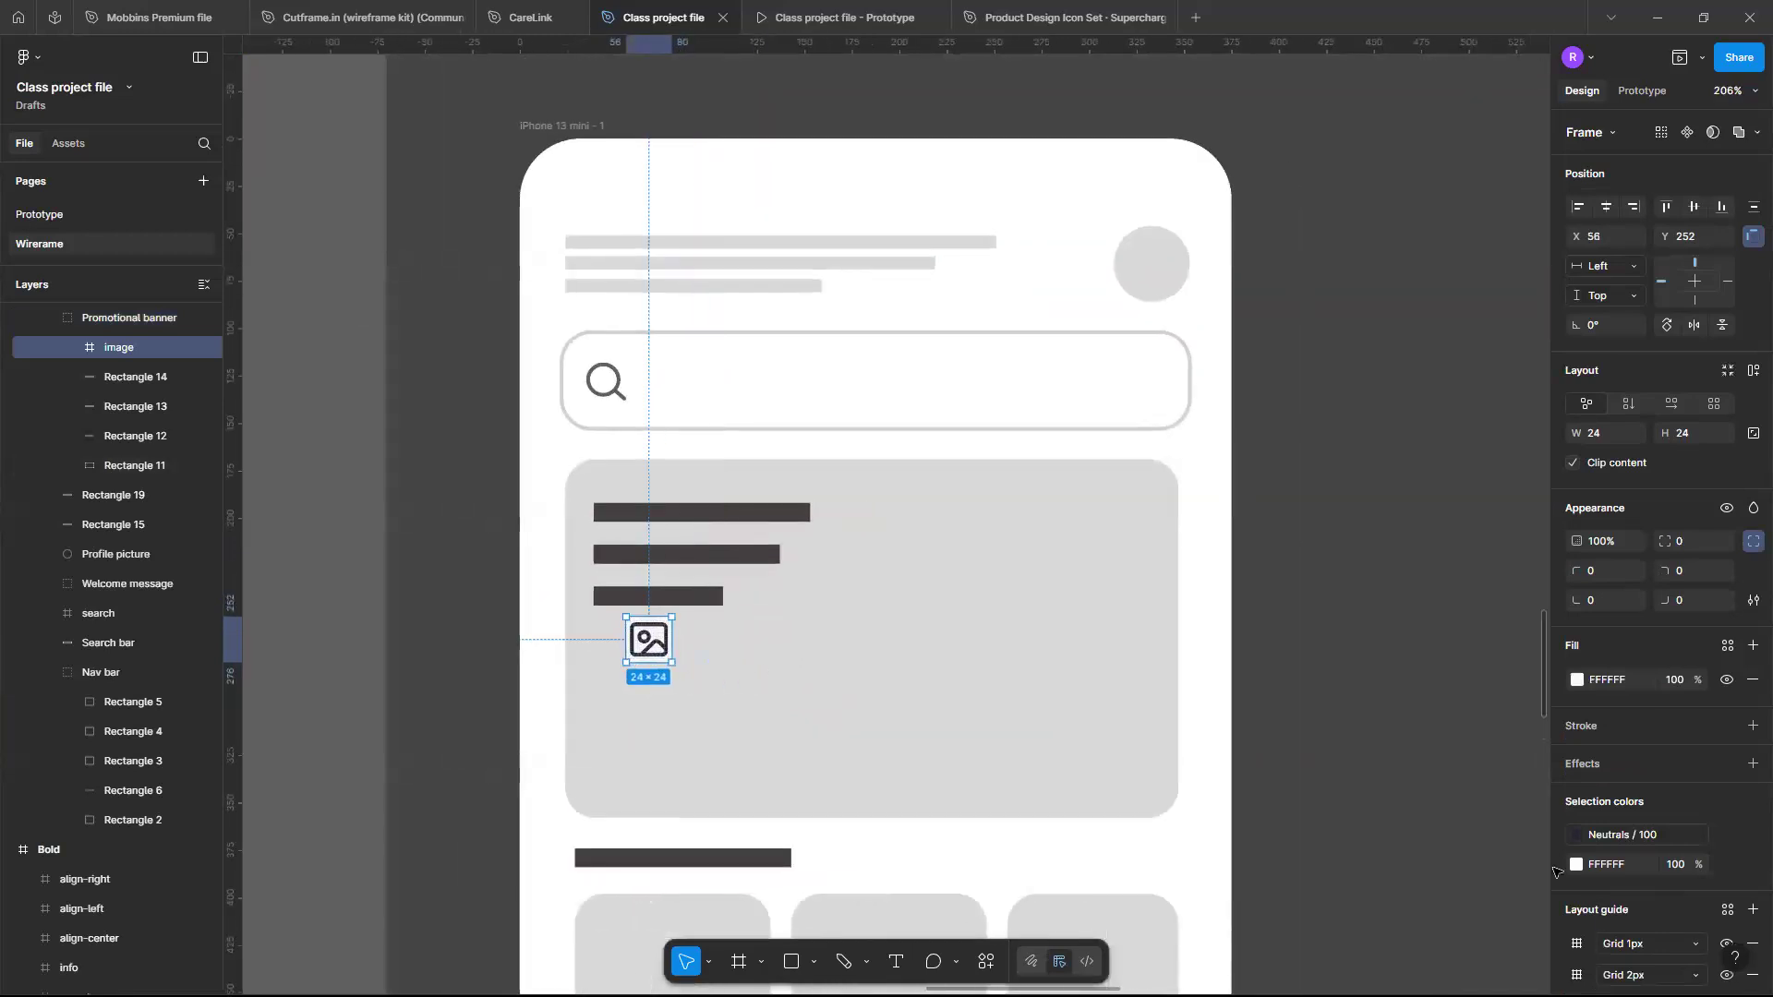
click(1755, 948)
click(1755, 948)
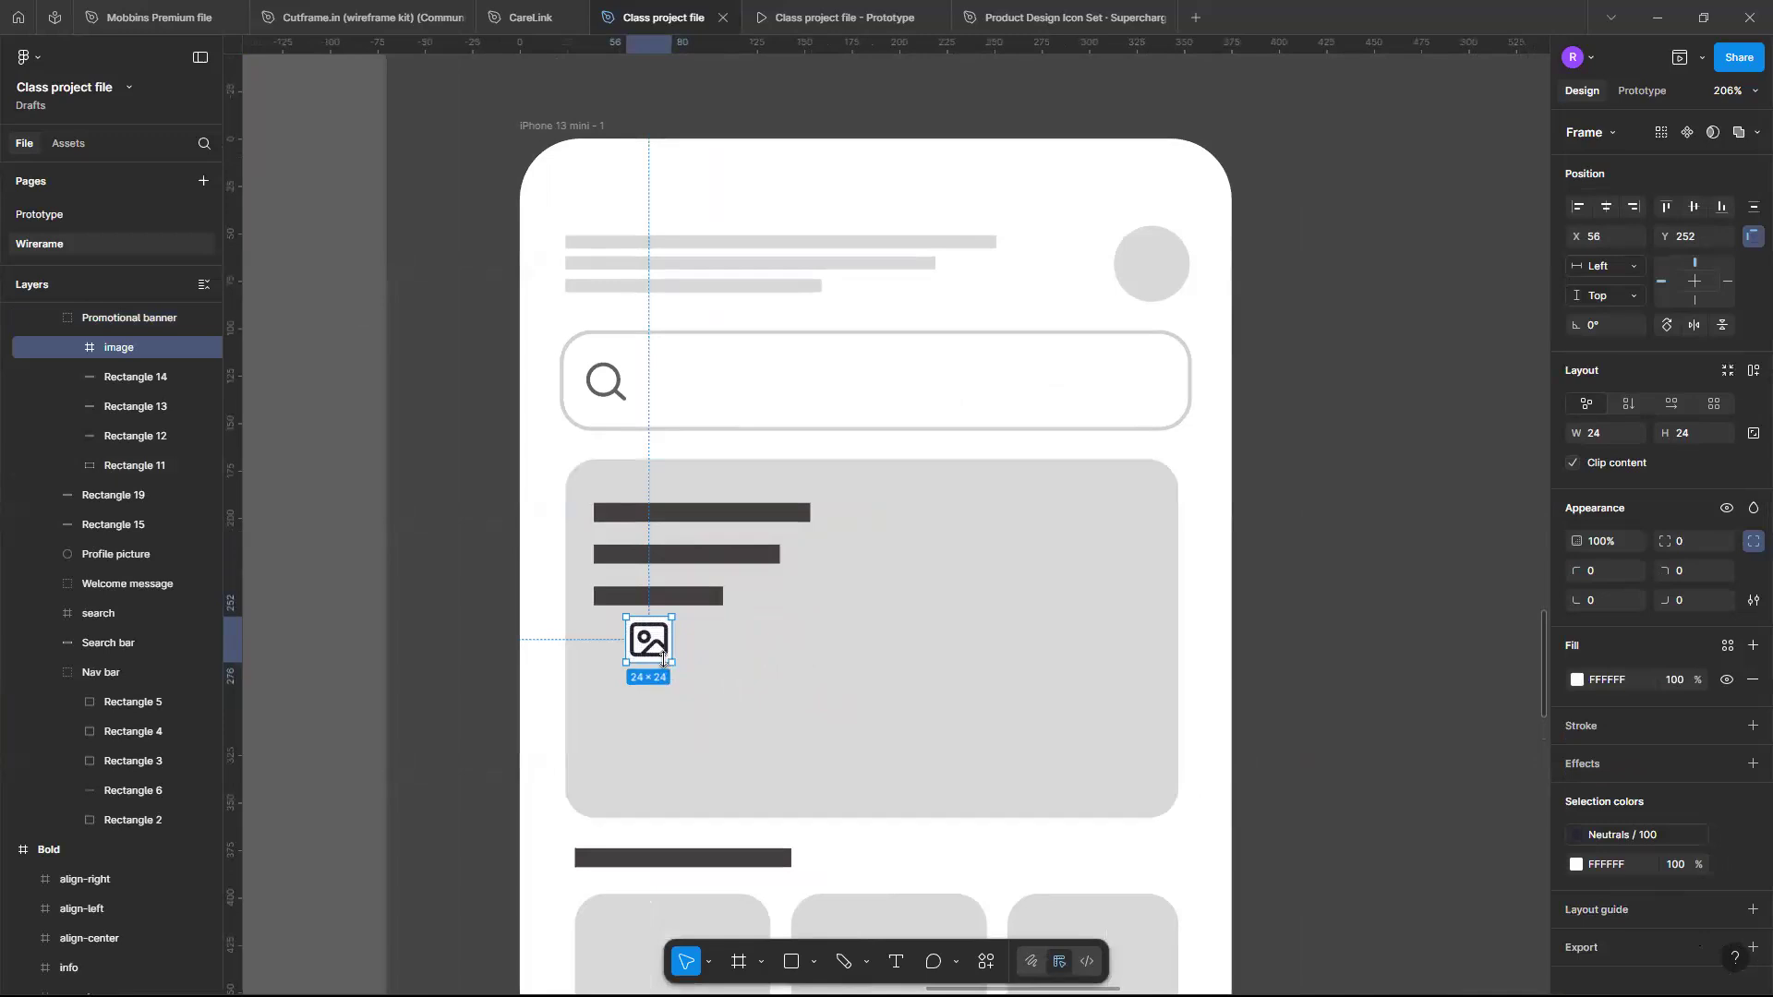
- Replace the image icon frame with just its vector path pasted into the promotional banner
drag(669, 660, 847, 748)
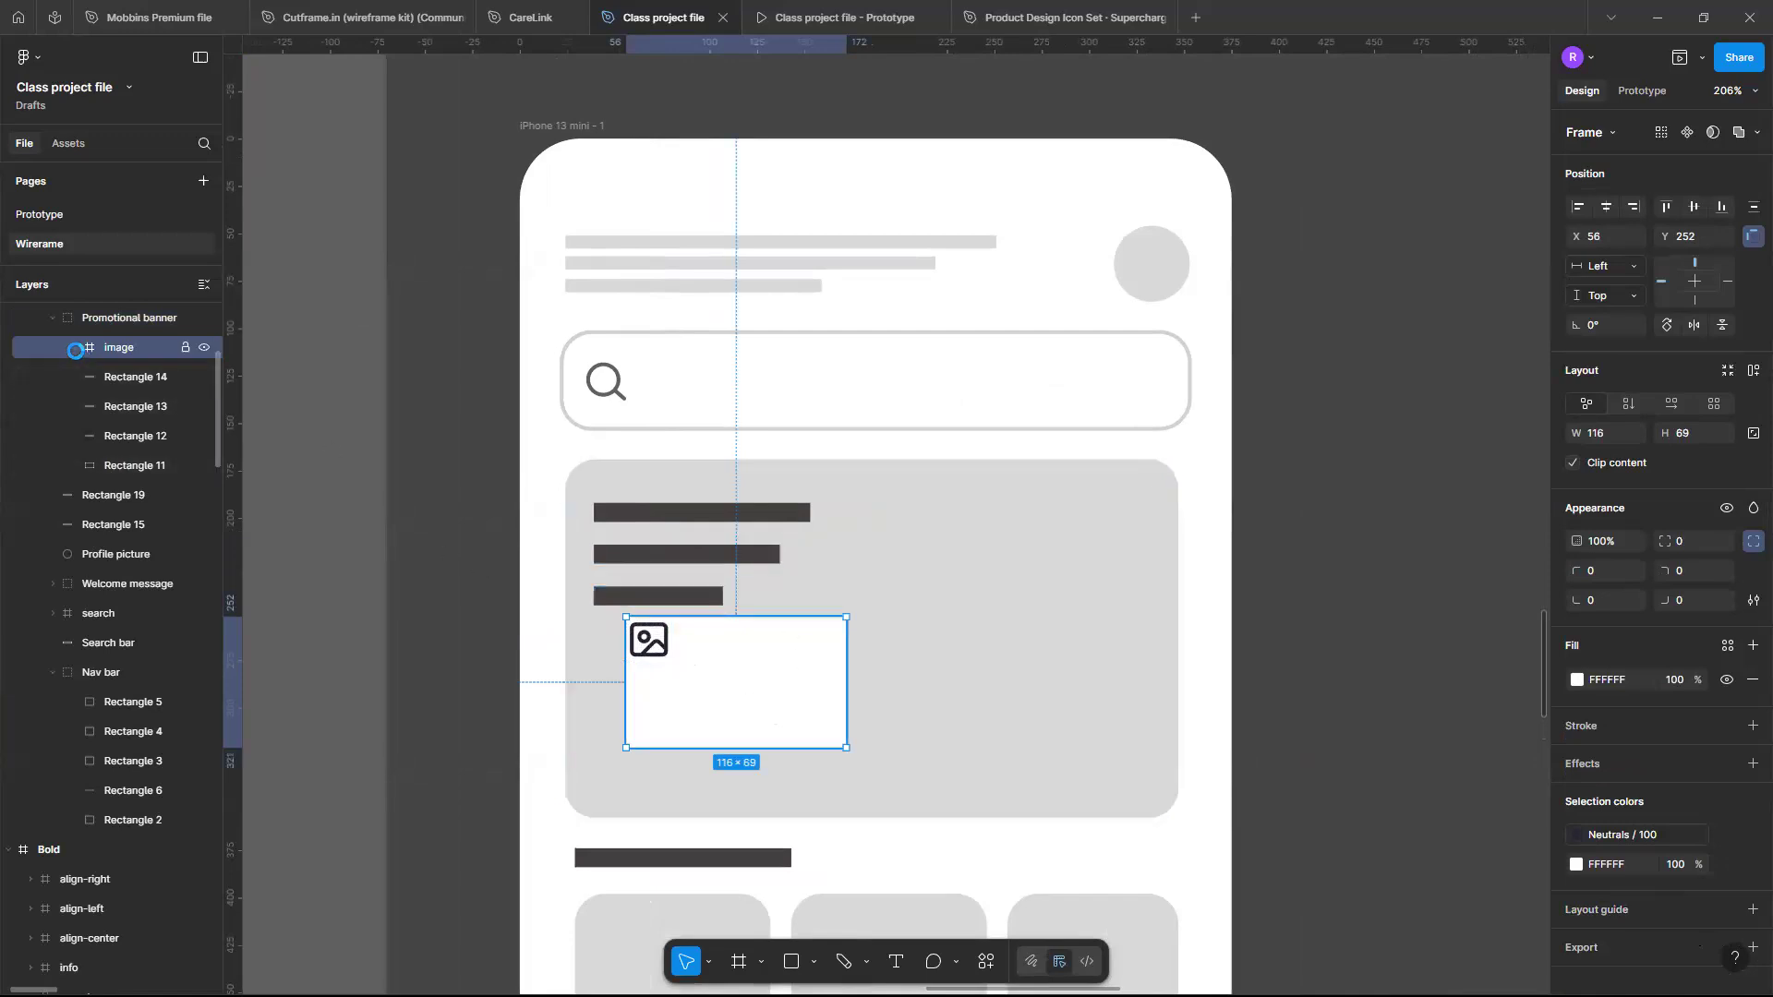
click(74, 348)
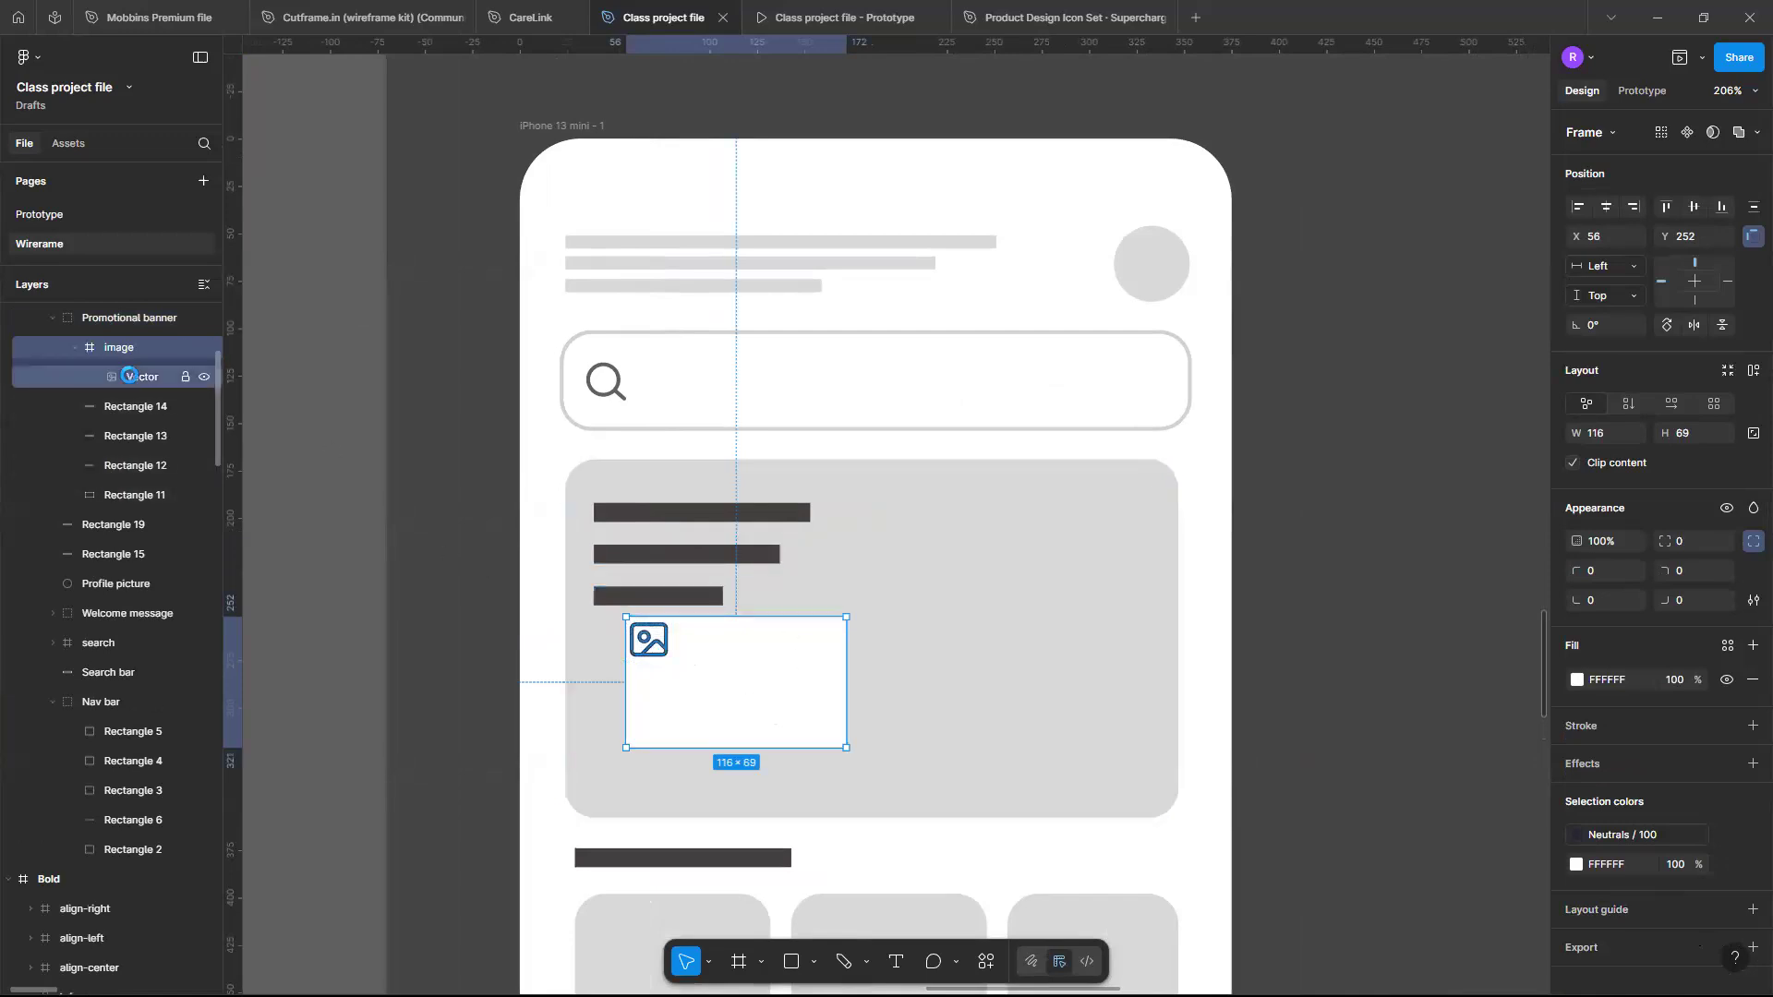
click(129, 377)
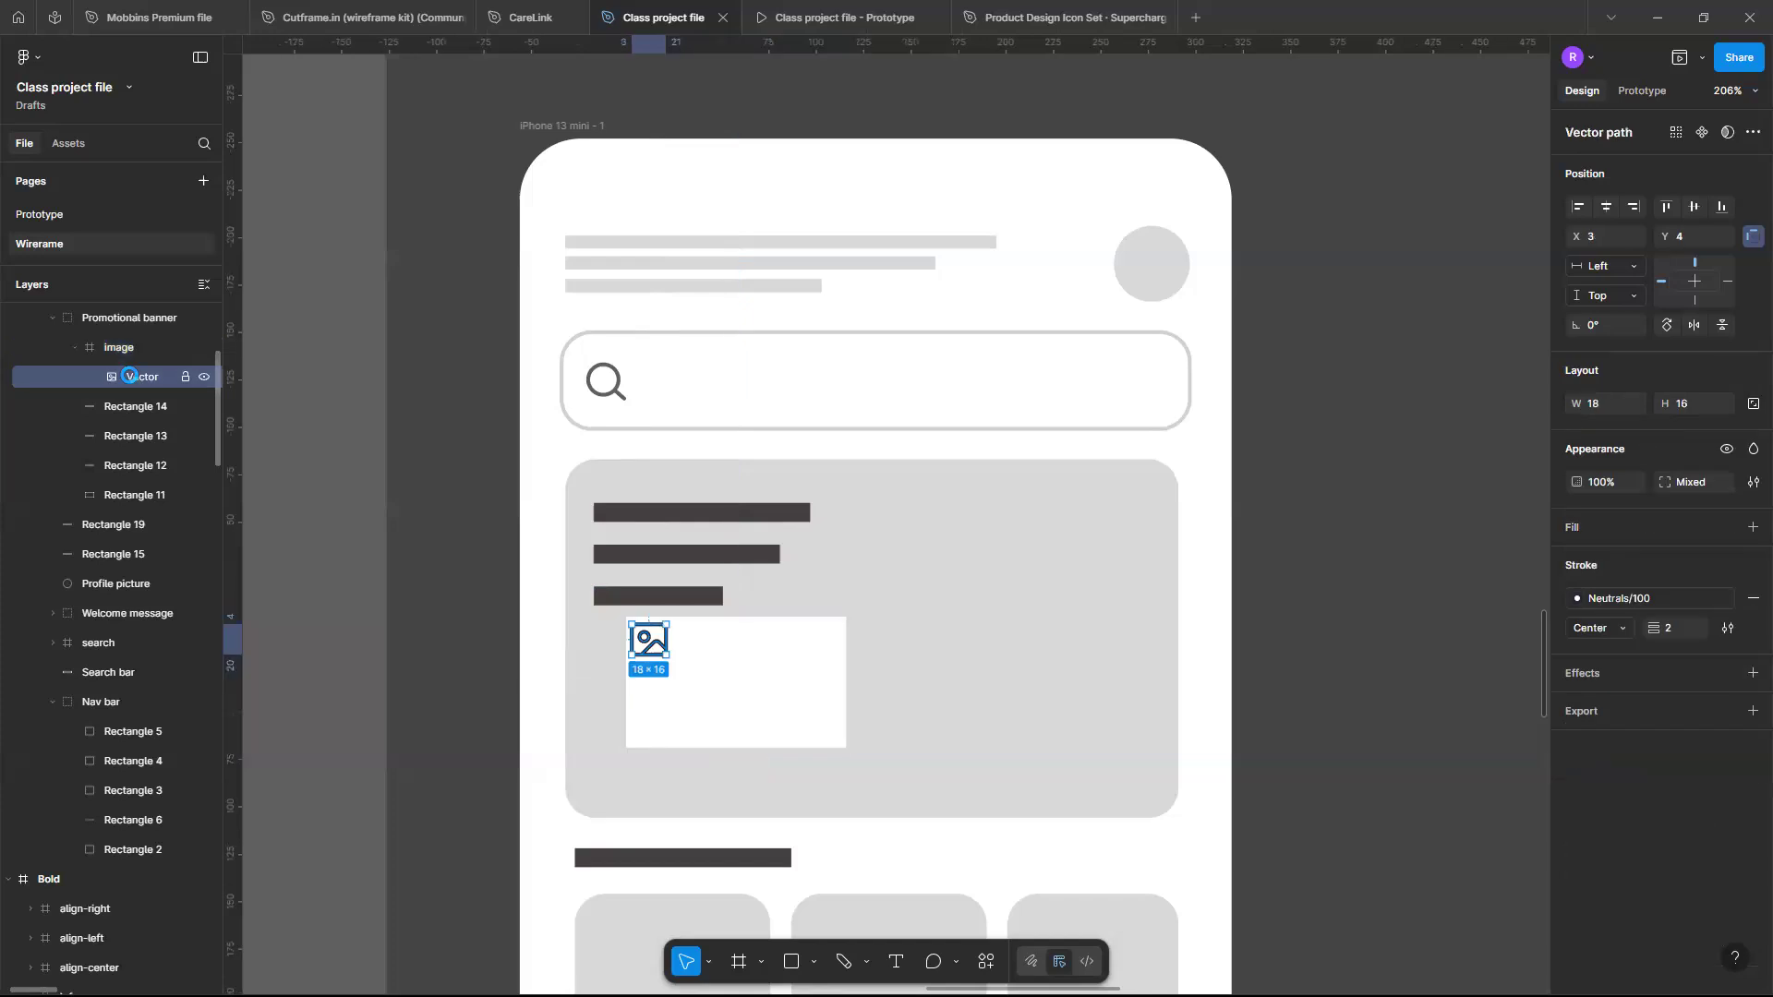
click(724, 697)
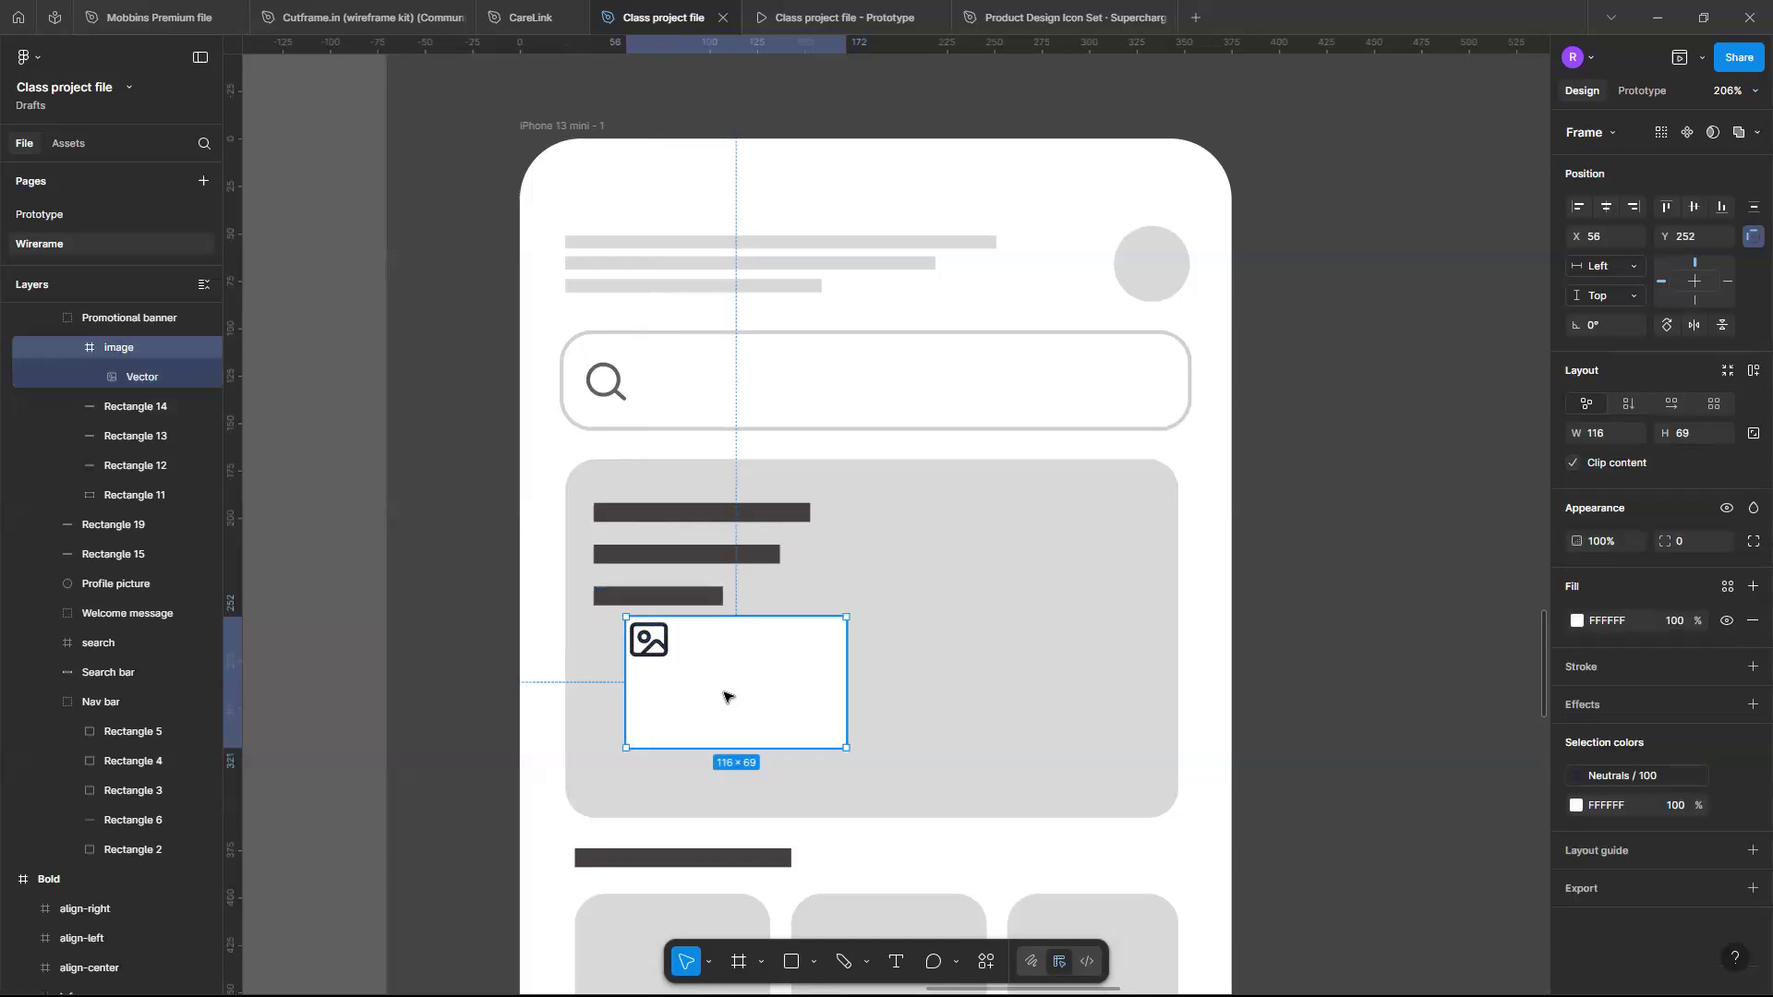
key(Delete)
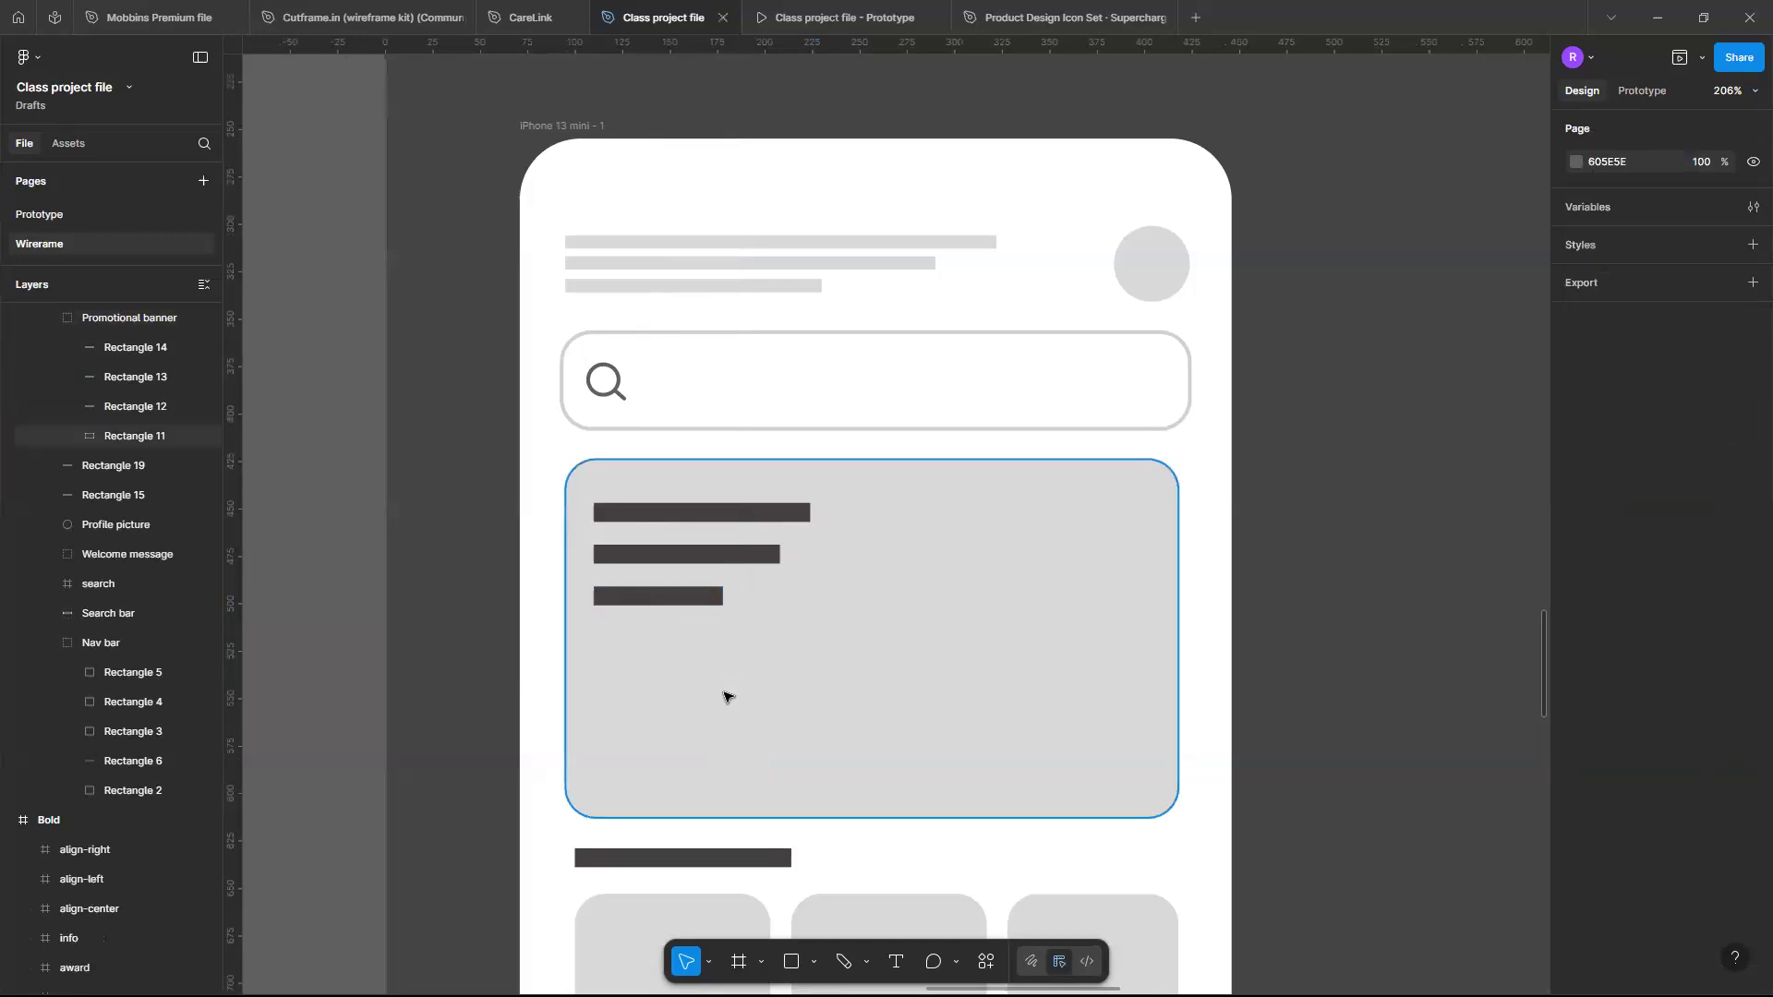
key(ctrl+v)
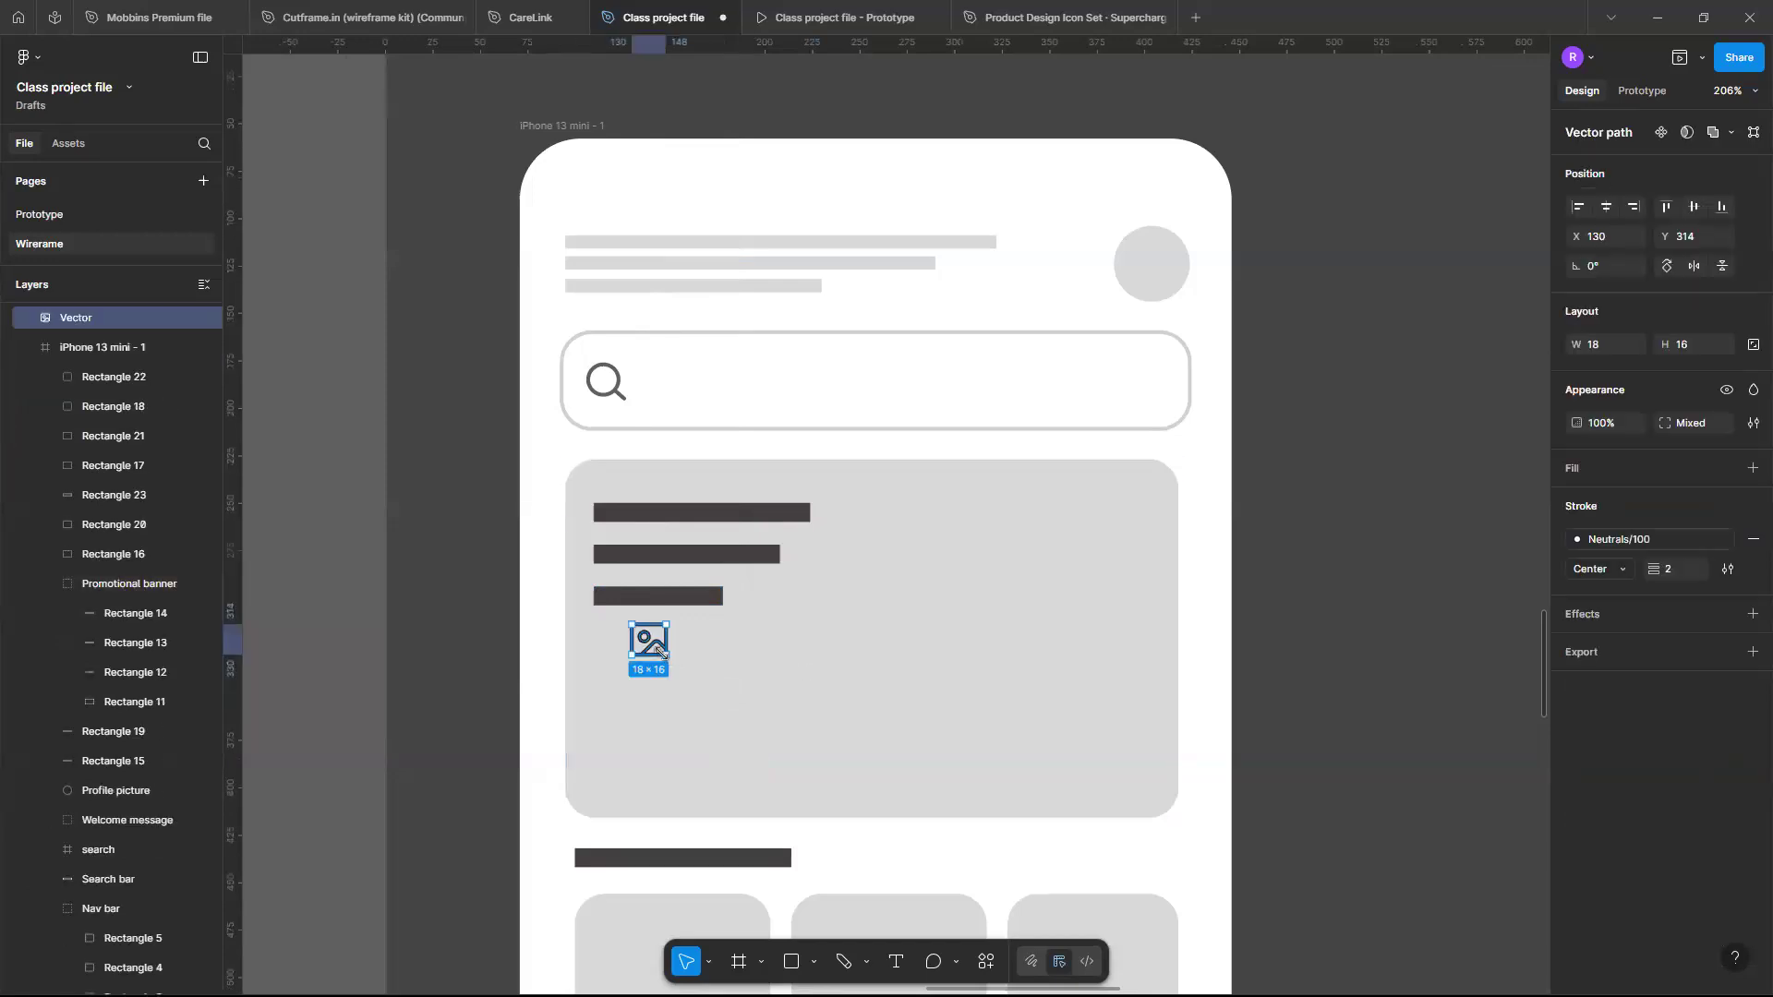
- Try enlarging the image vector by dragging its corner handle
drag(659, 652, 857, 781)
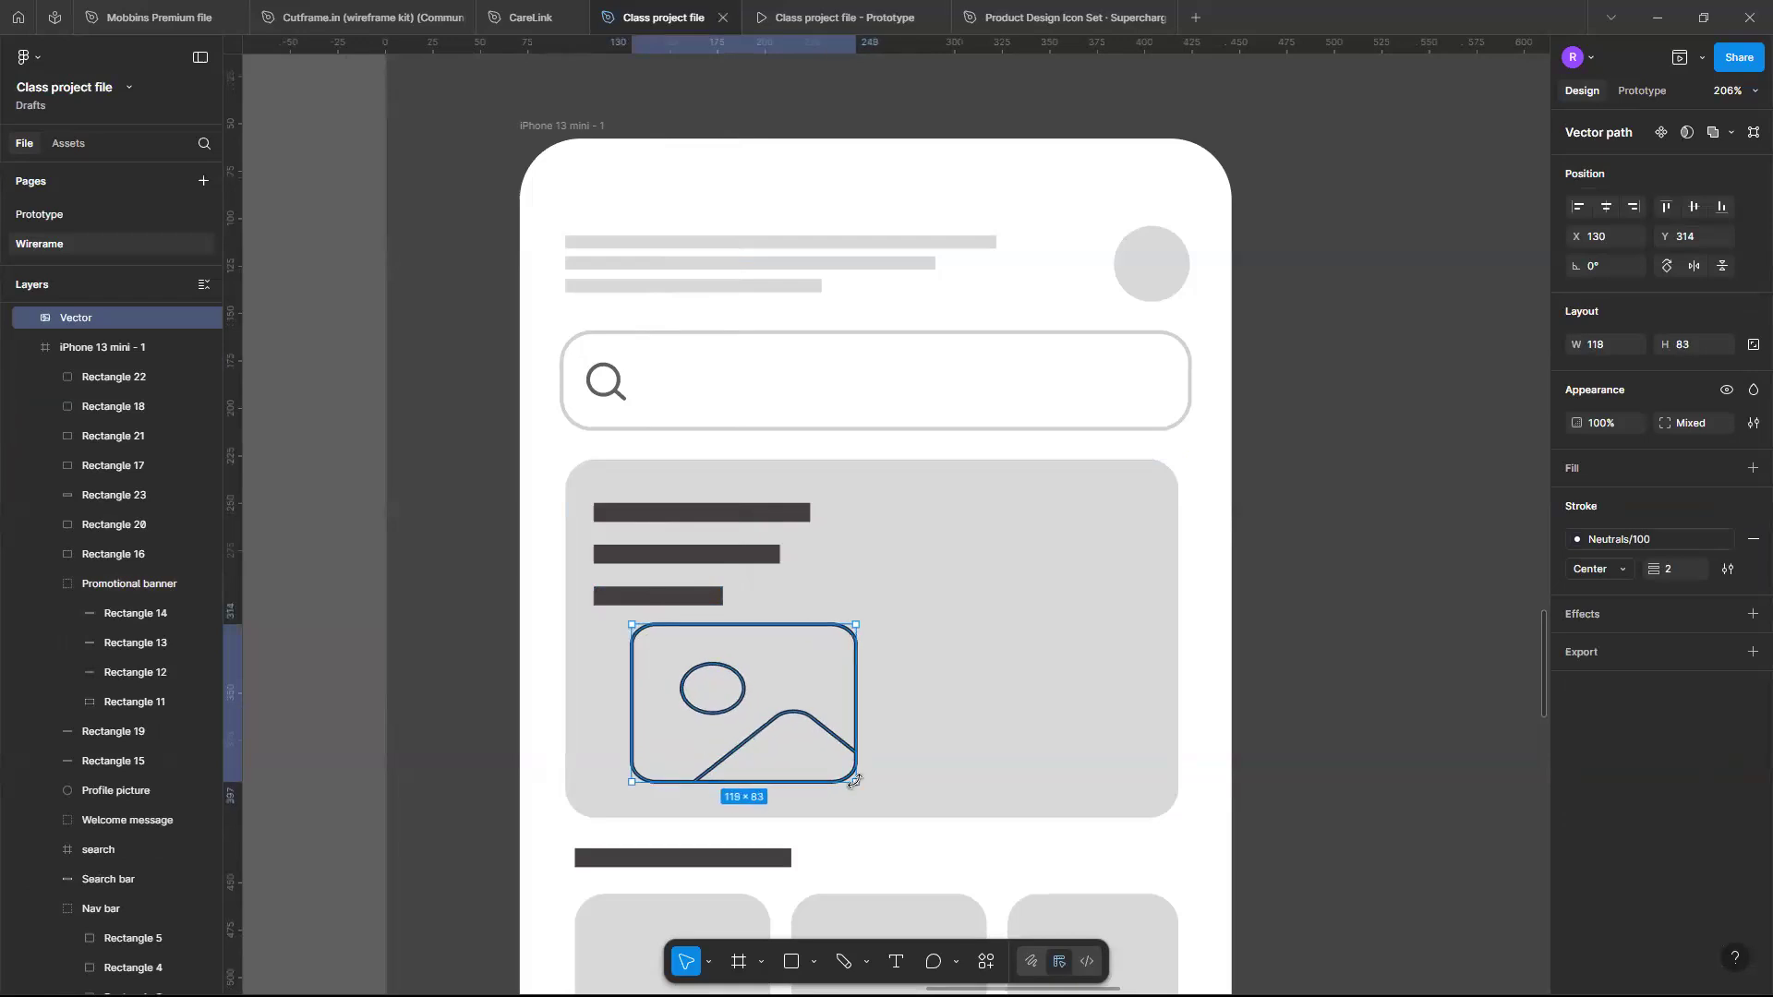
key(ctrl+a)
click(855, 782)
key(ctrl+z)
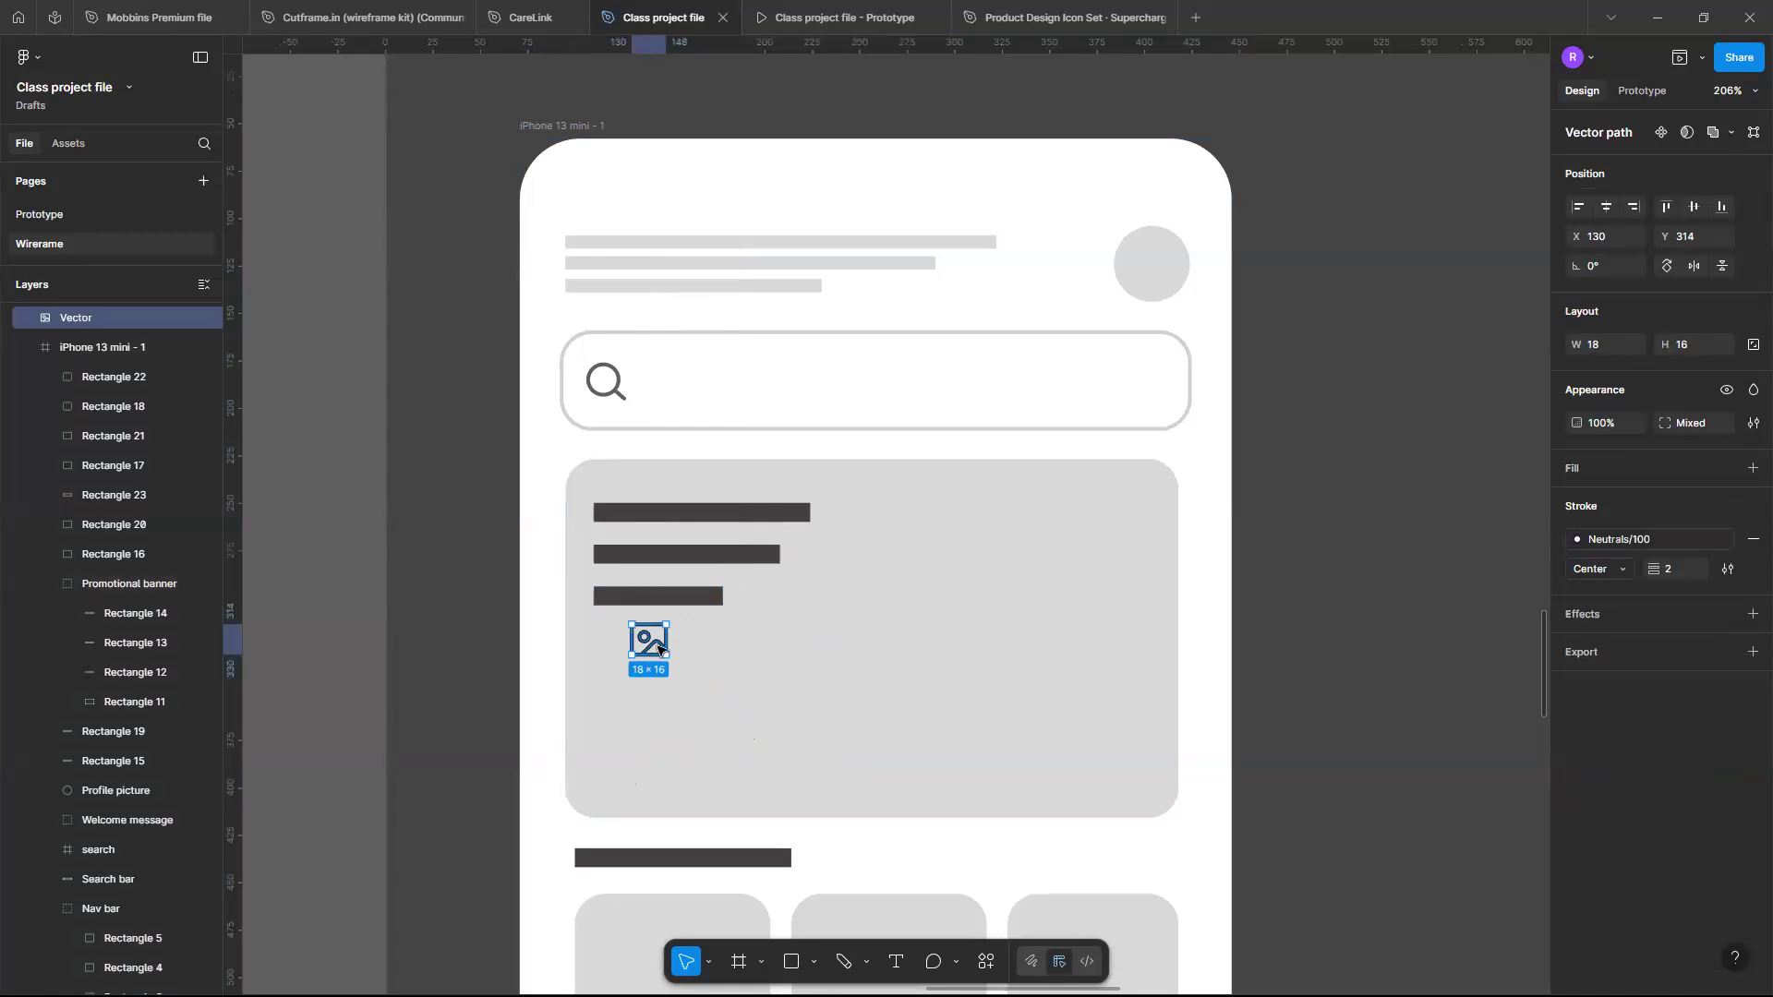
scroll(660, 649, up, 5)
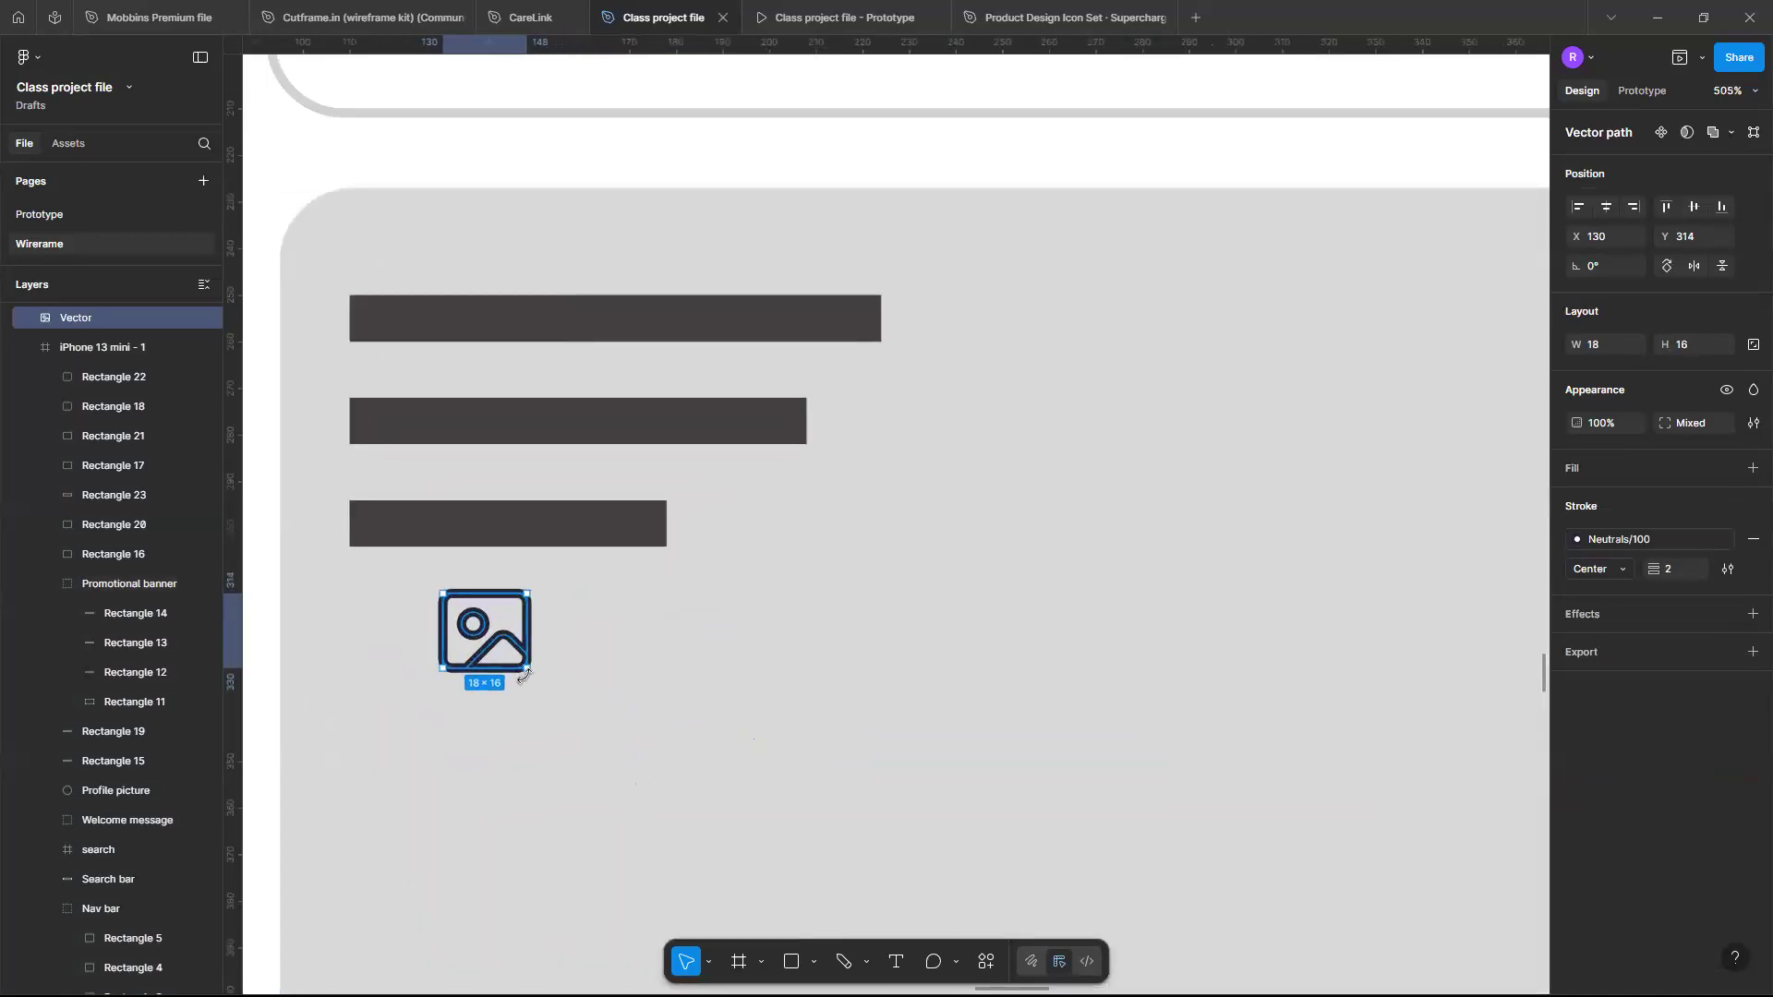
mouse_move(526, 667)
mouse_down()
mouse_move(776, 914)
mouse_move(490, 629)
mouse_move(537, 663)
mouse_up()
drag(722, 817, 816, 893)
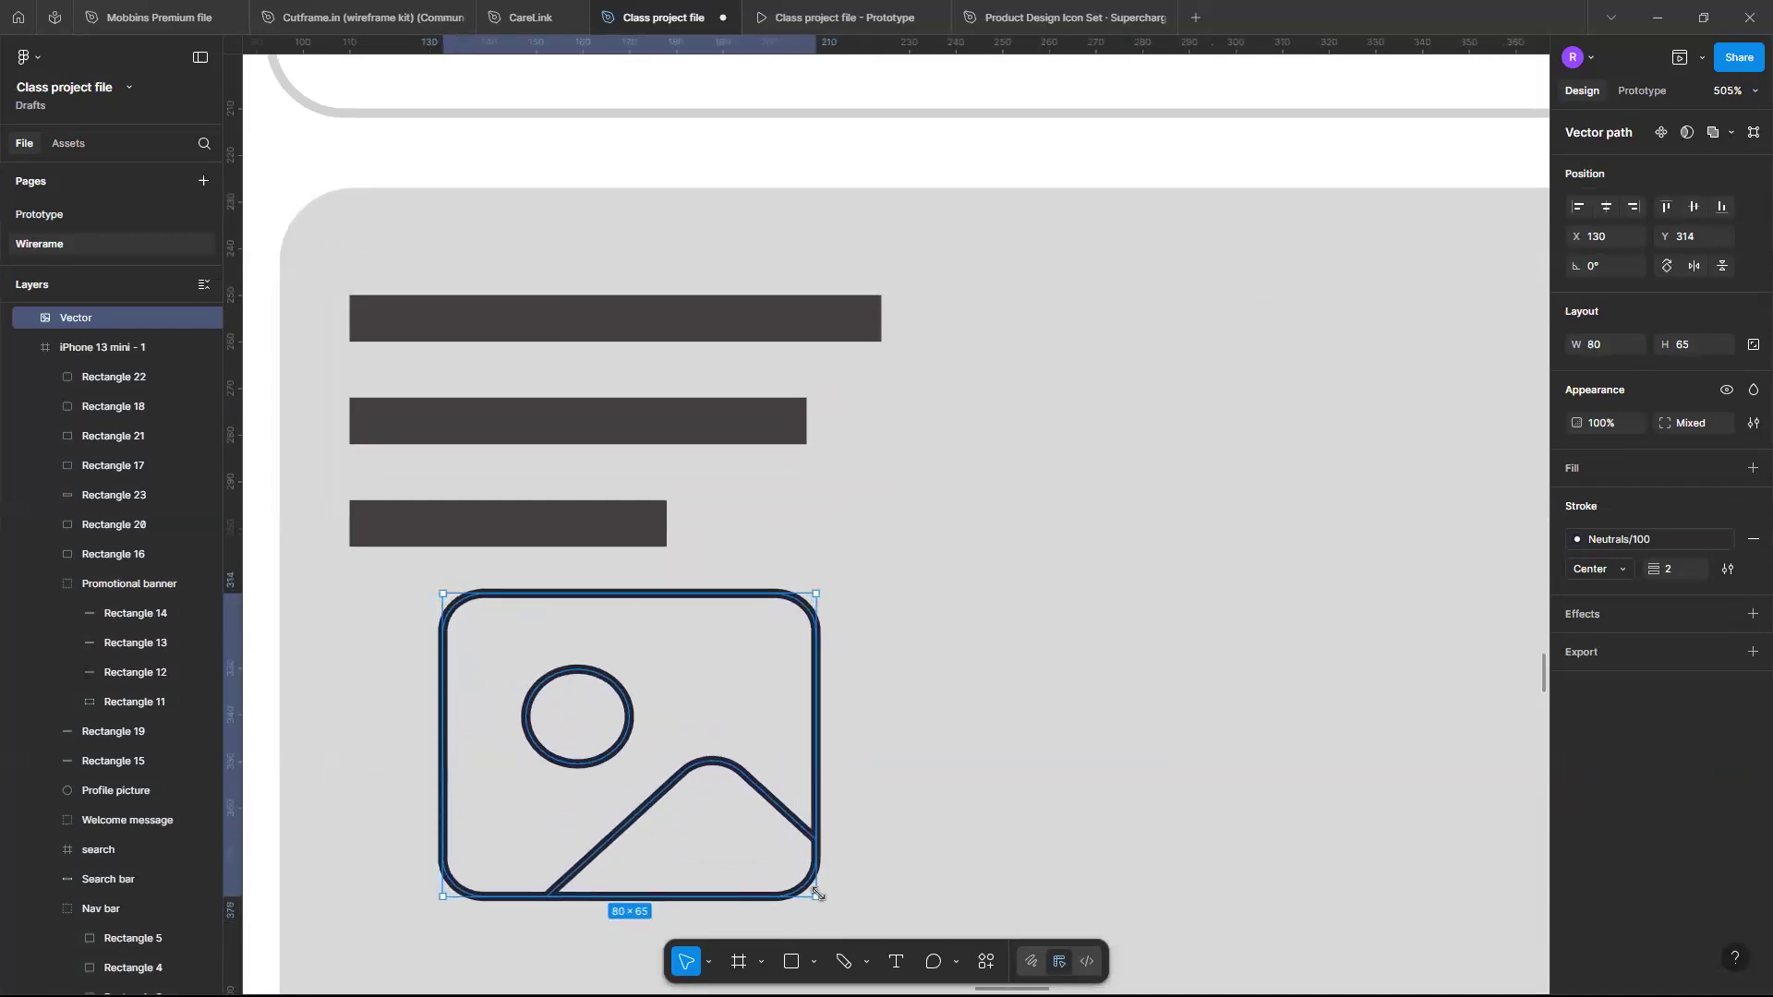
scroll(816, 893, down, 5)
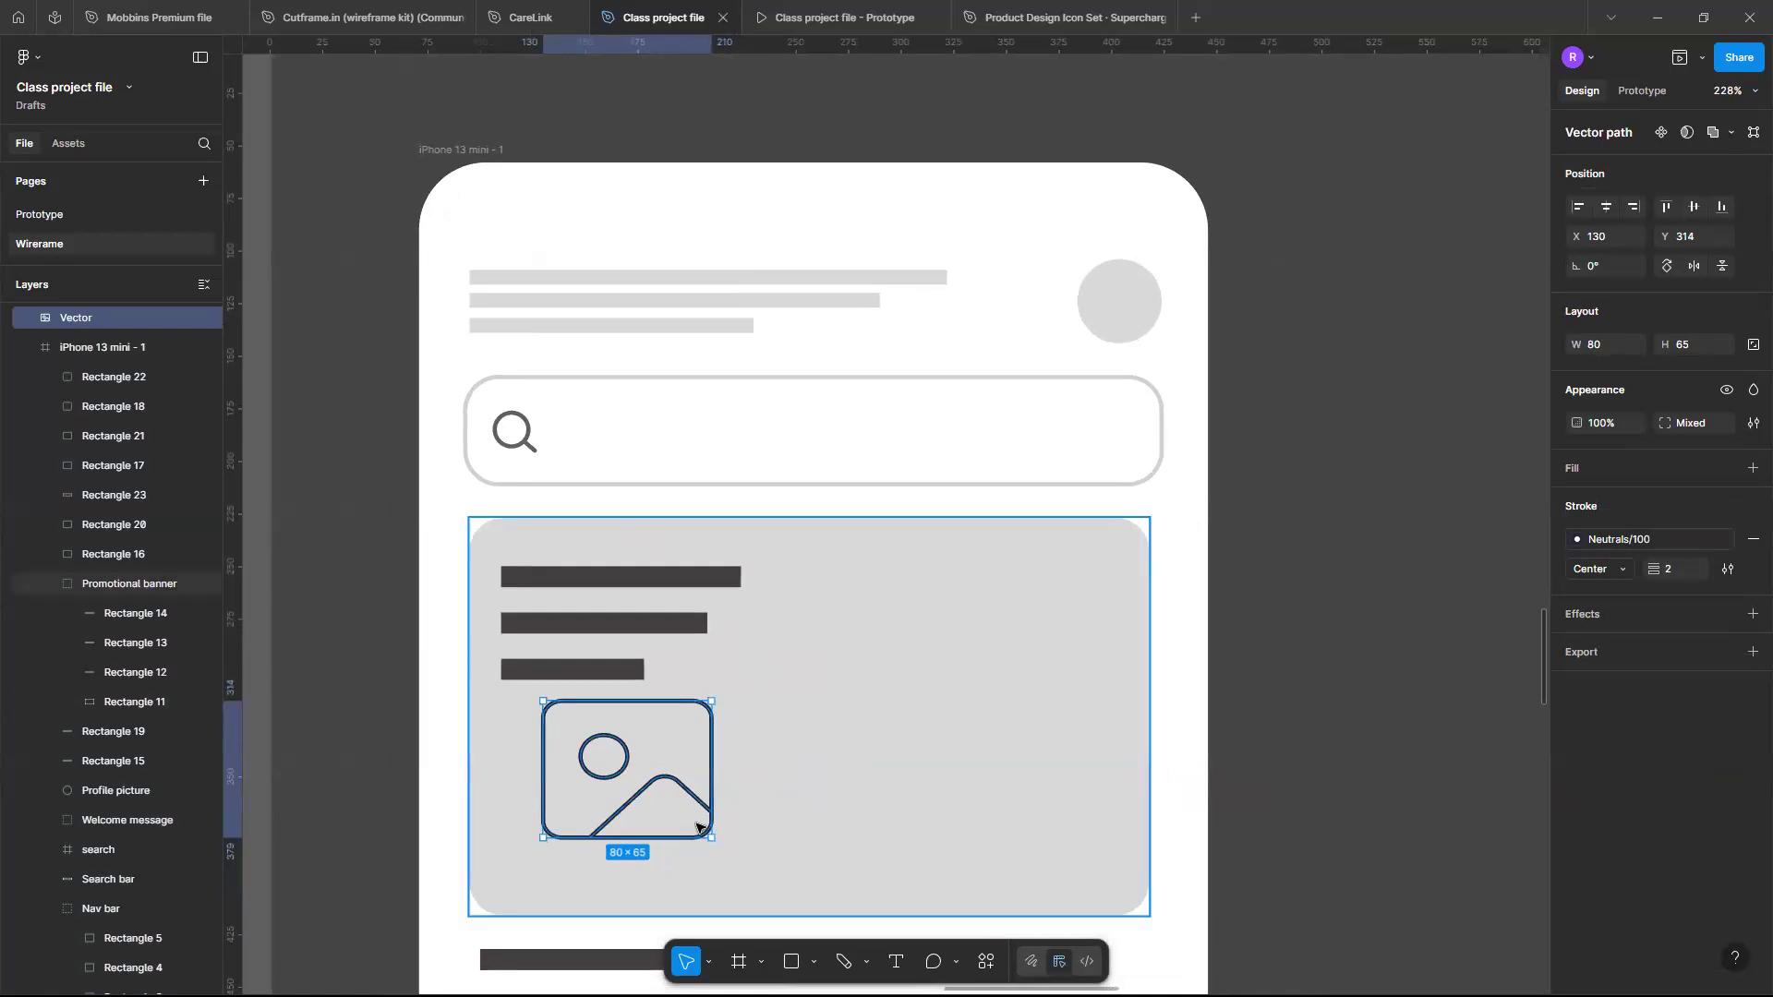
key(ctrl+z)
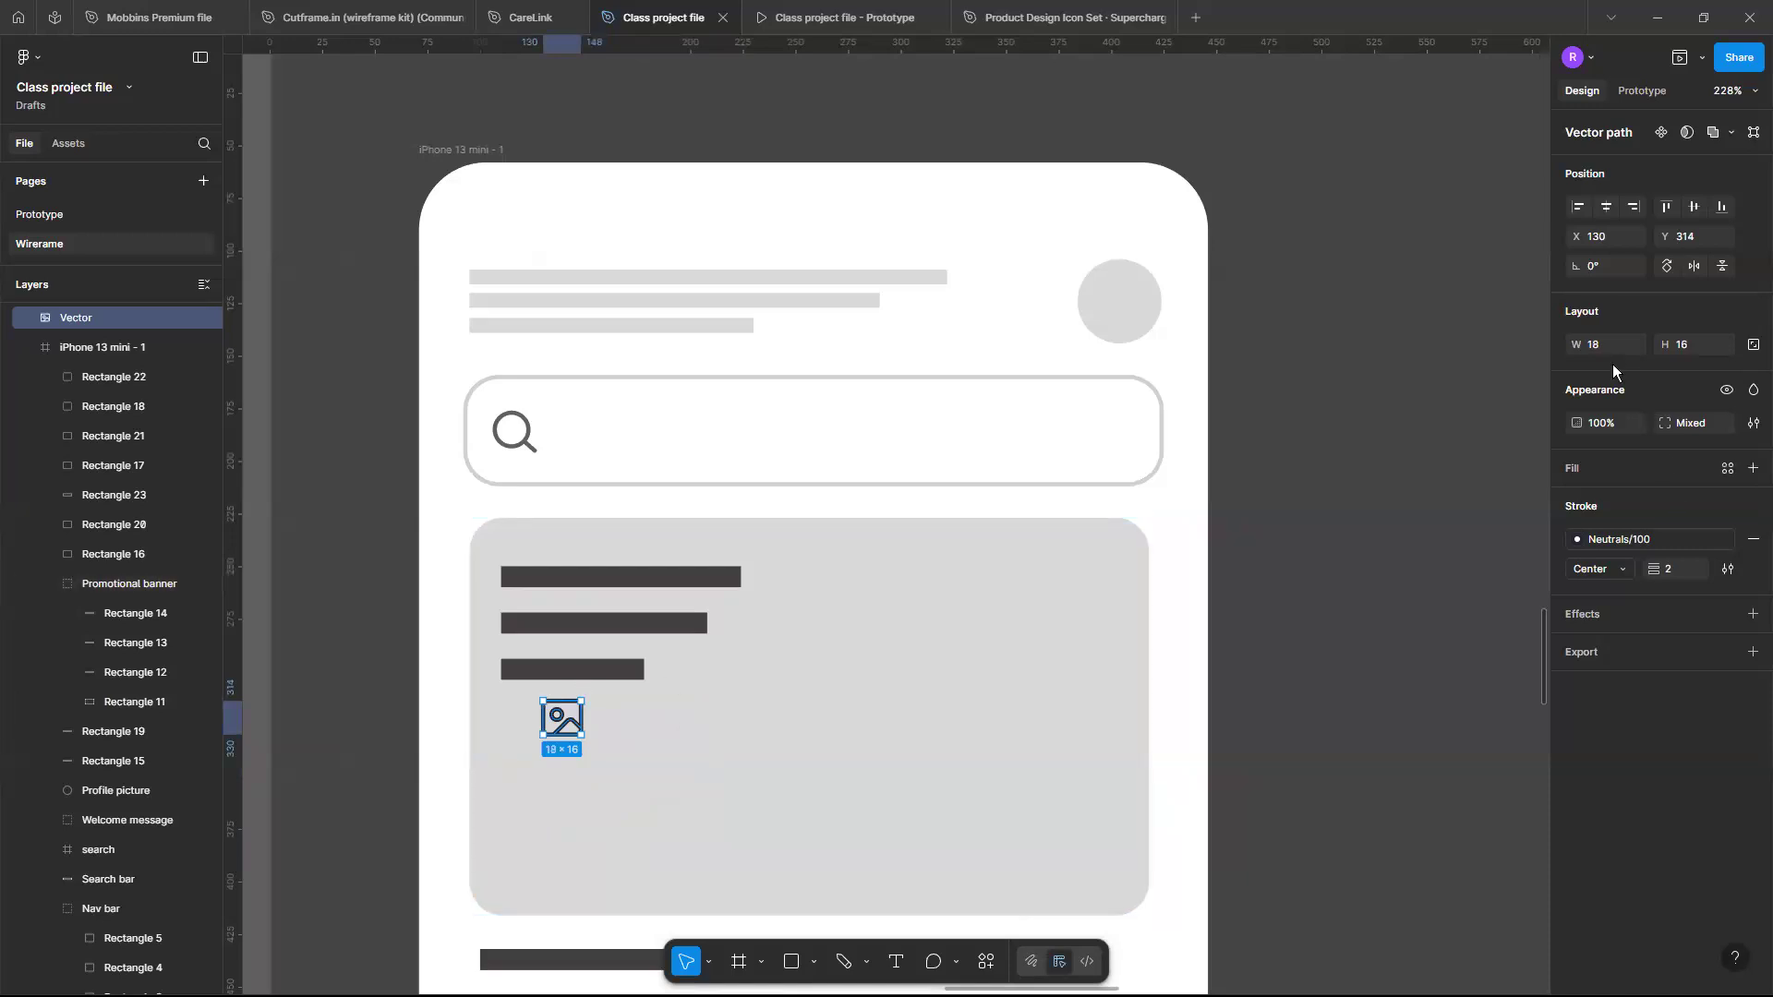
- Lock the vector's proportions and scale the image icon to about 57 × 51 in the banner's middle
click(1754, 346)
drag(576, 734, 792, 840)
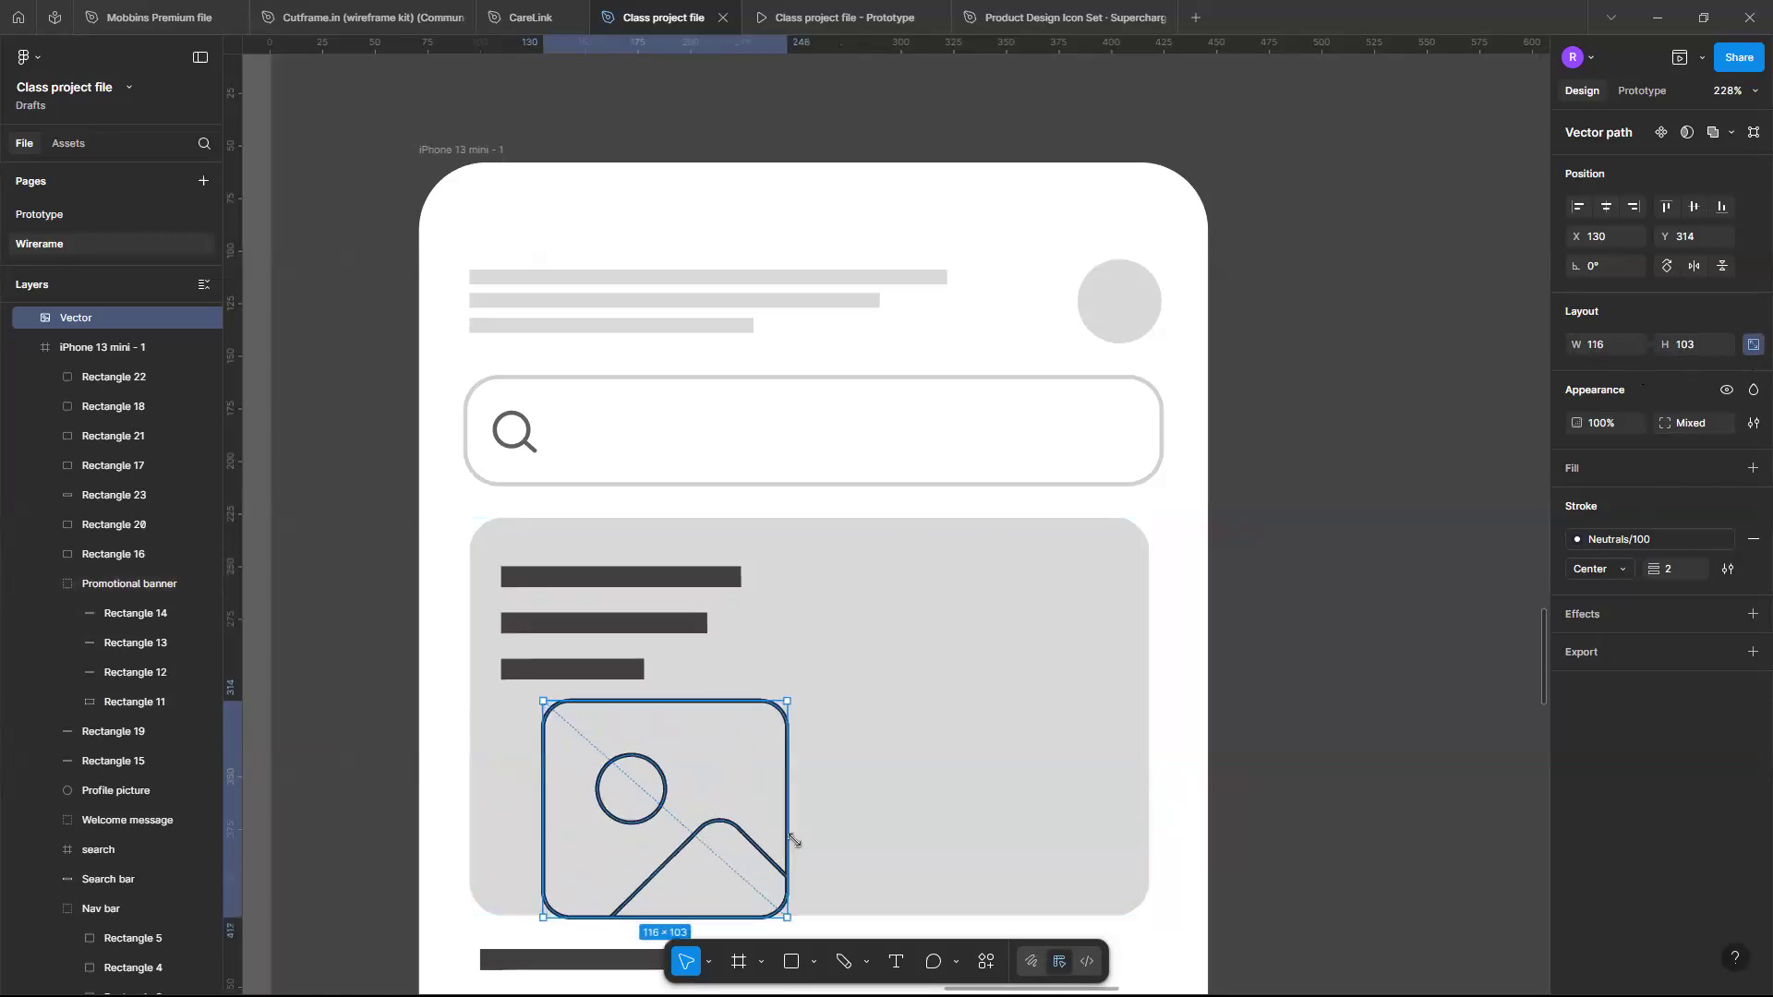
drag(695, 813, 849, 765)
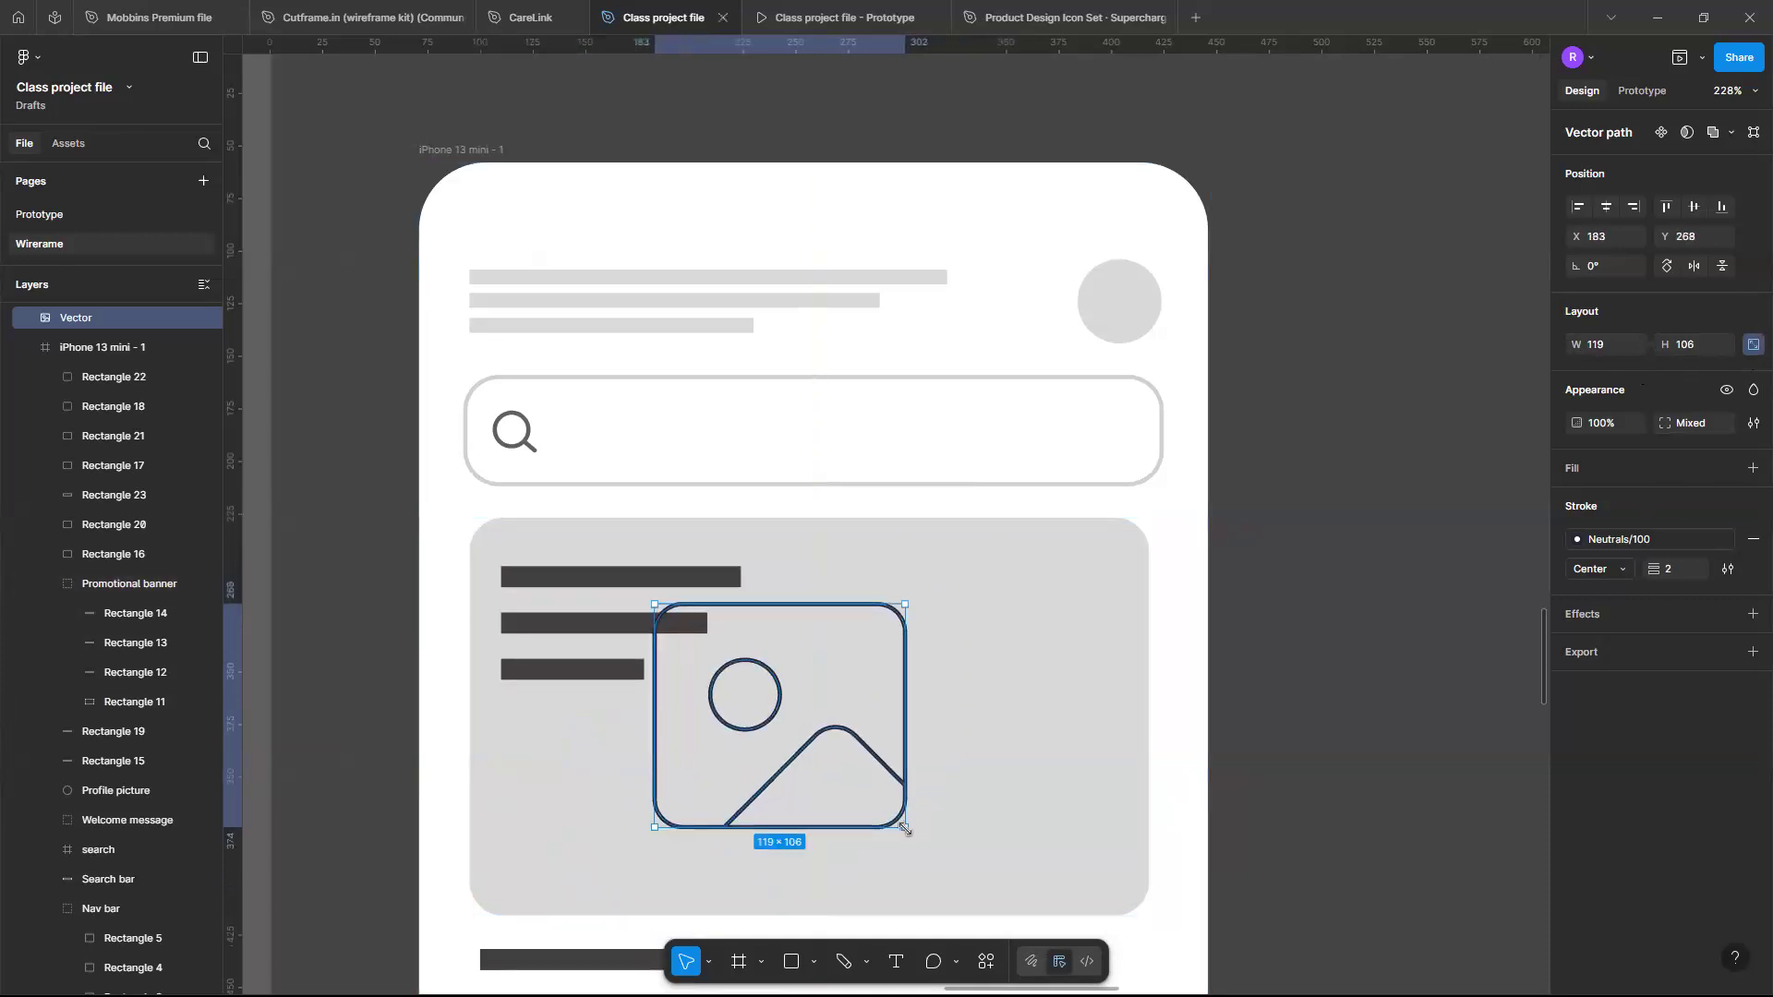
drag(905, 830, 798, 738)
scroll(798, 738, down, 2)
scroll(797, 738, down, 3)
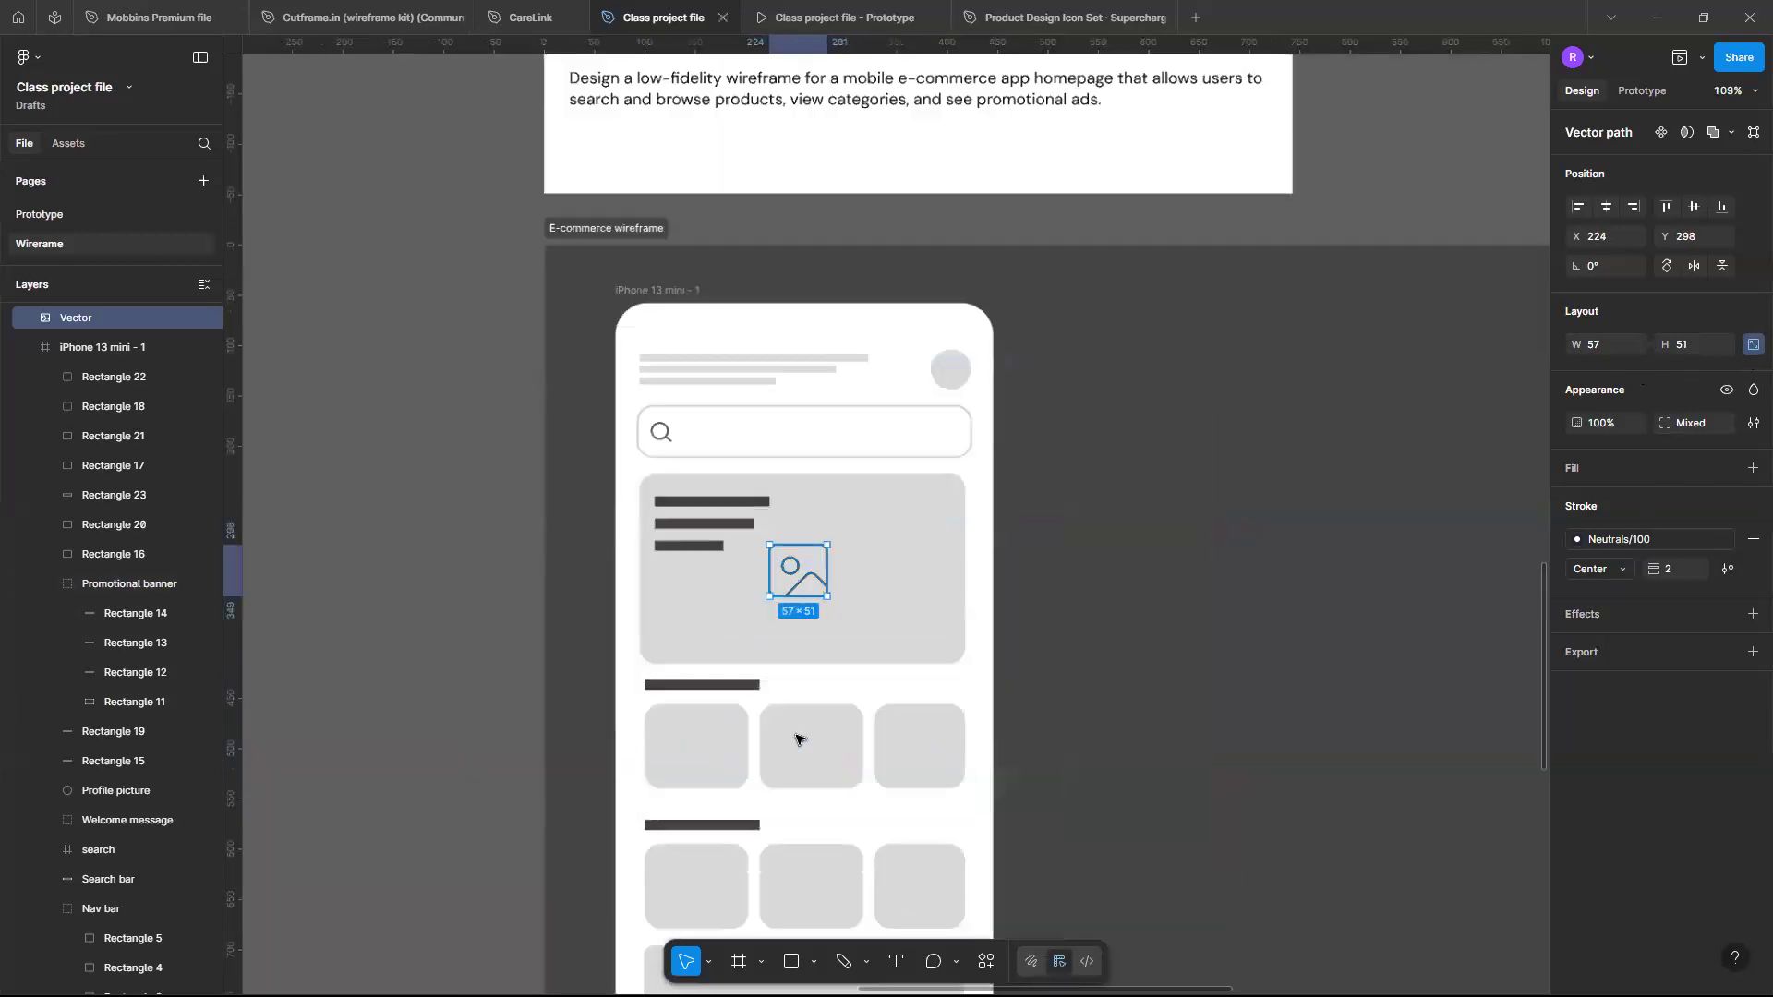
- Duplicate the image icon into the three product cards of the first row, at about 33 × 29
click(911, 675)
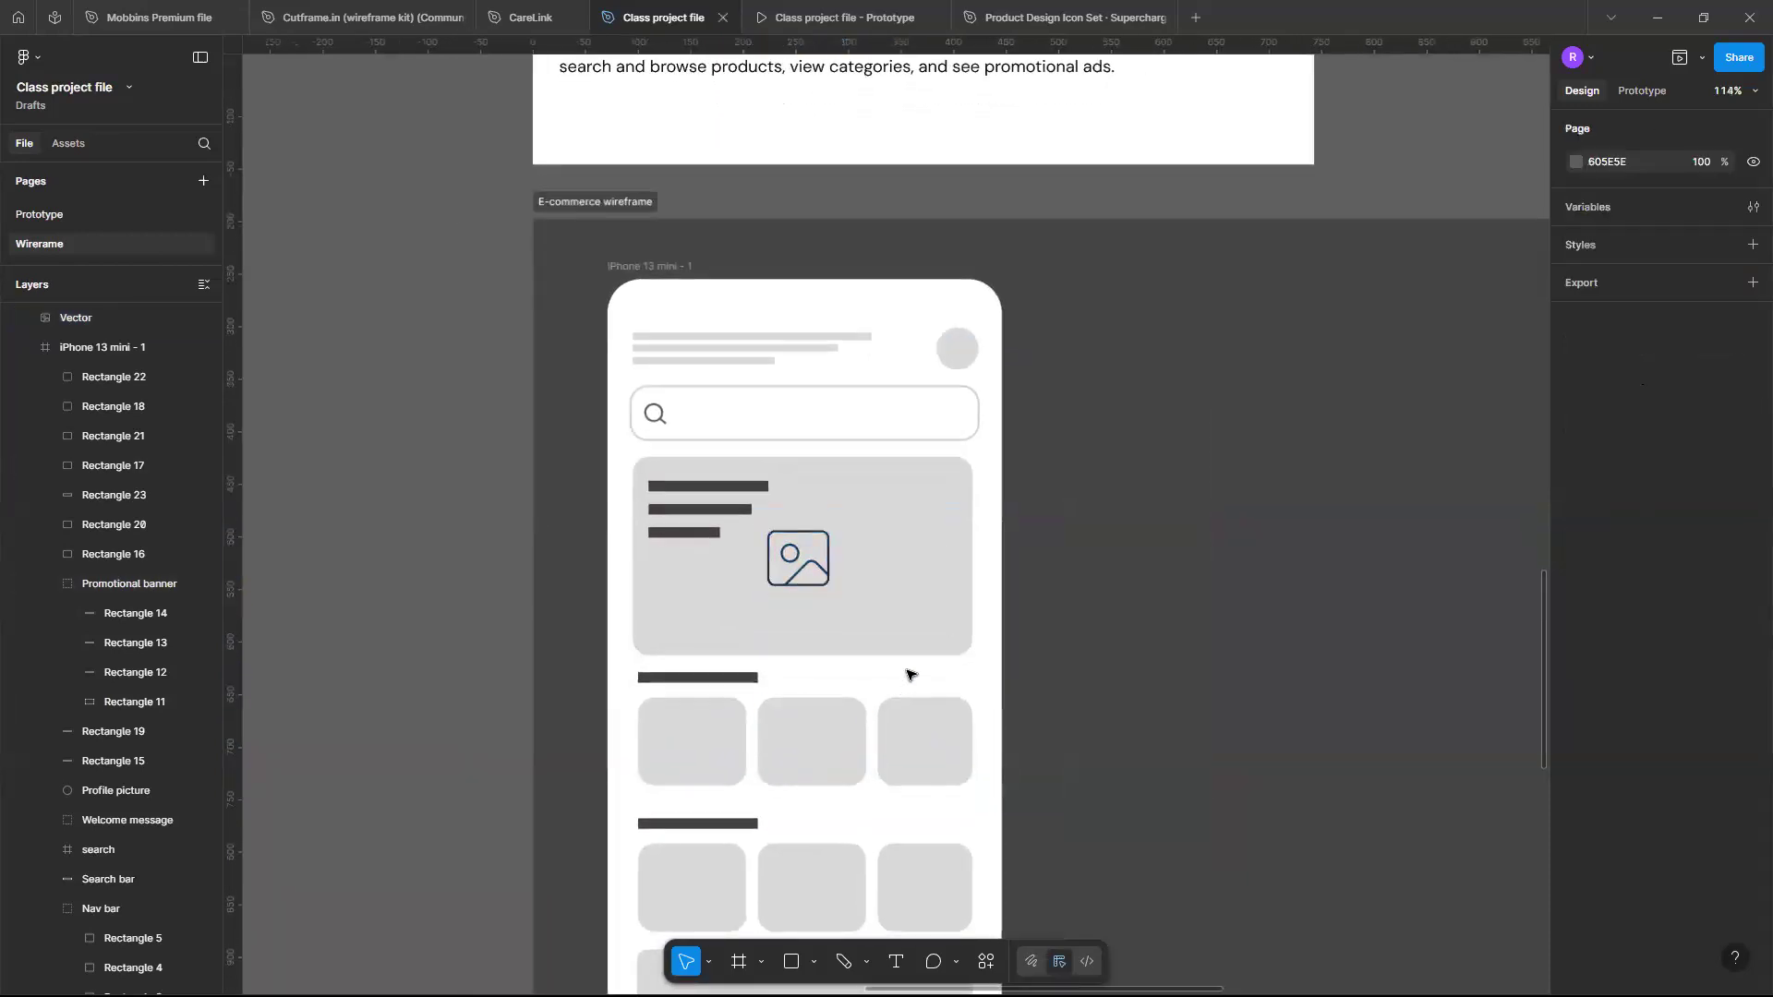
scroll(907, 674, left, 1)
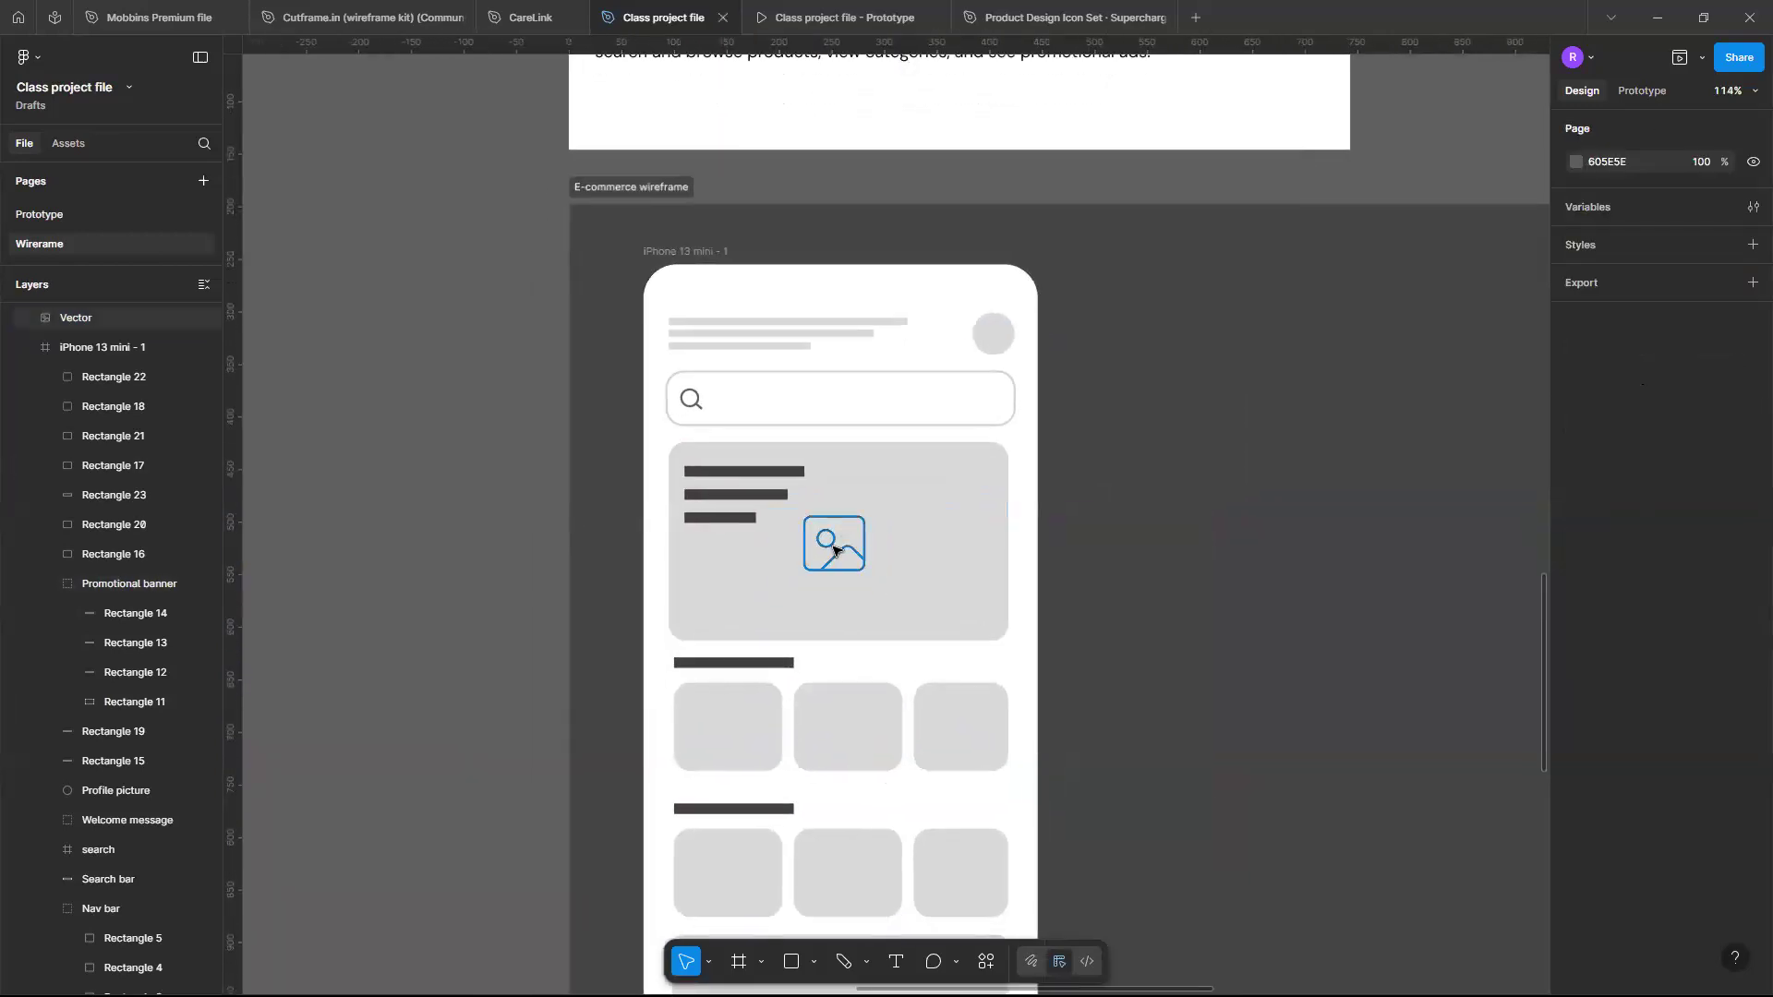
click(834, 551)
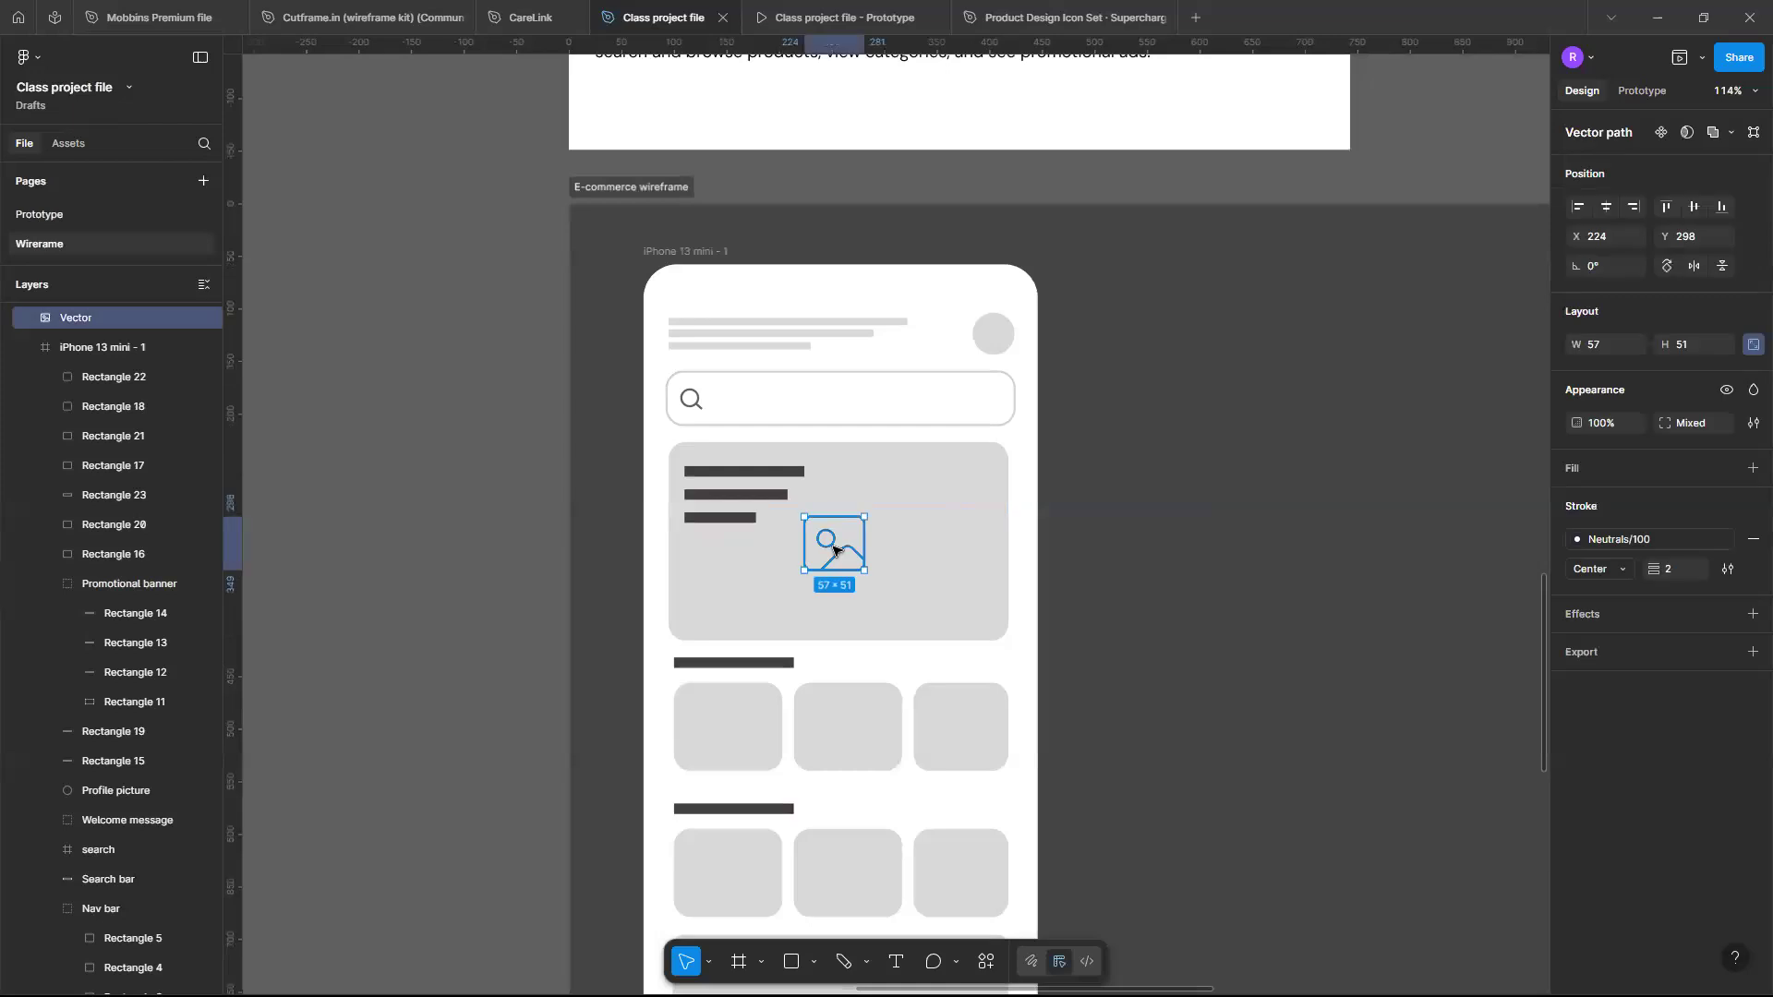
drag(834, 551, 730, 736)
key(Right)
alt+drag(731, 736, 958, 731)
key(ctrl+d)
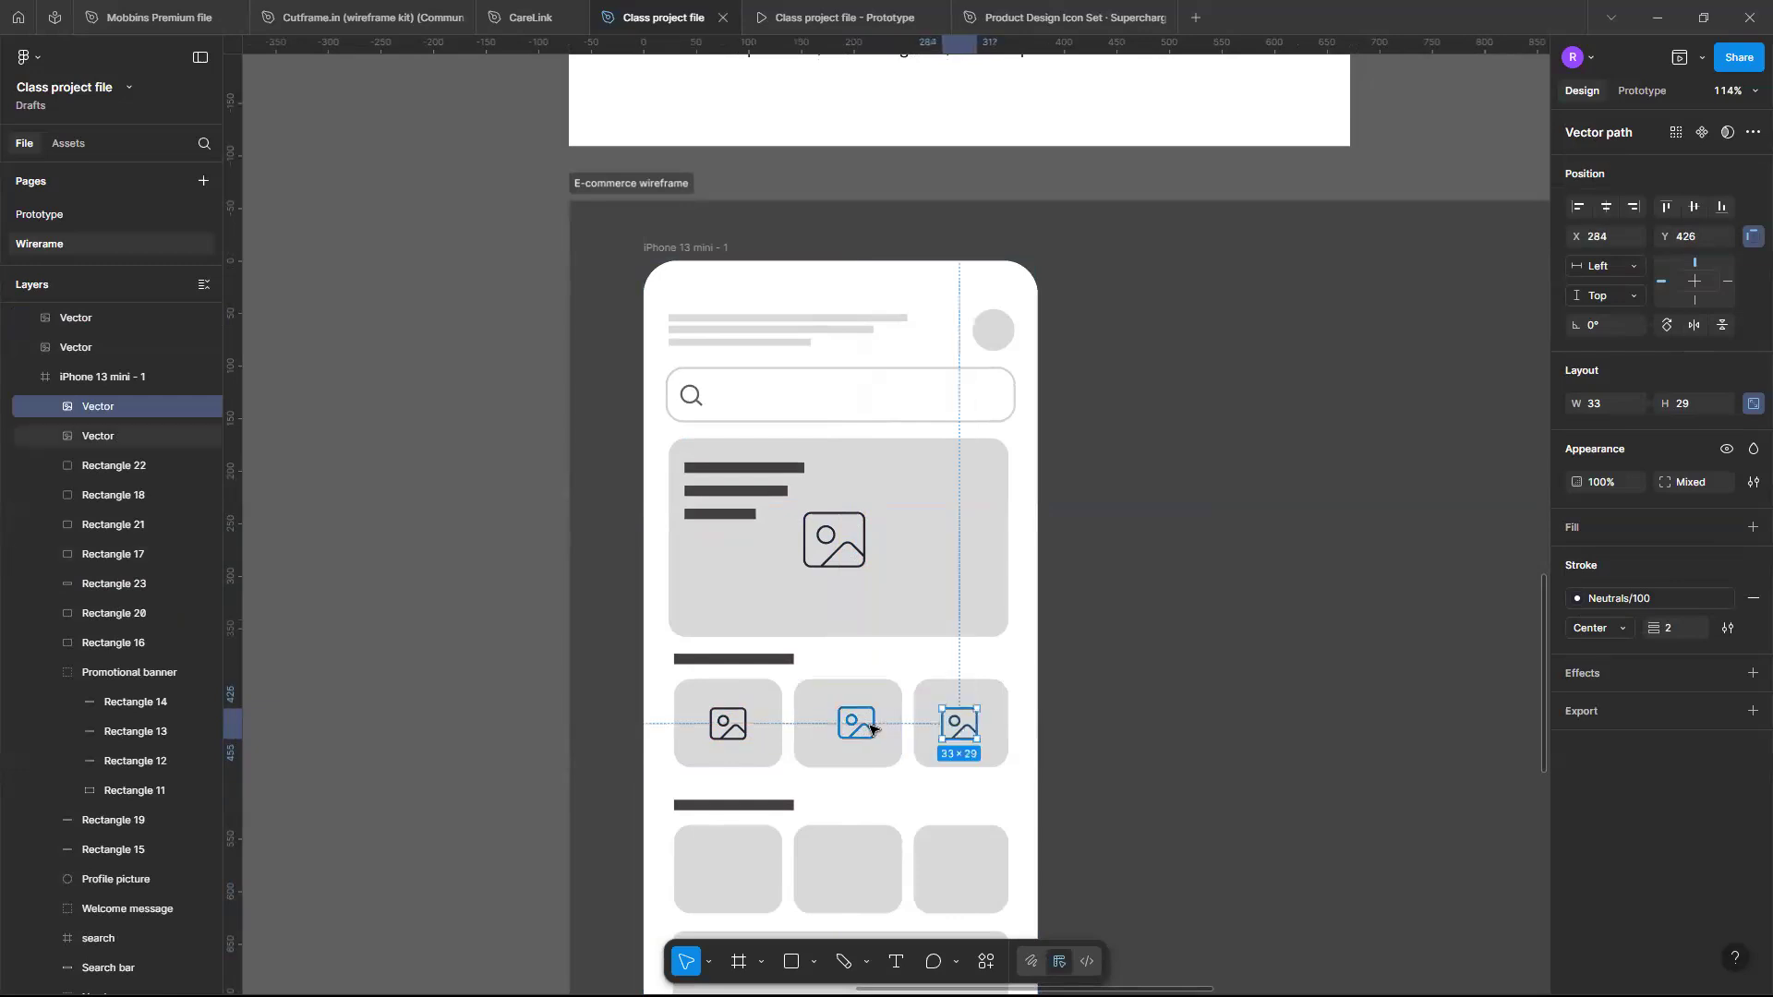
- Nudge the middle card's image icon slightly left
click(869, 726)
key(Left)
key(Left)
key(Left)
key(Left)
key(Left)
key(Left)
key(Left)
key(Left)
key(Left)
key(Left)
key(Left)
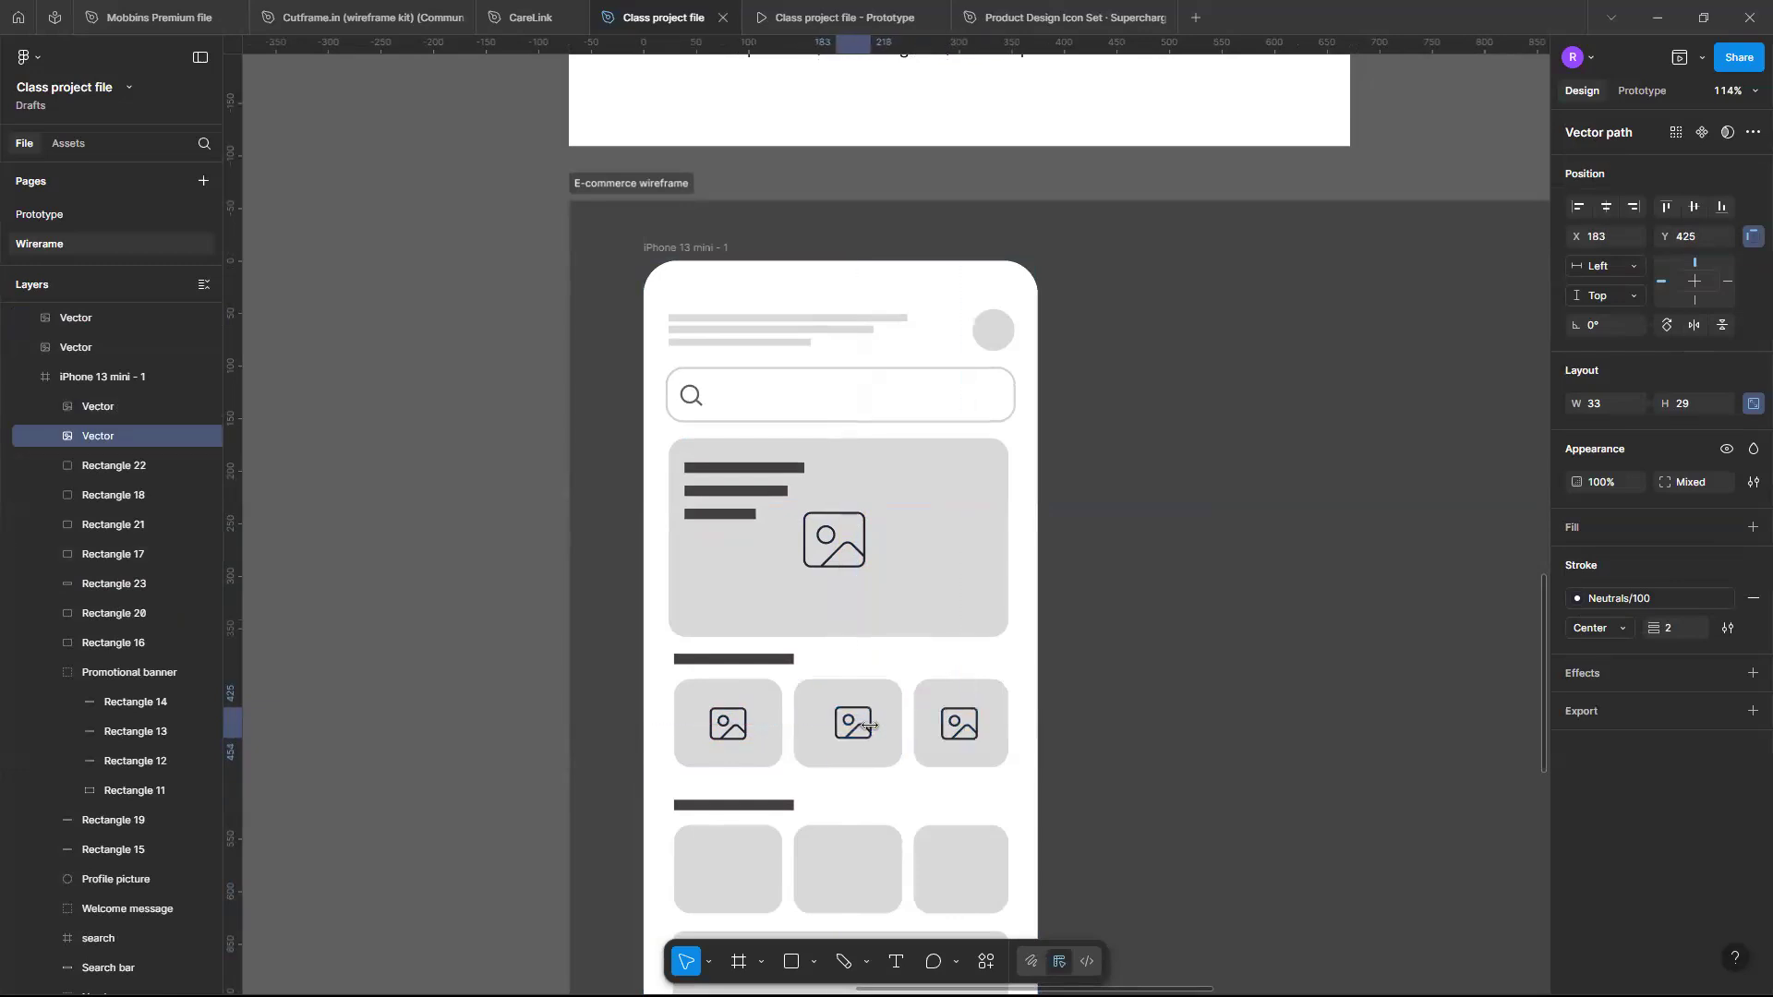
- Nudge the middle card's image icon three pixels to the right
key(Right)
key(Right)
key(Right)
click(1109, 680)
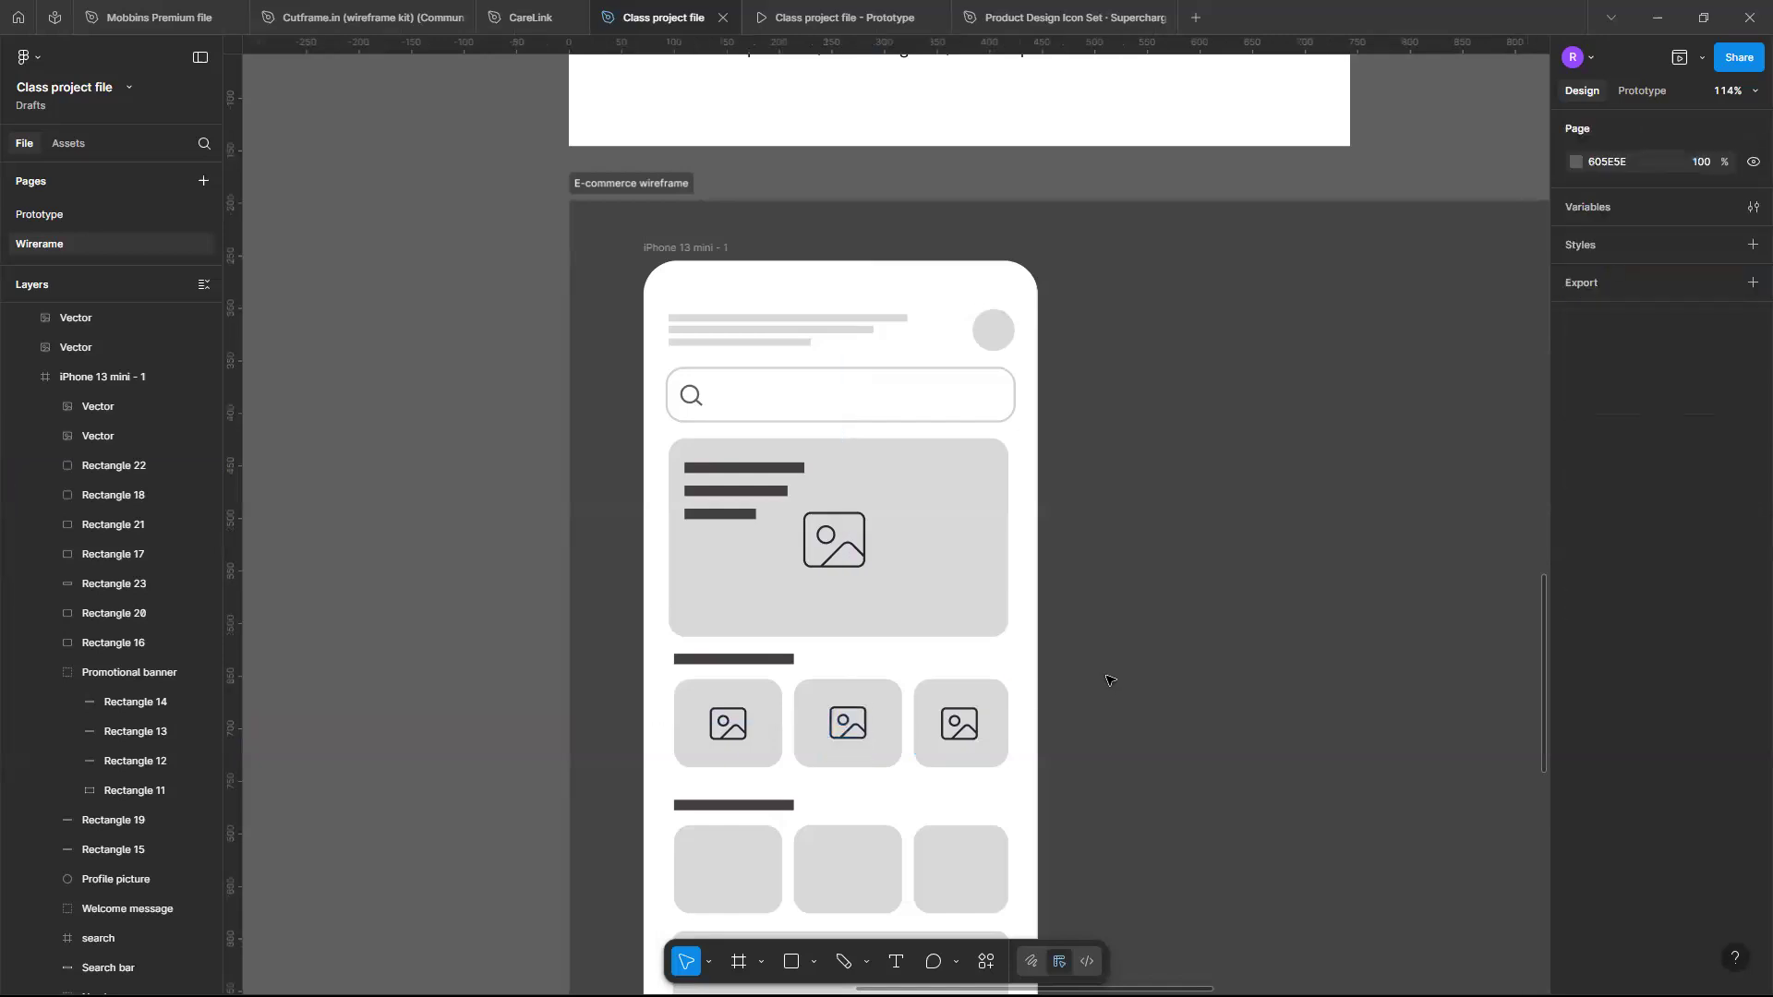
- Duplicate the first card's image icon into the first card of the second product row
scroll(1108, 680, up, 3)
scroll(1112, 673, down, 3)
scroll(1112, 673, left, 4)
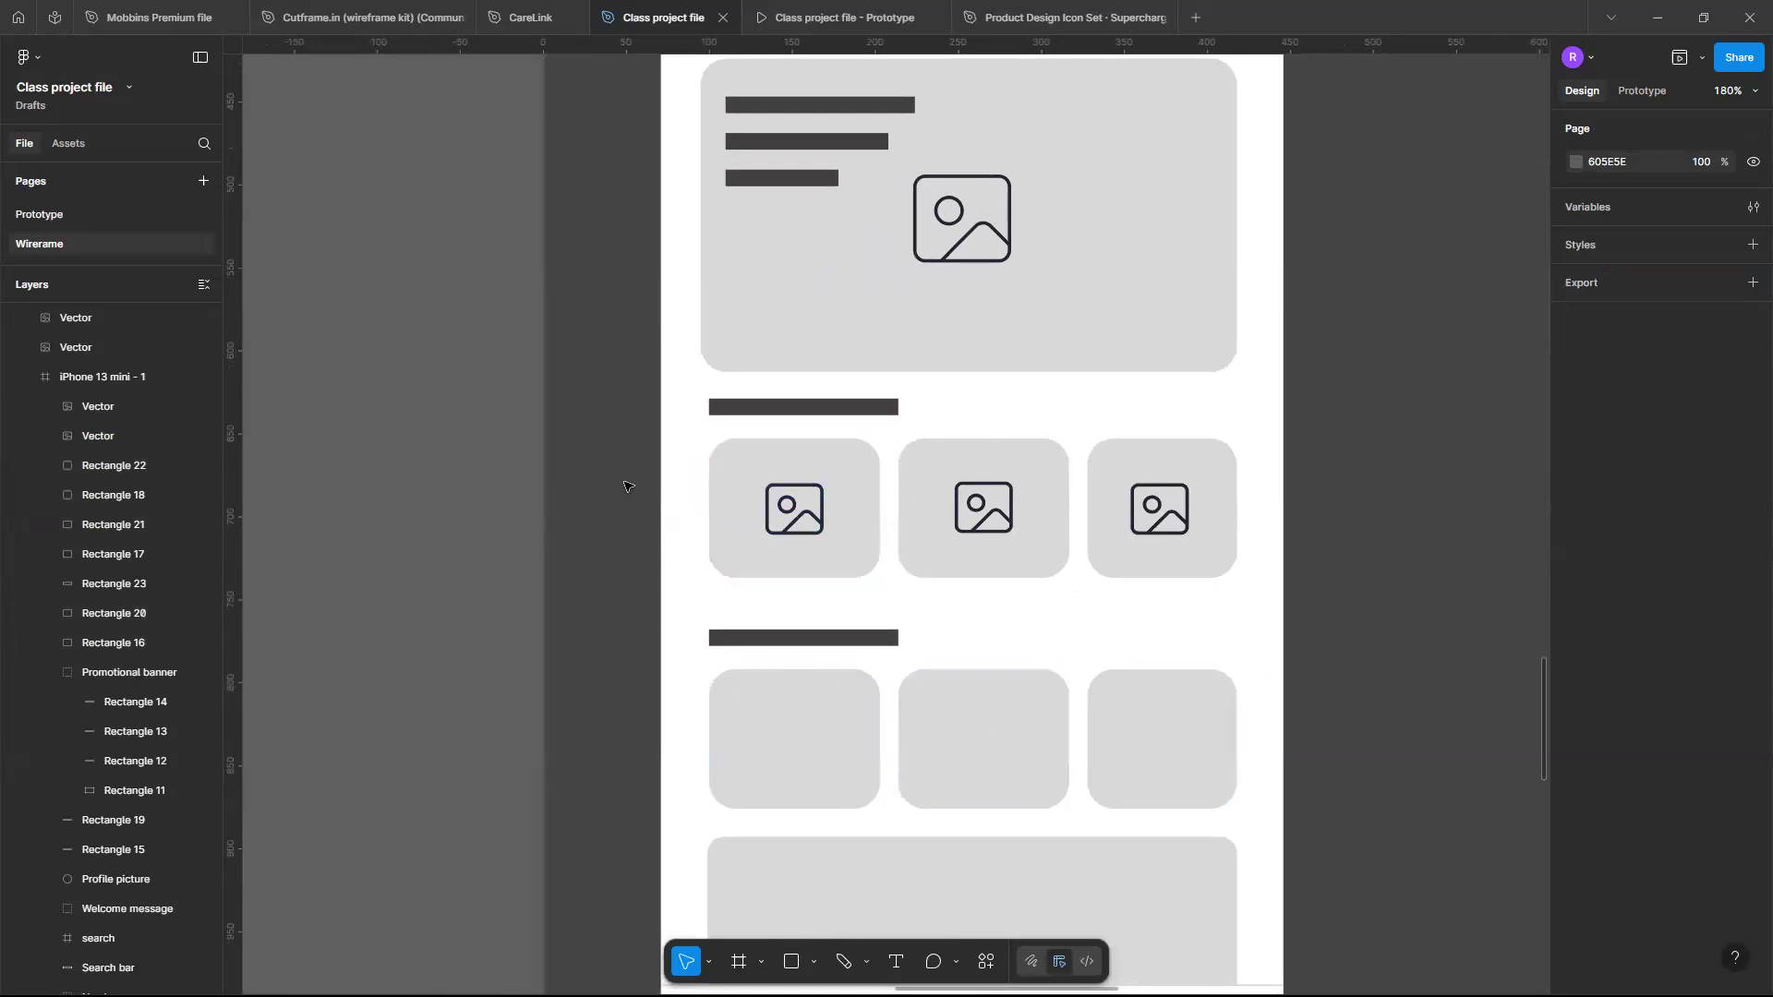
drag(624, 481, 1223, 578)
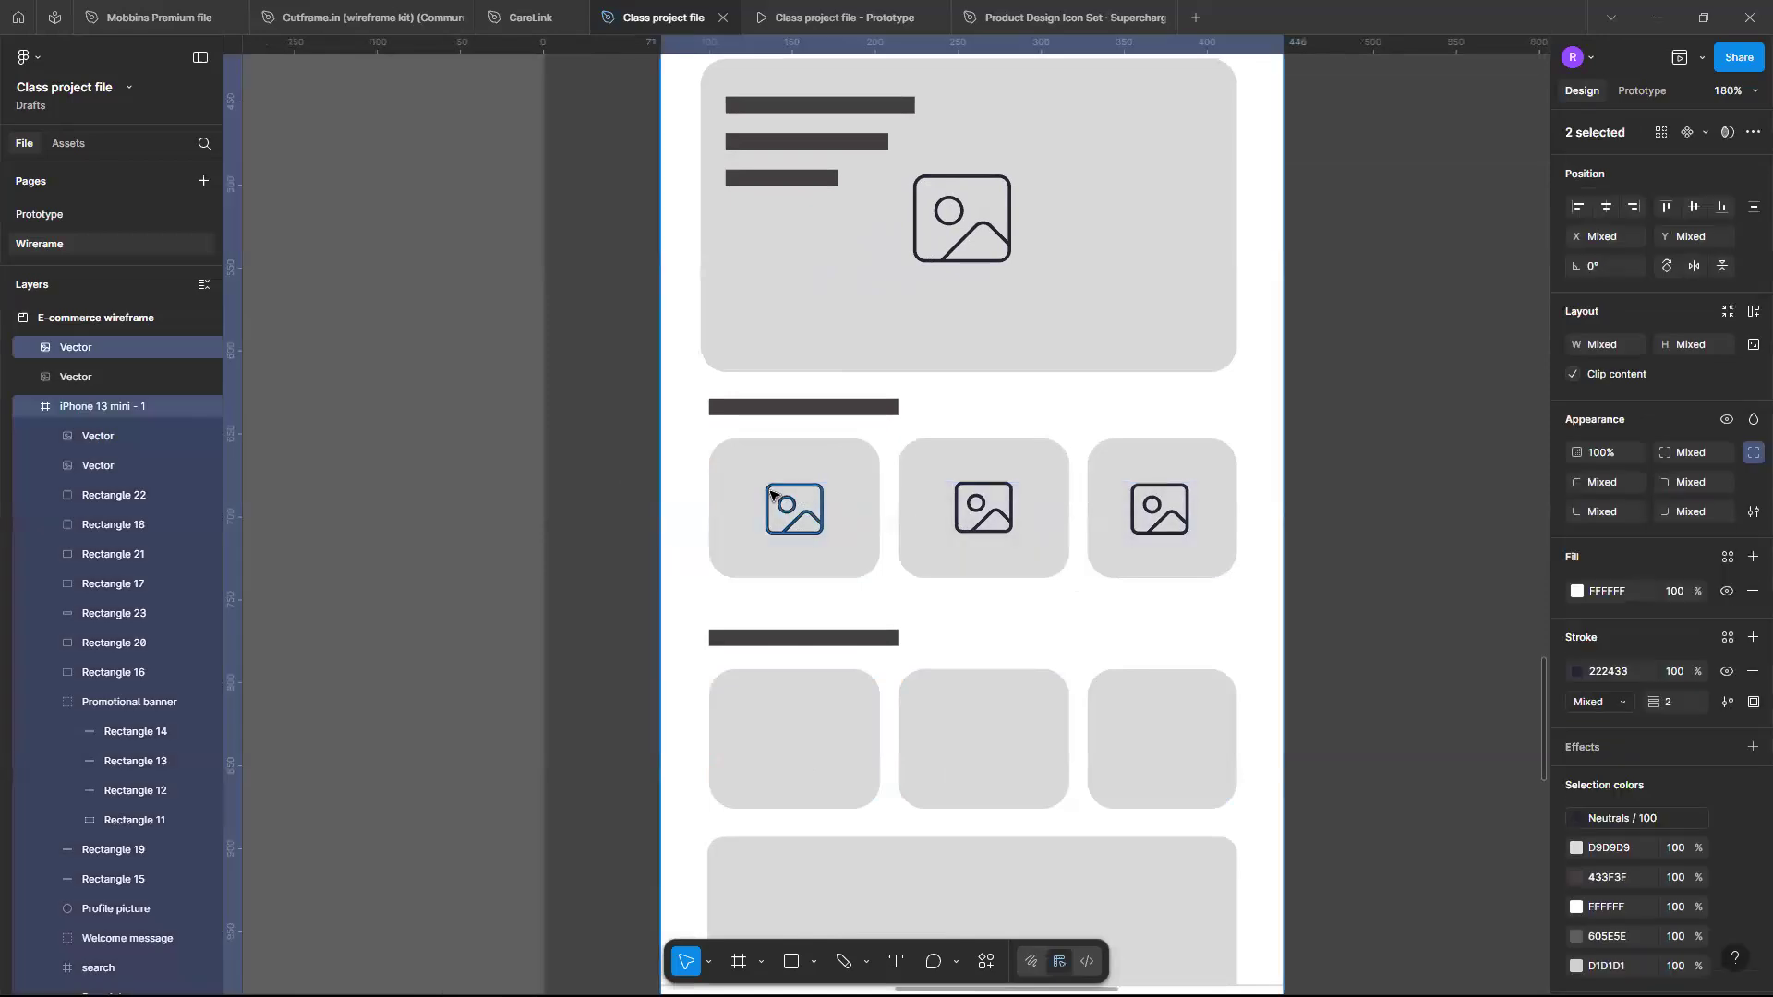
click(1368, 487)
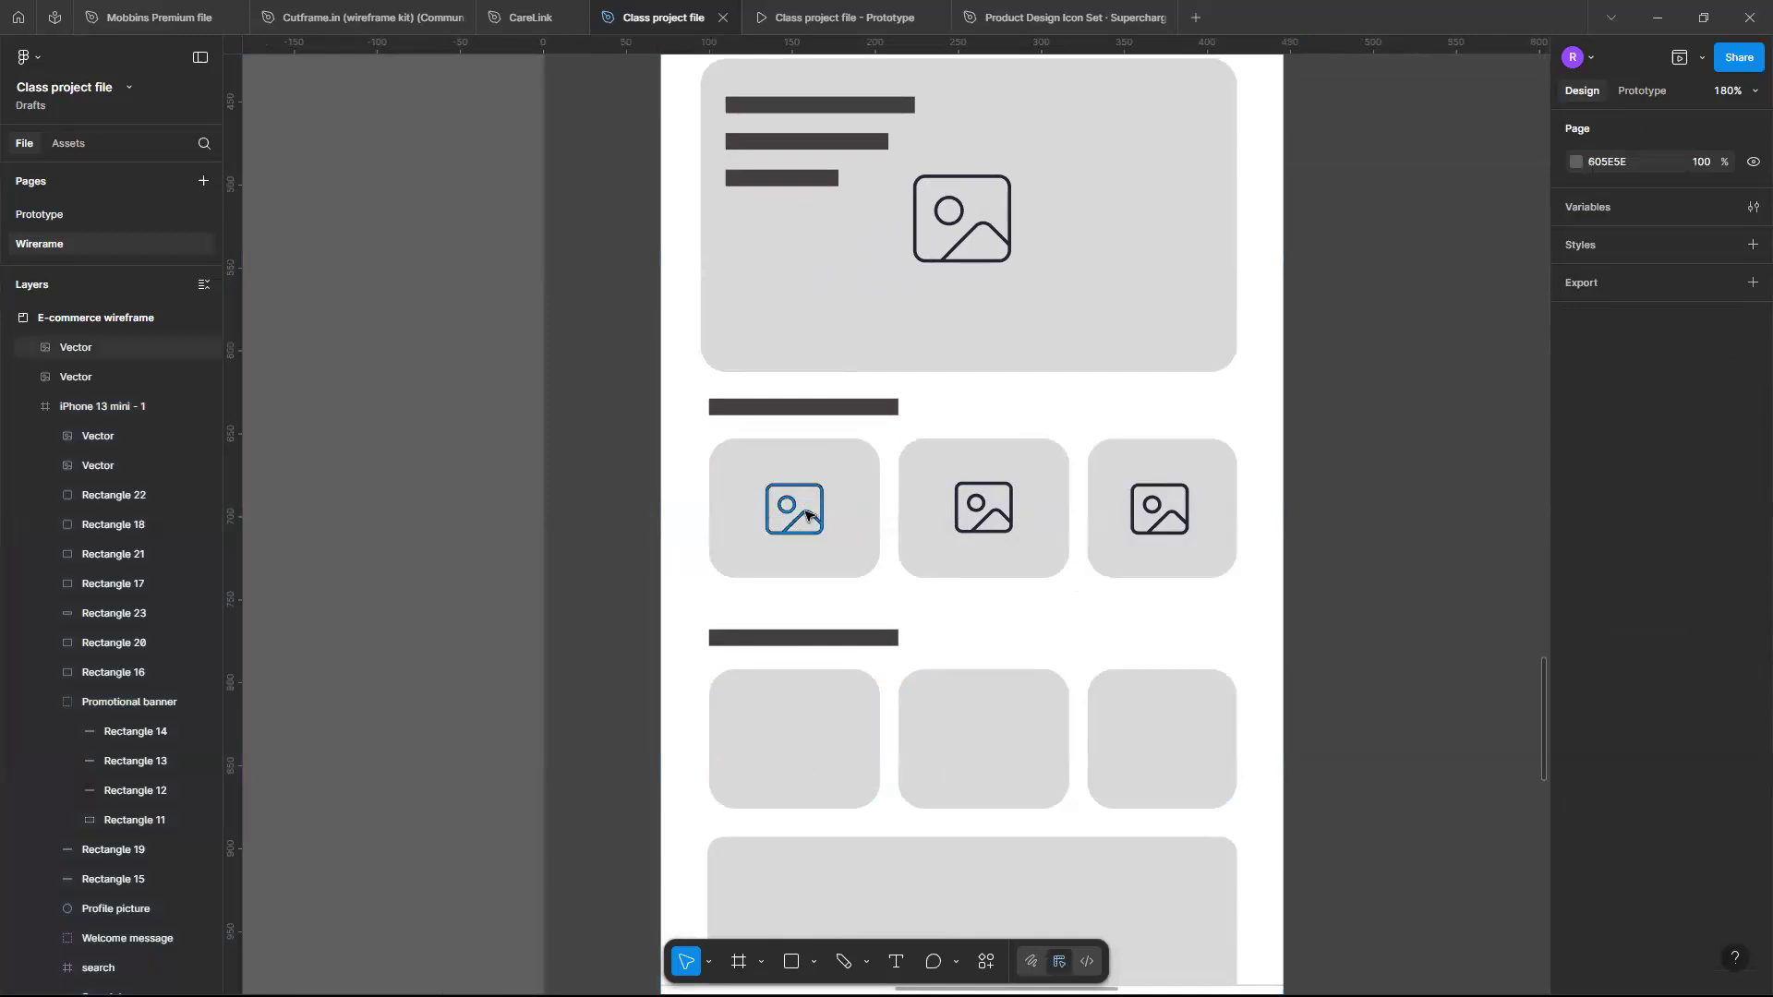
click(800, 516)
drag(808, 626, 798, 757)
key(Up)
key(Up)
key(Up)
key(Up)
key(Up)
key(Up)
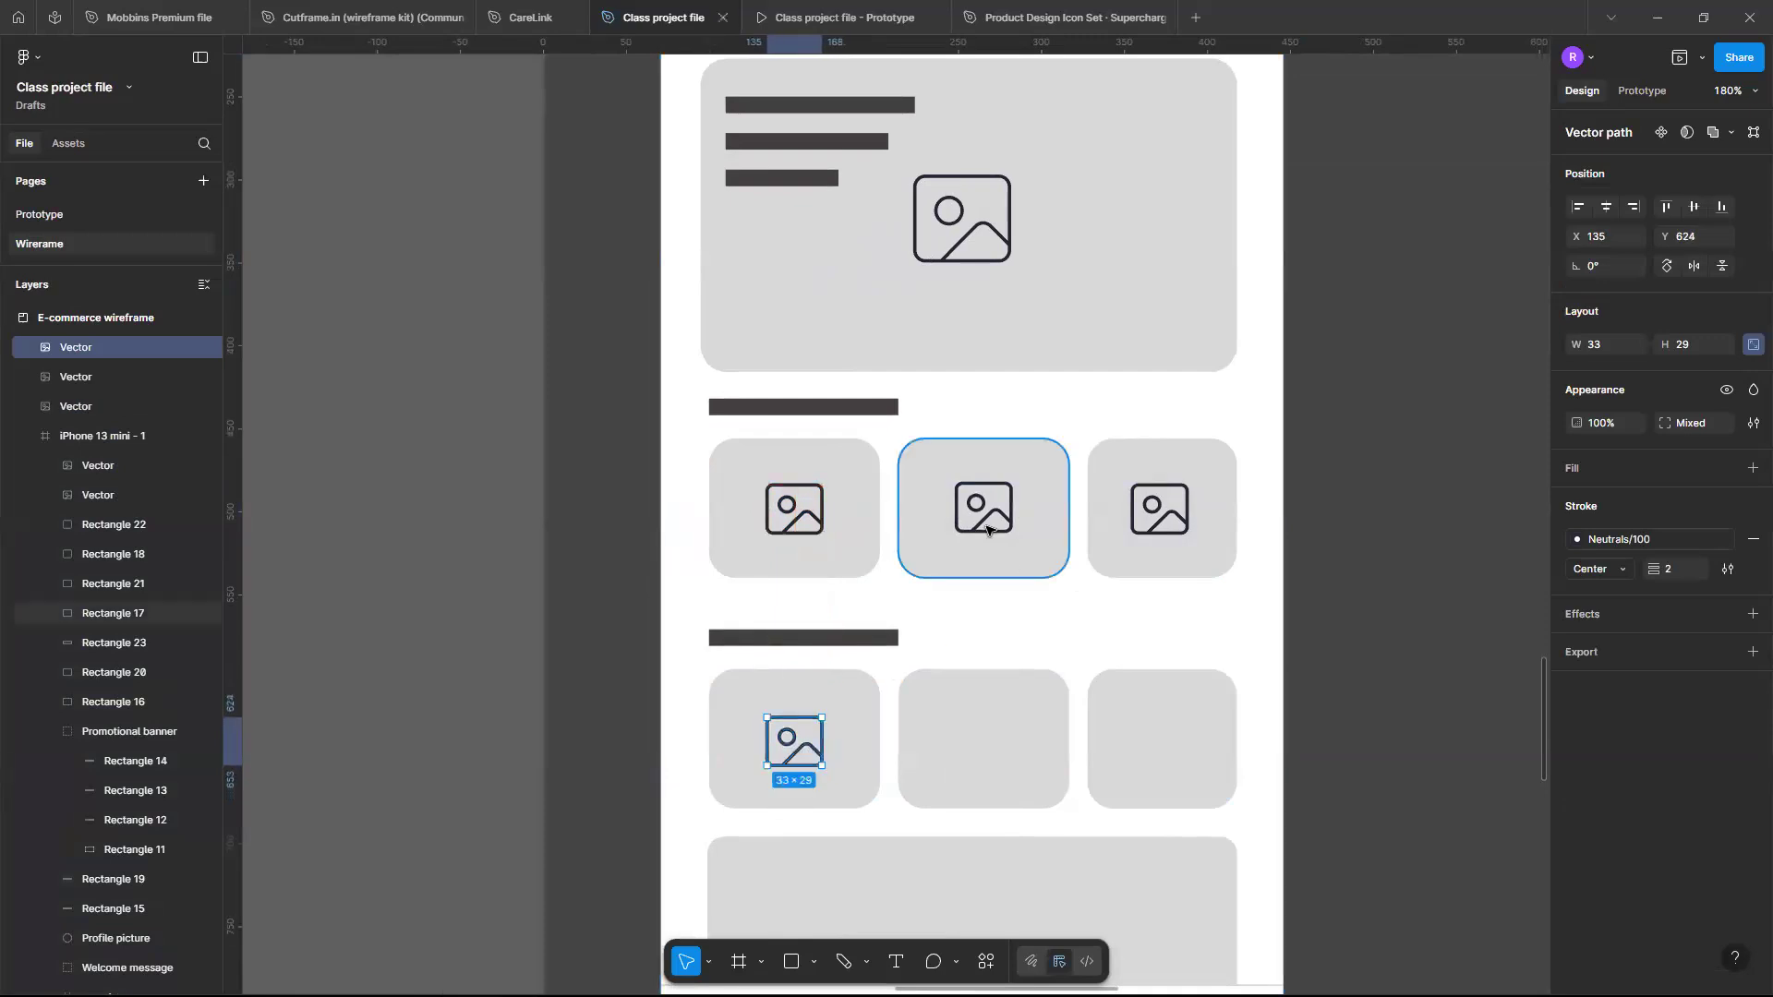
- Duplicate the middle and right image icons into the second row's remaining two product cards
click(987, 525)
drag(990, 756, 989, 756)
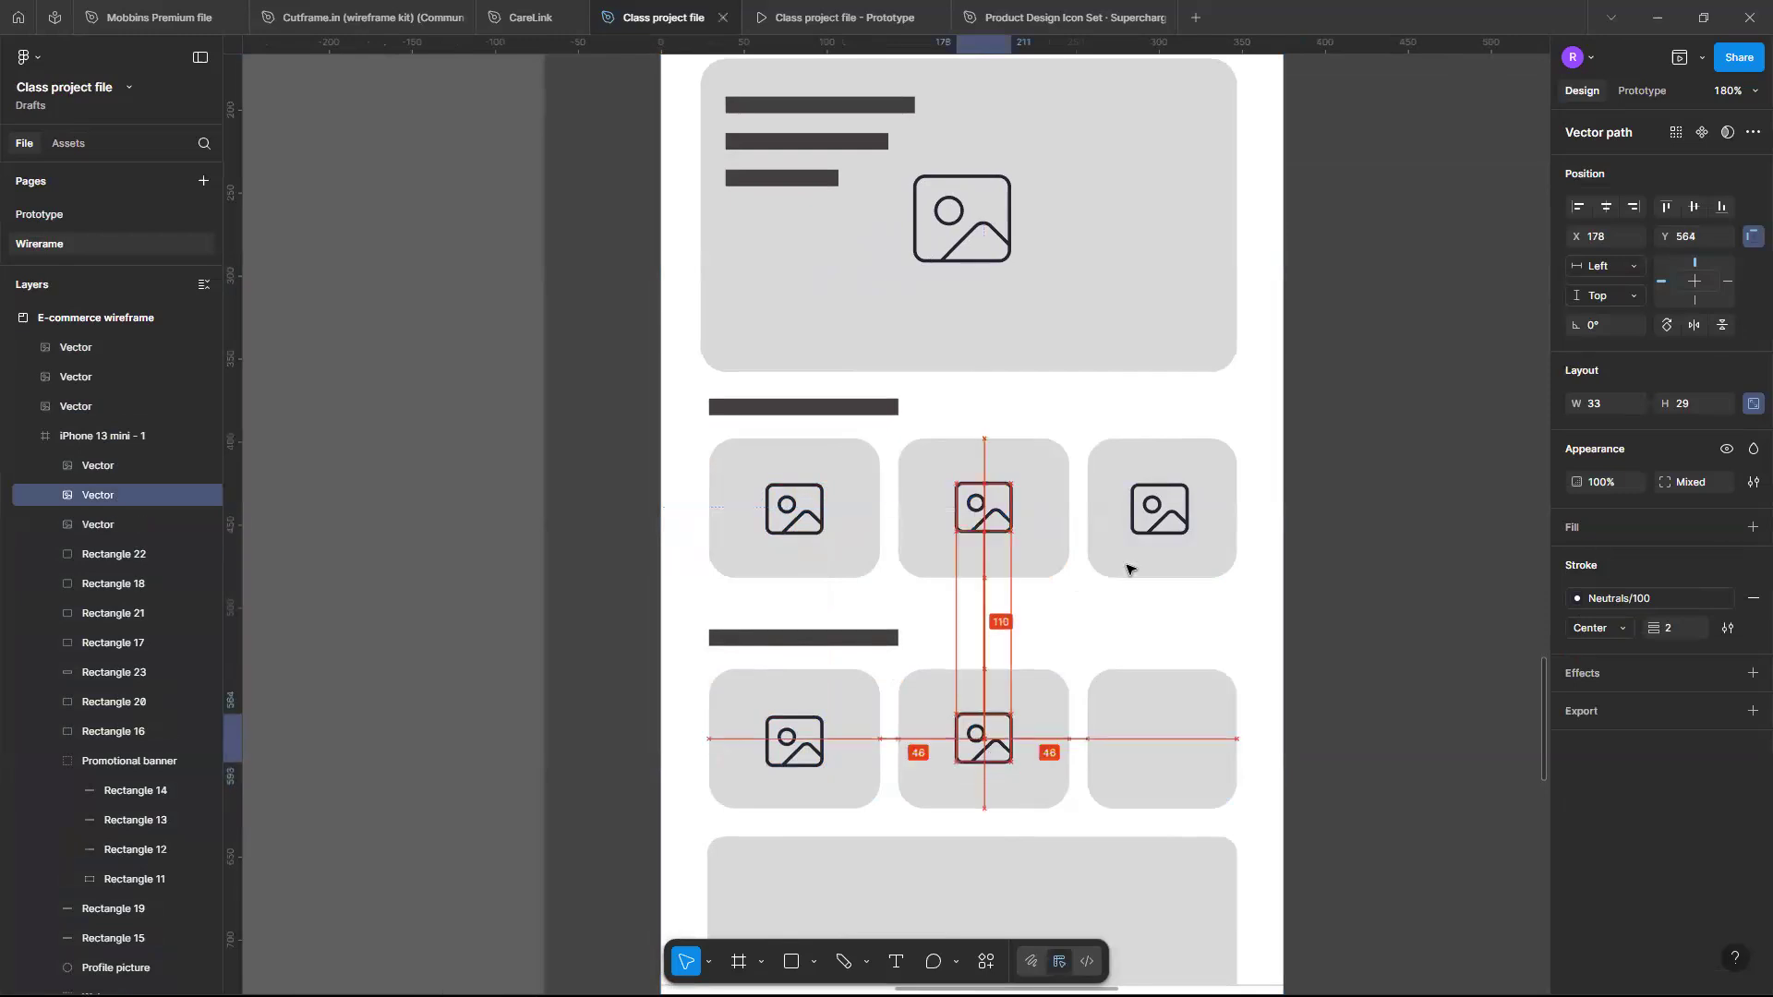
click(1174, 522)
drag(1174, 522, 1172, 760)
key(Up)
key(Up)
key(Up)
key(Up)
key(Up)
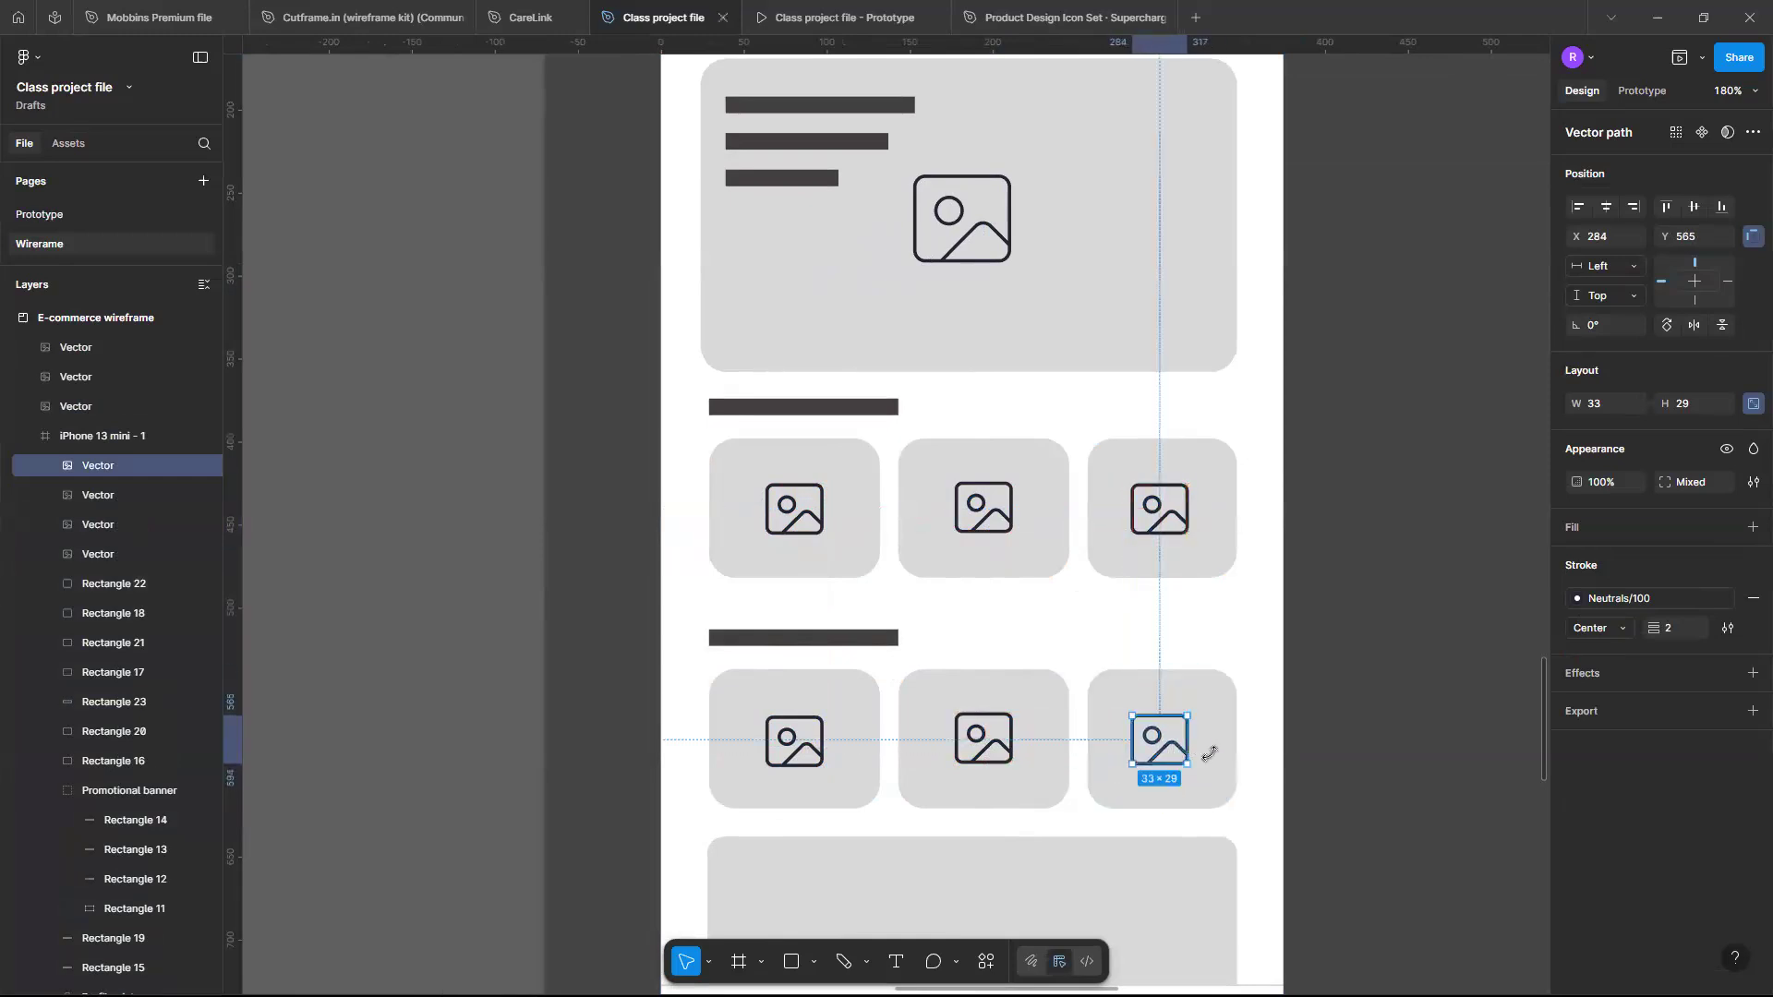
click(1316, 728)
- Review the wireframe layout across the whole phone frame
ctrl+scroll(1316, 729, down, 5)
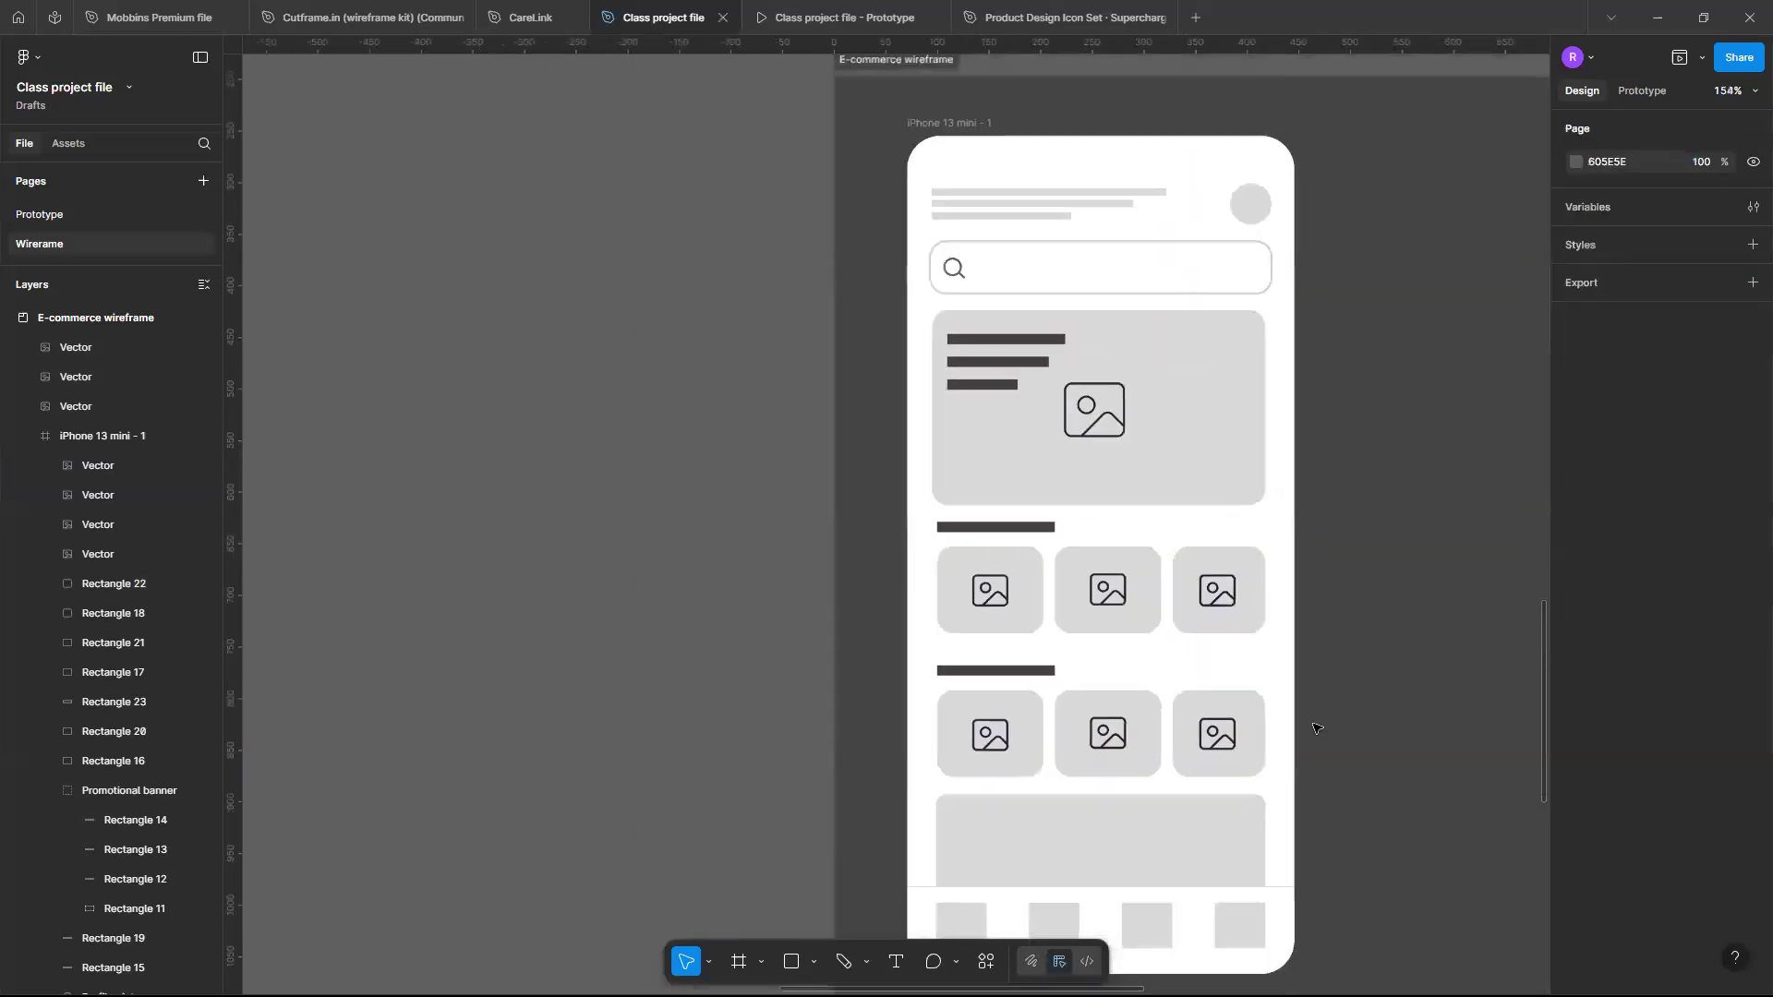
ctrl+scroll(1316, 728, down, 3)
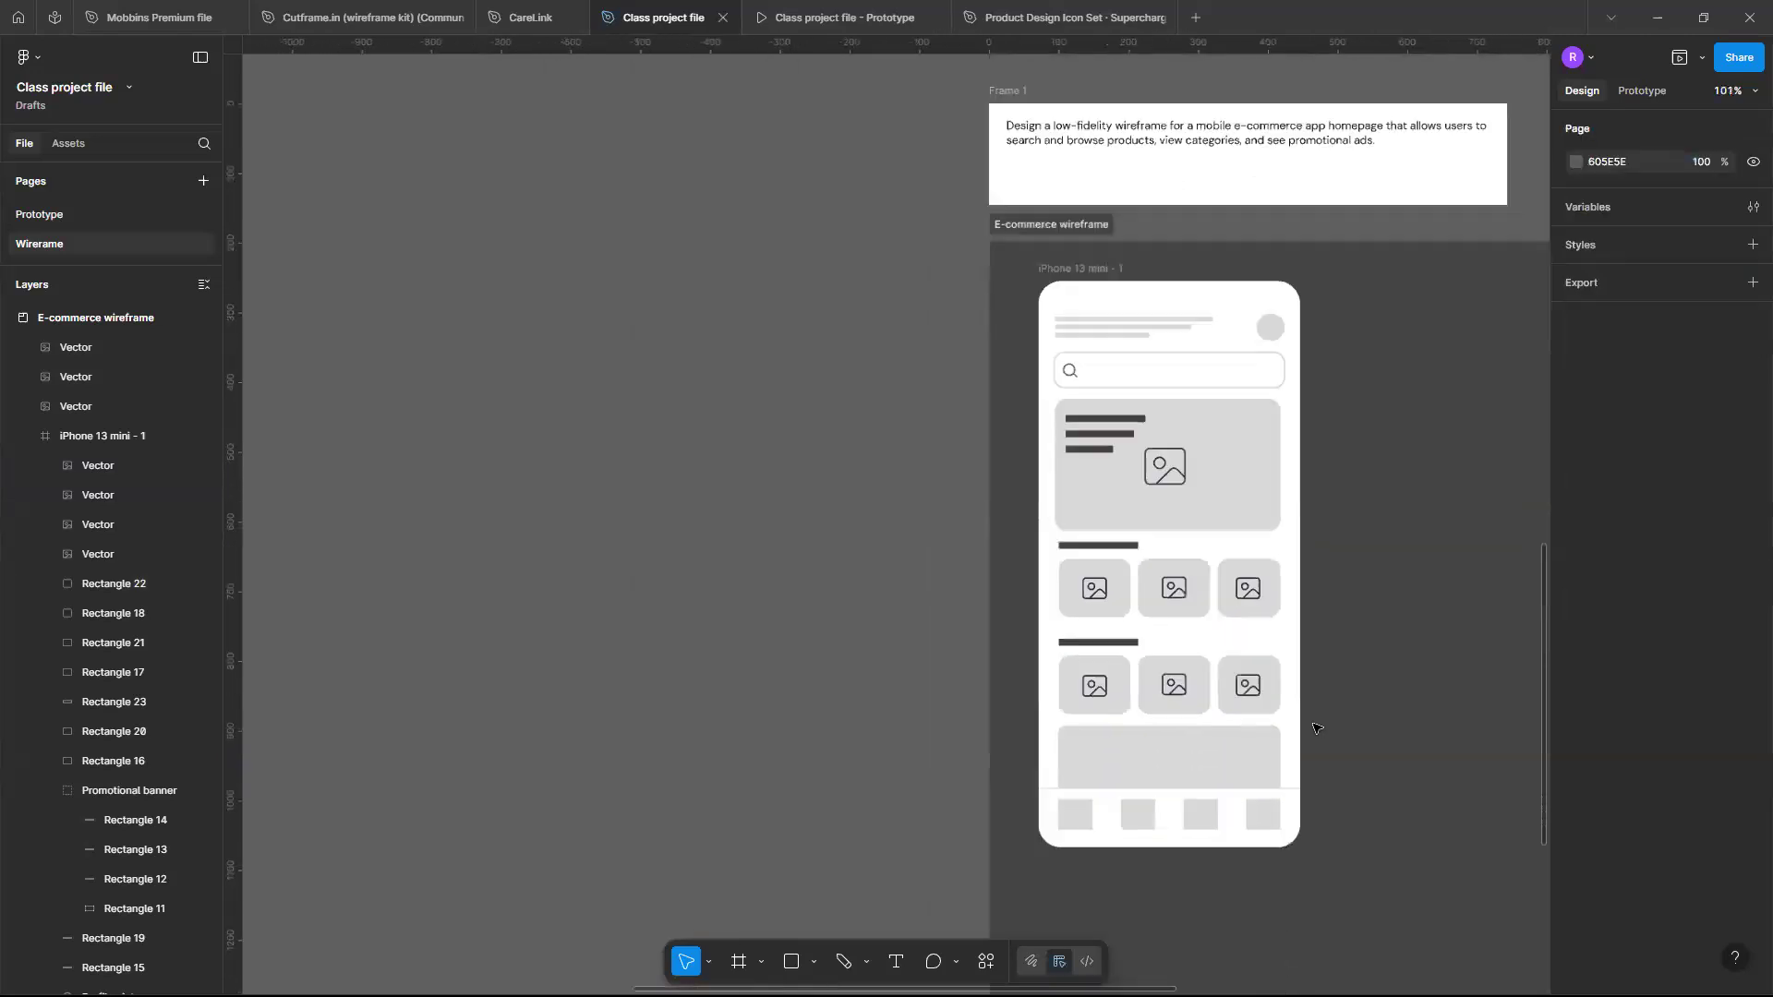
ctrl+scroll(1189, 566, up, 3)
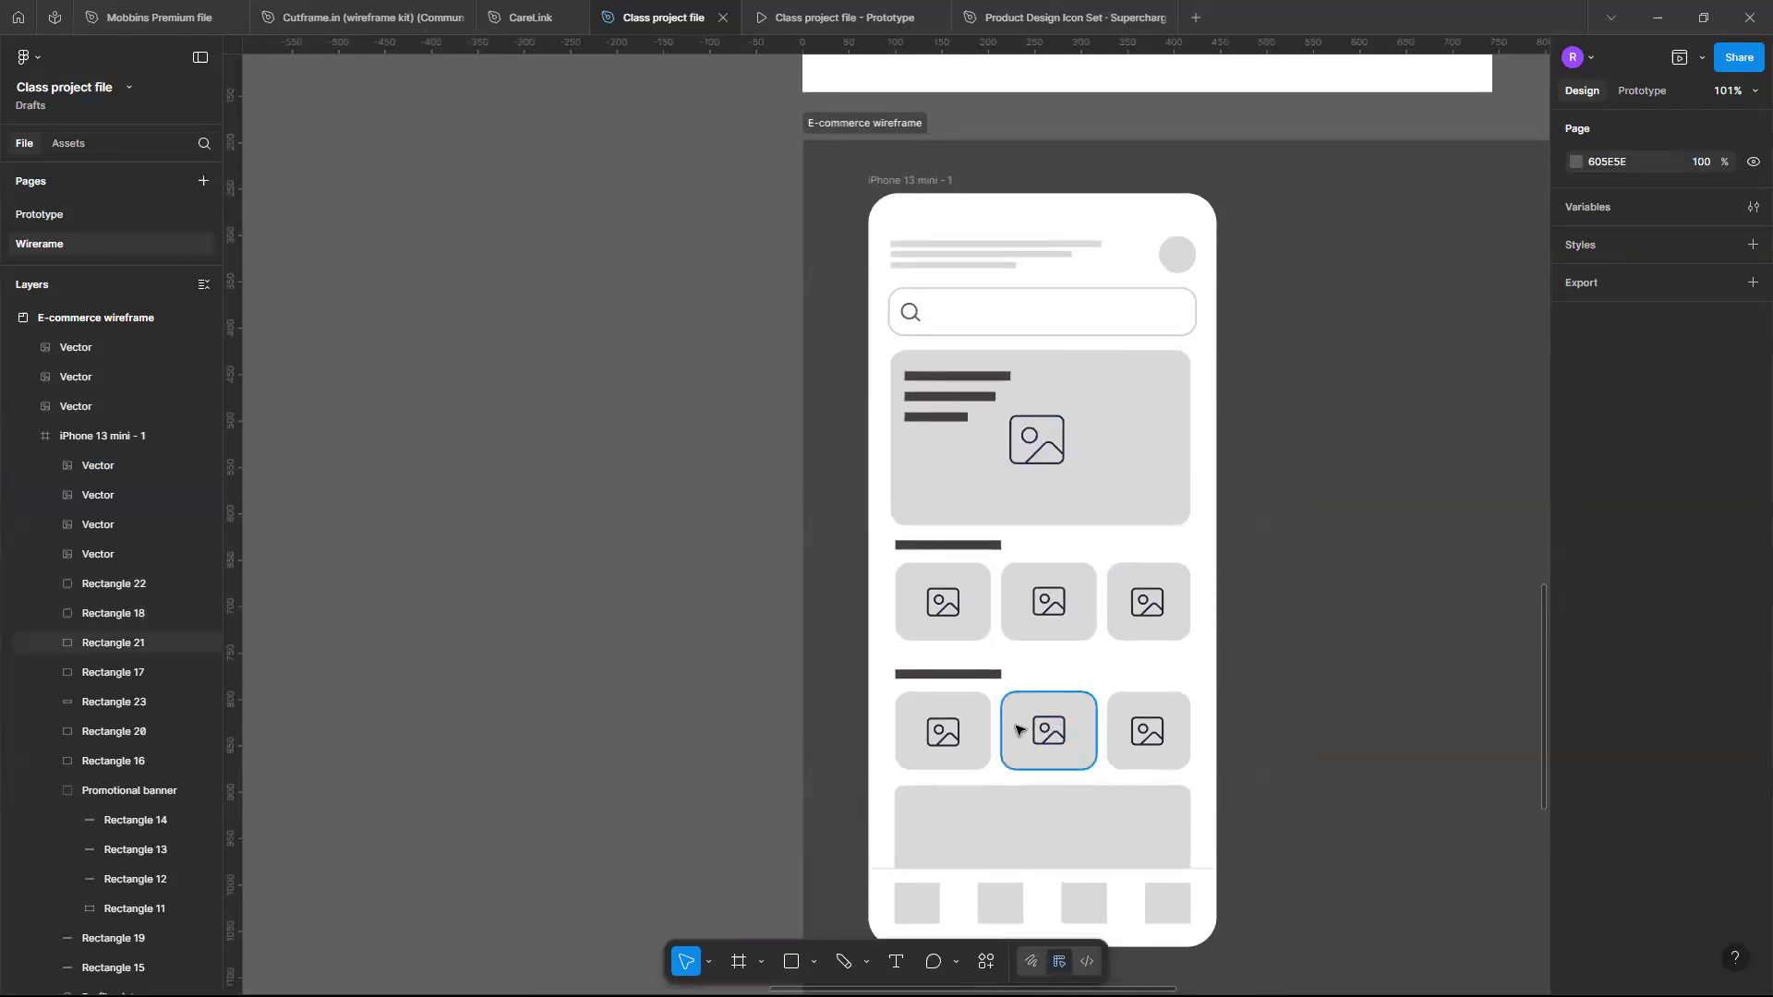
scroll(1013, 785, down, 1)
scroll(1046, 793, down, 3)
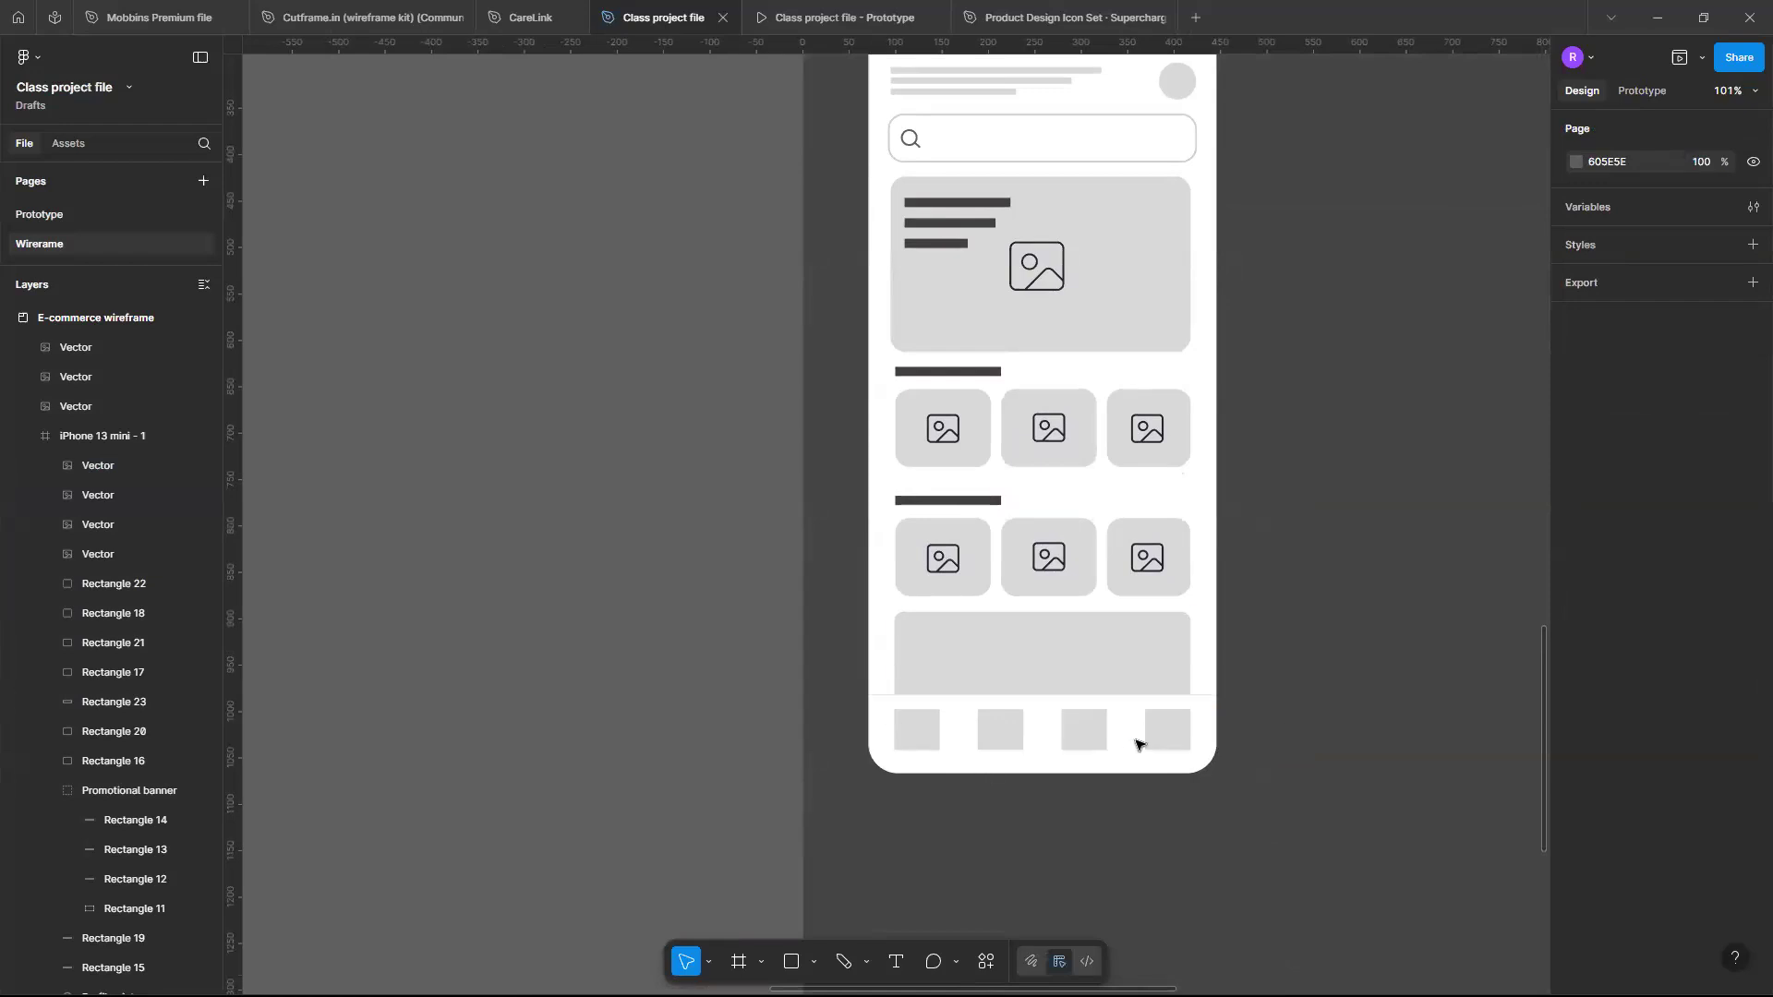
scroll(1136, 745, up, 5)
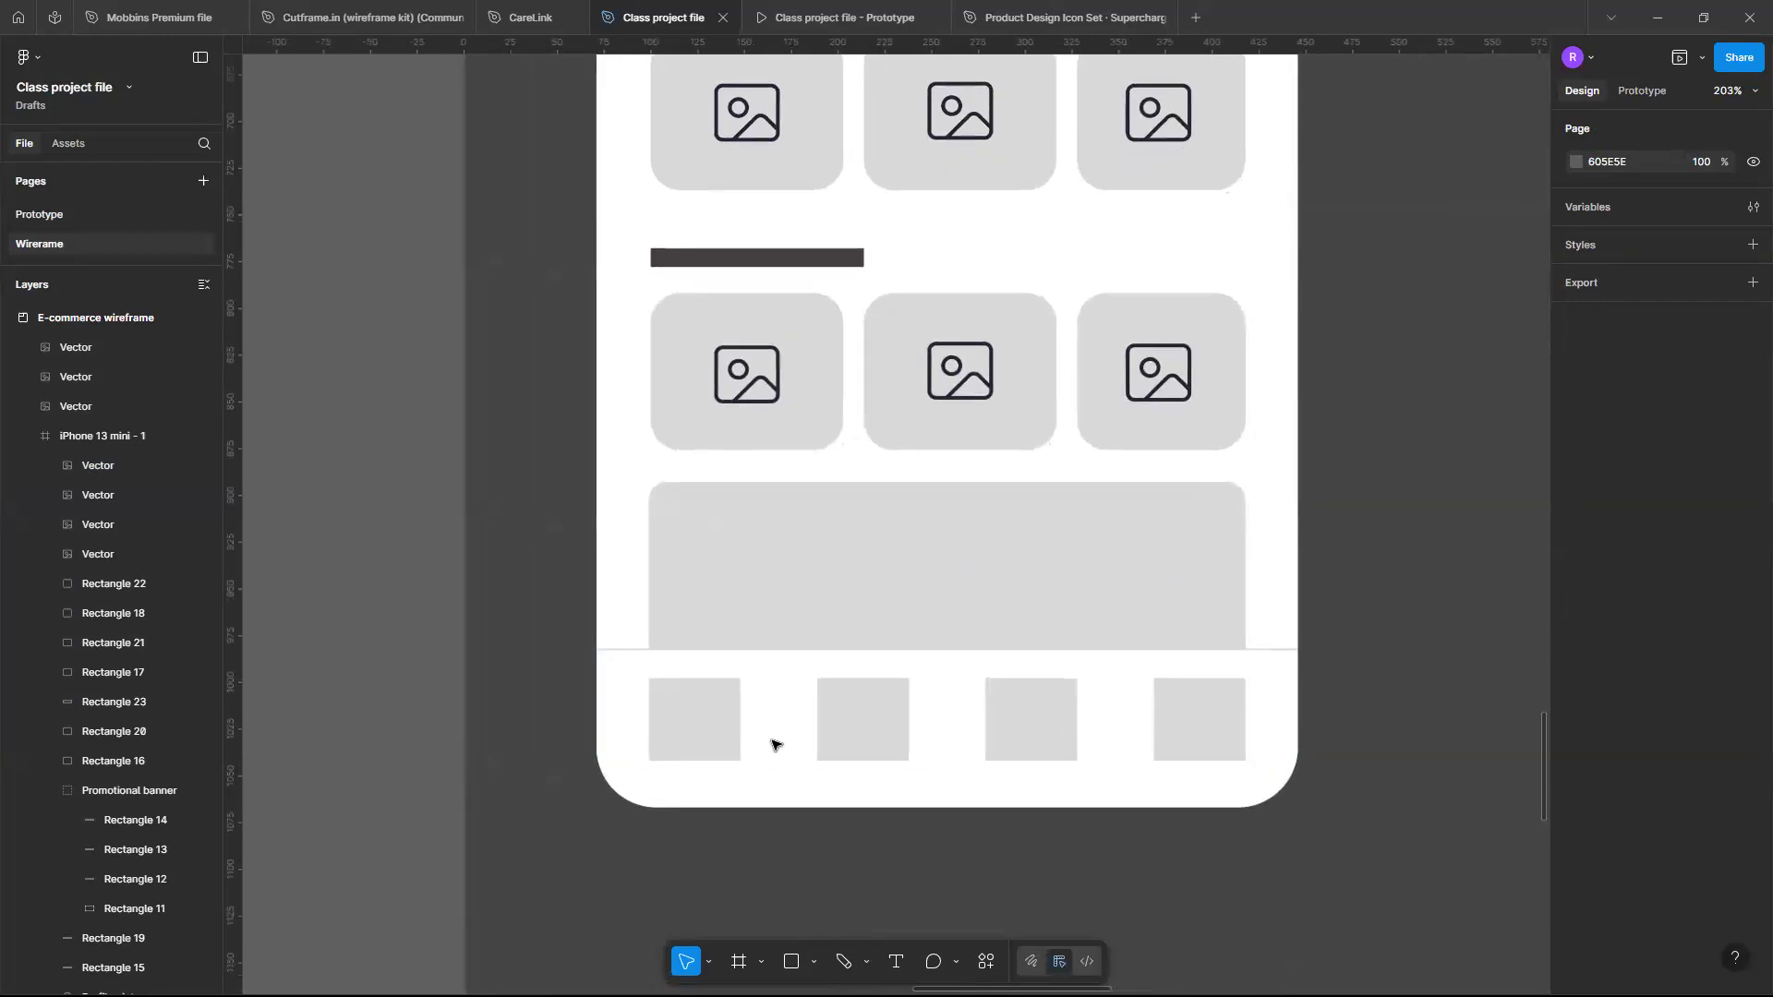
scroll(772, 741, down, 5)
scroll(772, 741, up, 6)
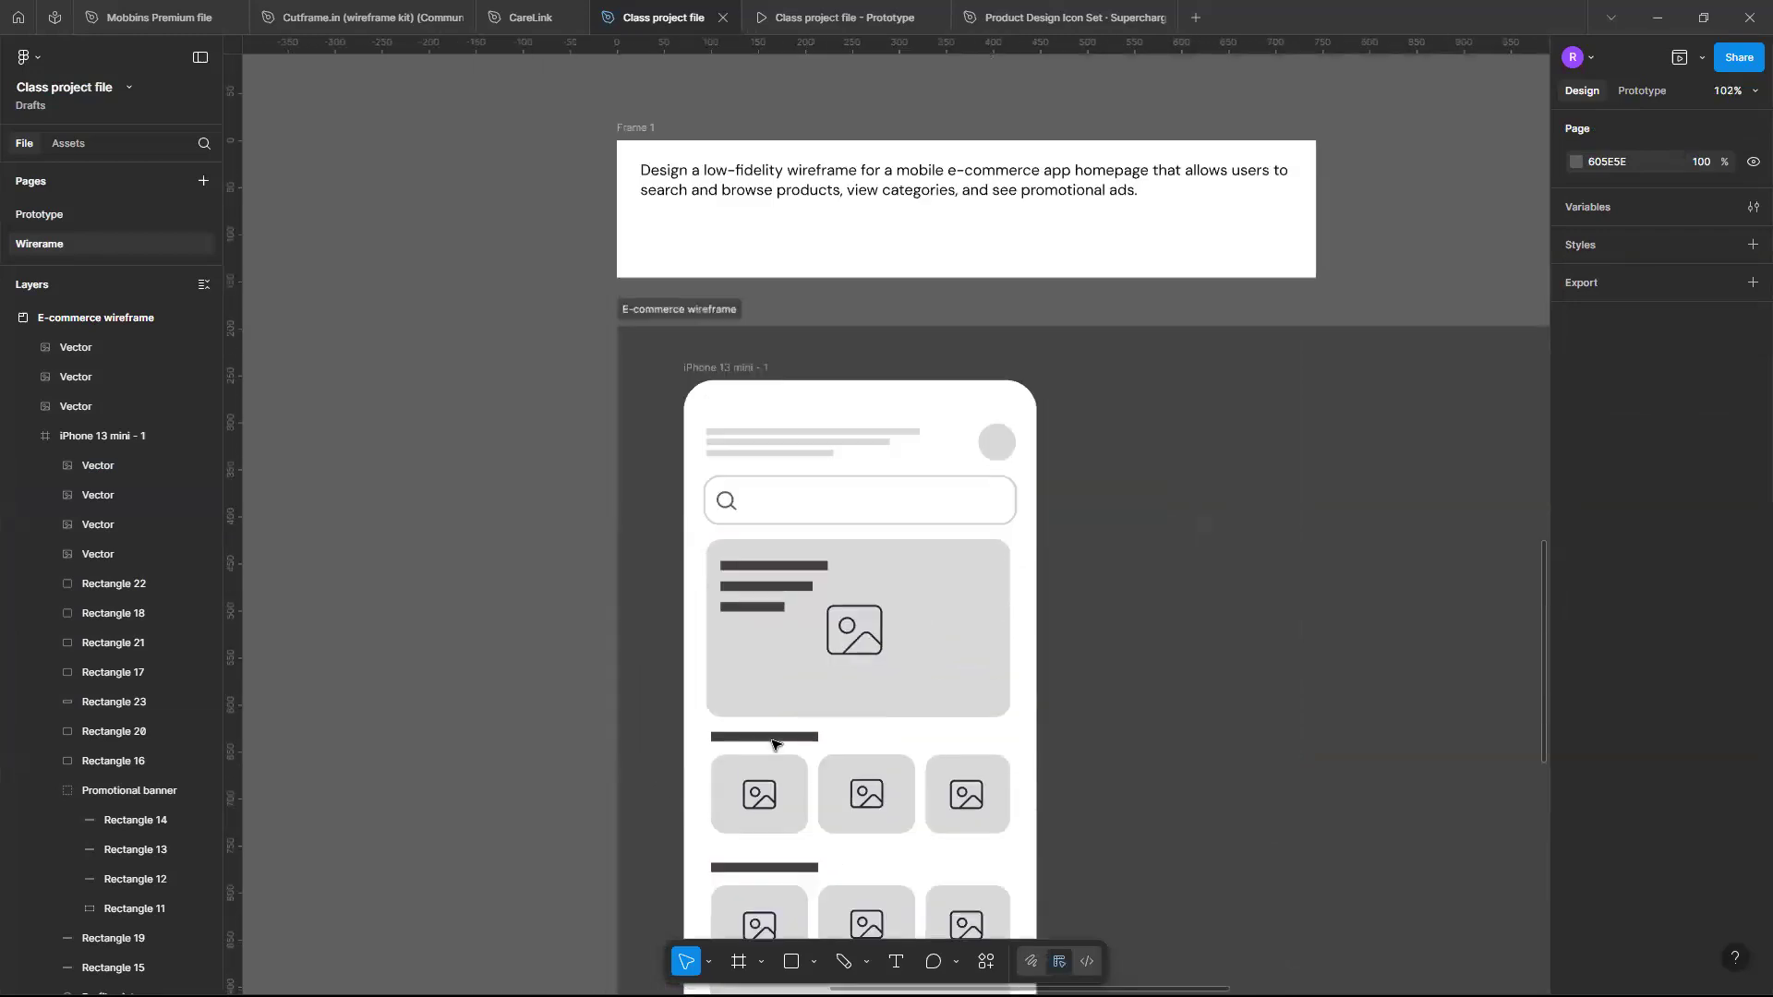
scroll(772, 741, down, 5)
- Duplicate the home icon from the icon set and place the copy to its right
scroll(772, 740, left, 4)
scroll(683, 292, up, 5)
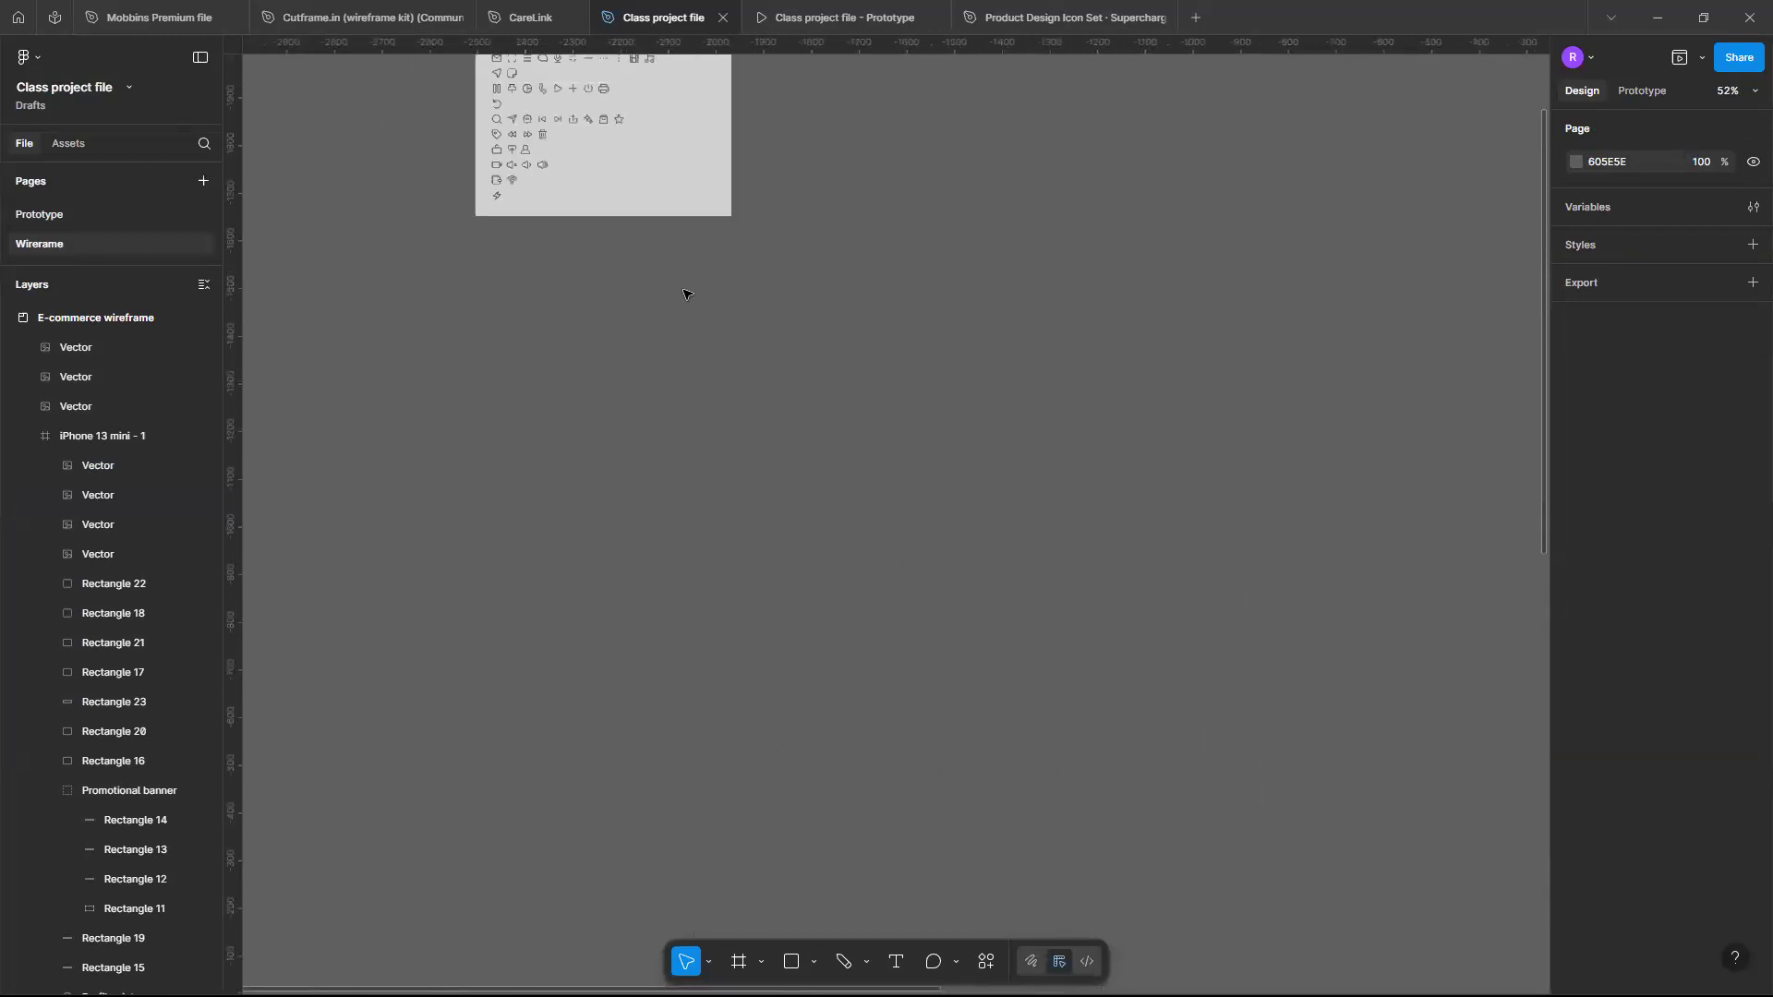
scroll(684, 289, left, 8)
scroll(684, 289, up, 2)
scroll(831, 330, up, 4)
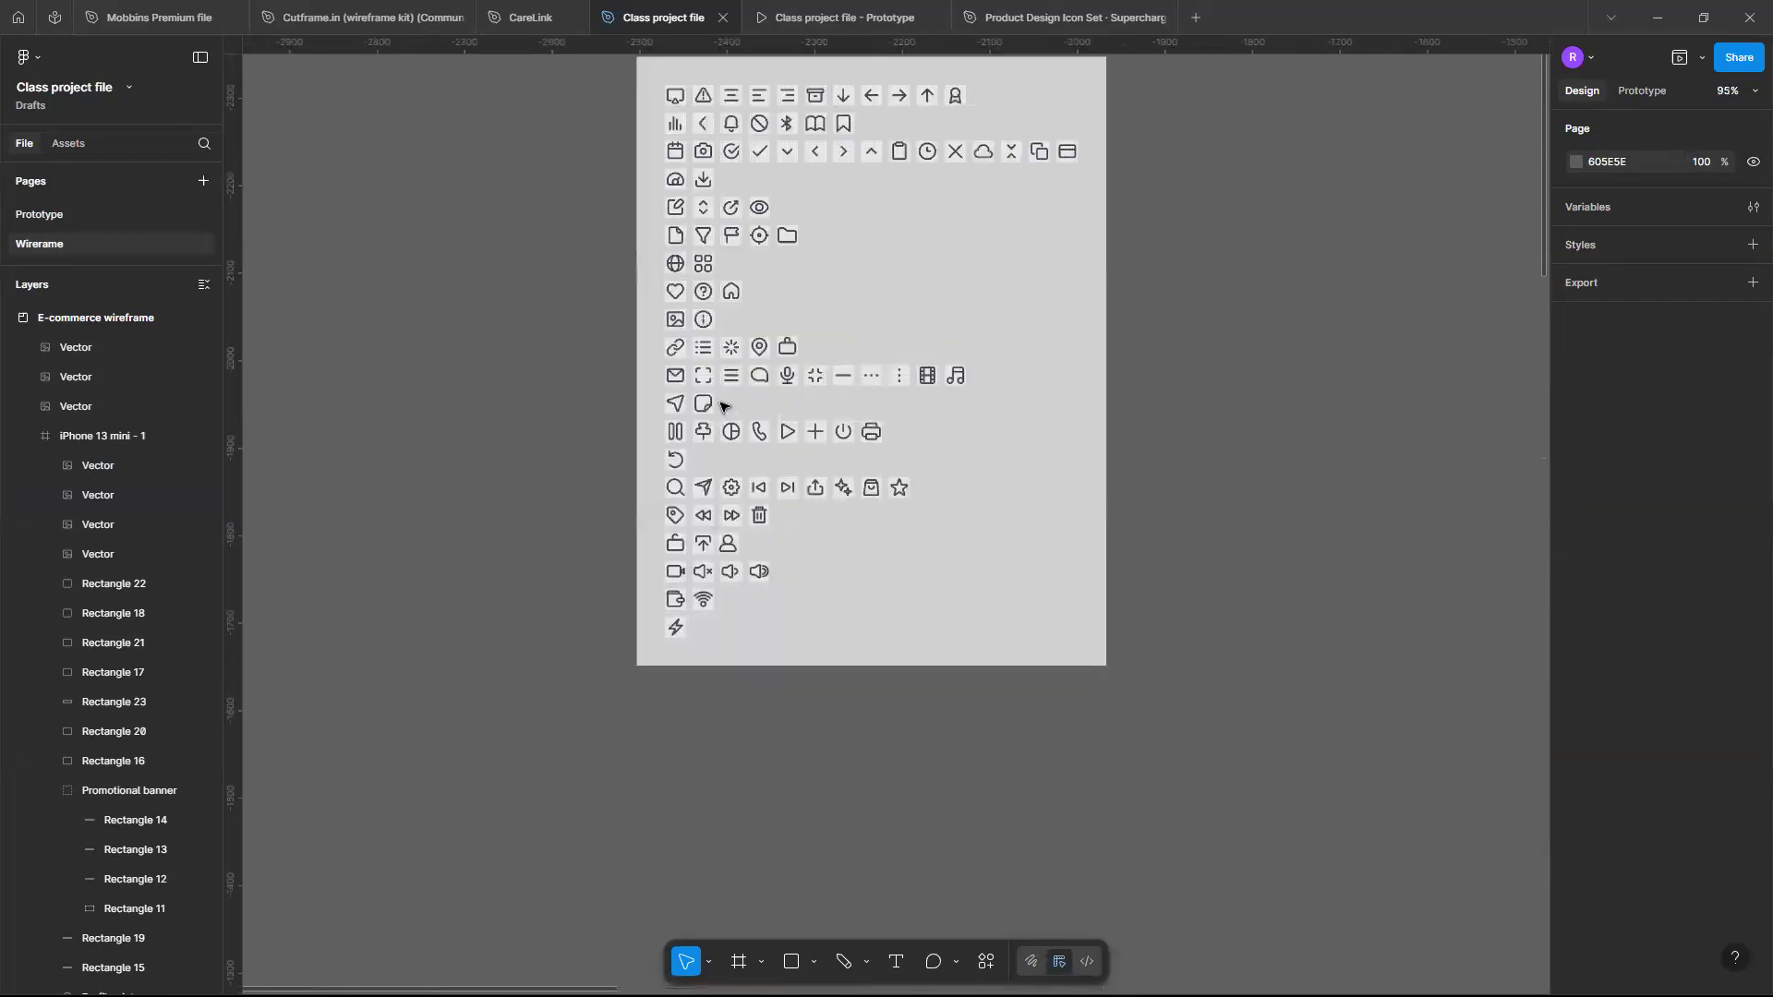
scroll(723, 406, up, 5)
scroll(723, 407, up, 2)
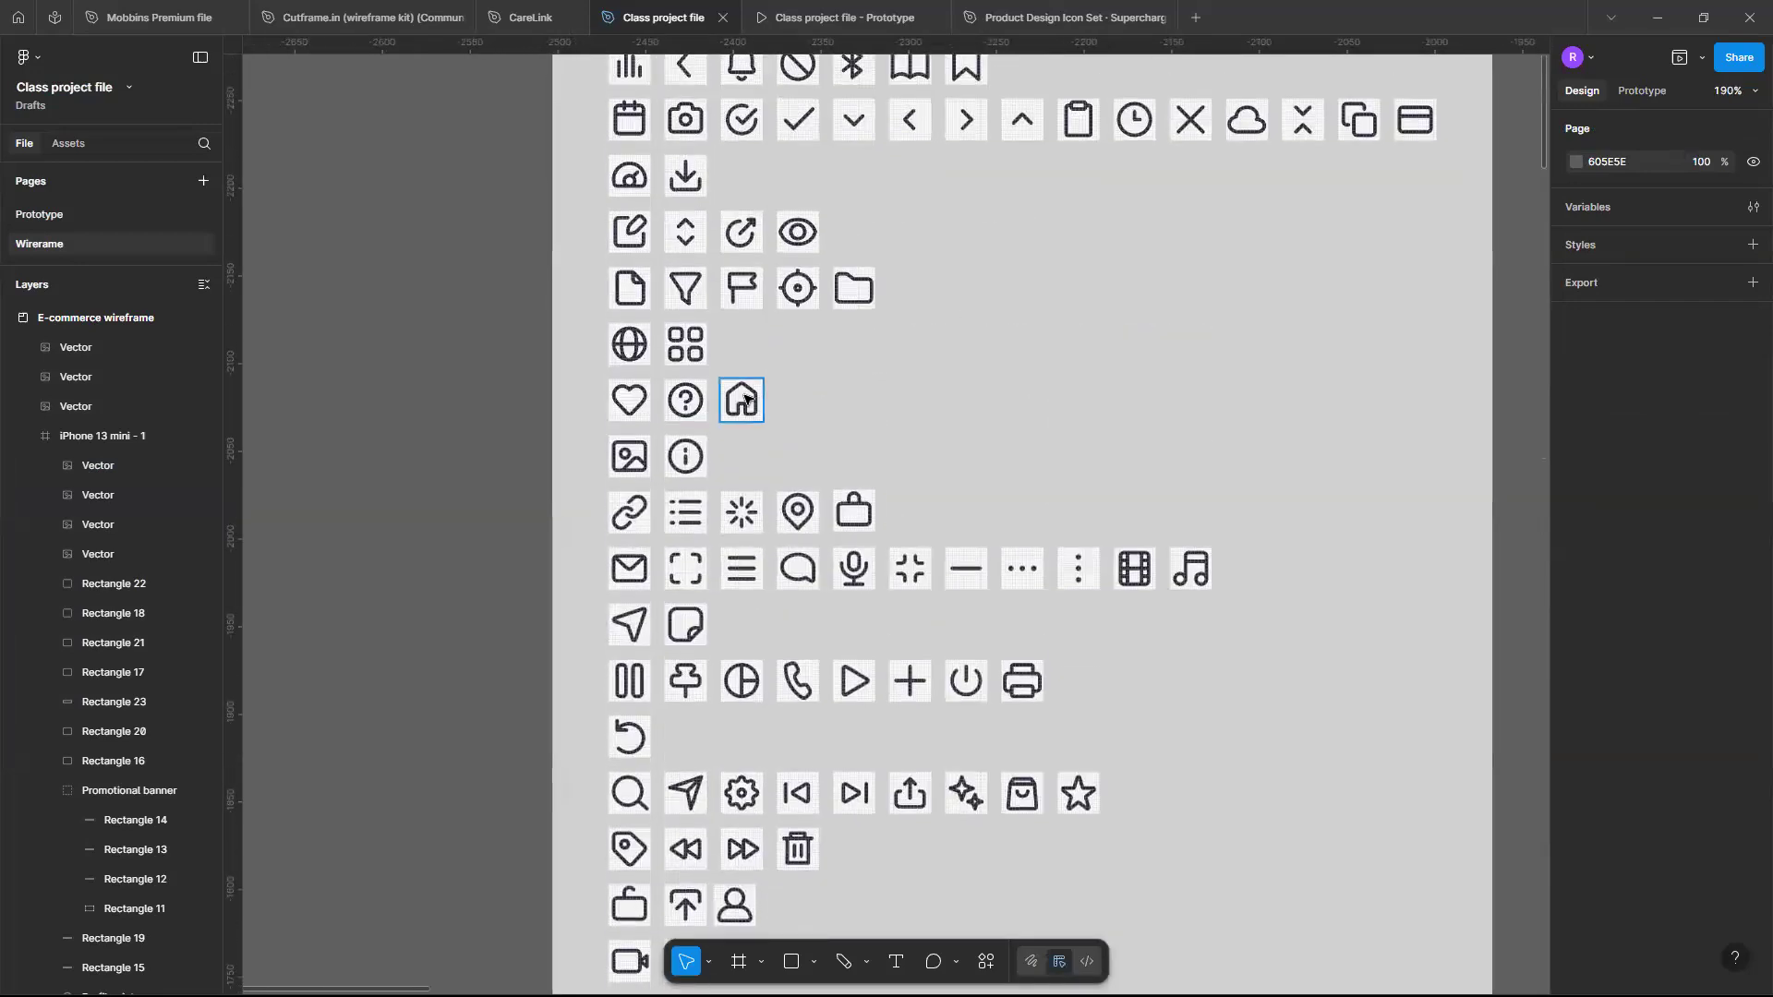
click(746, 399)
scroll(745, 399, up, 1)
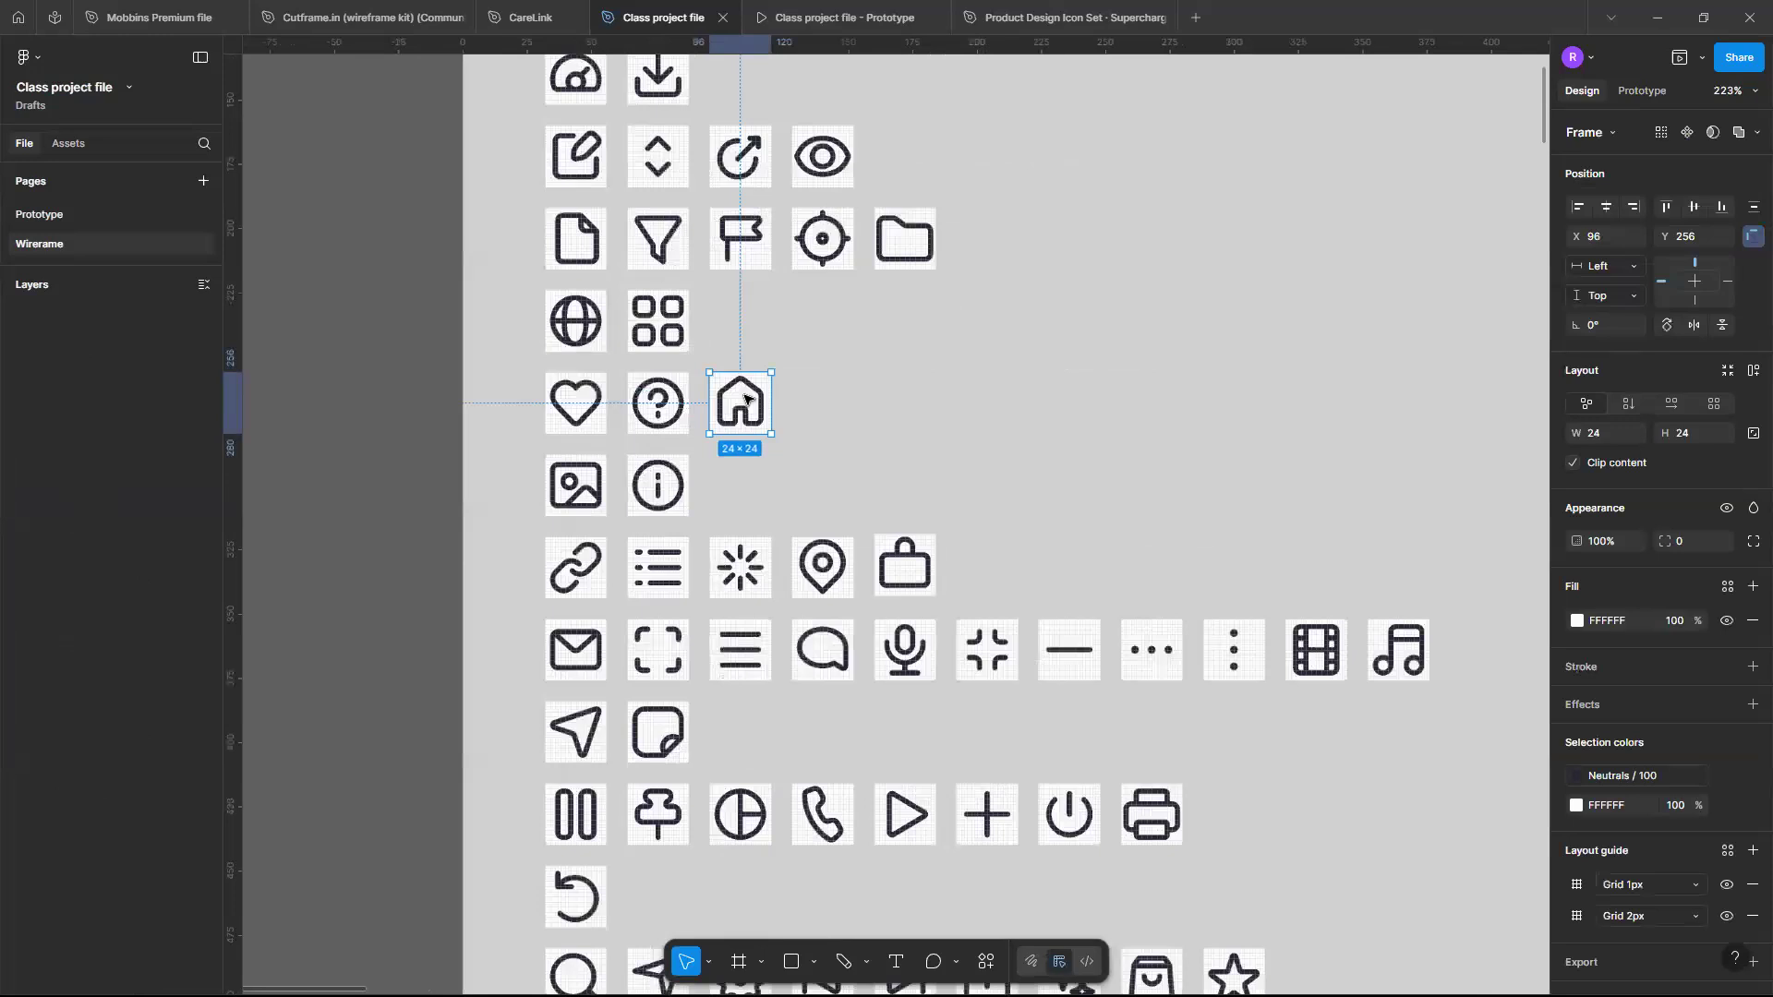
scroll(785, 397, up, 4)
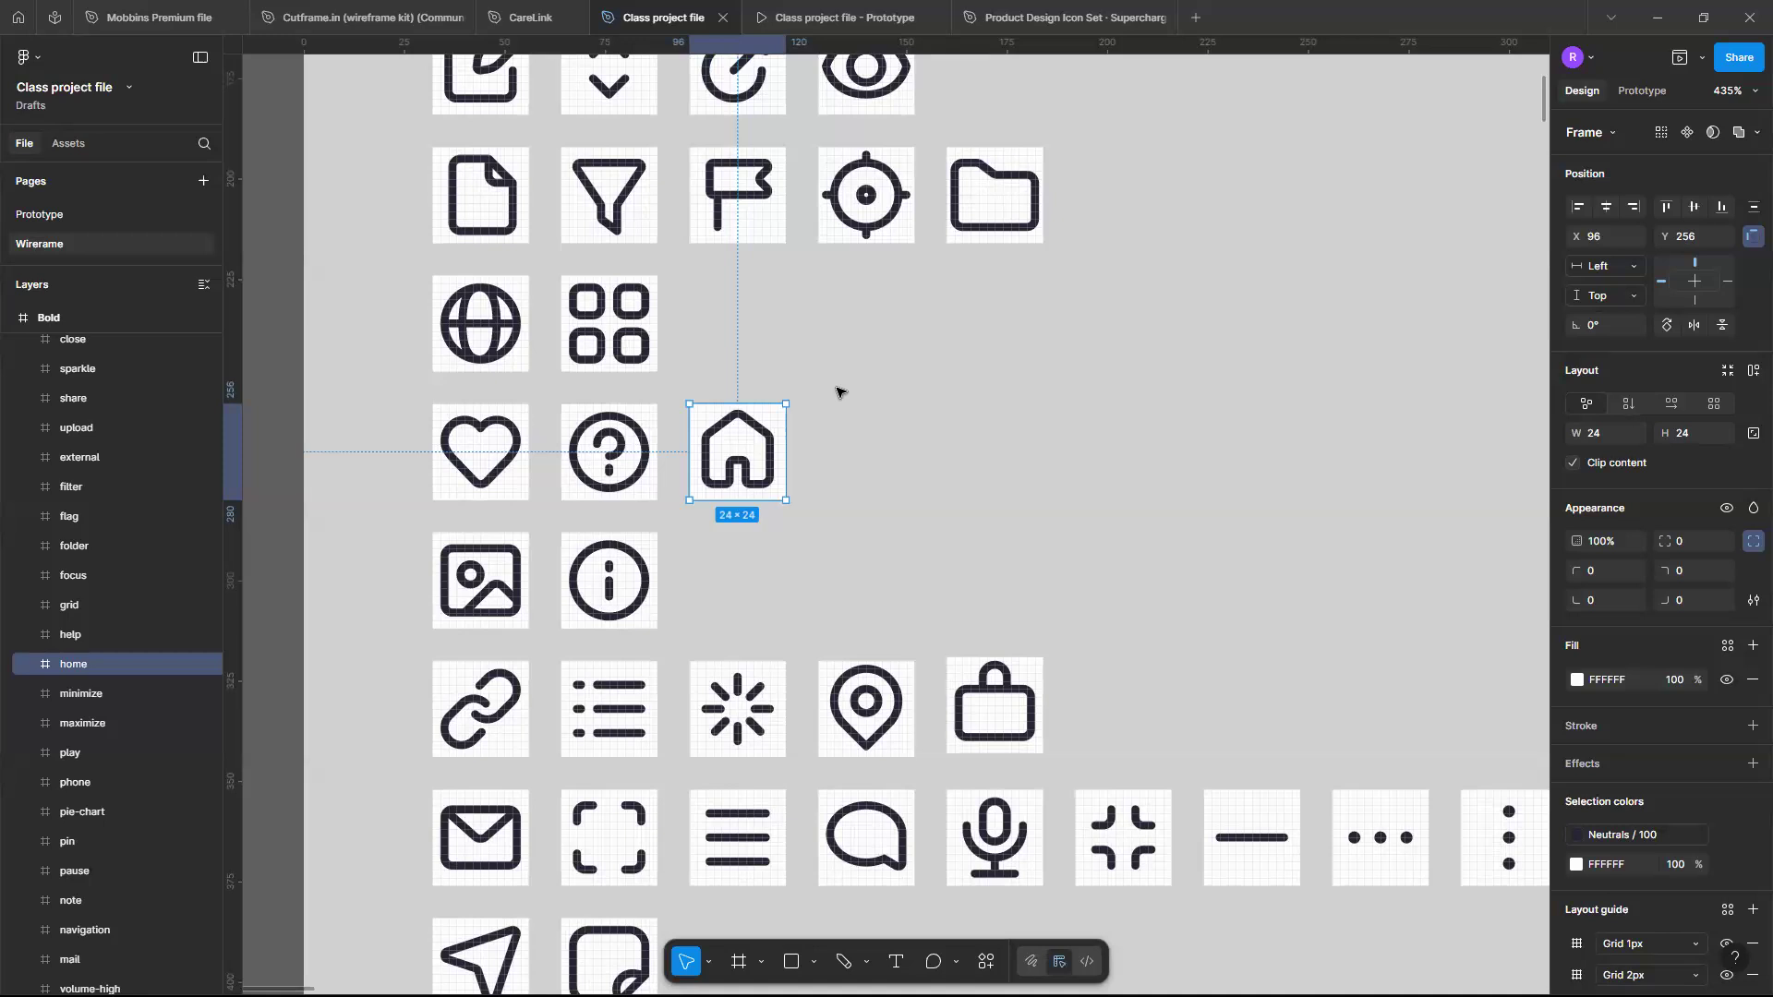
scroll(837, 391, down, 5)
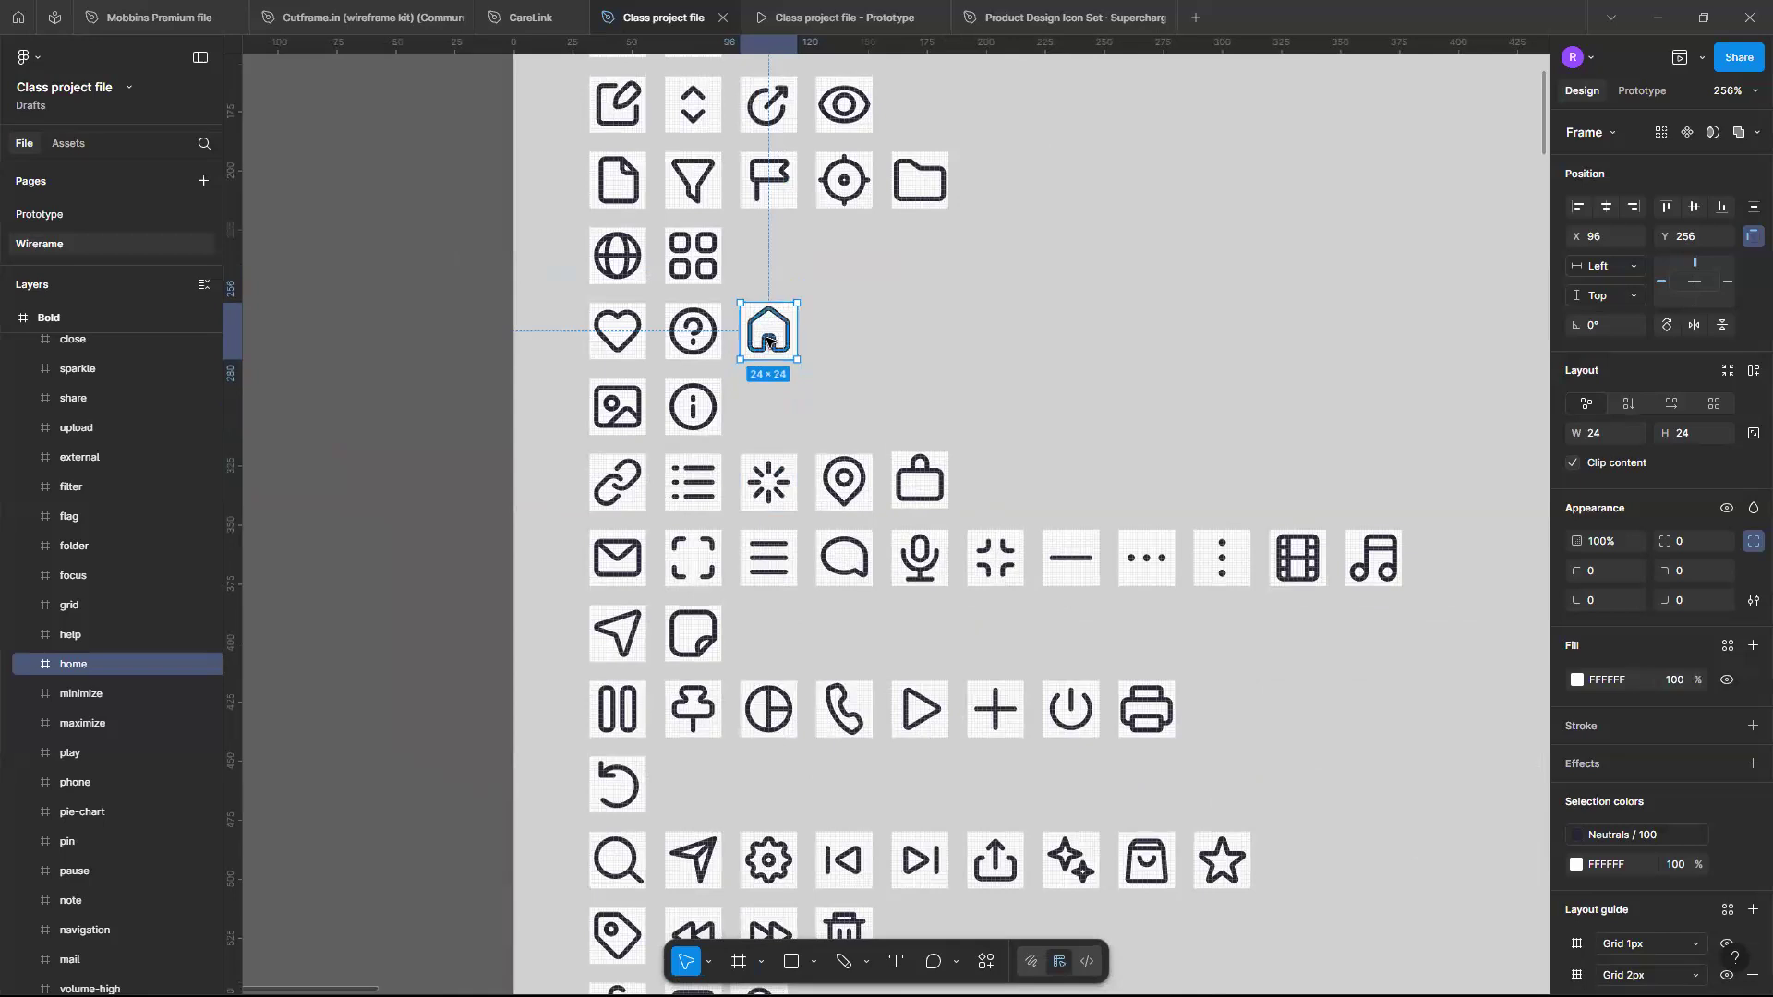
drag(767, 342, 1036, 332)
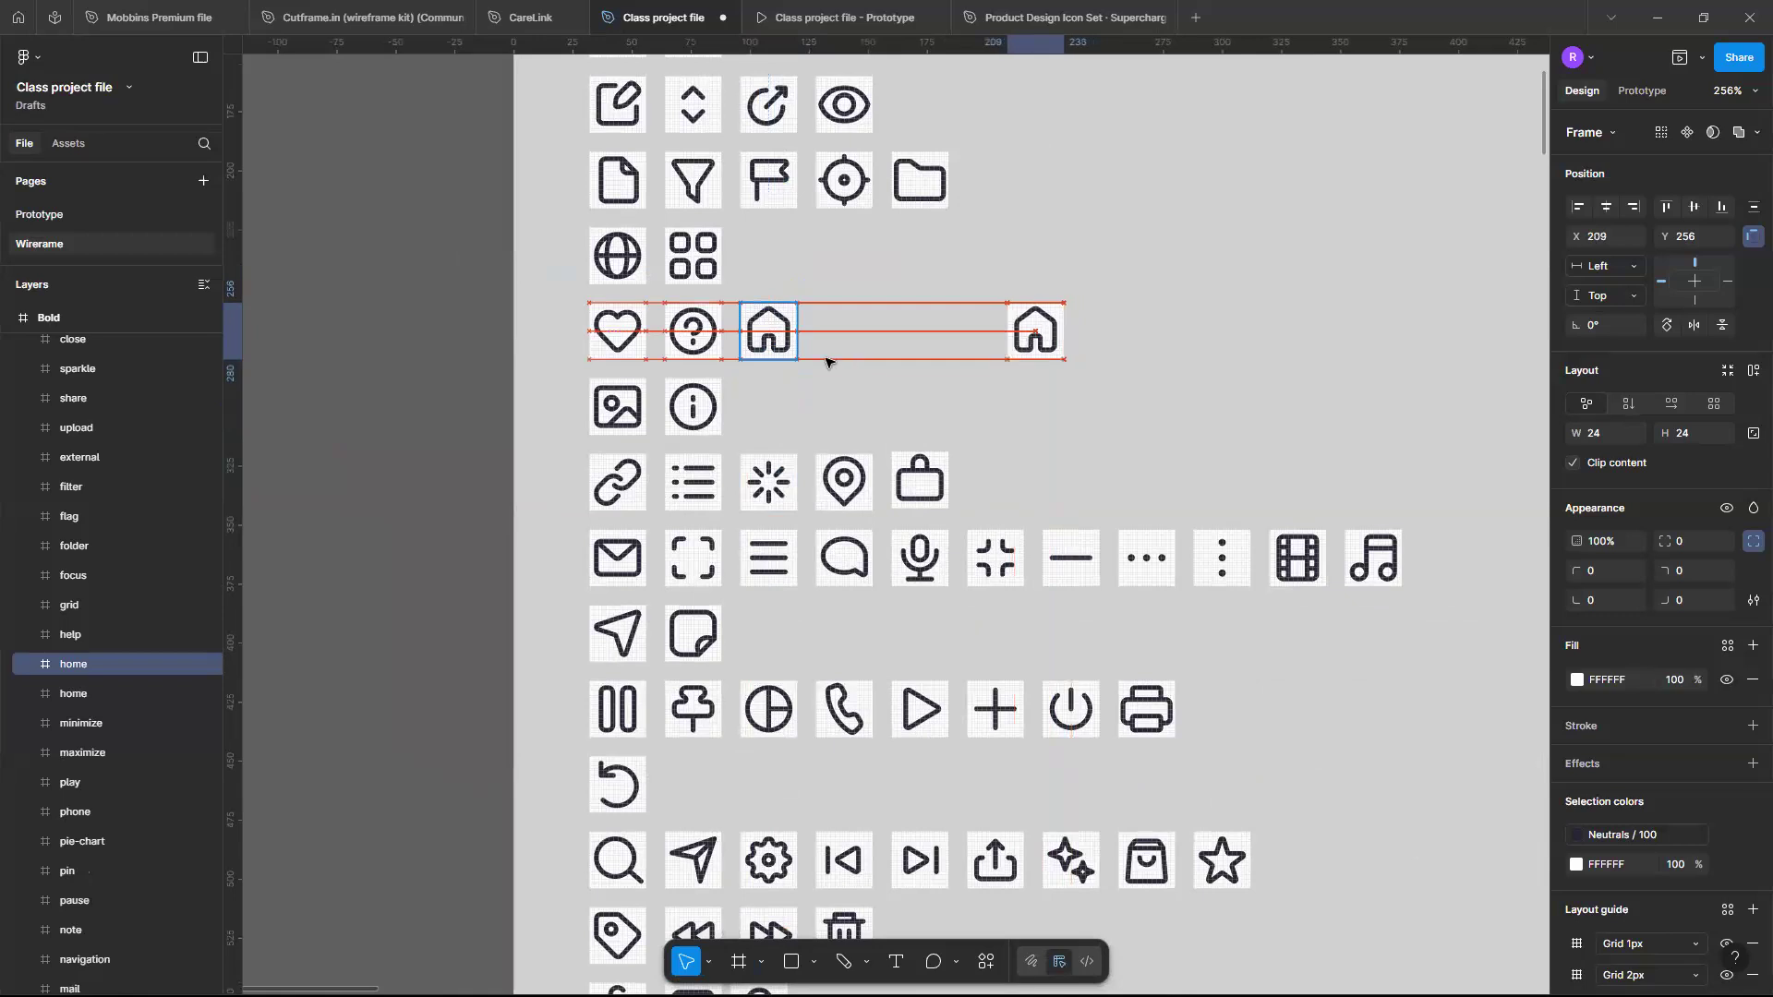
click(899, 344)
- Duplicate the store bag icon and place the copy beside the copied home icon
scroll(828, 661, down, 4)
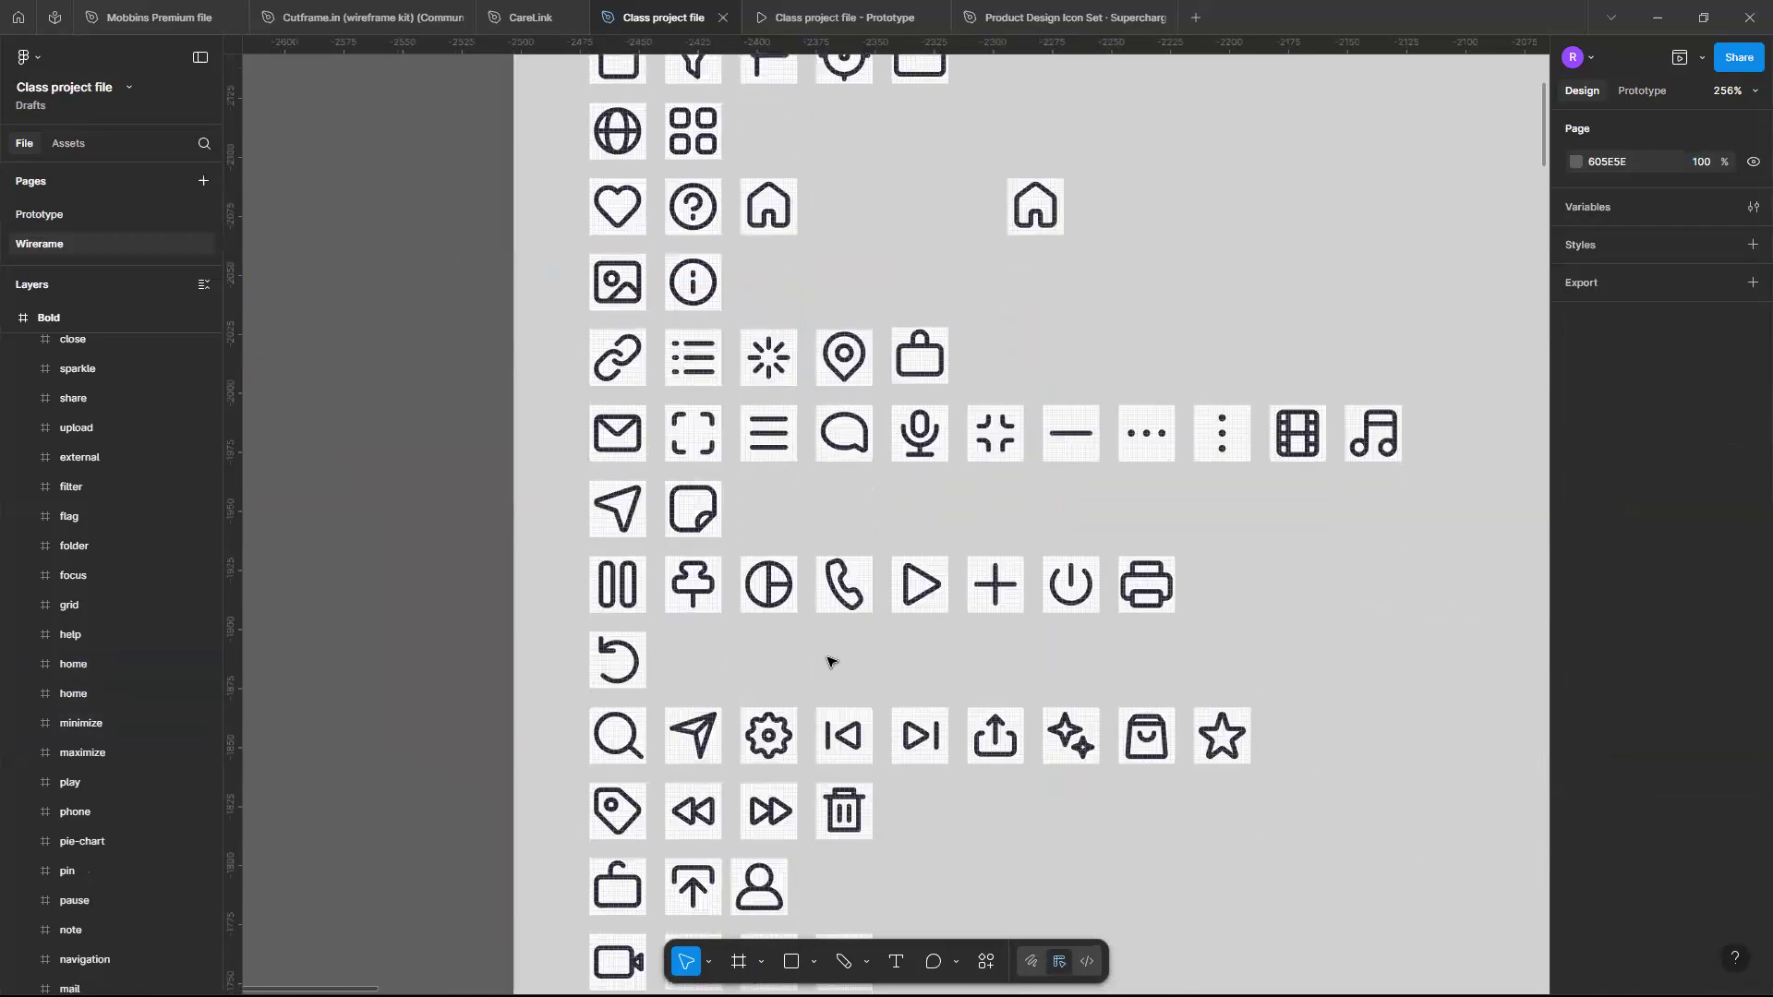
click(1147, 653)
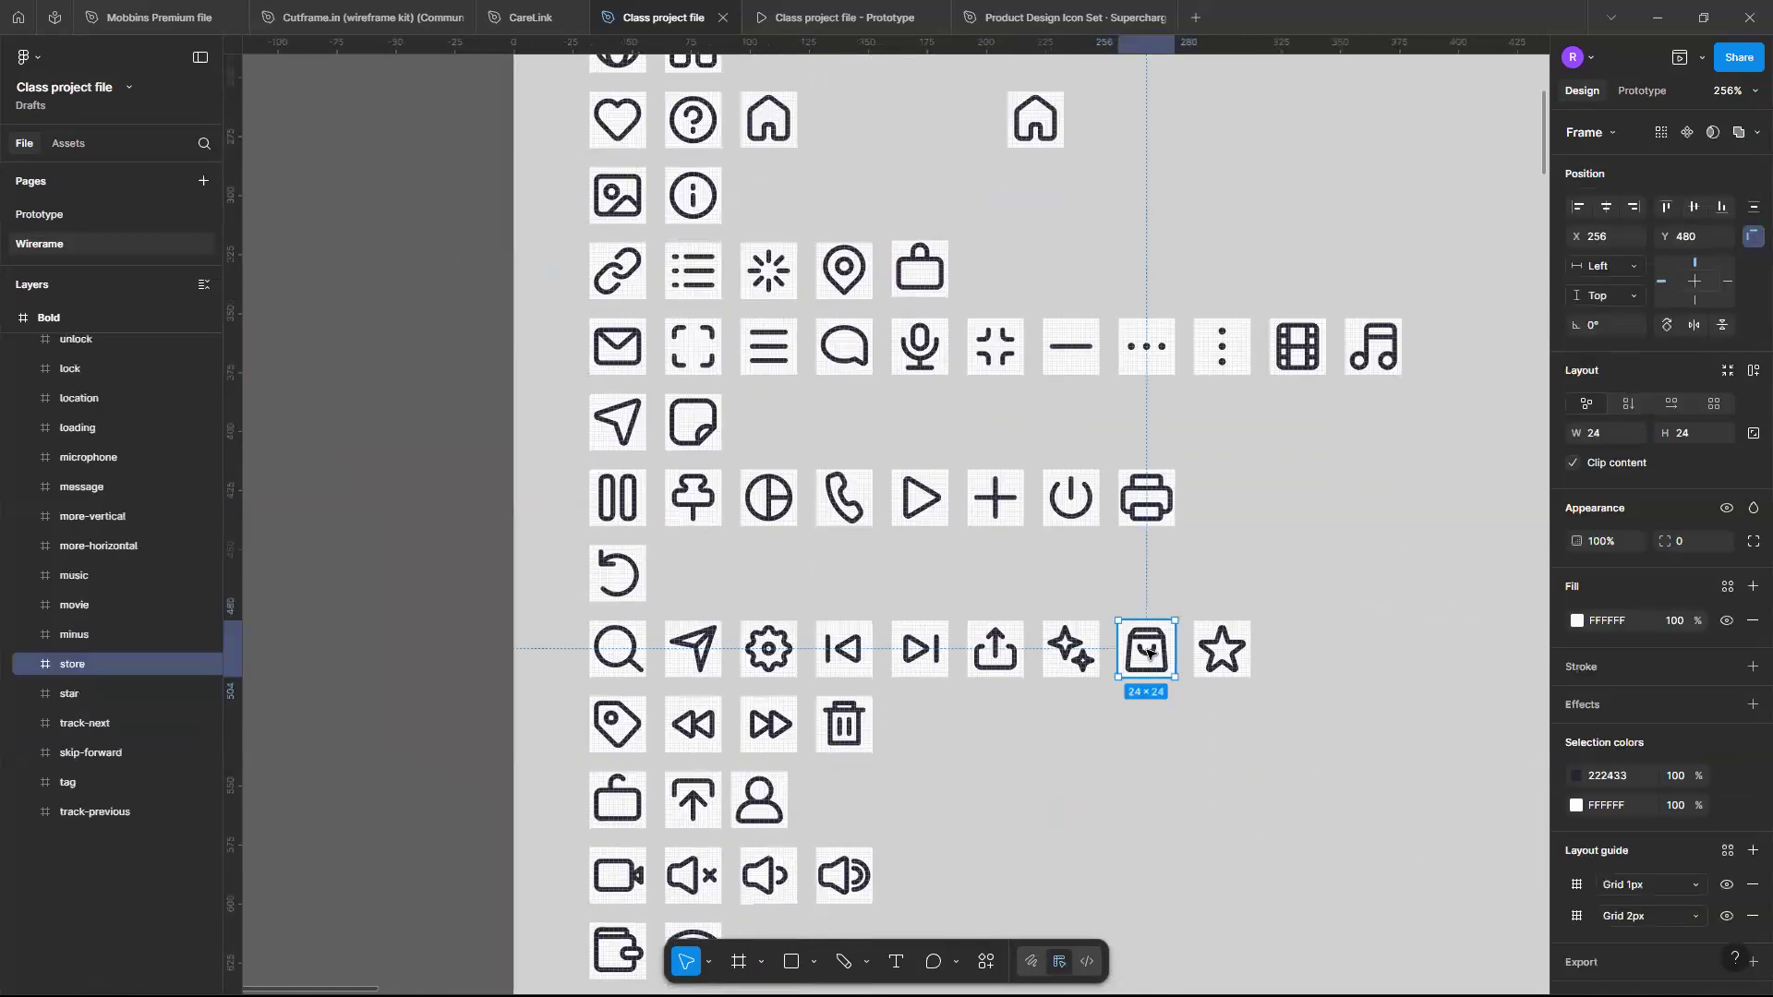
alt+drag(1148, 653, 1148, 222)
click(1128, 288)
scroll(991, 381, up, 4)
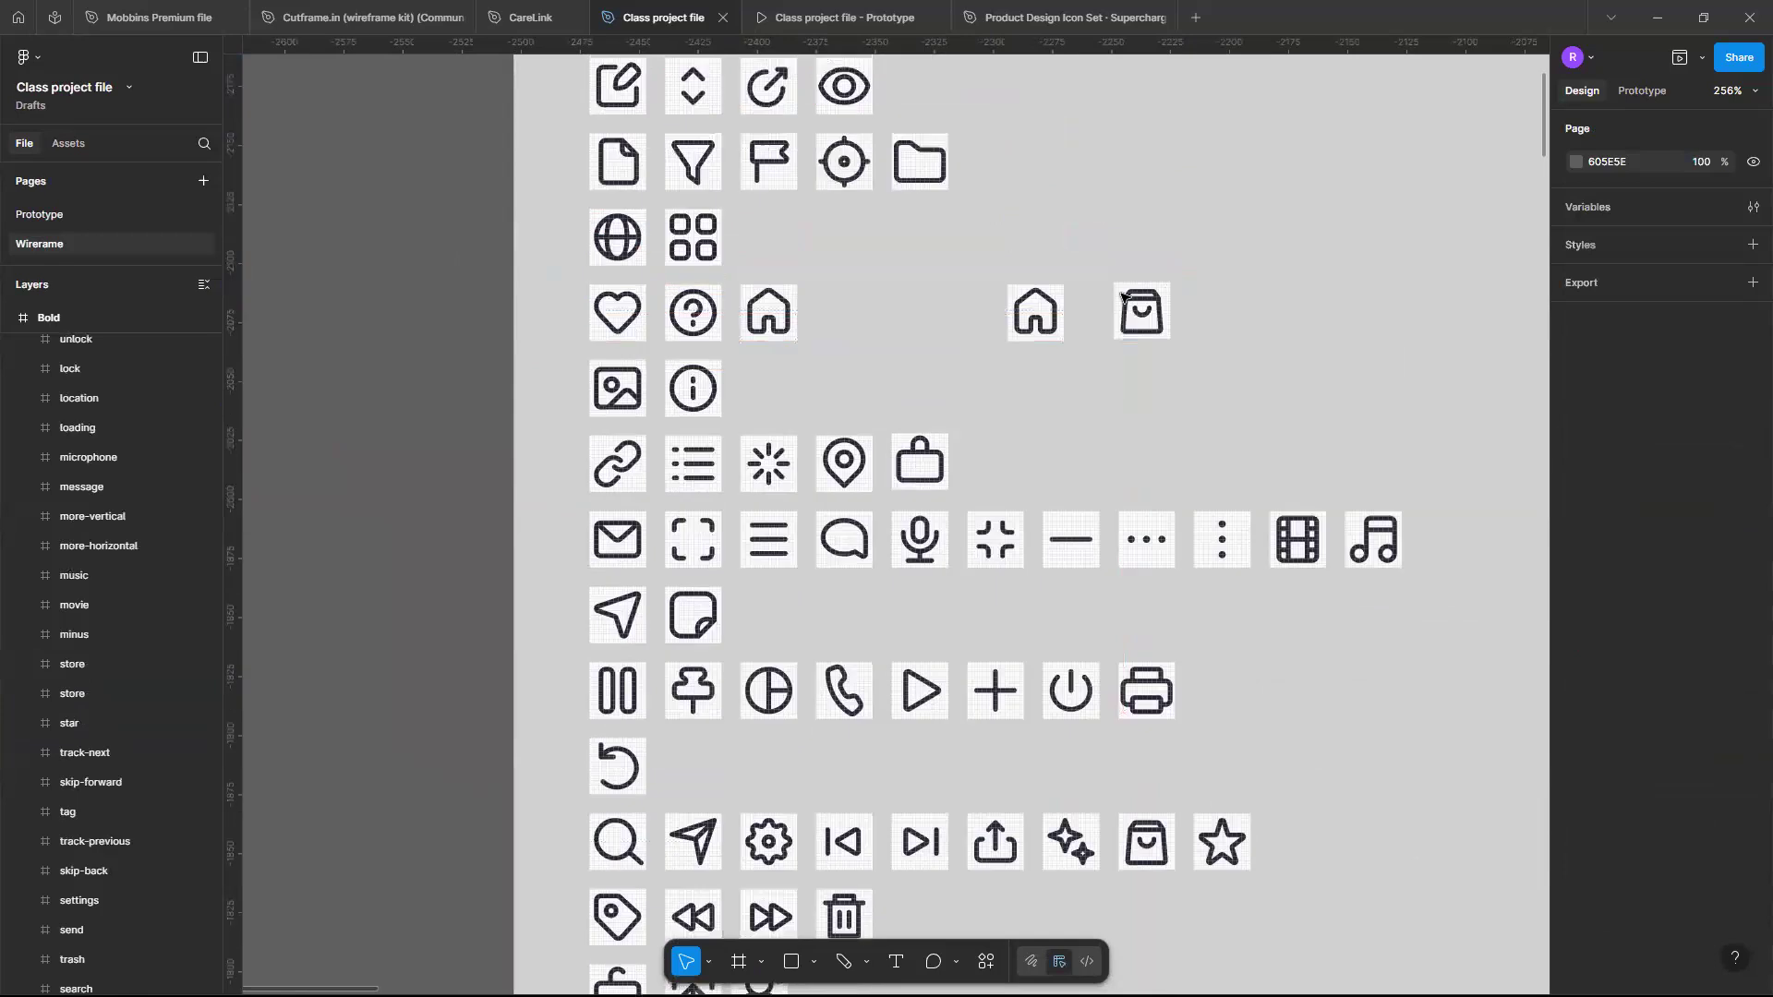
- Duplicate the heart icon and place the copy beside the copied store icon
scroll(991, 380, down, 5)
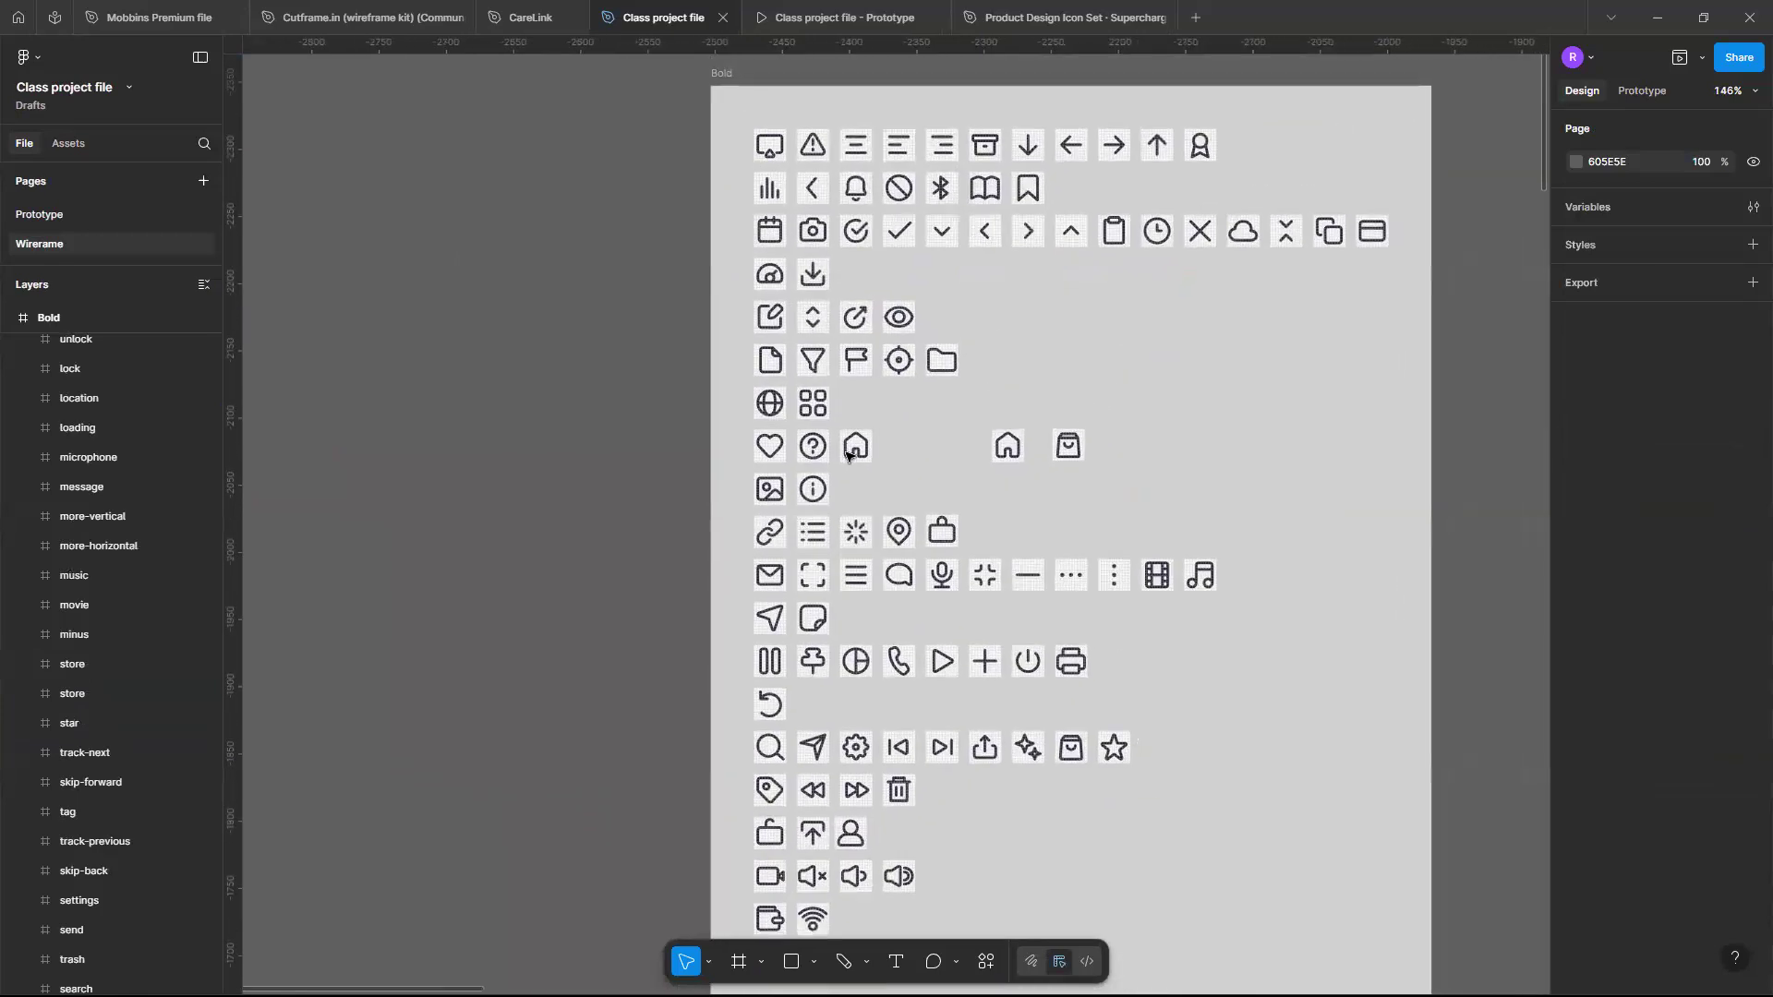
click(770, 451)
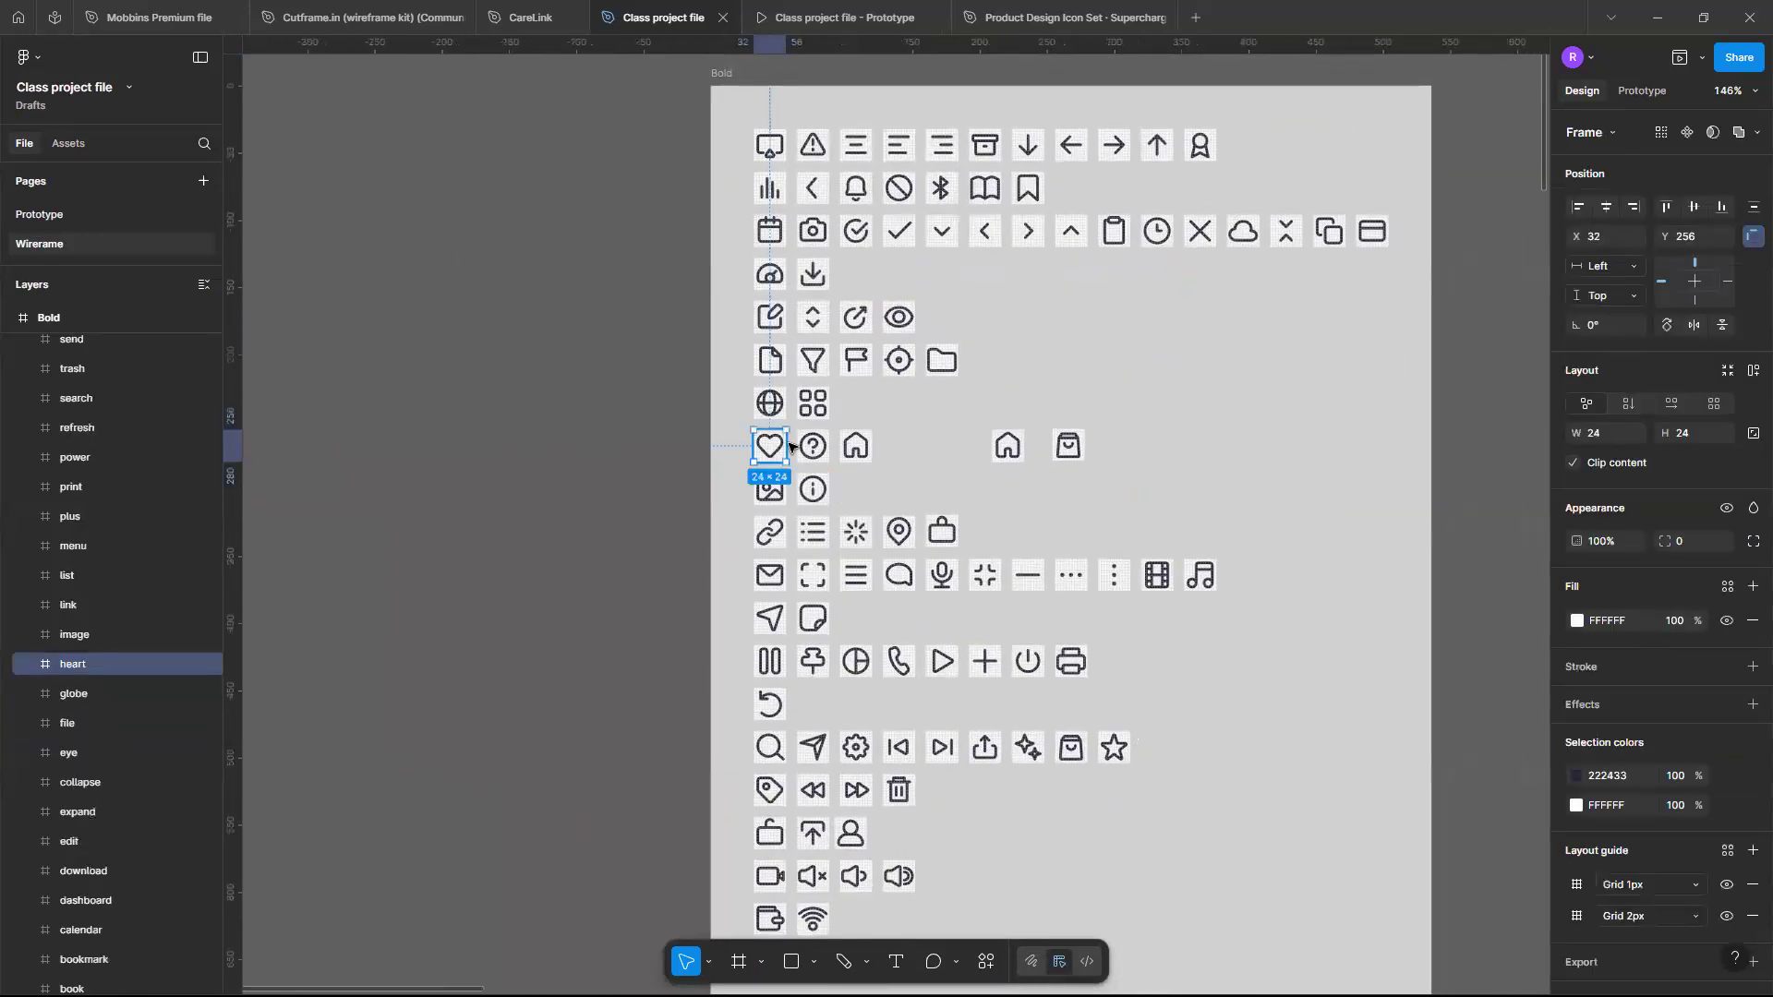
scroll(770, 451, up, 3)
scroll(759, 471, up, 2)
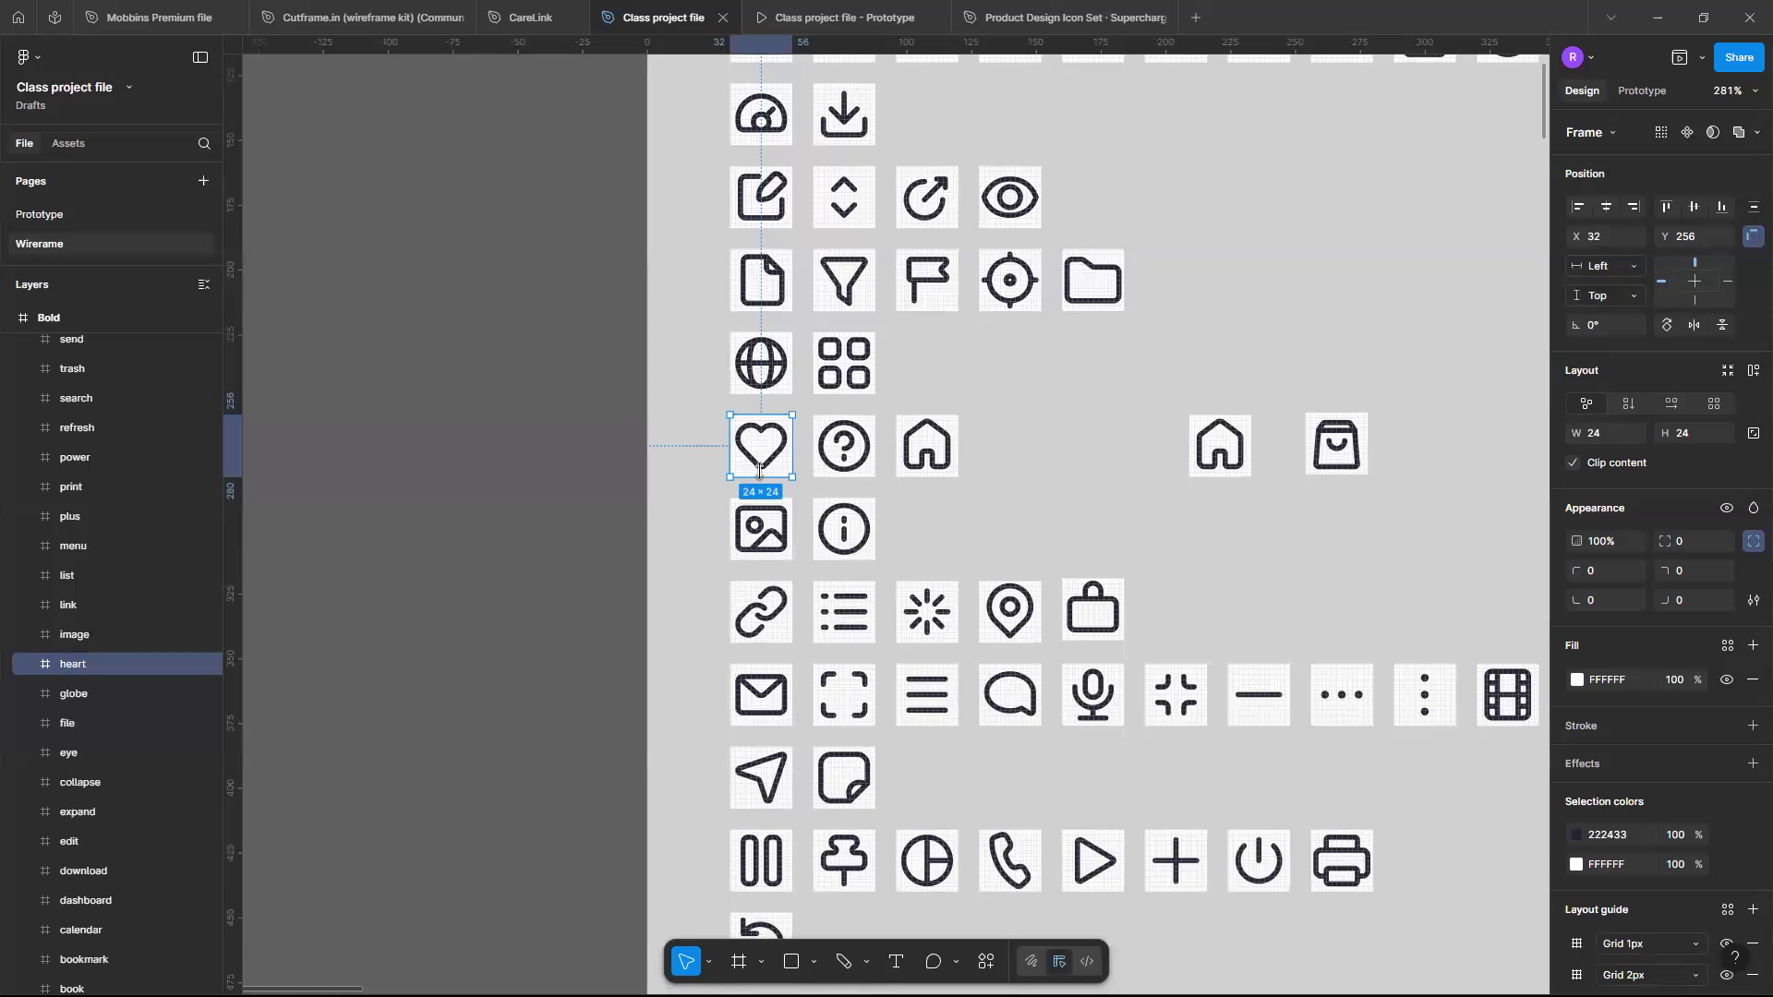
key(ctrl+d)
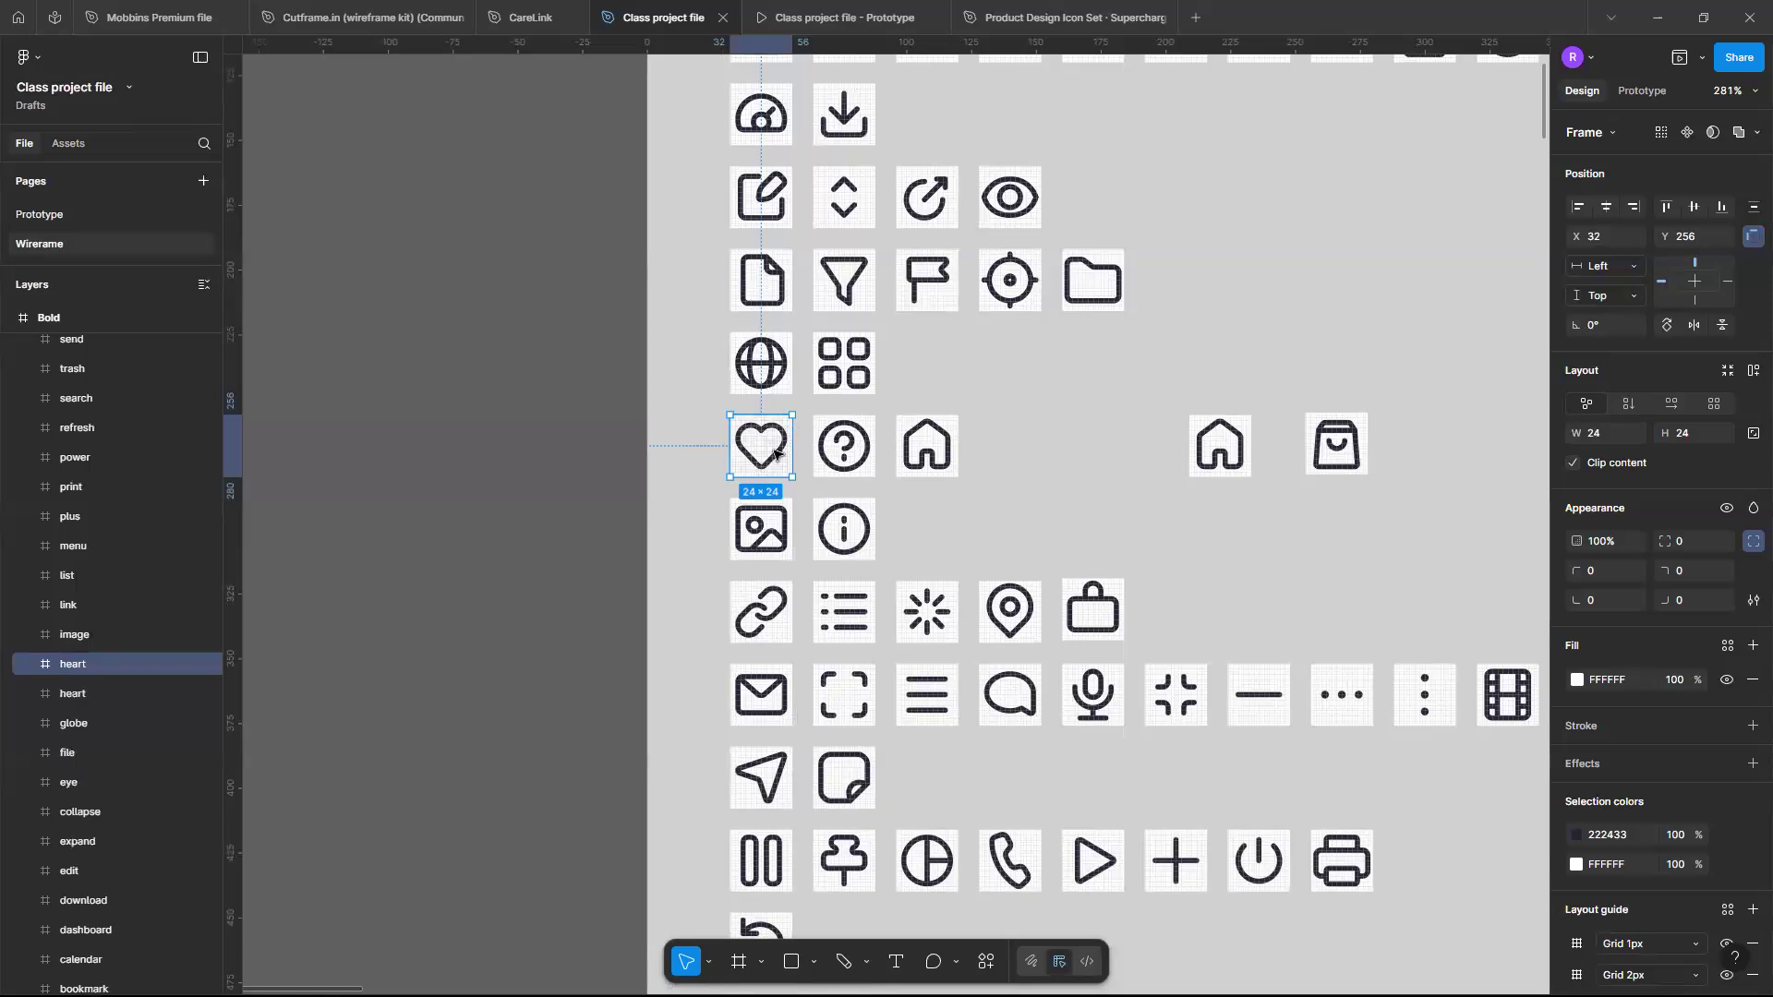
drag(772, 451, 1459, 450)
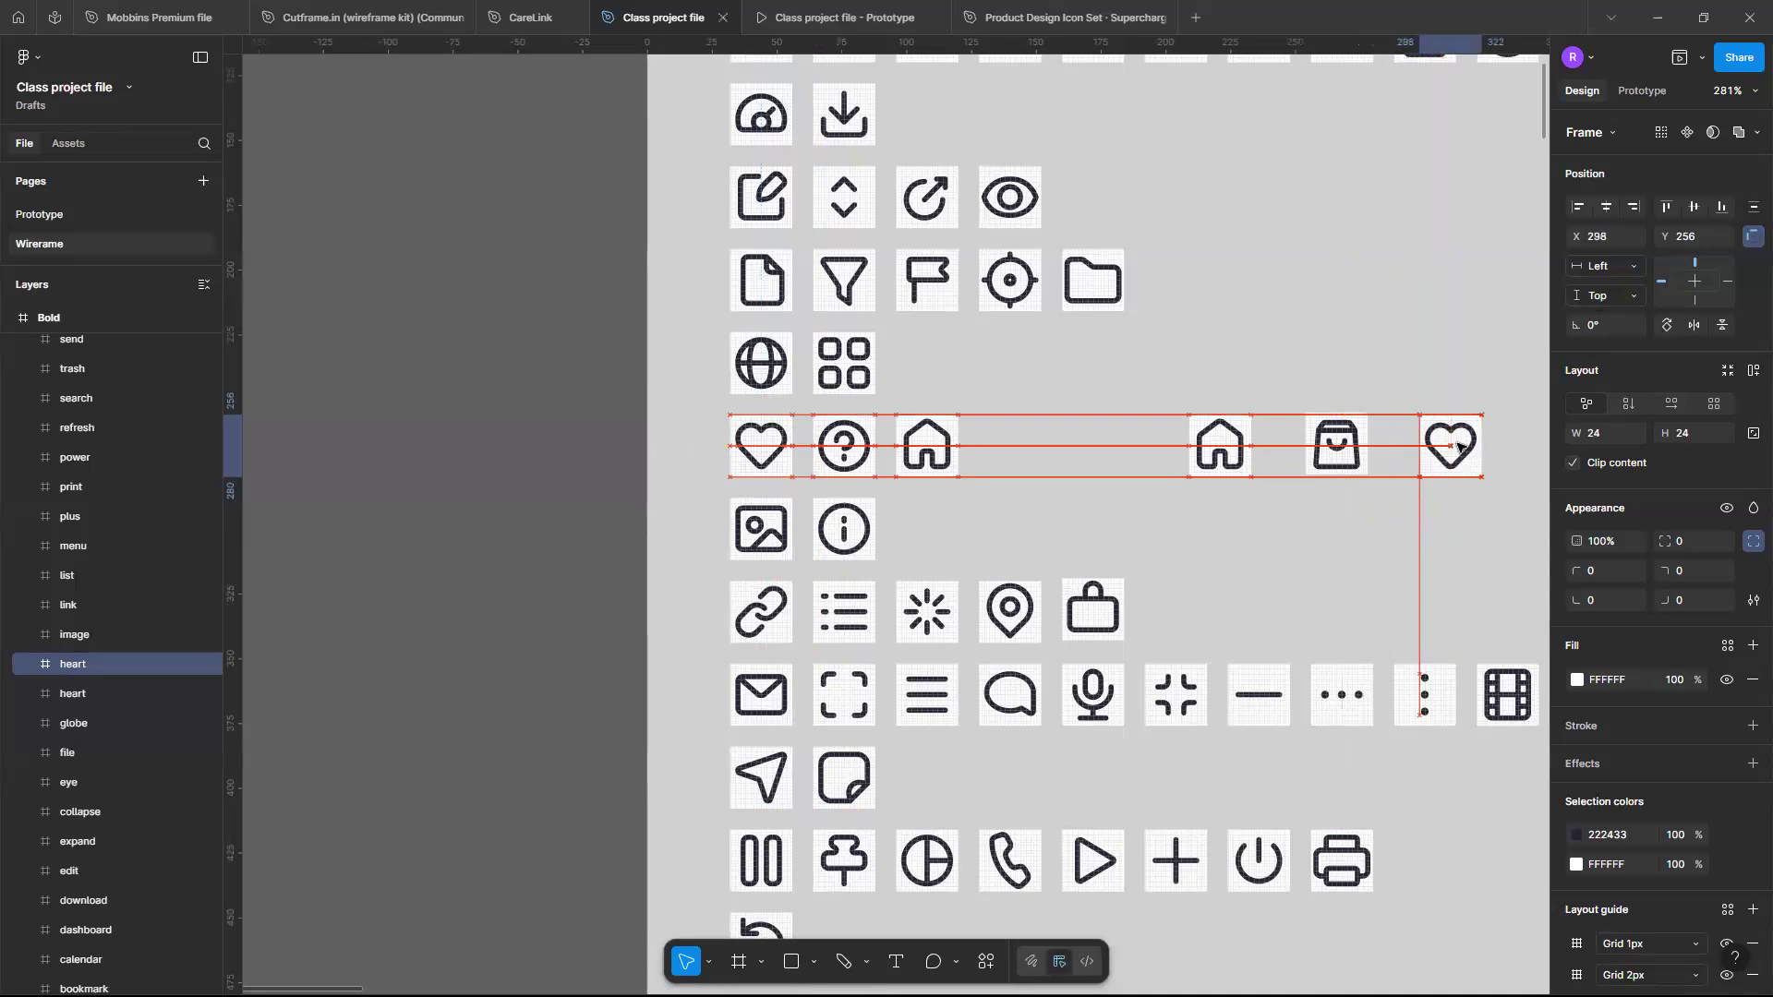
click(1383, 547)
- Duplicate the credit-card icon and place the copy after the copied heart icon
scroll(1383, 546, down, 5)
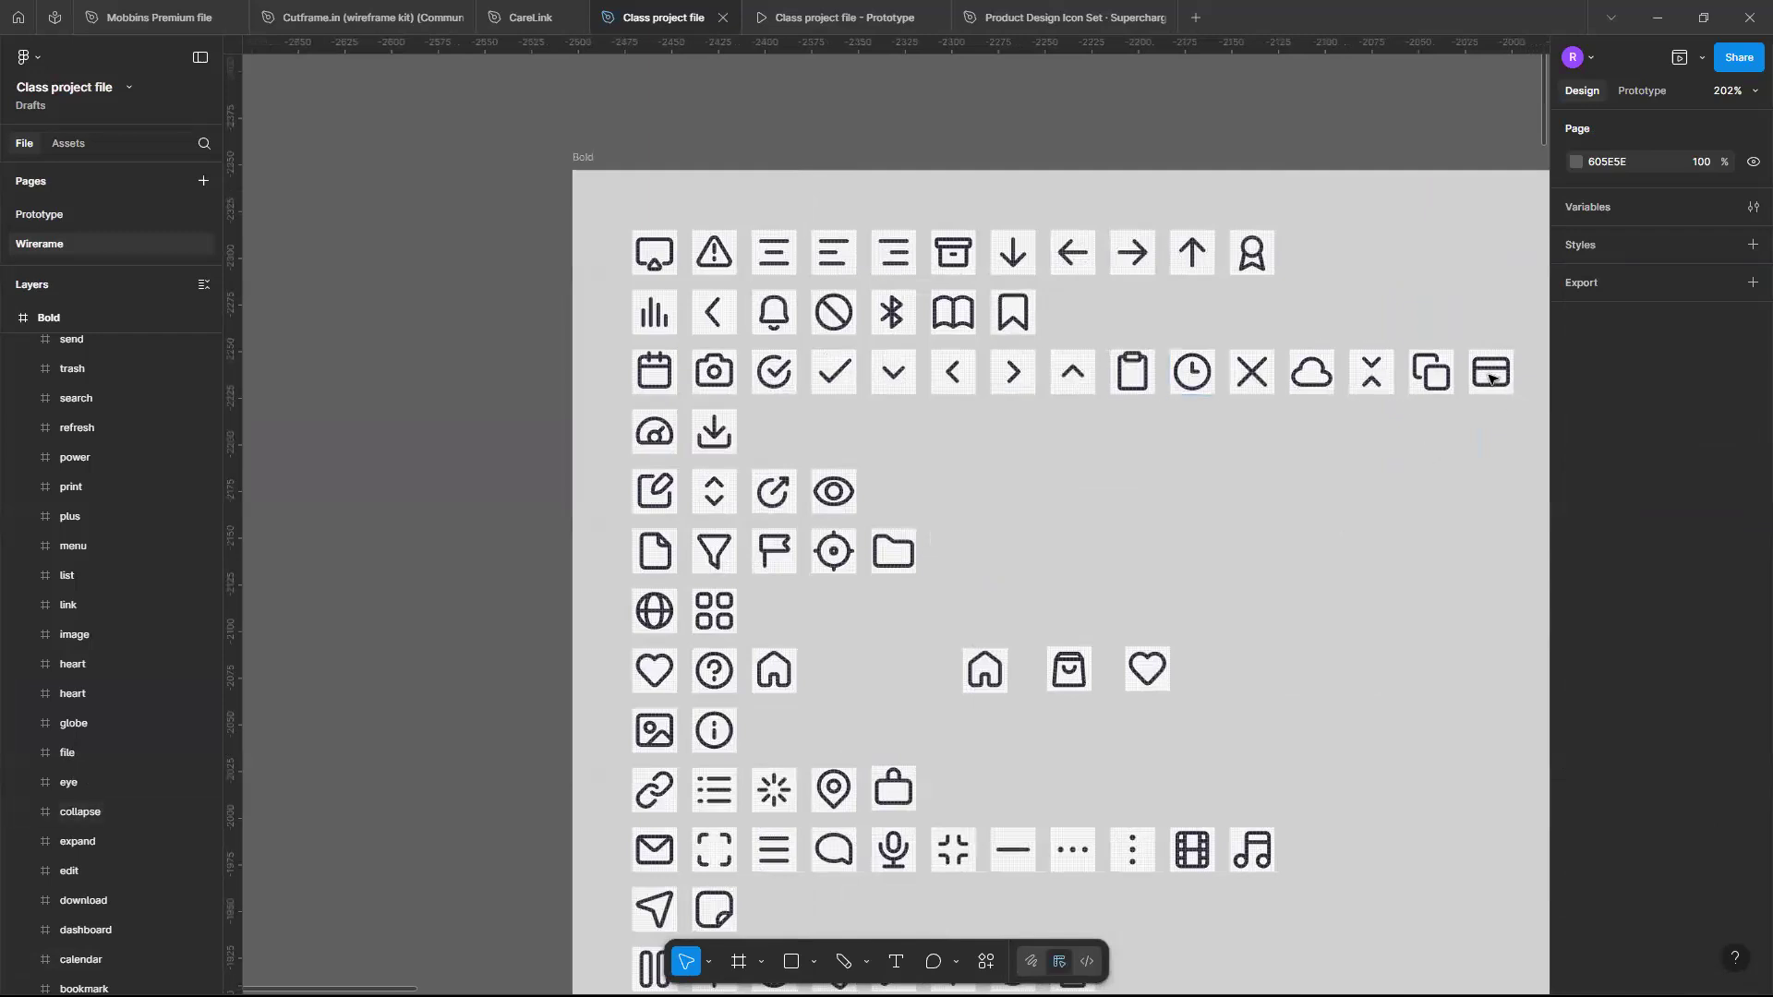
click(1490, 374)
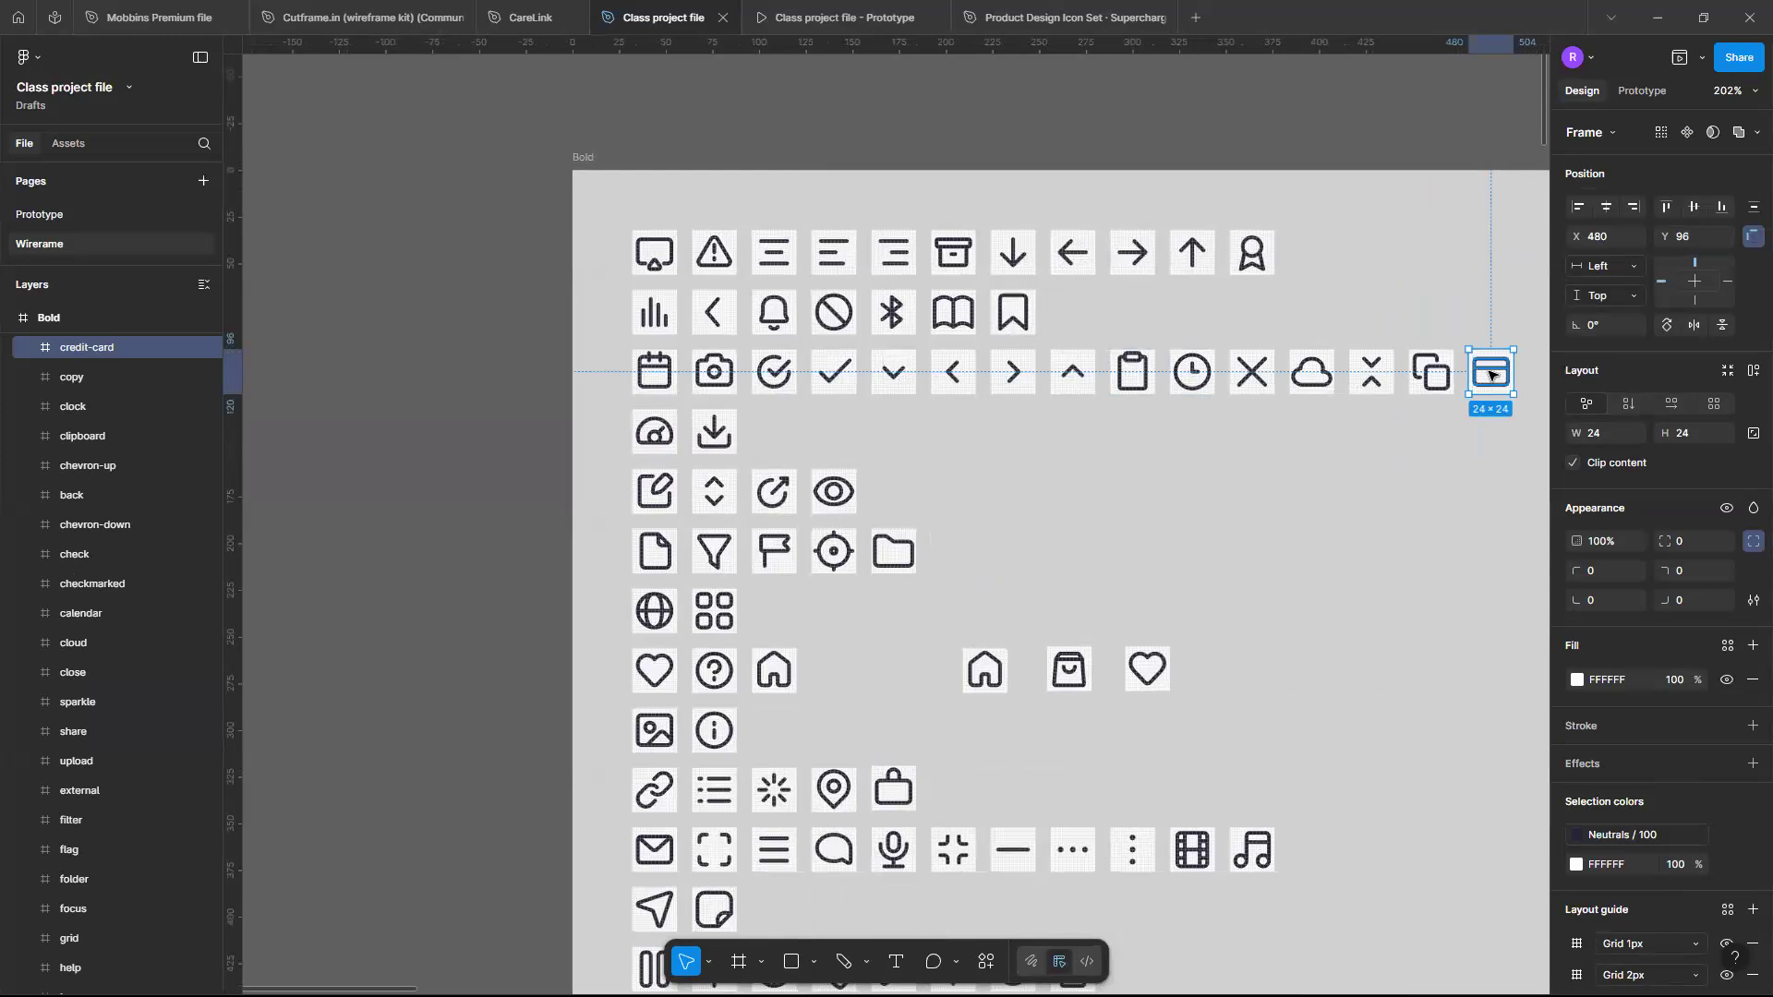
key(ctrl+d)
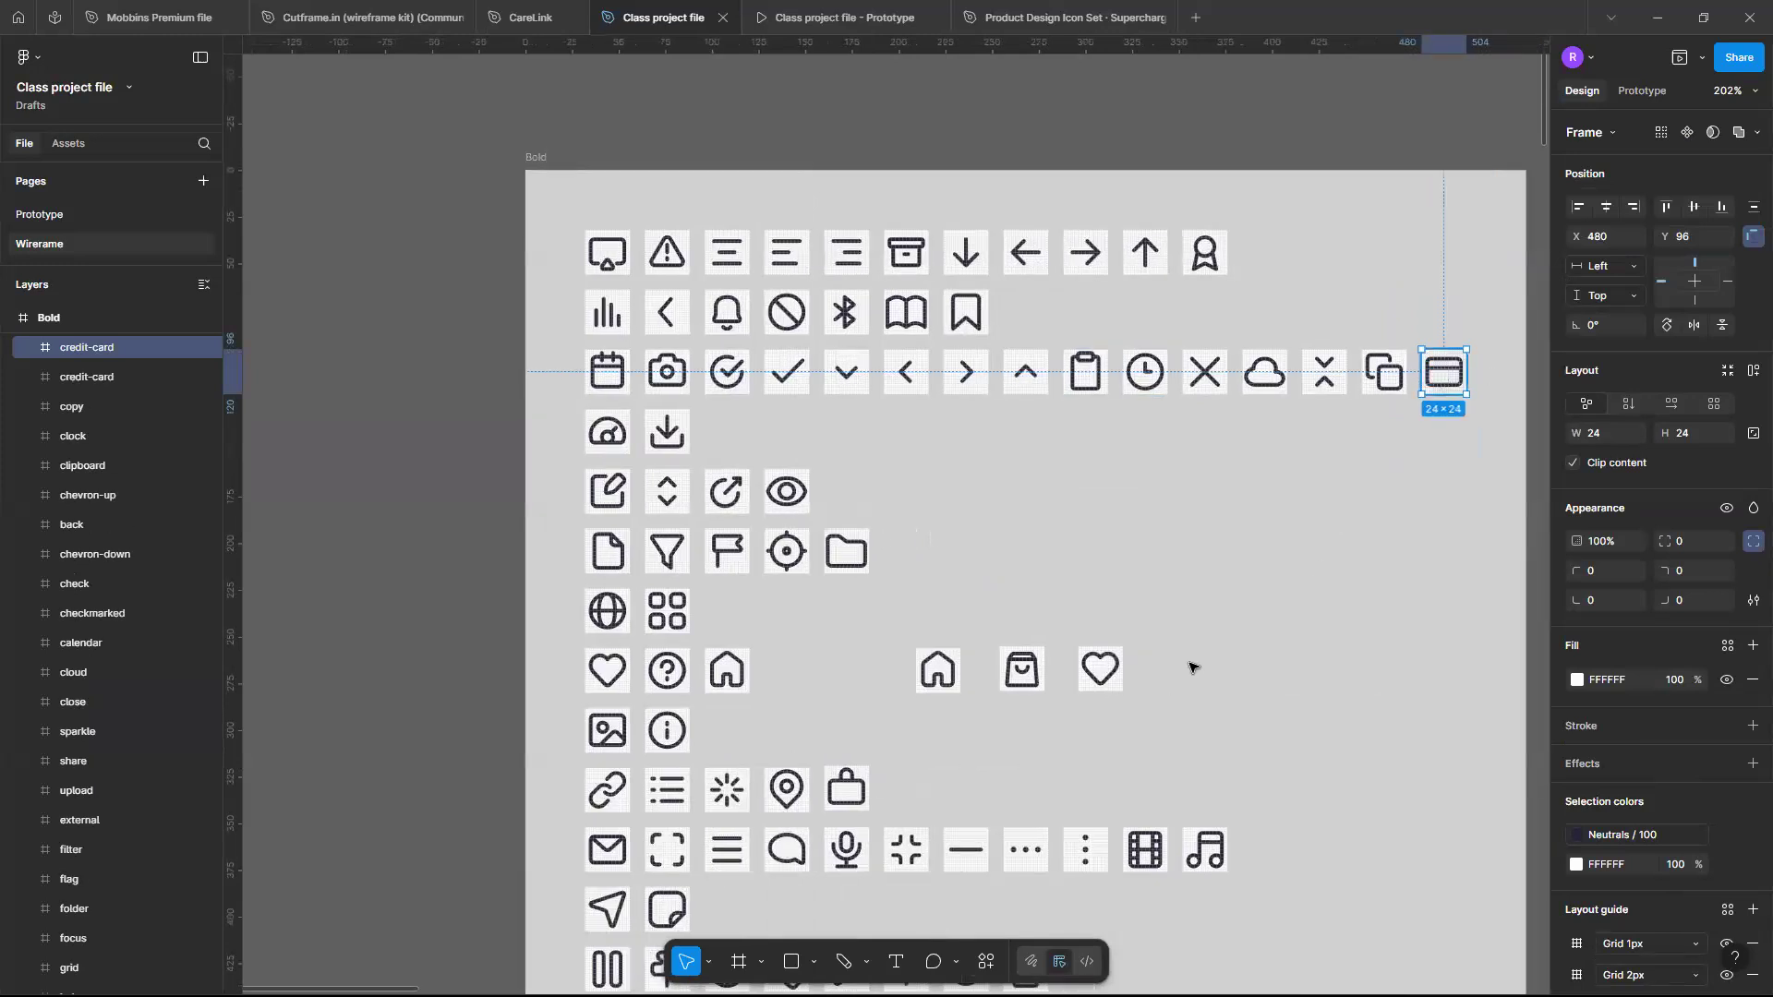
drag(1167, 681, 1179, 681)
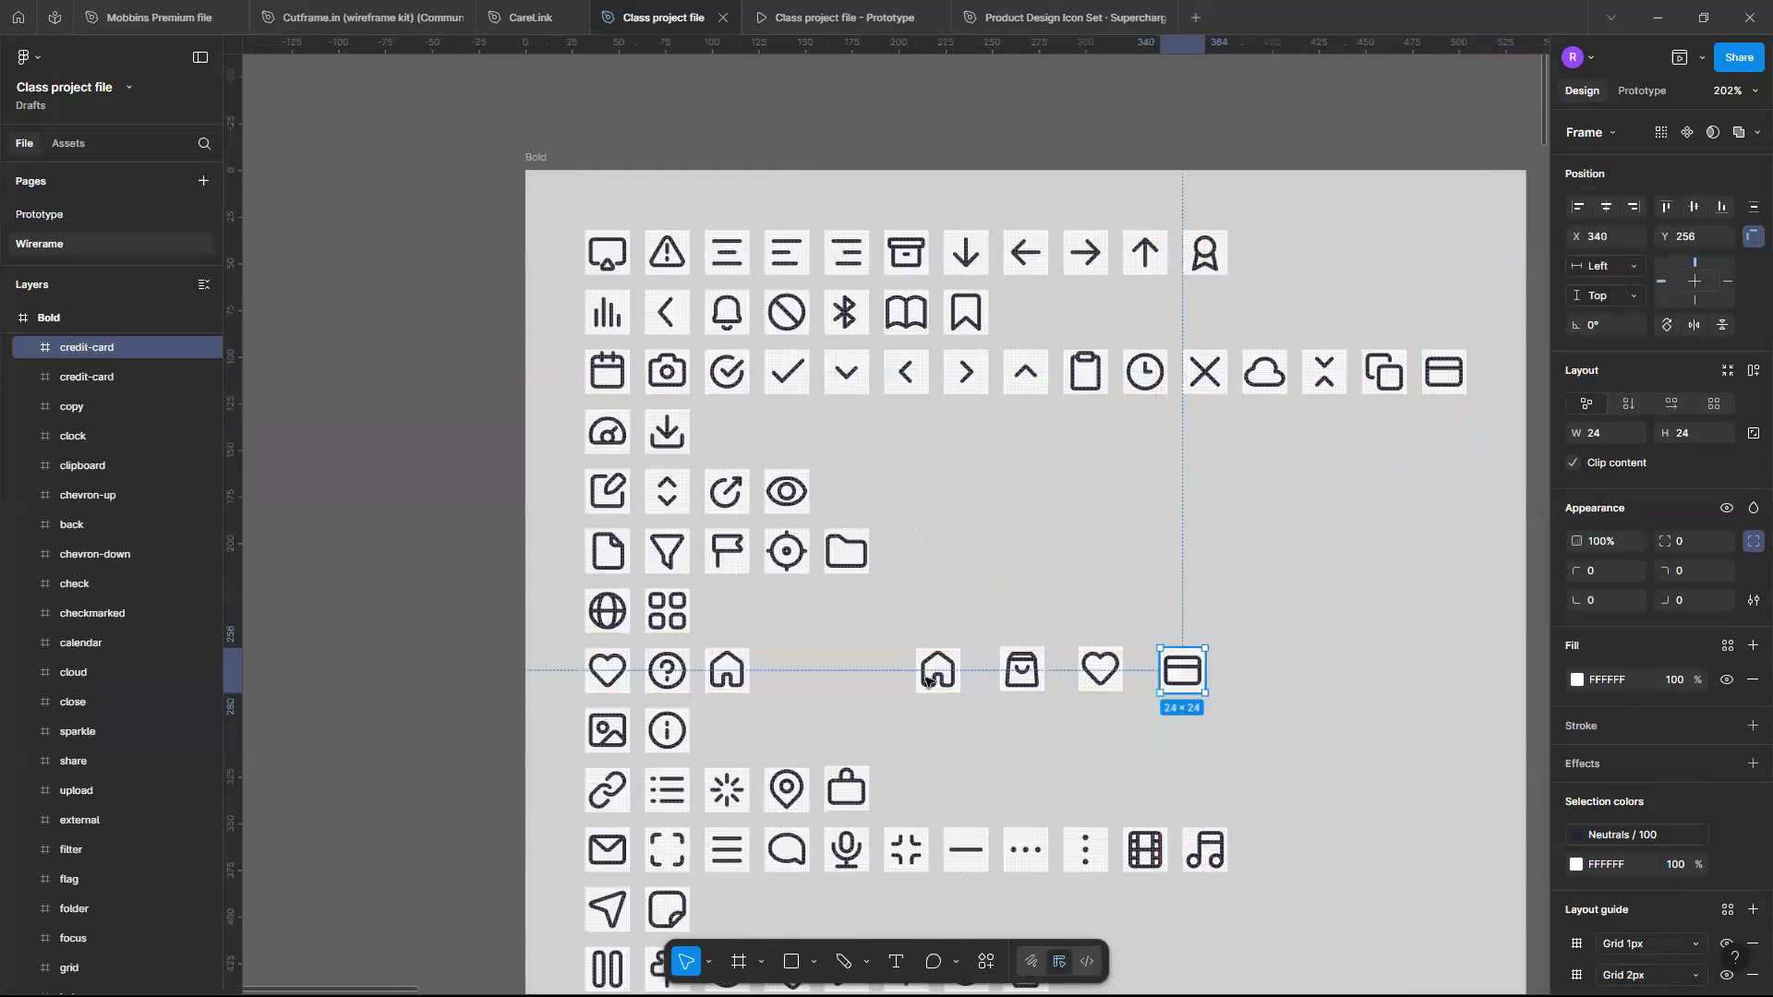
- Move the four copied icons (home, store, heart, credit card) into the phone wireframe over the promotional banner
click(925, 671)
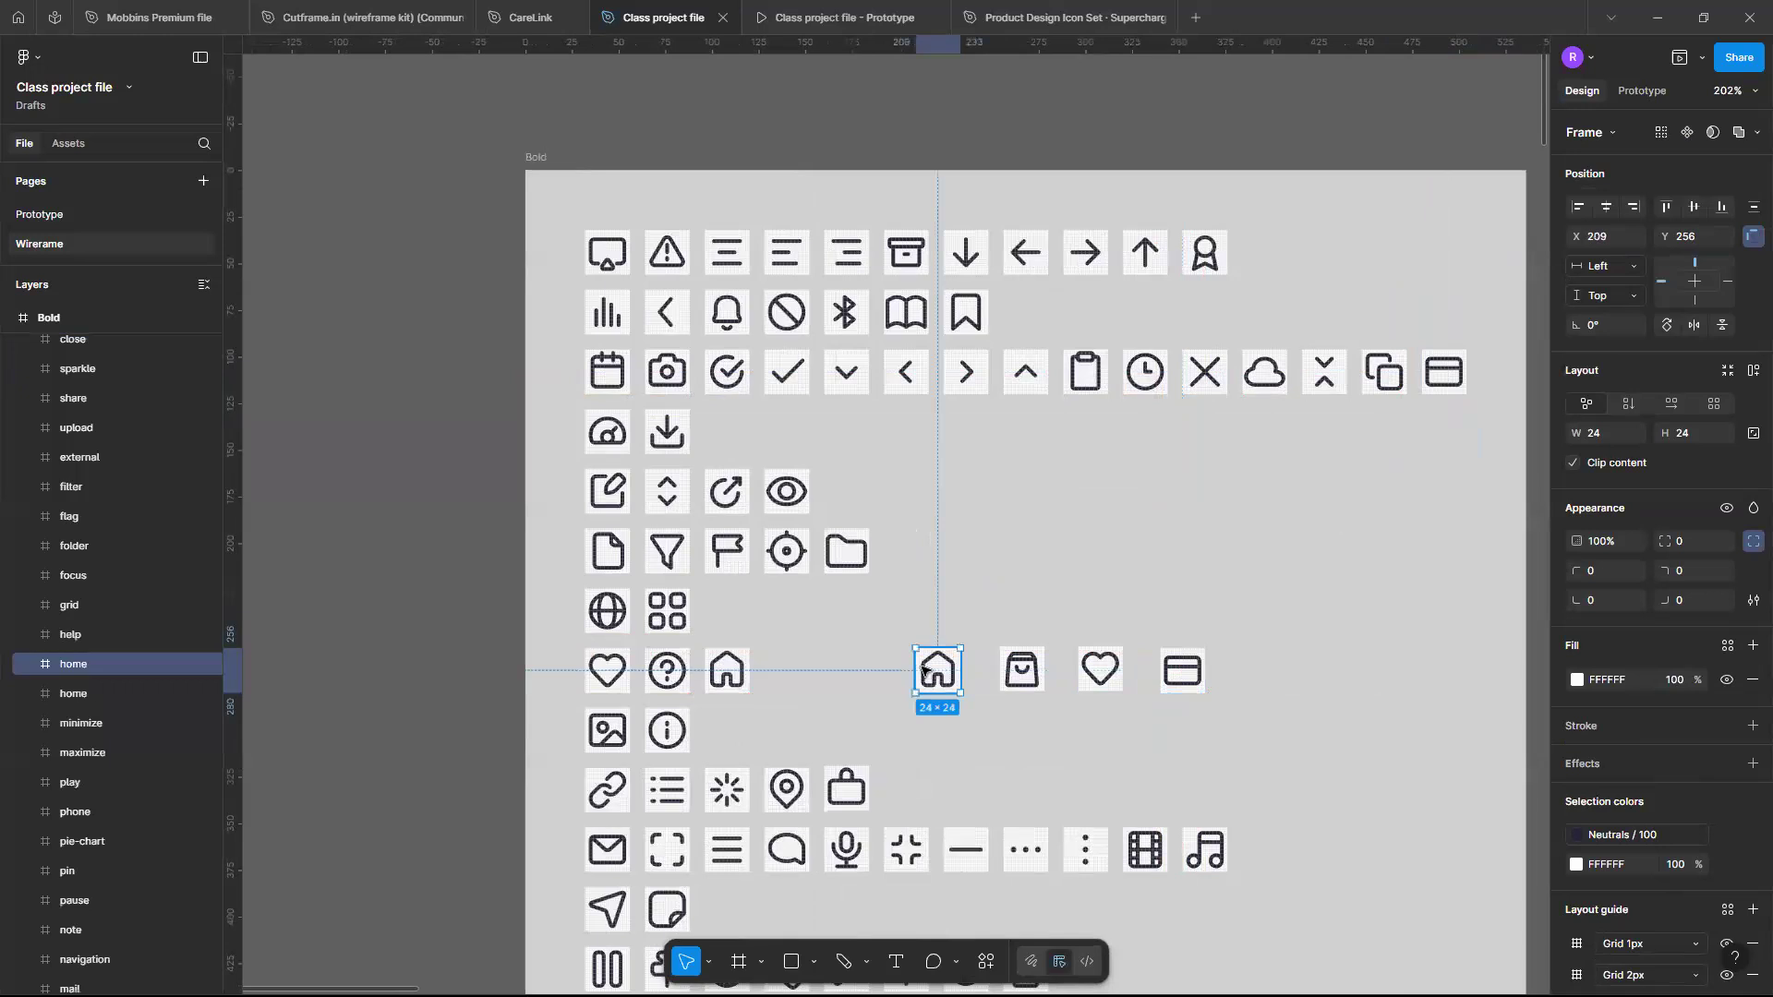
shift+click(1022, 672)
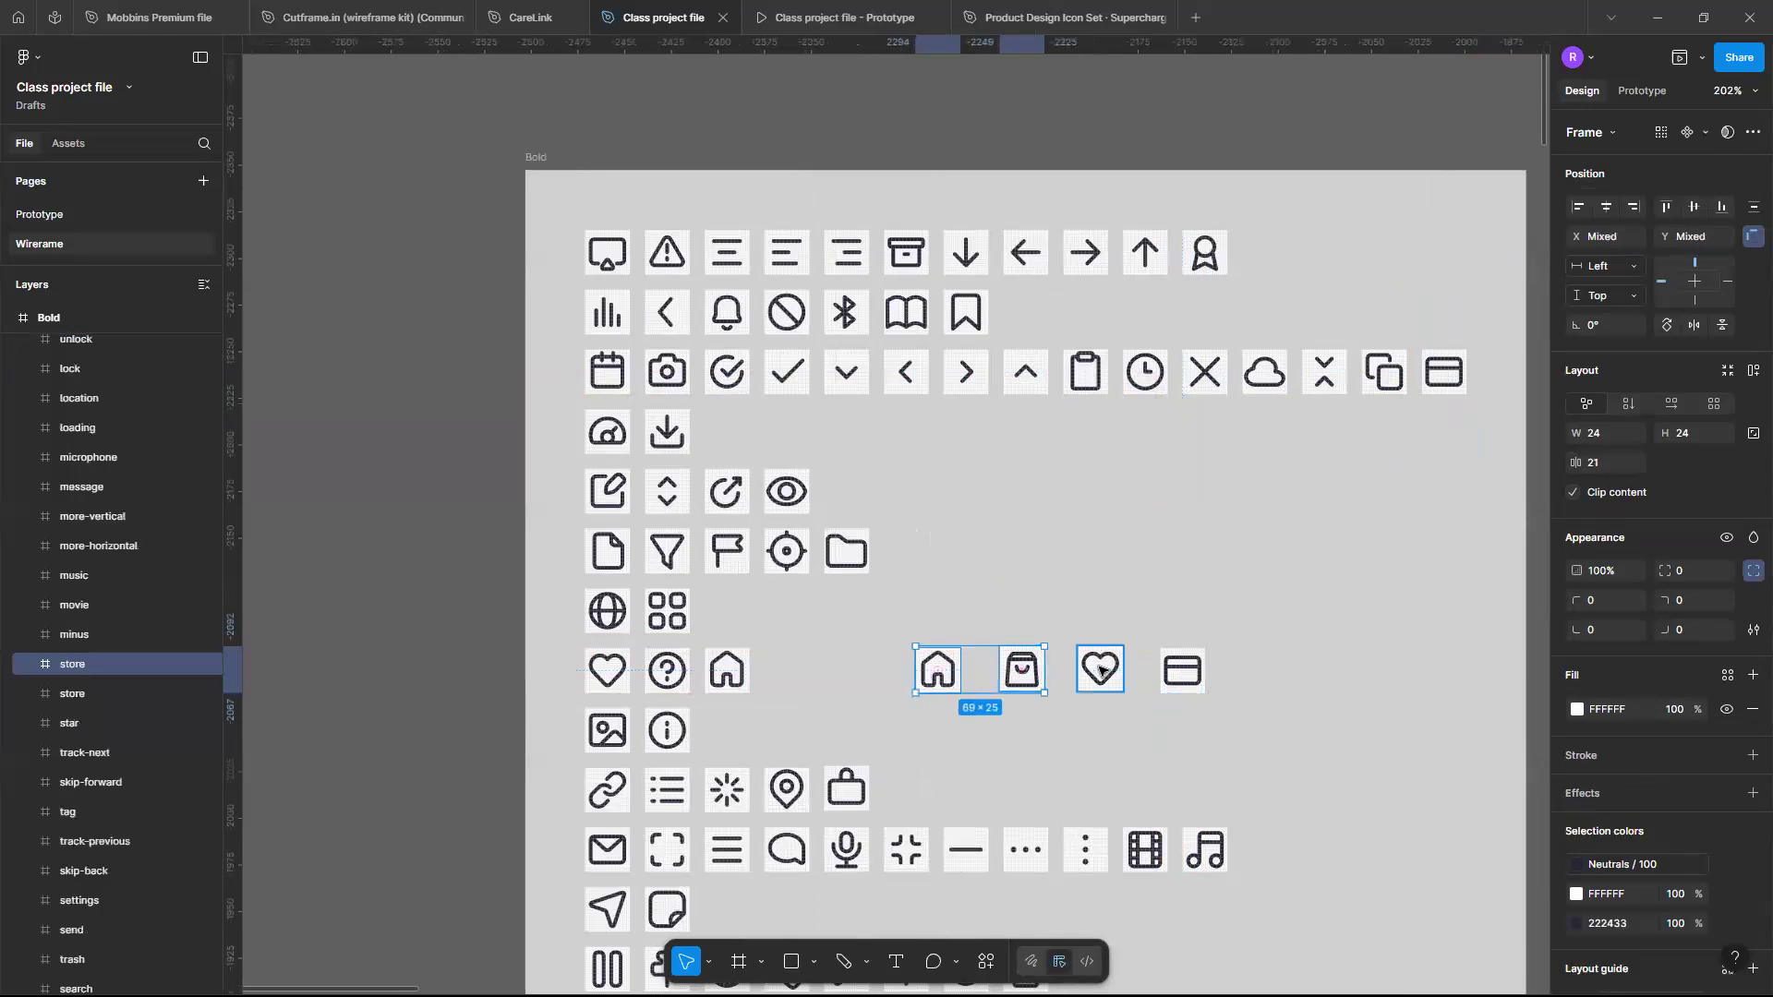
shift+click(1101, 671)
shift+click(1191, 671)
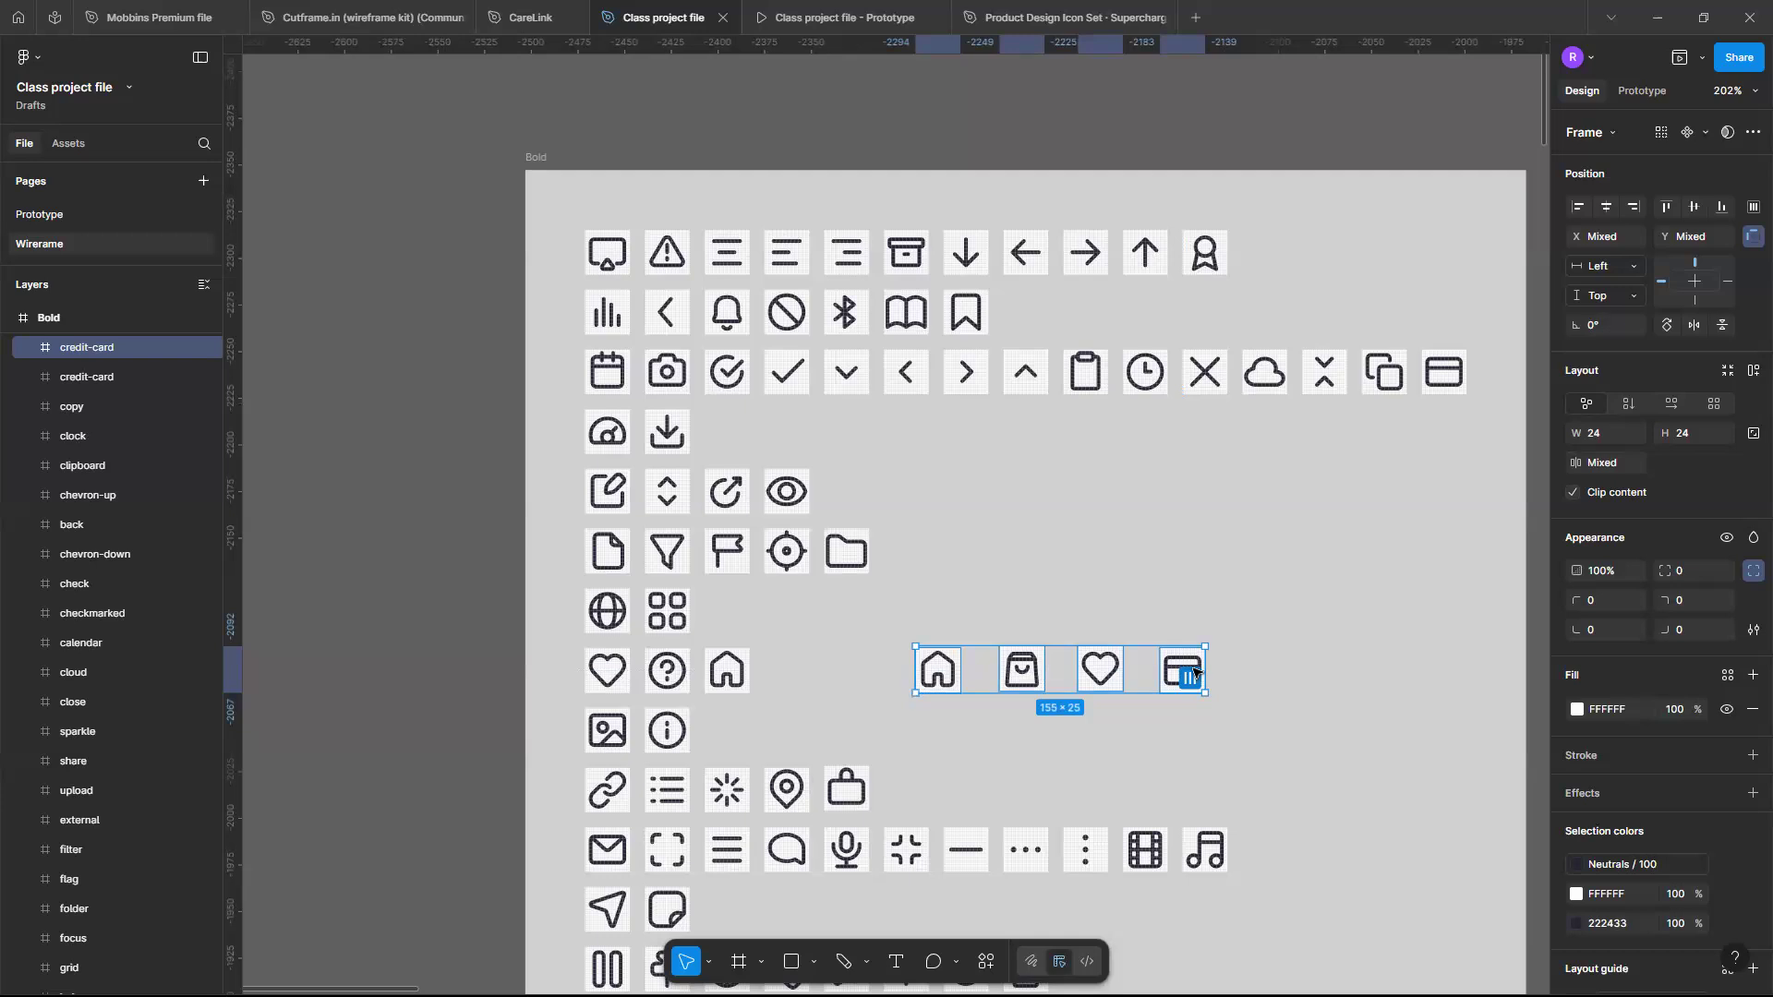
key(Delete)
scroll(1134, 662, down, 5)
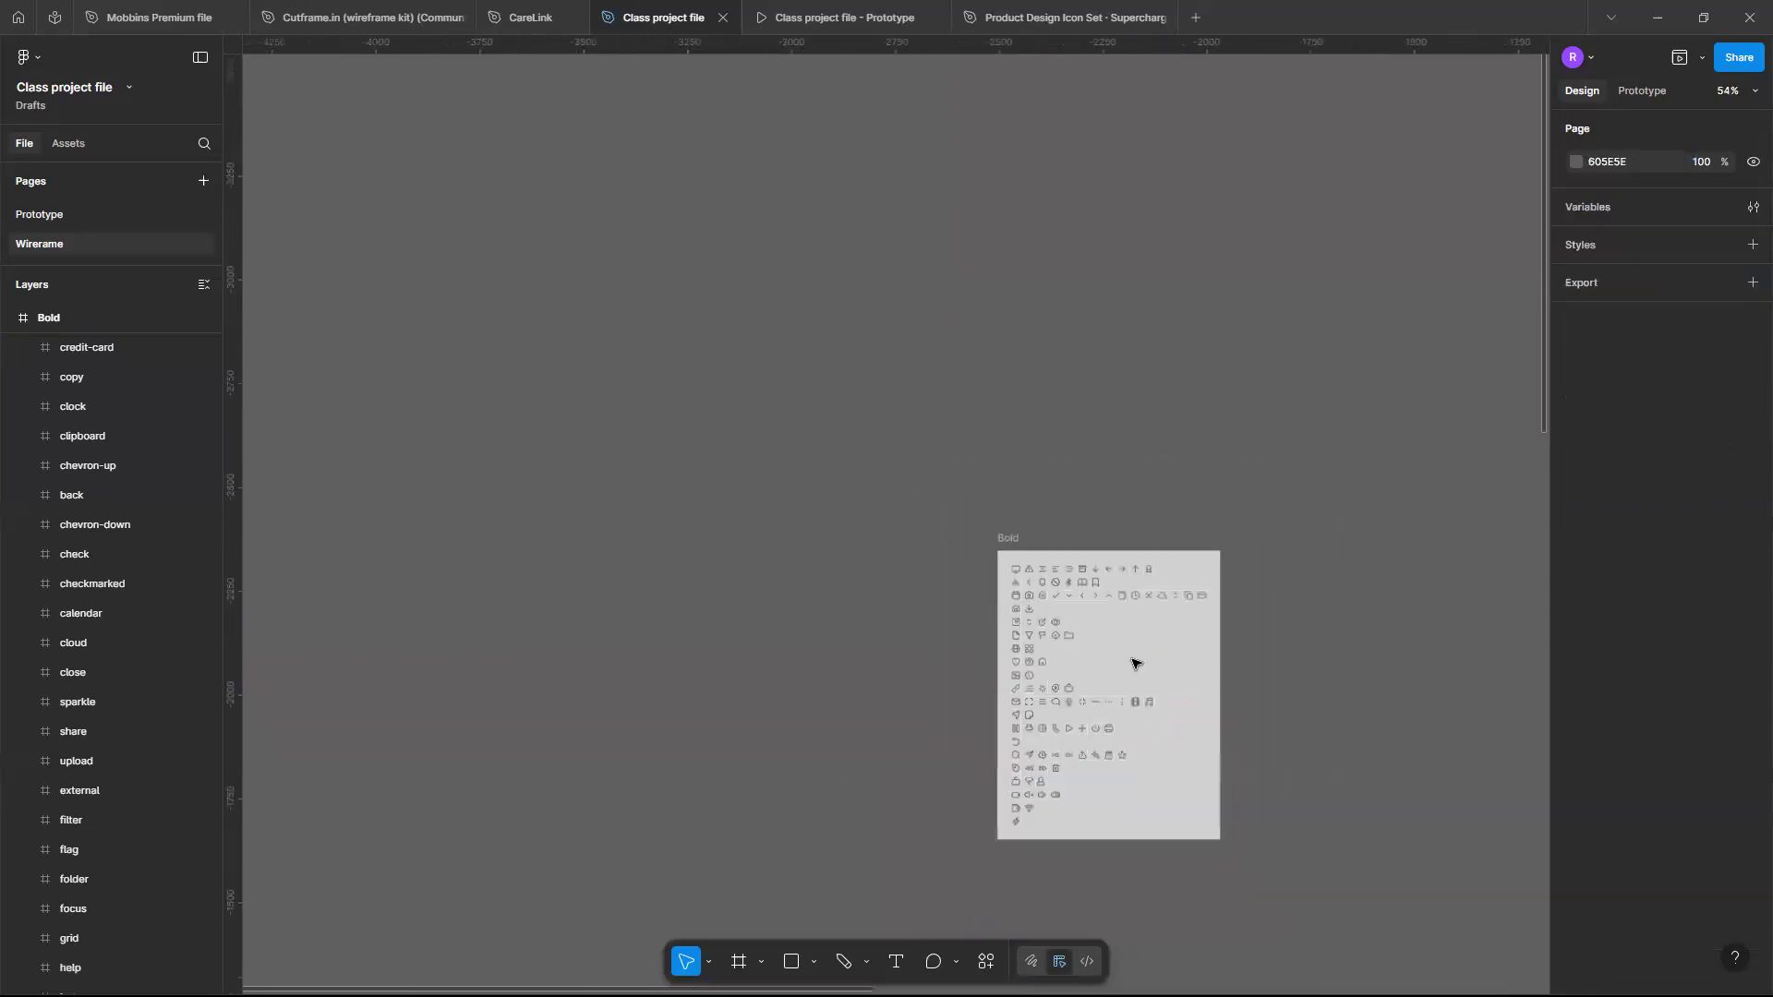
scroll(1134, 662, down, 8)
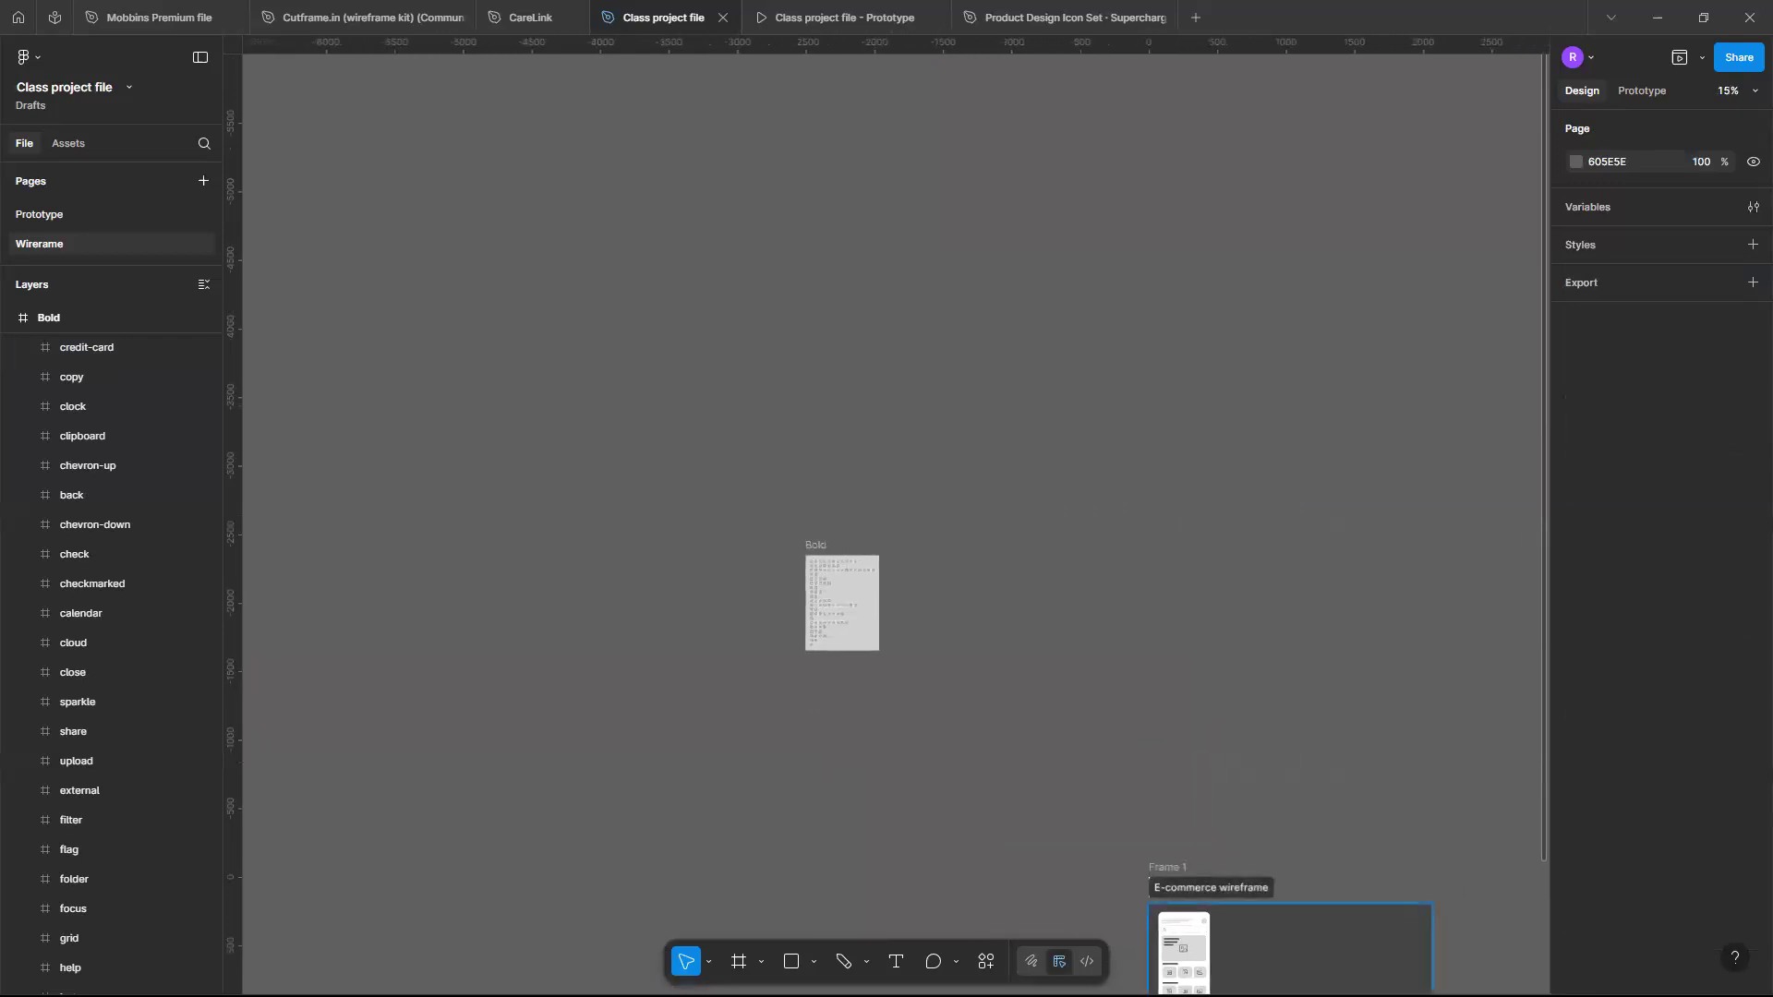
scroll(1180, 845, down, 3)
scroll(1181, 844, up, 8)
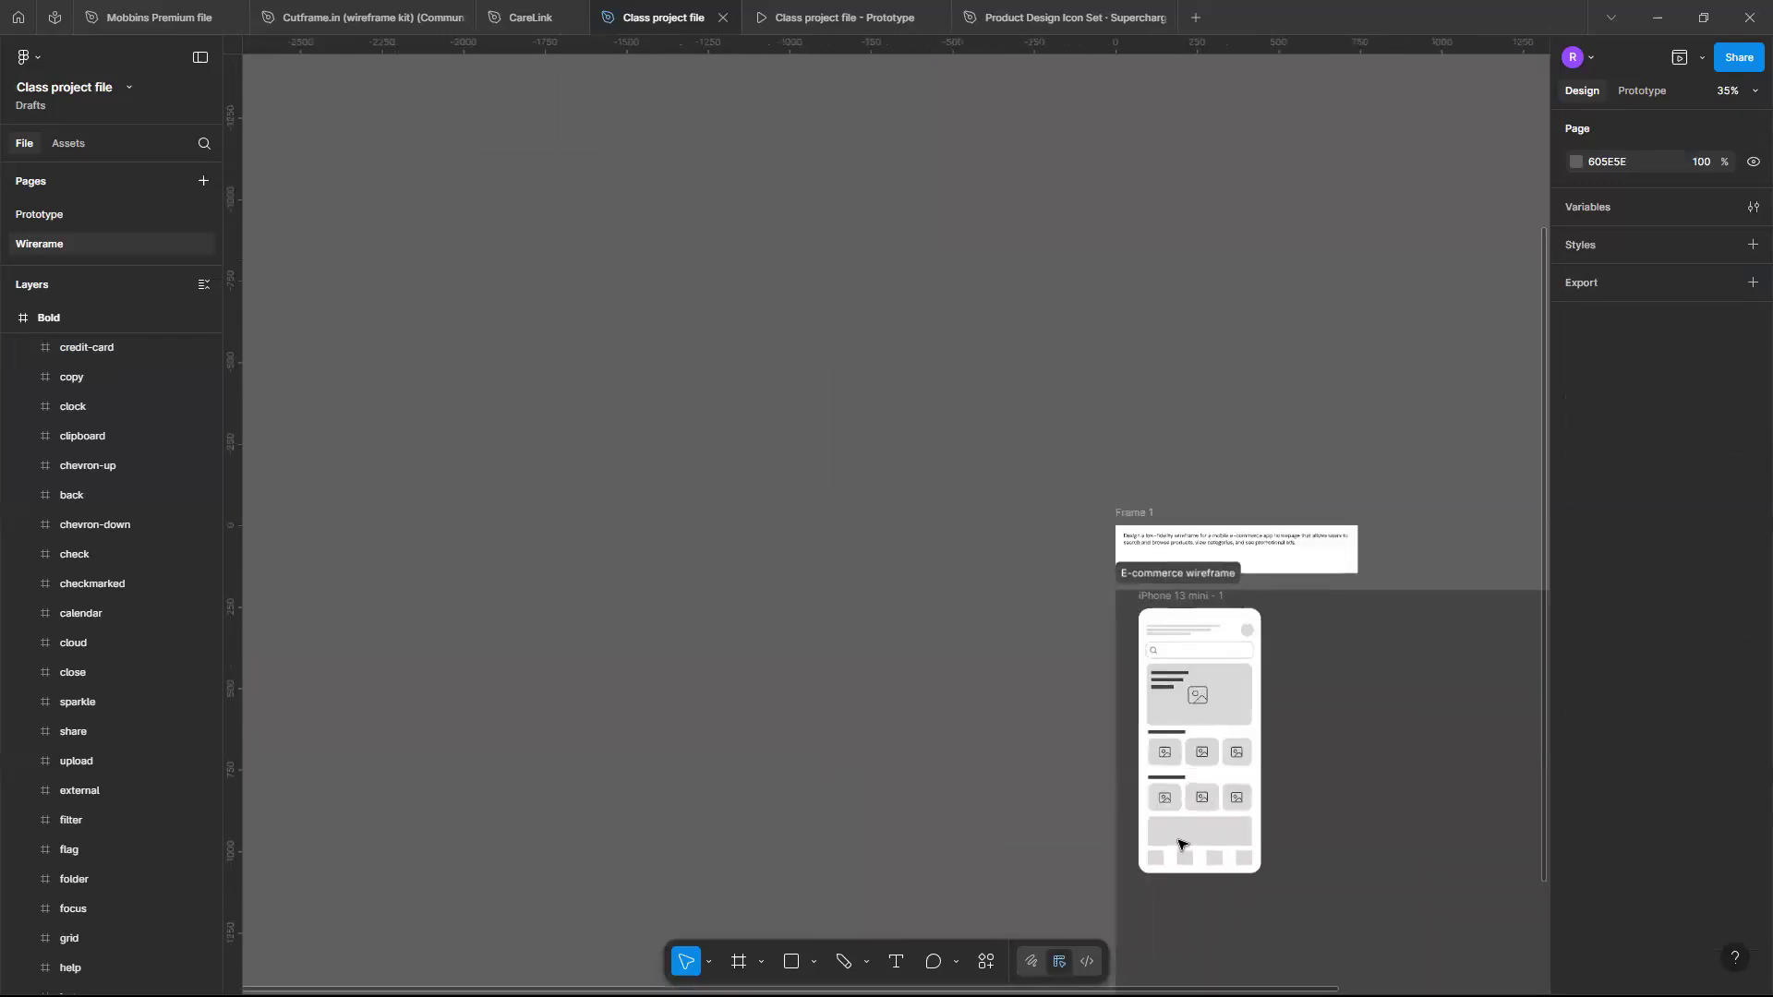
scroll(1180, 844, up, 4)
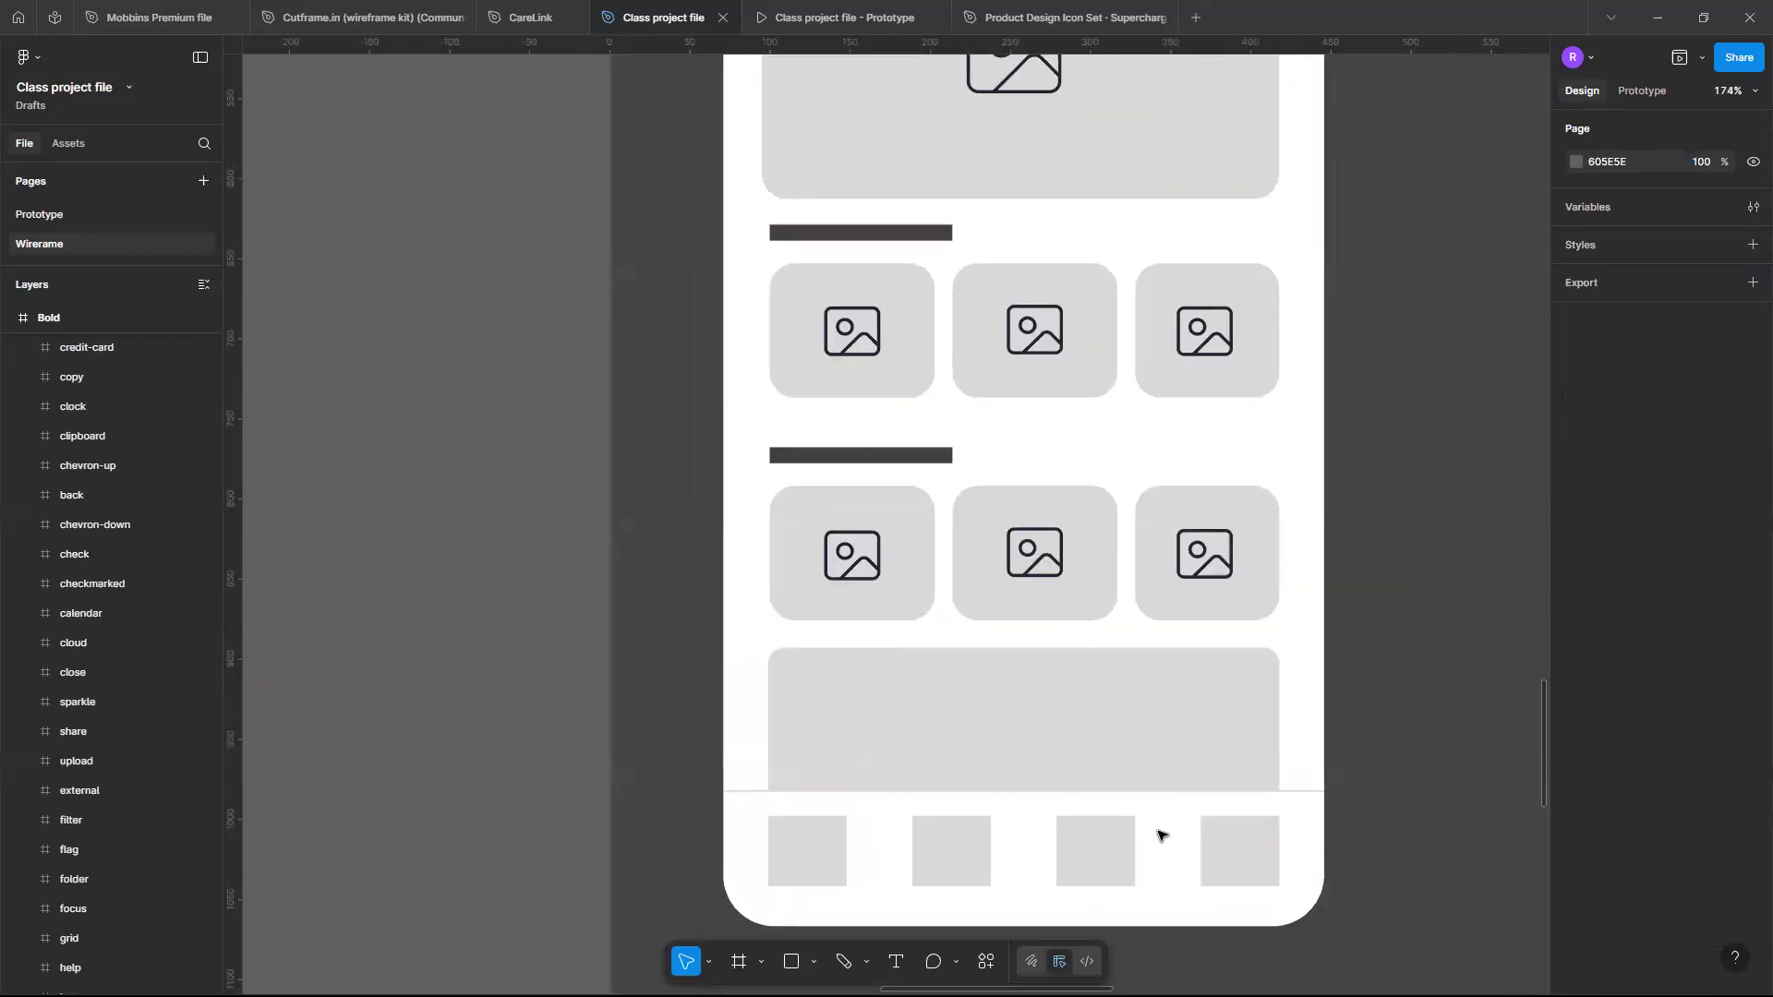
key(ctrl+v)
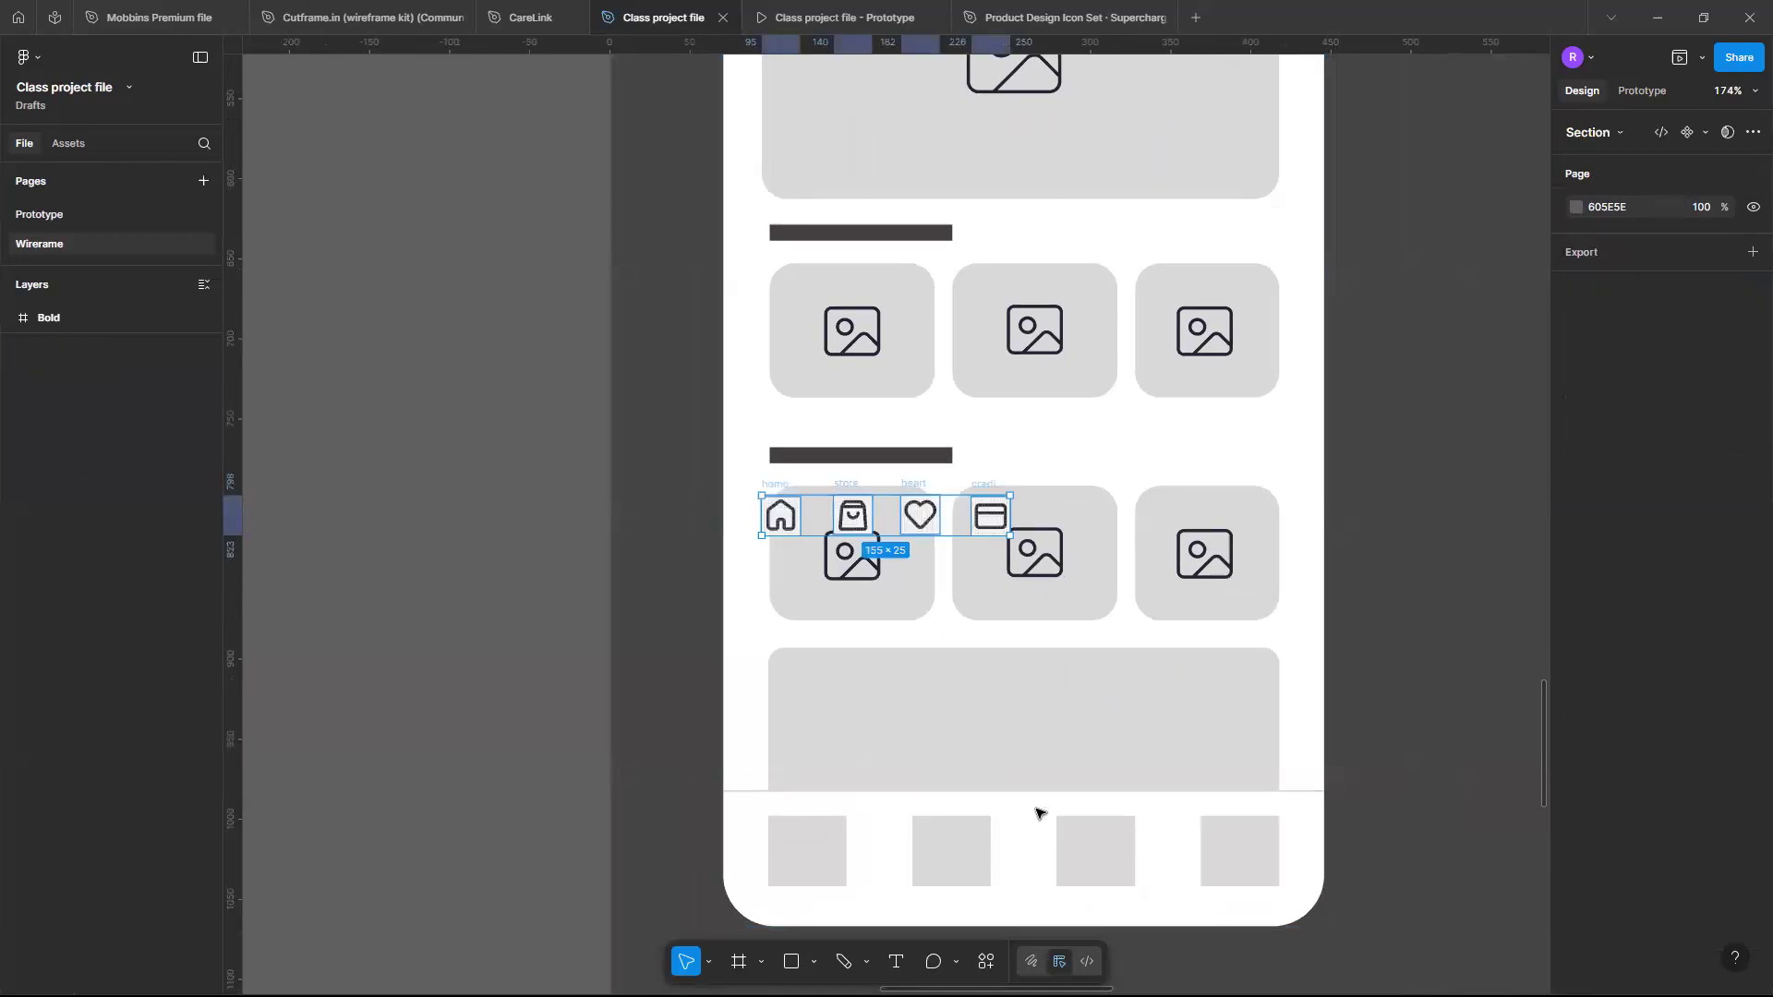
drag(885, 530, 1008, 738)
scroll(888, 734, up, 5)
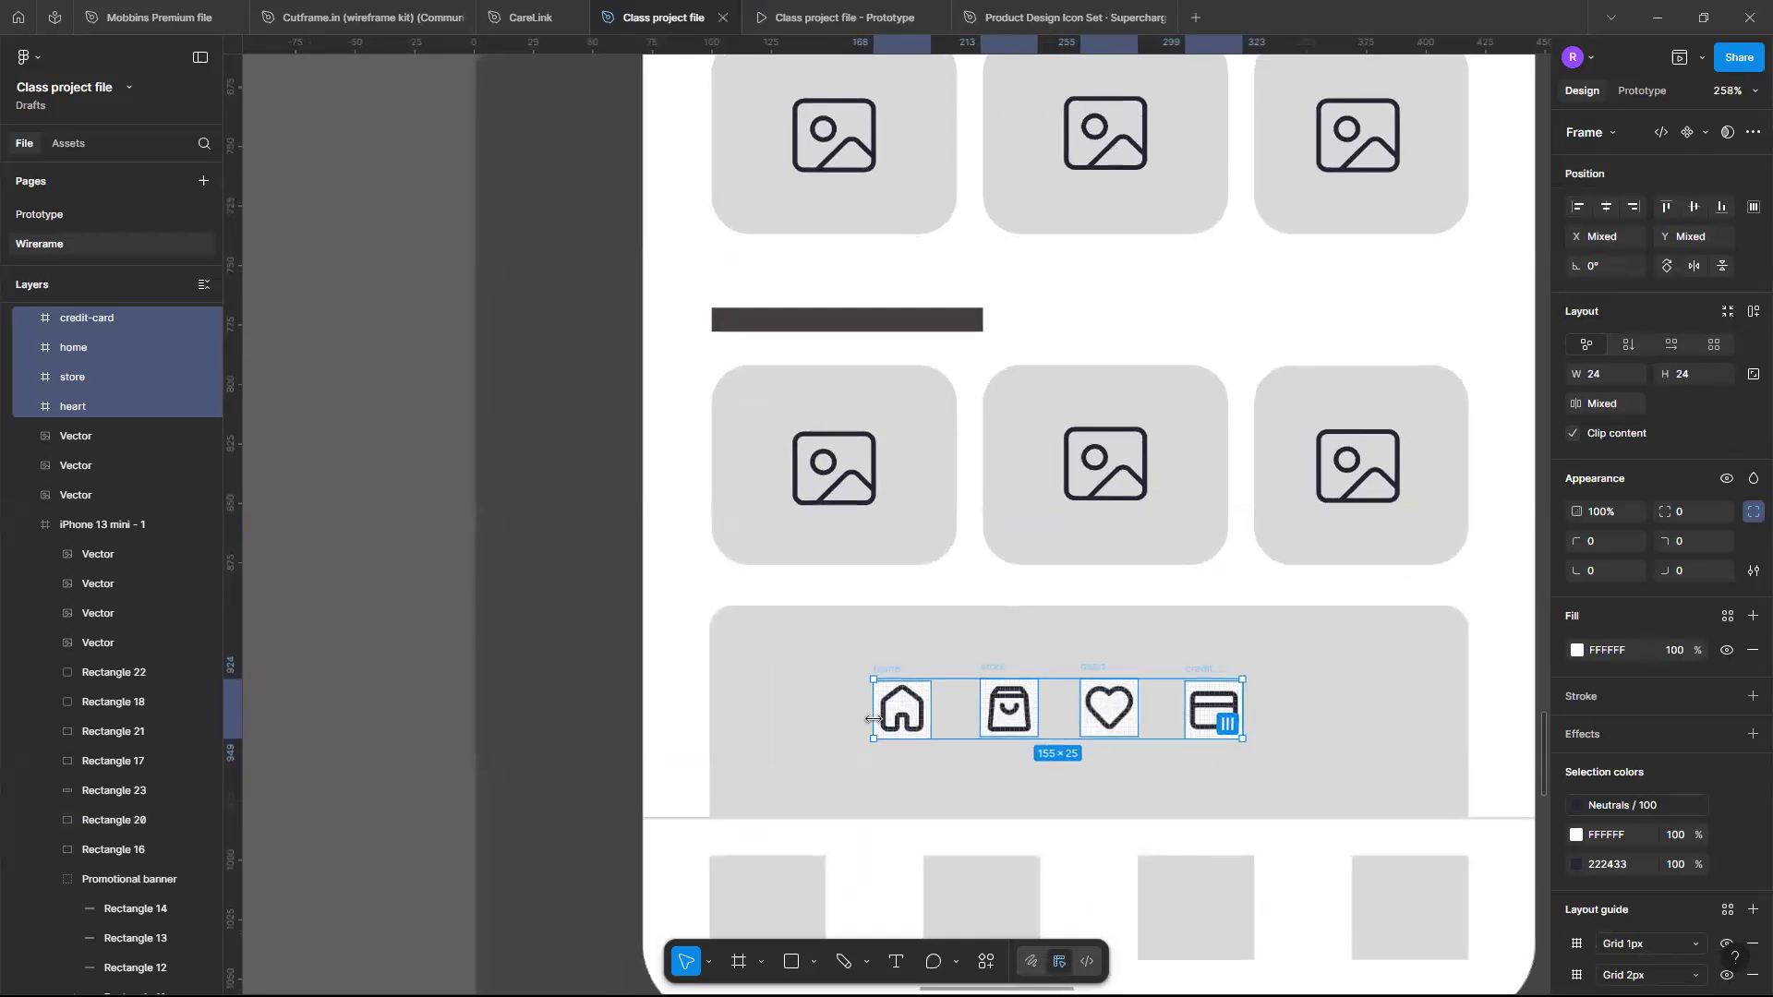
scroll(850, 731, down, 2)
key(Escape)
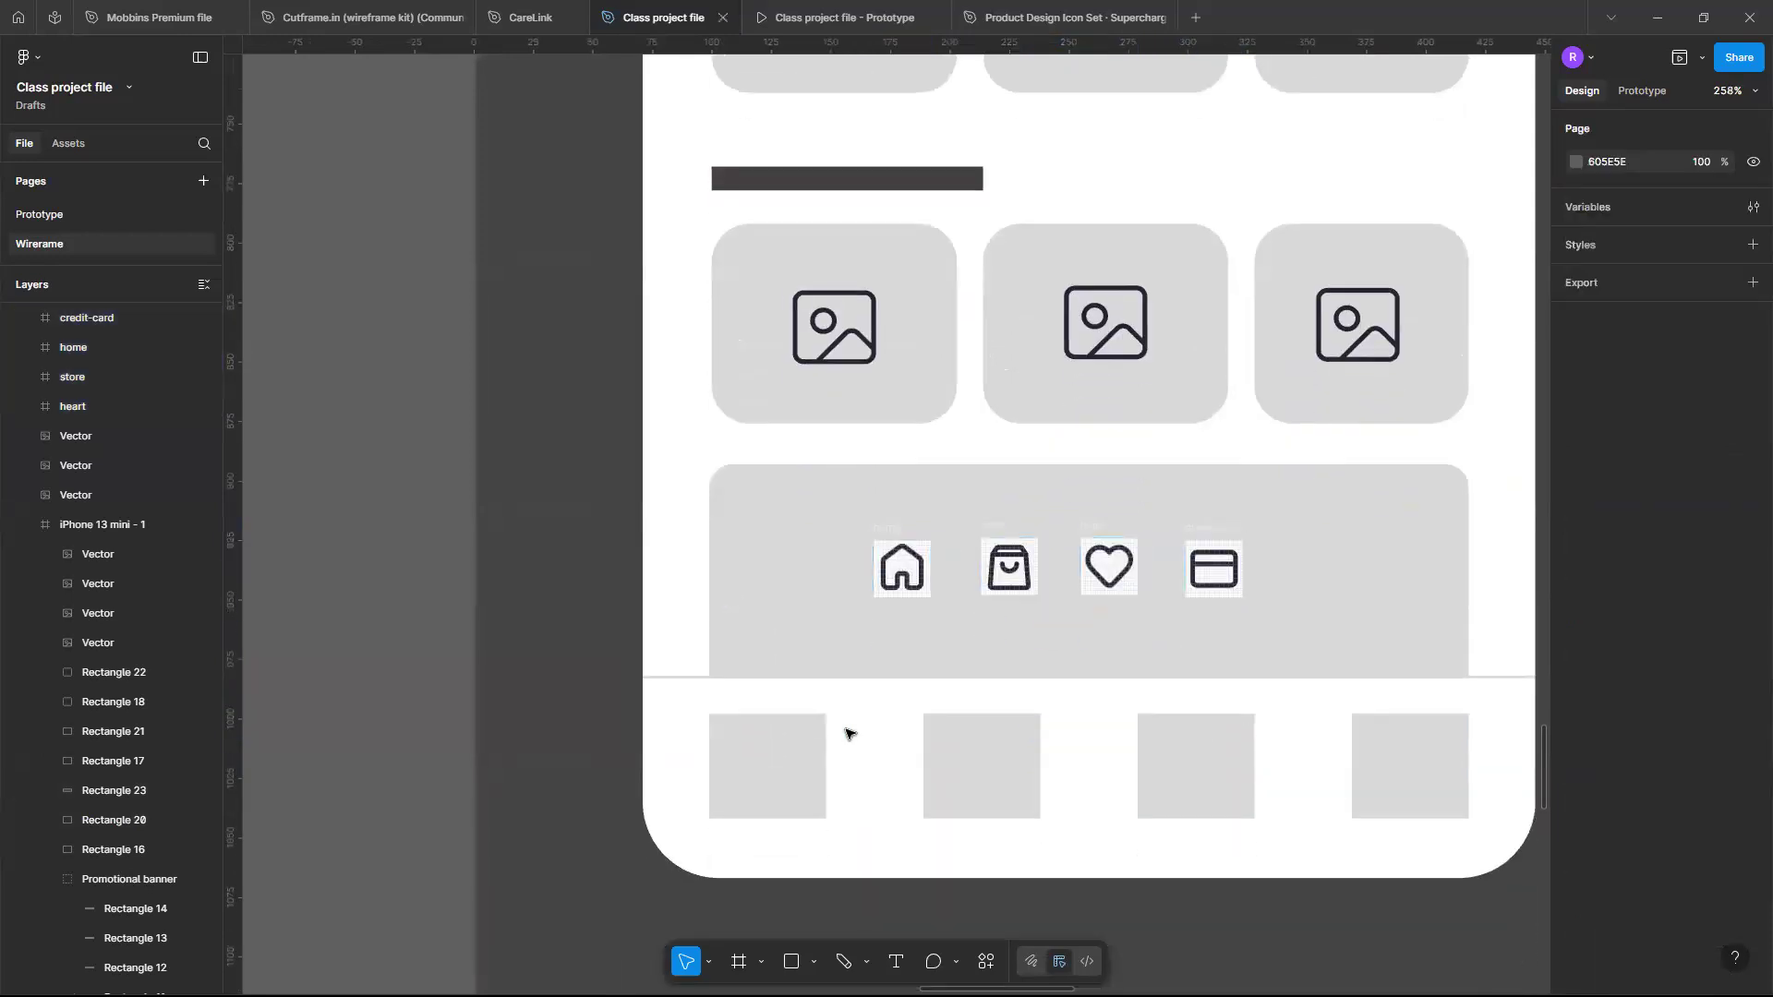
- Copy the home icon's vector and paste it to replace the first placeholder square in the bottom navigation bar
click(917, 560)
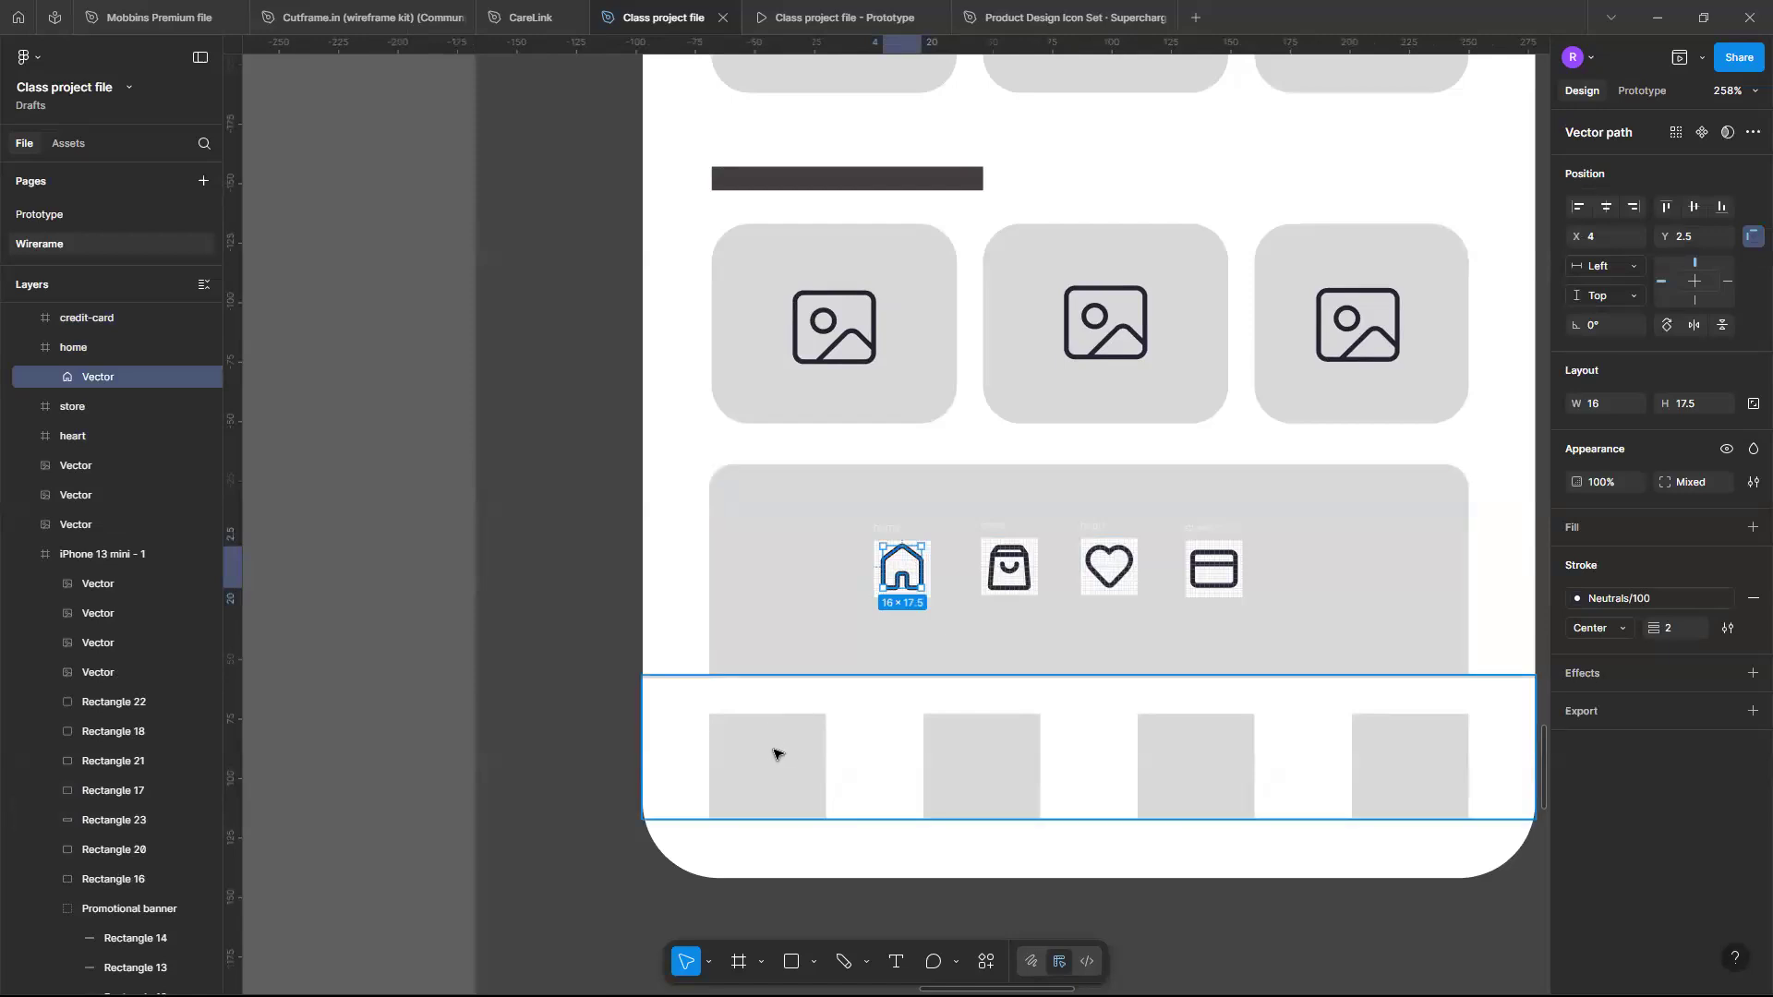
double_click(774, 755)
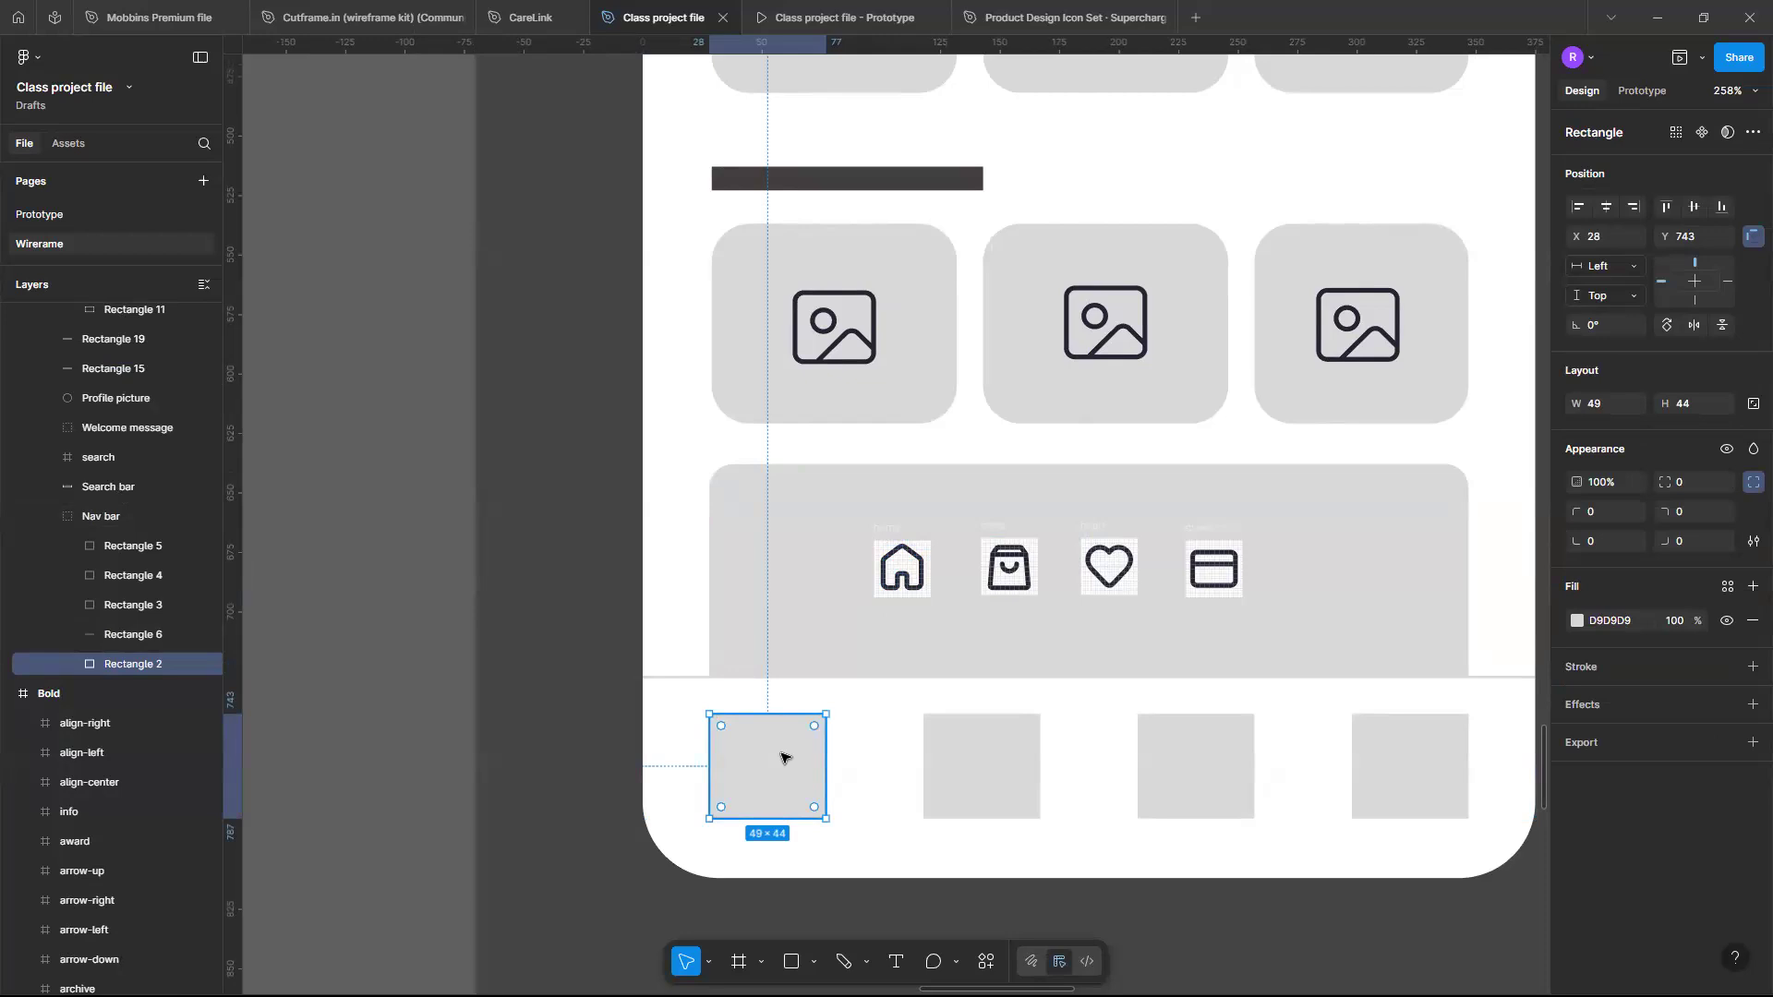
right_click(922, 565)
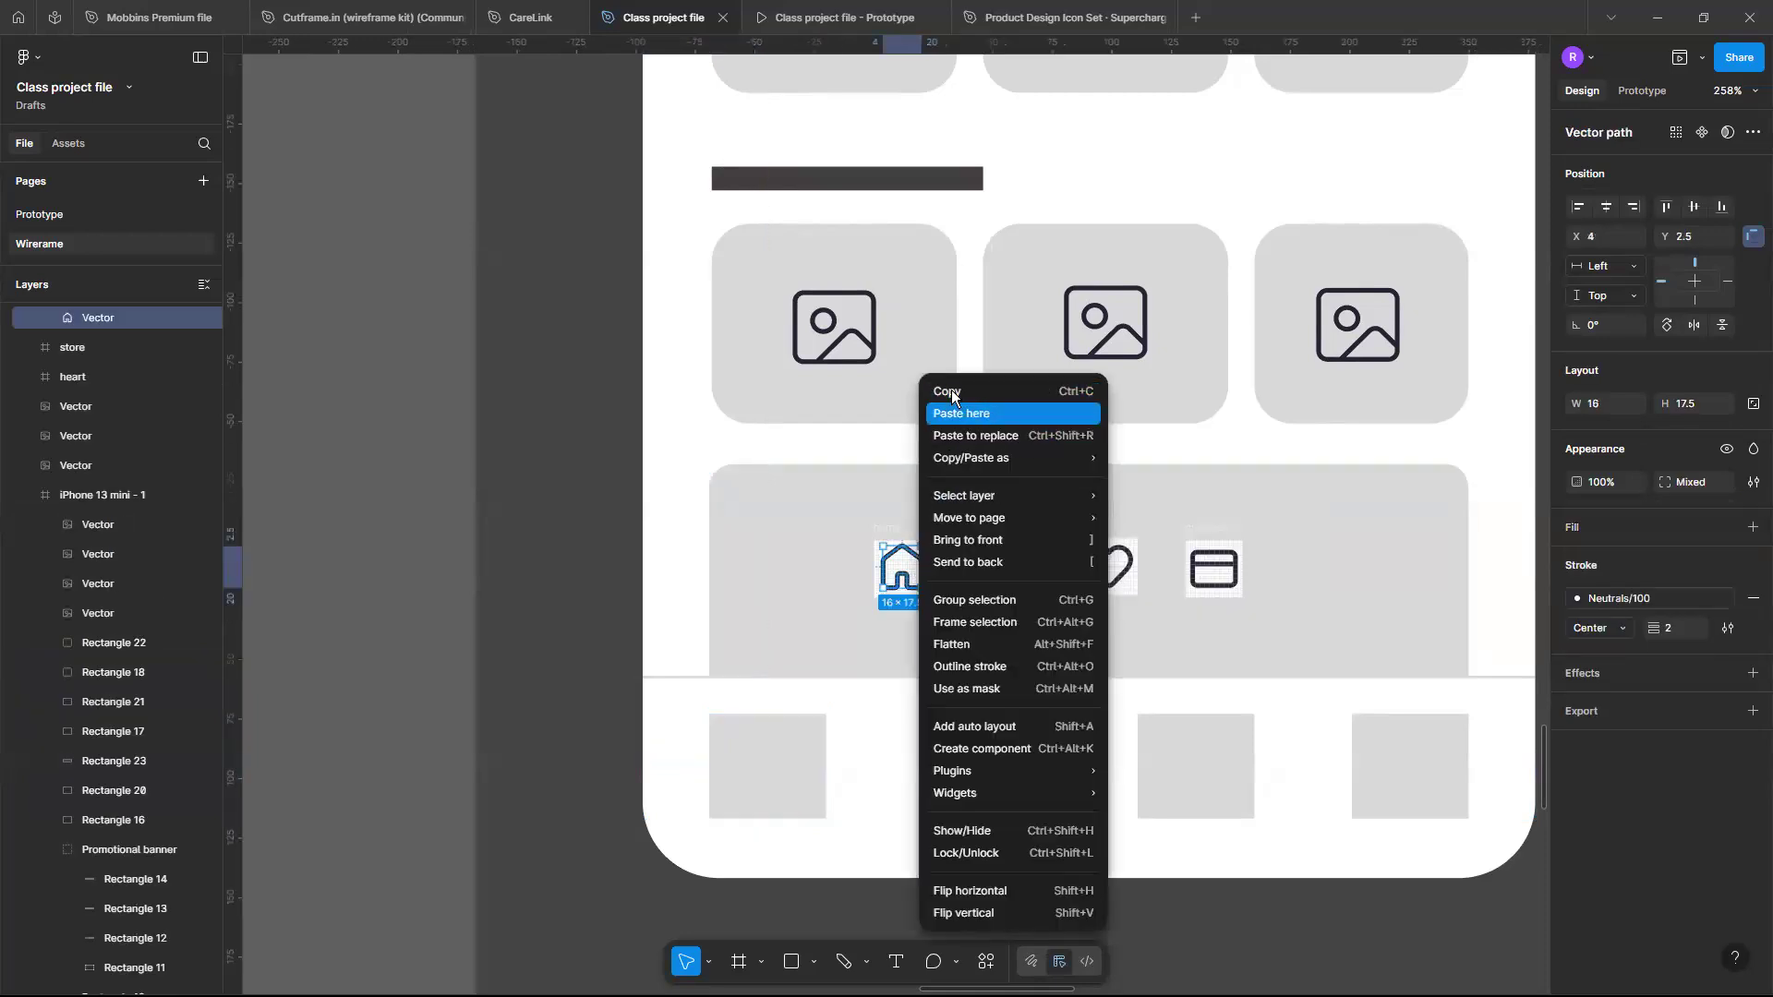
click(763, 784)
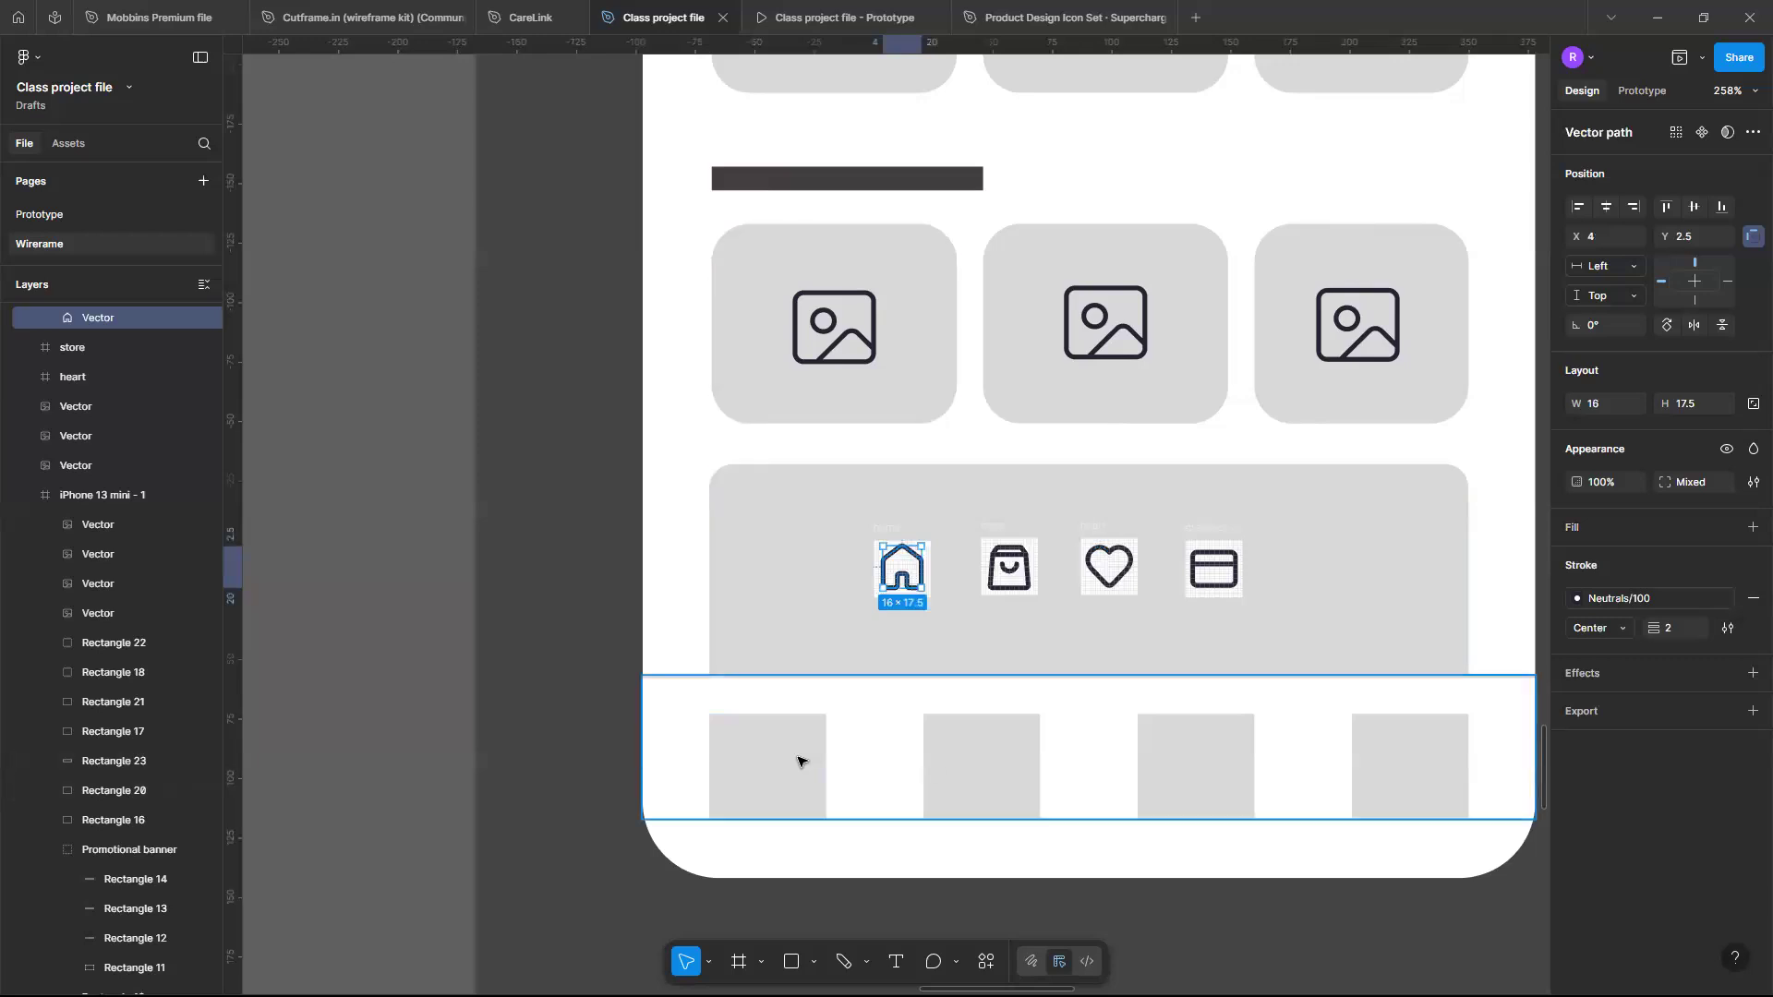
click(798, 761)
click(798, 761)
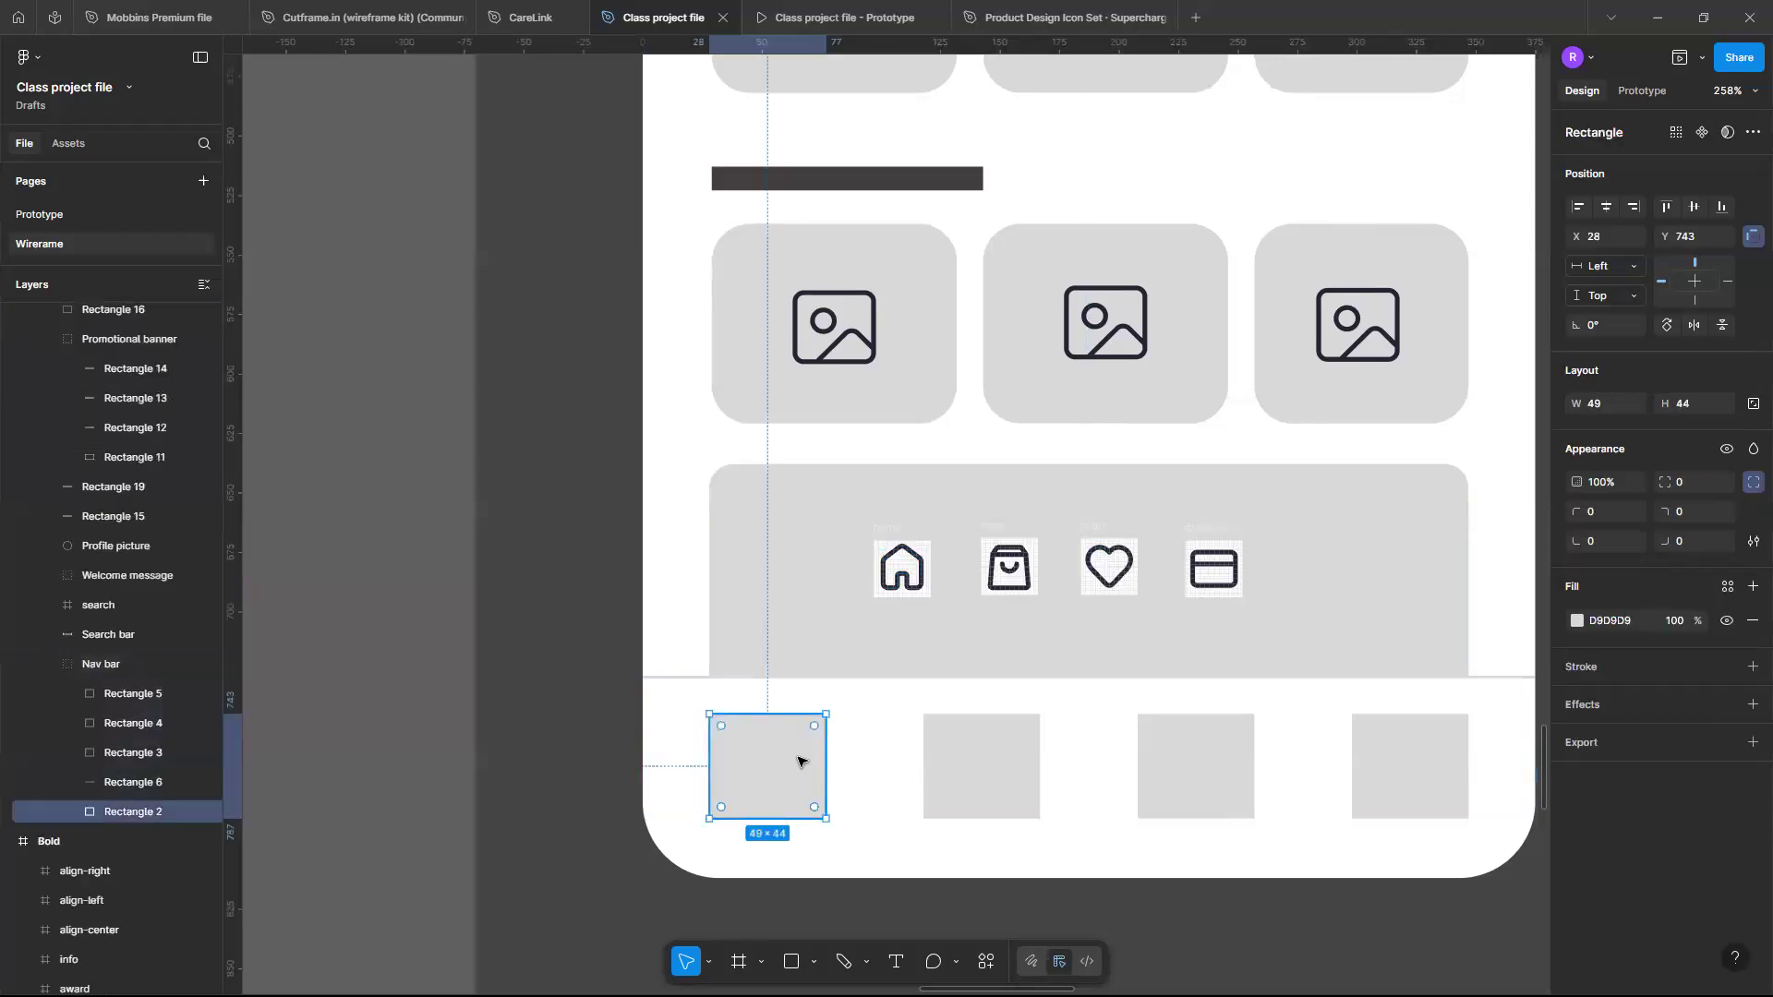
right_click(798, 760)
key(Up)
key(Up)
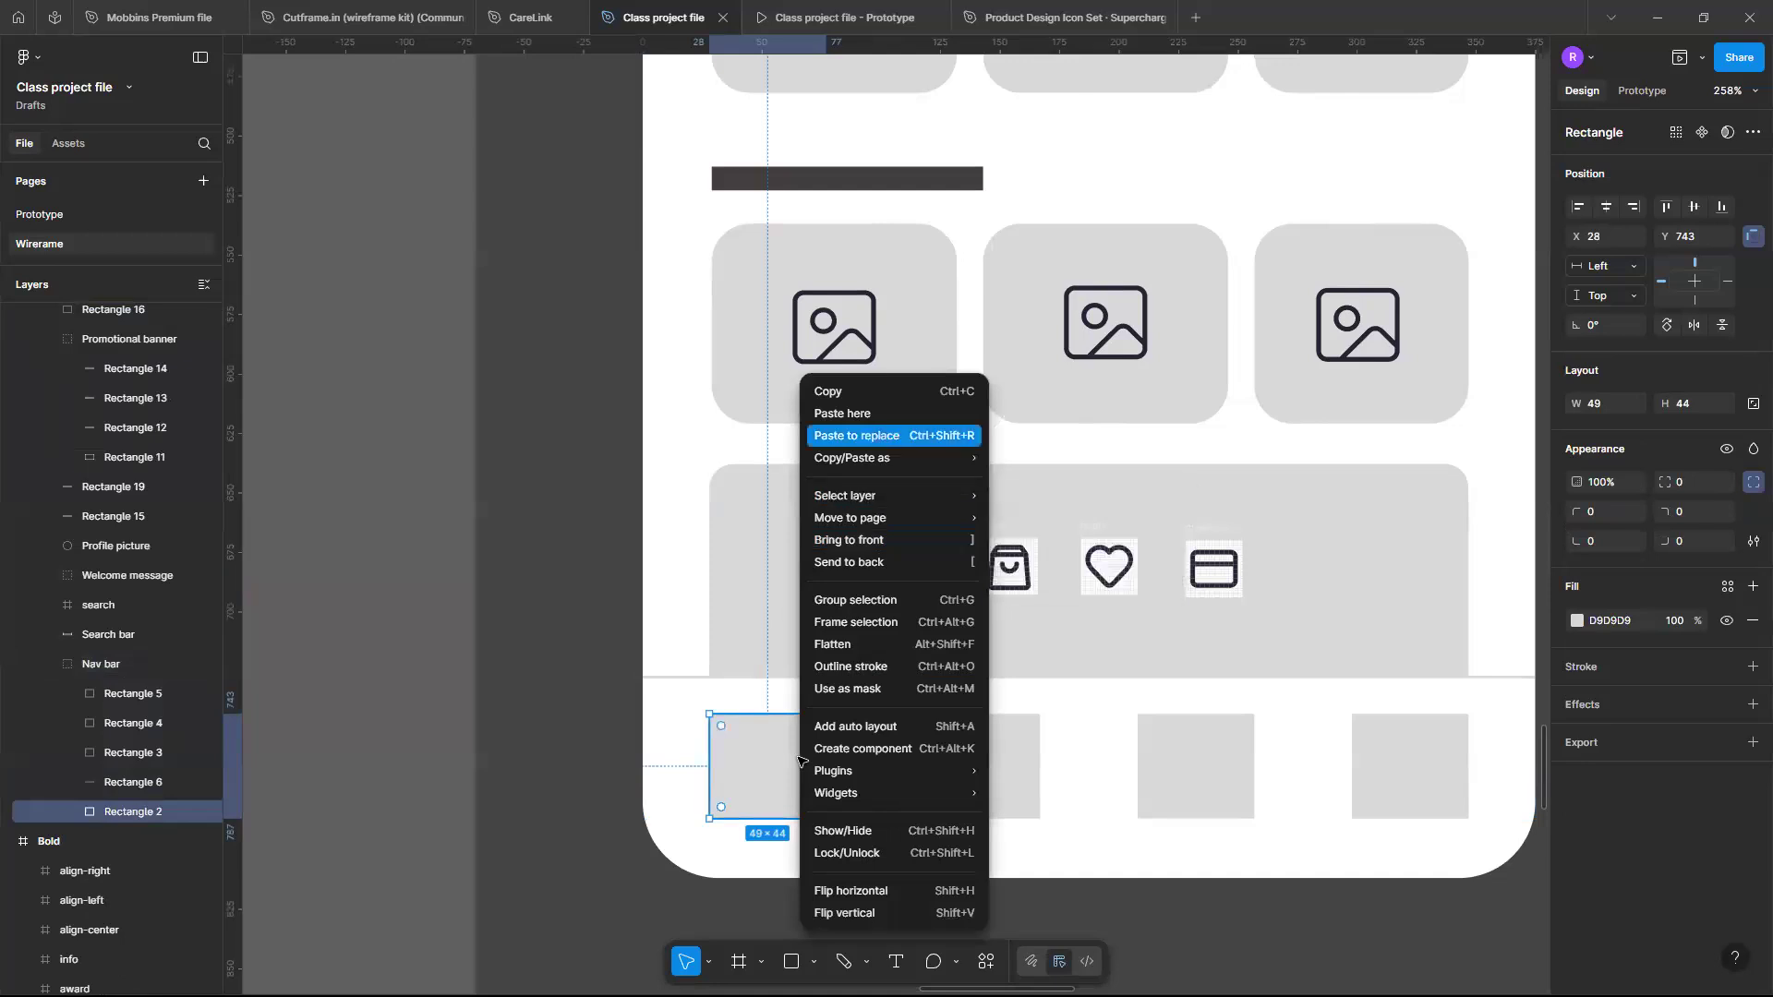
click(856, 437)
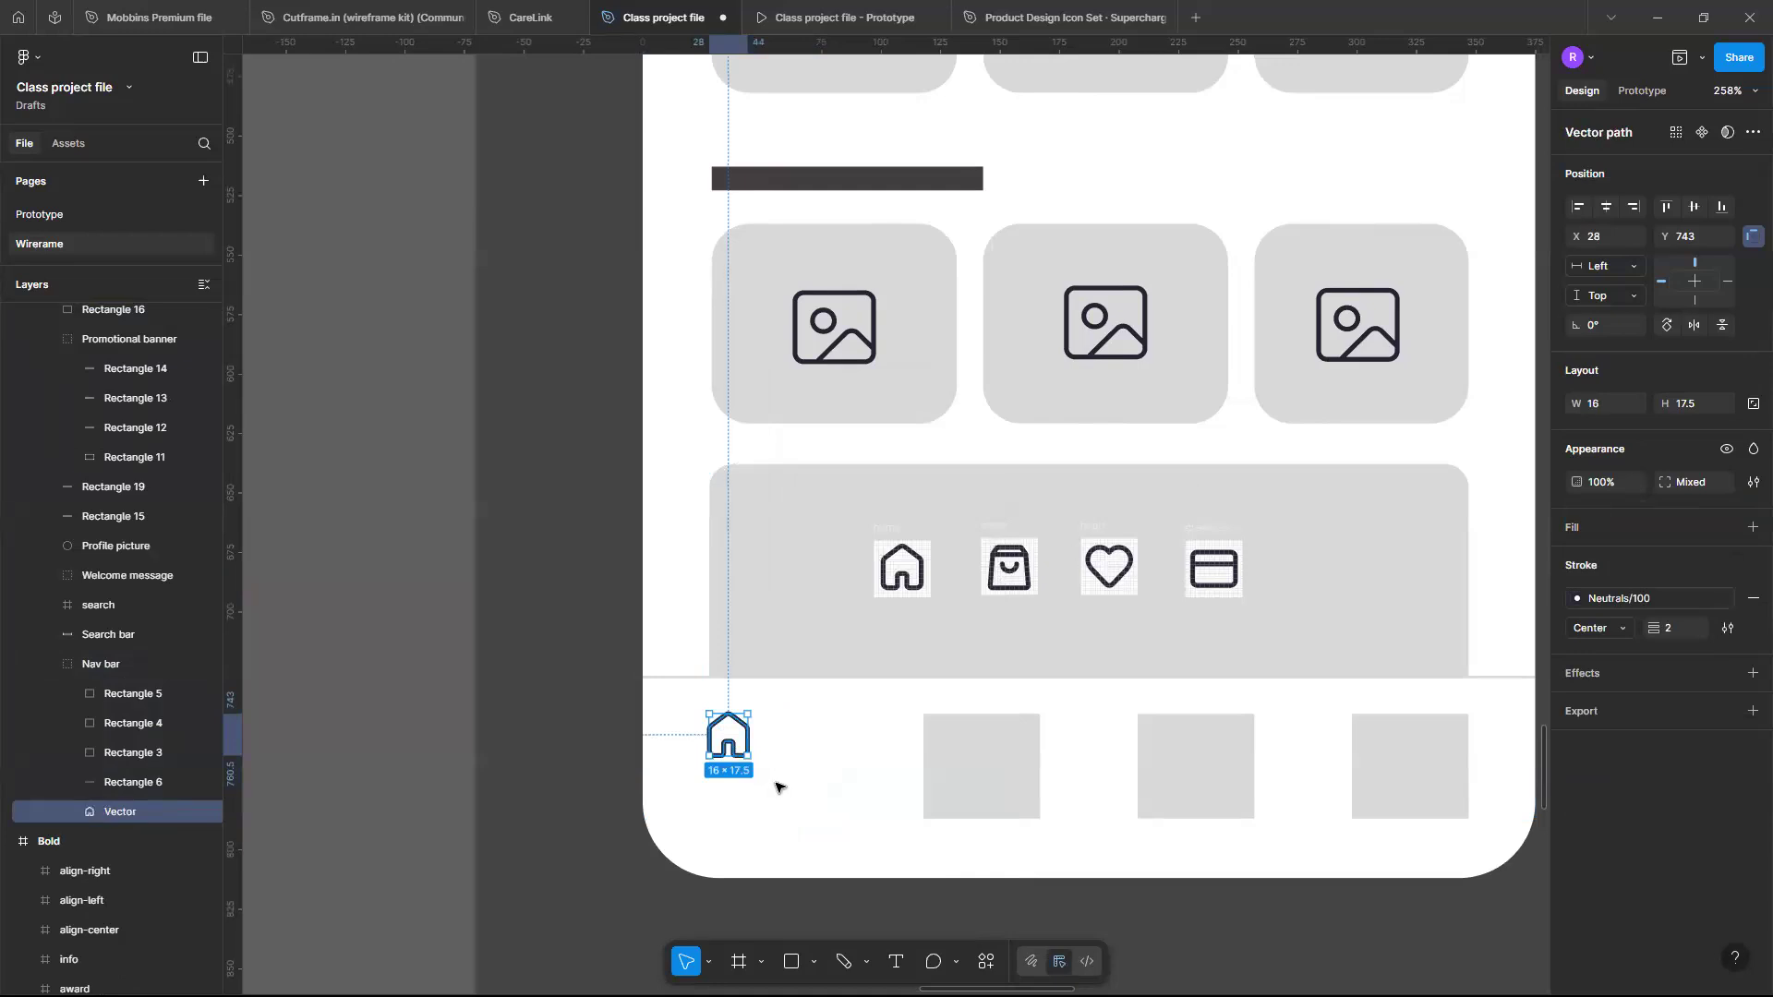
- Scale the home icon proportionally to 24 × 26 and position it within the first navigation slot
key(Right)
key(Right)
key(Right)
drag(737, 750, 770, 780)
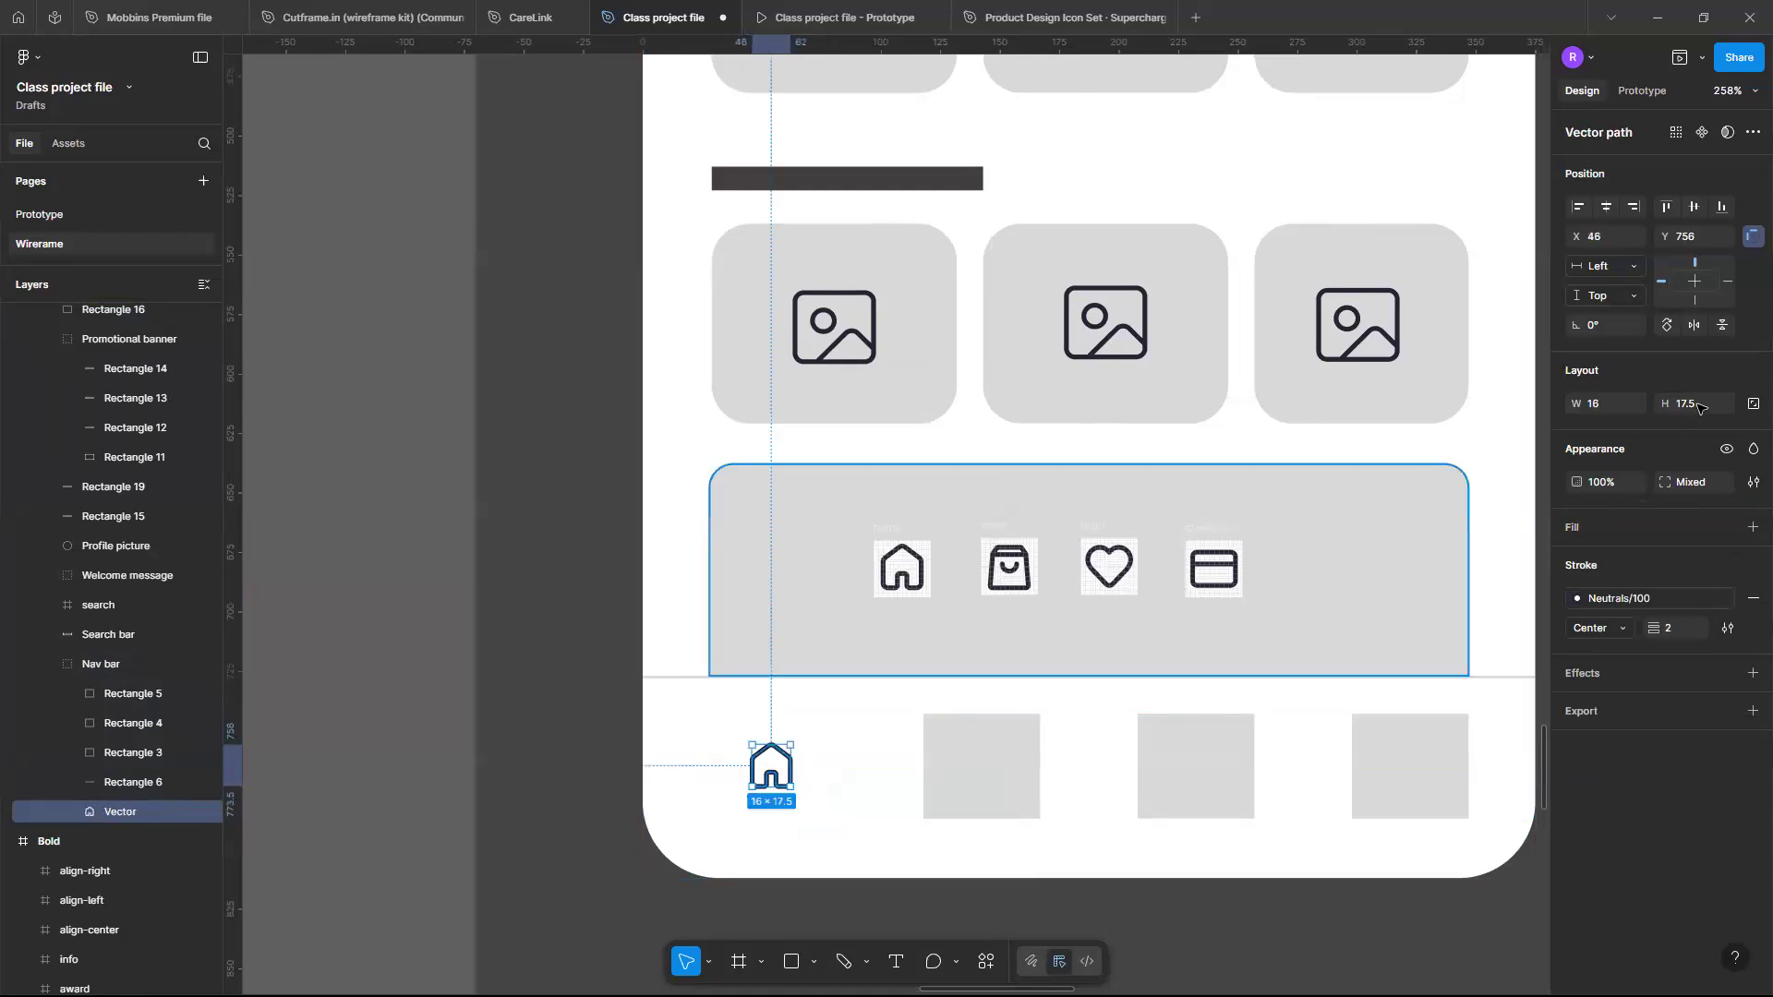
click(1752, 404)
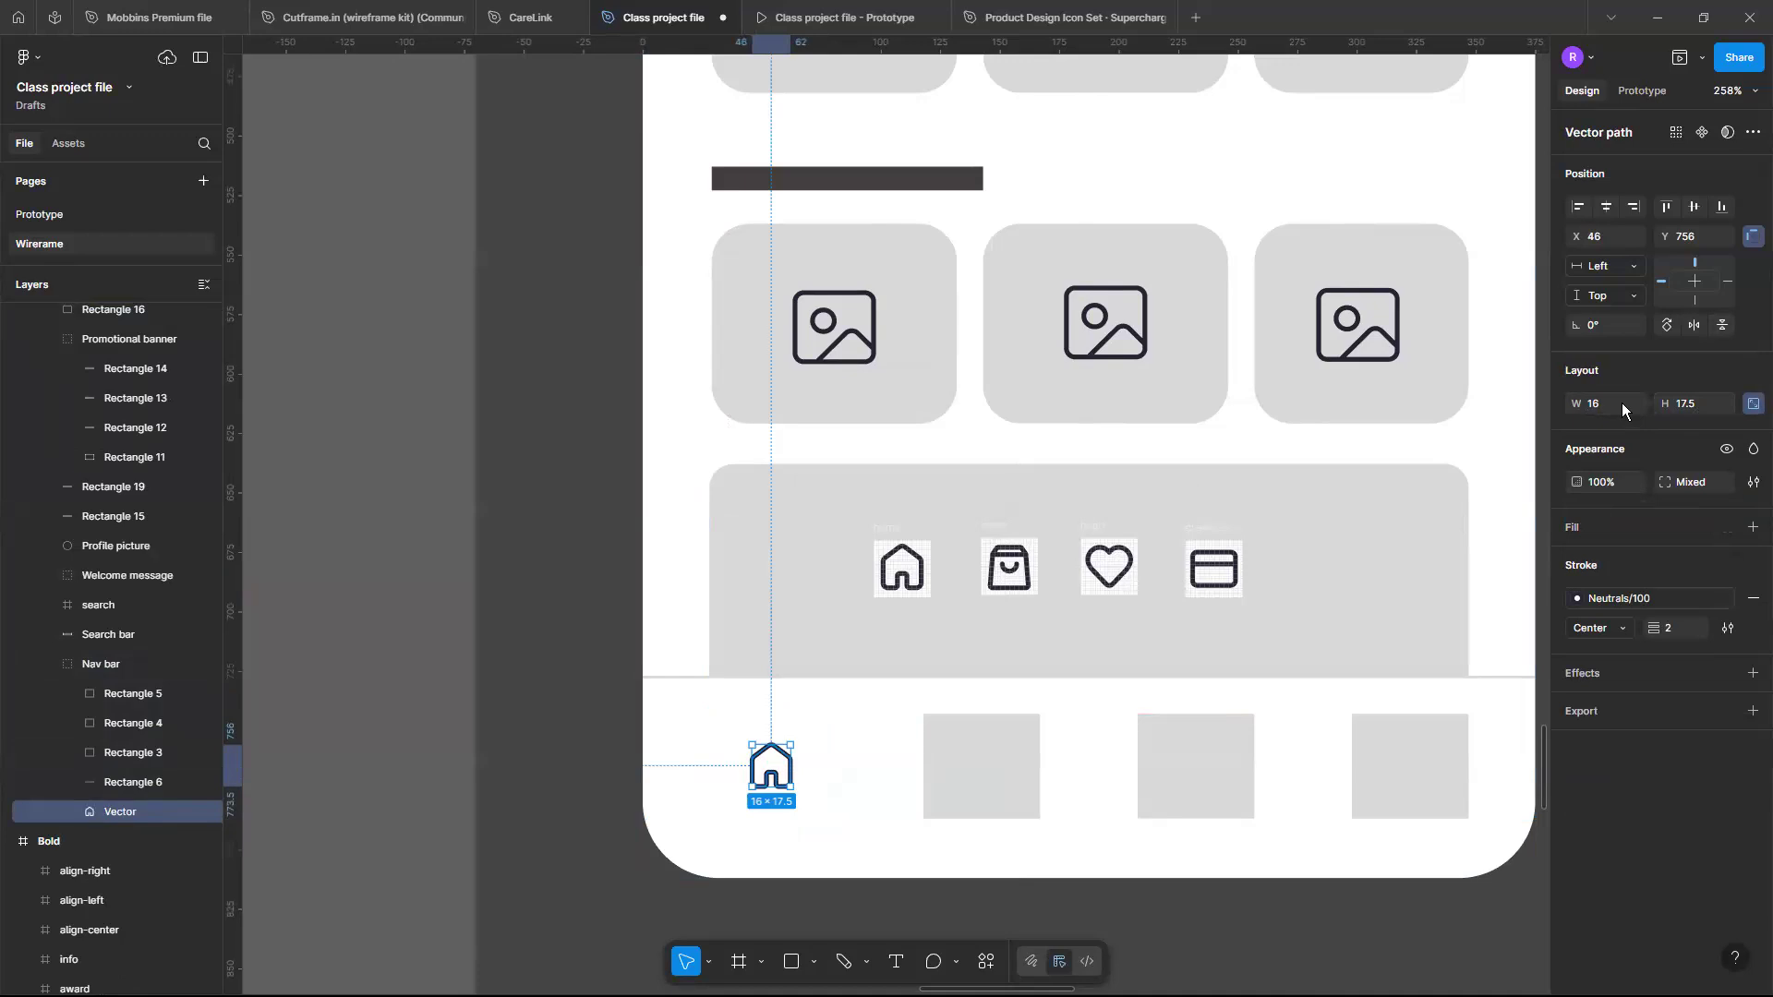
text(24)
click(1699, 402)
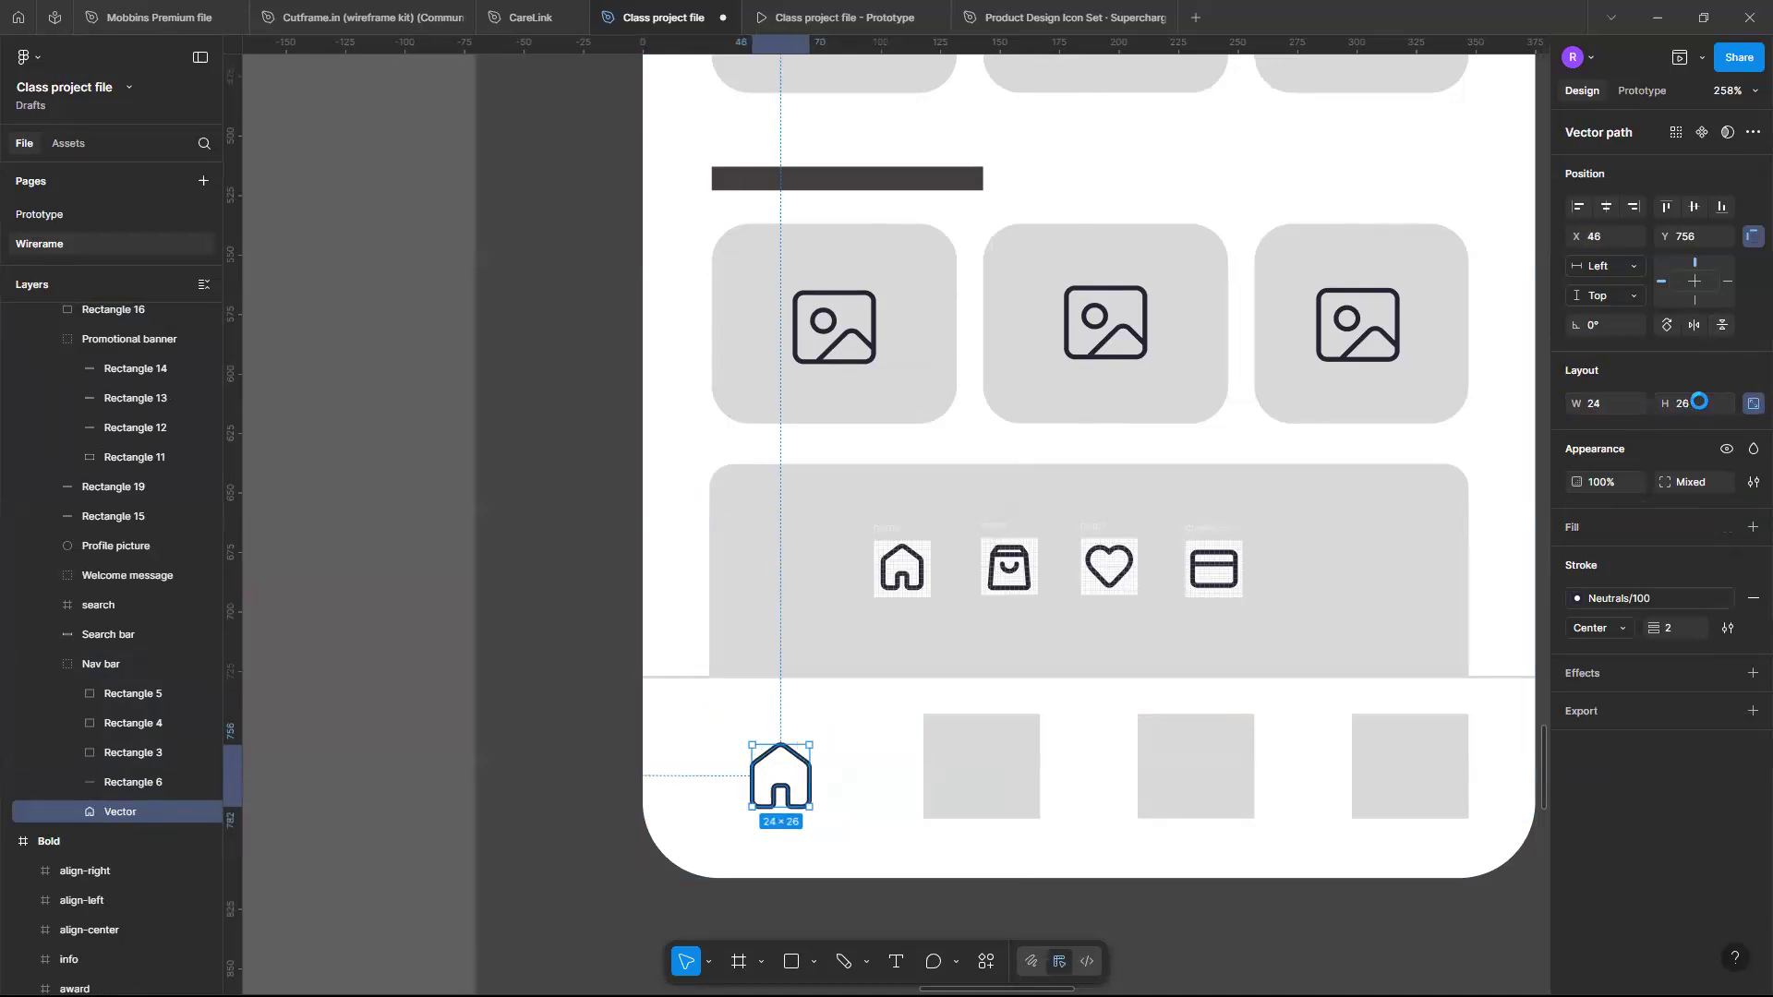
drag(772, 779, 767, 774)
key(Up)
key(Up)
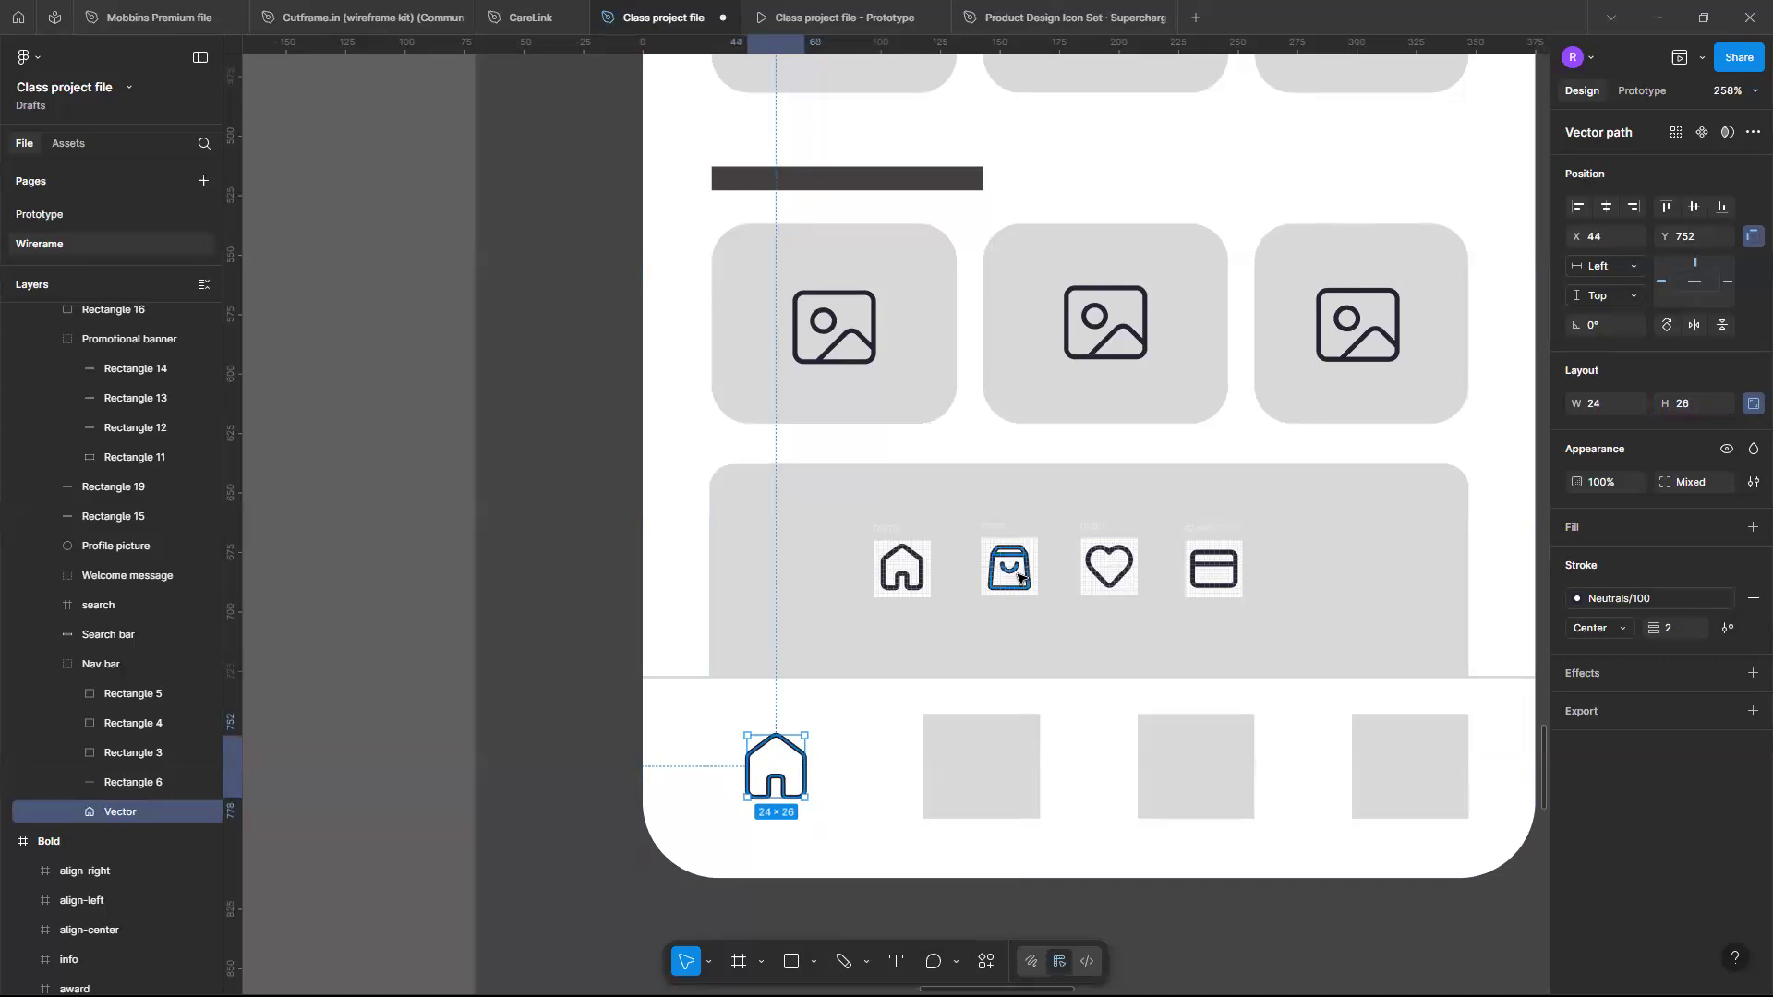
- Replace the second navigation placeholder square with the store bag icon's vector
double_click(1019, 577)
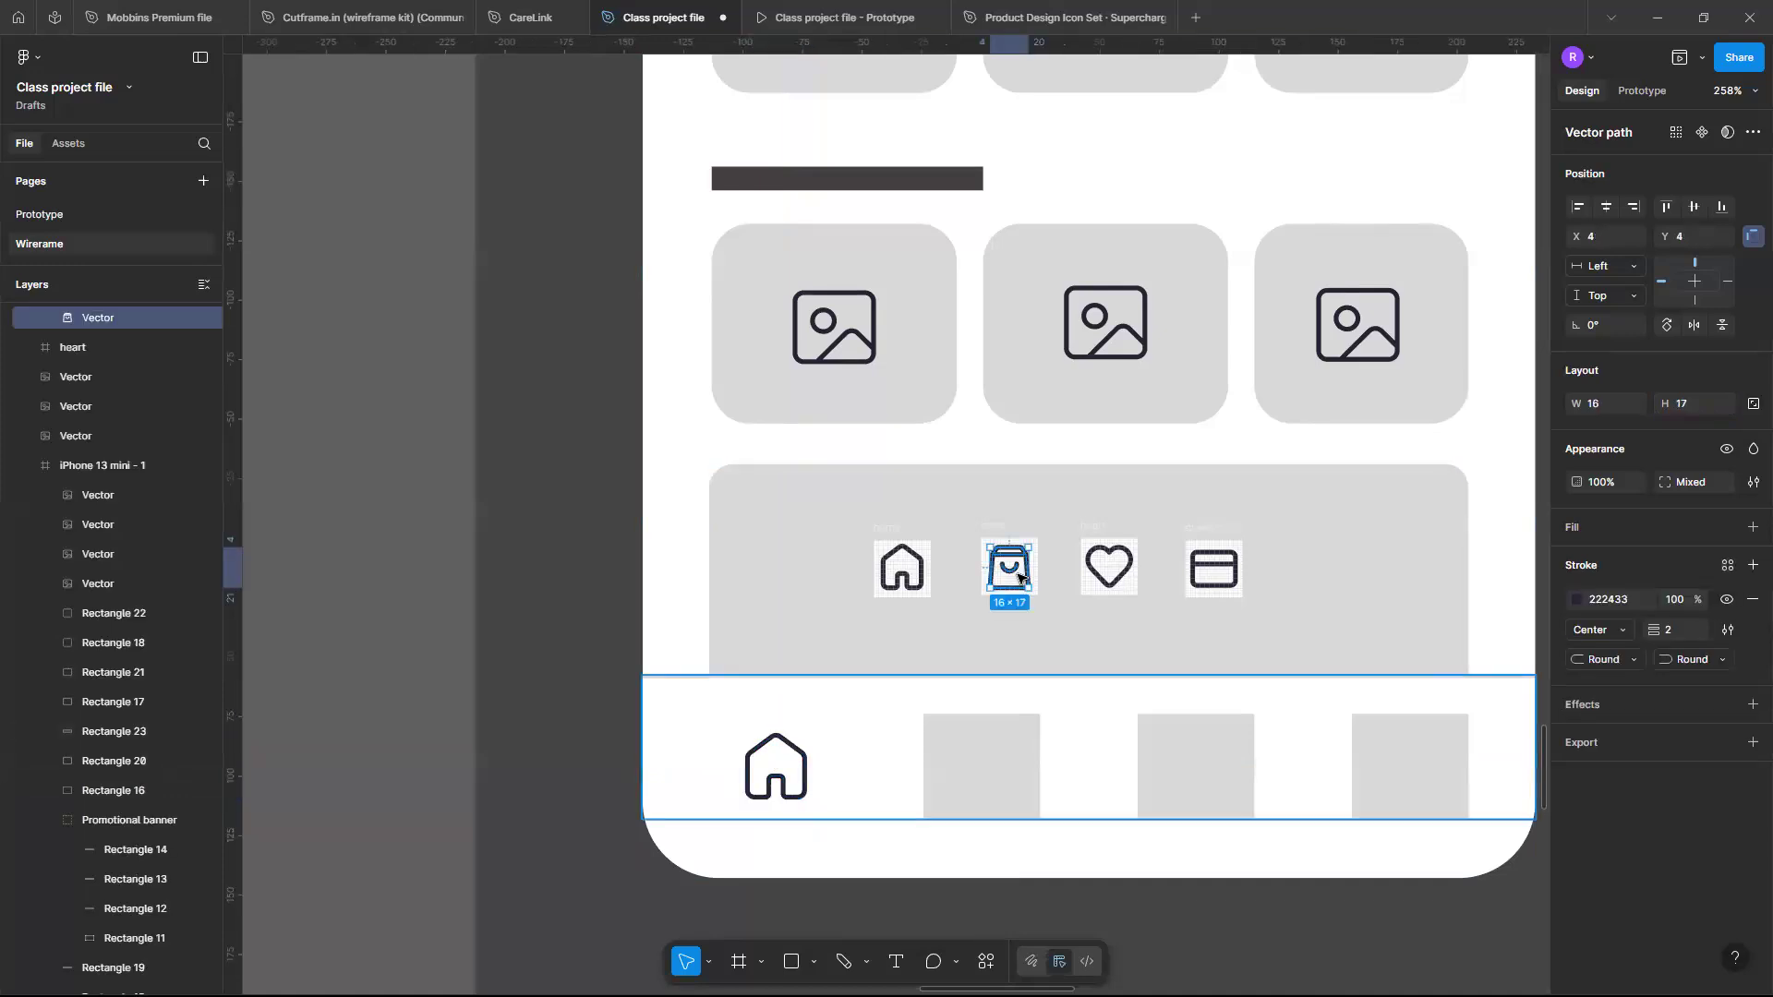
click(981, 765)
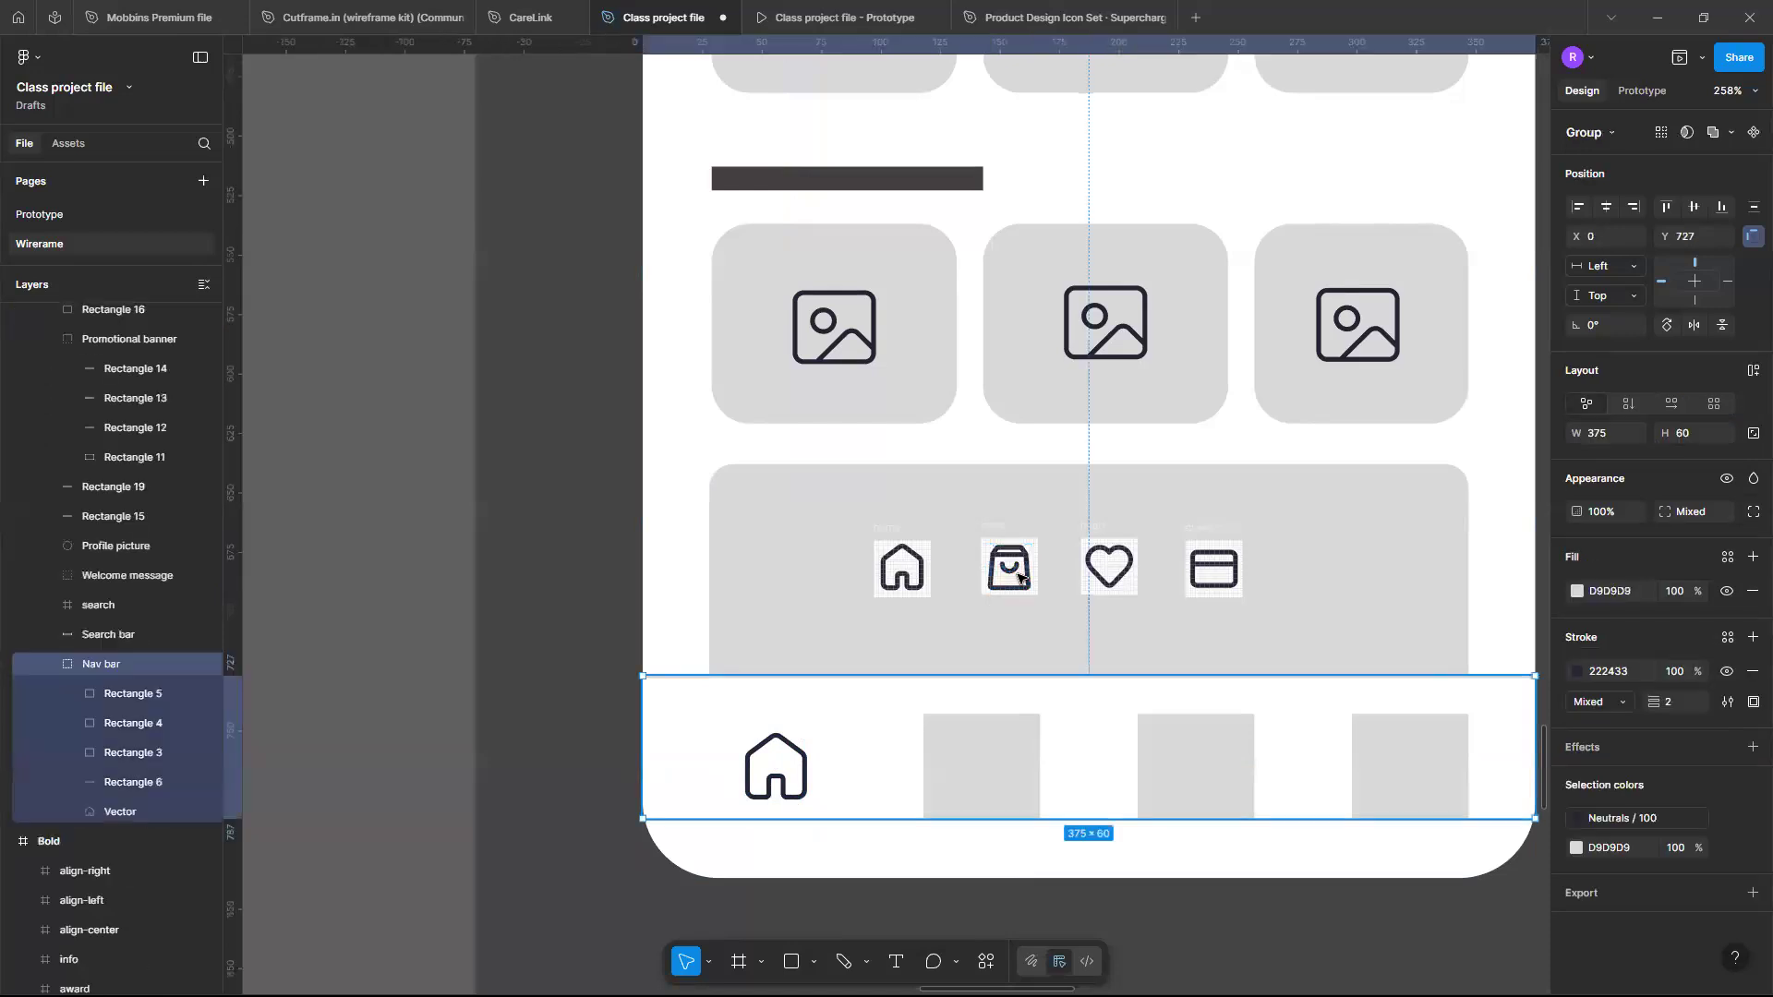
click(1005, 768)
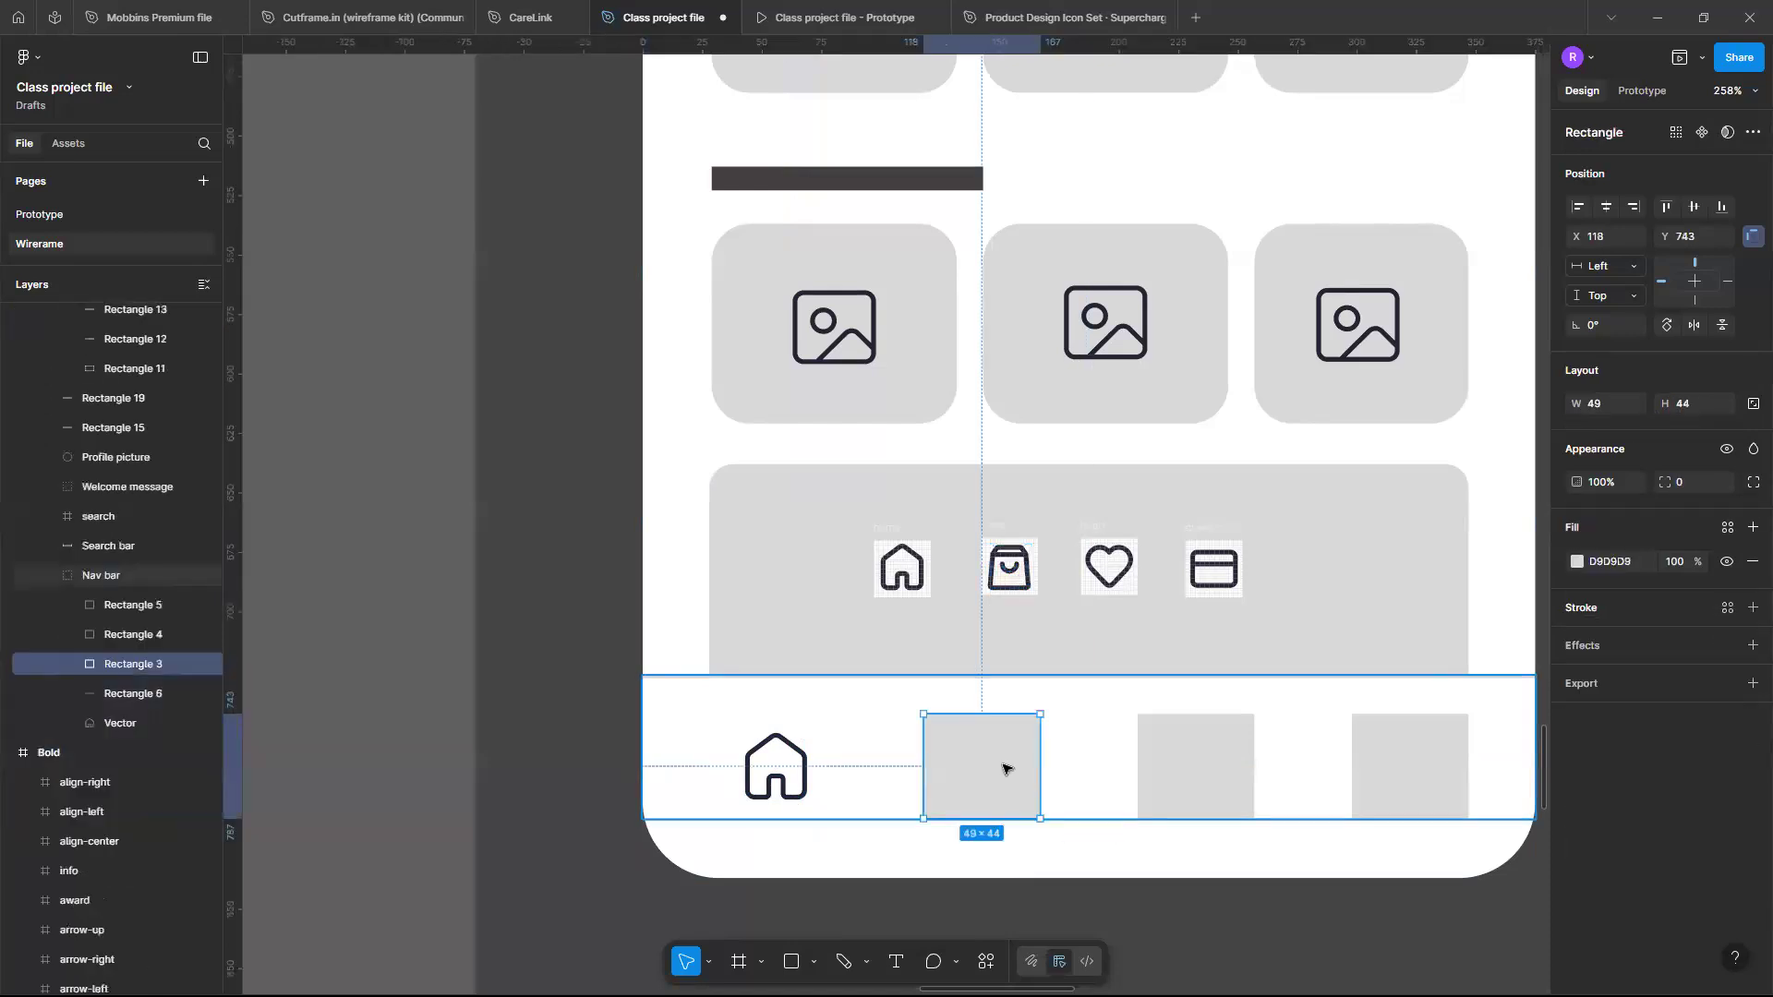
click(1754, 482)
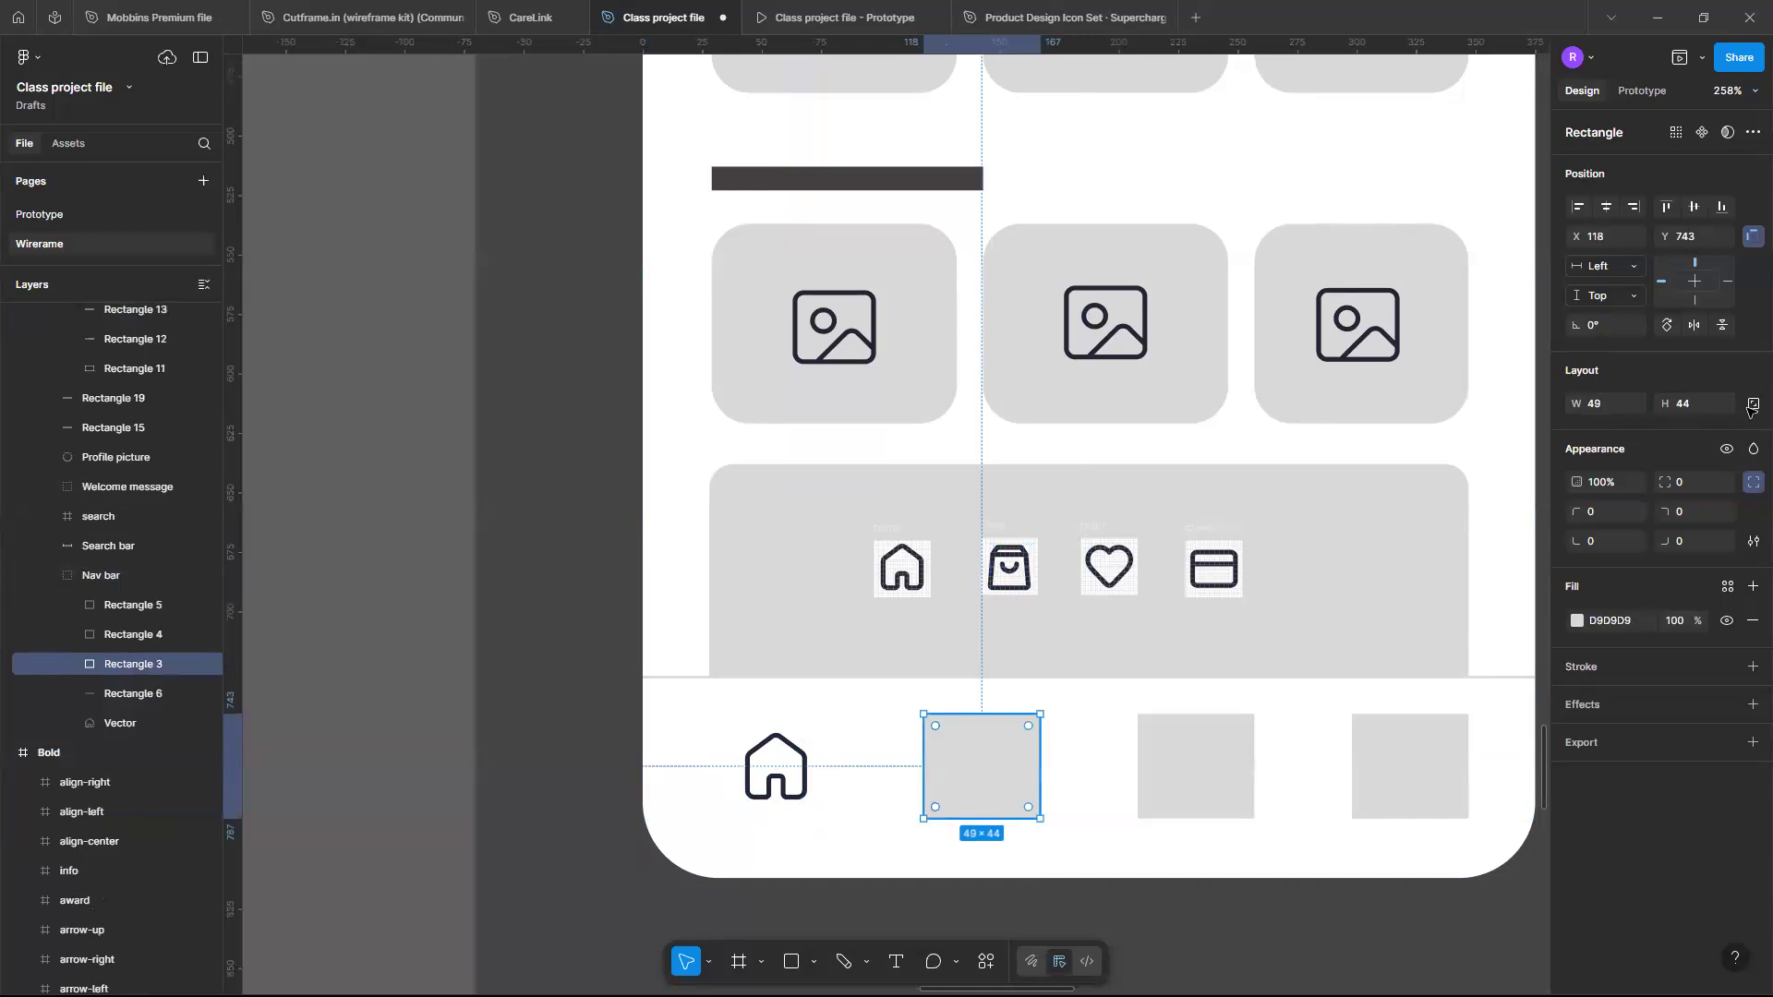
key(ctrl+shift+r)
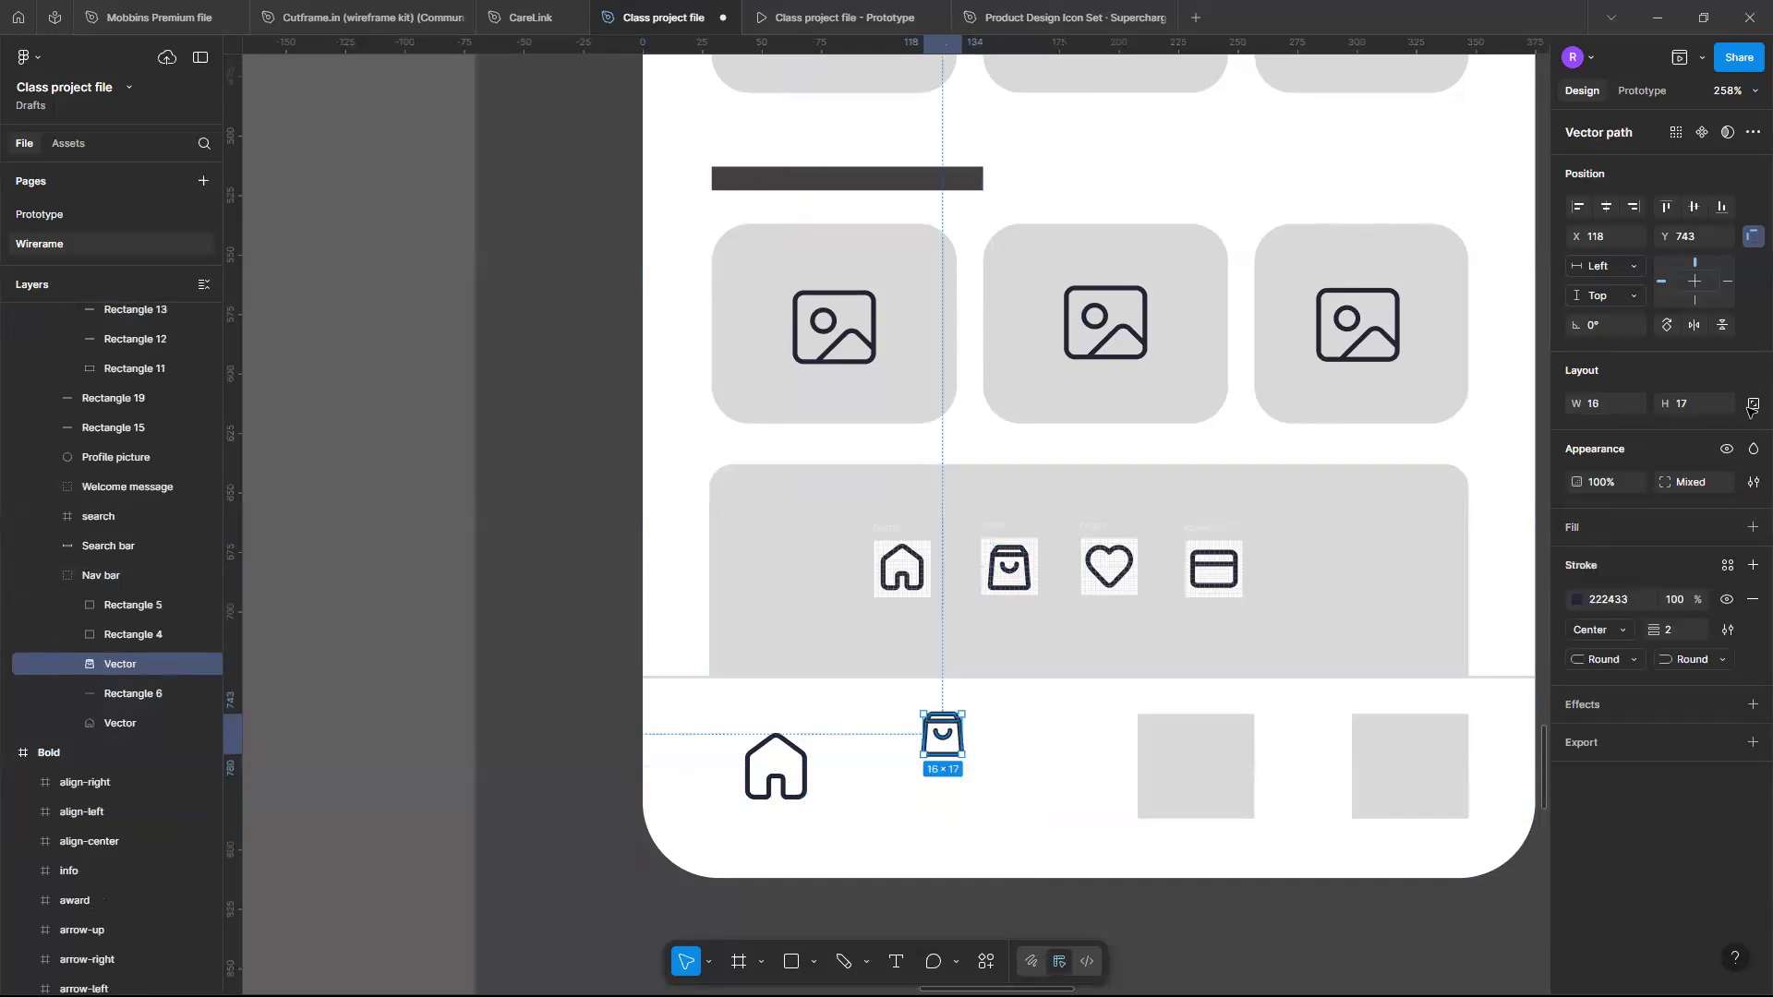
- Try resizing the store icon proportionally to 4 px wide, then undo it
click(1752, 407)
click(1600, 405)
text(4)
key(Return)
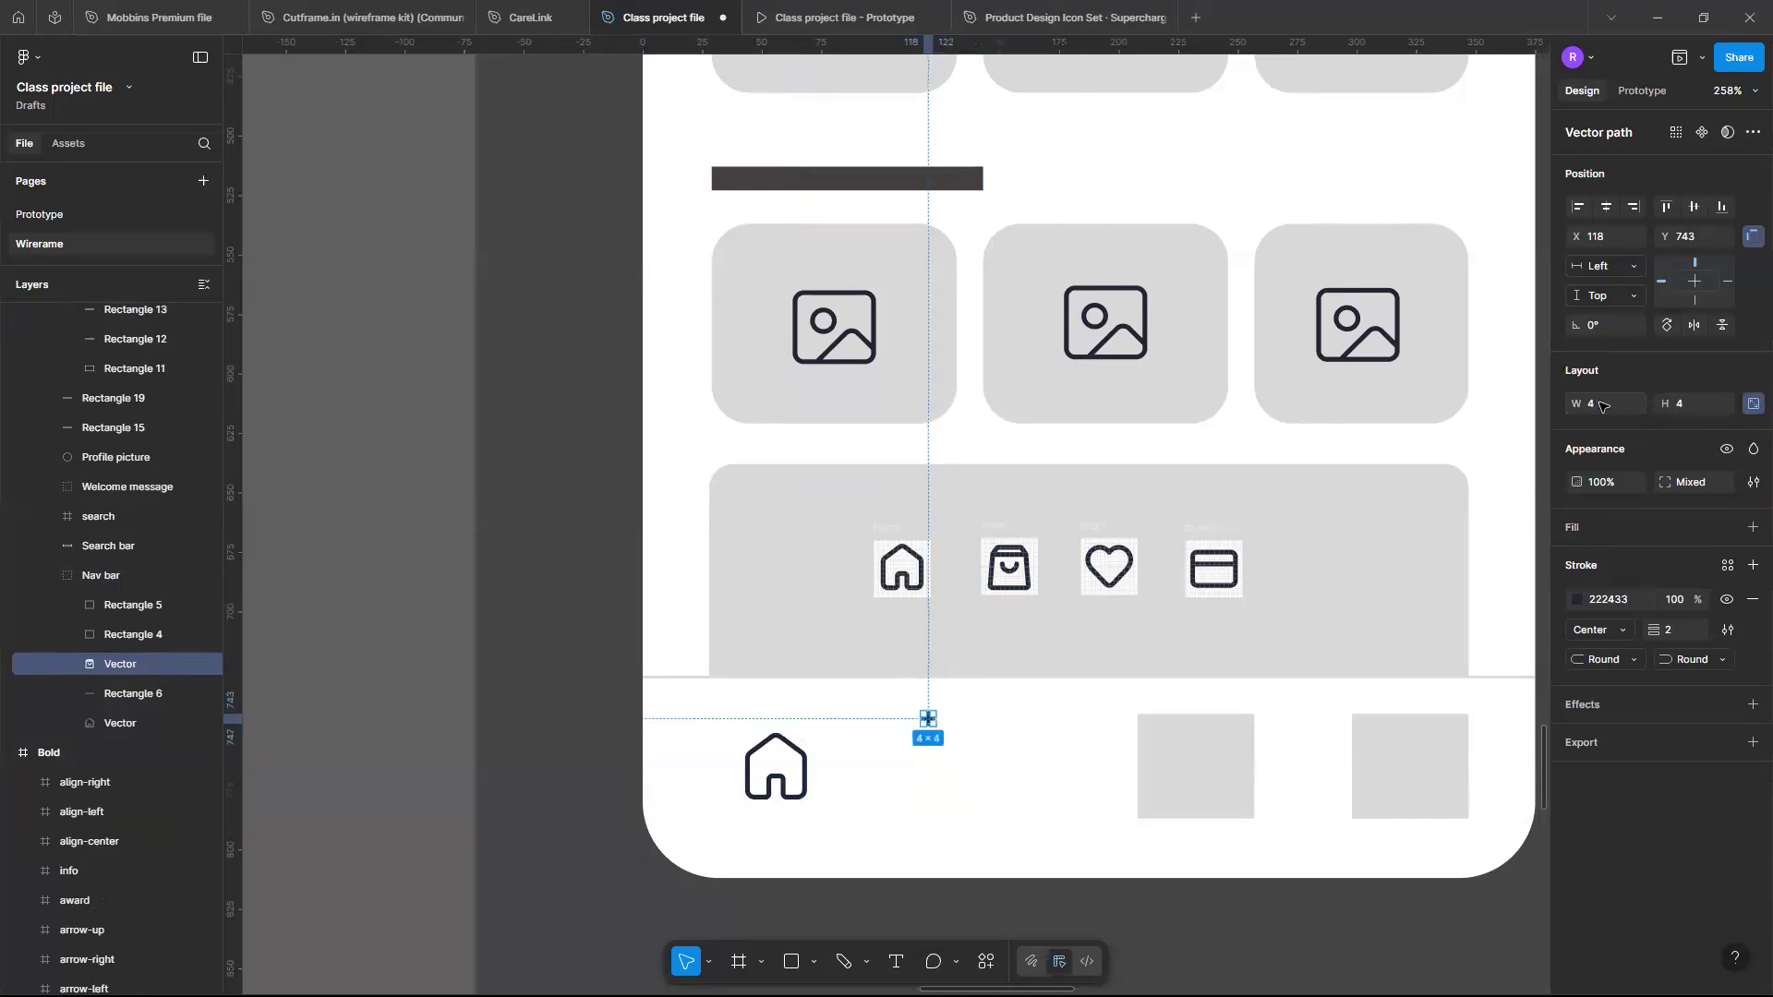
key(ctrl+z)
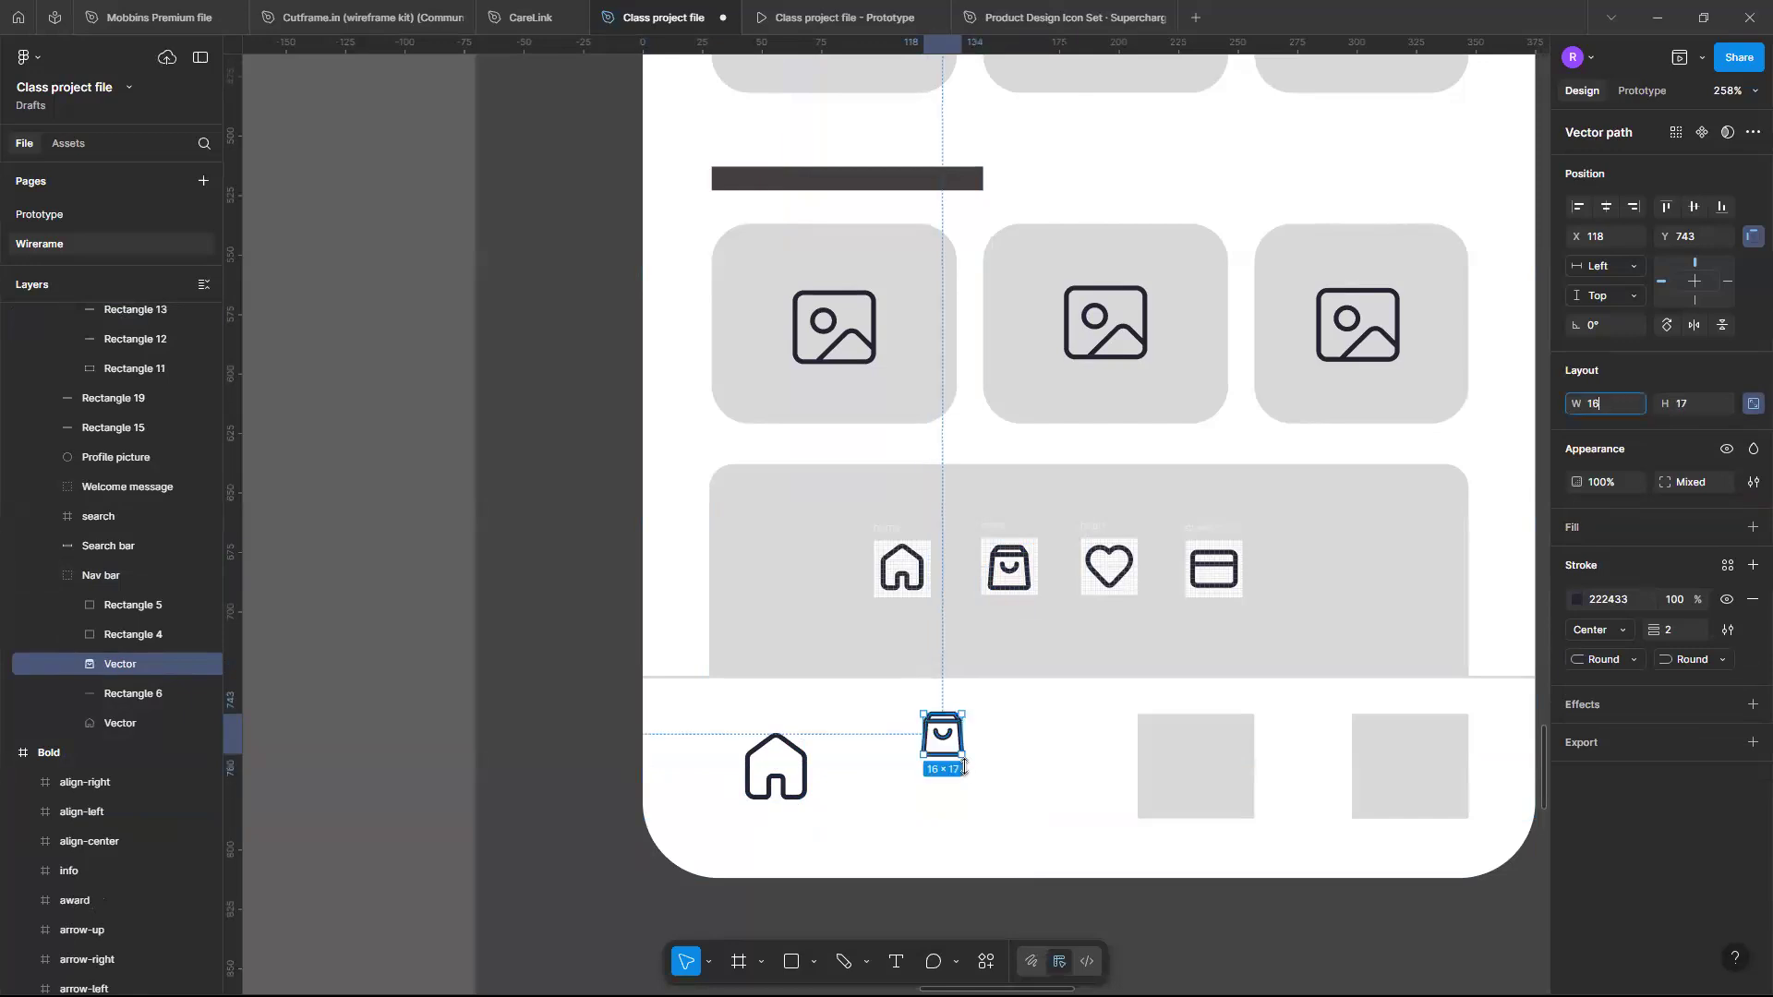
- Scale the store icon to 24 × 26 and space it evenly between the home icon and the third slot
mouse_move(968, 778)
mouse_down()
mouse_move(979, 796)
mouse_move(964, 758)
mouse_move(977, 779)
mouse_up()
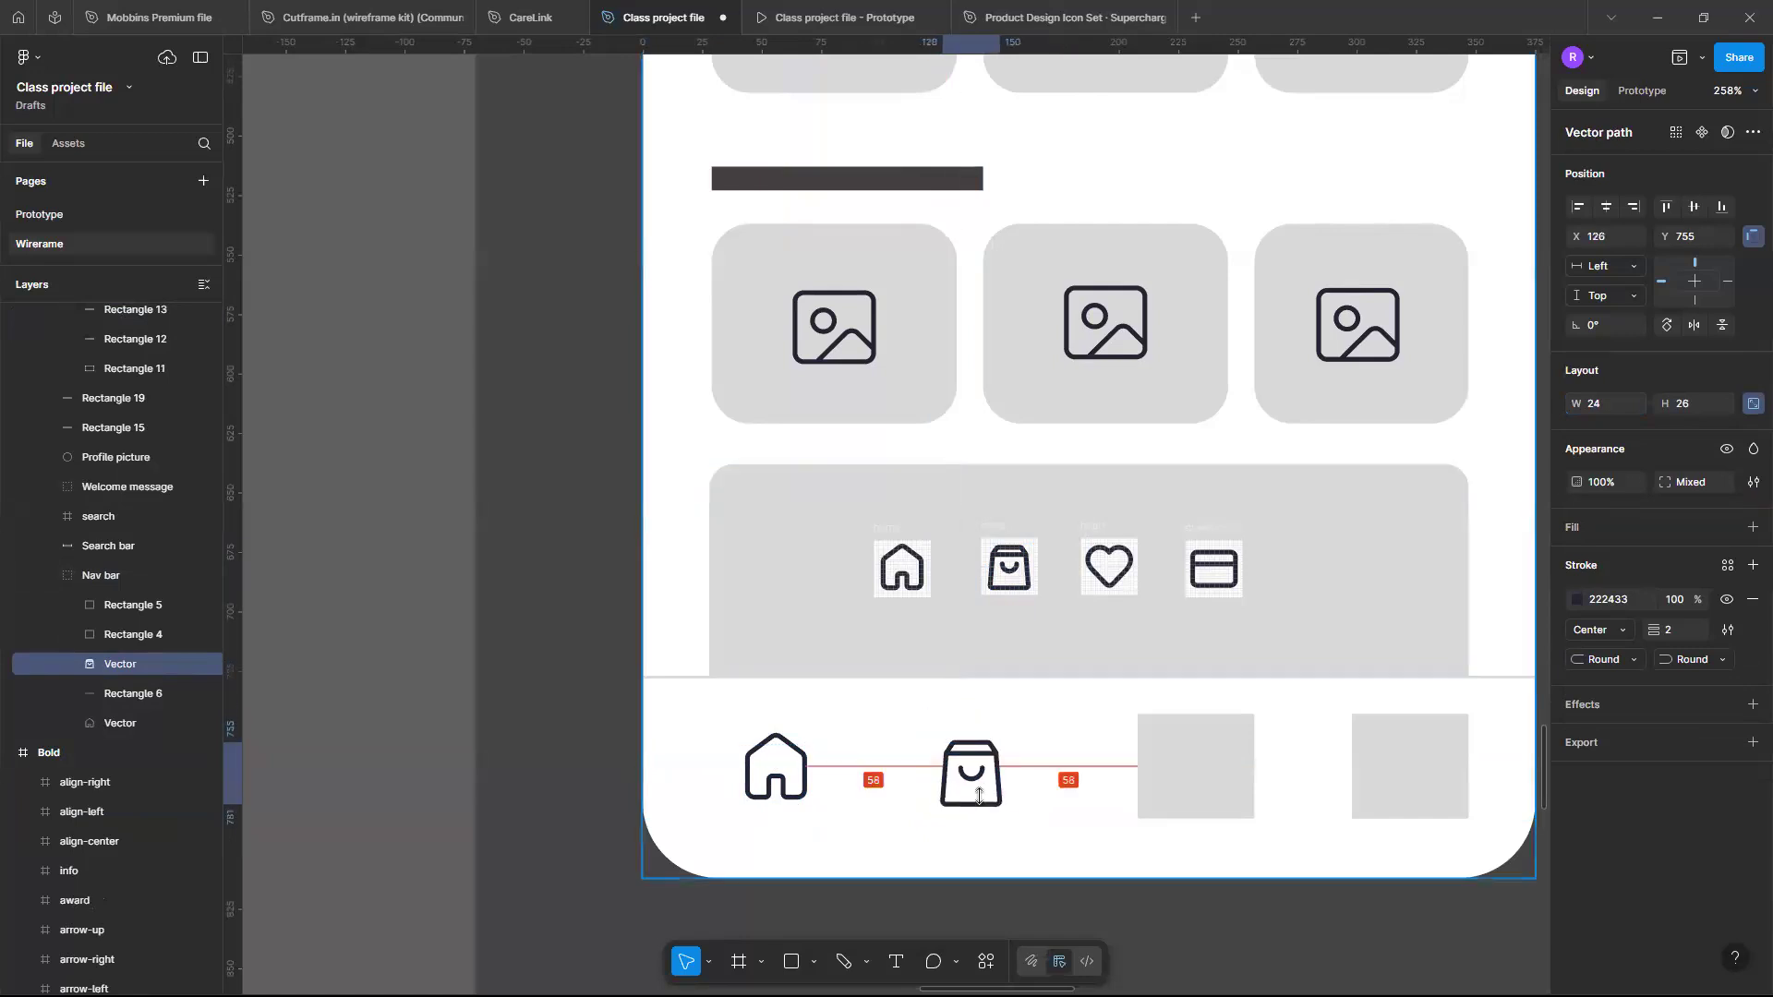
key(Up)
key(Up)
key(Up)
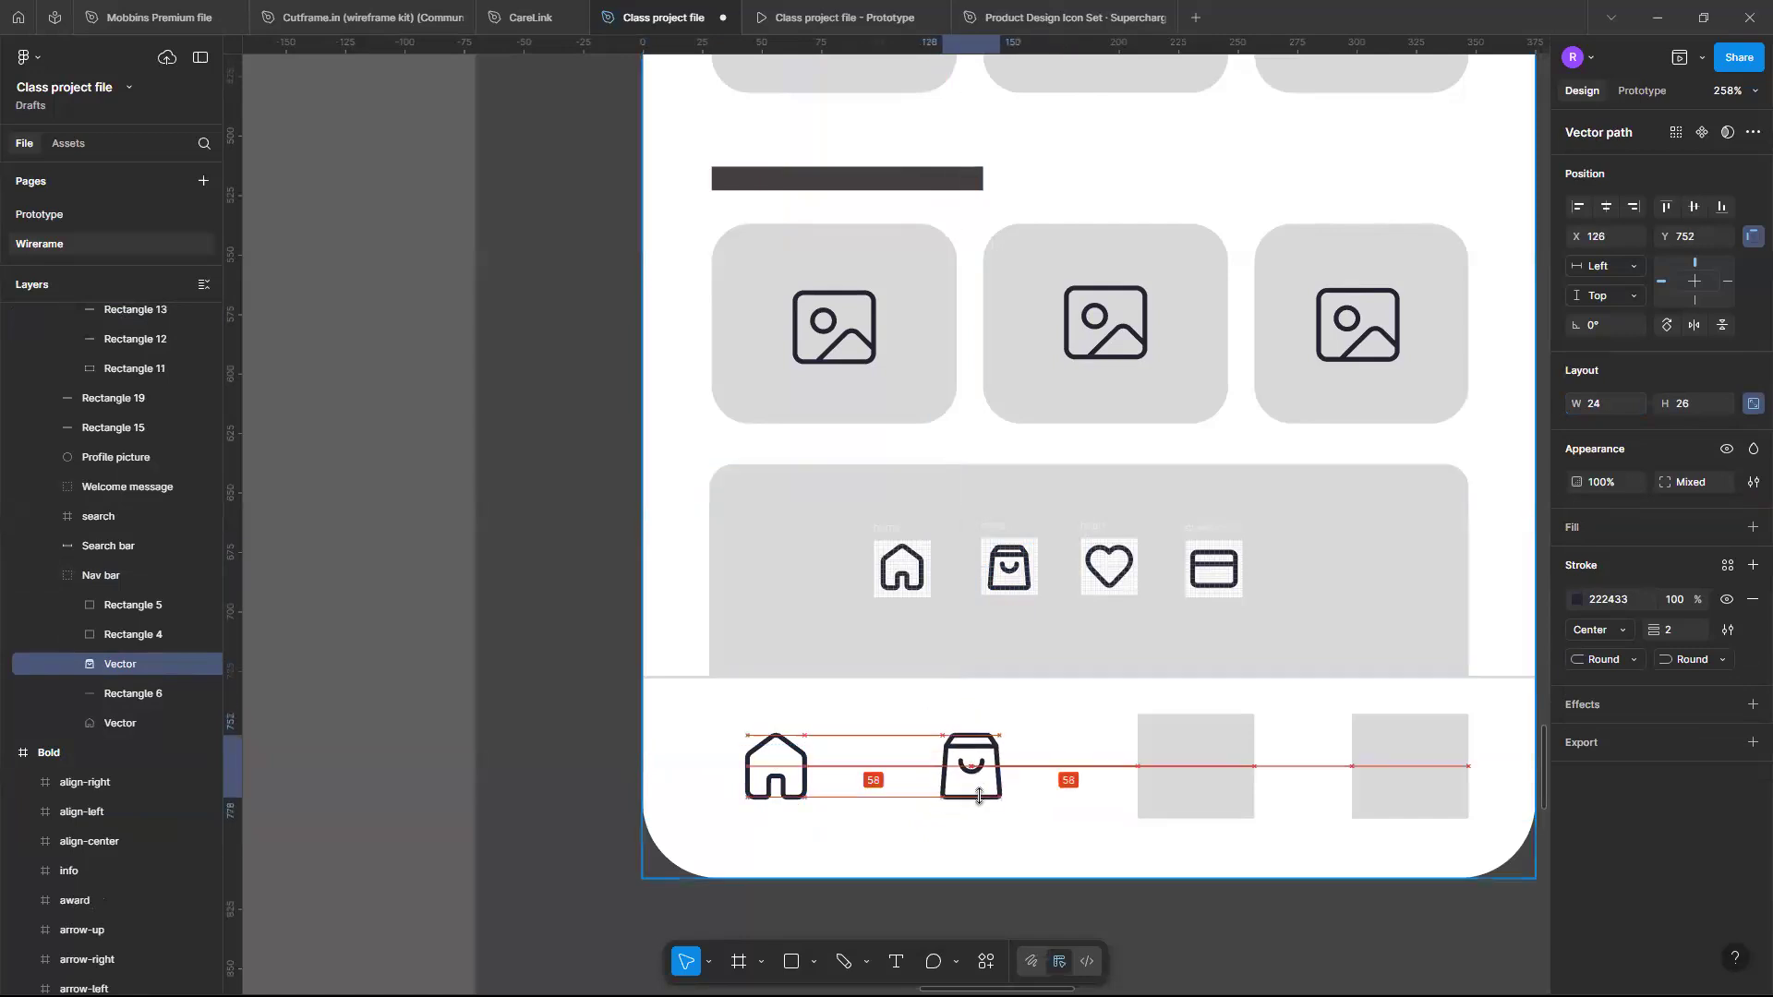
- Replace the third navigation placeholder with the heart icon's vector and align it with the other nav icons
click(1125, 573)
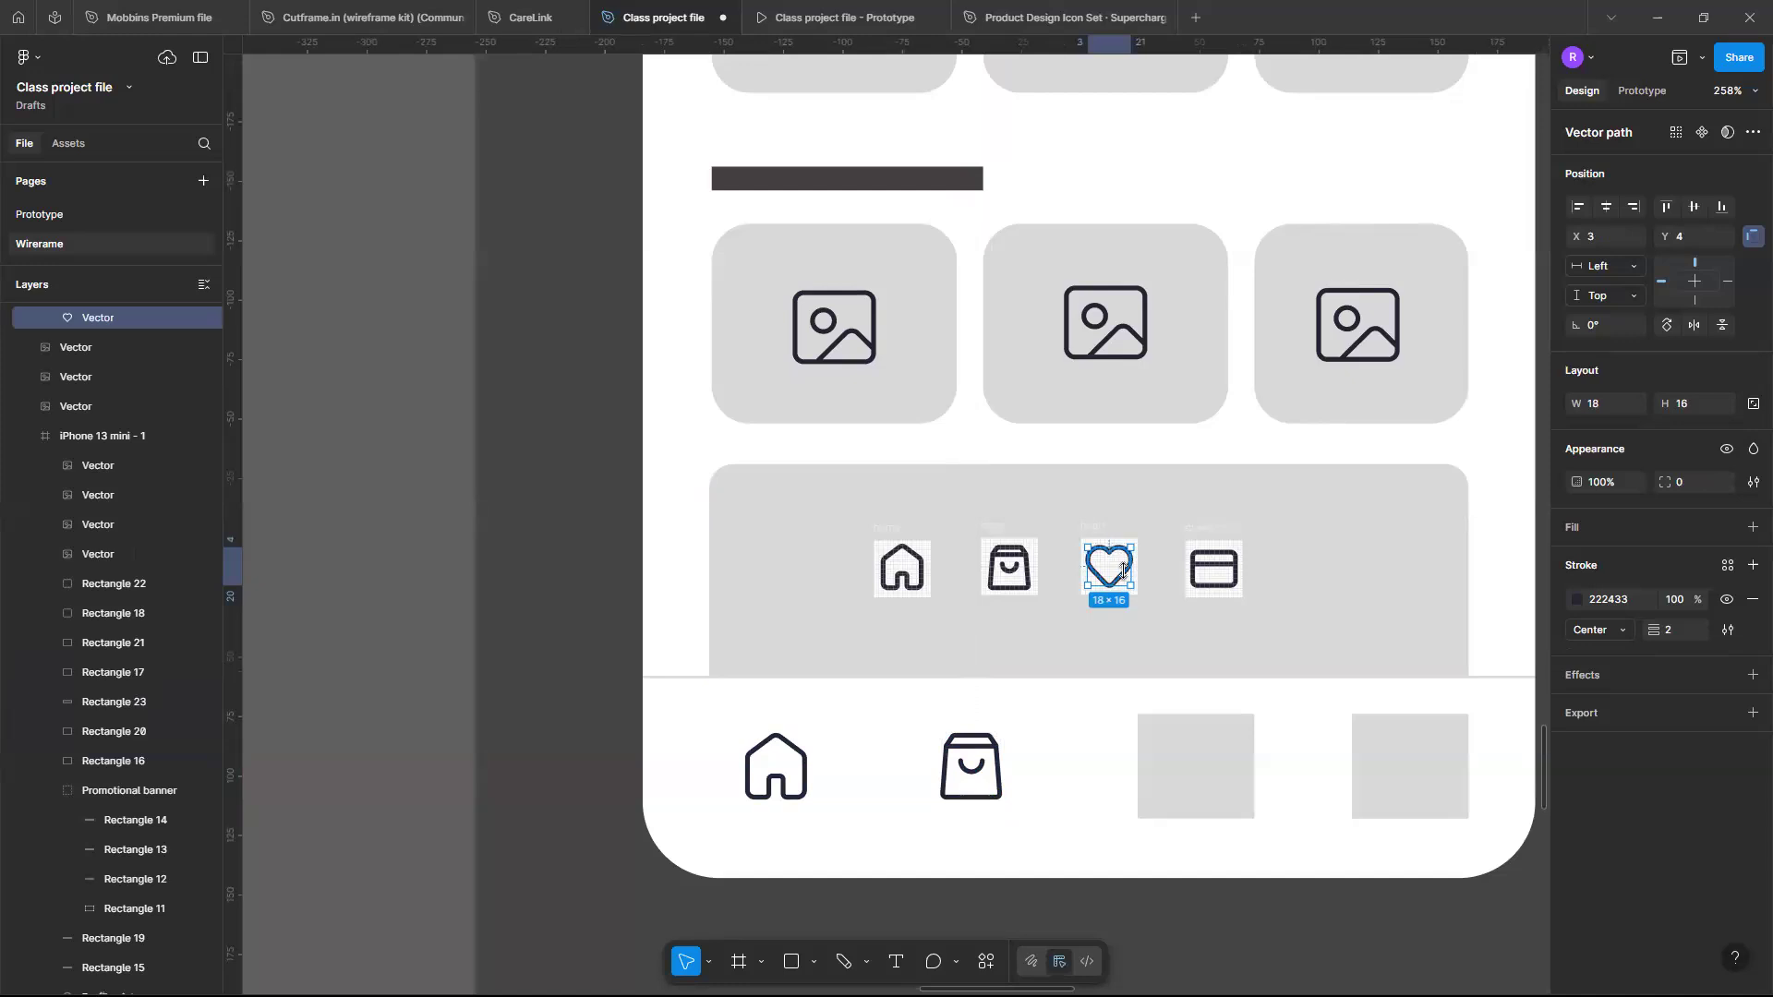
double_click(1180, 761)
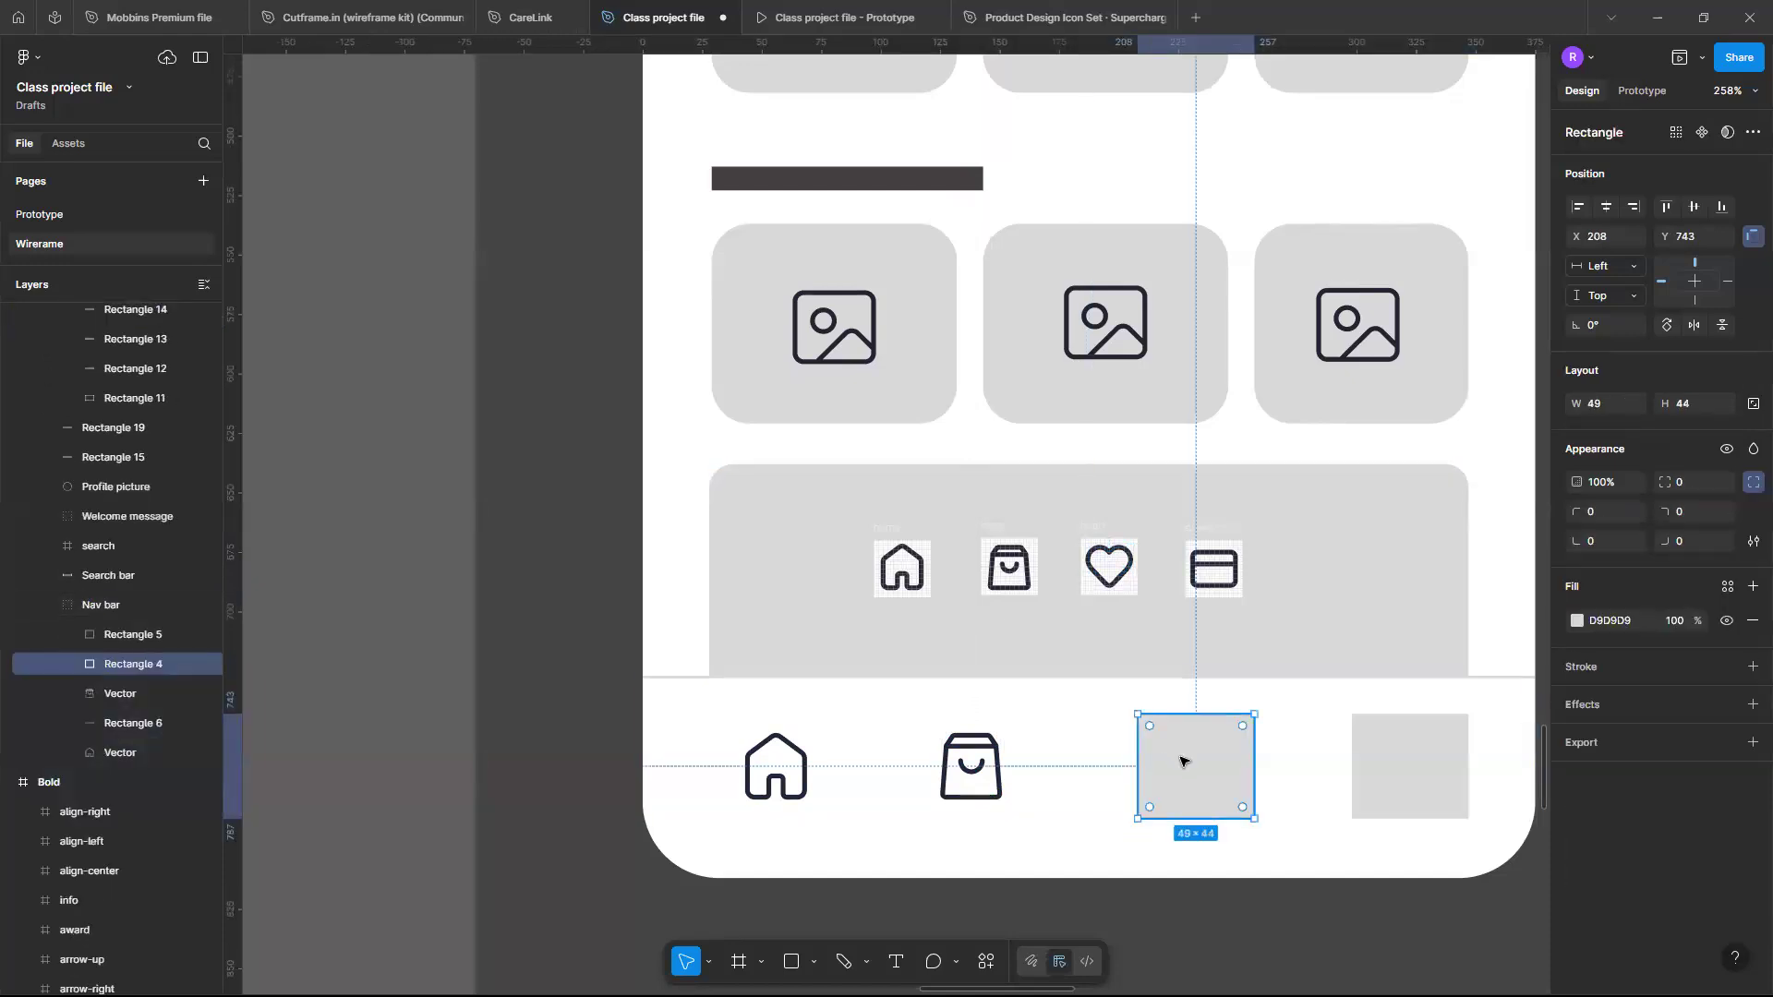
key(ctrl+shift+r)
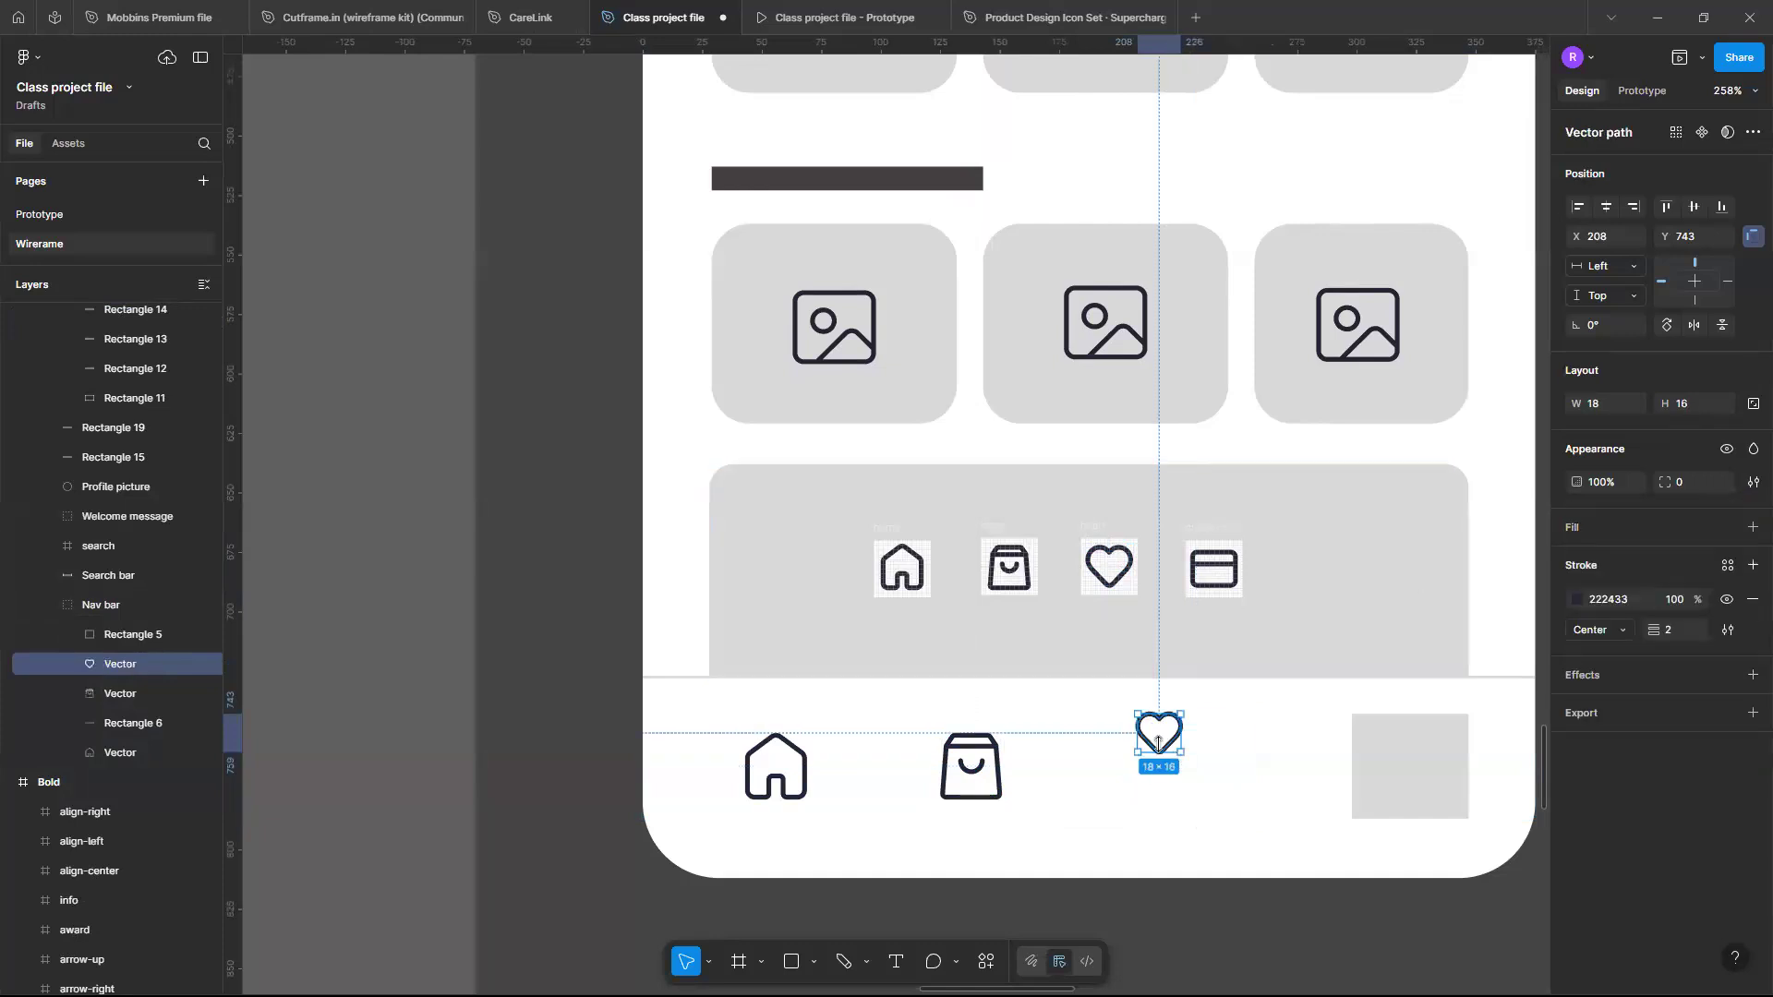
drag(1161, 748, 1173, 786)
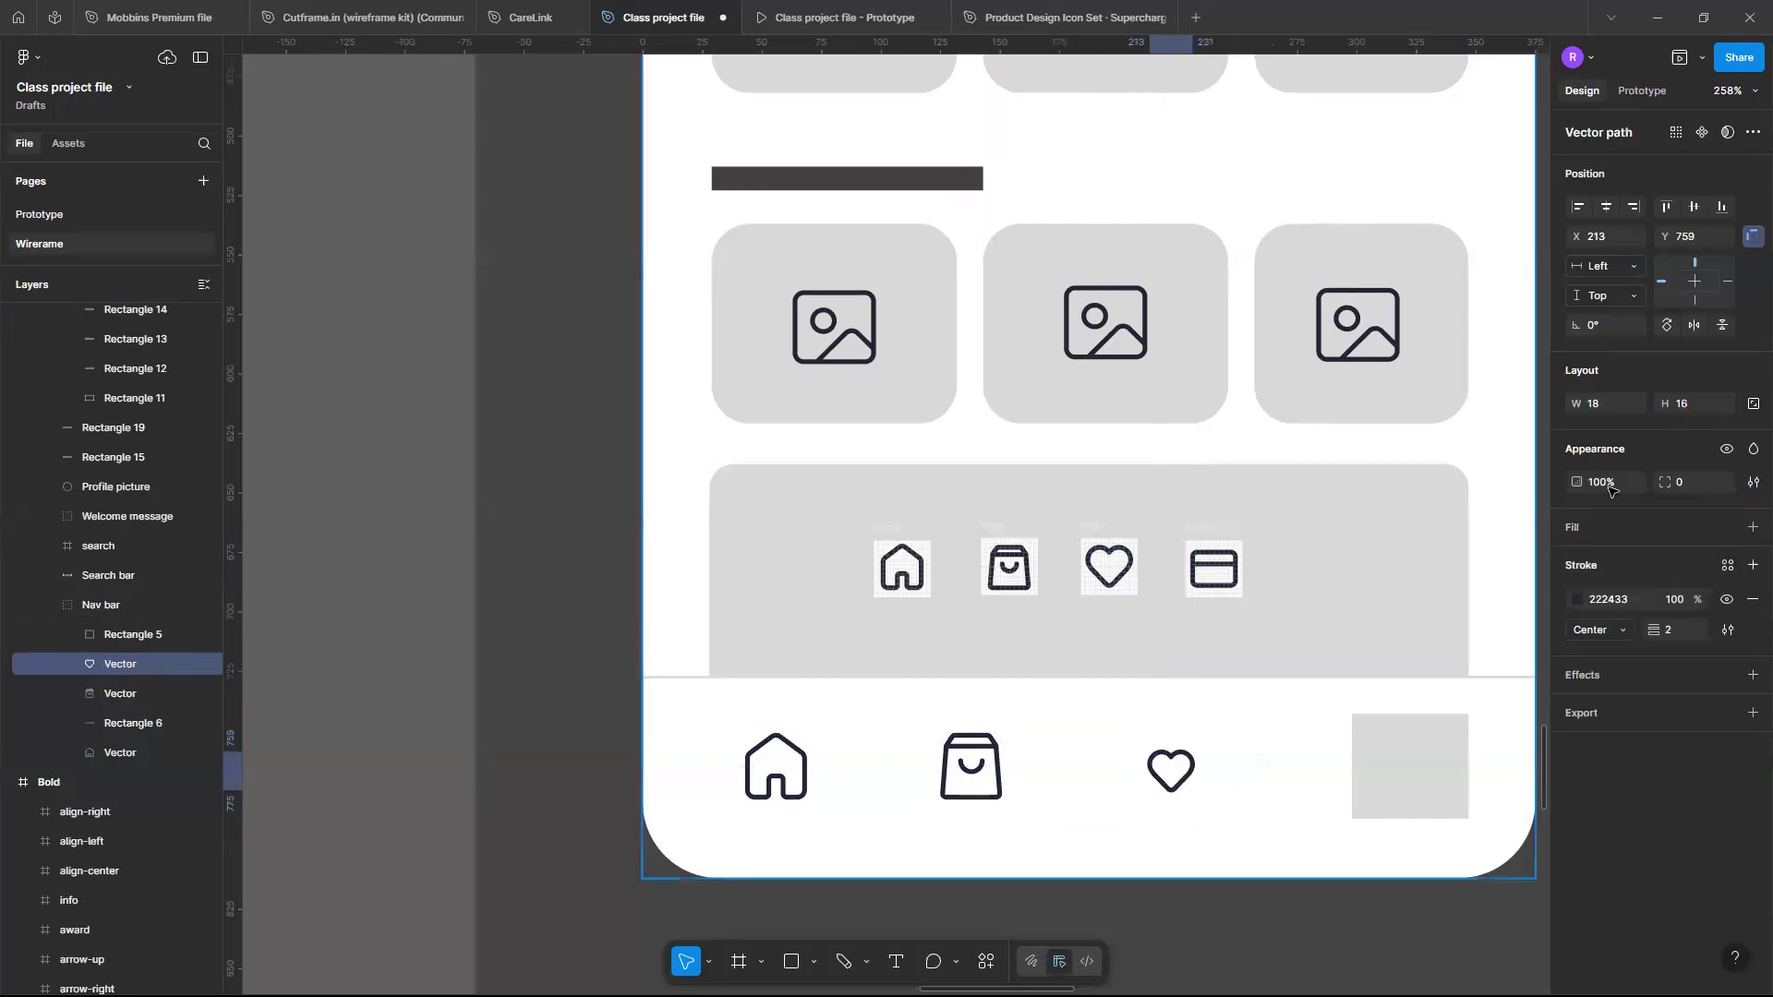
key(Up)
key(Up)
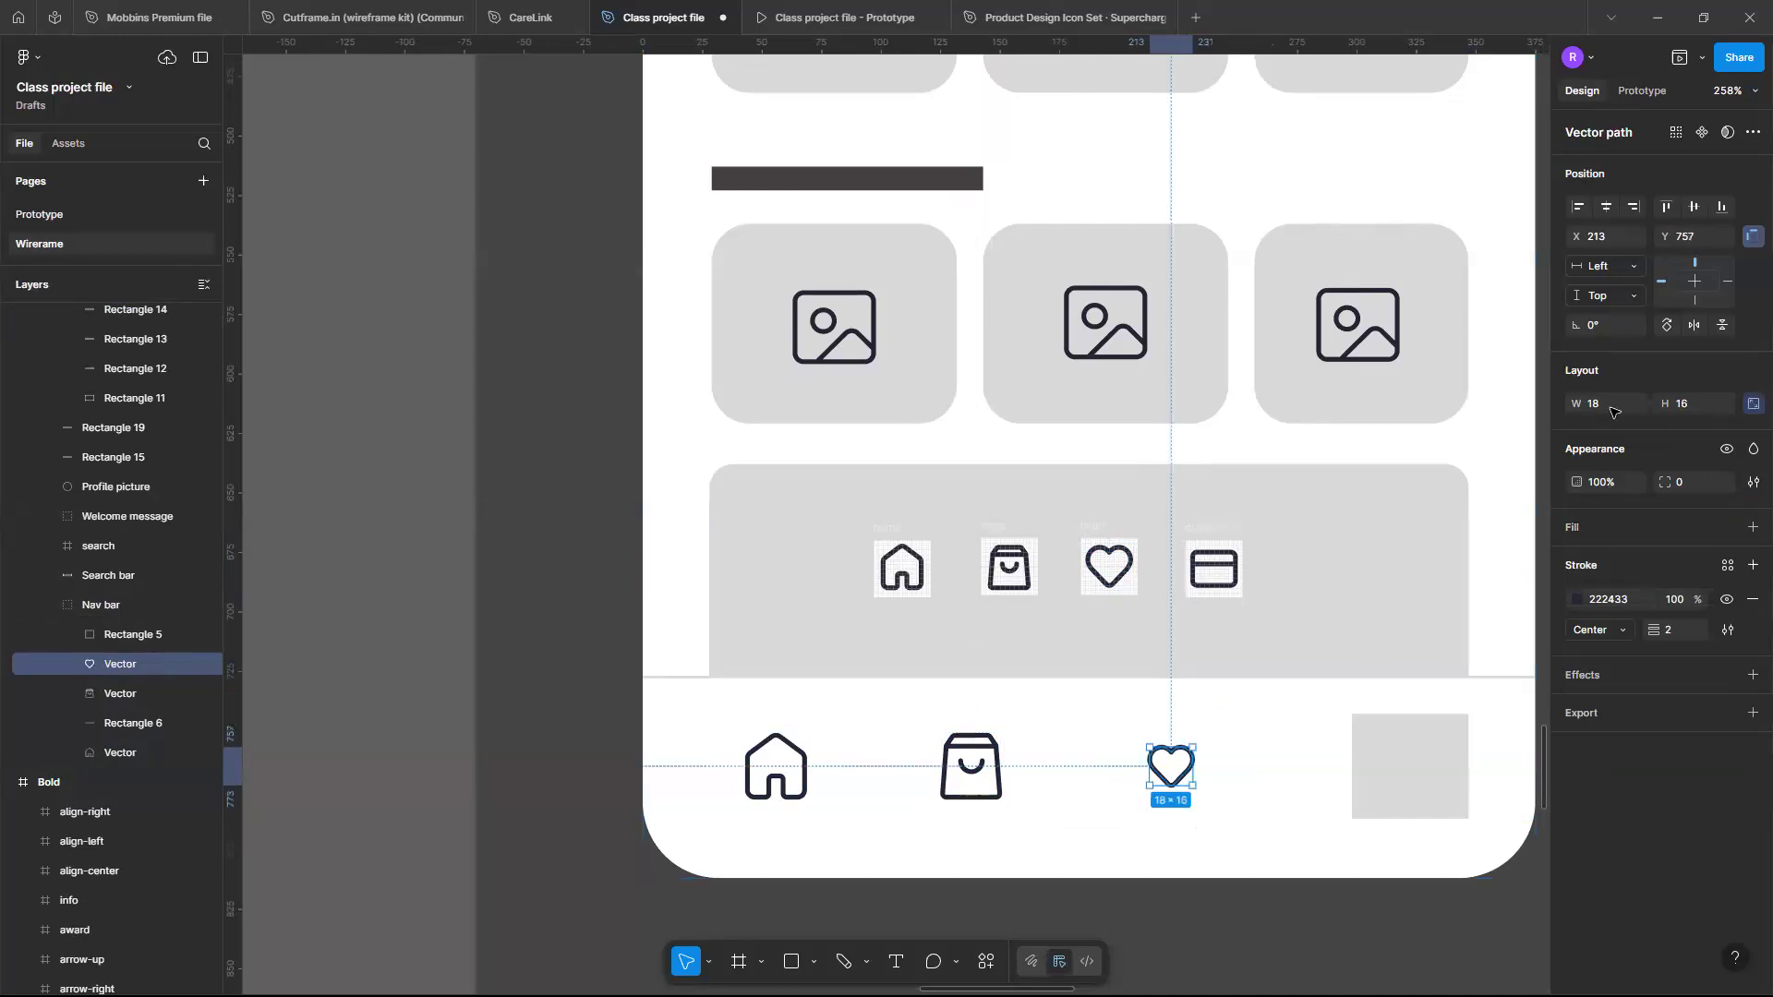
- Scale the heart icon proportionally to 24 px wide and nudge it into place in the third nav slot
click(1603, 404)
text(24)
key(Return)
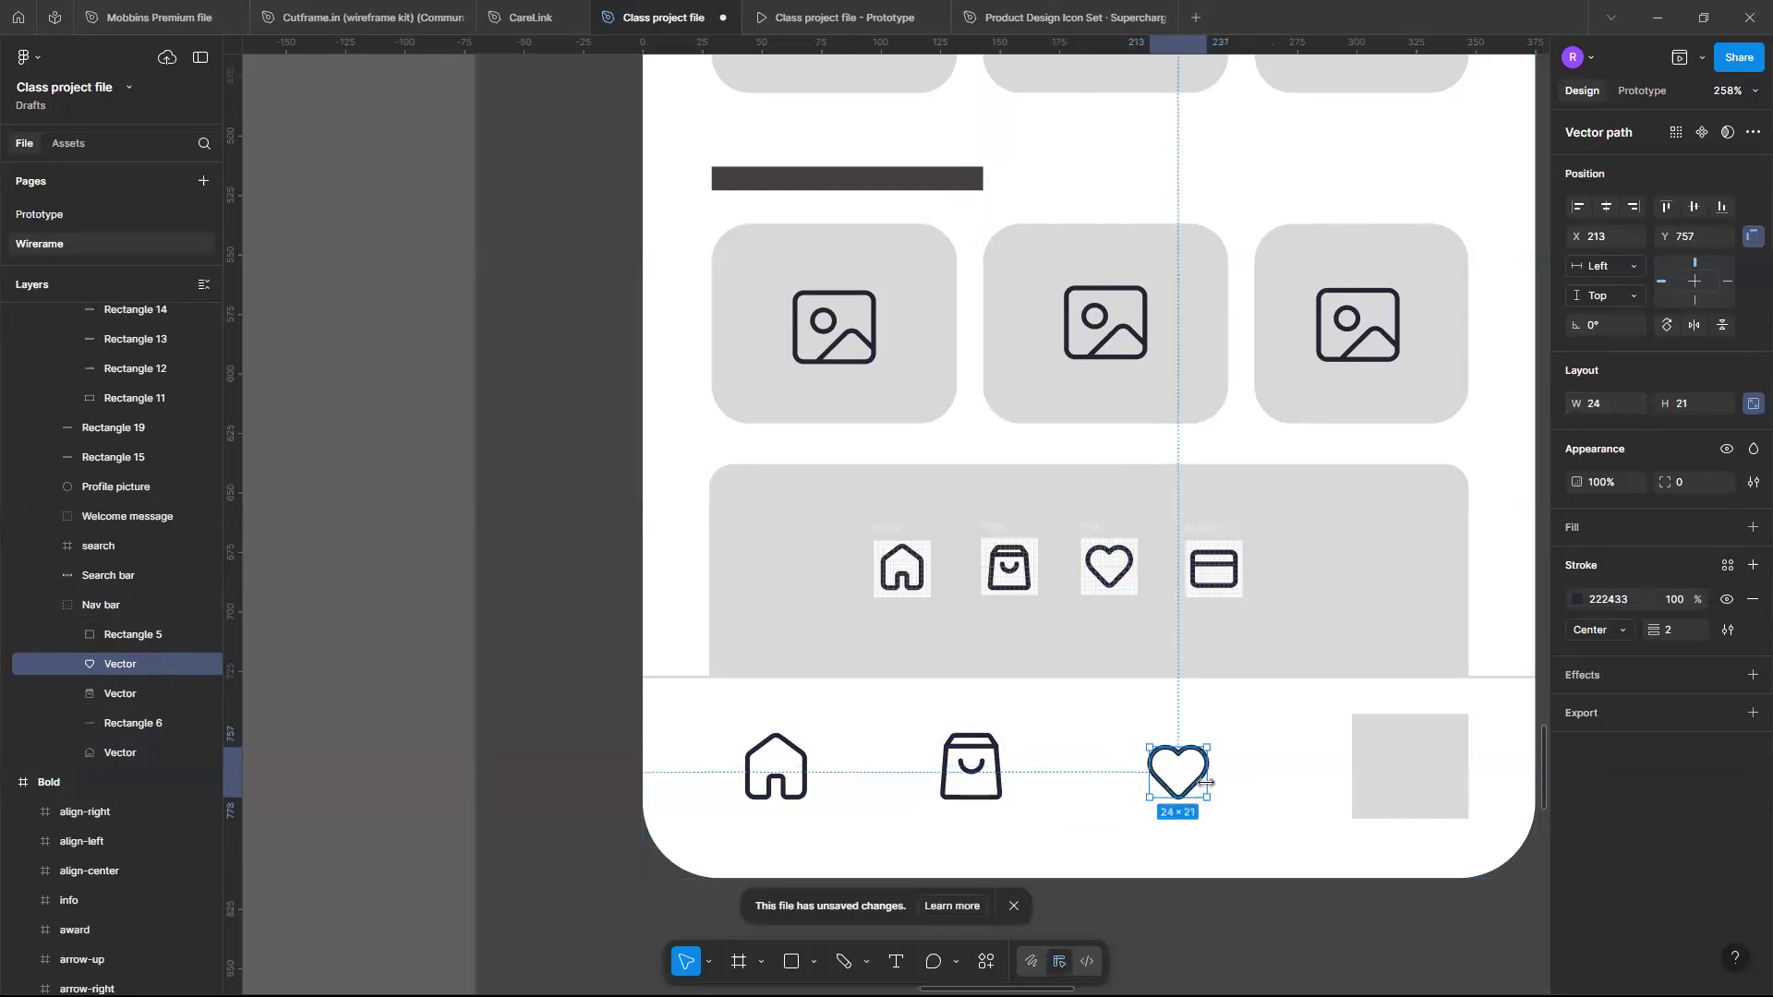
drag(1182, 780, 1164, 769)
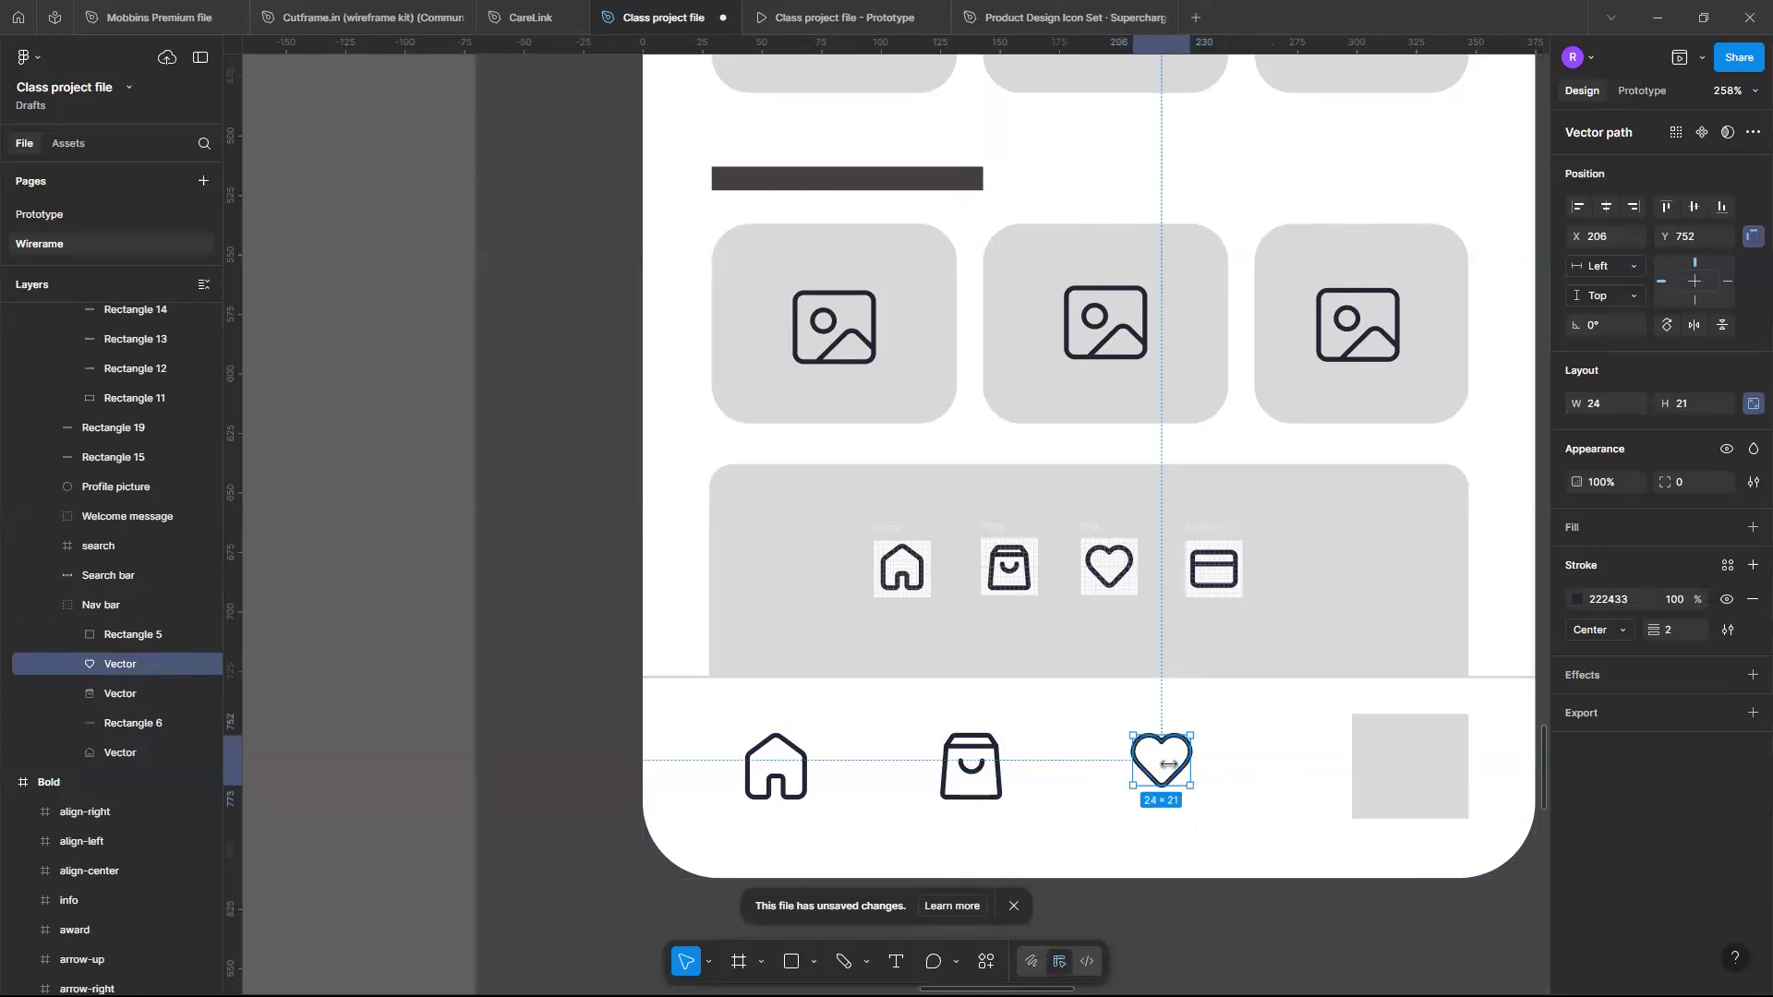
key(Right)
key(Right)
key(Right)
key(Right)
key(Right)
key(Right)
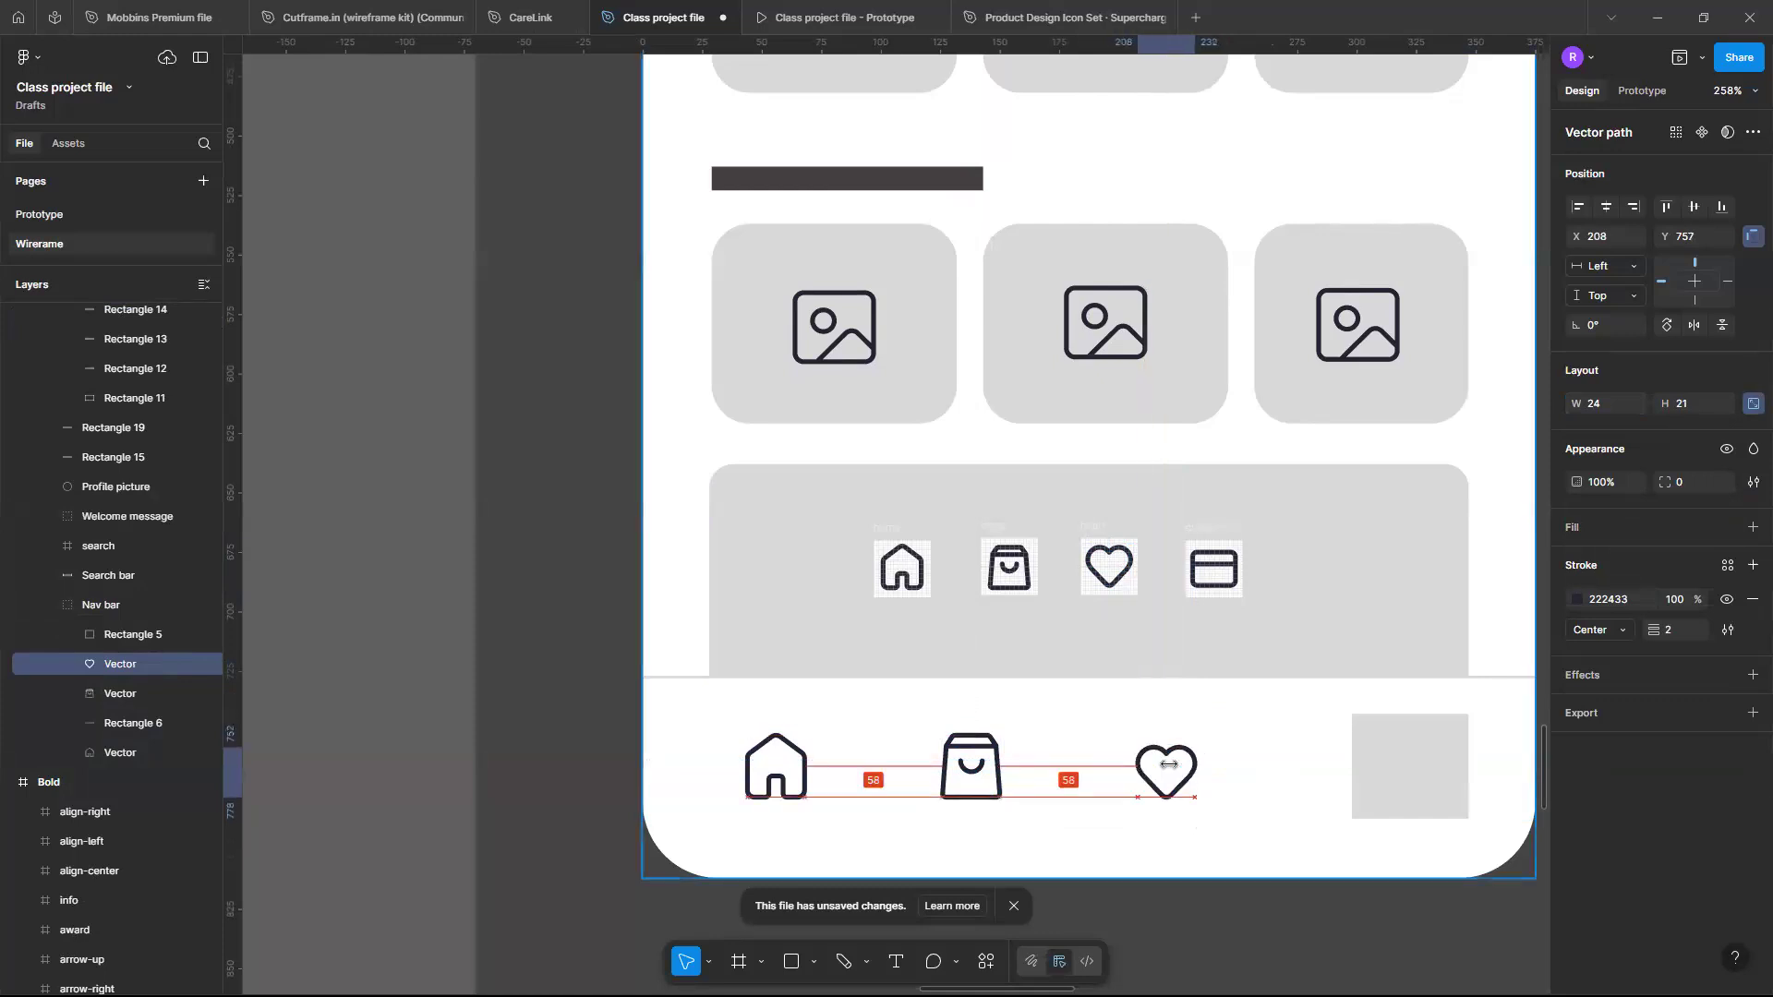
drag(1169, 765, 1166, 772)
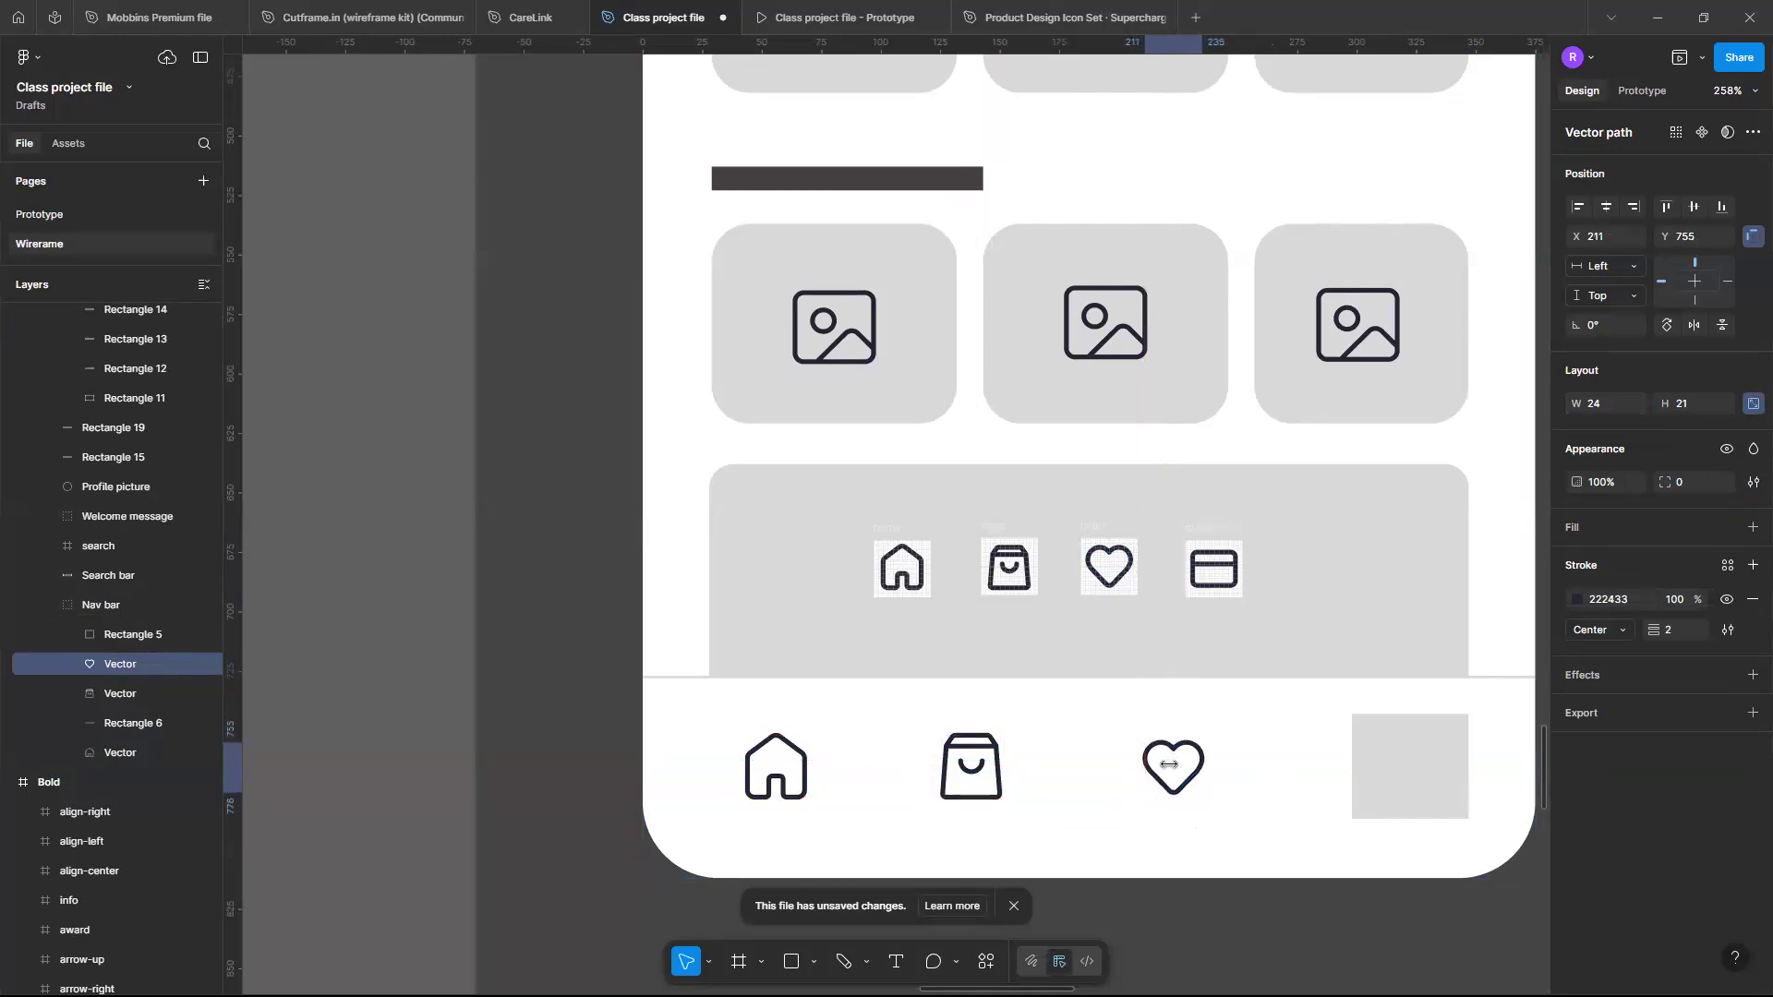
- Replace the fourth navigation placeholder square with the card icon's vector
click(1428, 748)
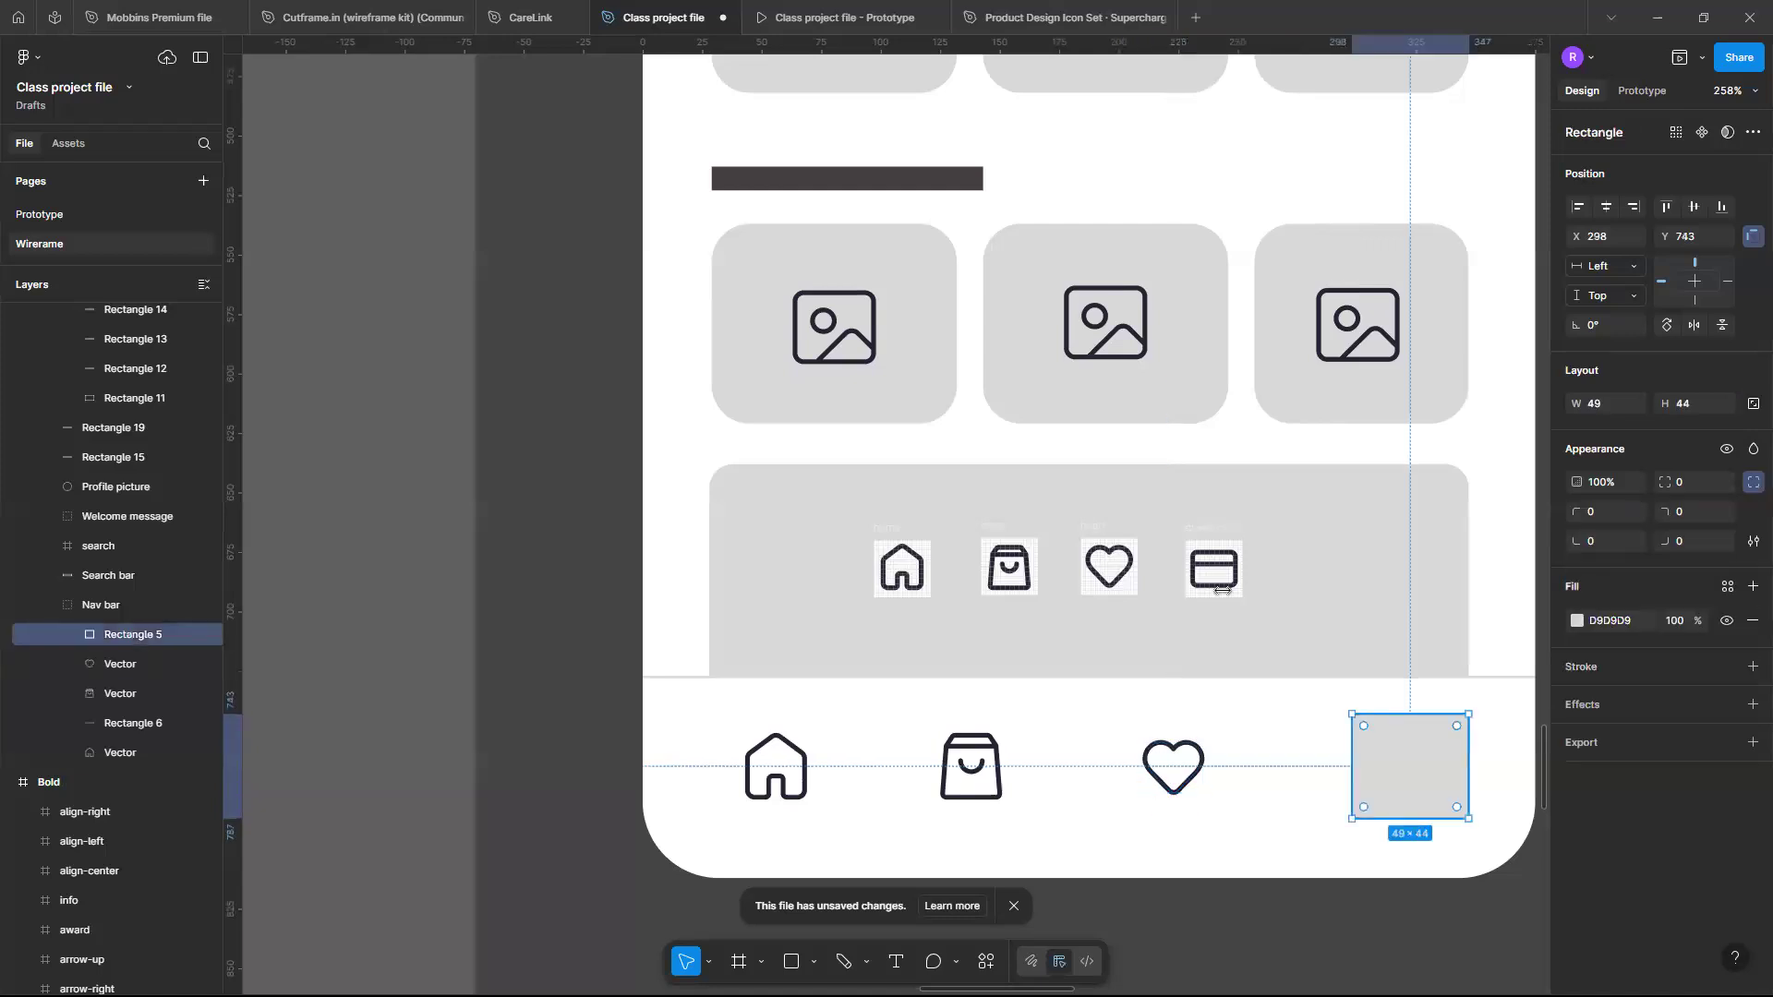
click(1221, 582)
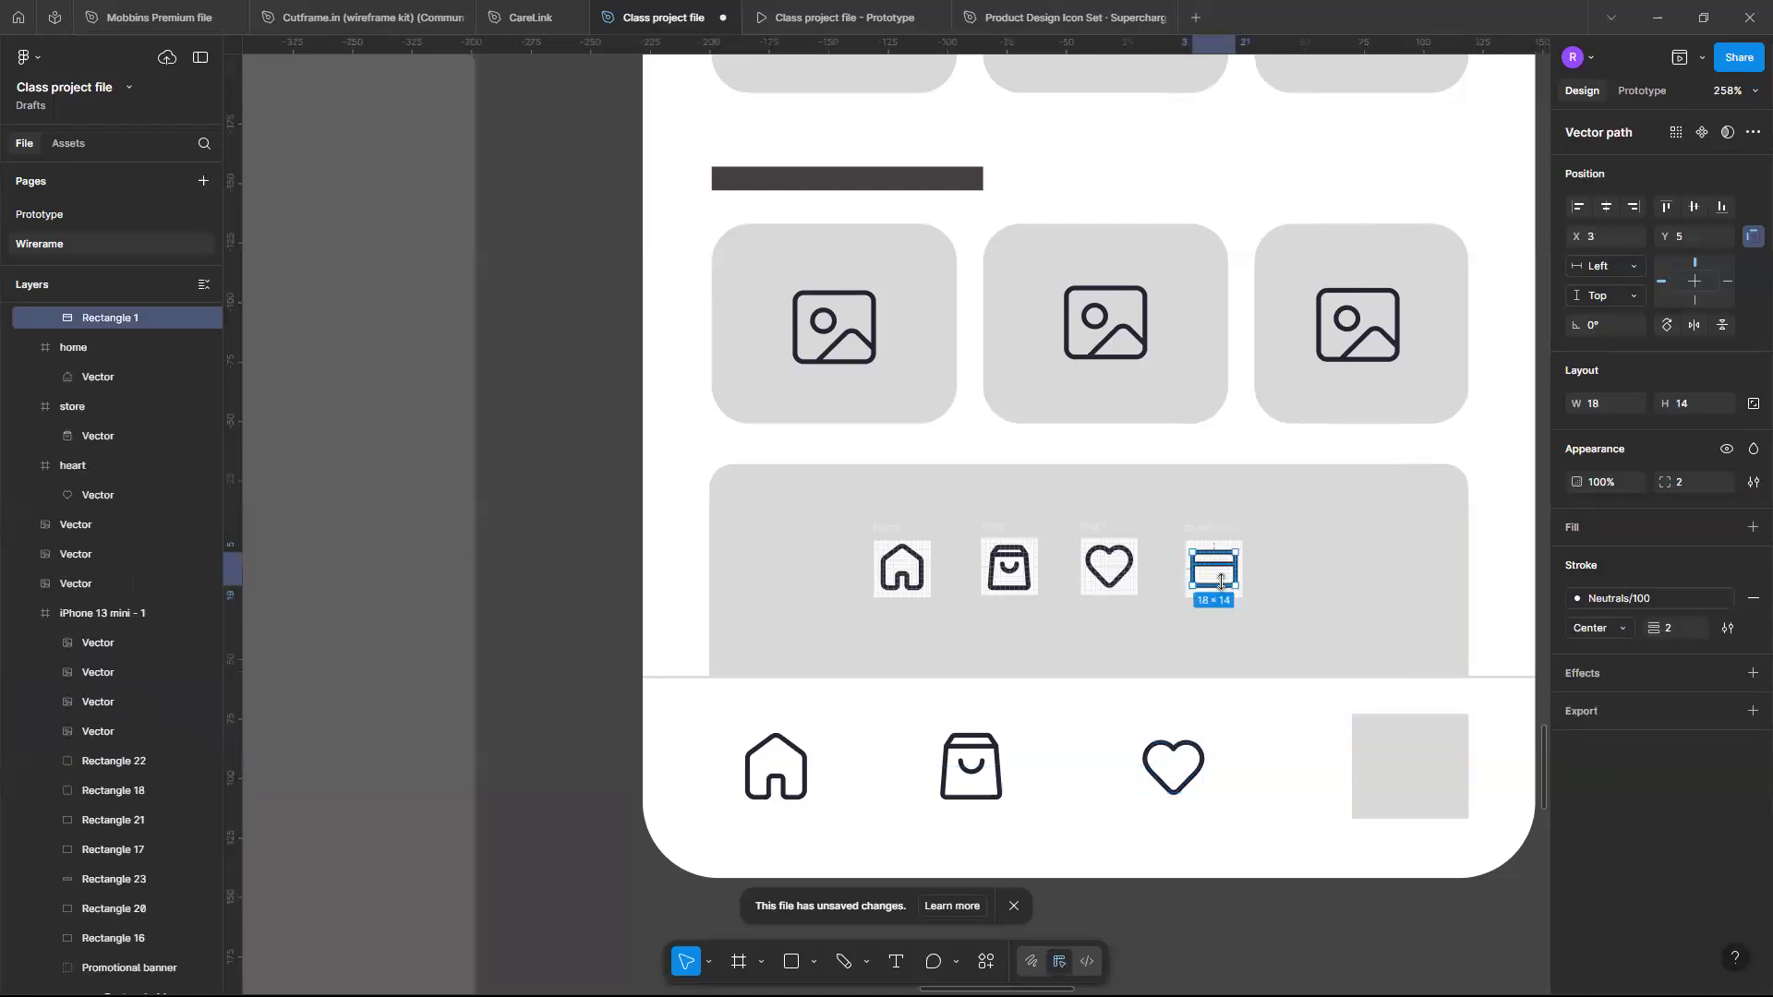
click(1406, 759)
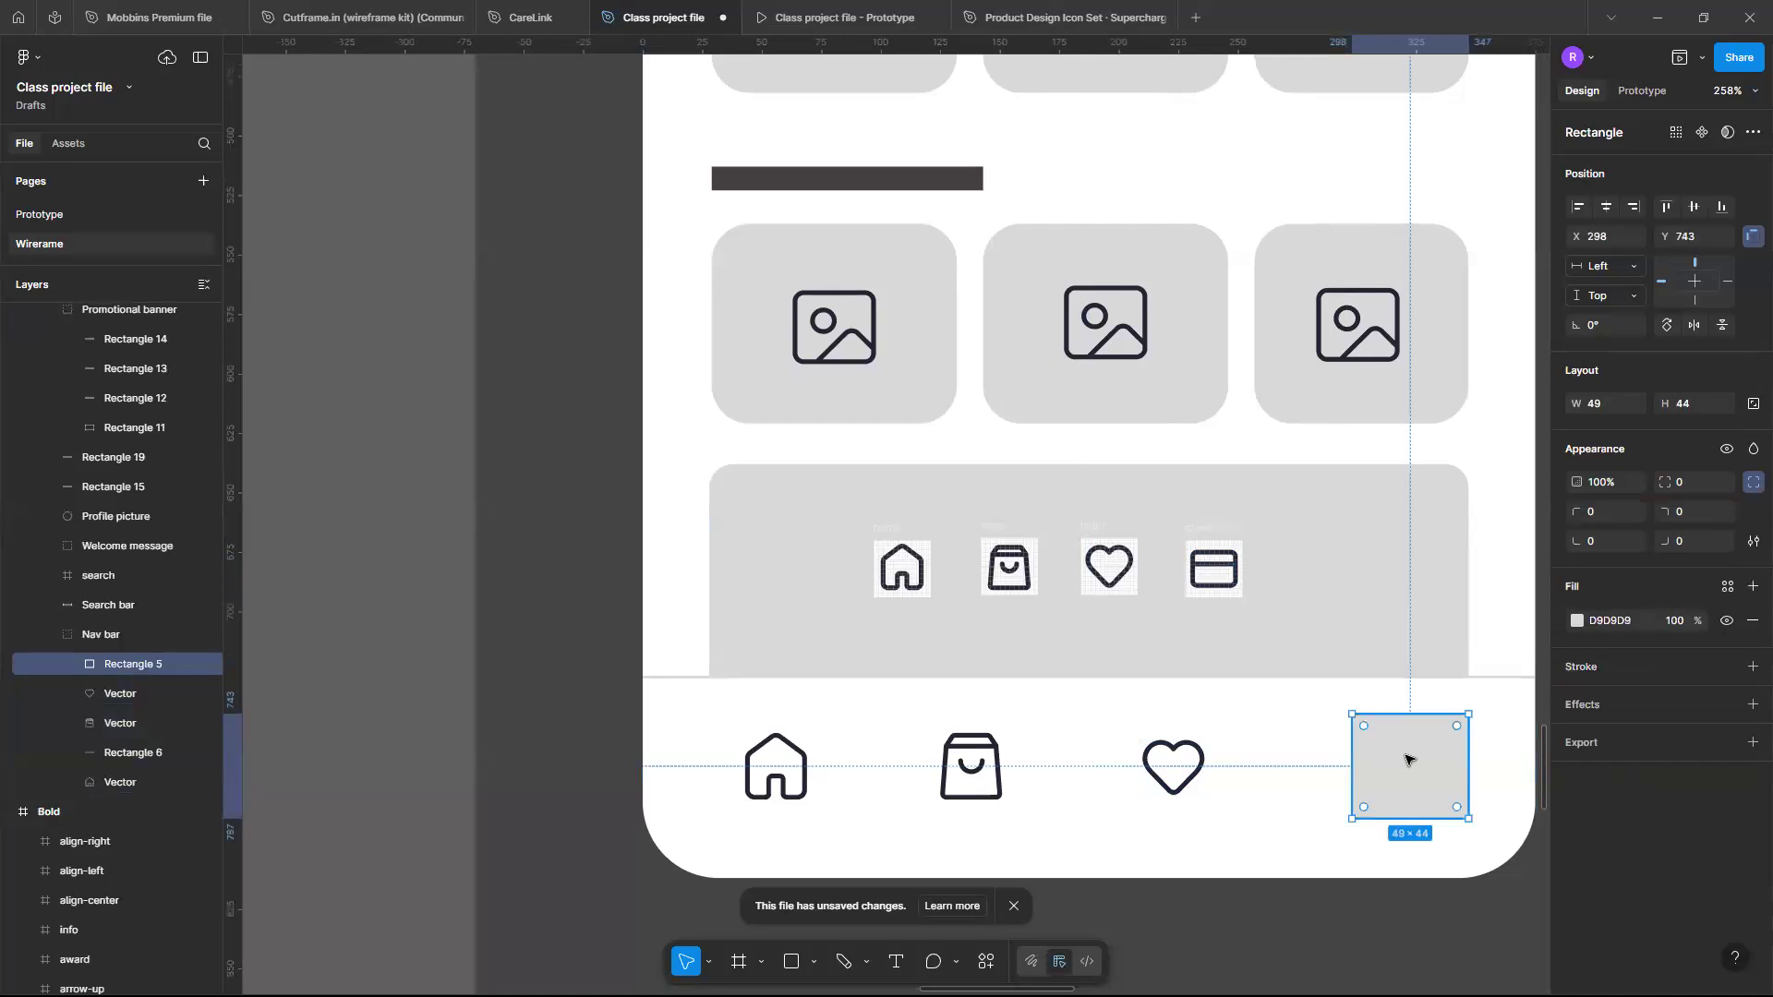
key(ctrl+shift+r)
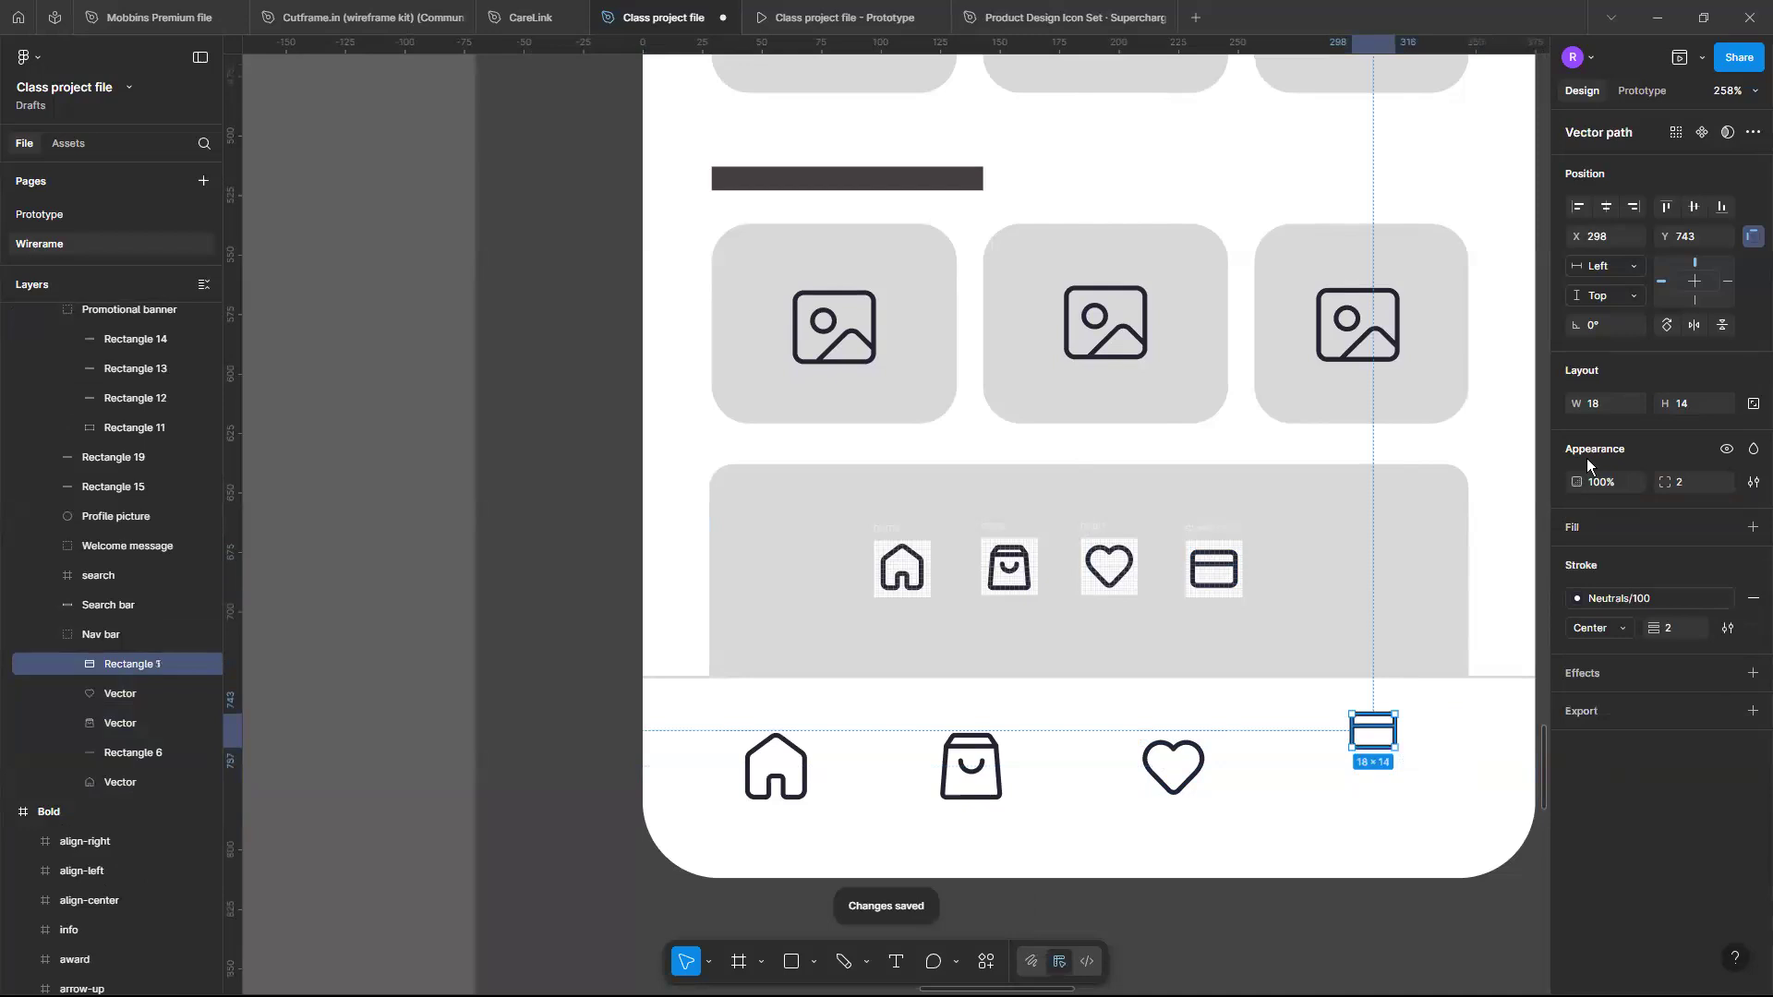
- Try setting the card icon's width to 24 px, then revert it
click(1609, 404)
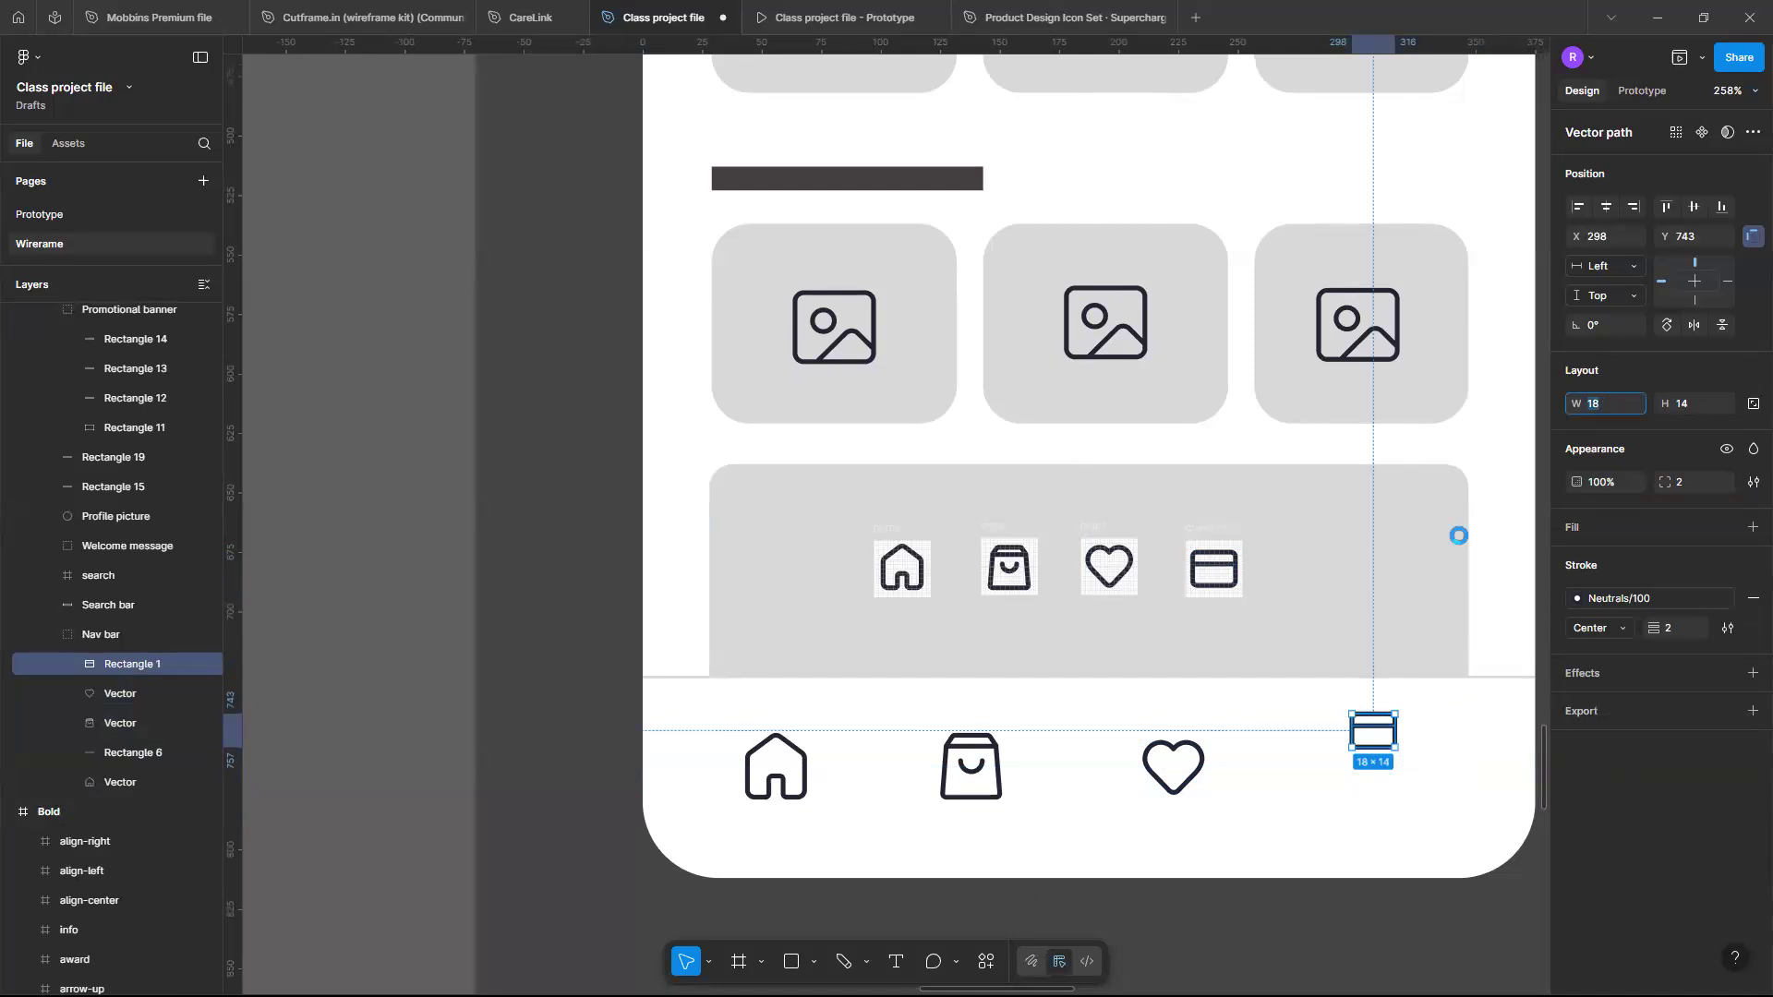
text(24)
key(Return)
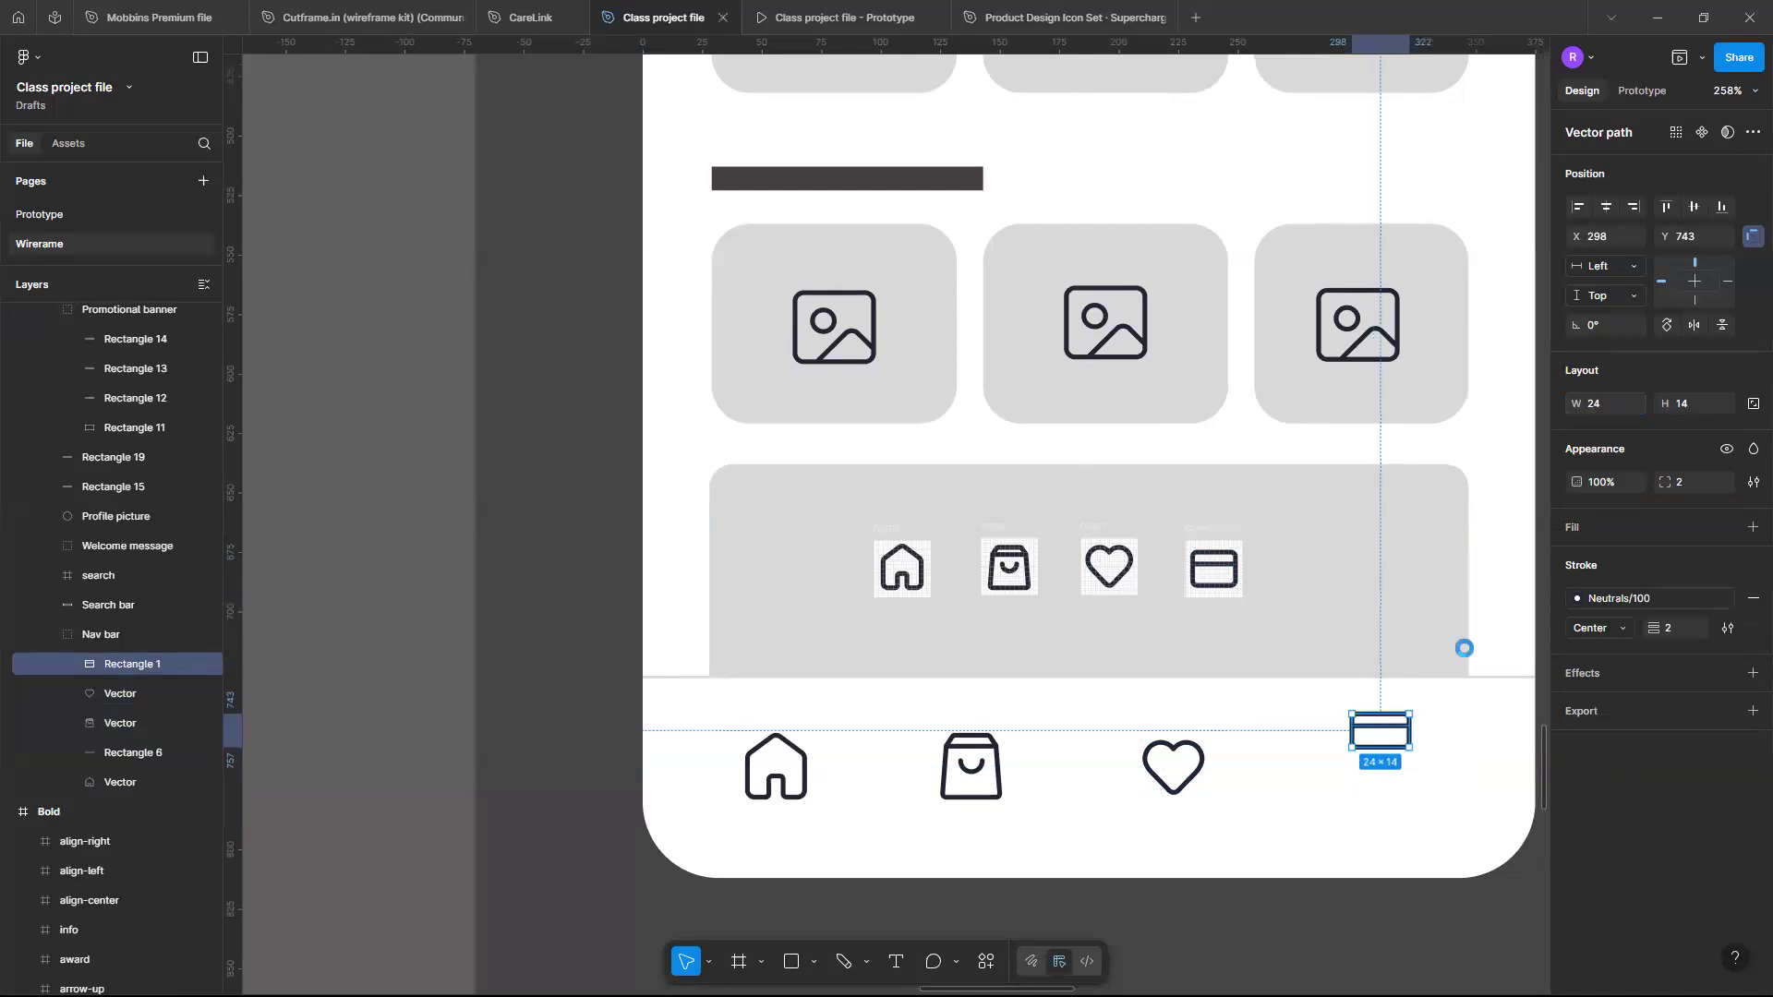
key(Escape)
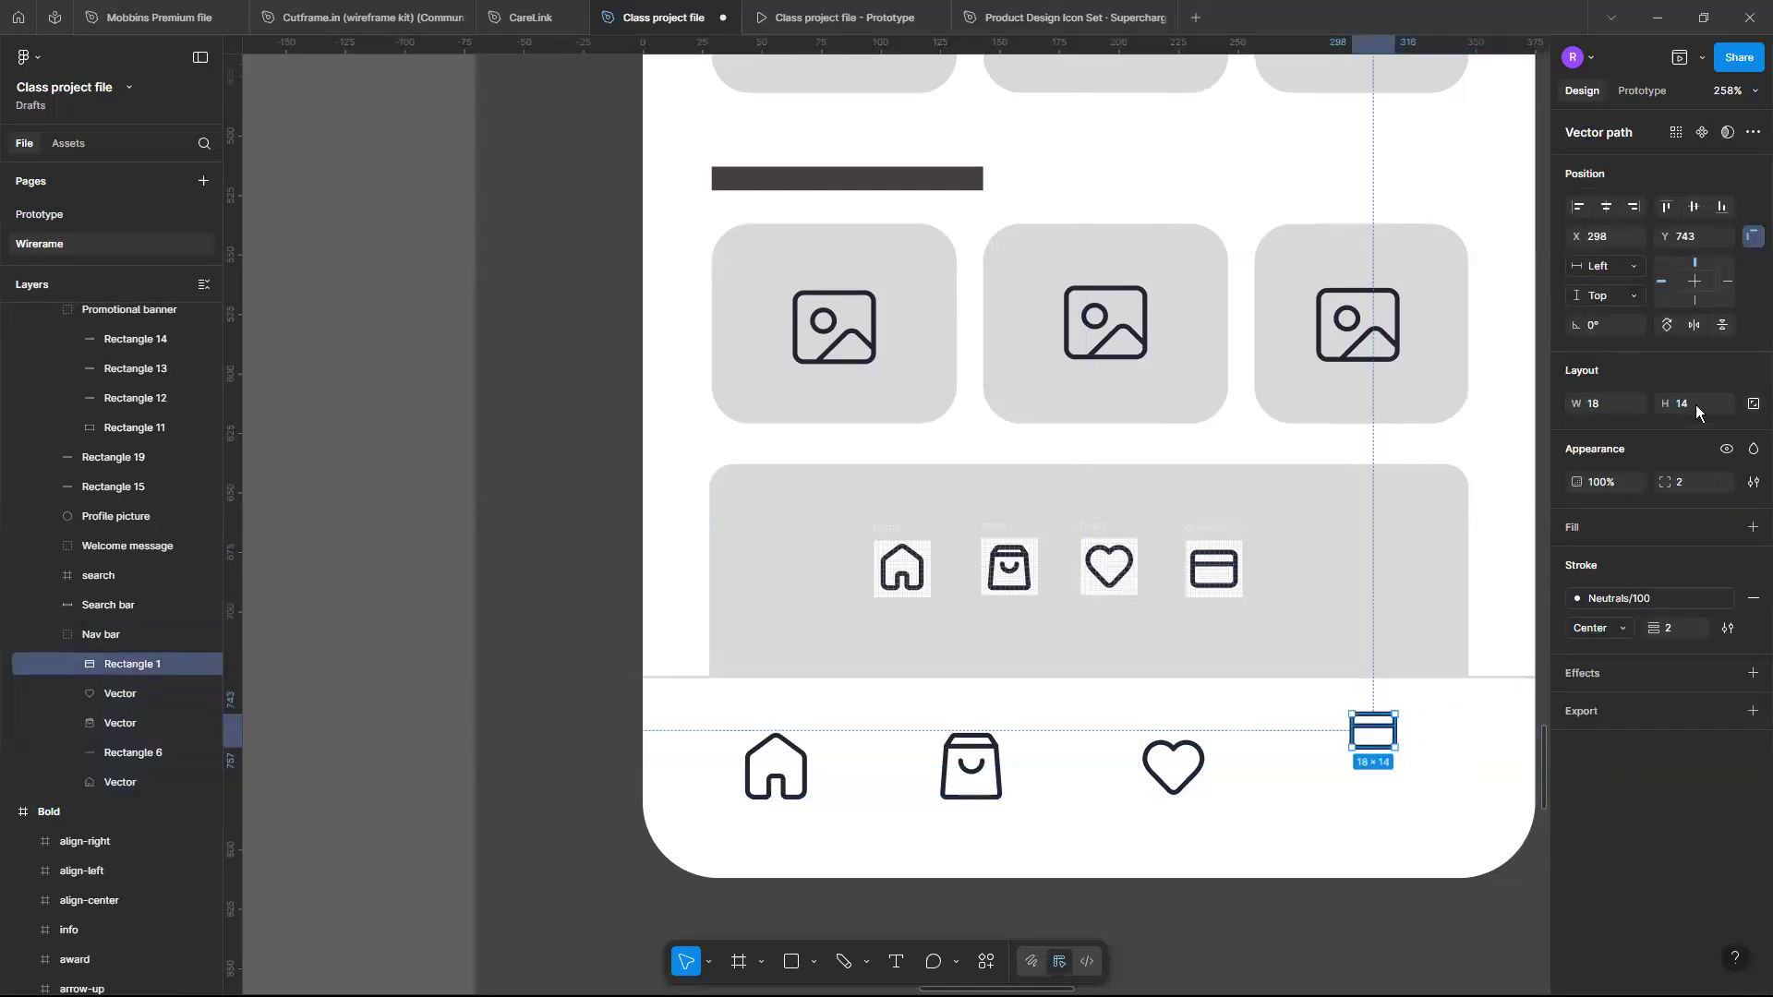
- Scale the card icon proportionally to 24 px high (31 × 24) and align it with the other nav icons
click(1696, 404)
text(24)
key(Return)
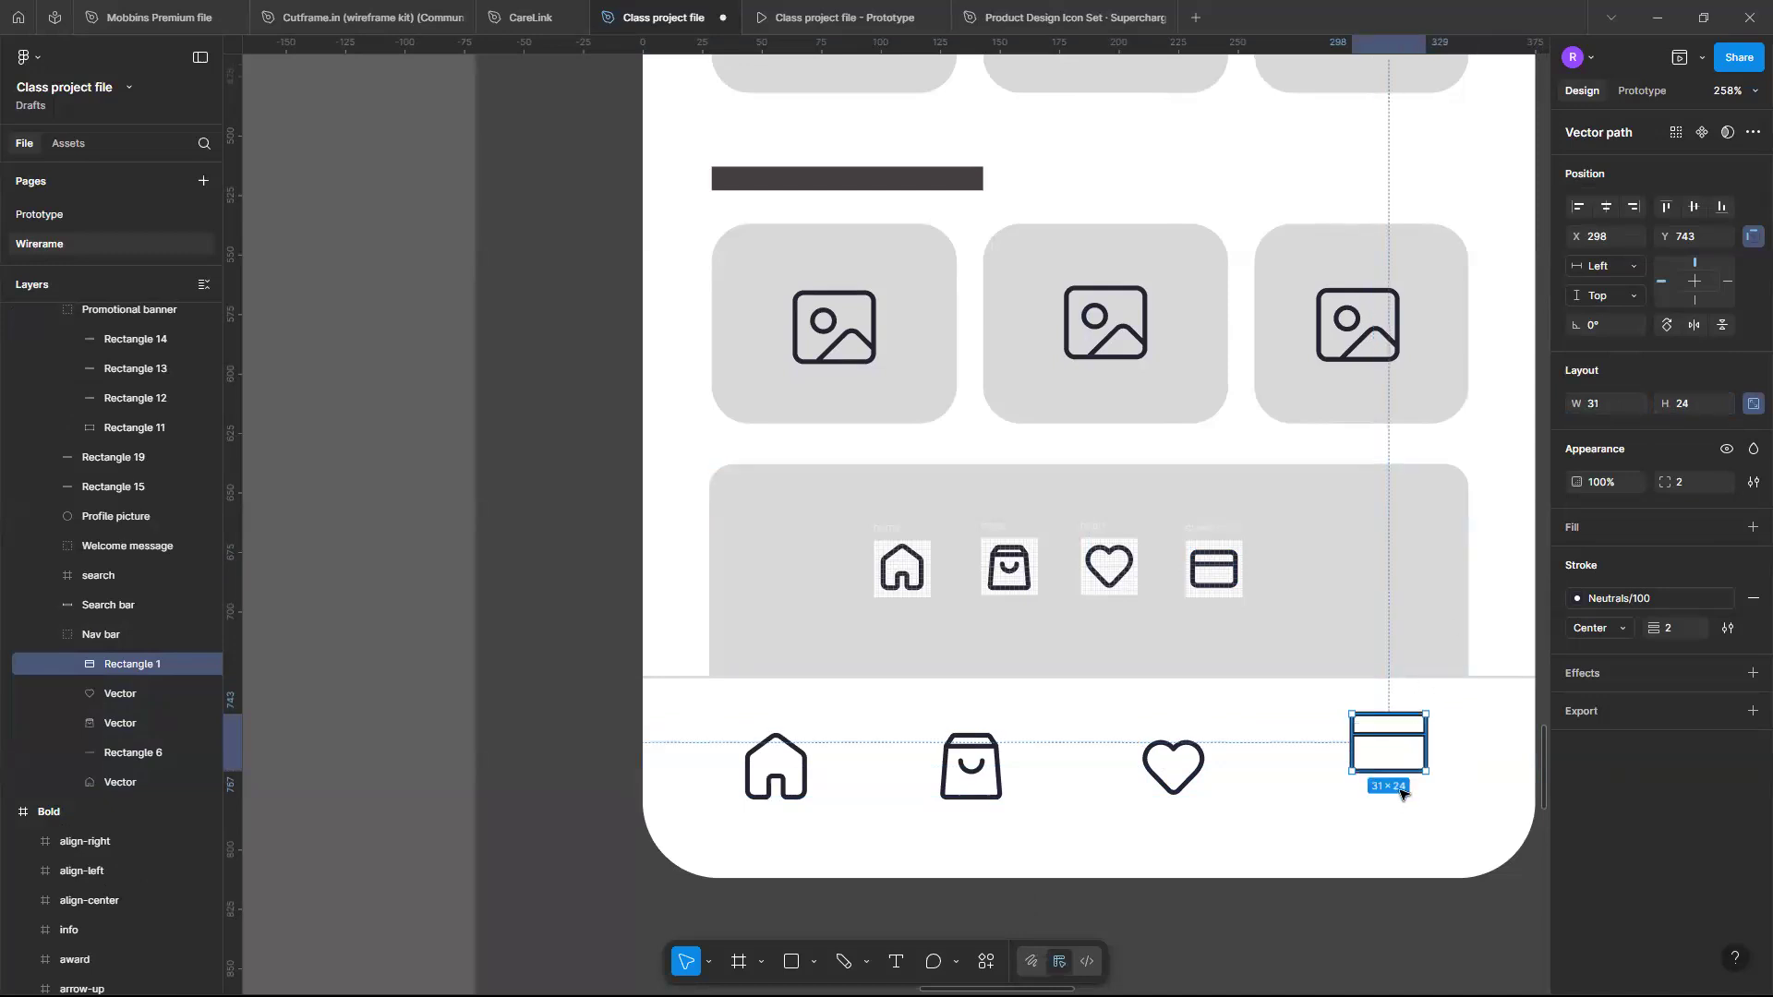
drag(1402, 754, 1410, 785)
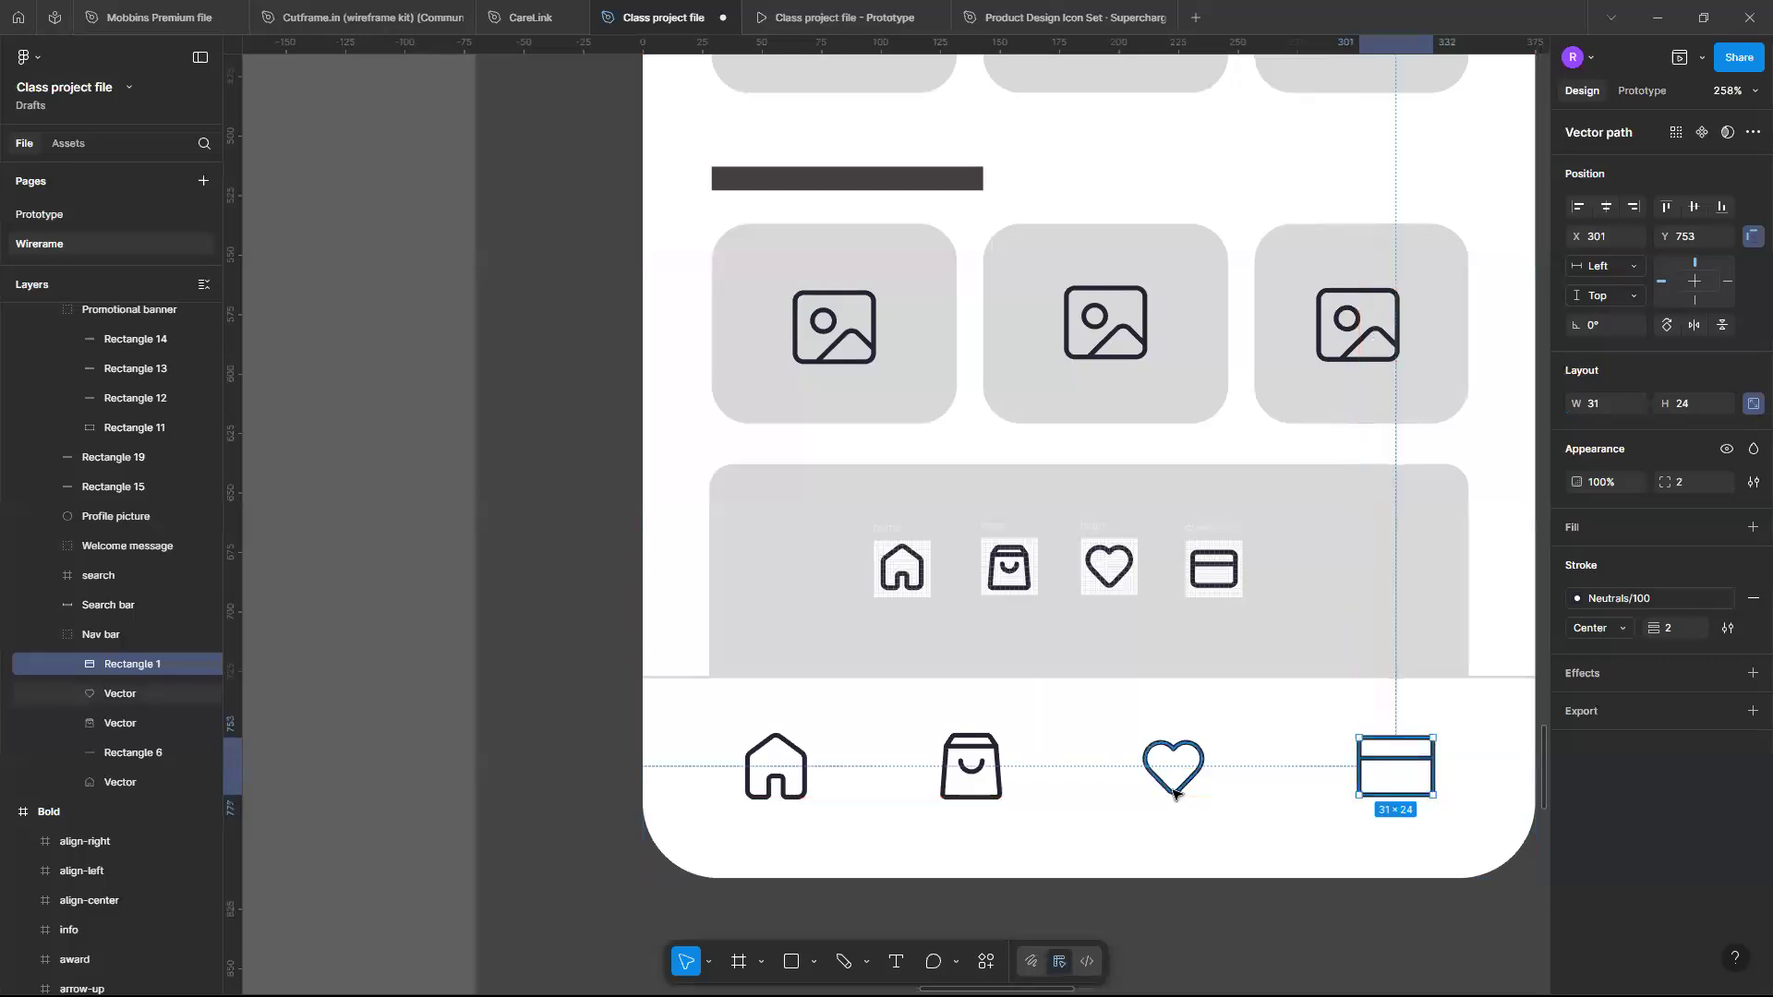
- Resize the heart icon to 26 × 24 in the third nav slot
click(1175, 793)
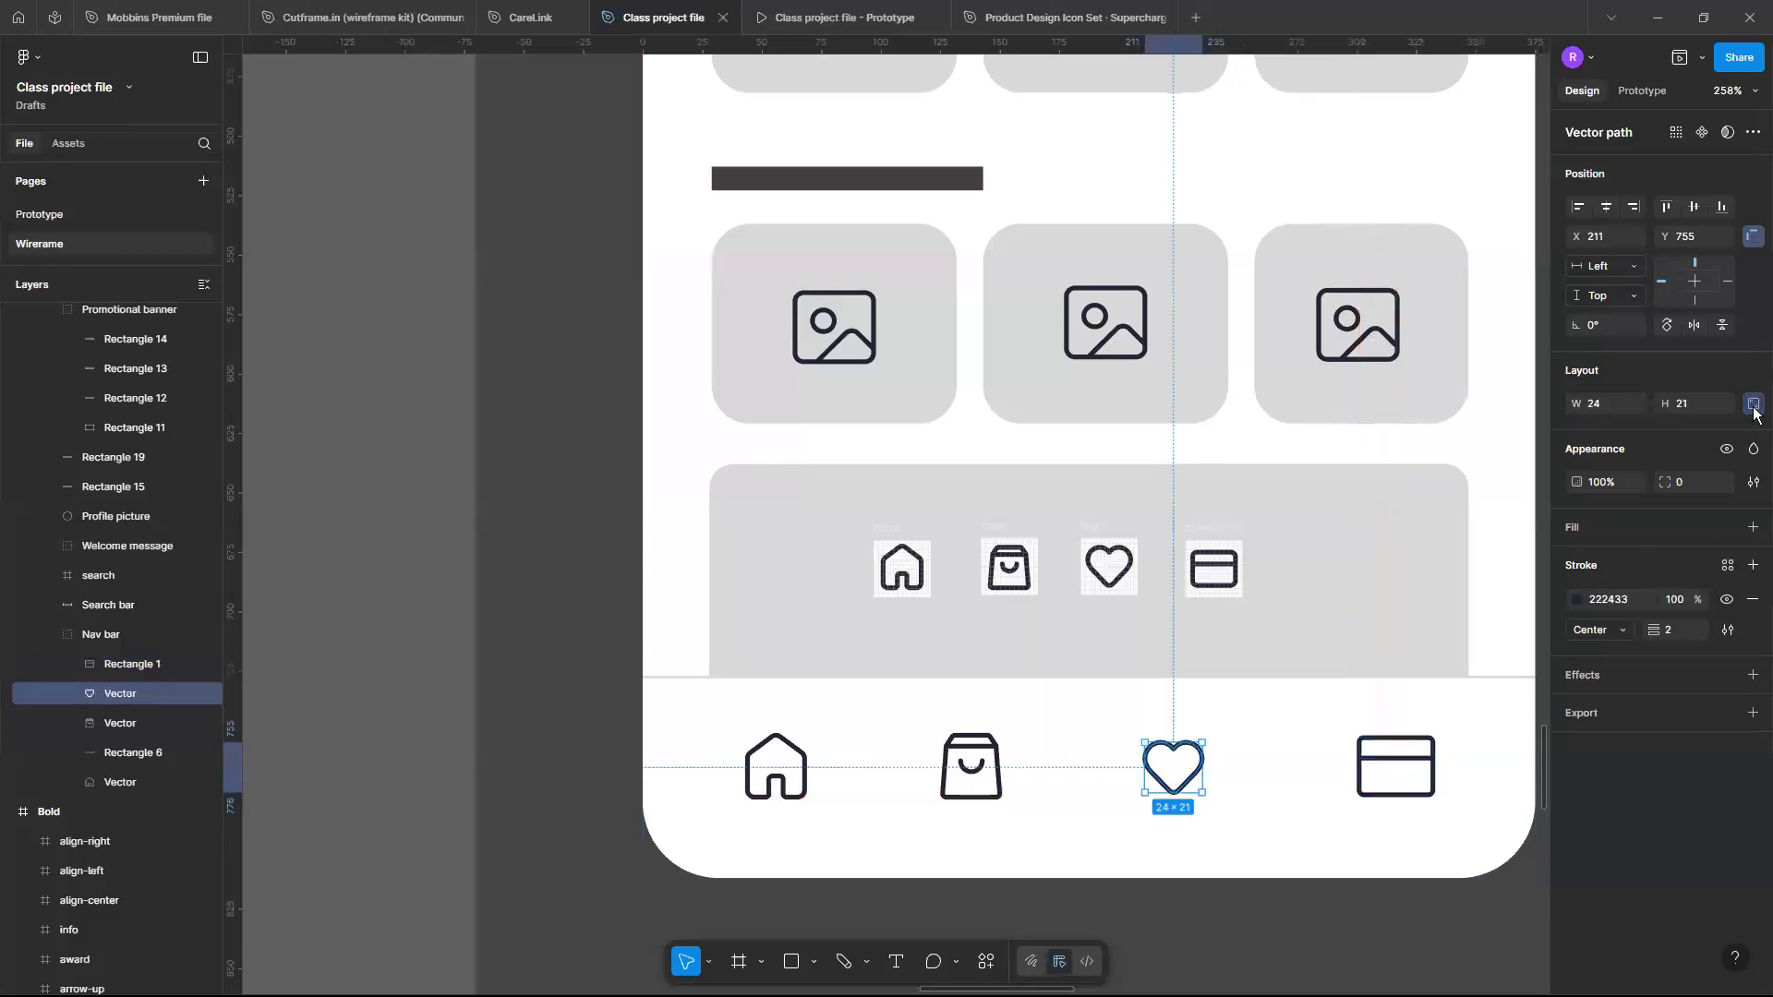
click(1708, 403)
key(Return)
key(Up)
key(Up)
key(Right)
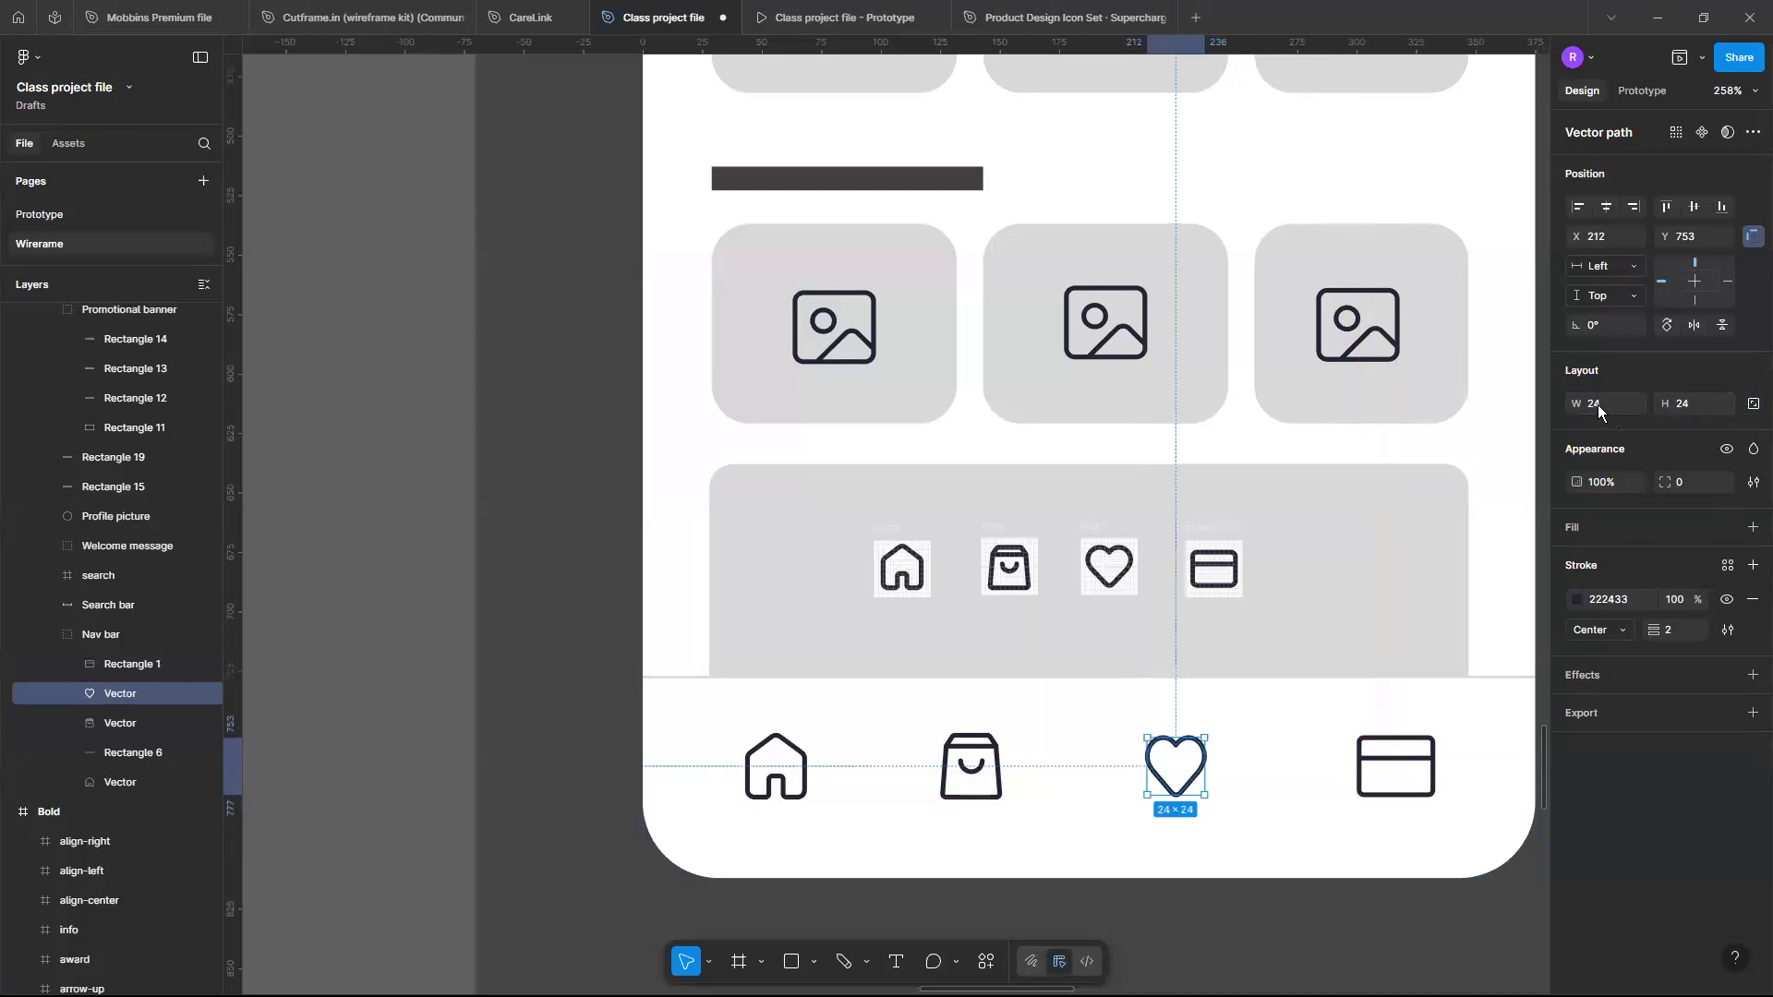
click(1598, 405)
text(26)
key(Return)
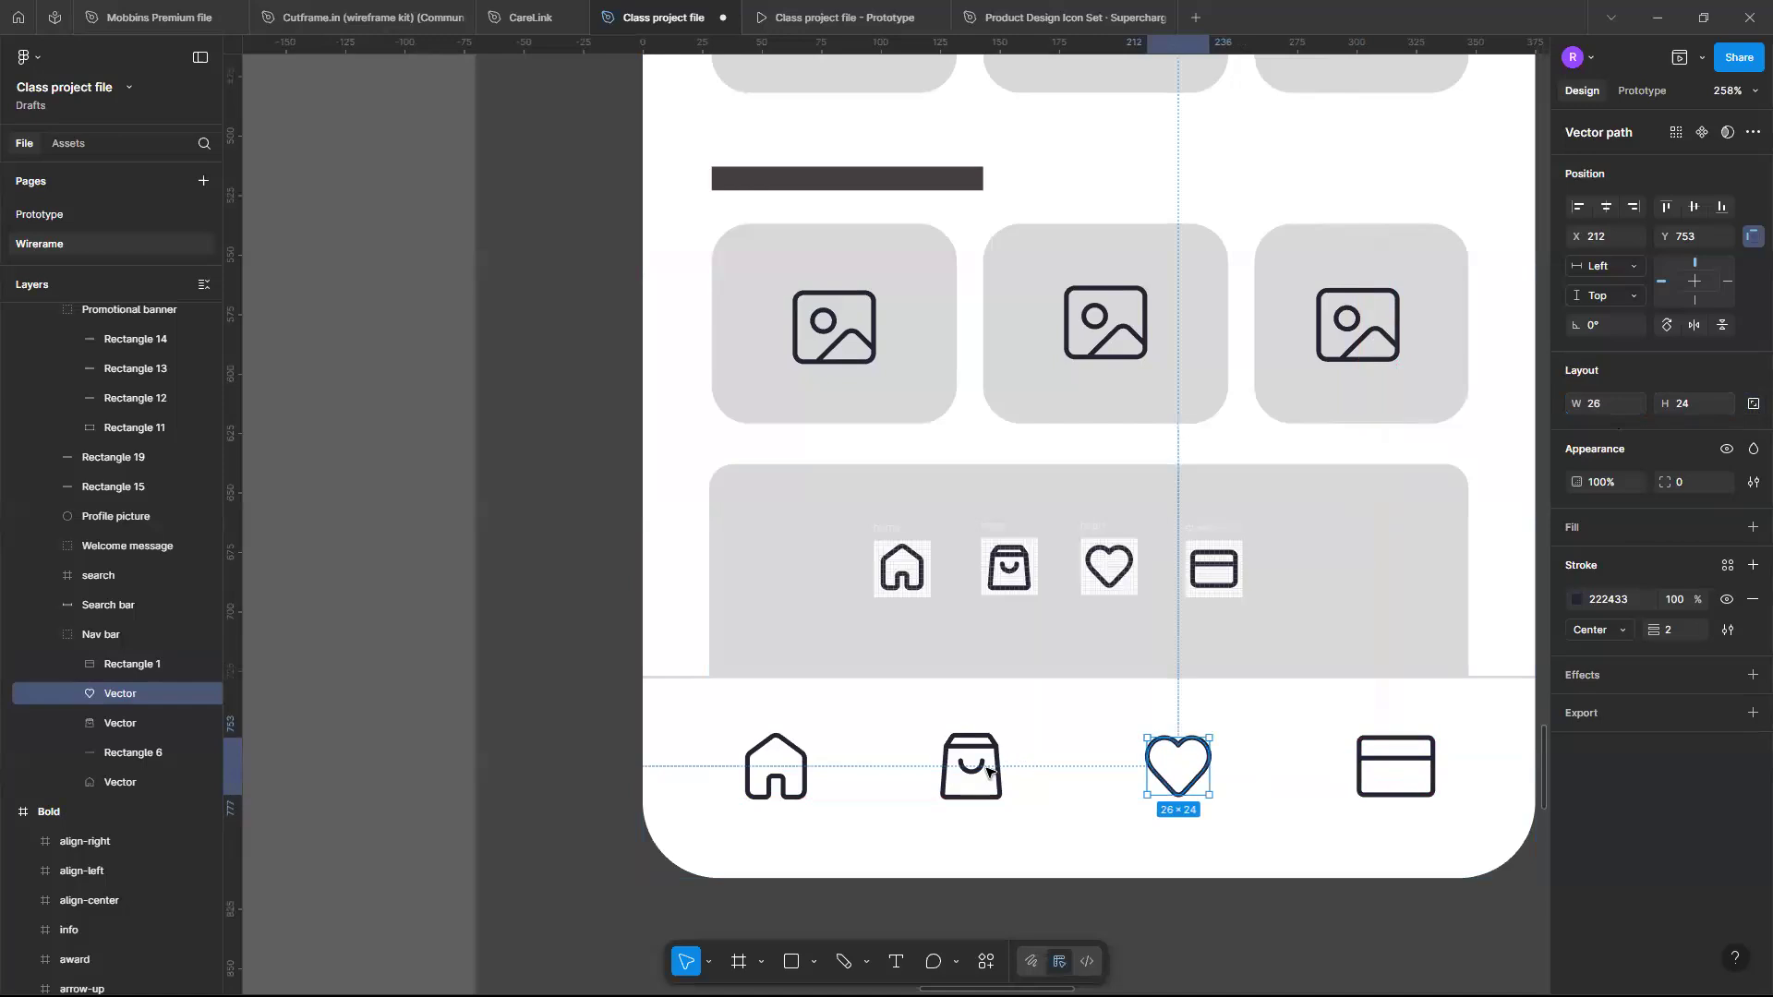
key(Escape)
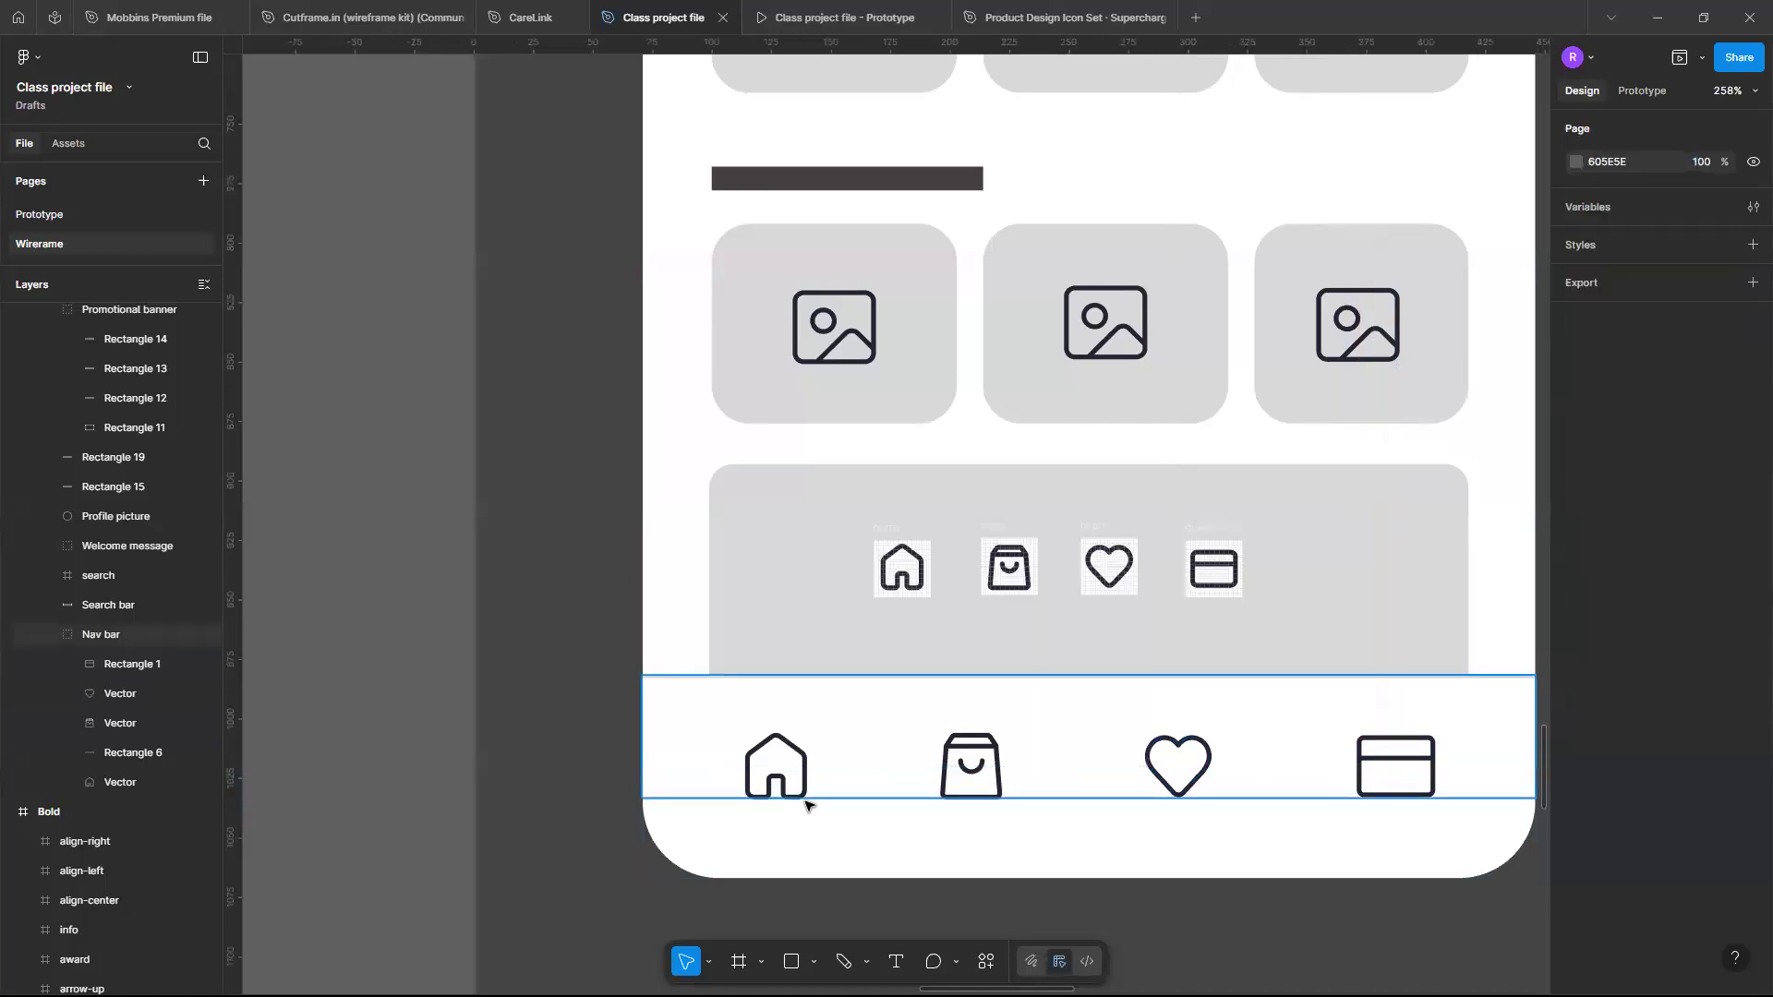
- Select all four navigation icons and tidy them up so they are evenly spaced
click(806, 803)
click(808, 802)
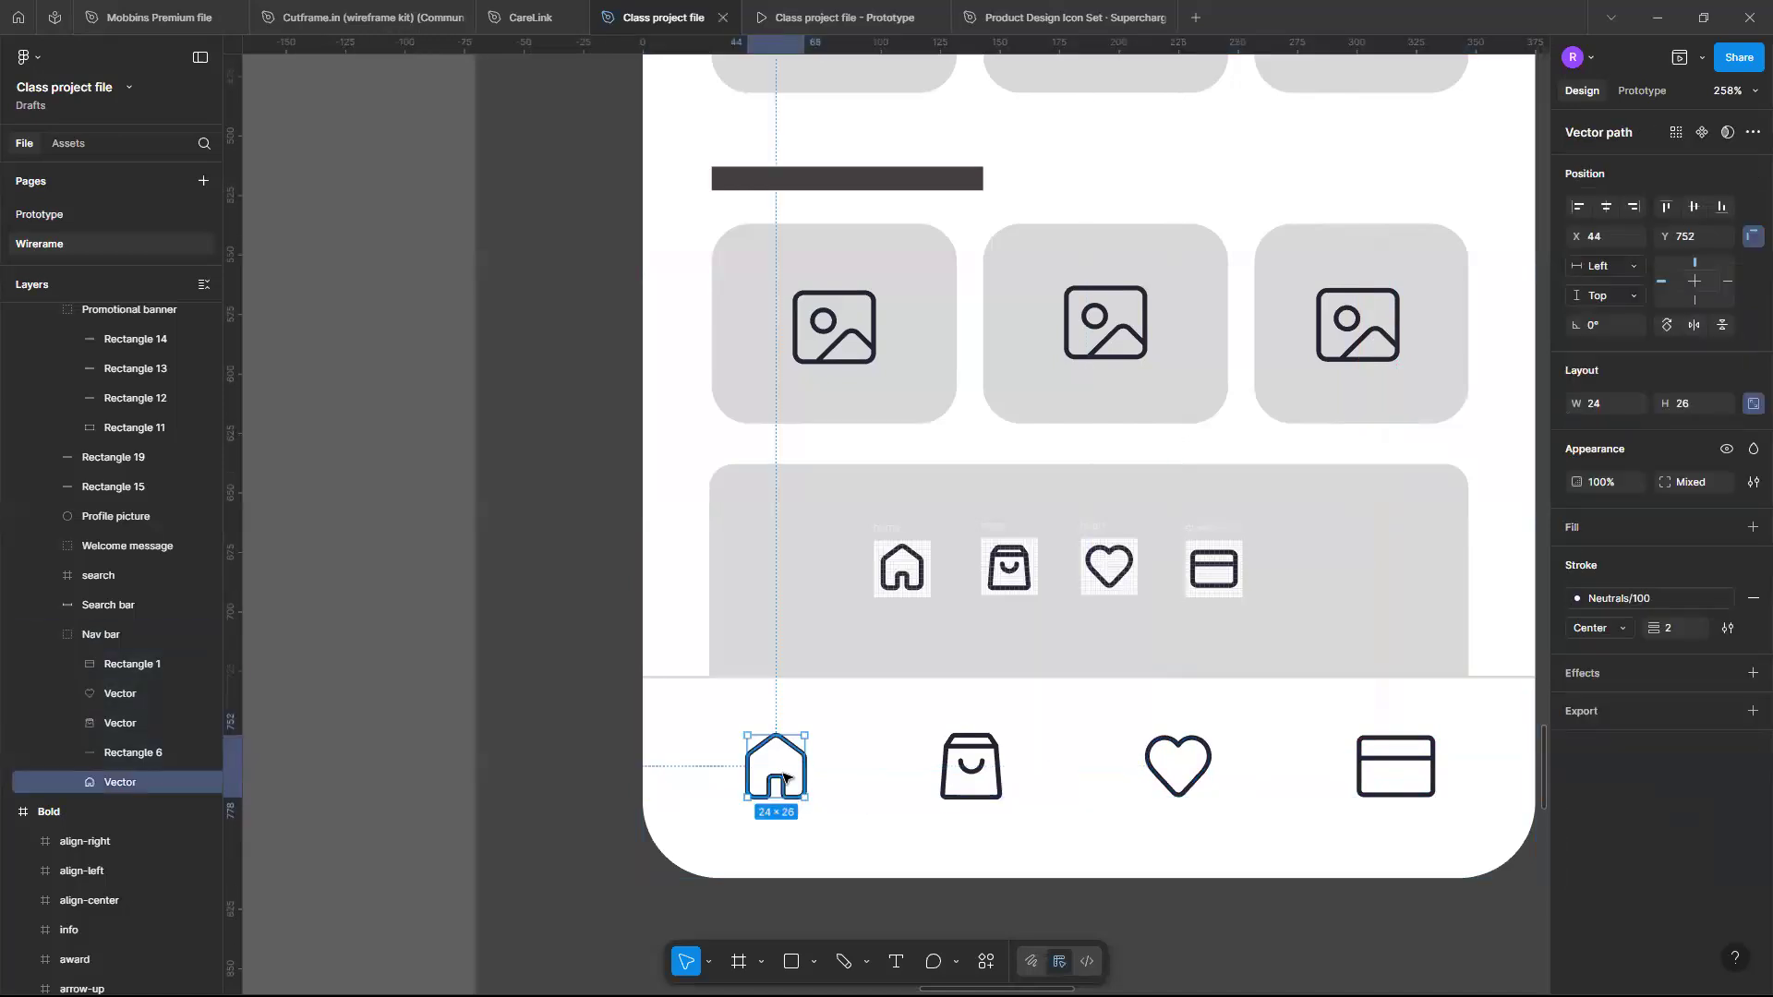
shift+click(951, 767)
shift+click(1177, 767)
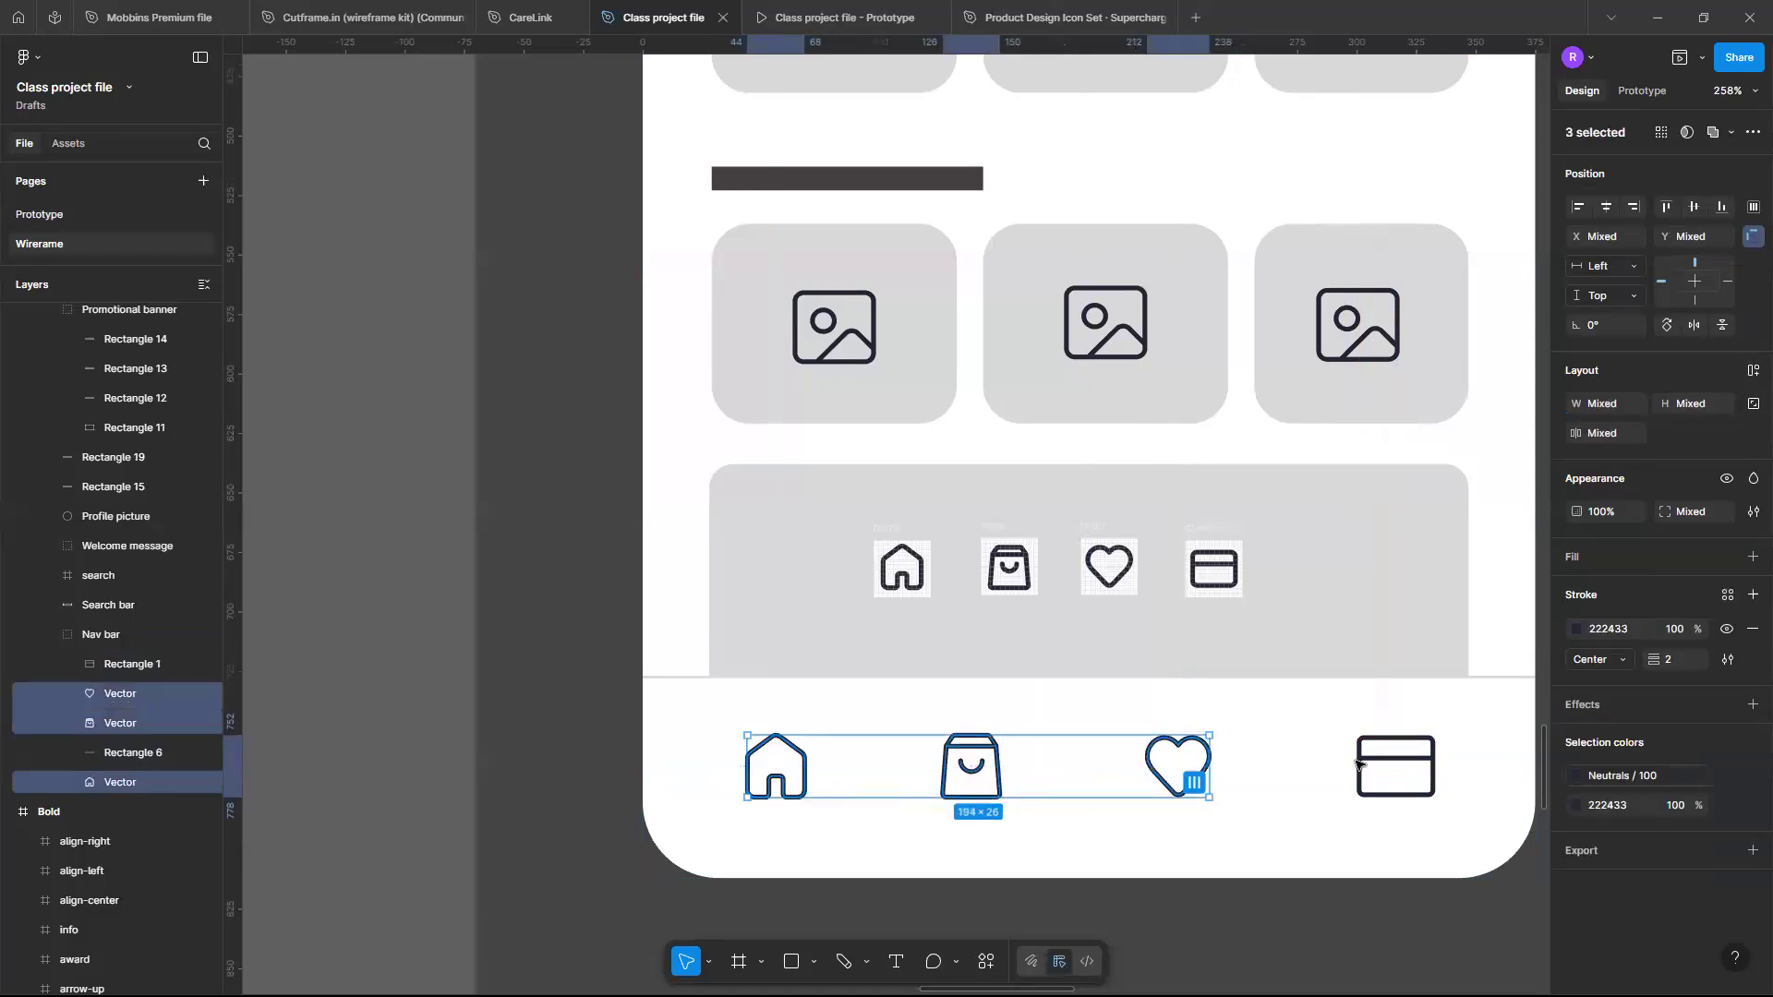
shift+click(1367, 765)
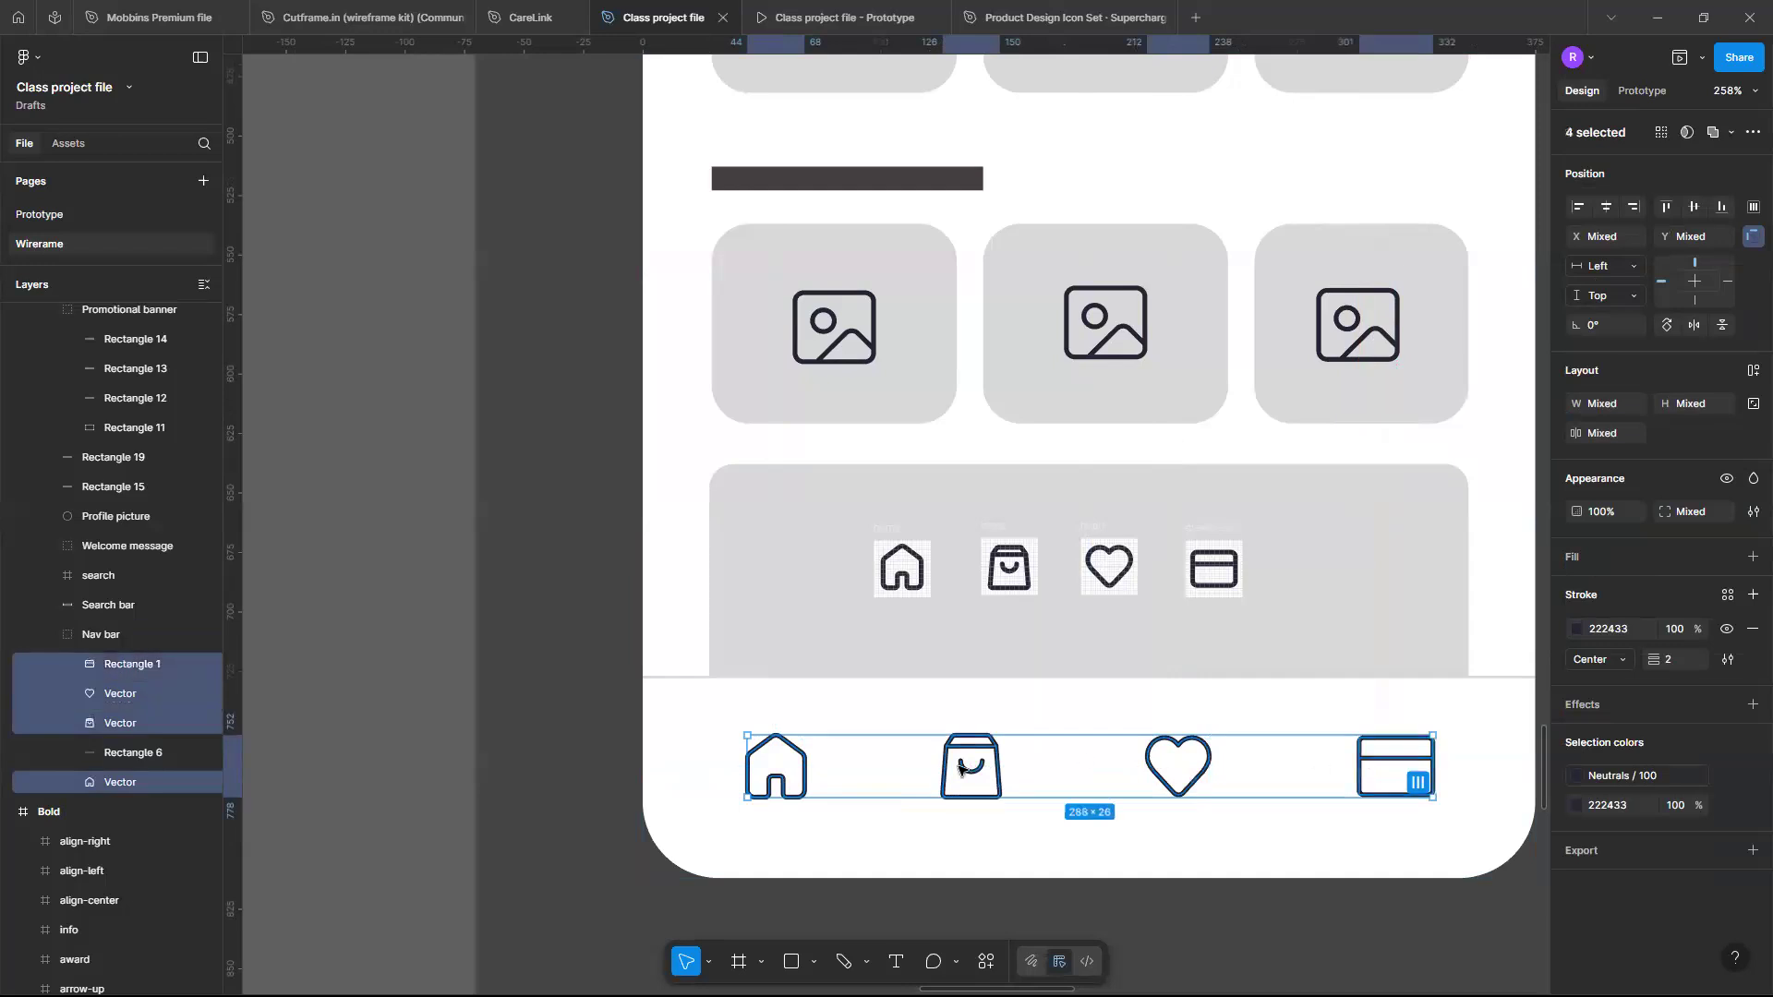
click(1754, 207)
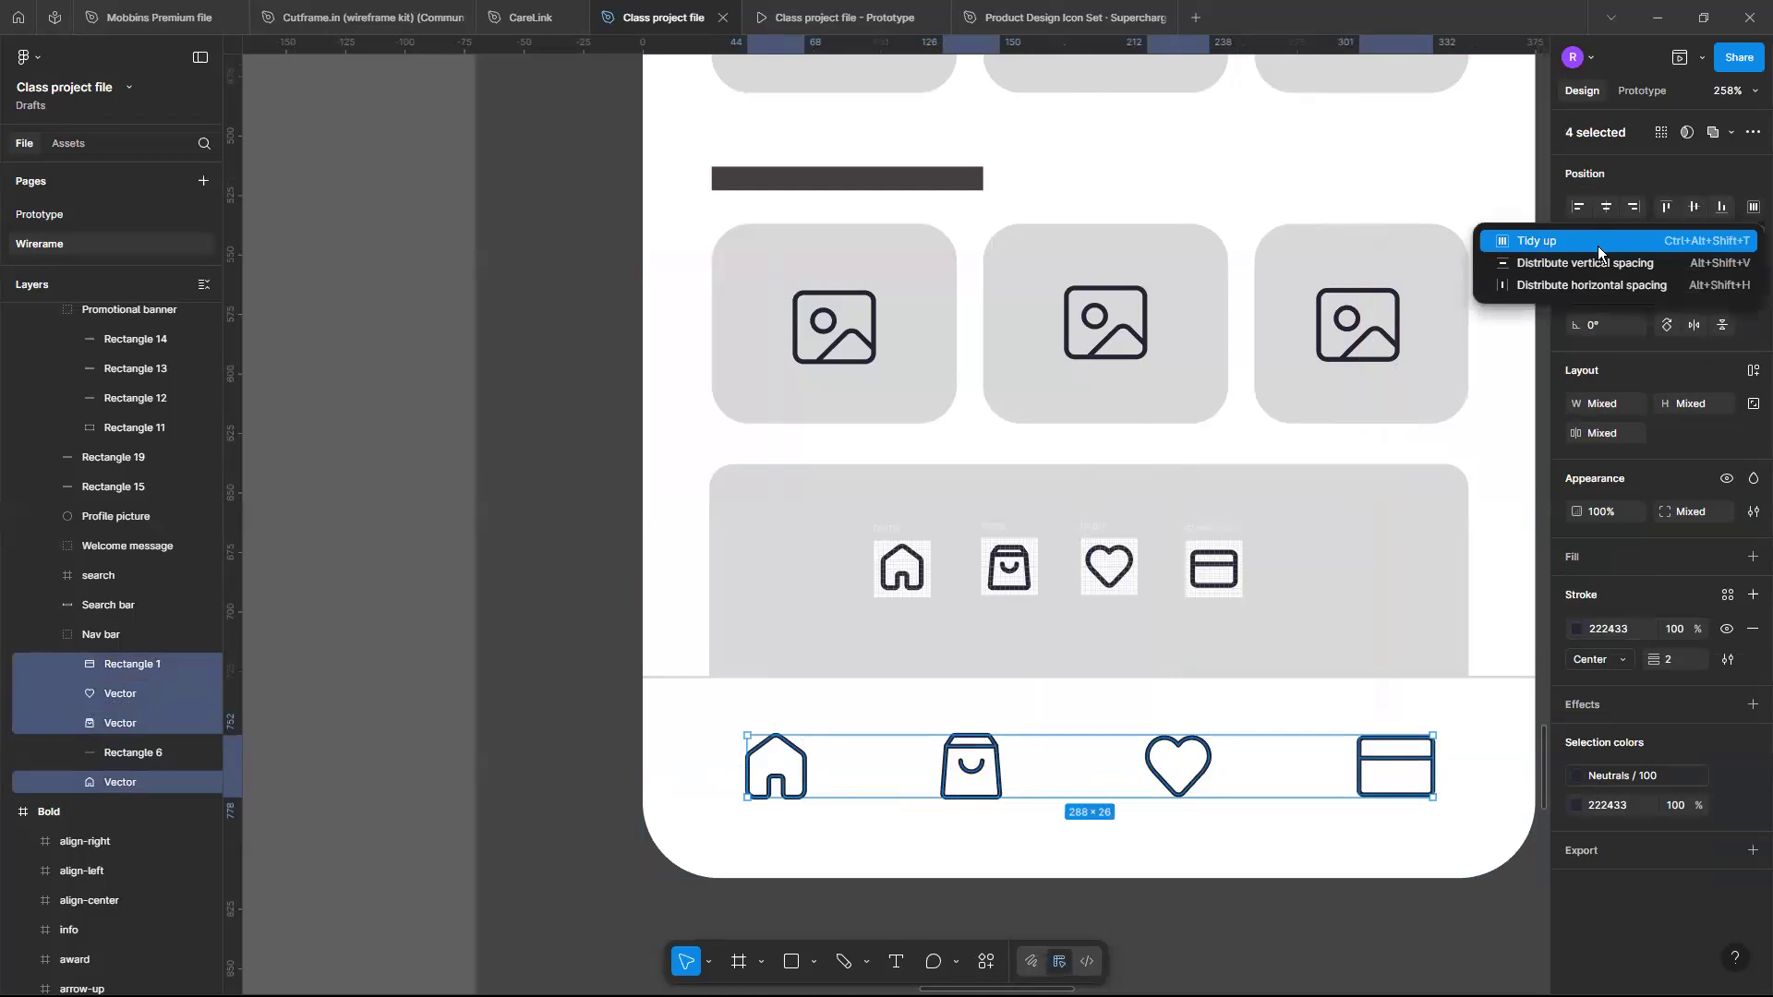
click(1598, 246)
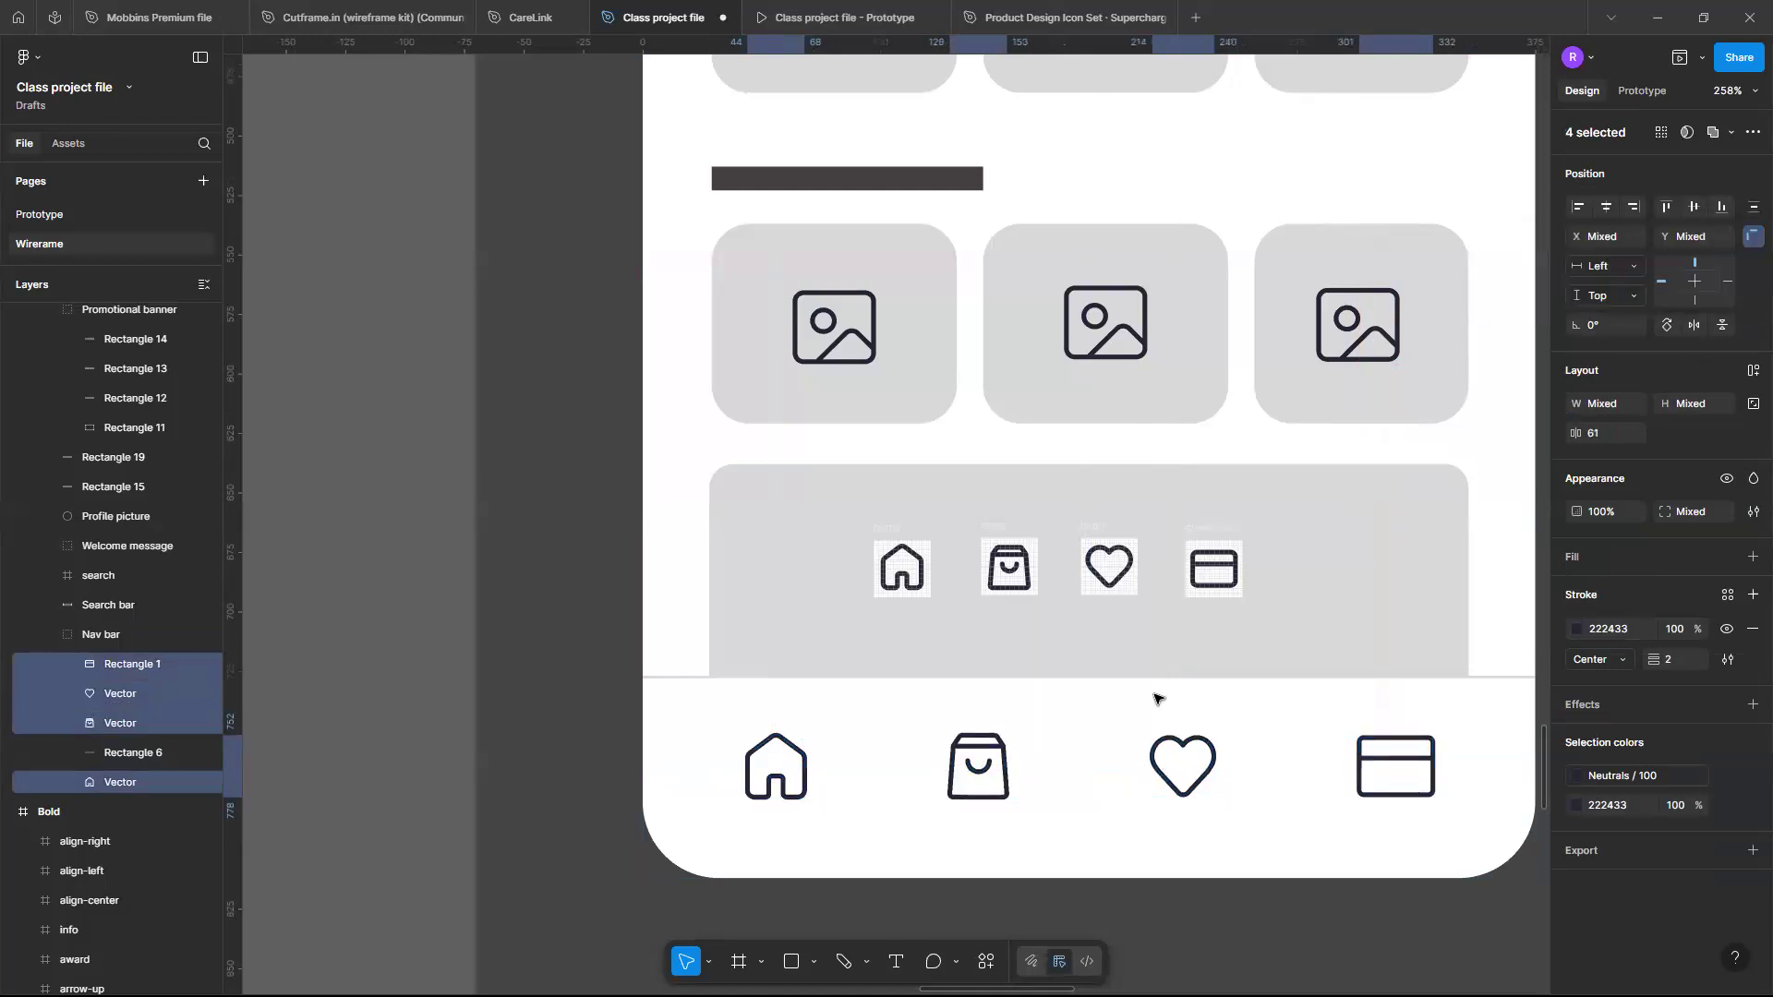
key(Right)
key(Left)
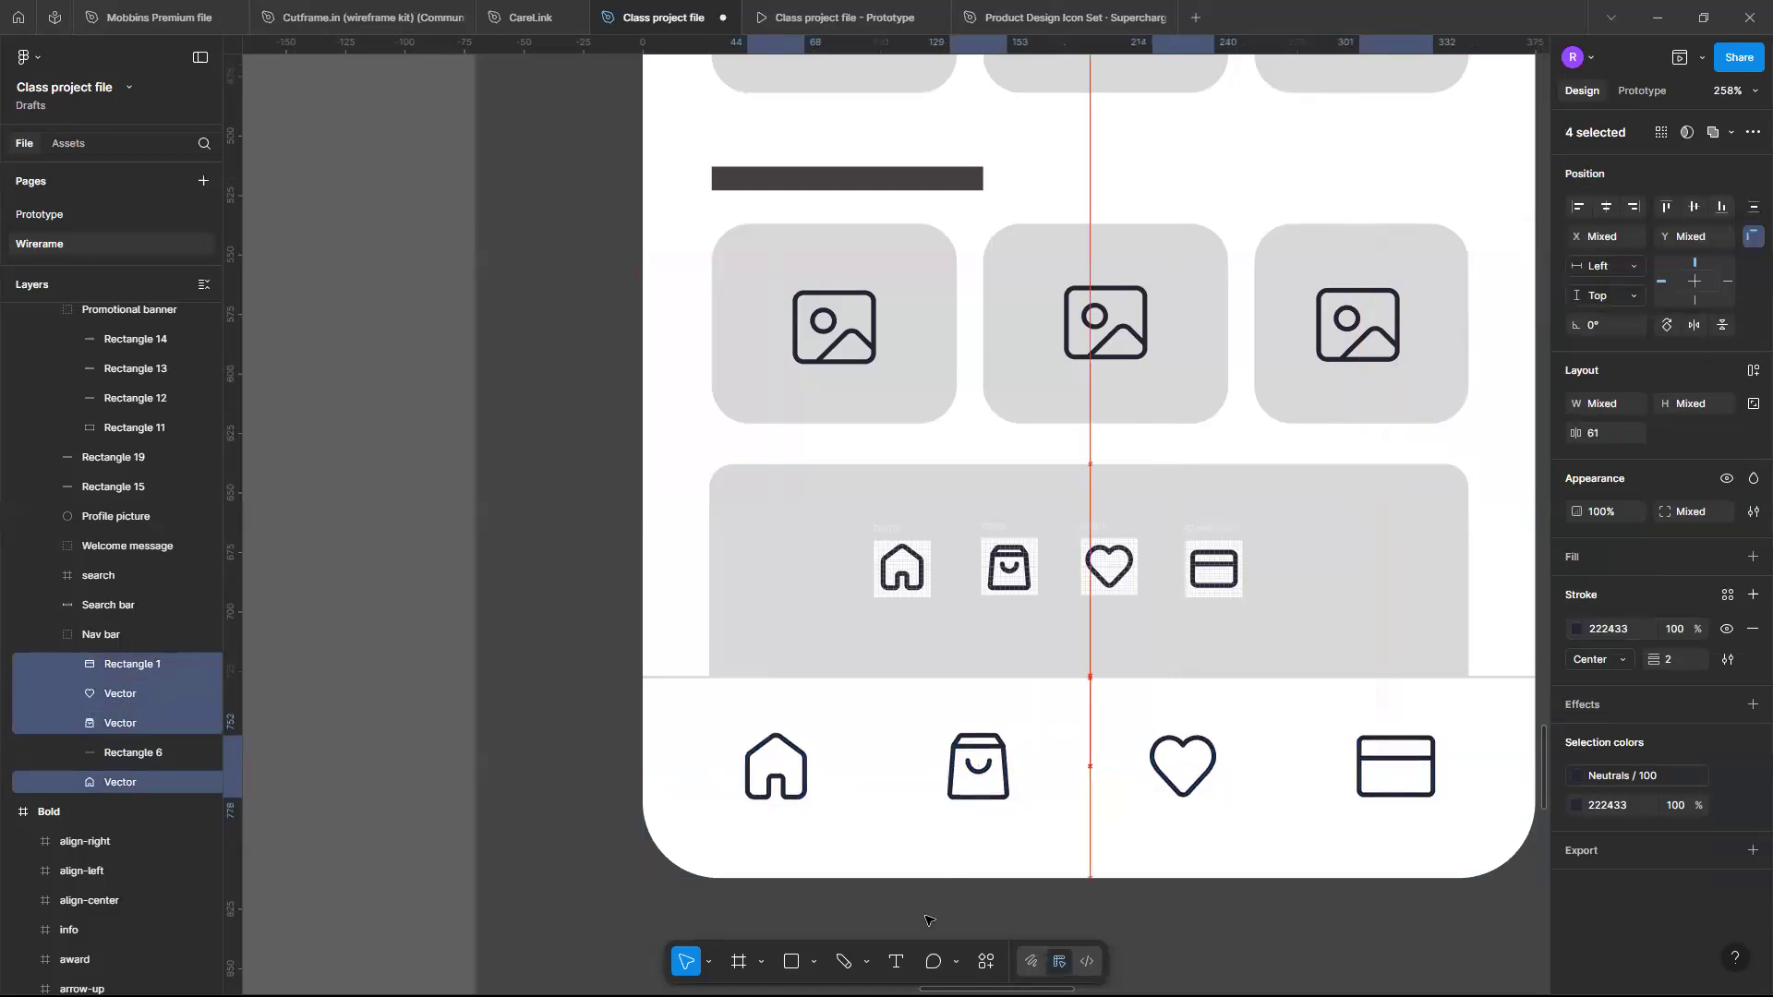
- Delete the leftover home, store, heart and card source icons from the banner area
click(882, 526)
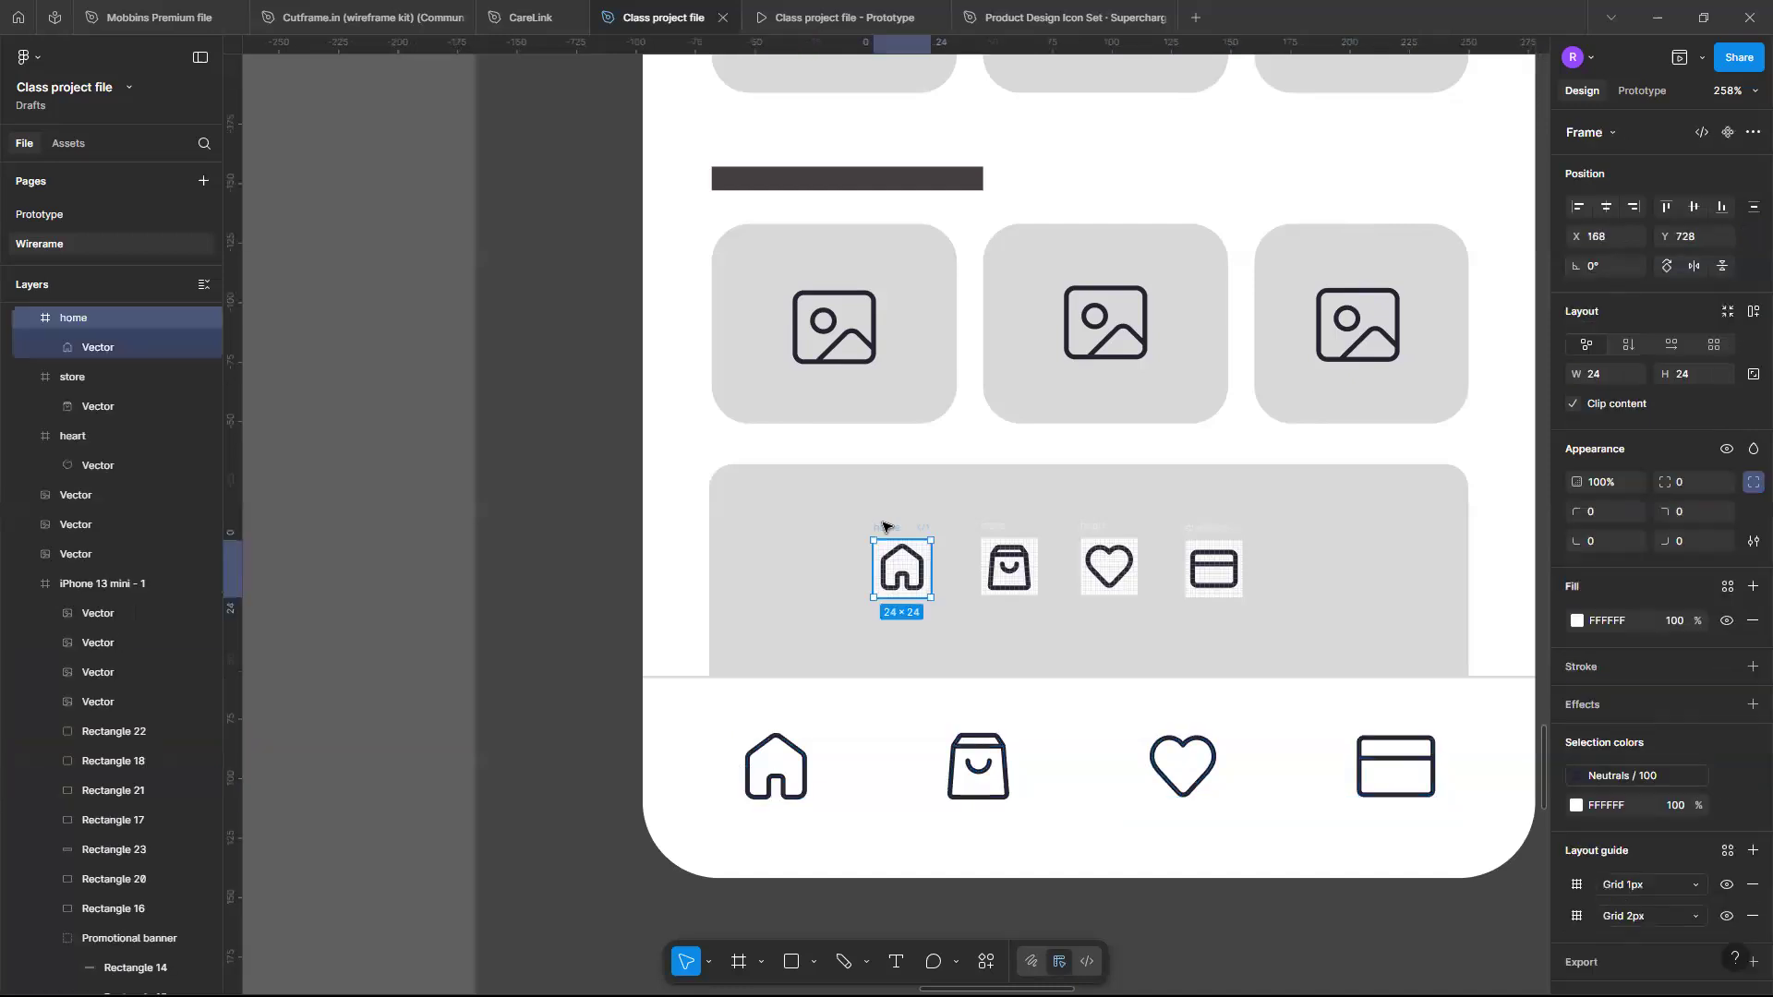
key(Delete)
click(993, 529)
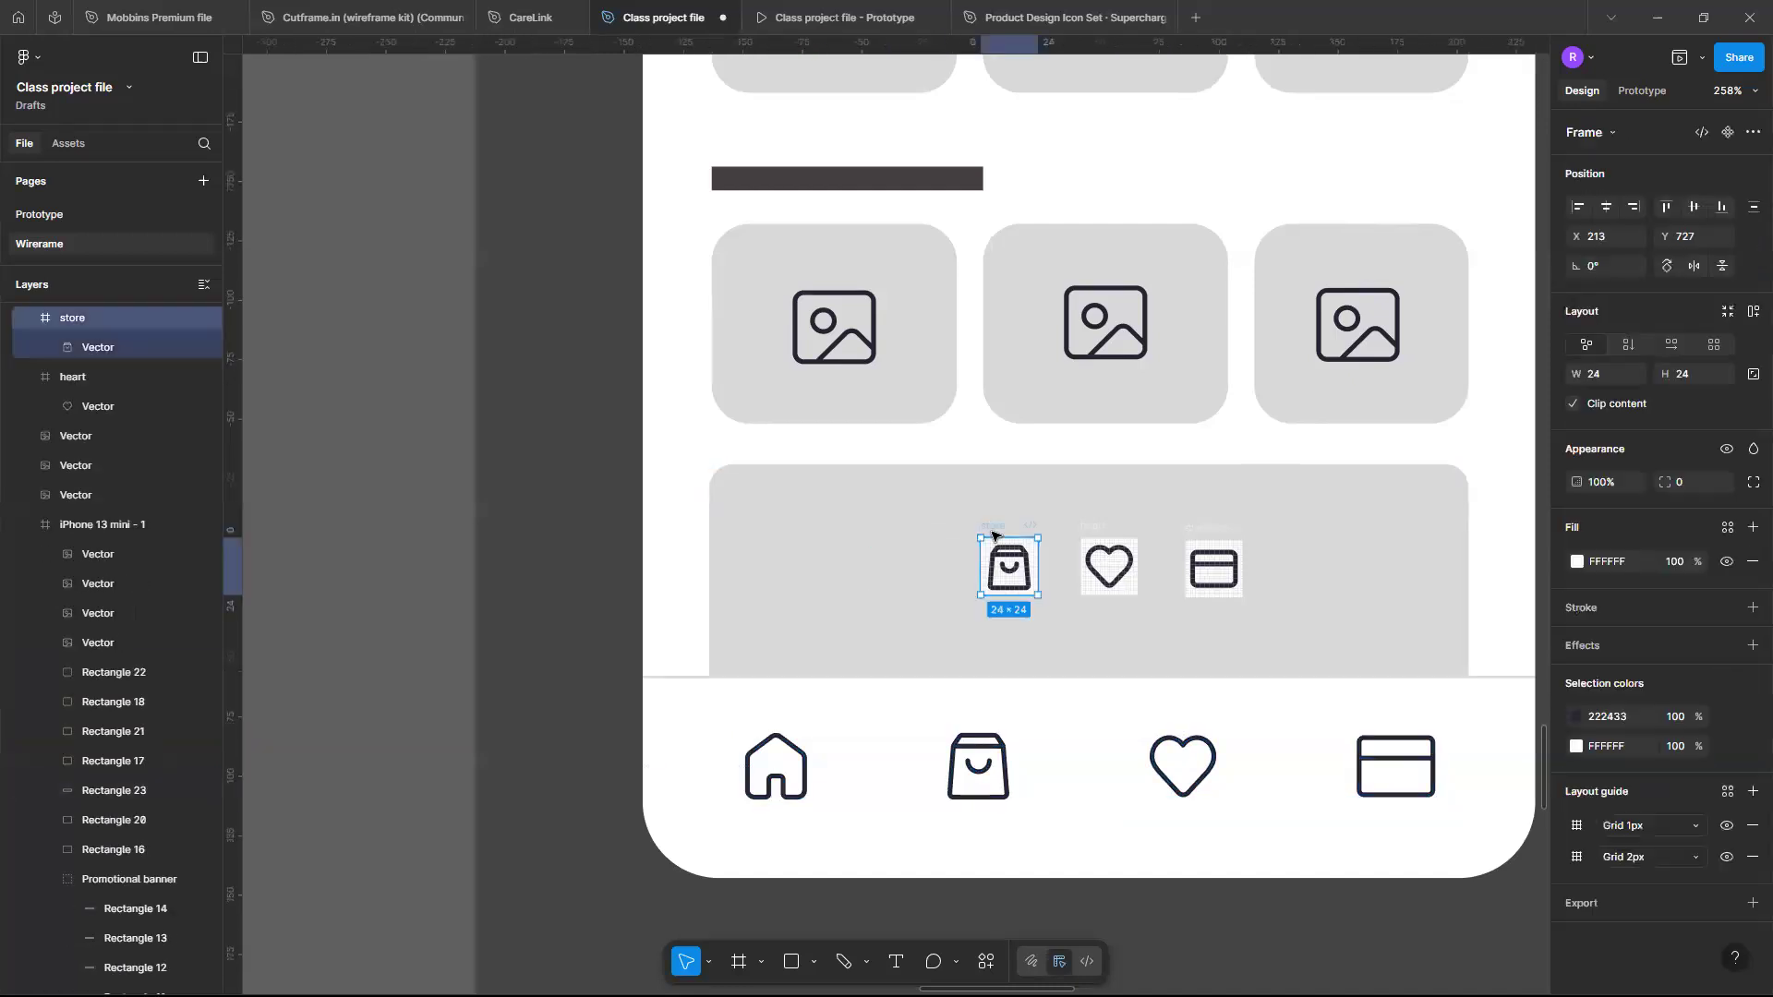
key(Delete)
click(1084, 527)
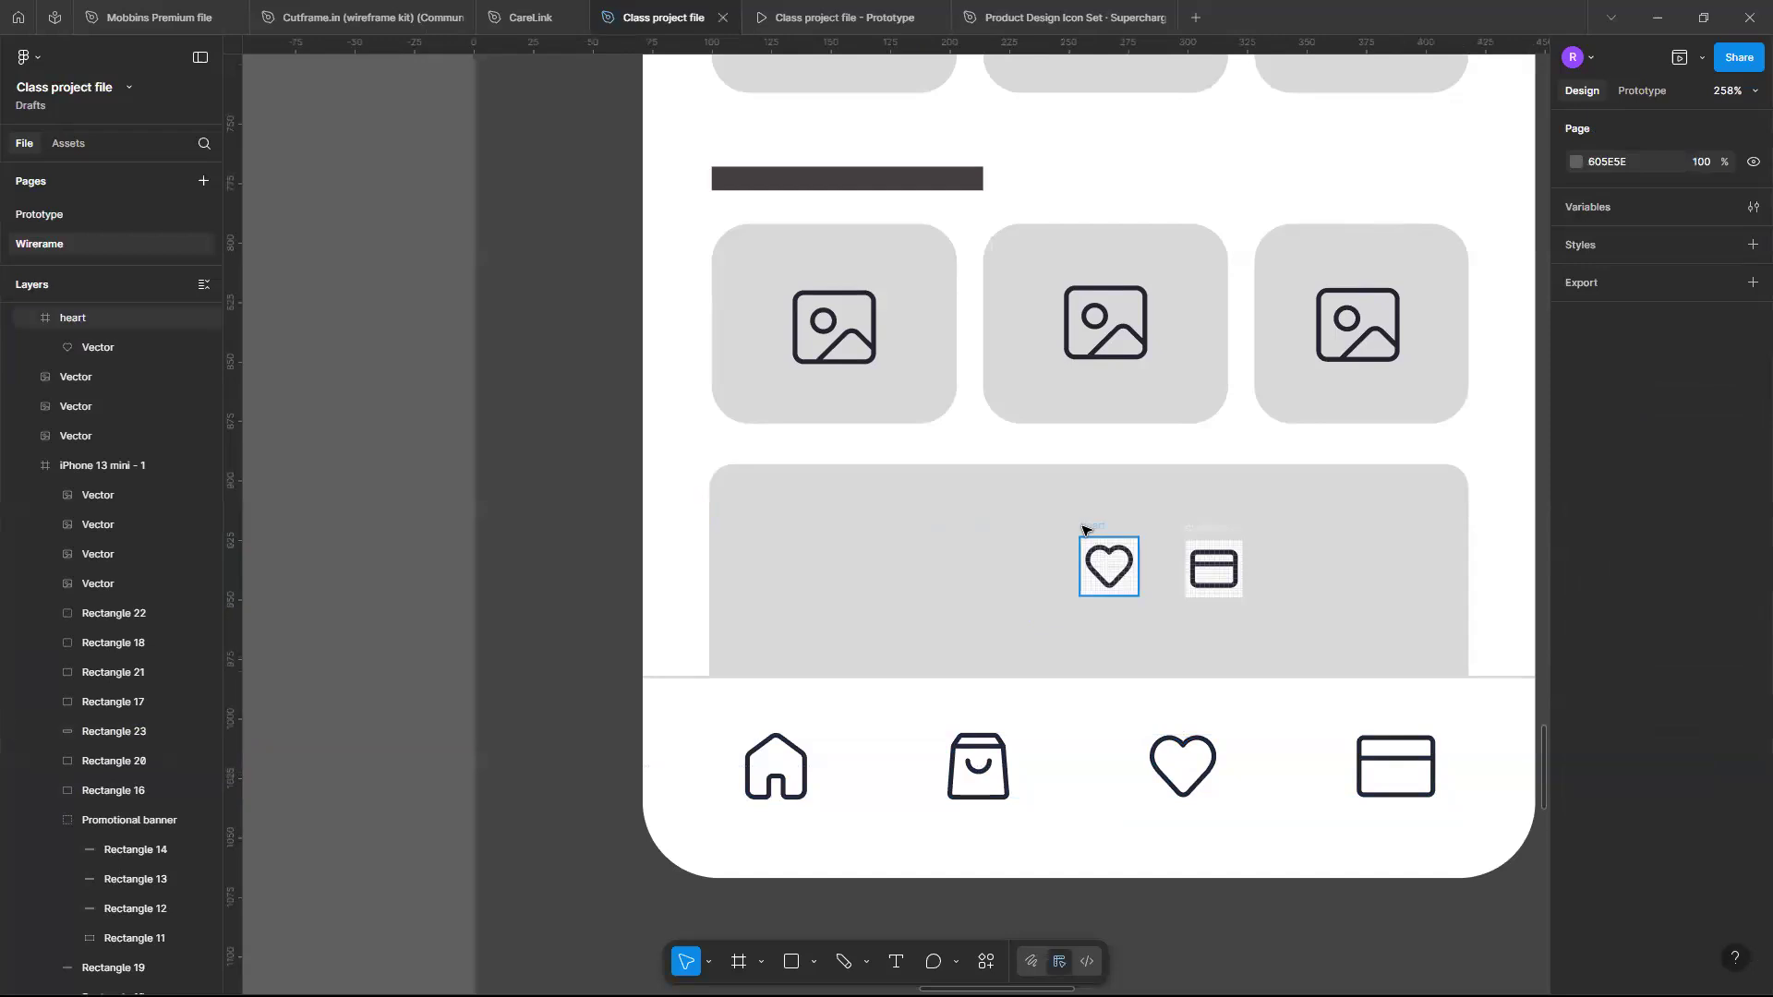
key(Delete)
click(1185, 533)
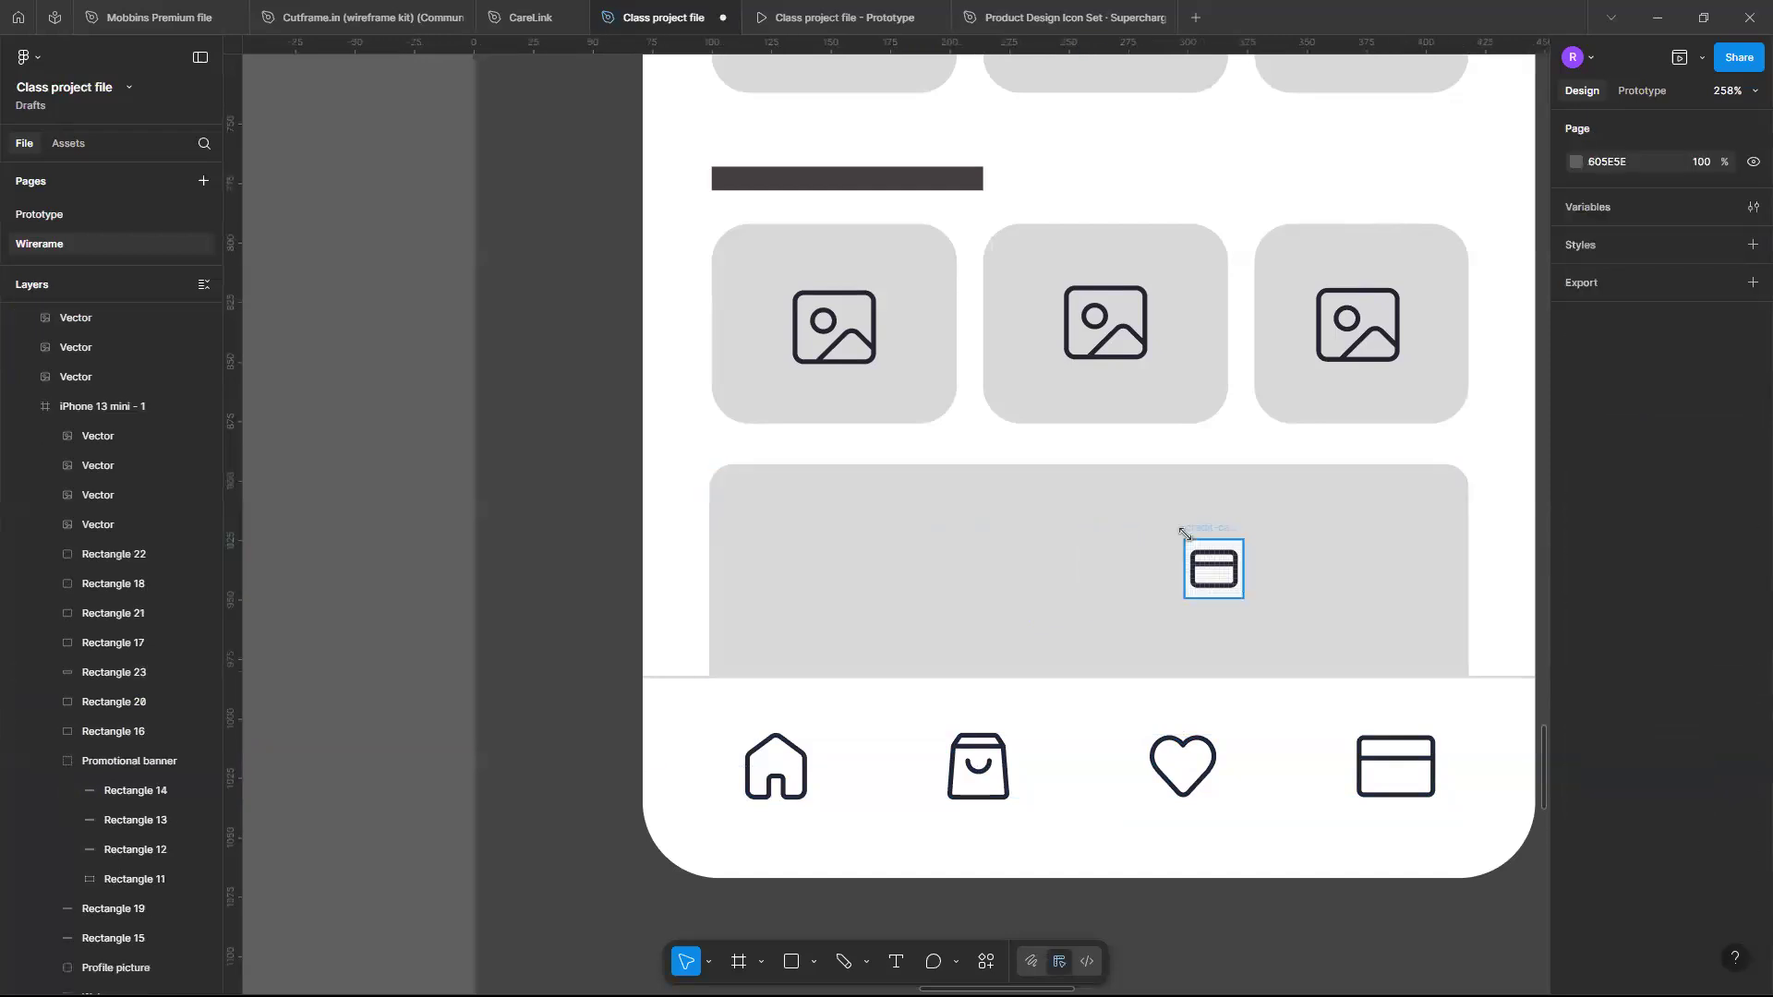
click(1185, 533)
- Duplicate a dark section heading bar and place the copy just above the navigation bar at X 0, Y 728
click(606, 653)
scroll(600, 655, down, 10)
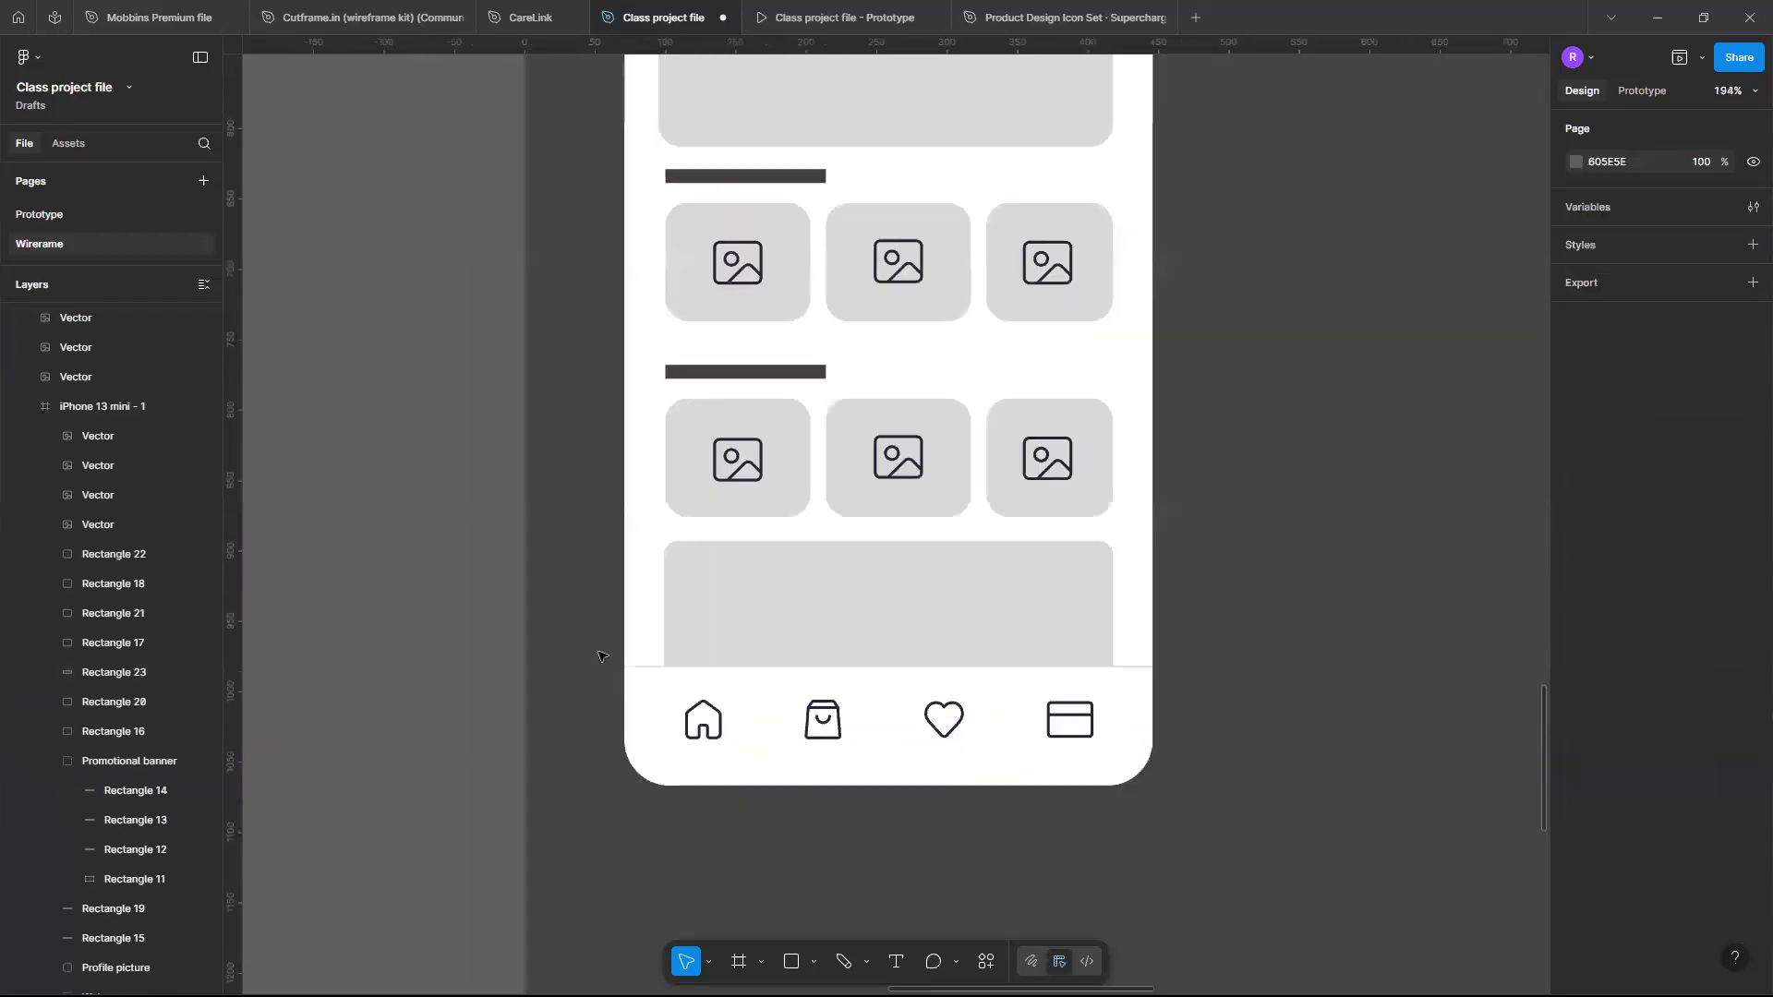
scroll(598, 655, left, 2)
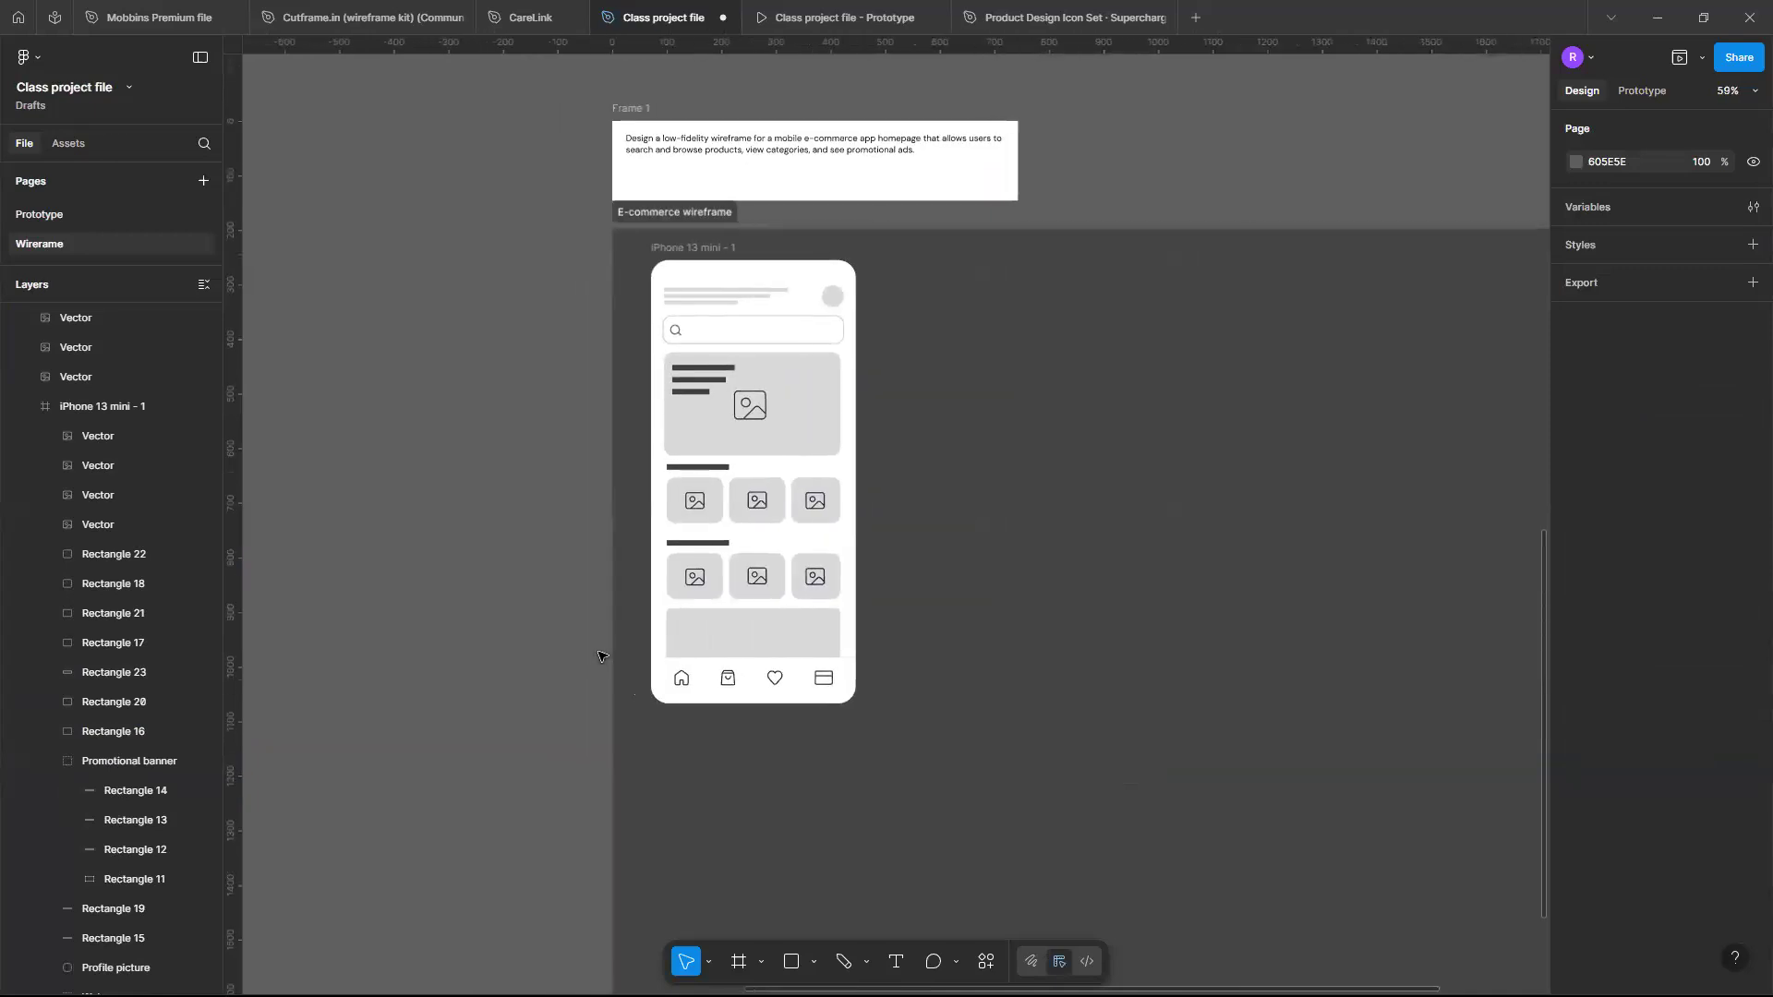
scroll(599, 656, up, 5)
scroll(598, 656, up, 1)
scroll(804, 641, left, 2)
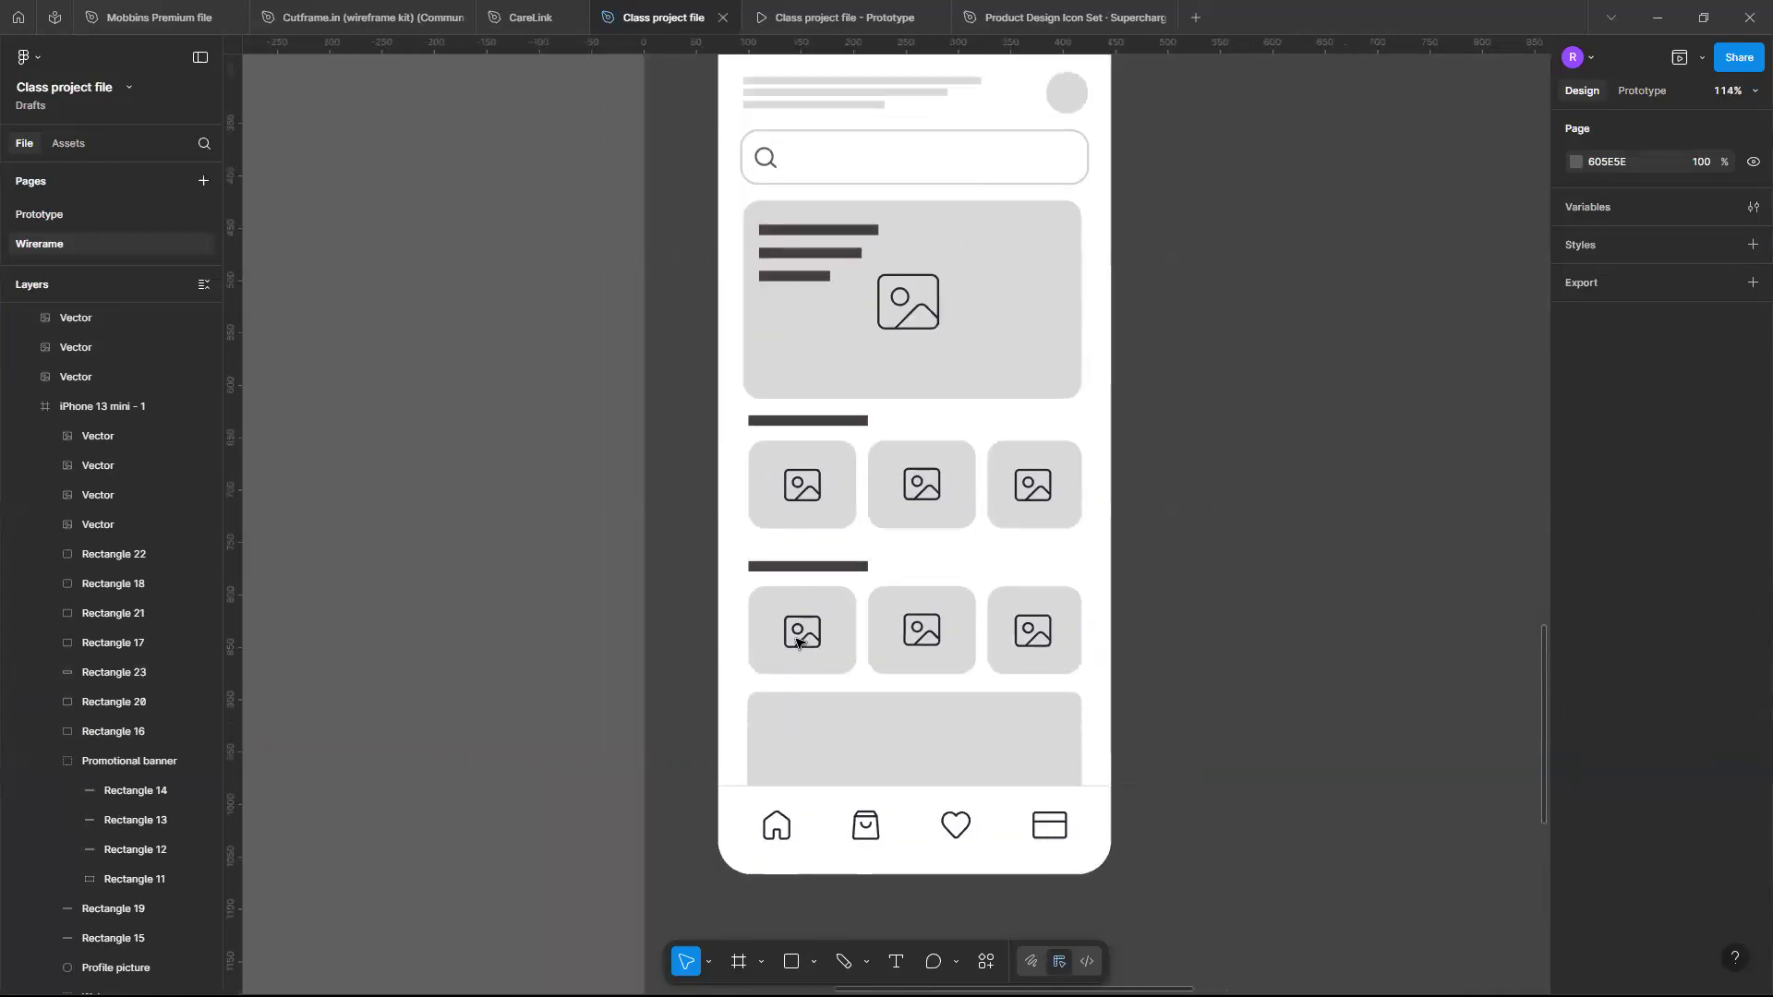
scroll(795, 636, up, 3)
scroll(798, 644, up, 3)
scroll(798, 644, down, 6)
scroll(798, 644, left, 1)
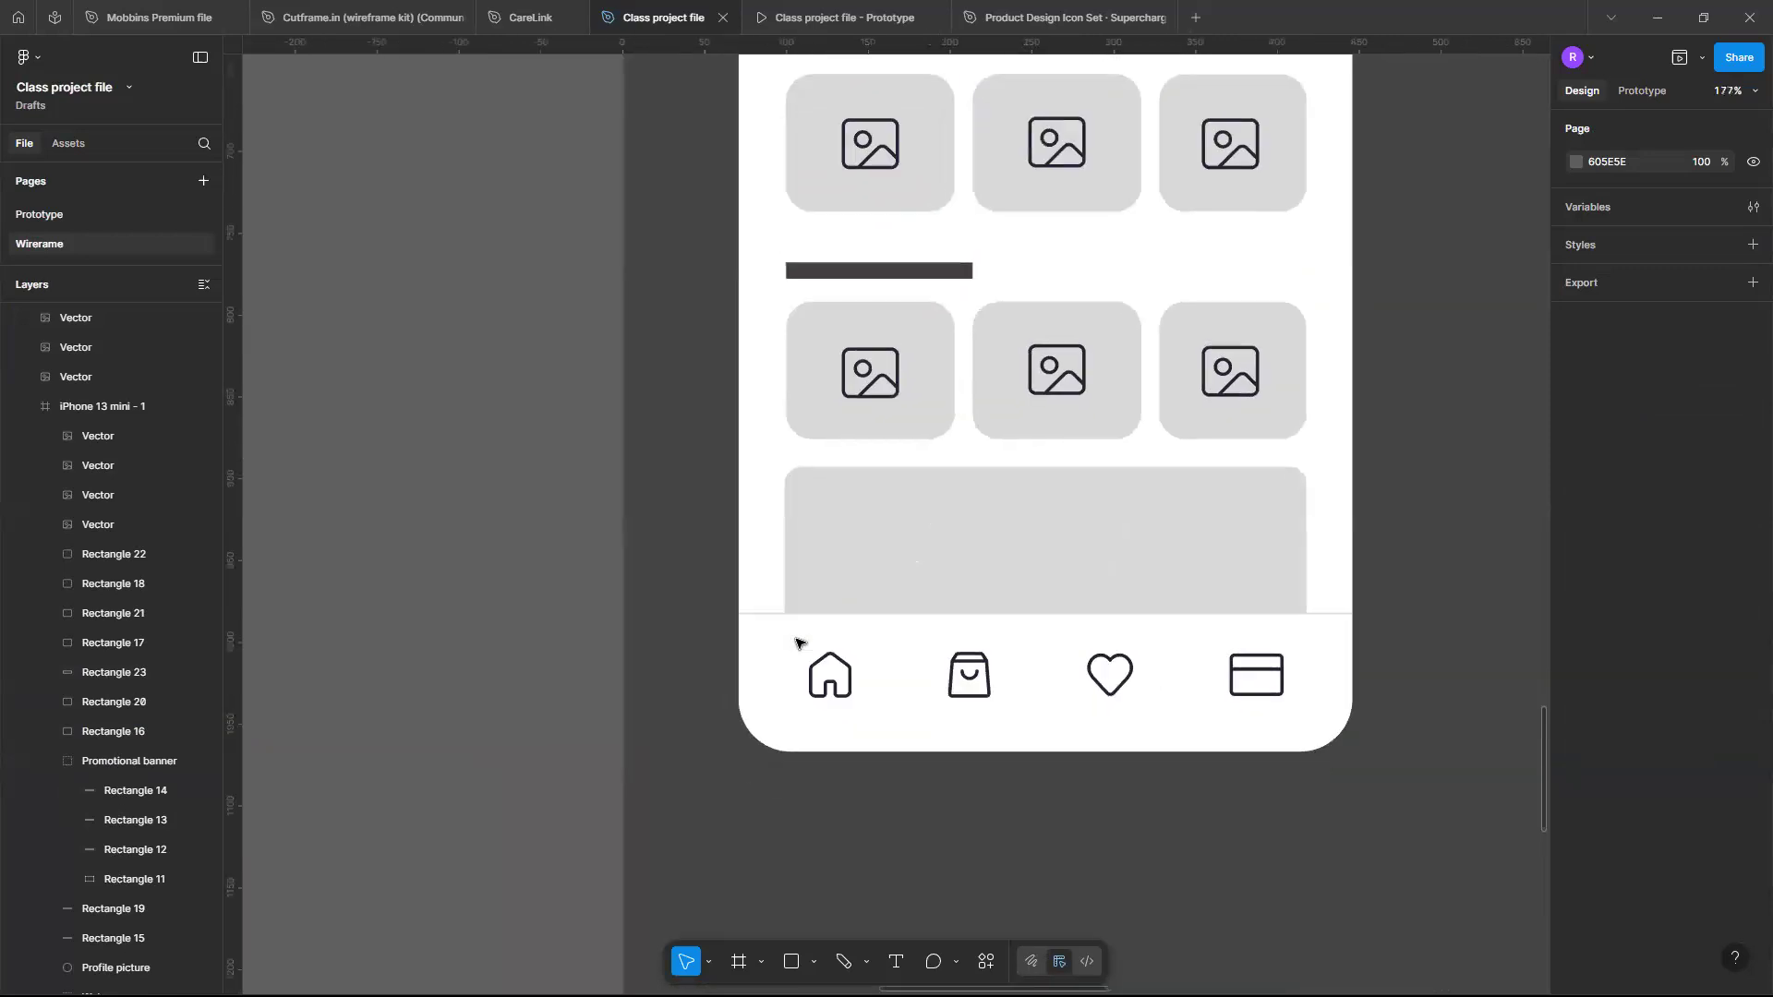
scroll(798, 643, up, 1)
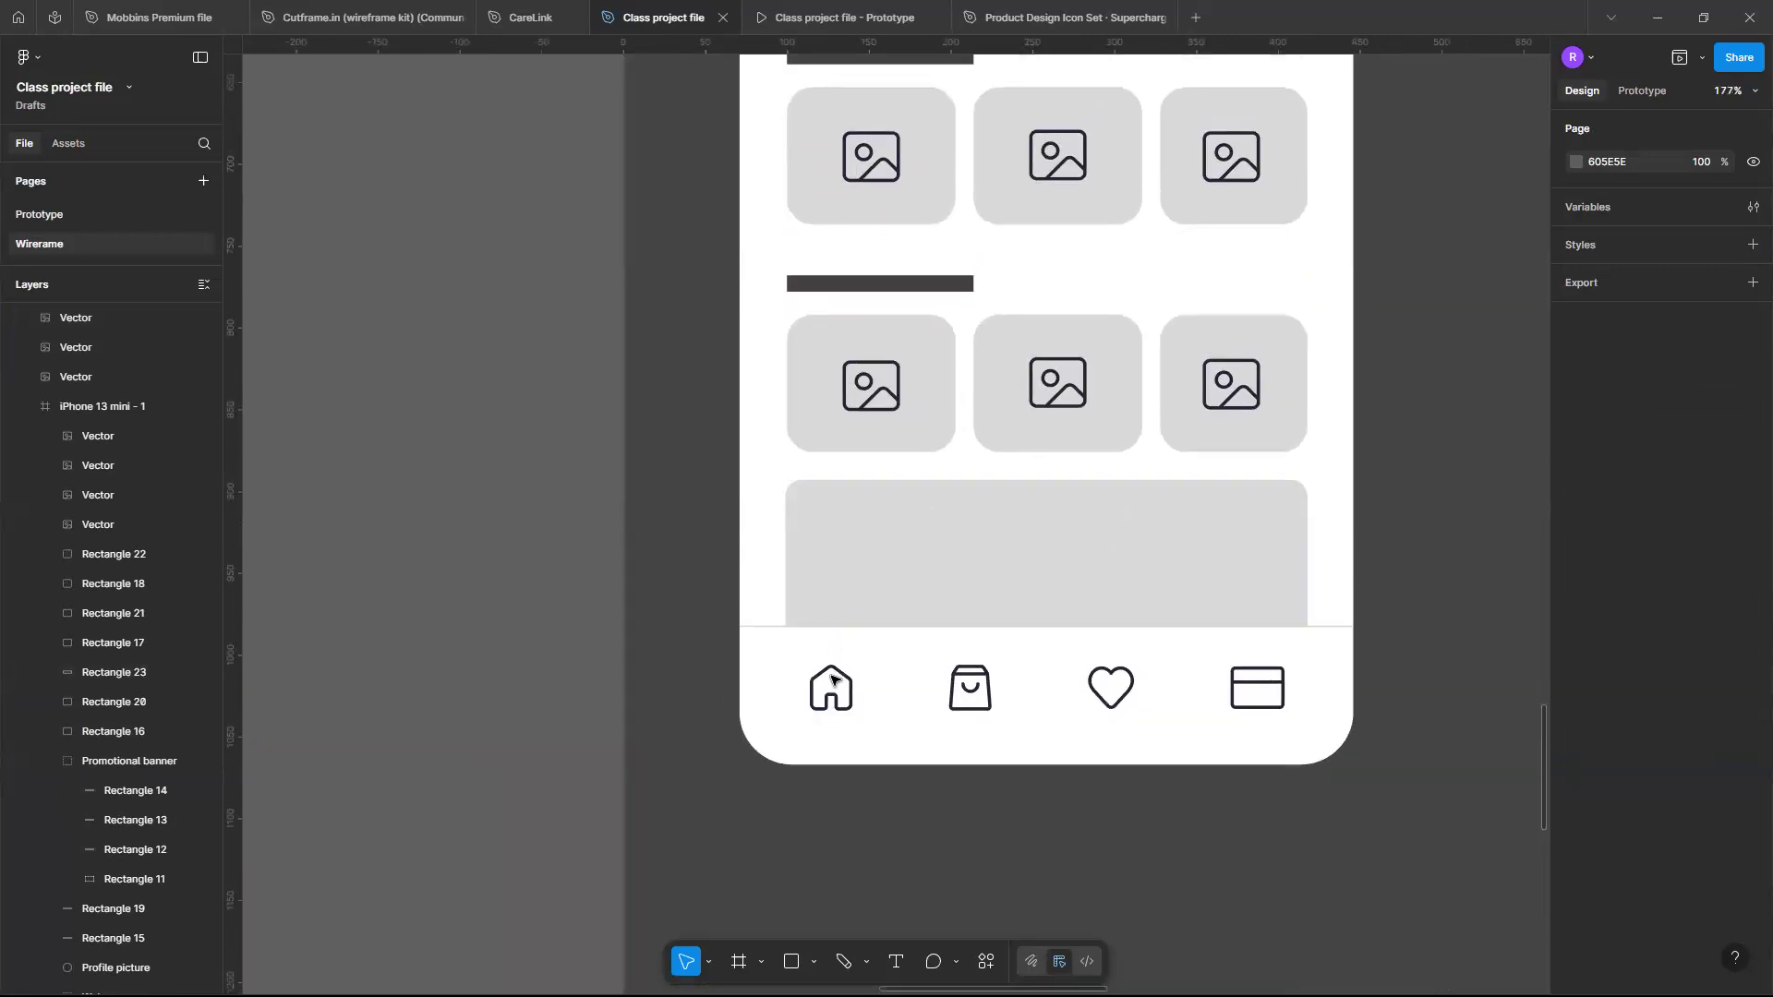
scroll(831, 680, up, 3)
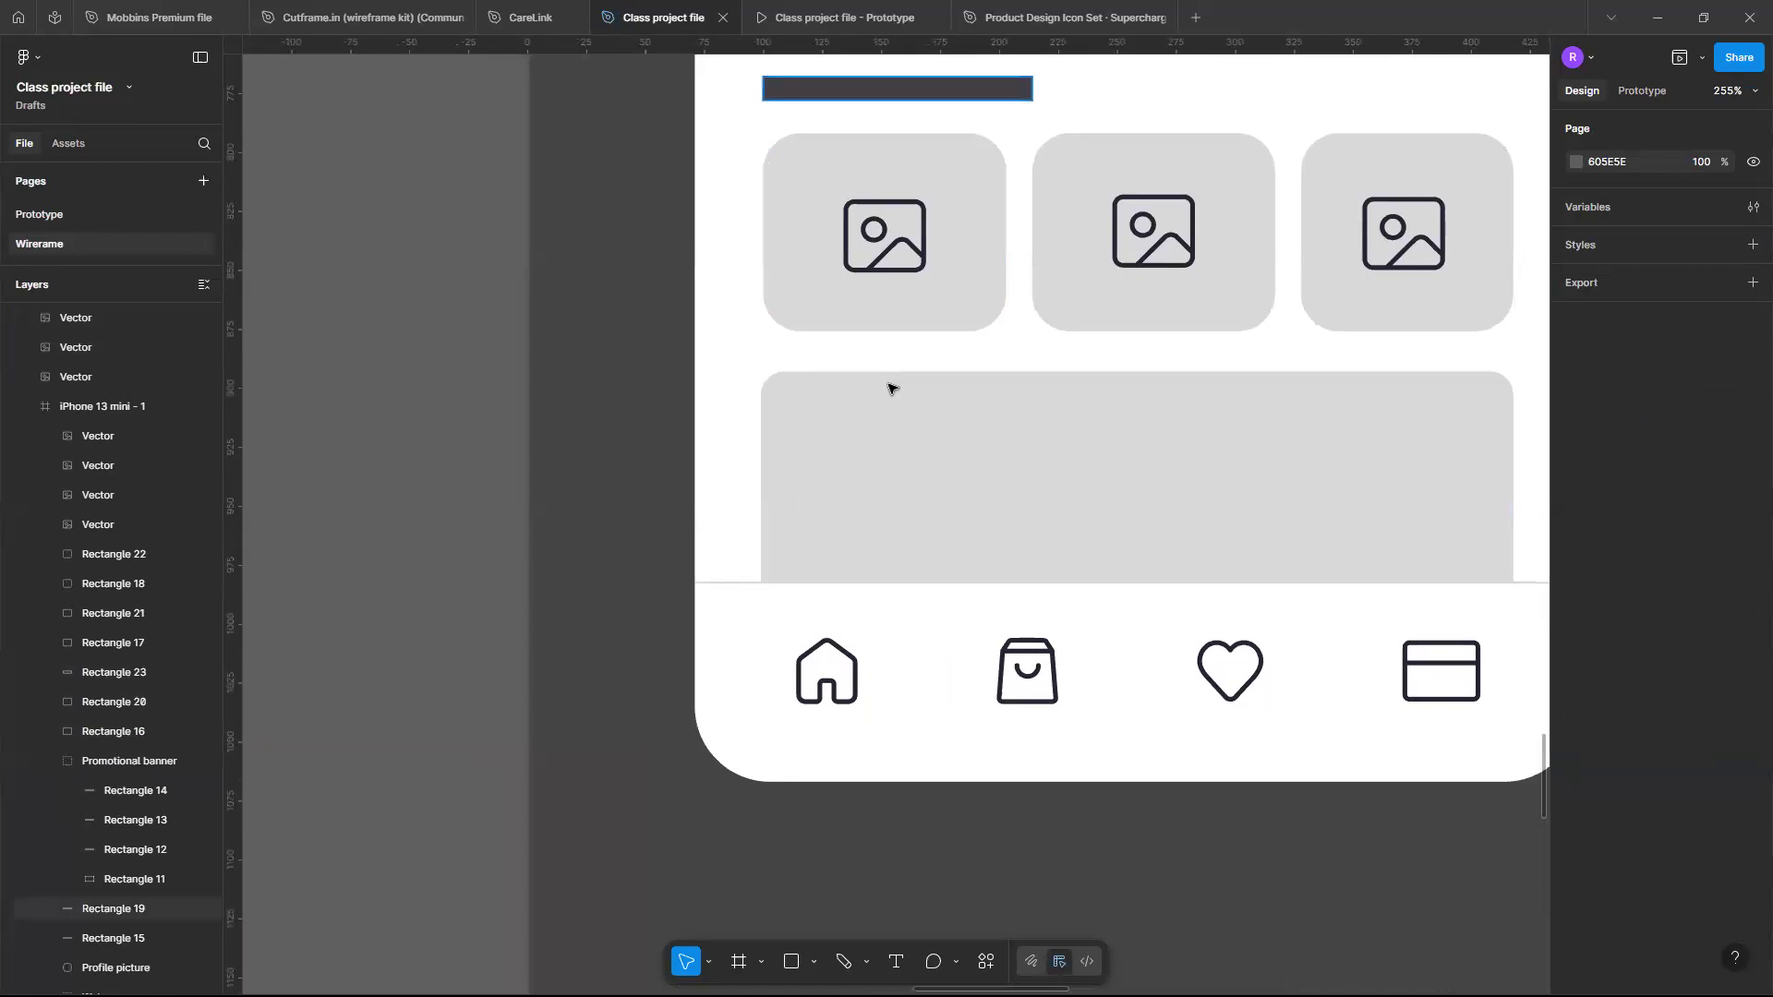
click(894, 90)
click(1754, 482)
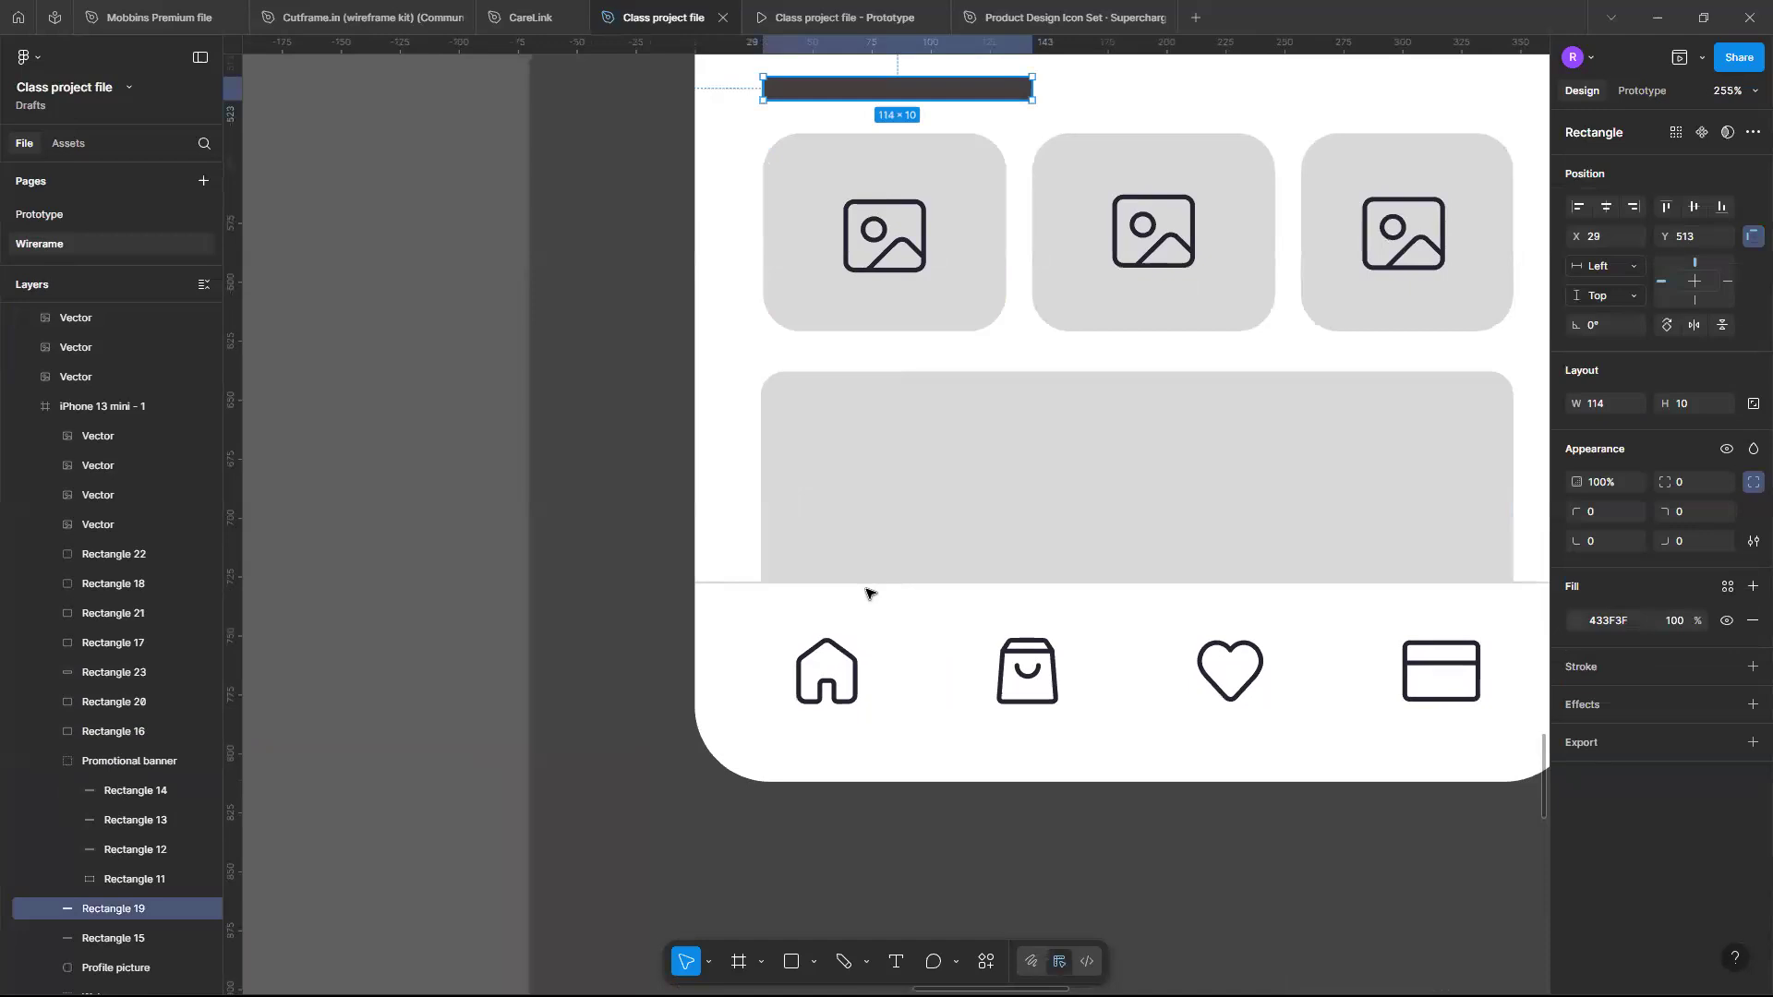
mouse_move(898, 89)
mouse_down()
mouse_move(829, 430)
mouse_move(818, 565)
mouse_move(855, 593)
mouse_move(829, 596)
mouse_up()
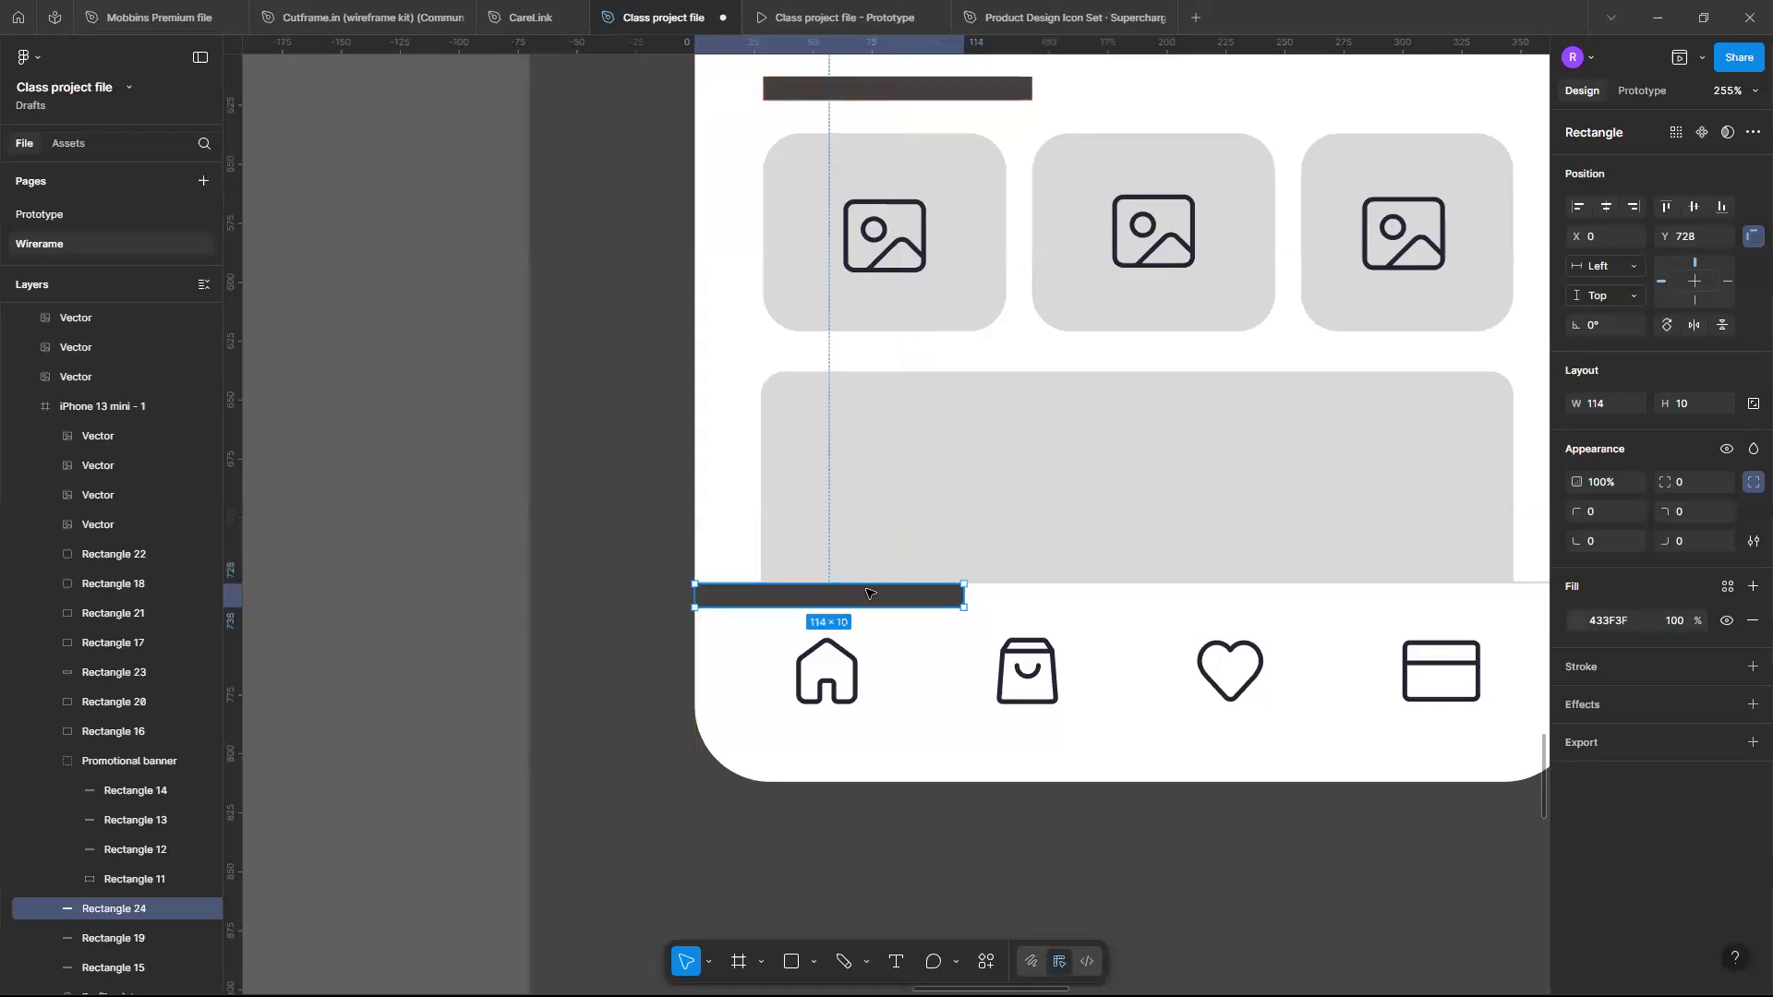
- Resize the duplicated dark bar above the navigation bar to 105 × 6
drag(963, 596, 942, 596)
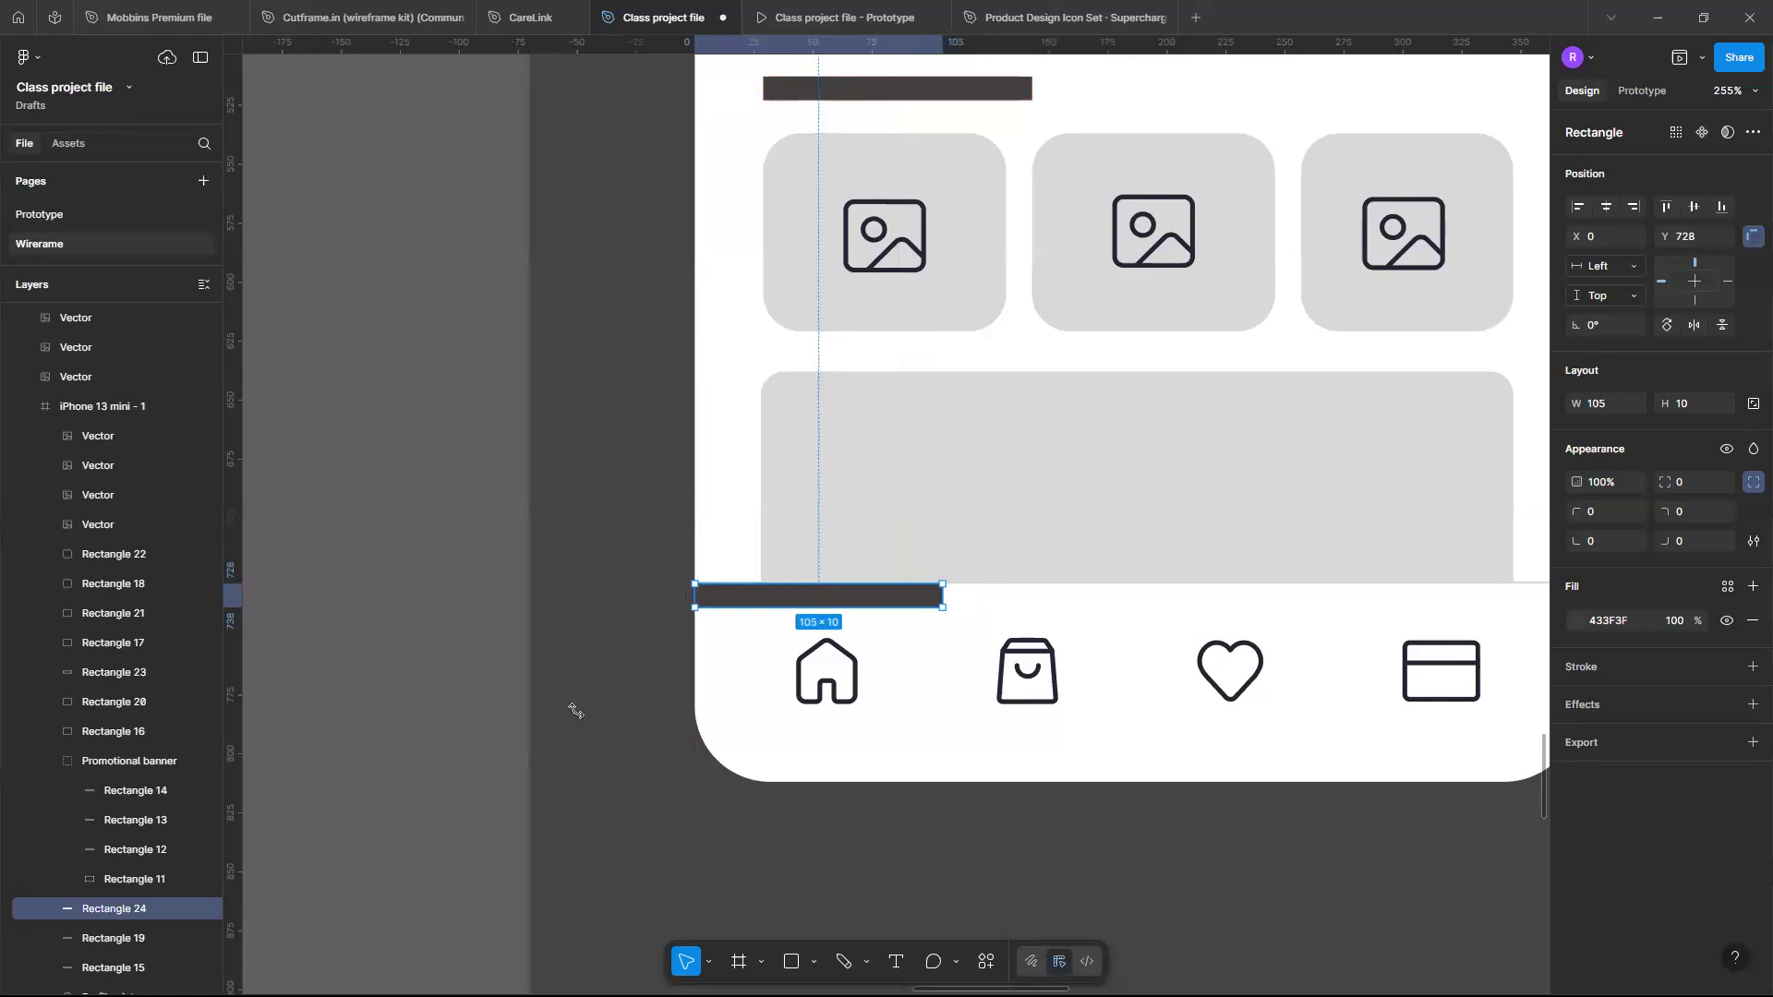
key(ctrl+Up)
key(ctrl+Up)
key(ctrl+Up)
key(ctrl+Up)
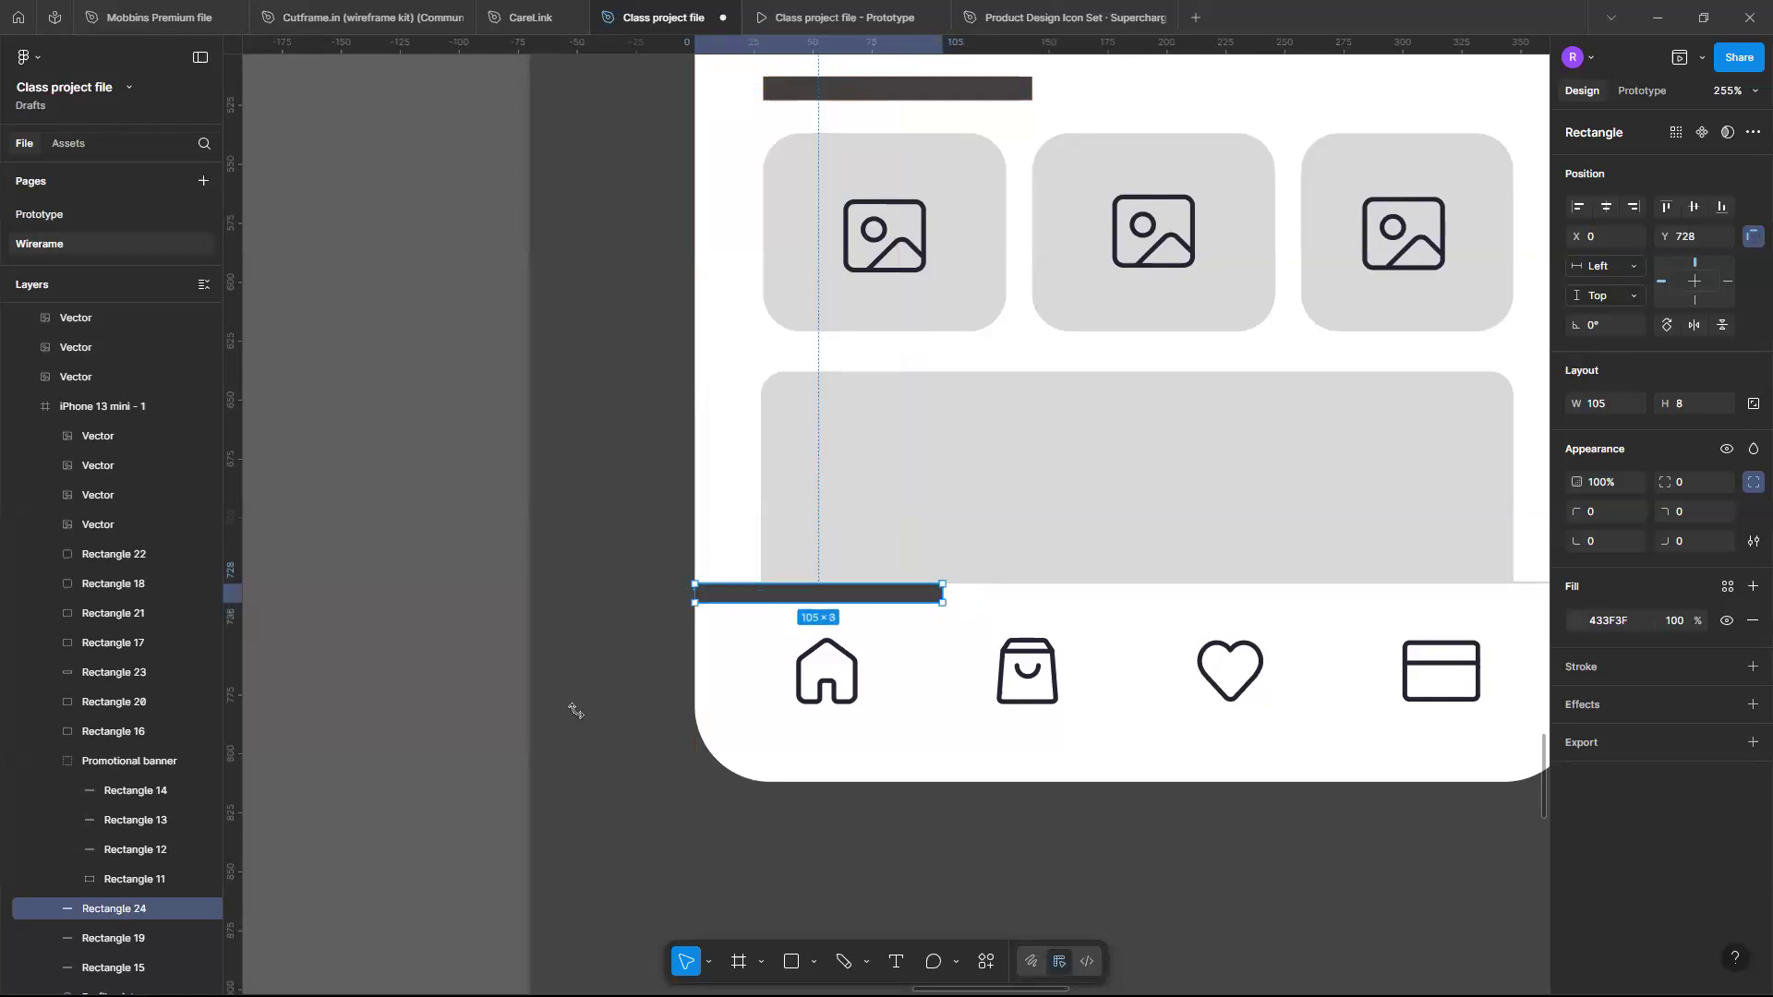
click(756, 624)
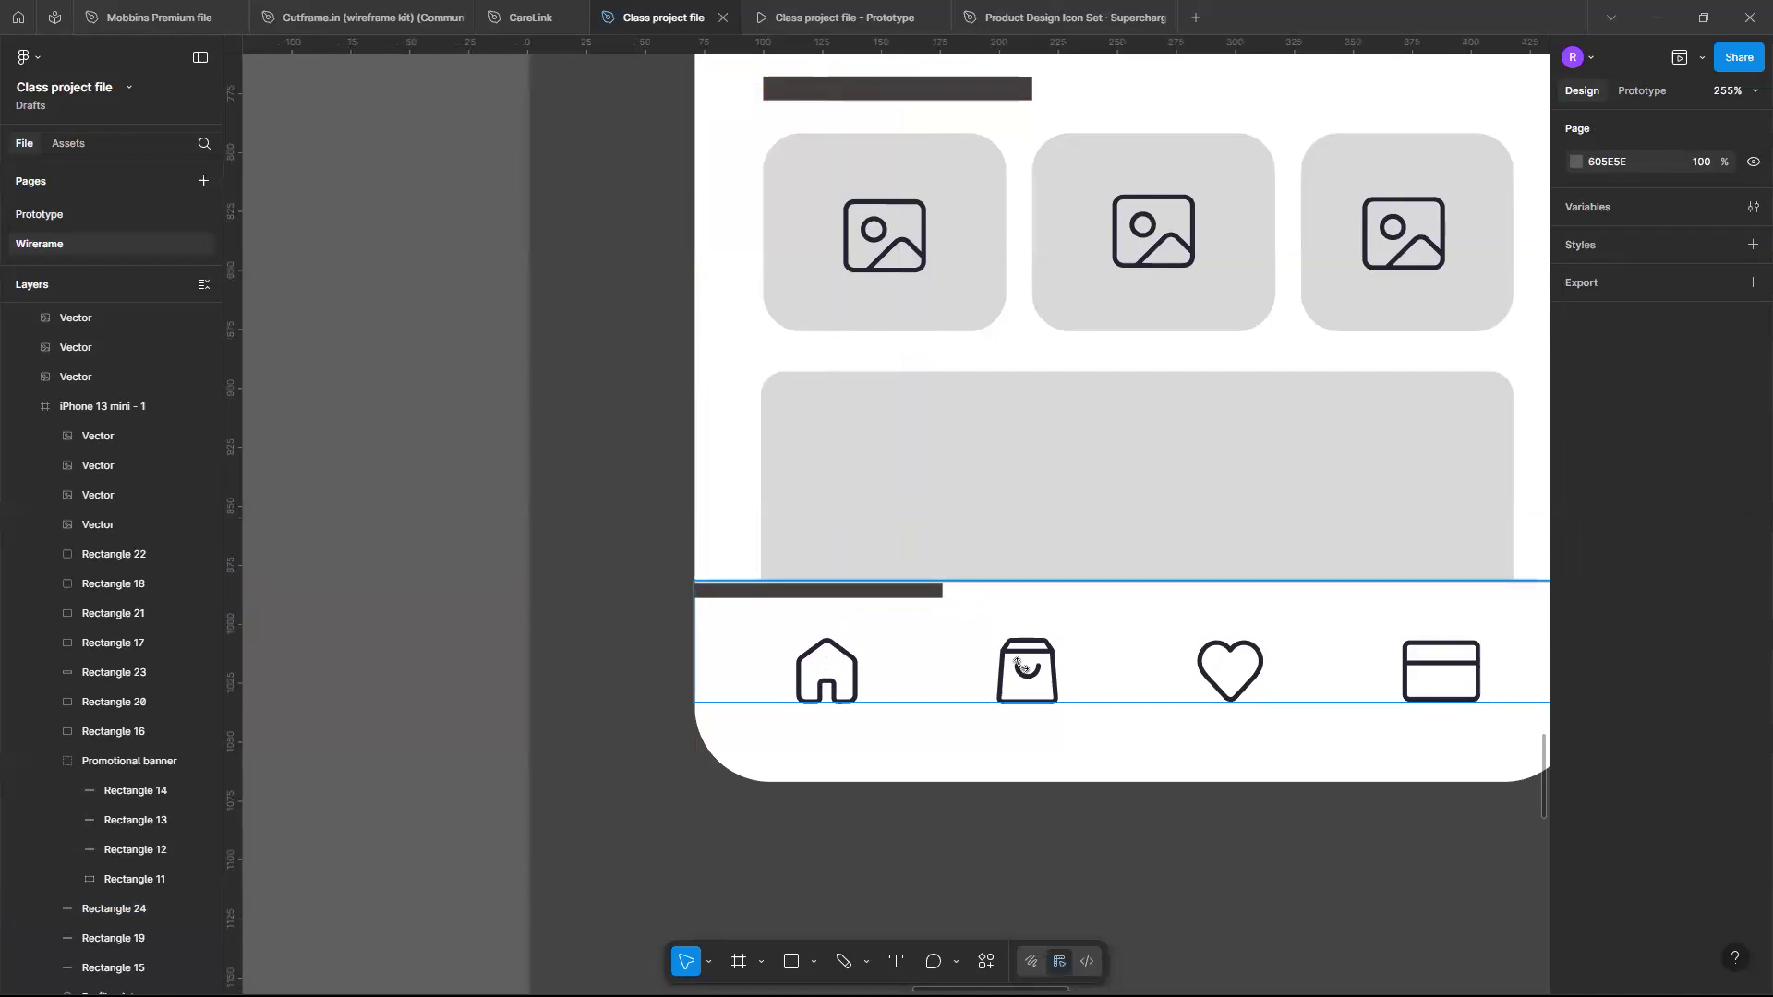
- Change the bag icon's stroke colour in the navigation bar to a lighter grey
click(1018, 663)
click(1019, 662)
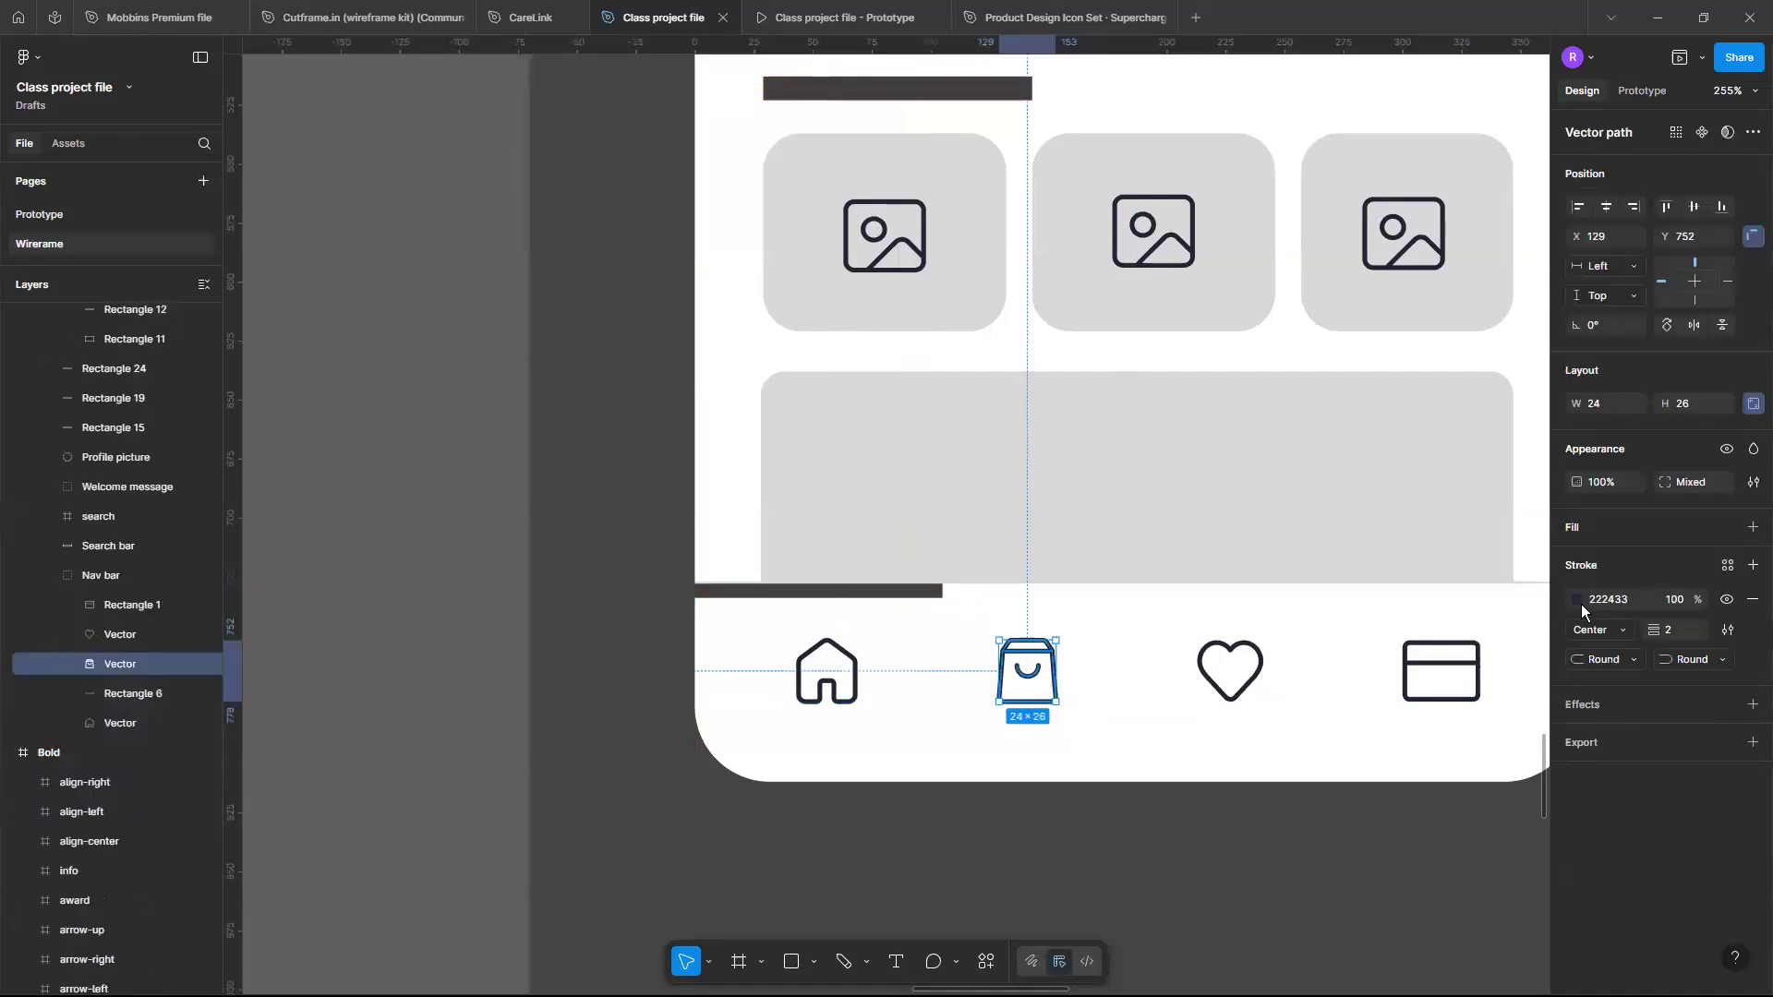
click(1235, 697)
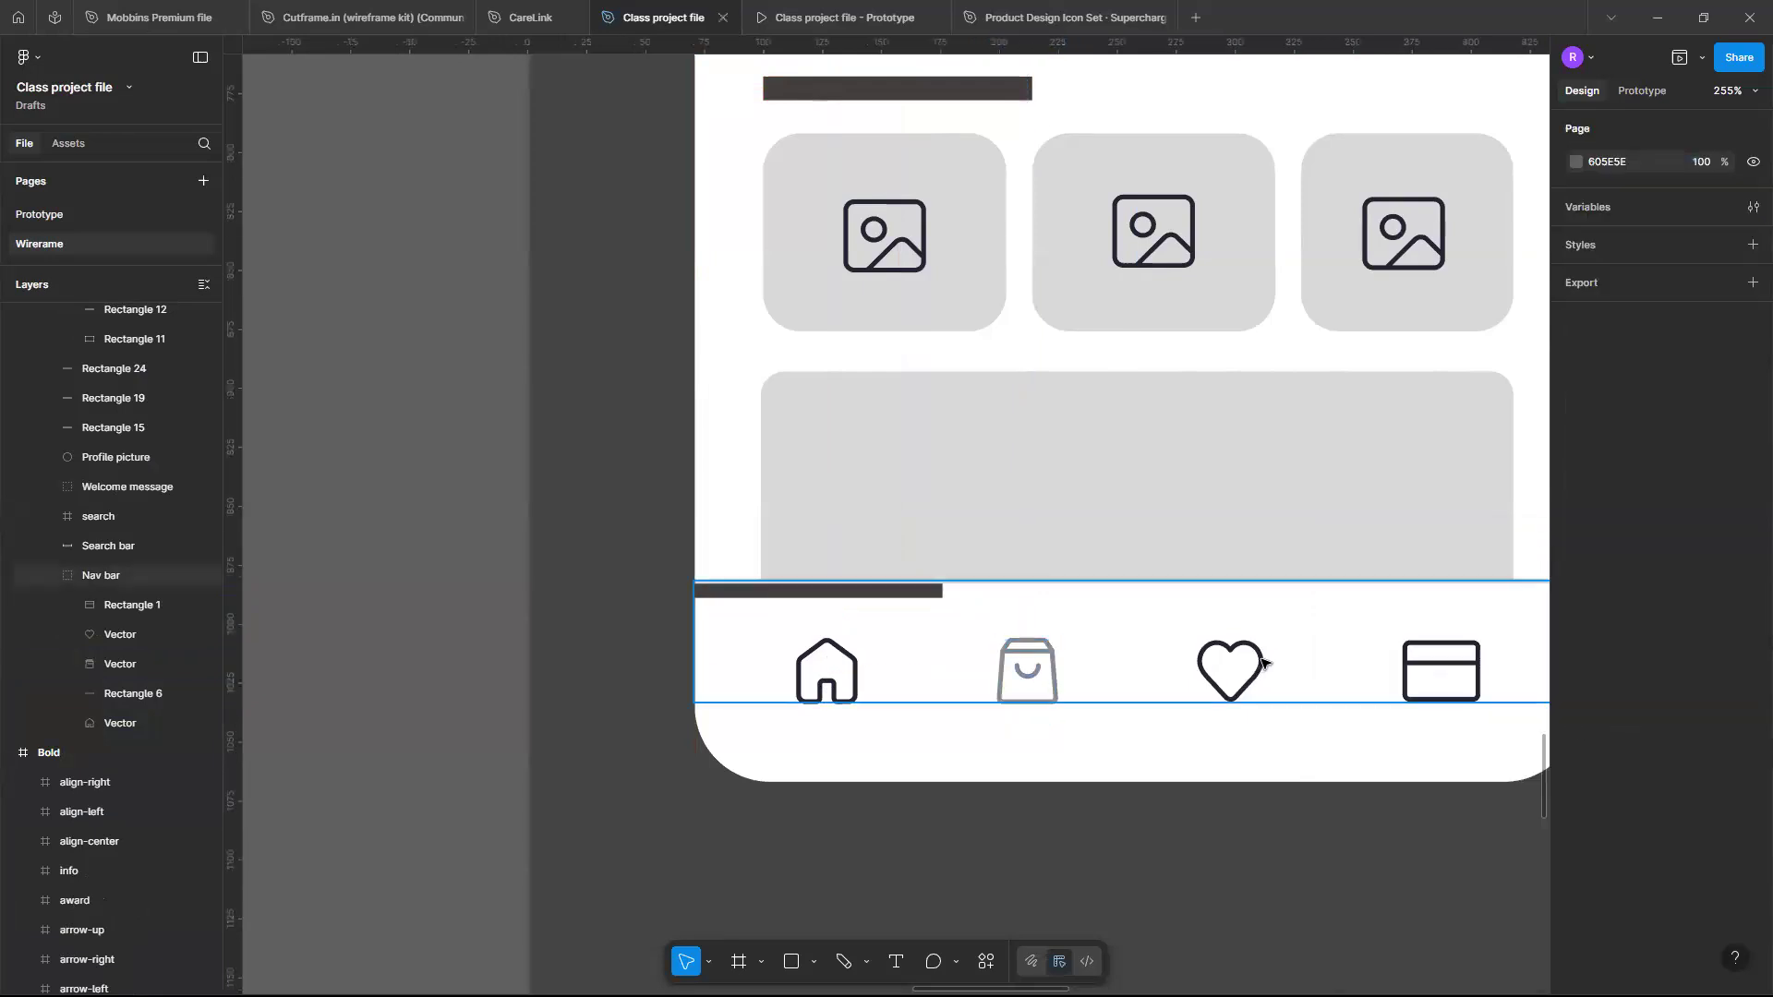
- Set the heart icon's stroke colour to the grey swatch 8C8C90
double_click(1262, 663)
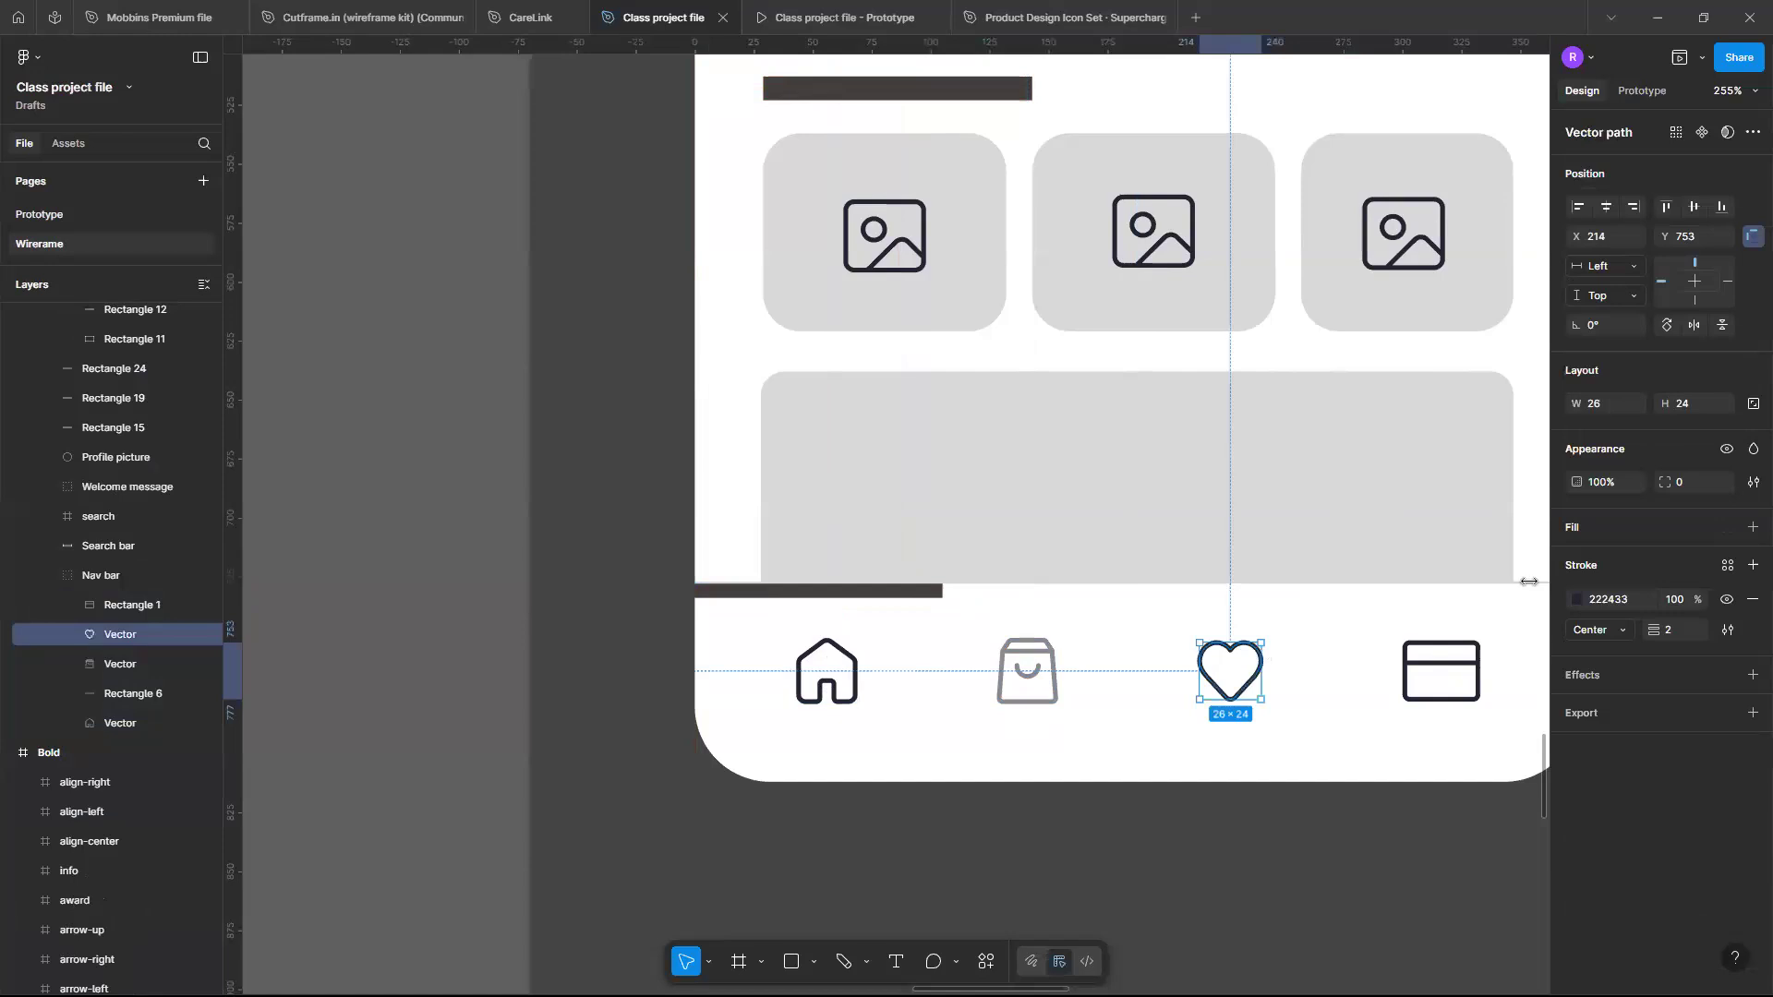
click(1576, 599)
drag(1345, 680, 1350, 630)
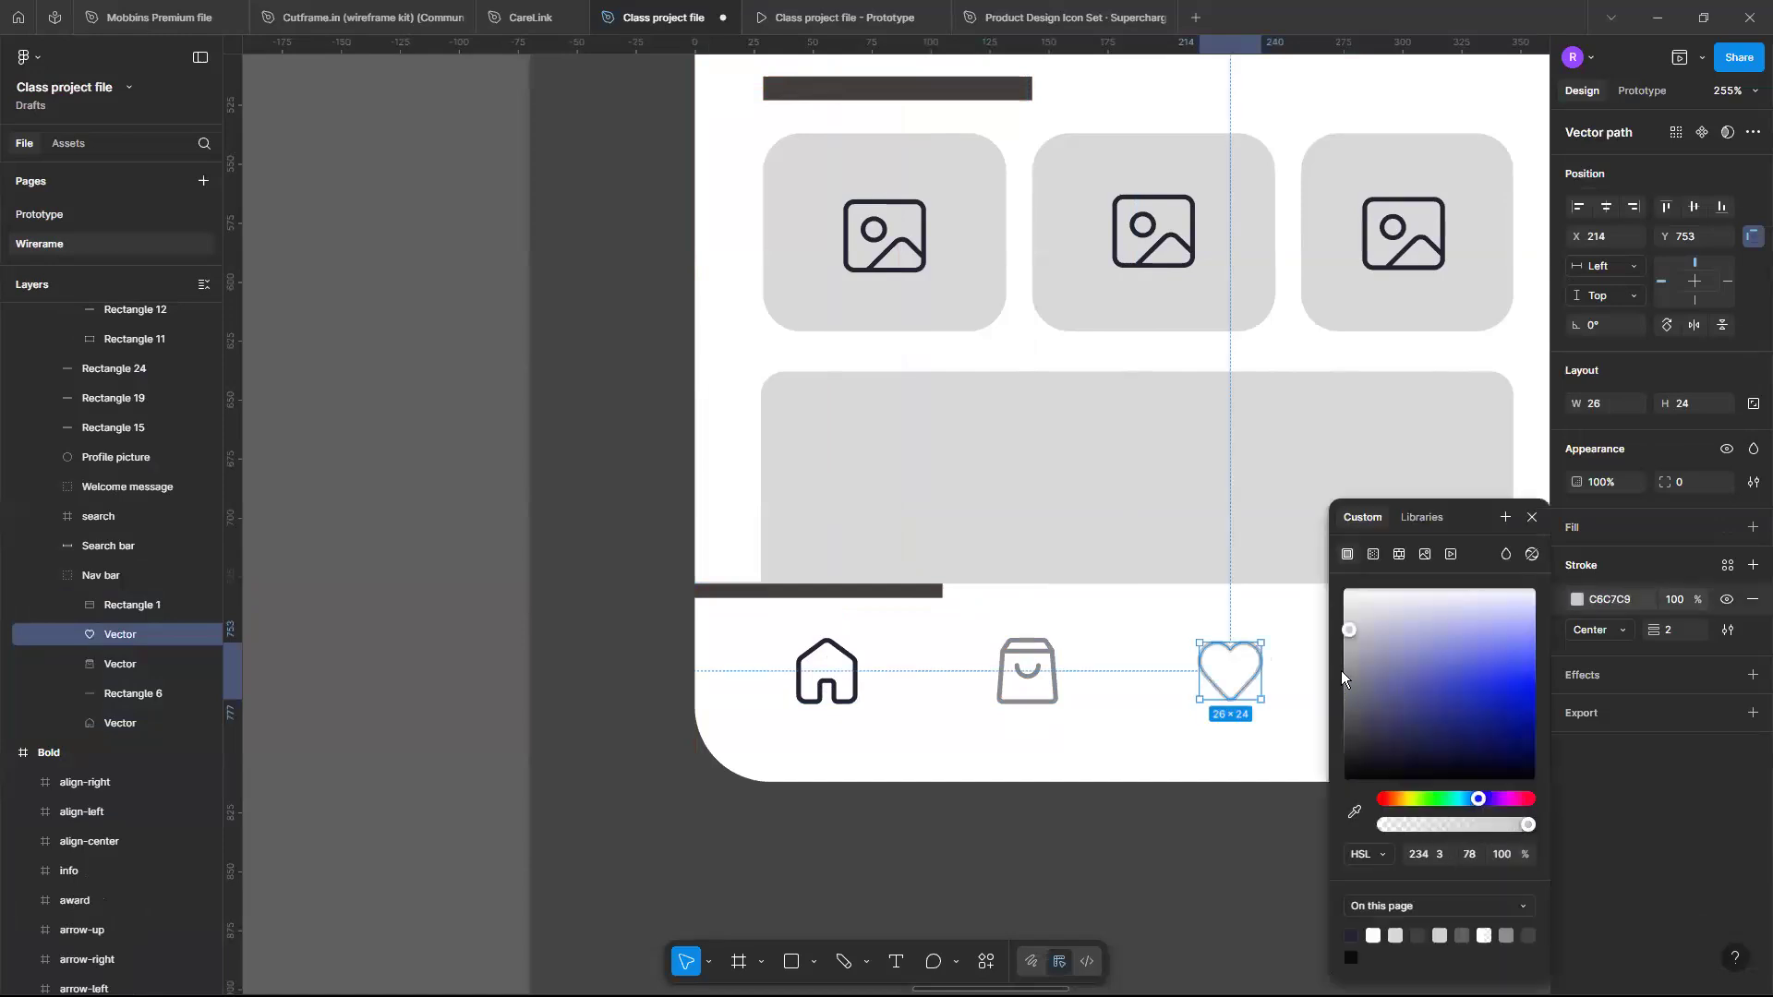
click(1483, 938)
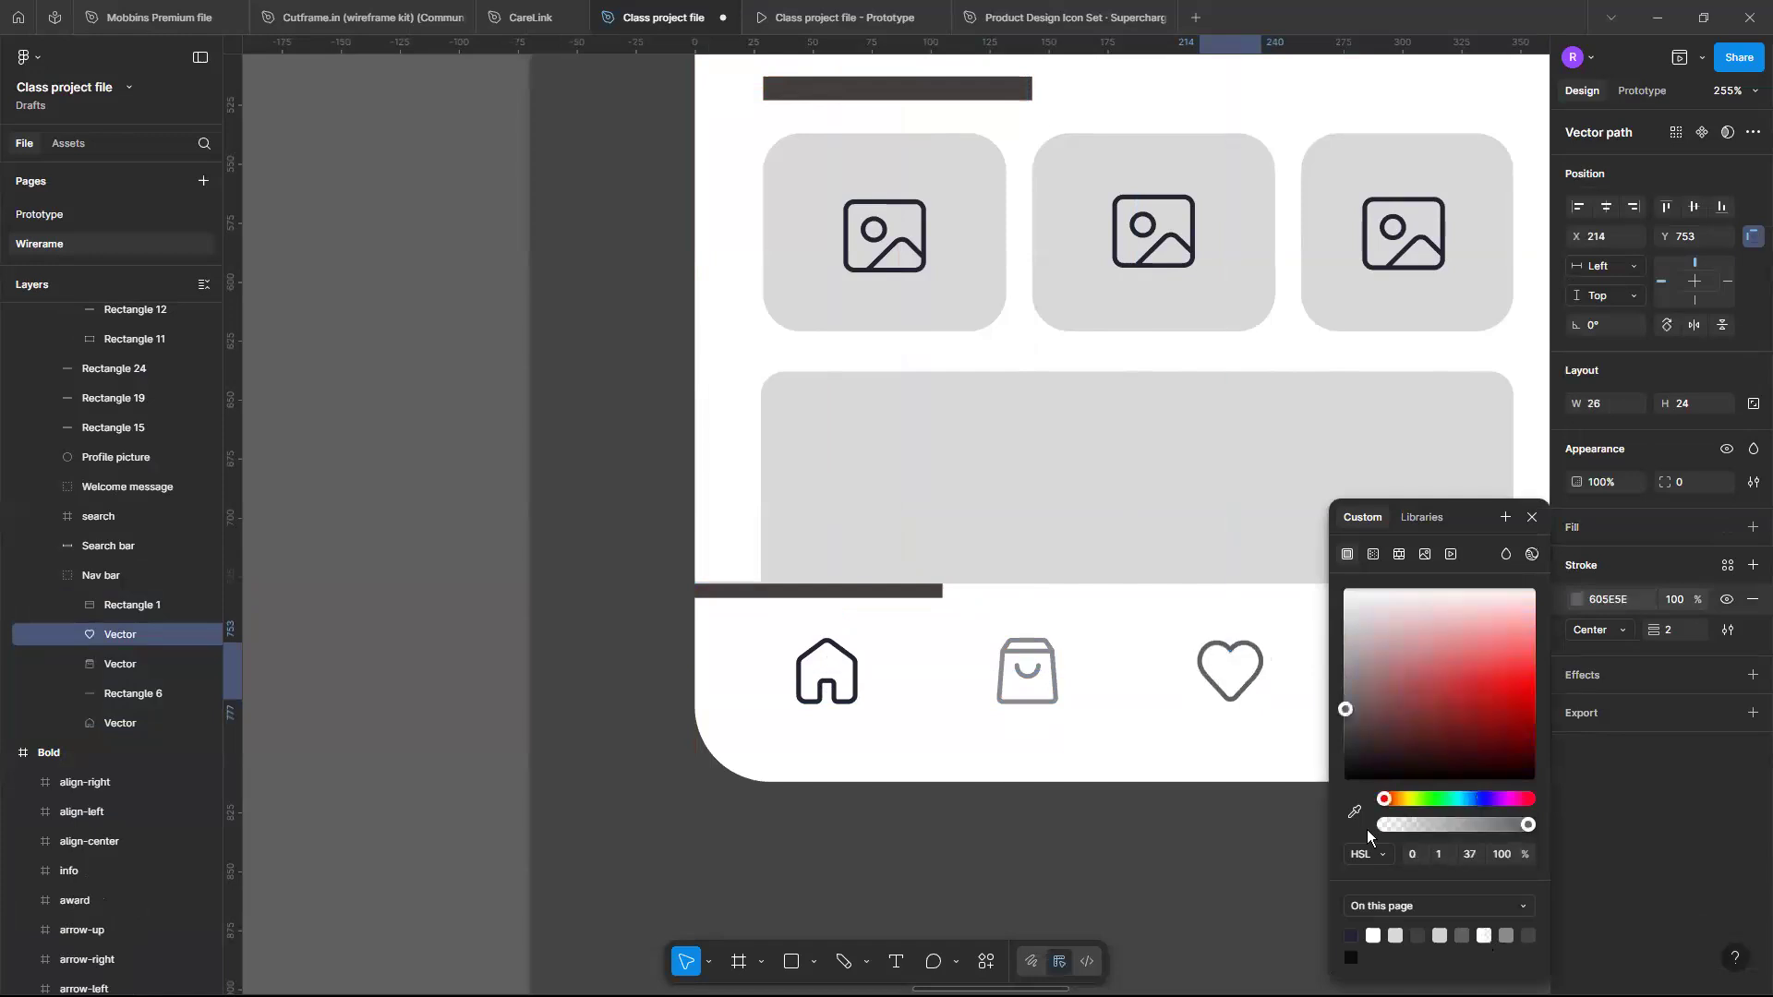
click(1507, 935)
scroll(1279, 769, right, 5)
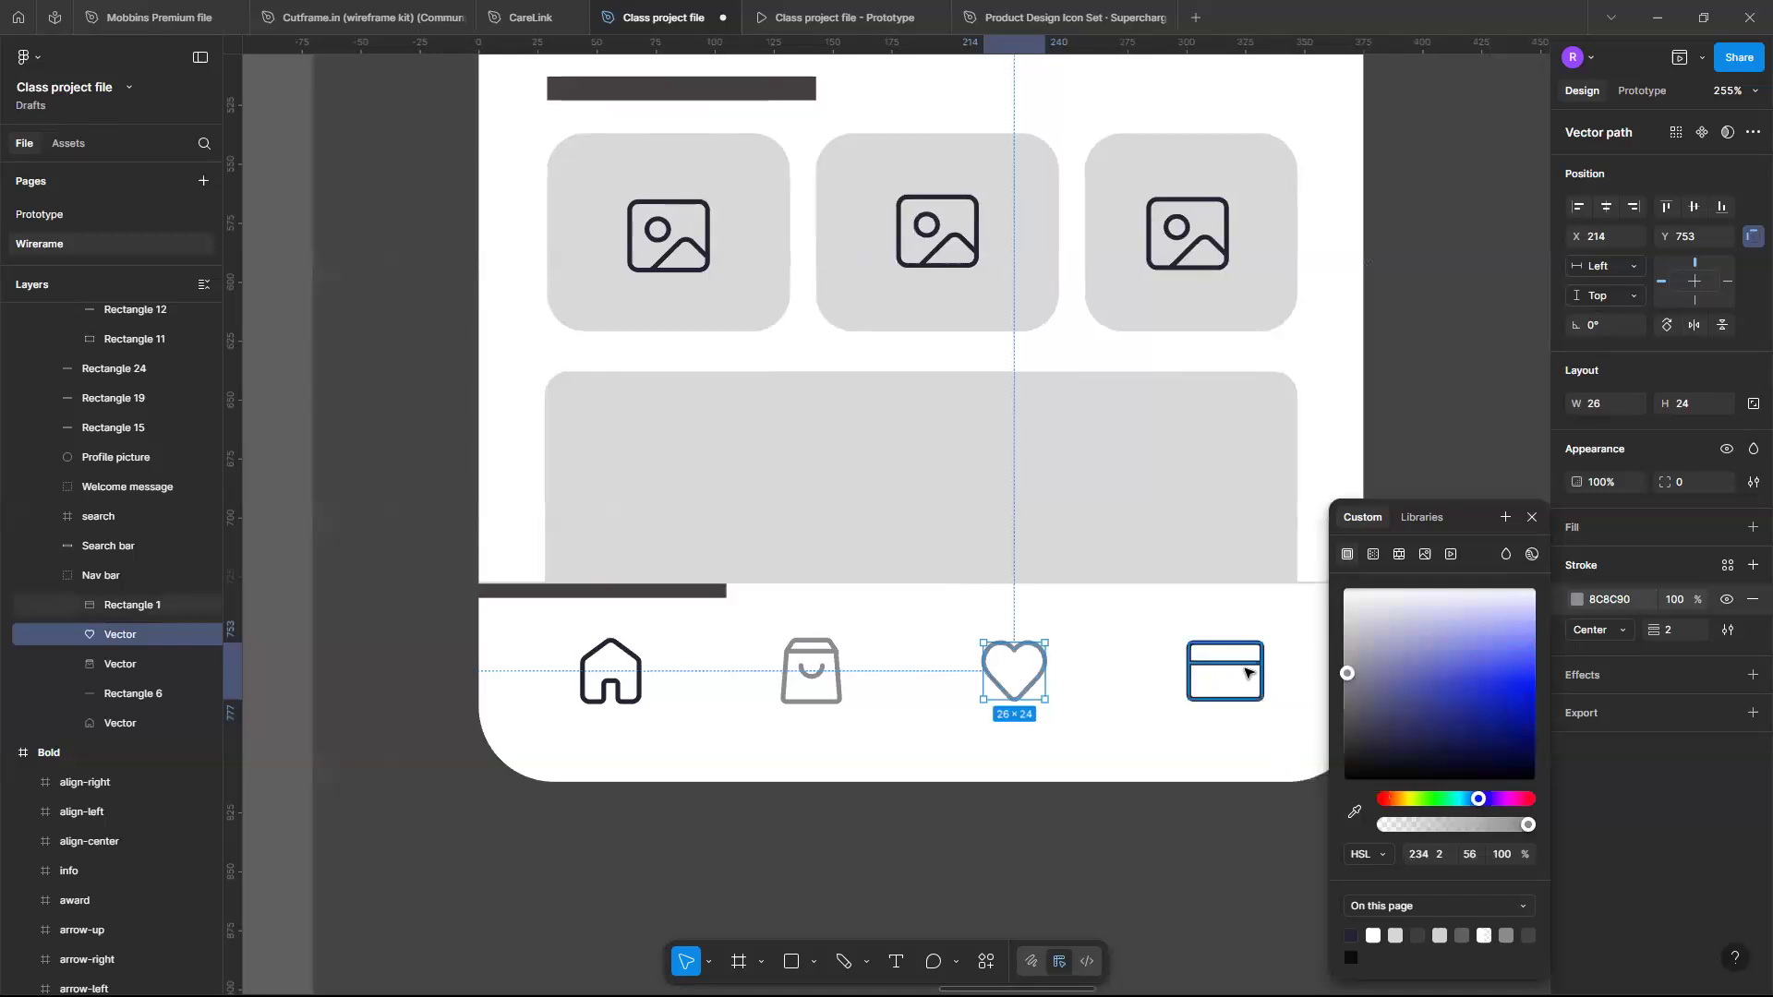
- Set the card icon's stroke colour to the same grey 8C8C90
click(1201, 691)
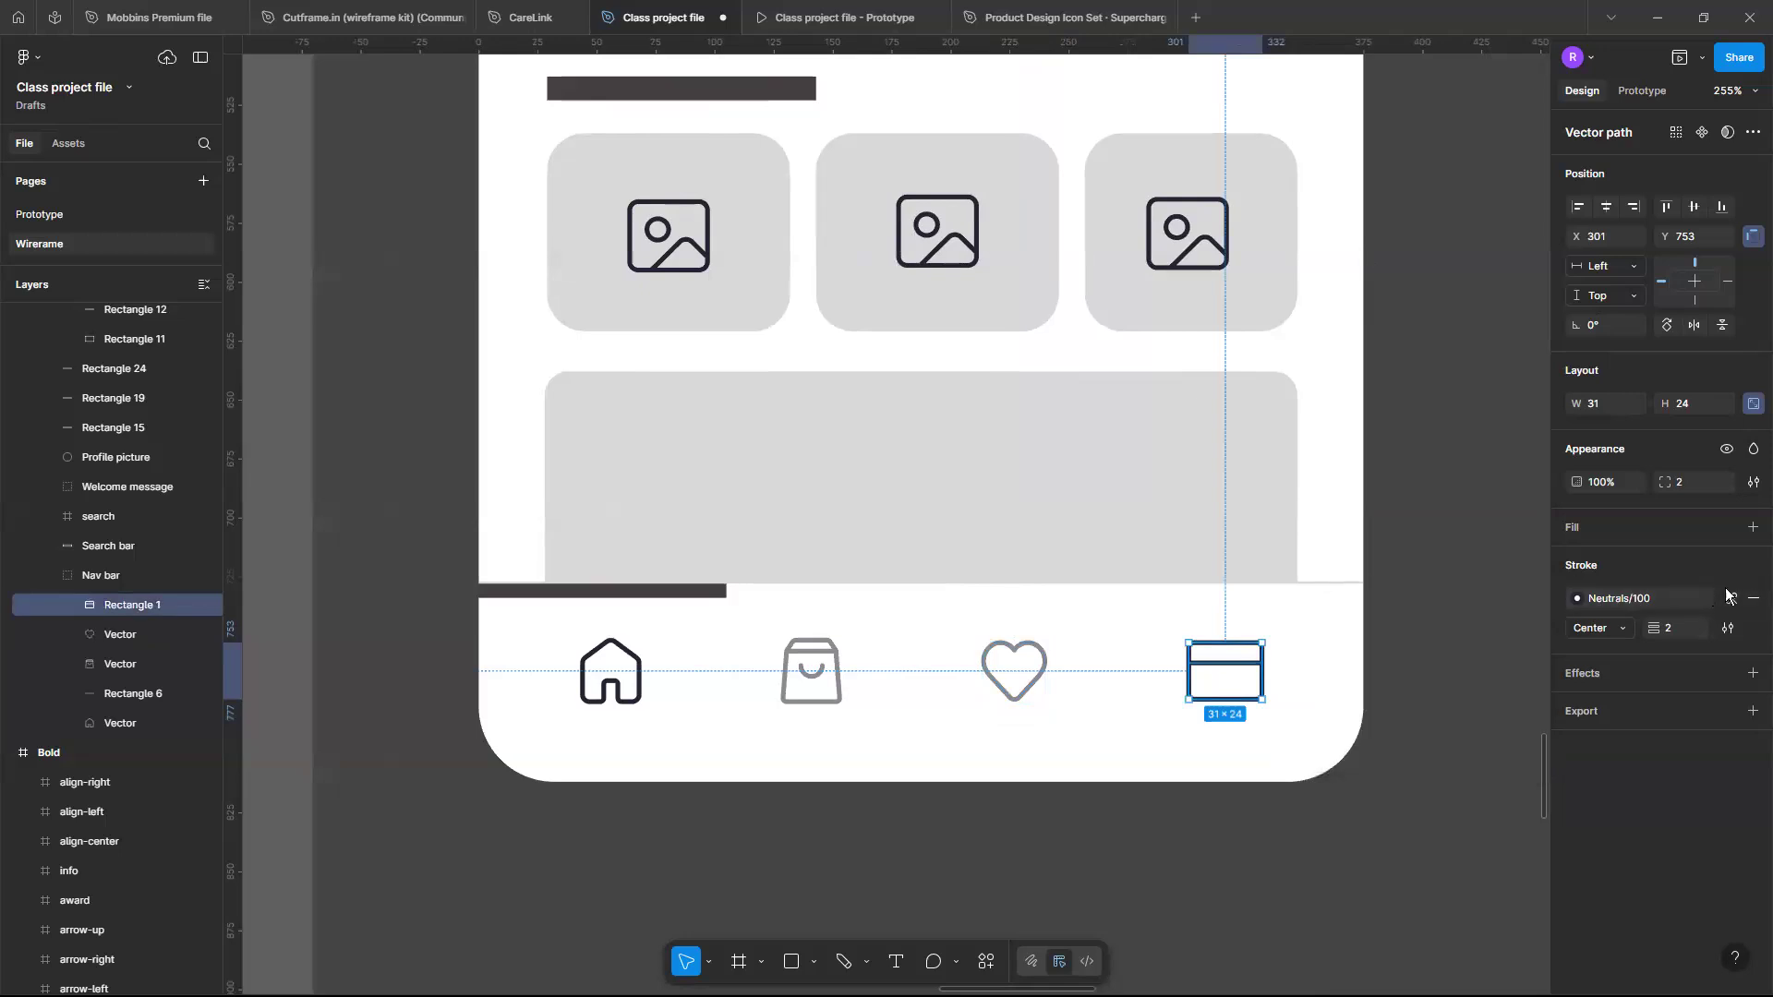
click(1576, 600)
click(1732, 599)
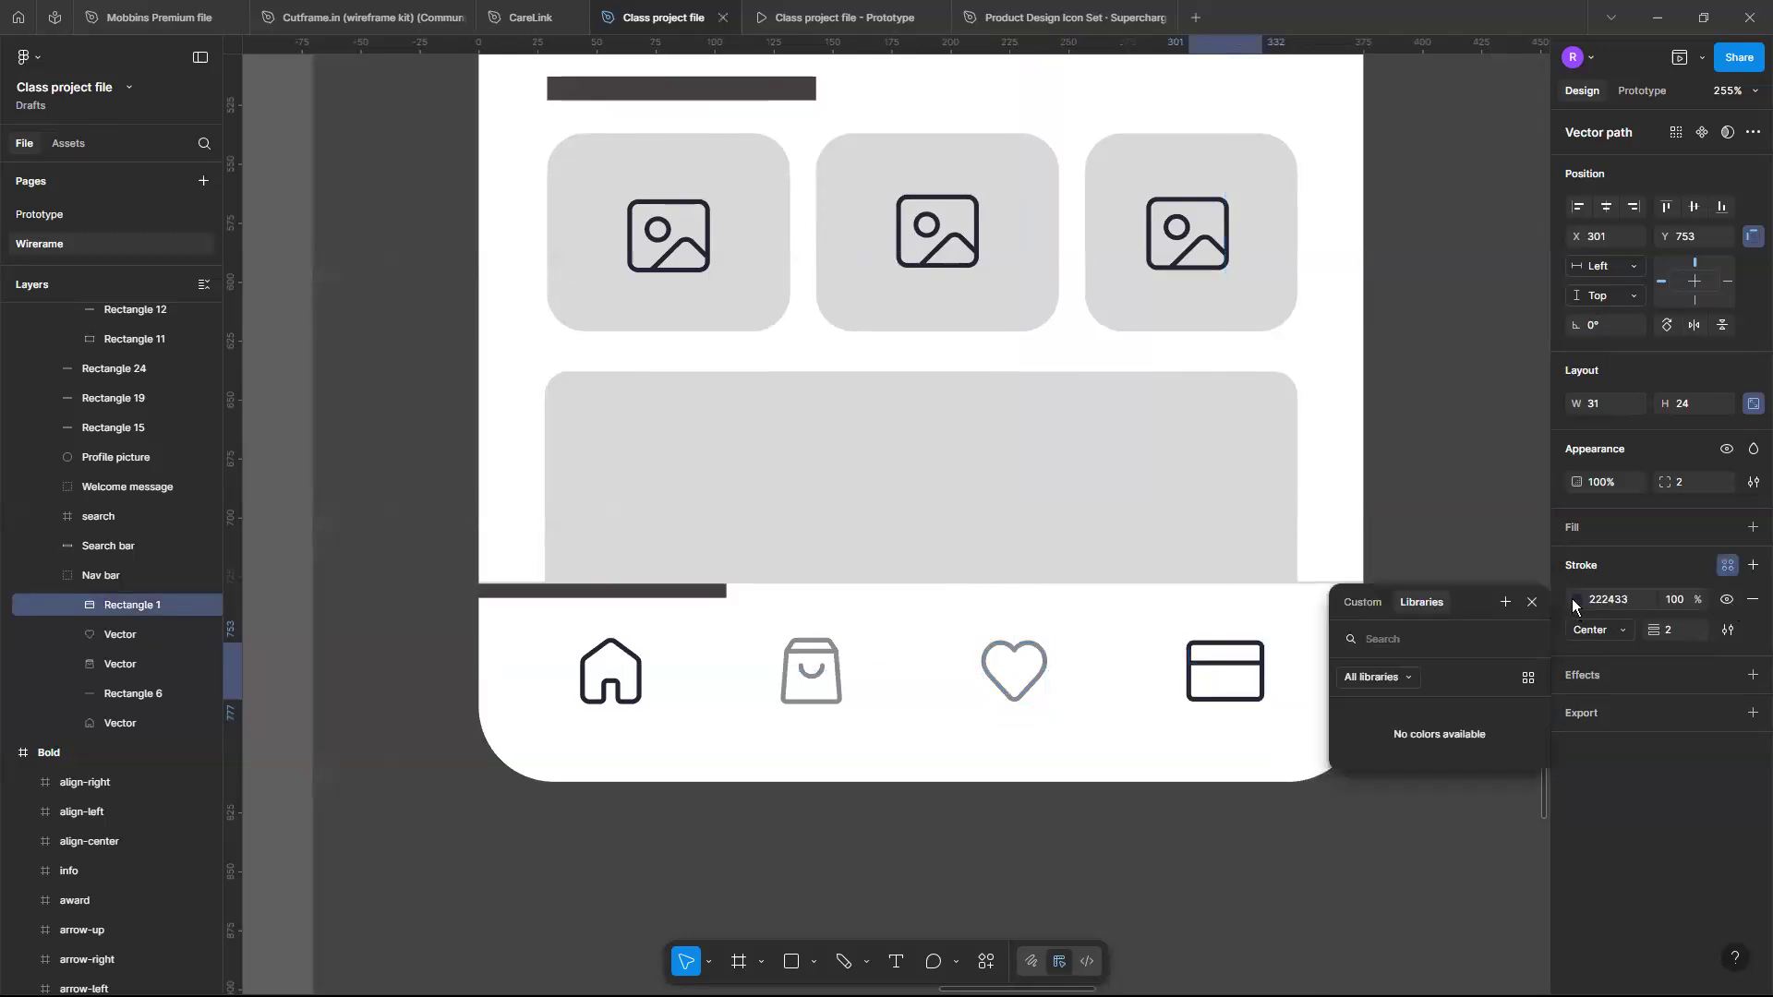
click(1577, 597)
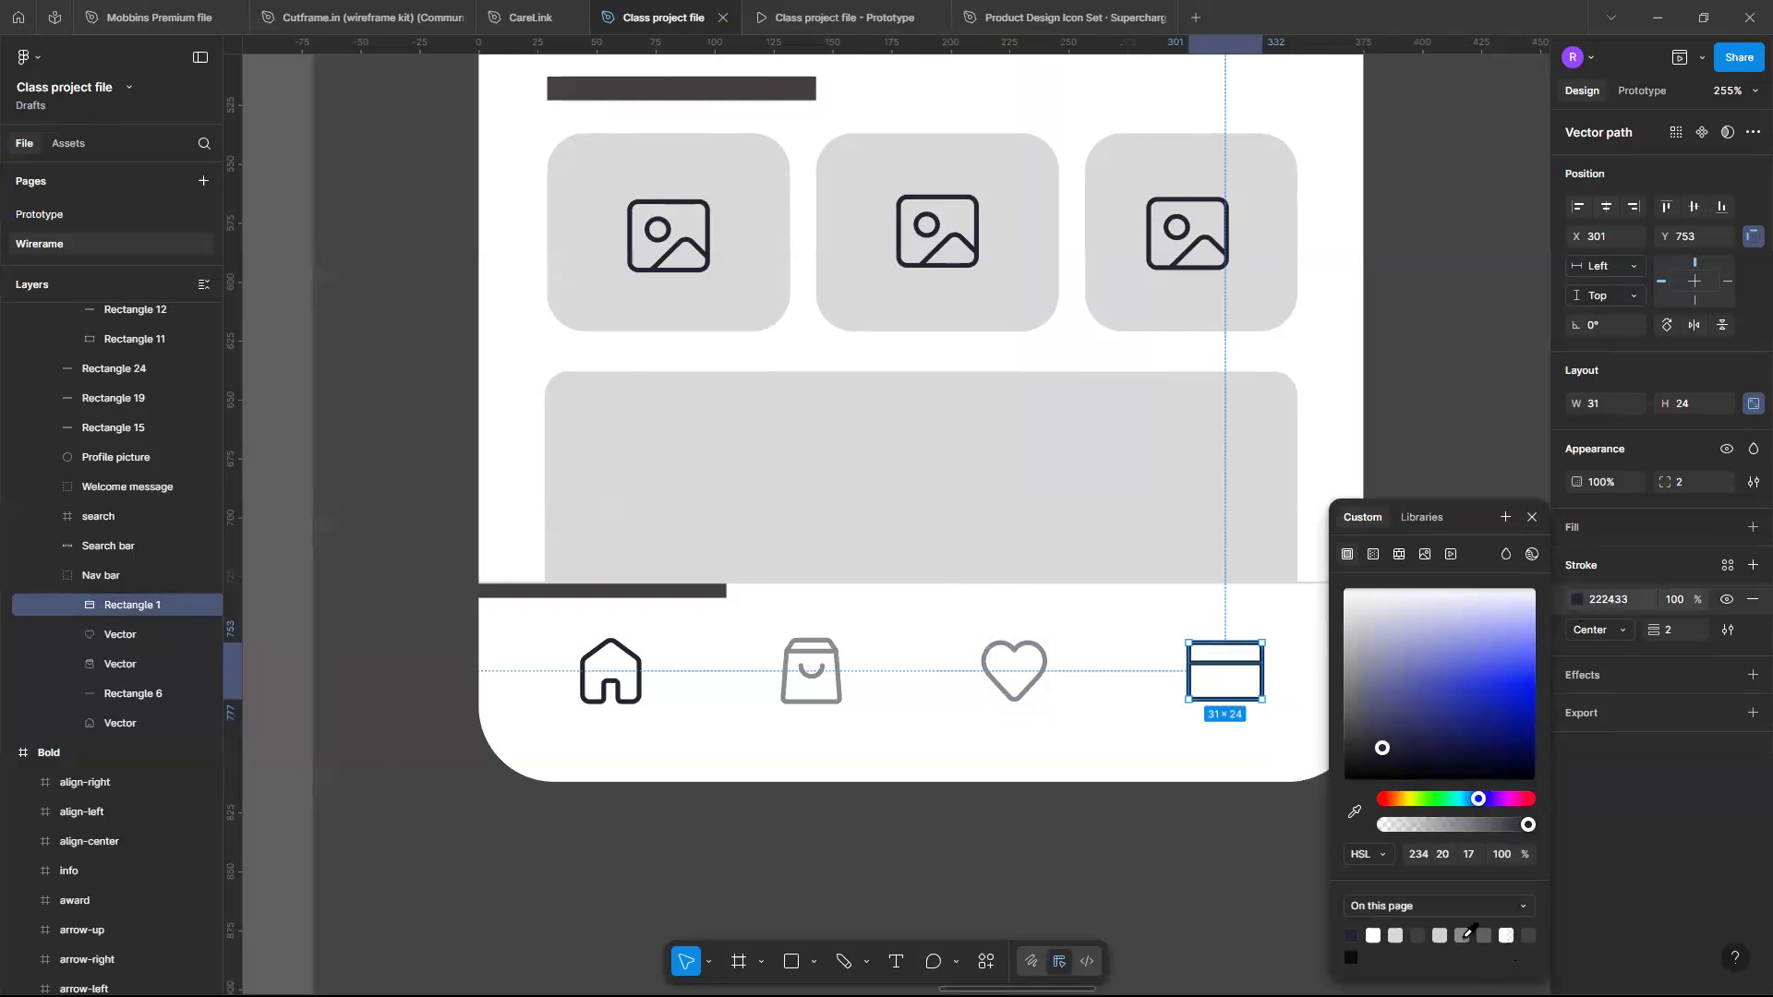
click(1464, 935)
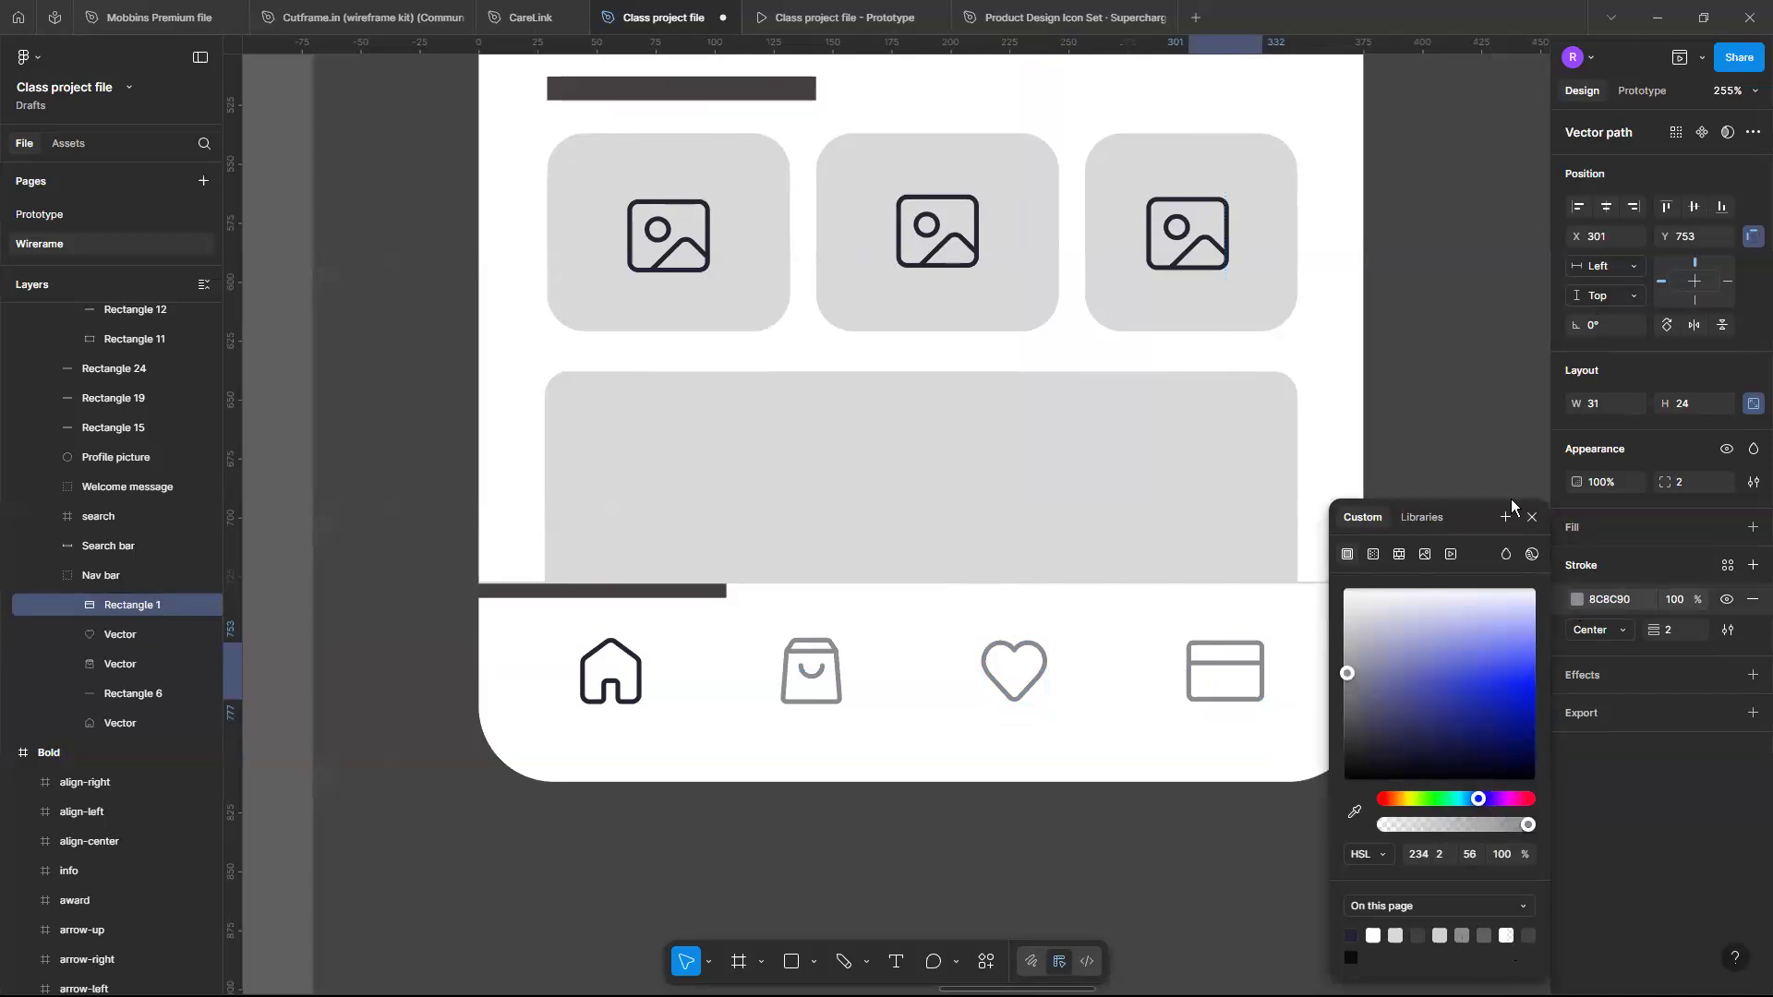
- Delete the dark bar sitting above the navigation bar
click(603, 591)
key(Delete)
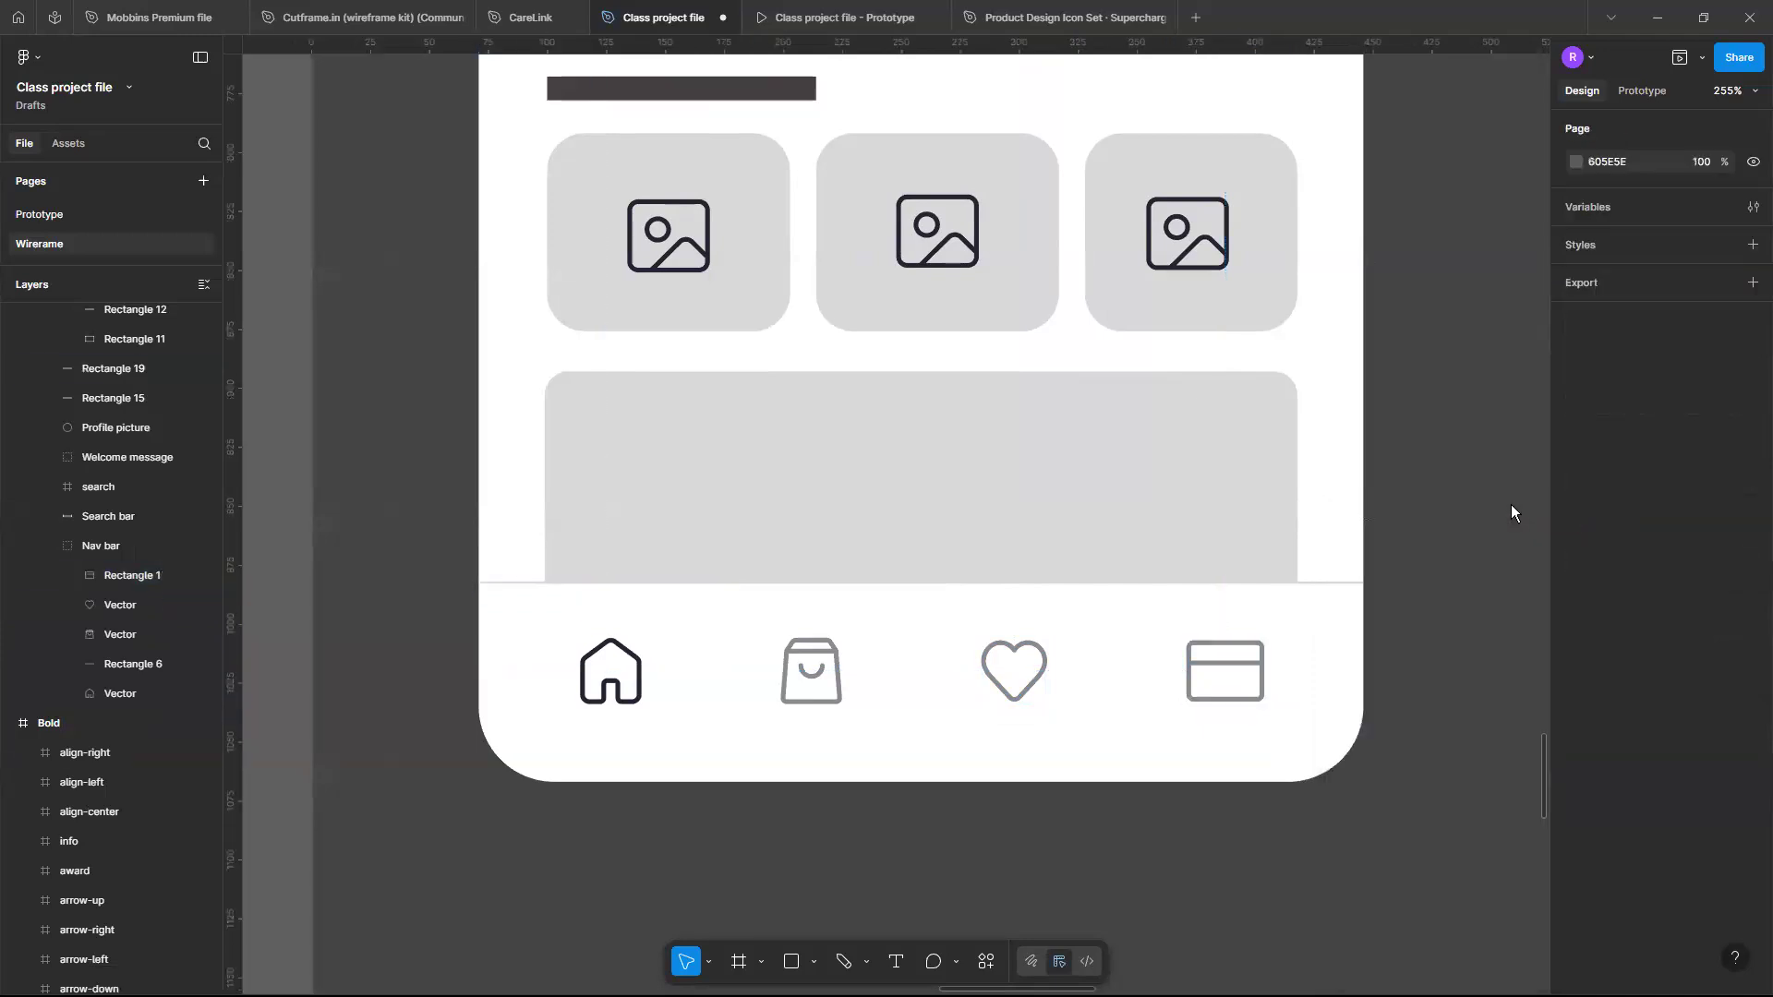
- Zoom and pan around to review the whole homepage wireframe and its brief
scroll(1511, 504, down, 5)
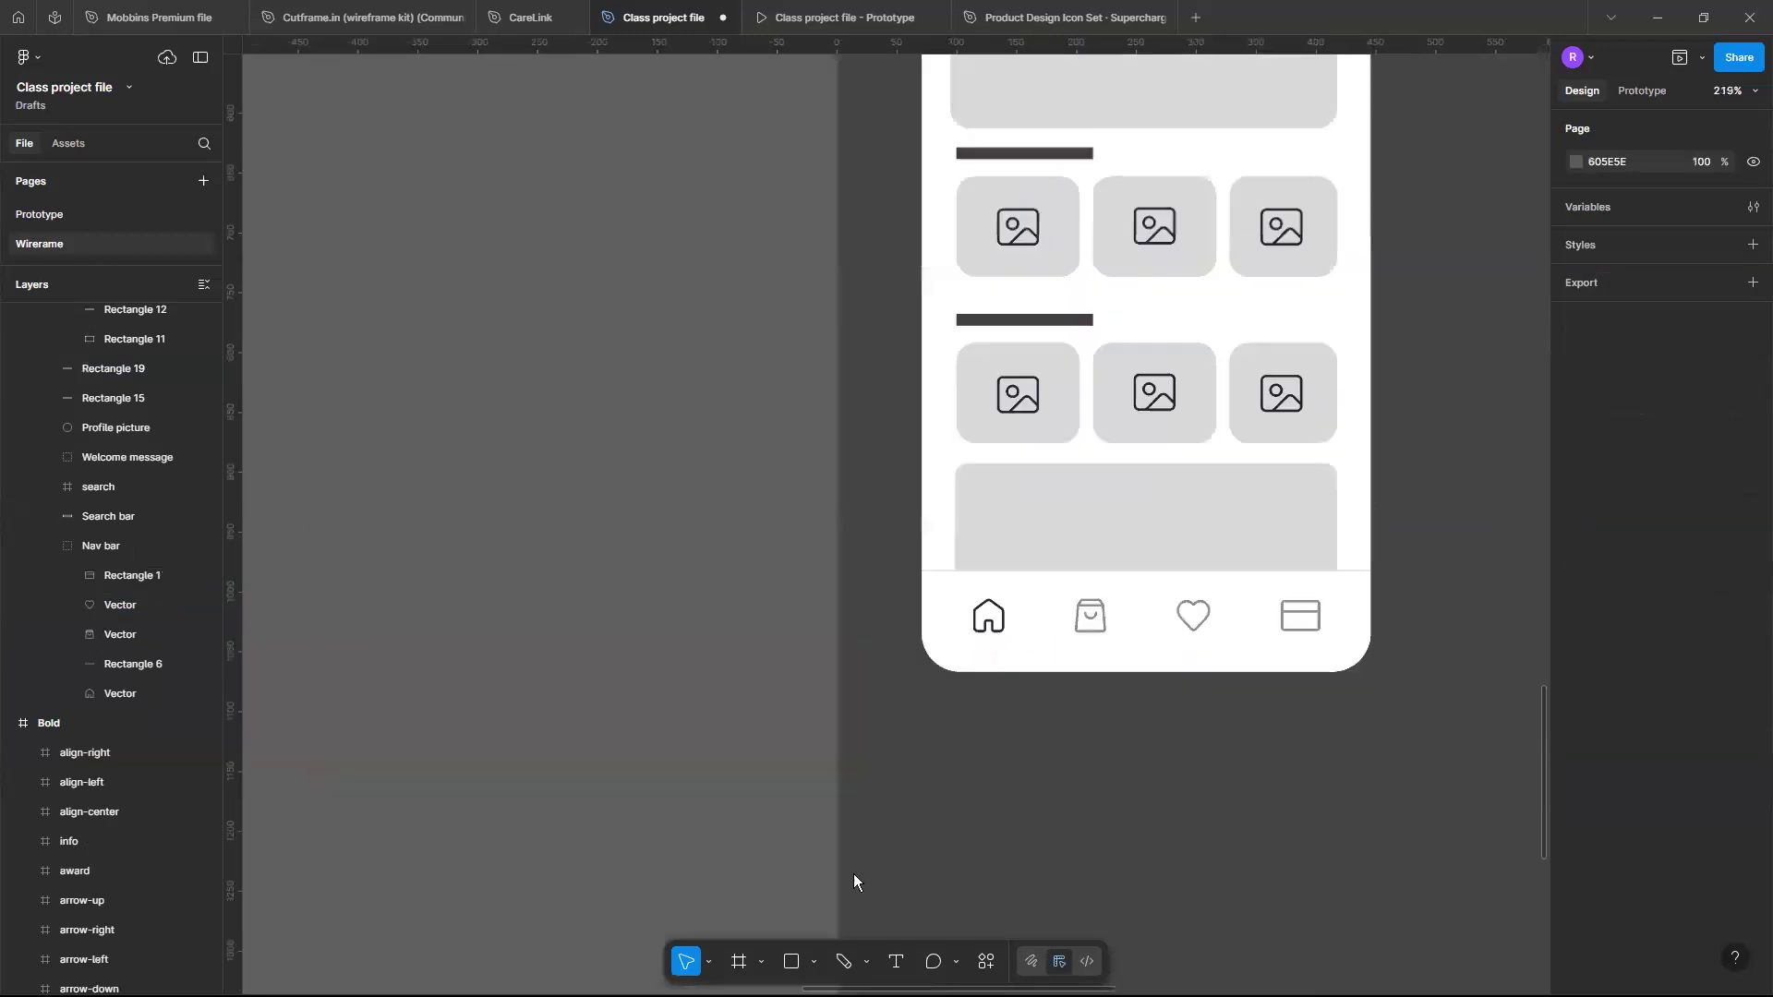
scroll(899, 825, up, 3)
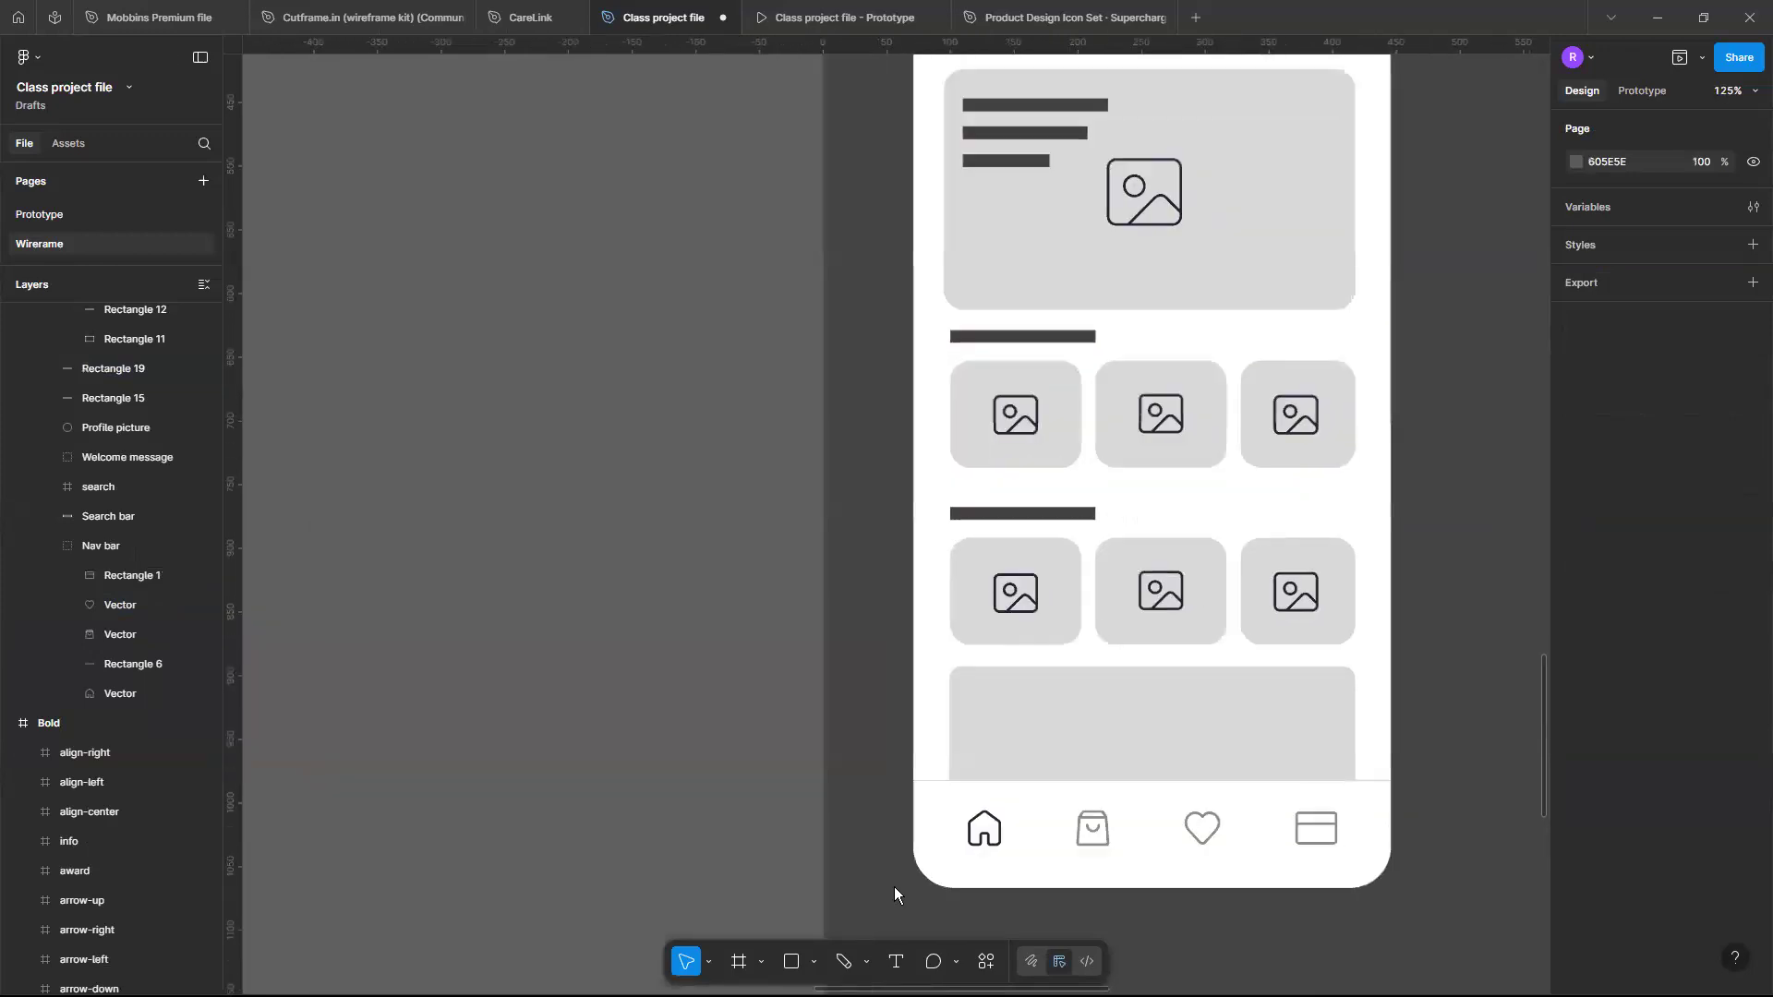
scroll(894, 887, up, 4)
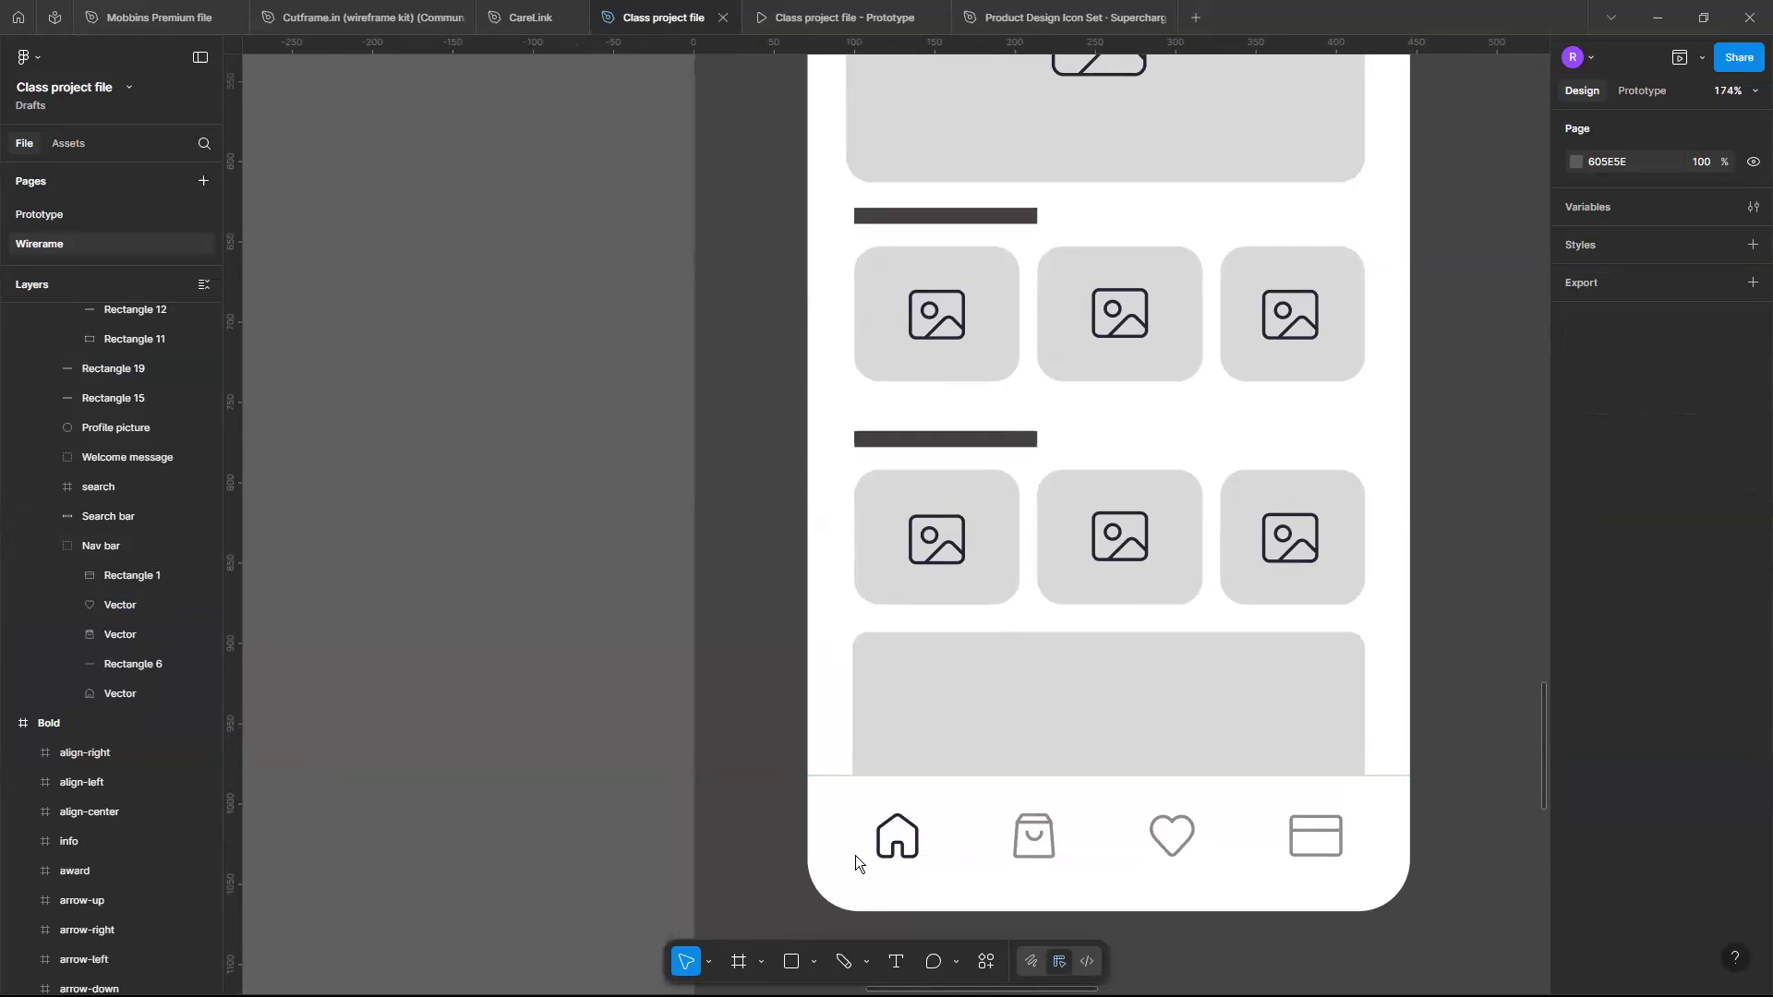
scroll(856, 855, up, 1)
scroll(855, 856, down, 1)
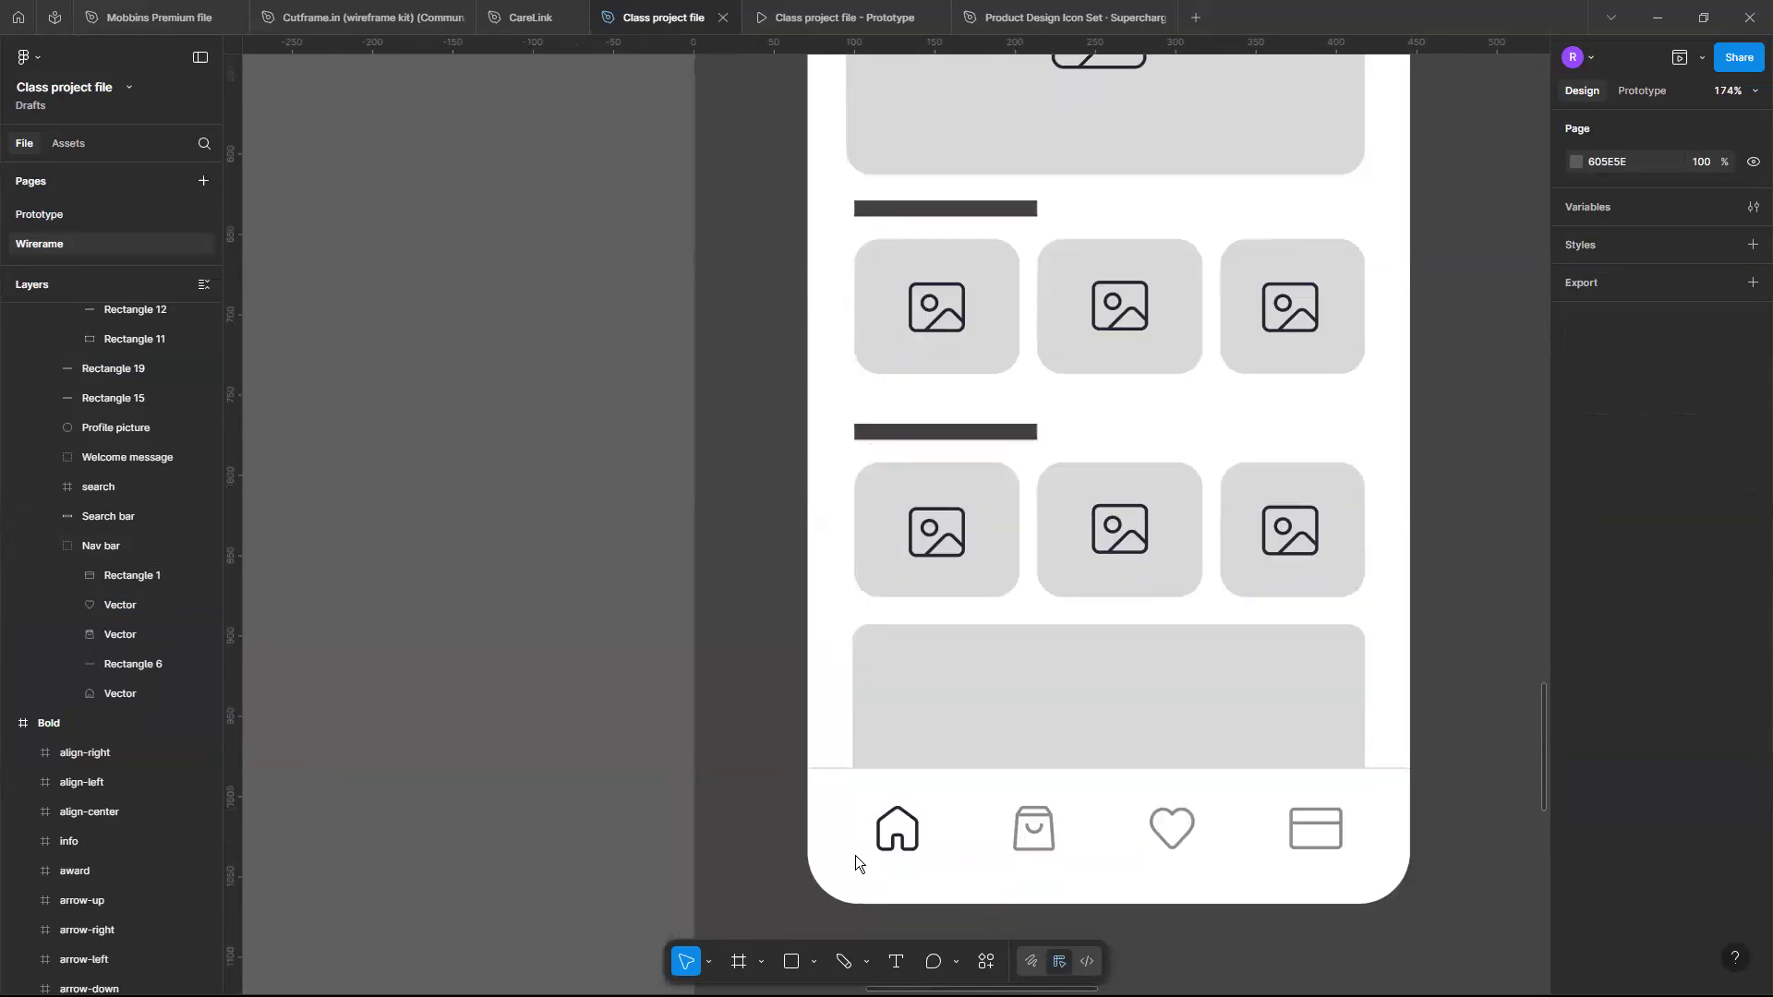
scroll(1097, 848, up, 5)
scroll(1098, 848, down, 1)
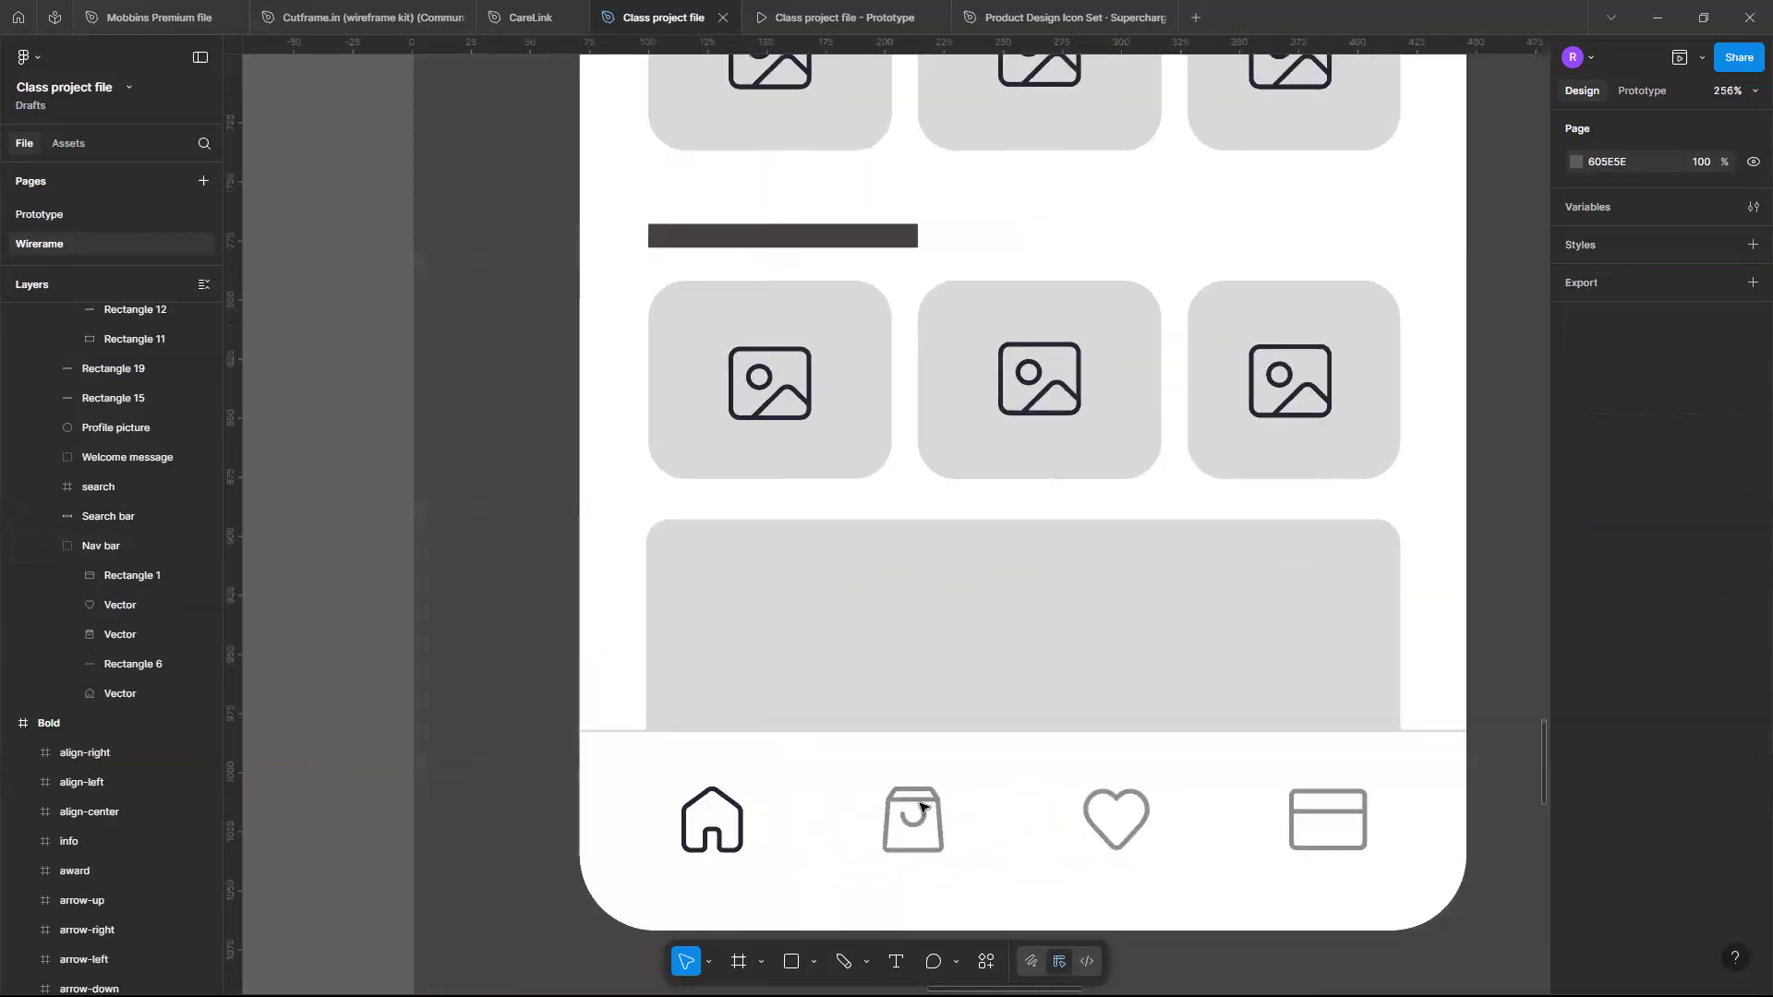
scroll(1099, 752, down, 4)
scroll(1100, 754, up, 3)
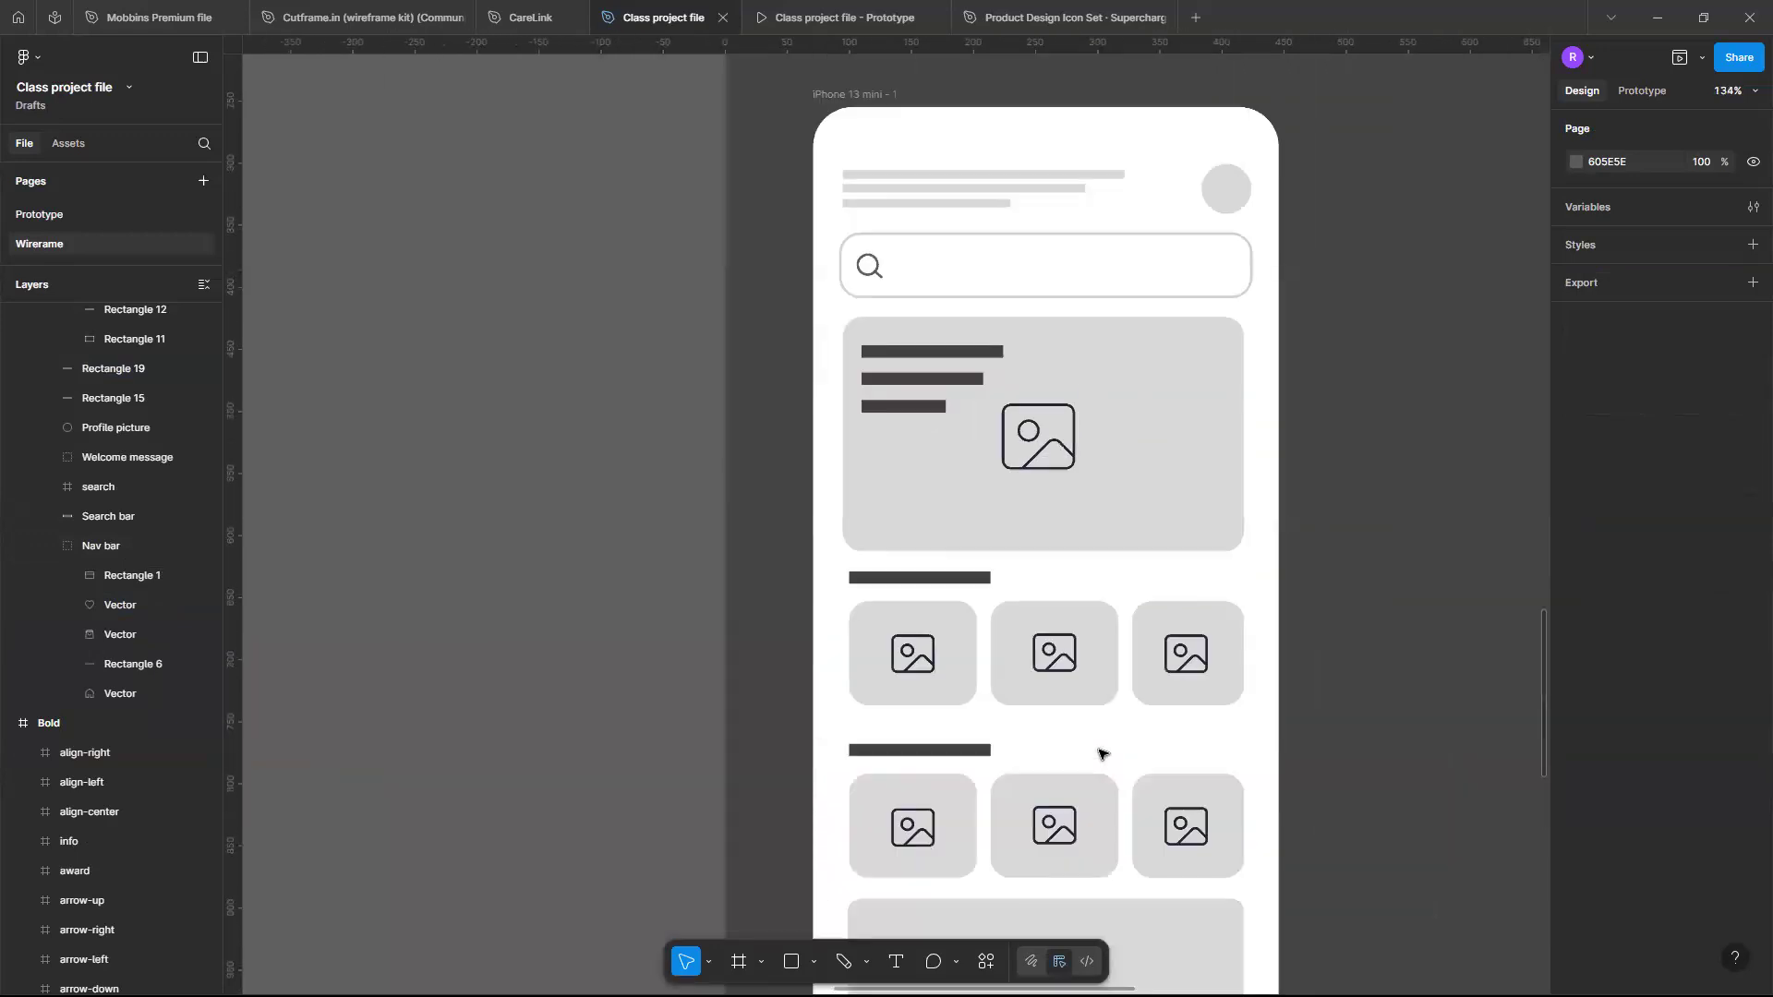
scroll(1064, 515, right, 1)
scroll(1064, 517, down, 1)
scroll(1062, 515, down, 4)
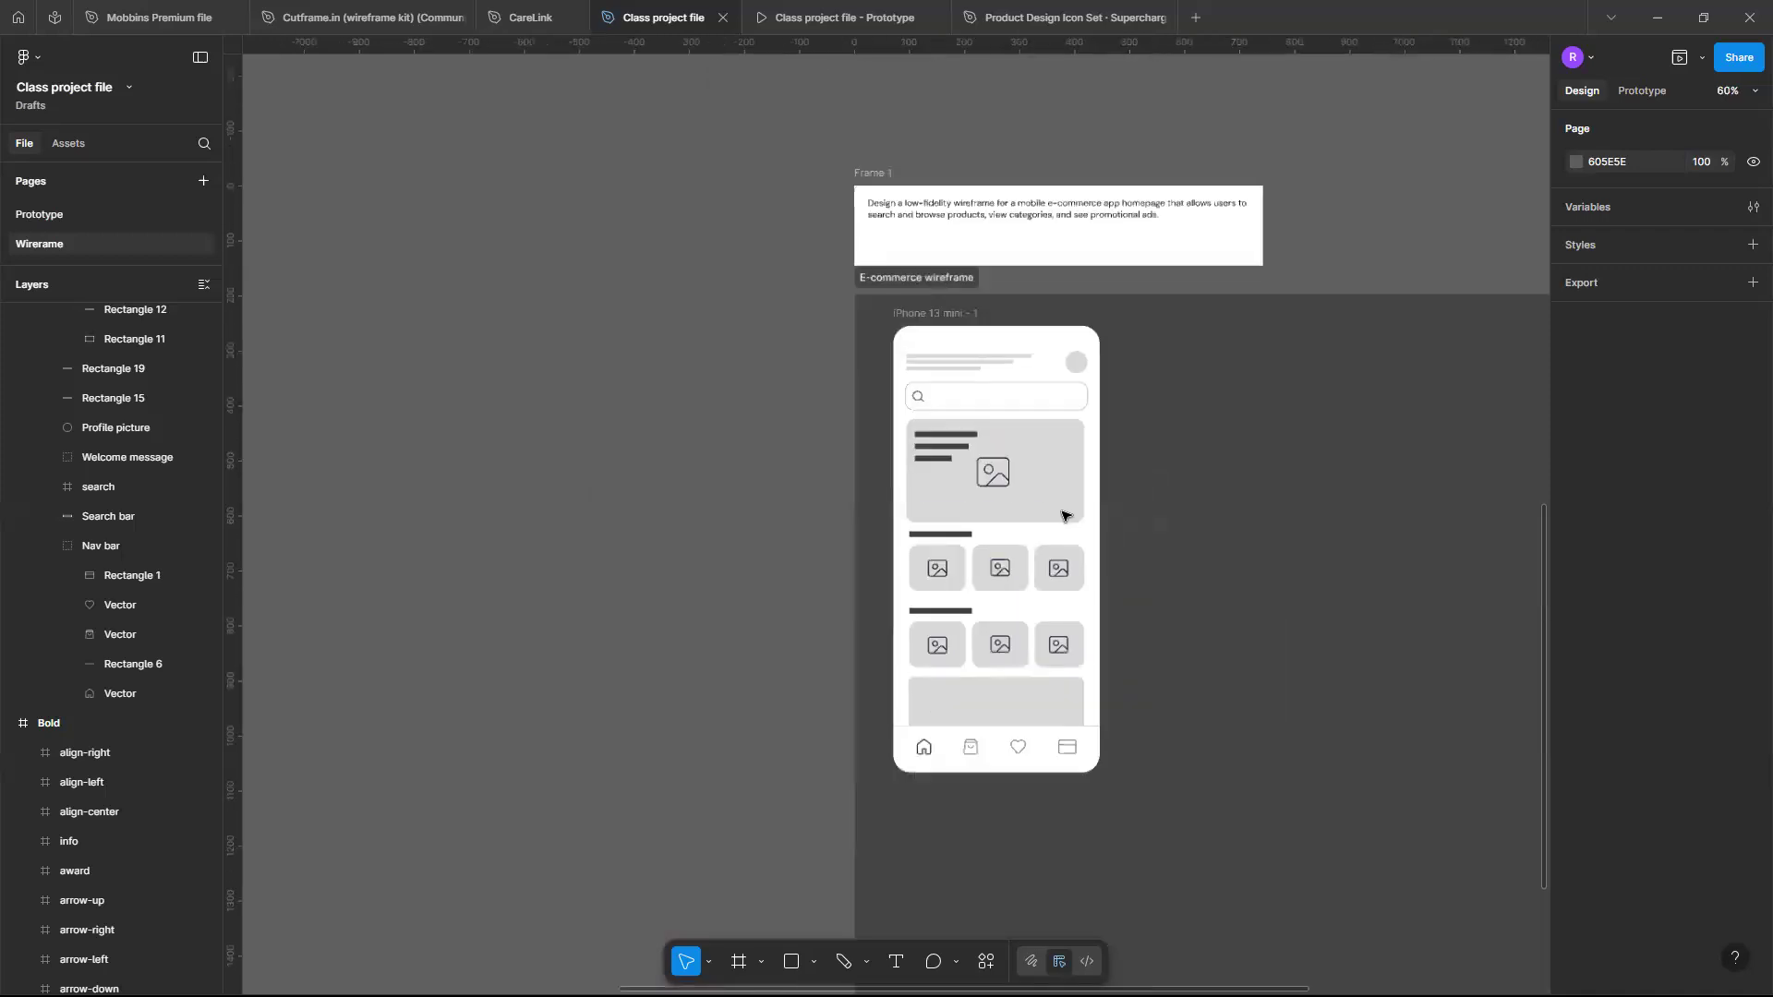
scroll(1071, 508, up, 2)
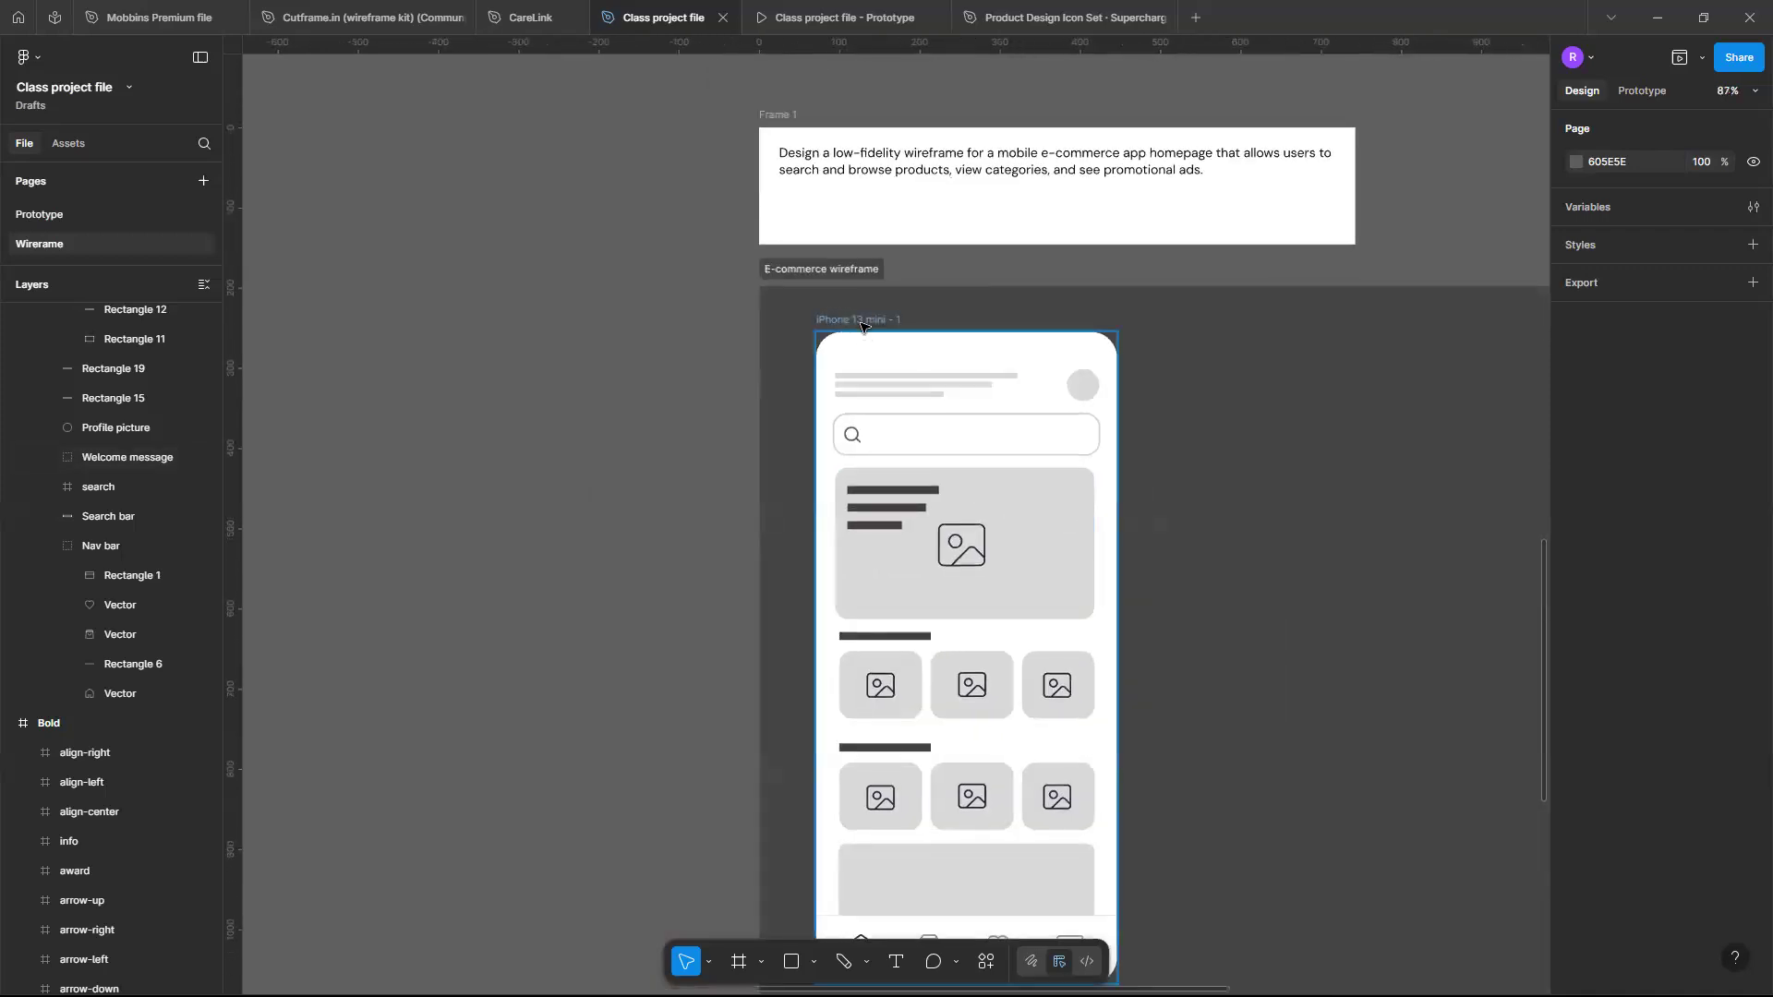
scroll(870, 374, right, 1)
click(871, 374)
click(868, 373)
click(762, 323)
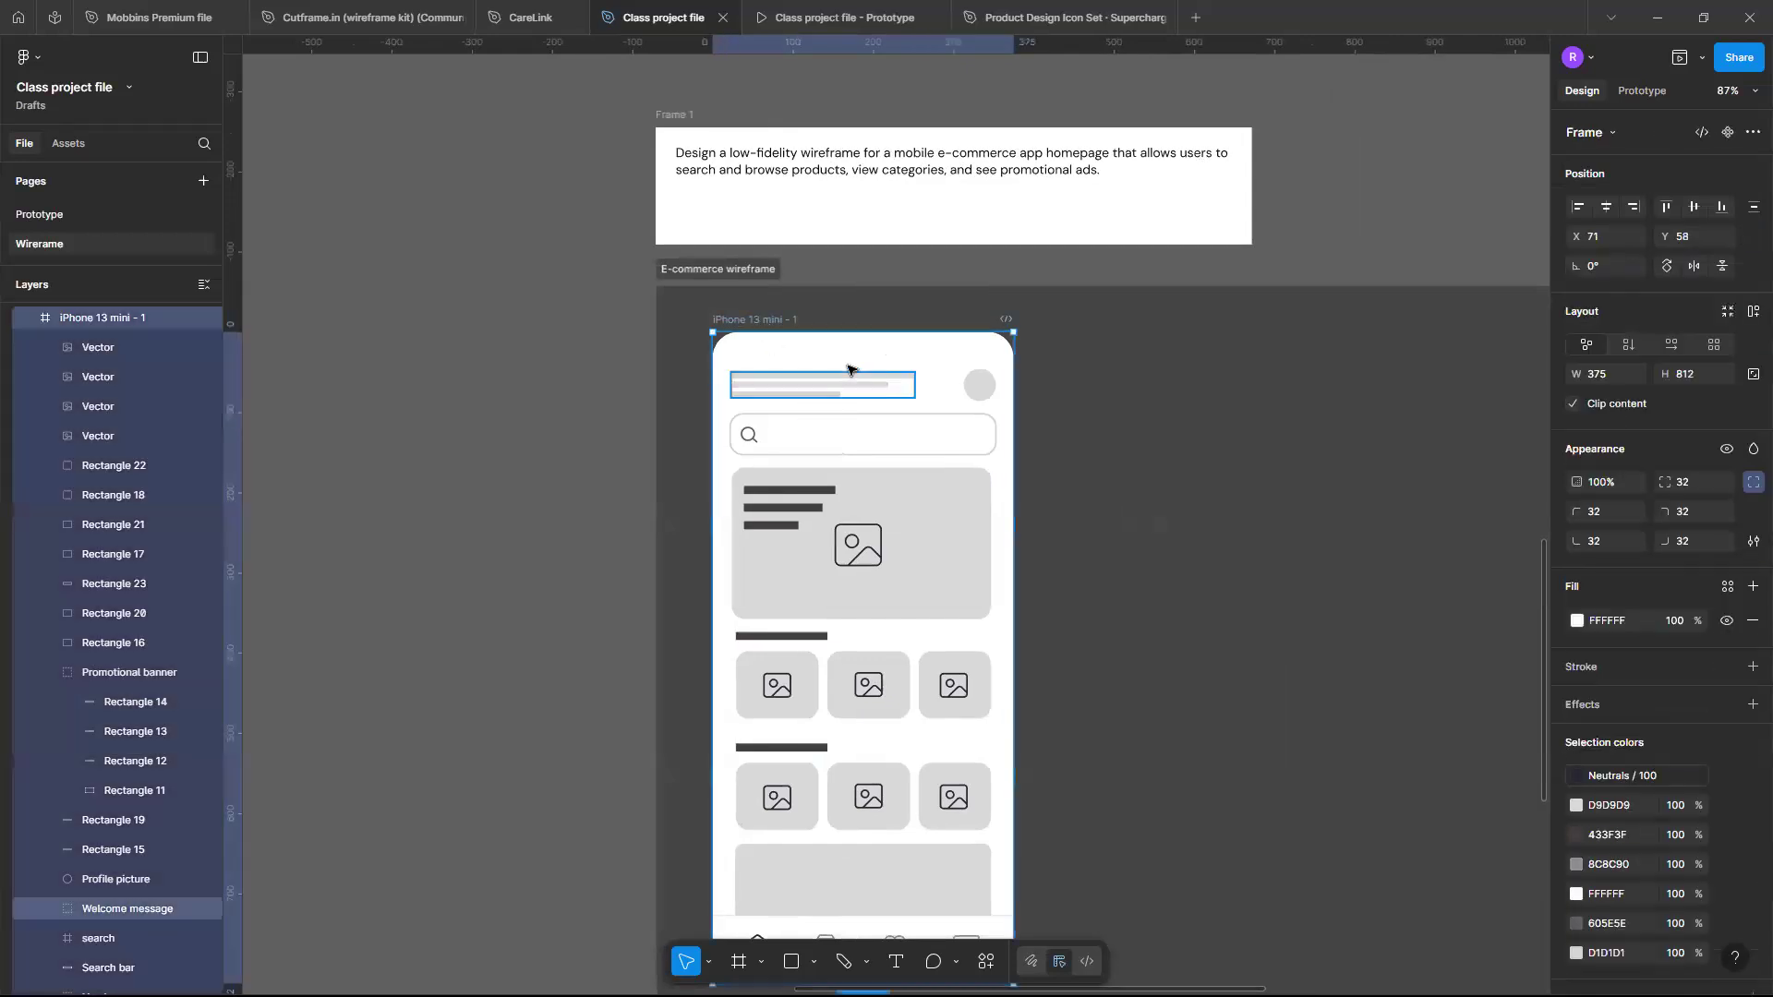
mouse_move(996, 461)
mouse_down()
mouse_move(1079, 456)
mouse_move(988, 452)
mouse_up()
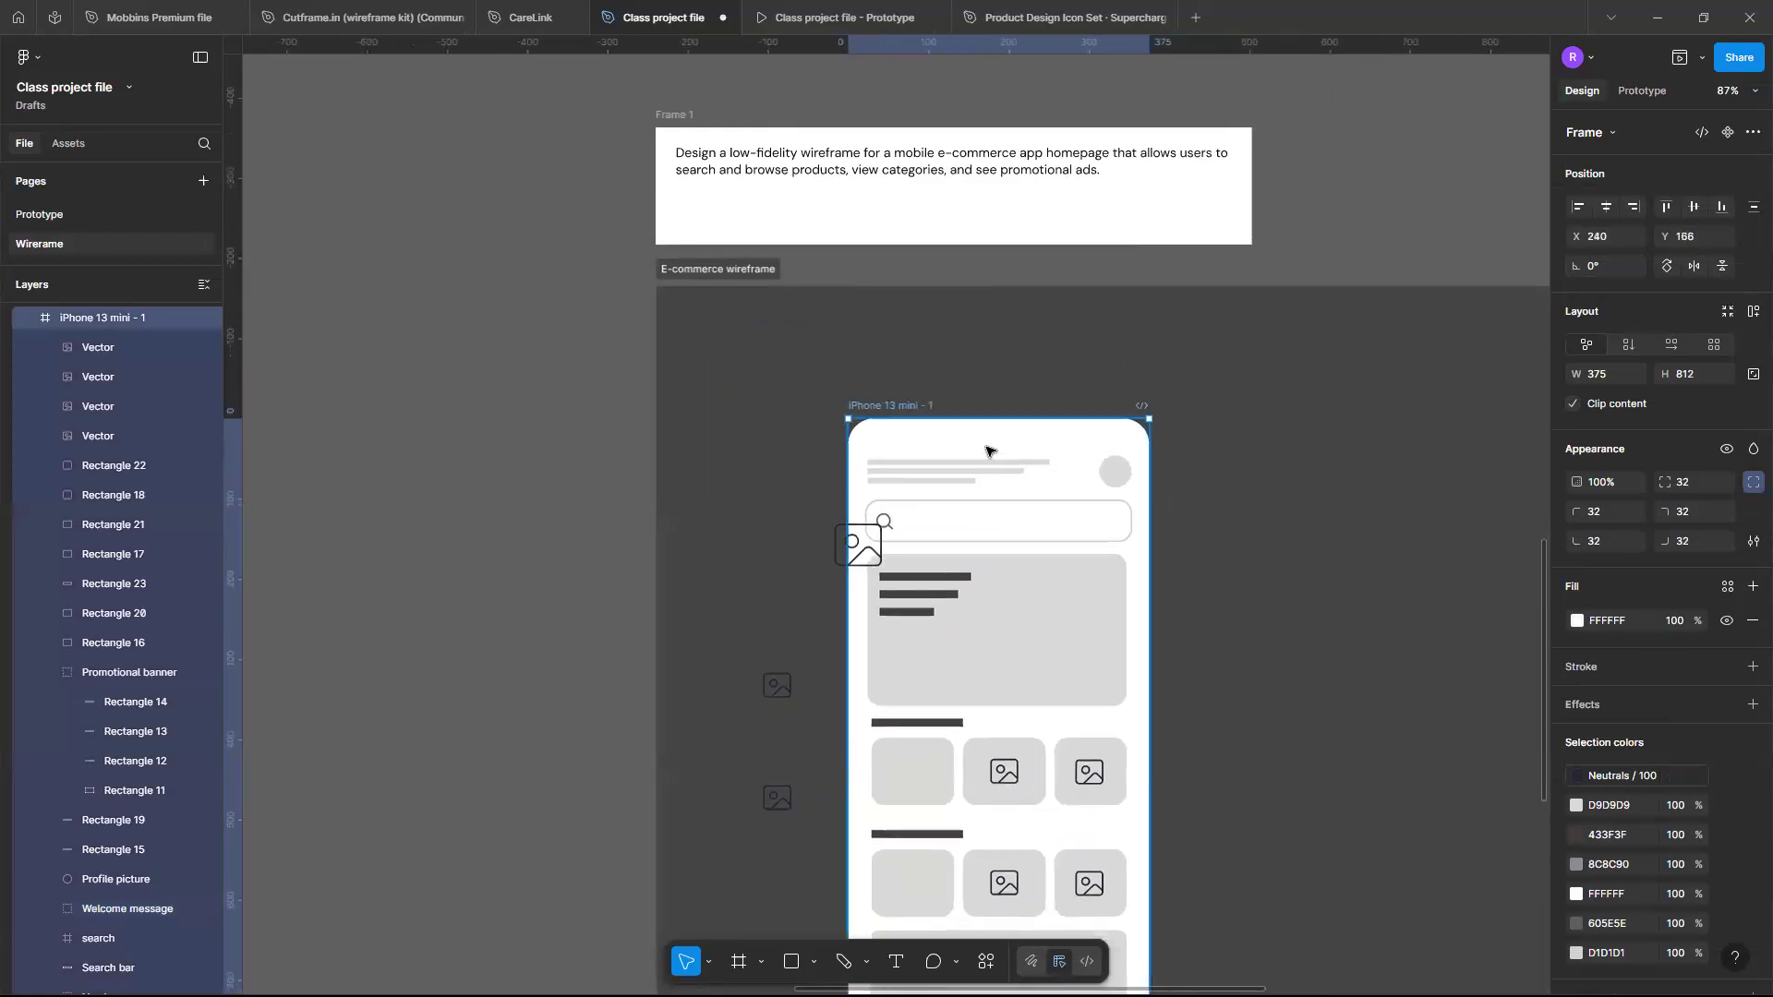
key(ctrl+z)
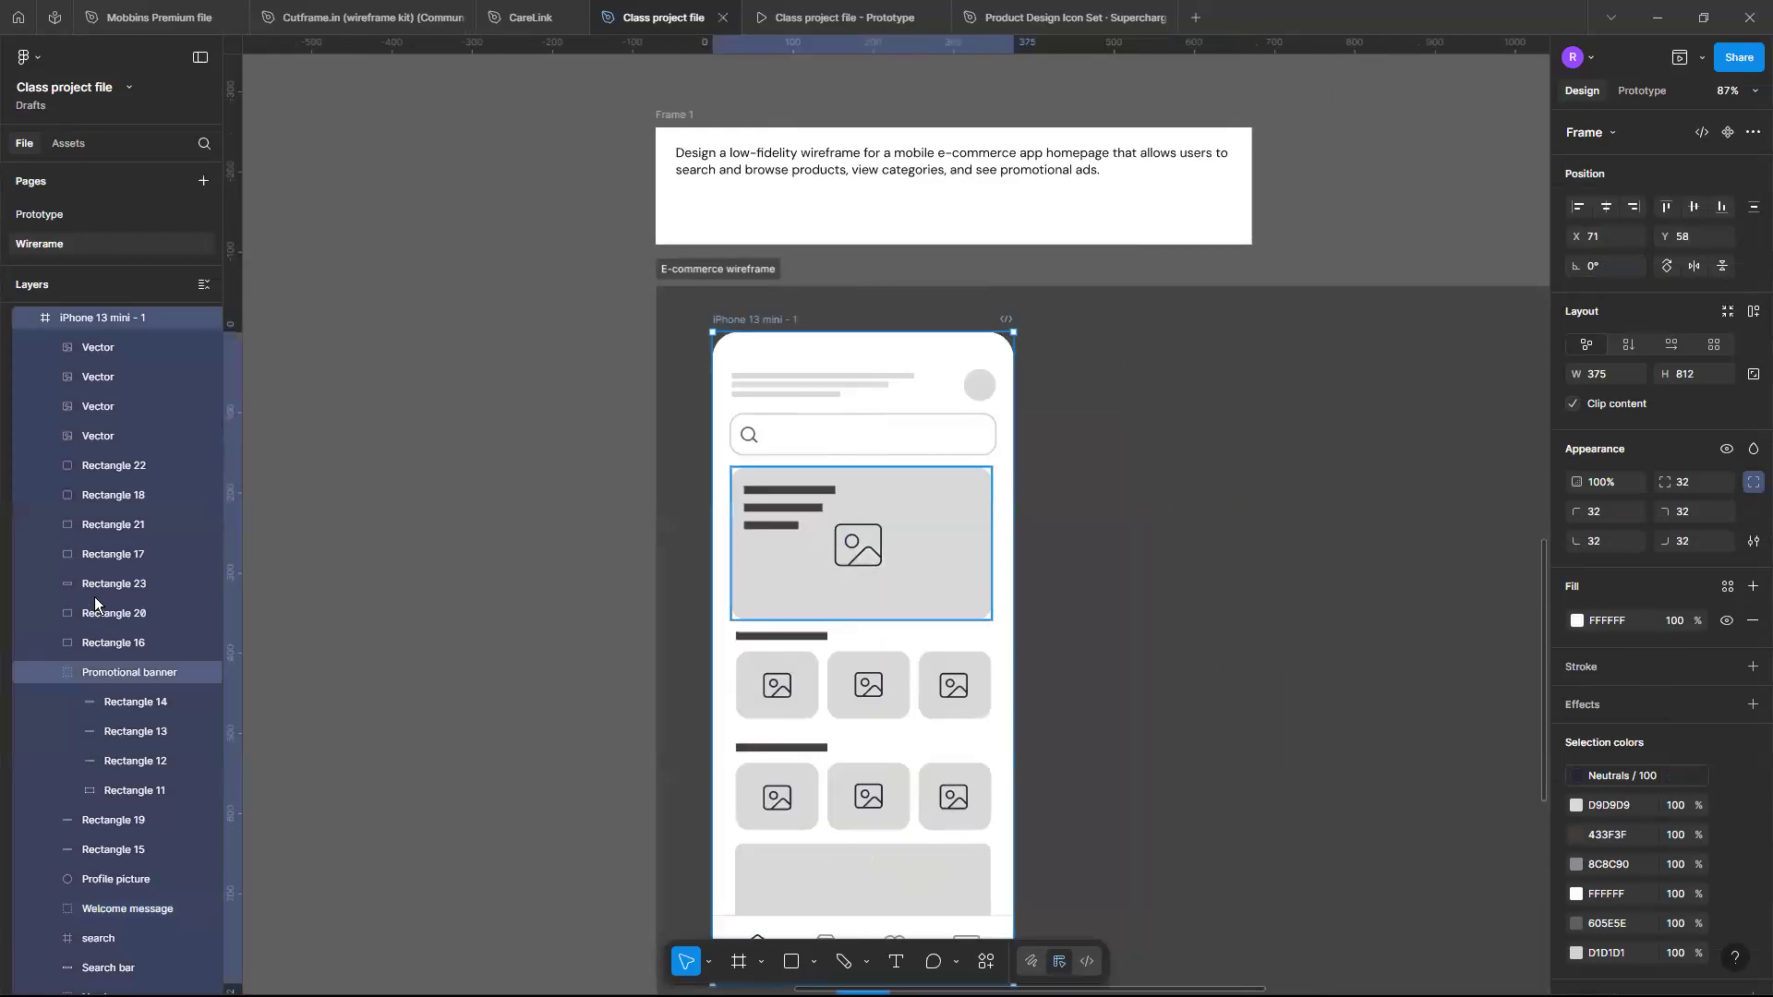
- Move the three stray Vector layers into the iPhone 13 mini - 1 frame in the layer list
scroll(88, 596, down, 10)
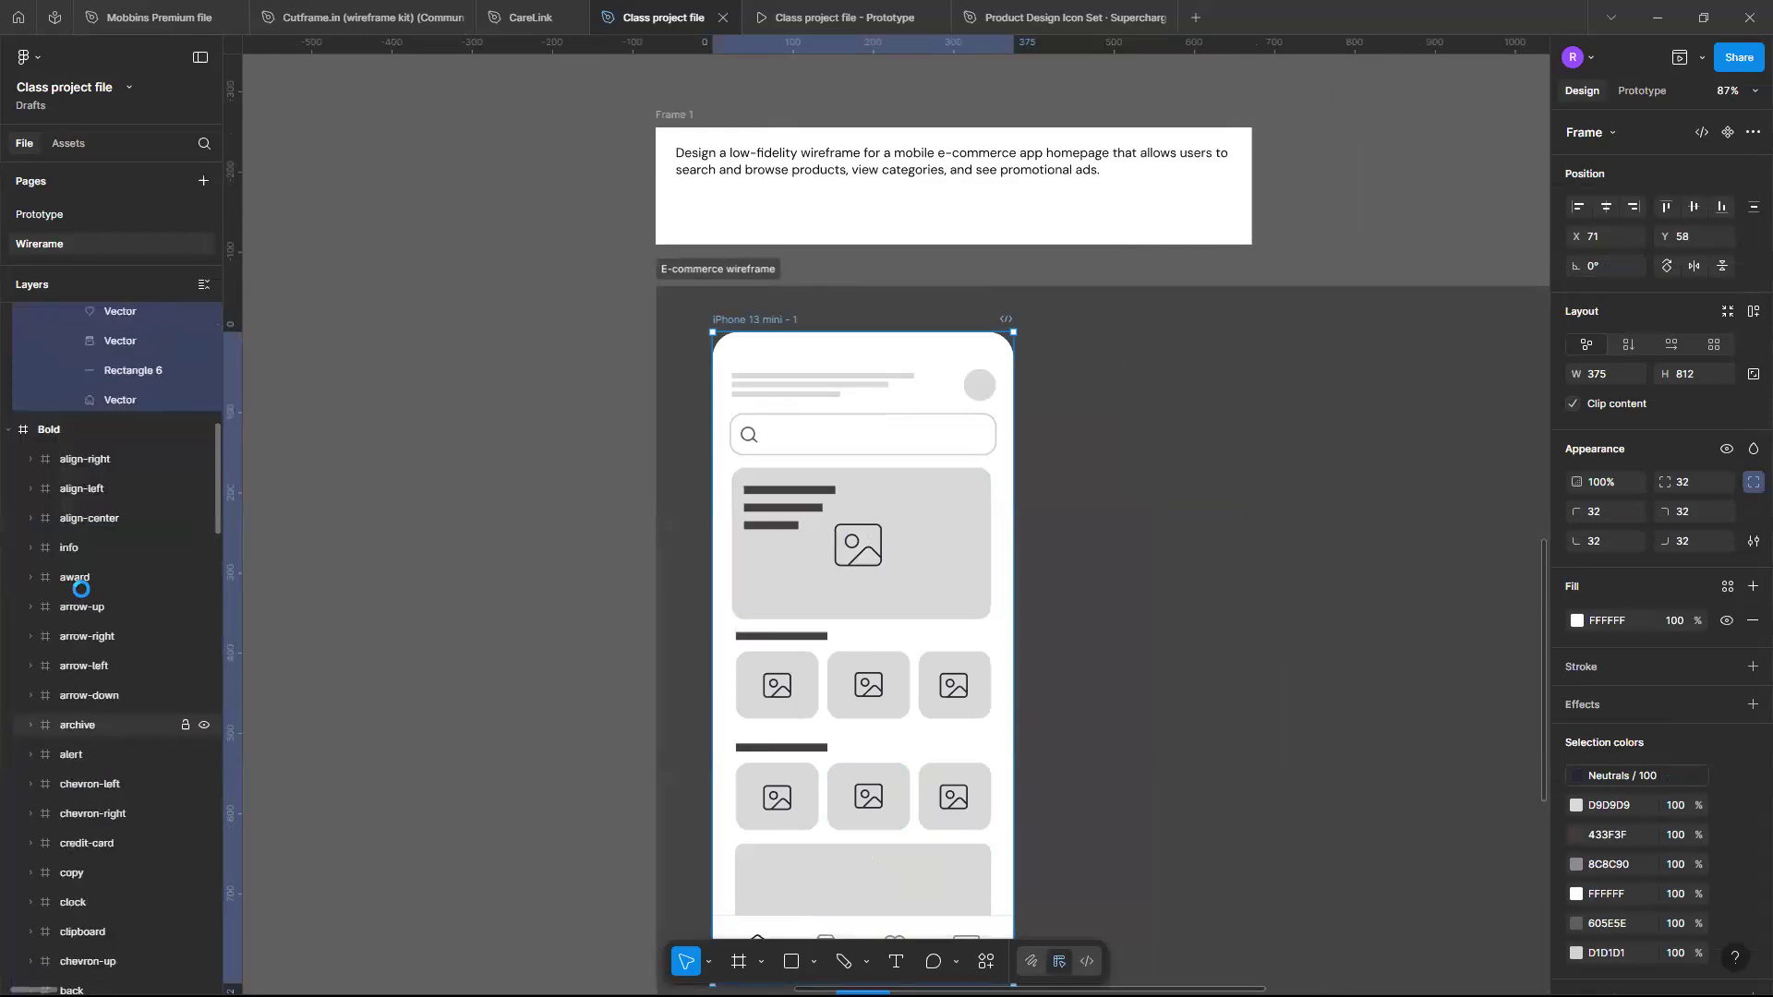
scroll(102, 702, down, 4)
scroll(107, 733, up, 3)
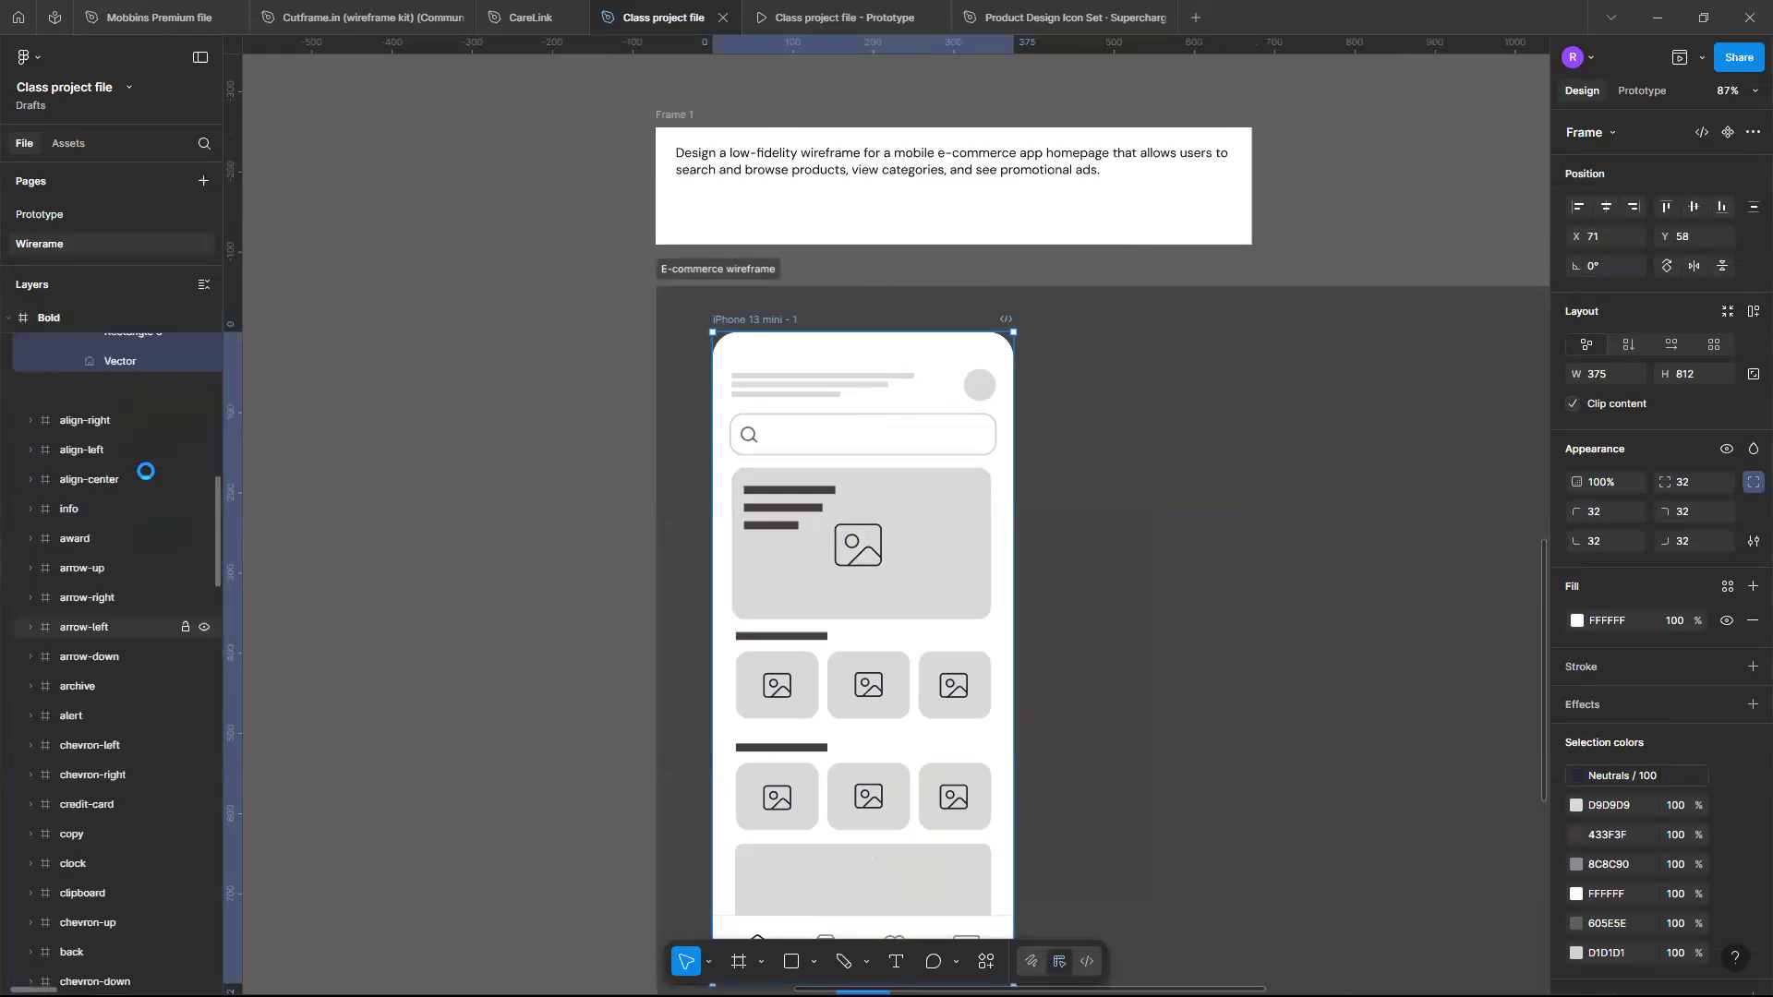
scroll(146, 471, up, 2)
click(12, 476)
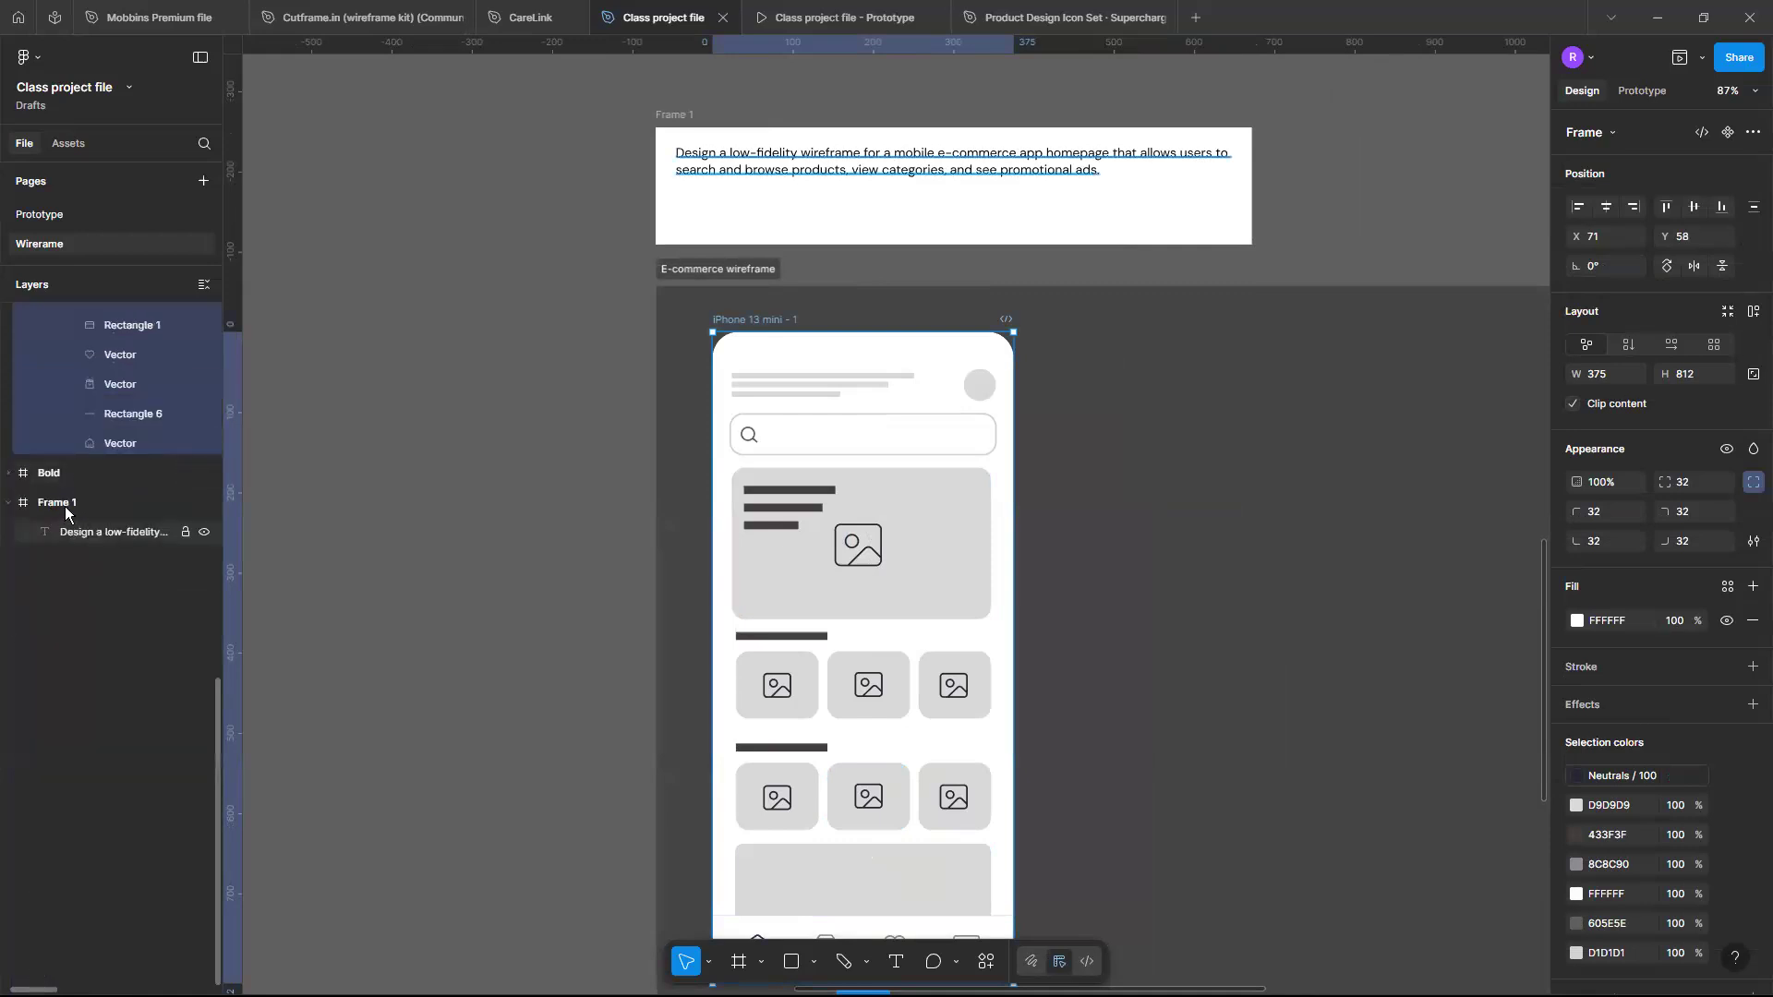
scroll(61, 503, up, 10)
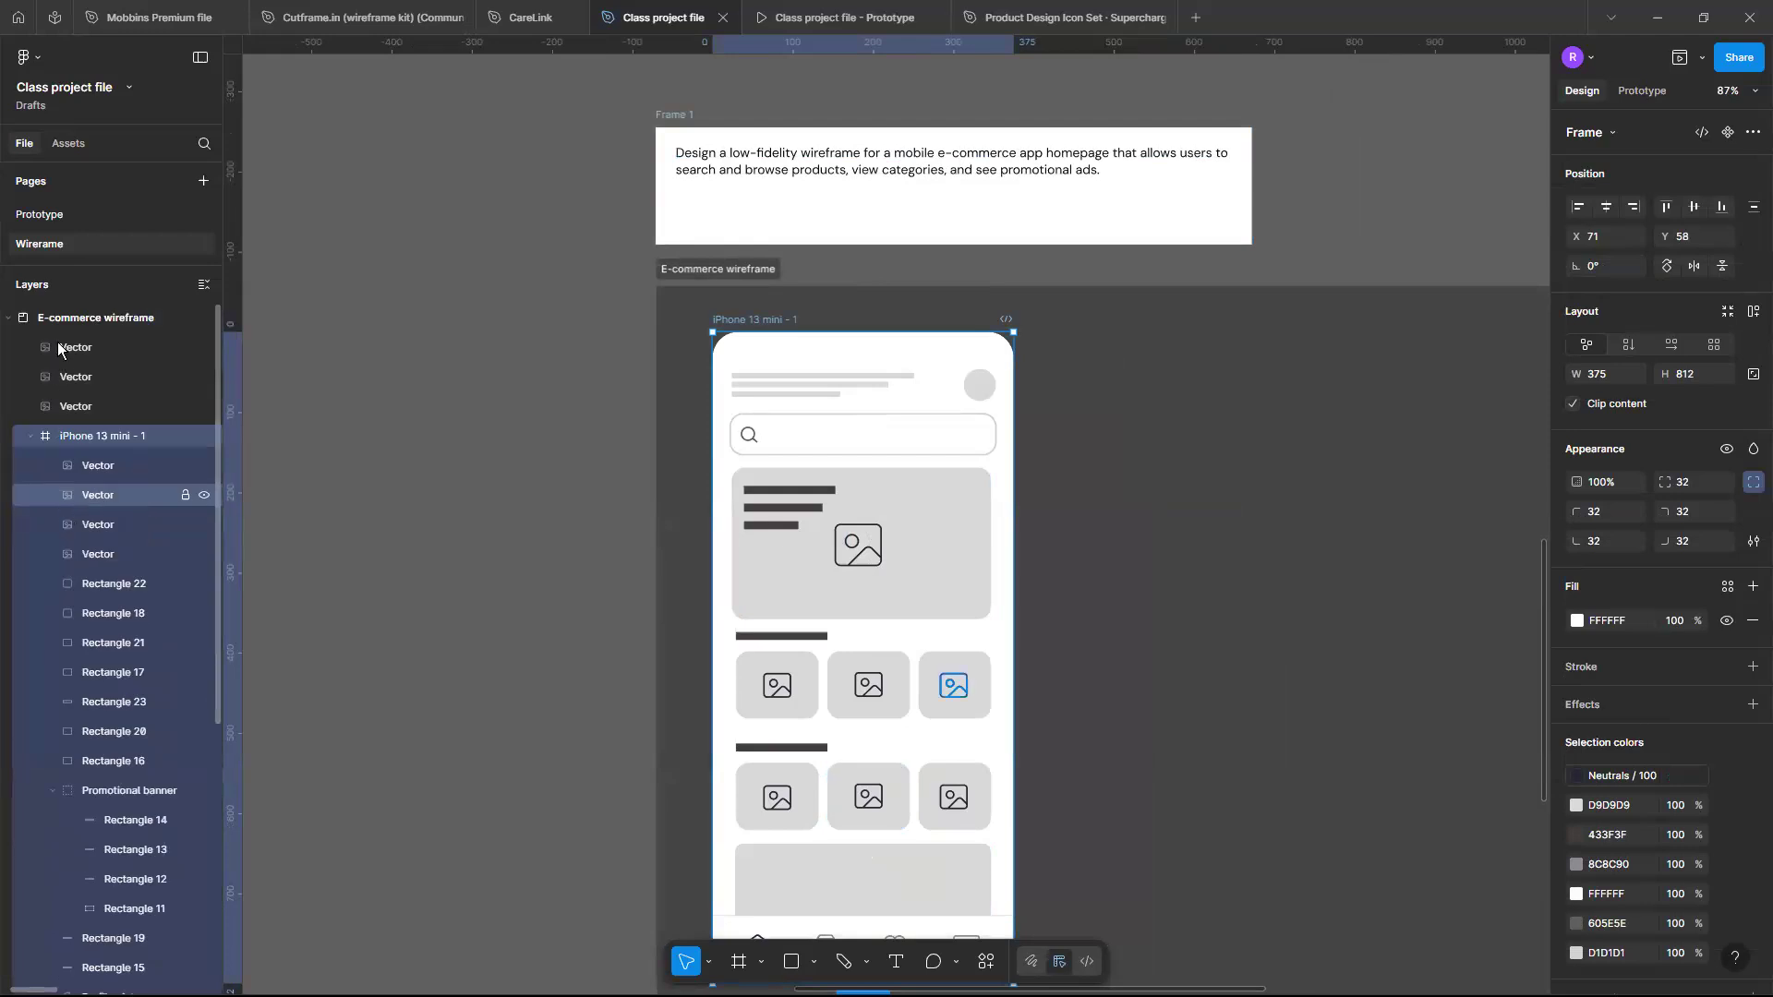
click(61, 350)
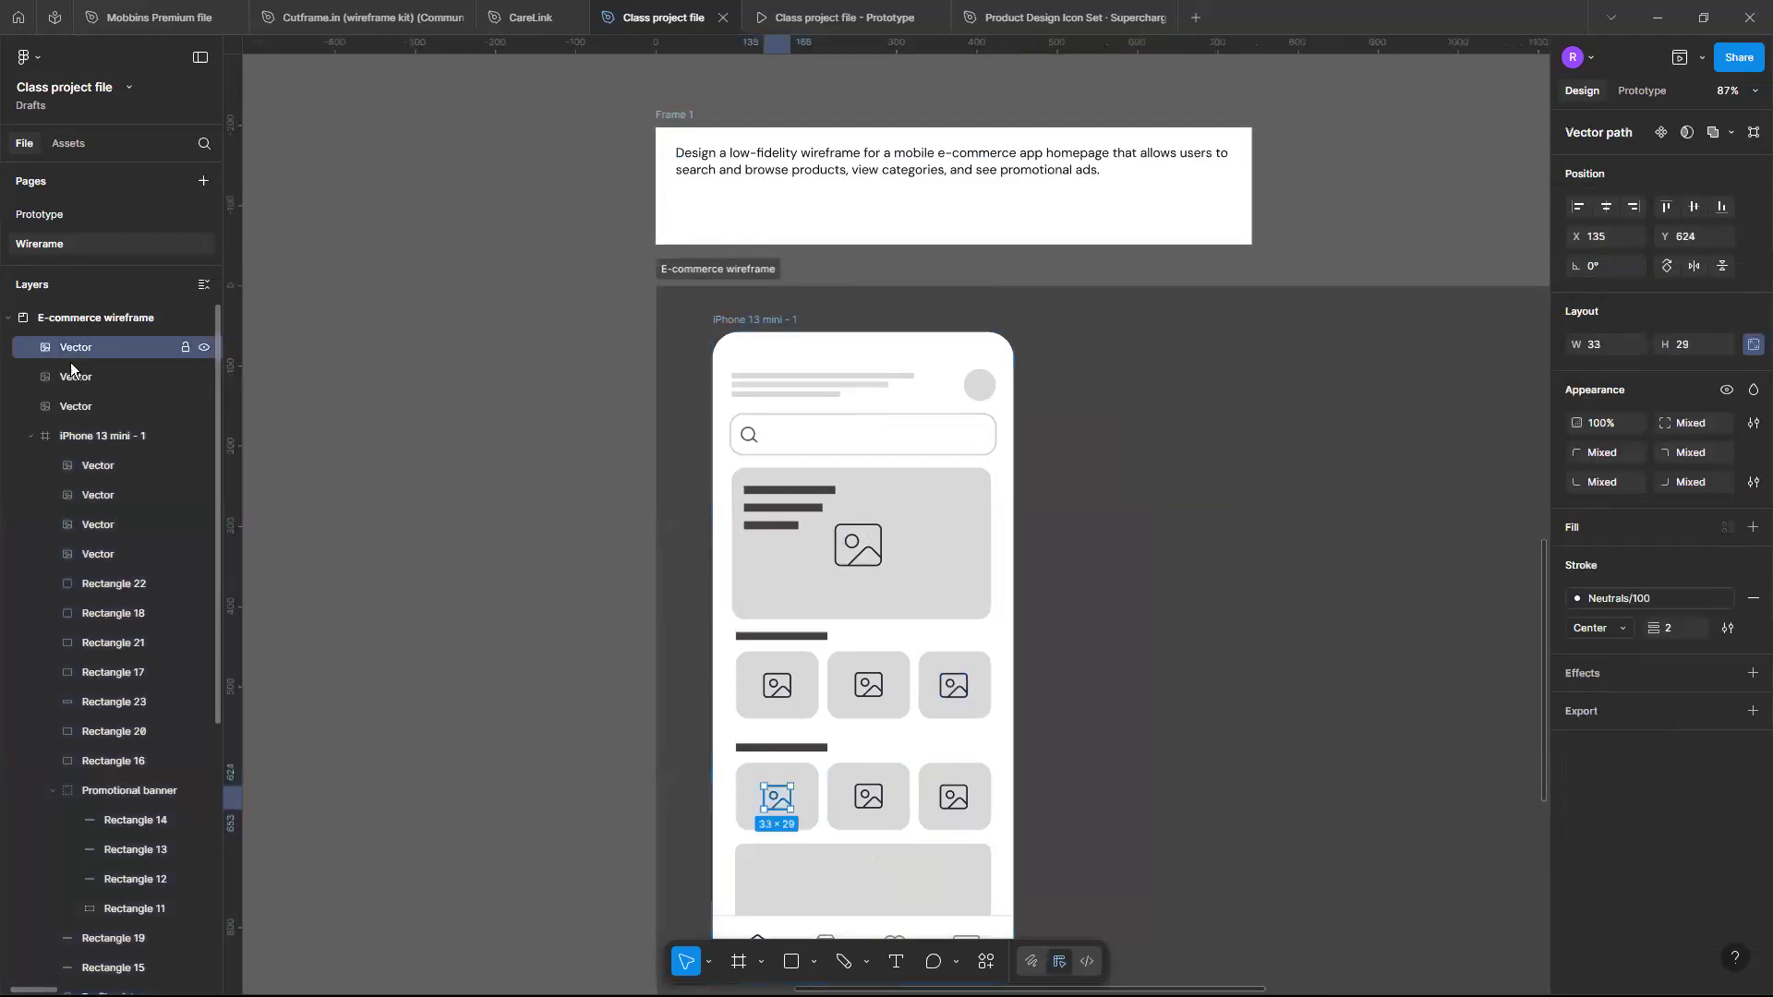
mouse_move(71, 413)
mouse_down()
mouse_move(93, 457)
mouse_move(79, 328)
mouse_move(93, 387)
mouse_up()
click(86, 348)
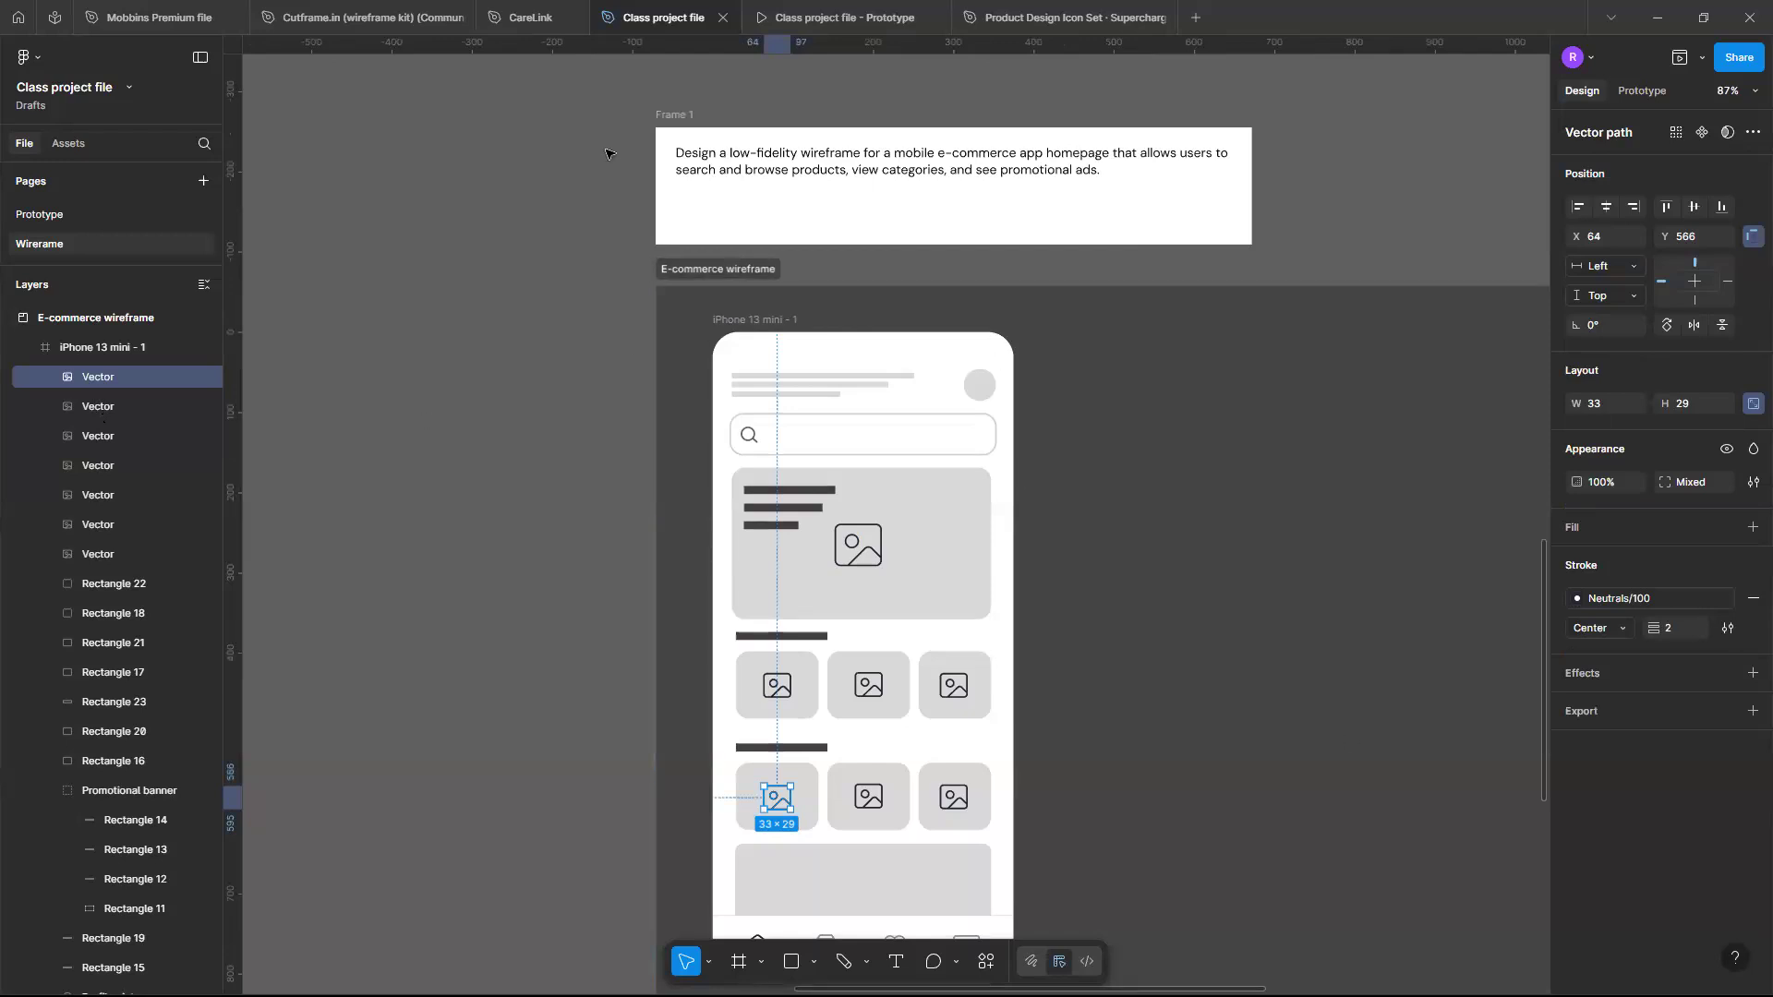
mouse_move(419, 16)
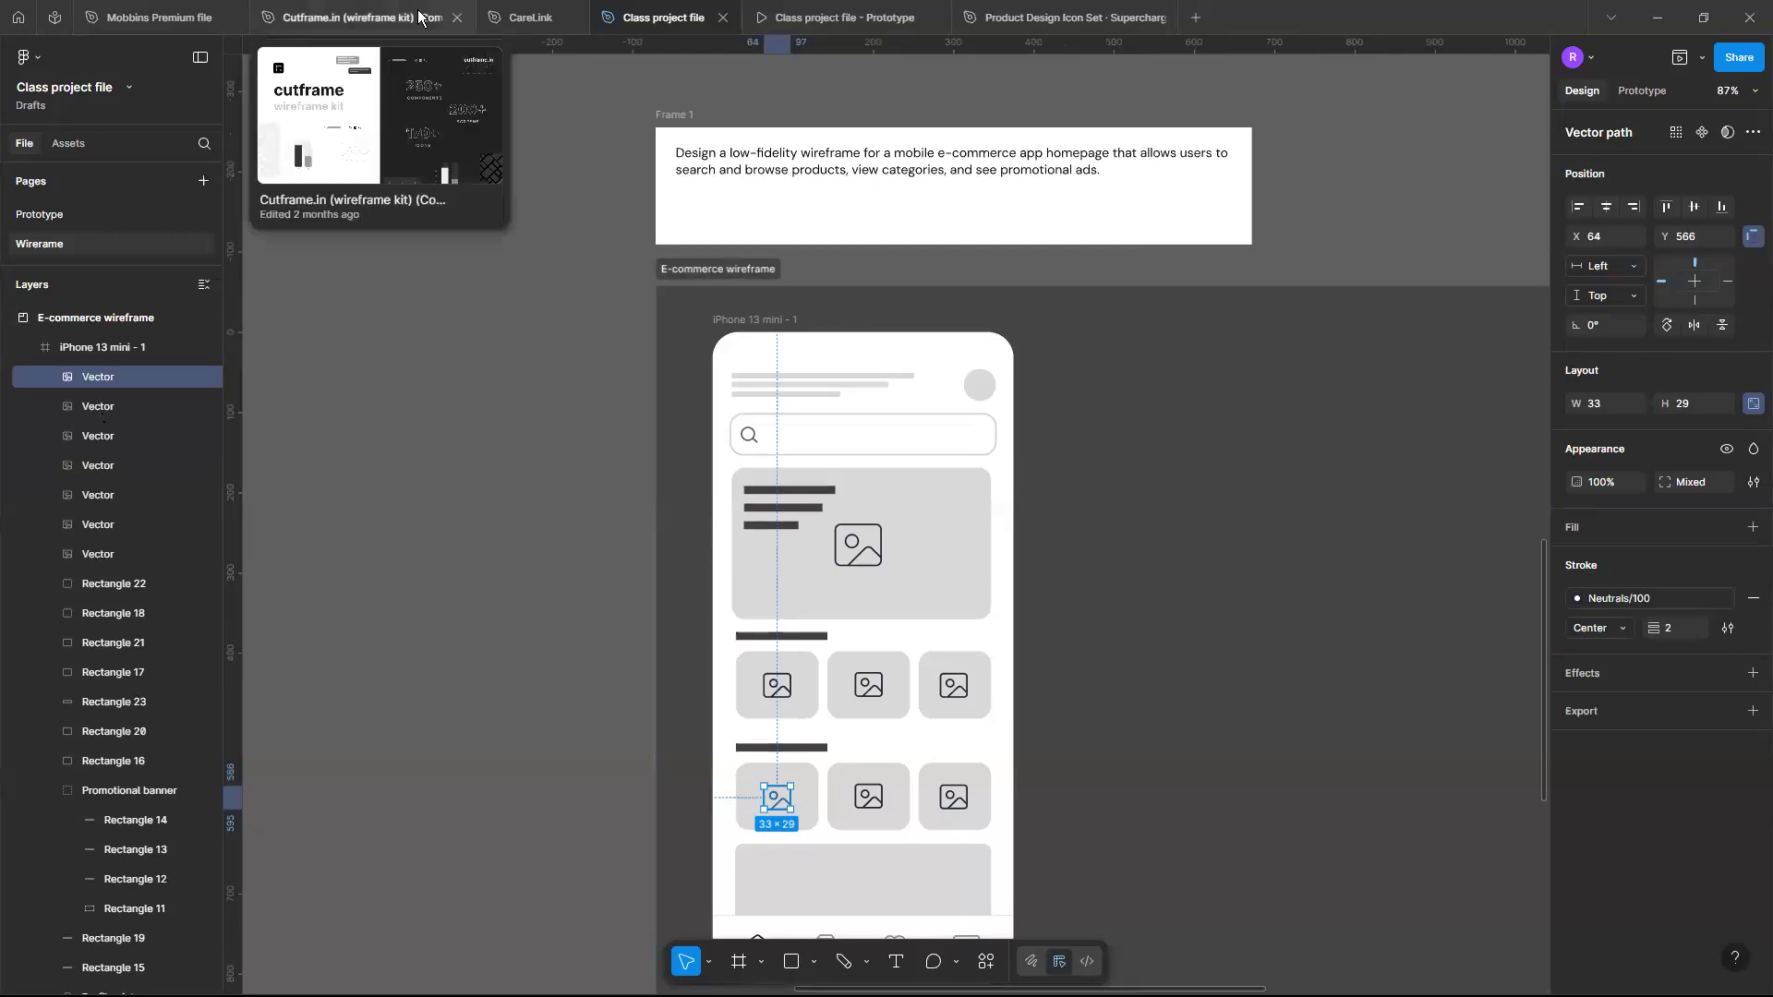
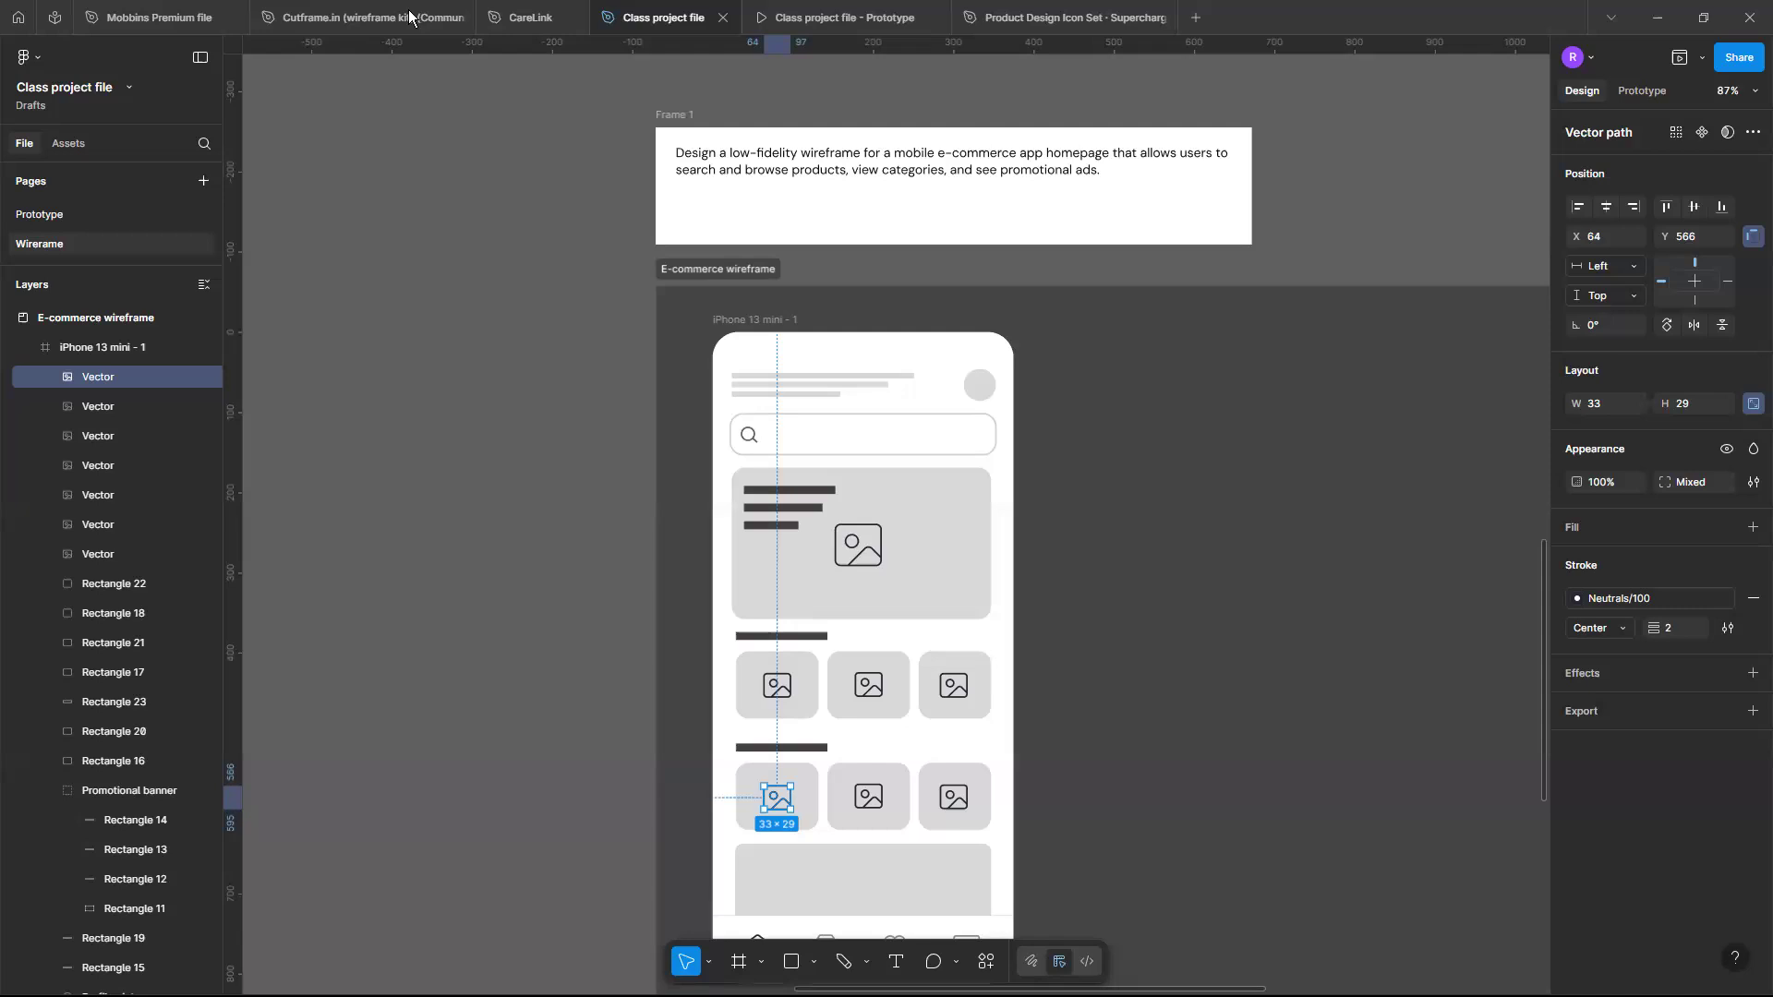
- Draw a rectangle about 314 × 51 beside the phone frame and set its corner radius to 32
scroll(859, 543, down, 3)
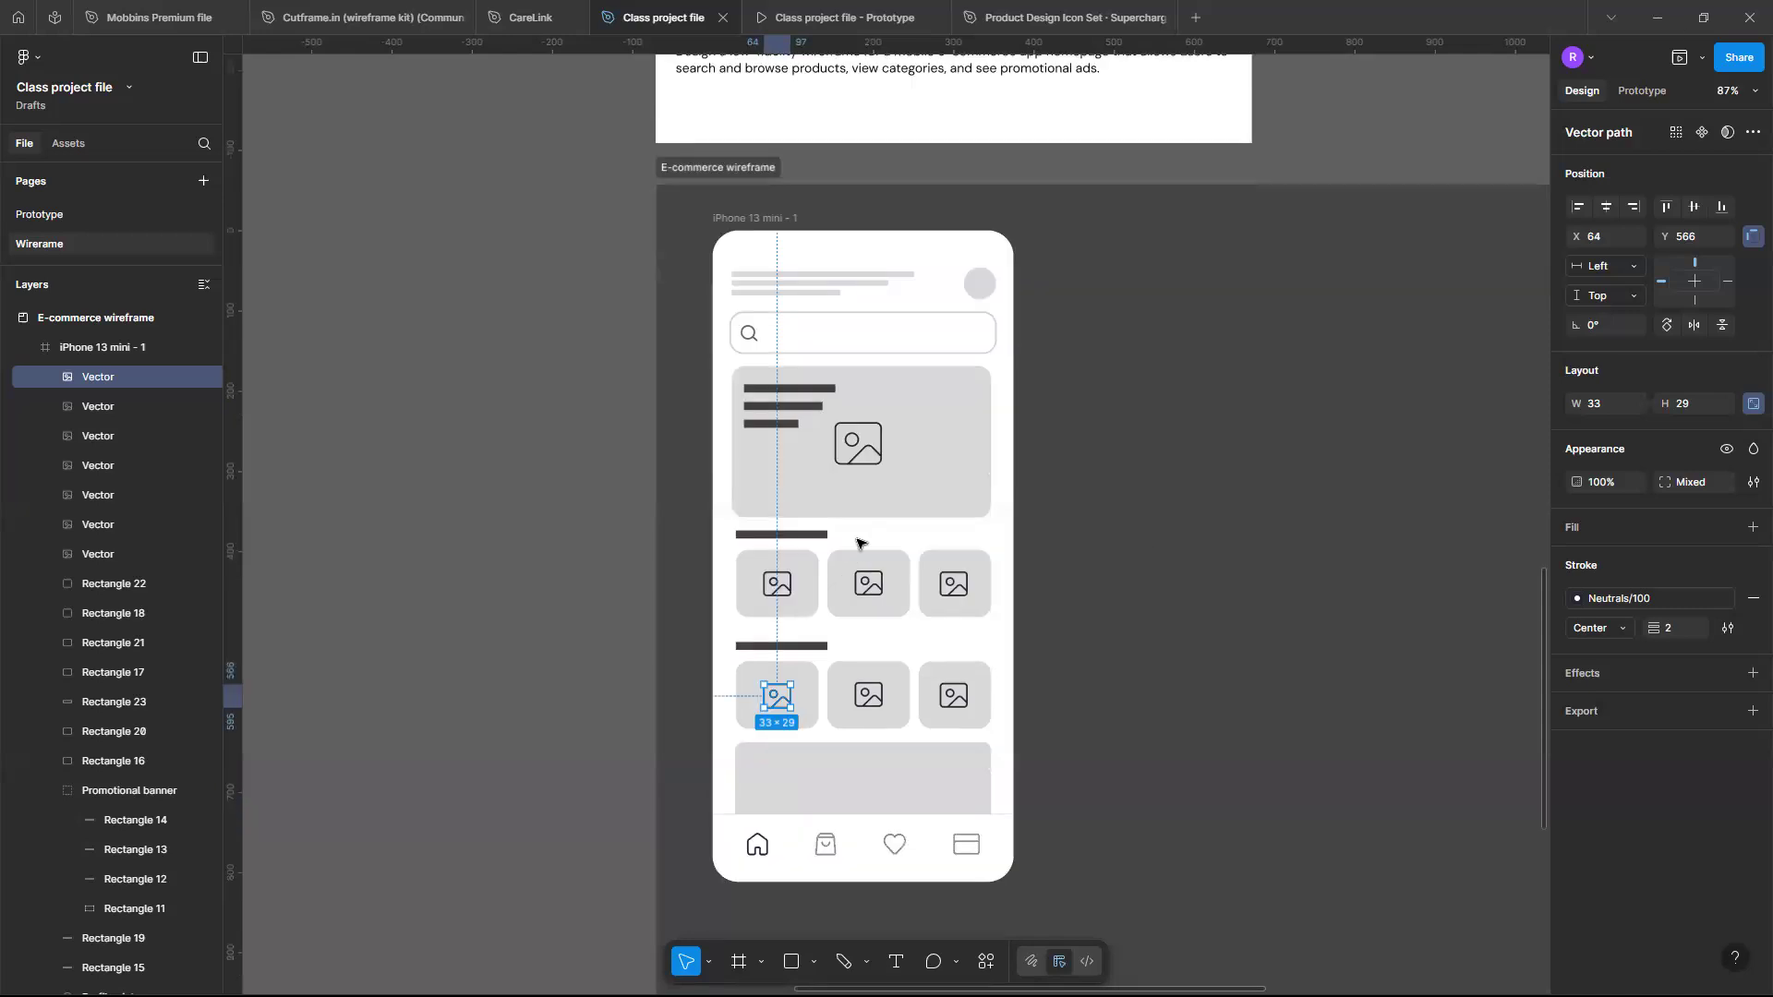
scroll(828, 545, up, 5)
scroll(828, 549, right, 5)
scroll(828, 548, up, 3)
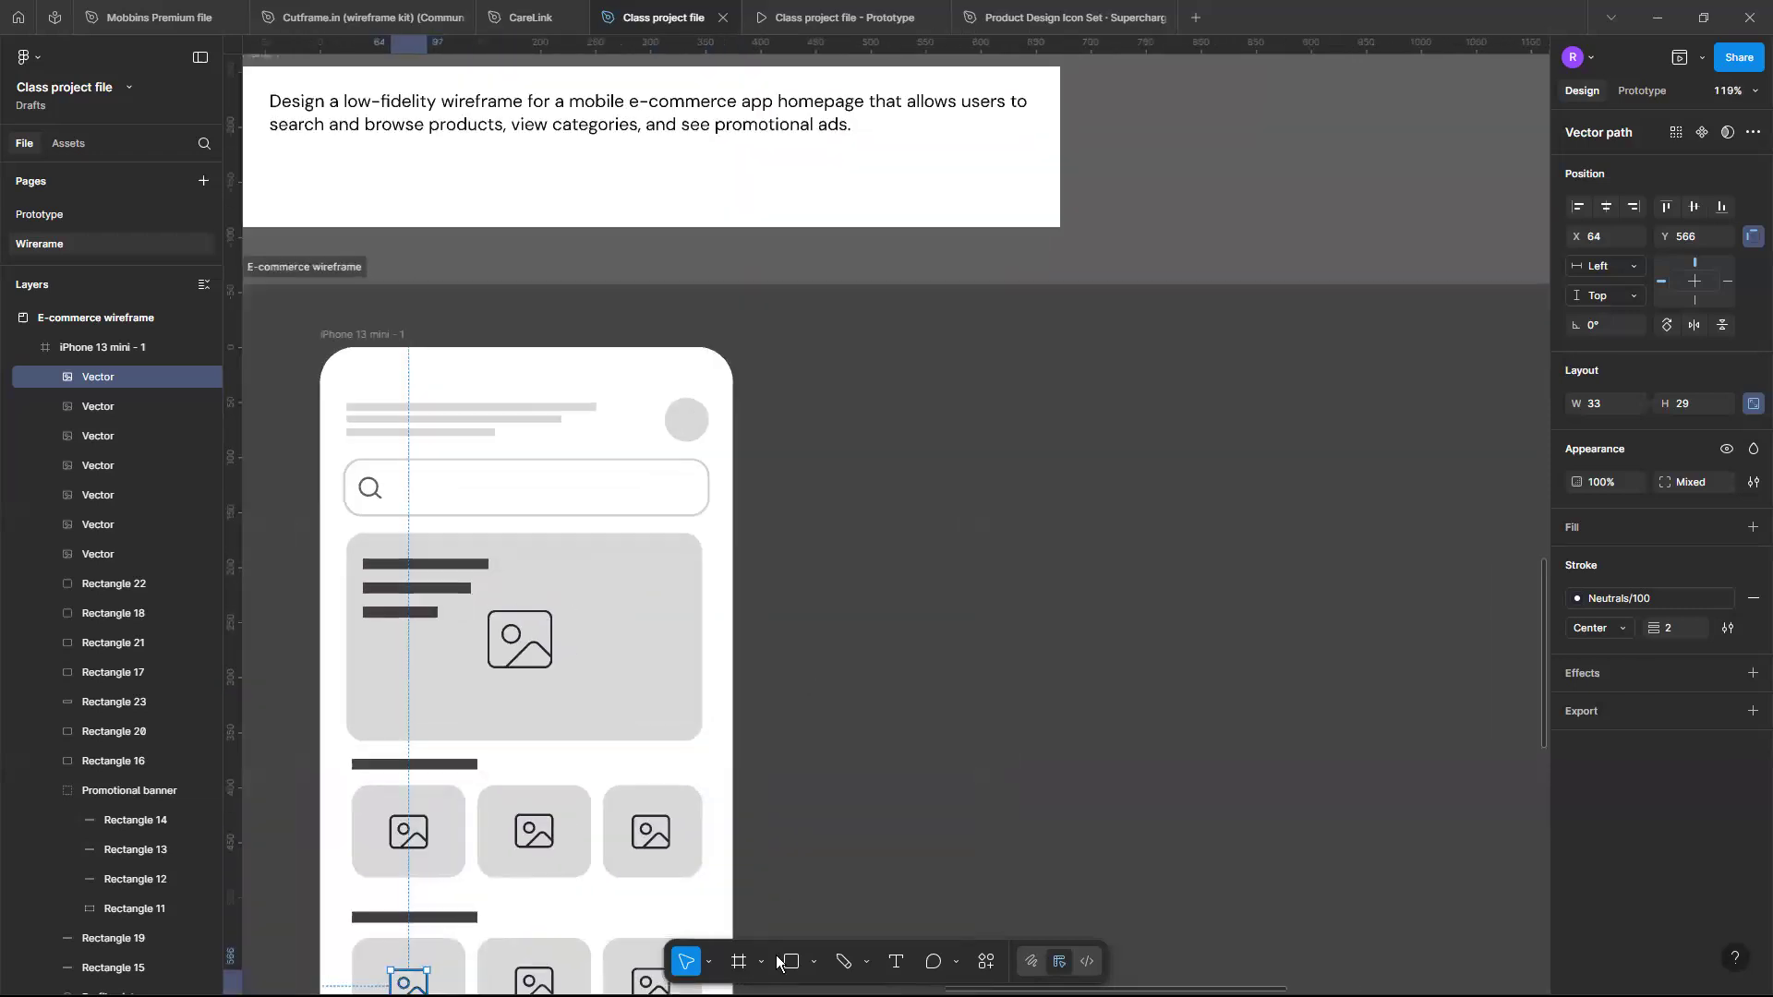
key(r)
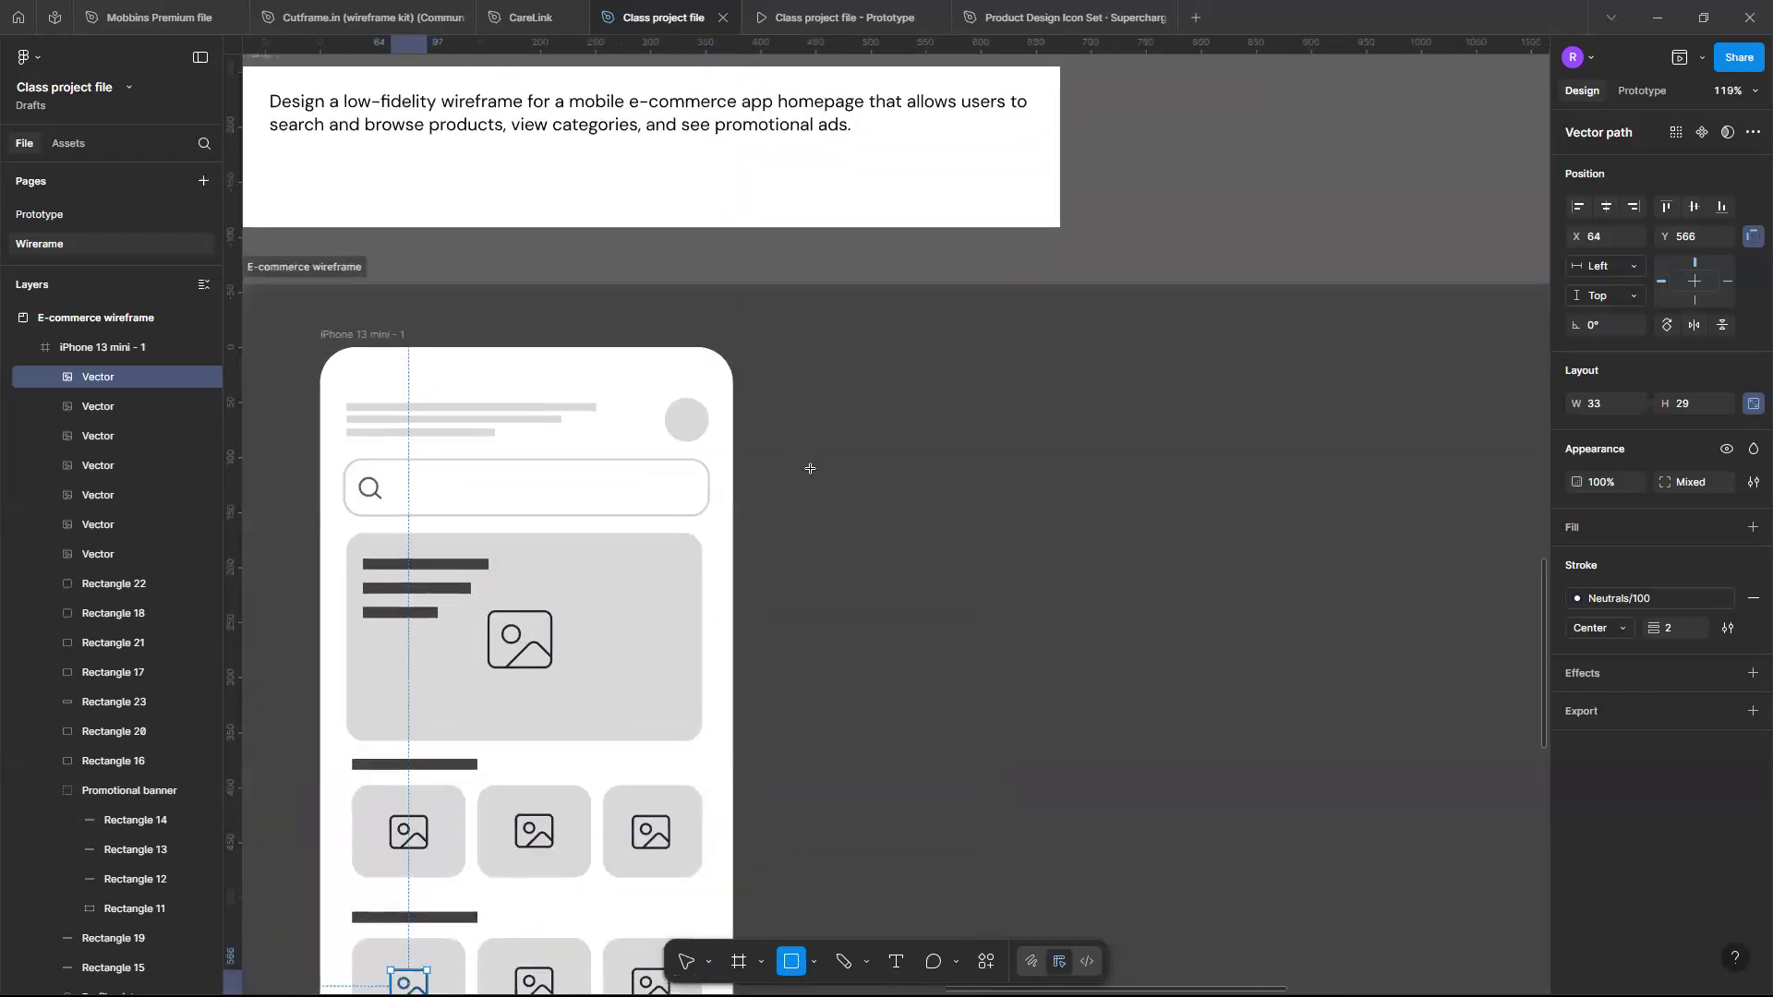
drag(814, 471, 1160, 526)
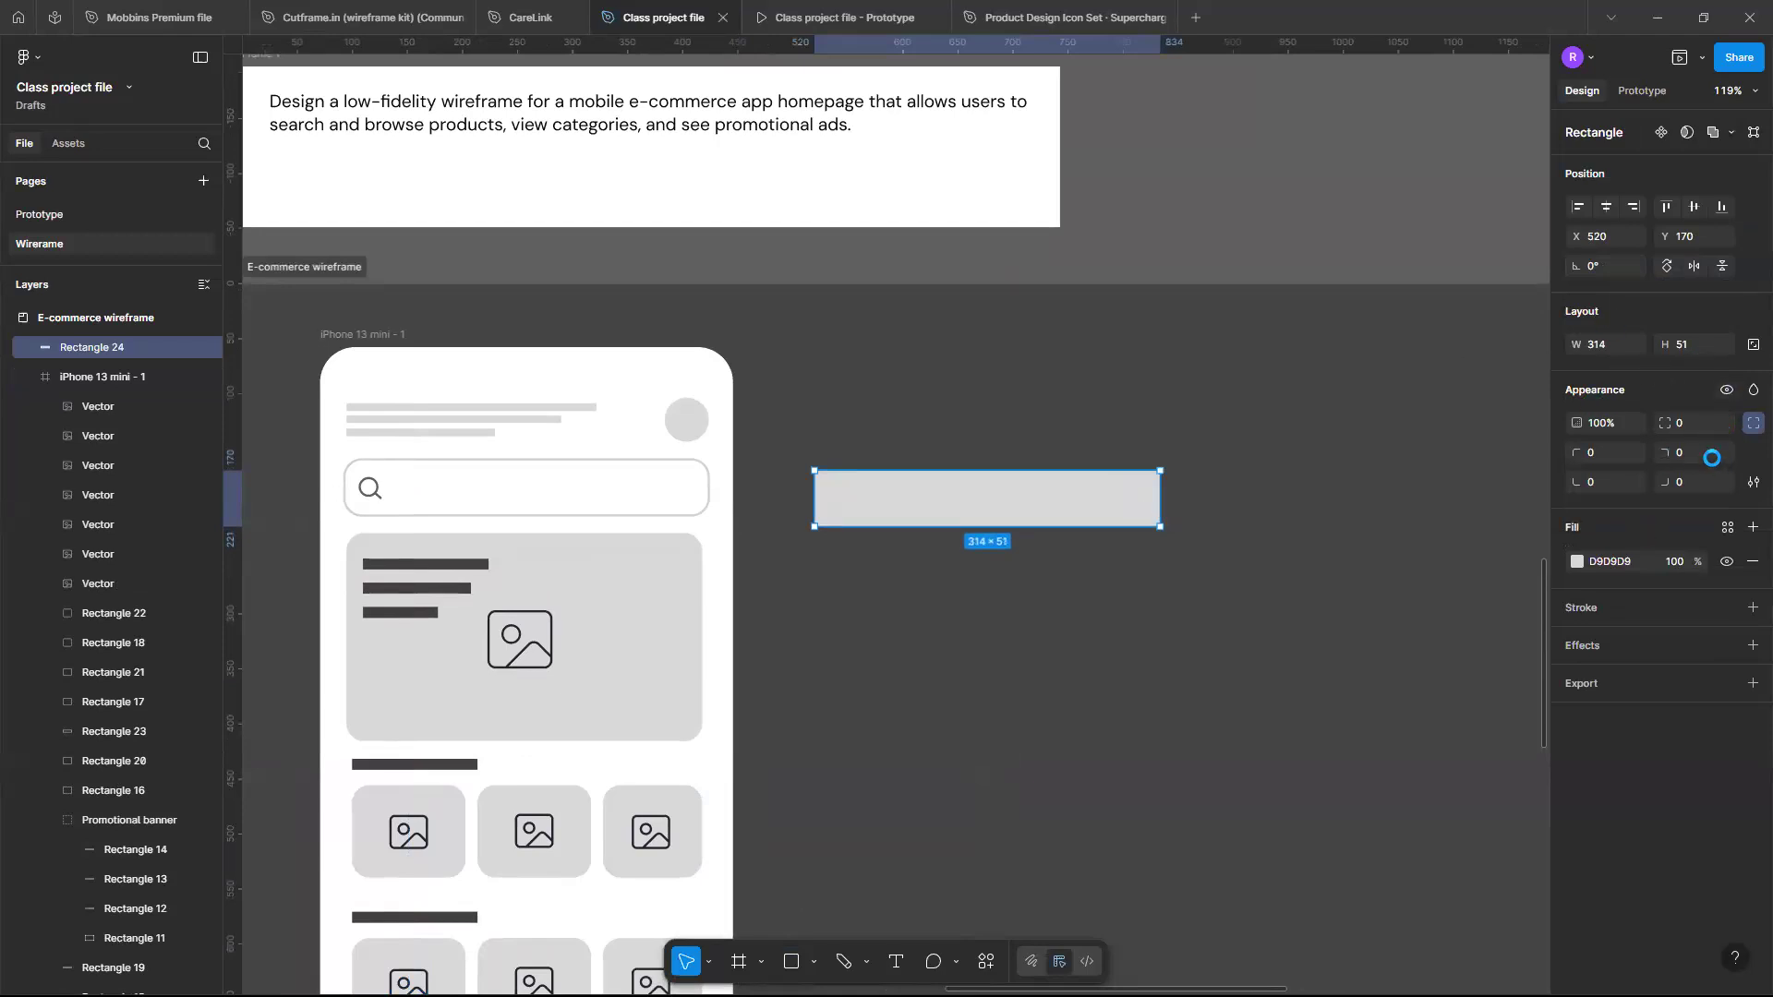
click(1754, 421)
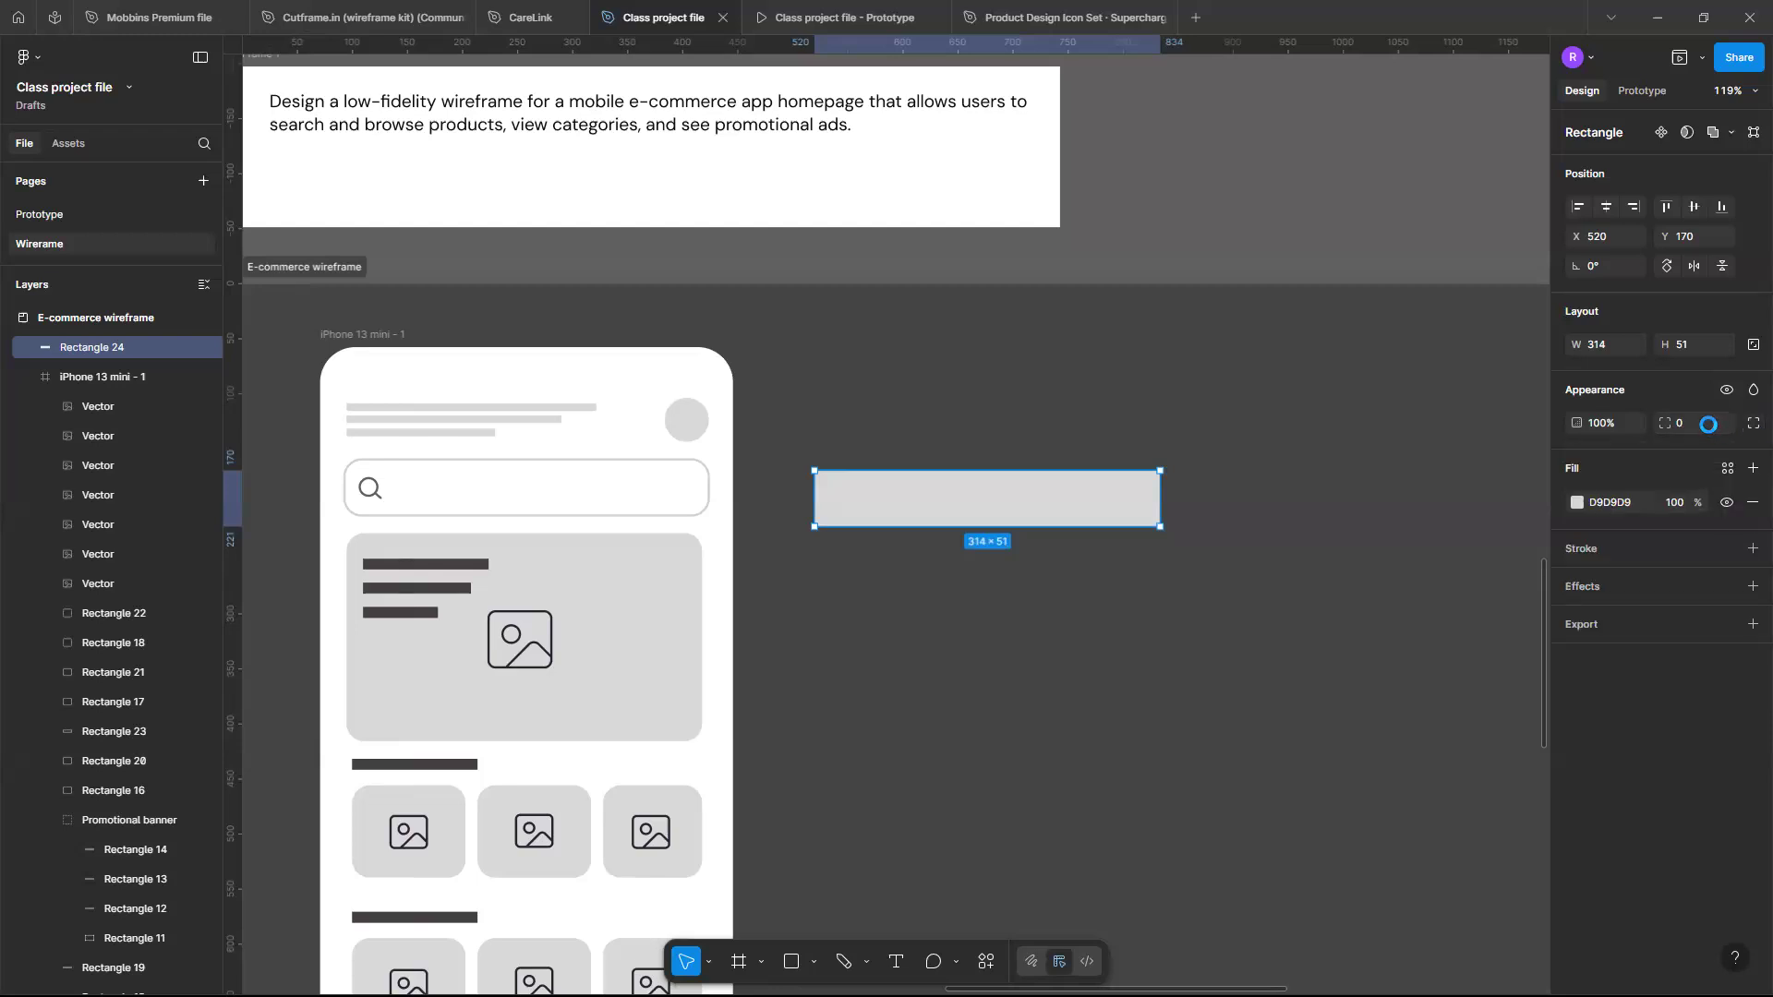
click(1708, 424)
text(32)
key(Return)
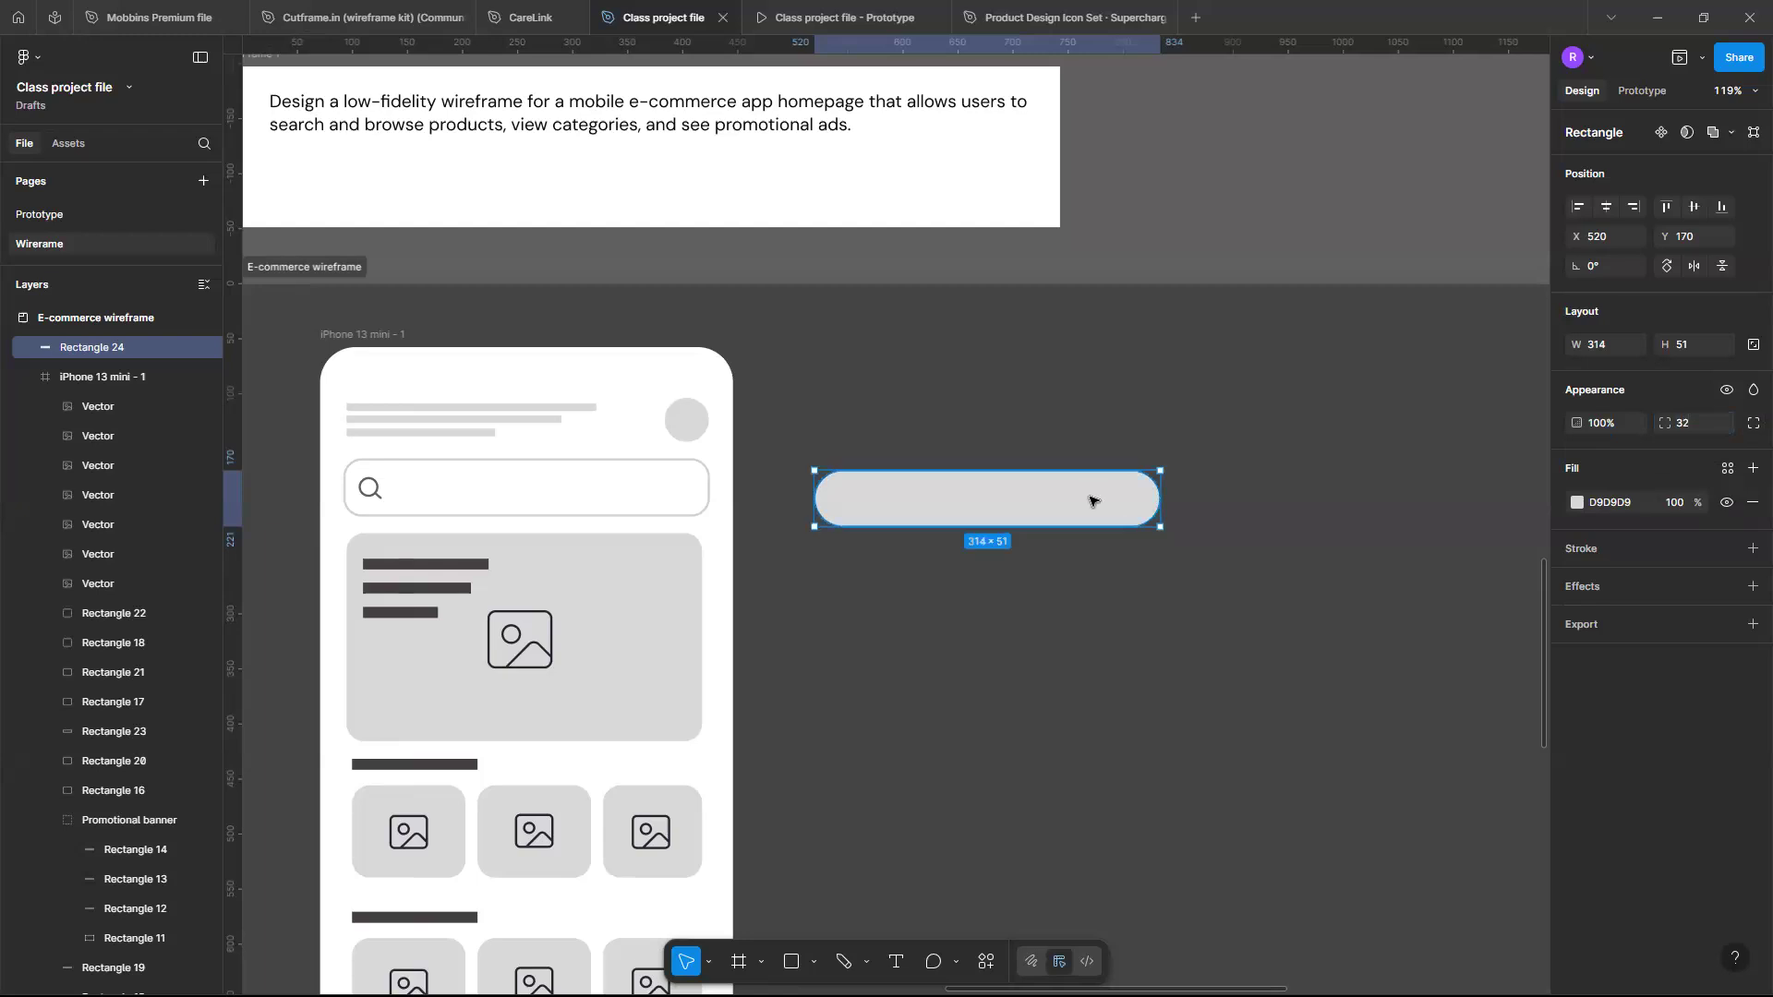
- Change the new rectangle's fill colour to white FFFFFF
scroll(1088, 498, left, 2)
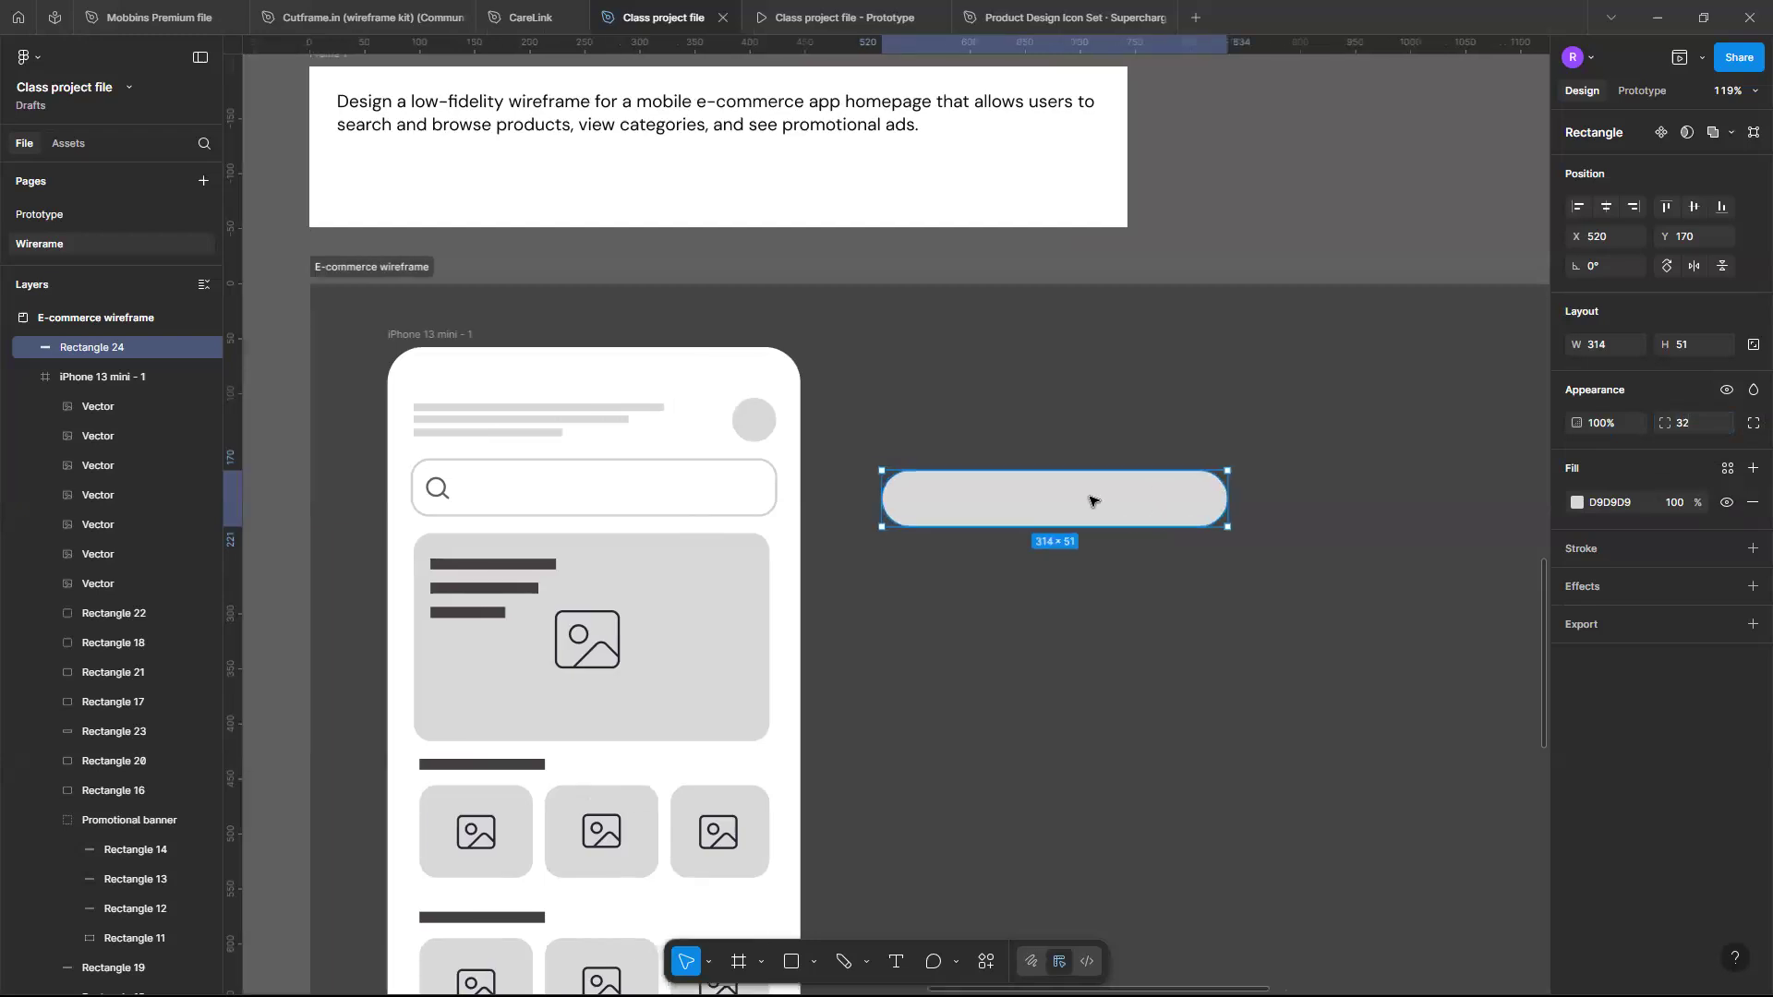
click(1577, 504)
drag(1365, 609, 1221, 434)
click(1221, 450)
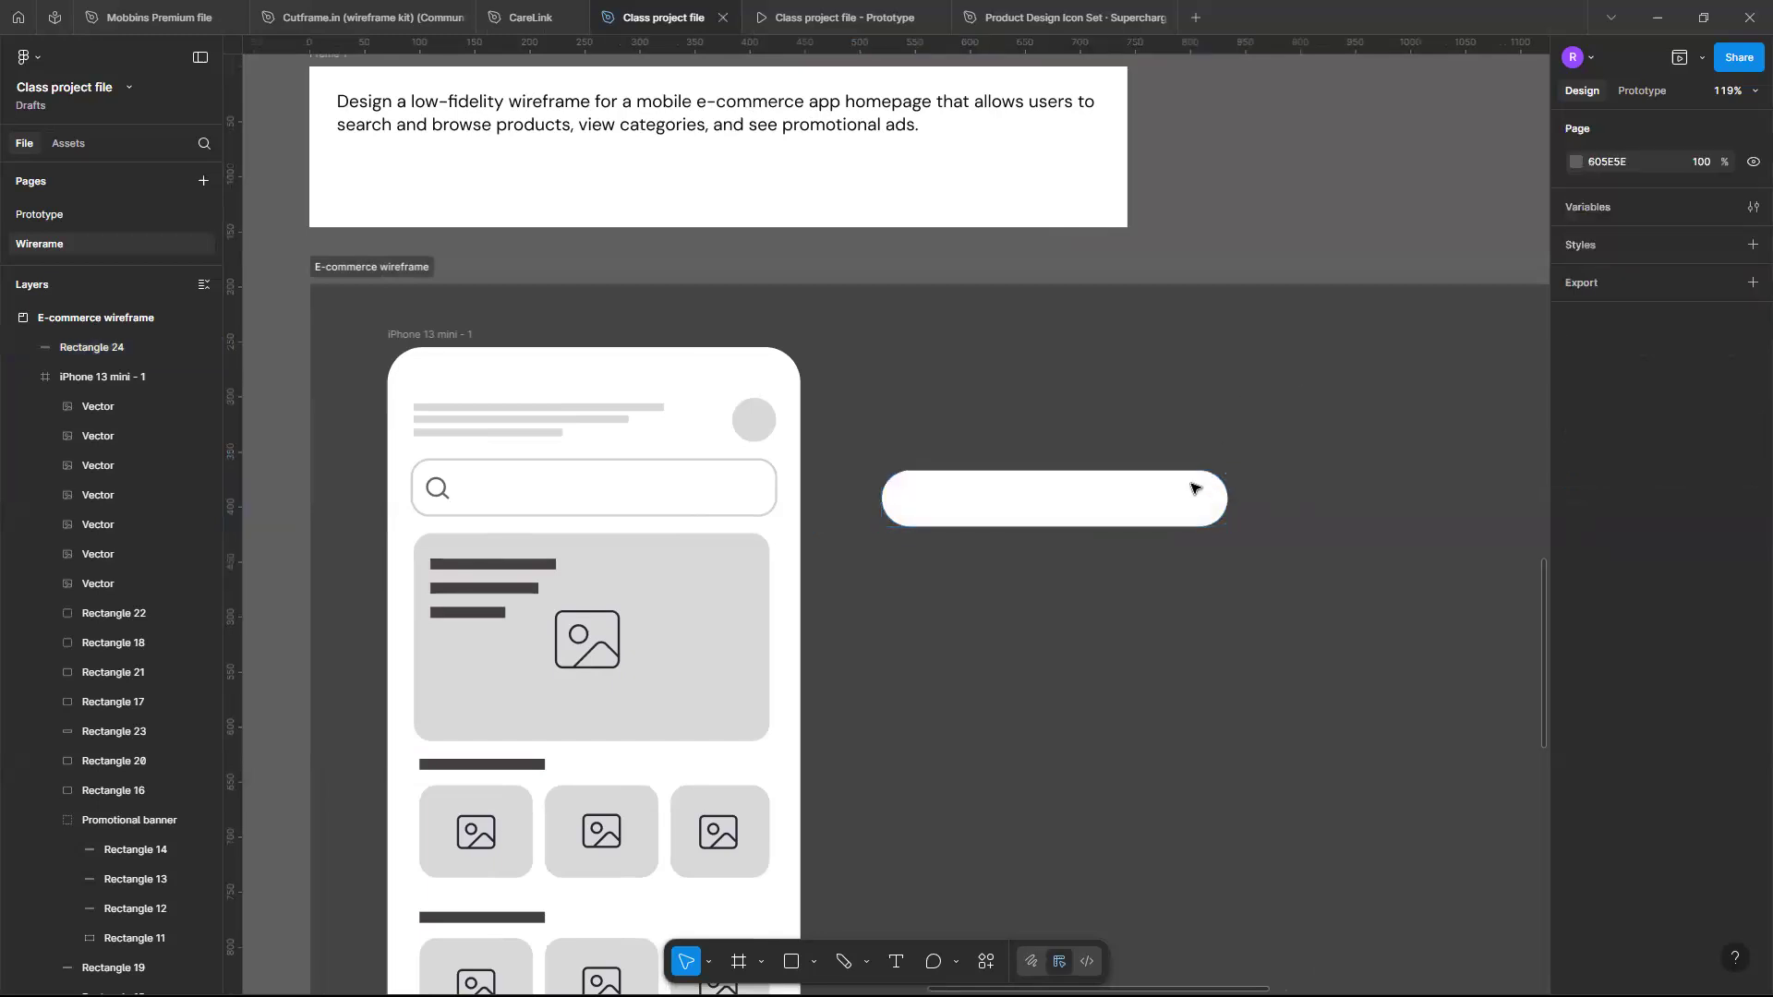
click(1191, 495)
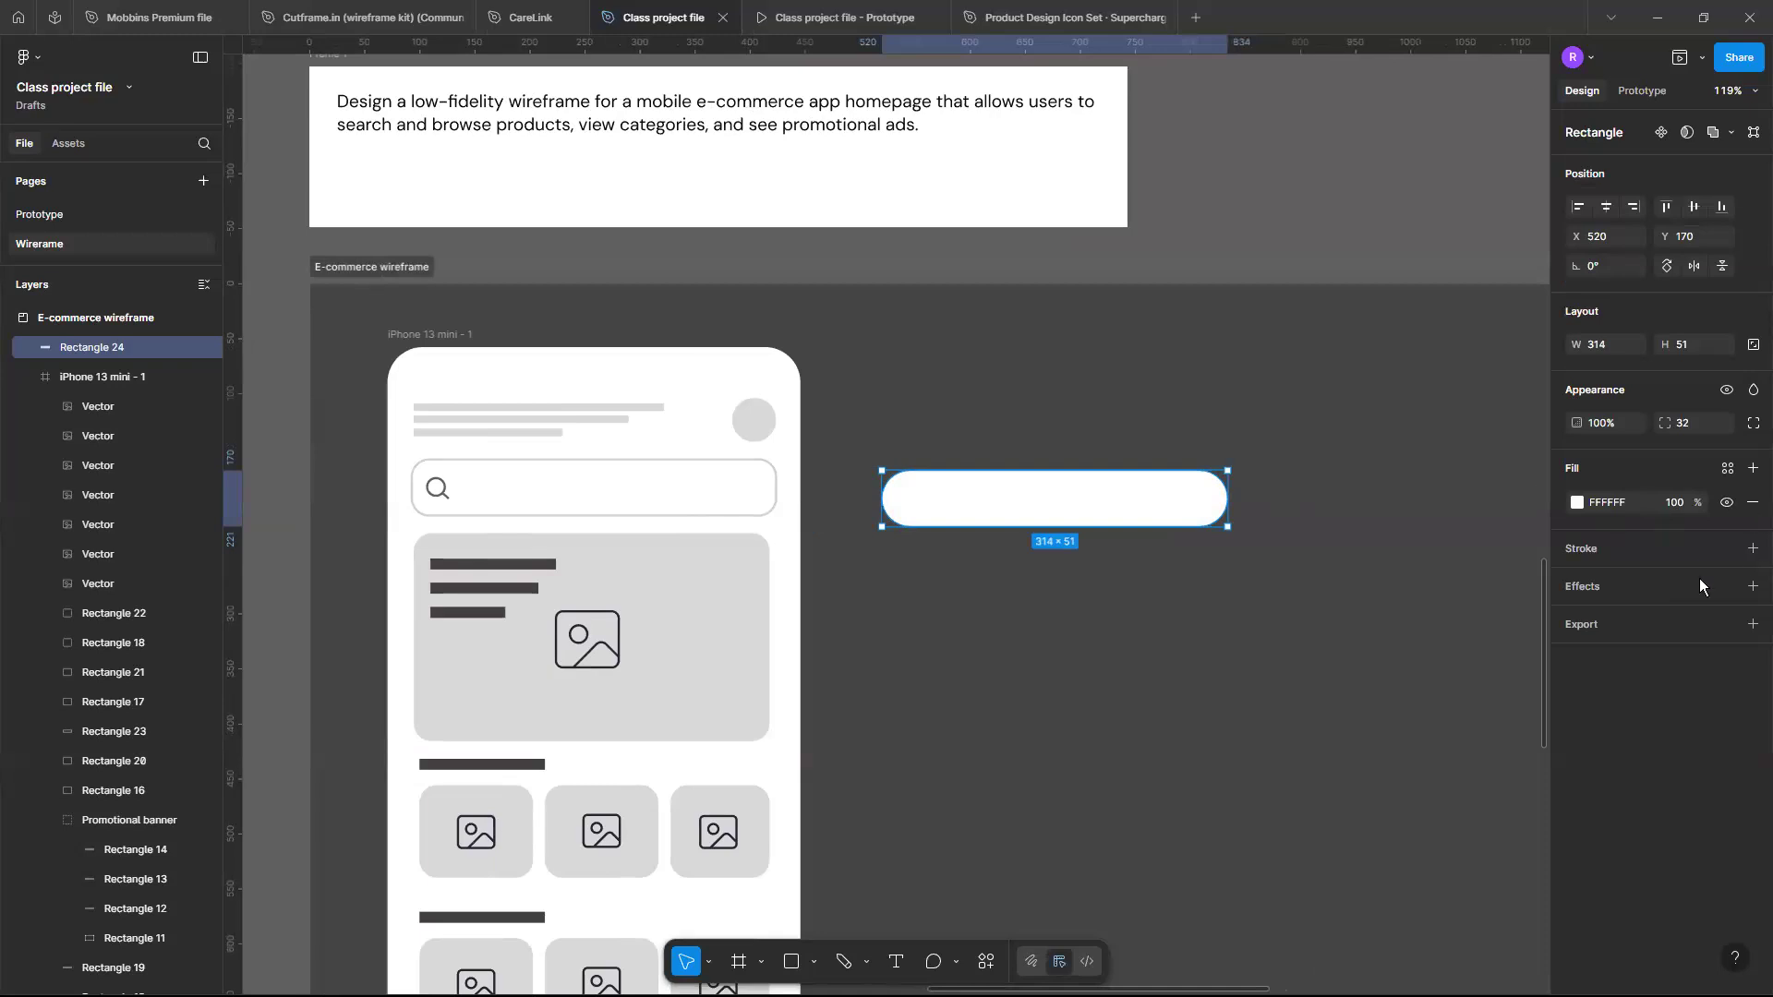
- Add a stroke to the rounded rectangle and set its weight to 2
click(1752, 550)
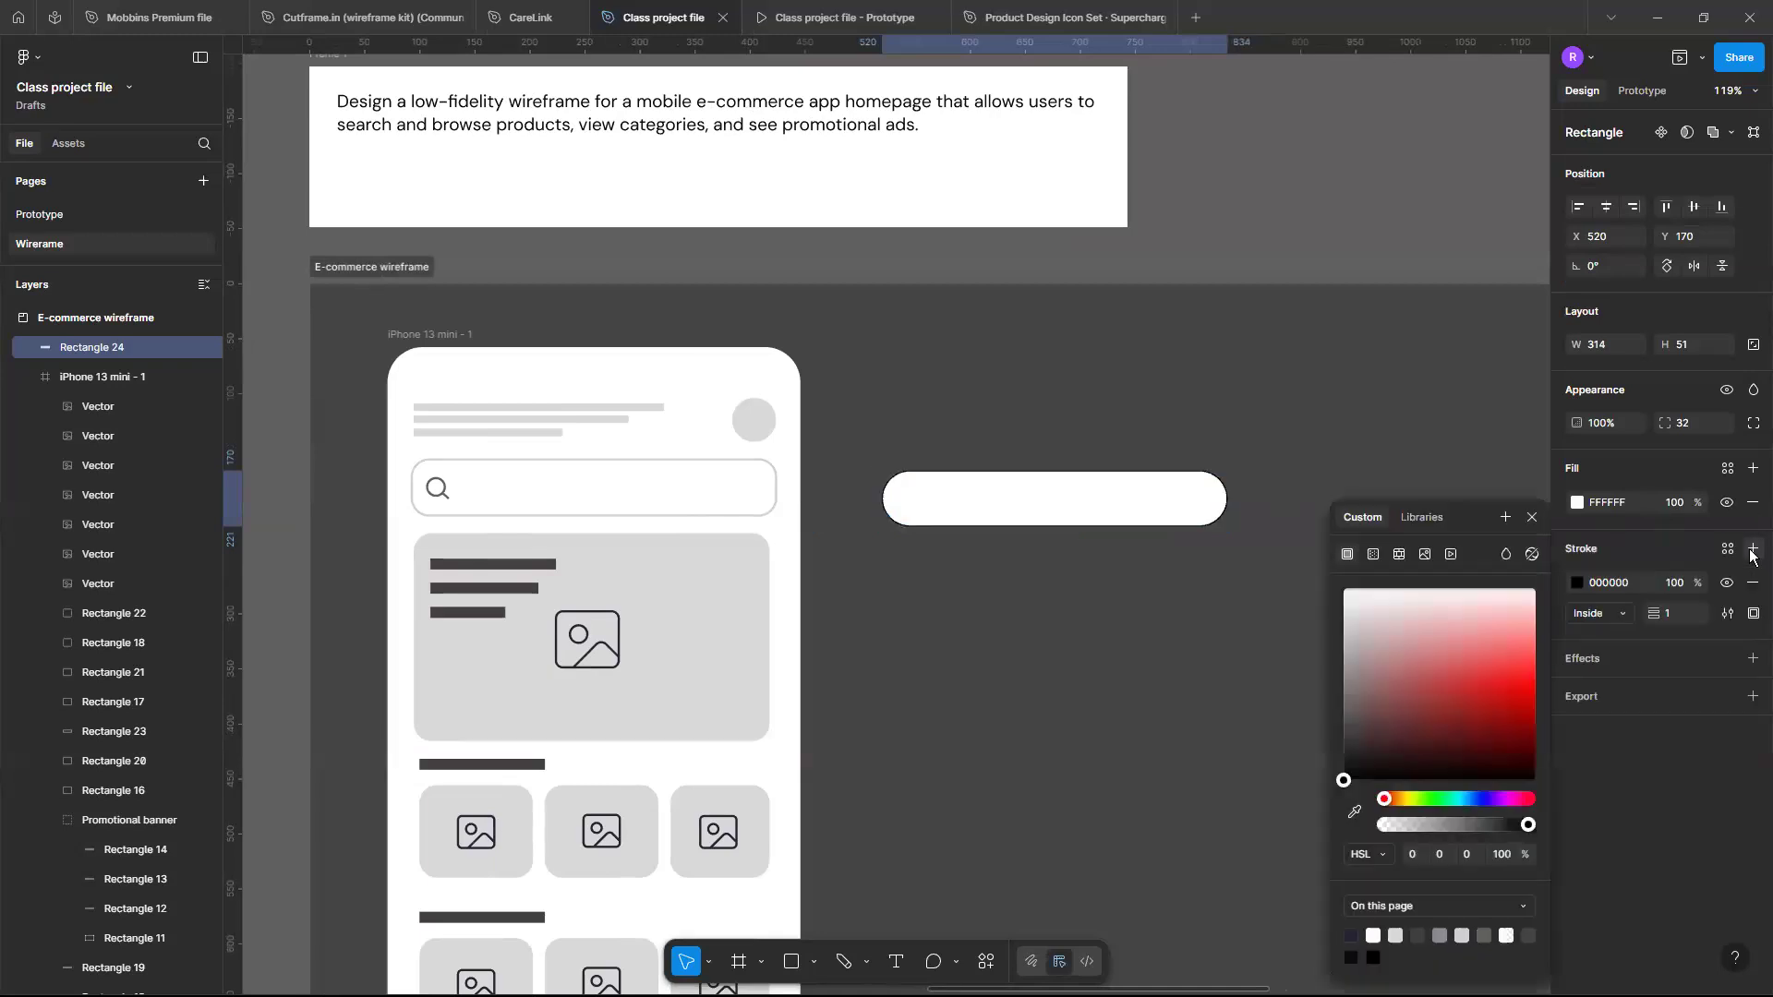
click(1679, 615)
text(2)
key(Return)
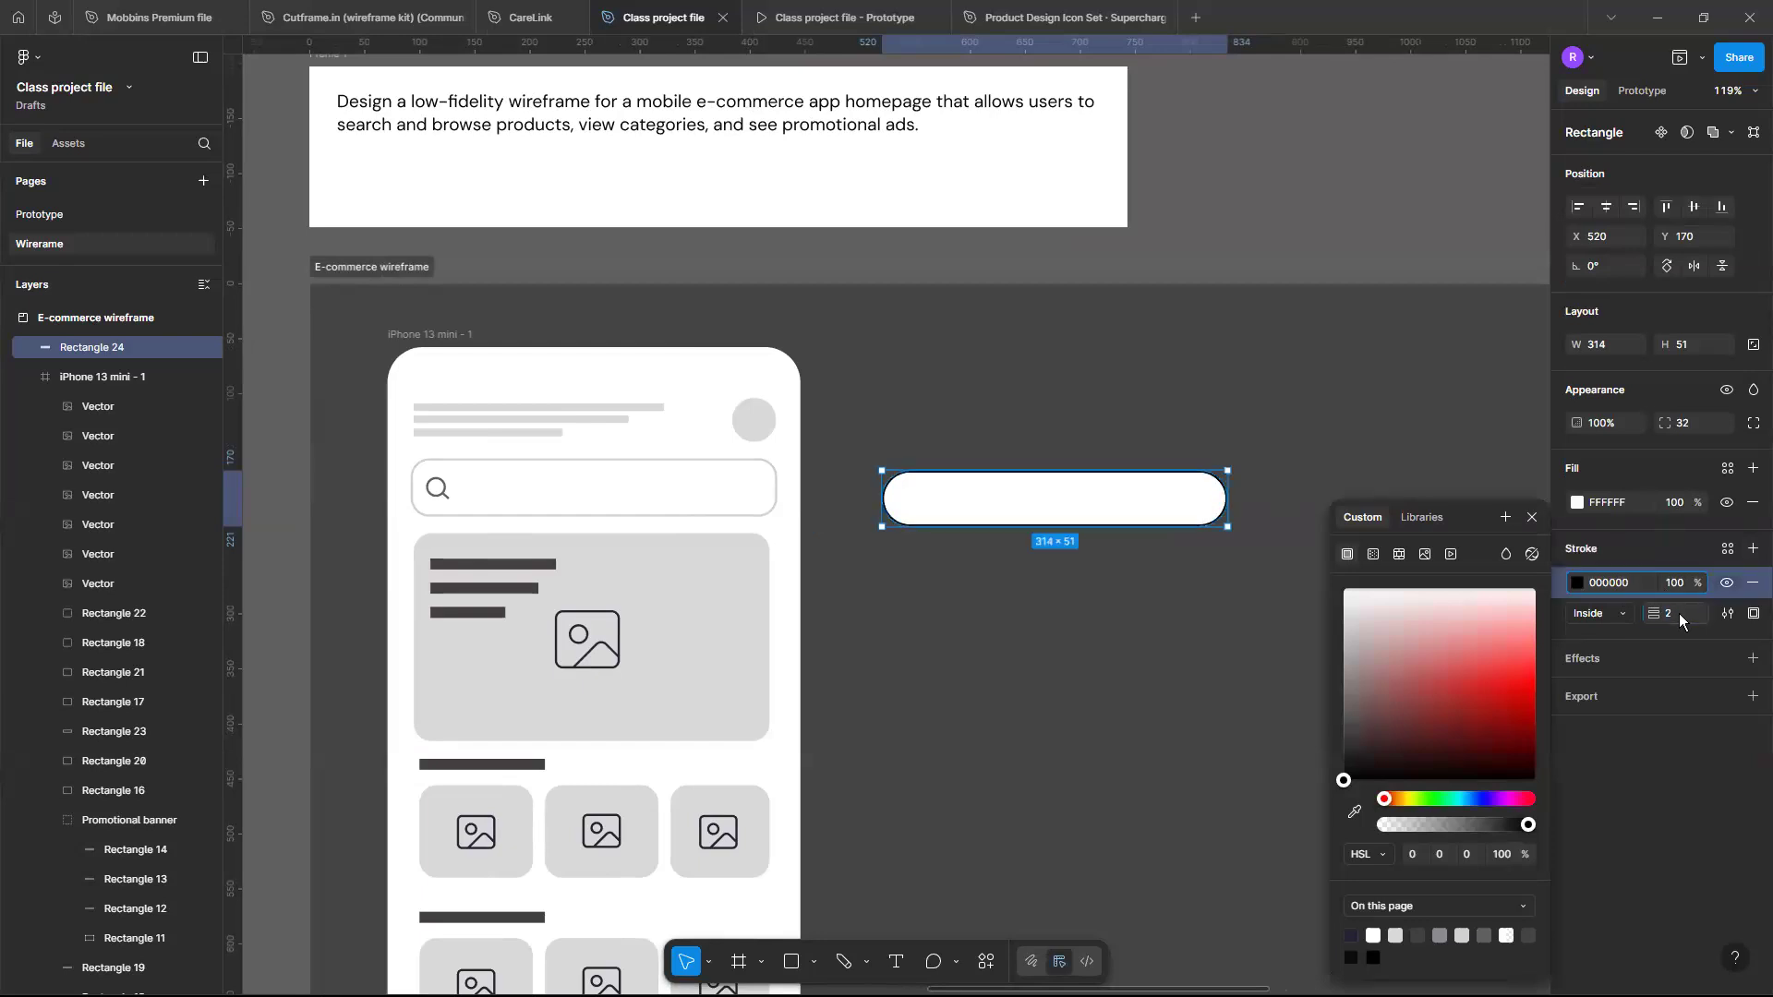
- Darken the rectangle's stroke colour to near-black 141414
click(1576, 585)
click(1576, 585)
drag(1352, 751, 1350, 717)
drag(1335, 781, 1338, 744)
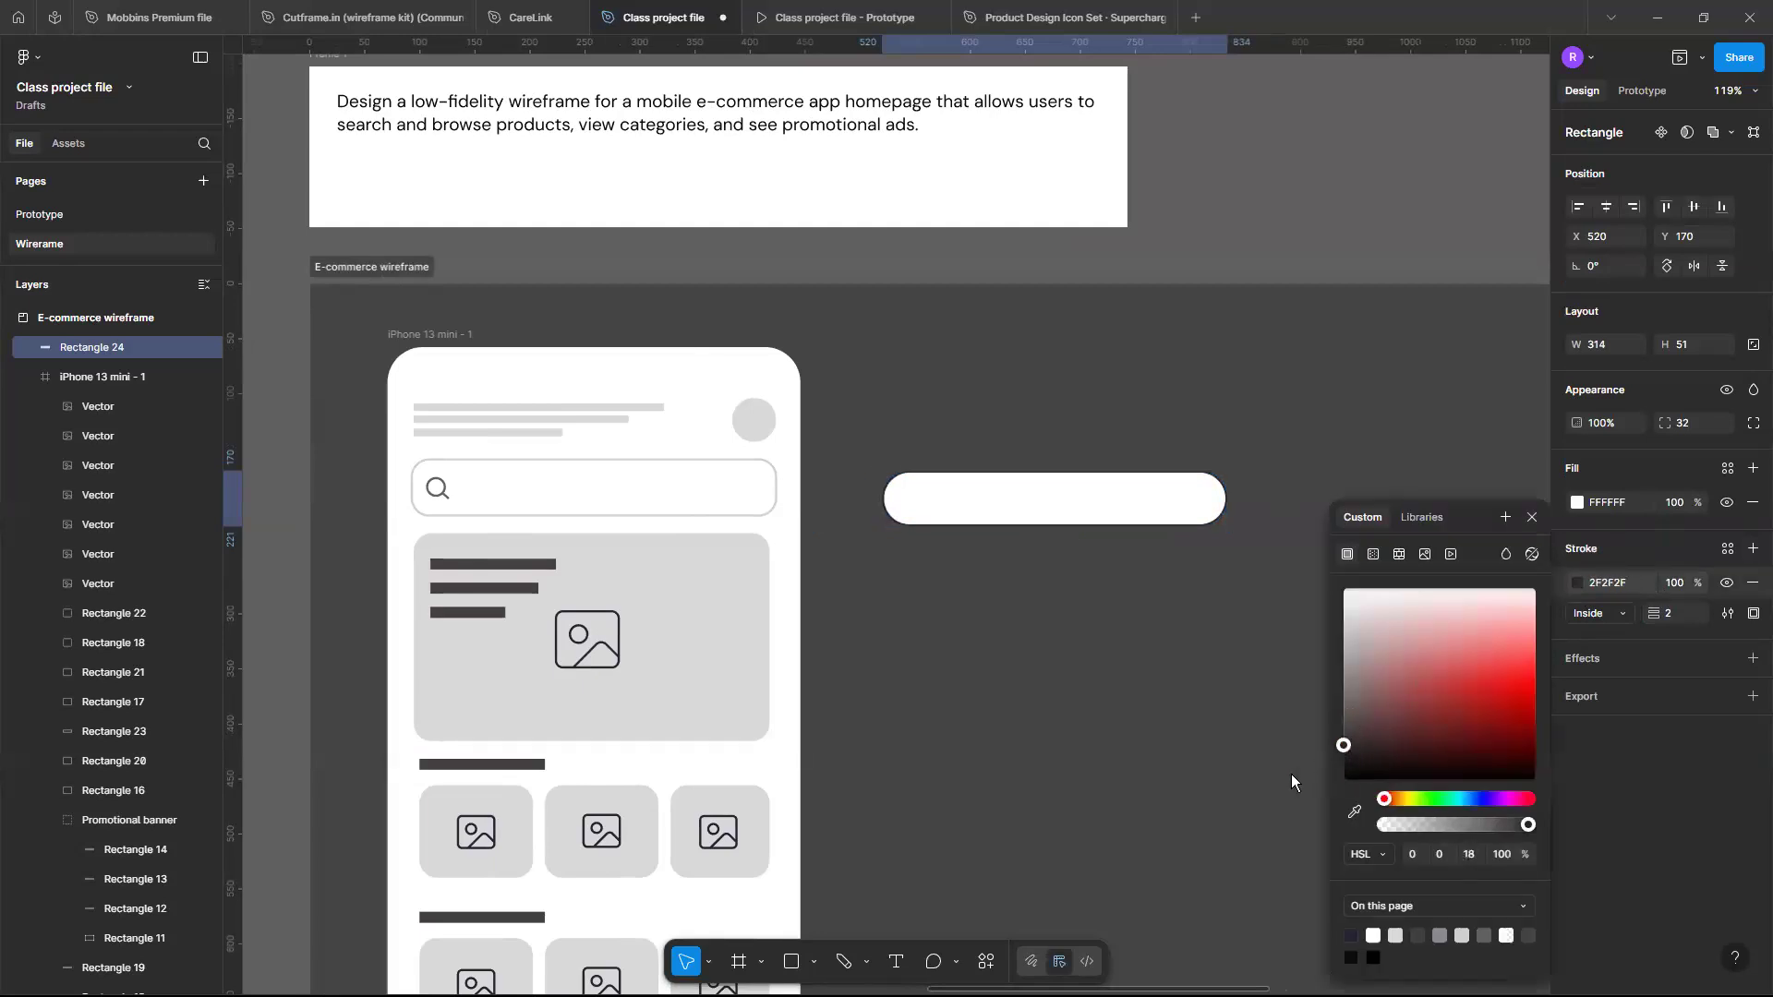
click(1170, 339)
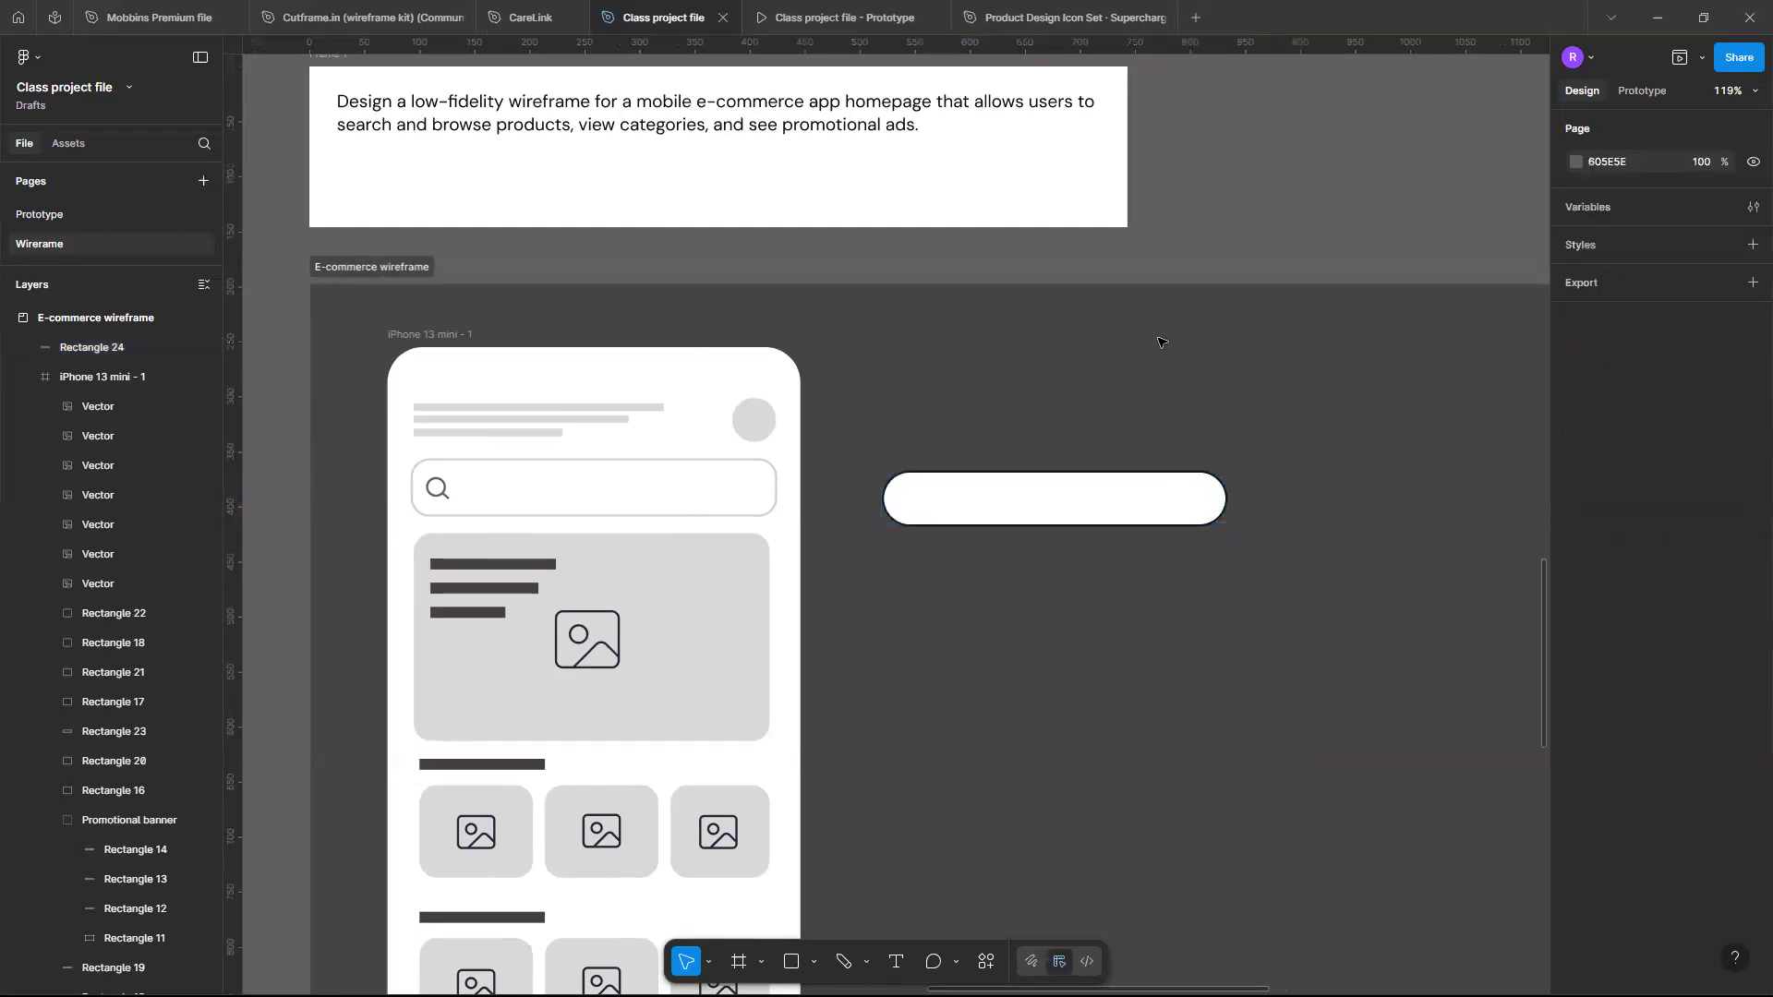
click(1174, 501)
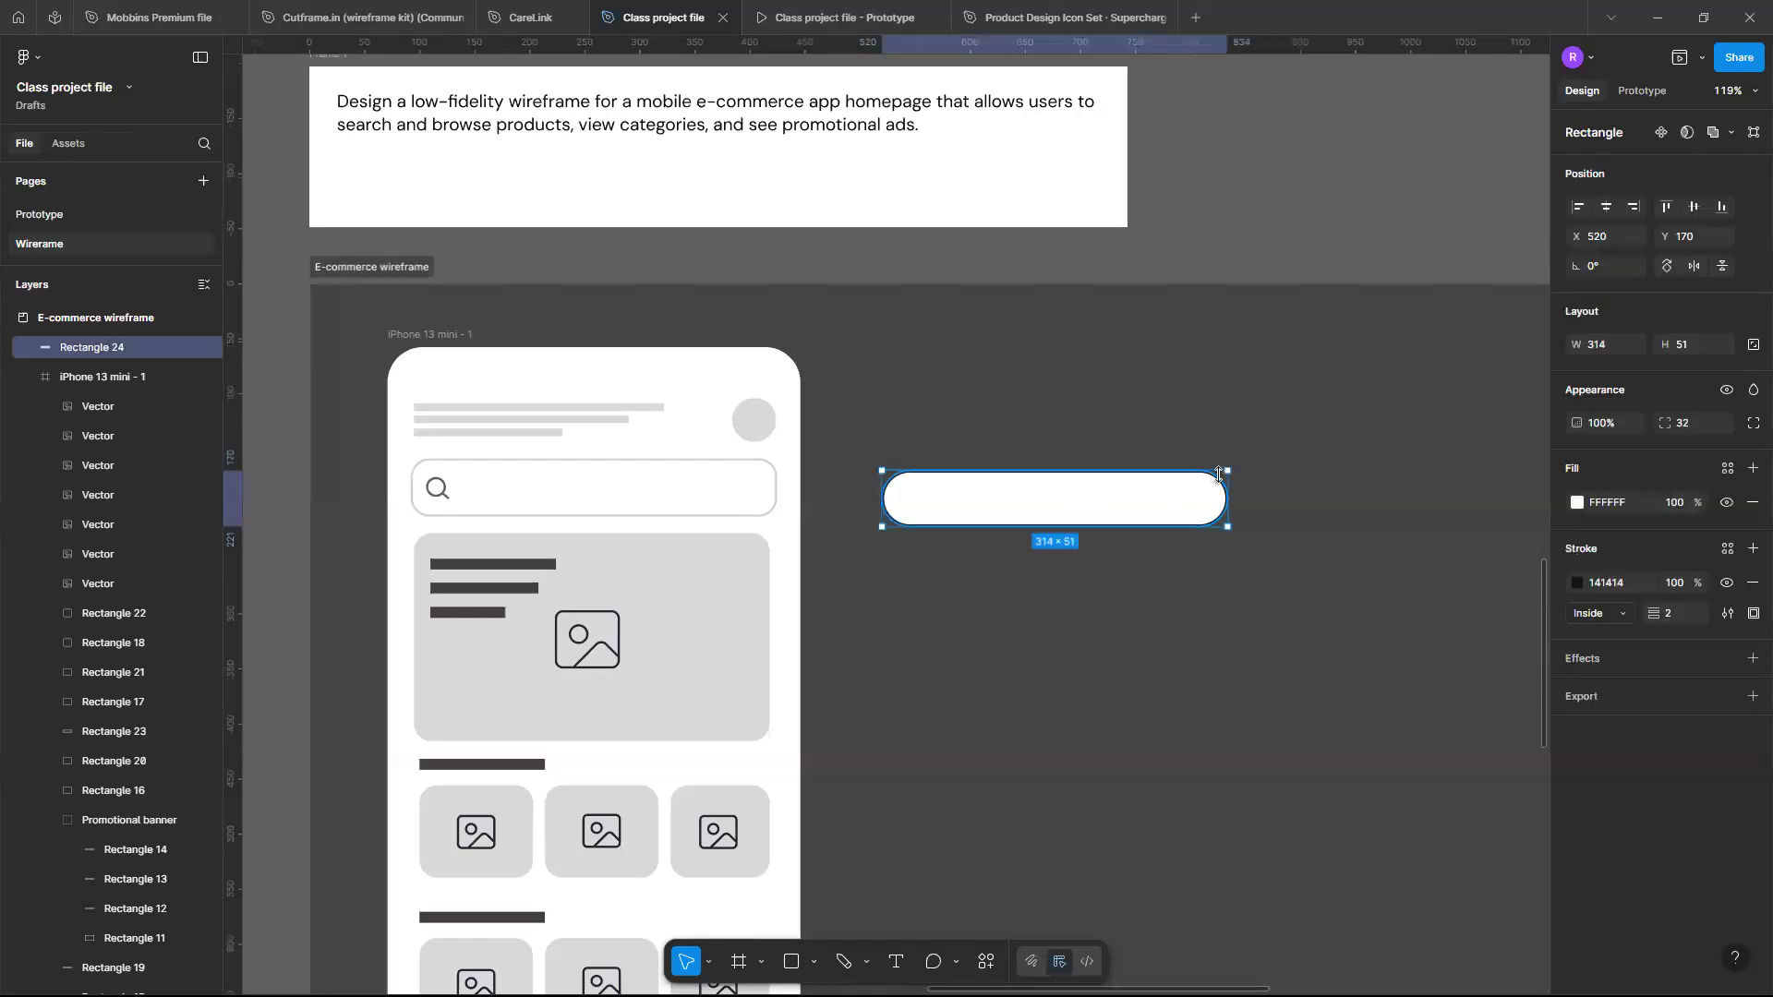
- Compare with the search bar and remove the rounded rectangle's fill entirely
scroll(942, 474, left, 3)
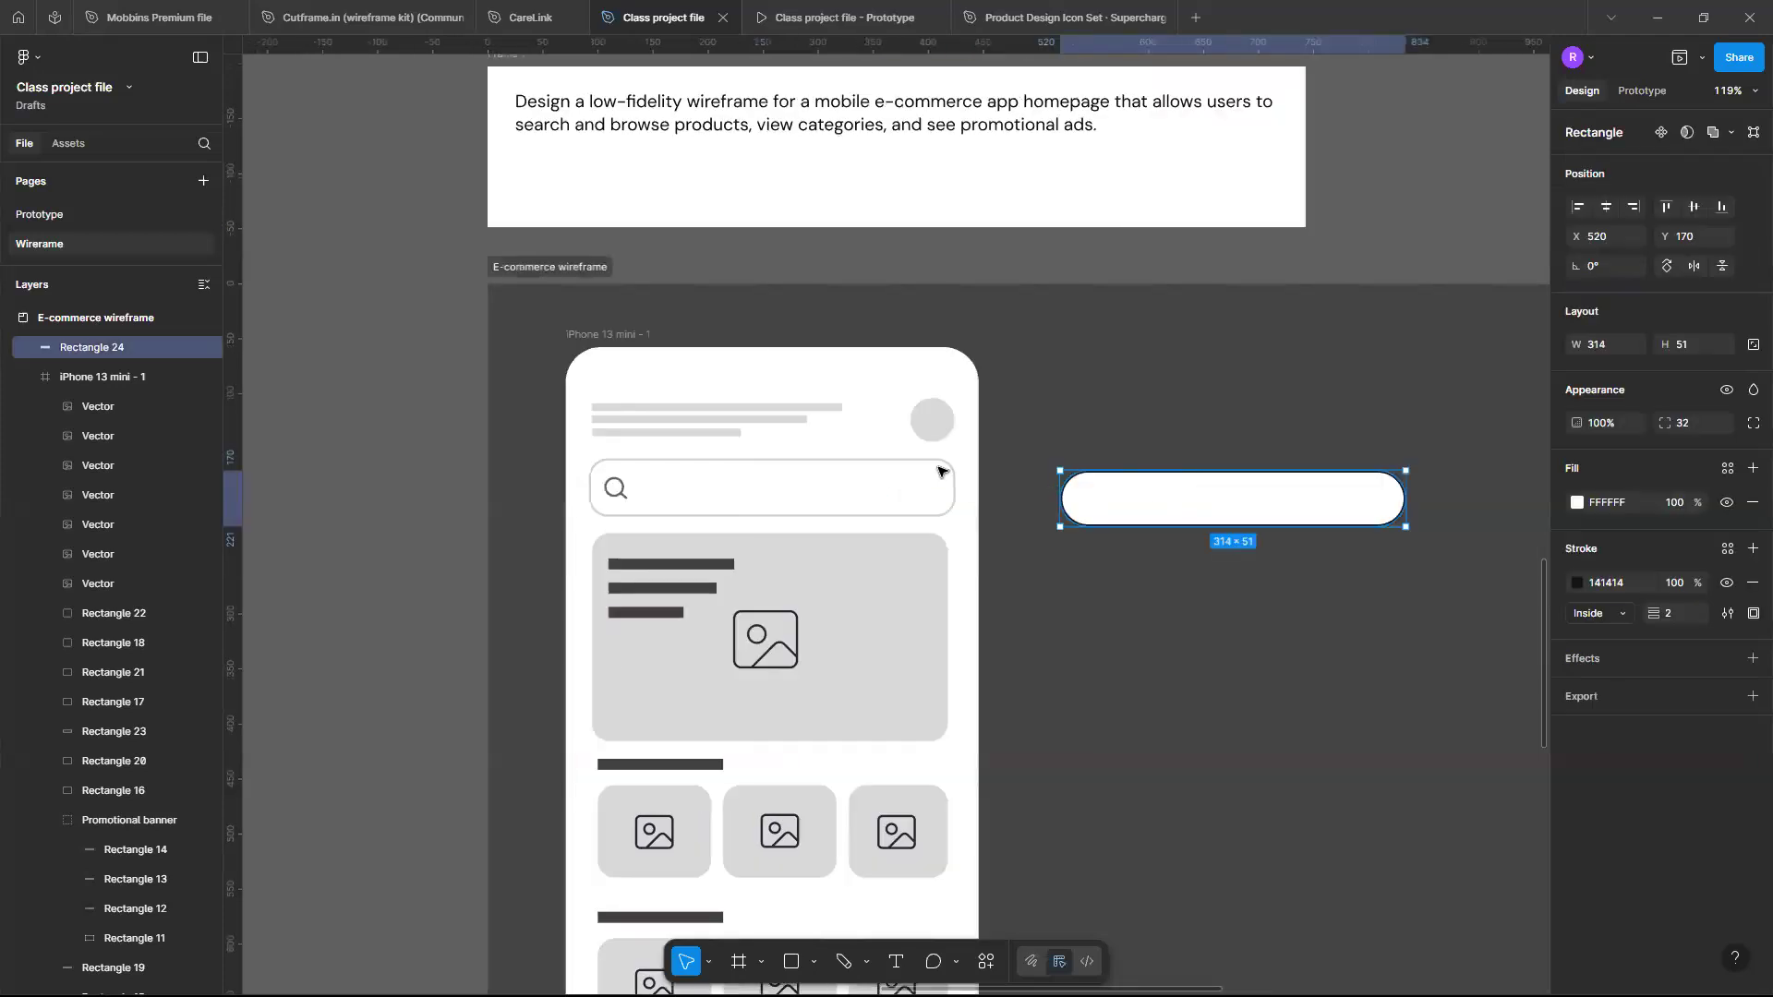
click(945, 471)
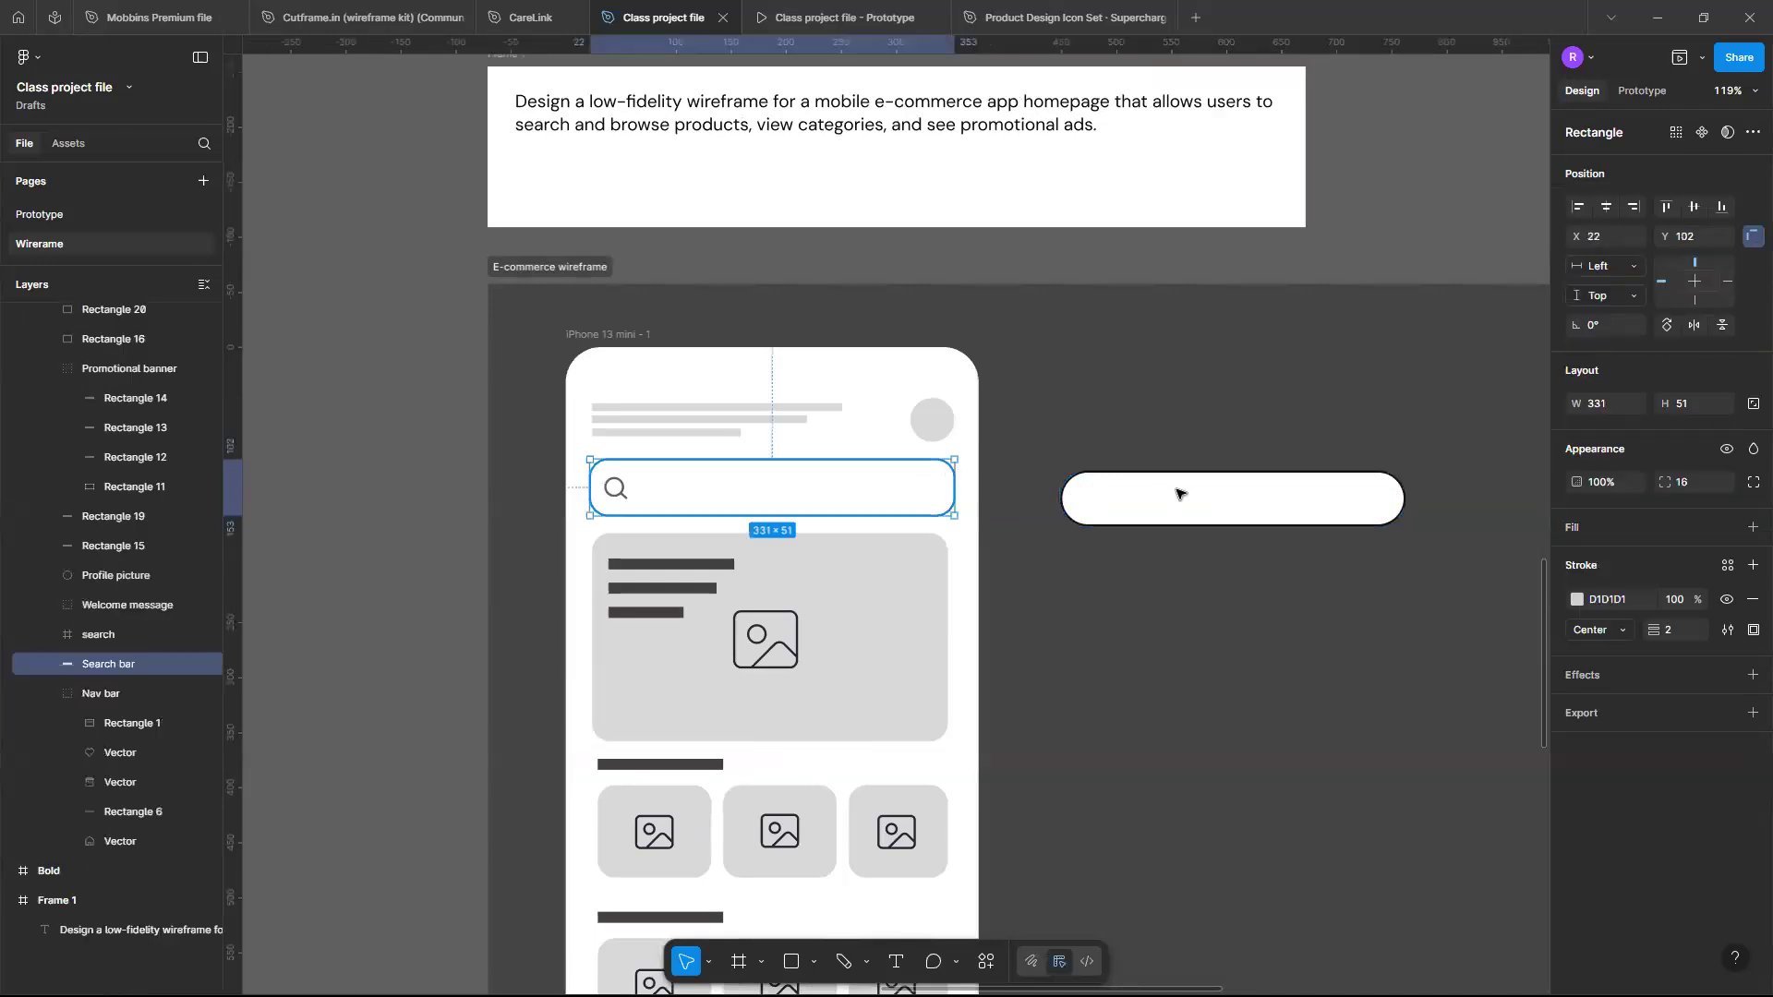
click(1188, 495)
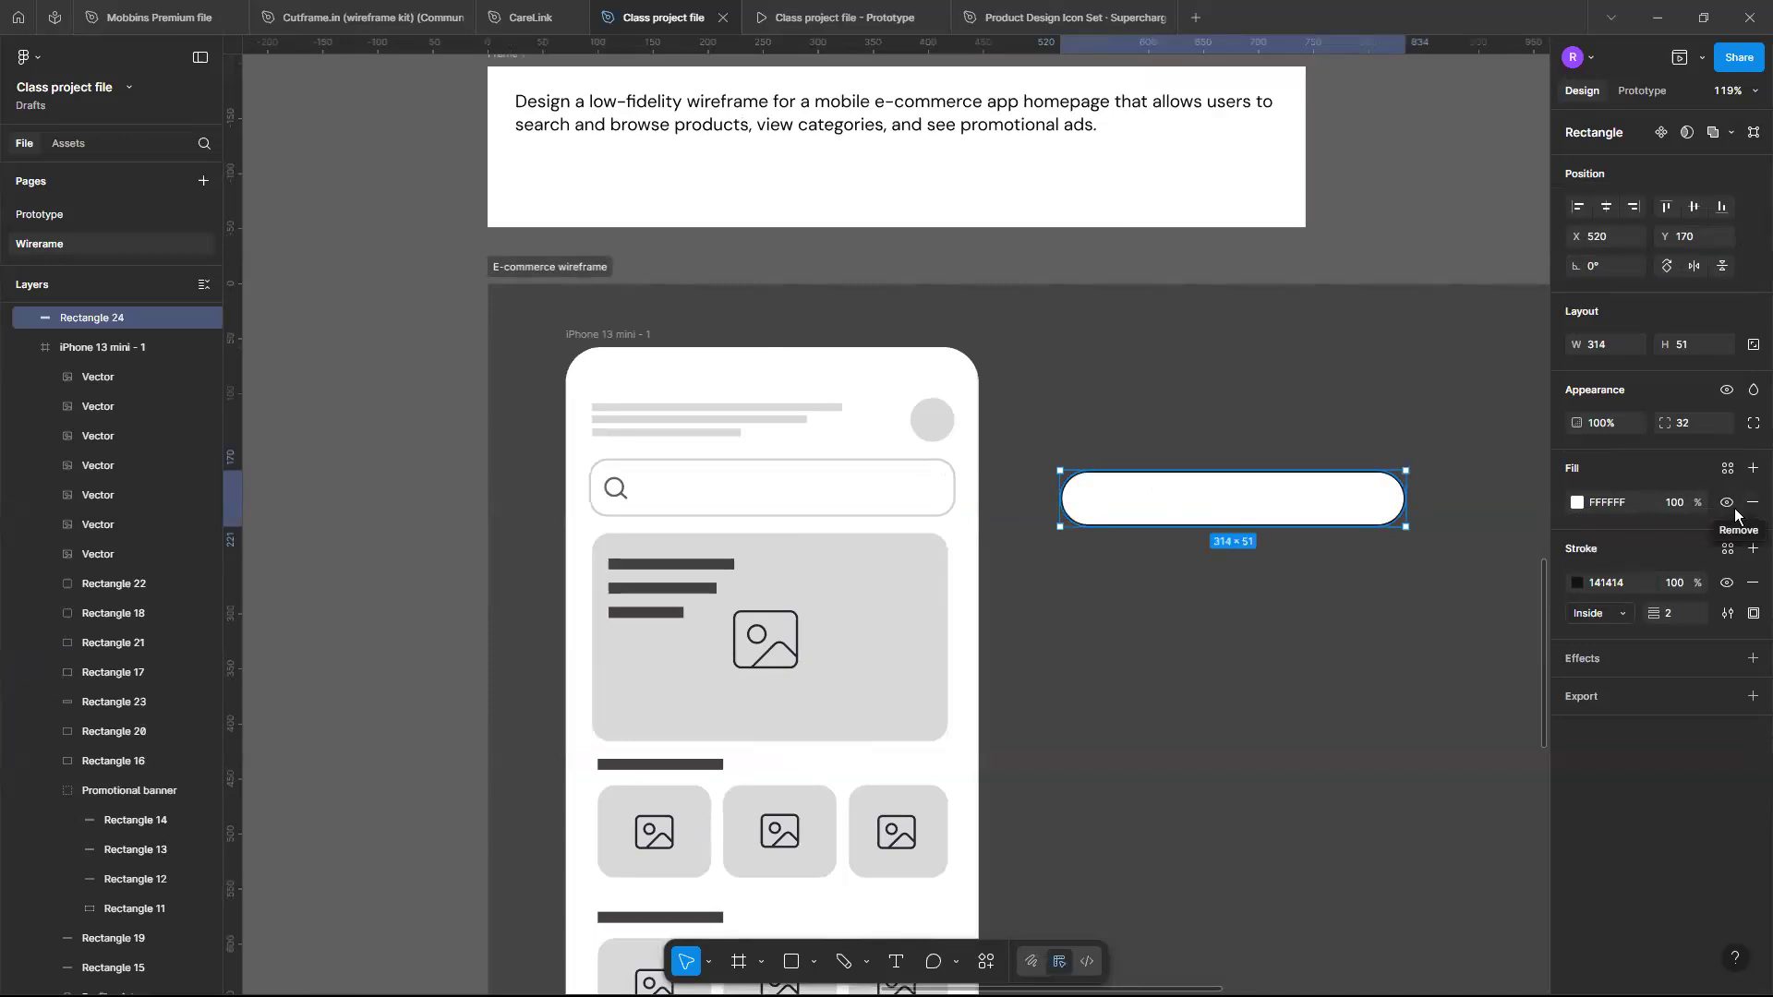
click(1726, 503)
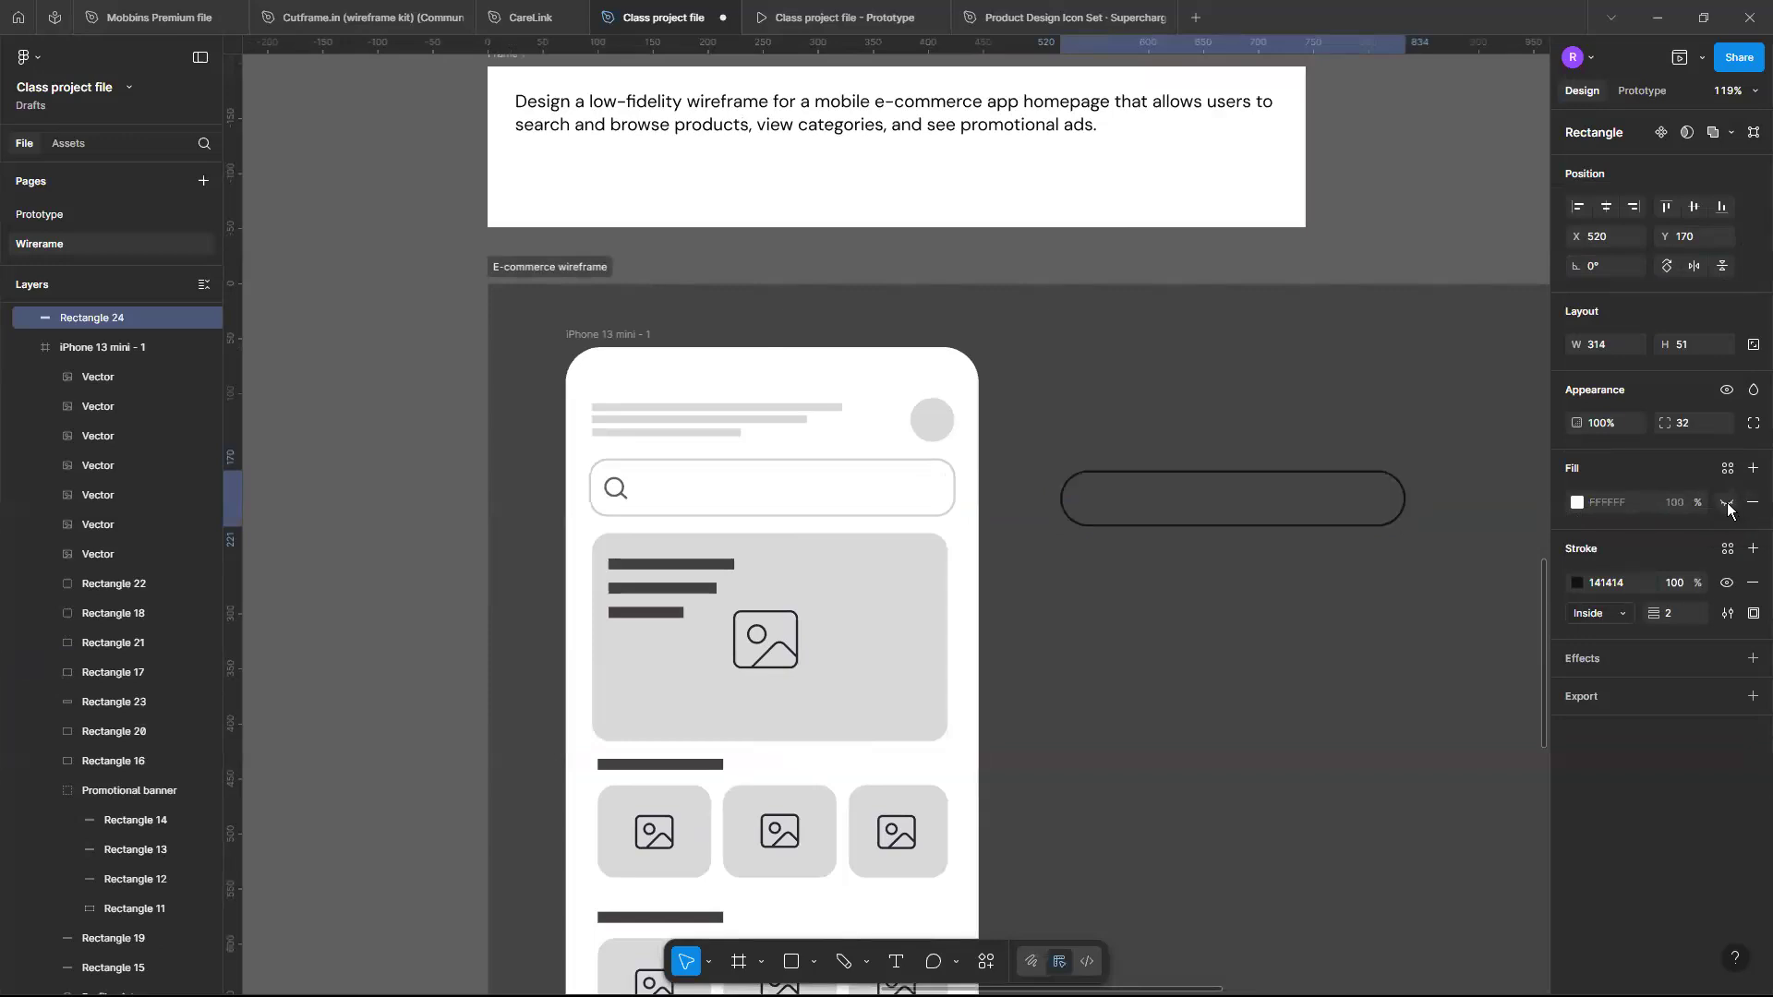
click(1754, 503)
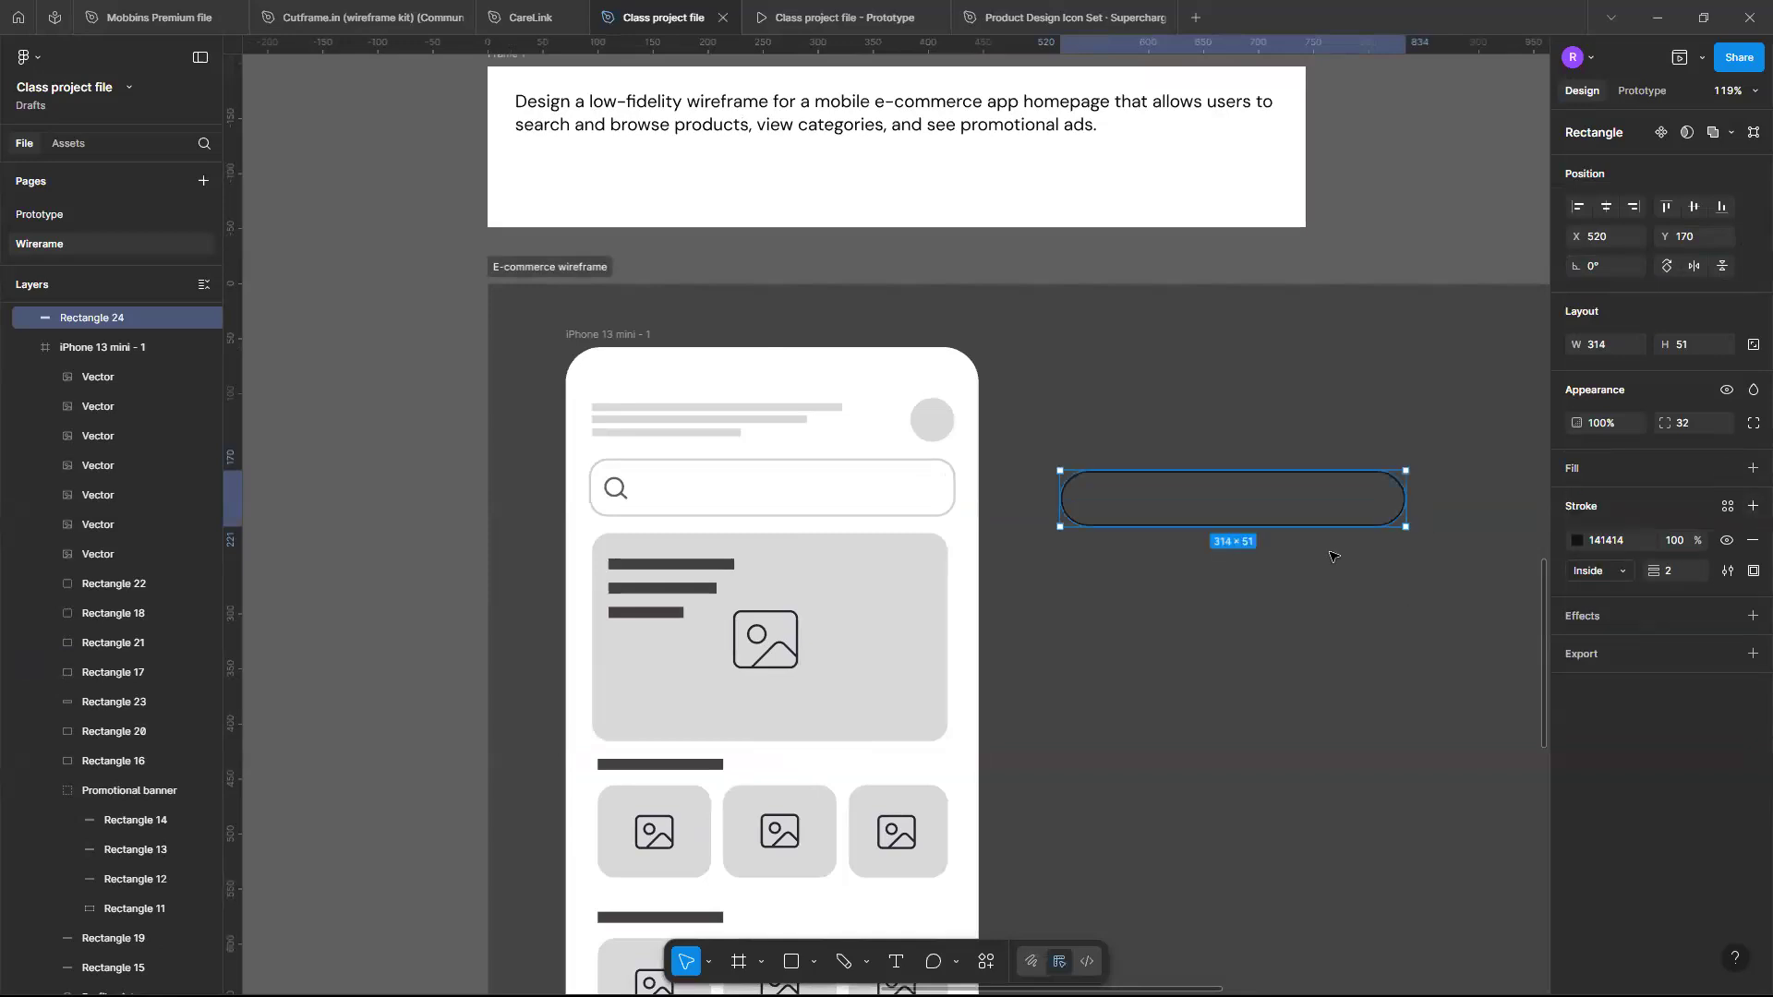
key(Escape)
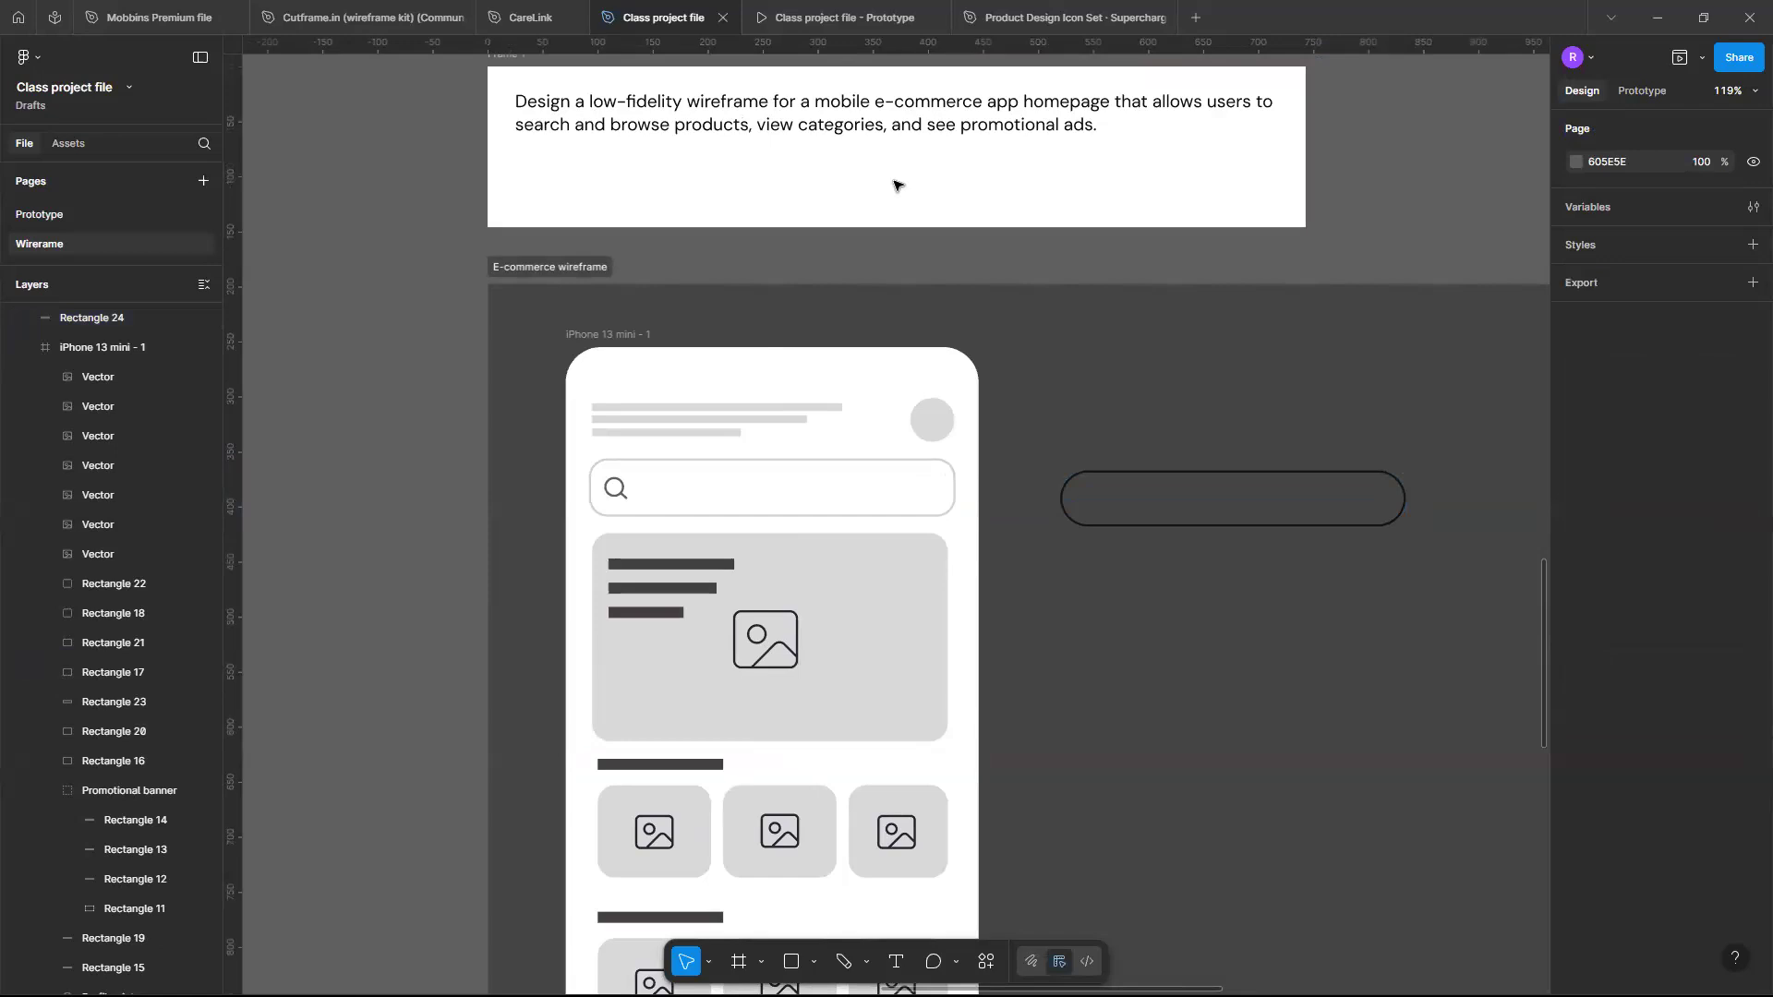
- Duplicate the movie icon in the Bold icon set and move the copy just above the original
scroll(1114, 438, down, 5)
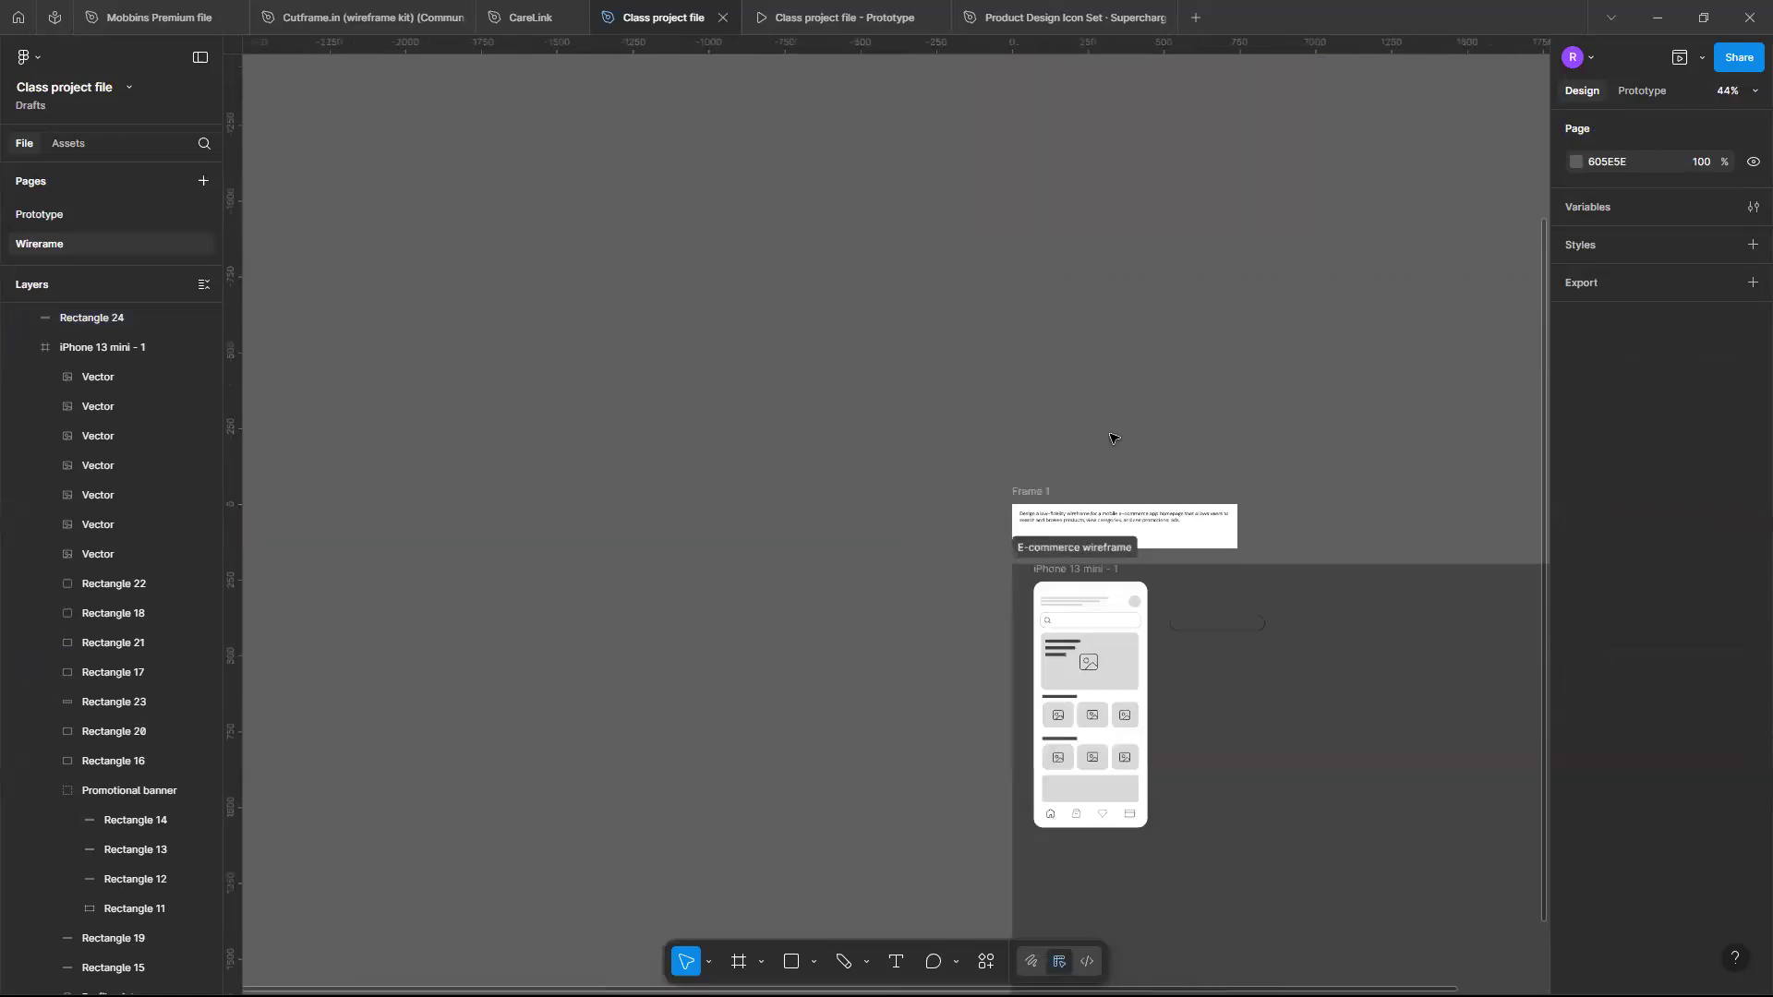
scroll(1114, 437, left, 5)
scroll(1114, 438, up, 3)
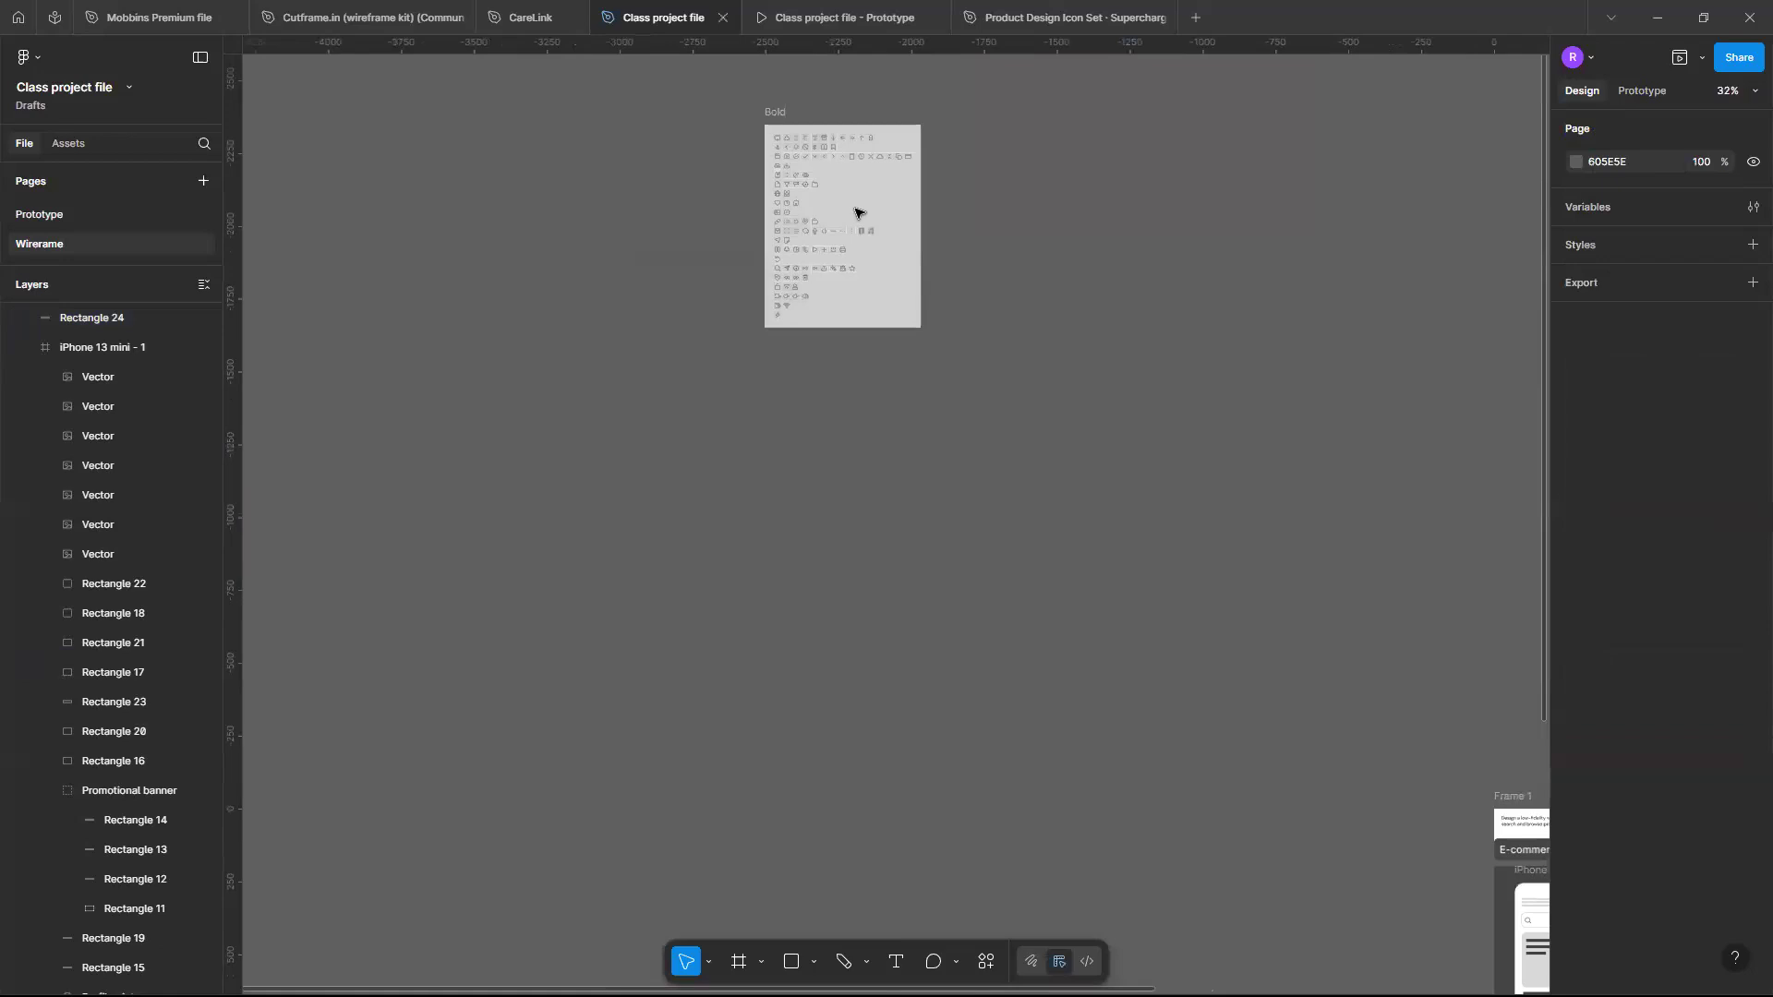
scroll(902, 316, up, 10)
scroll(1064, 312, left, 3)
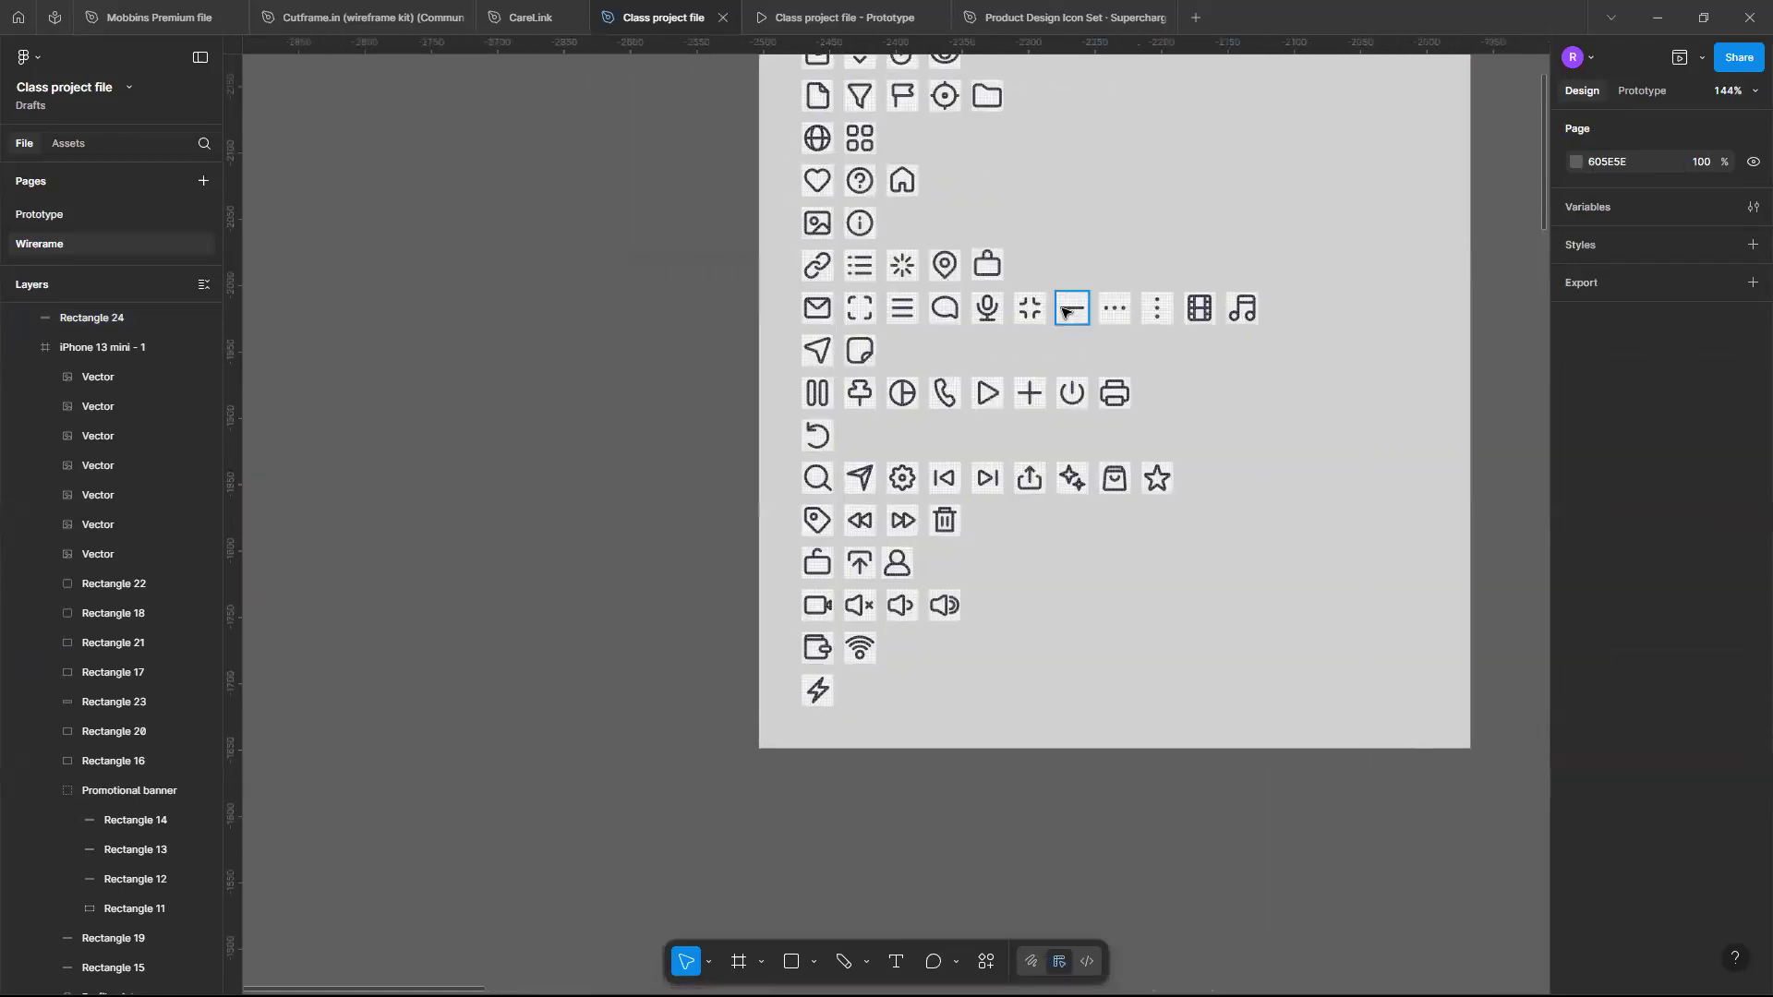
click(1063, 312)
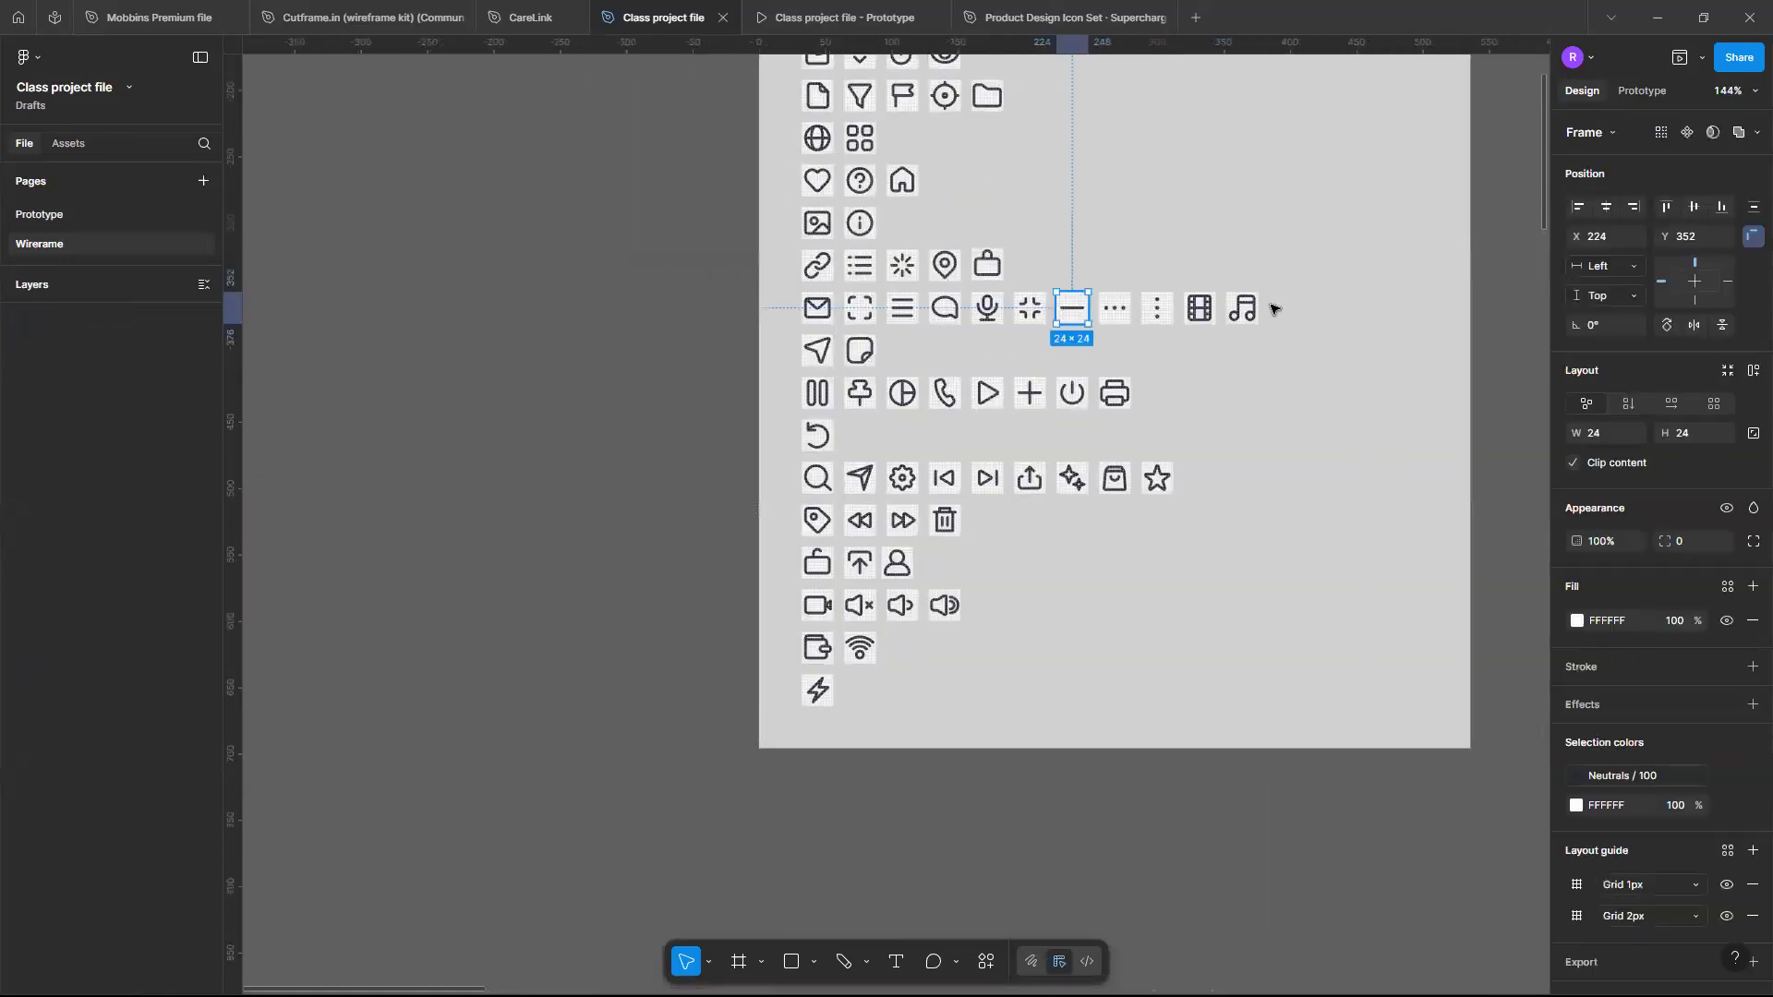
scroll(1266, 306, up, 2)
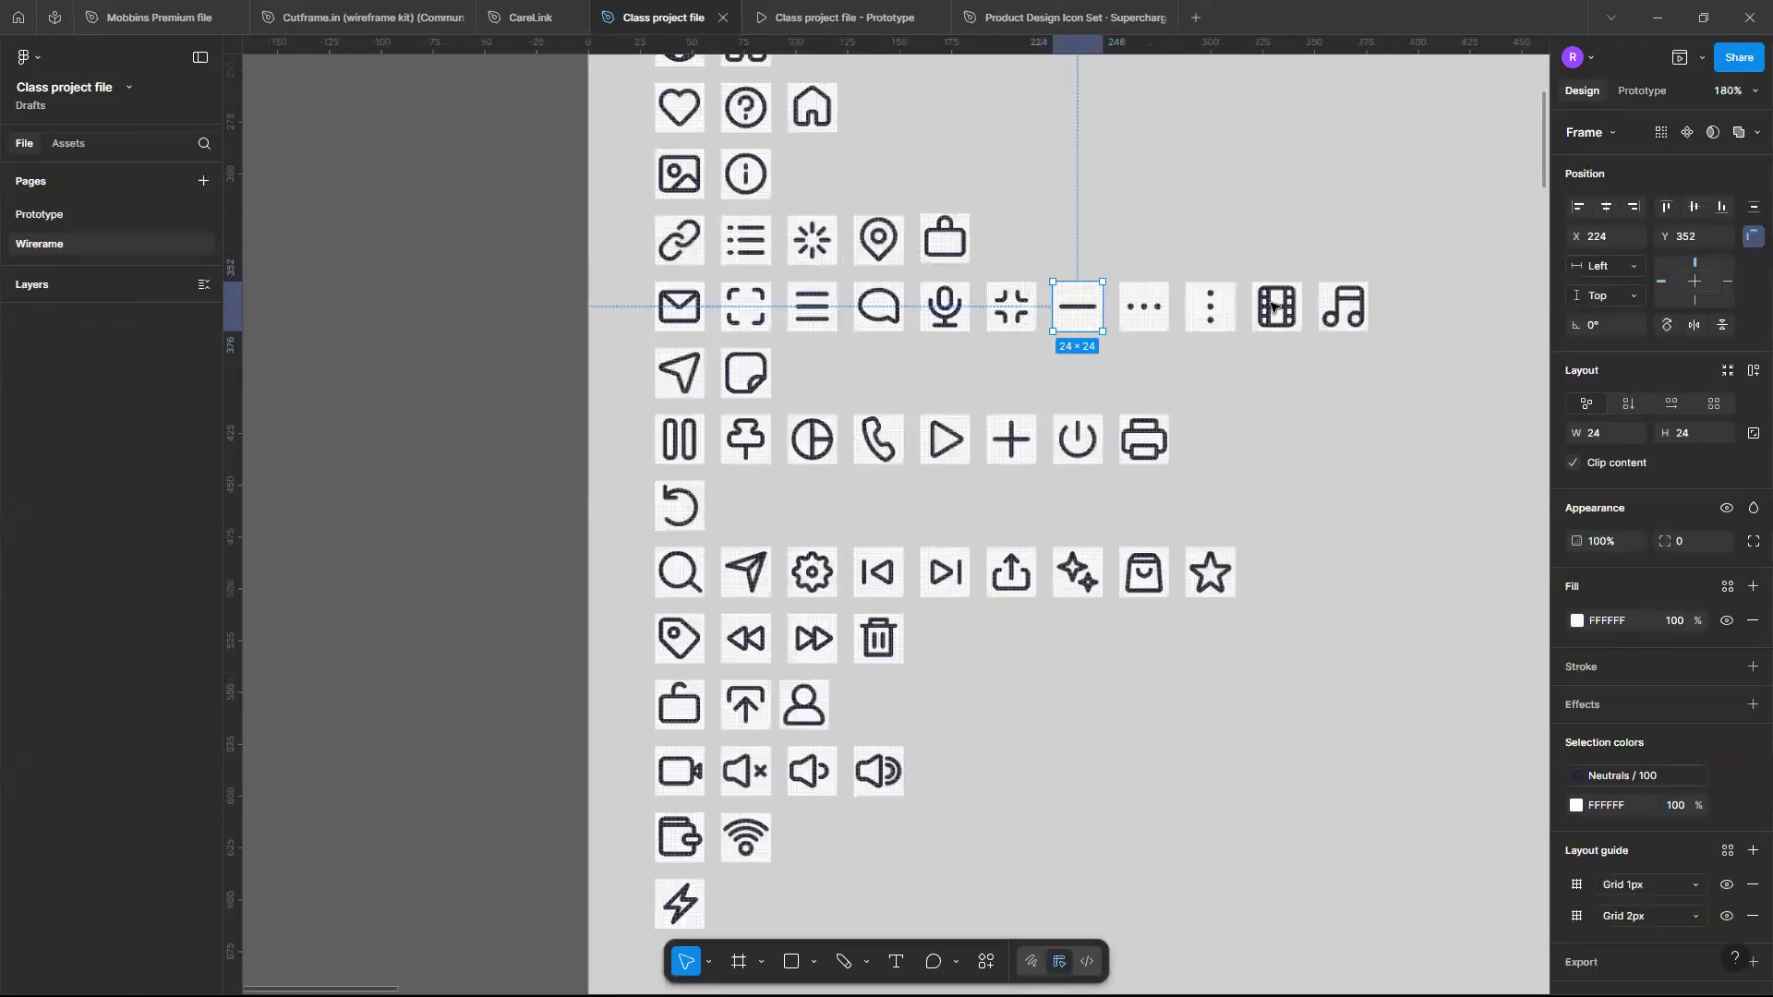
click(1272, 306)
scroll(1272, 306, down, 8)
scroll(1272, 307, up, 5)
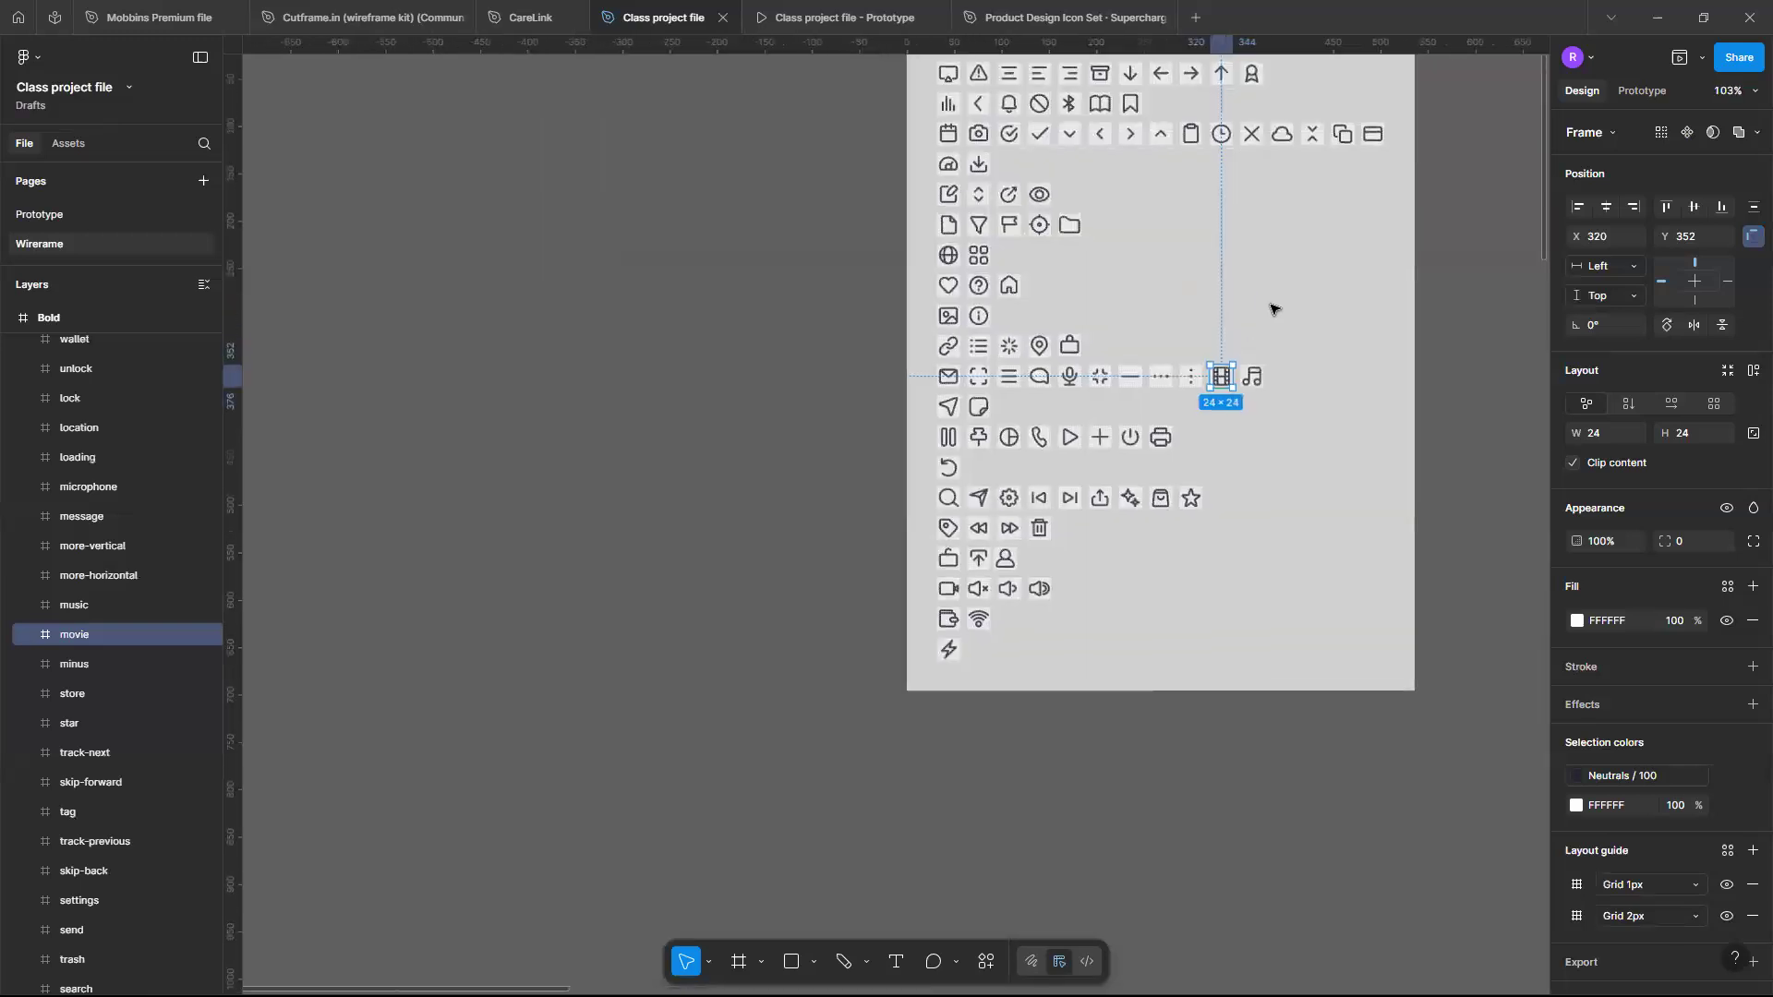
scroll(1271, 306, up, 6)
scroll(1145, 485, up, 6)
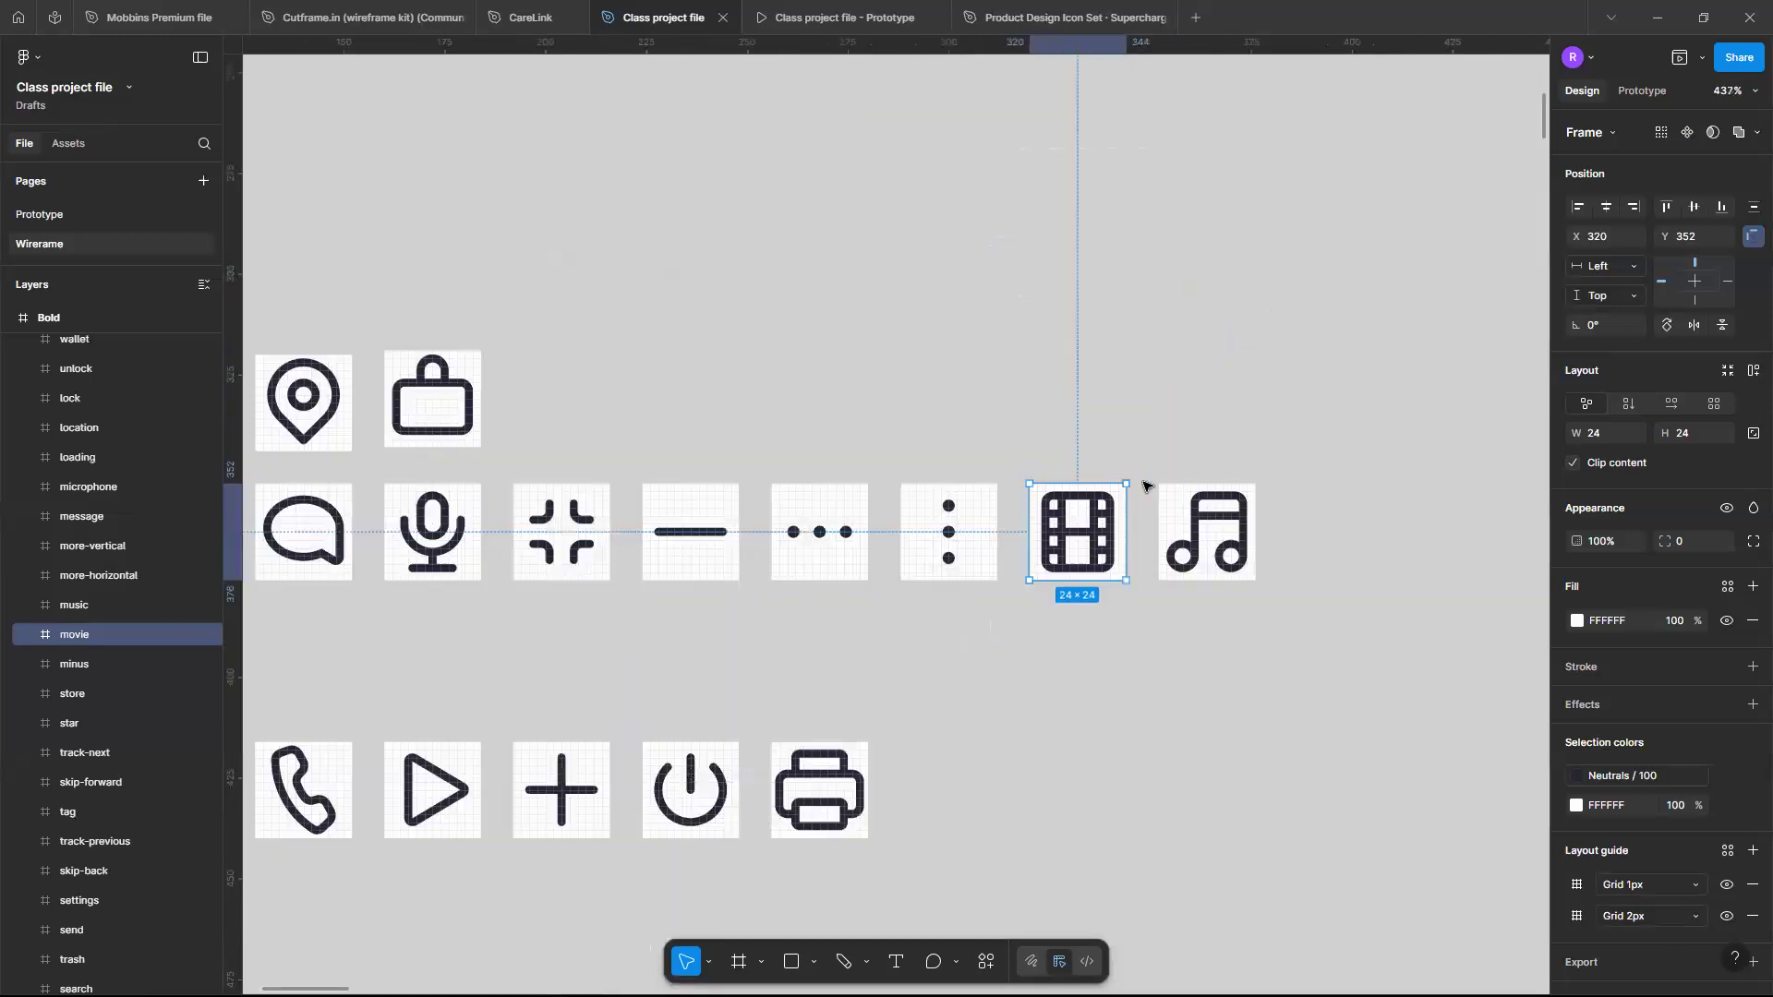
key(ctrl+d)
mouse_move(1081, 334)
mouse_down()
mouse_move(1102, 339)
mouse_move(1083, 356)
mouse_up()
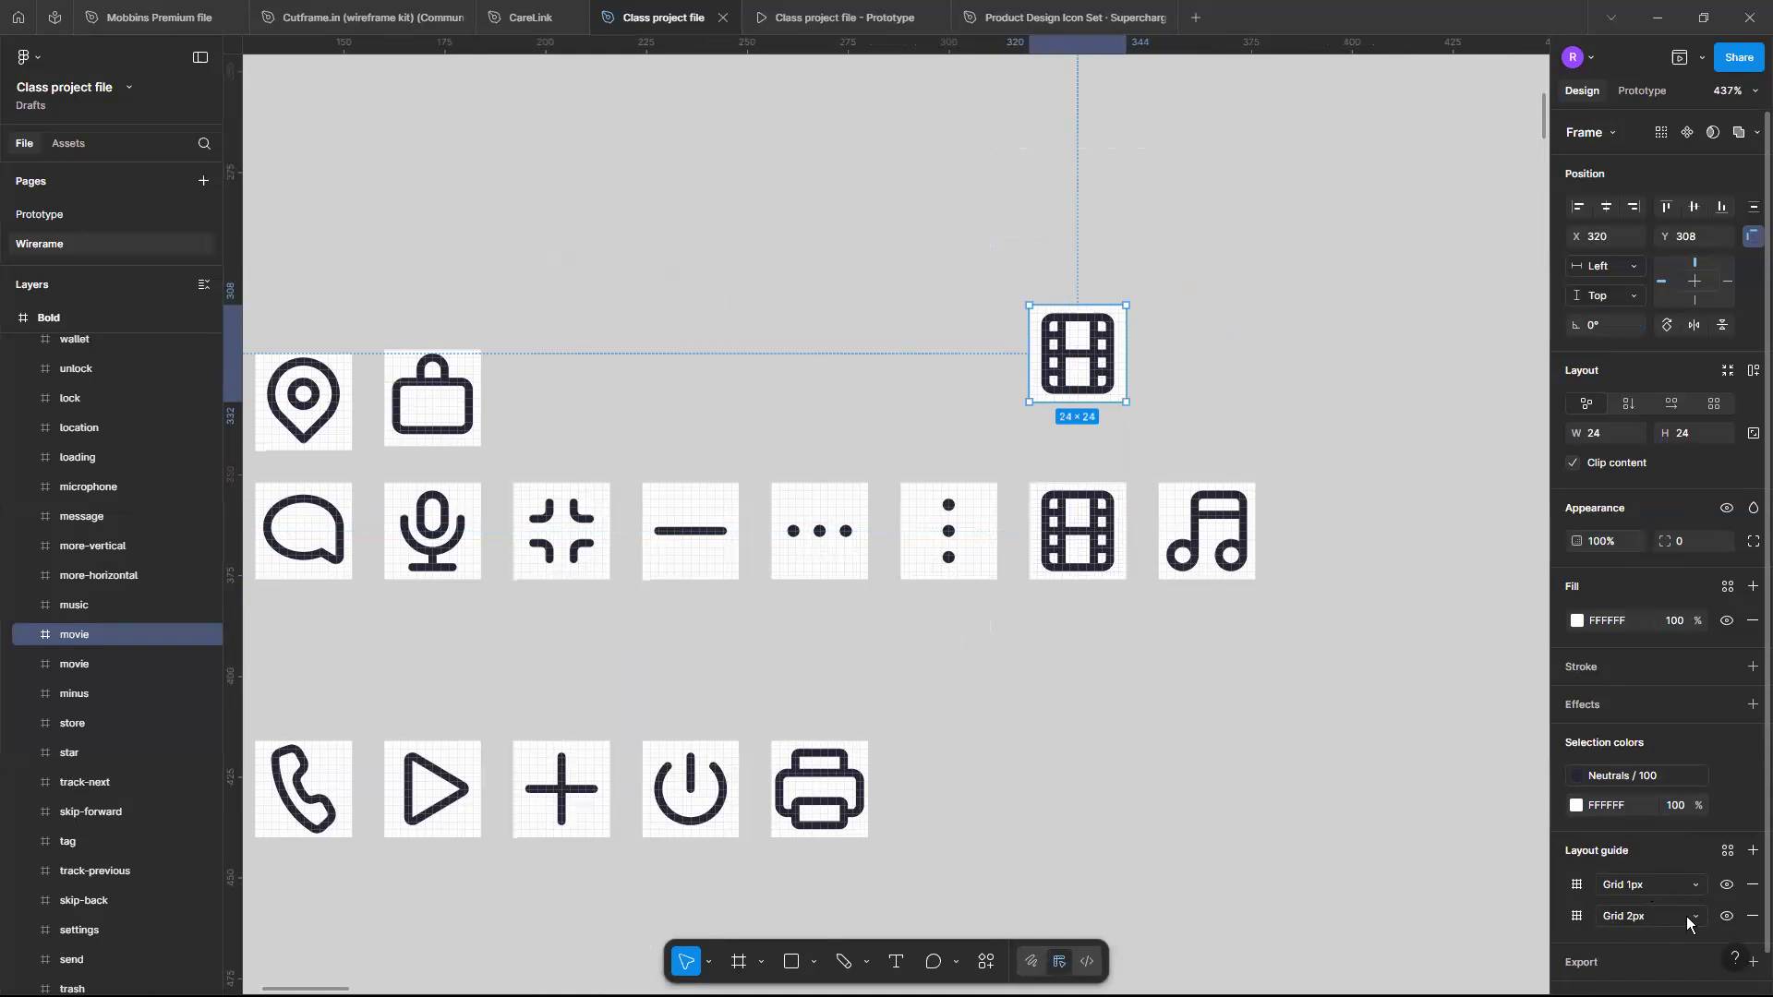
- Remove both layout grids from the copied movie icon and undo the last change
click(1753, 884)
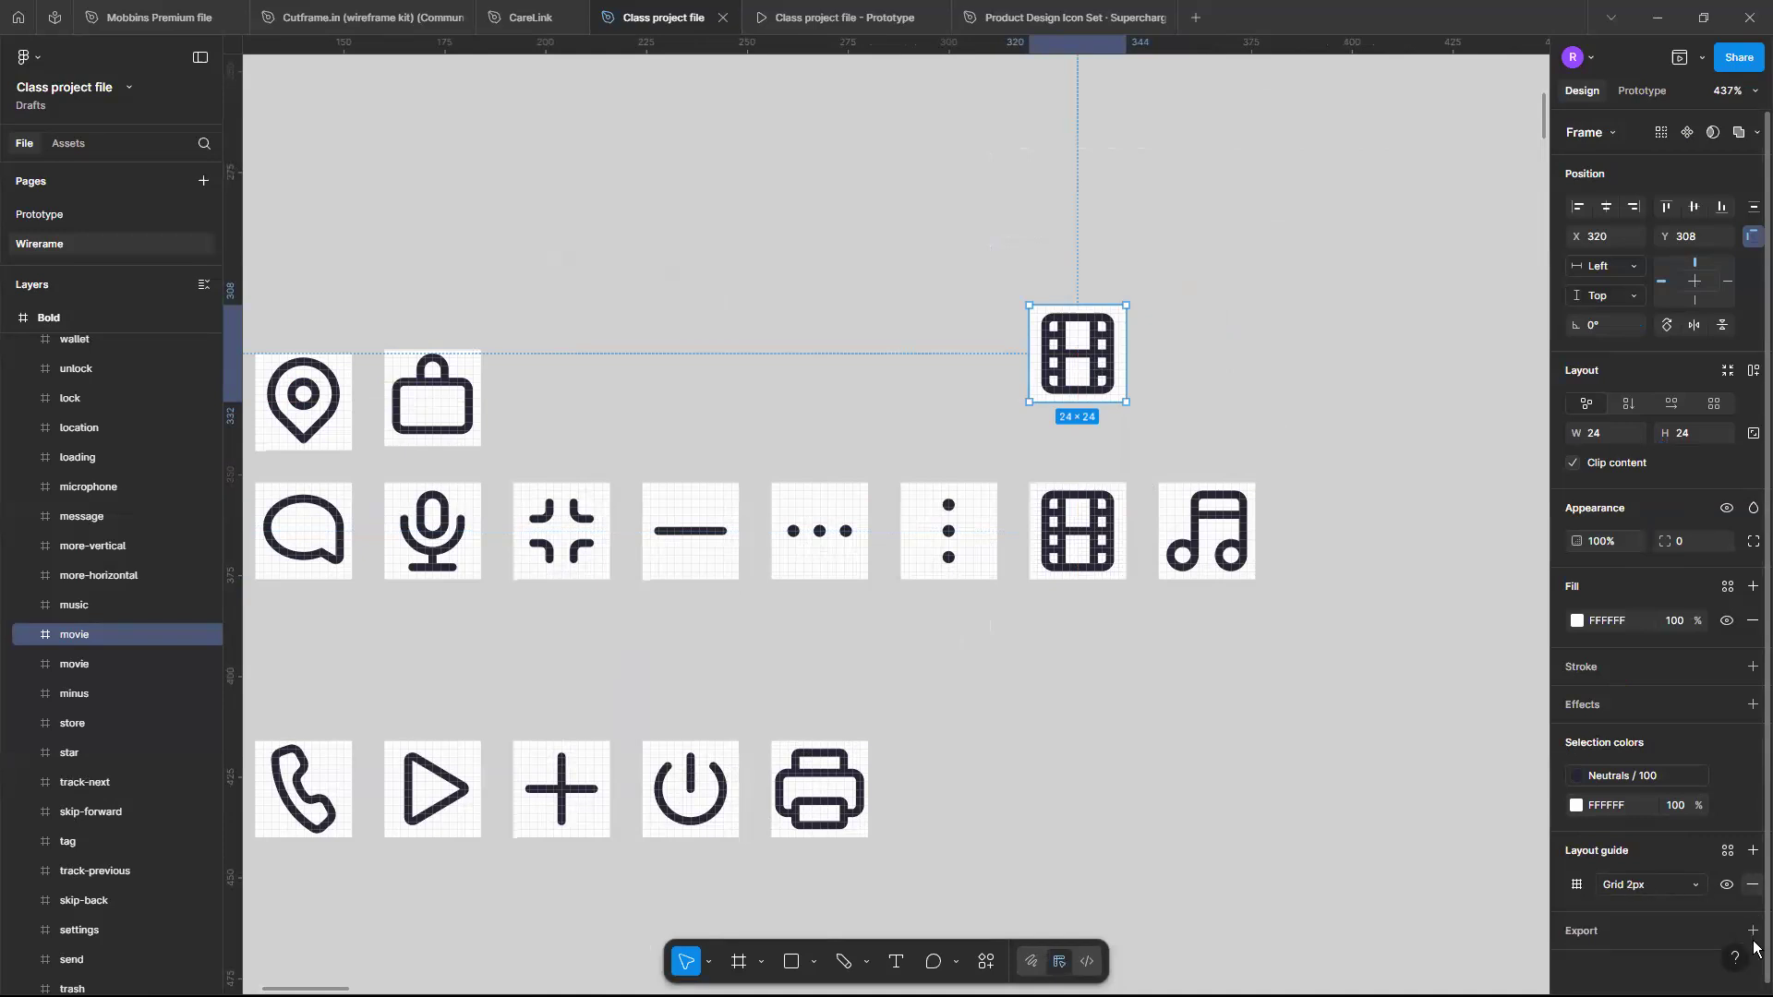
click(1753, 885)
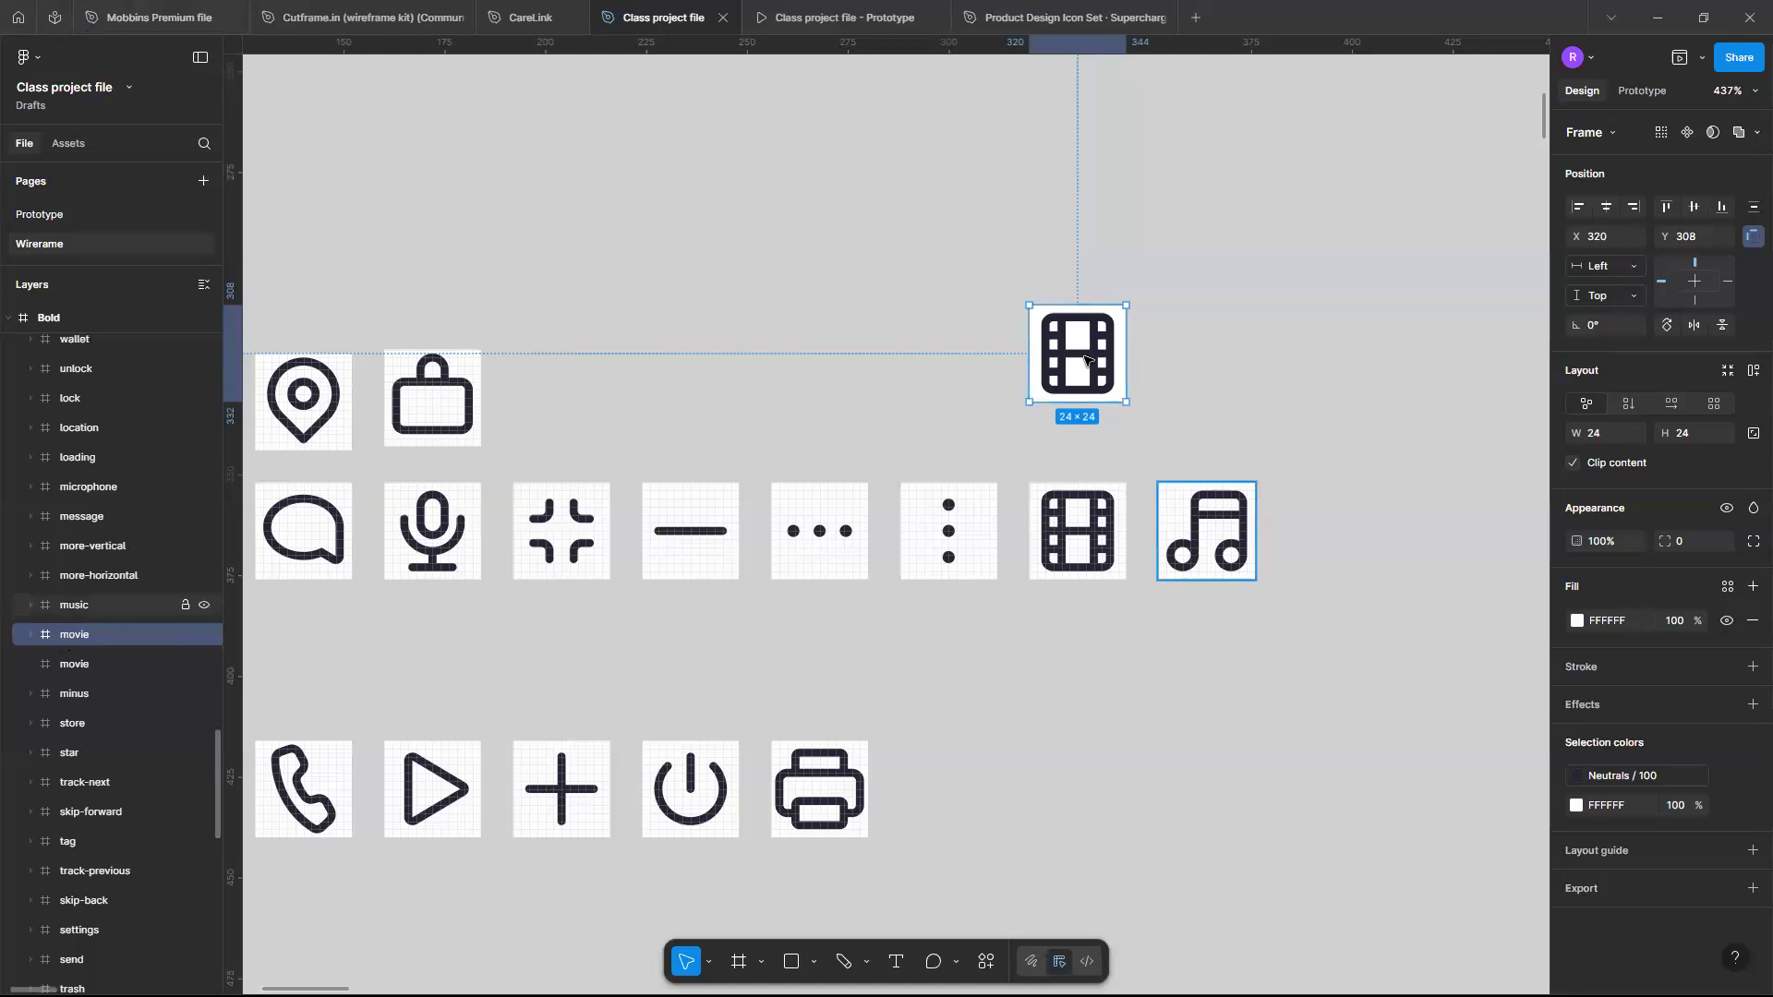
key(ctrl+z)
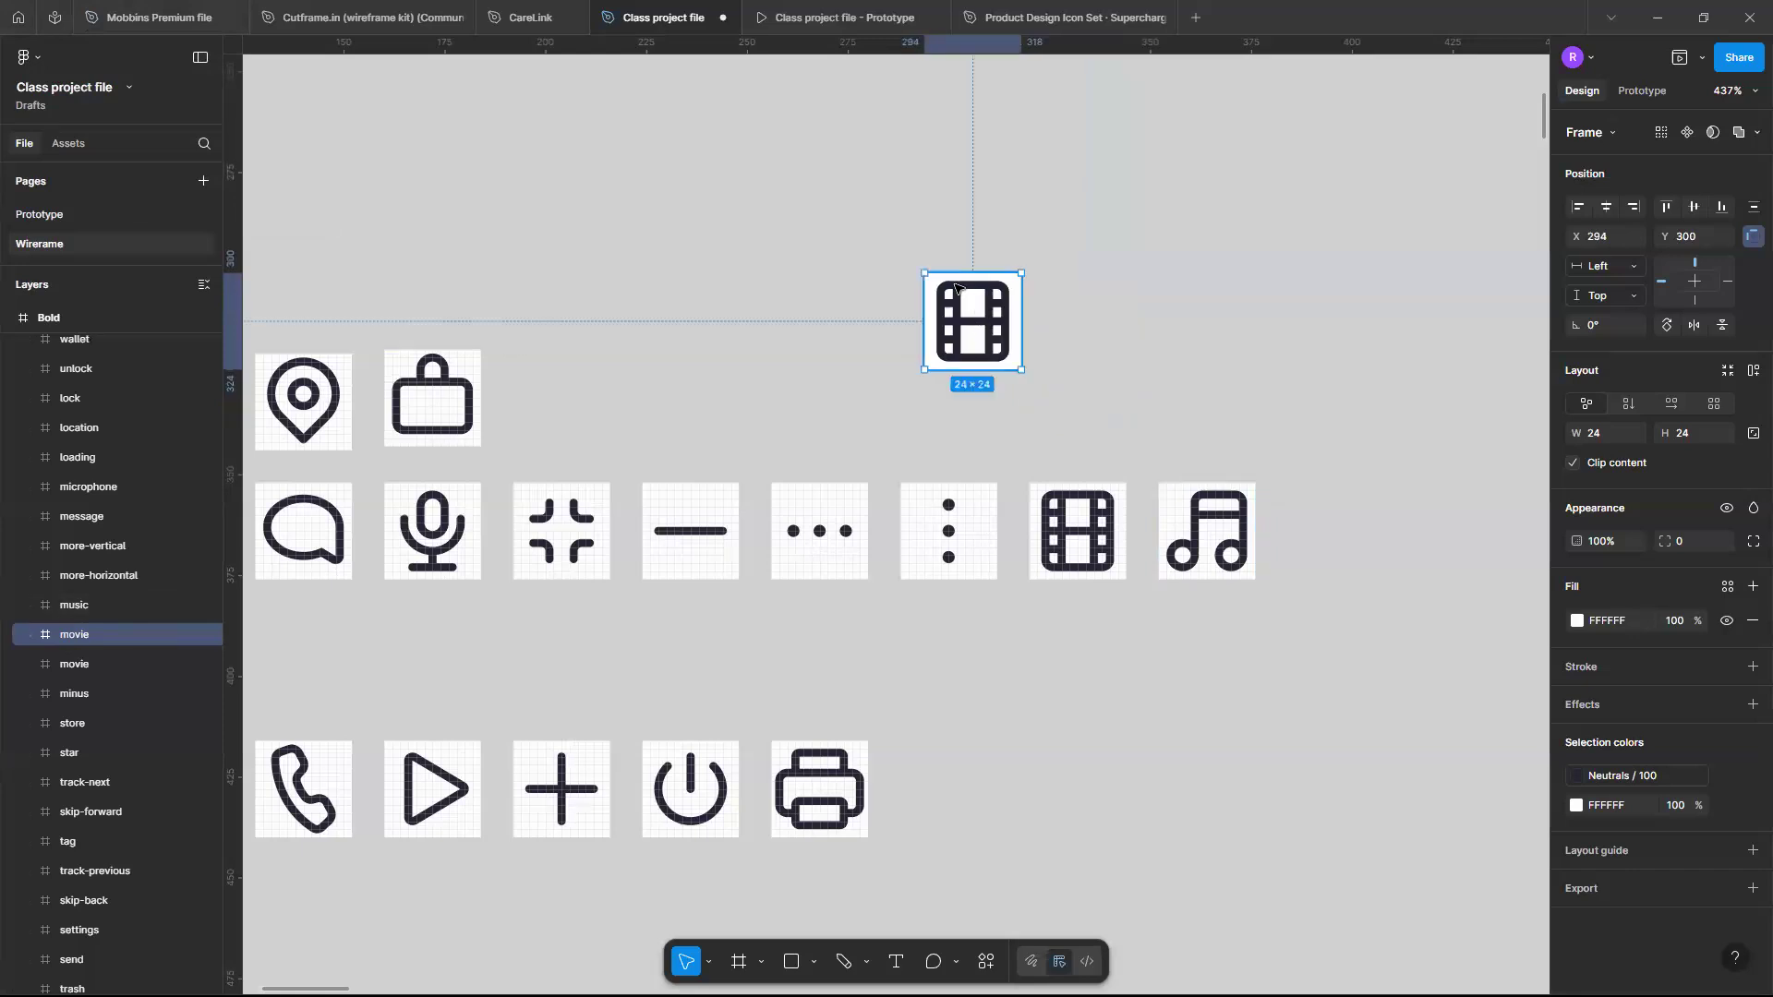
- Inspect the copied movie icon's layer structure and its inner Vector path
scroll(910, 294, up, 6)
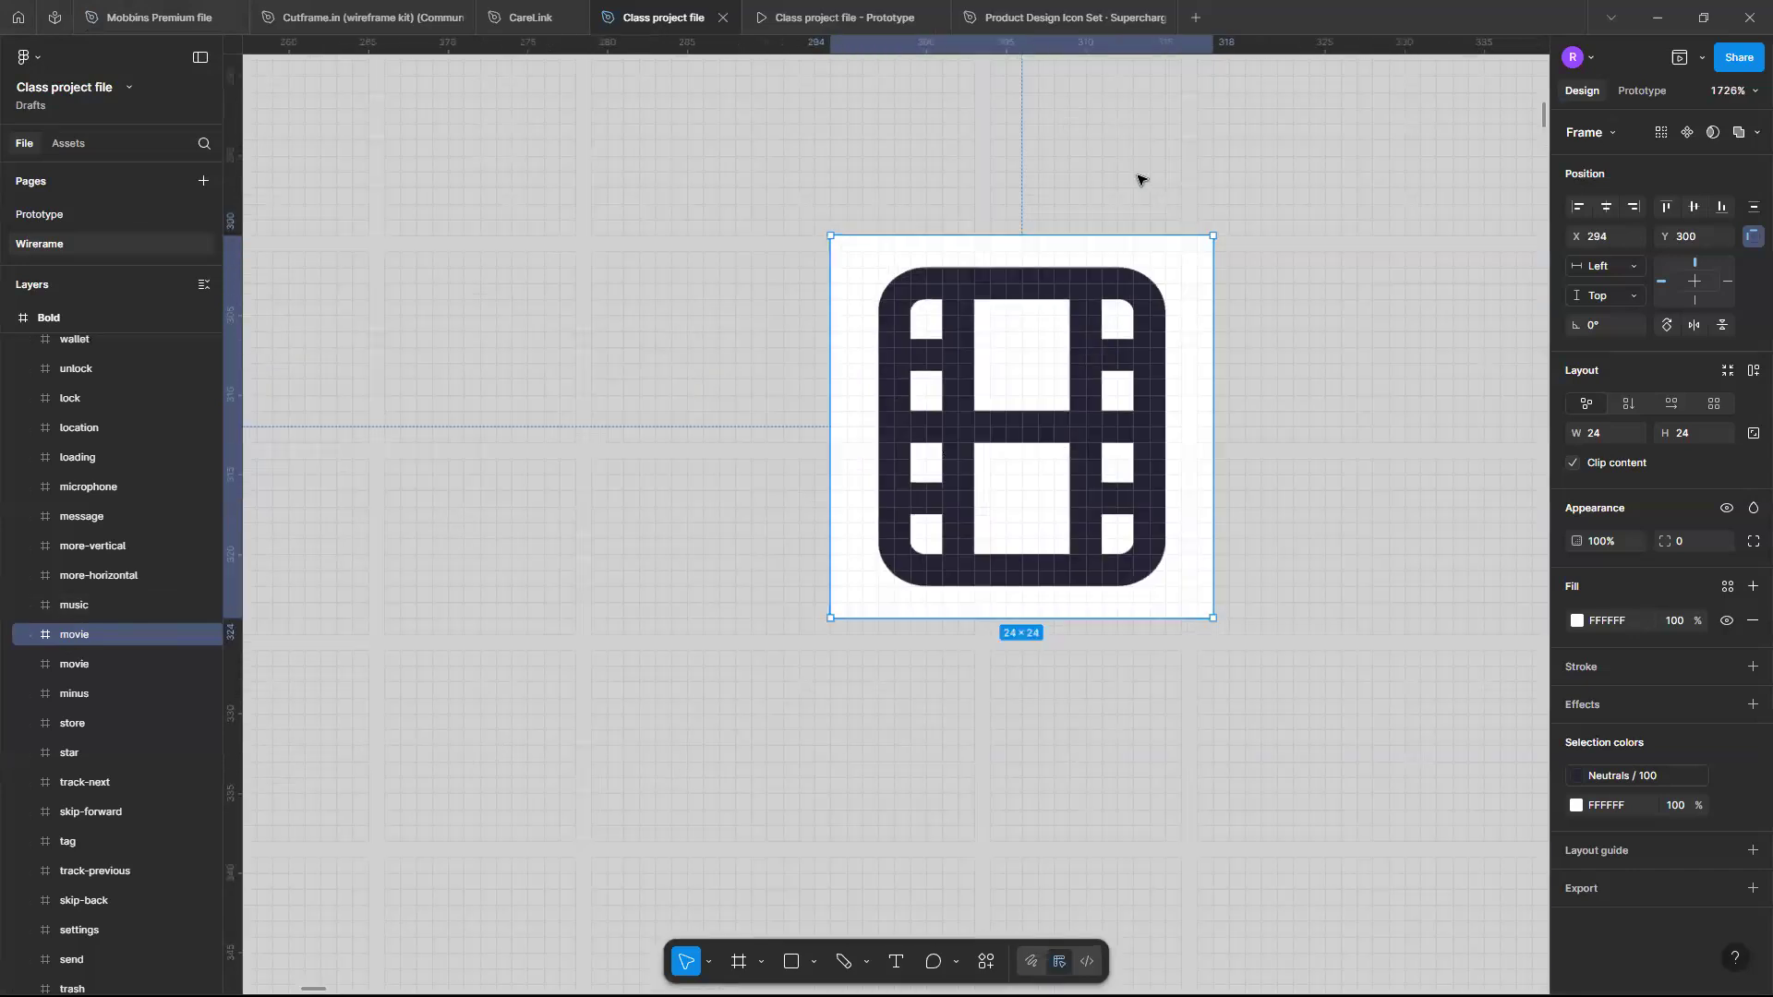
key(Escape)
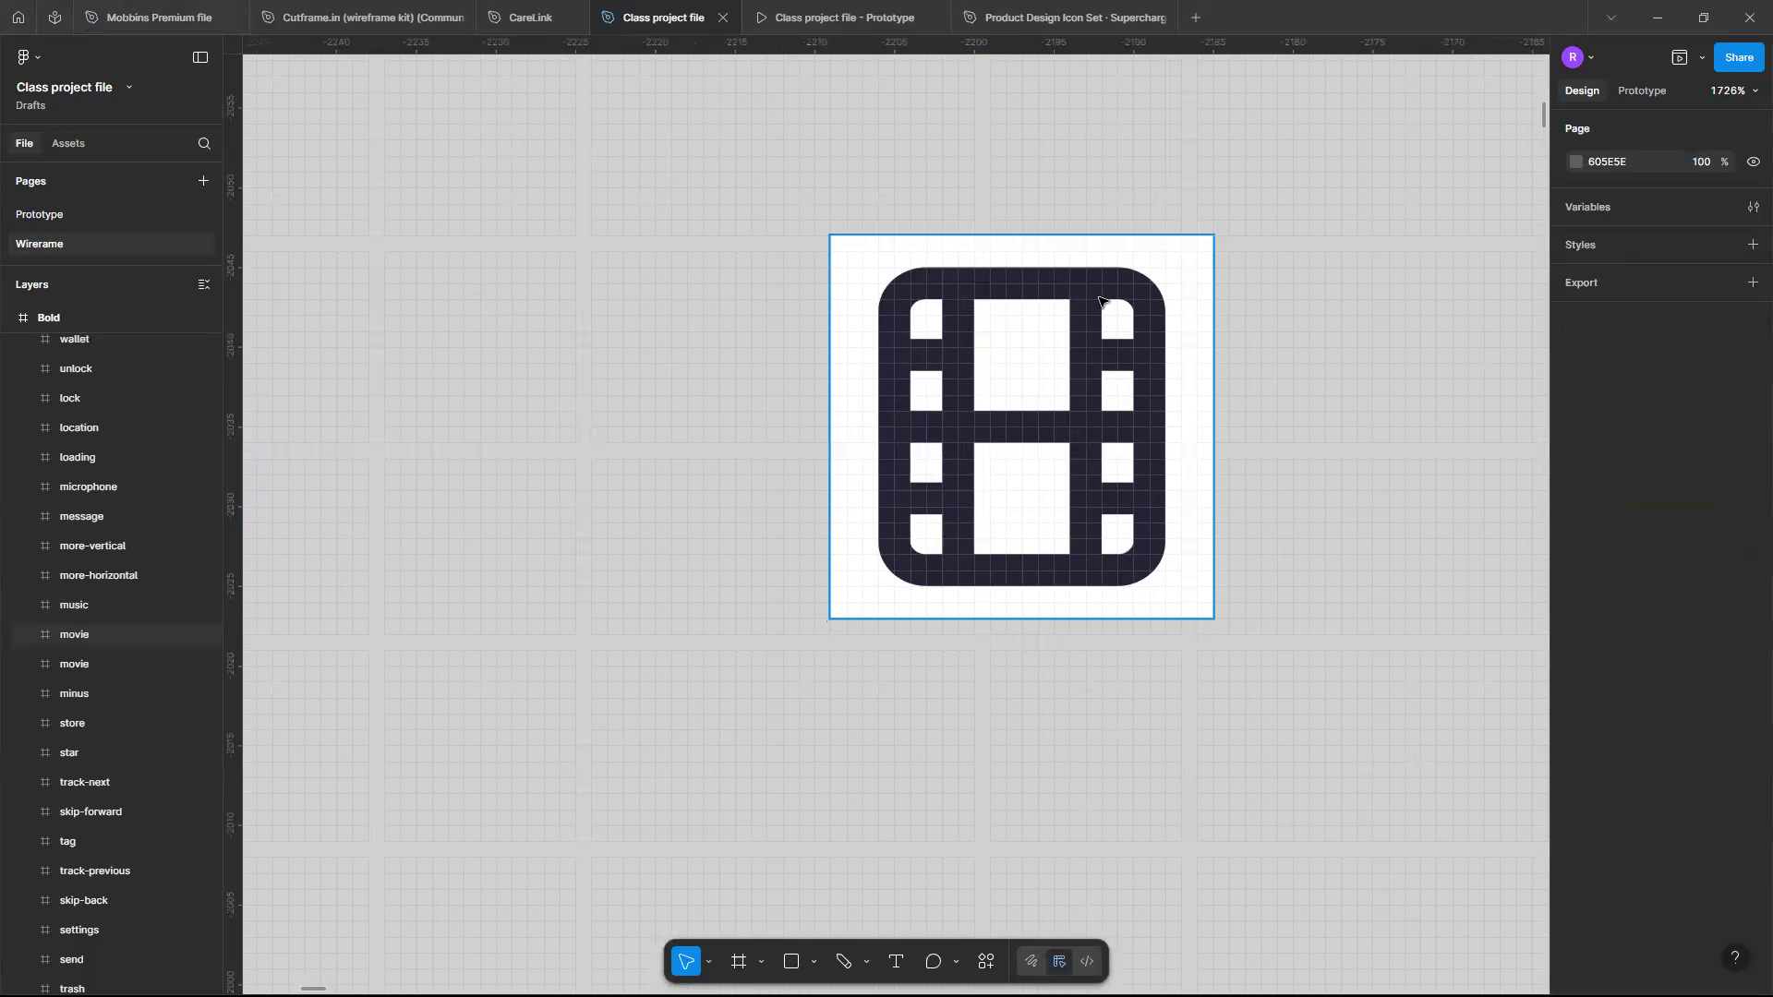
click(1101, 301)
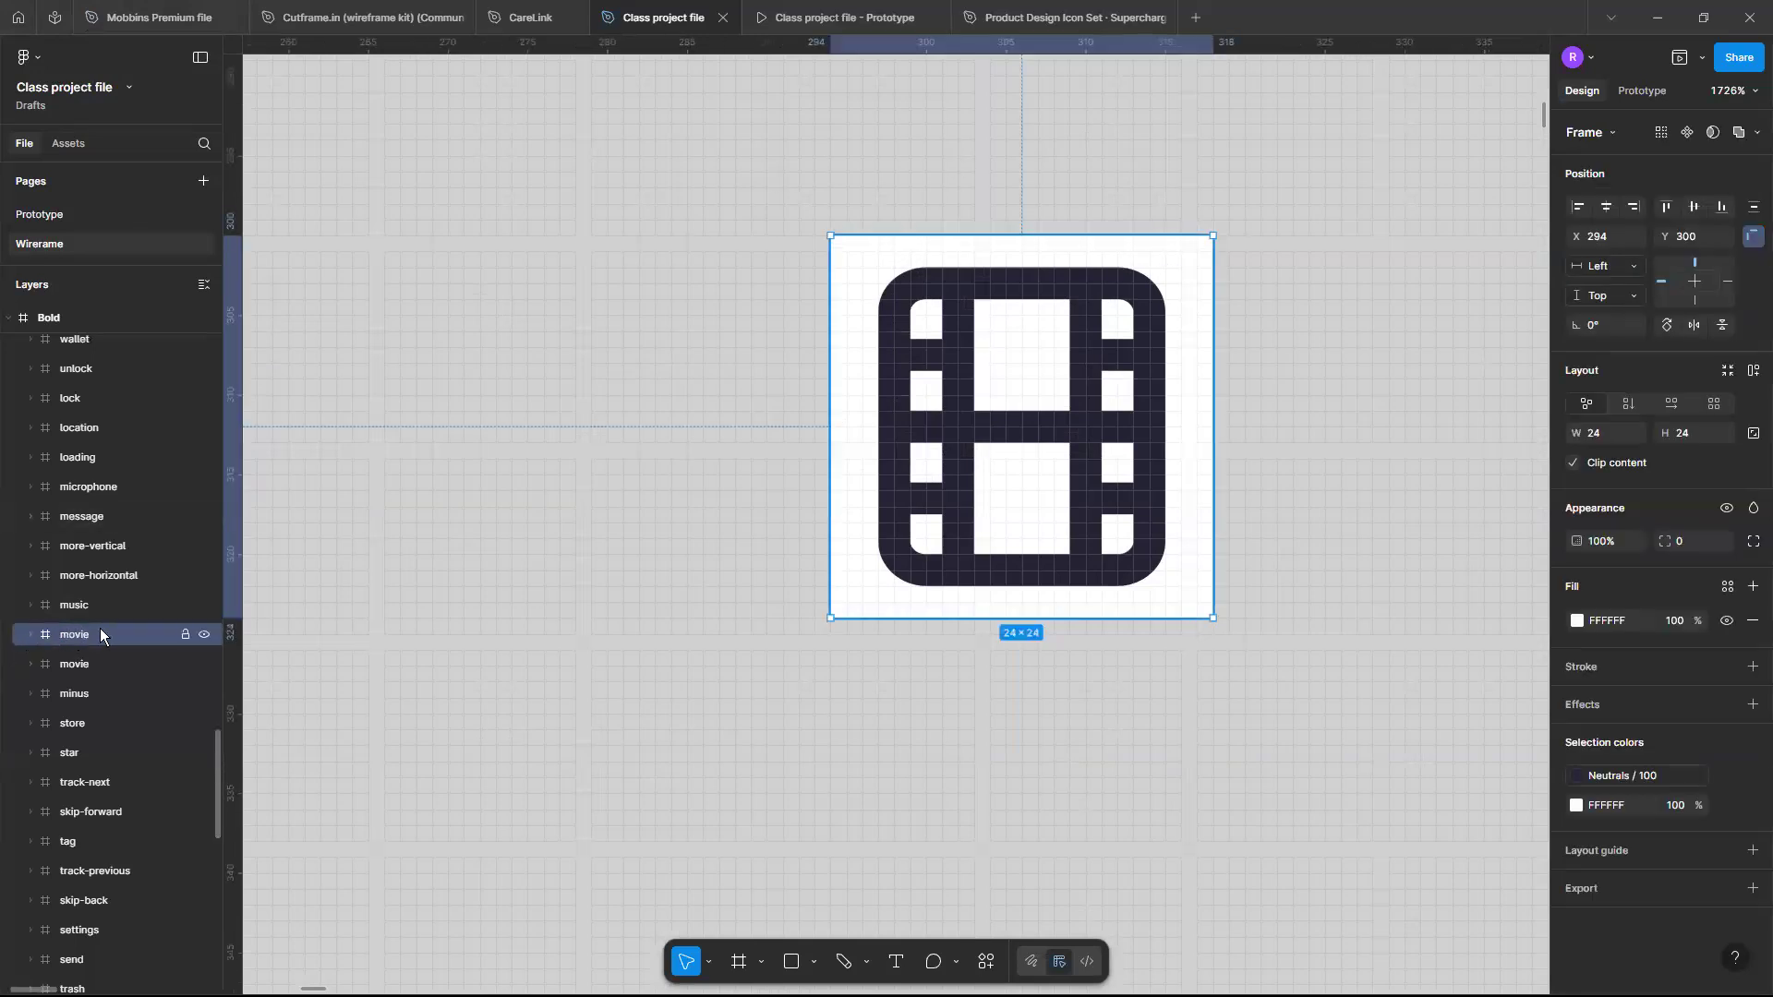
click(30, 637)
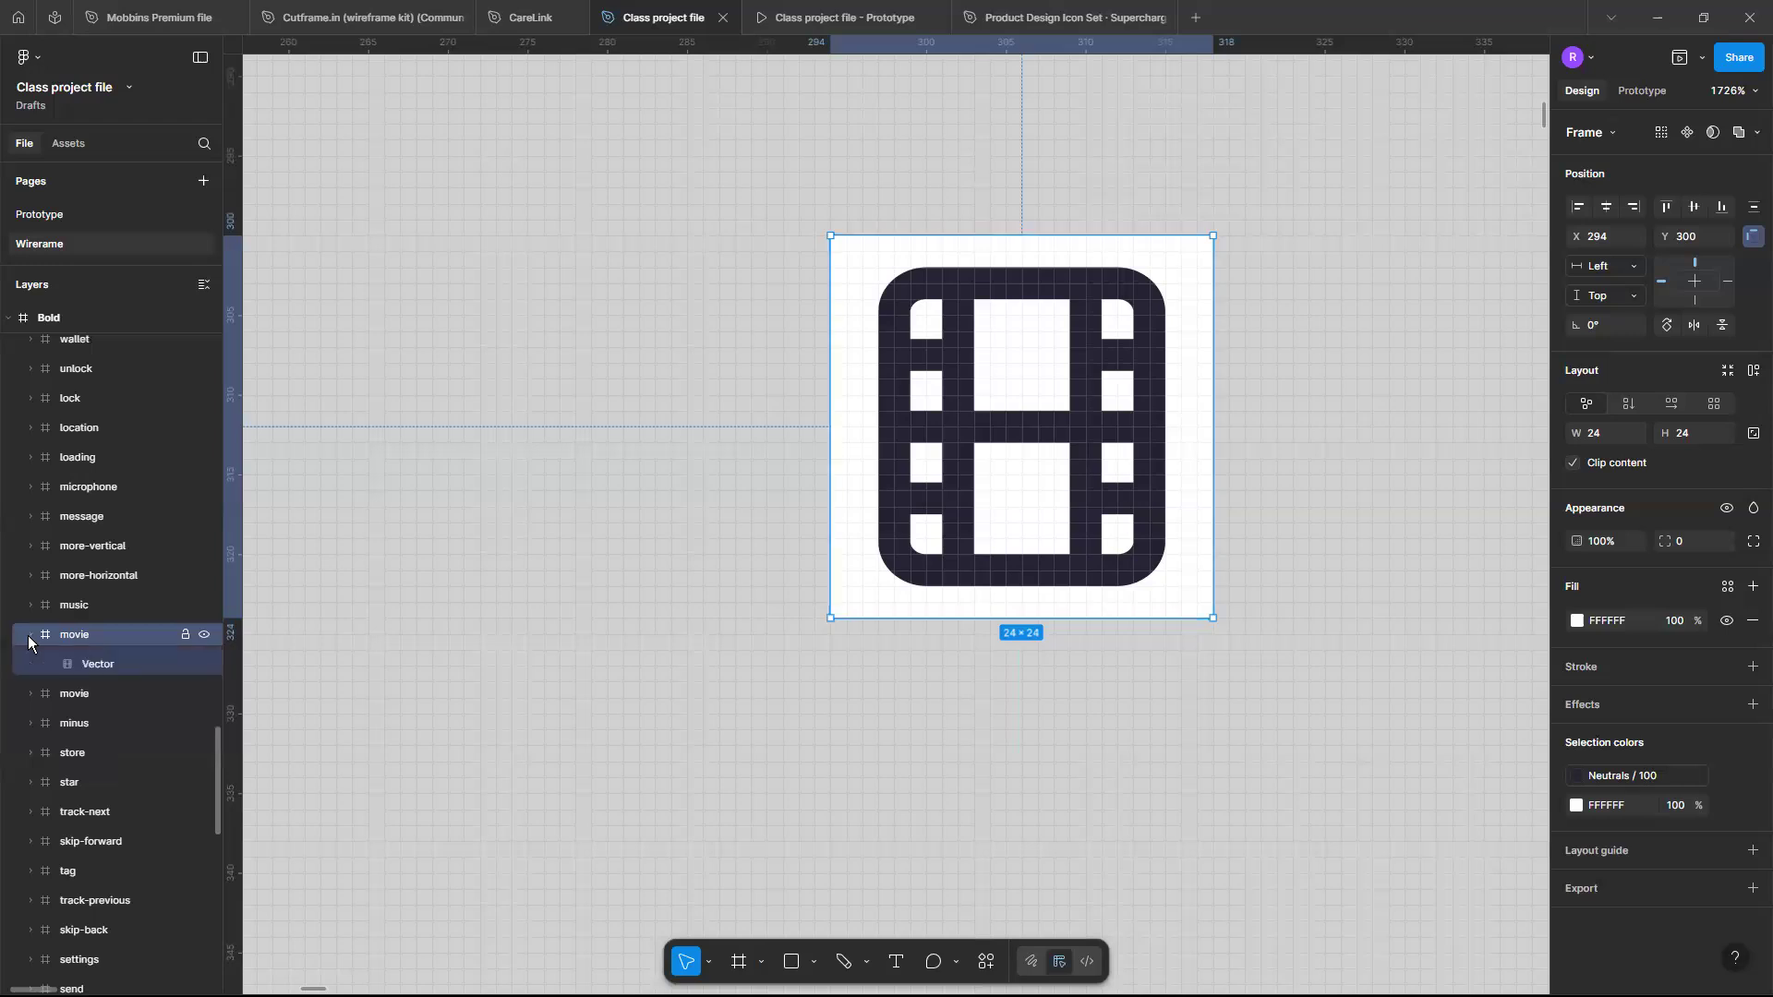
click(82, 664)
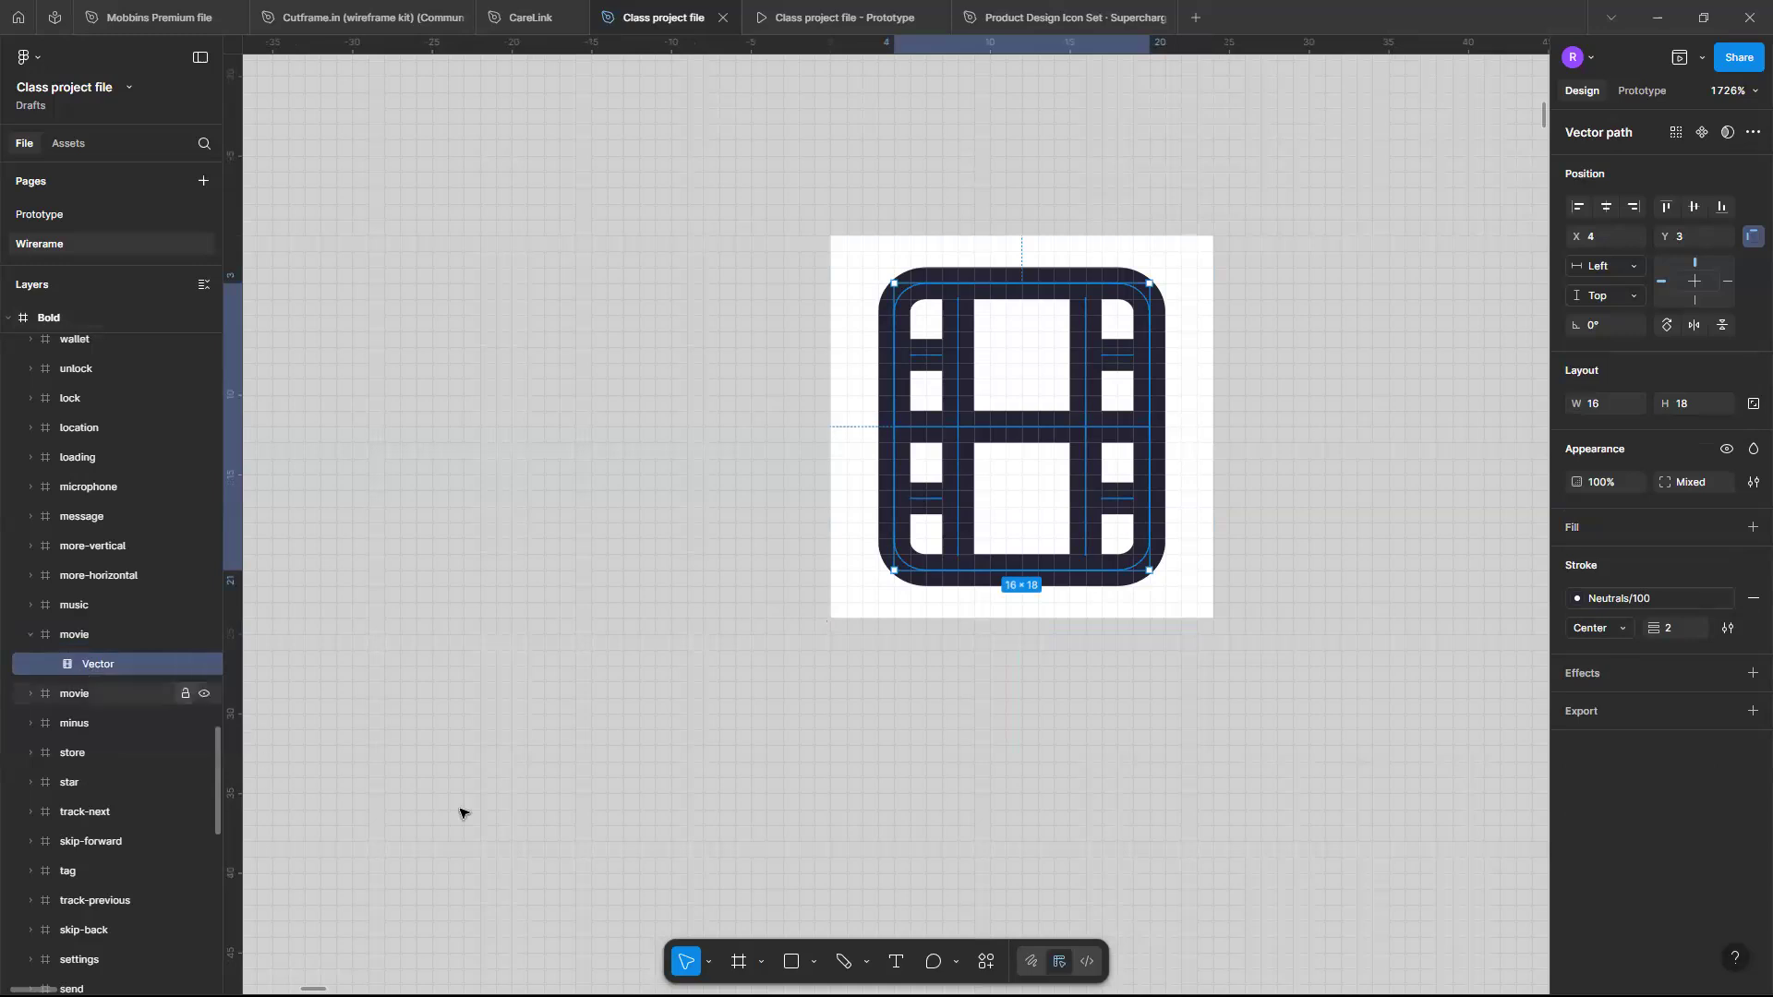
click(1087, 705)
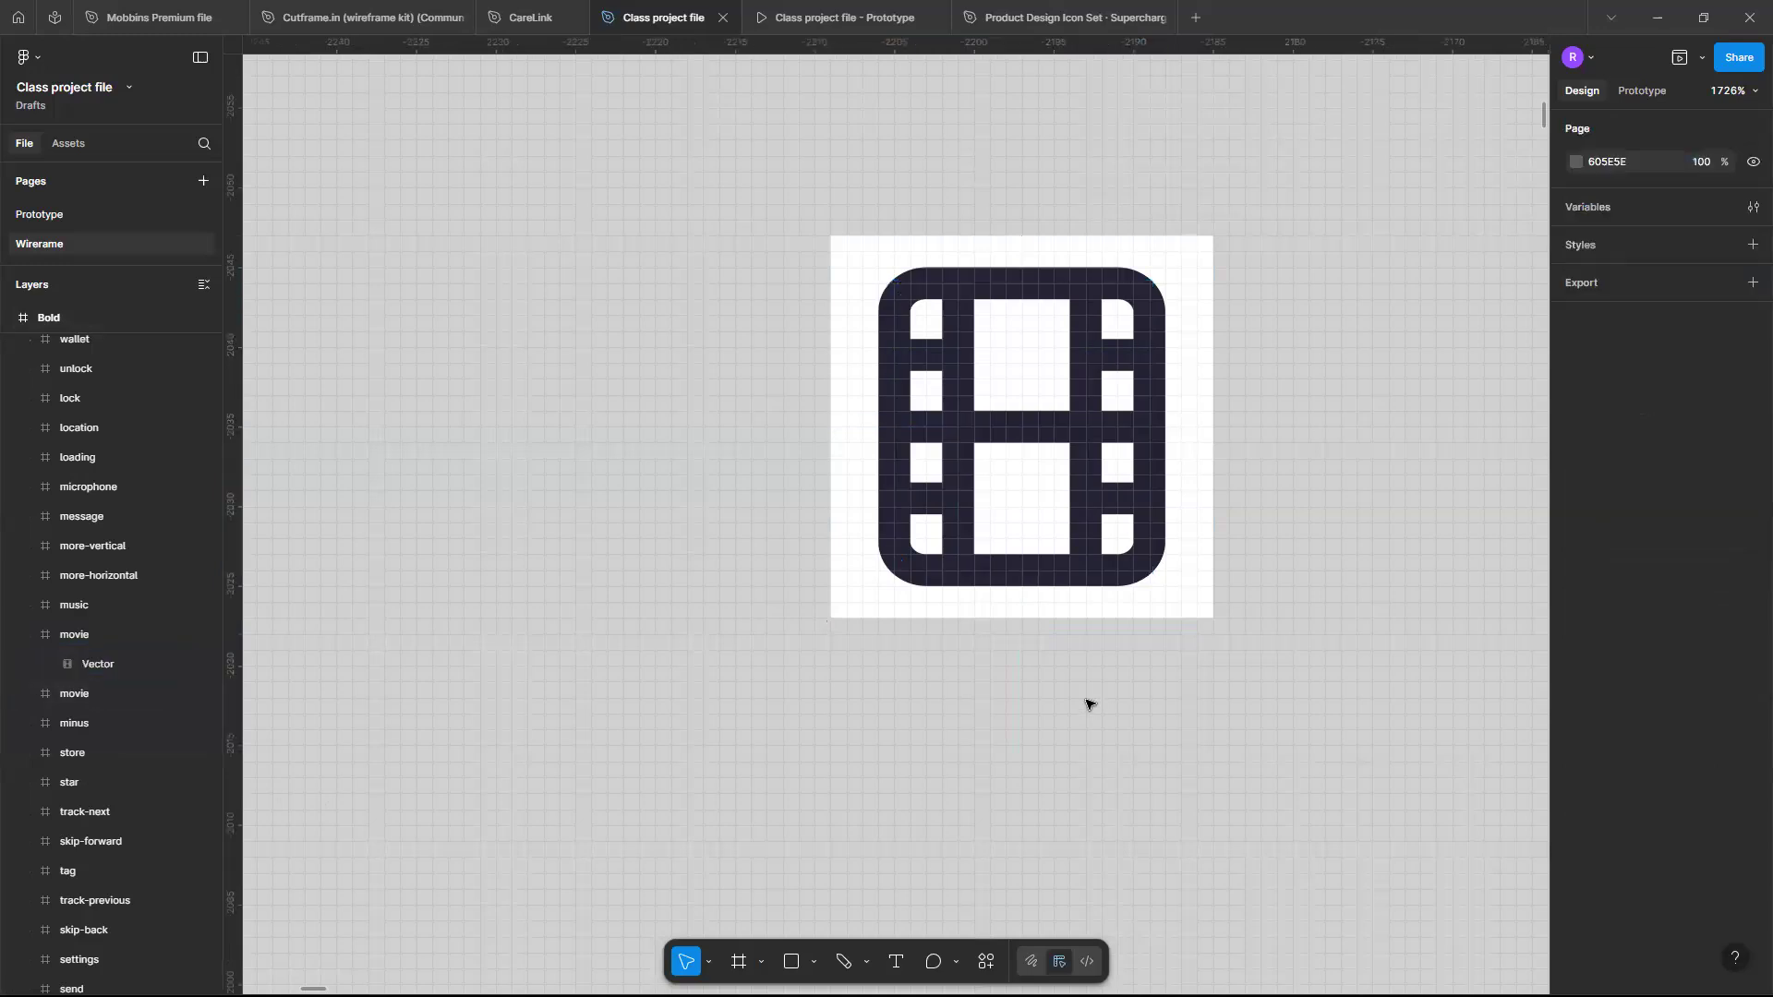
- Paste a copy of the movie Vector path and move it beside the icon frame
key(ctrl+v)
scroll(1041, 549, right, 1)
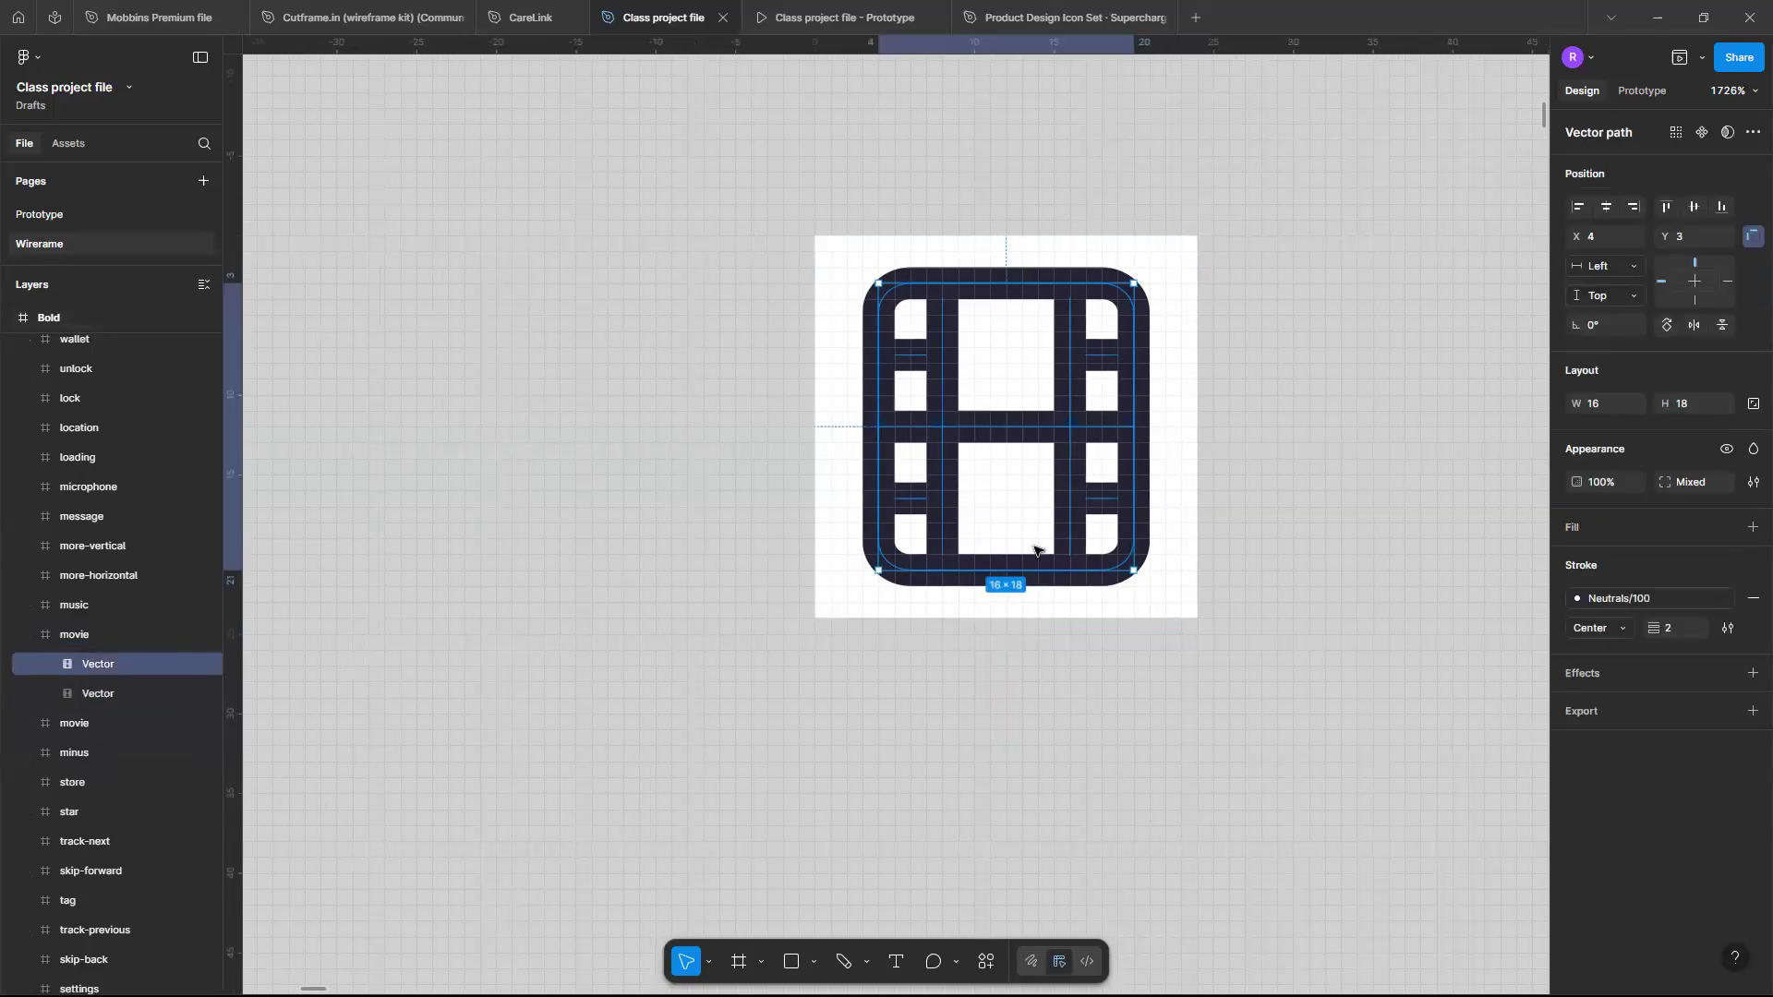
drag(1043, 546, 1425, 546)
scroll(1426, 546, right, 3)
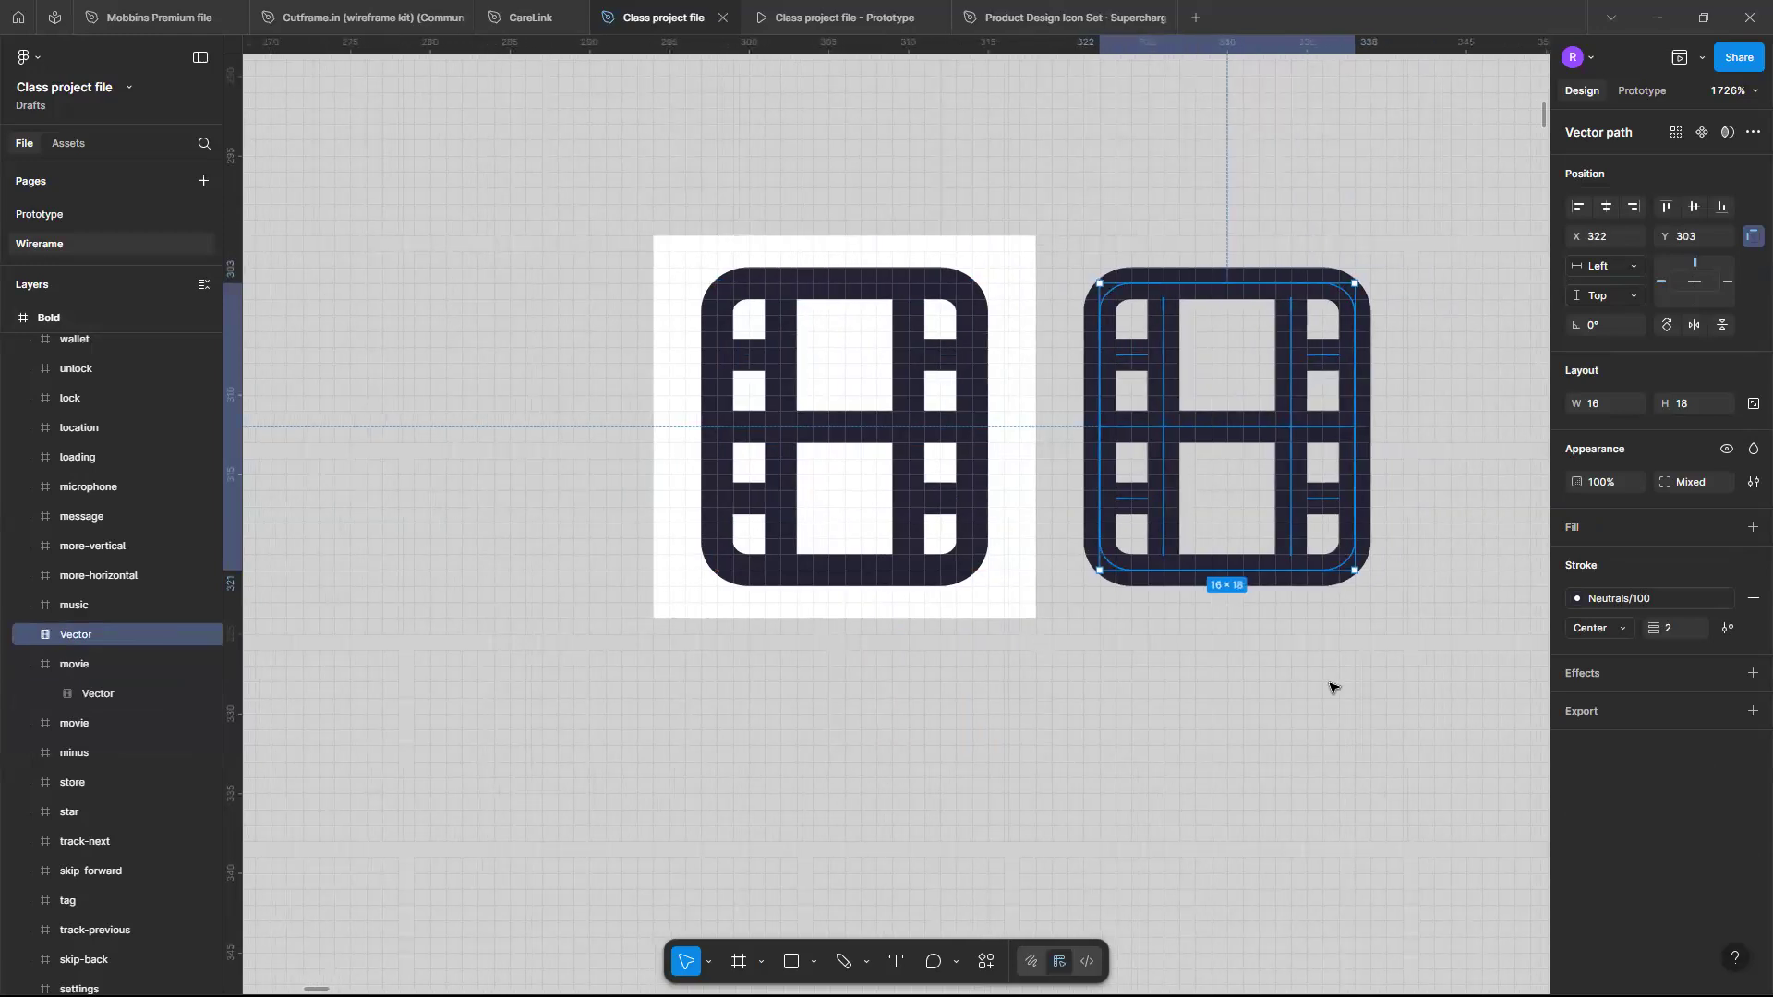
click(1330, 688)
- Browse the Bold icon set, selecting a few icons such as alert and align-left to compare
scroll(1093, 523, down, 5)
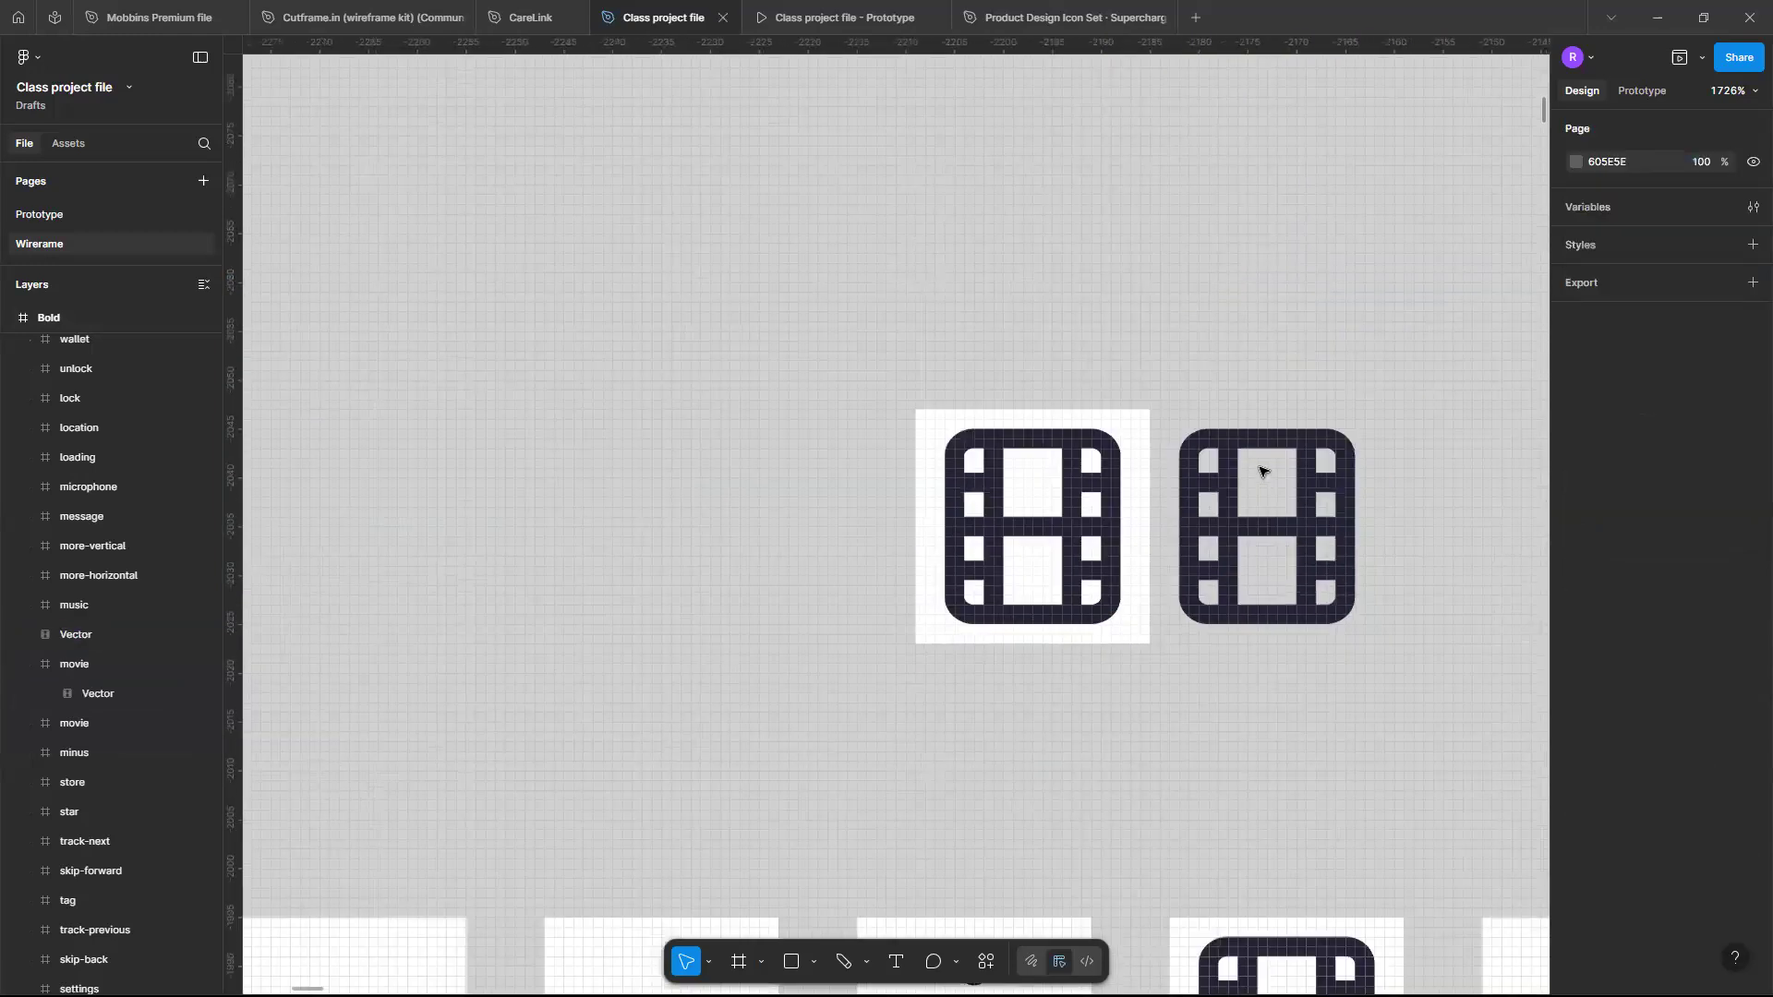
click(1255, 468)
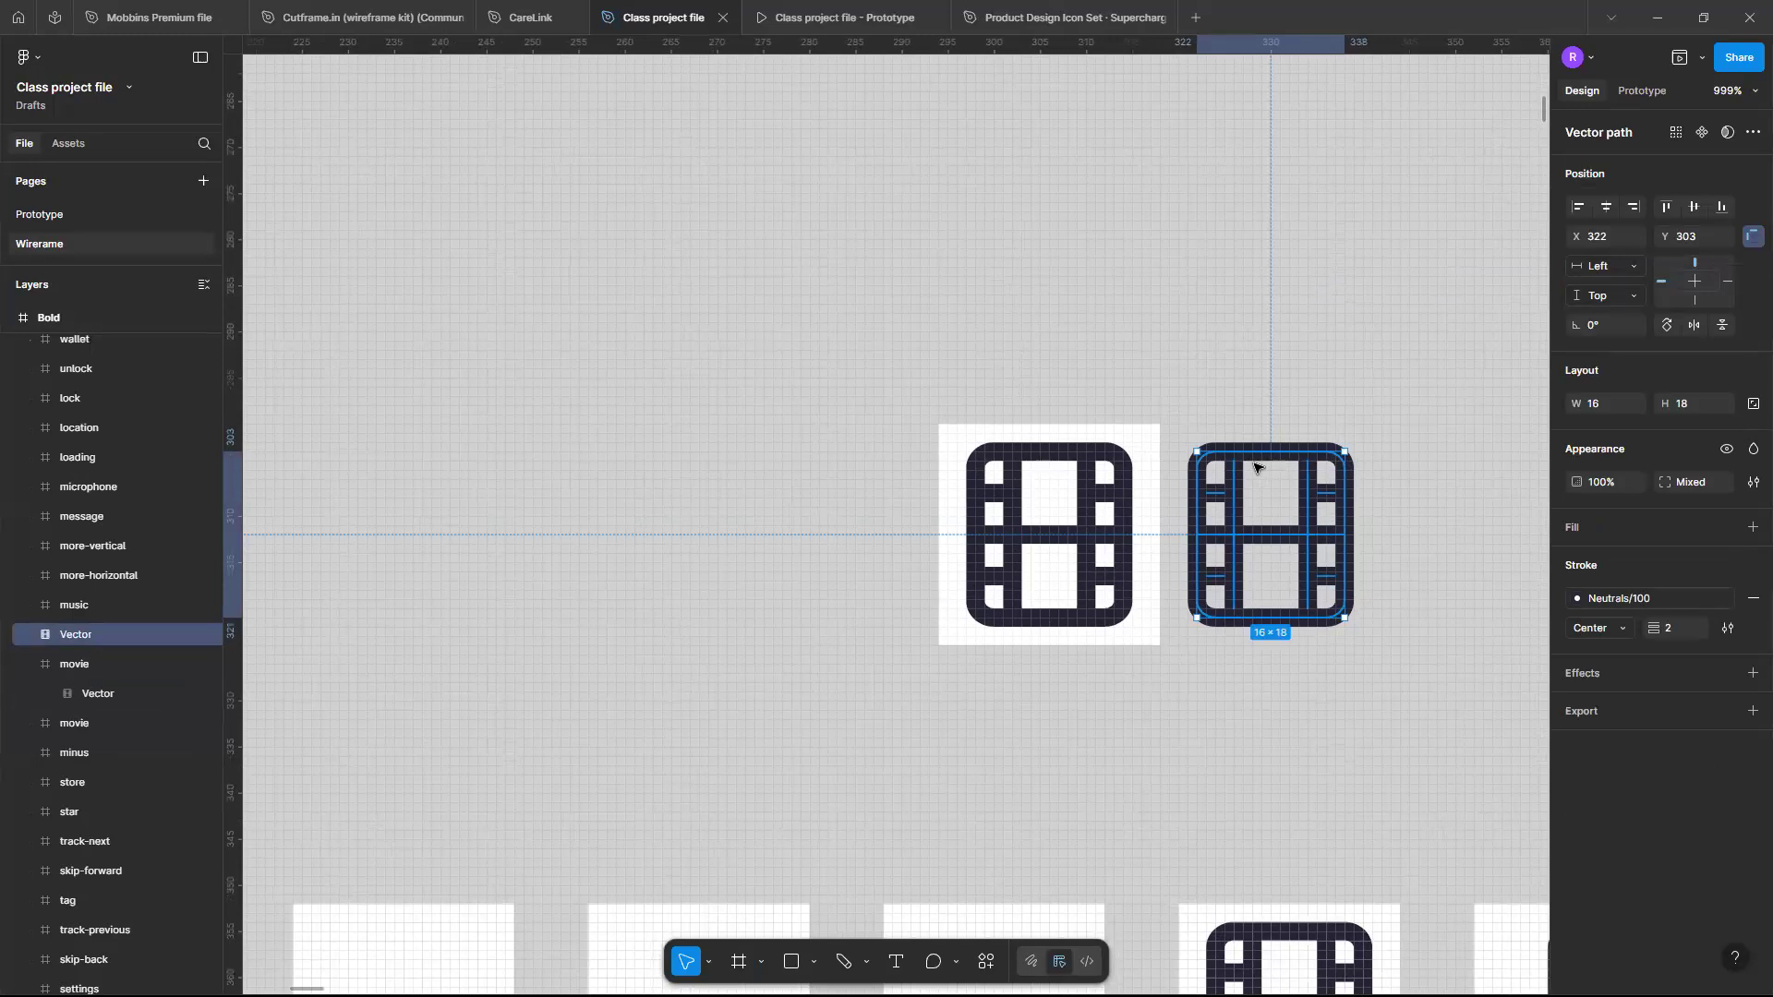
scroll(1255, 467, down, 1)
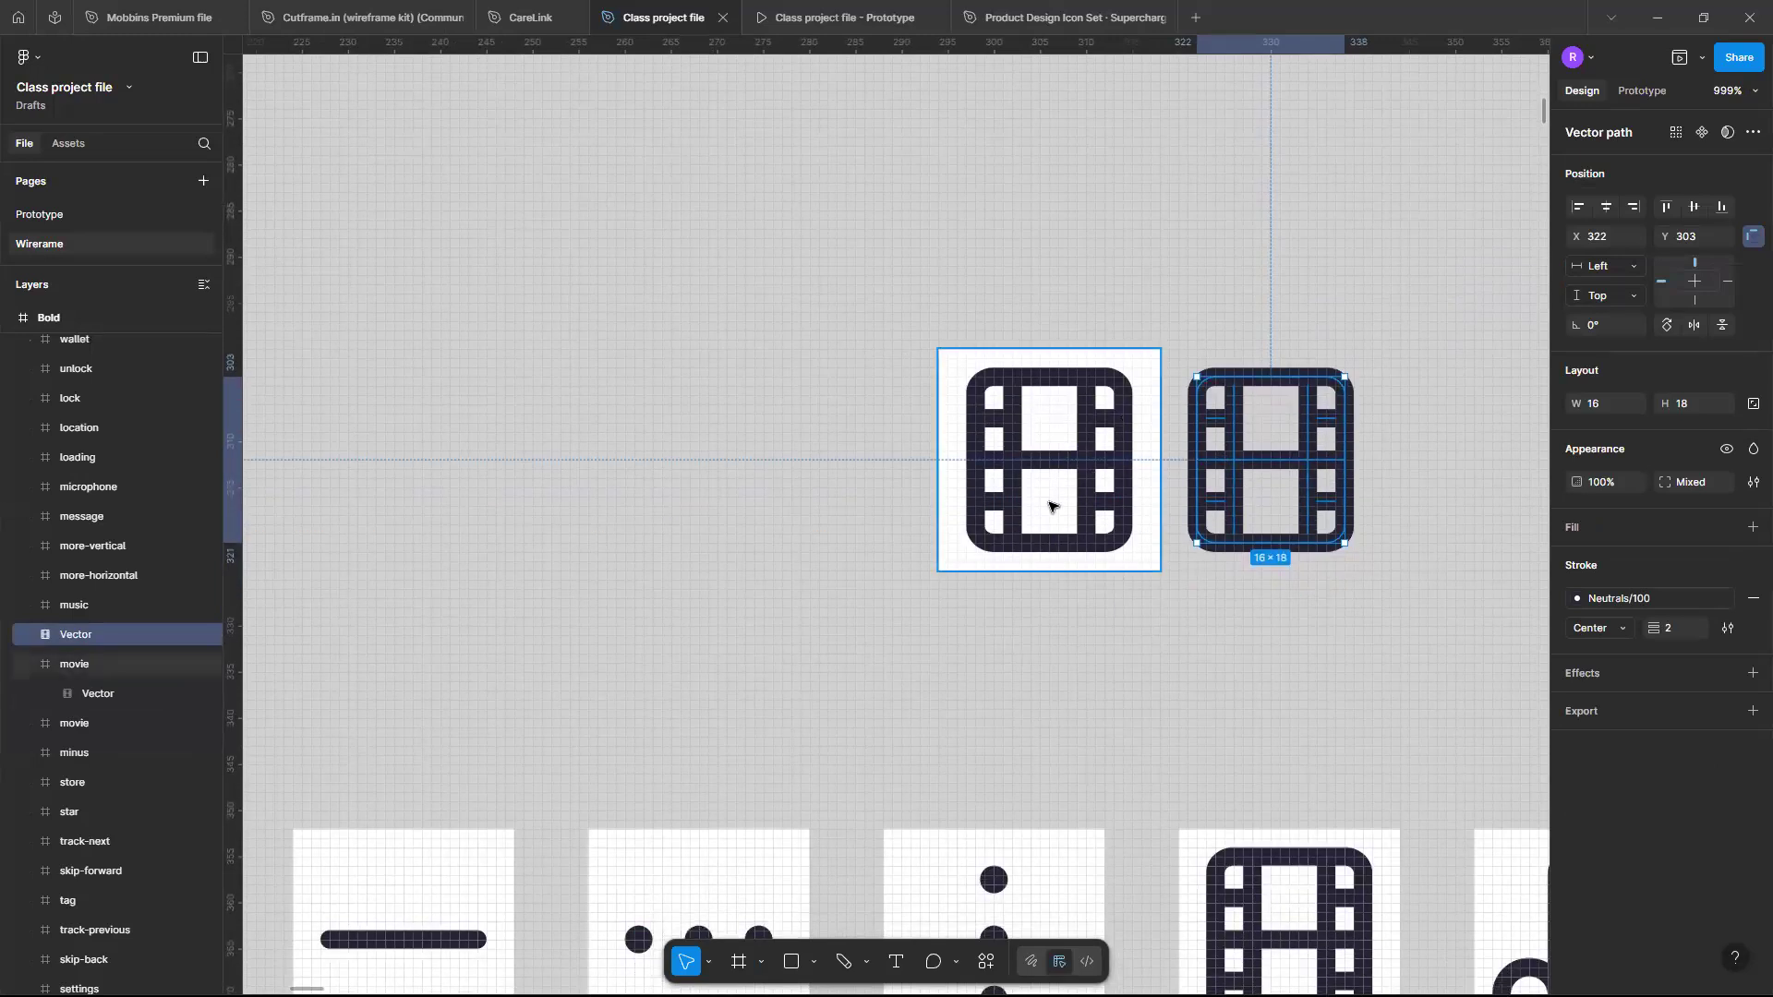
scroll(1049, 506, down, 5)
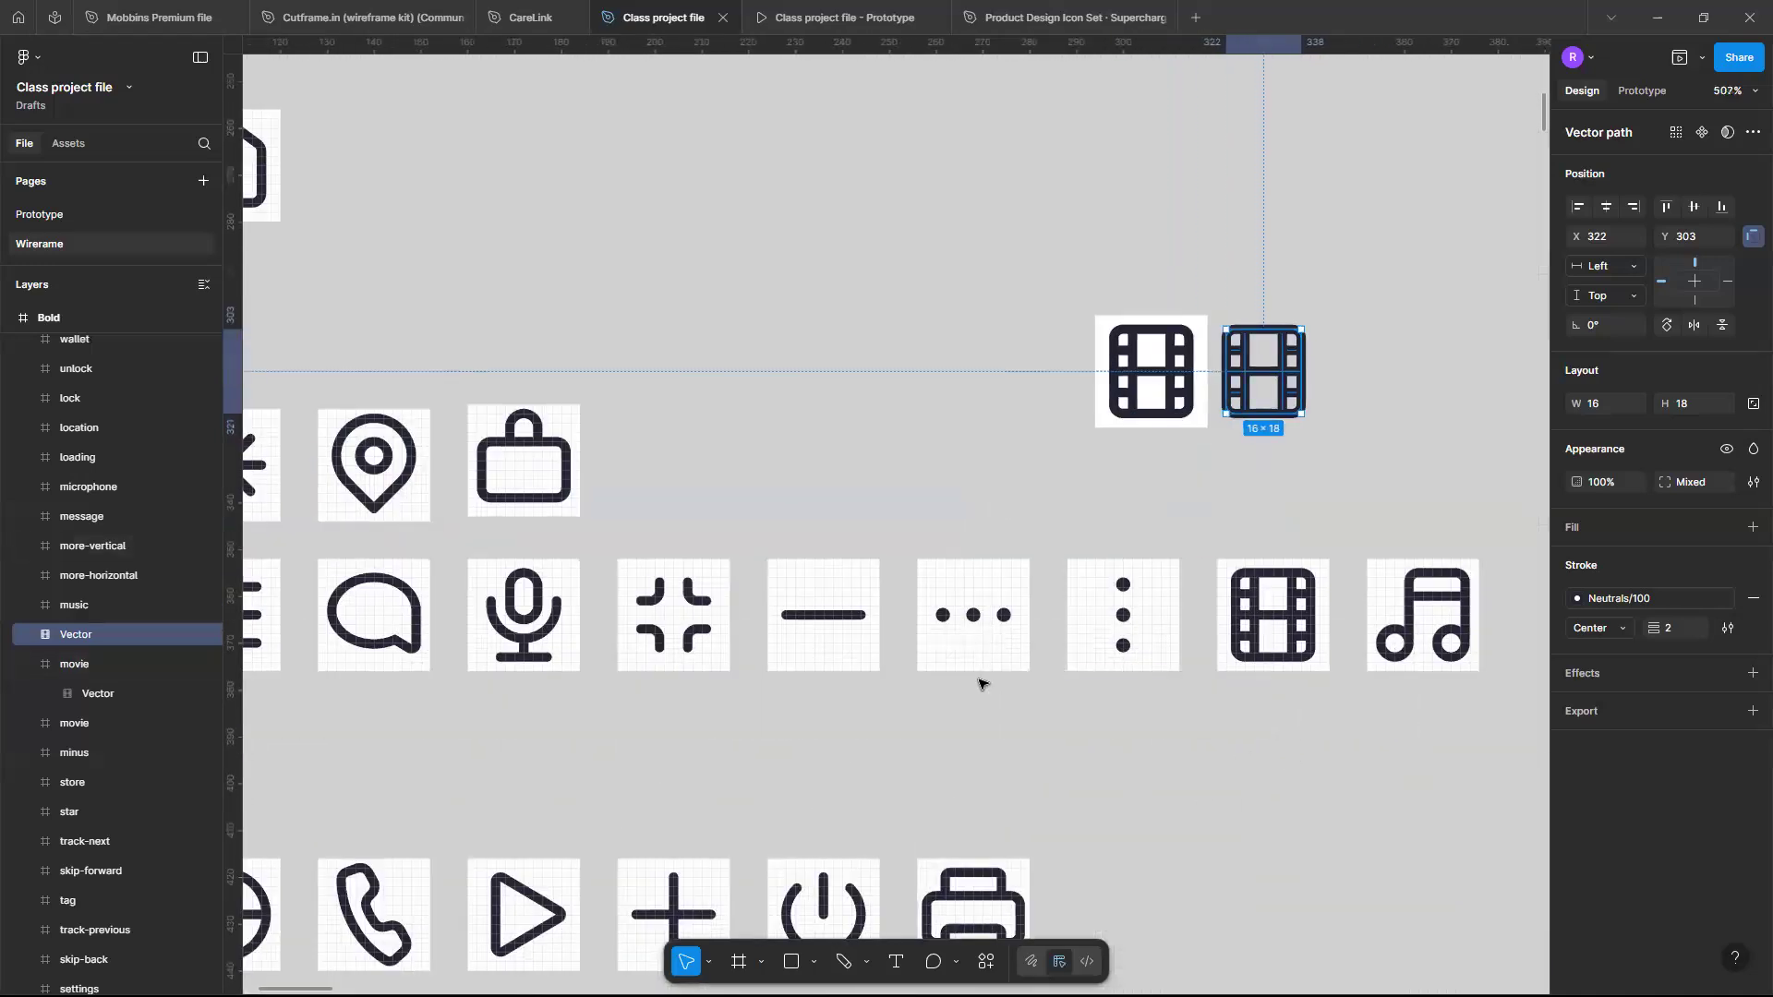
scroll(979, 683, down, 2)
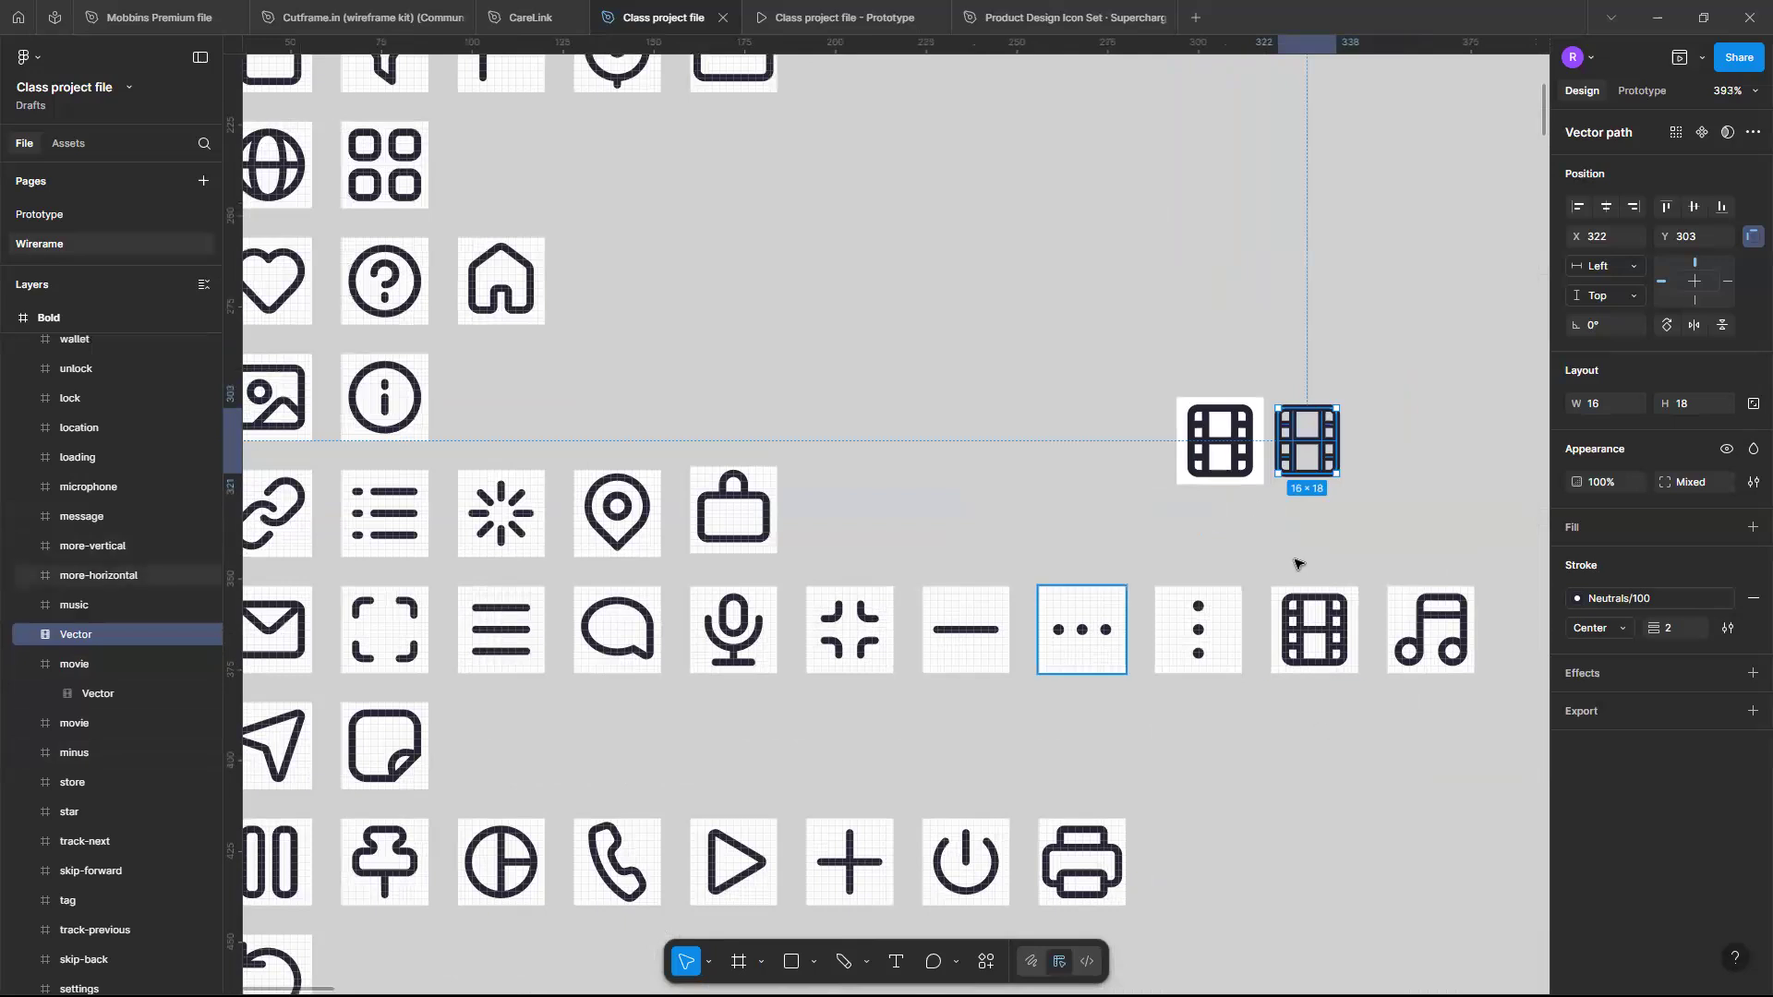
scroll(1294, 564, down, 3)
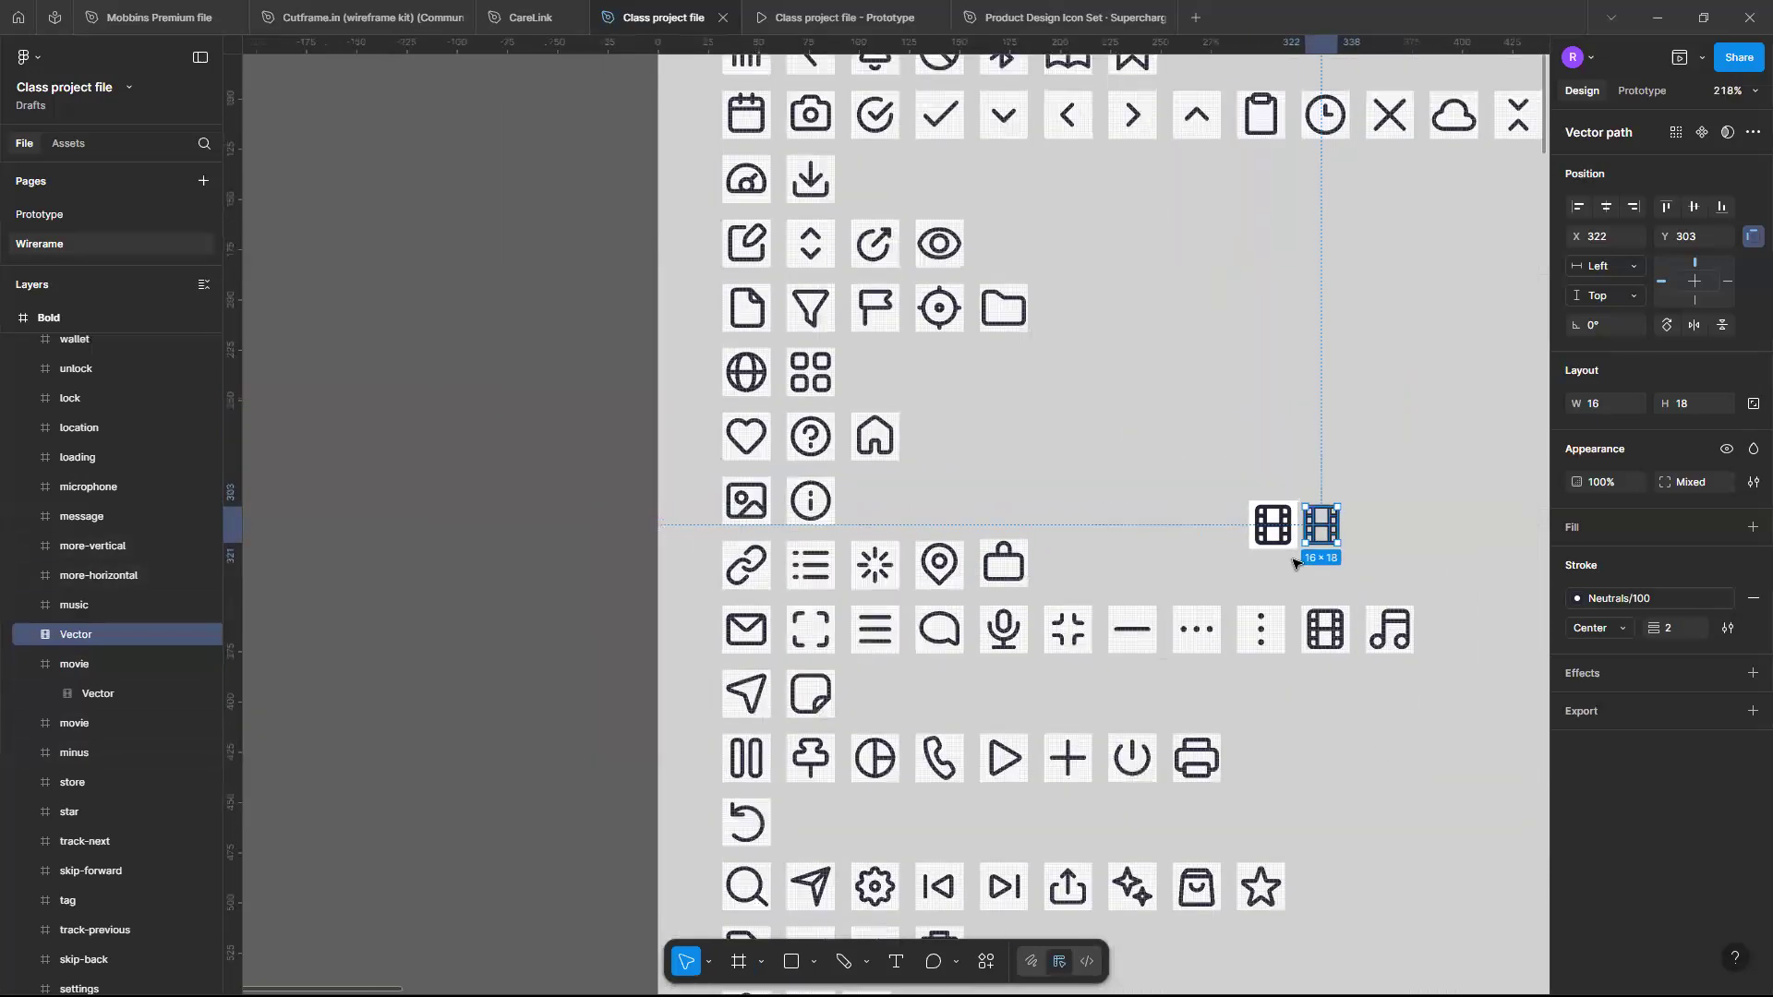
scroll(1180, 524, up, 1)
scroll(922, 413, right, 2)
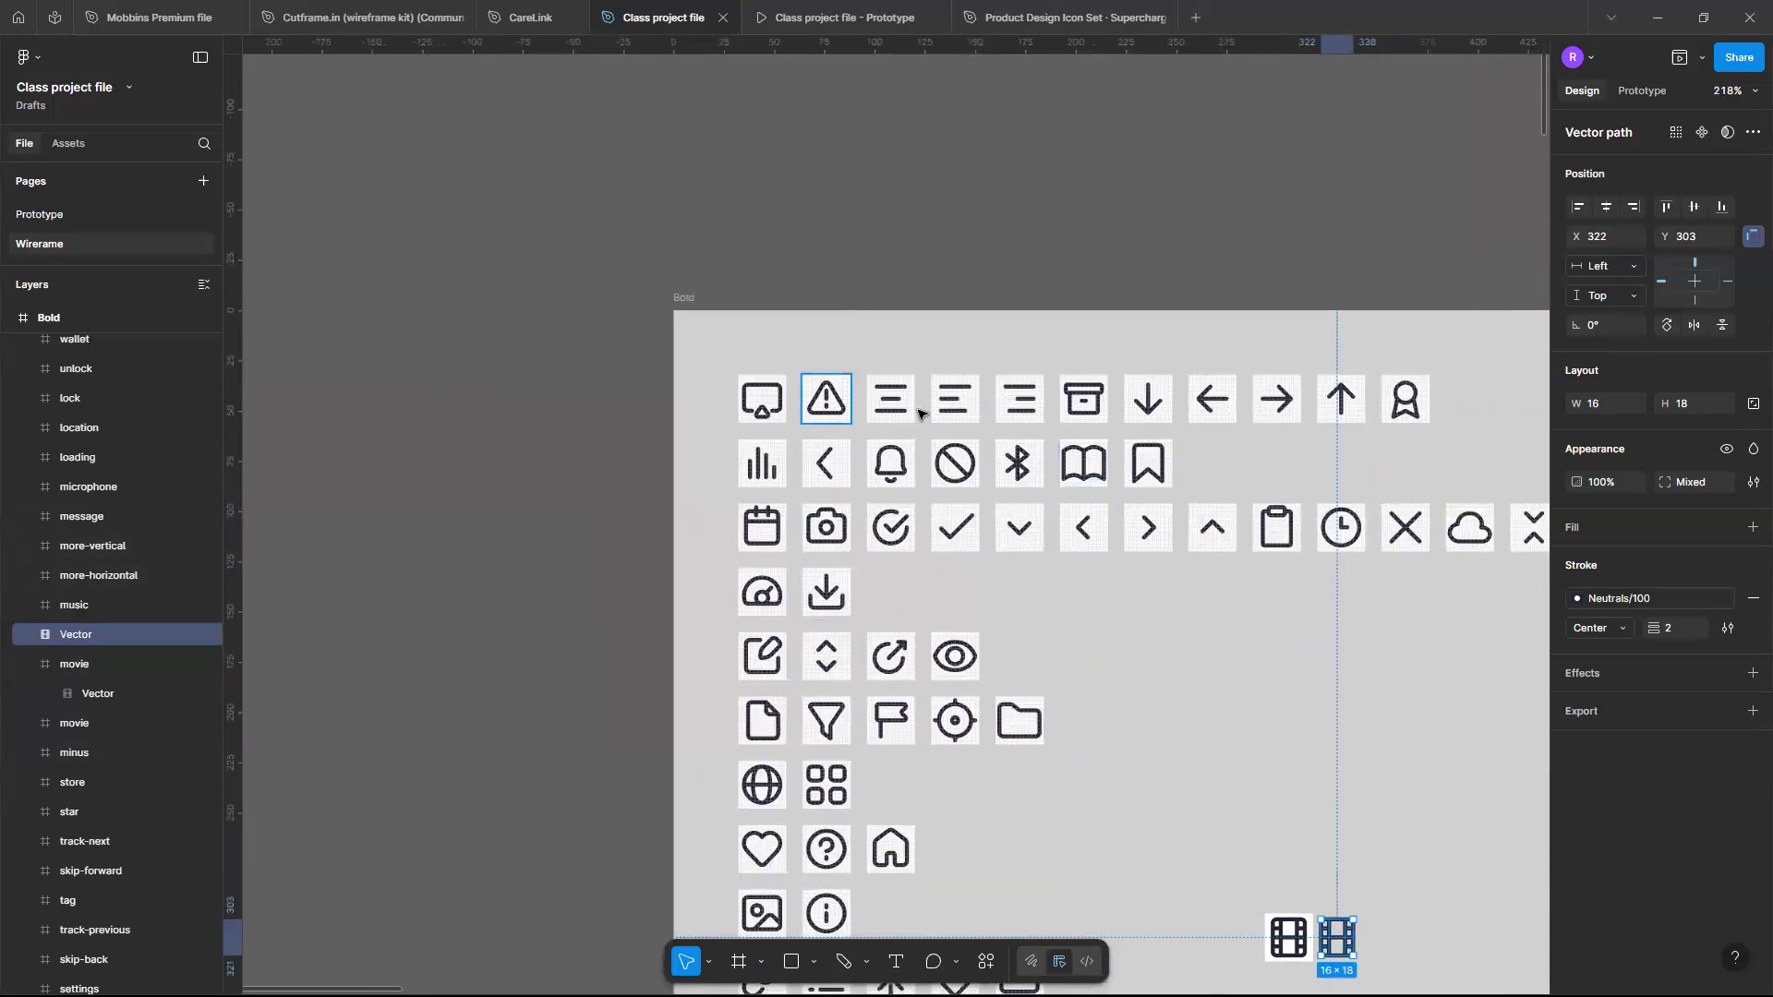
scroll(922, 414, left, 1)
scroll(919, 413, left, 1)
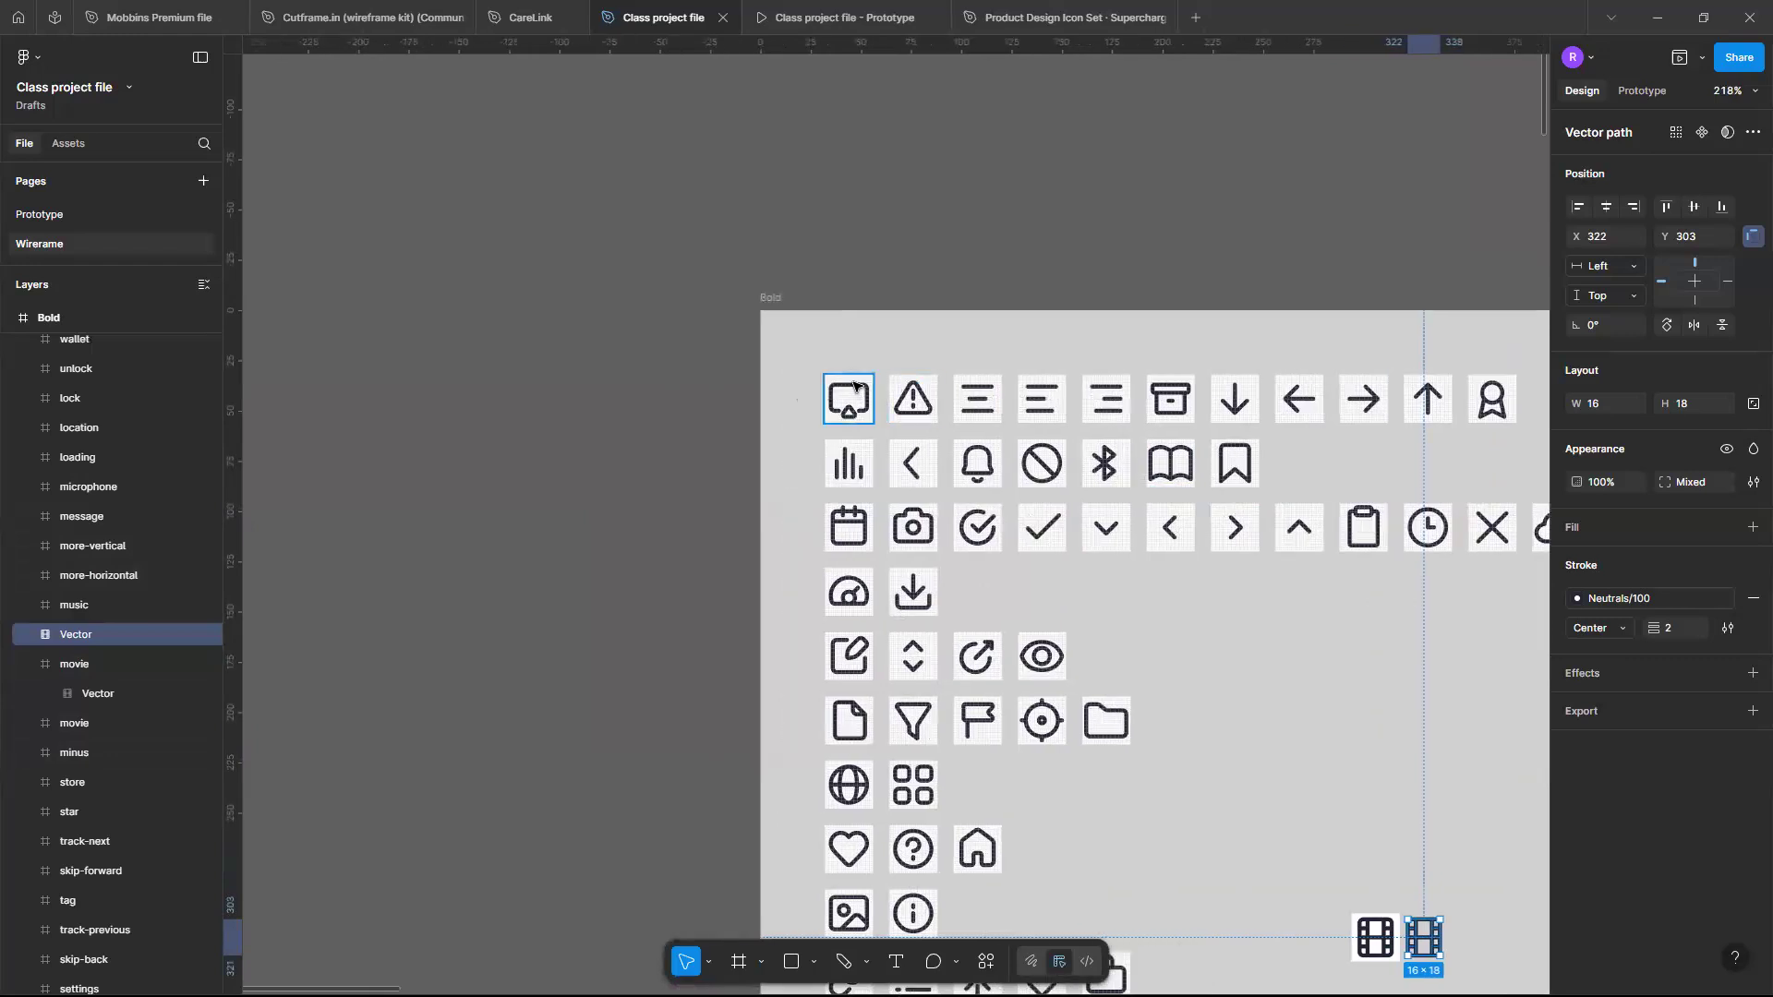
click(863, 394)
click(900, 402)
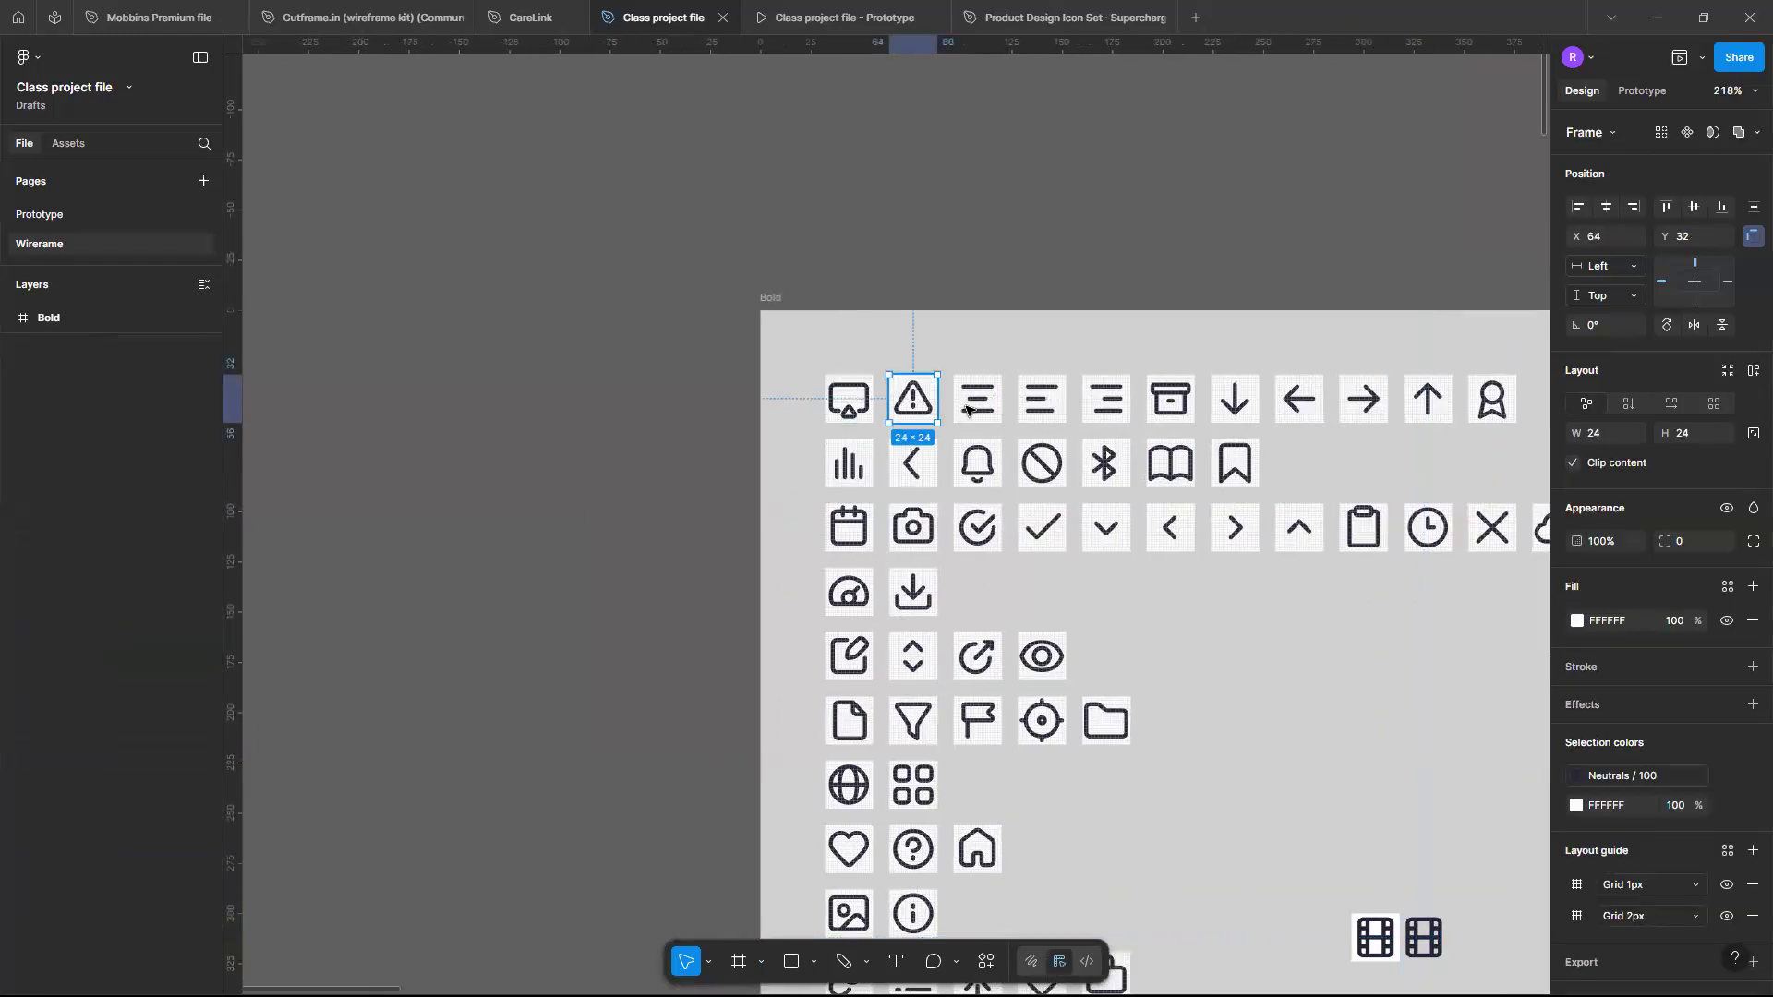
click(967, 410)
click(1046, 410)
scroll(1237, 660, down, 1)
scroll(1237, 660, down, 3)
scroll(1073, 539, right, 3)
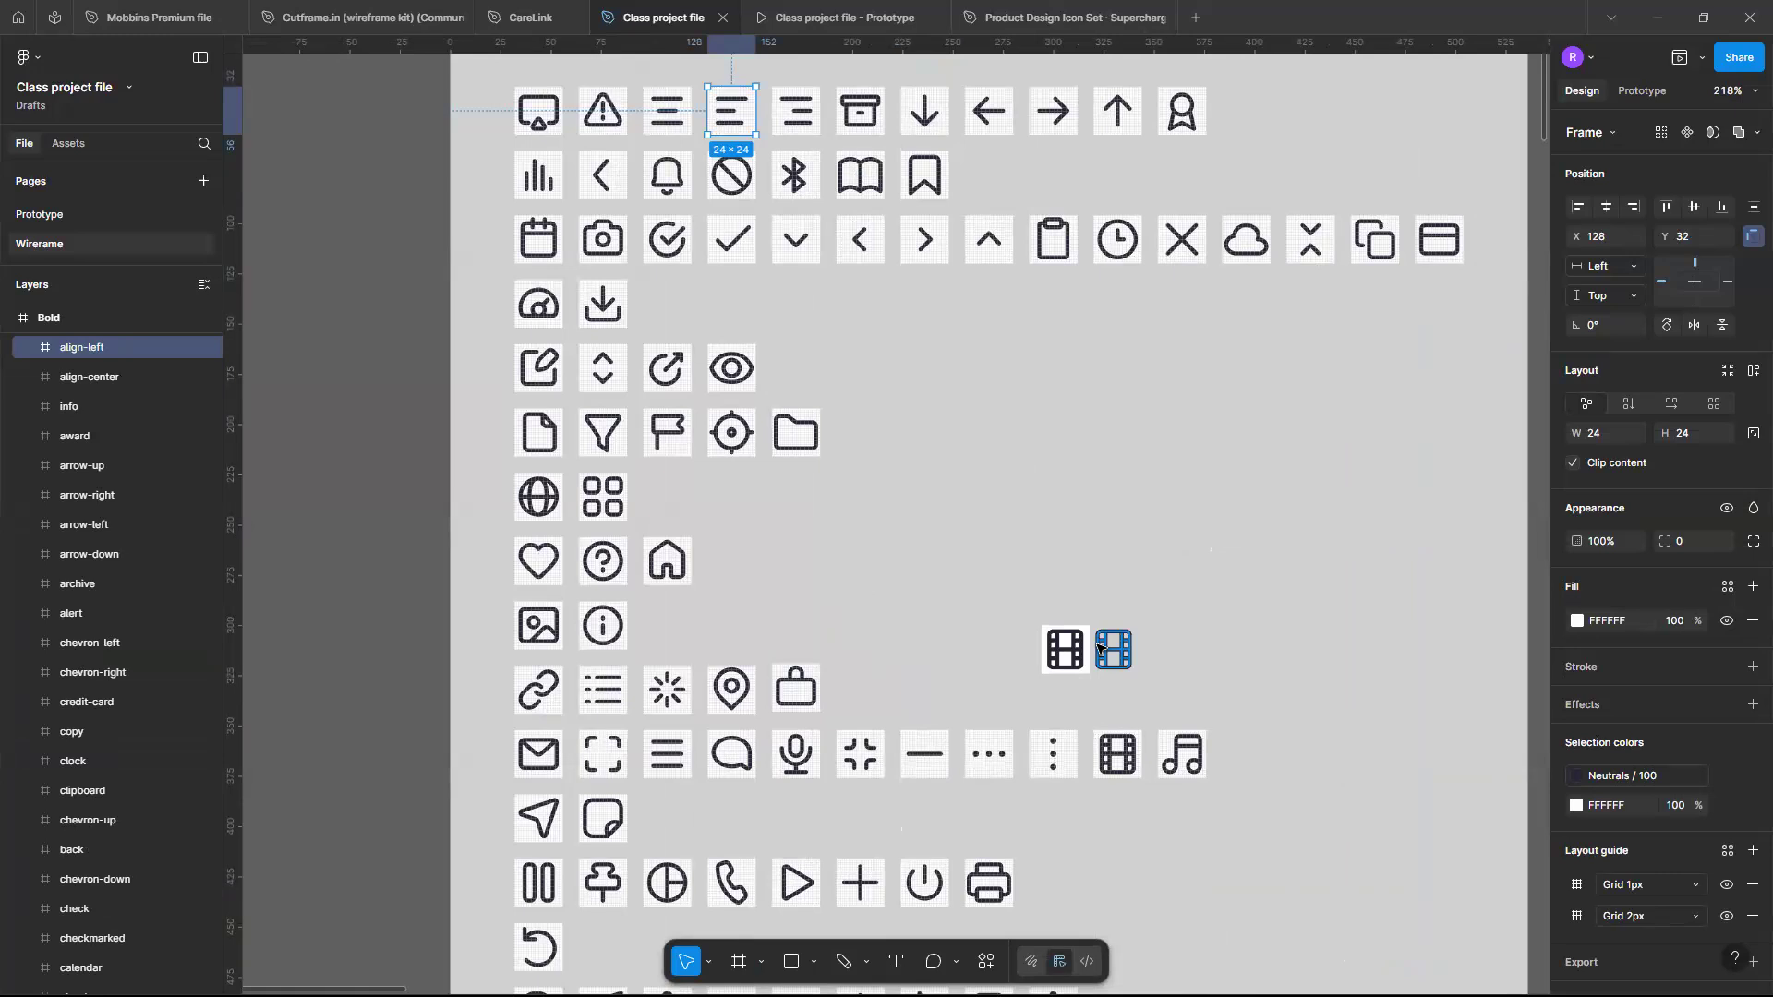
scroll(1097, 646, up, 5)
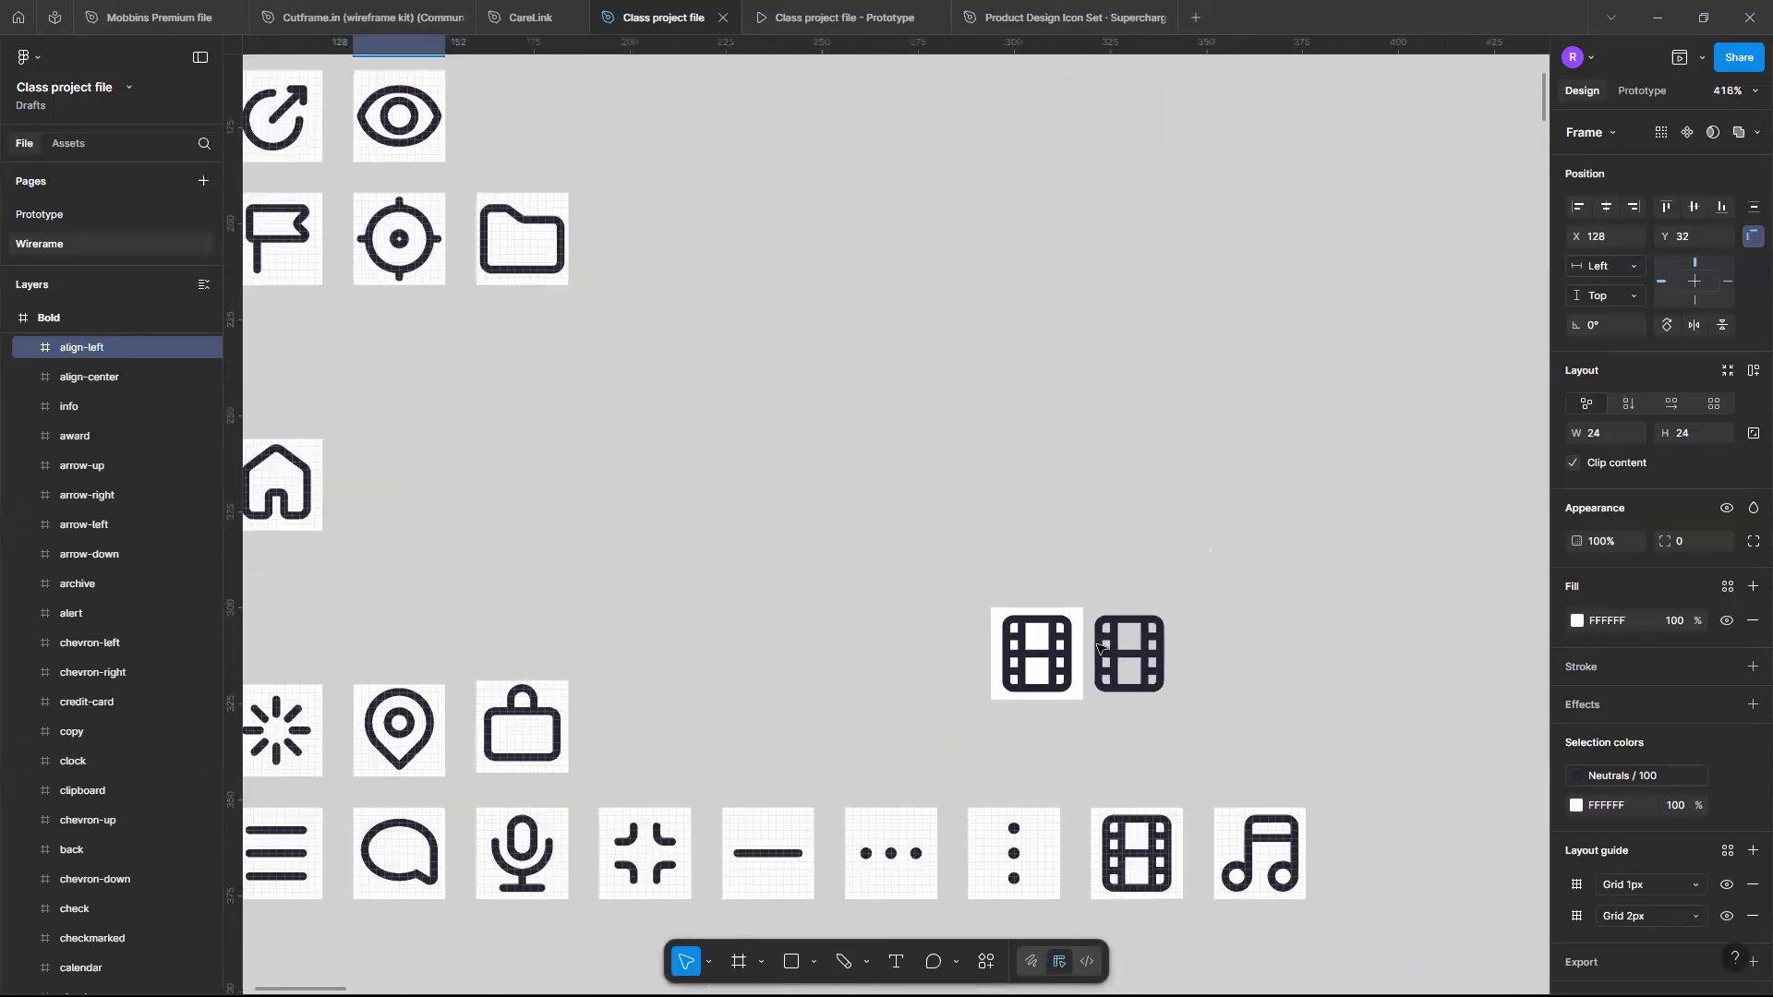
scroll(1098, 646, up, 3)
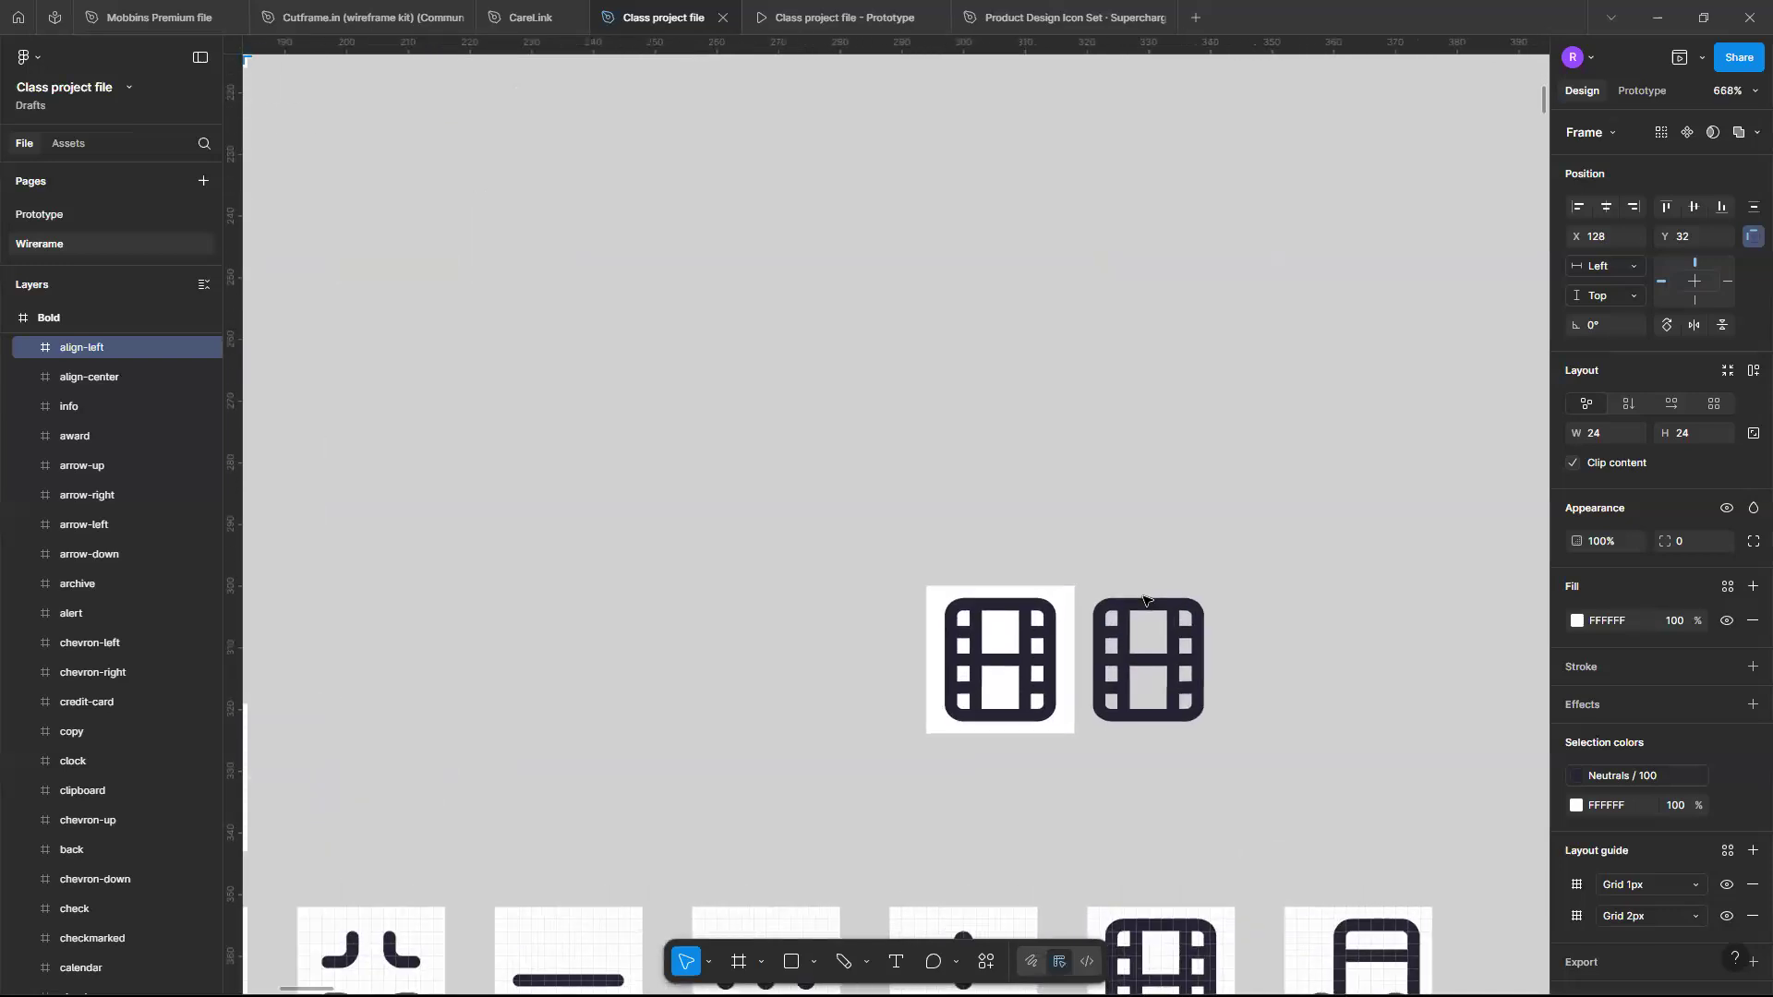
- Delete the pasted movie Vector copy
click(1121, 617)
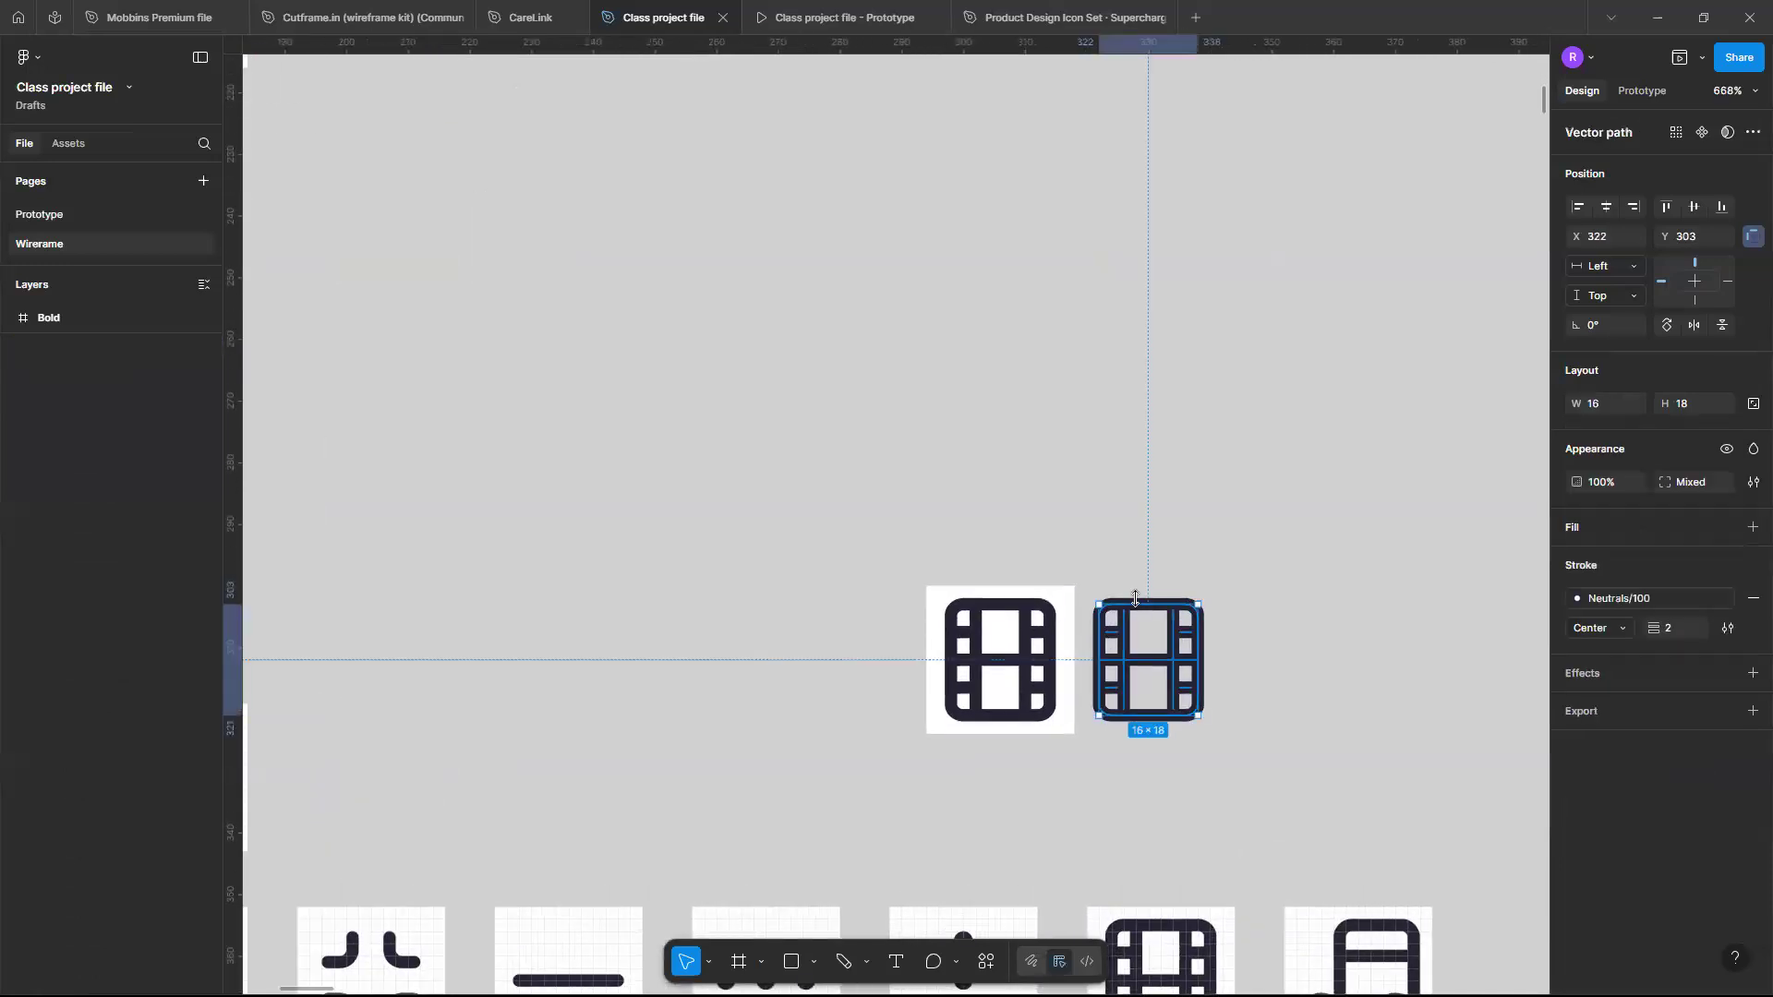
key(Delete)
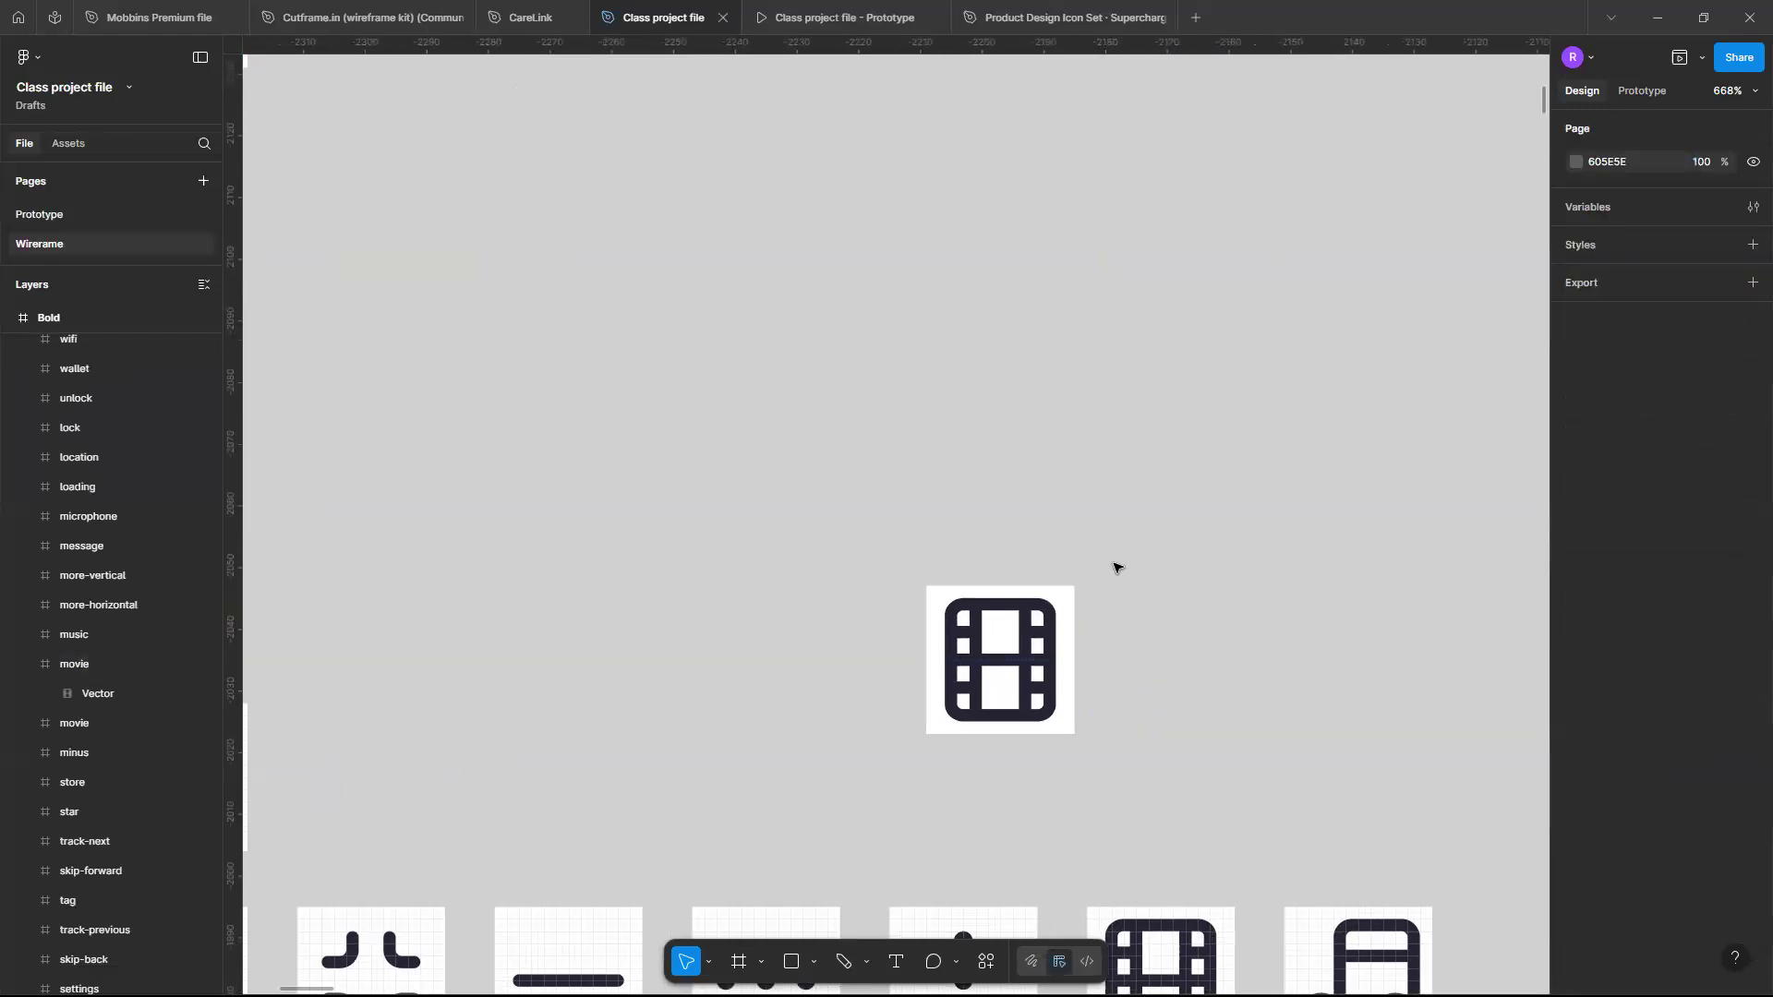
- Inspect the movie icon's Vector path in vector editing mode and leave it
click(940, 600)
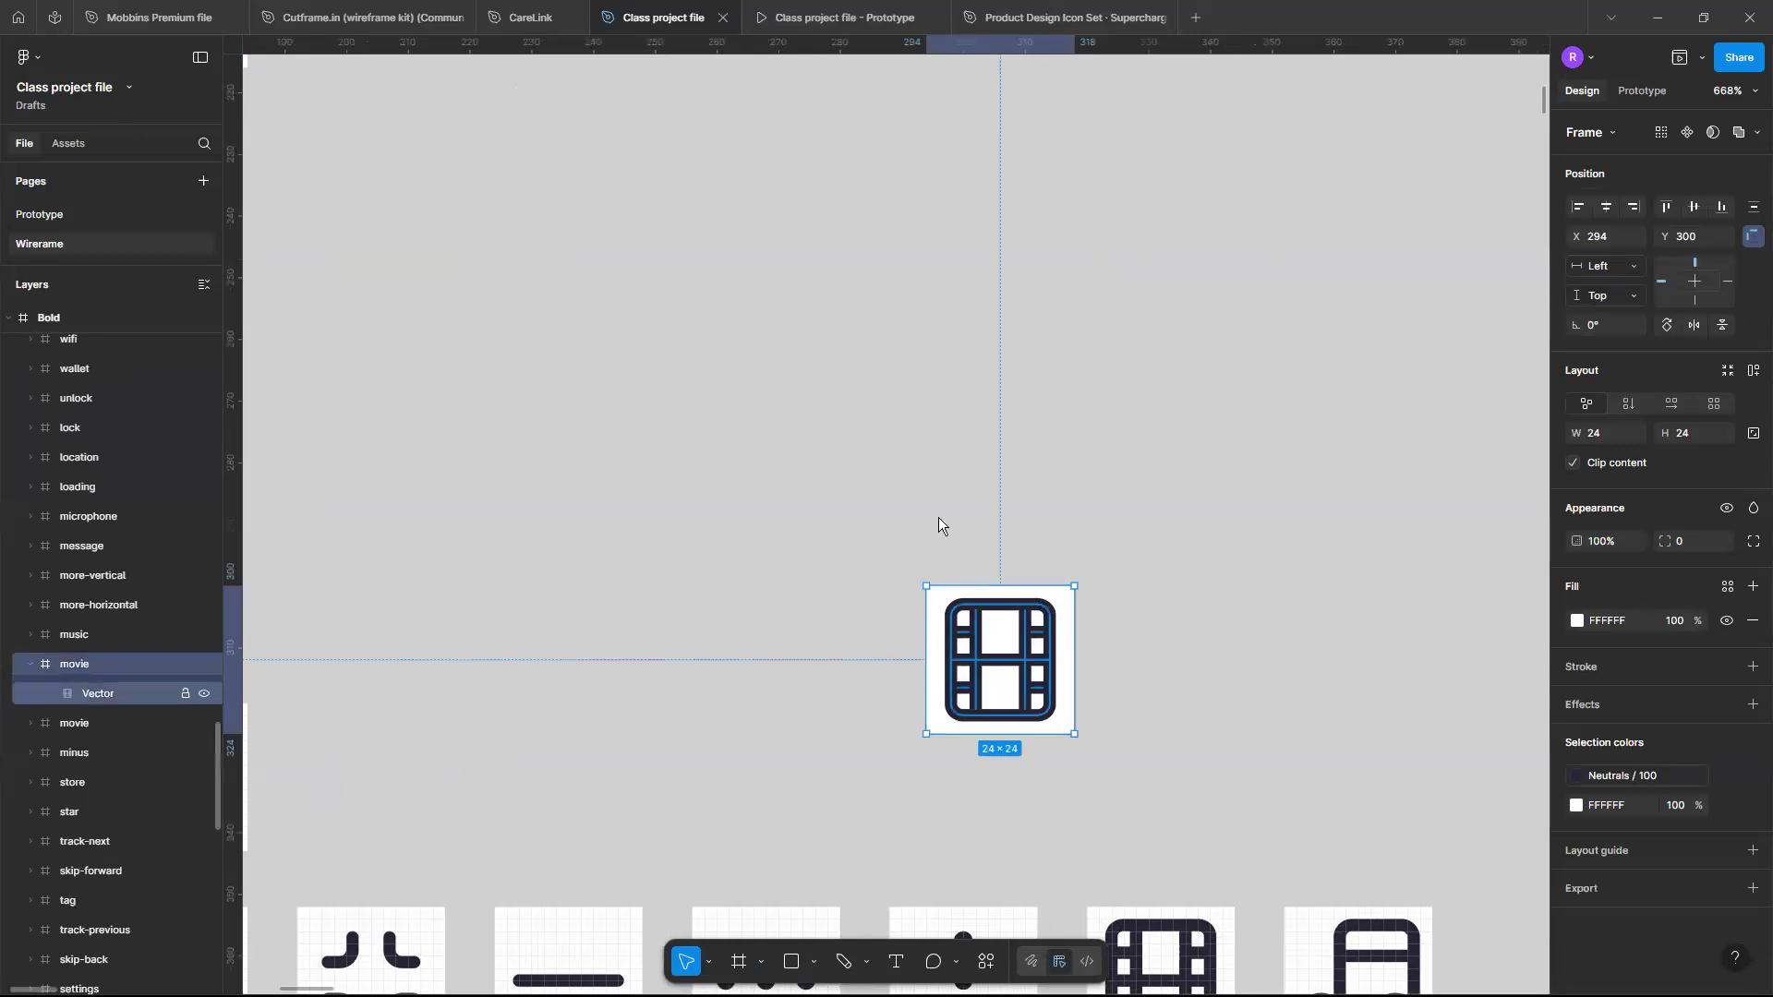
click(1101, 576)
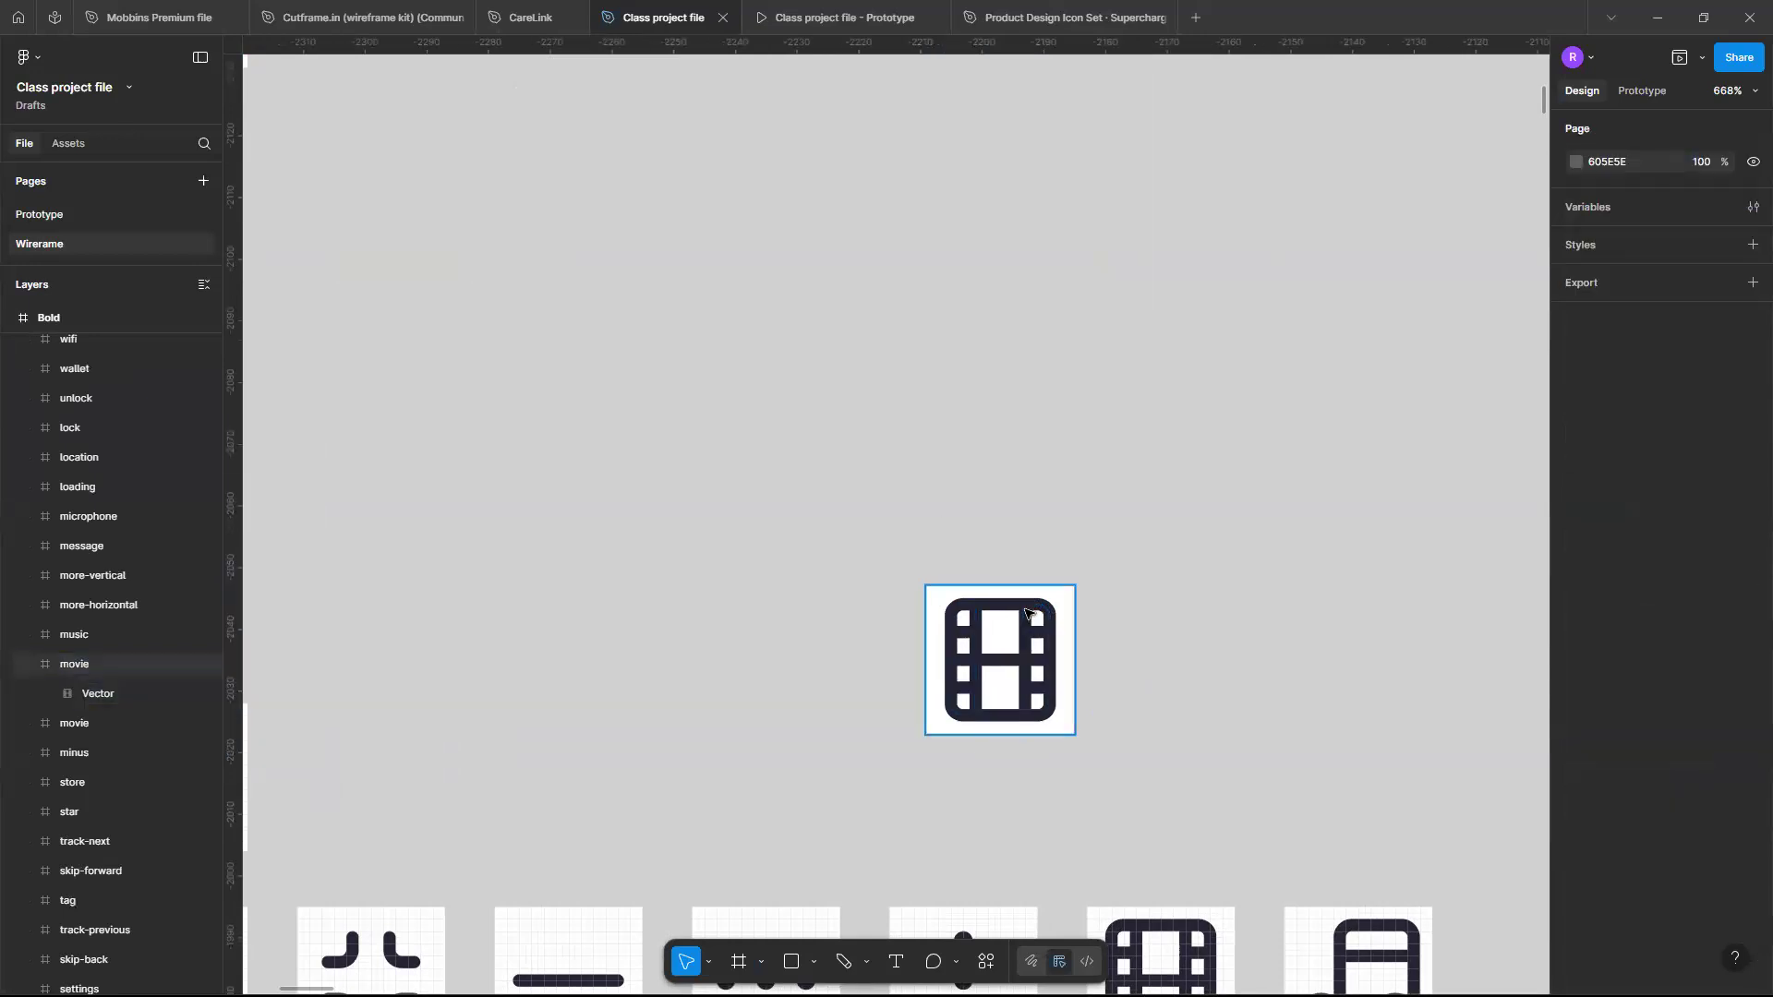
double_click(1025, 612)
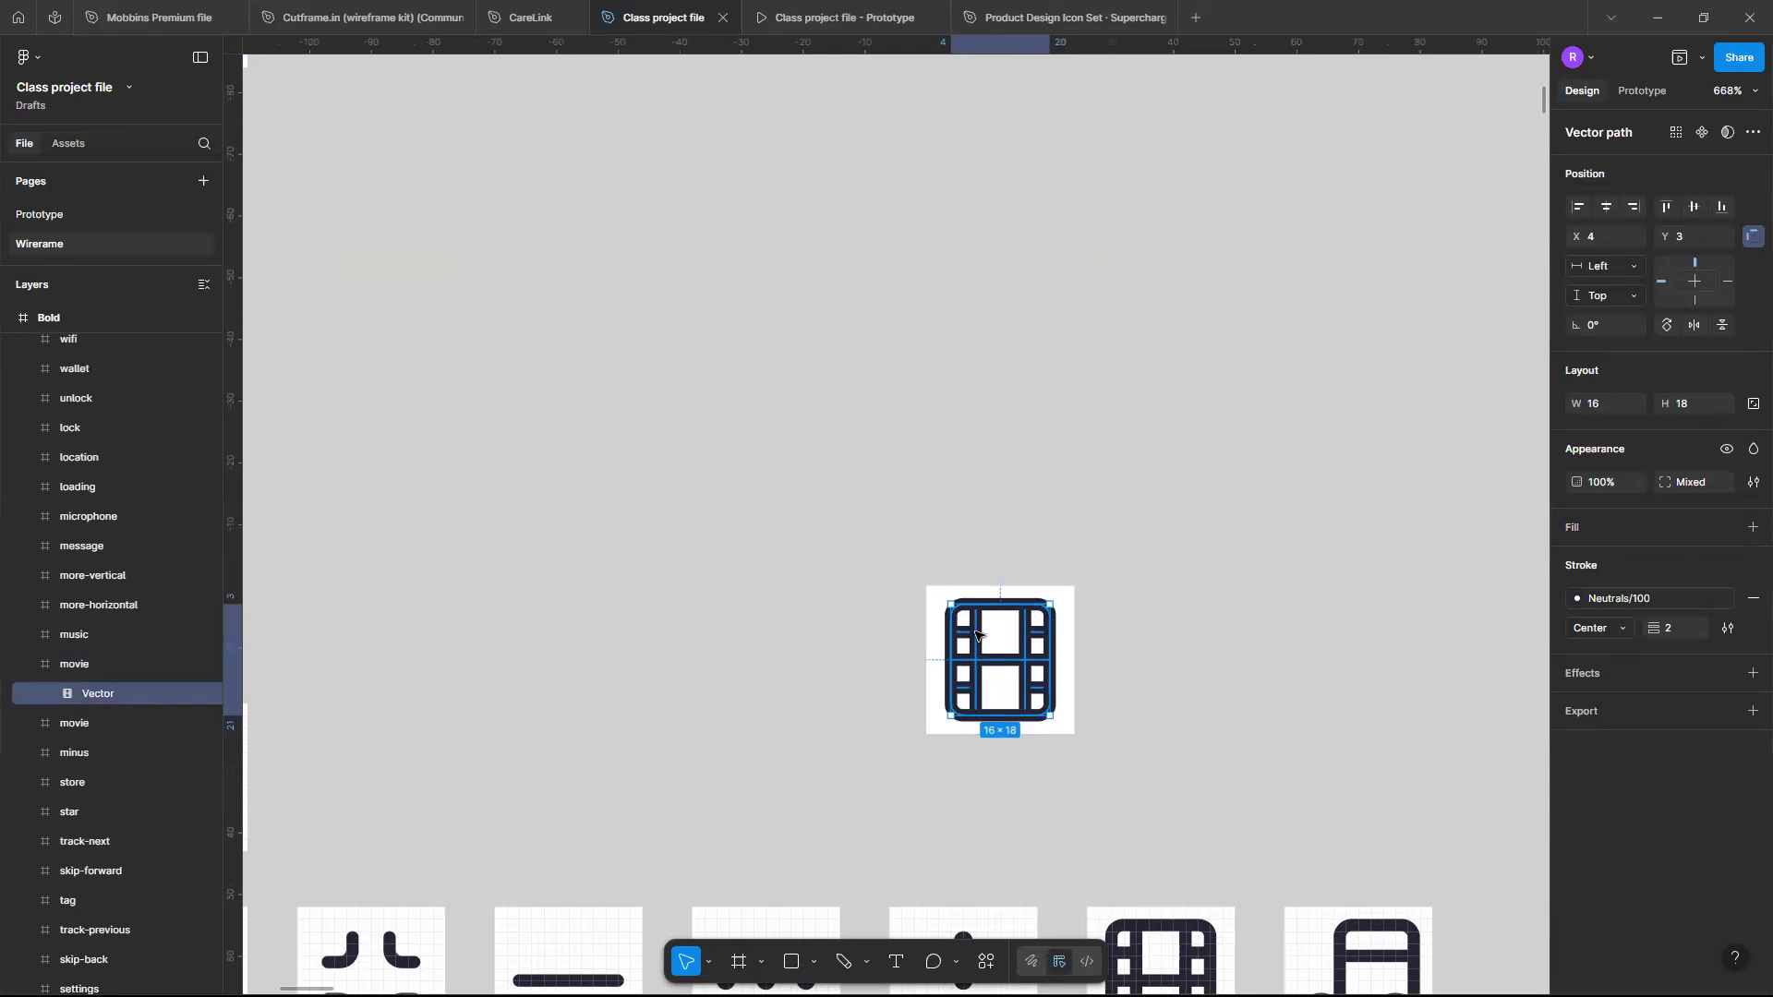
double_click(1044, 631)
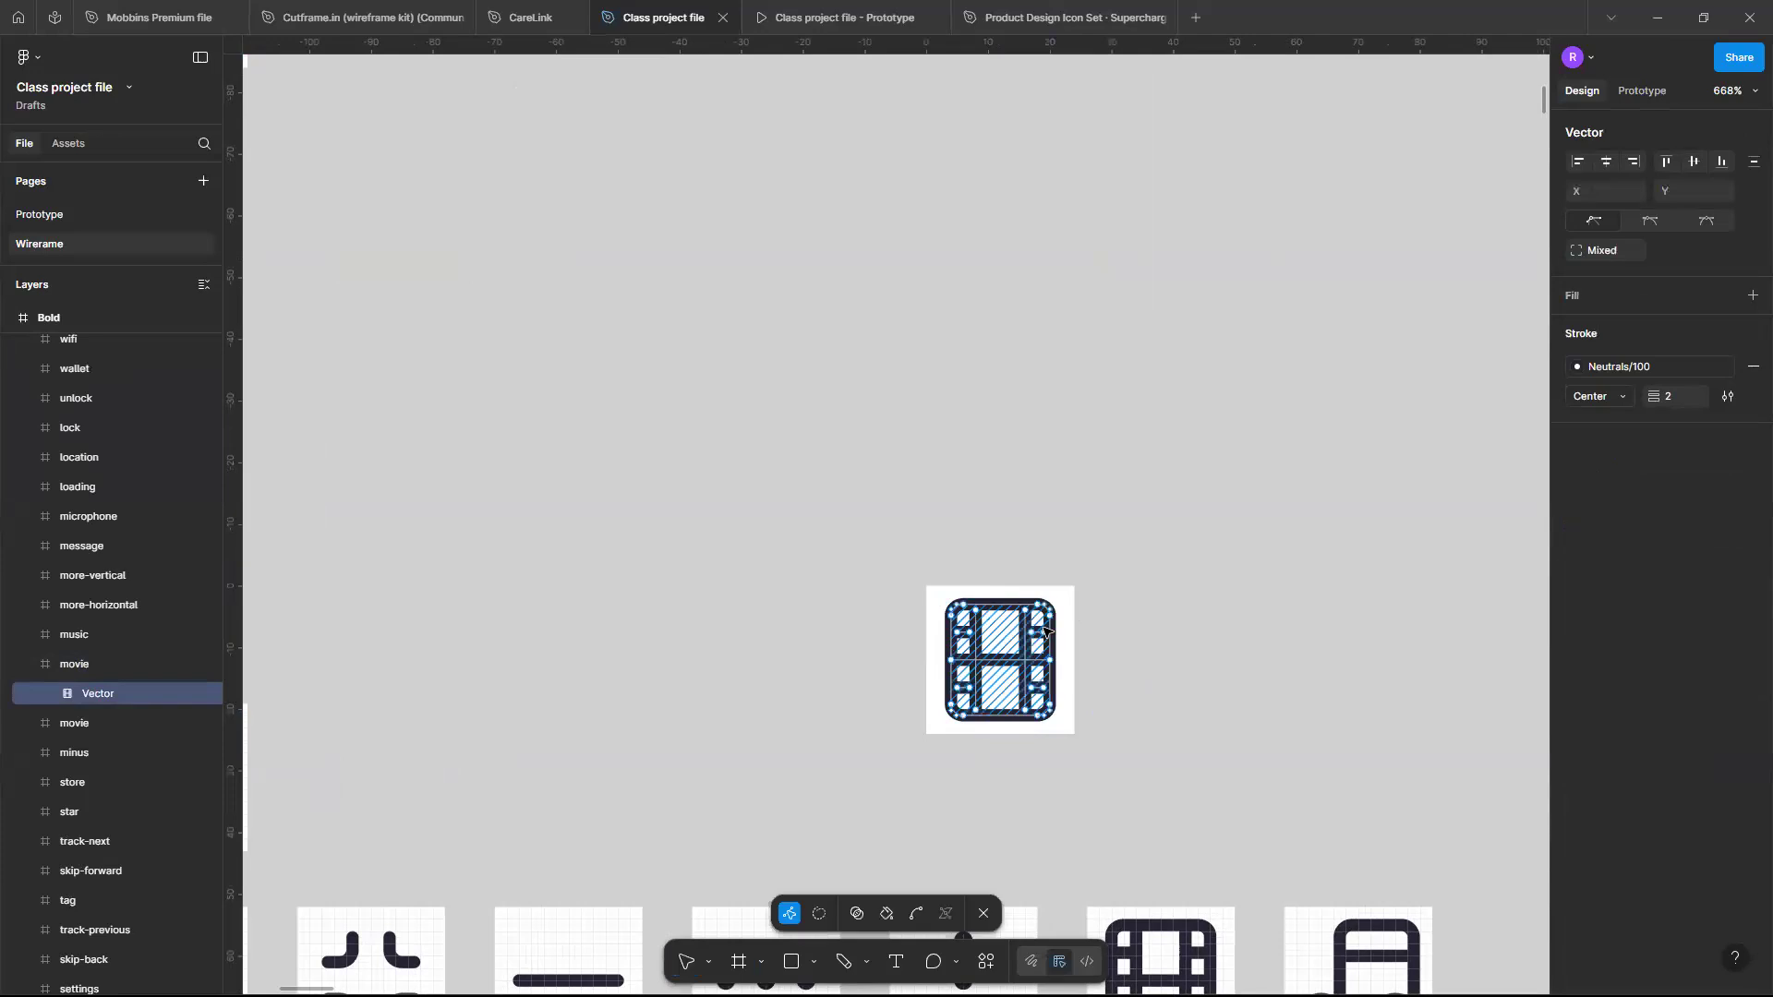
double_click(1105, 587)
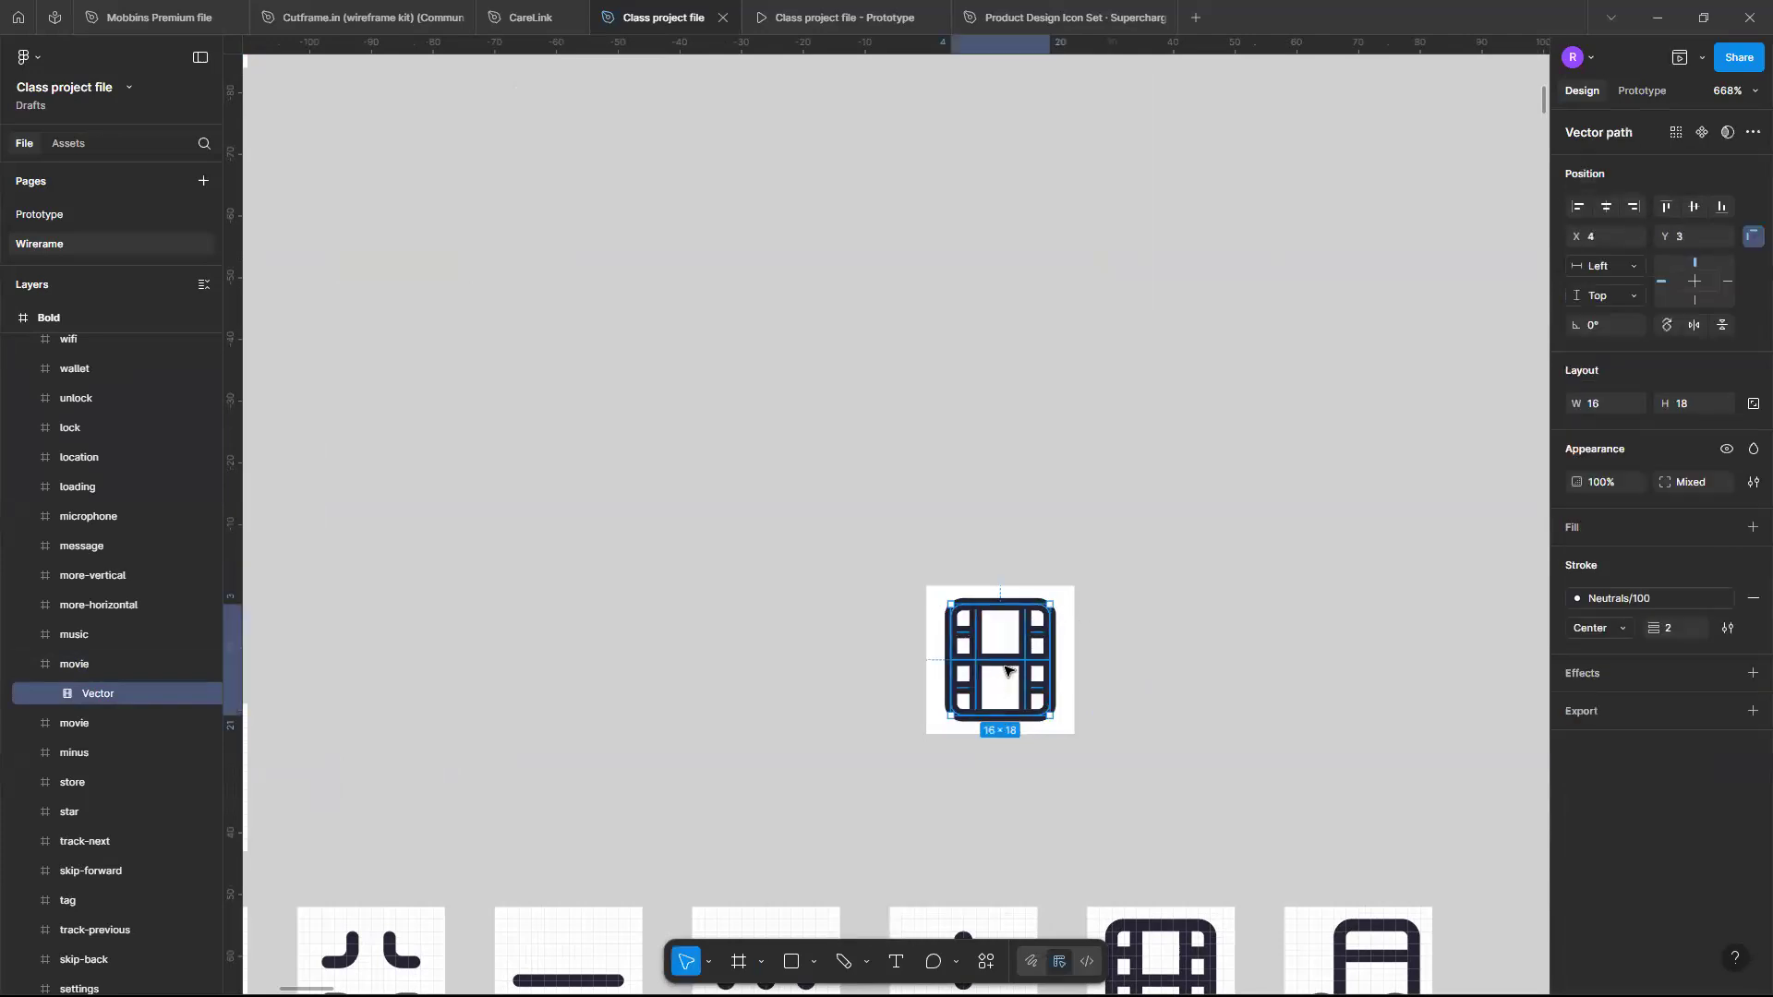
click(1095, 541)
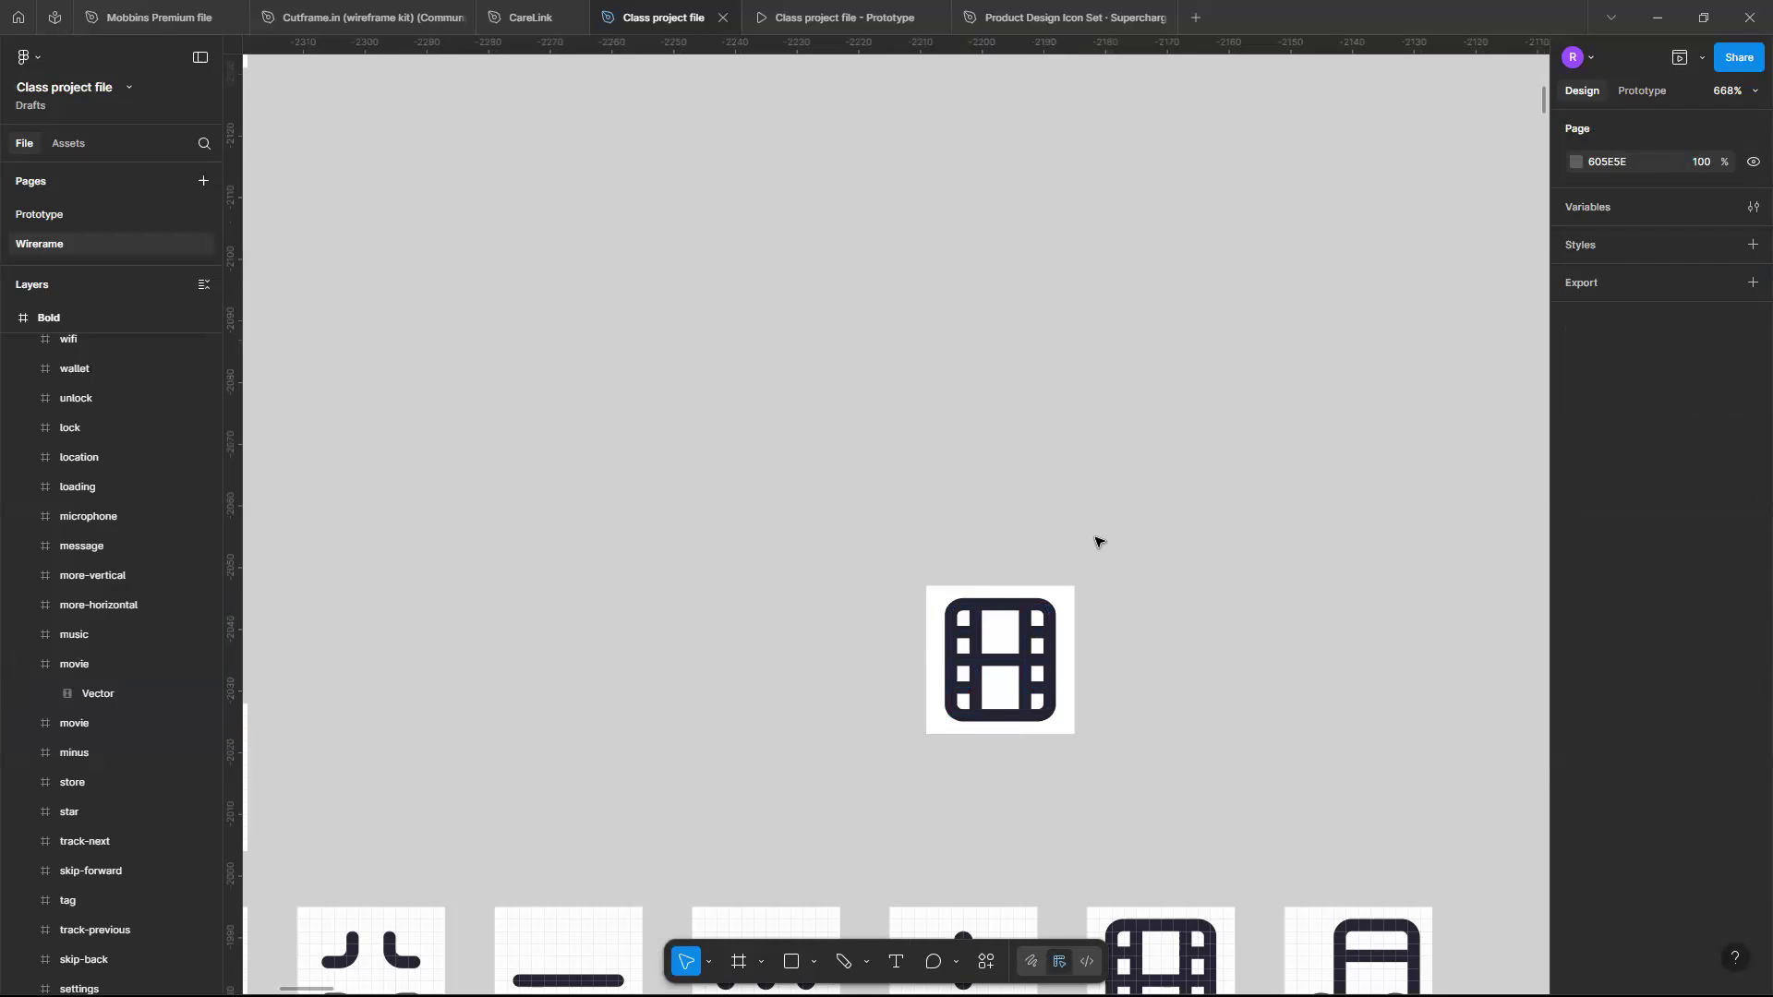
- Delete the movie icon's Vector path and undo the deletion
double_click(1020, 605)
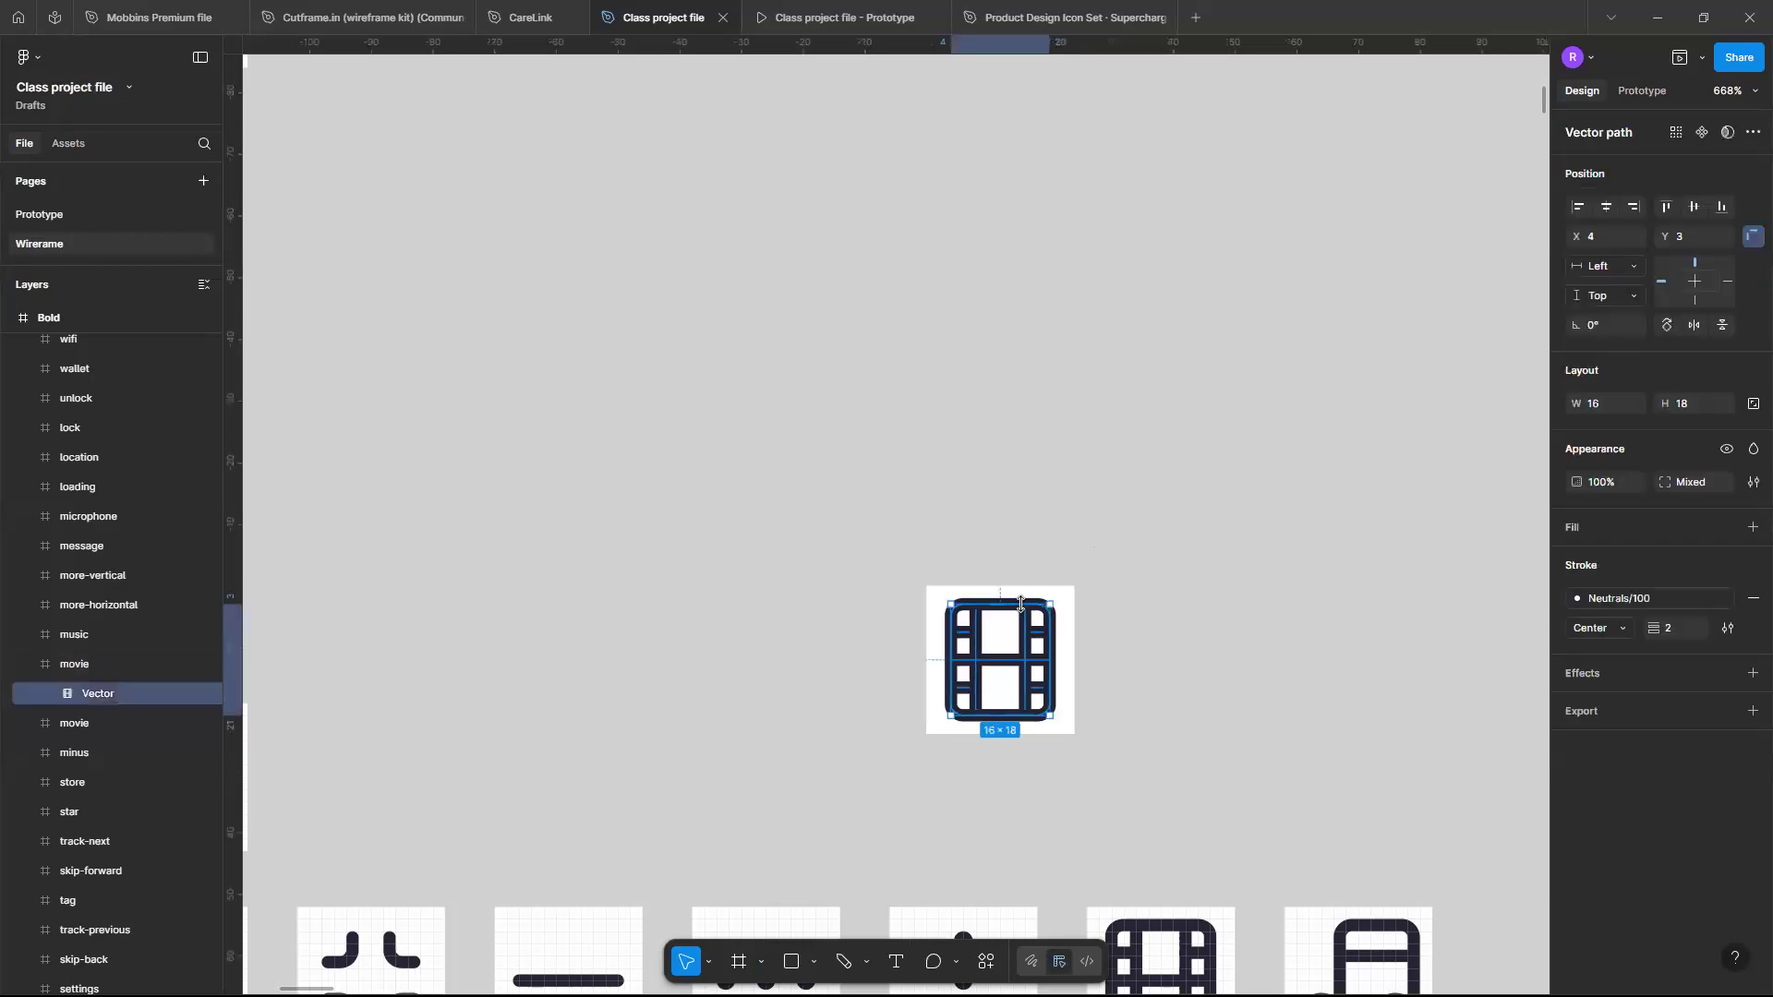
key(Delete)
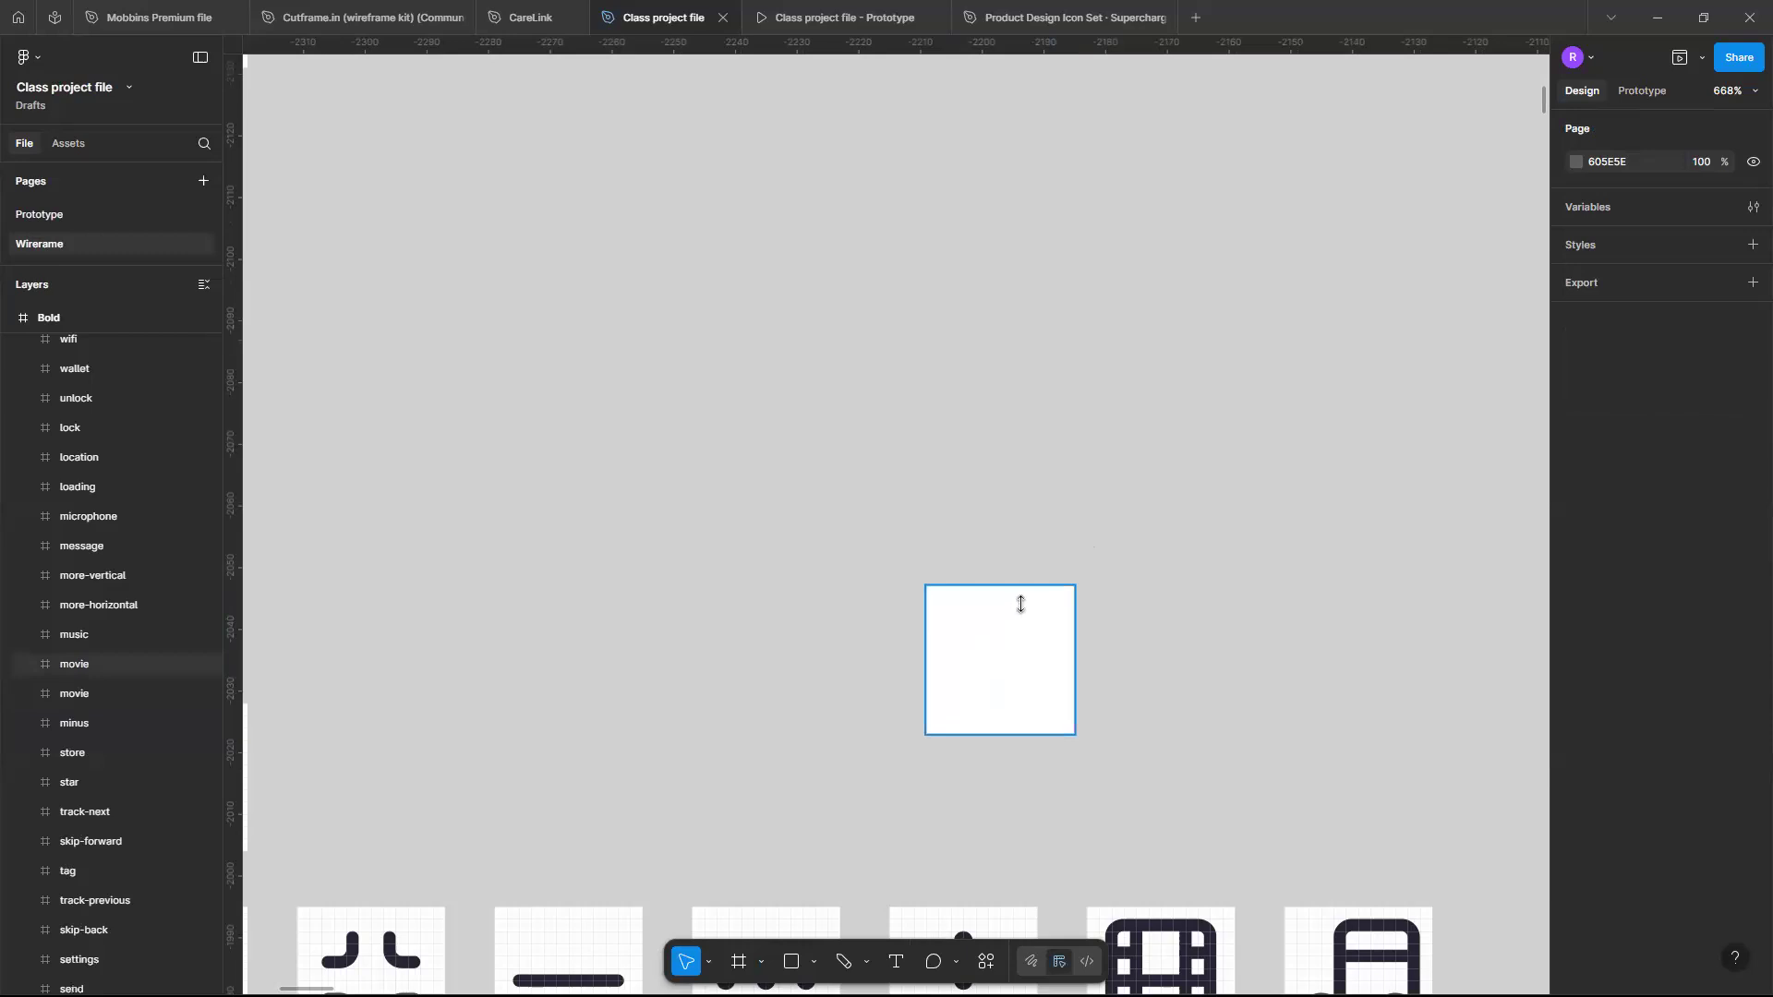
key(ctrl+z)
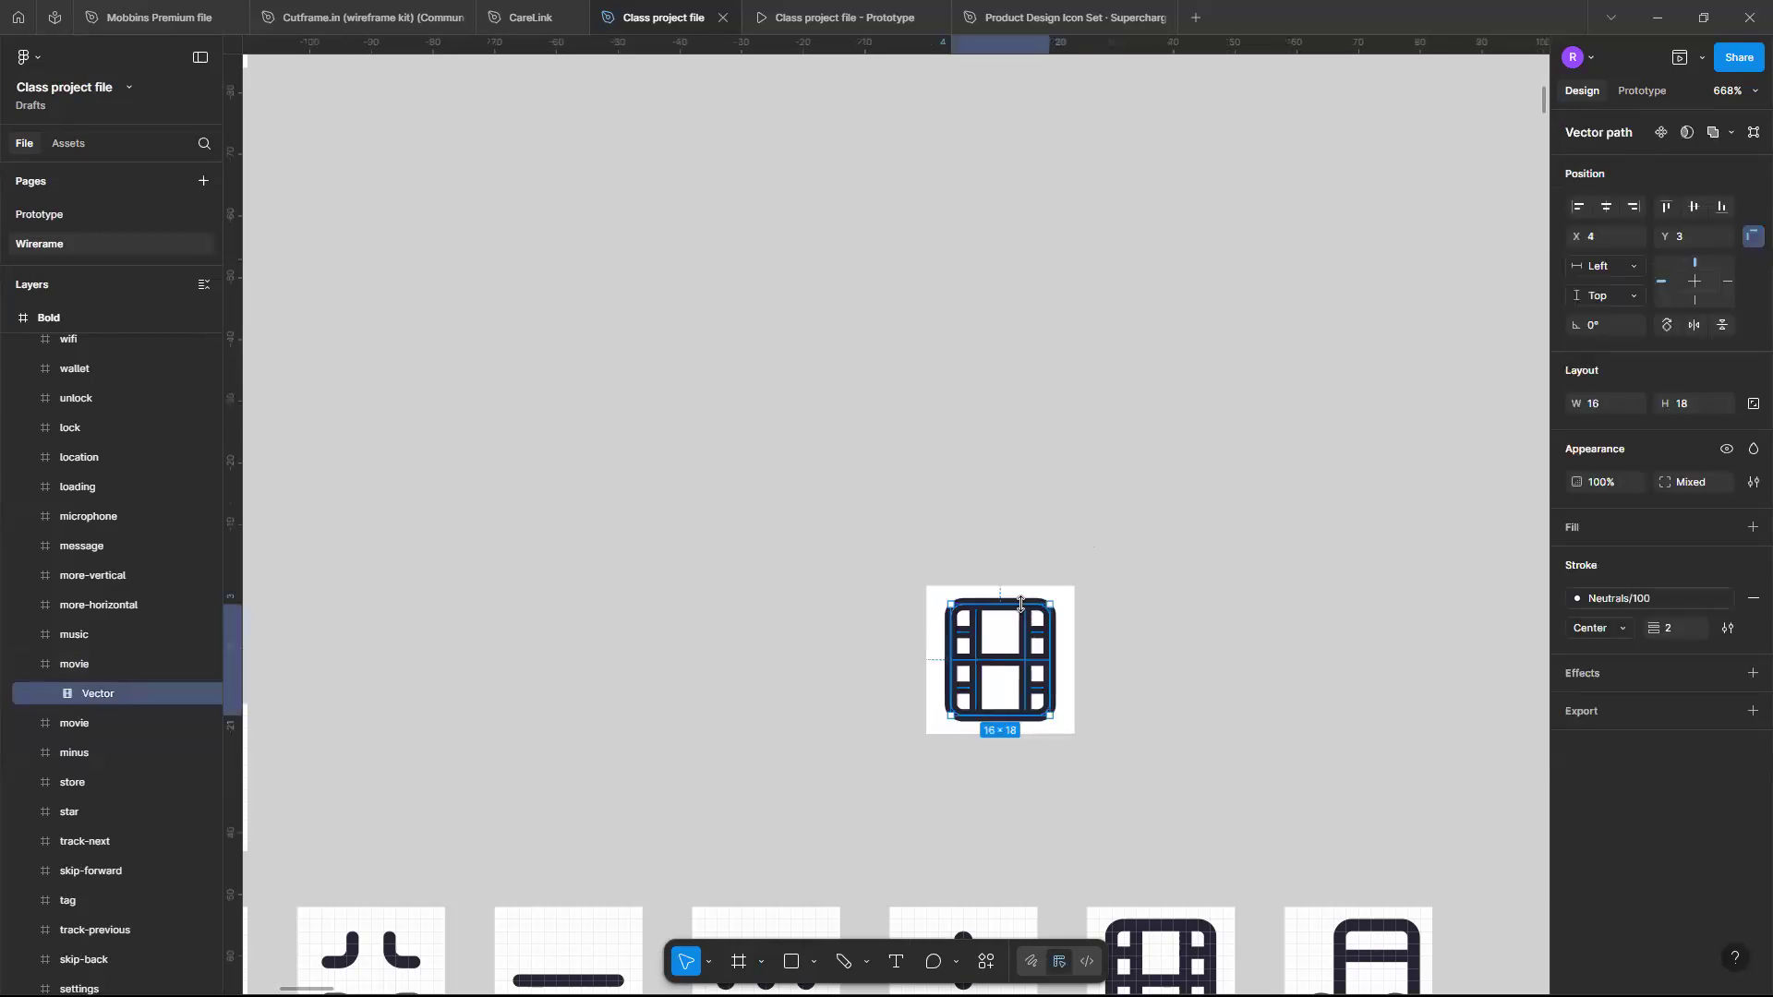
- Select the movie icon frame and return the view to the e-commerce wireframe
click(909, 552)
drag(908, 555, 1084, 776)
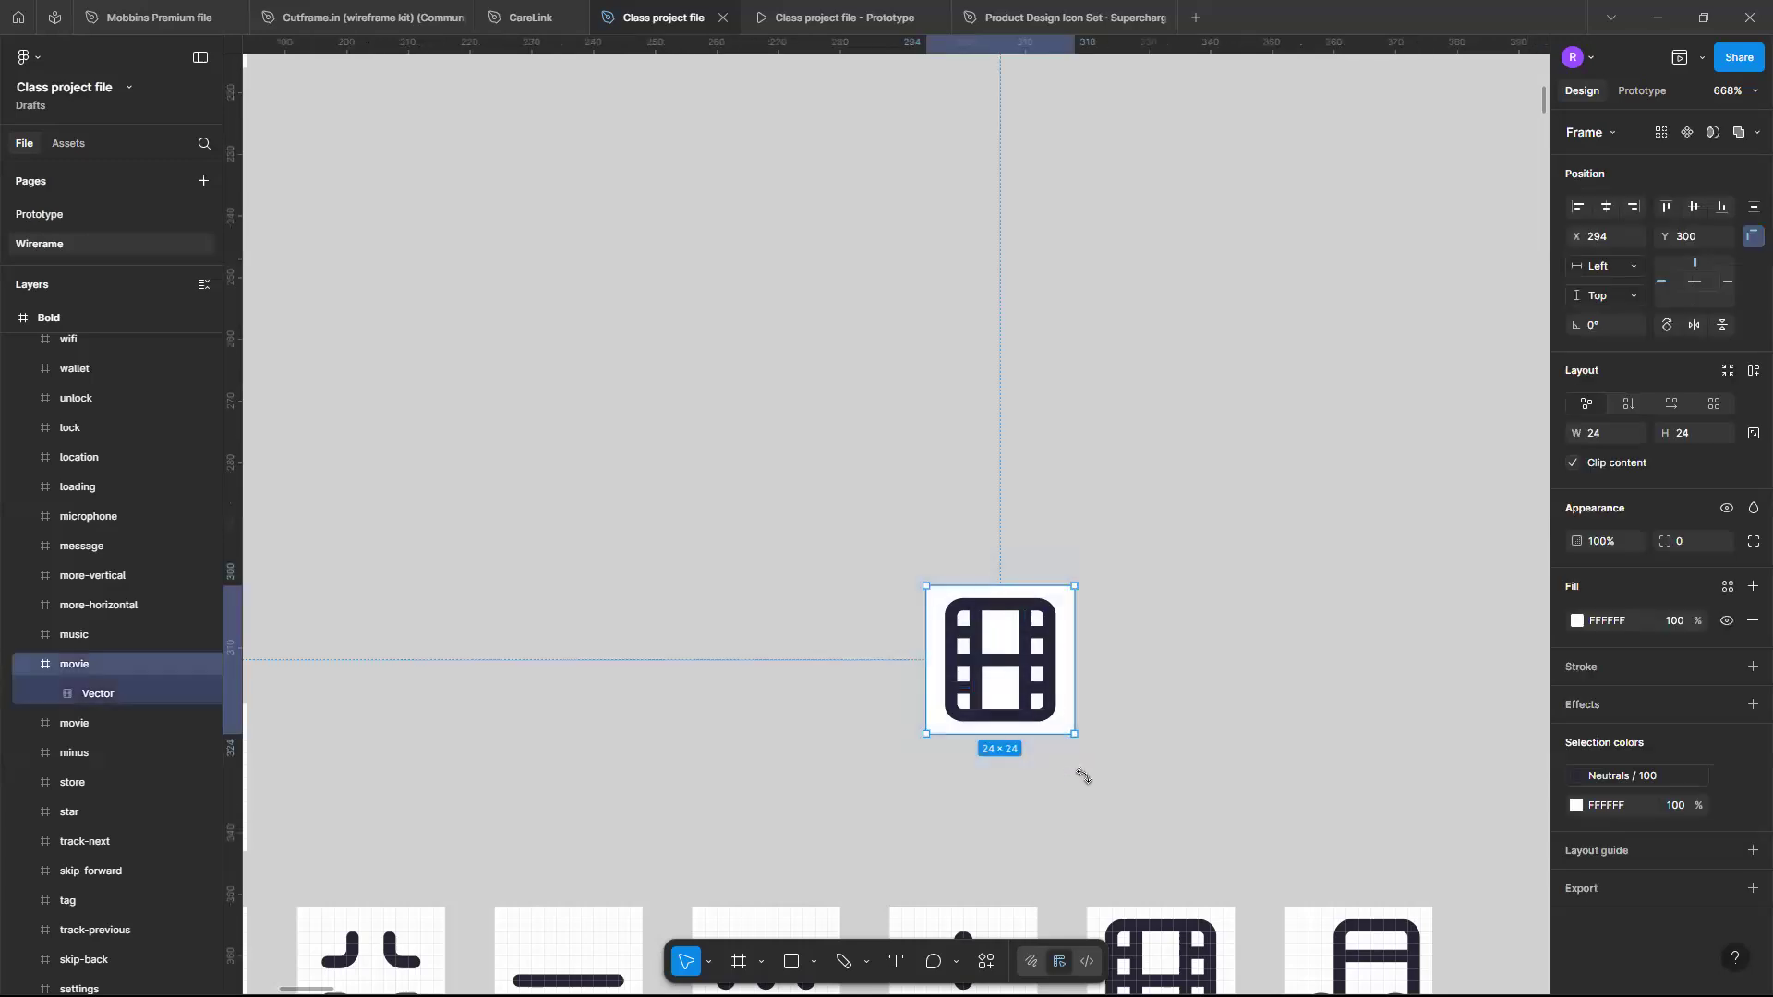
click(1085, 776)
scroll(1084, 776, down, 15)
scroll(1084, 776, down, 4)
drag(1158, 936, 1043, 630)
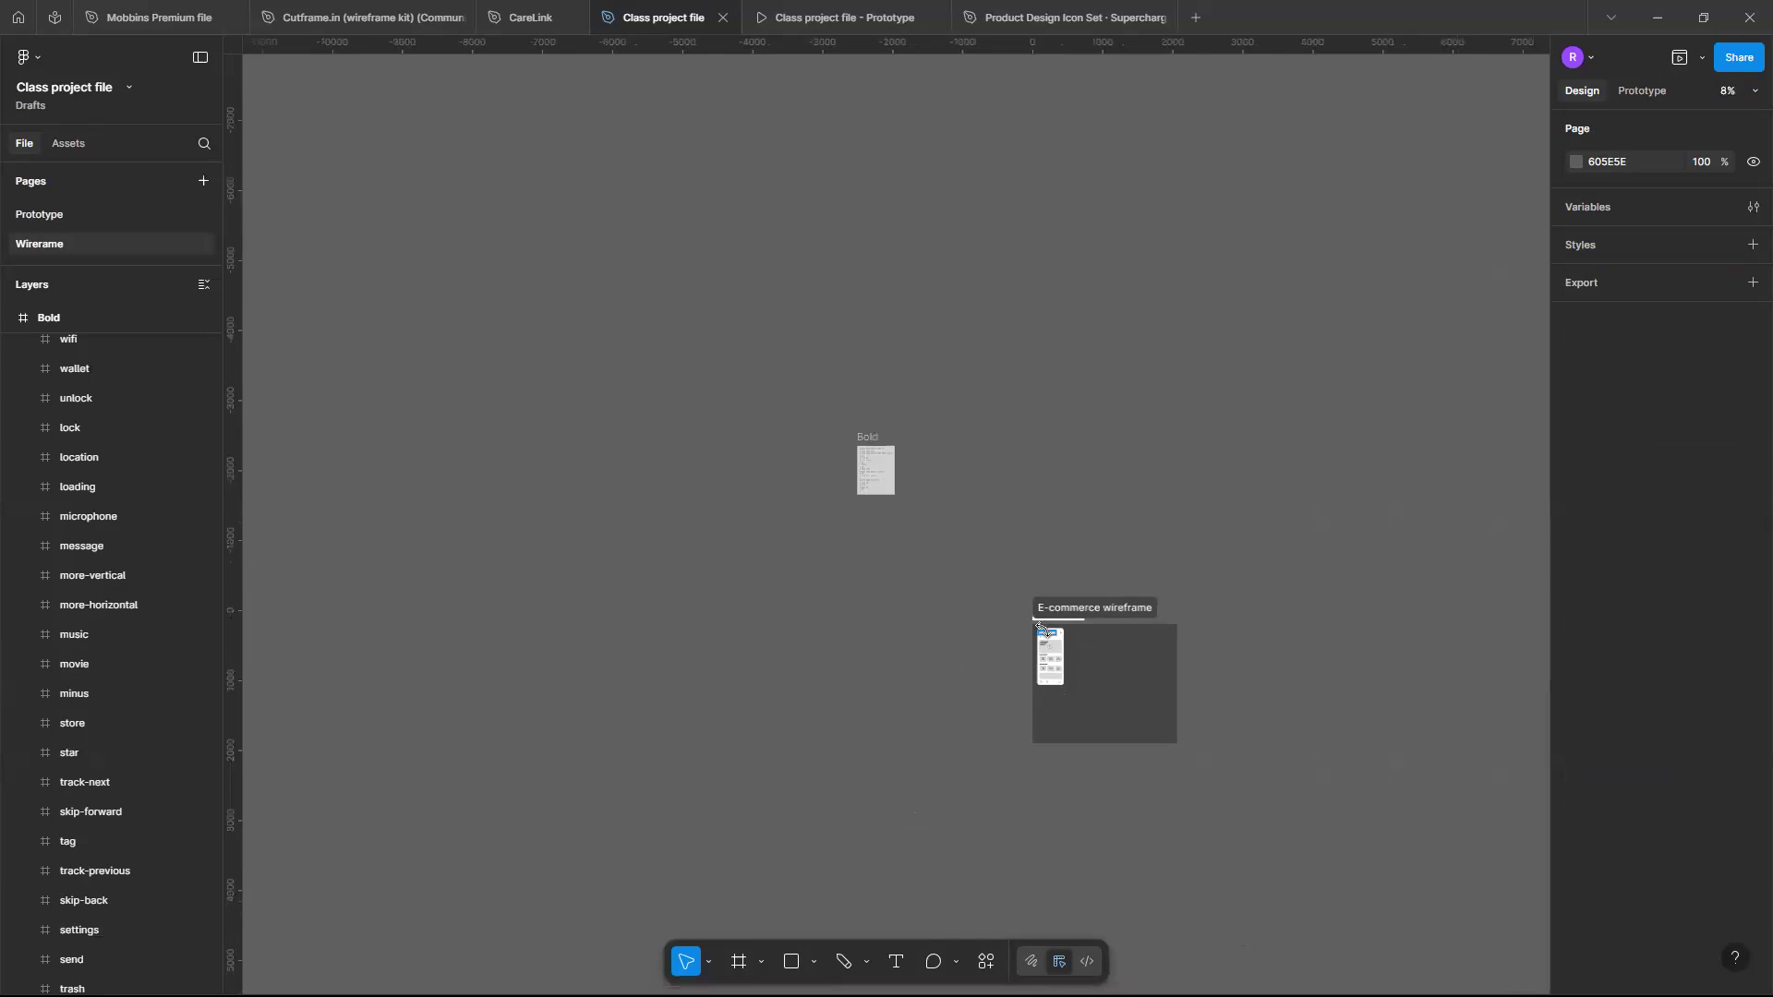
scroll(1042, 630, up, 8)
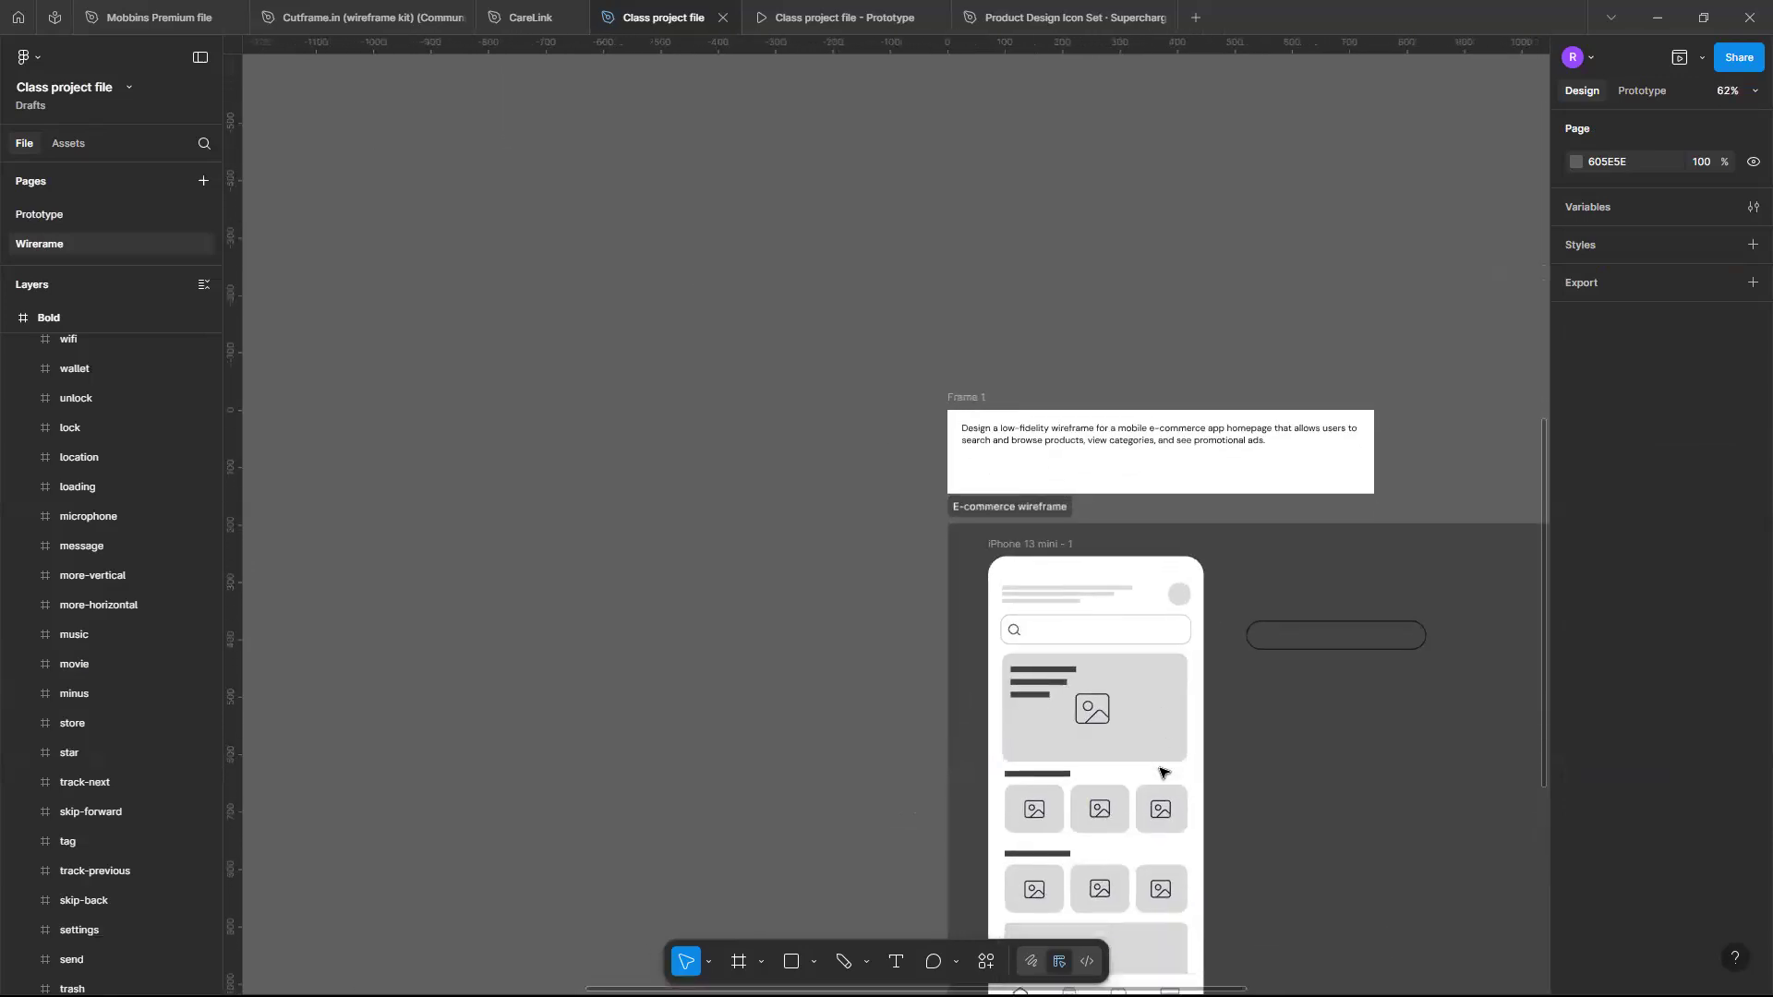
scroll(1161, 772, down, 1)
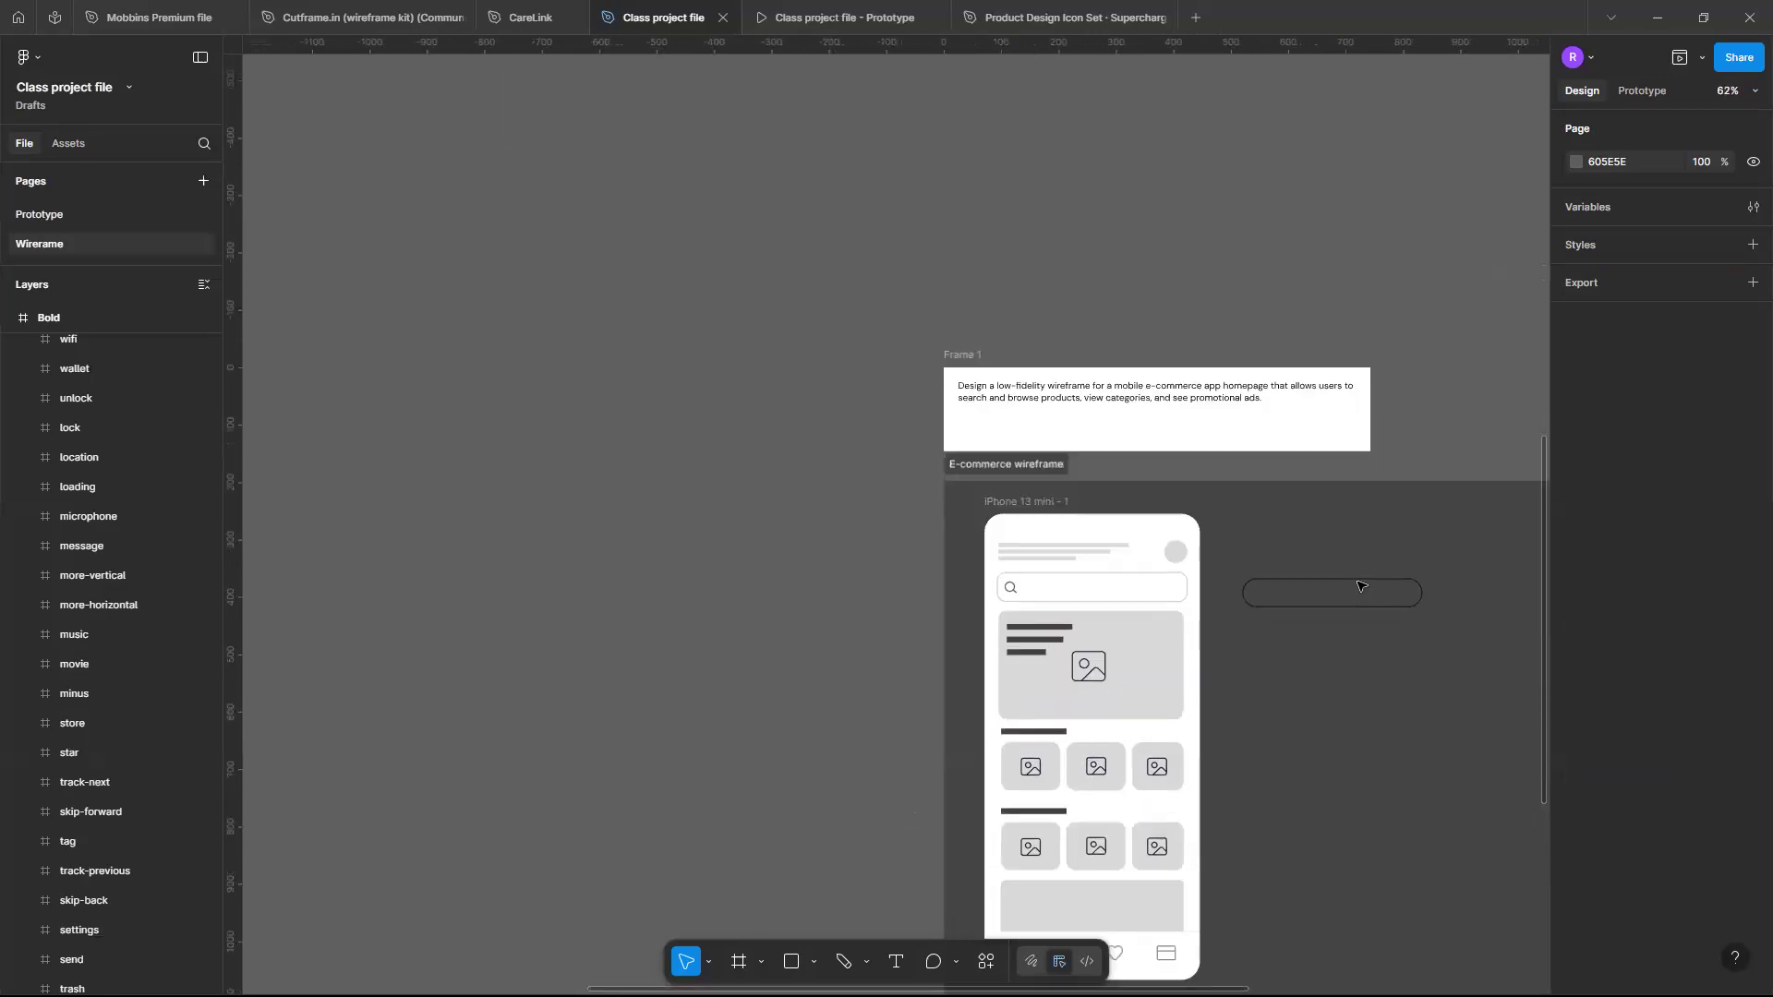
- Delete the stray rounded rectangle lying on the canvas beside the phone frame
click(1355, 583)
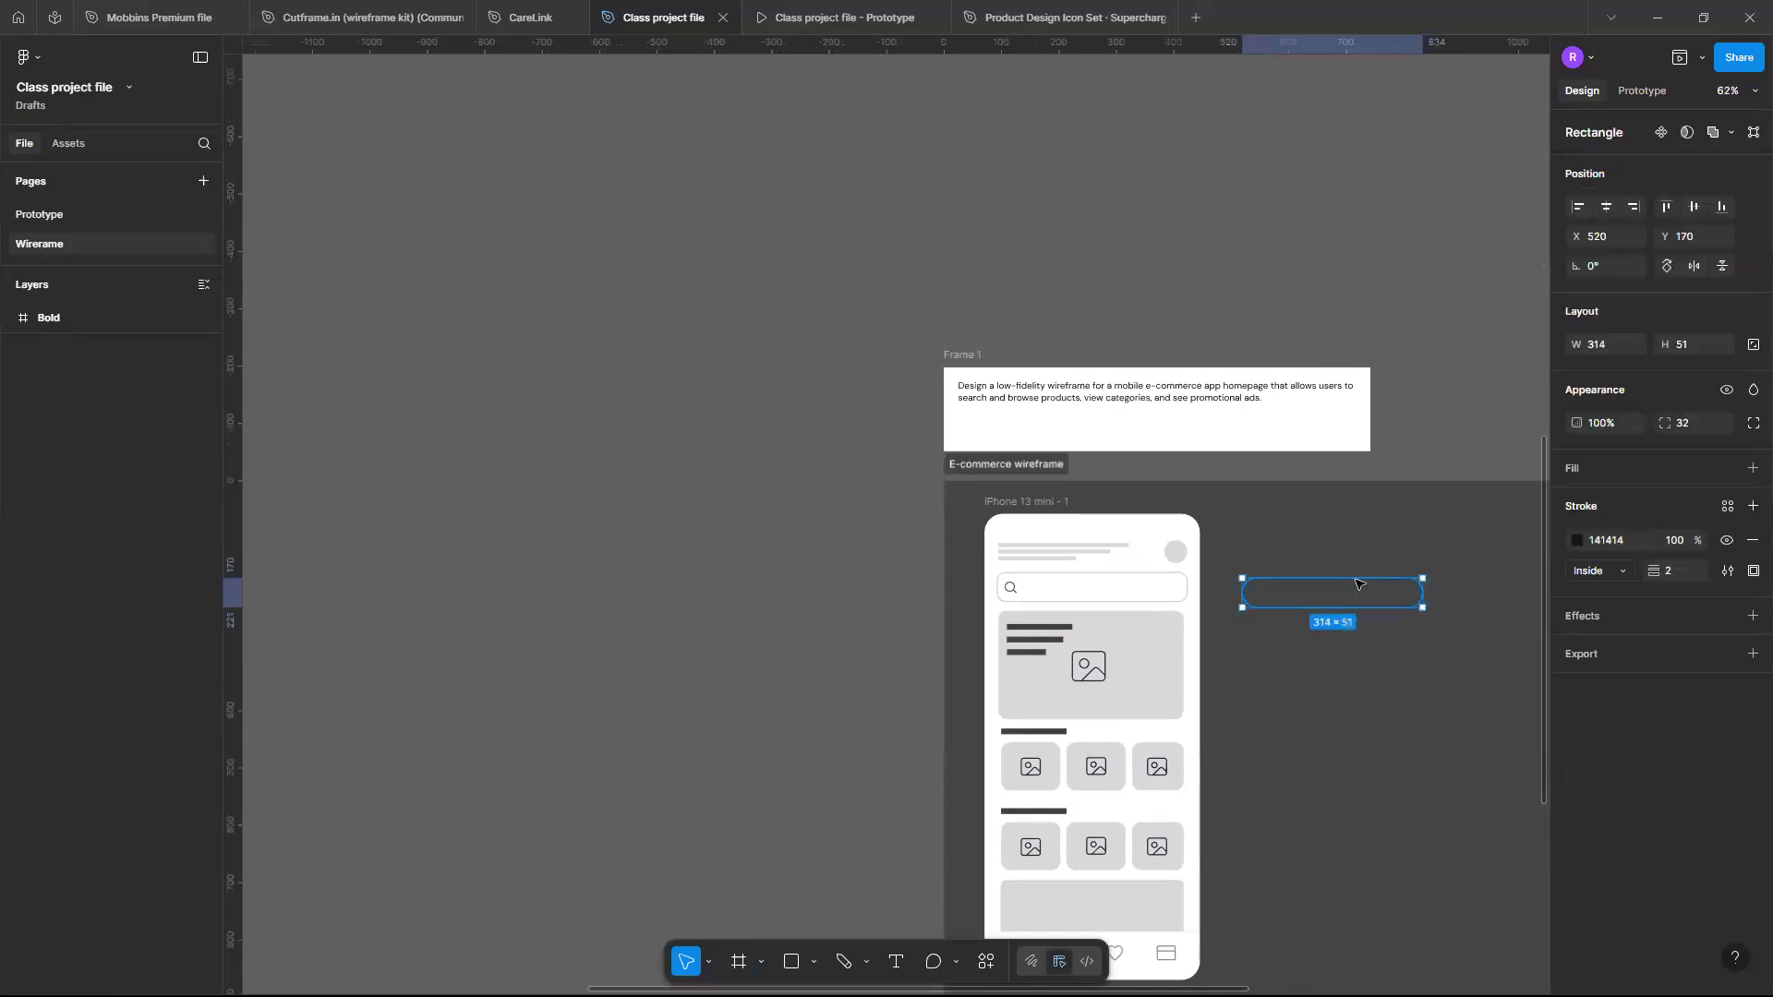
key(Delete)
- Select the search icon together with the search bar rectangle and group them
scroll(1088, 607, right, 1)
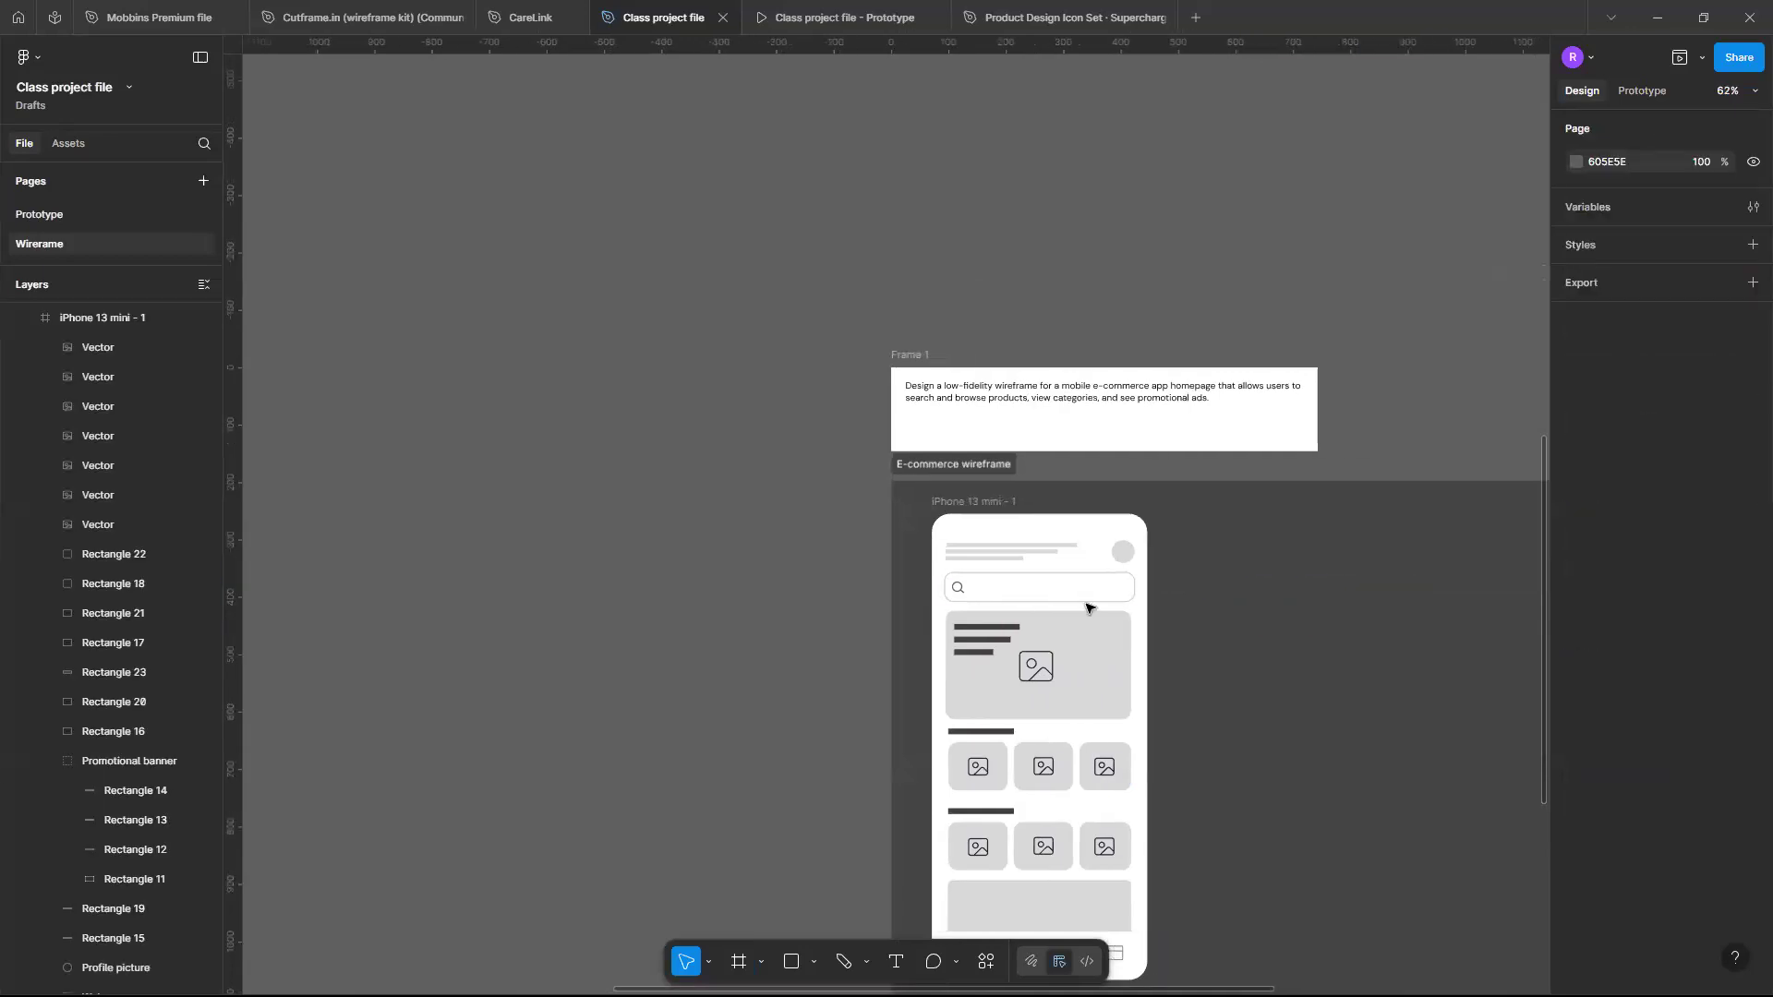
scroll(1088, 607, up, 2)
scroll(1088, 607, down, 1)
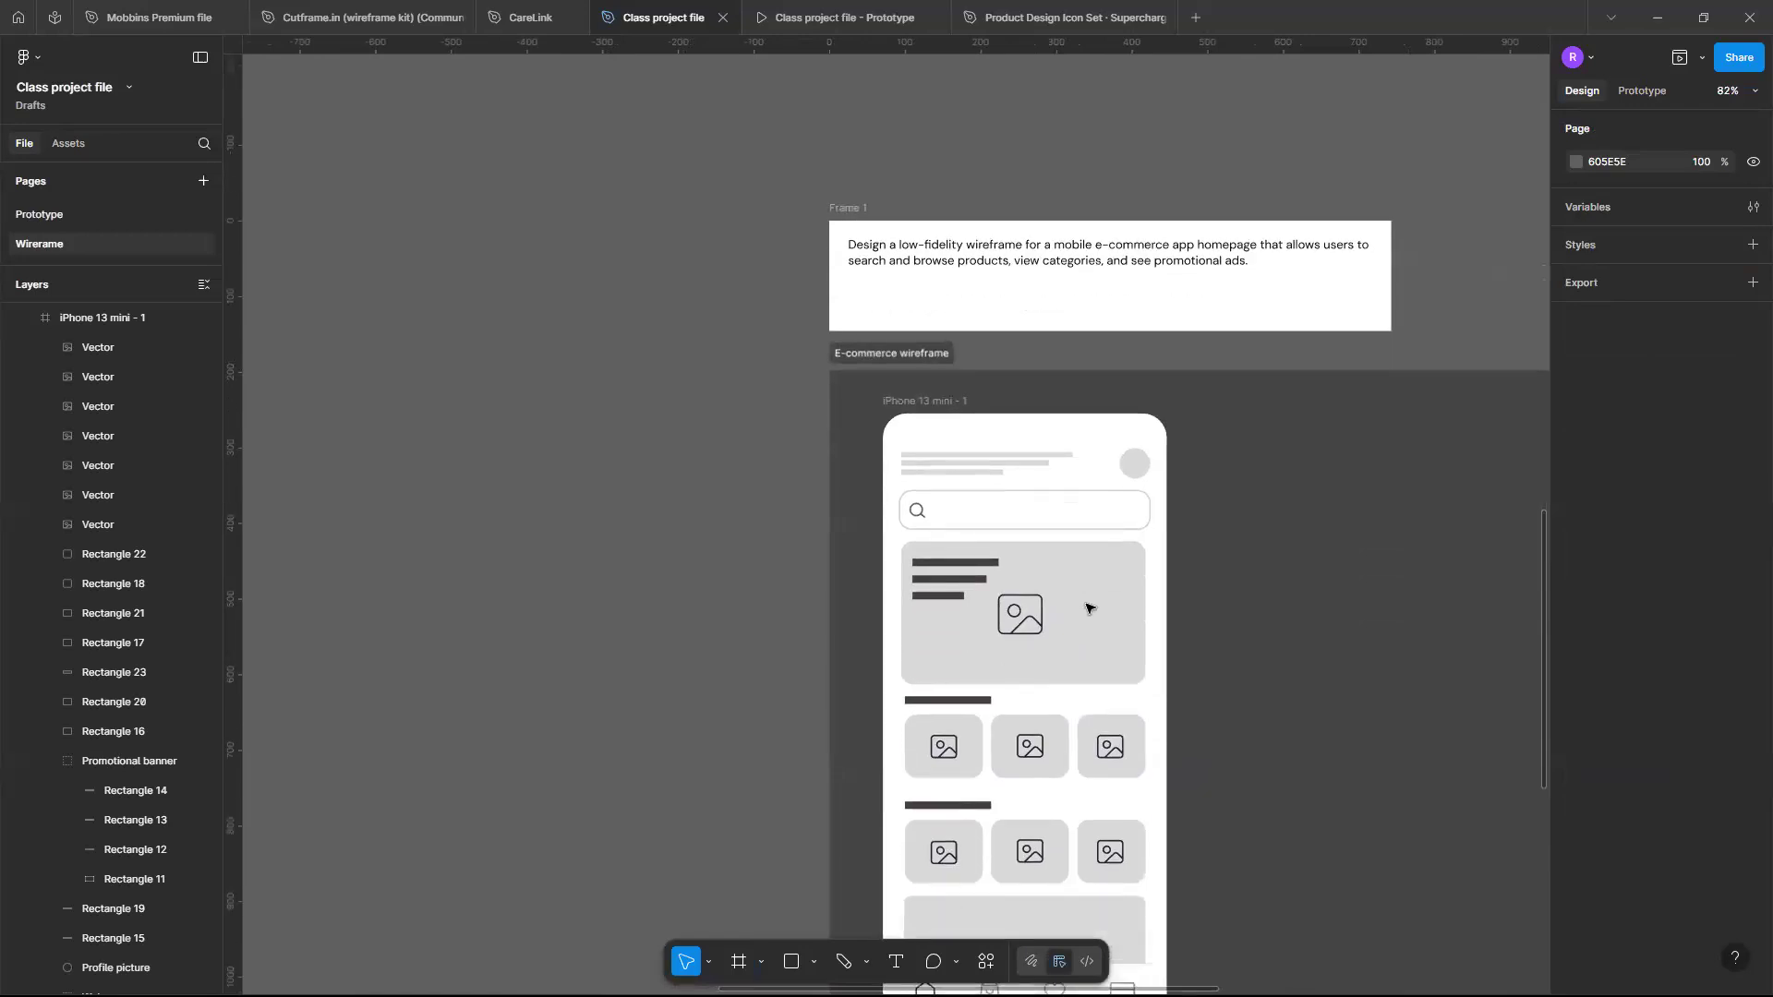
scroll(1088, 607, up, 3)
click(986, 549)
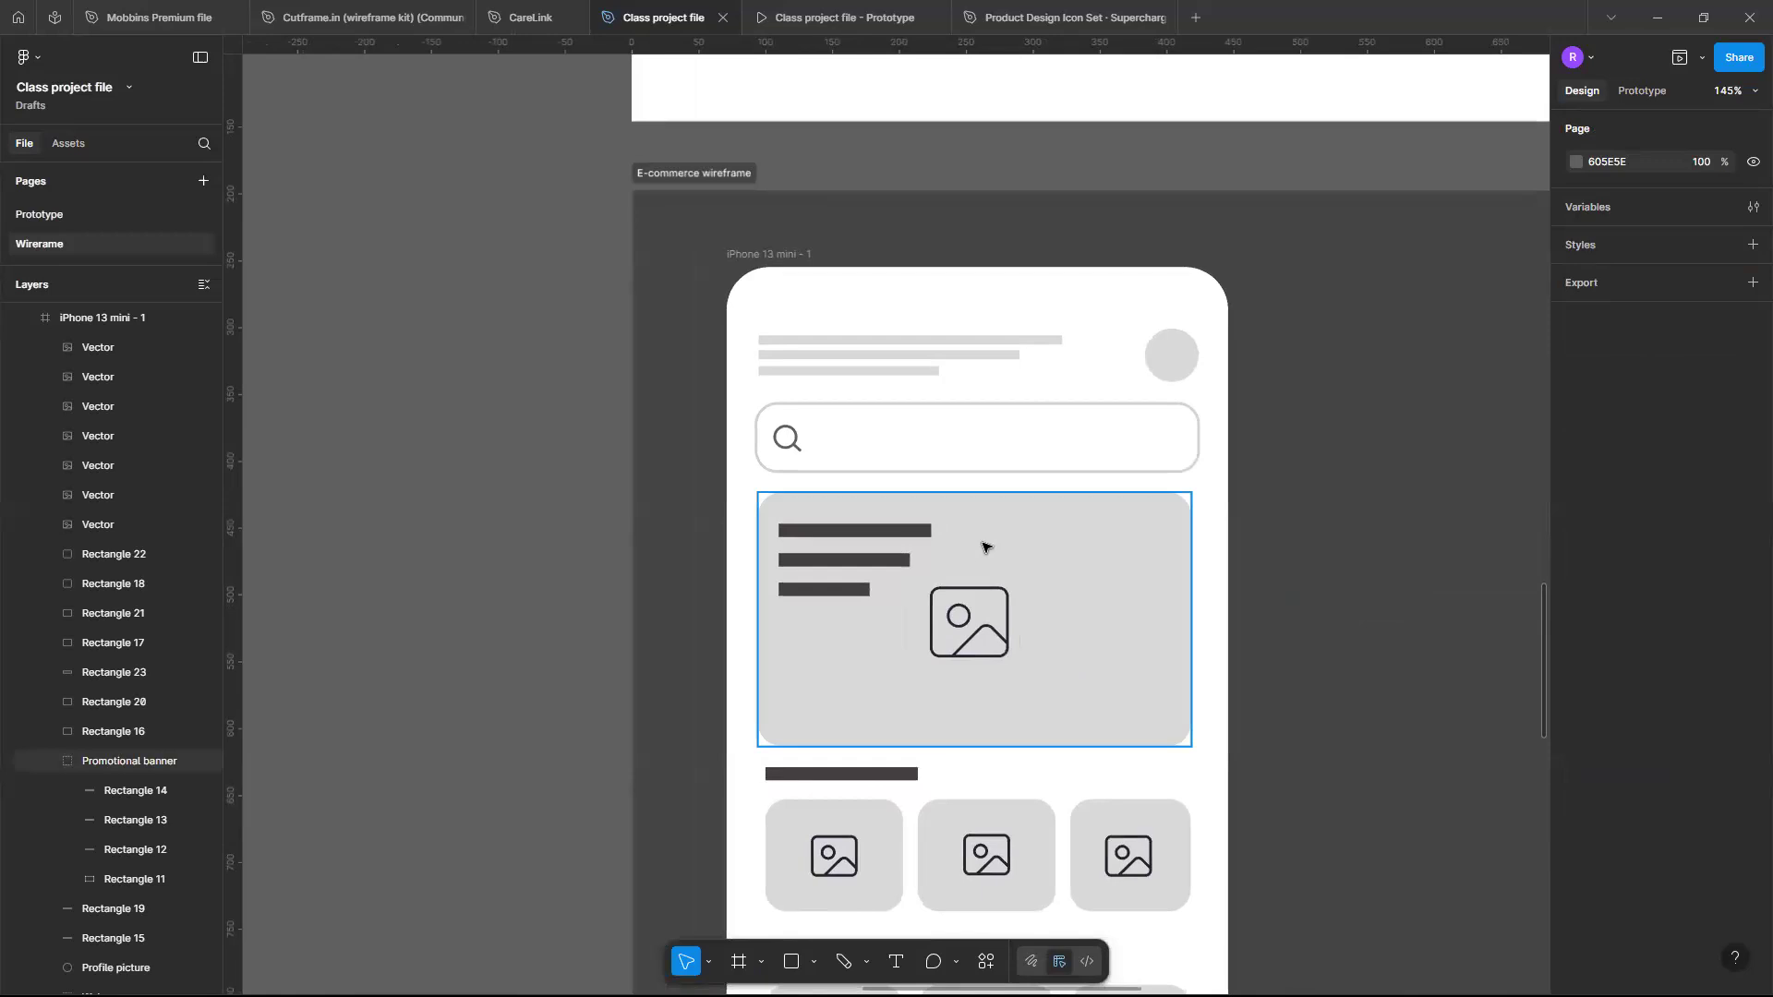
scroll(975, 550, right, 2)
scroll(975, 550, left, 2)
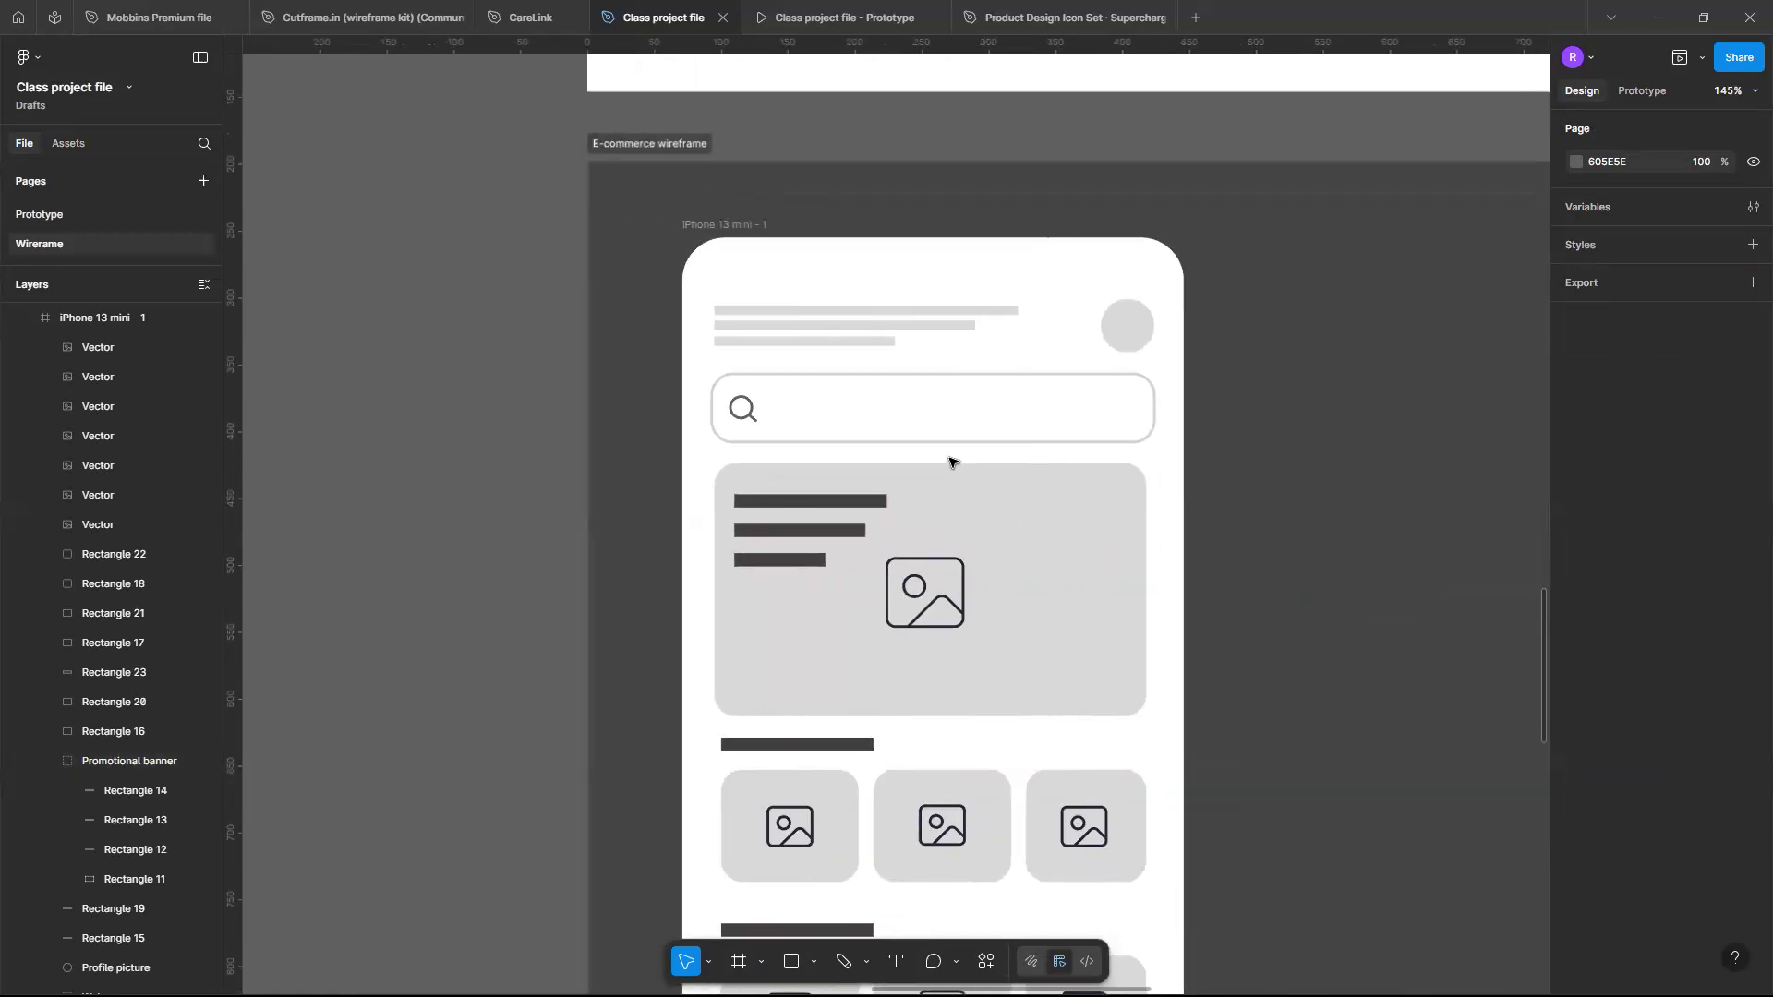
scroll(980, 406, left, 2)
scroll(978, 407, up, 4)
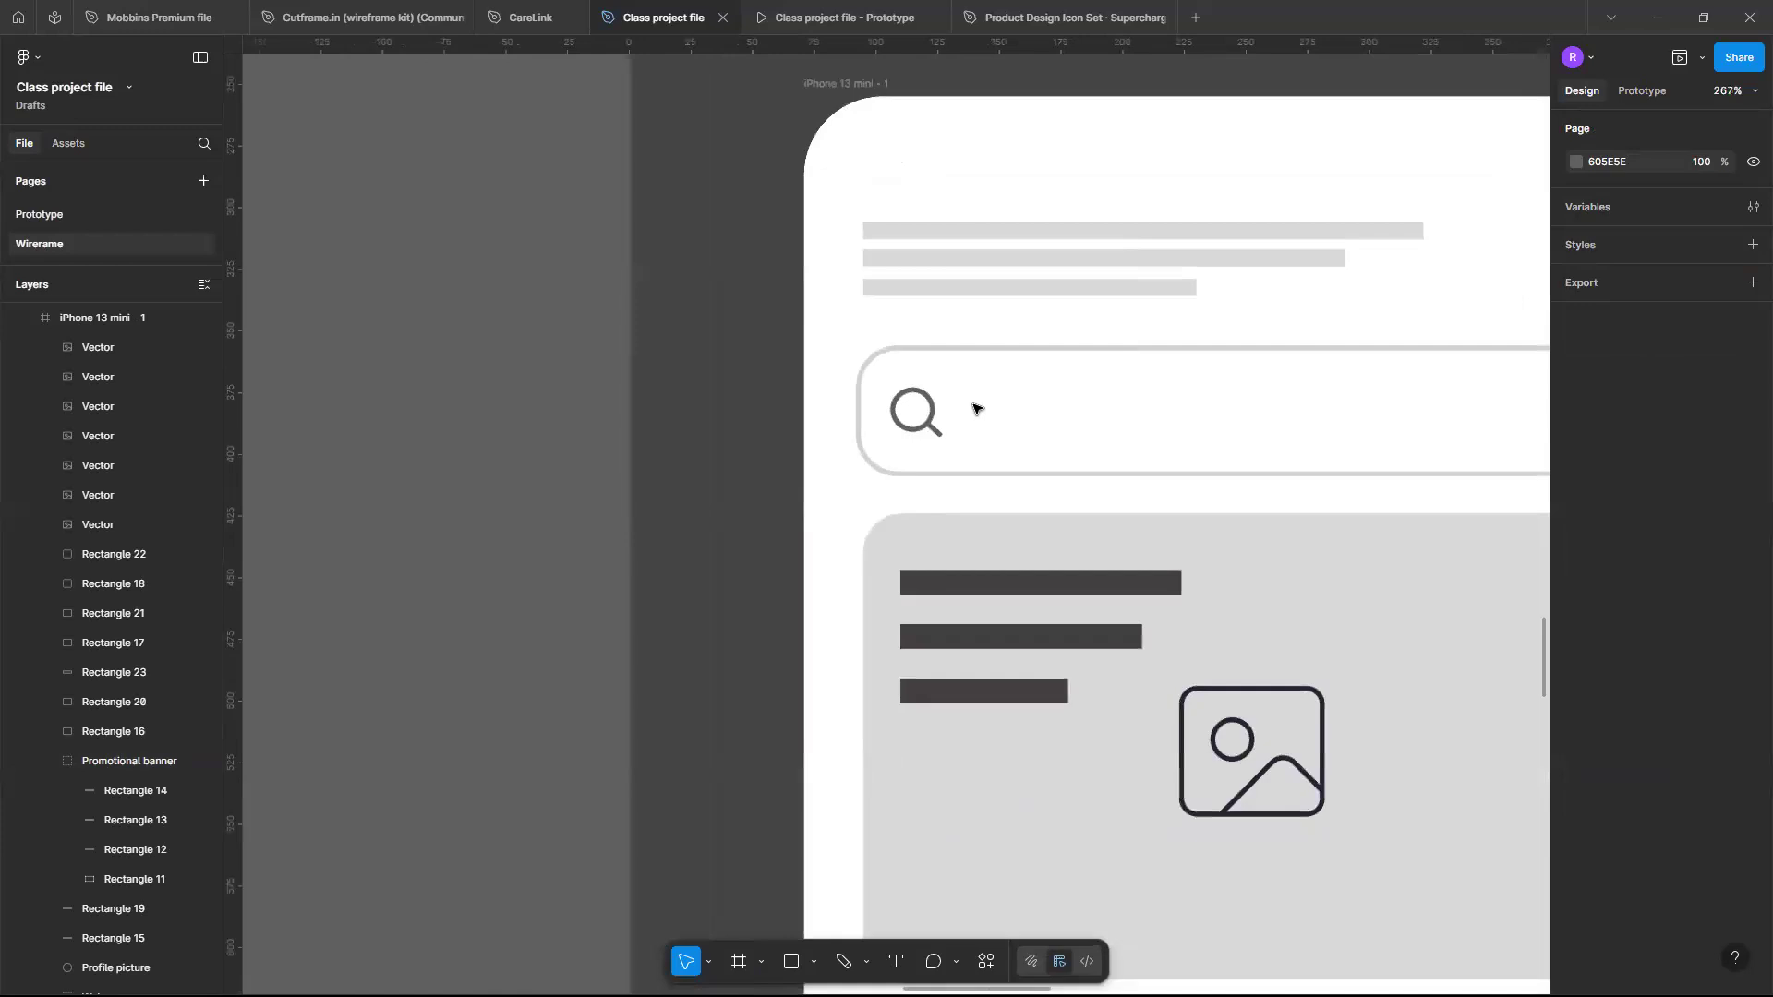
scroll(1140, 357, right, 3)
scroll(1145, 353, left, 1)
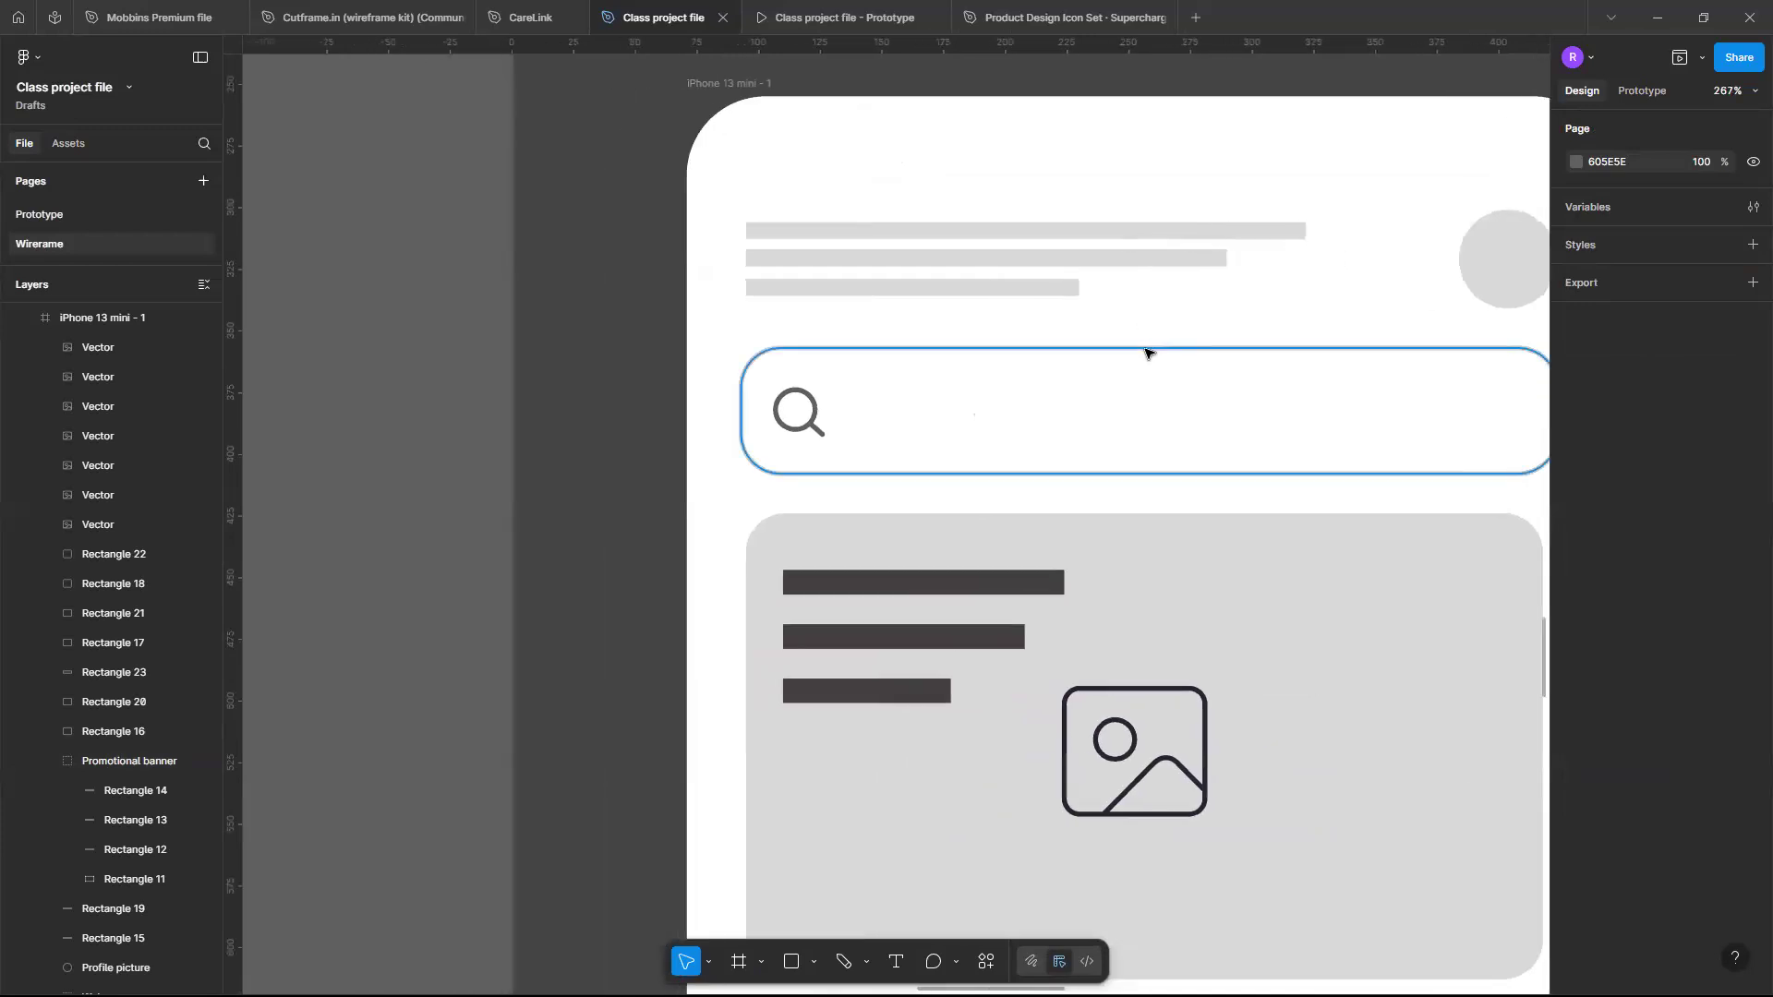
click(1145, 354)
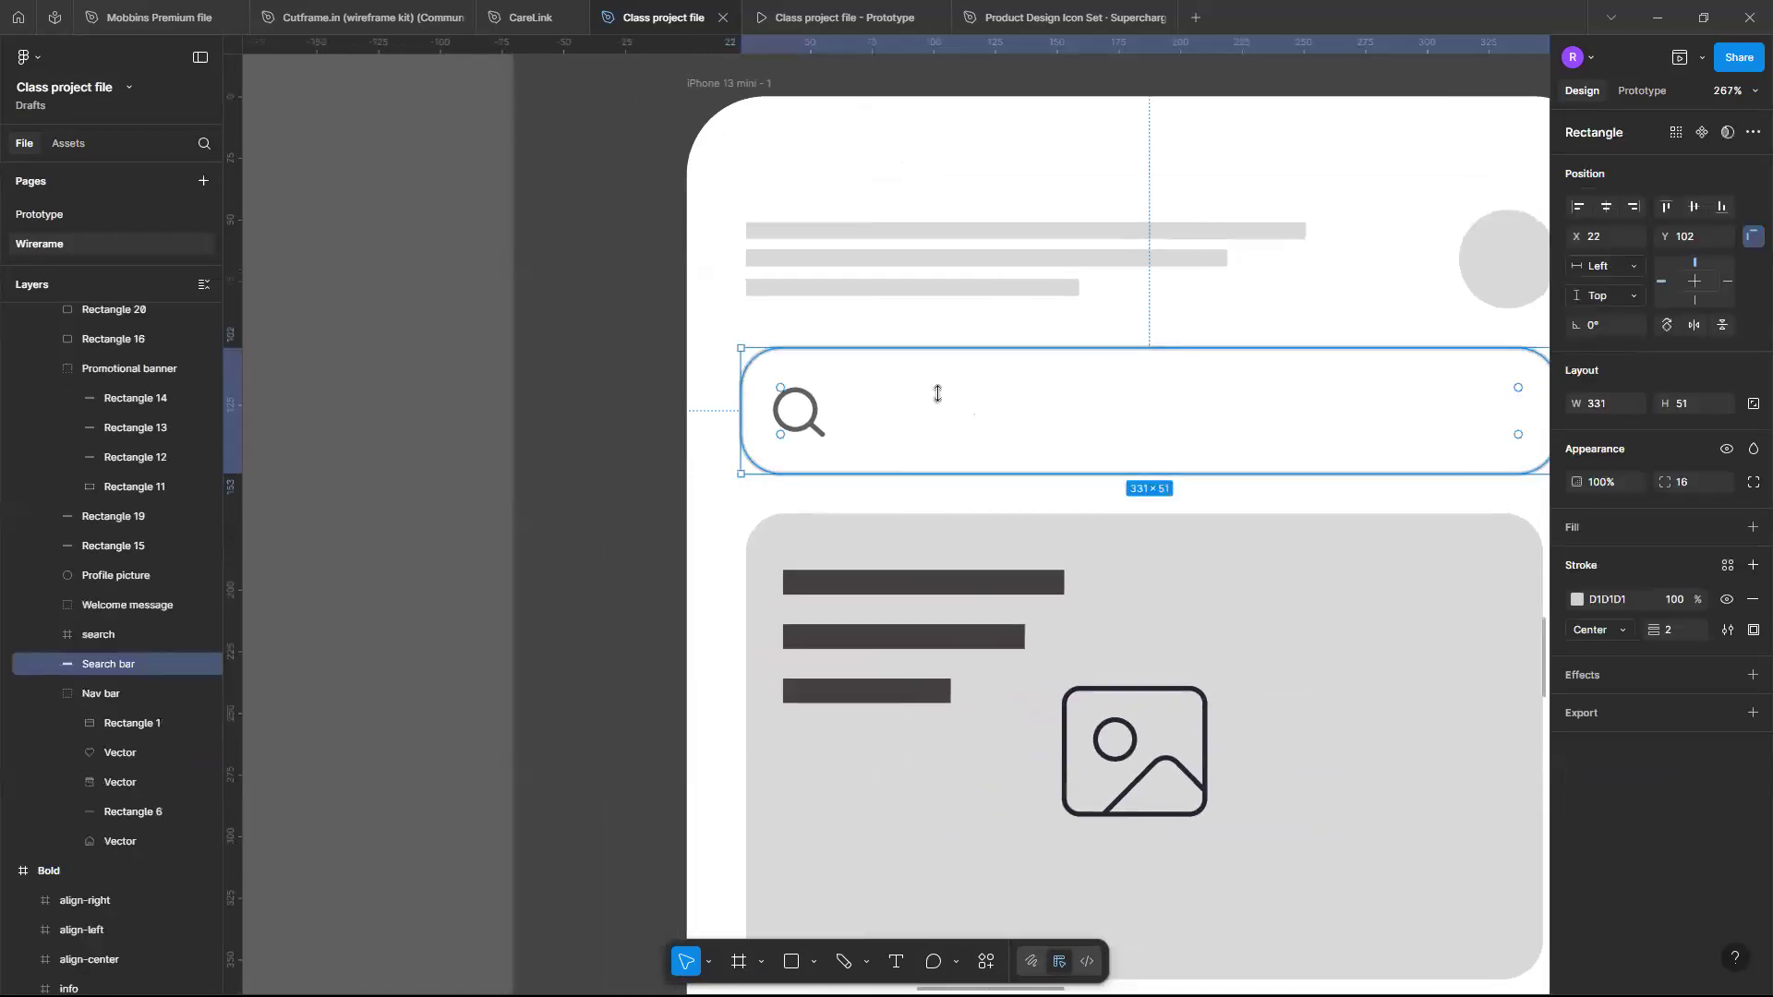
click(818, 426)
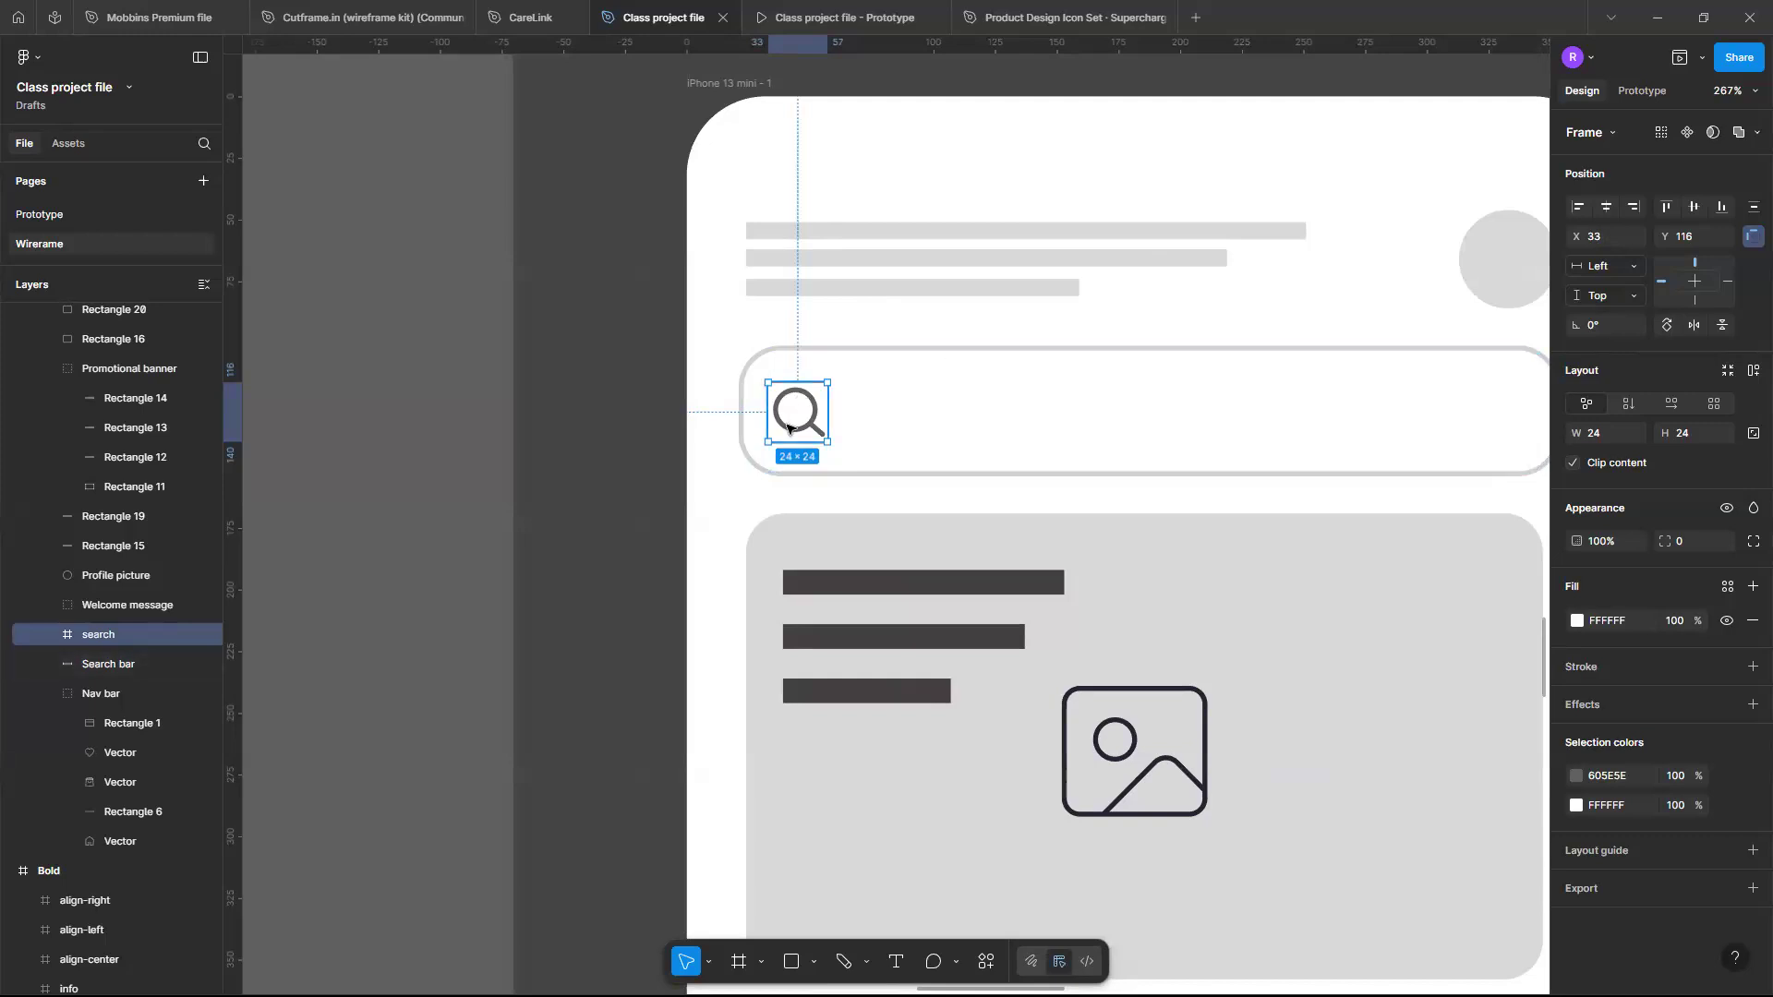
ctrl+scroll(850, 364, up, 5)
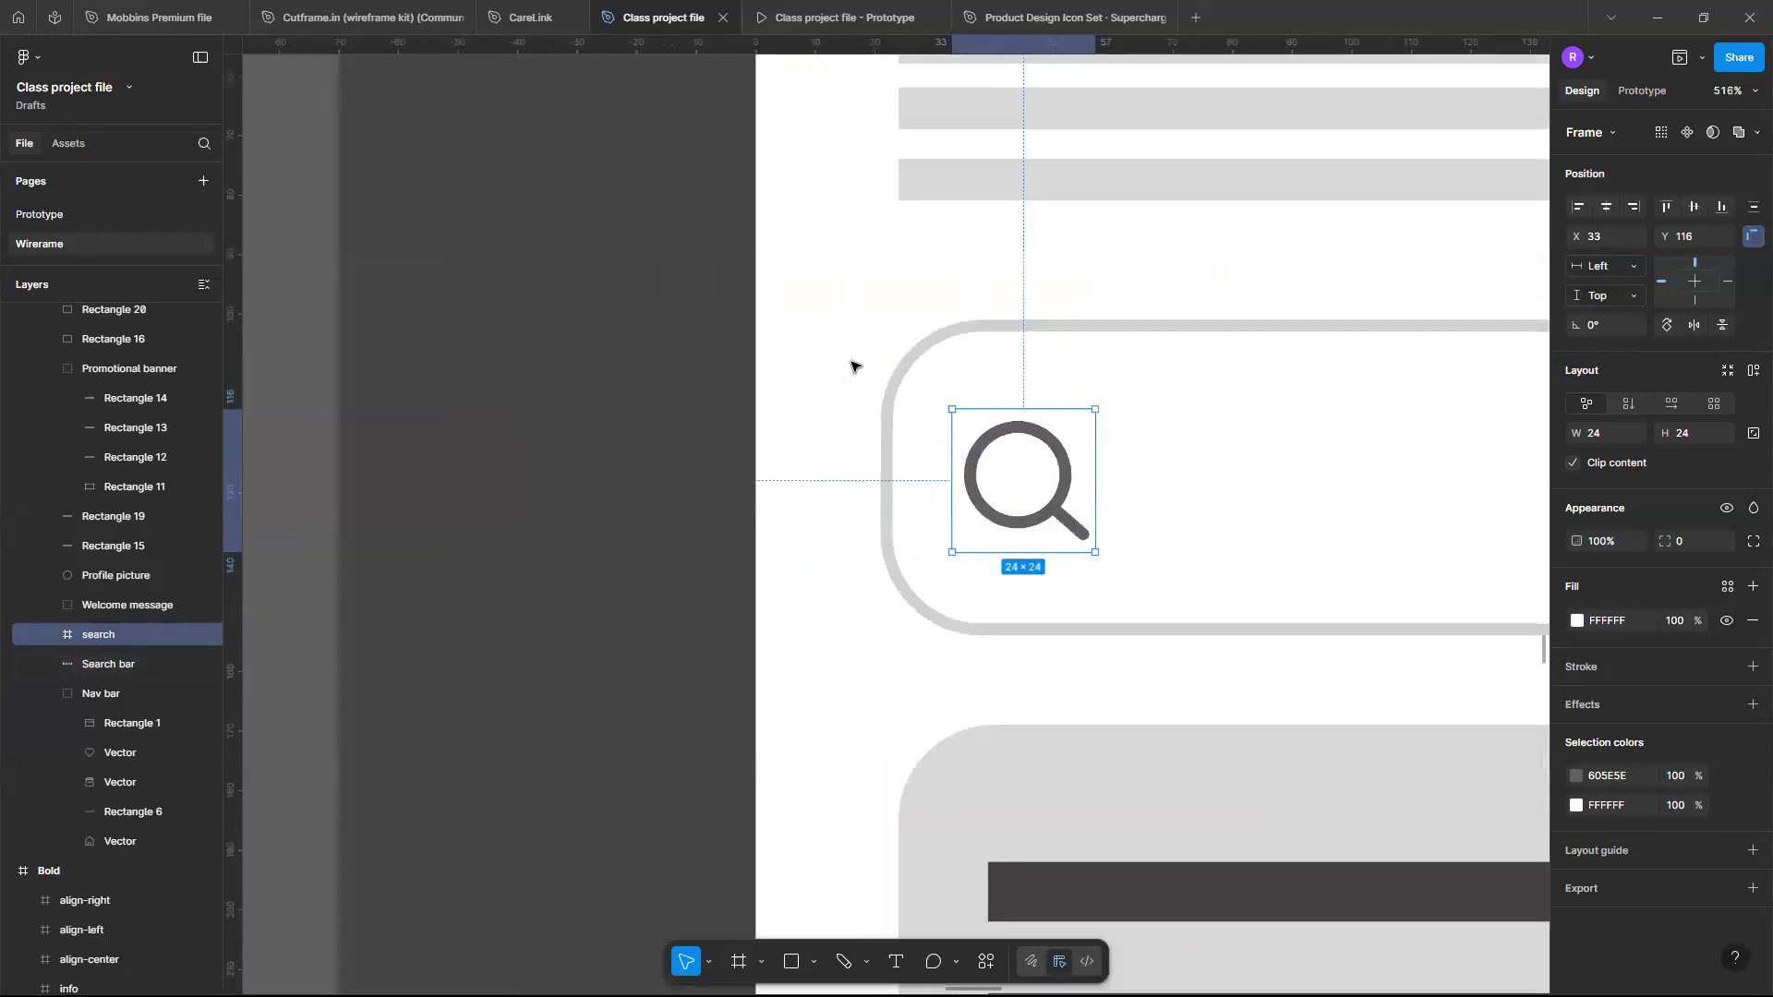
ctrl+scroll(1128, 526, up, 5)
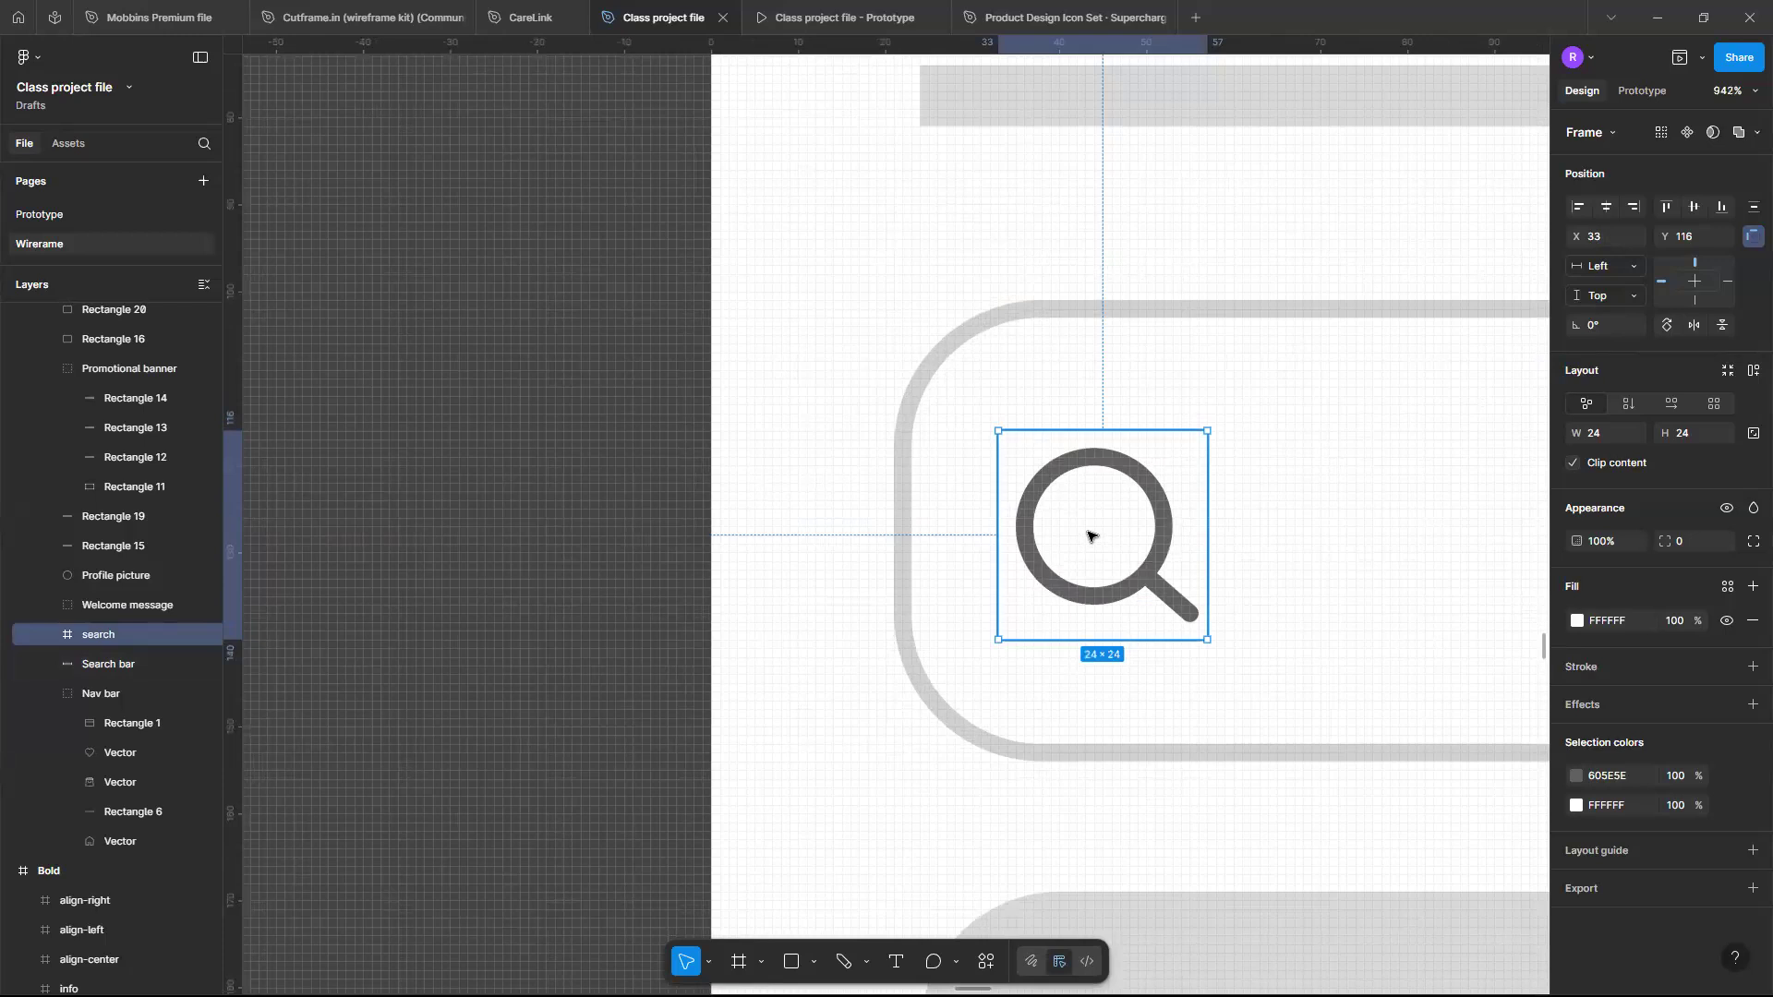
shift+click(1072, 309)
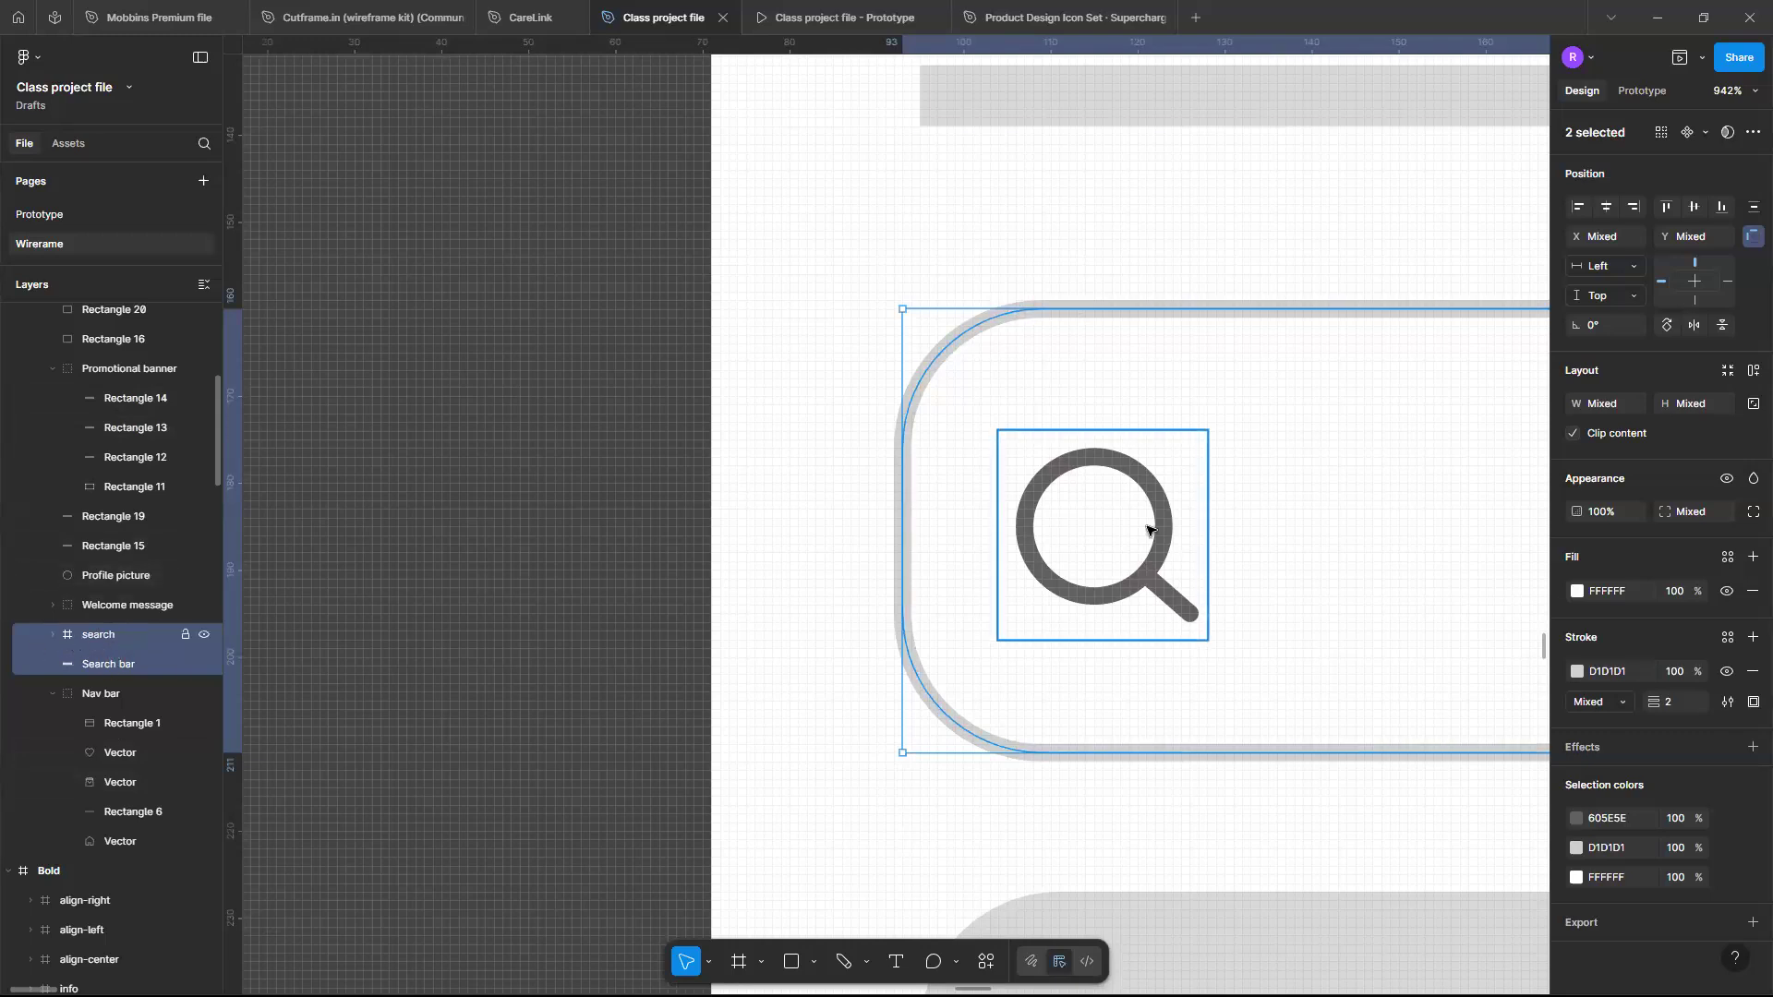
scroll(1148, 531, up, 5)
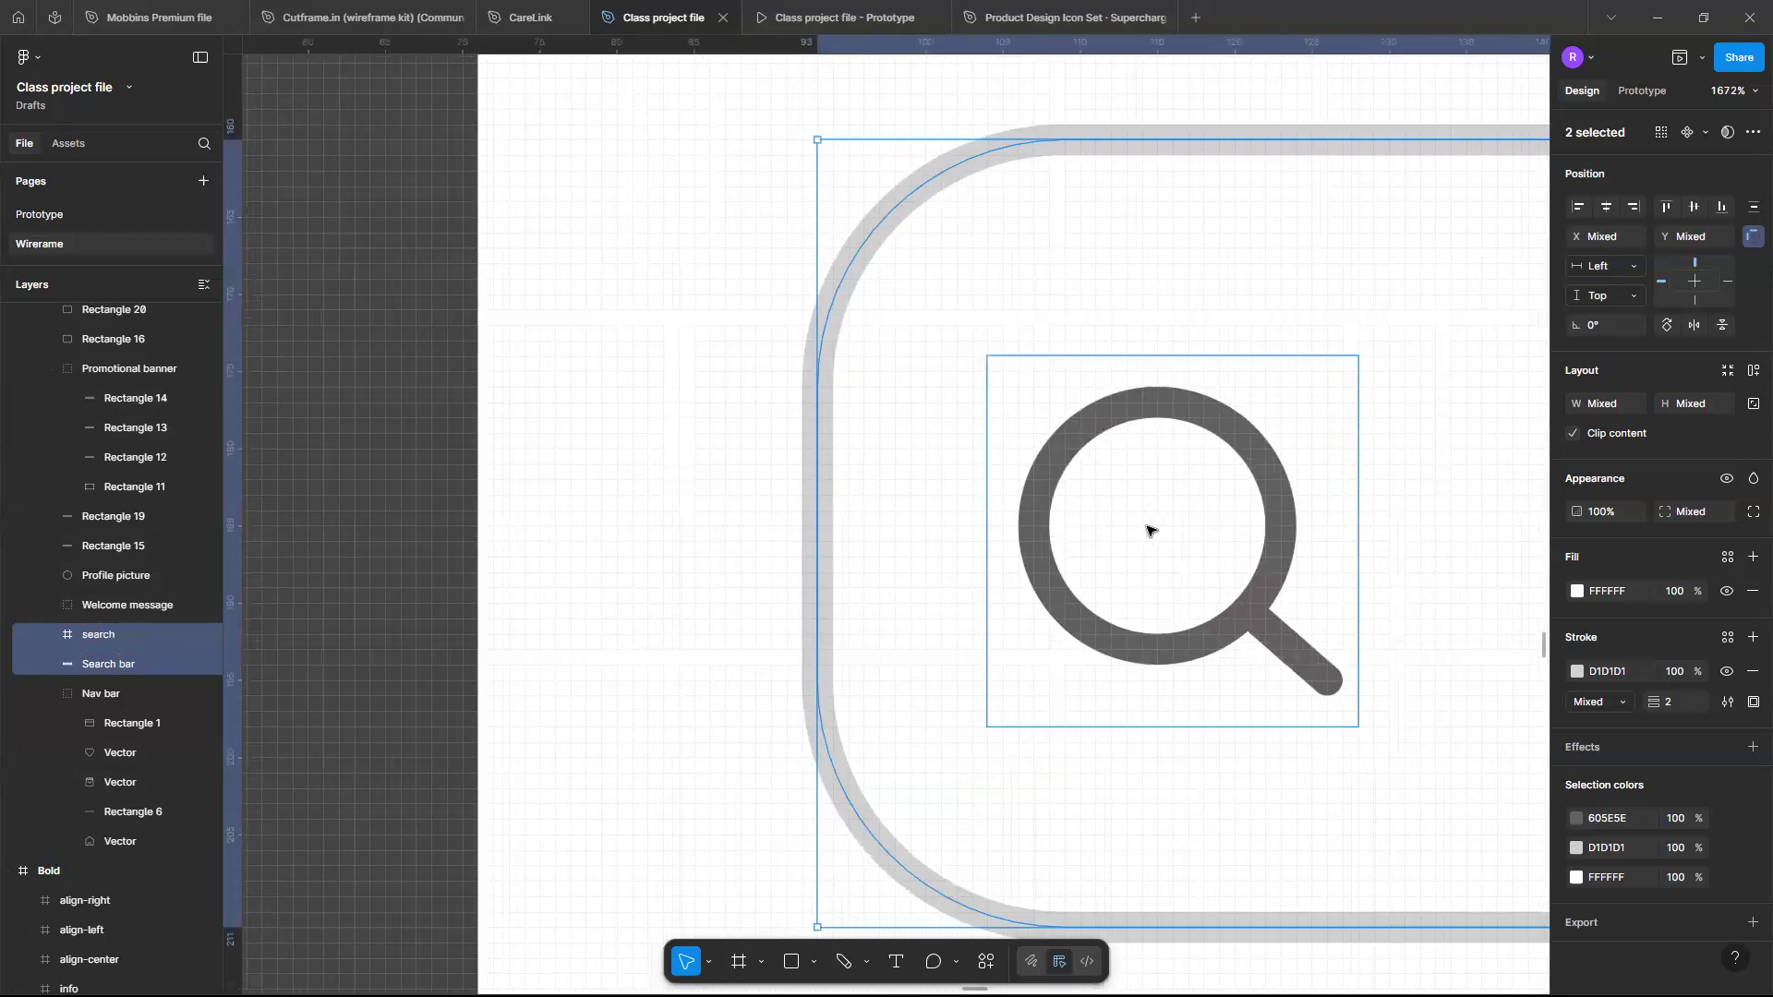
key(ctrl+g)
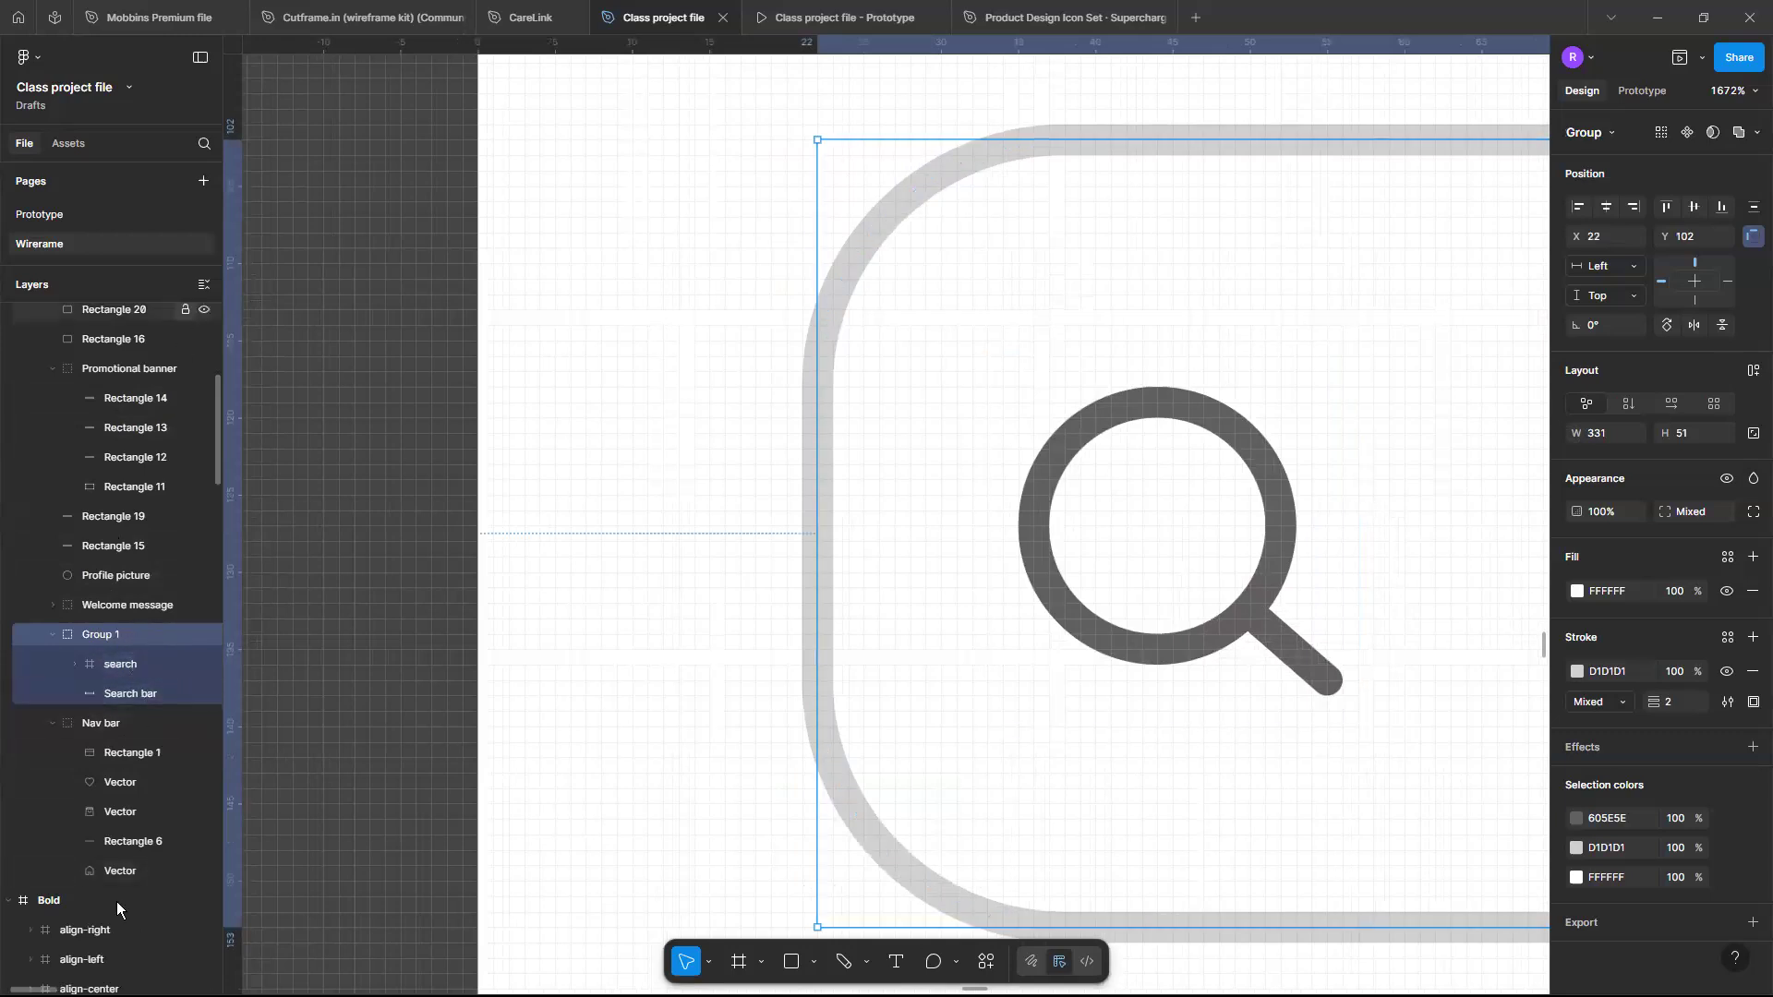
- Rename the new group as "Search bar component"
double_click(119, 635)
text(sE)
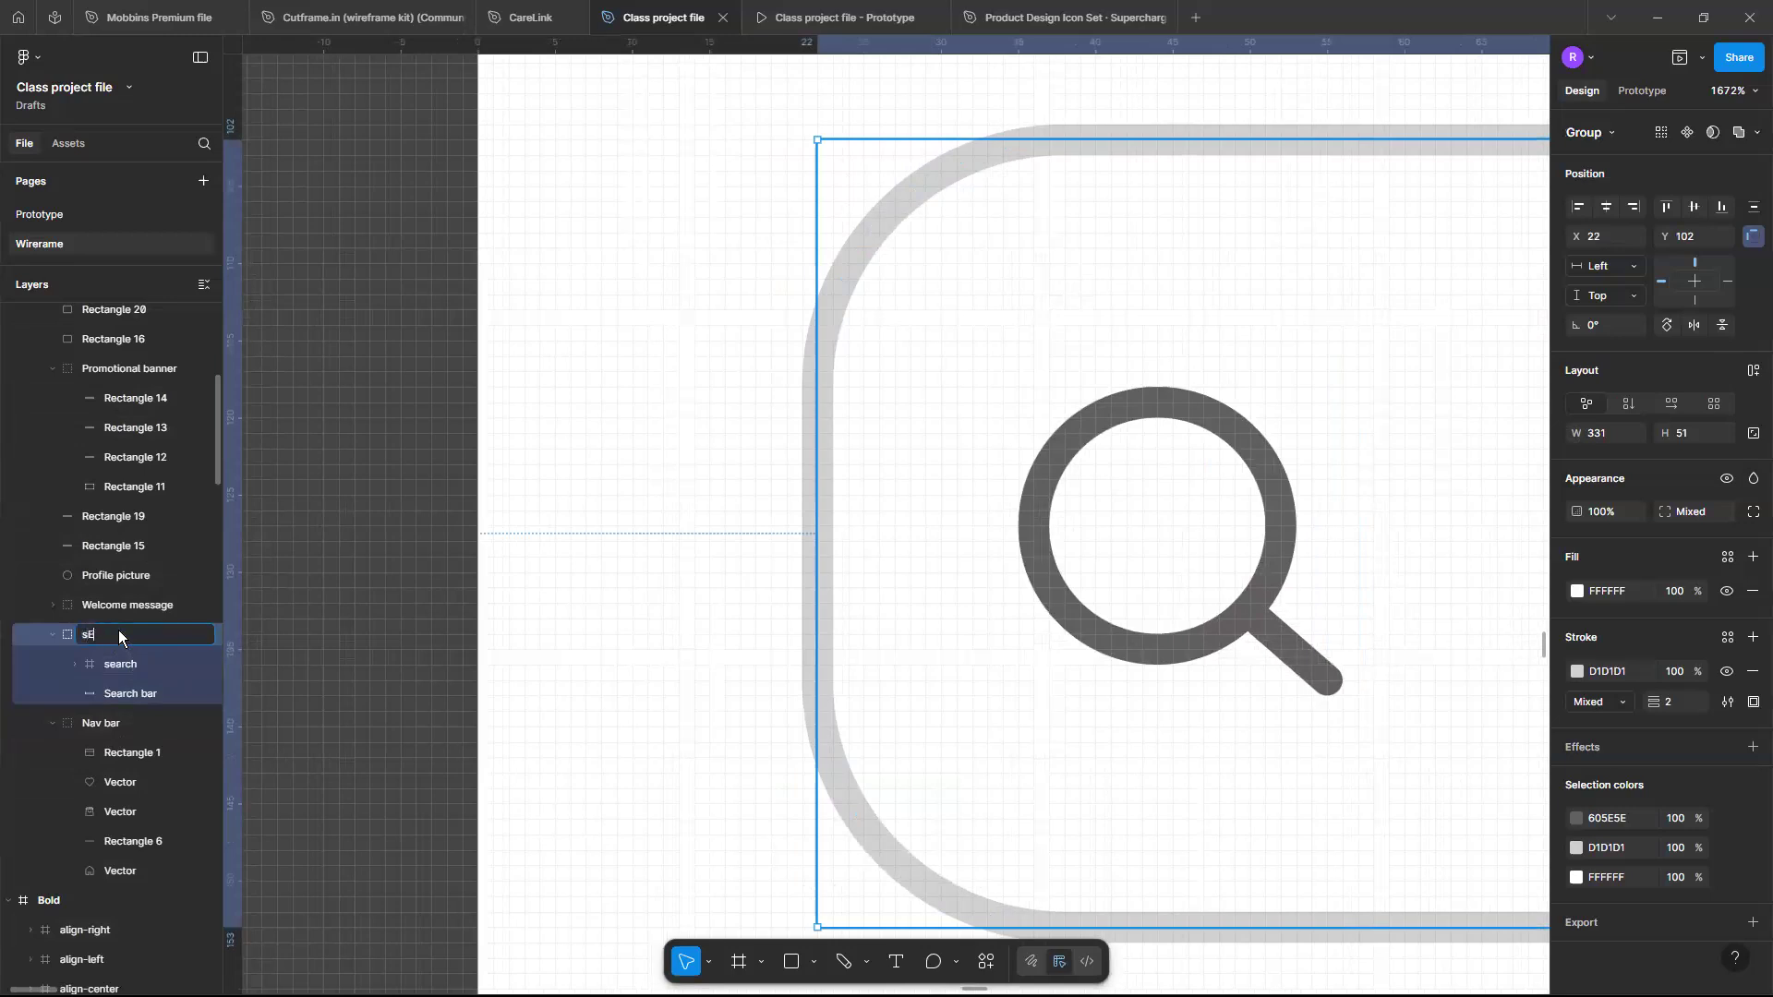
text(Search bar component)
key(Return)
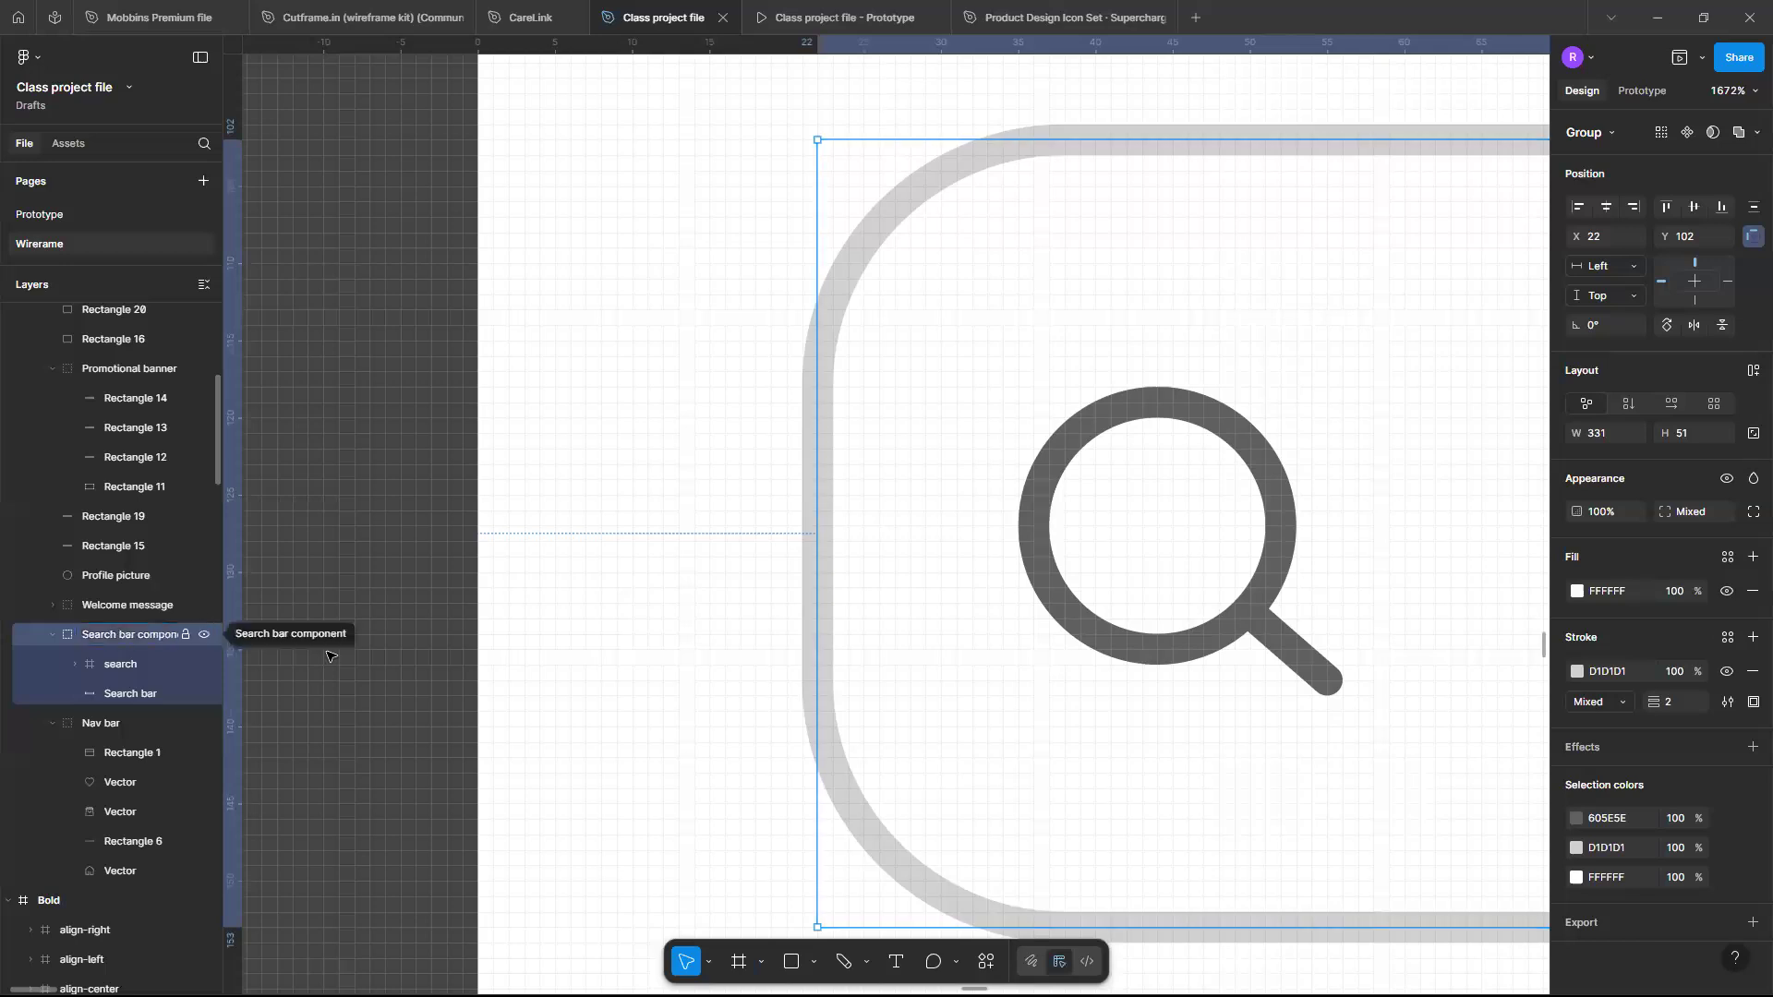
click(417, 655)
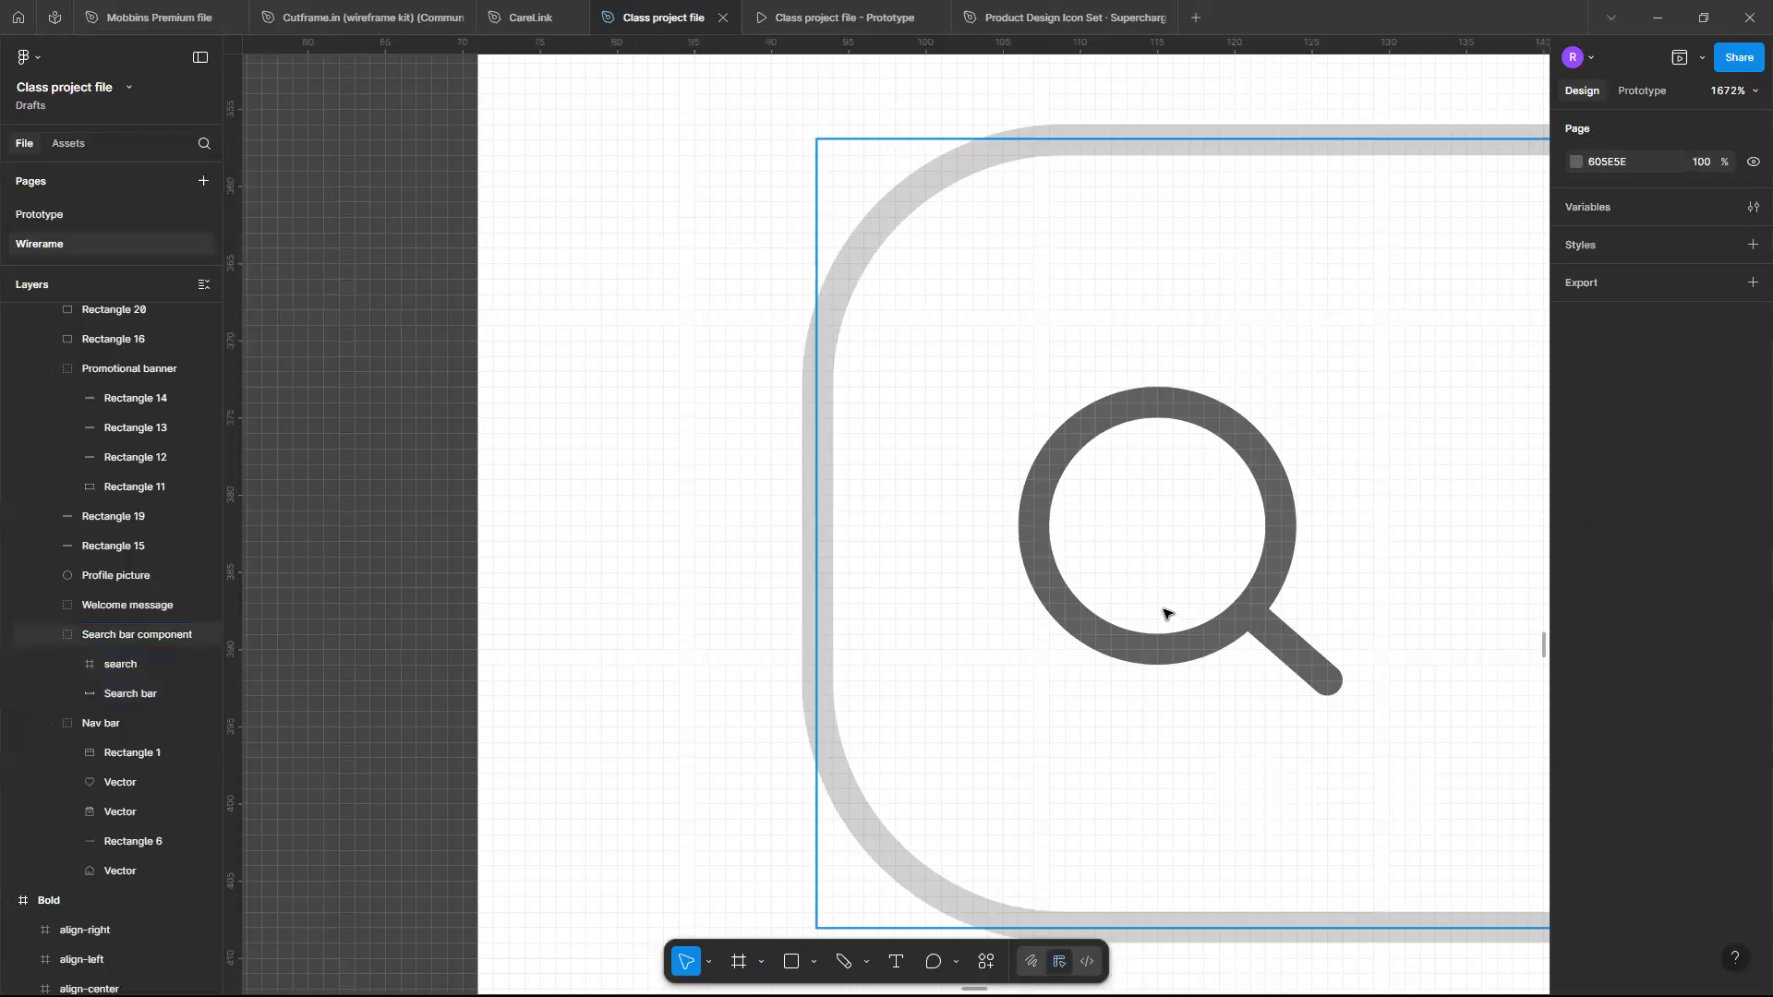
- Zoom out and review the whole e-commerce wireframe section and its phone frame
ctrl+scroll(740, 376, down, 10)
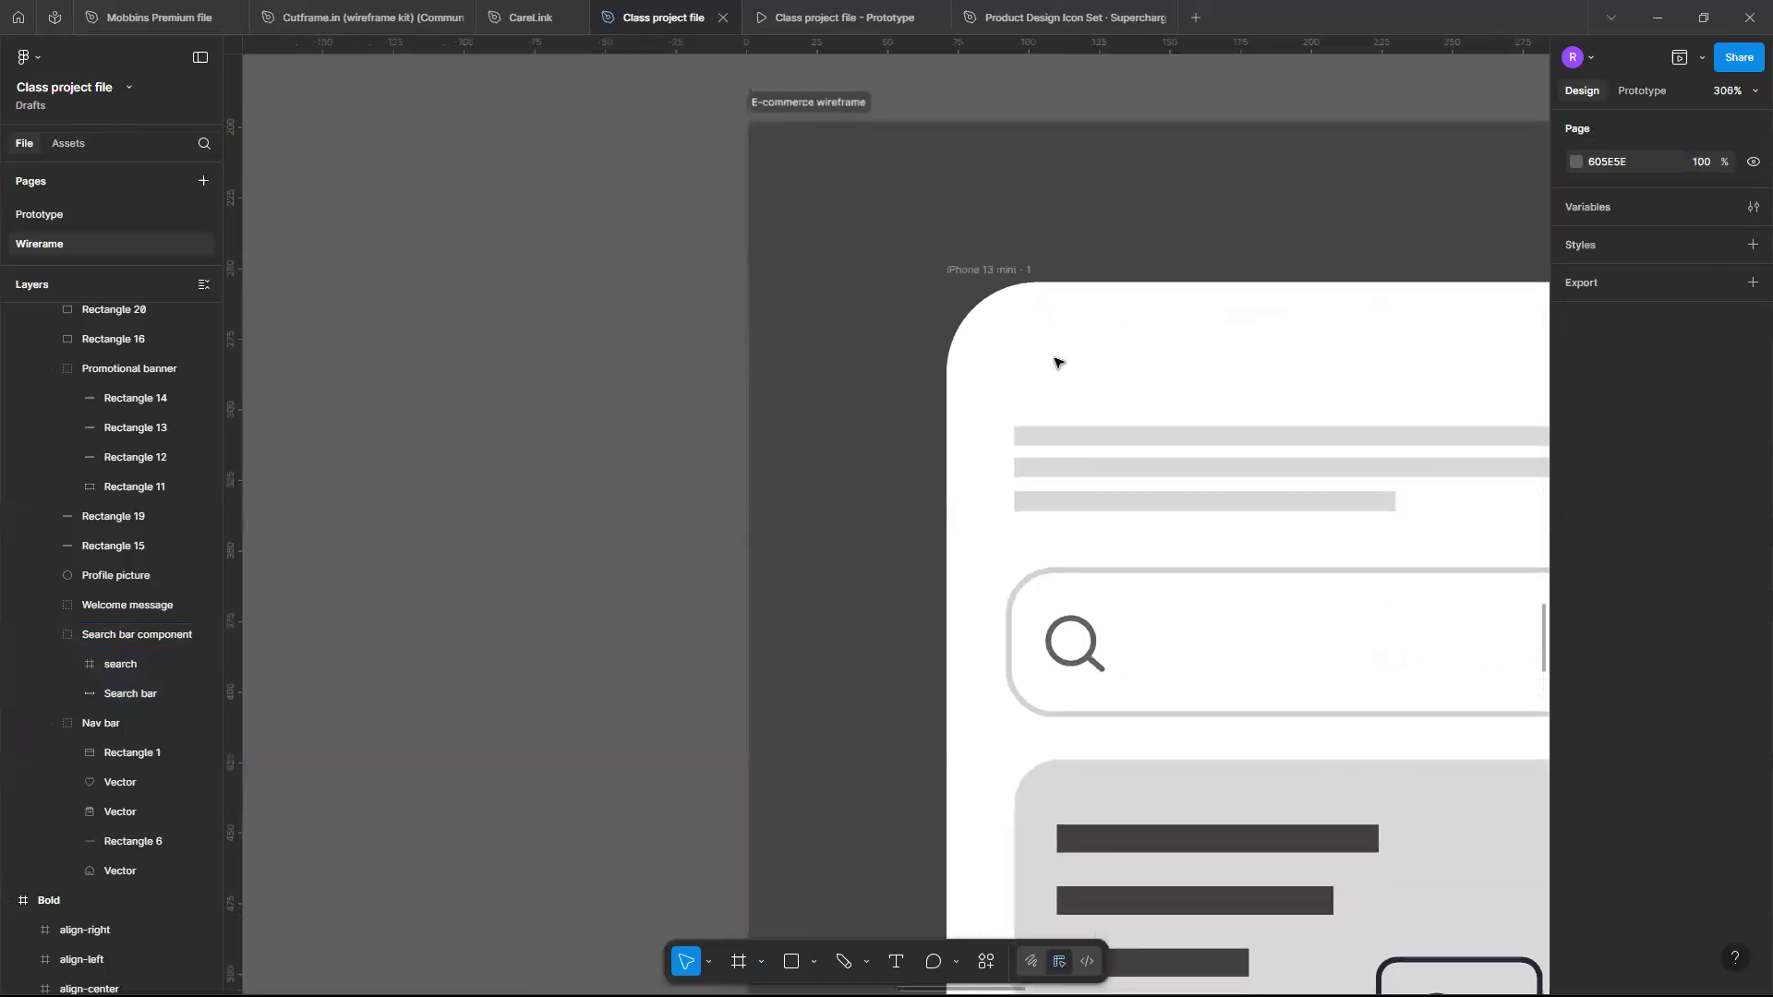
scroll(1058, 362, down, 2)
ctrl+scroll(1057, 362, down, 5)
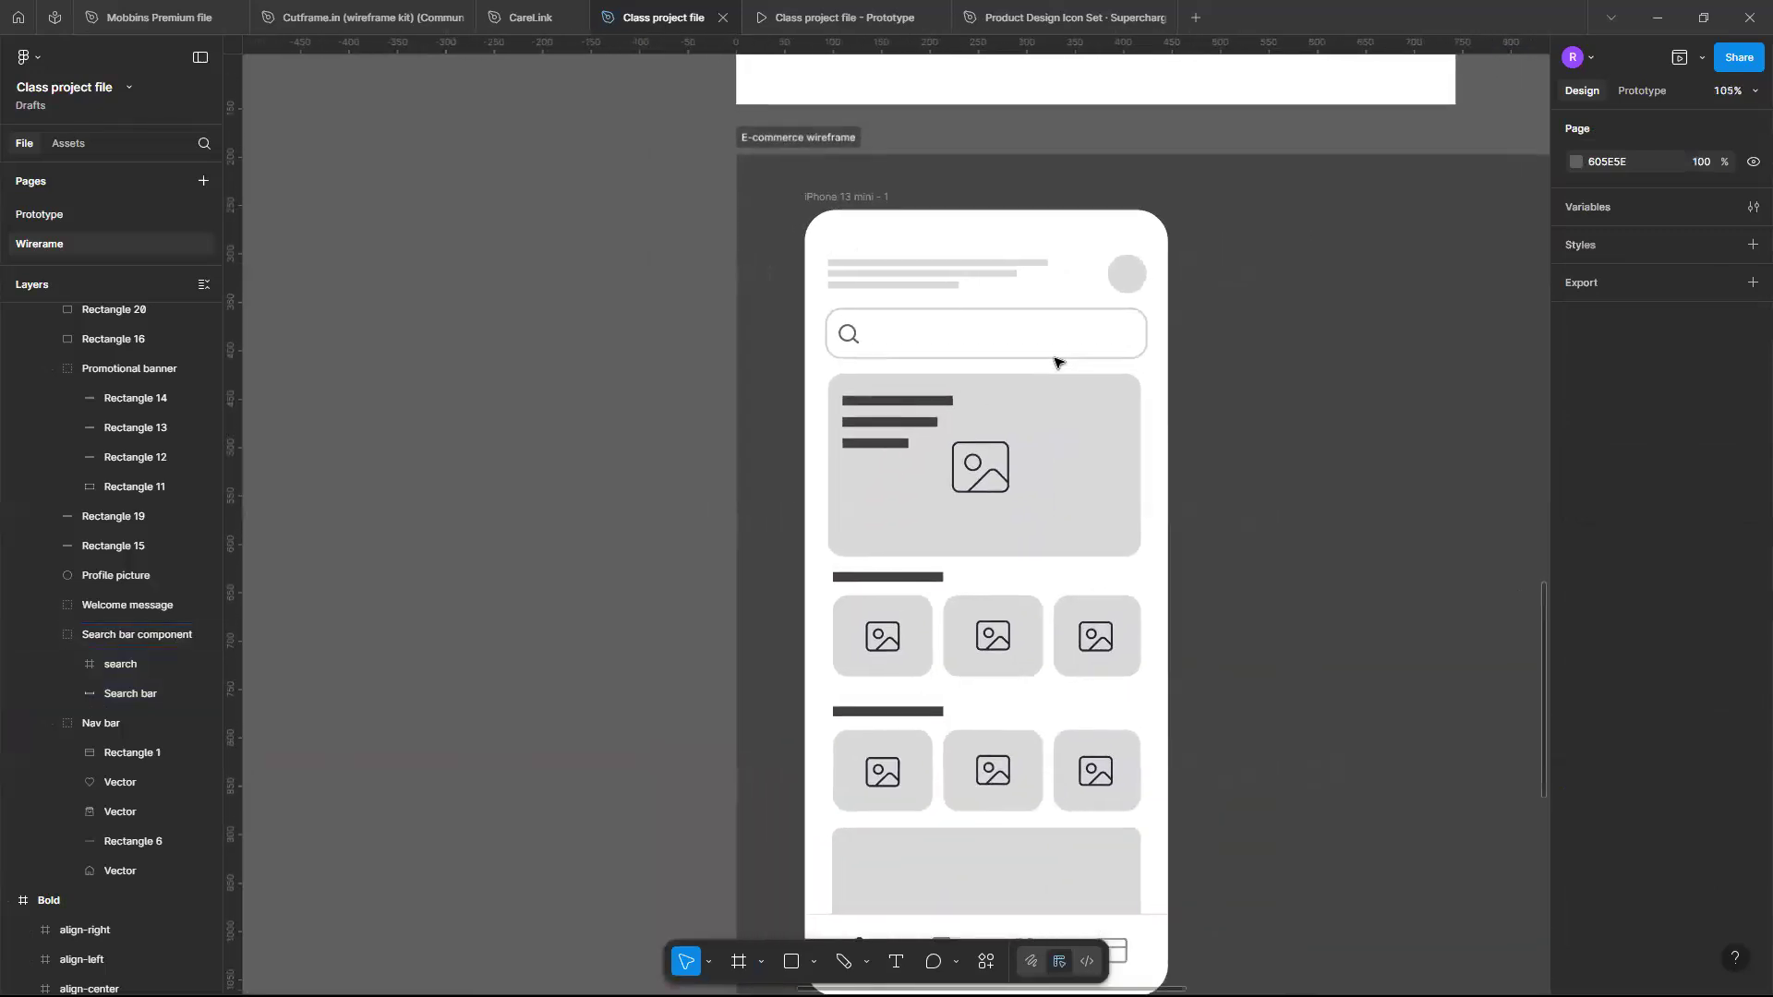
ctrl+scroll(1058, 362, down, 2)
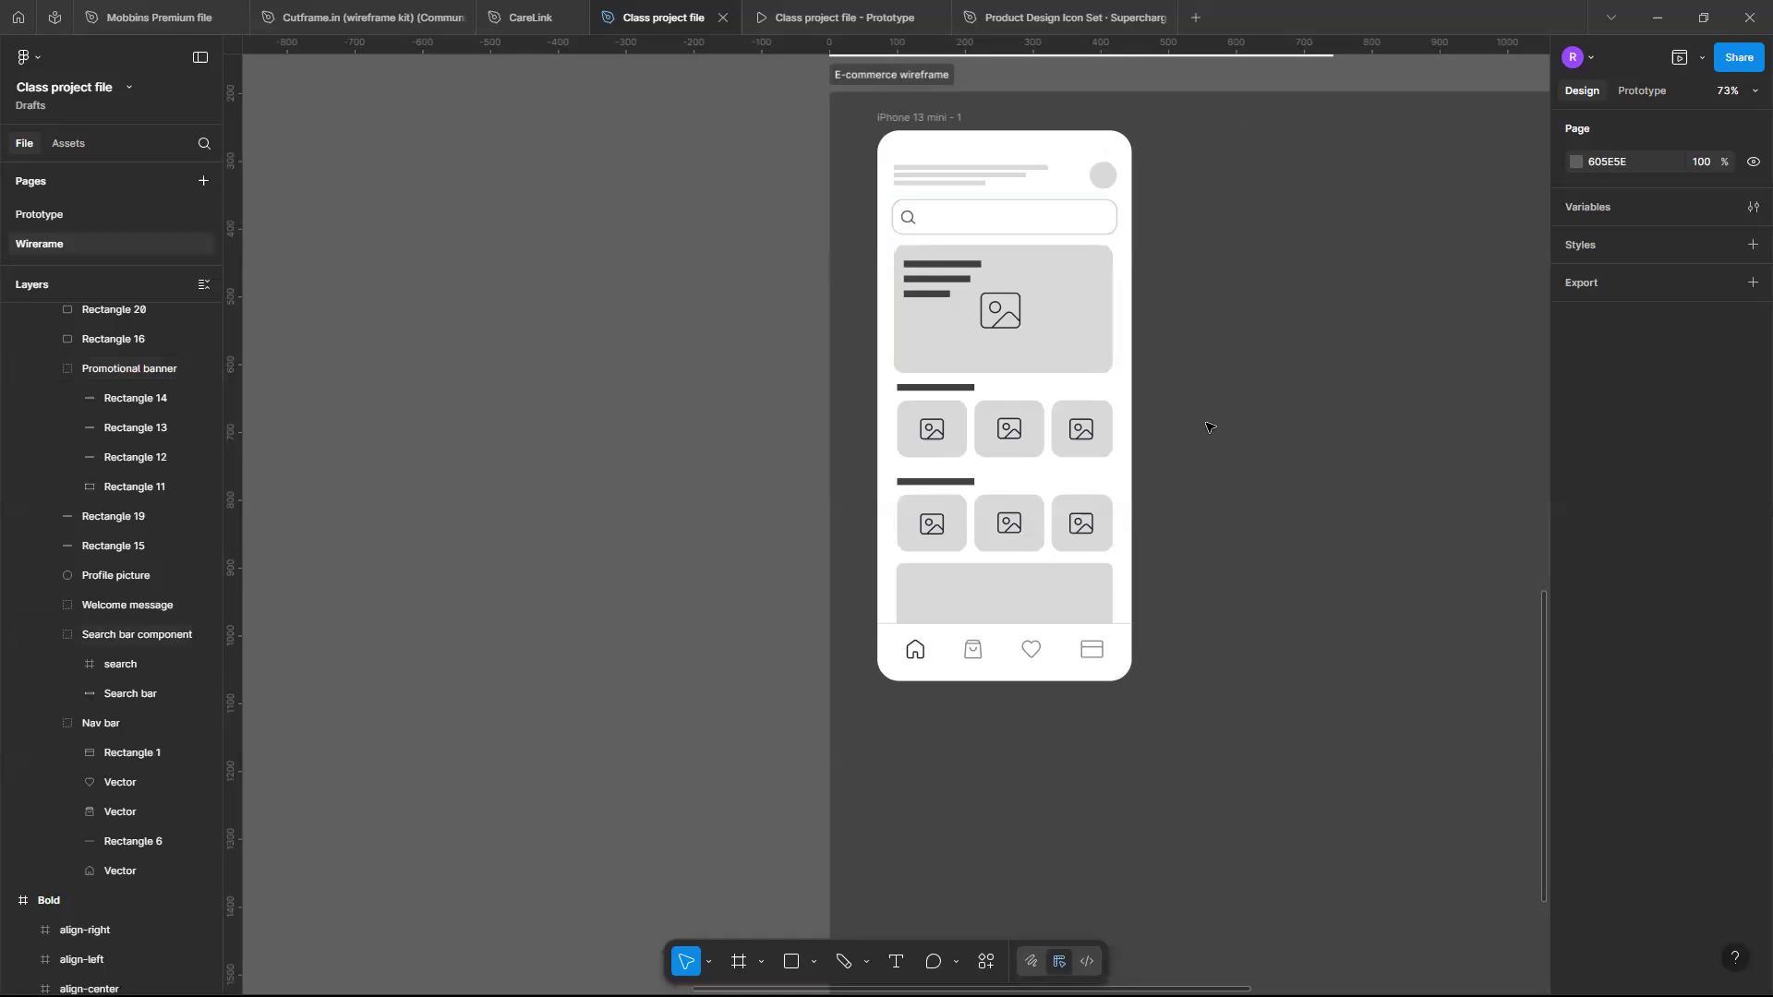
click(1171, 398)
scroll(1126, 368, down, 3)
scroll(1125, 369, up, 1)
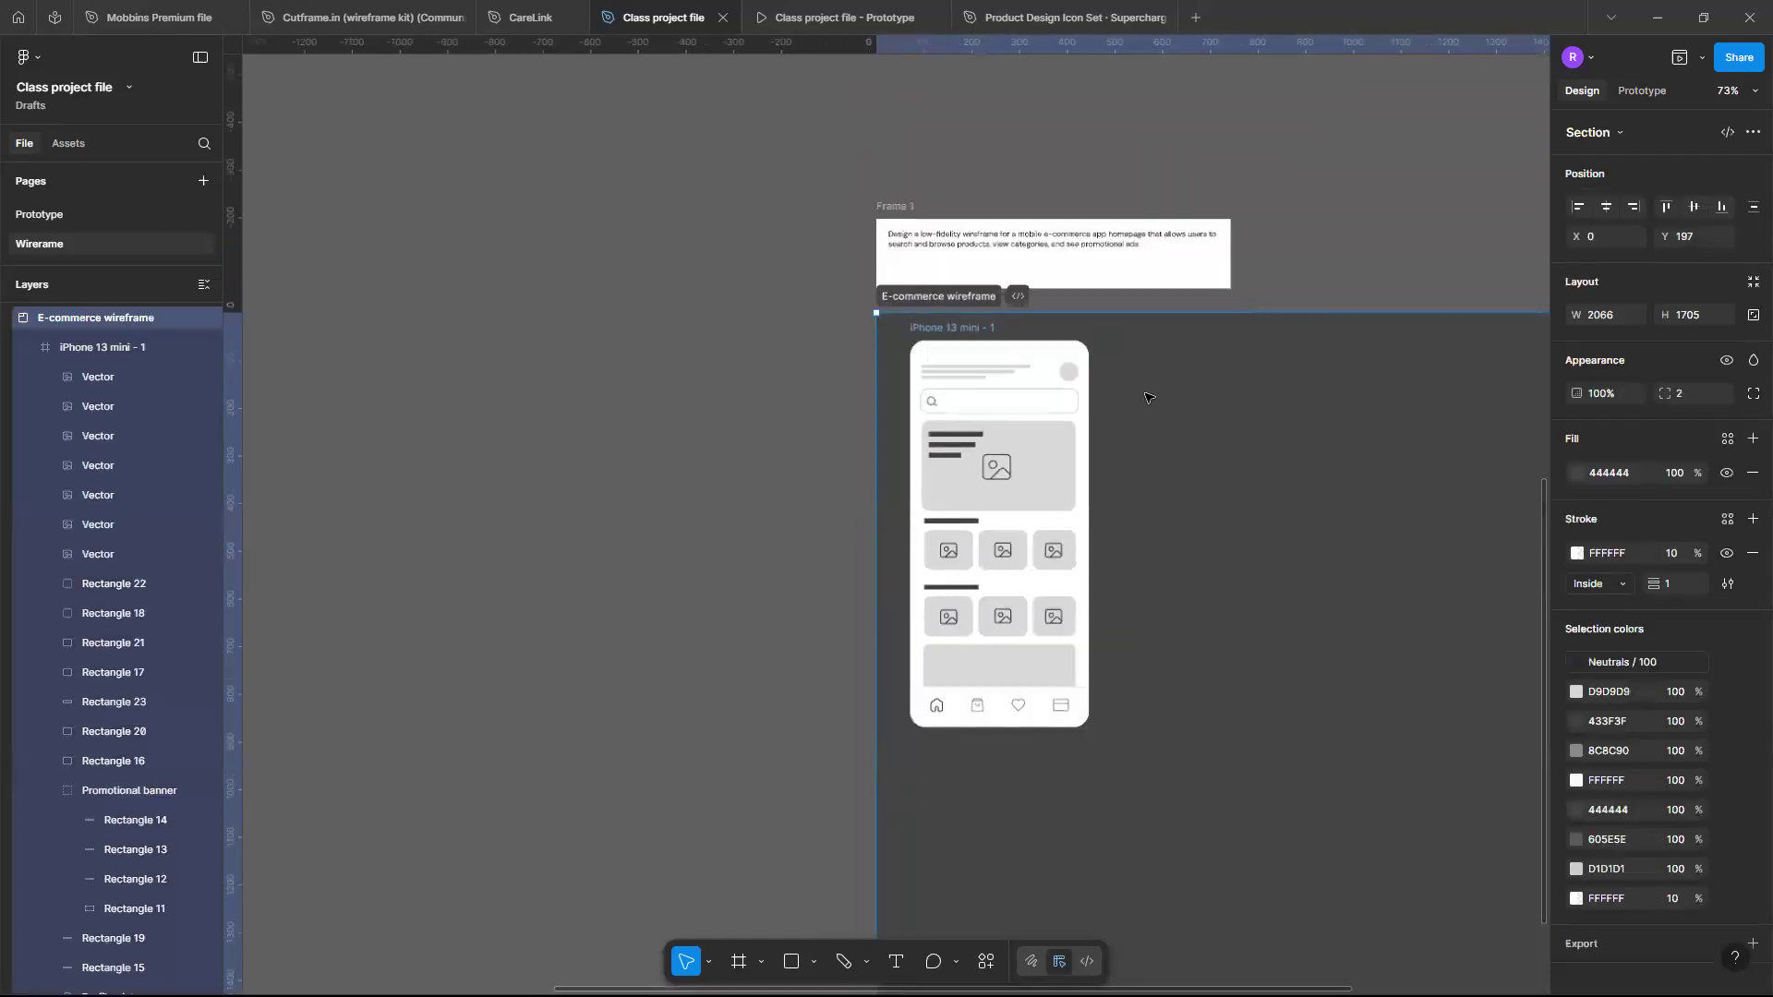
scroll(1048, 511, up, 1)
scroll(1047, 511, up, 2)
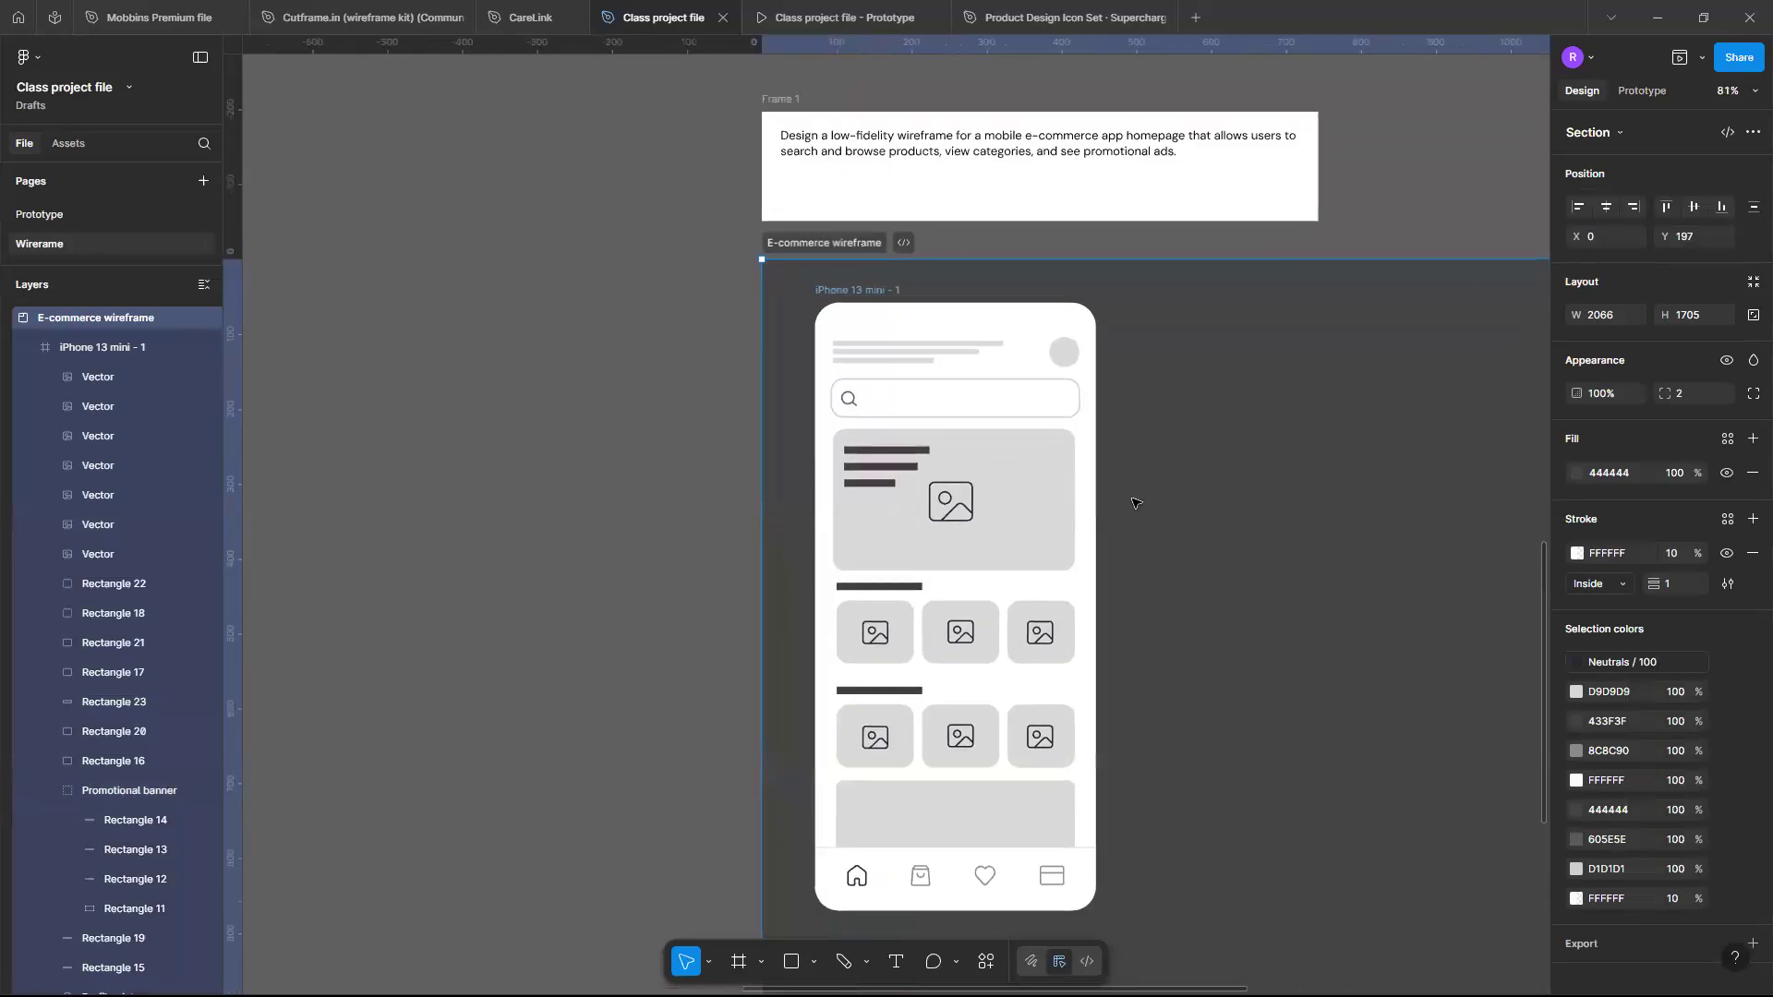
scroll(1028, 348, up, 1)
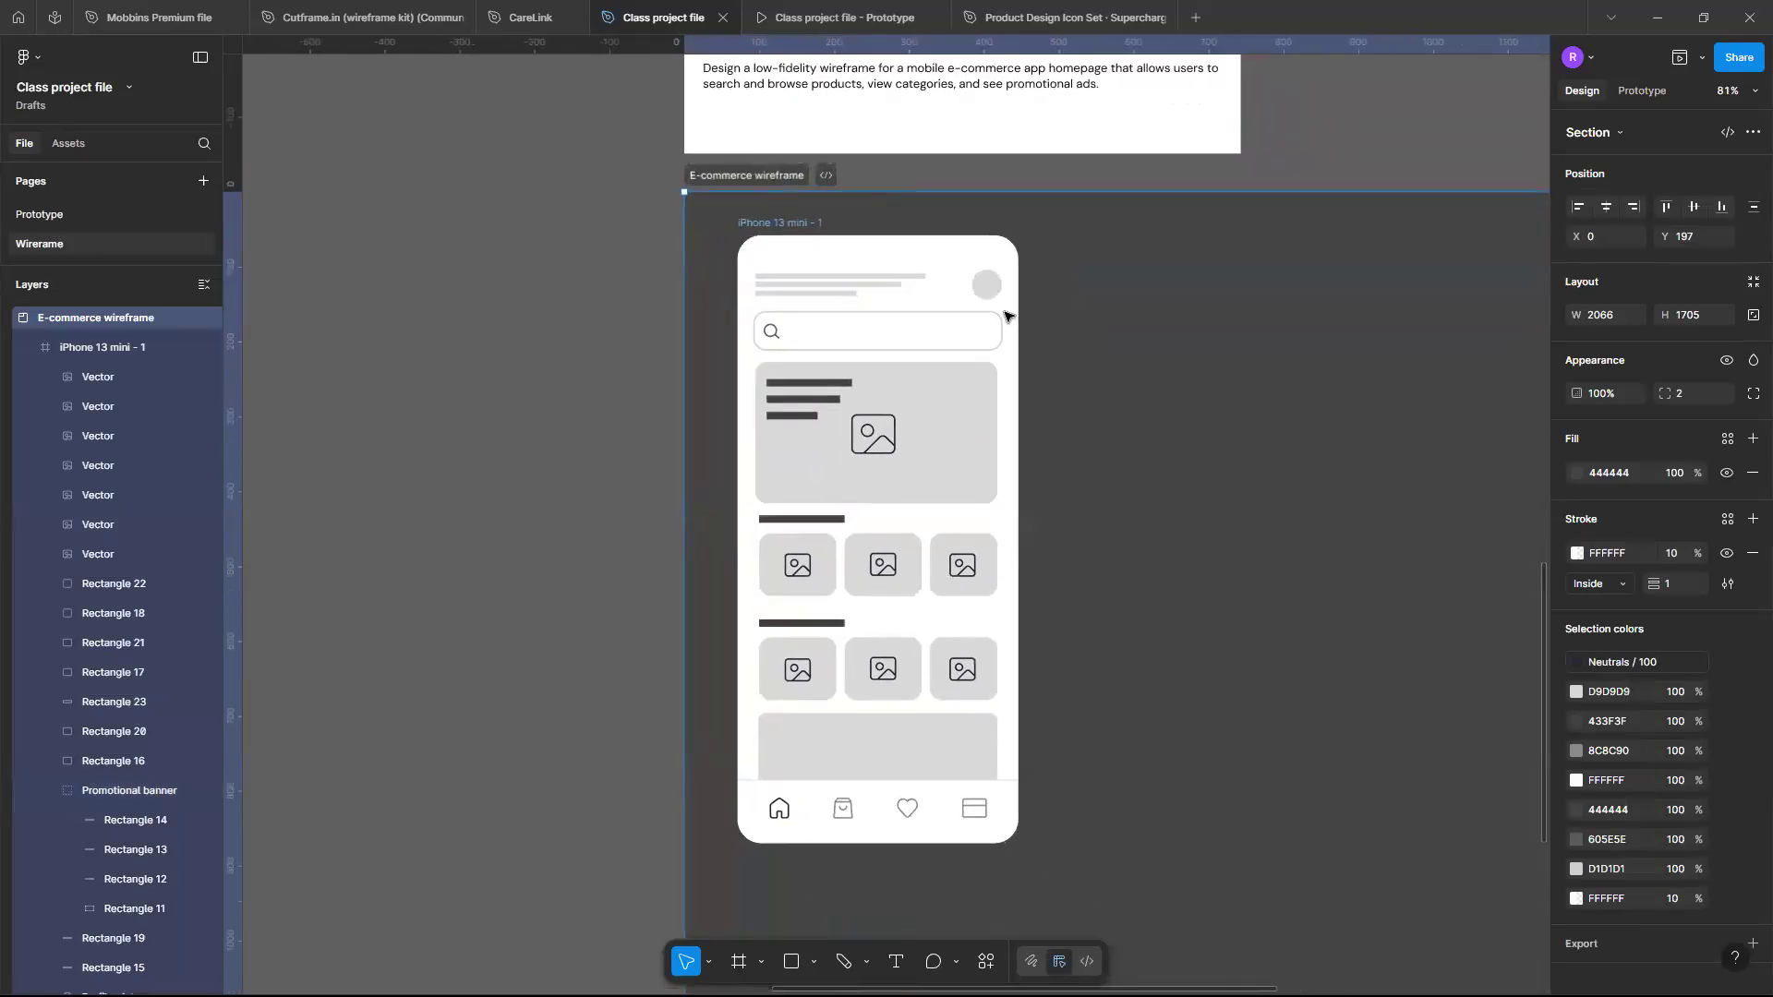
click(800, 230)
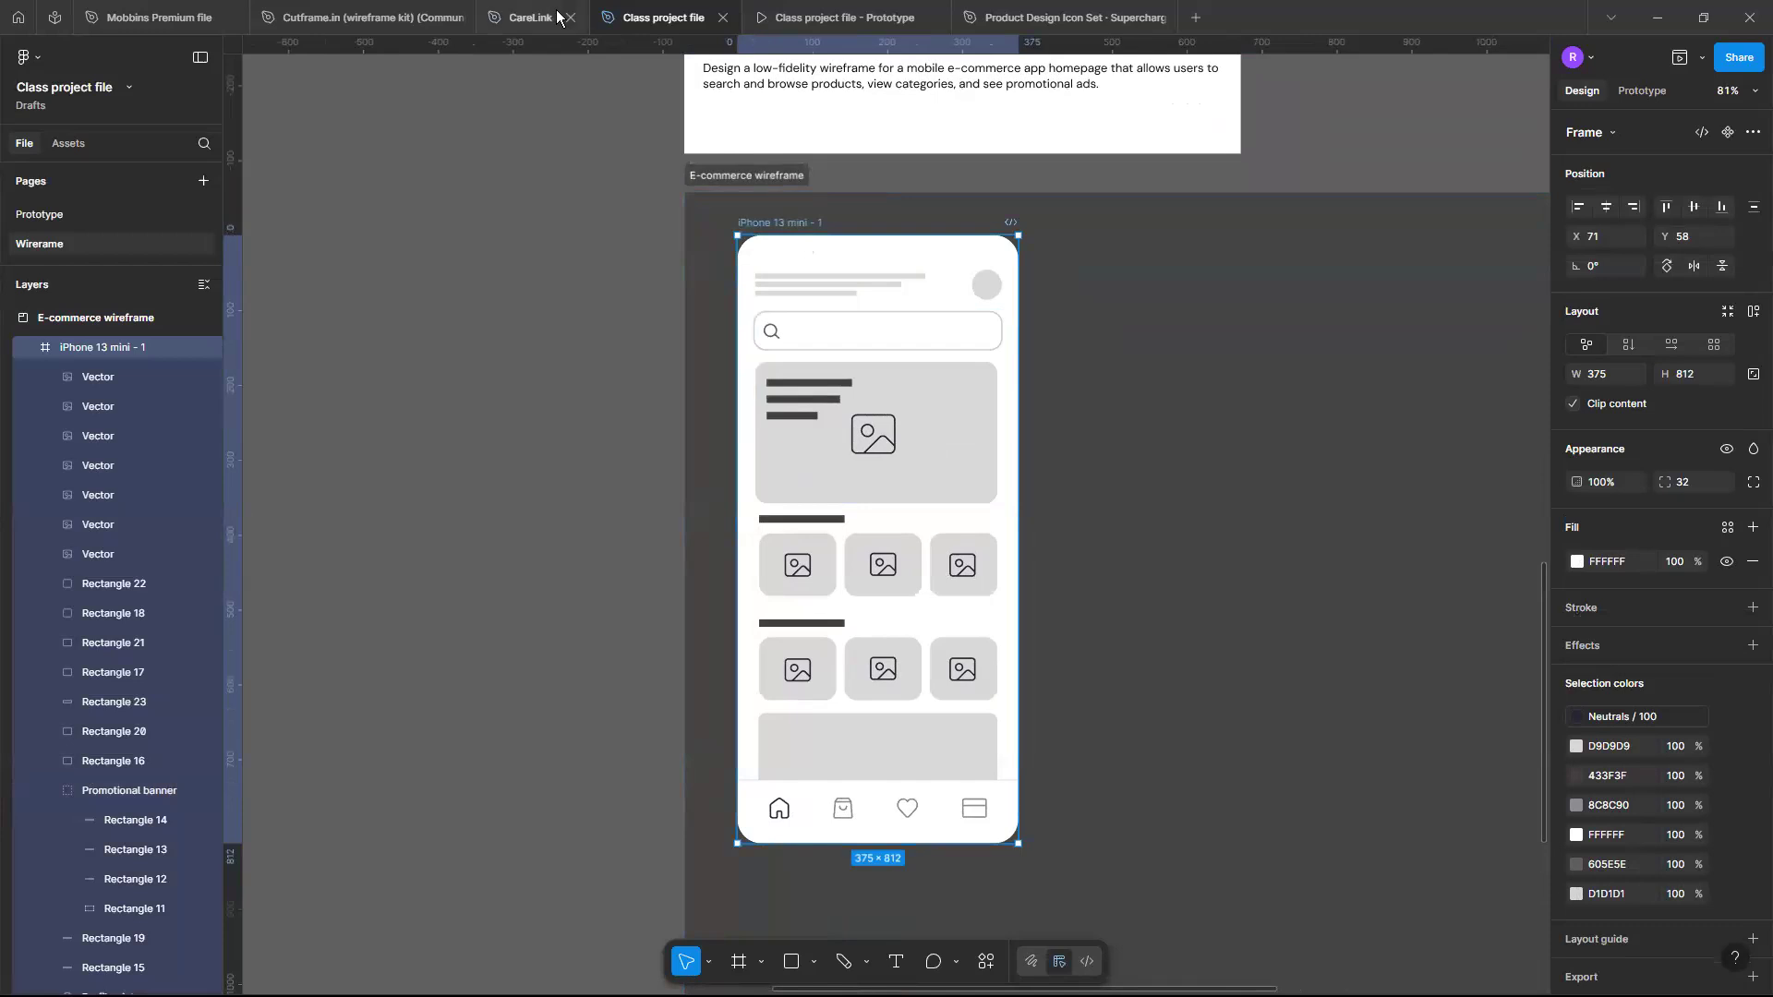
click(1107, 615)
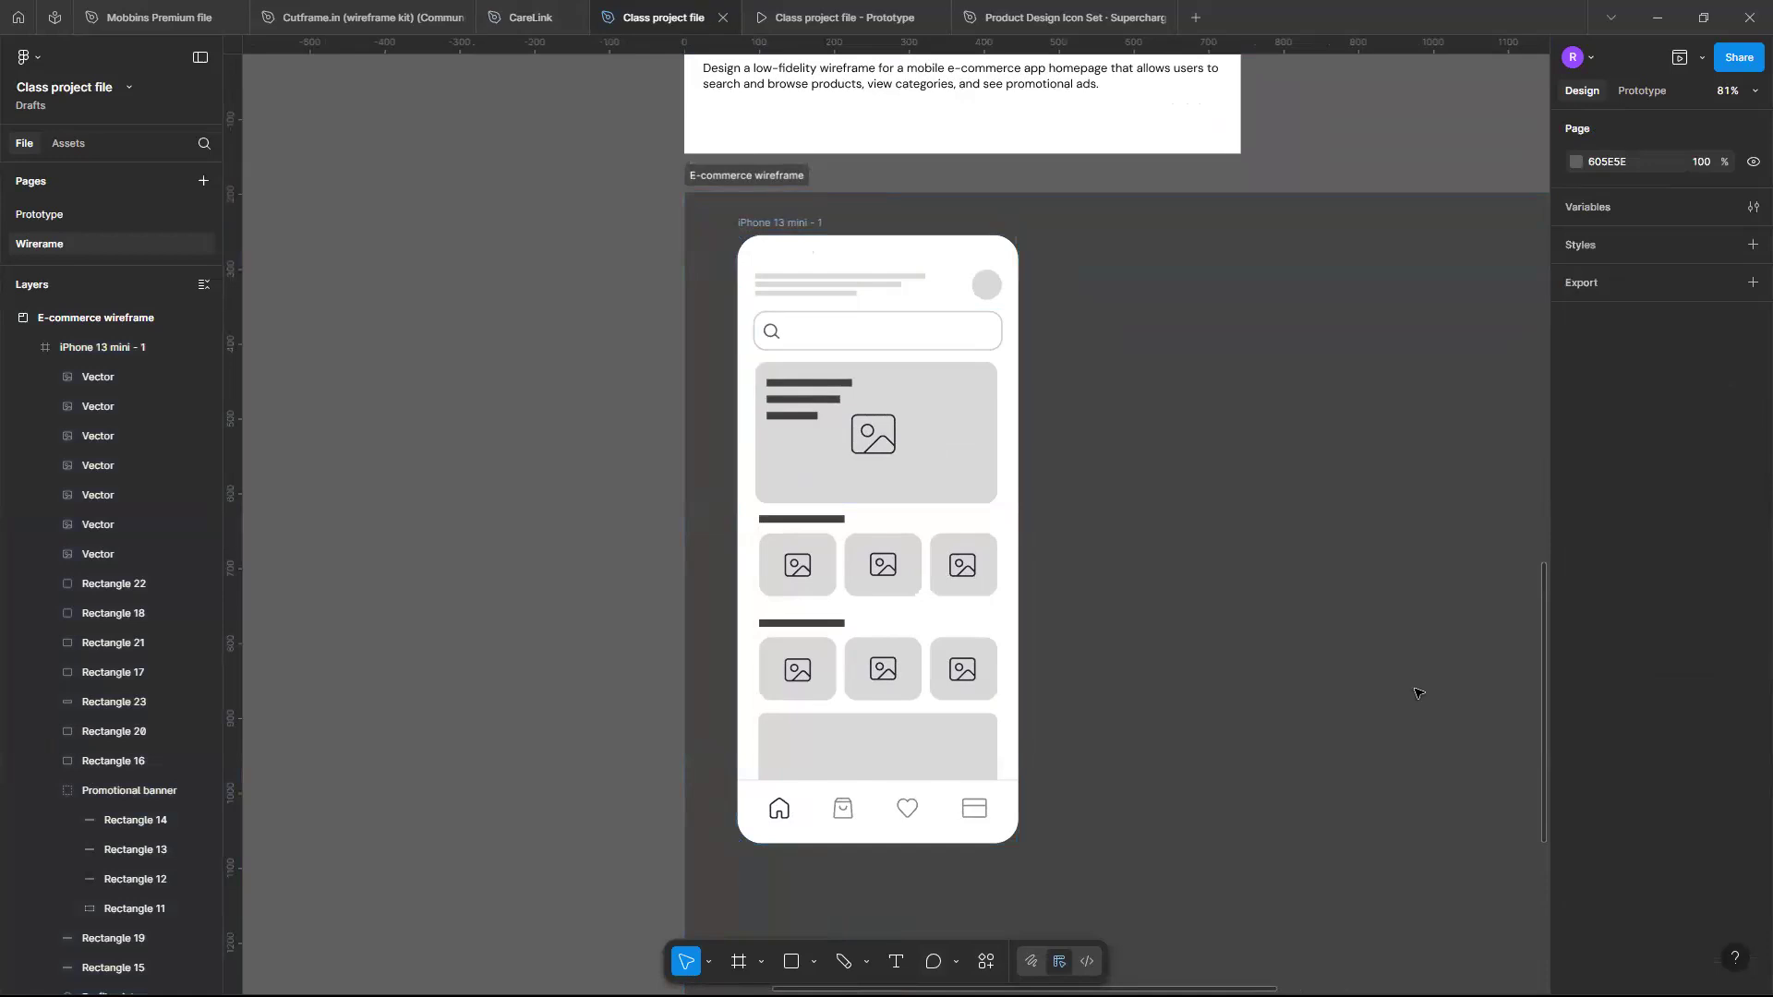
- Minimize the design window to switch to the presentation slides in the browser
scroll(1418, 693, right, 4)
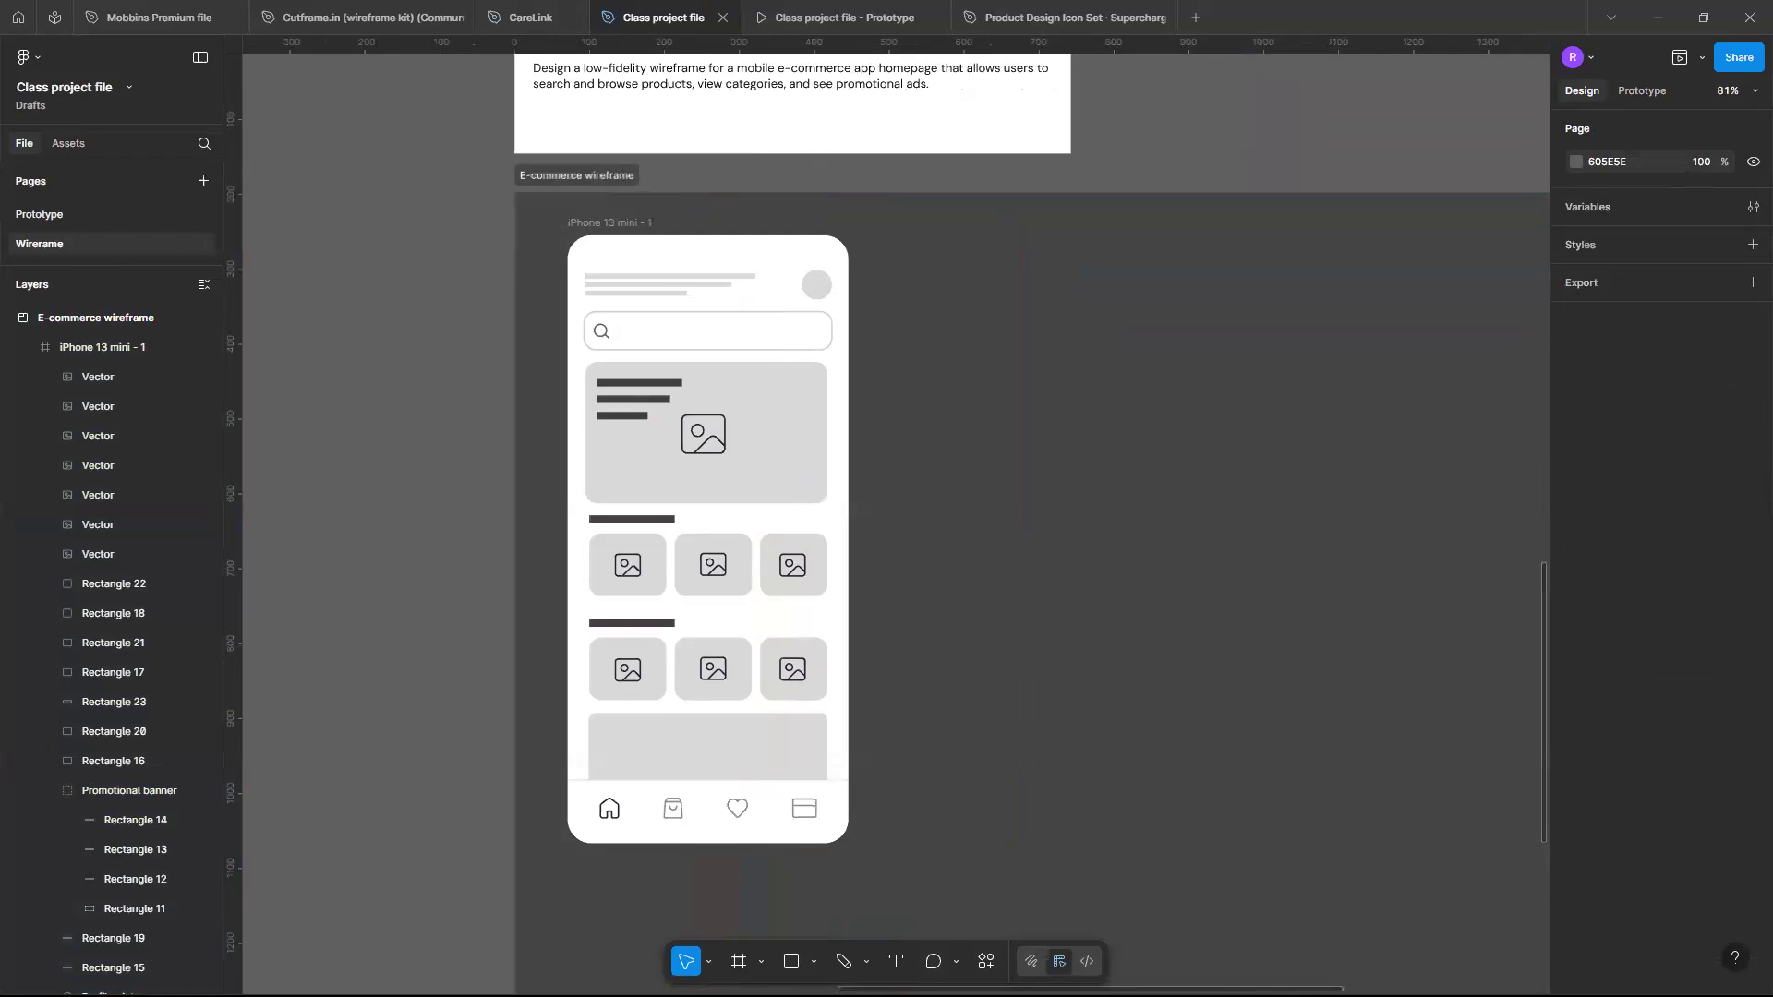
click(1664, 20)
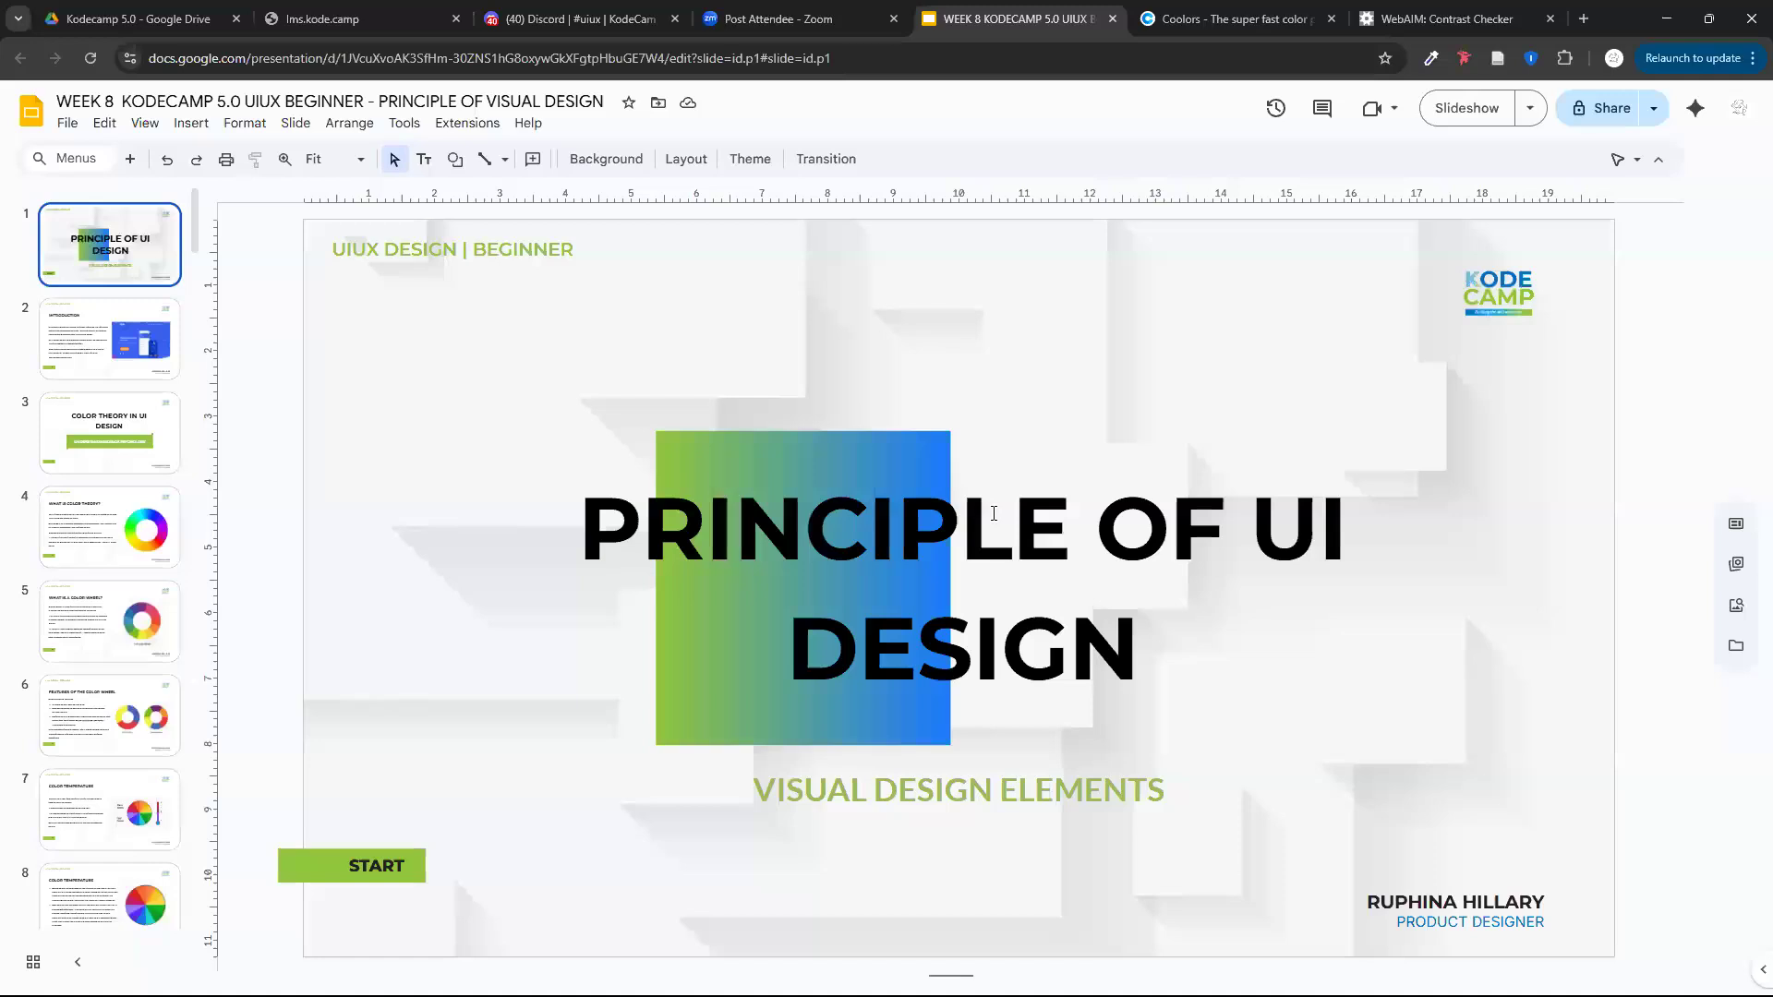